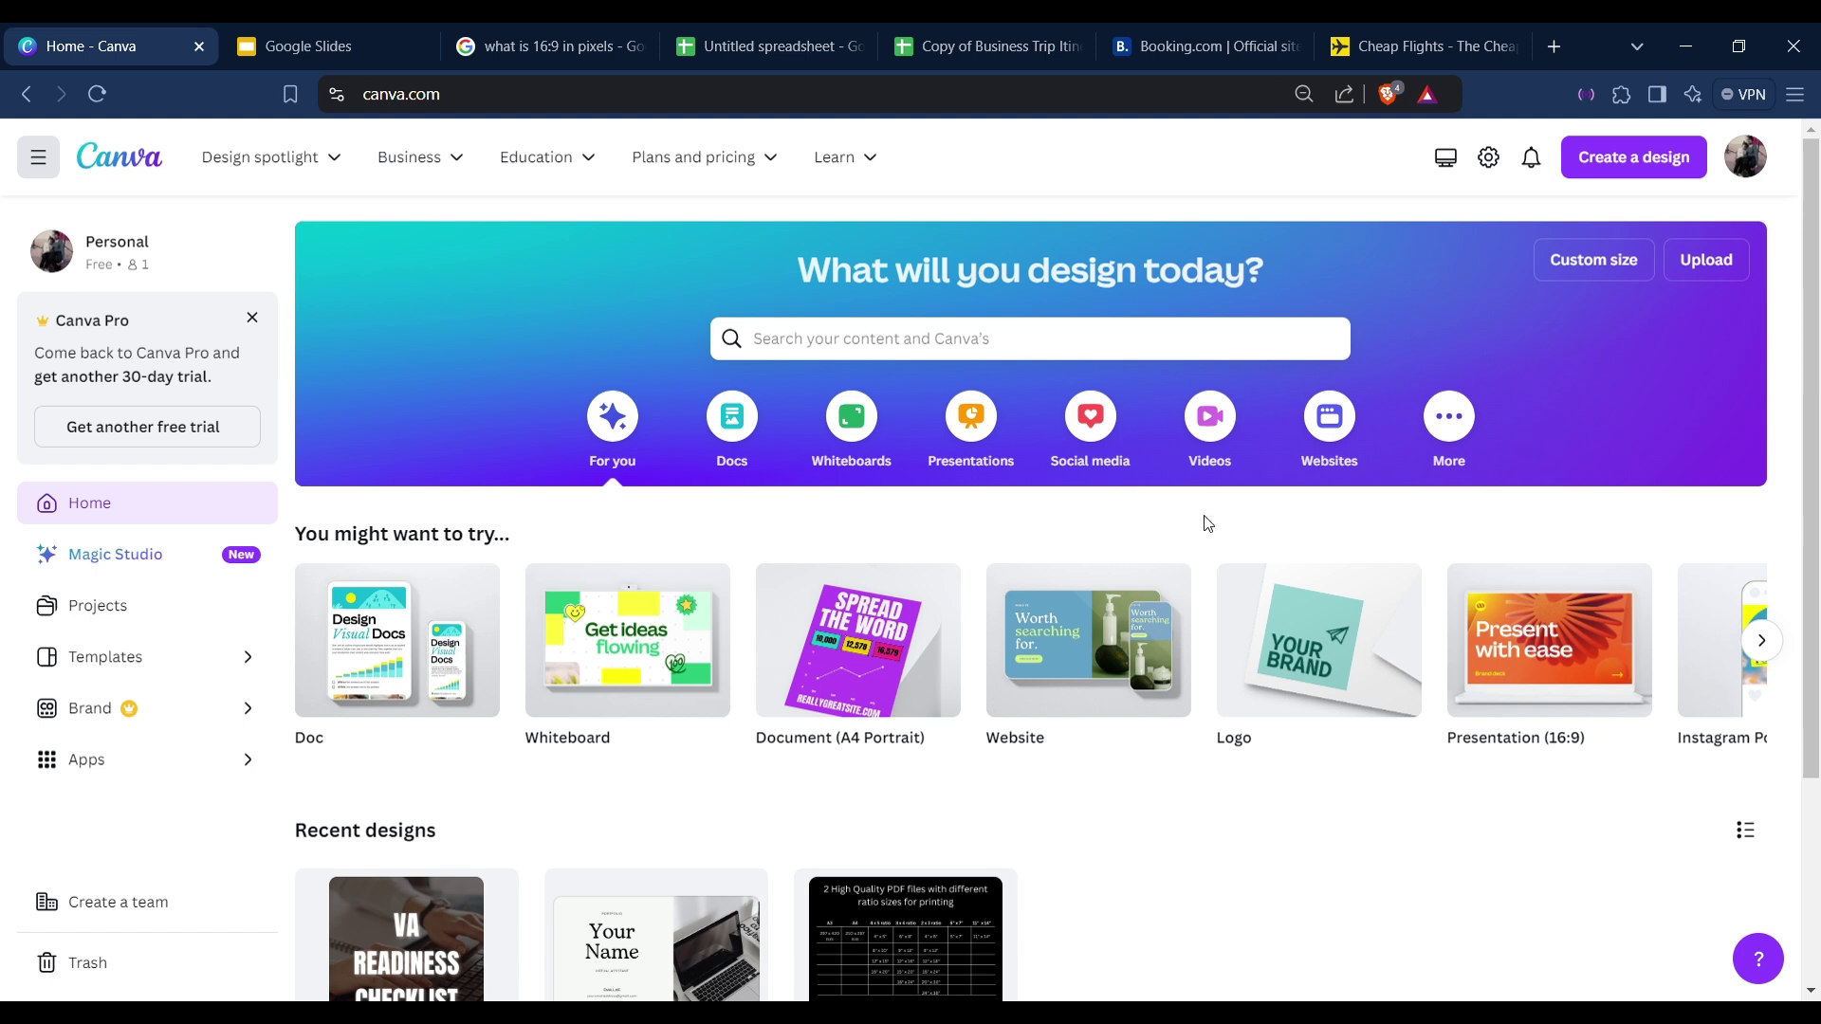
Open the Custom size popover with its empty width and height fields.
click(1606, 270)
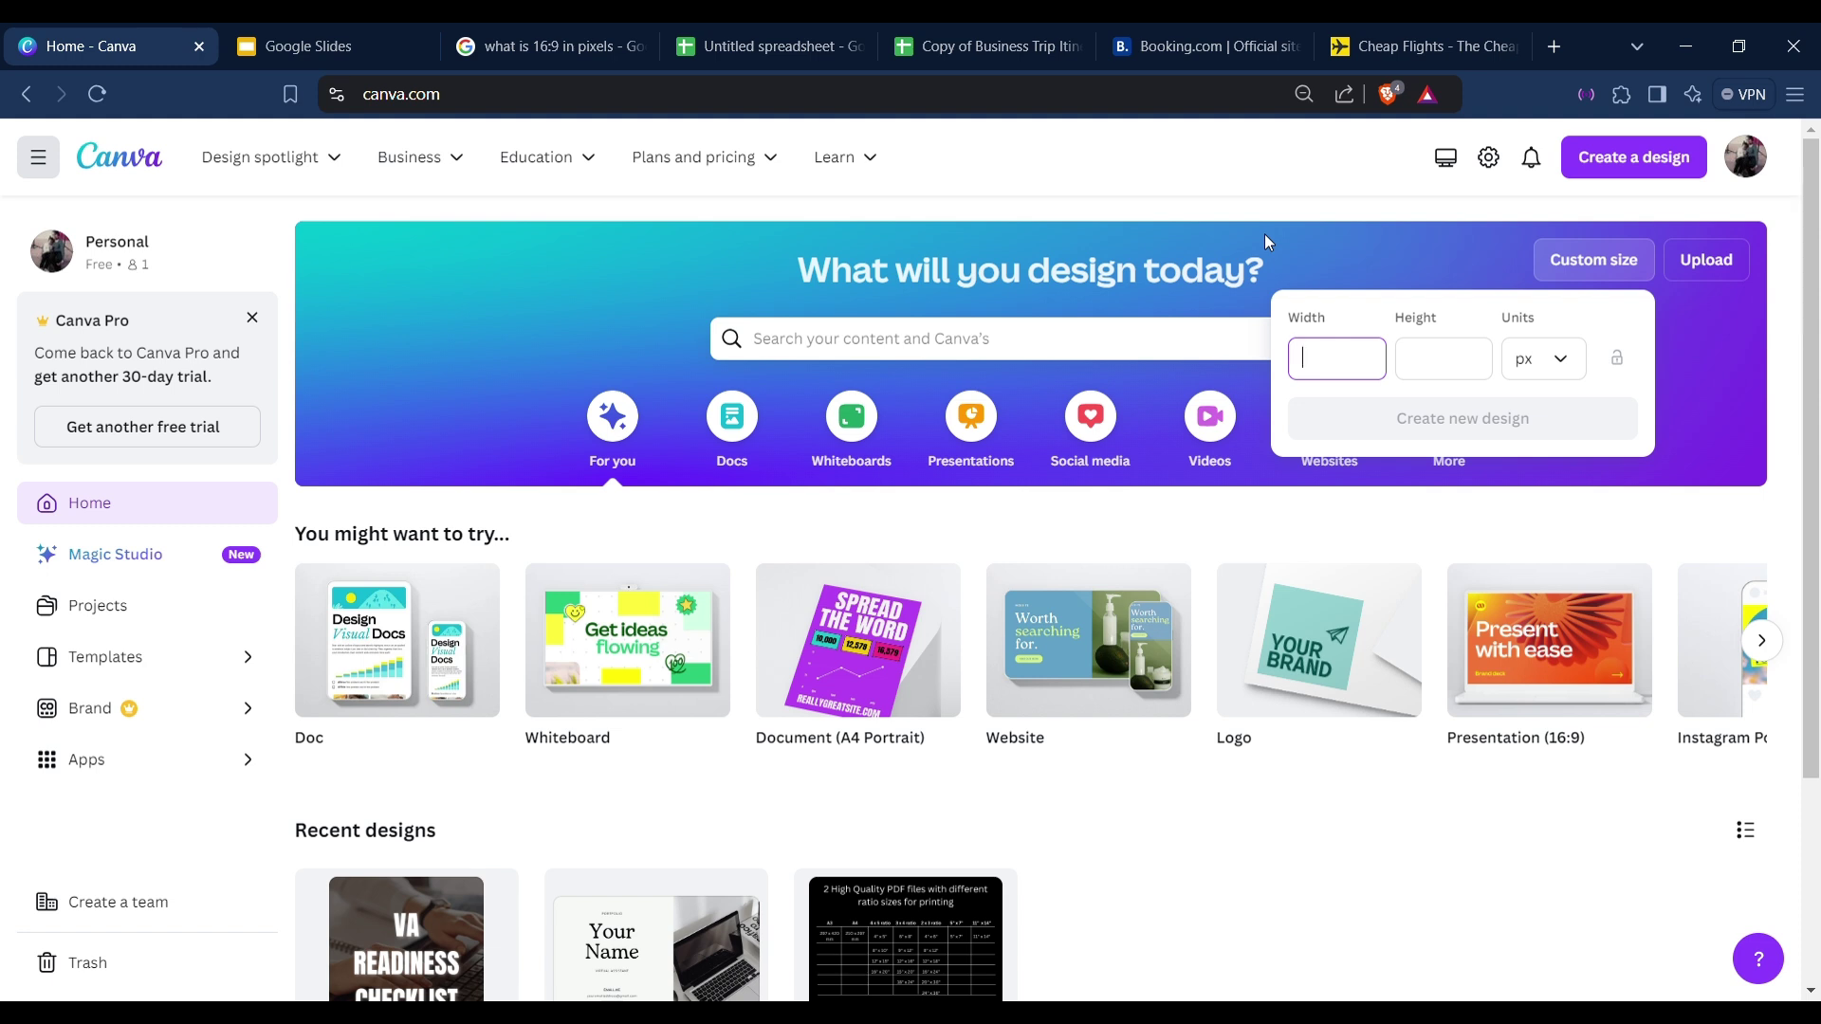
Look up the 16:9 pixel size, then create a 1920 × 1080 px design.
click(565, 30)
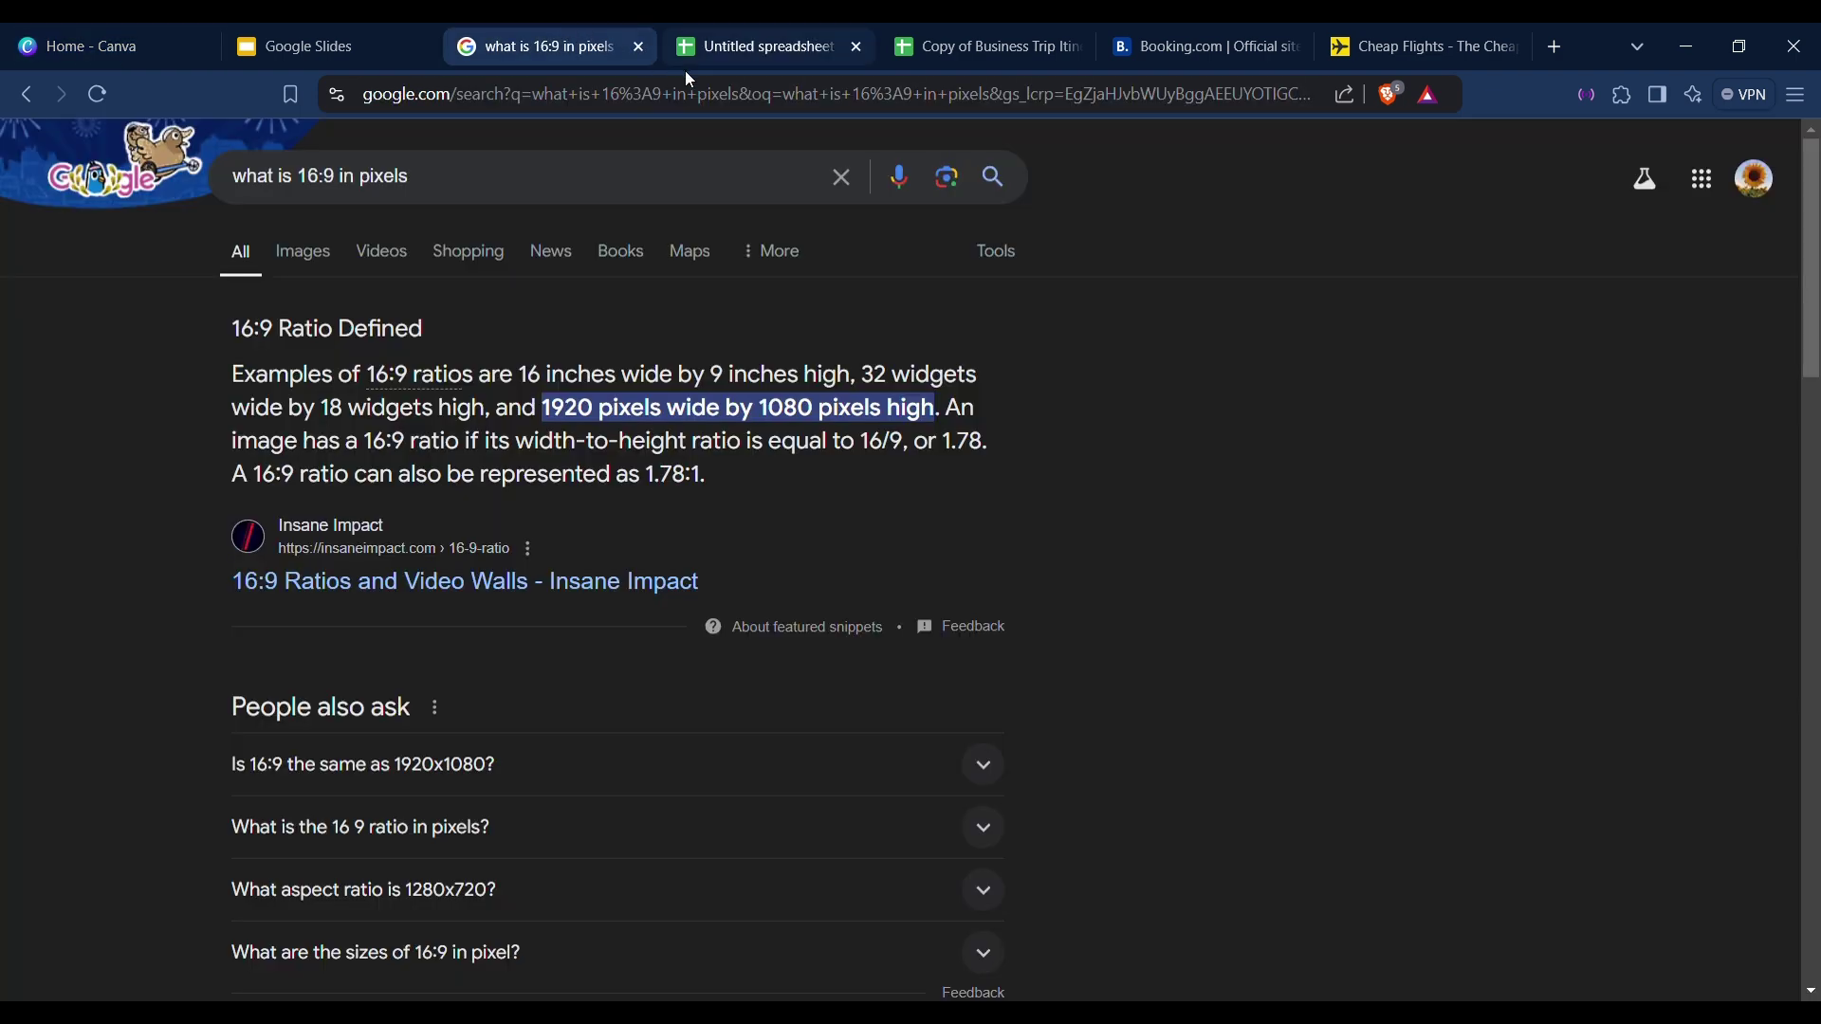
mouse_move(574, 410)
mouse_down()
mouse_move(600, 417)
mouse_move(552, 405)
mouse_up()
click(114, 38)
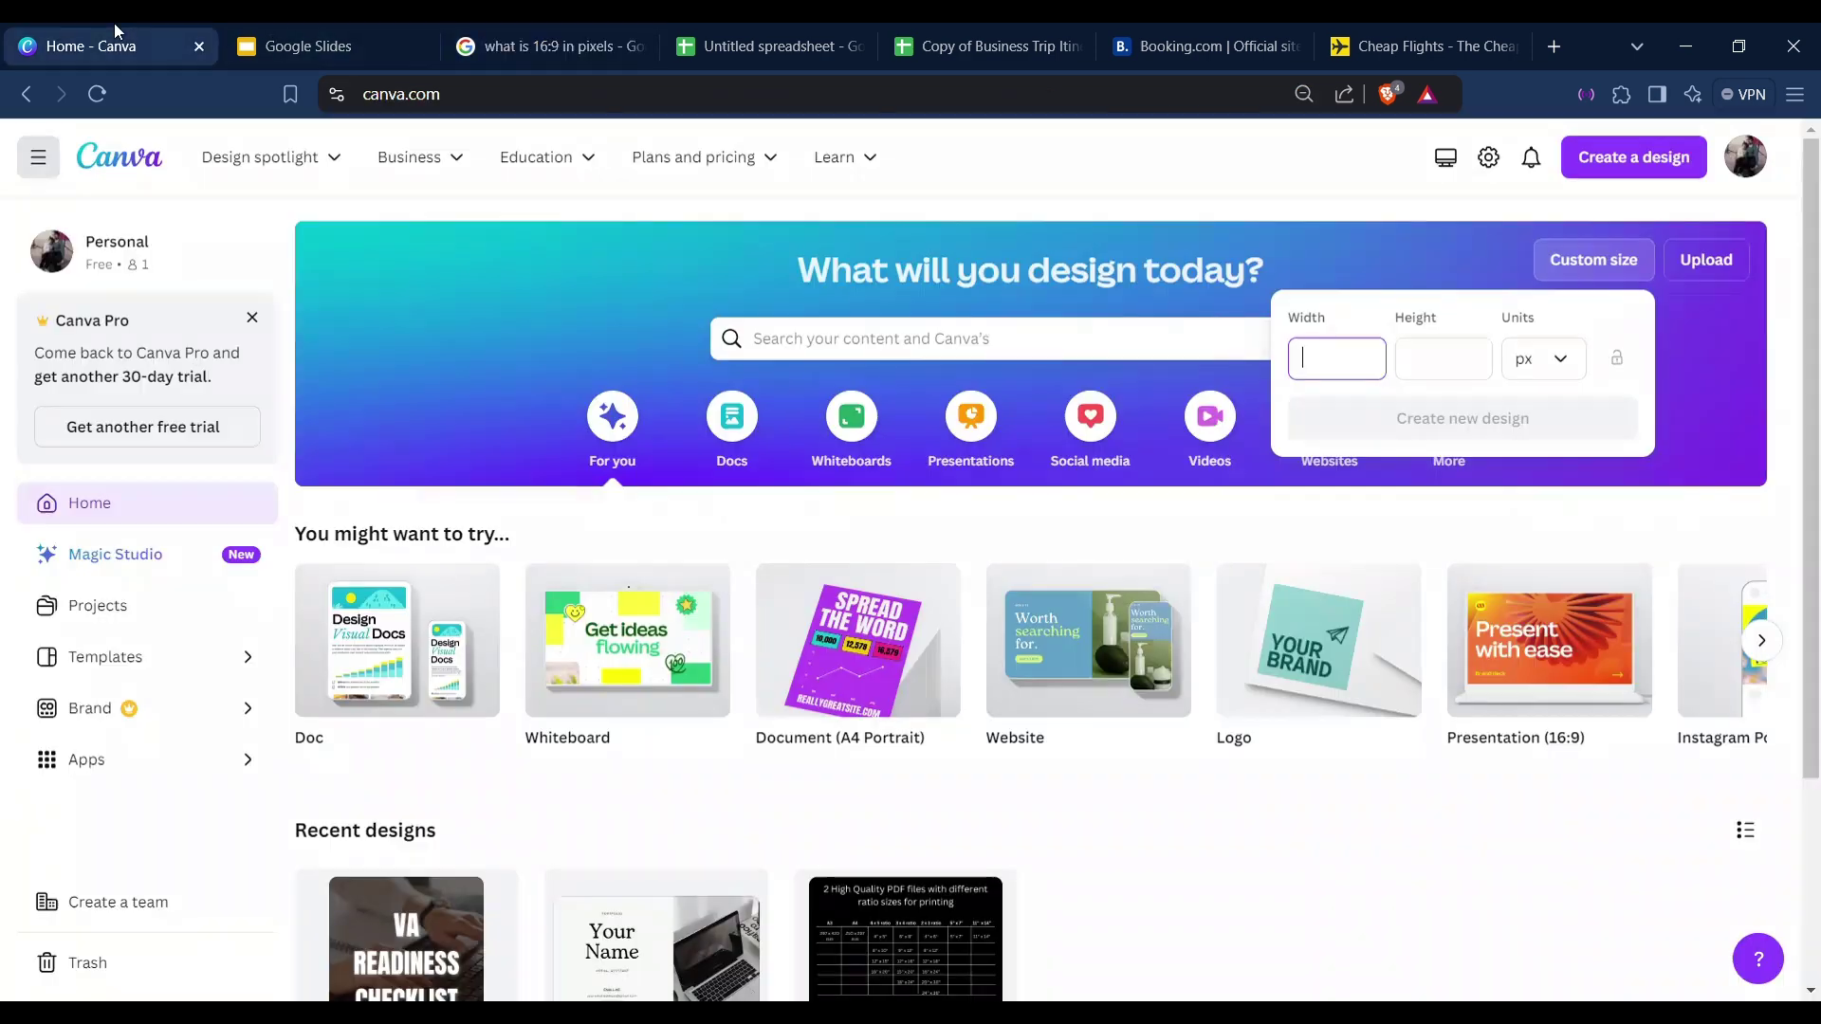
text(1920)
click(1443, 371)
text(1080)
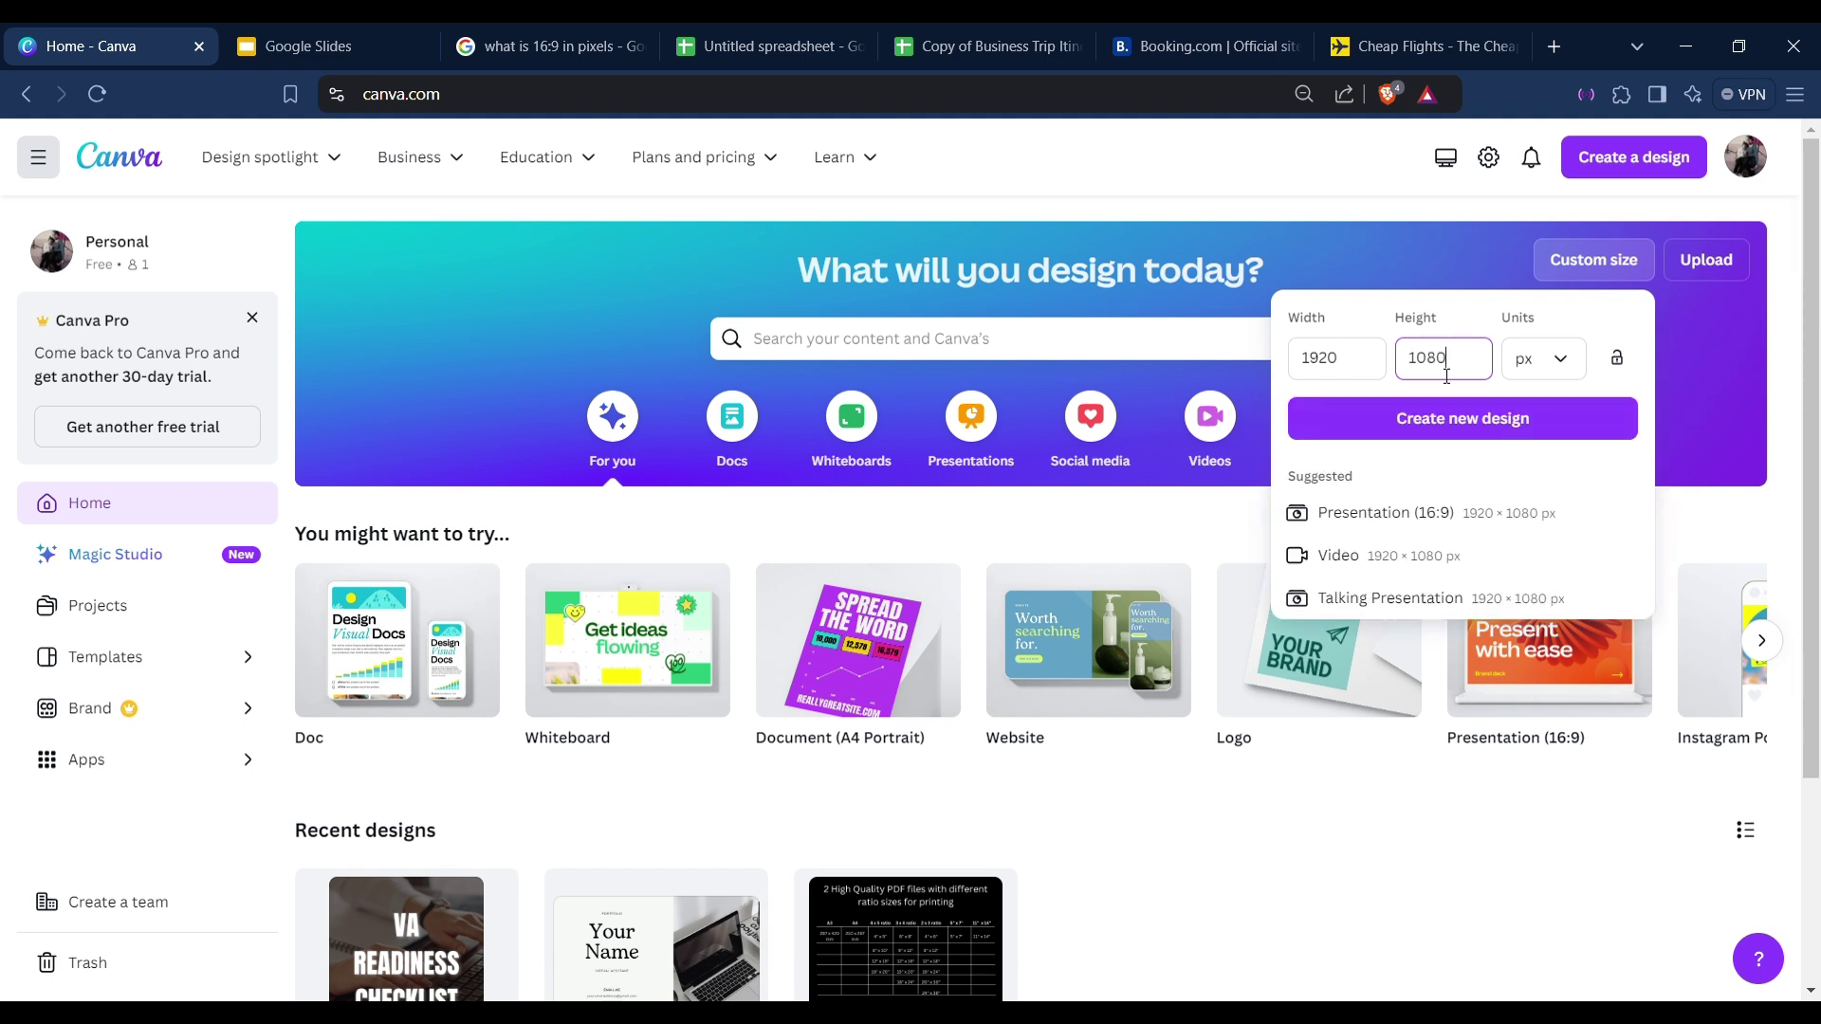
click(1465, 423)
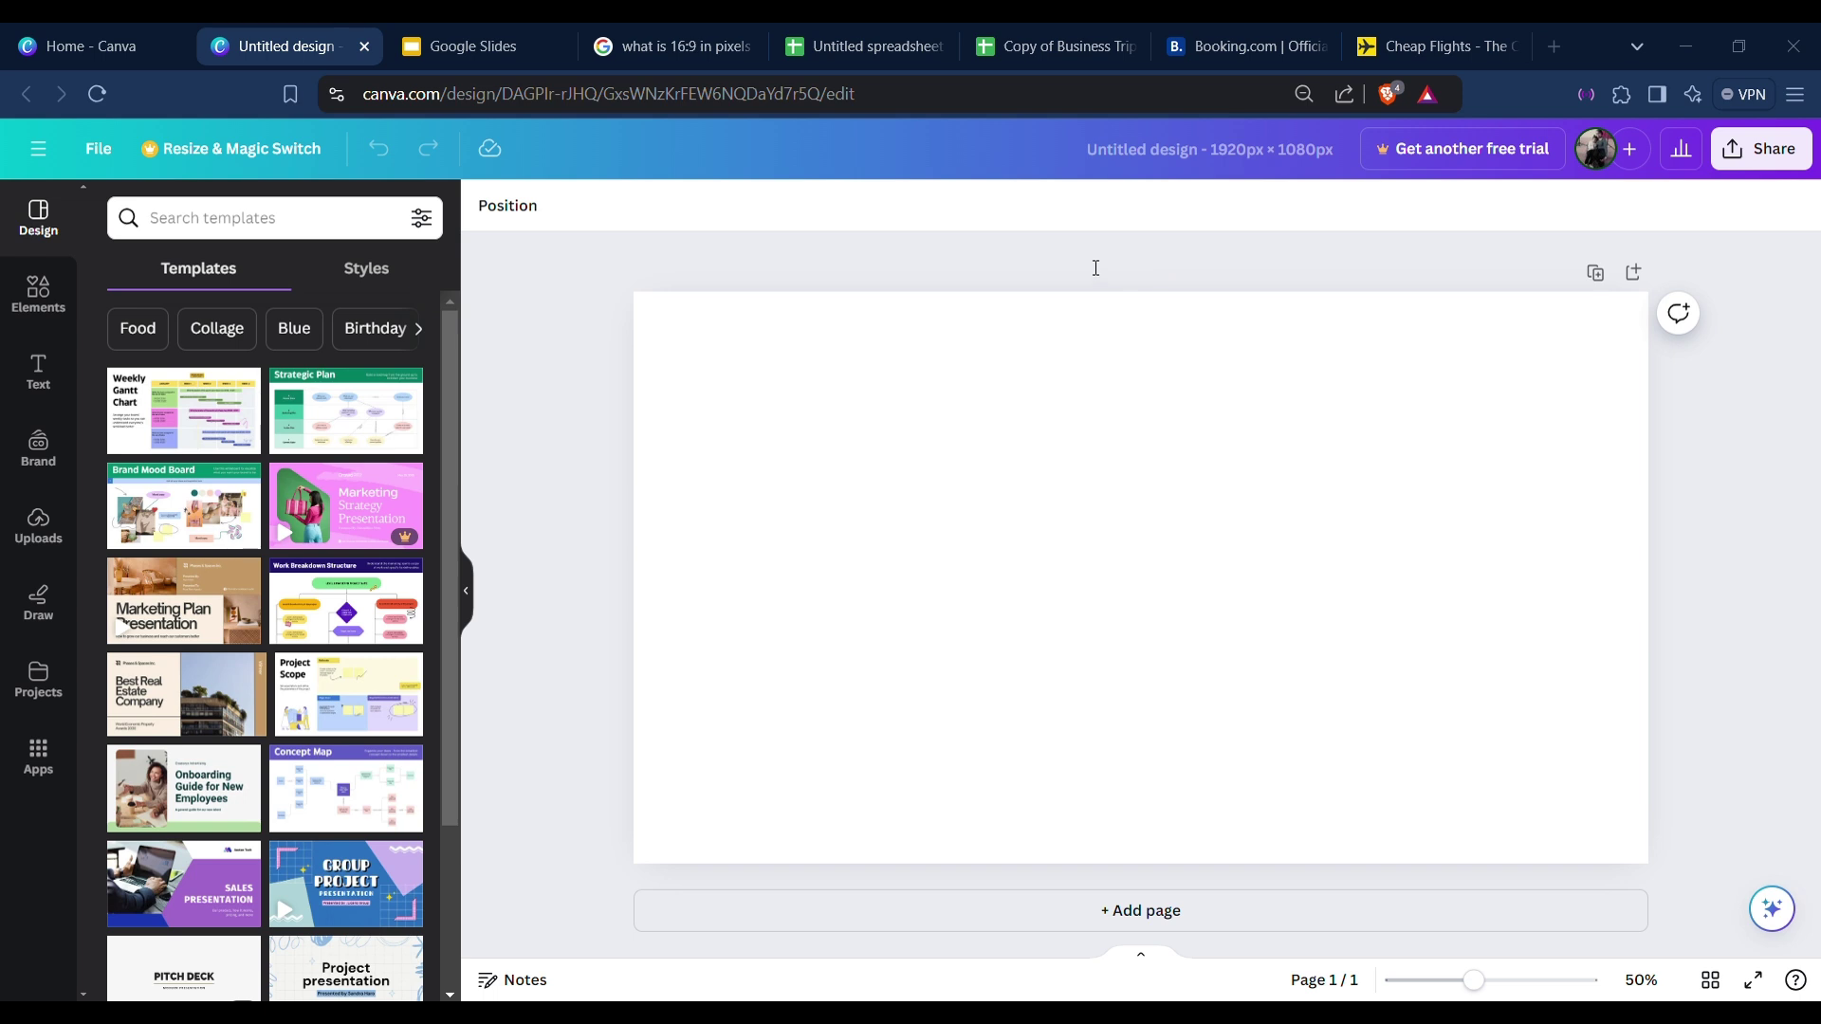
Select the blank page and activate the Search elements box in Elements.
click(951, 358)
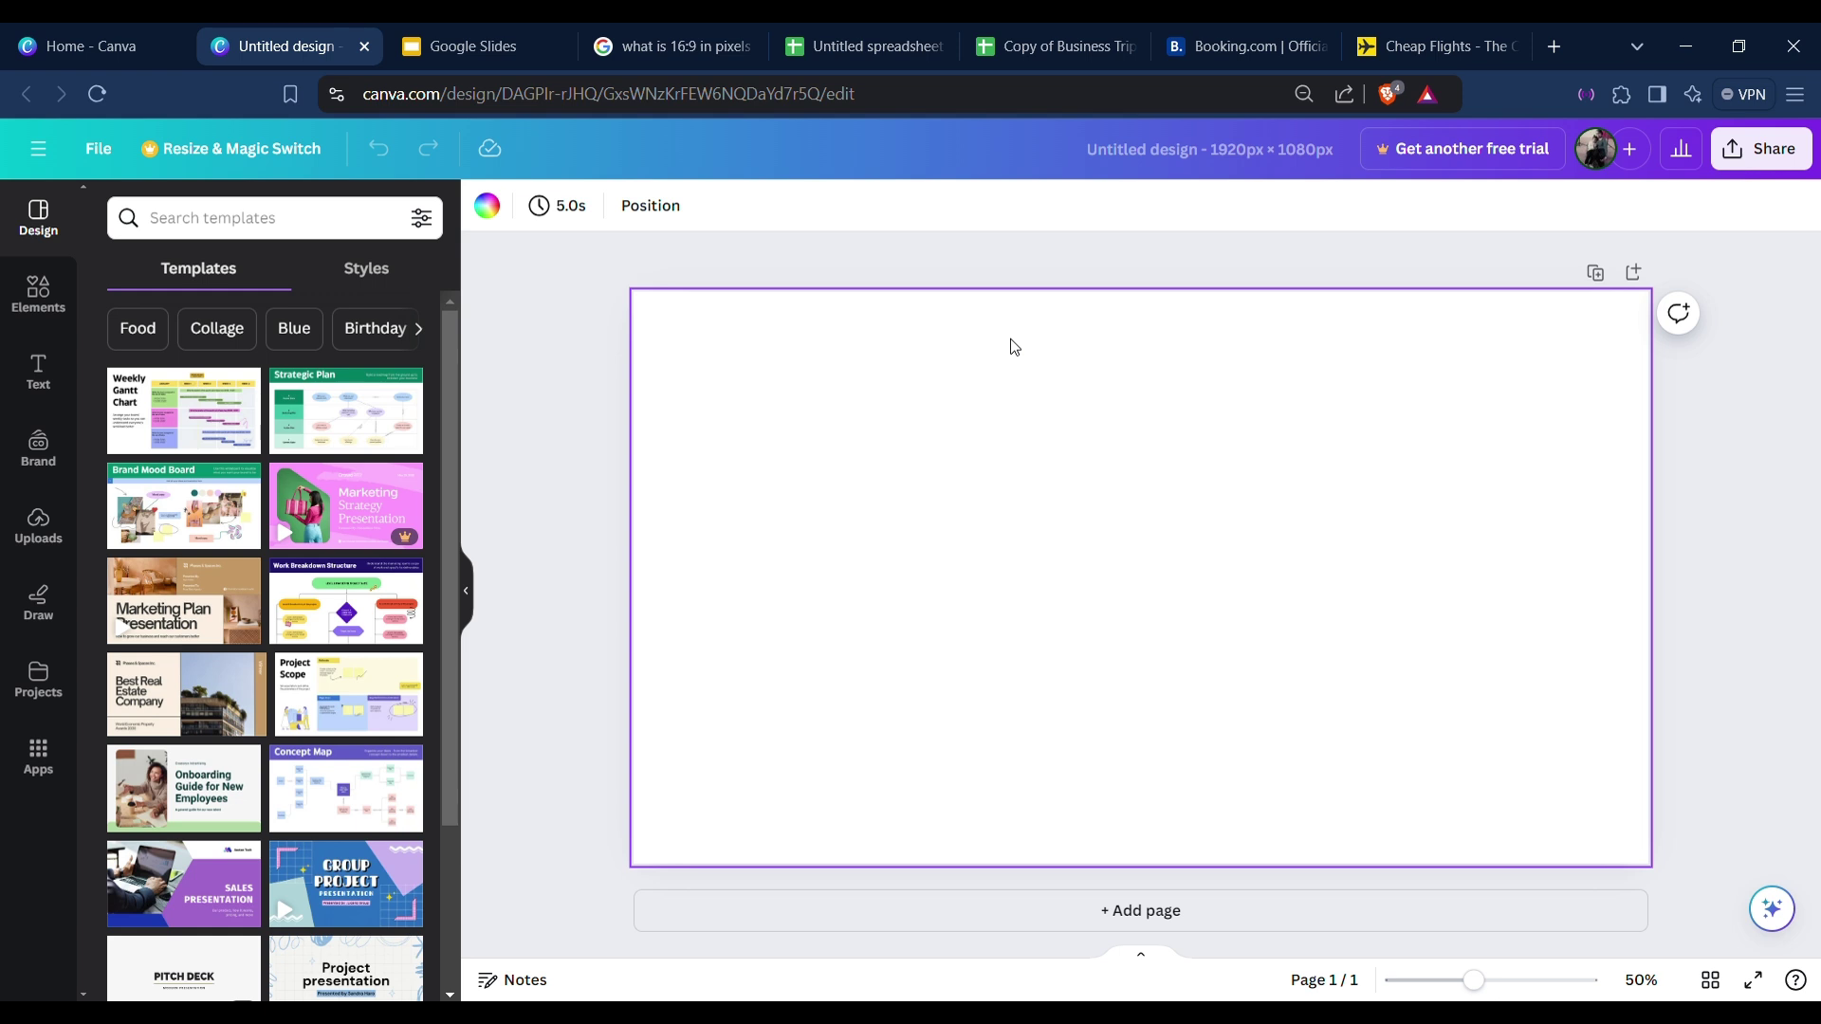
click(30, 317)
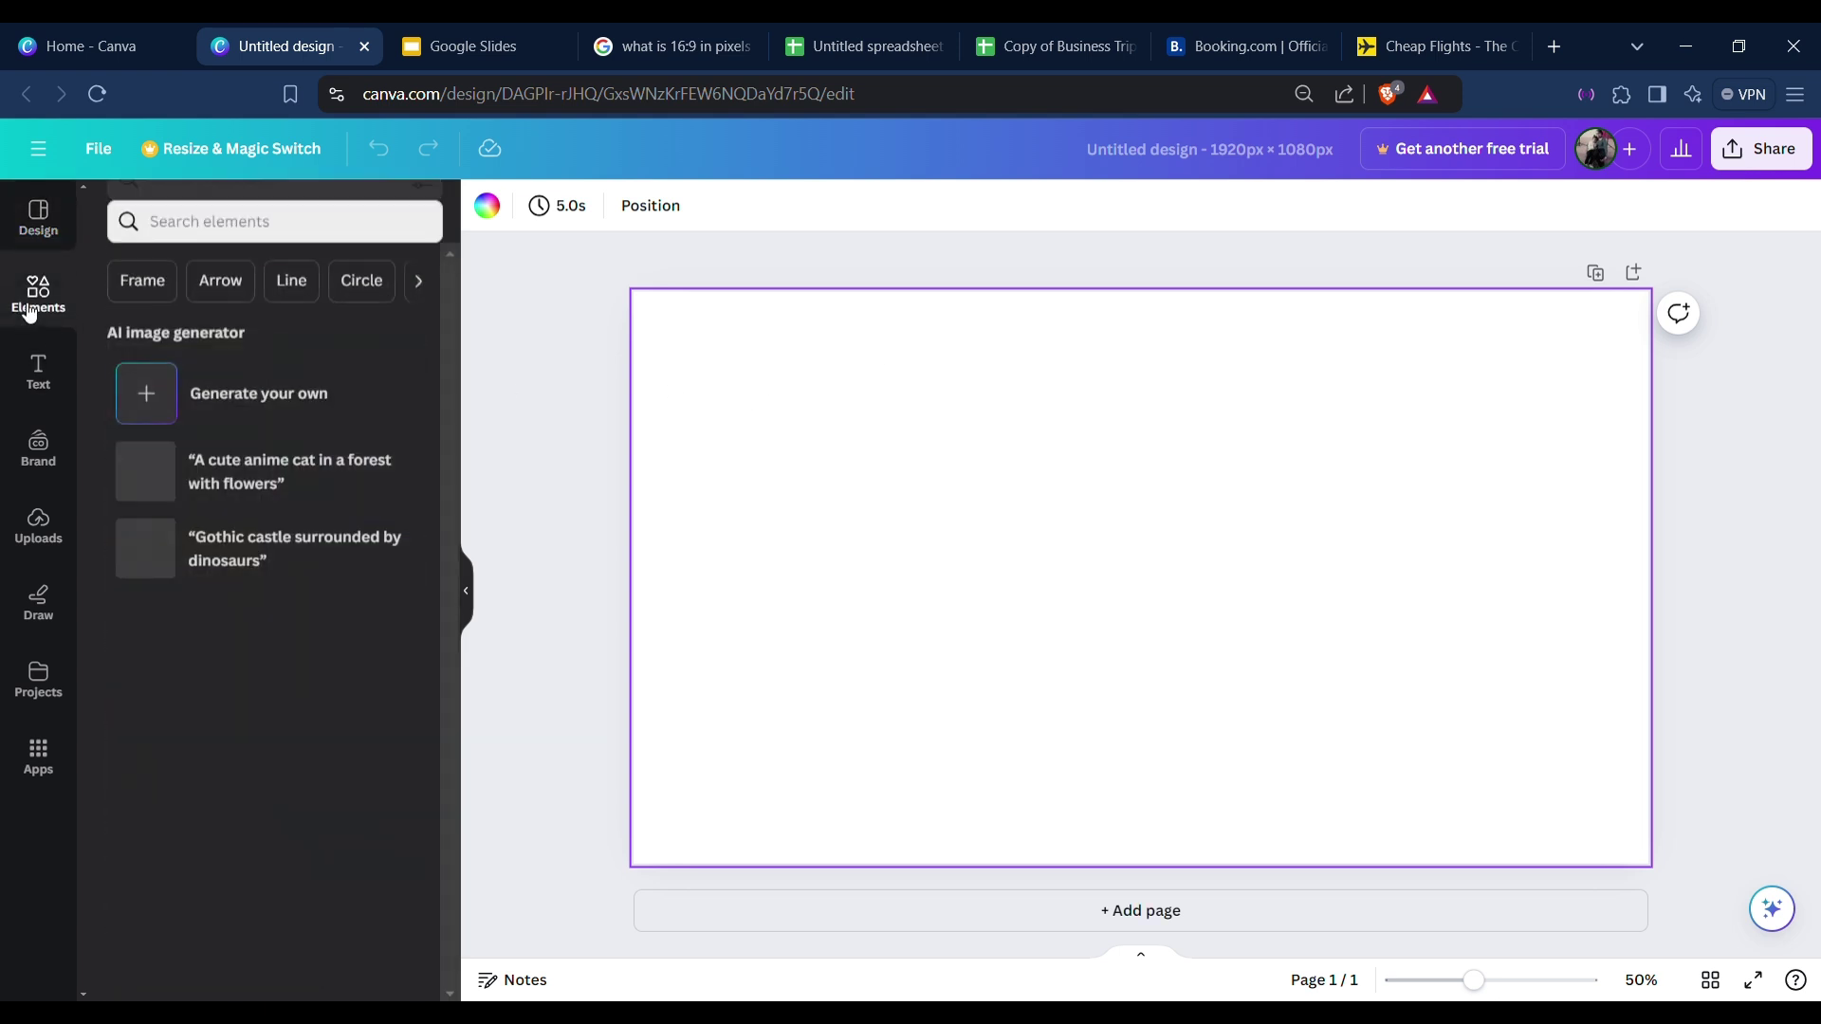
click(265, 239)
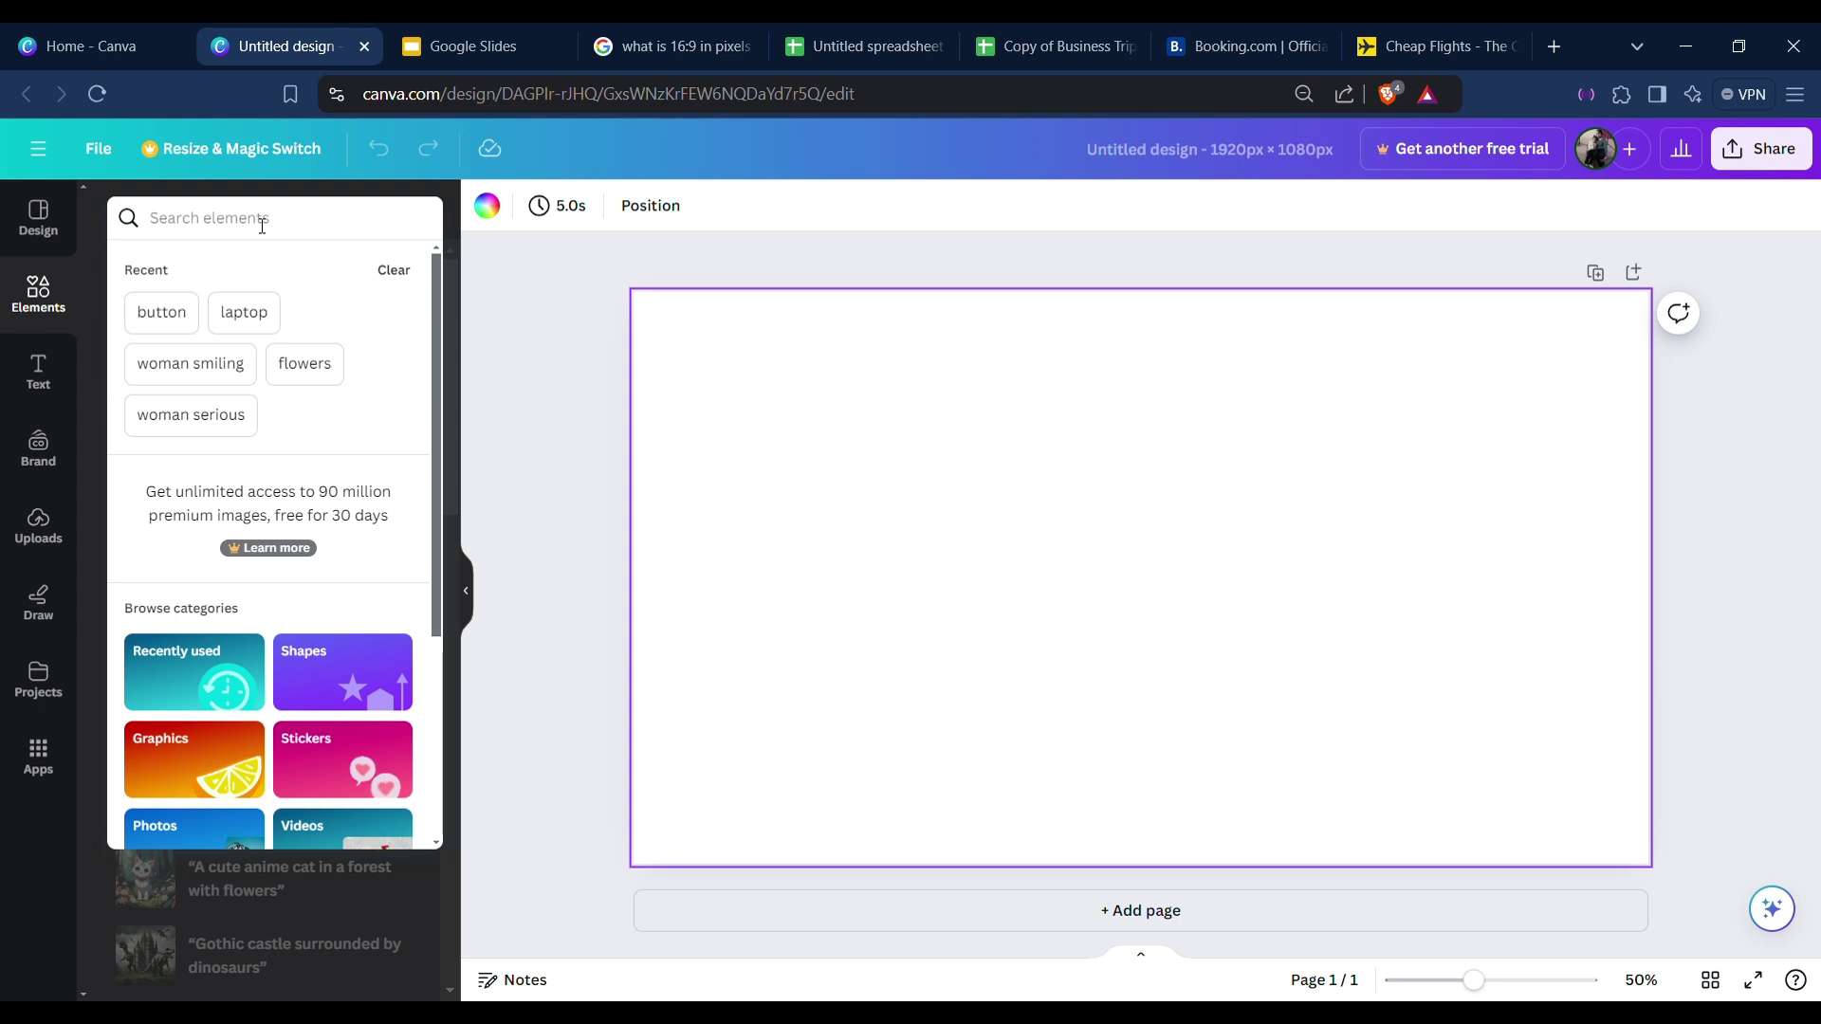
Search elements for 'sea' and browse the Photos results.
text(sea)
key(Return)
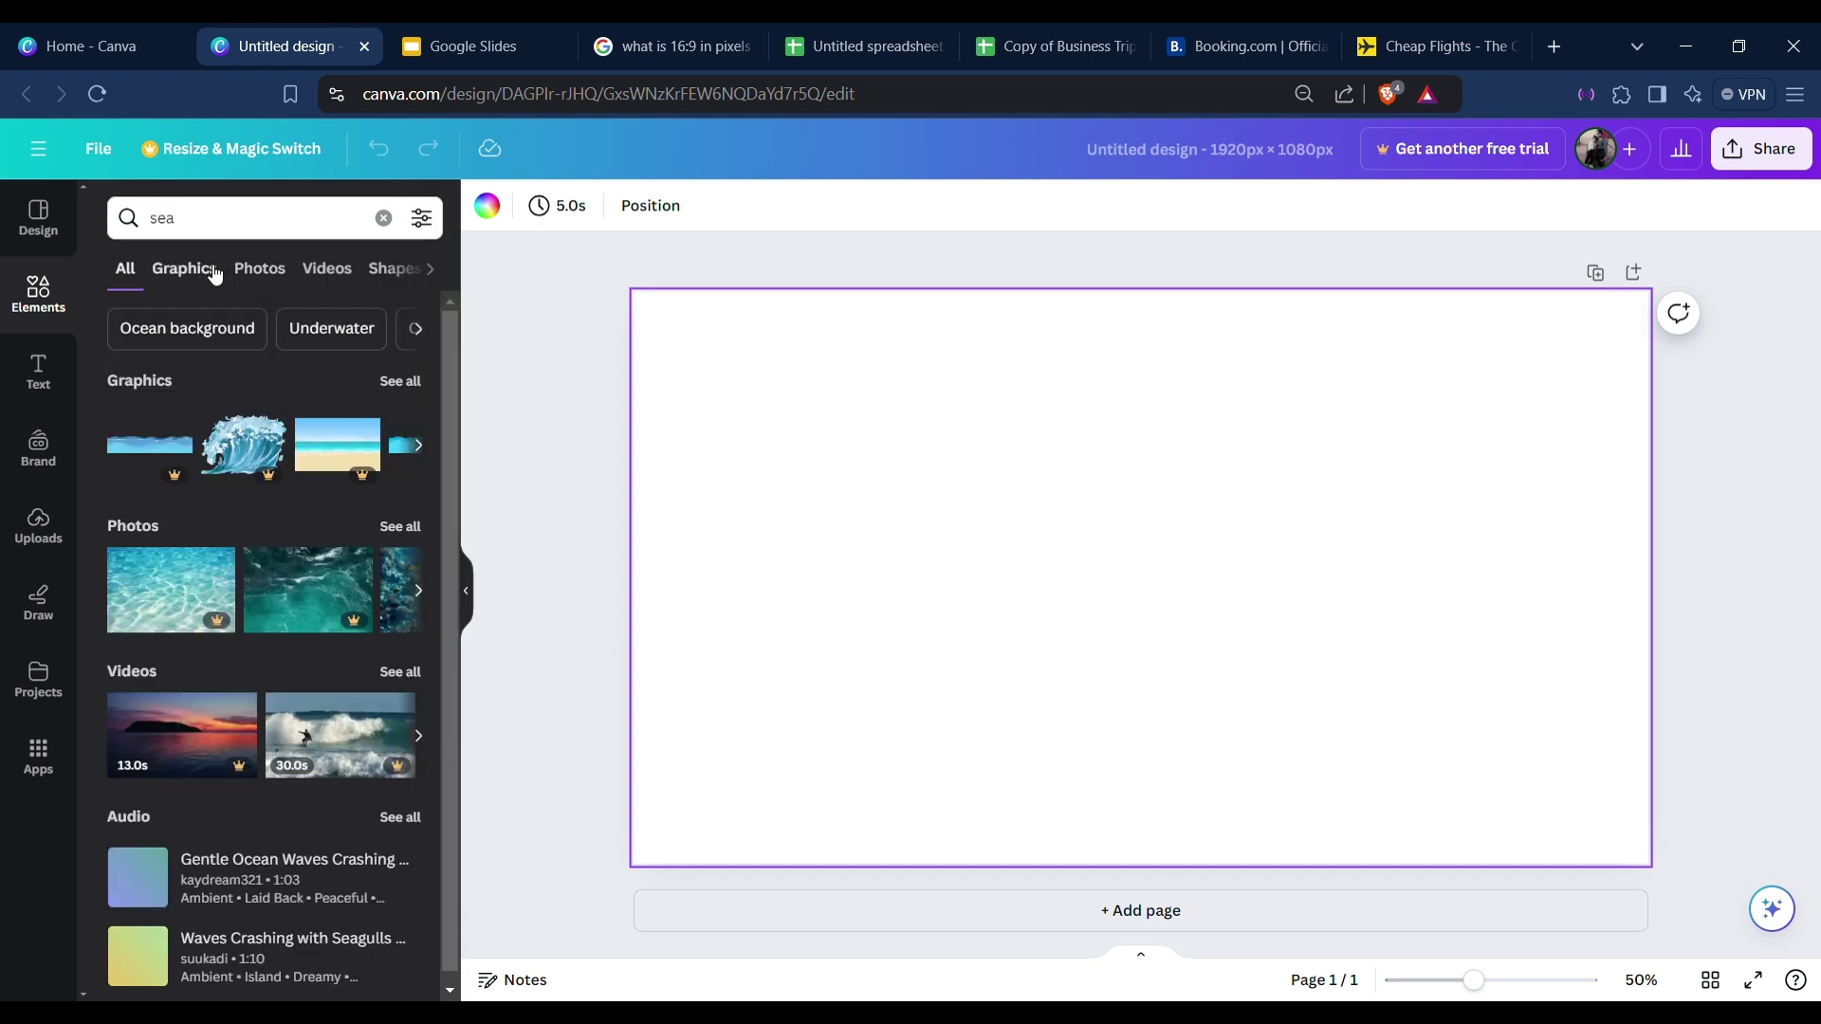
click(274, 275)
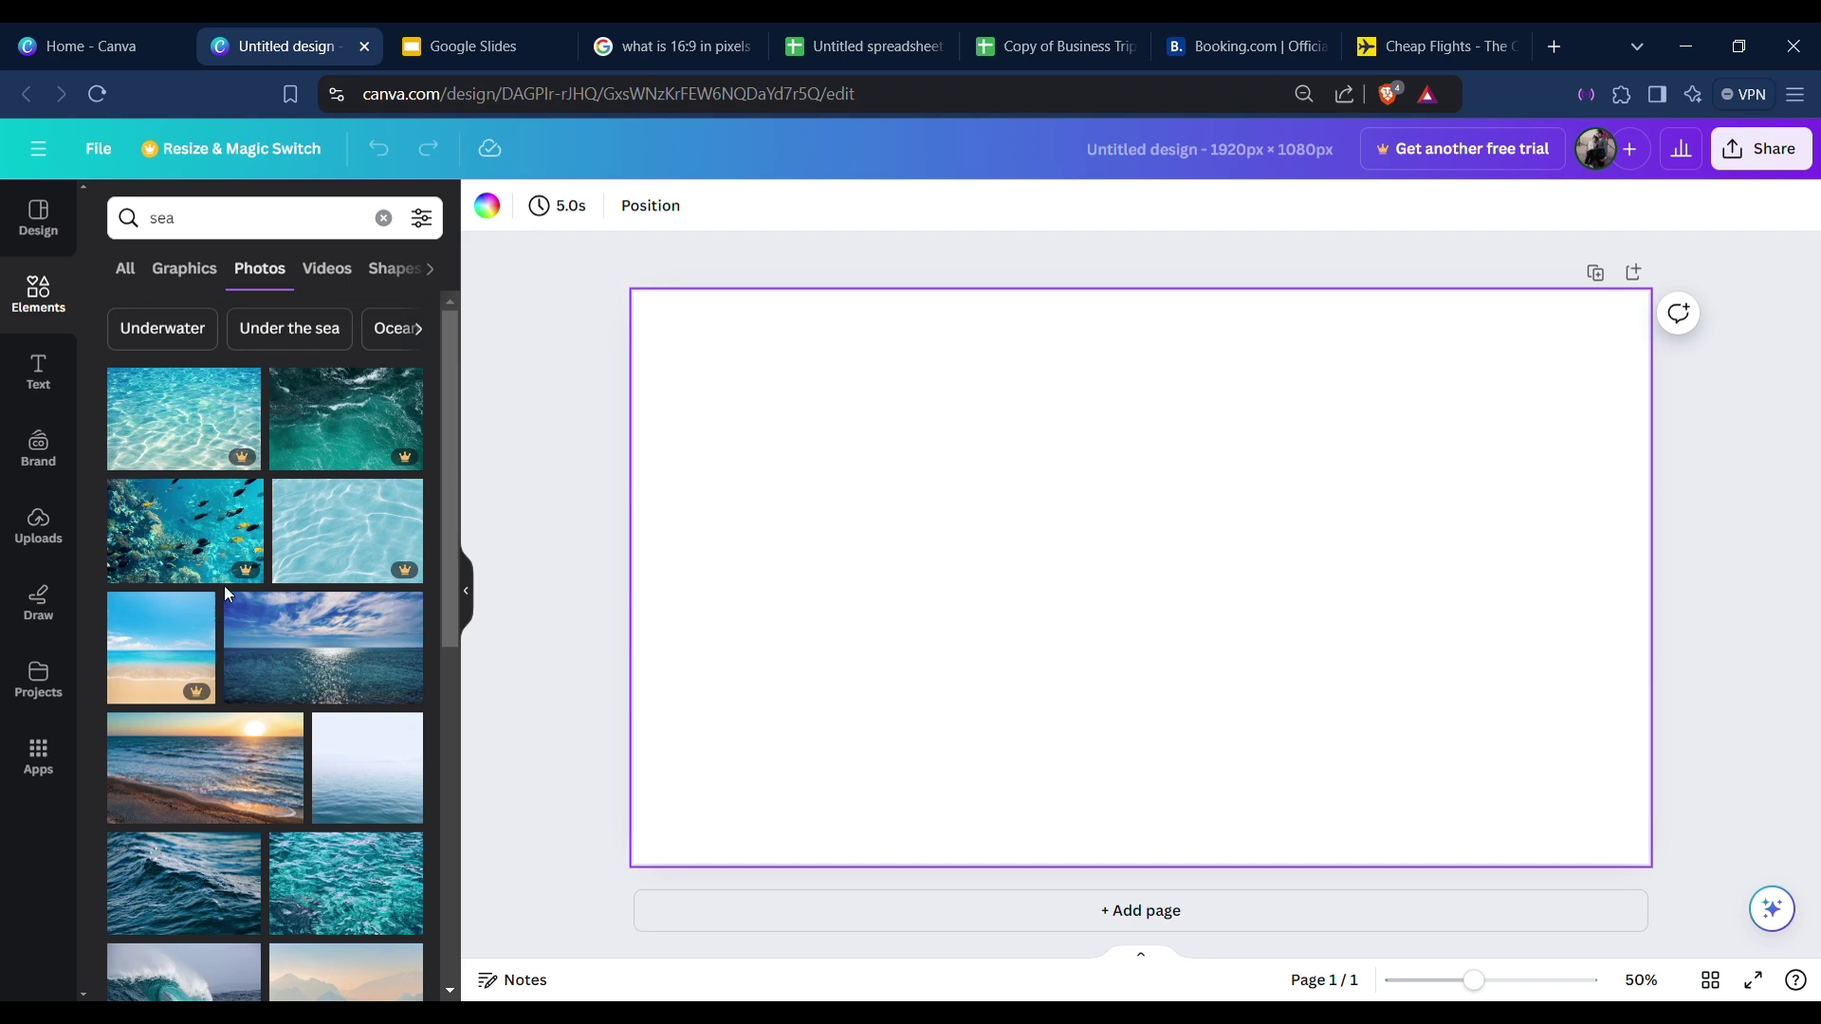
scroll(285, 692, down, 3)
scroll(287, 706, down, 3)
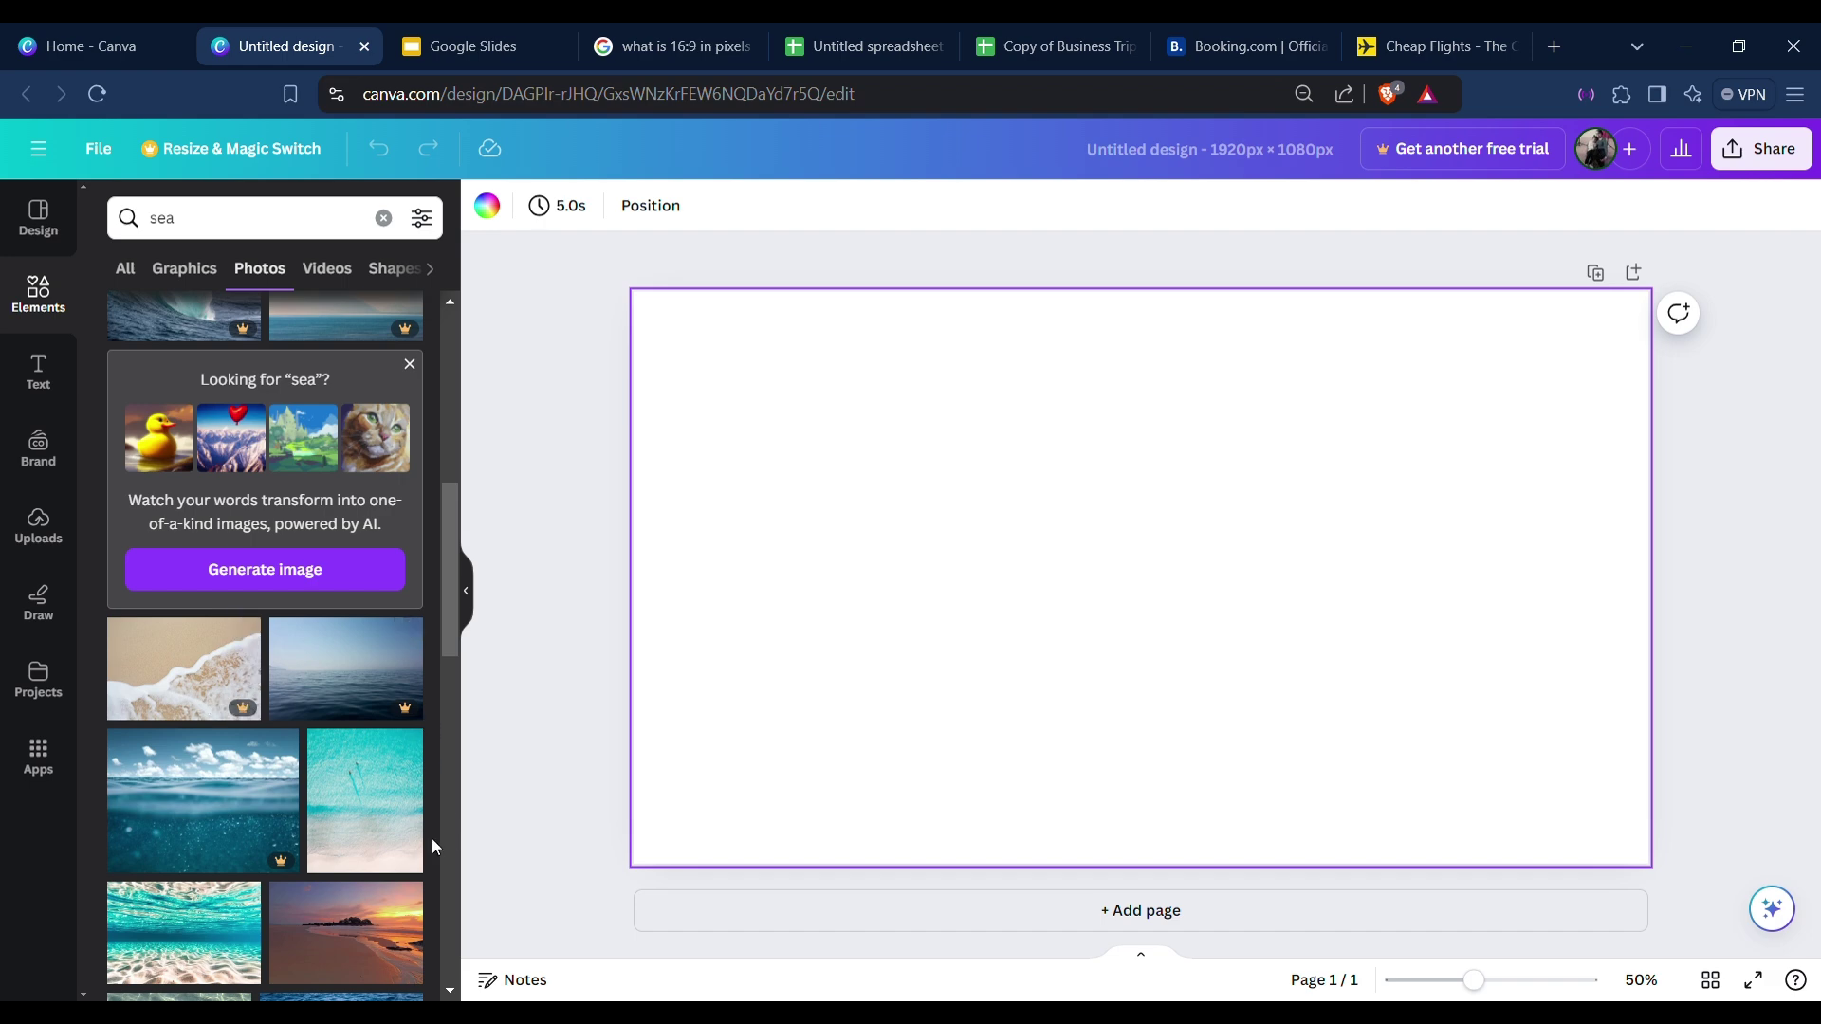
scroll(277, 797, up, 3)
scroll(280, 794, down, 4)
scroll(280, 795, down, 2)
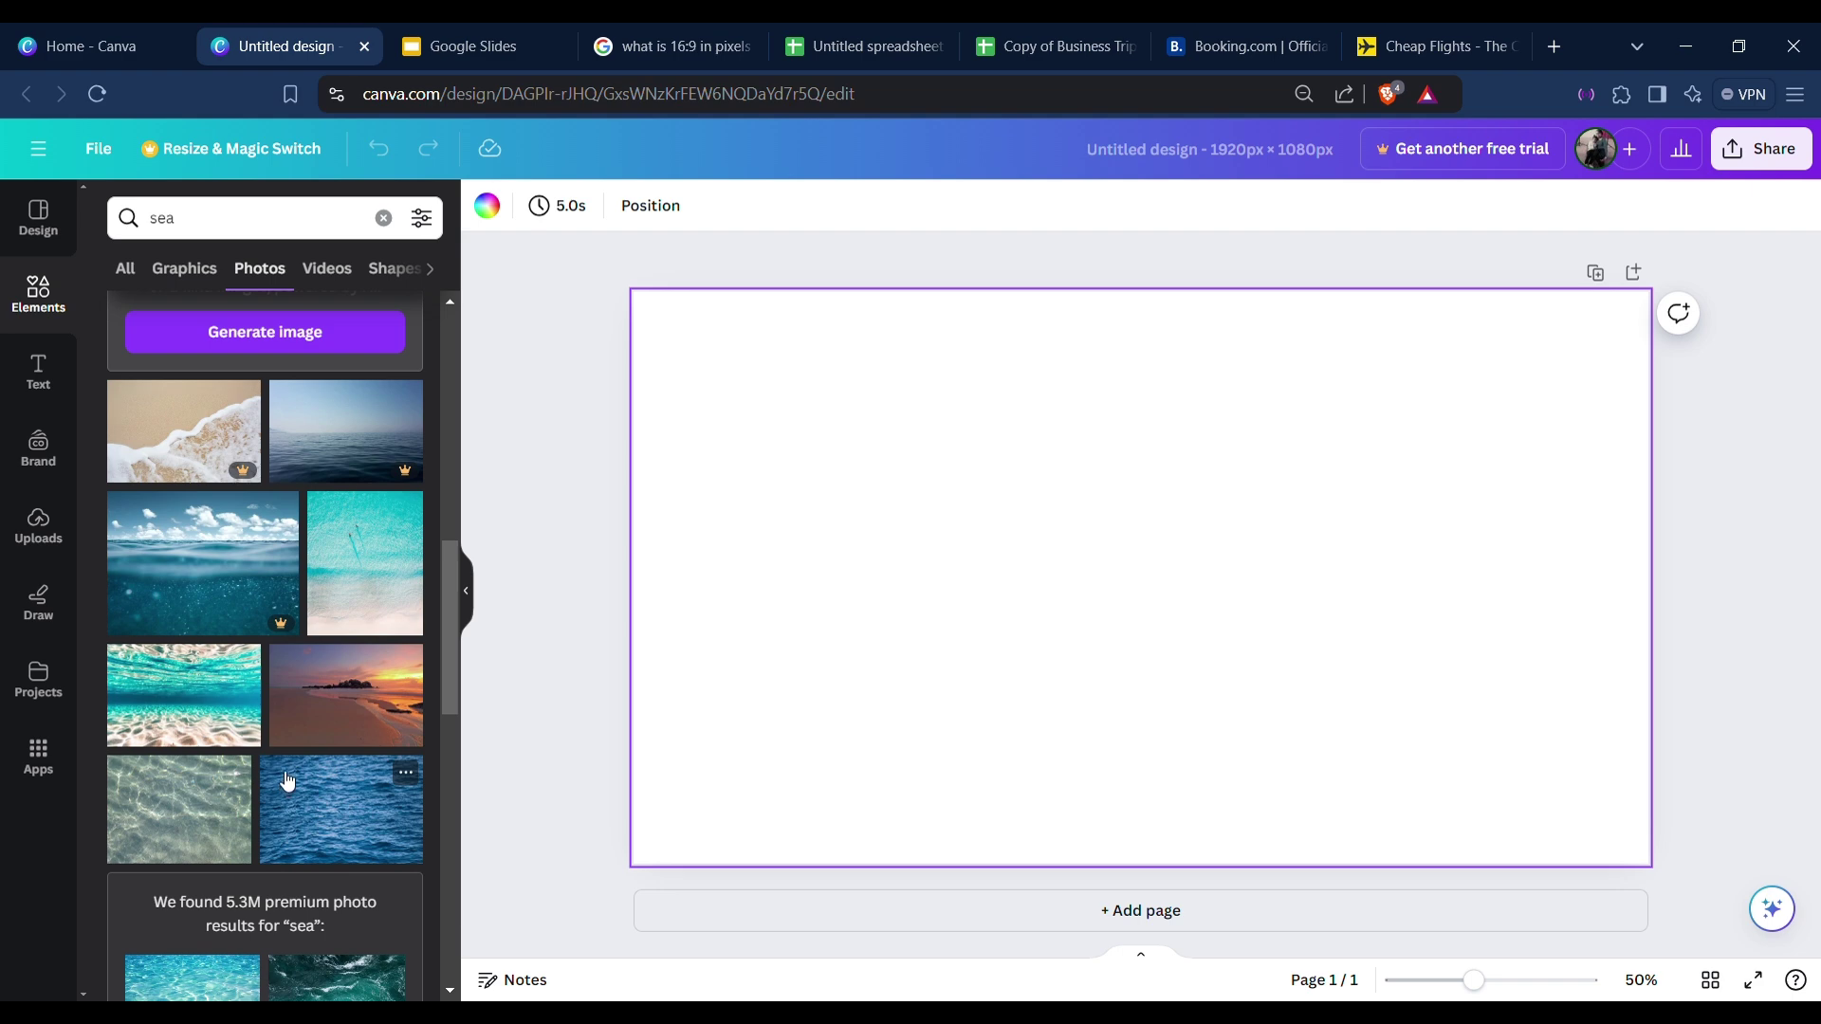
scroll(284, 749, up, 10)
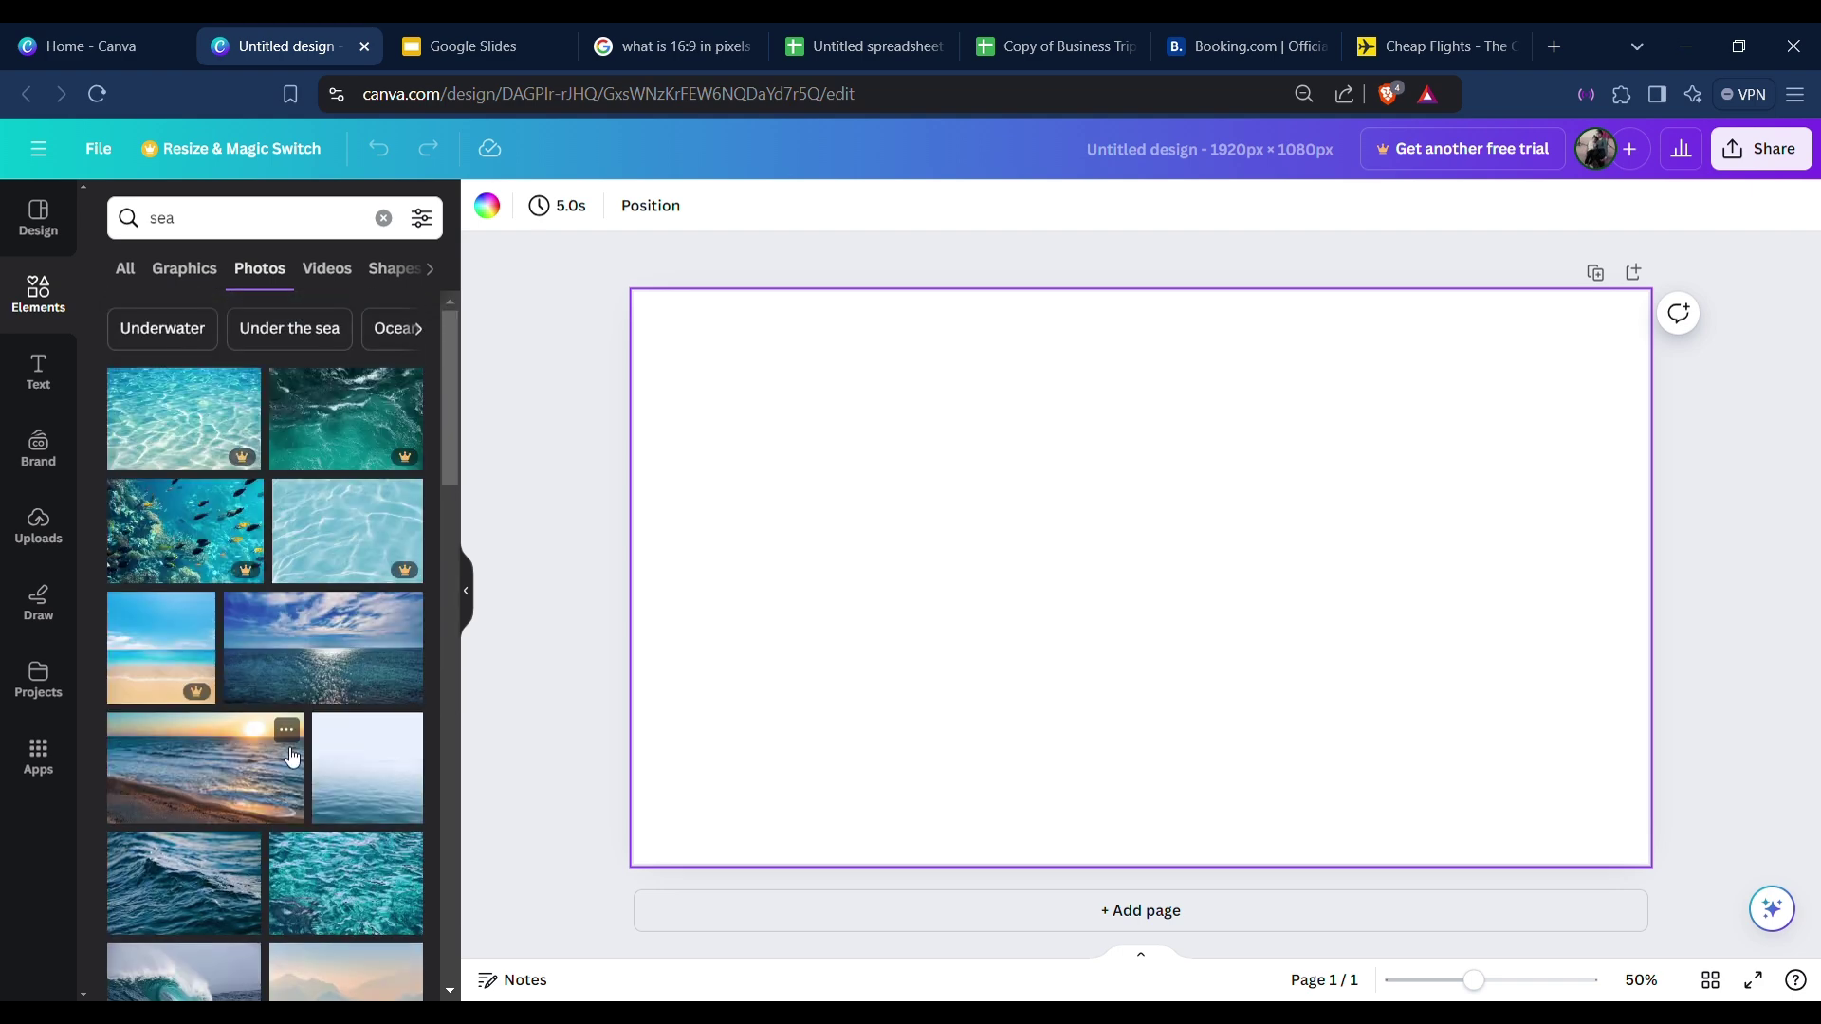
scroll(282, 747, down, 1)
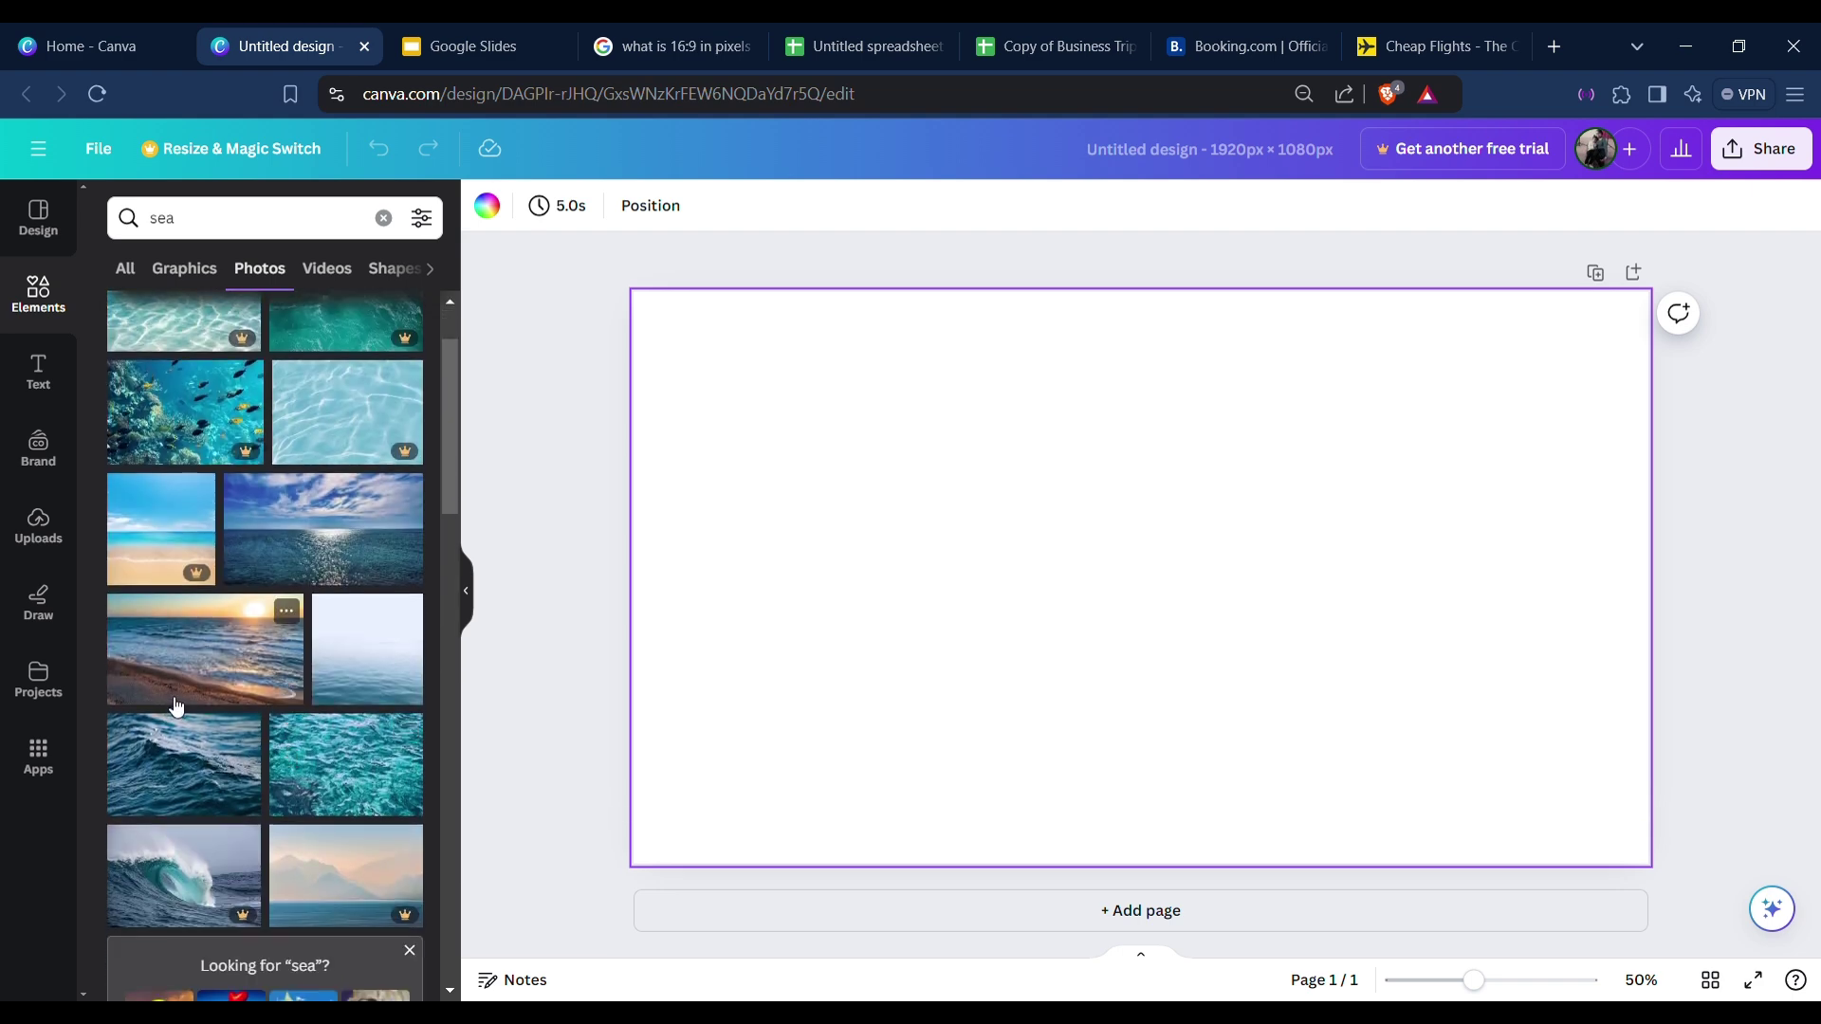
scroll(176, 707, up, 1)
Add the sparkling open-sea photo and set it as the page background.
drag(332, 692, 641, 657)
click(532, 723)
click(908, 552)
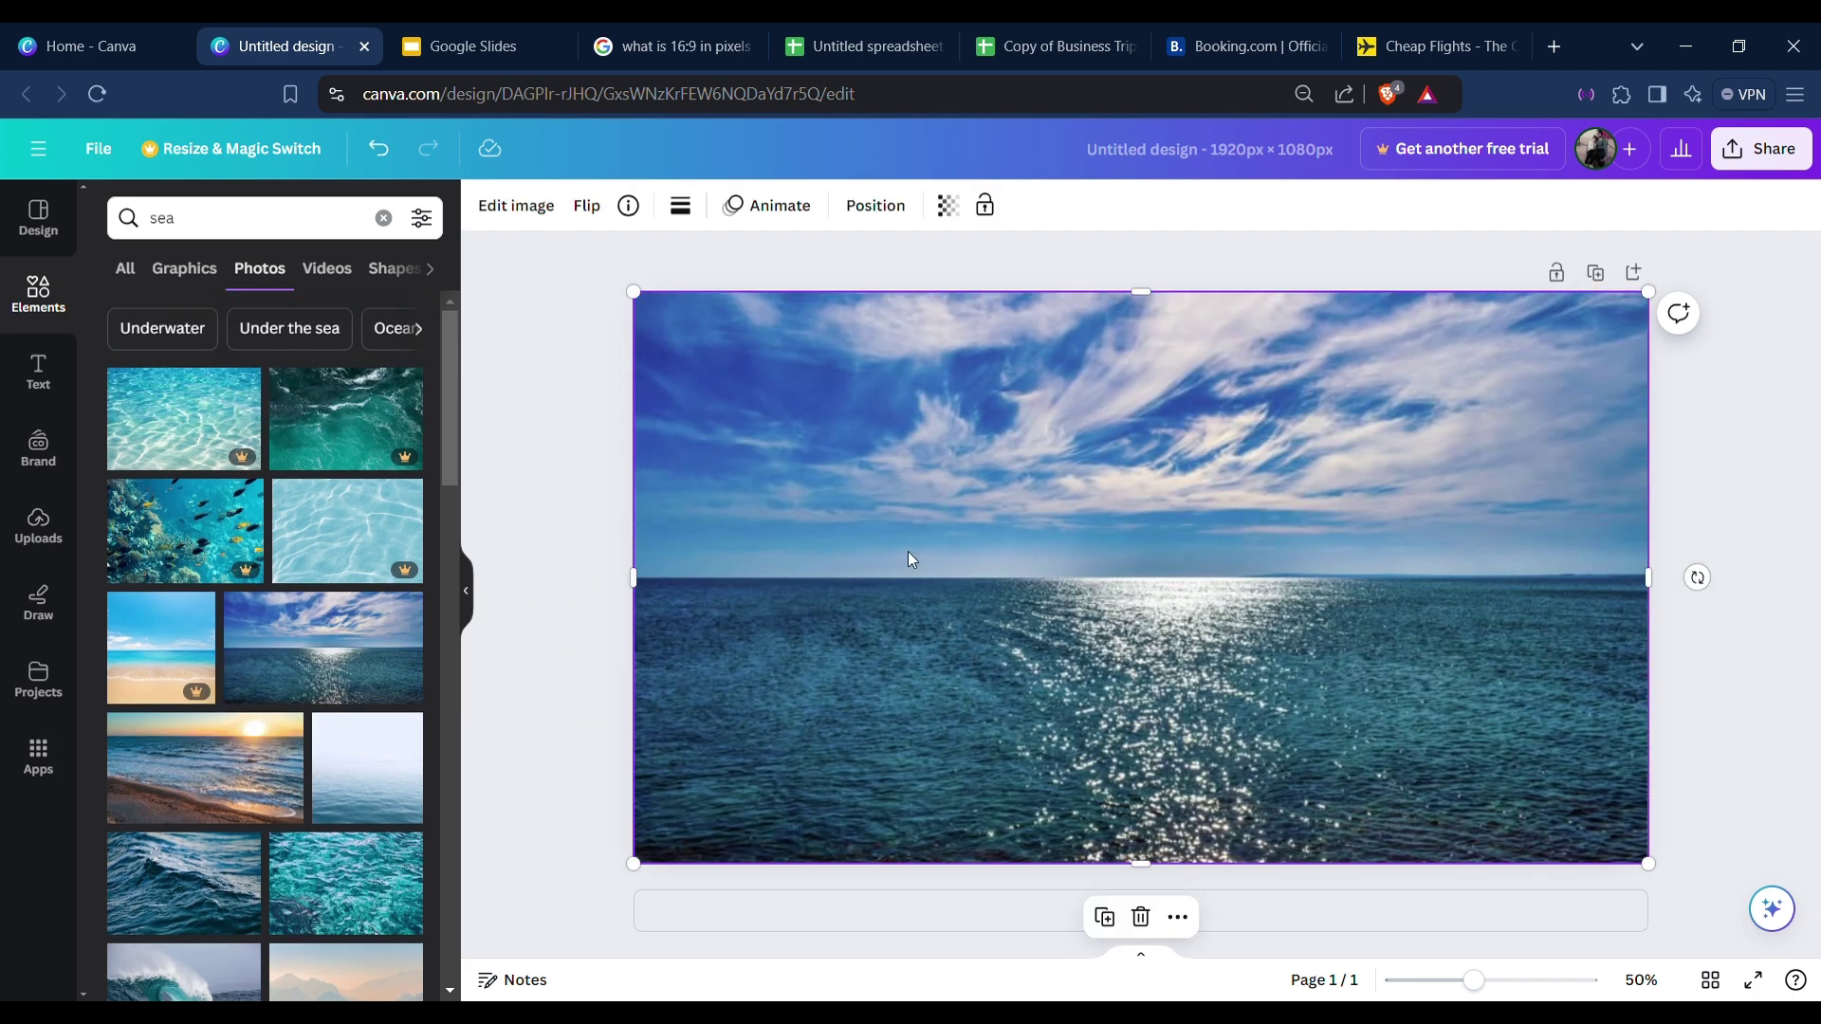
key(Delete)
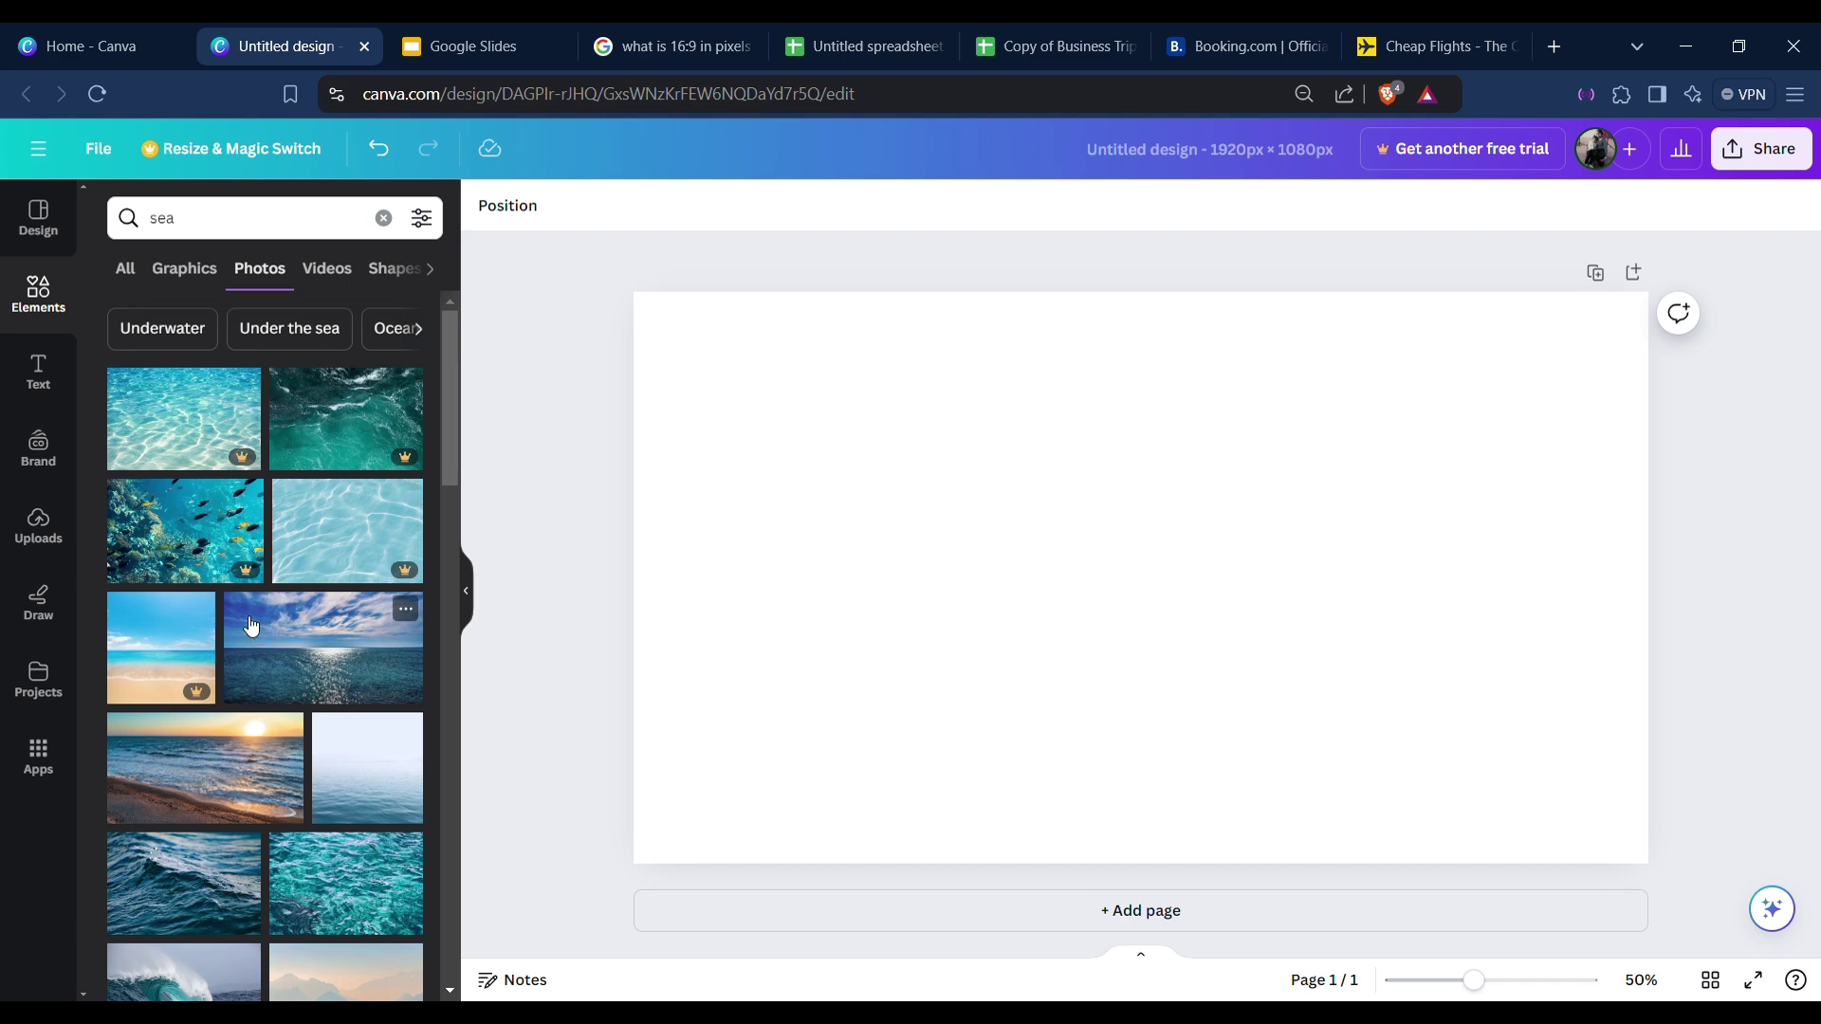
drag(258, 633, 653, 709)
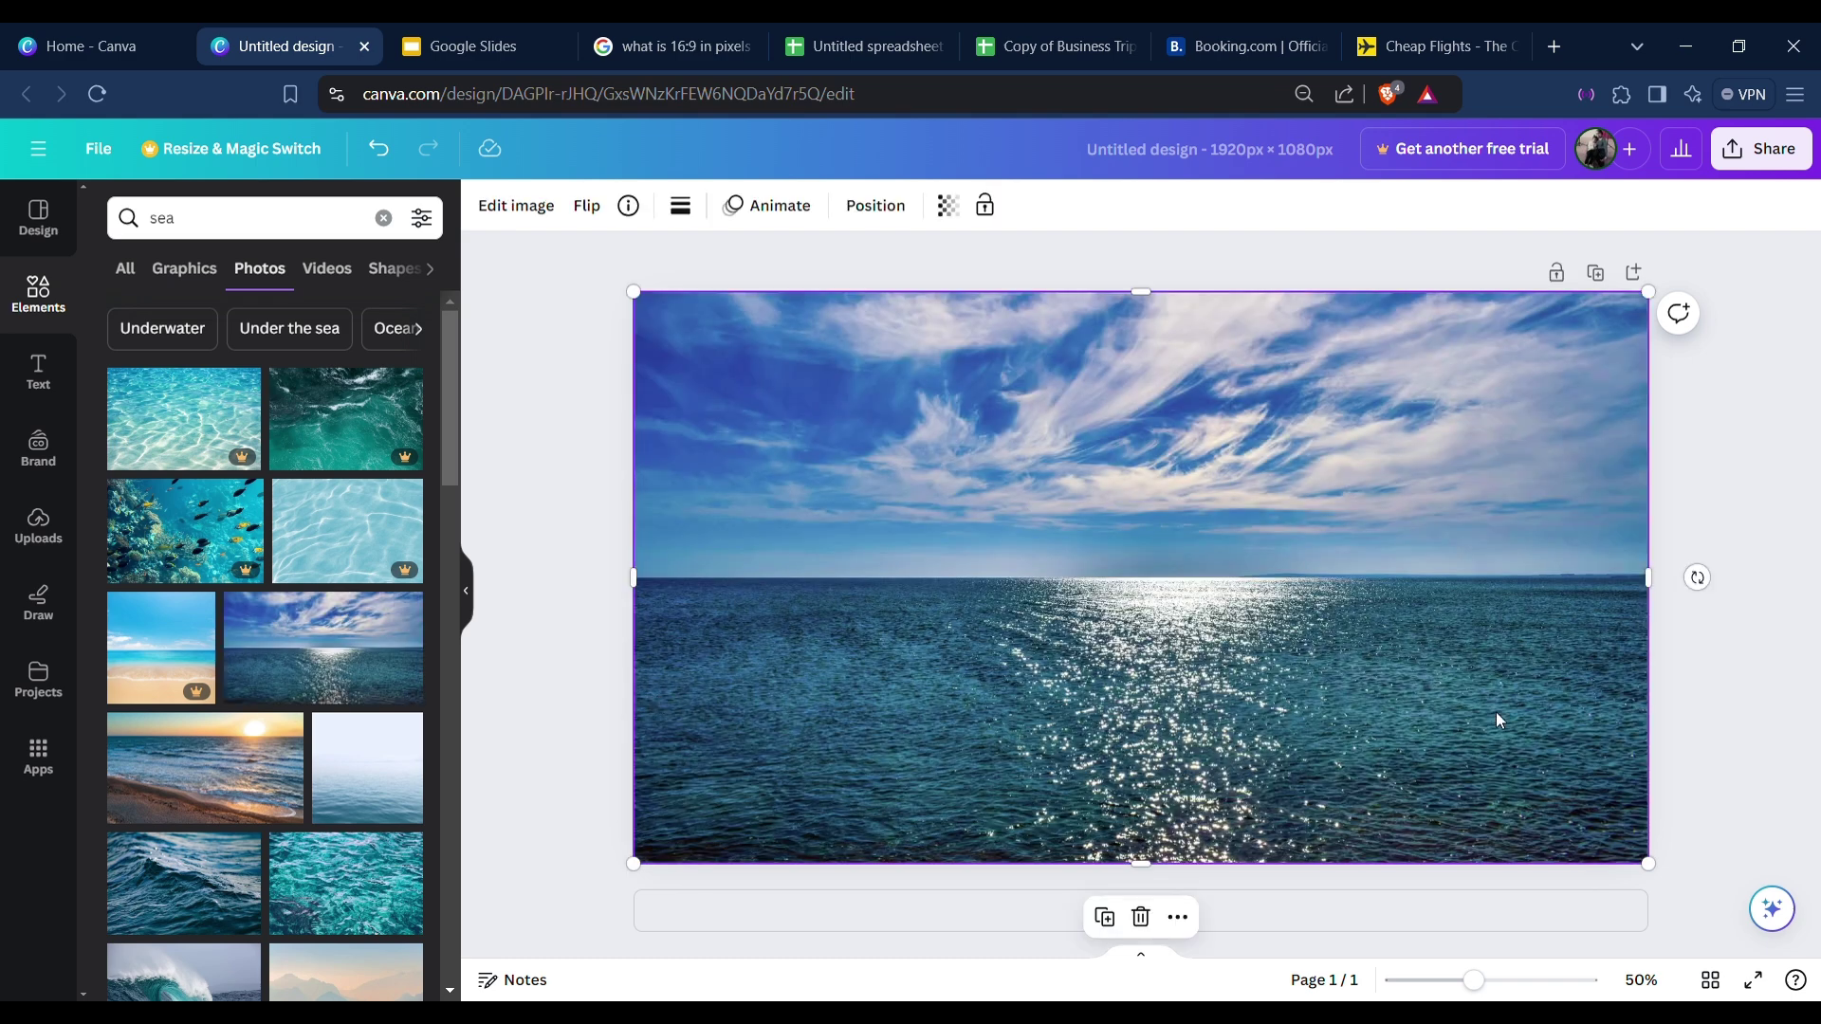
key(Delete)
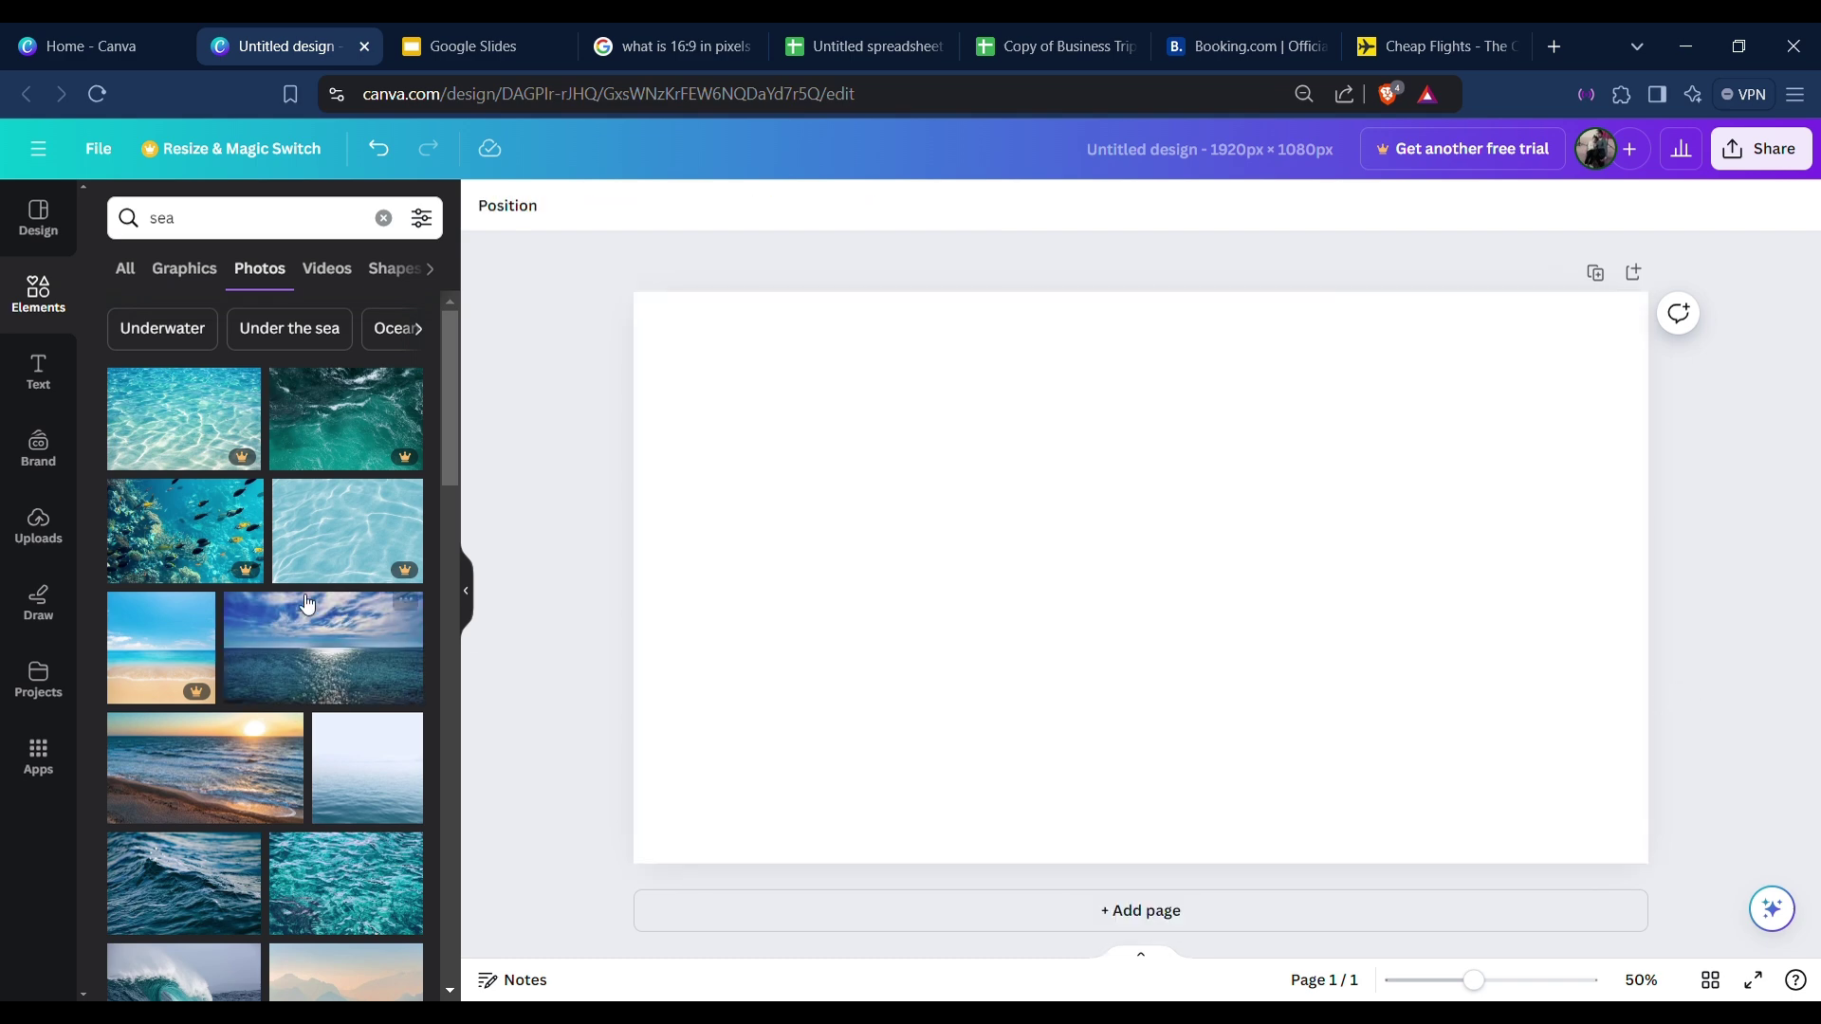
click(354, 626)
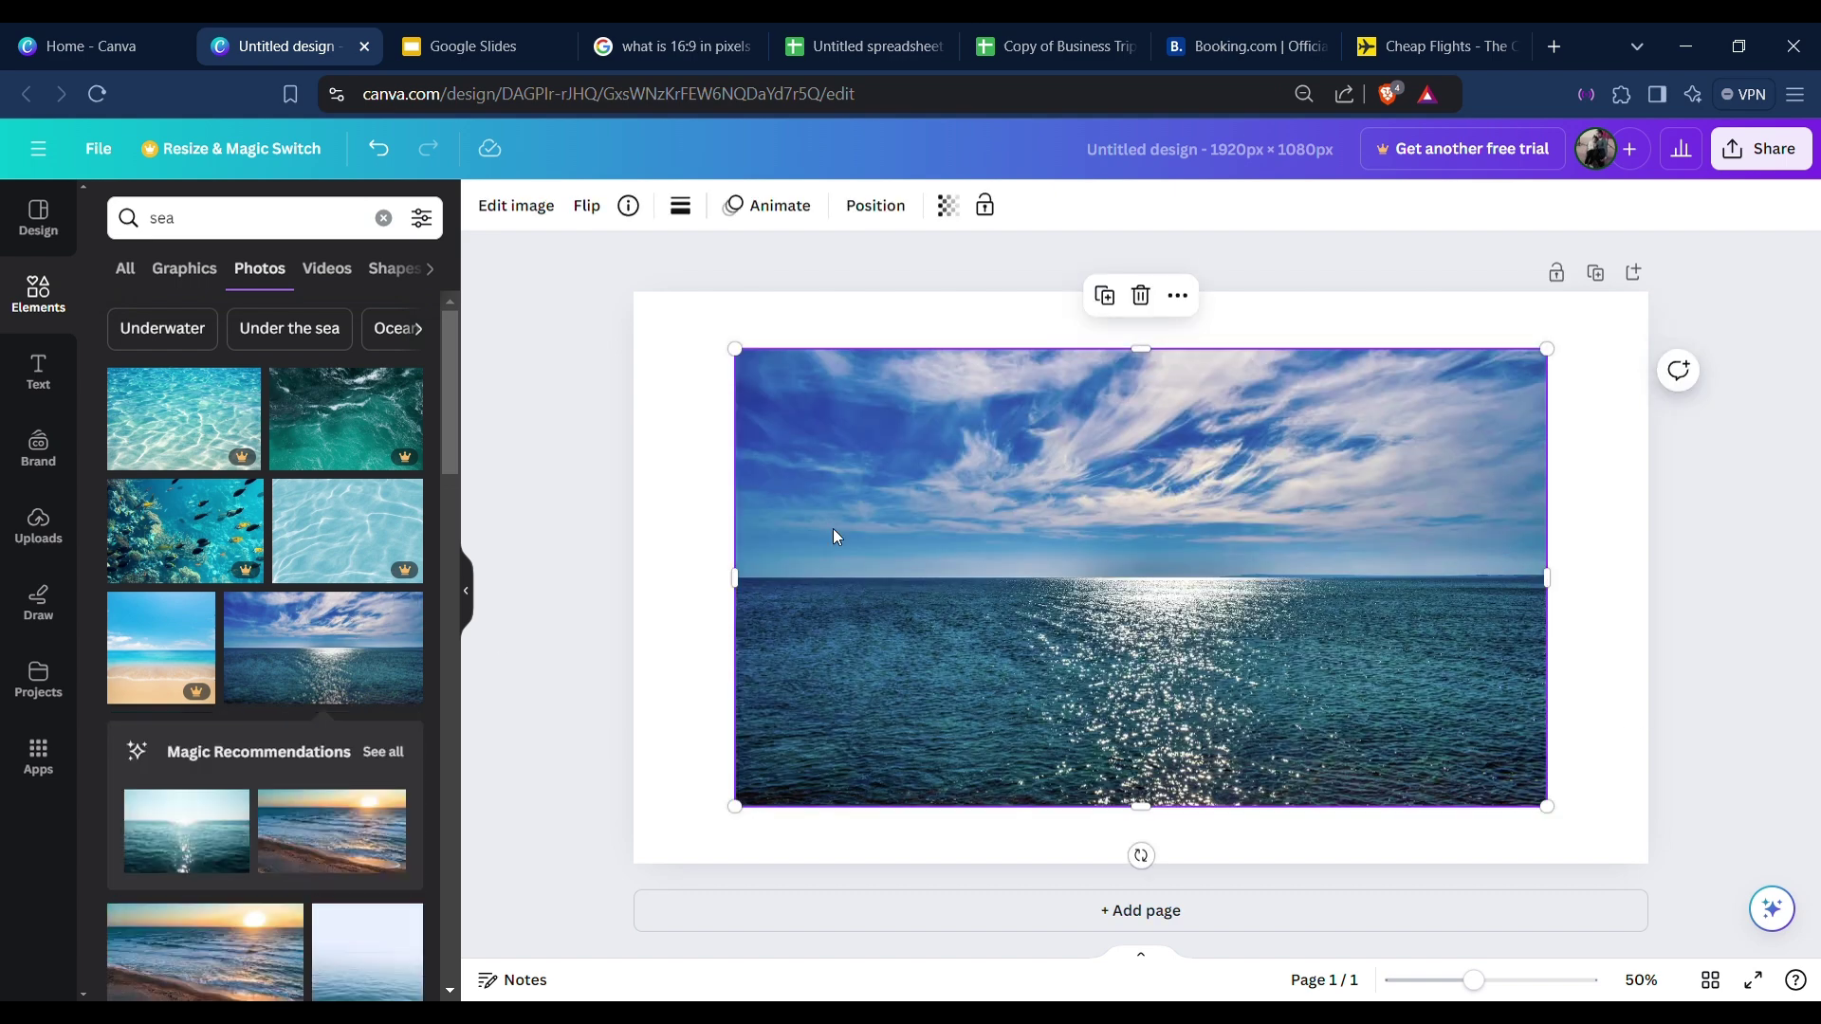
click(1179, 300)
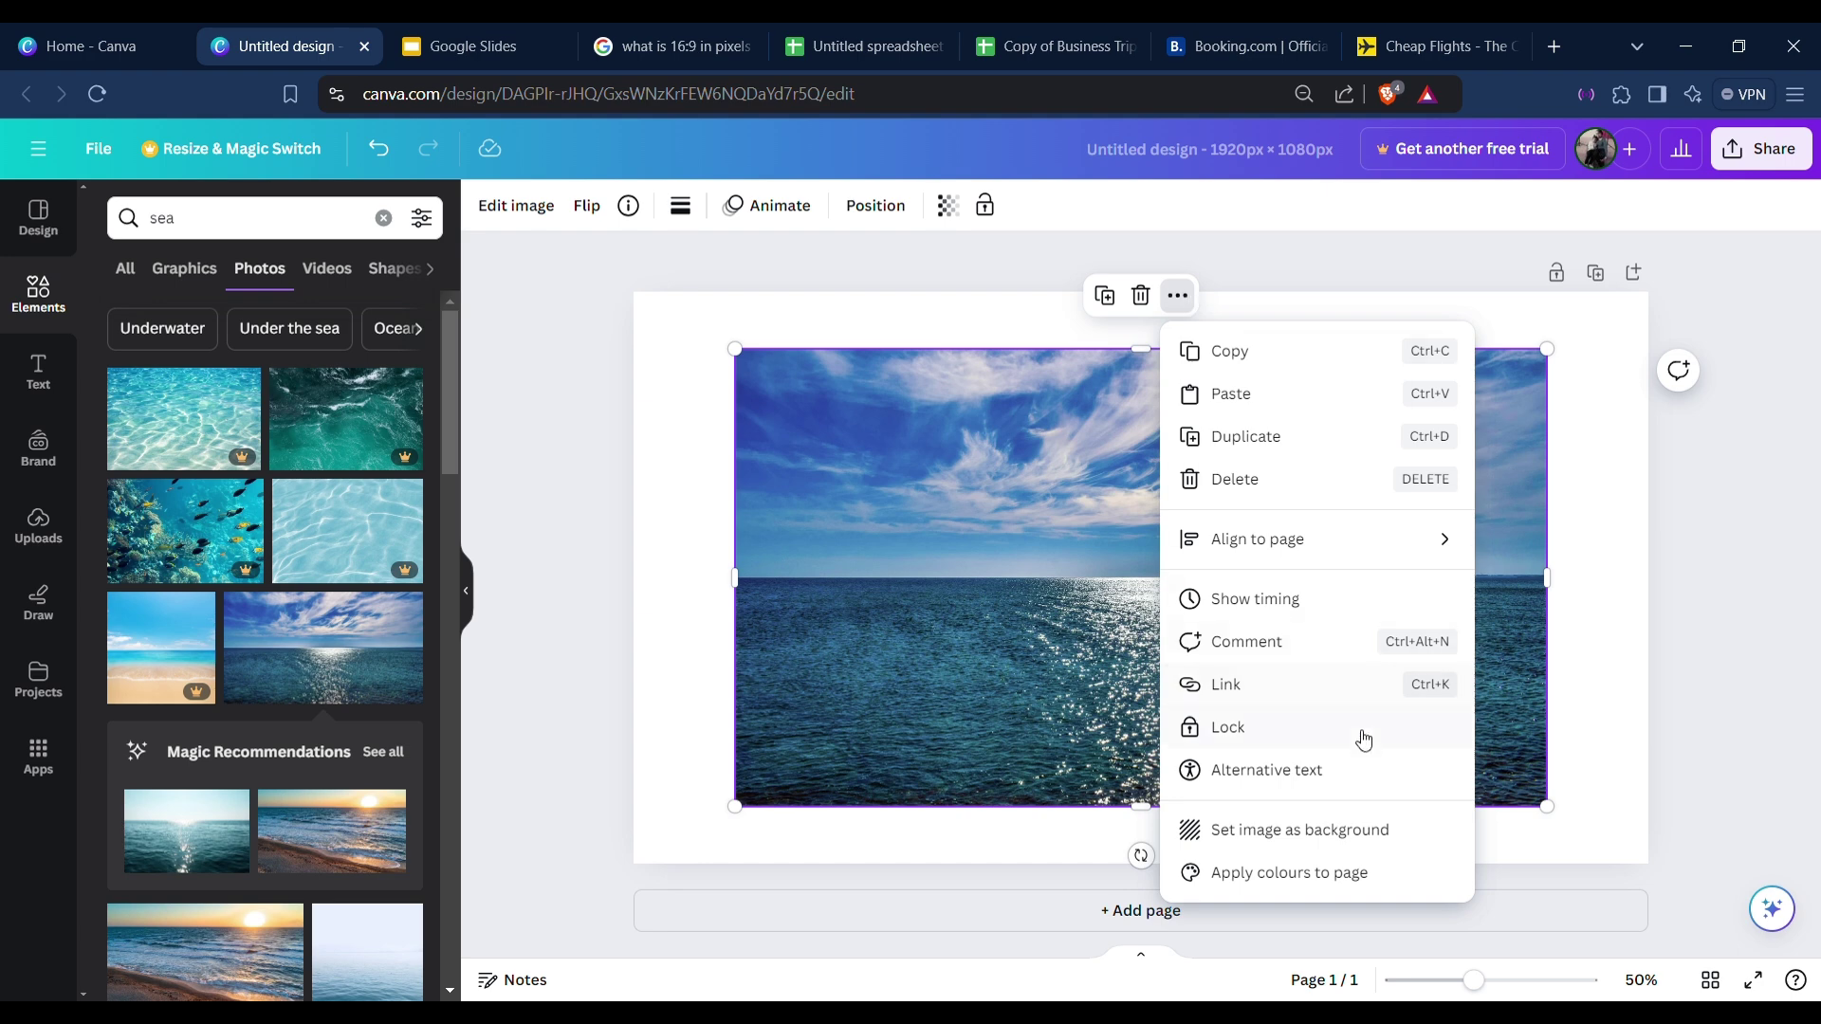
click(1329, 832)
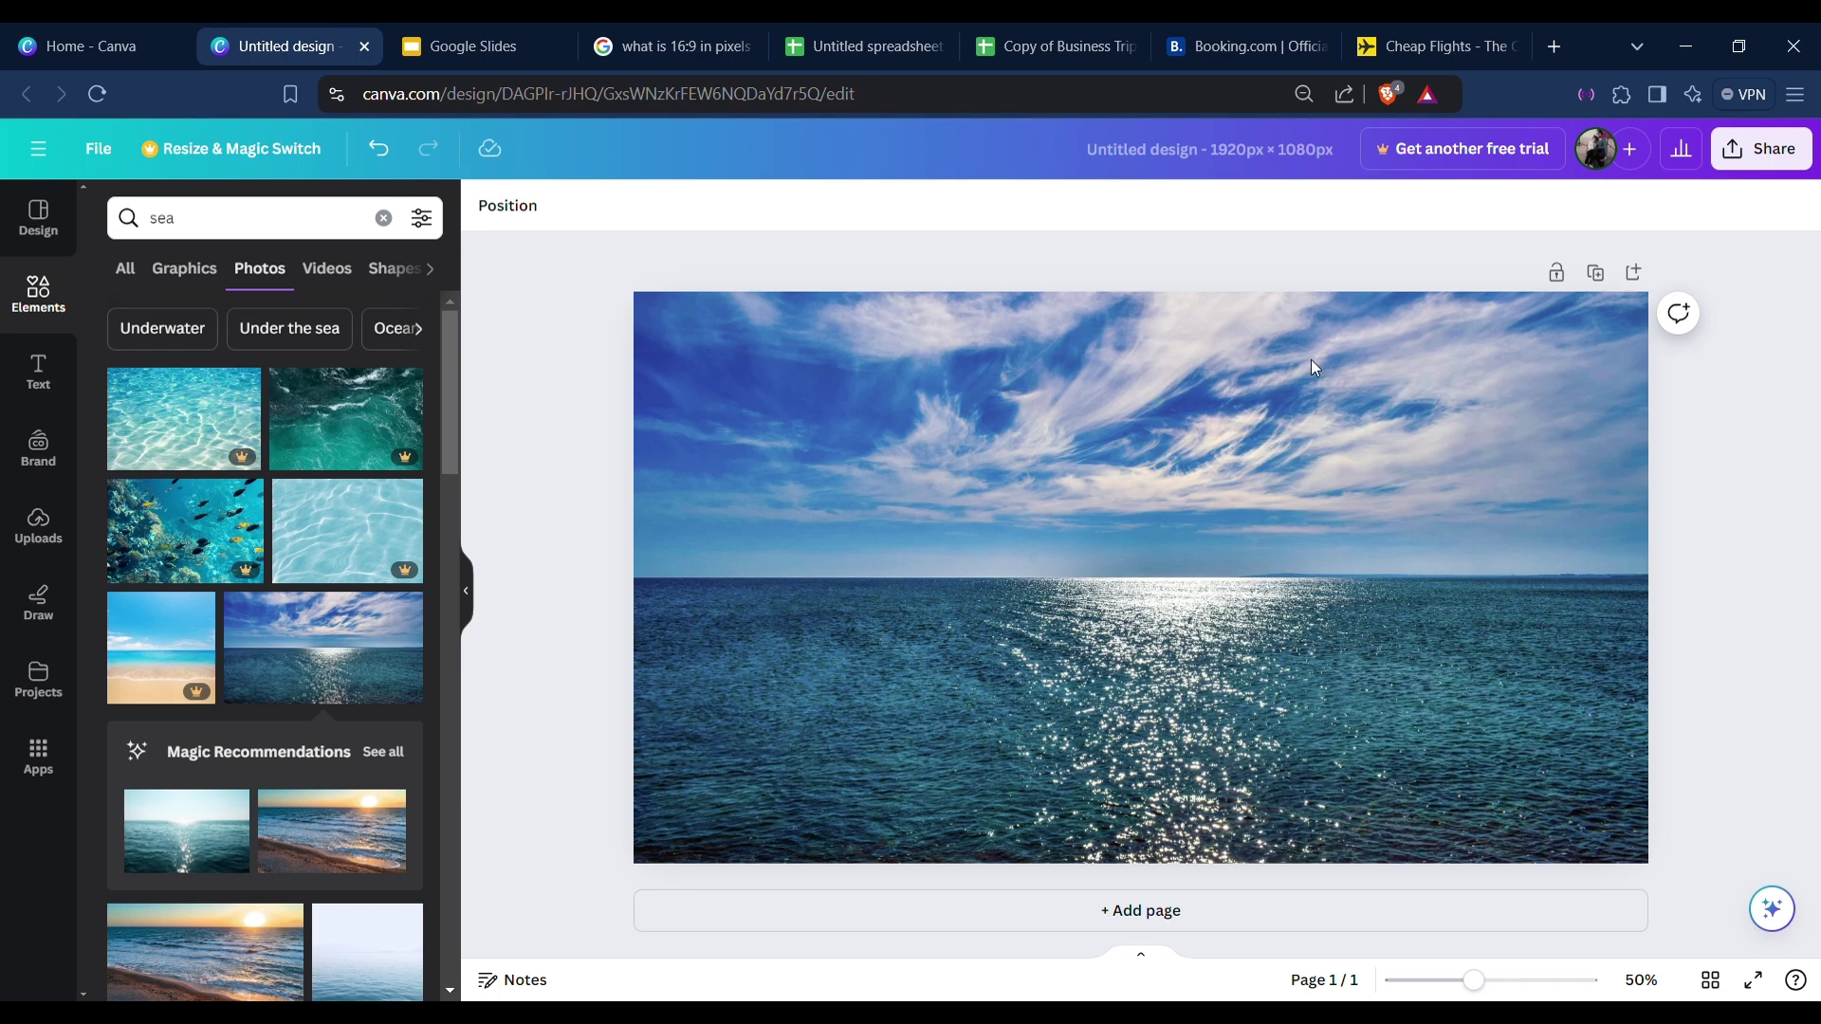
Delete the placeholder paragraph and add a heading with the person's name, centred in the sky.
key(t)
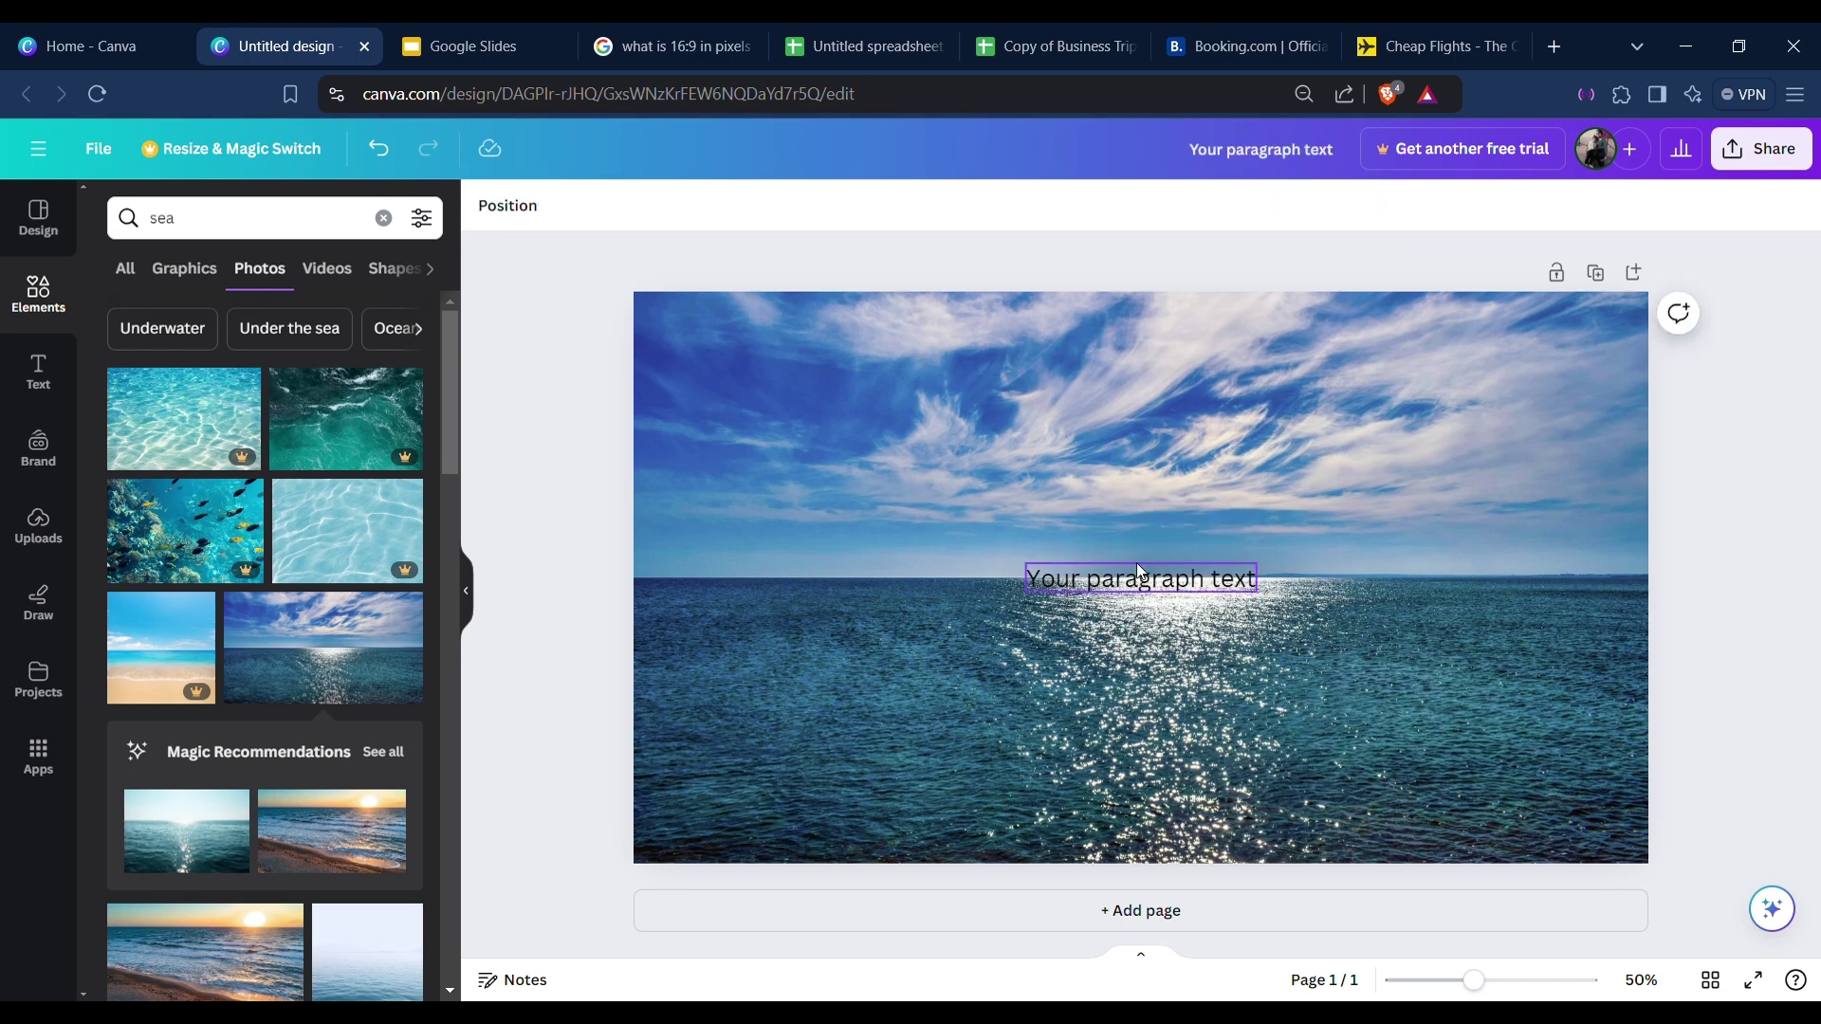
key(Delete)
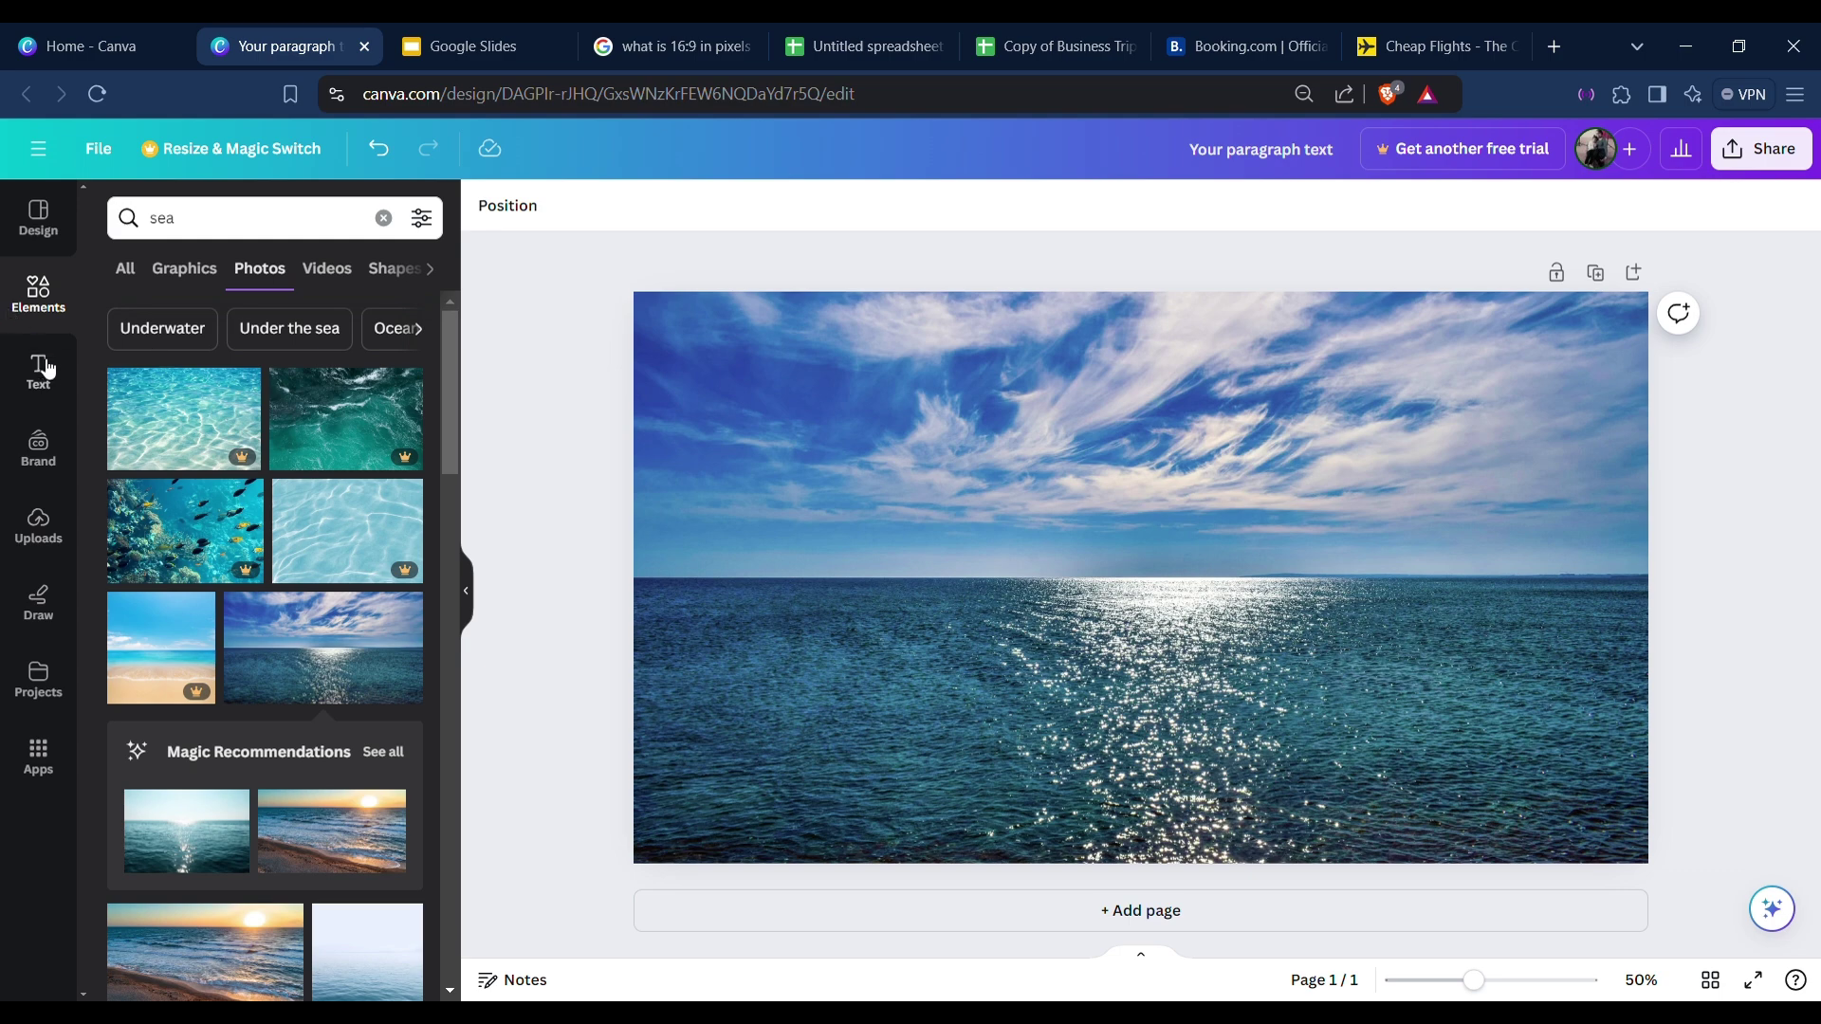
click(40, 371)
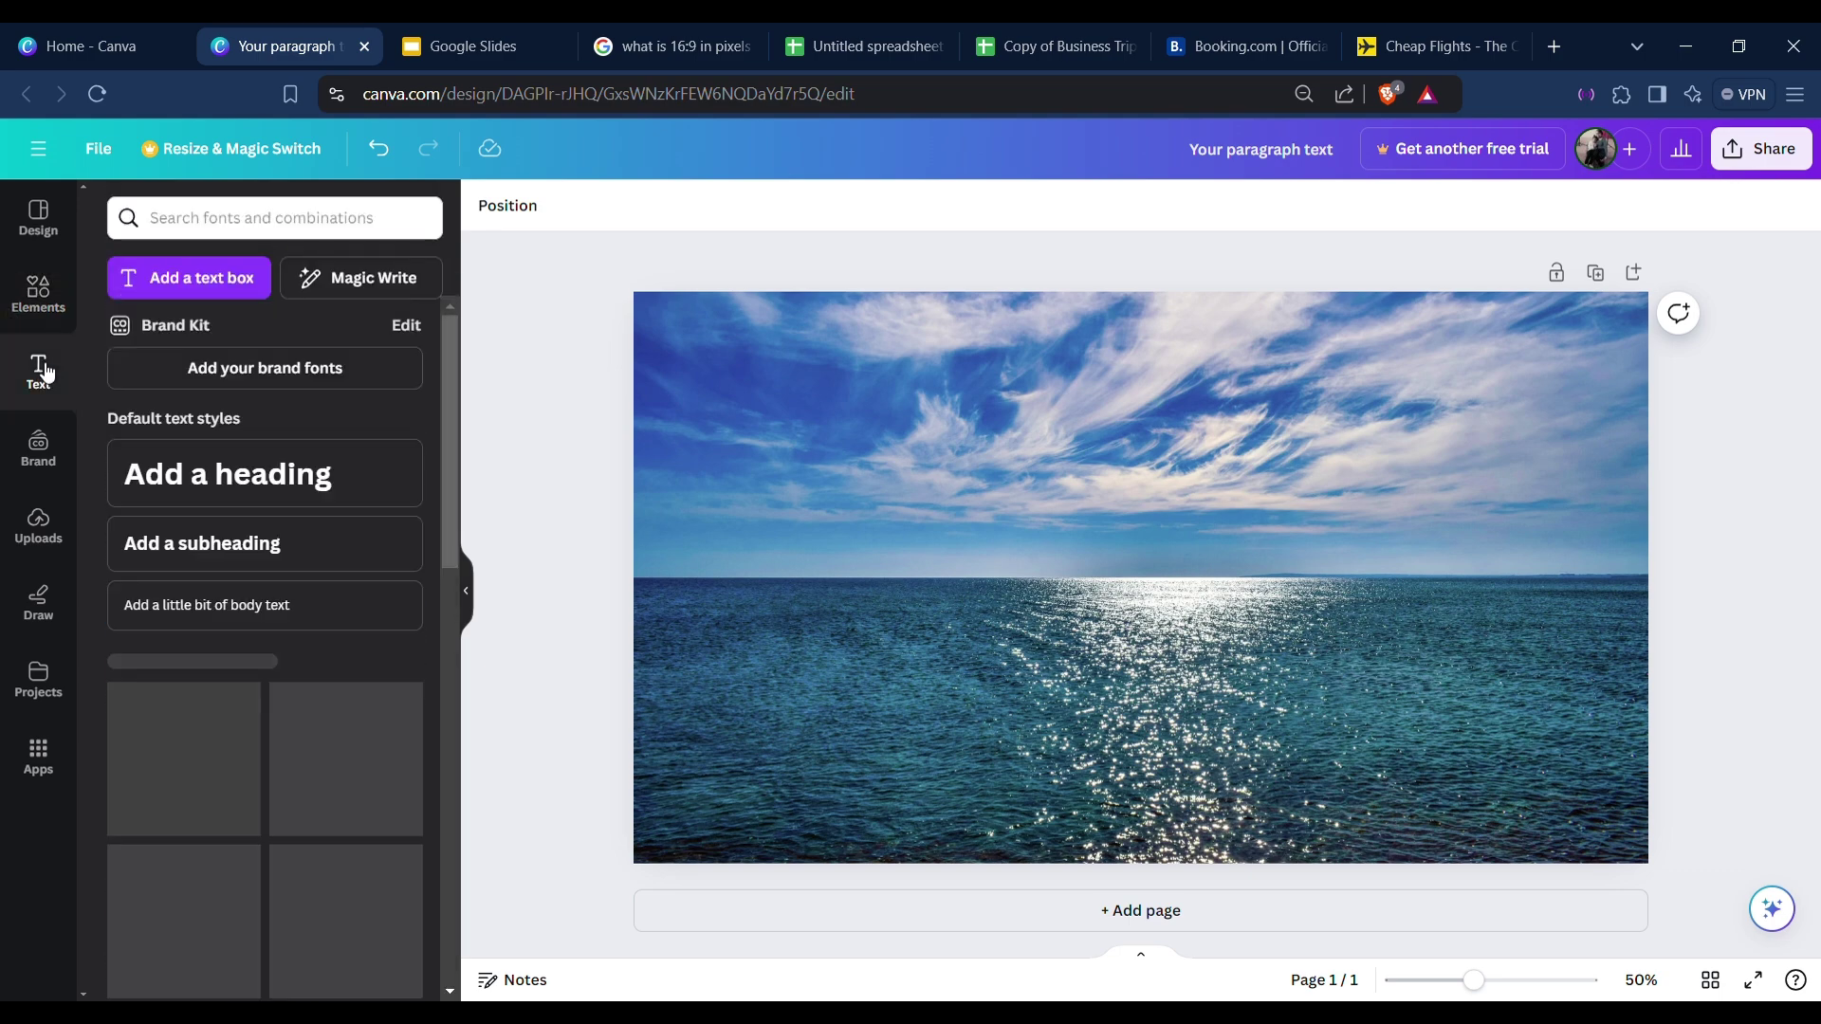
click(334, 477)
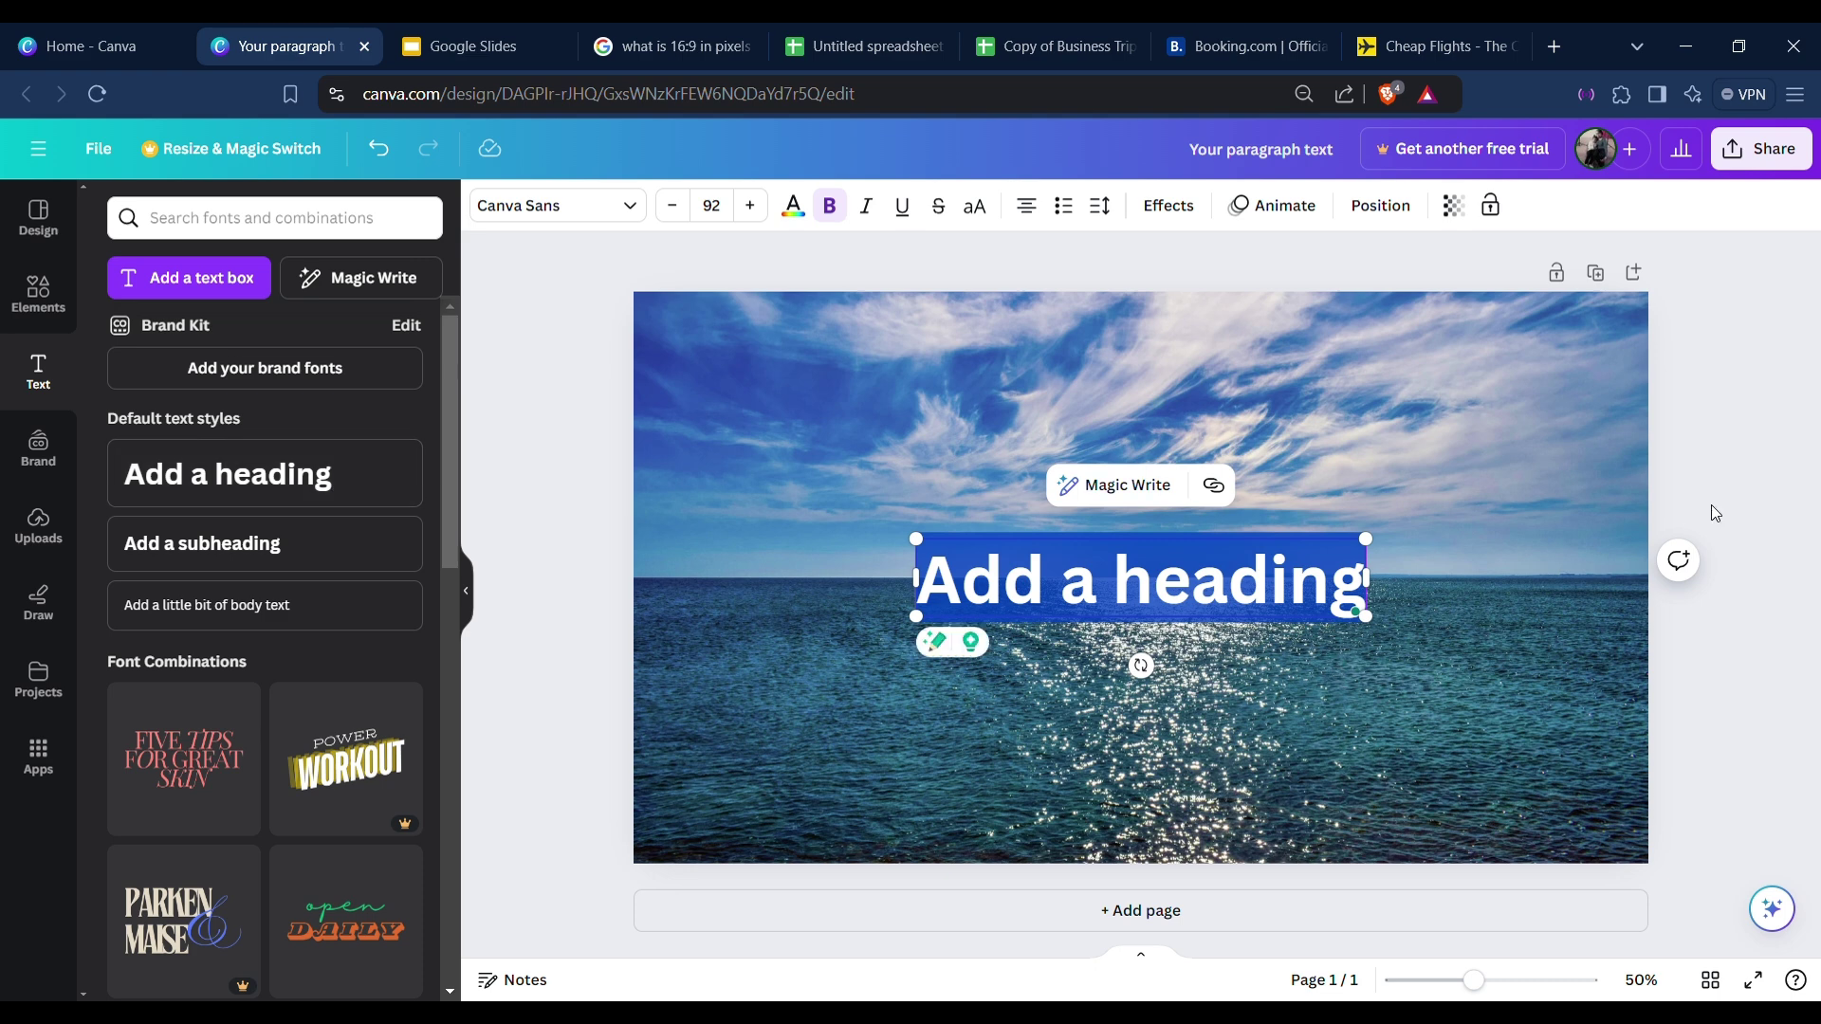
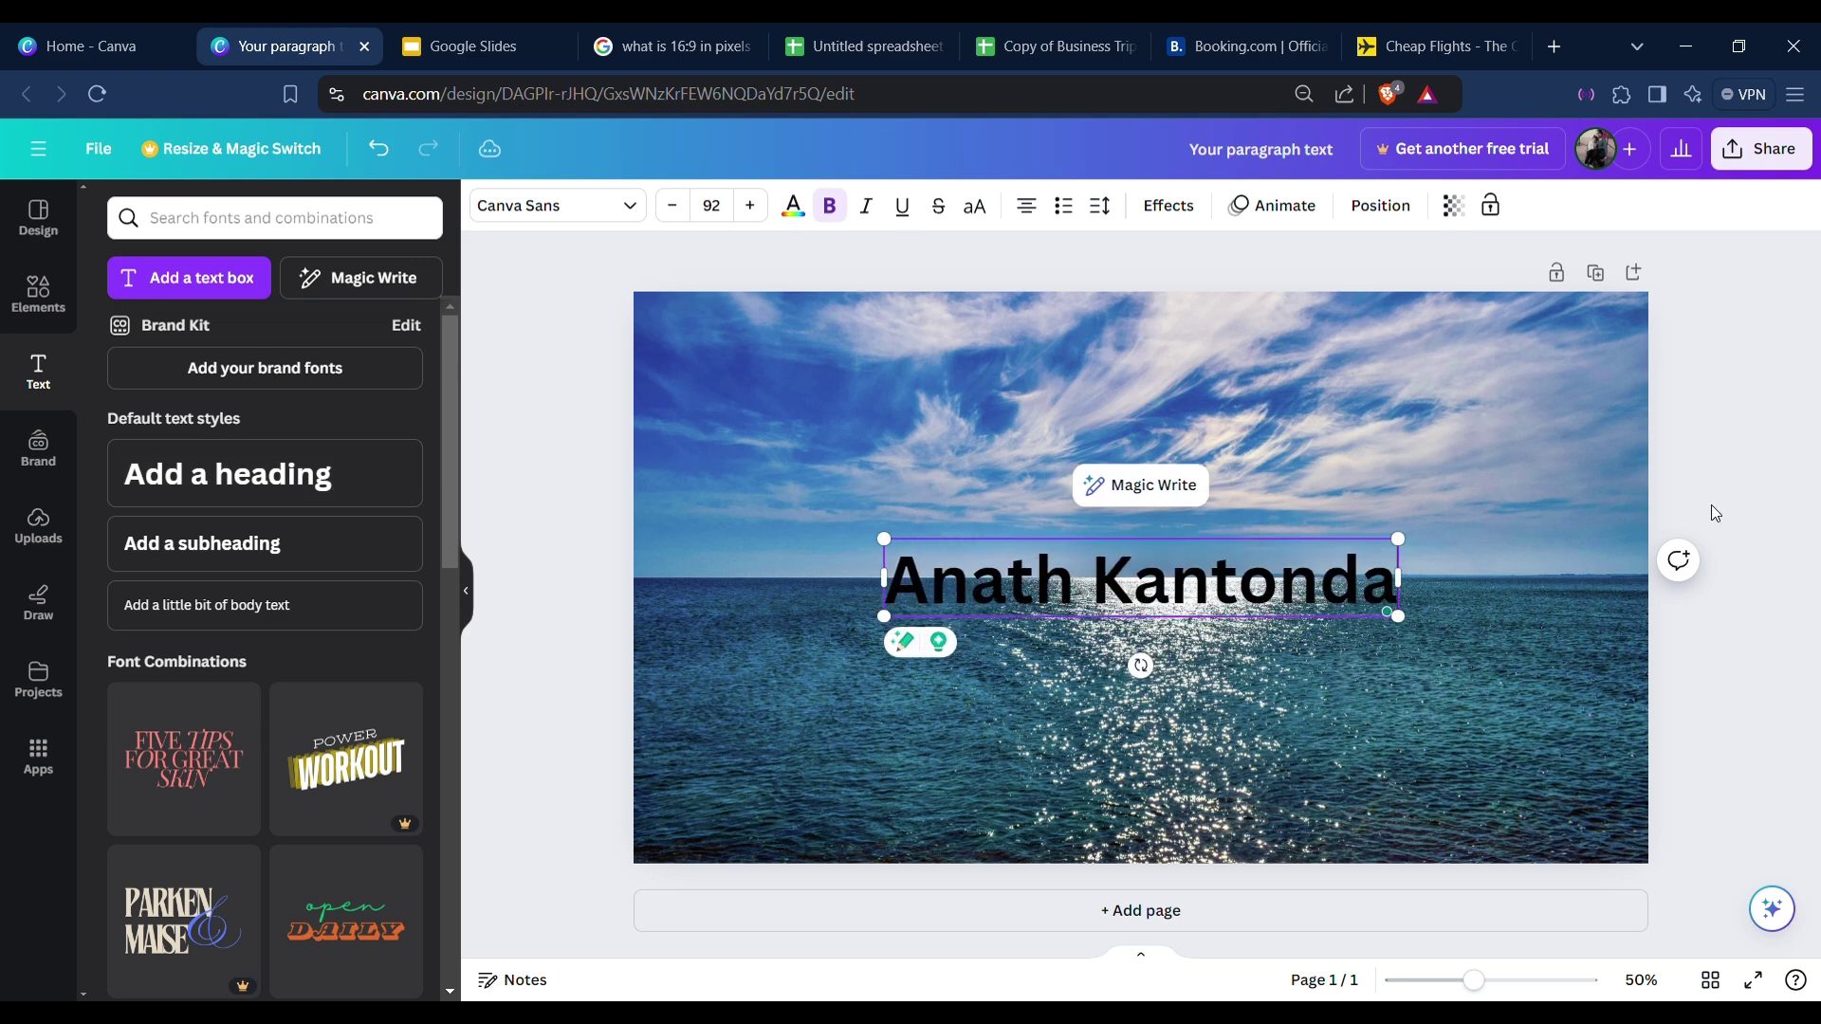
click(1666, 634)
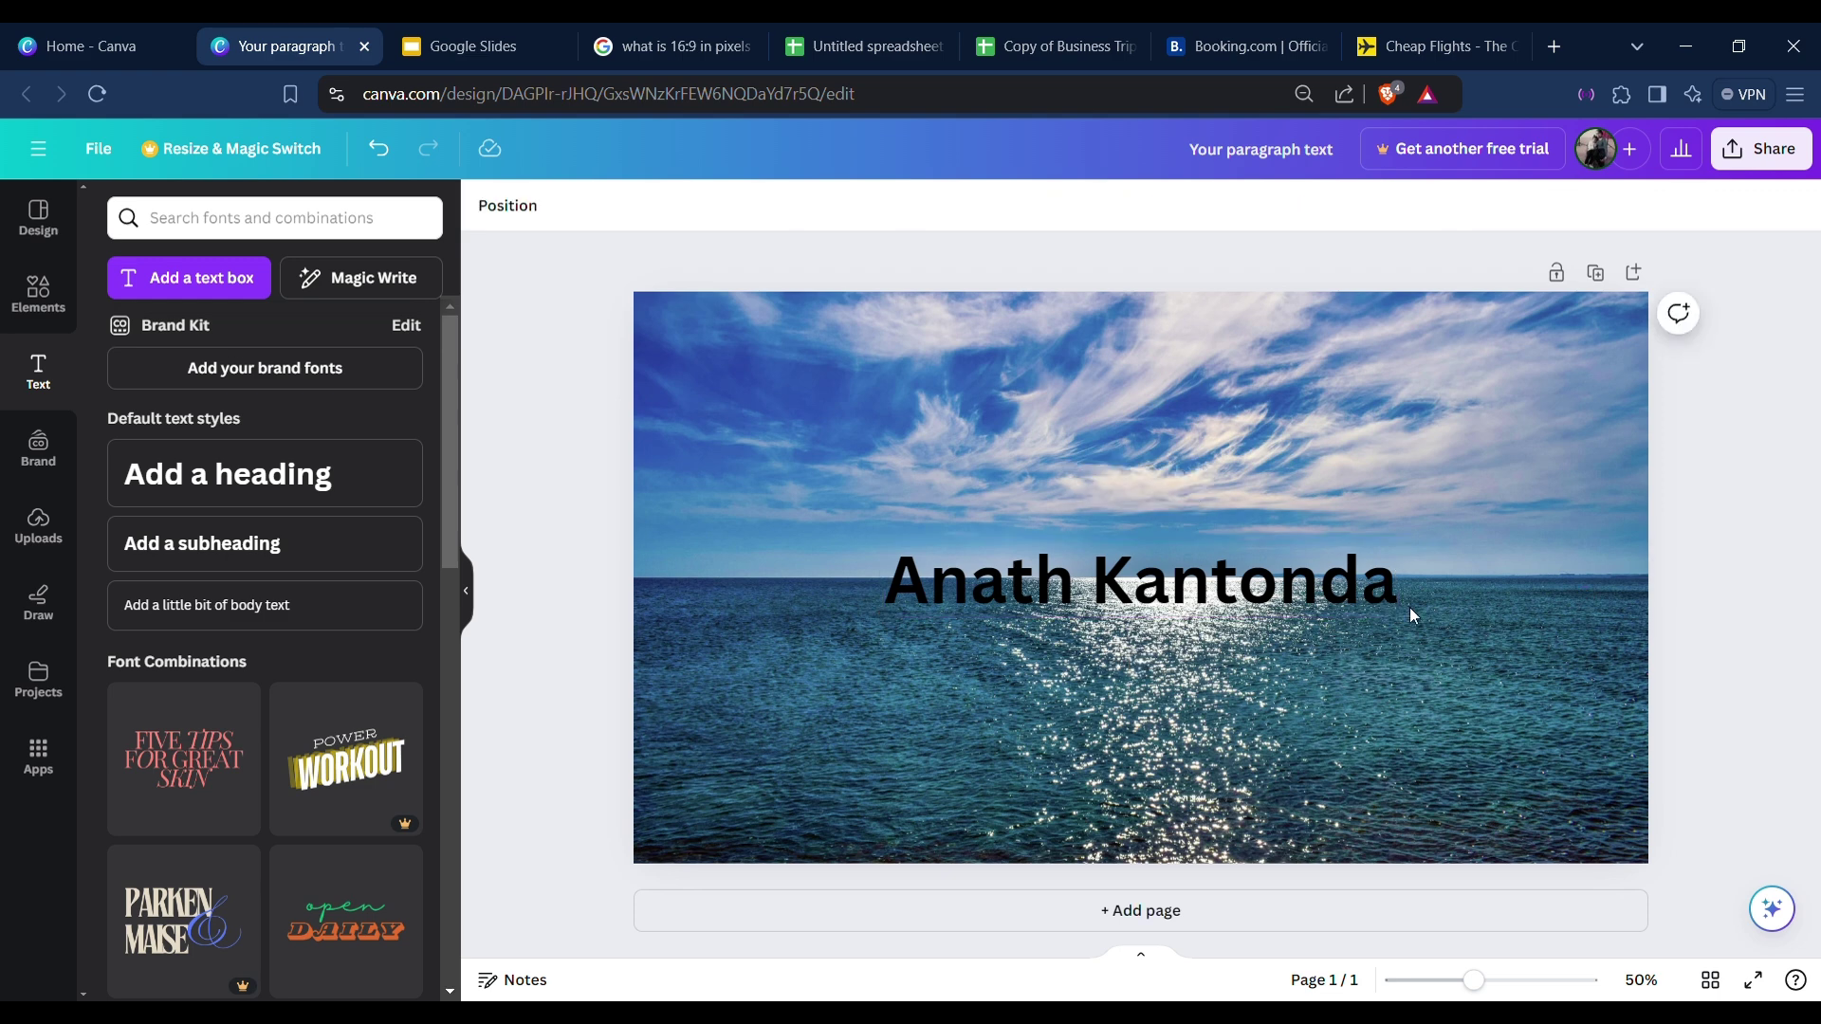
drag(1173, 590, 1181, 420)
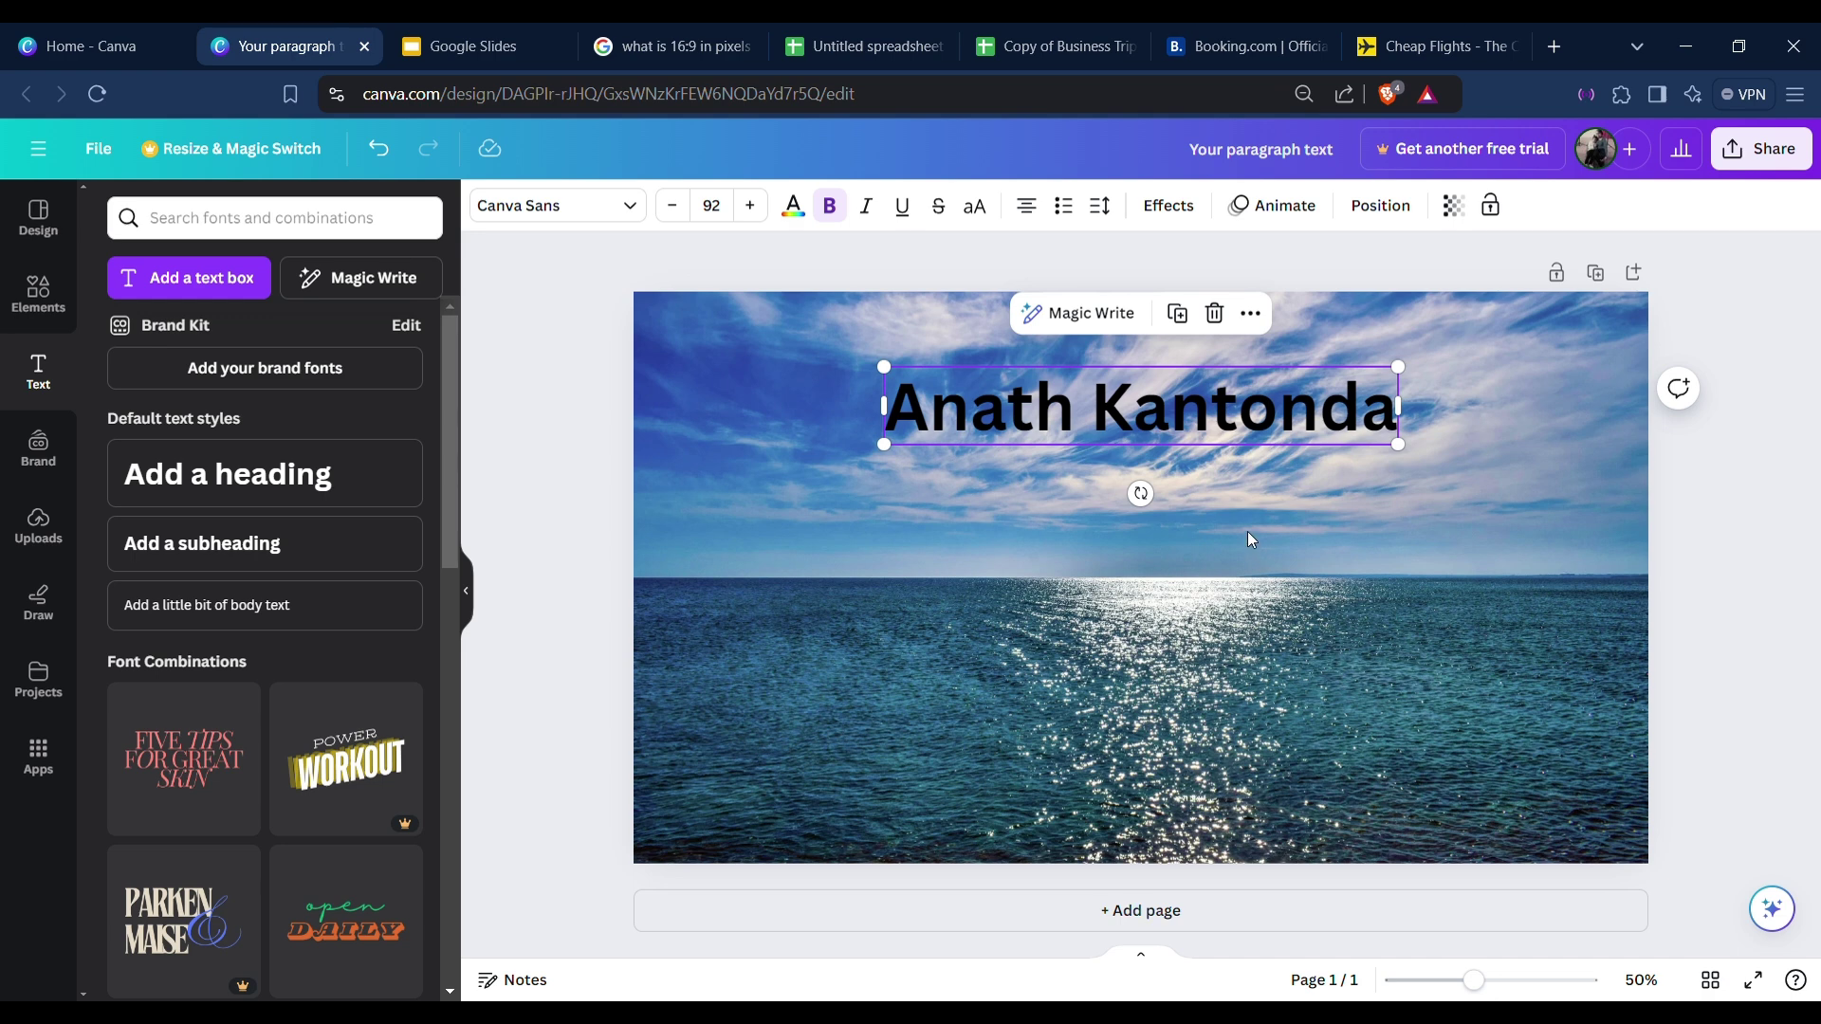
Add a 'Cape Town' text line and place it under the name heading.
click(1246, 531)
key(t)
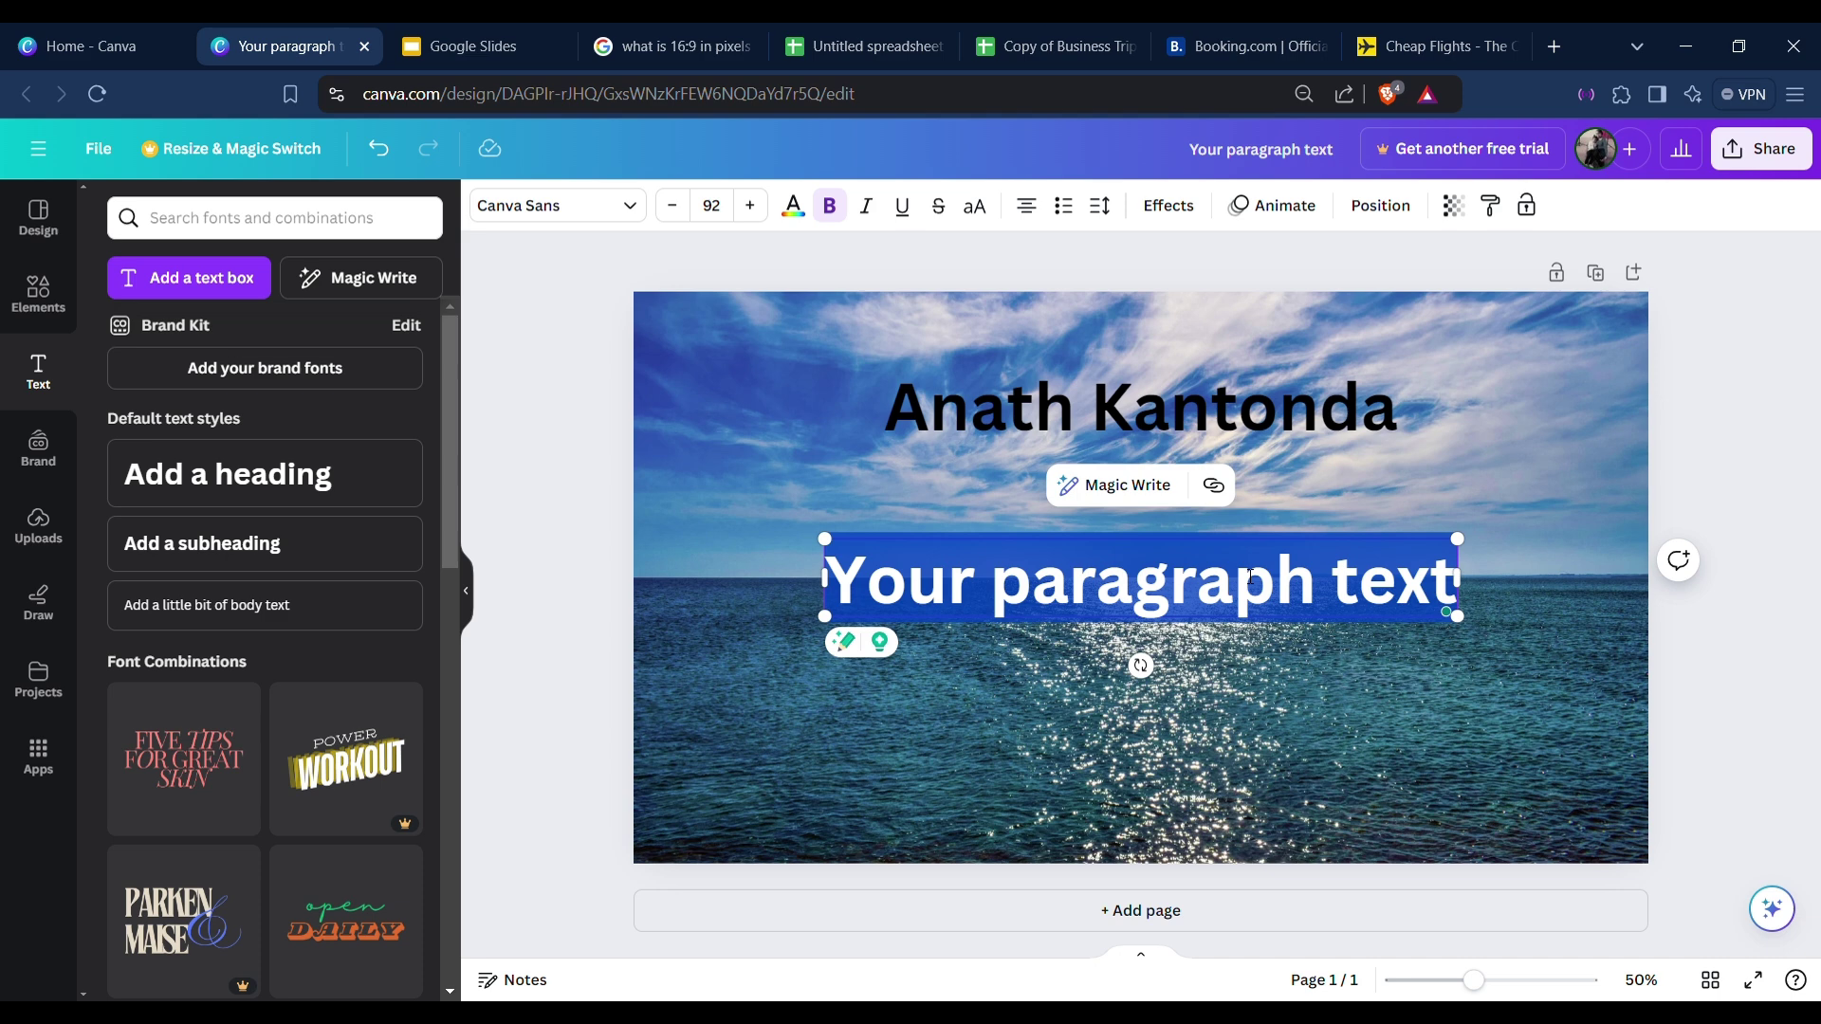
text(Cape T)
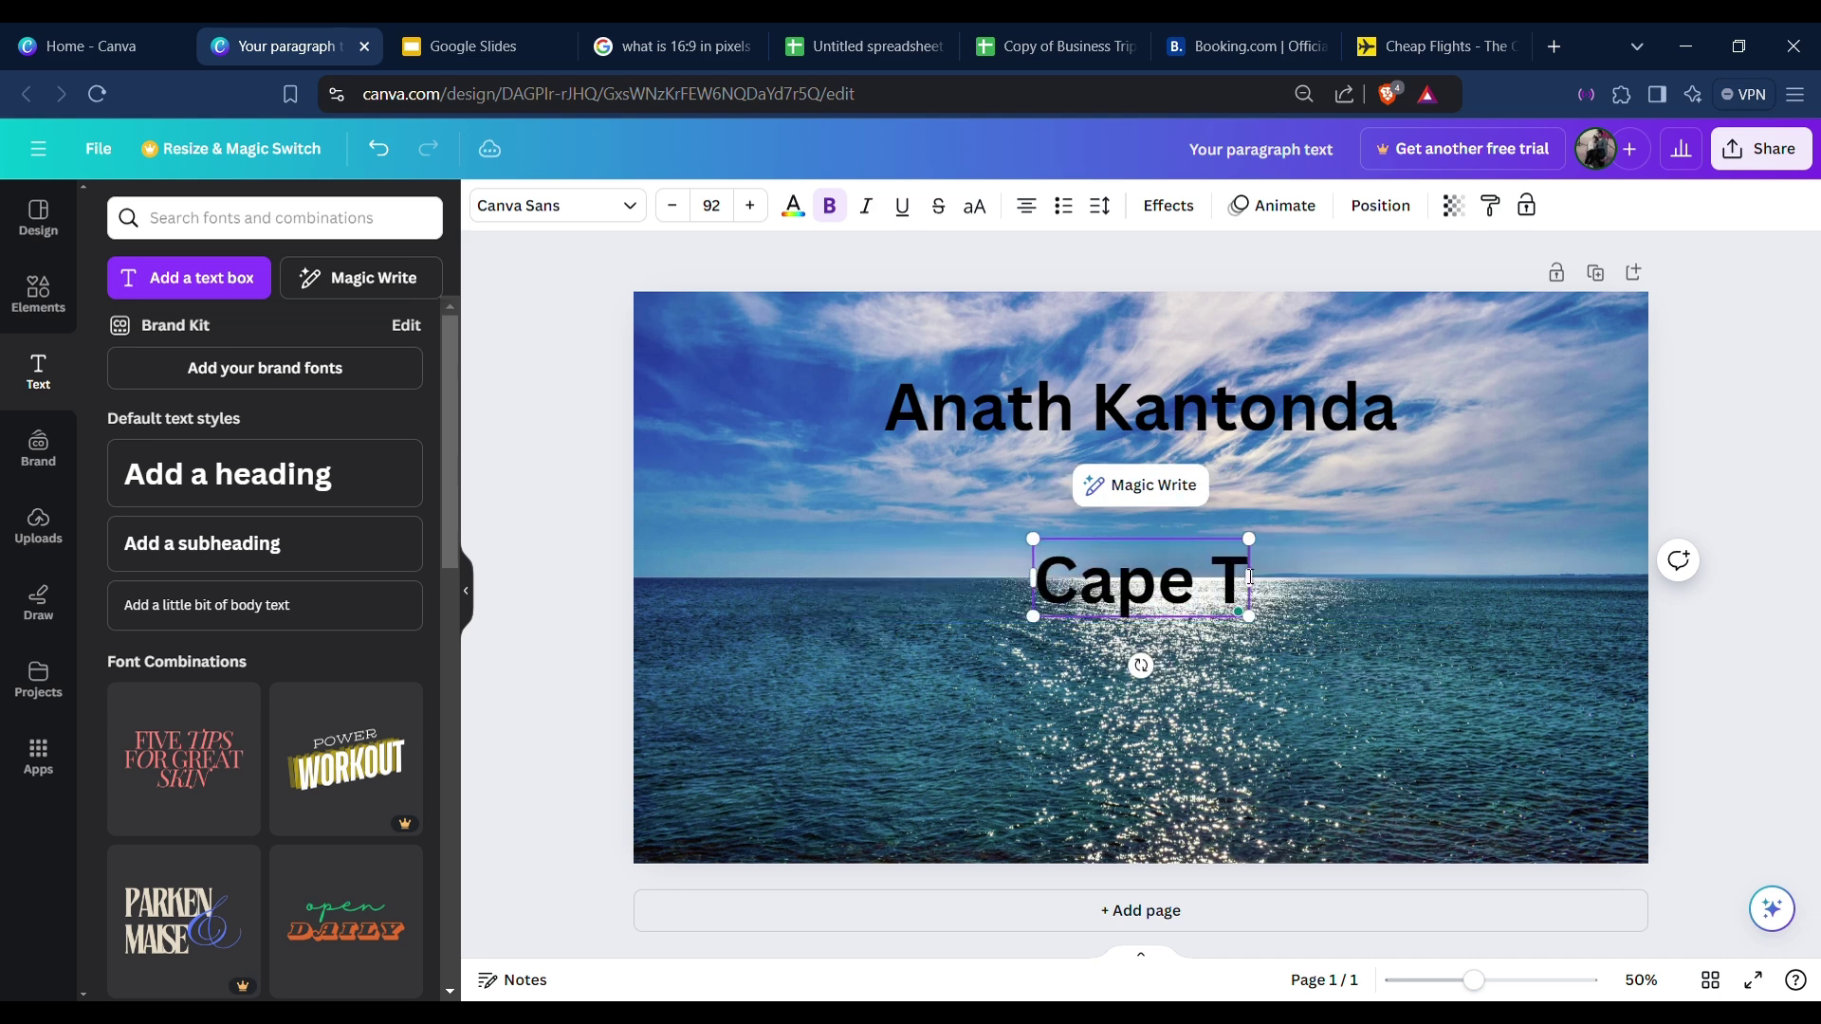
text(wown)
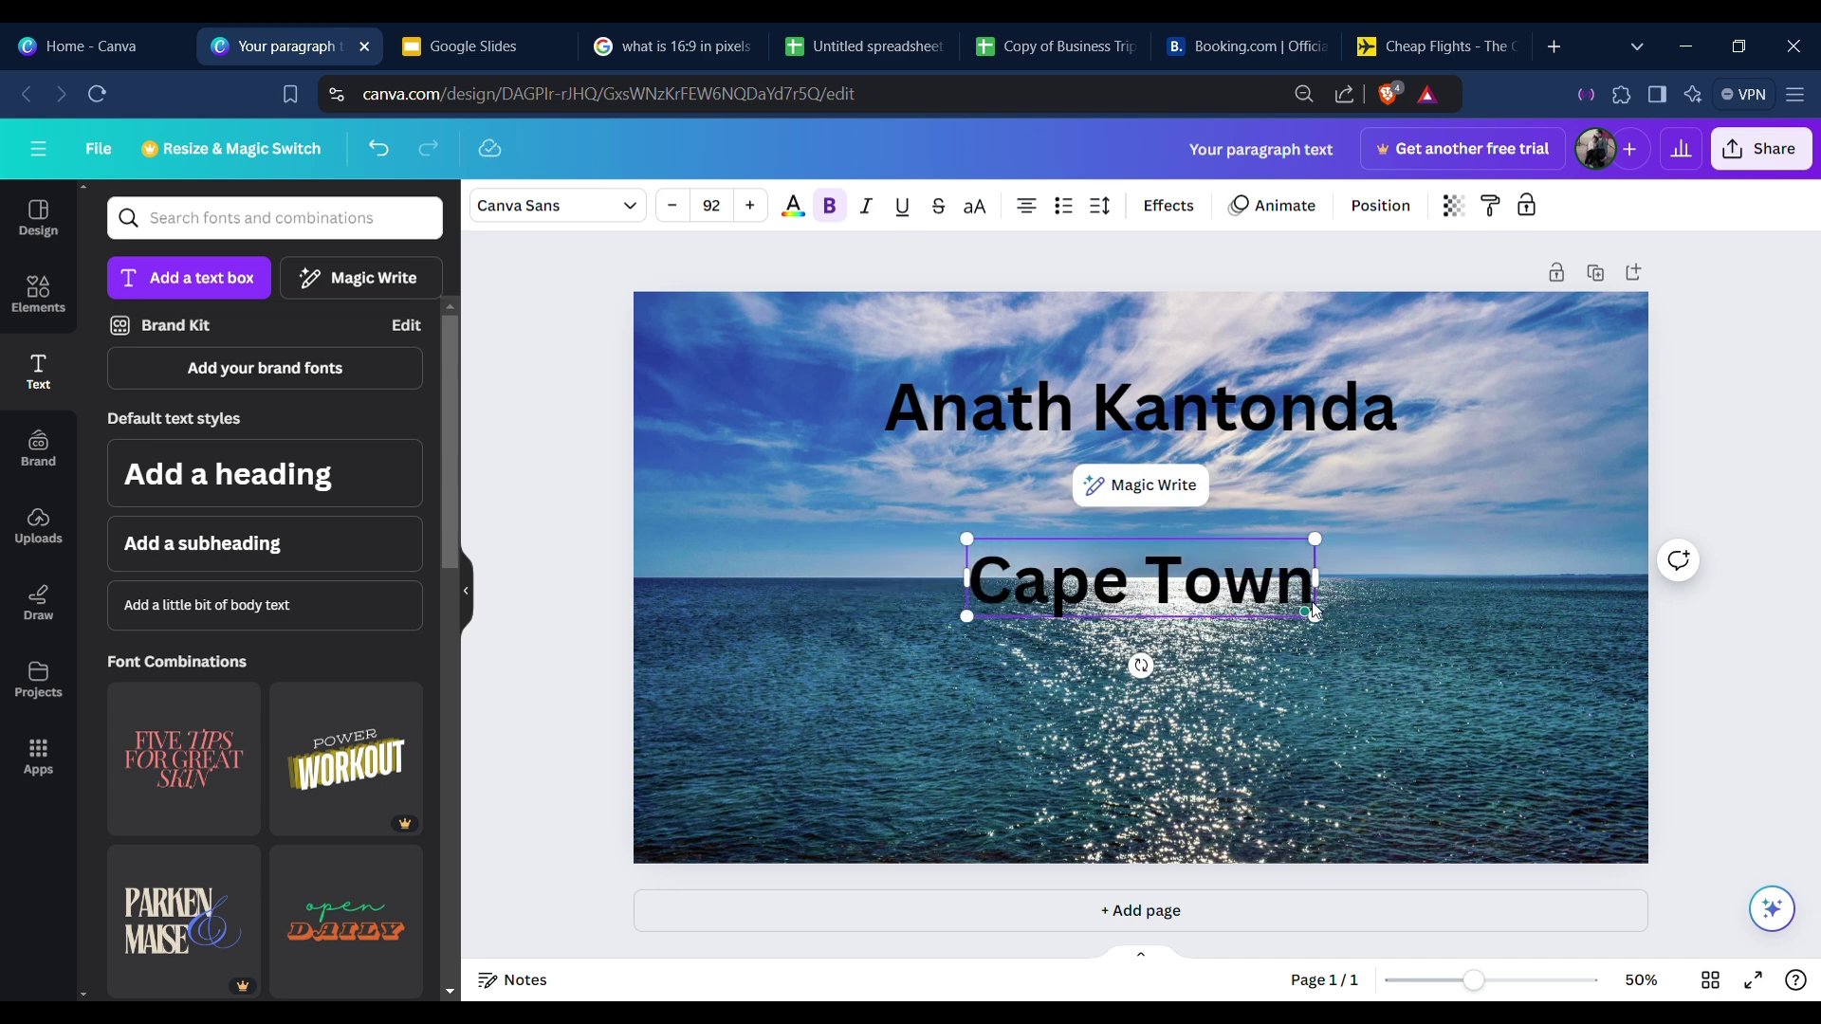
drag(1324, 617, 1195, 540)
click(1204, 646)
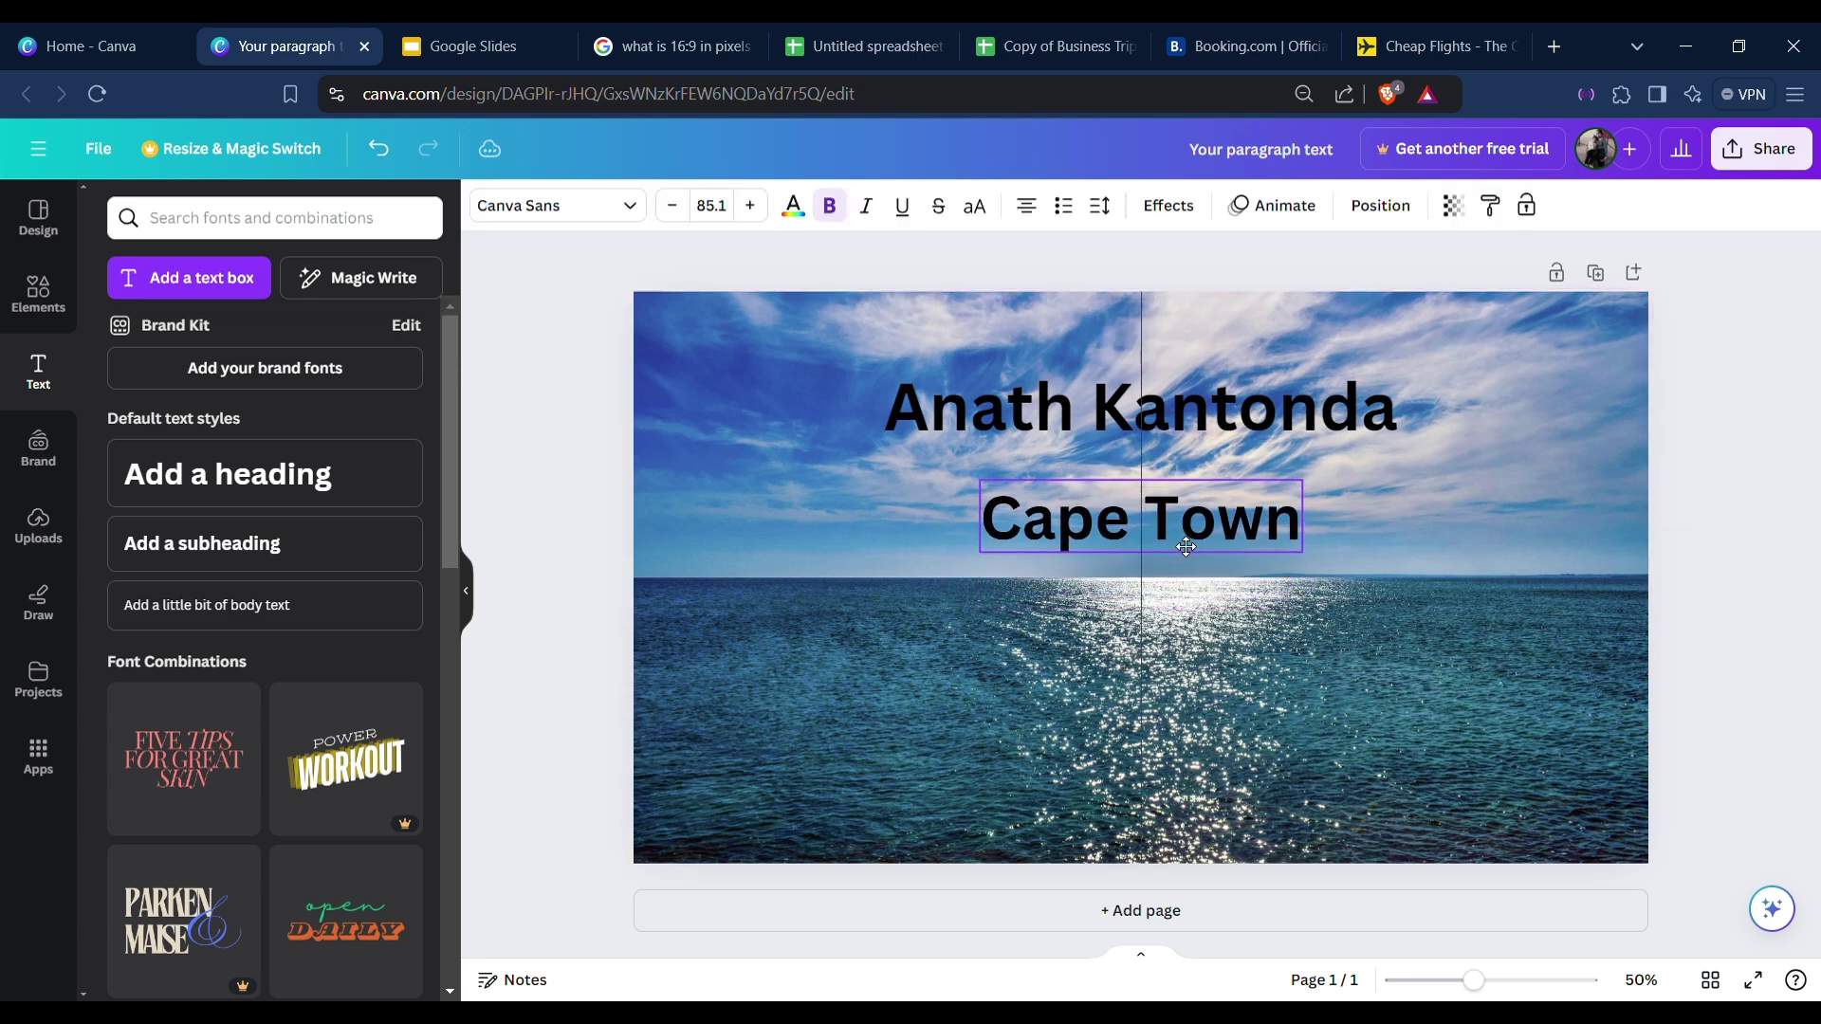
Add a smaller '25 - 28 October 2024' line centred below Cape Town.
key(t)
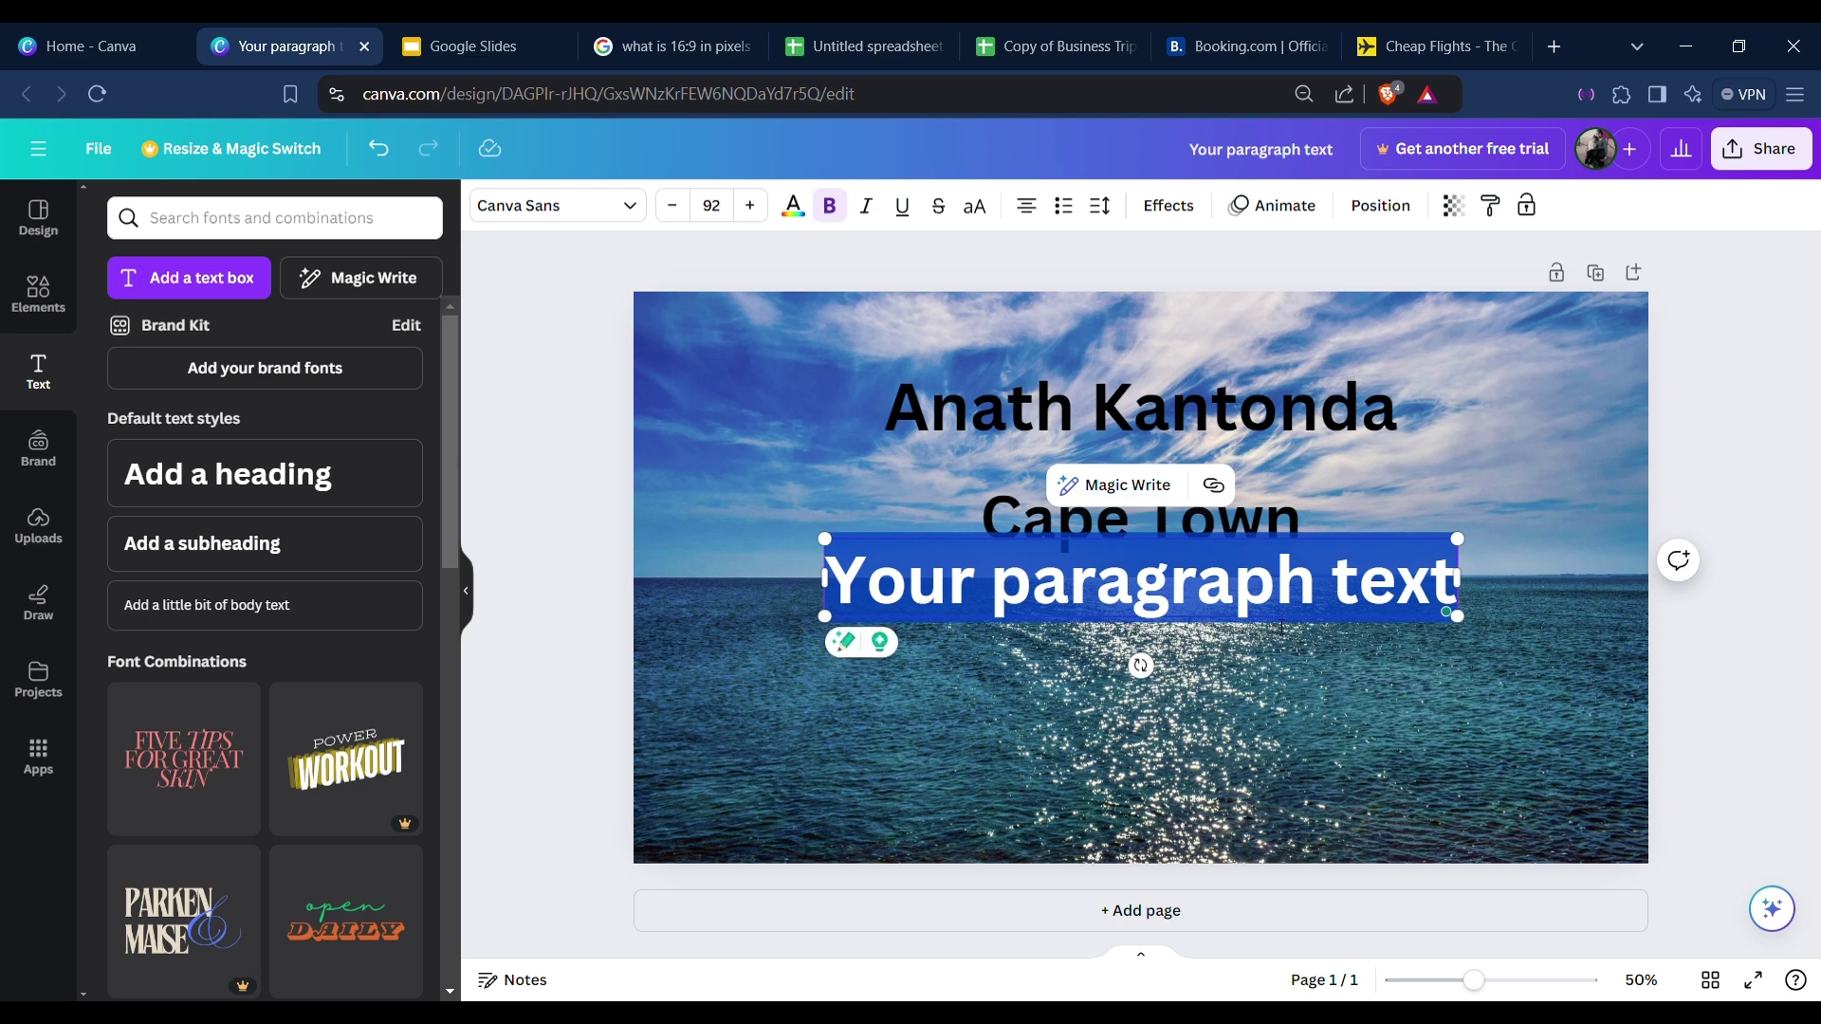
text(25 -)
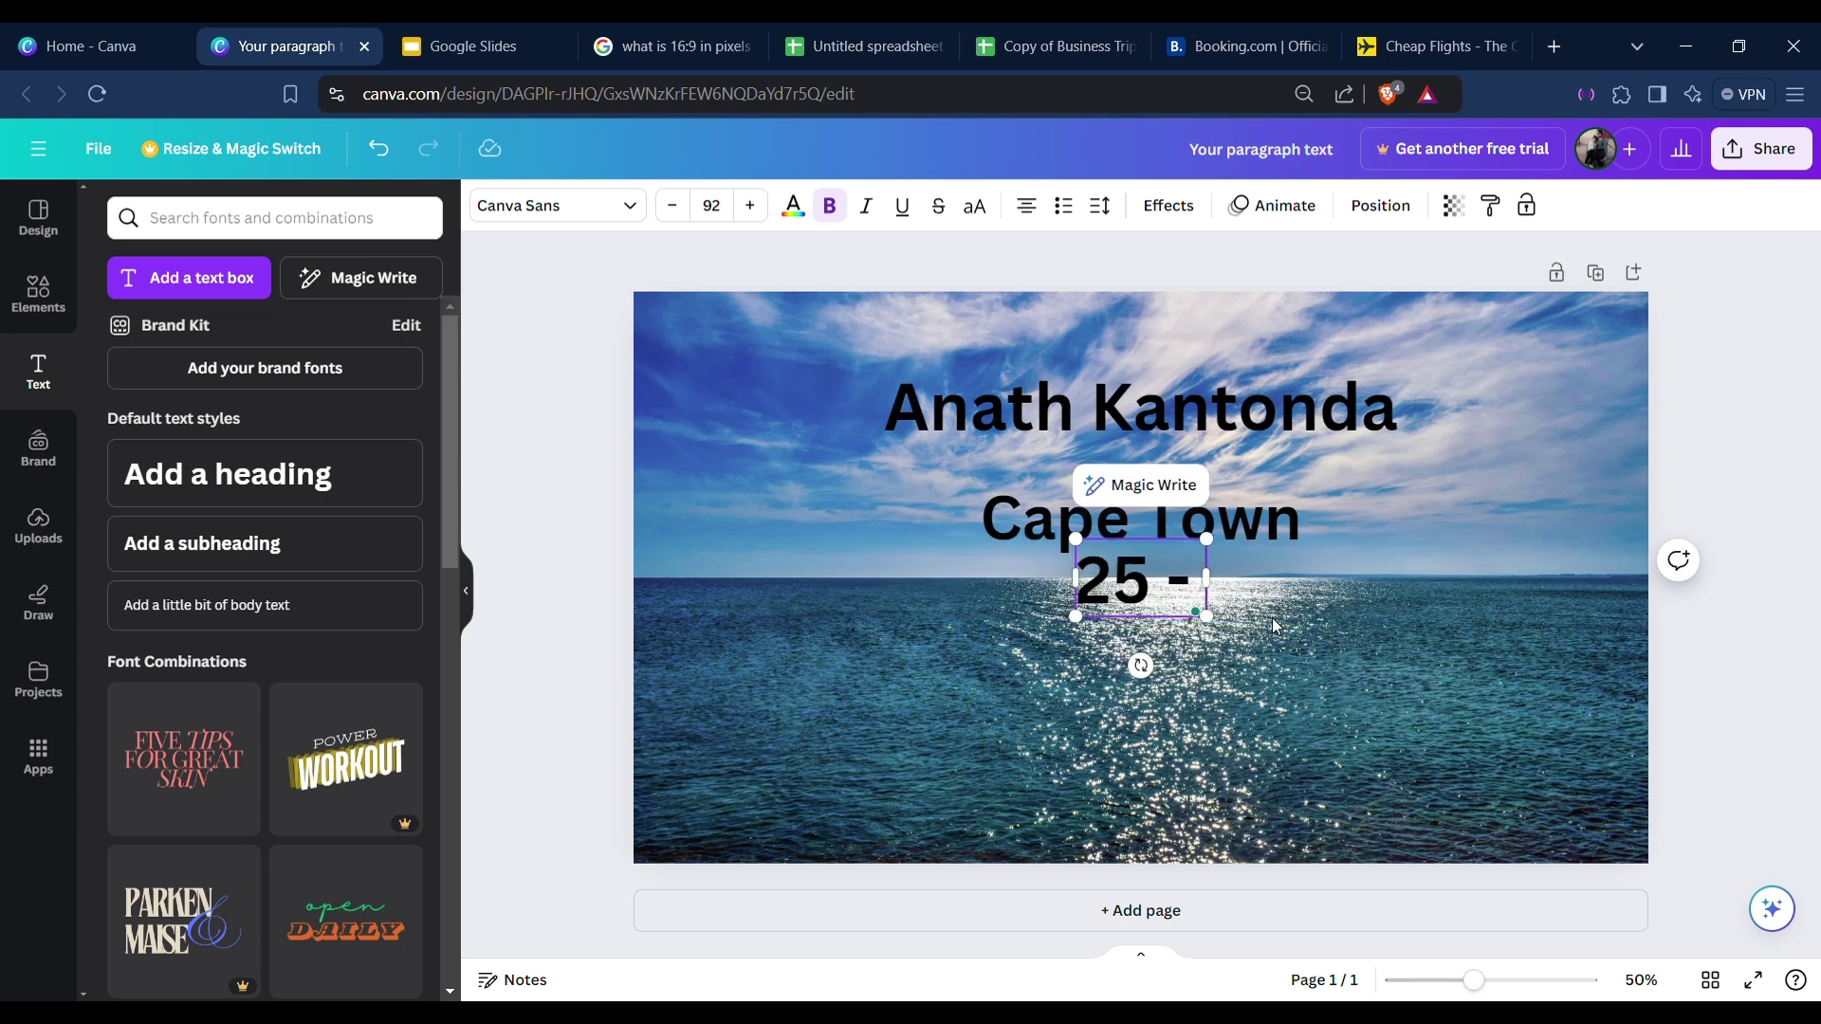
text( 28 Oc)
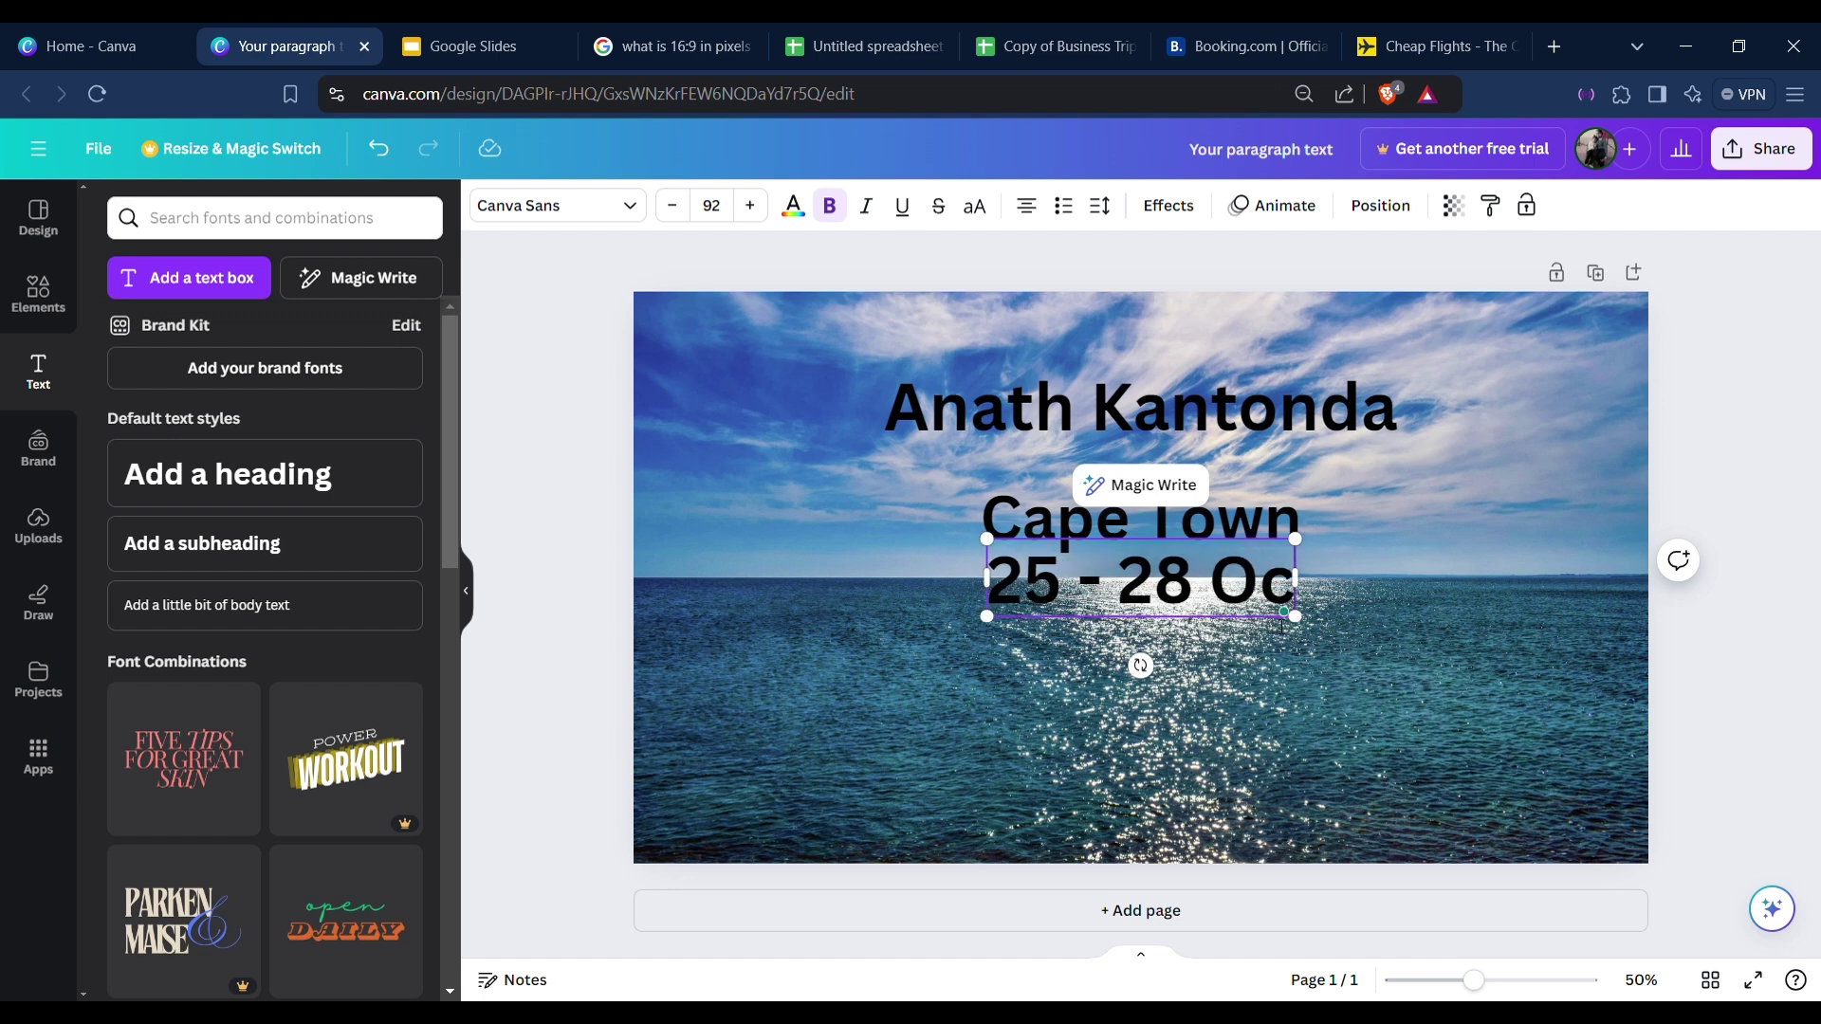
text(tober 2024)
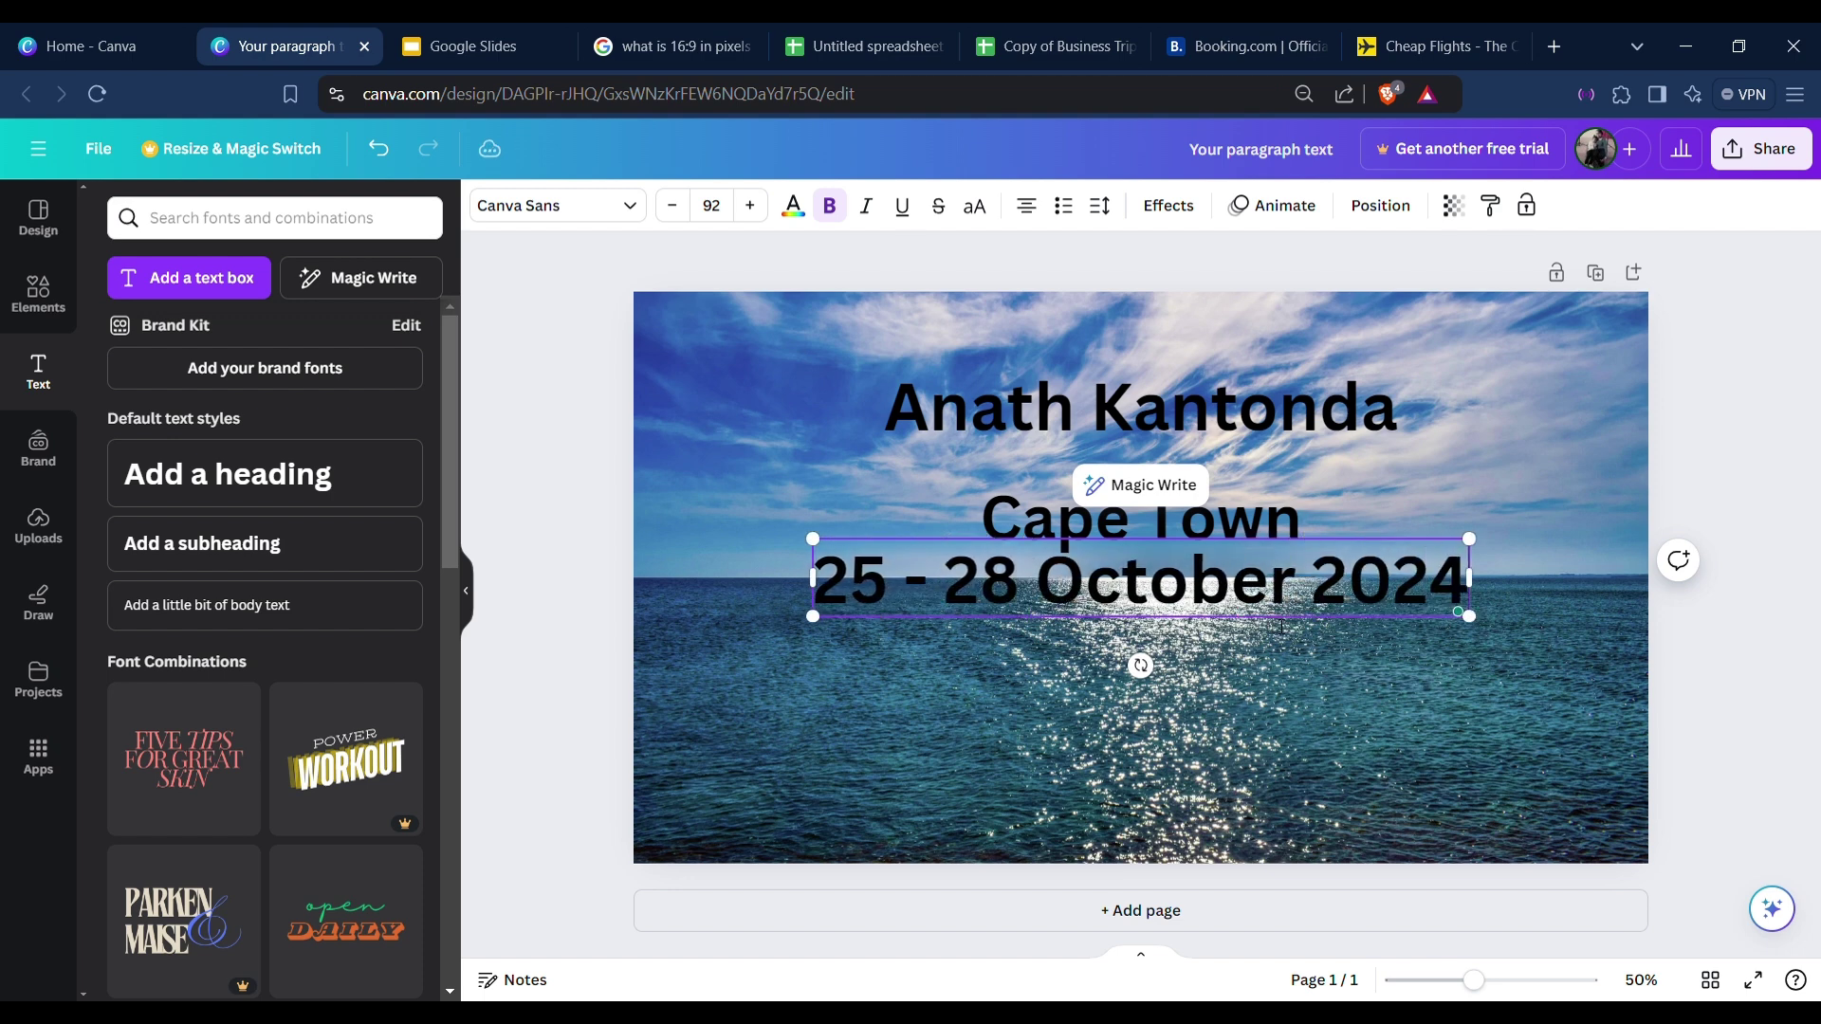
drag(1469, 616, 1208, 583)
drag(1021, 634, 1161, 684)
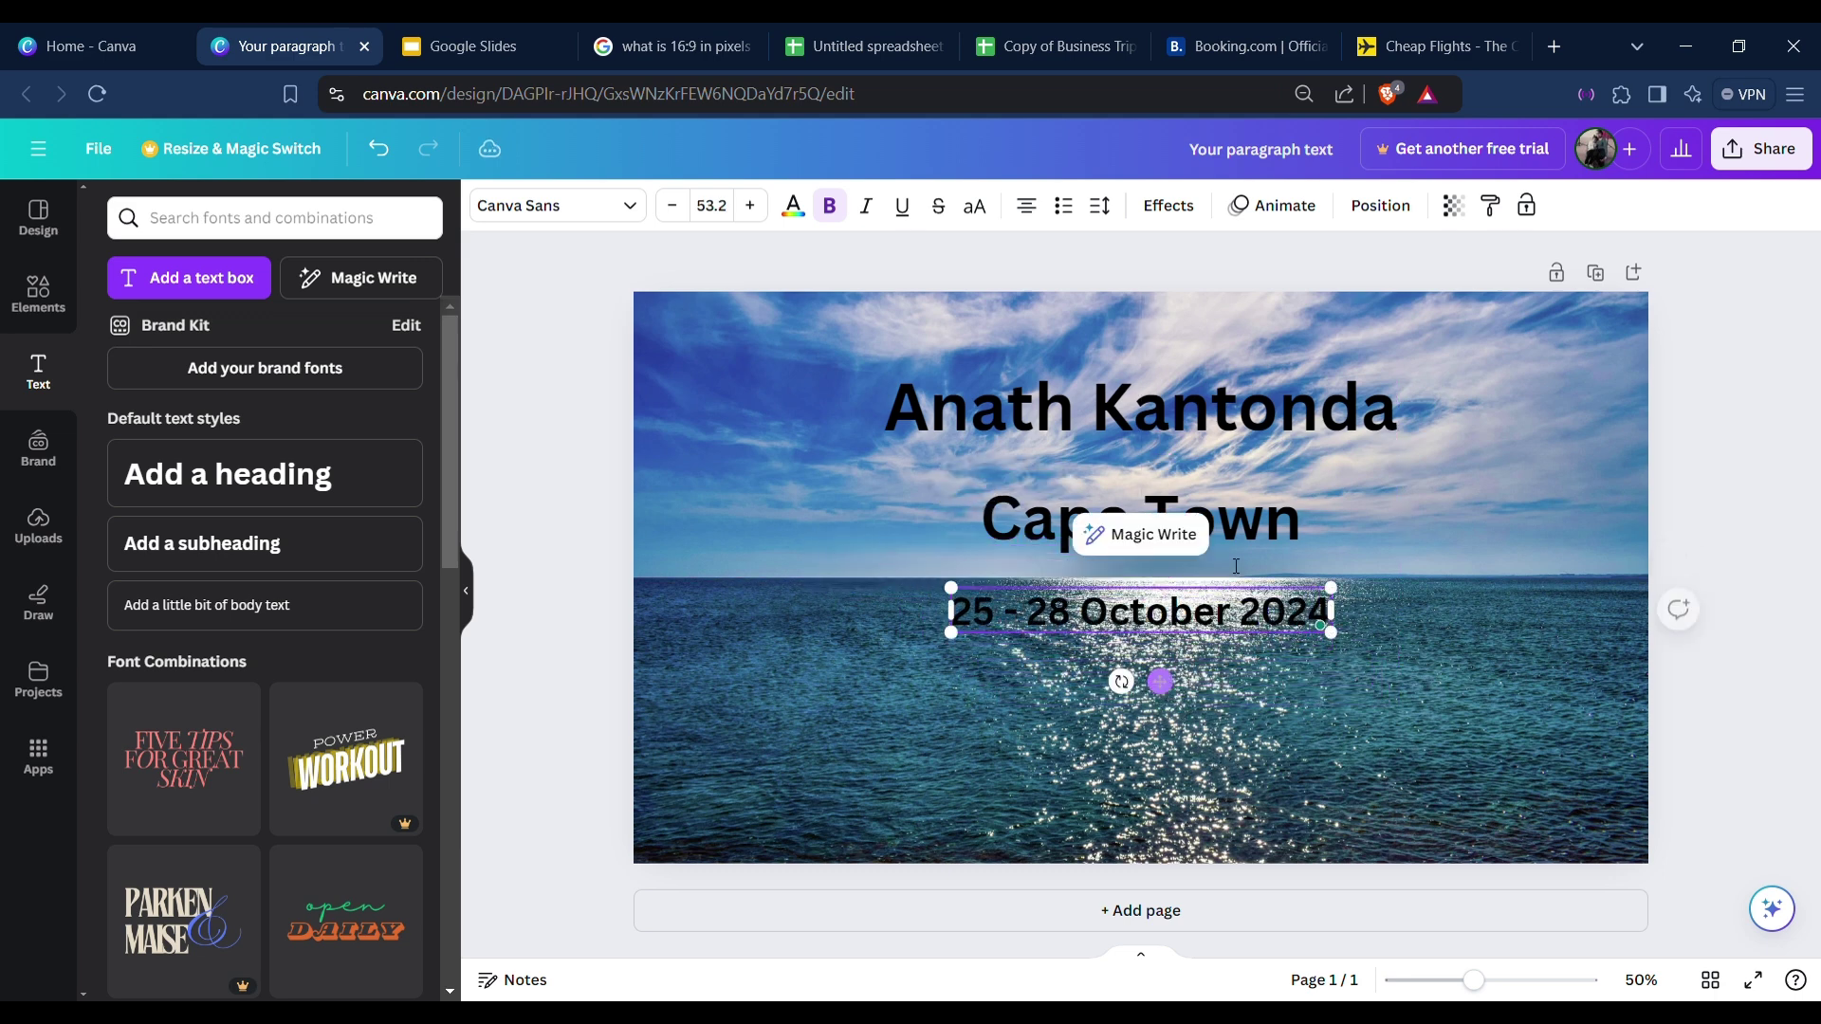
Enlarge the name heading by dragging its corner handle.
click(1226, 426)
drag(883, 367, 811, 356)
drag(1195, 427, 1231, 432)
Move the Cape Town and date lines closer together, keeping them centred.
click(1224, 512)
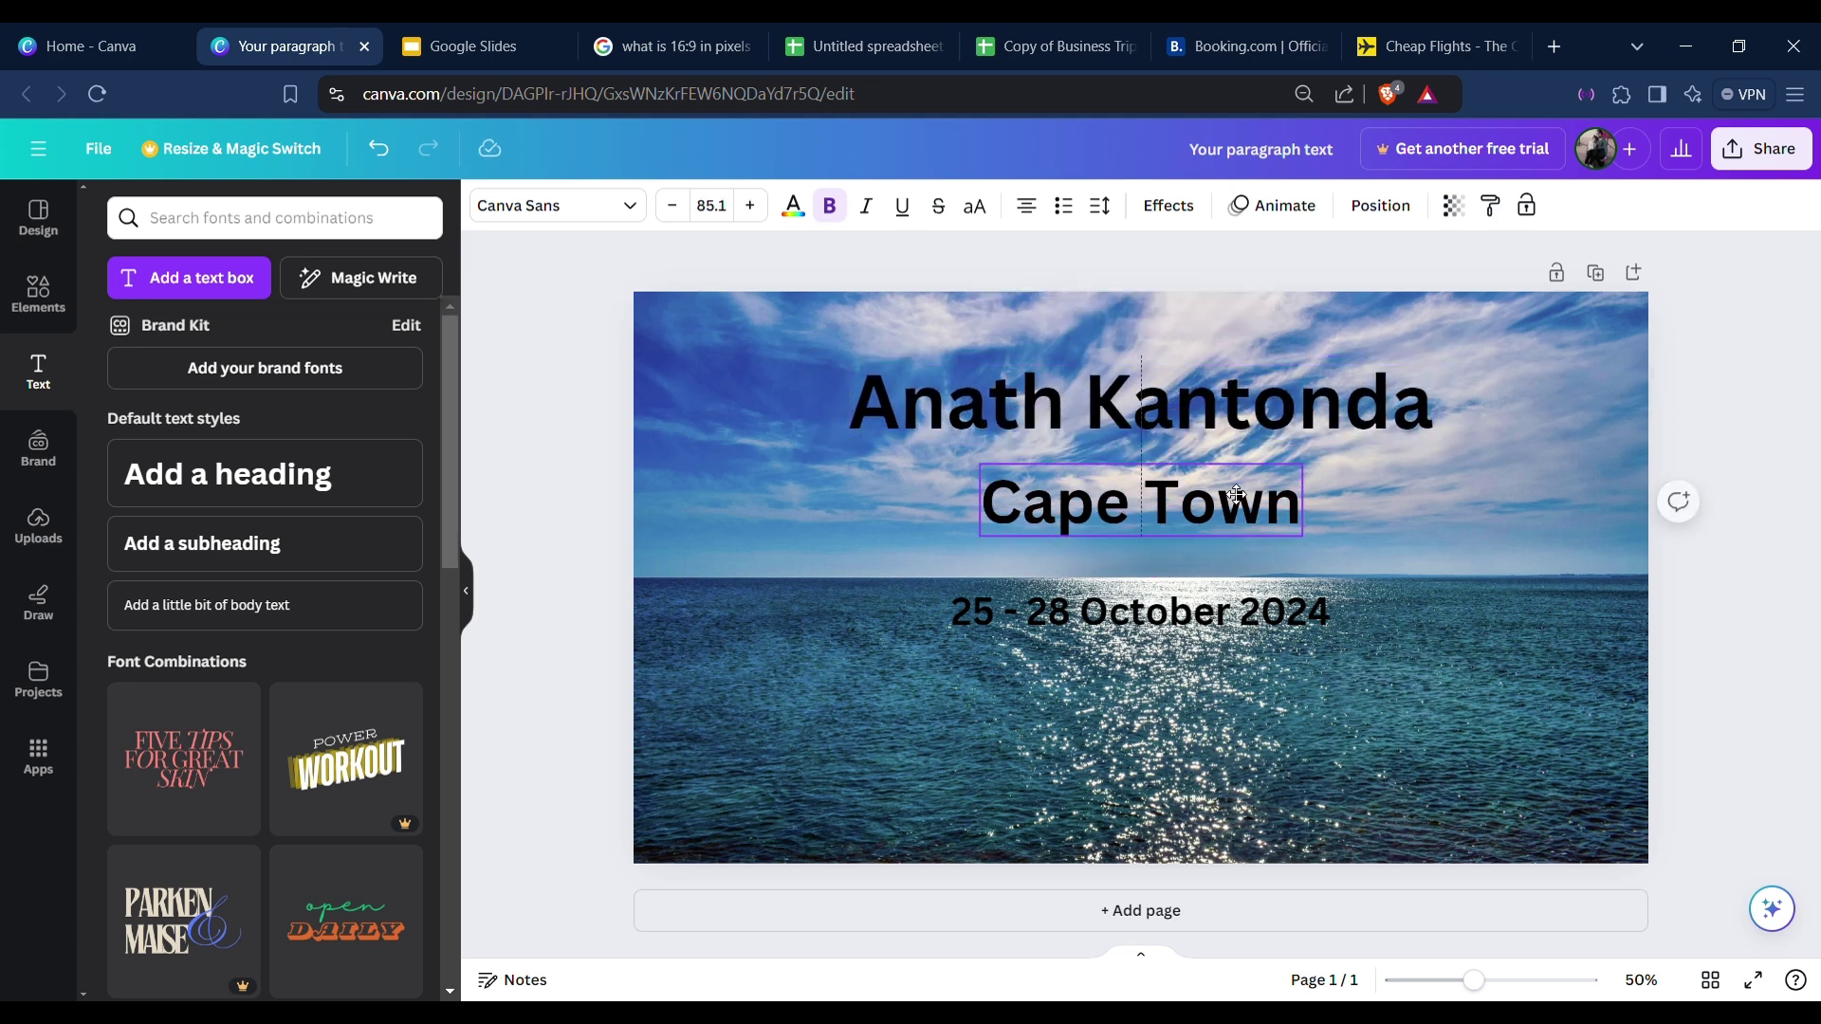
drag(1233, 612, 1233, 593)
click(1340, 573)
drag(1213, 526, 1214, 532)
click(1233, 598)
click(1490, 626)
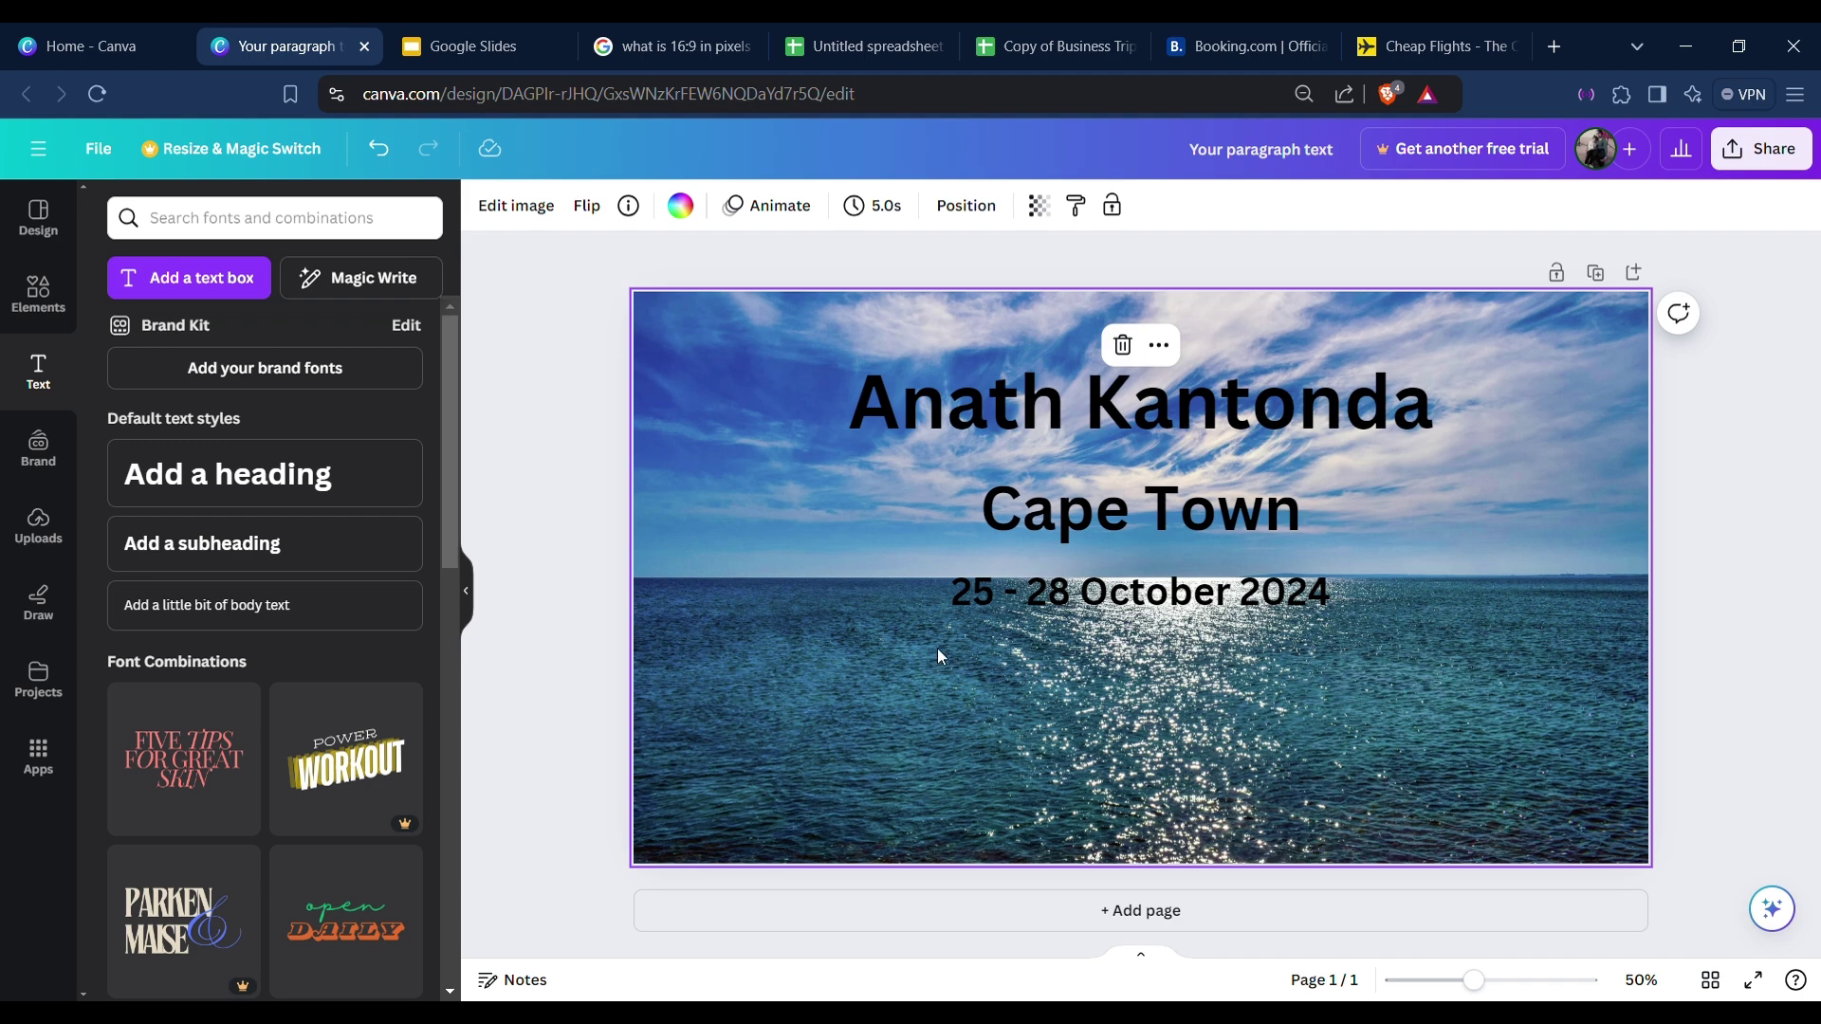
Add a square shape from Elements and stretch it over the whole page.
click(35, 294)
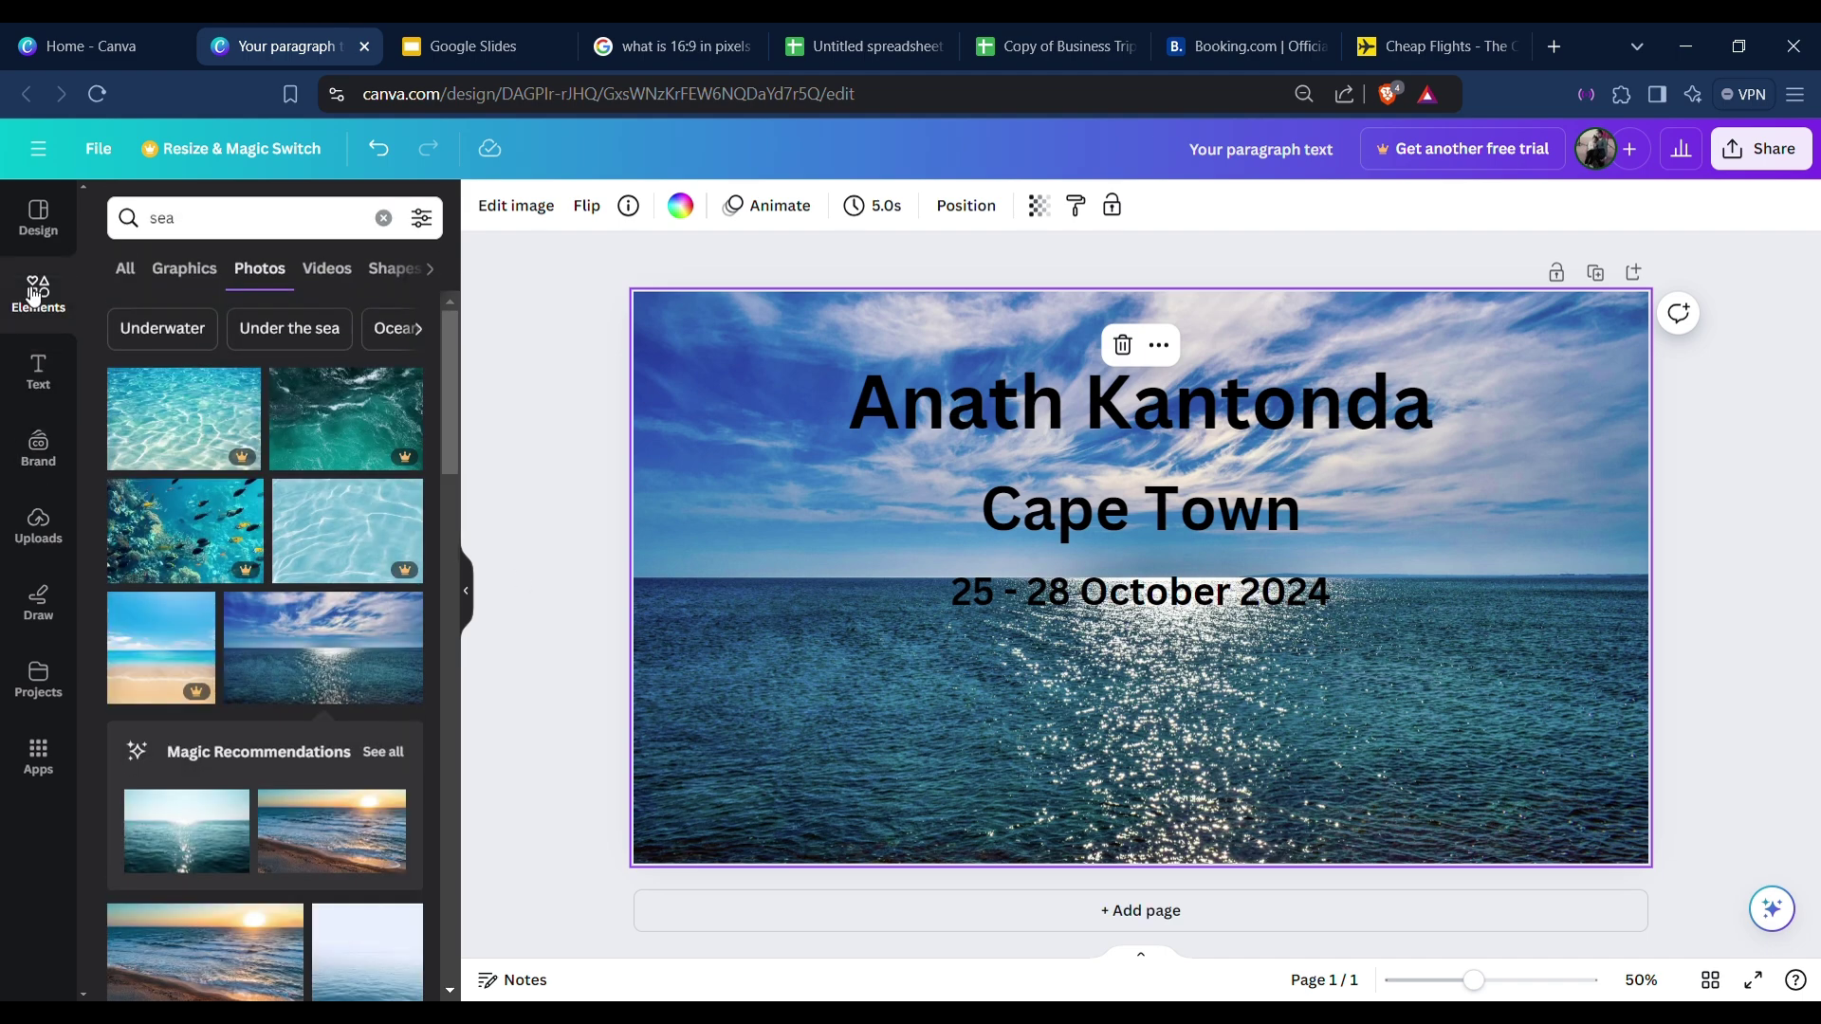
click(384, 219)
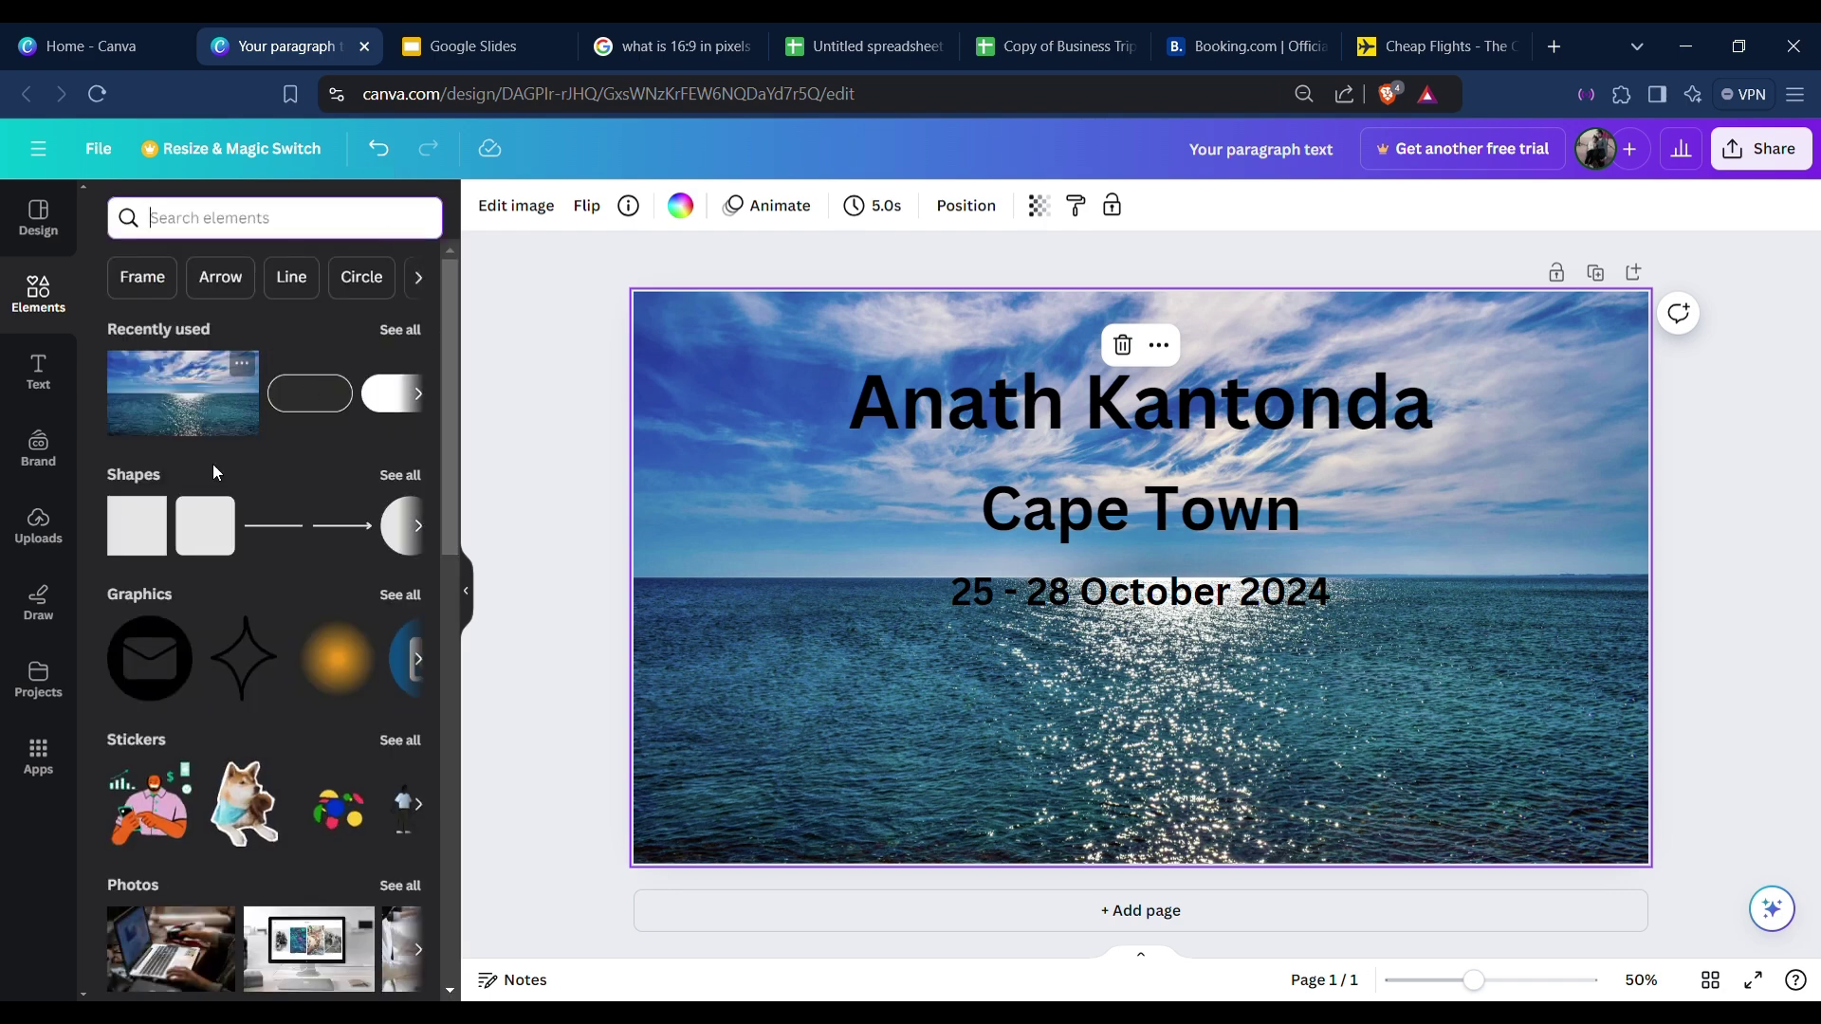
click(150, 527)
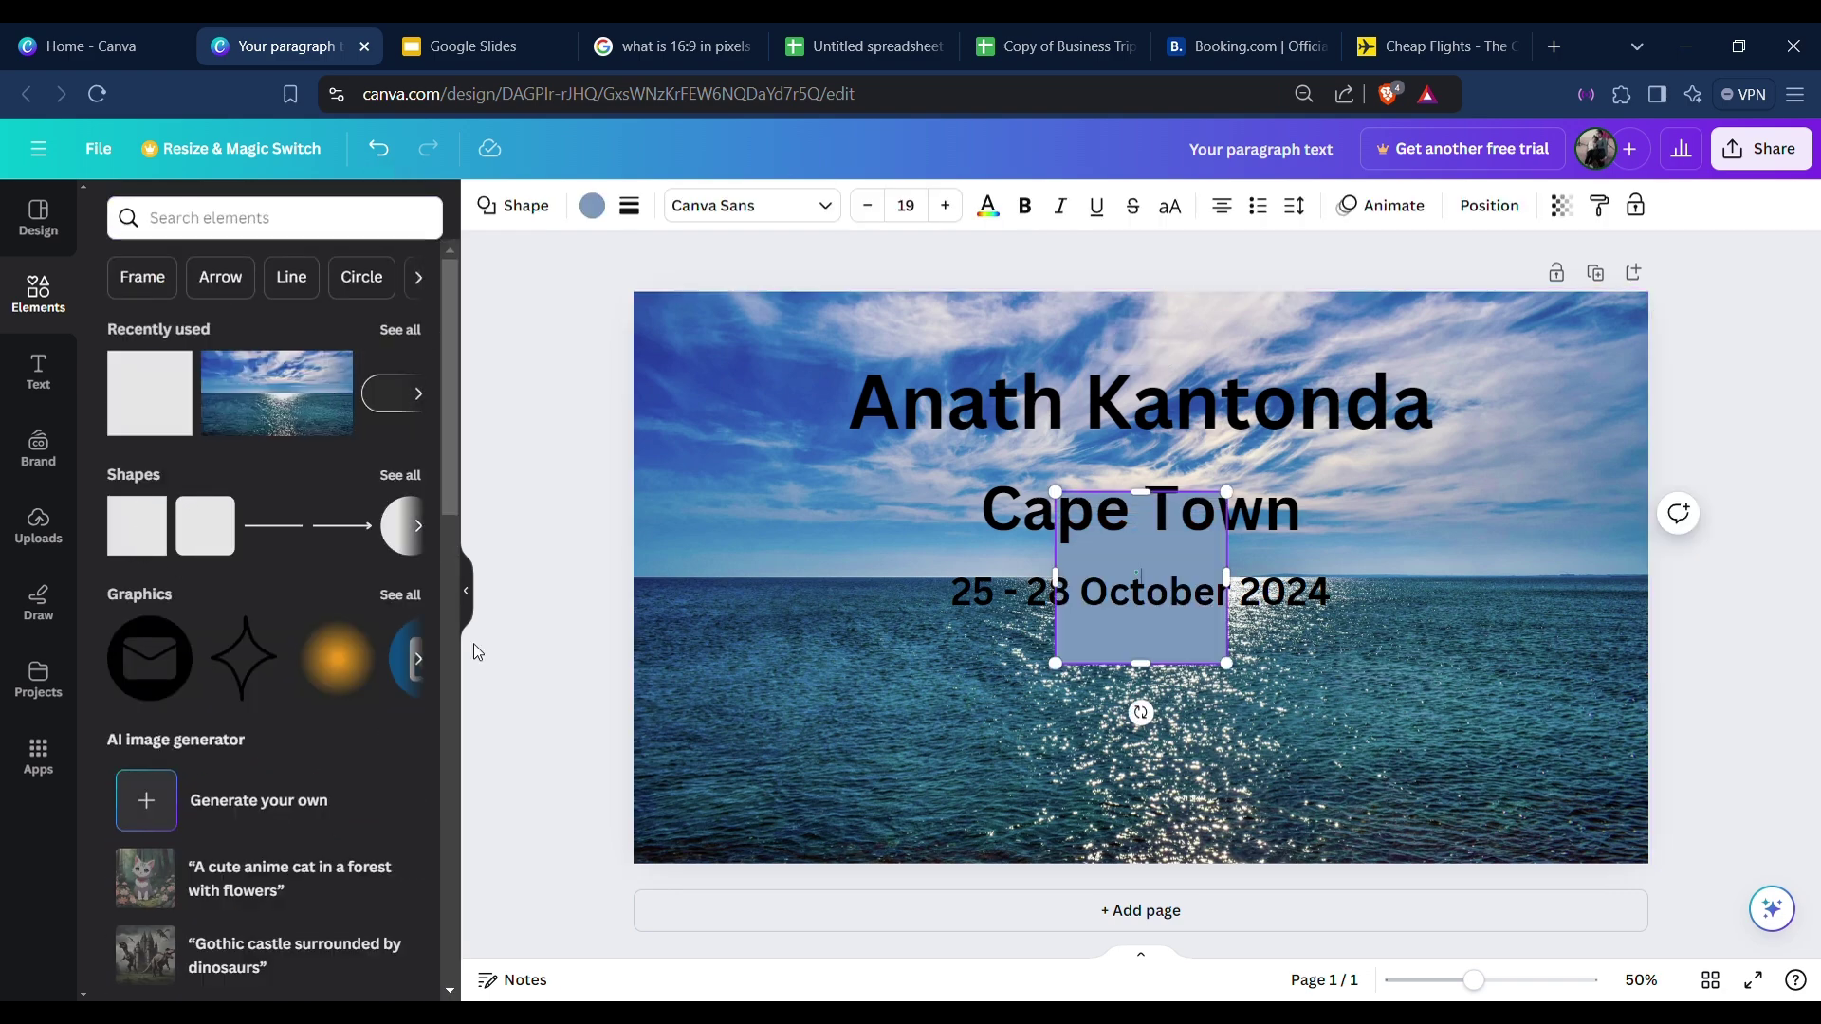
drag(1168, 661, 1591, 822)
drag(1403, 775, 1410, 785)
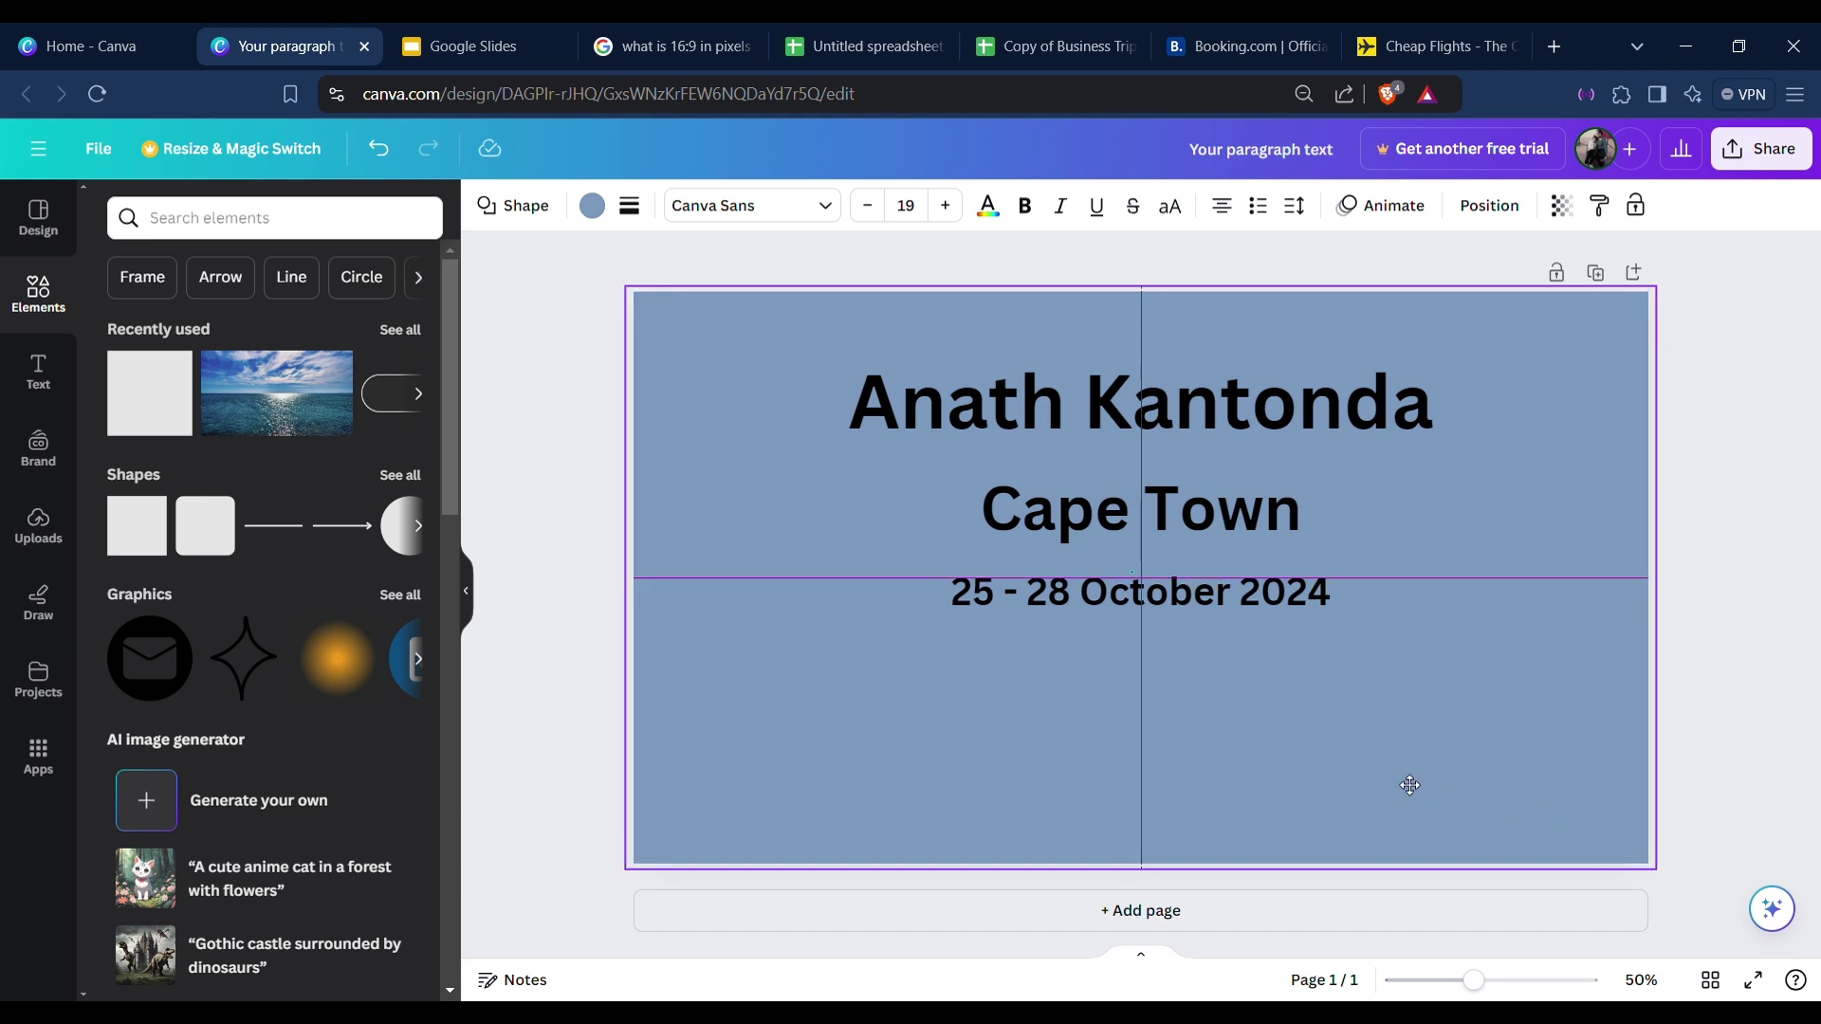
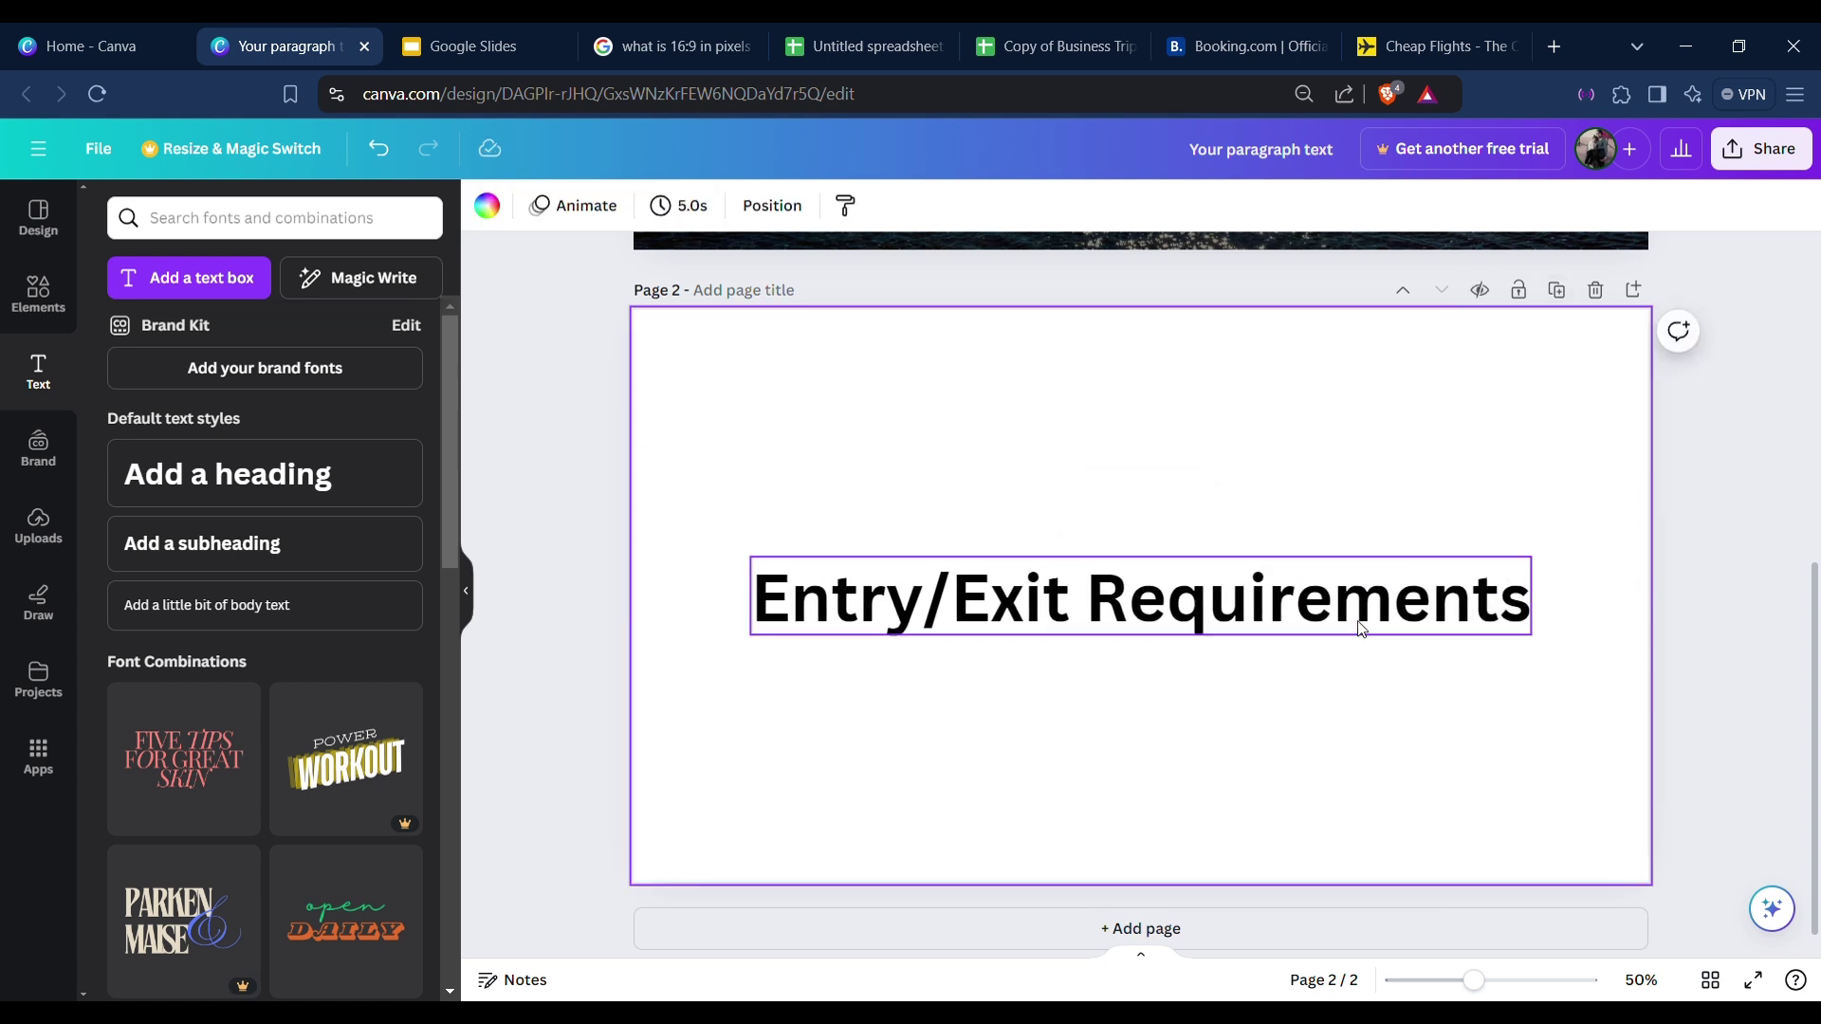
Drag the Entry/Exit Requirements title up the page toward the top.
drag(1366, 634, 1371, 449)
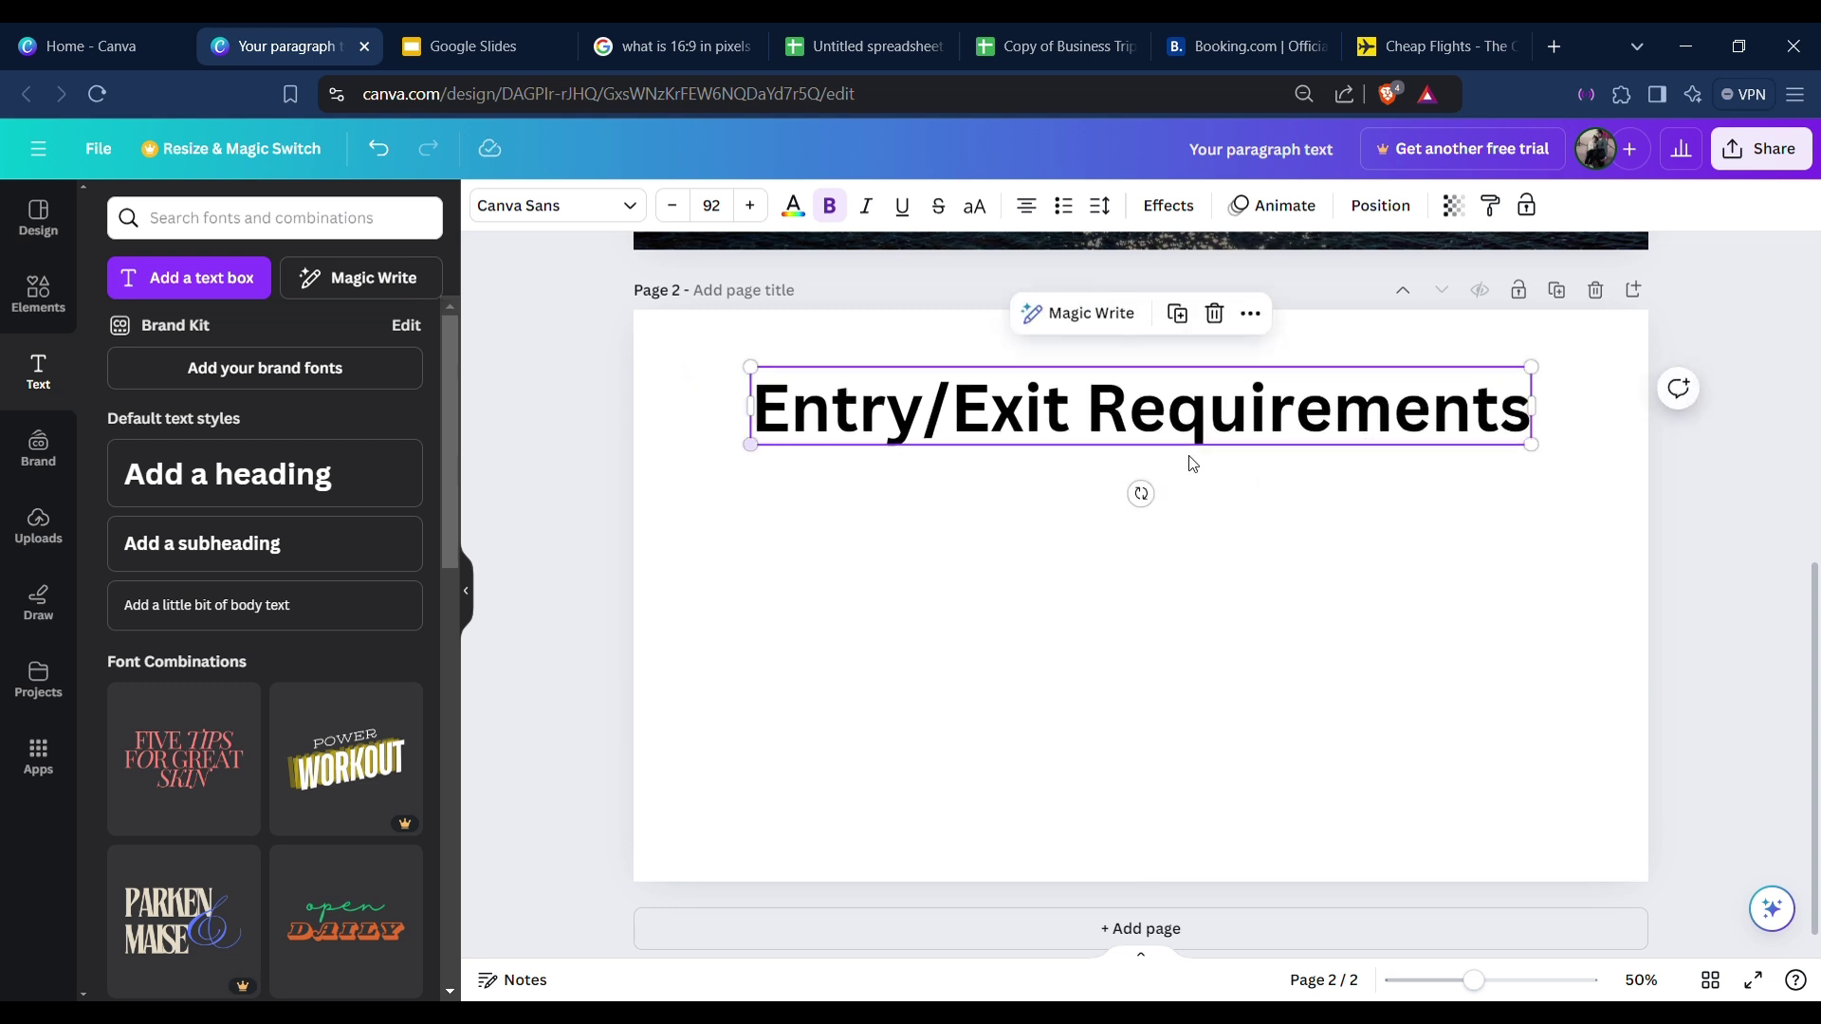
Centre the title at the top of page 2 and add an 'Add a heading' placeholder below.
click(693, 485)
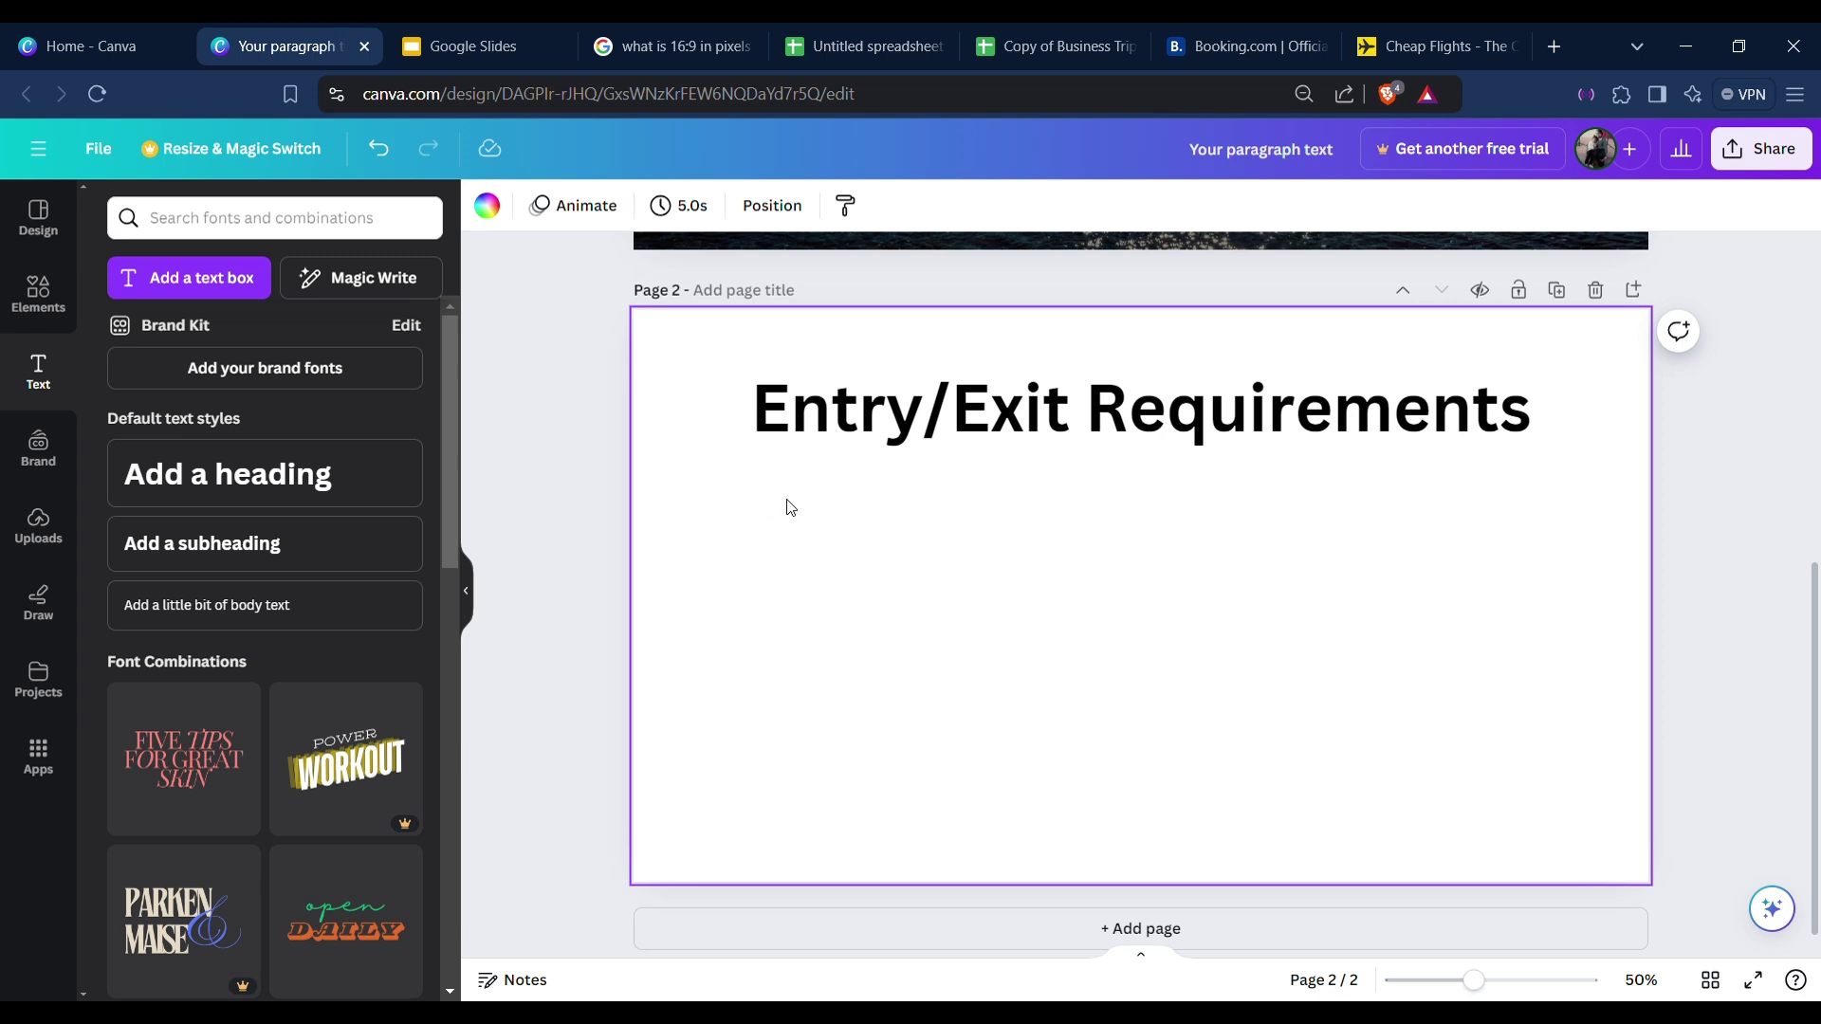
click(503, 444)
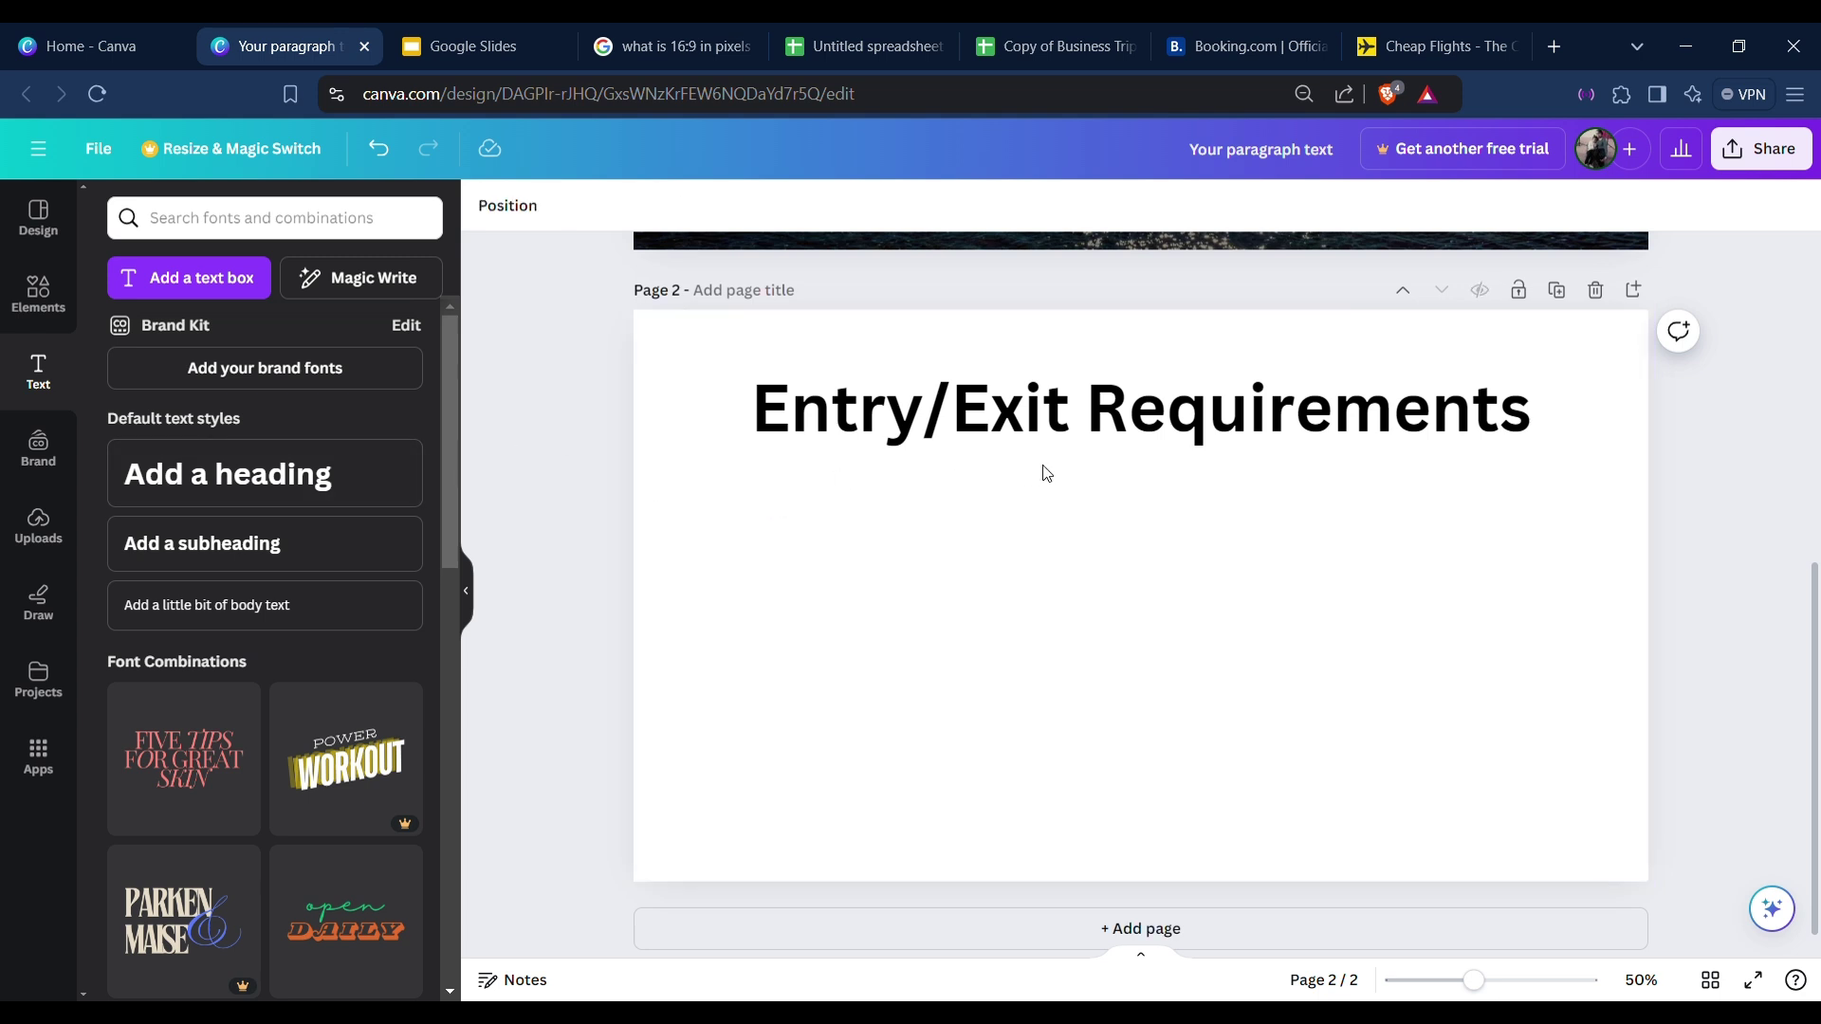
click(1069, 417)
click(862, 515)
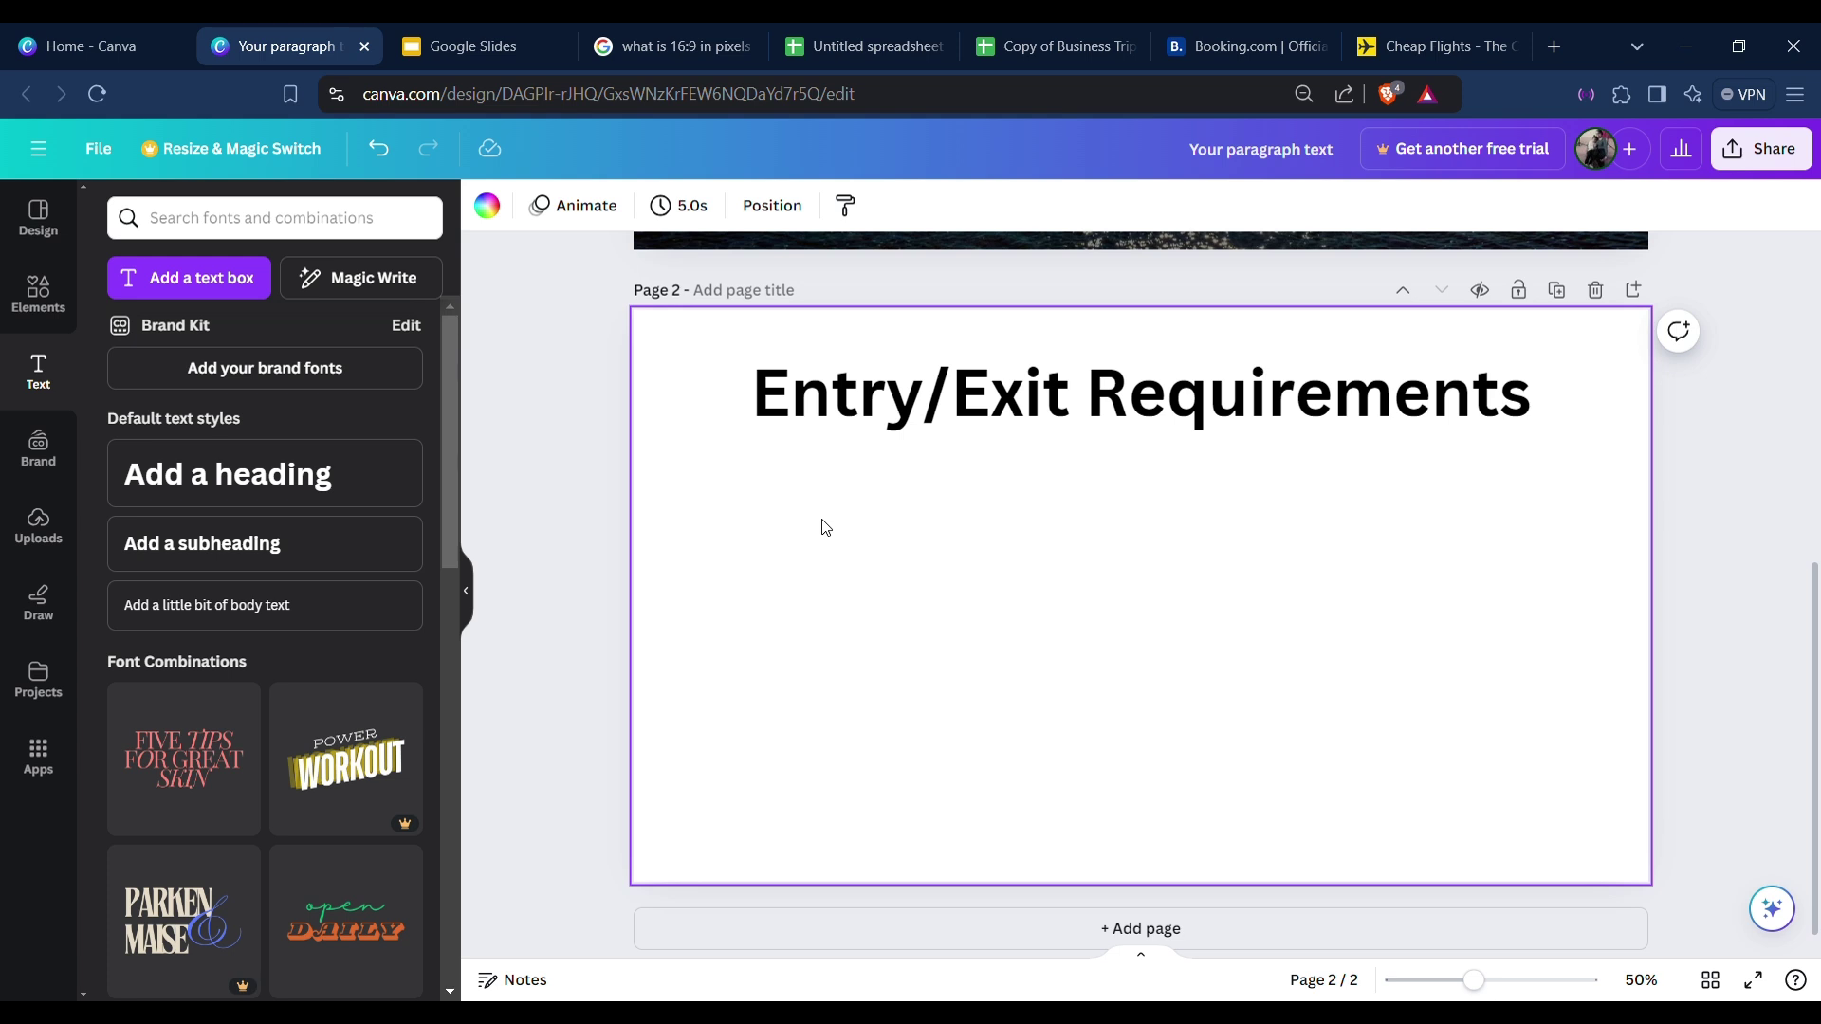
click(34, 368)
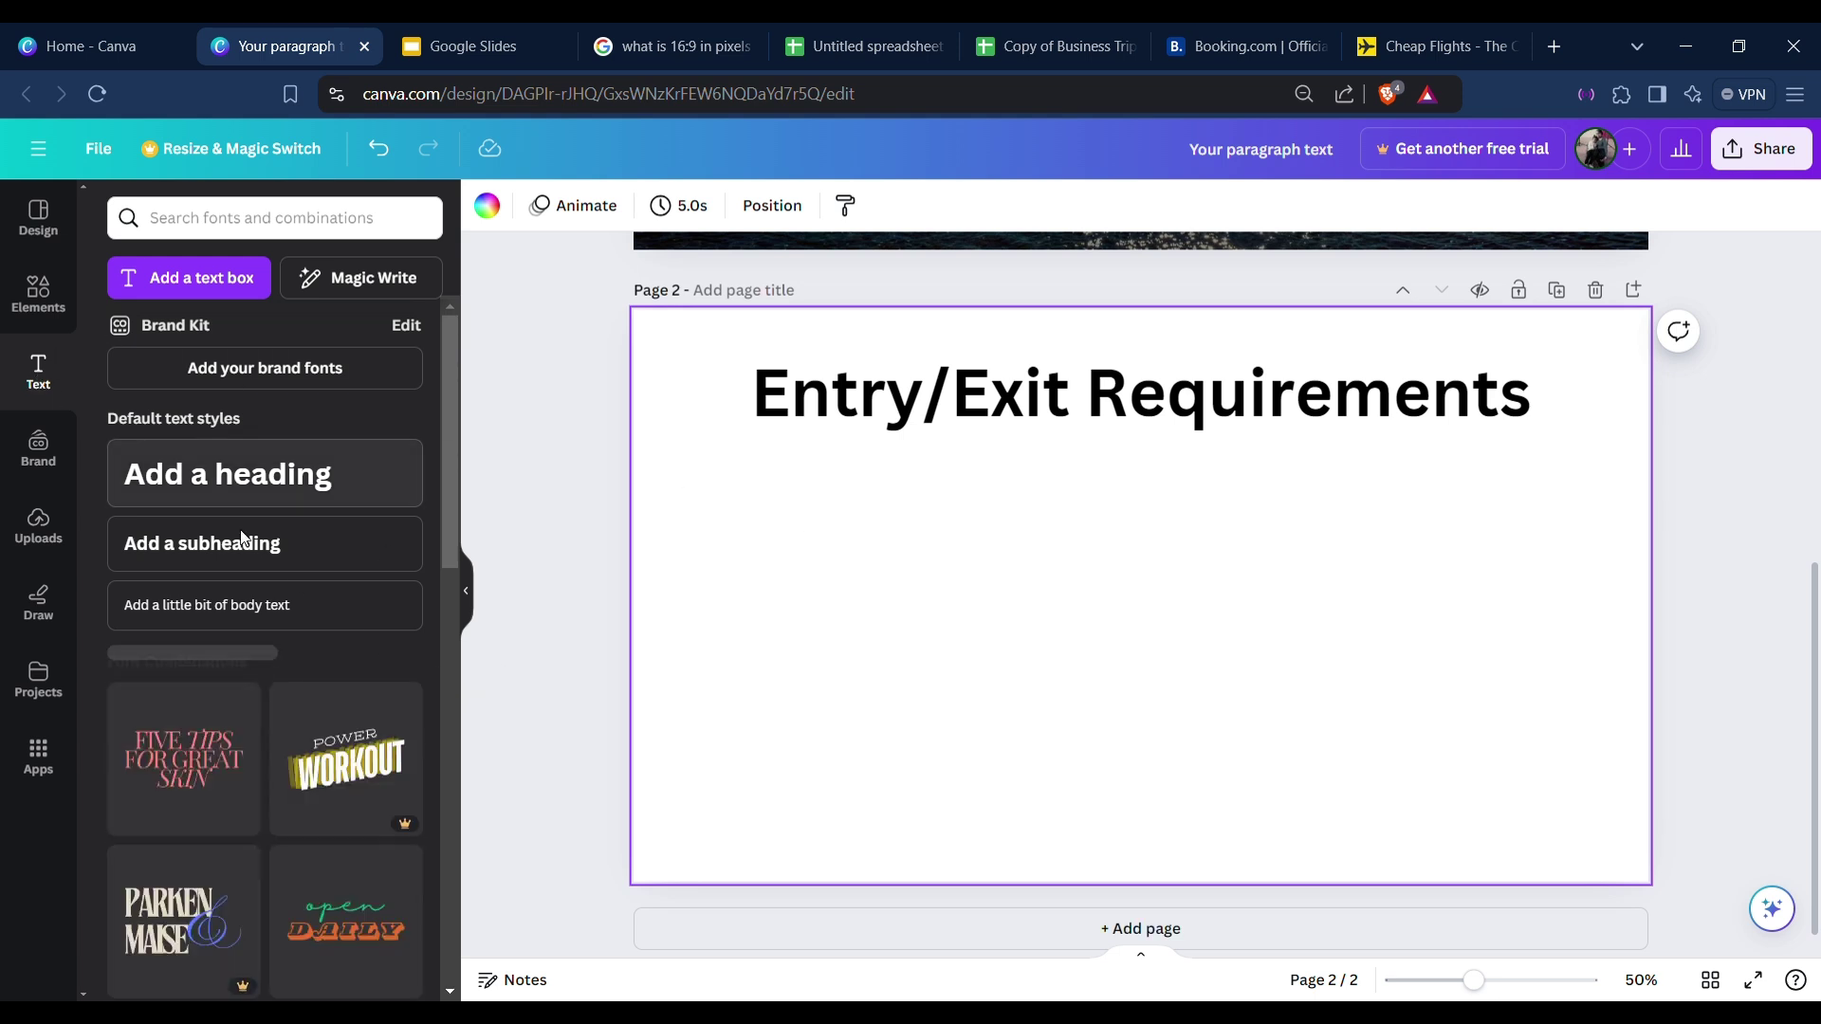
click(227, 474)
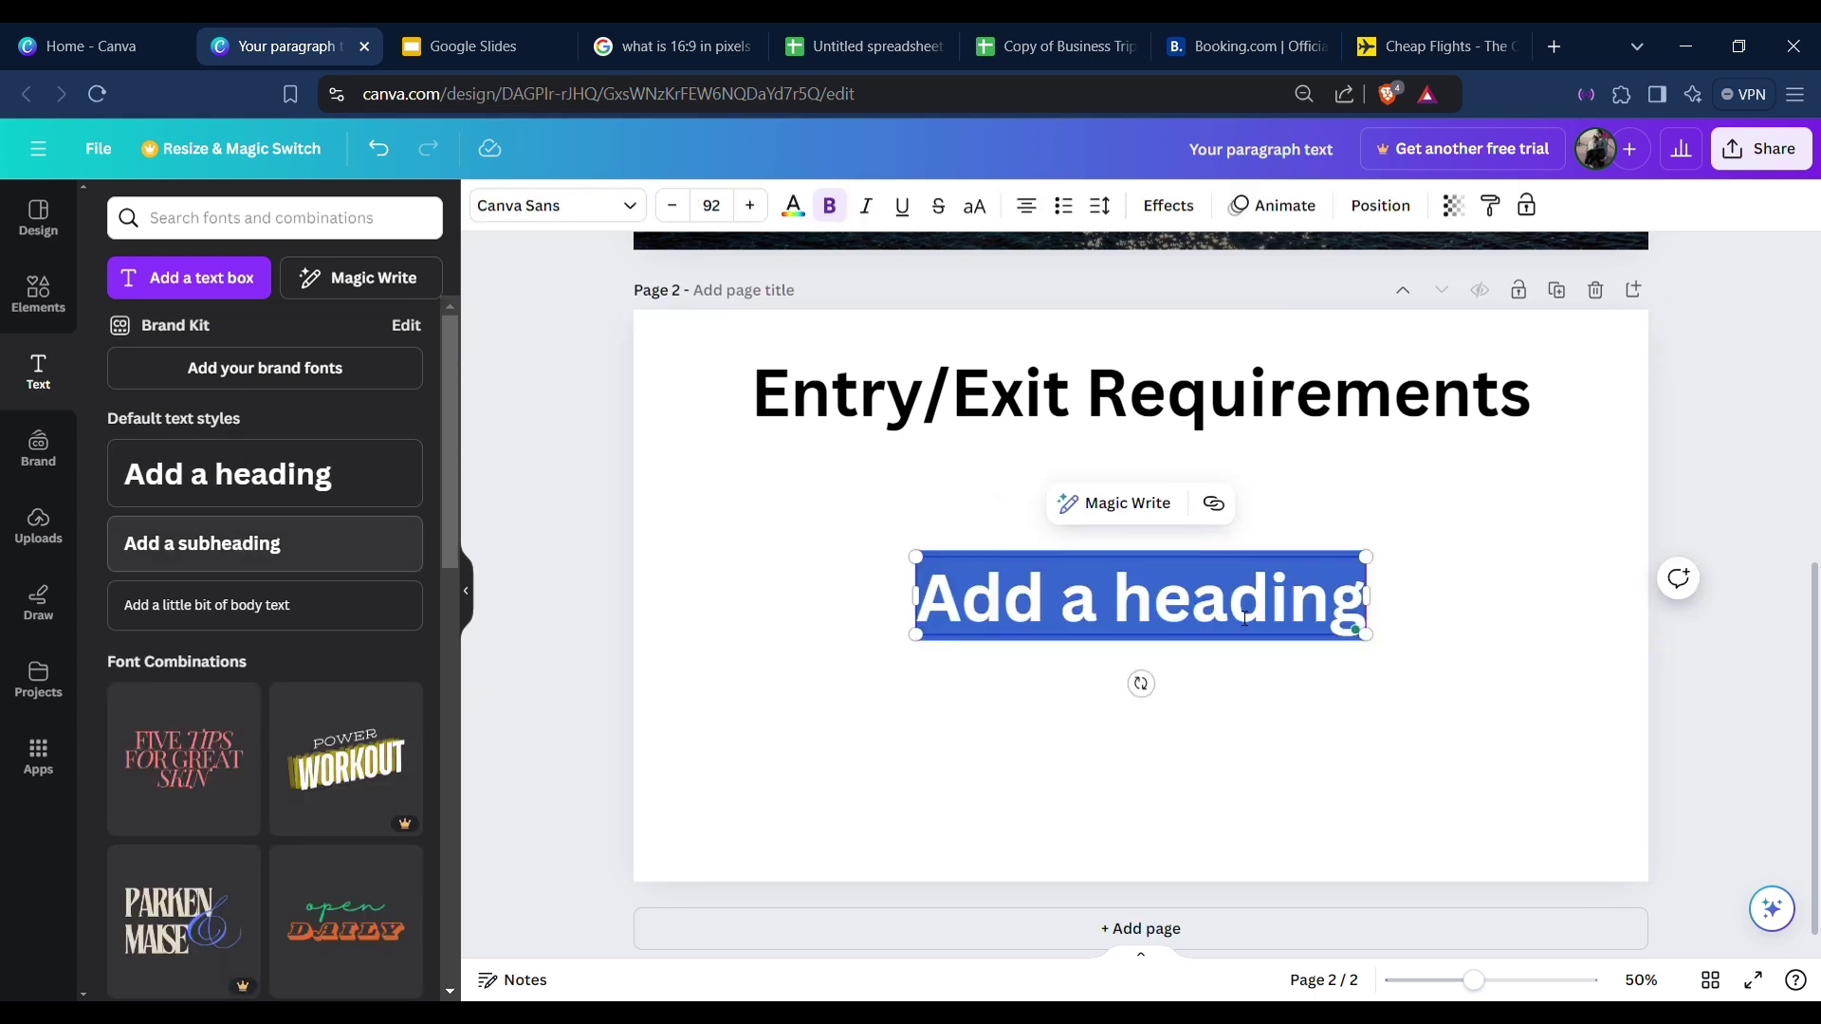
Undo the extra heading and add an 'Add a subheading' text box instead.
click(1413, 638)
key(ctrl+z)
click(251, 545)
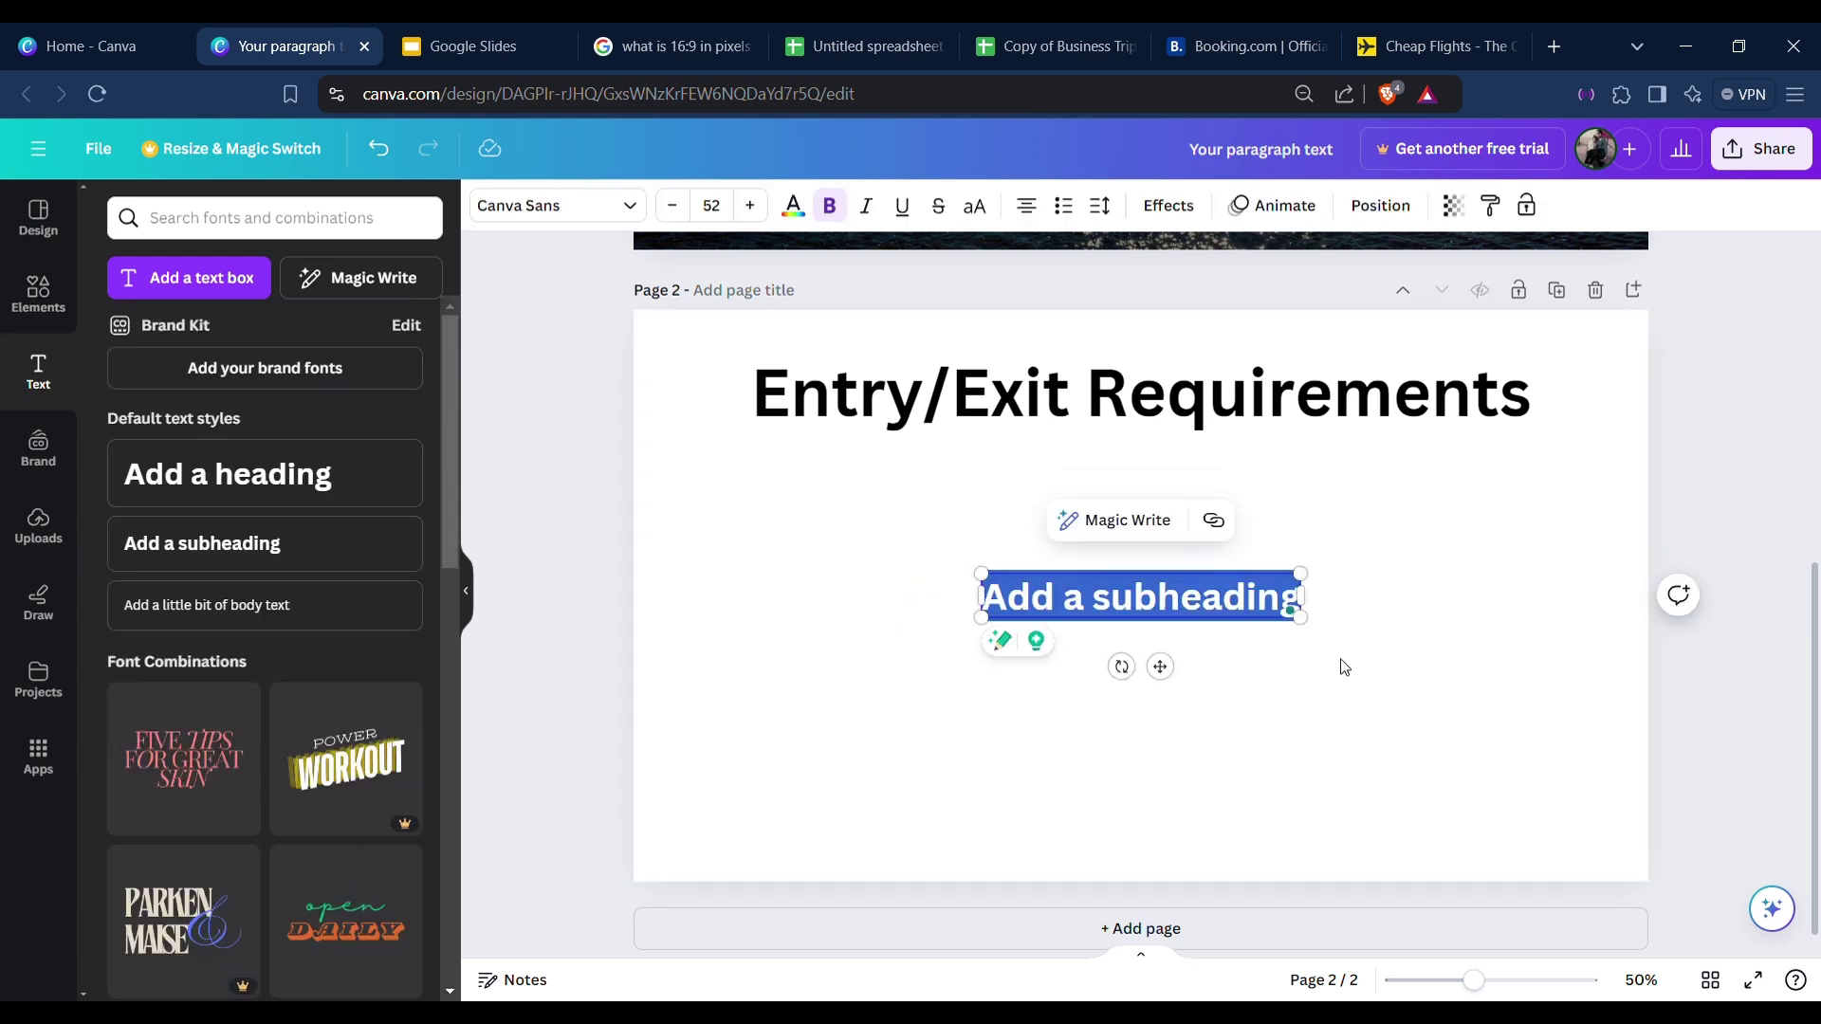
click(1362, 670)
click(1179, 624)
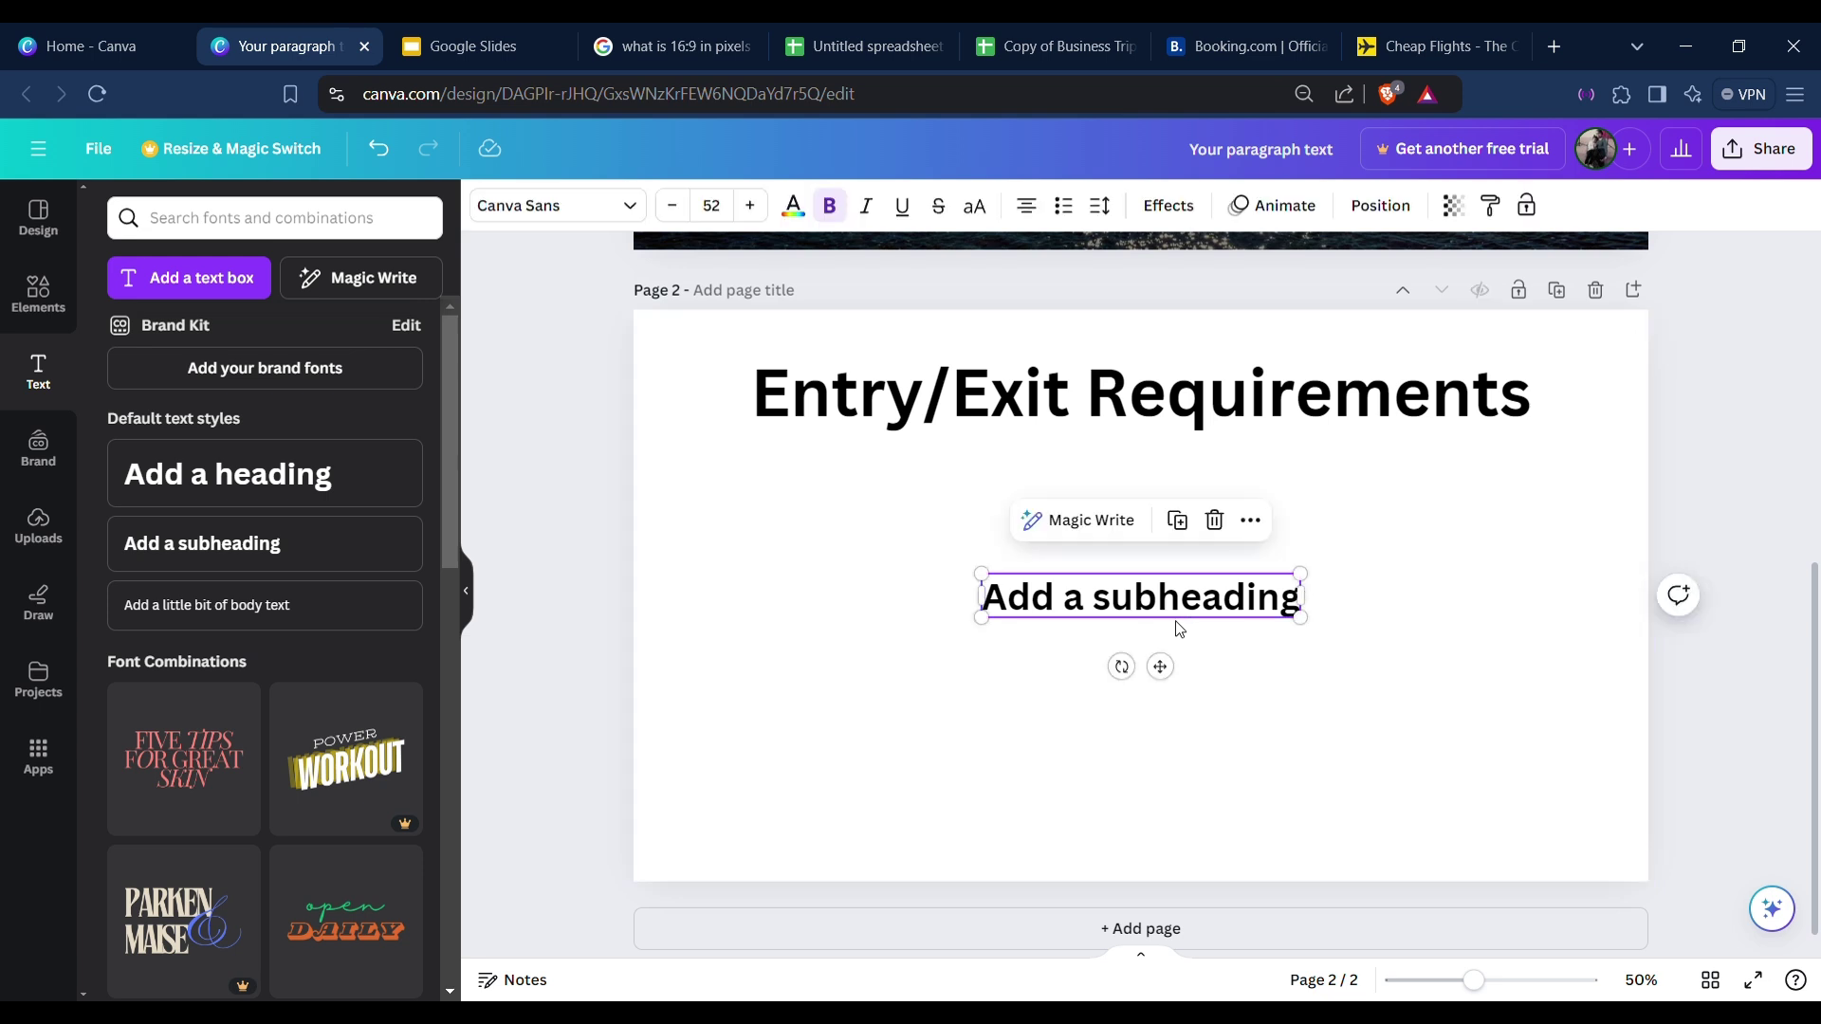
click(1315, 669)
click(1129, 602)
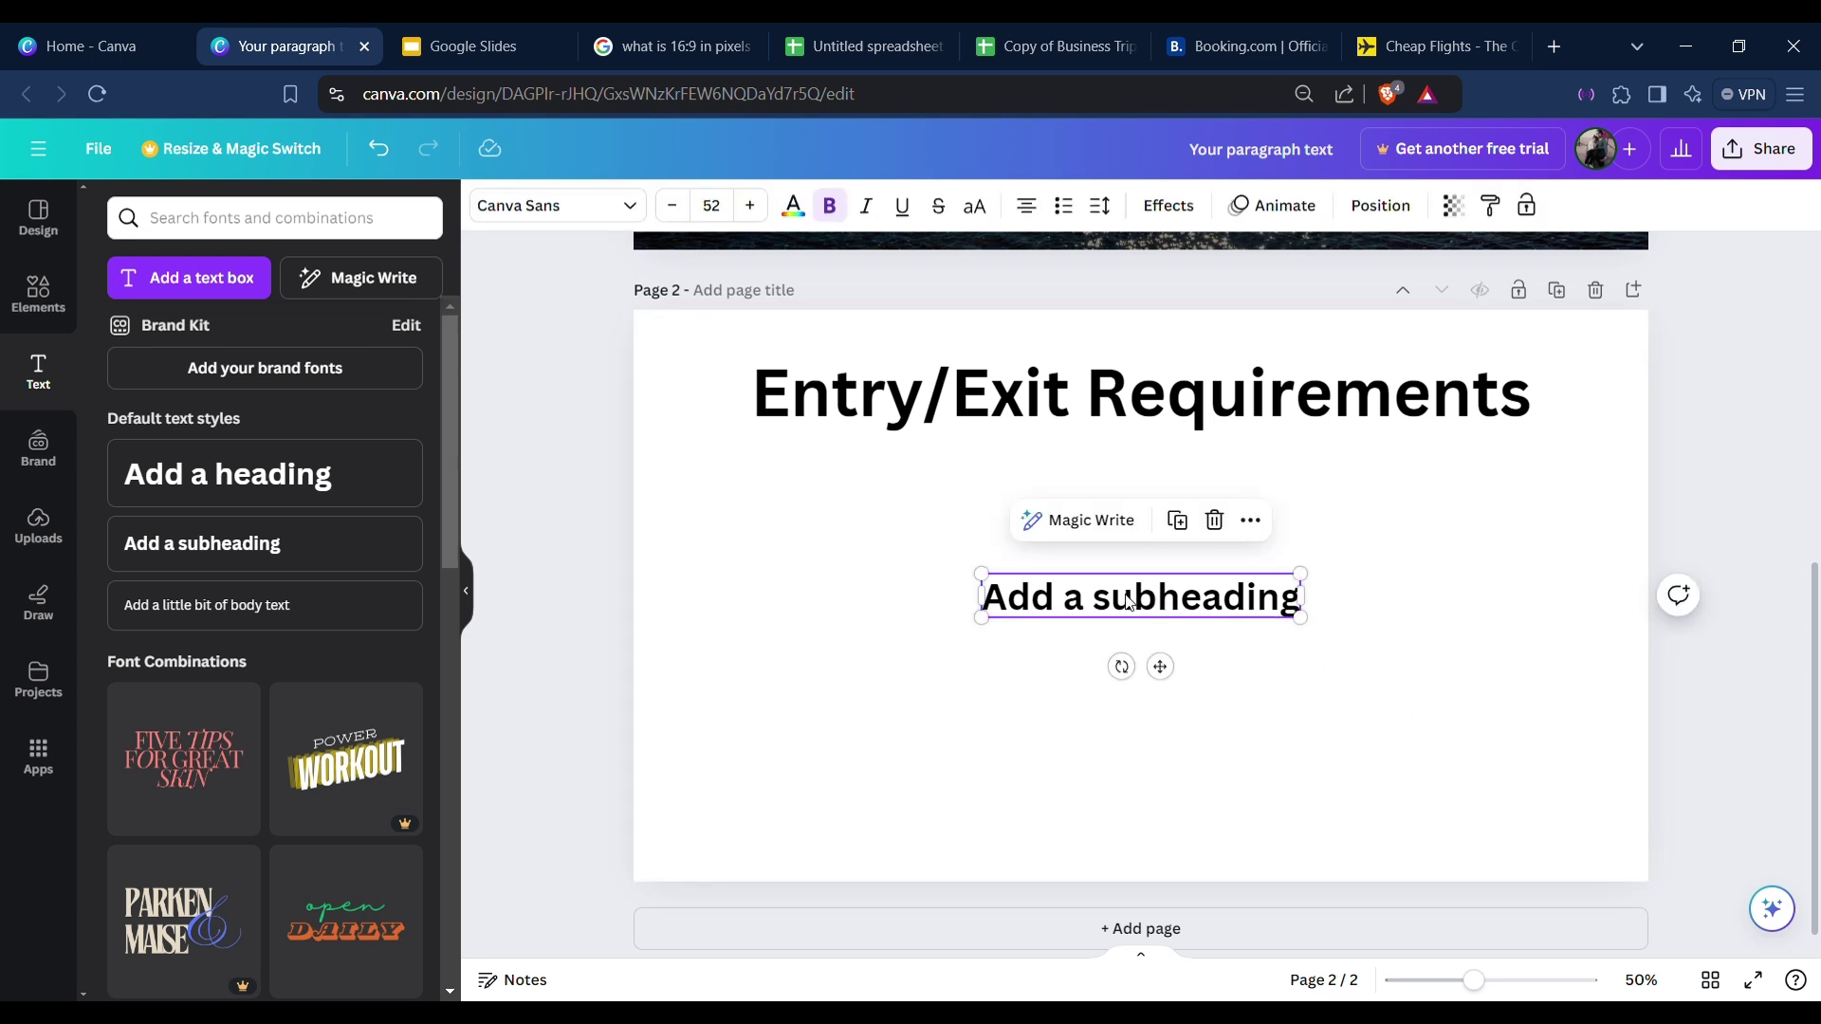
Change the subheading's font to Poppins.
click(518, 220)
click(1020, 720)
click(1098, 605)
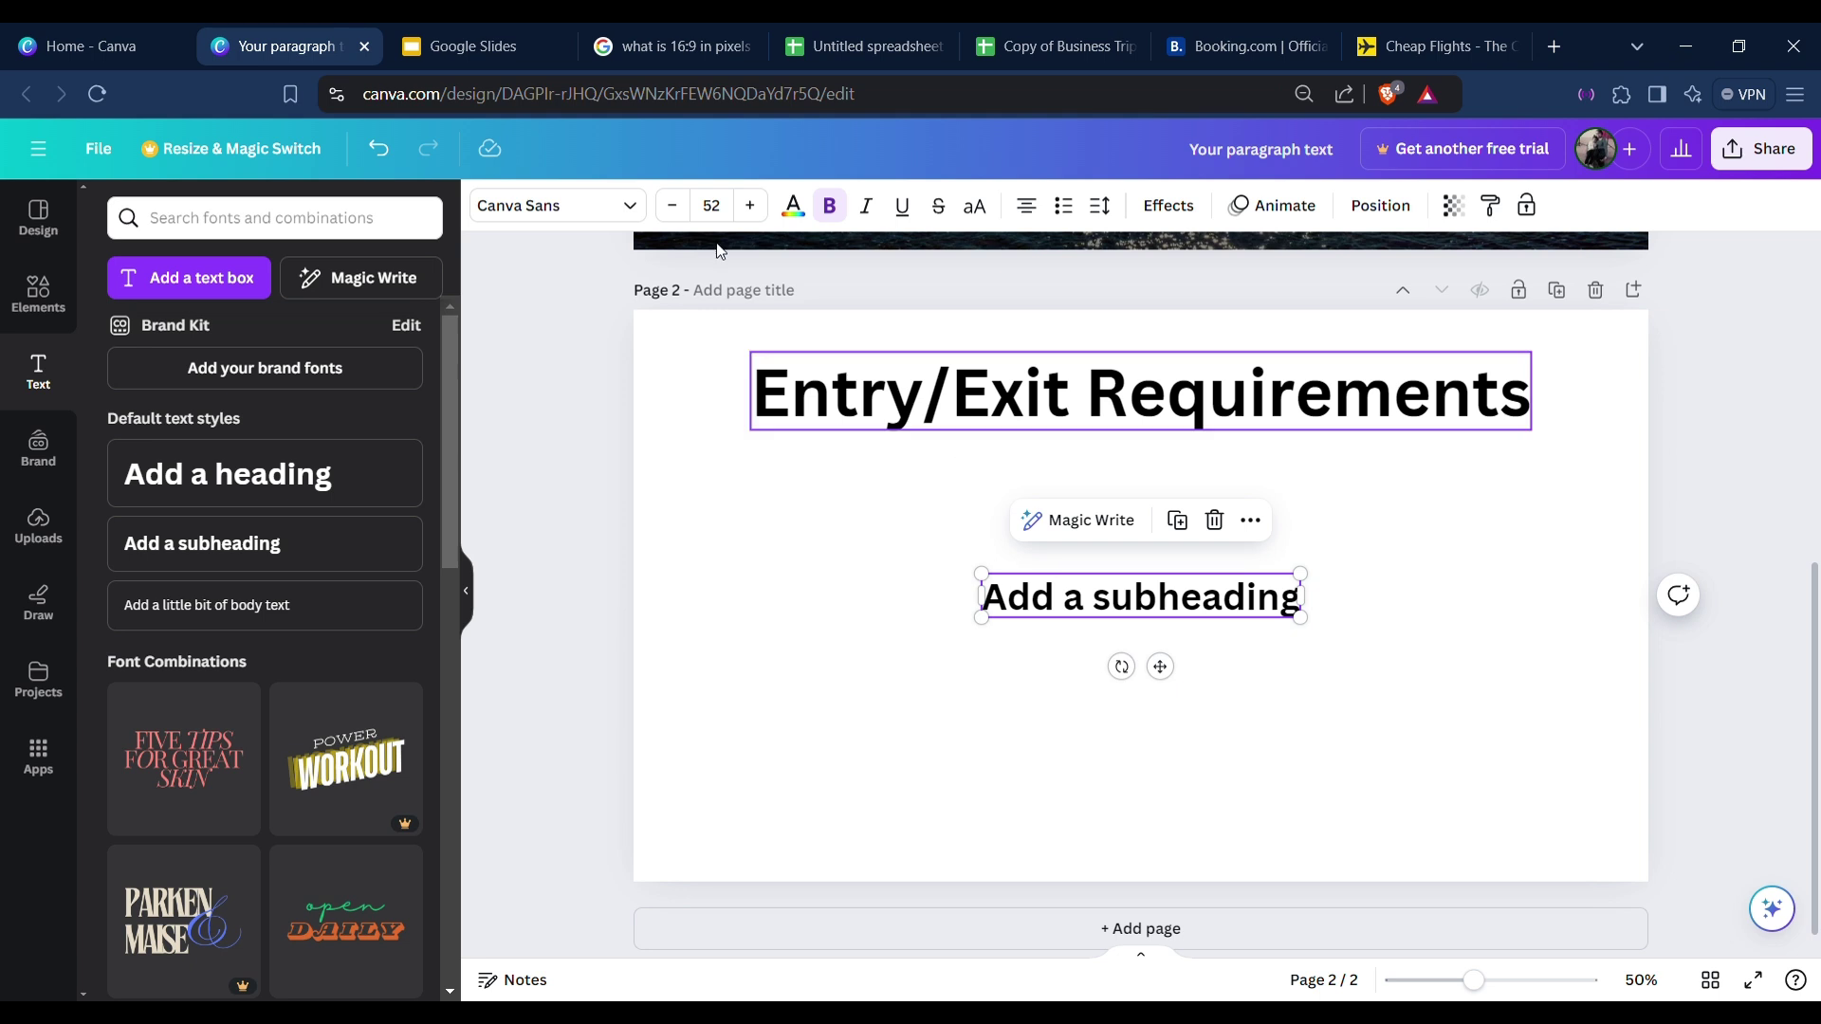
click(551, 224)
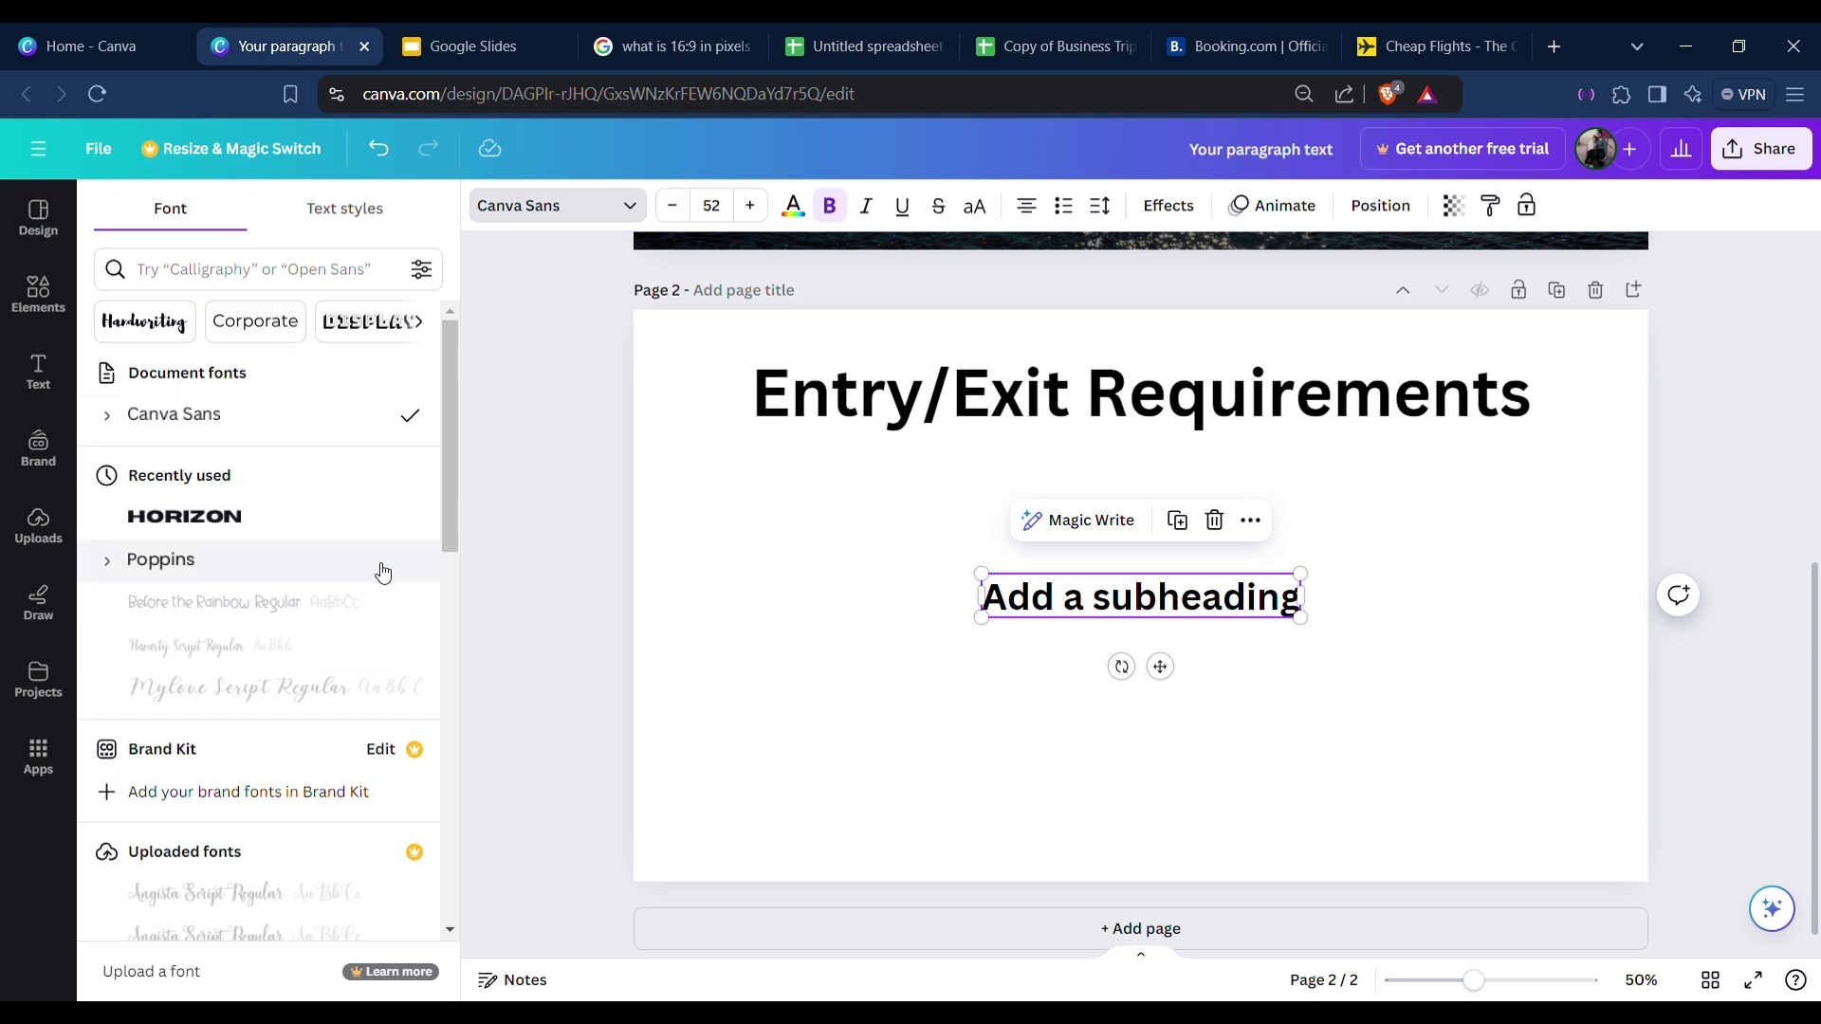
scroll(369, 550, down, 5)
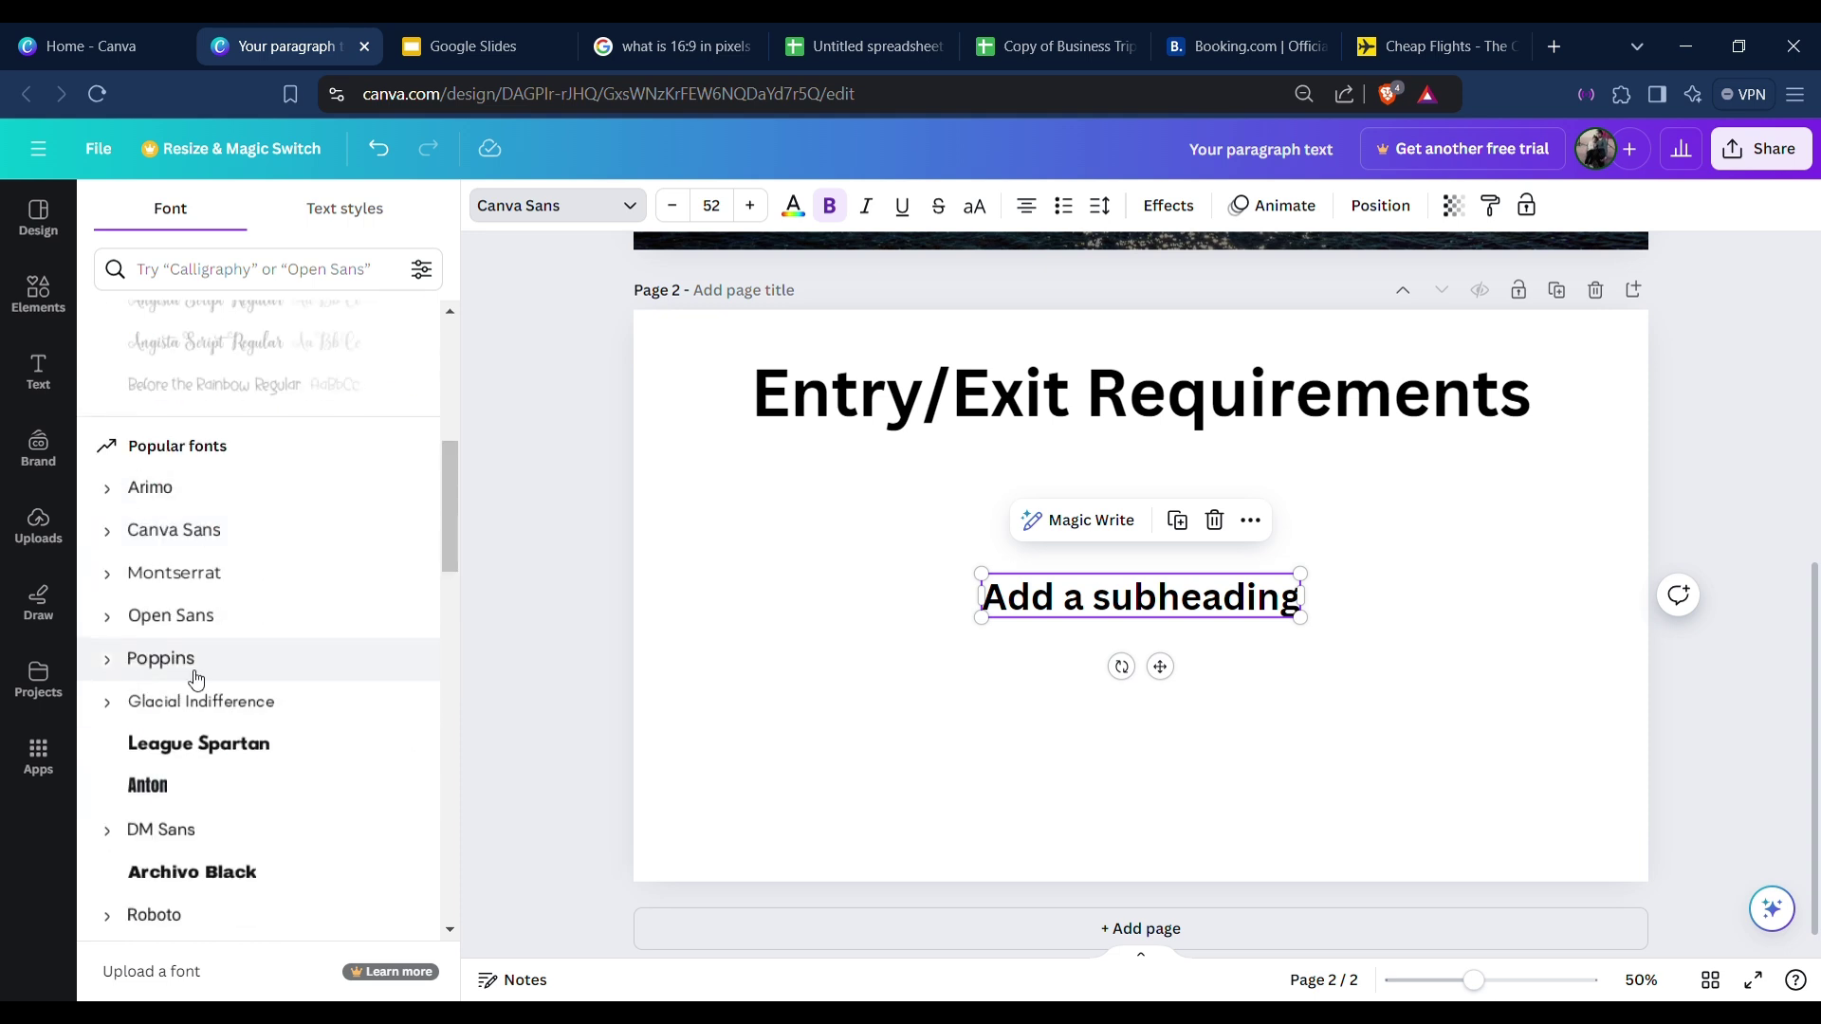
click(241, 660)
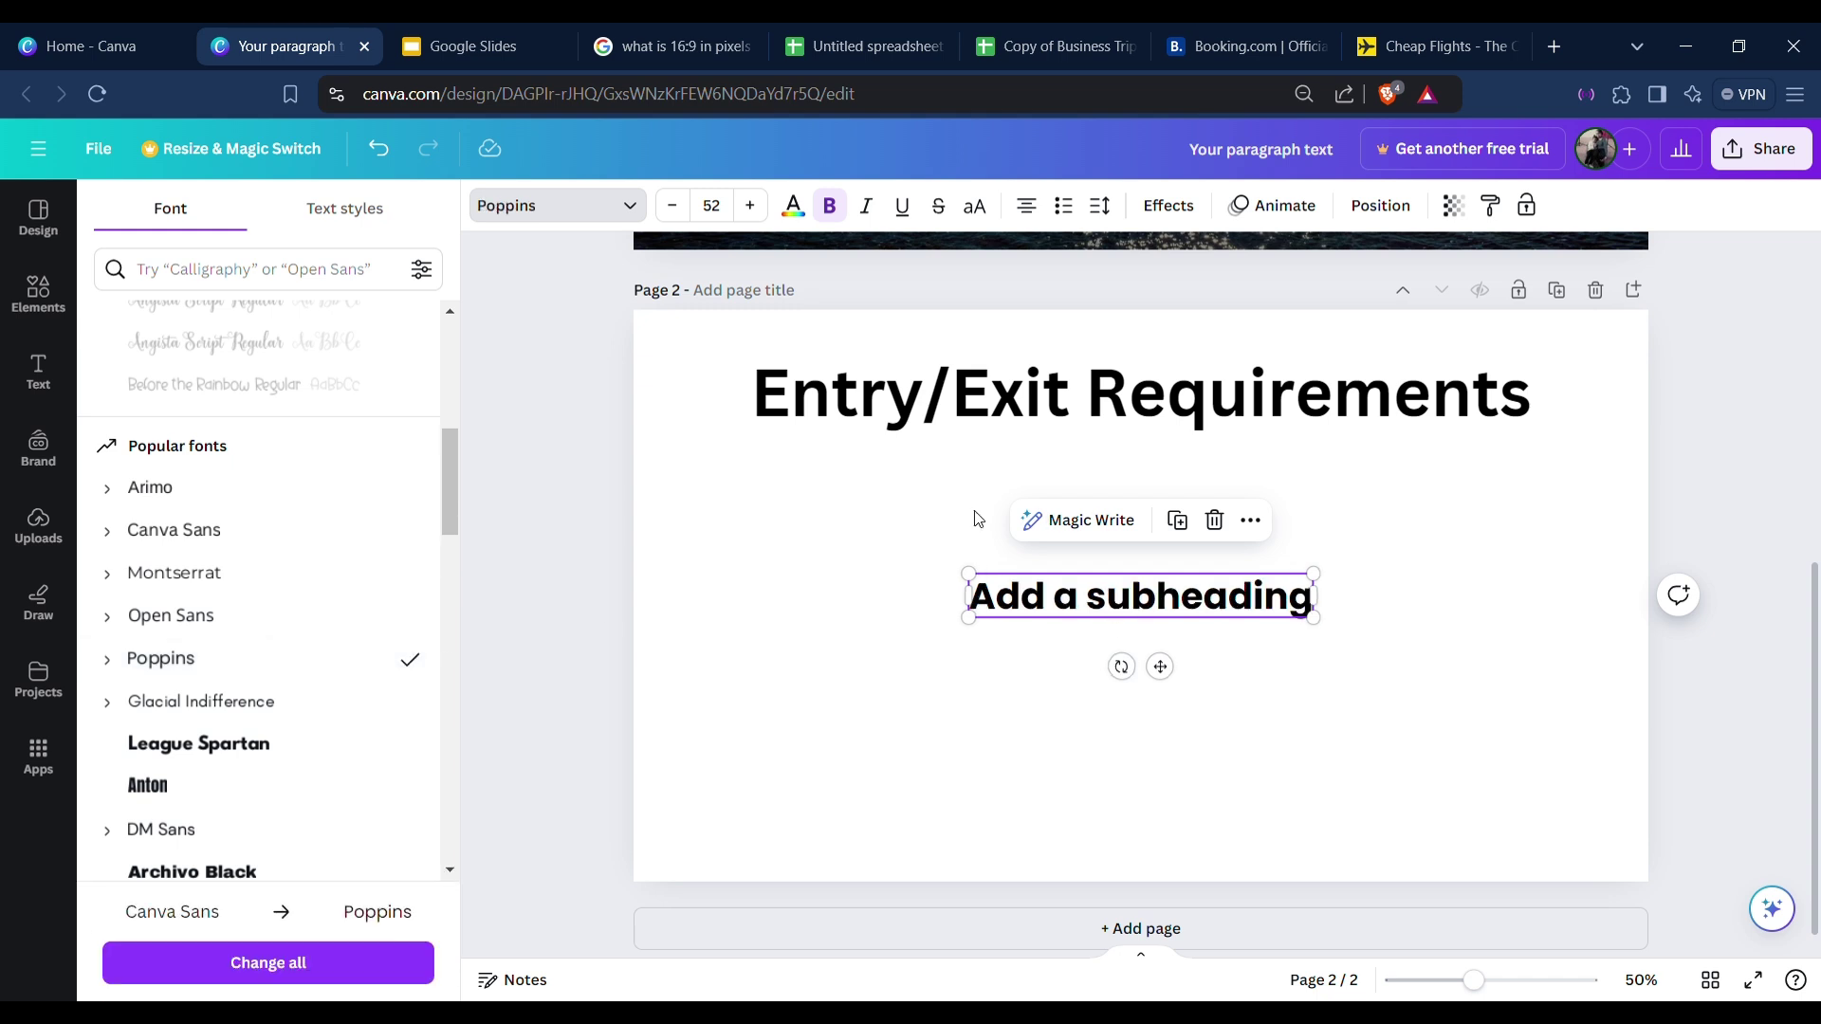
scroll(209, 645, down, 1)
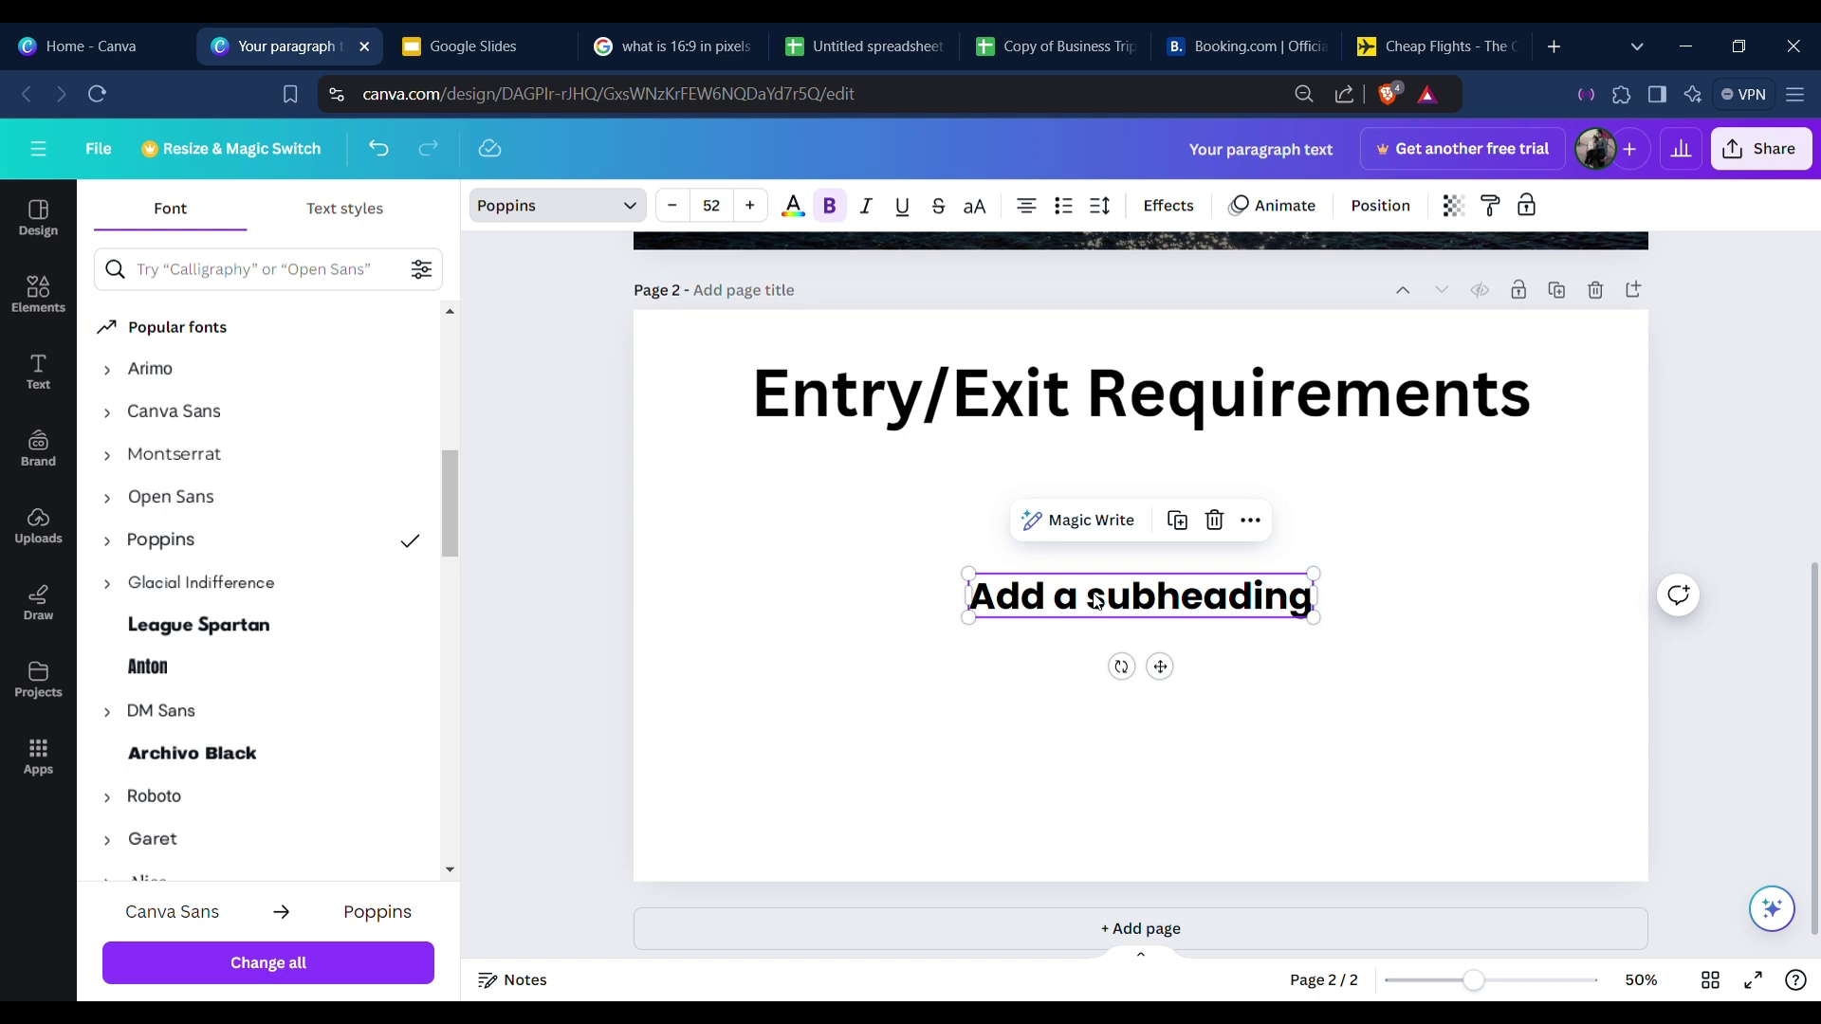
Set the subheading to Poppins Regular weight rather than bold.
click(830, 209)
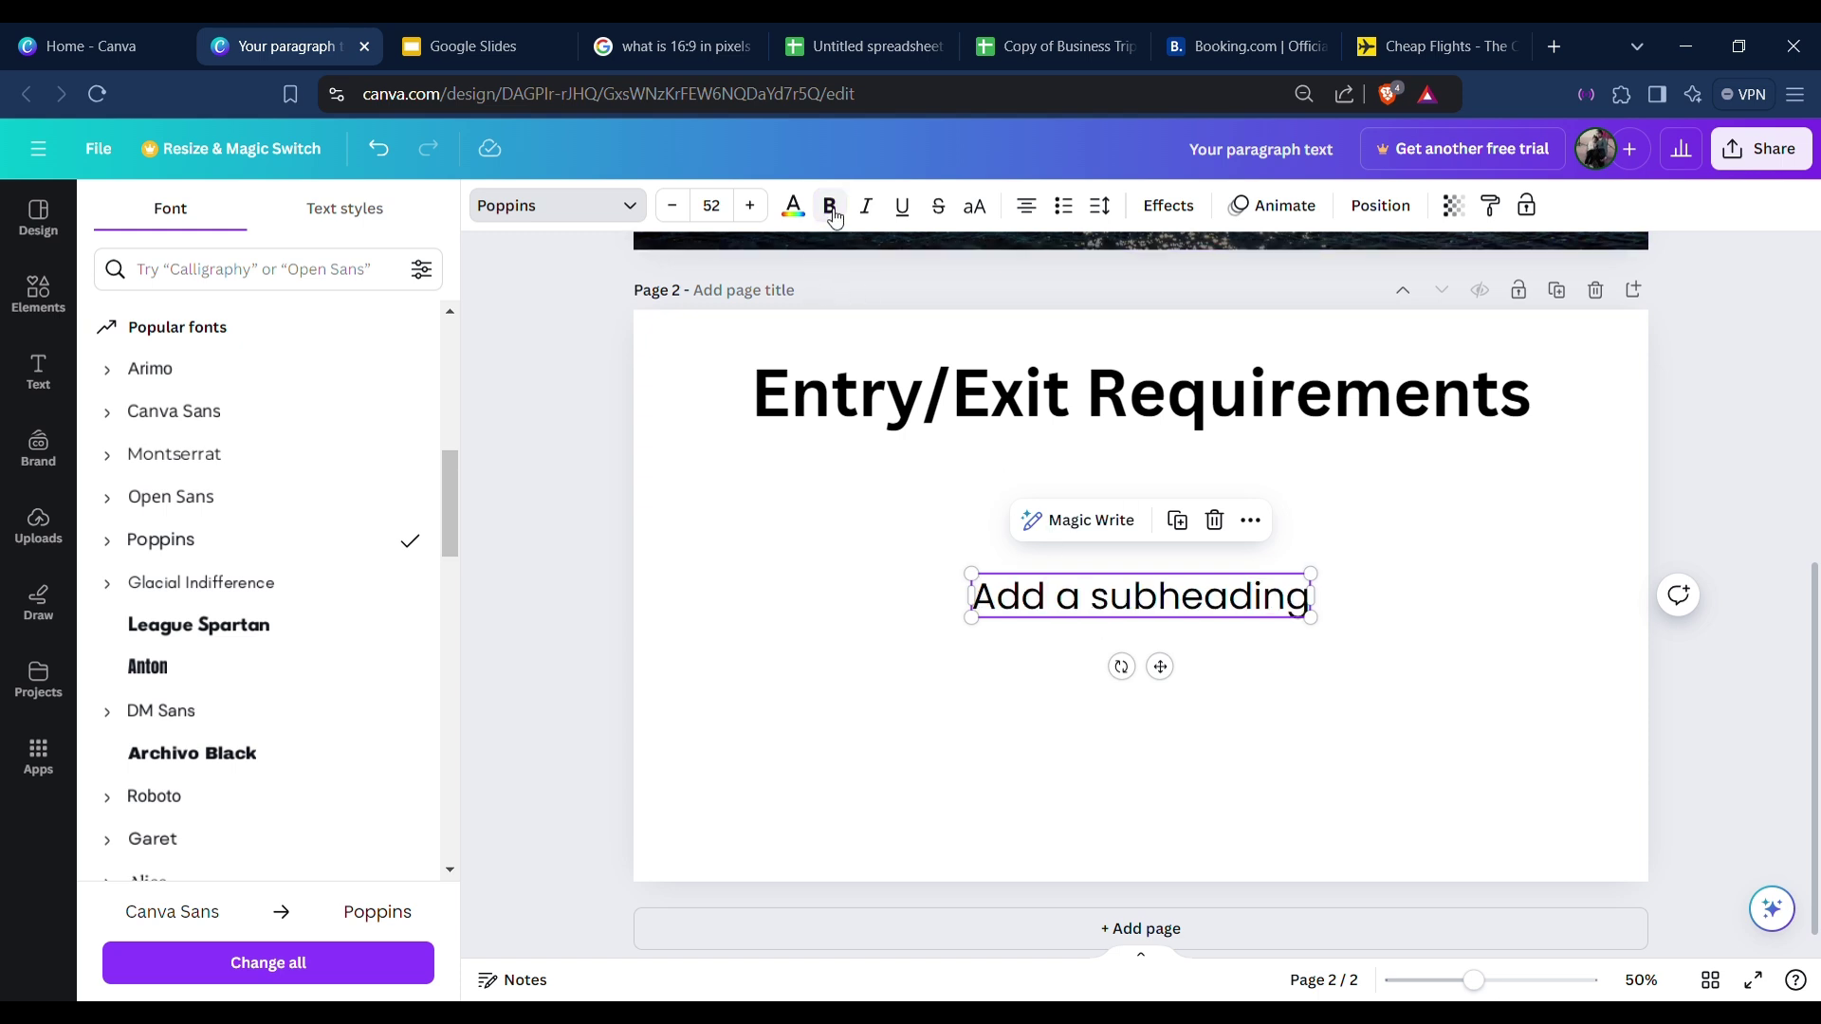
click(833, 216)
click(832, 215)
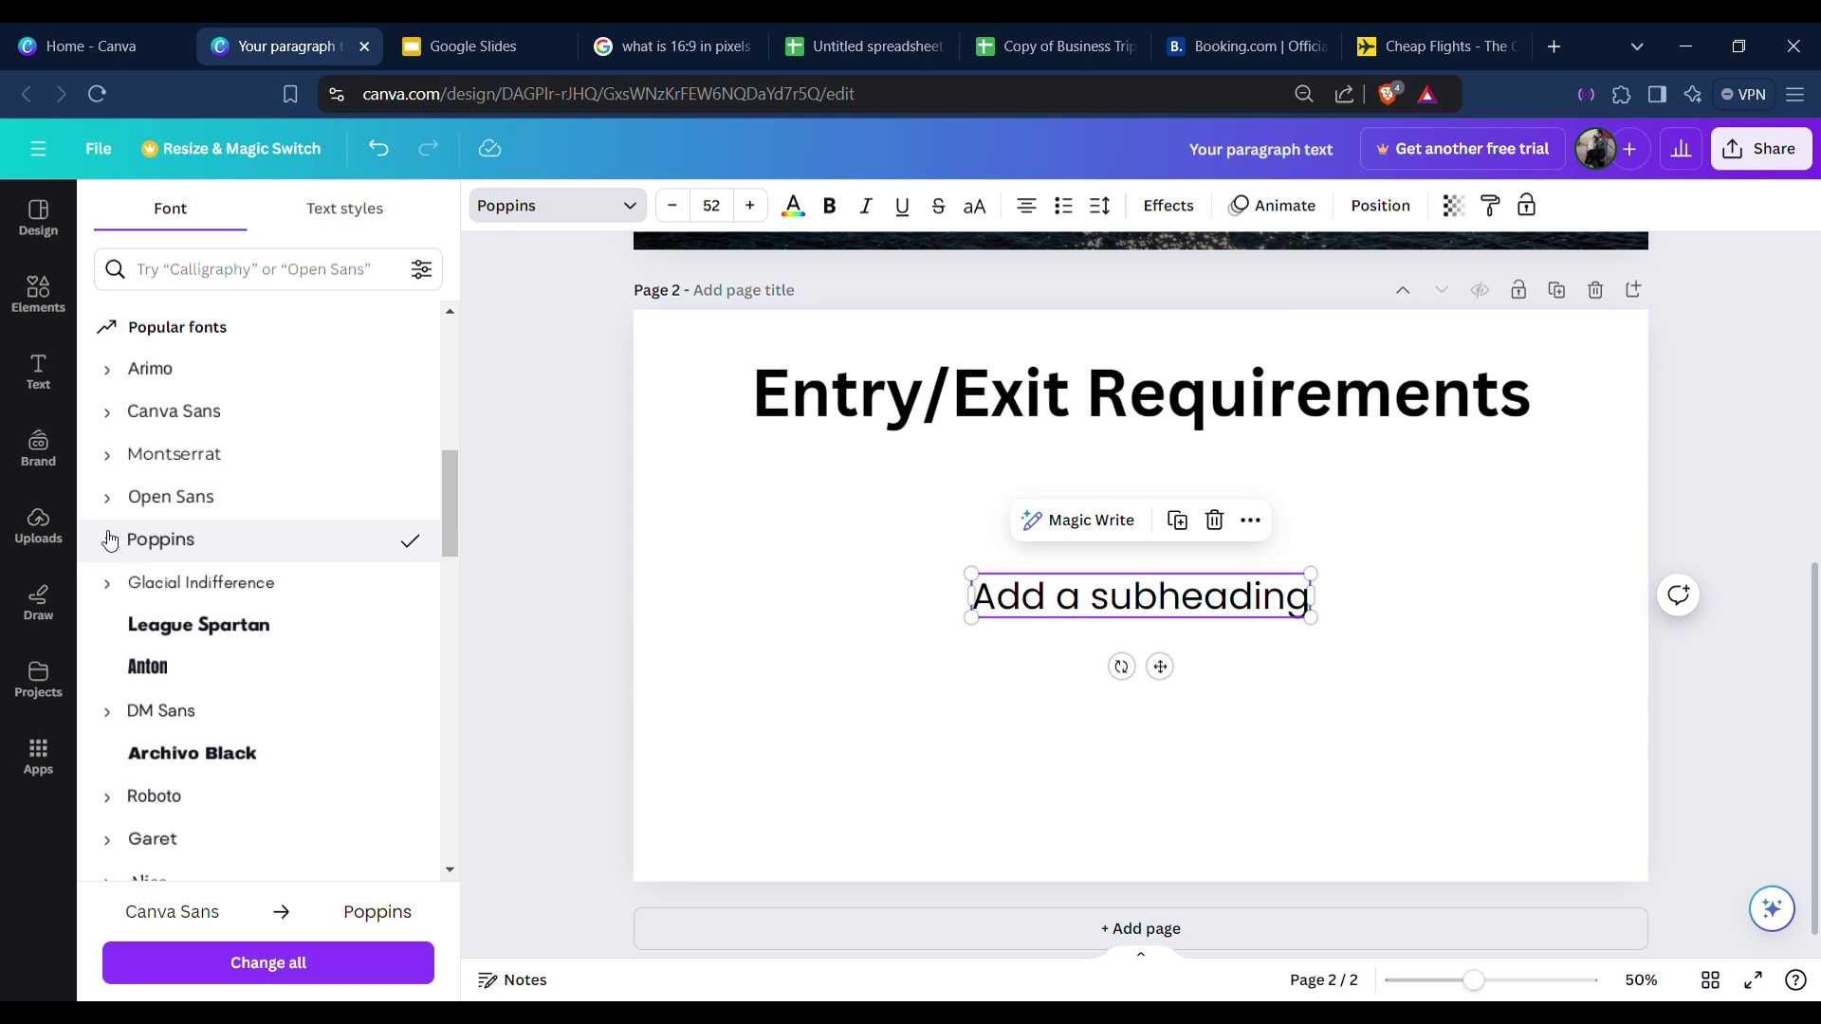
click(108, 541)
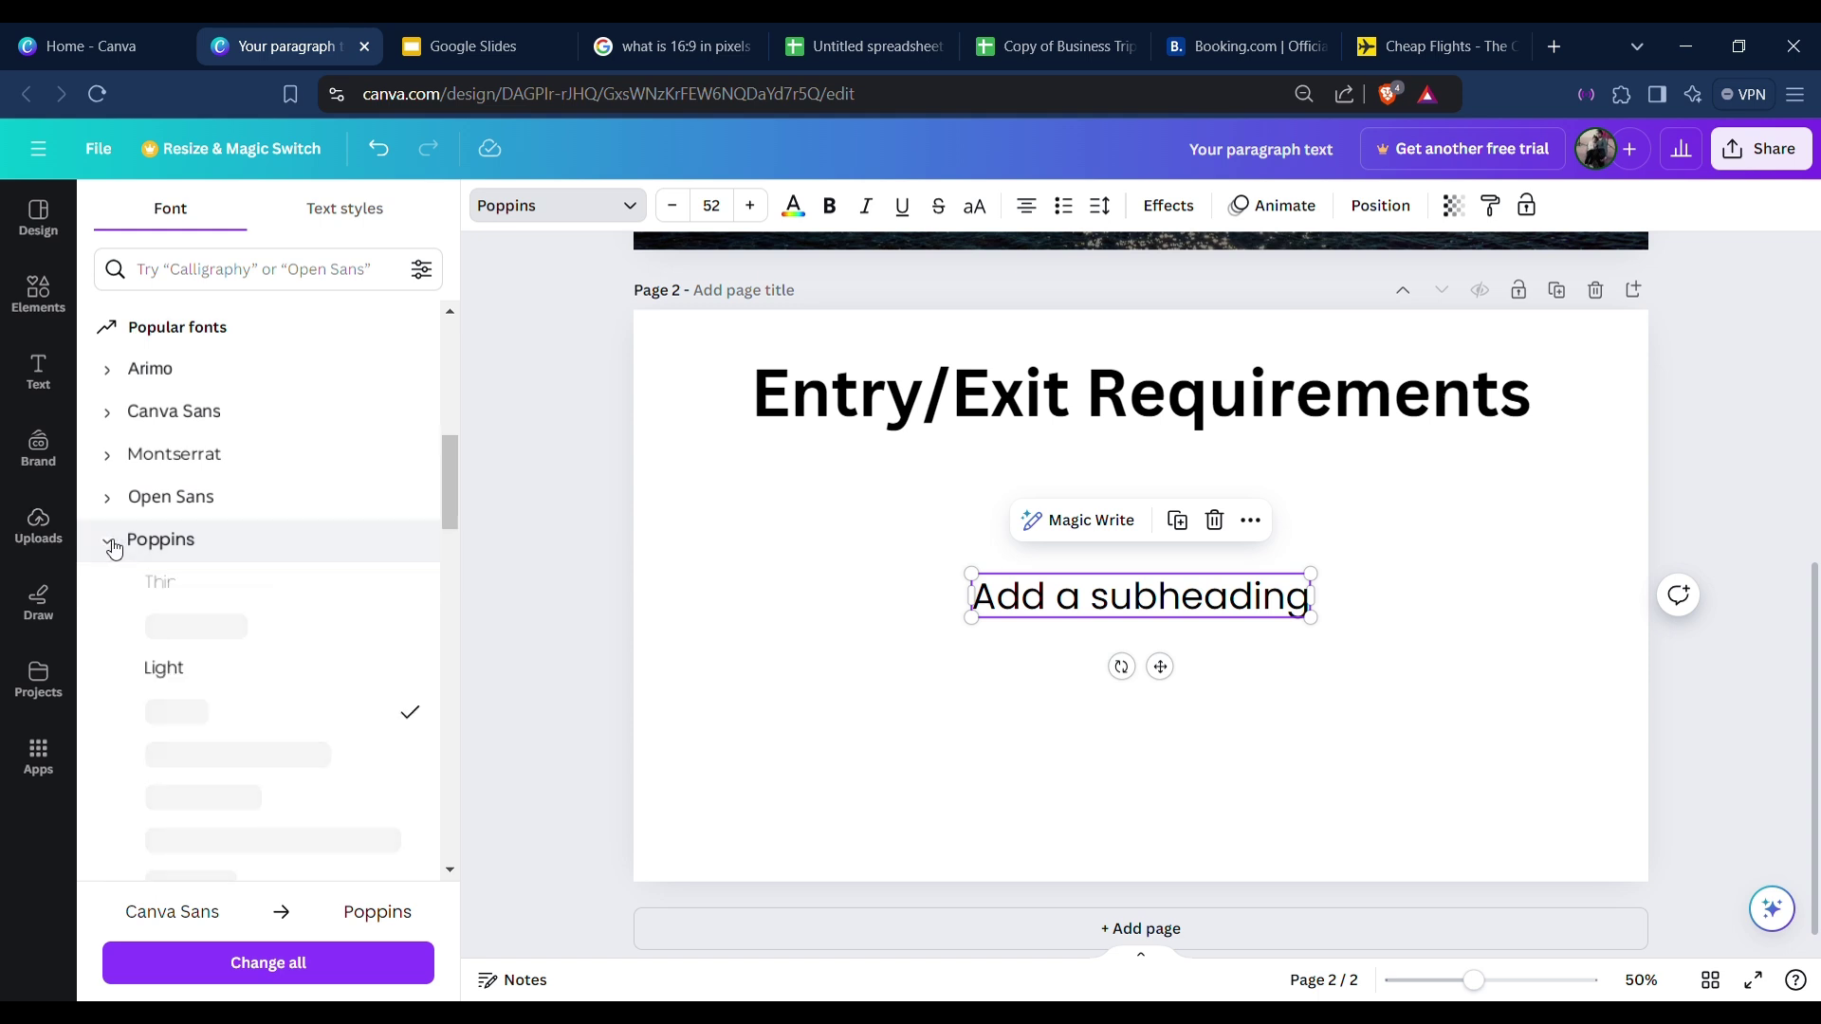
scroll(281, 658, down, 3)
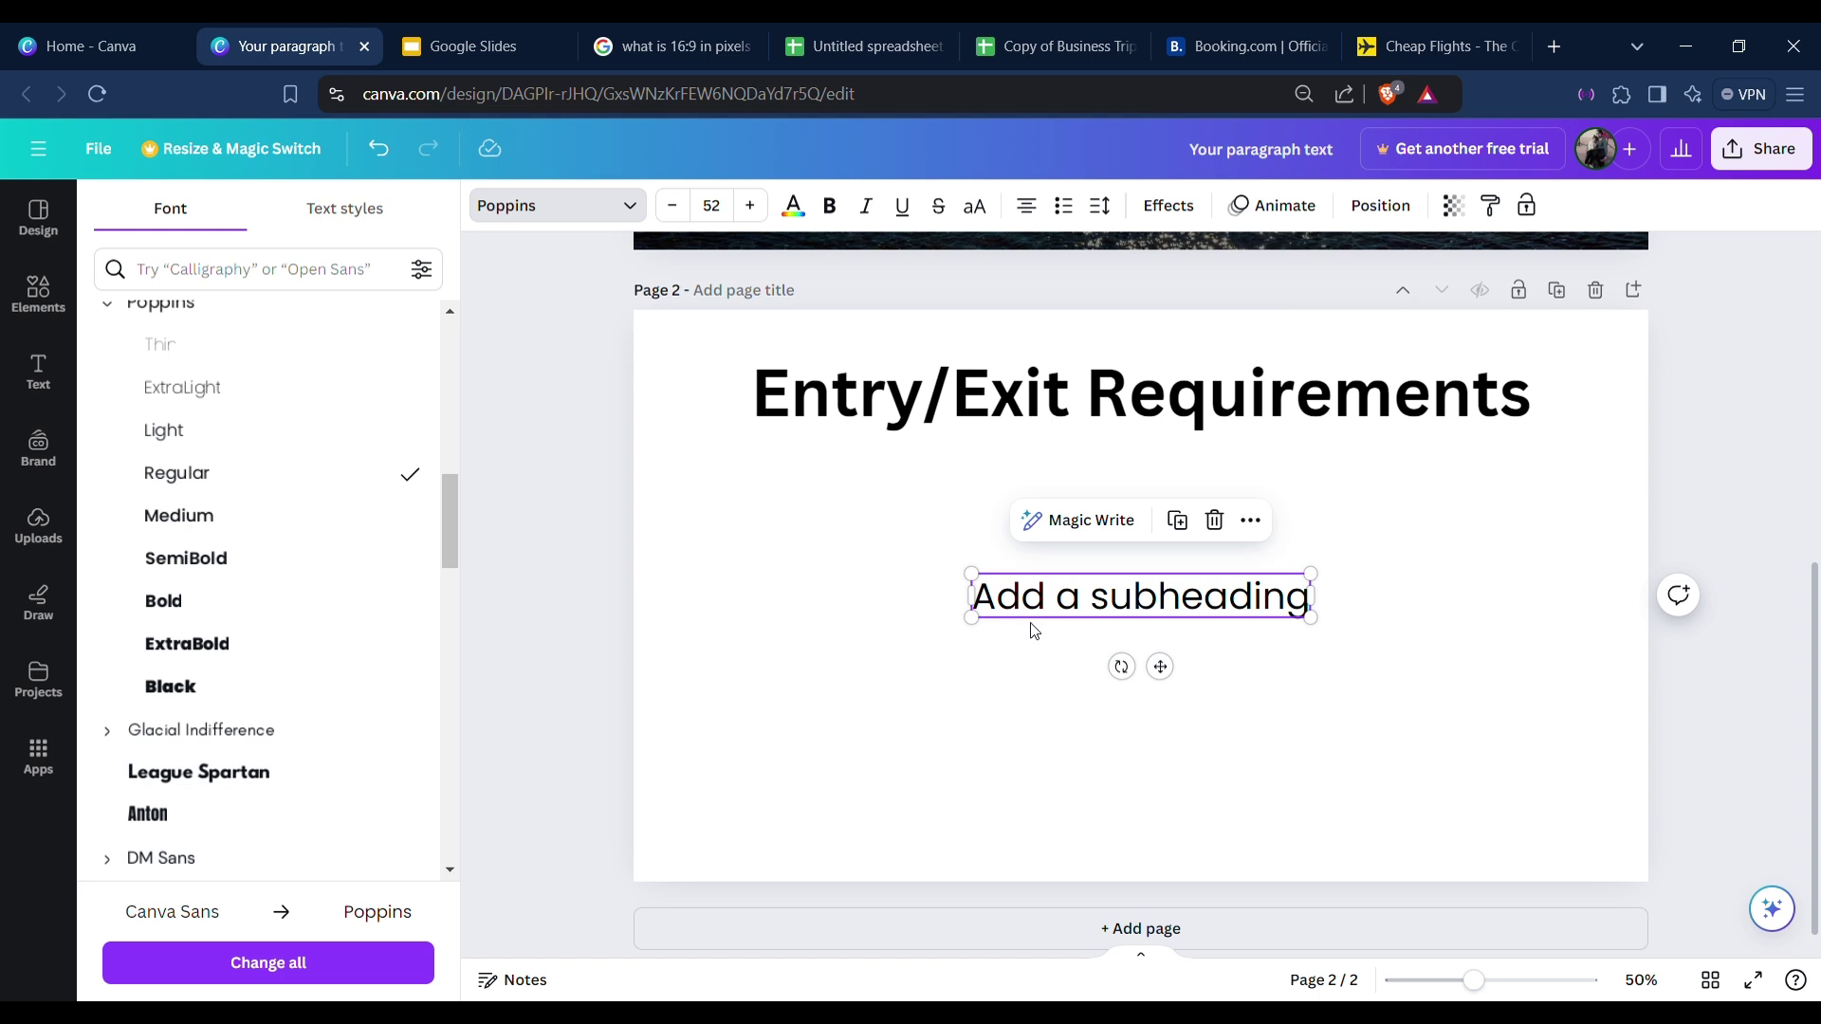
click(829, 206)
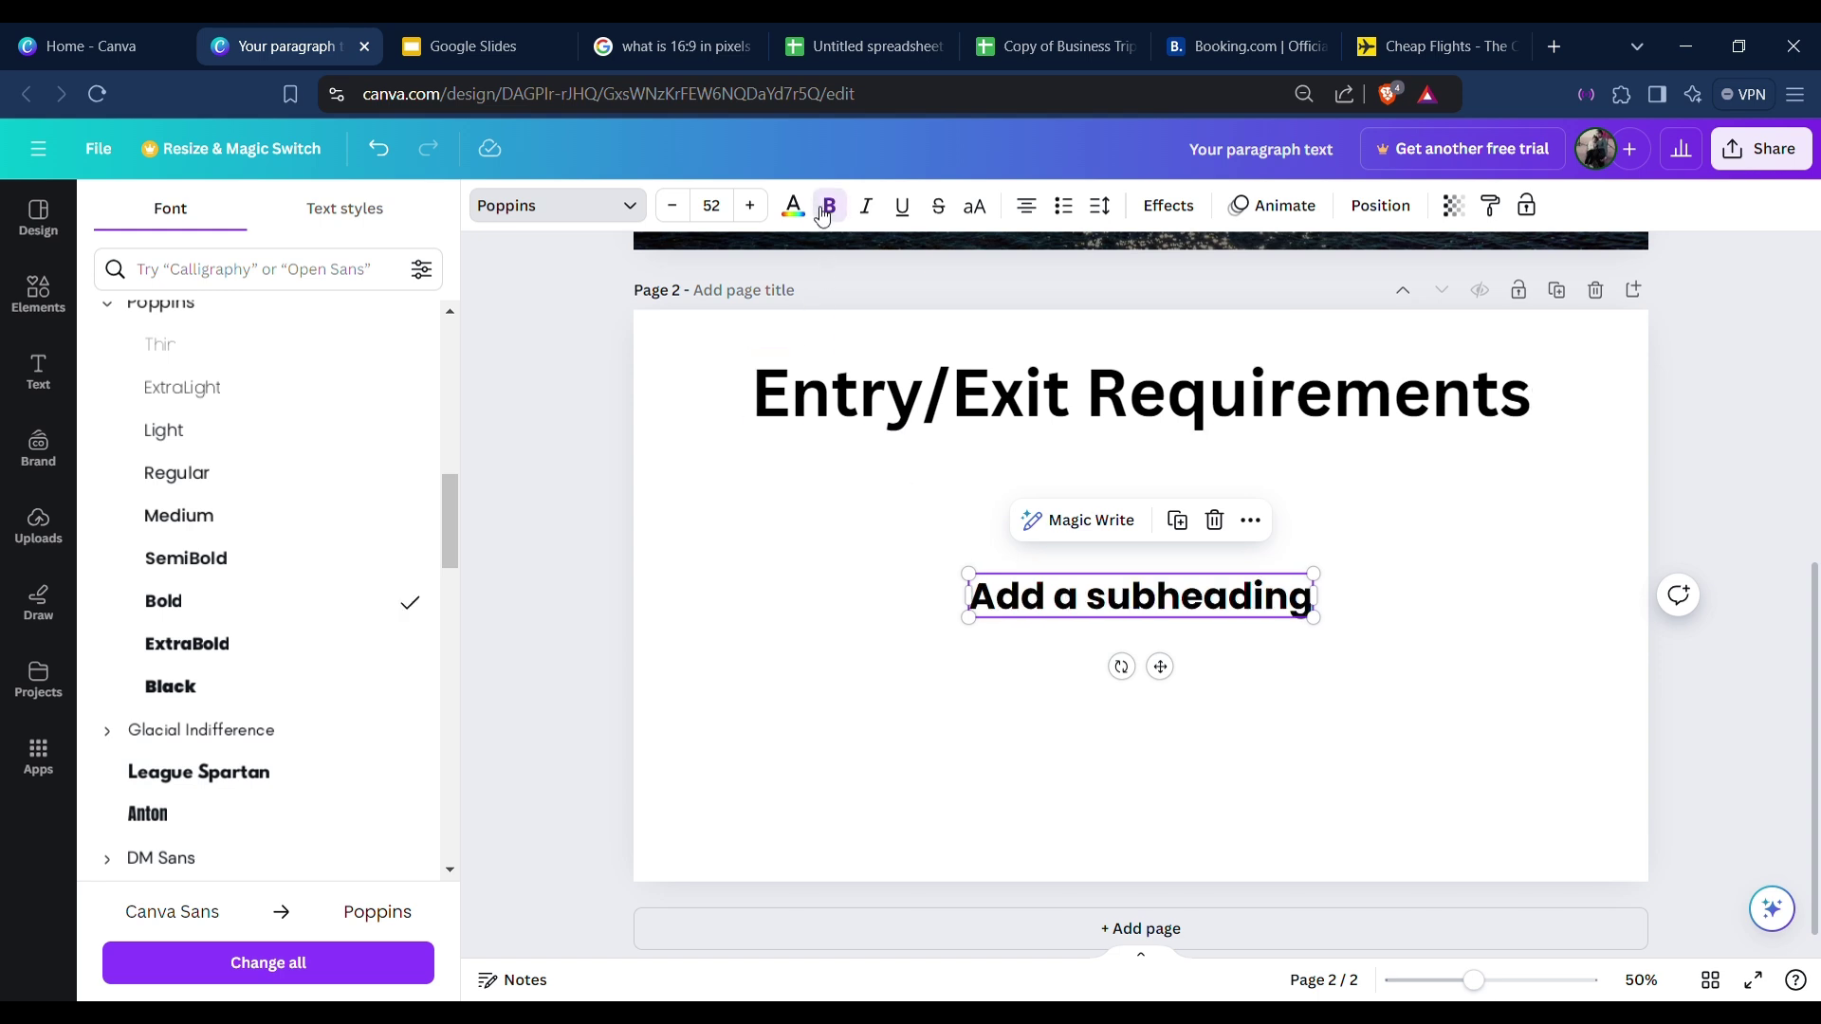
click(192, 472)
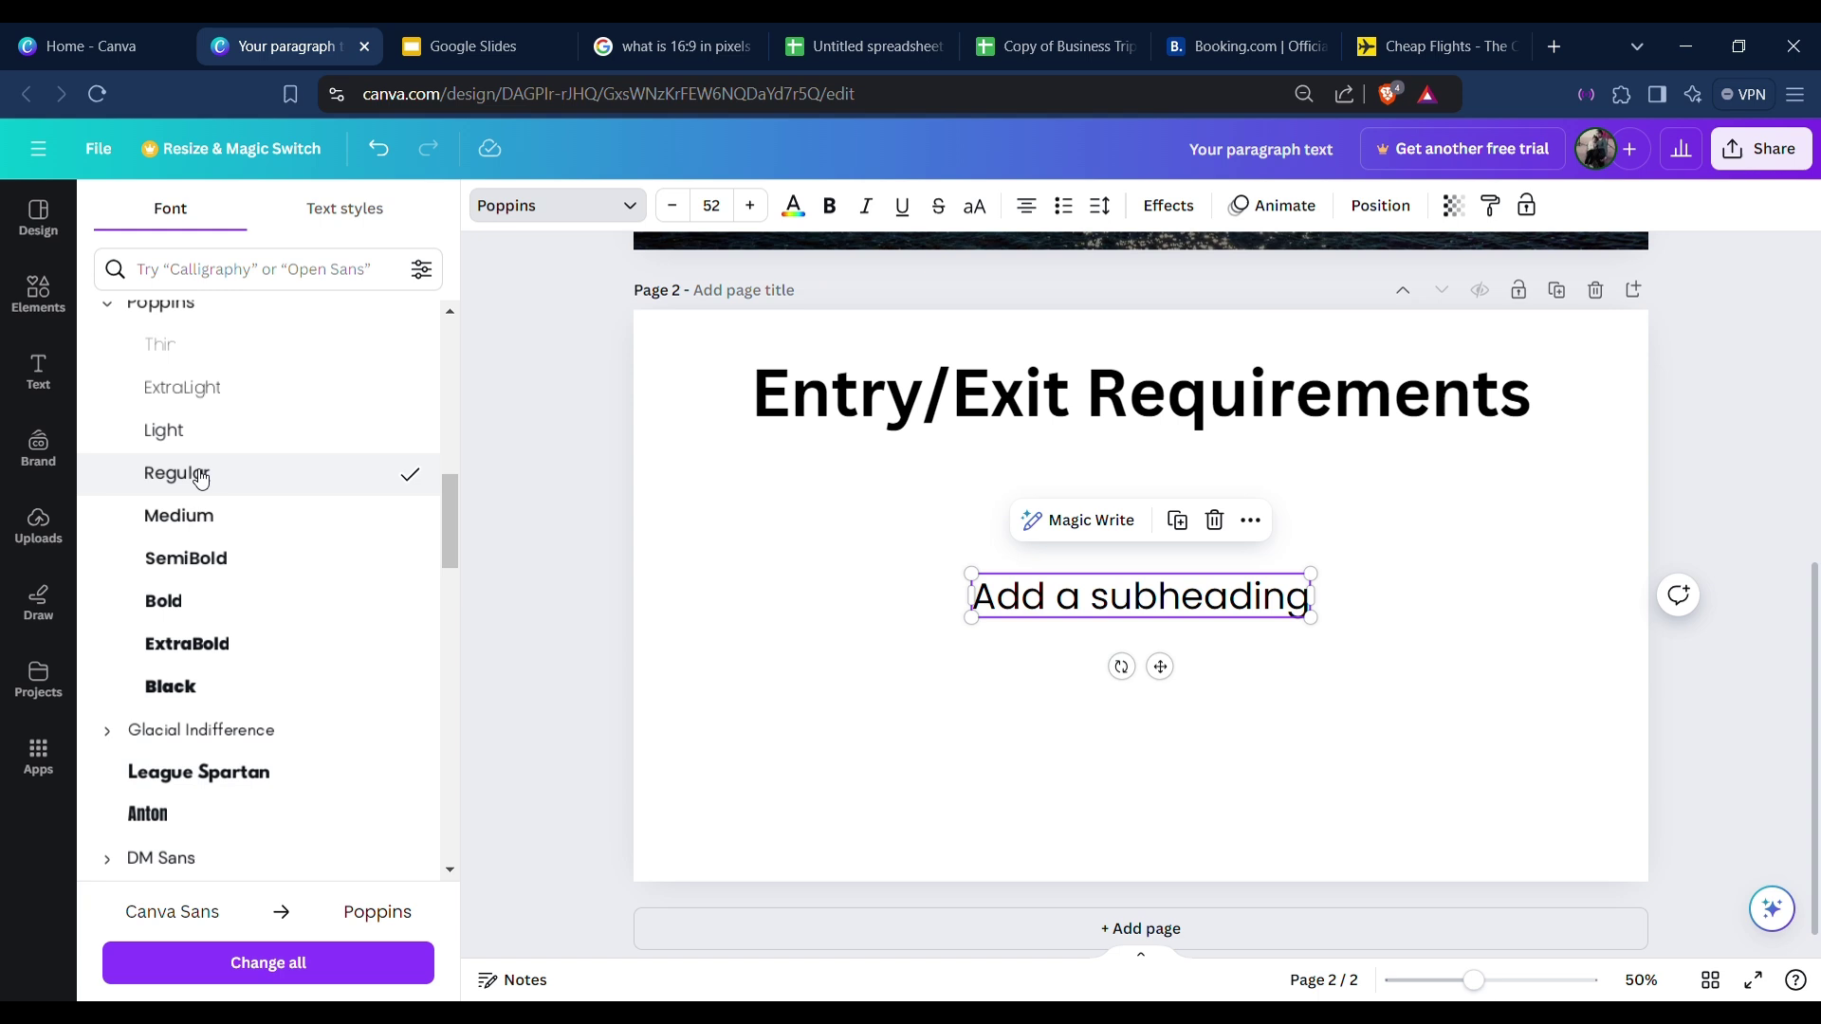
click(528, 463)
Move the subheading up and left, just under the title.
click(1200, 657)
click(1204, 610)
drag(1204, 610, 922, 515)
Replace the subheading placeholder with 'Valid Visa' and shift it left.
double_click(963, 525)
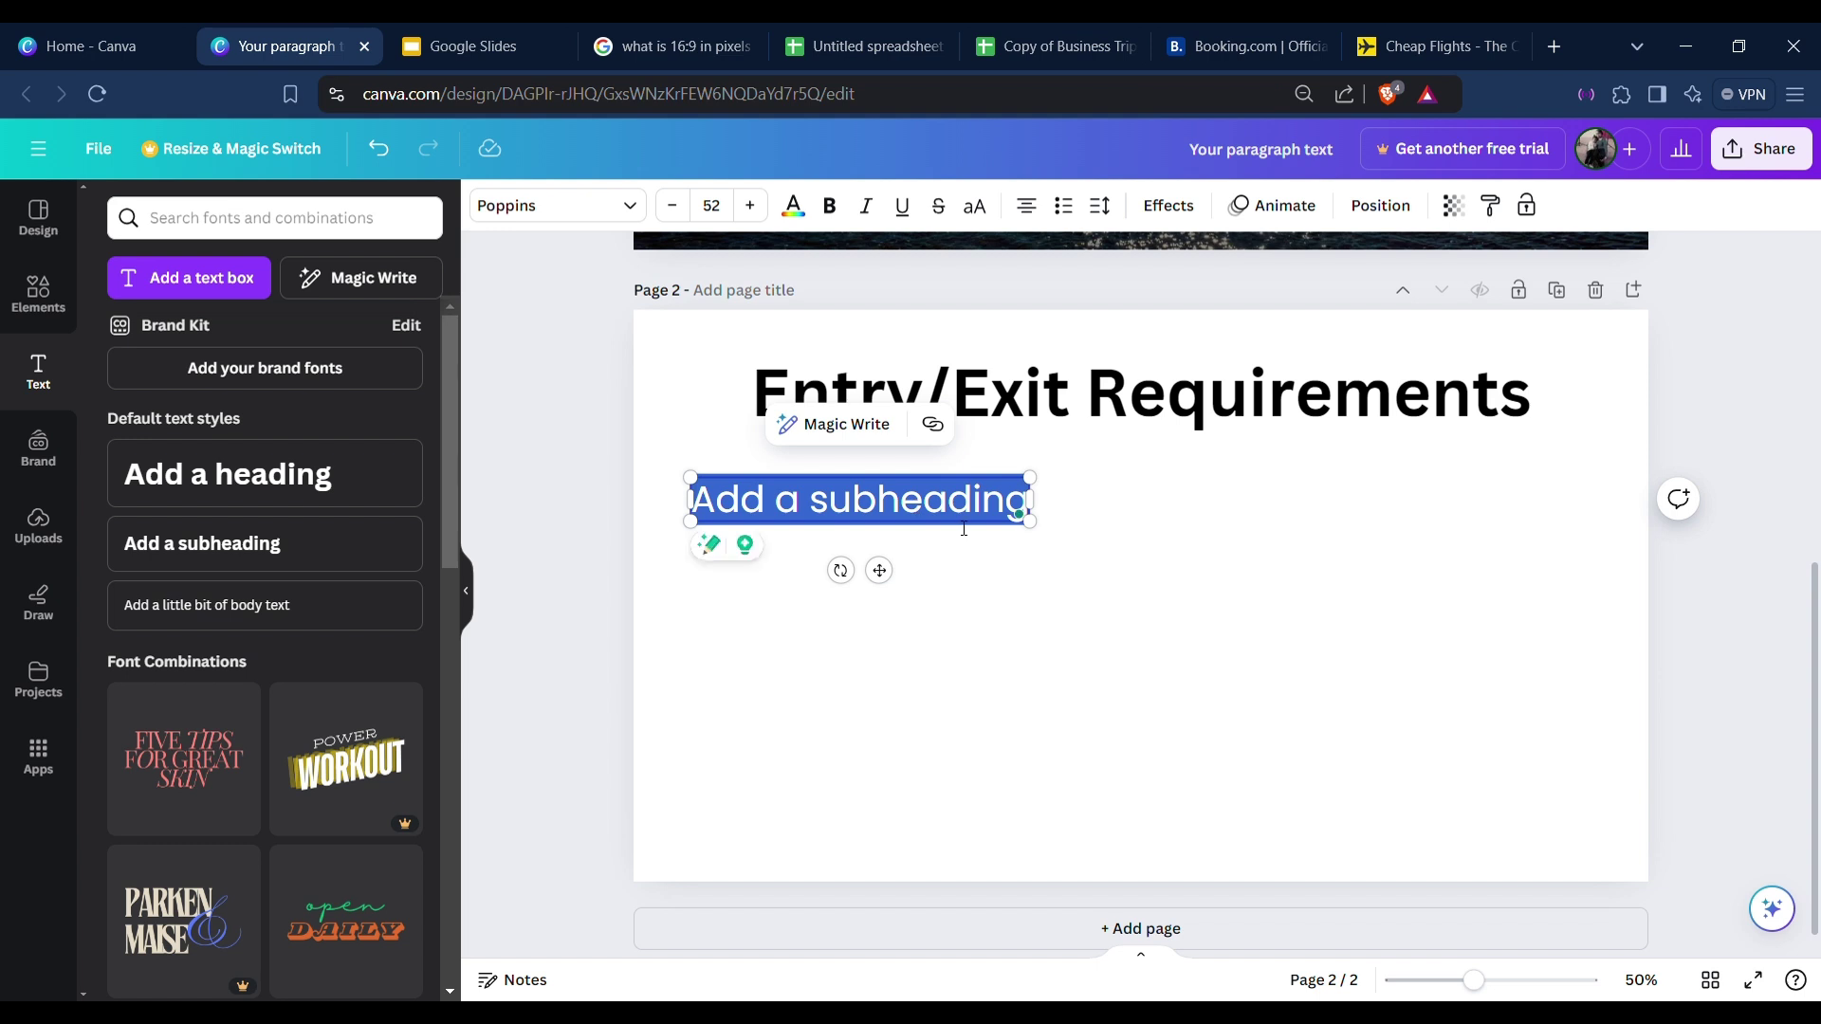
text(Valid Visa)
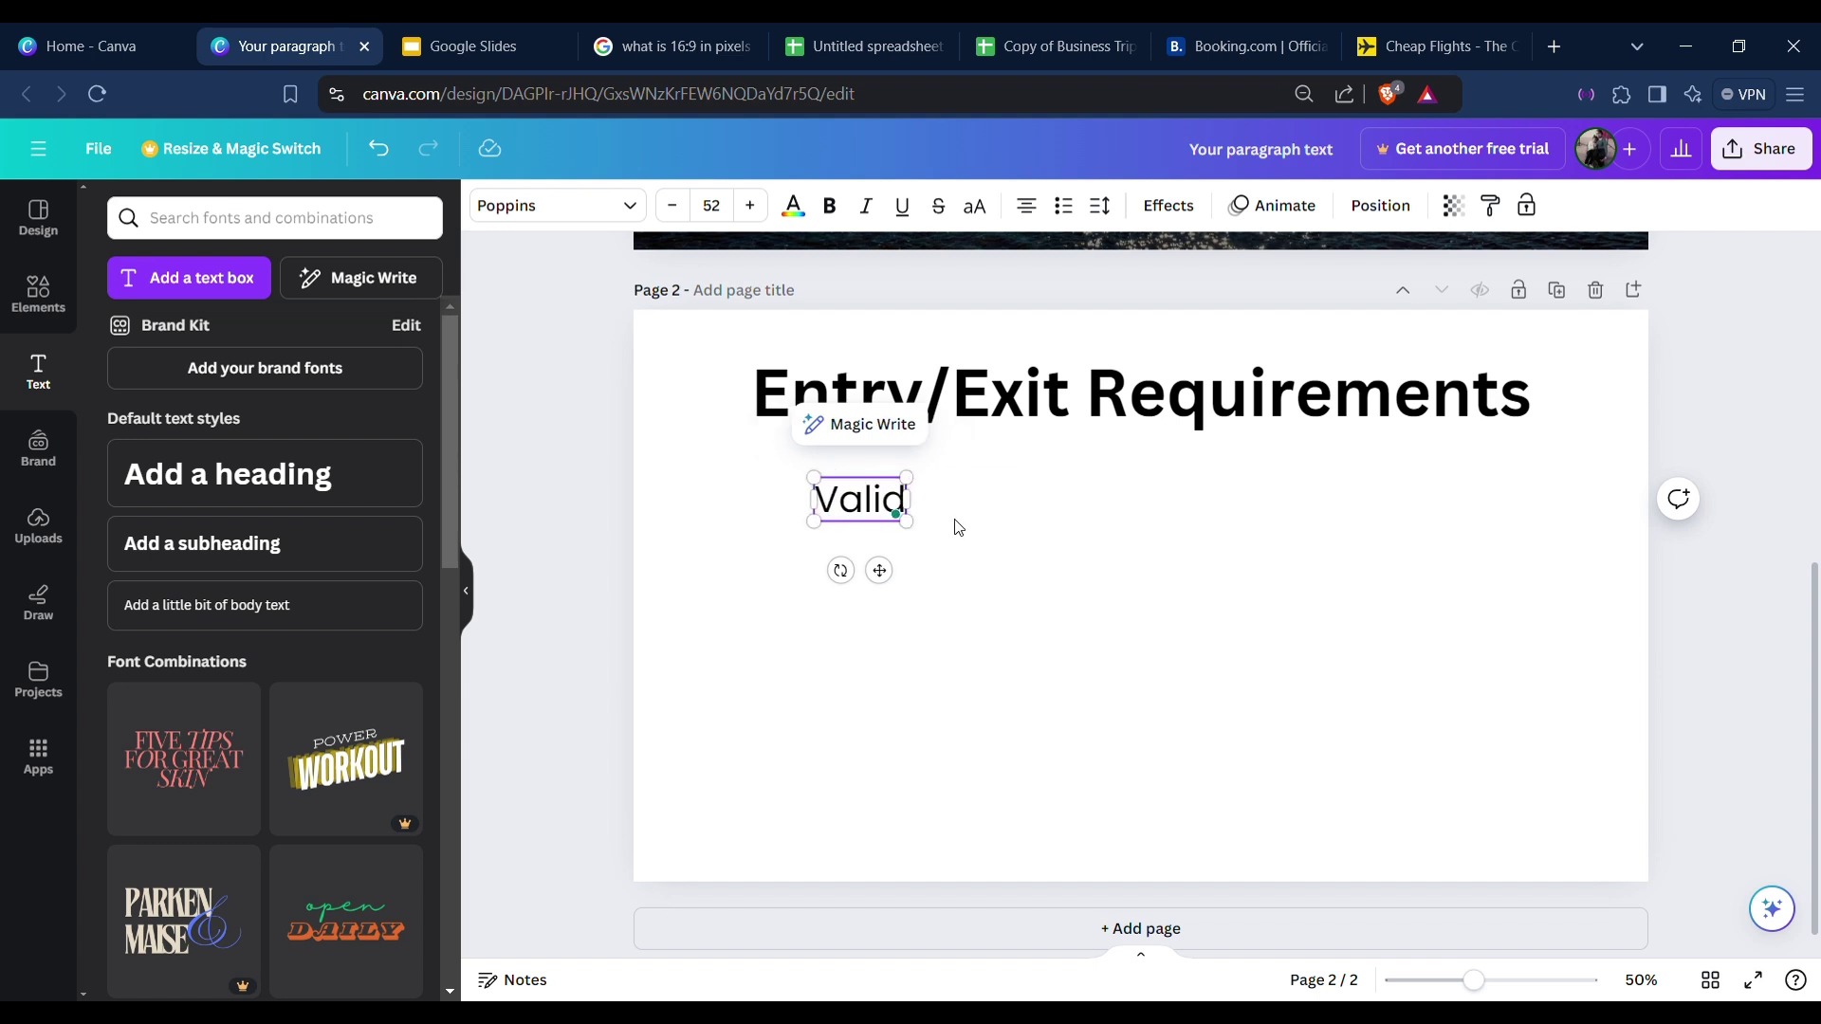
click(992, 553)
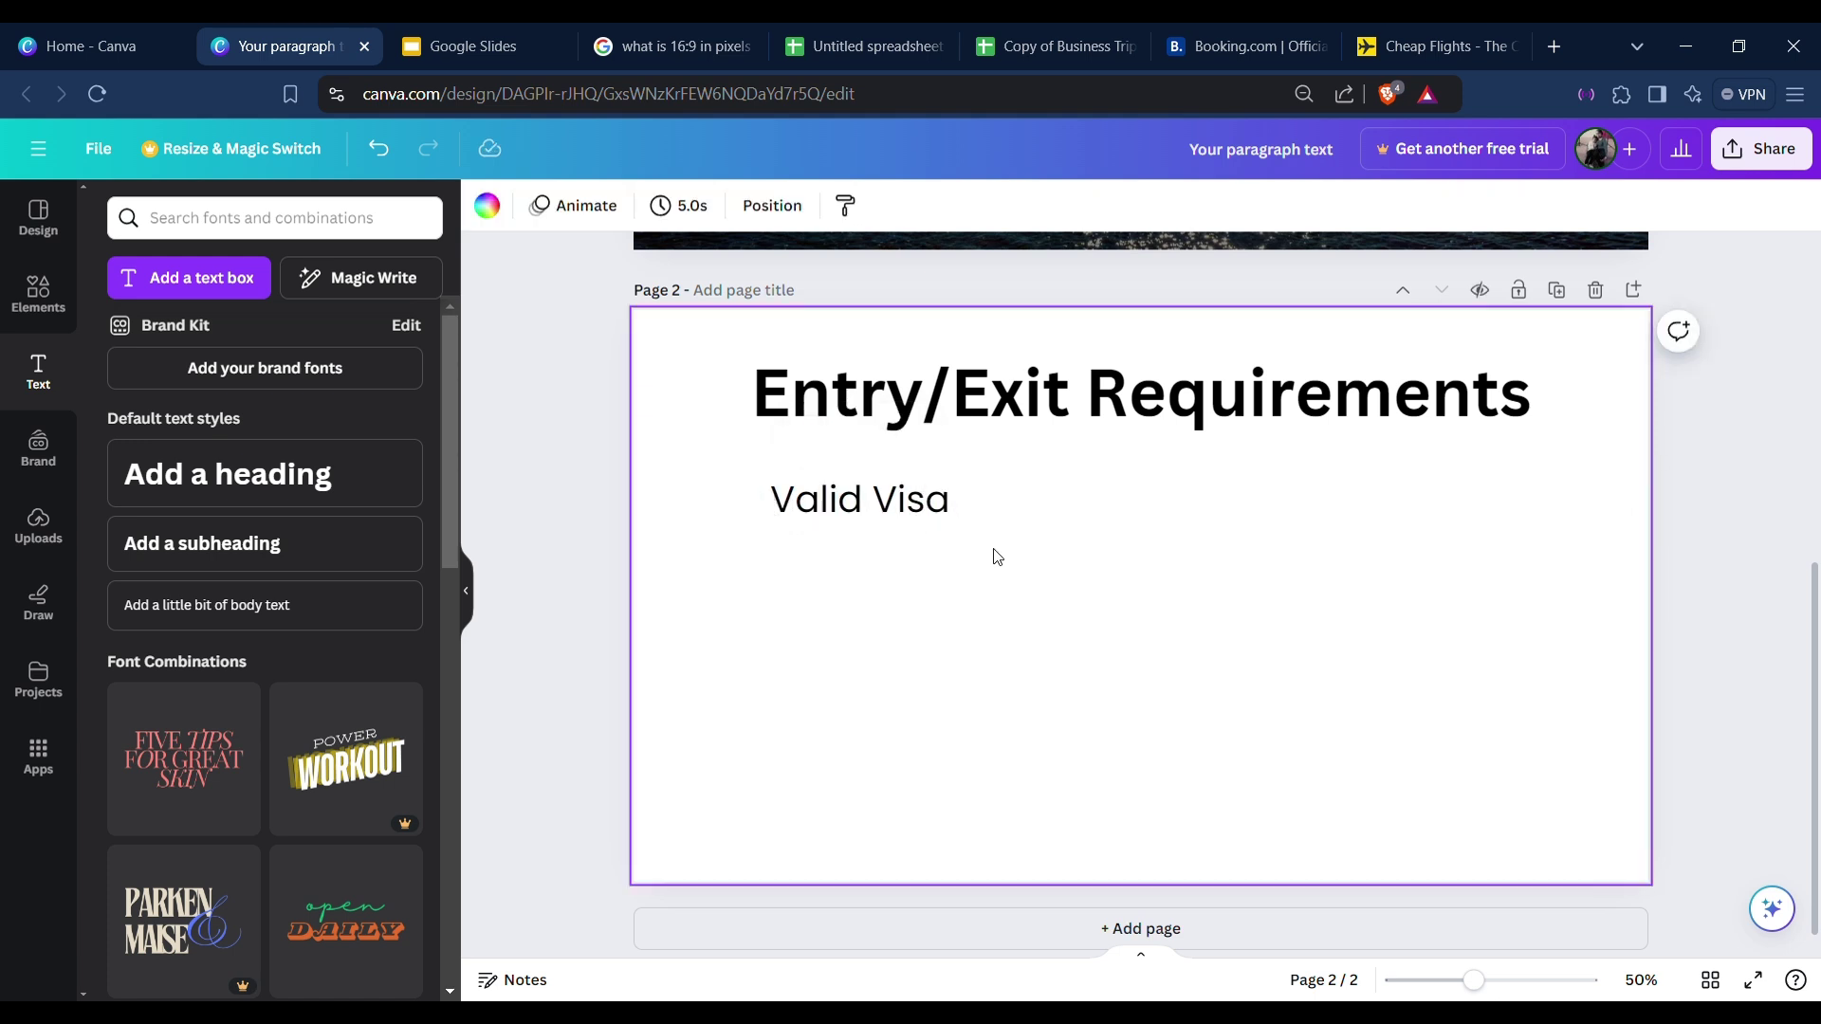
drag(844, 493, 765, 495)
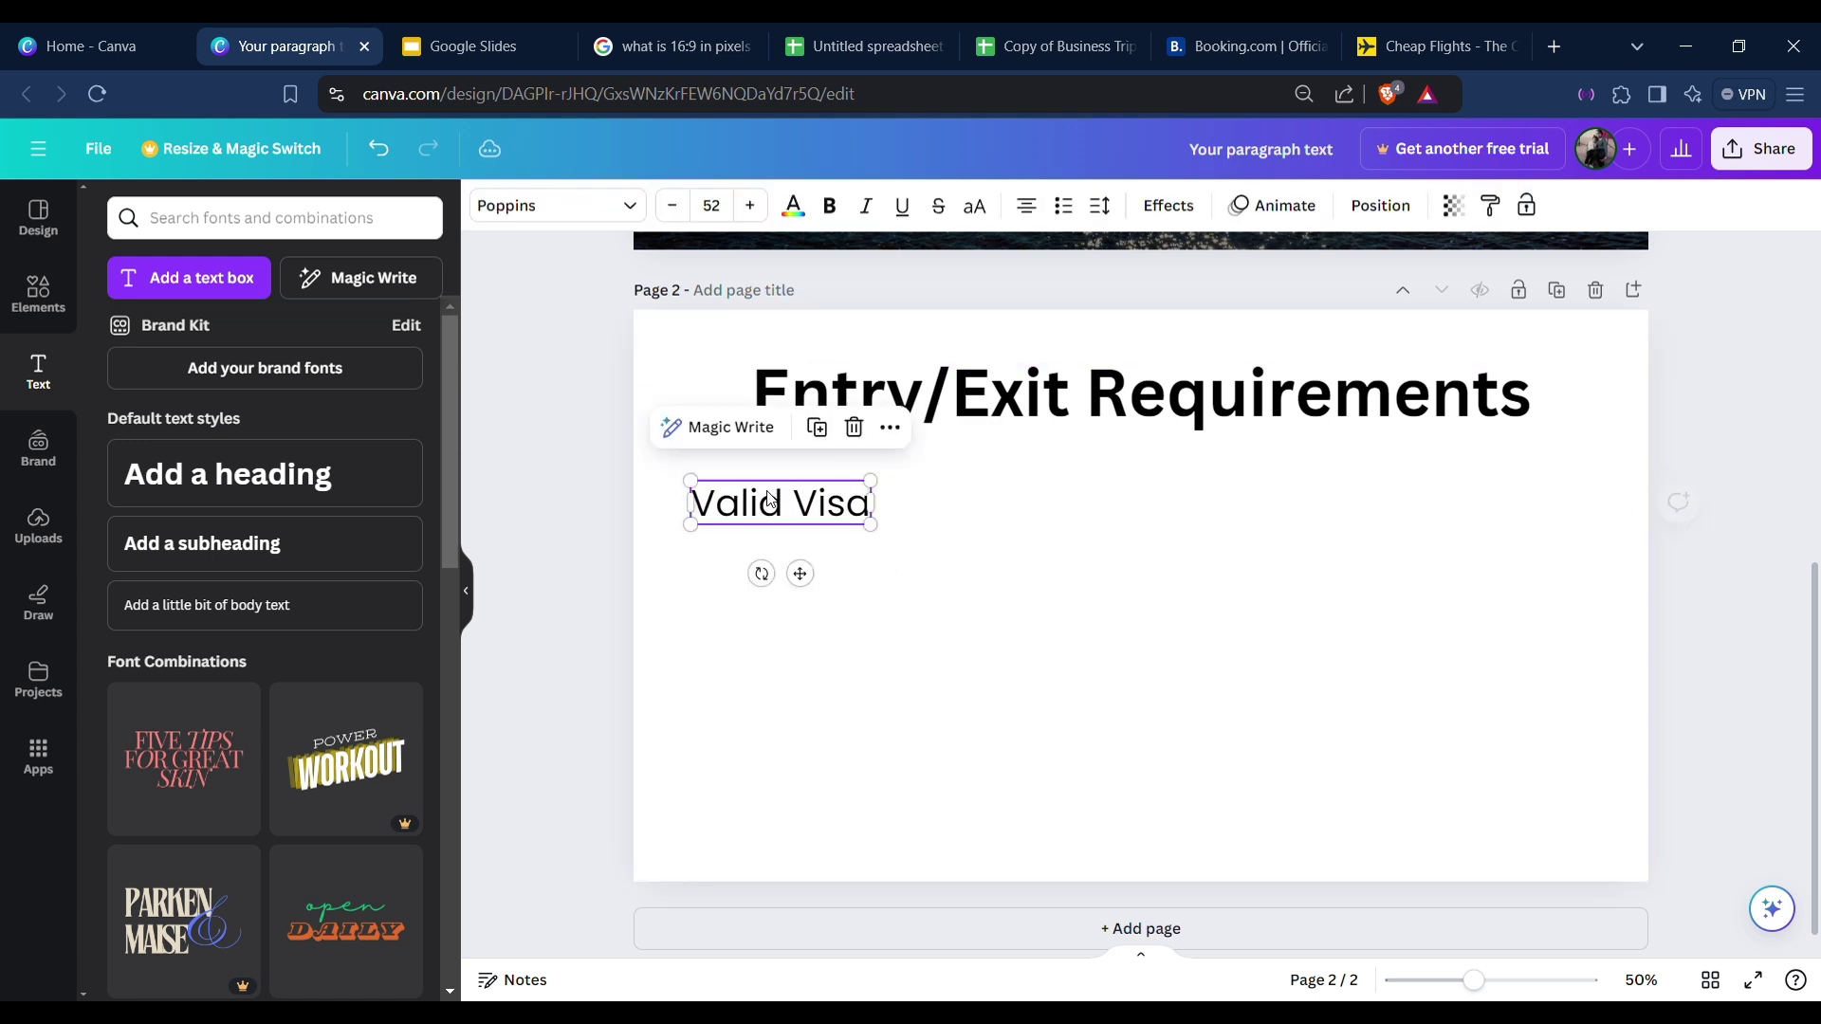
click(1050, 555)
click(841, 513)
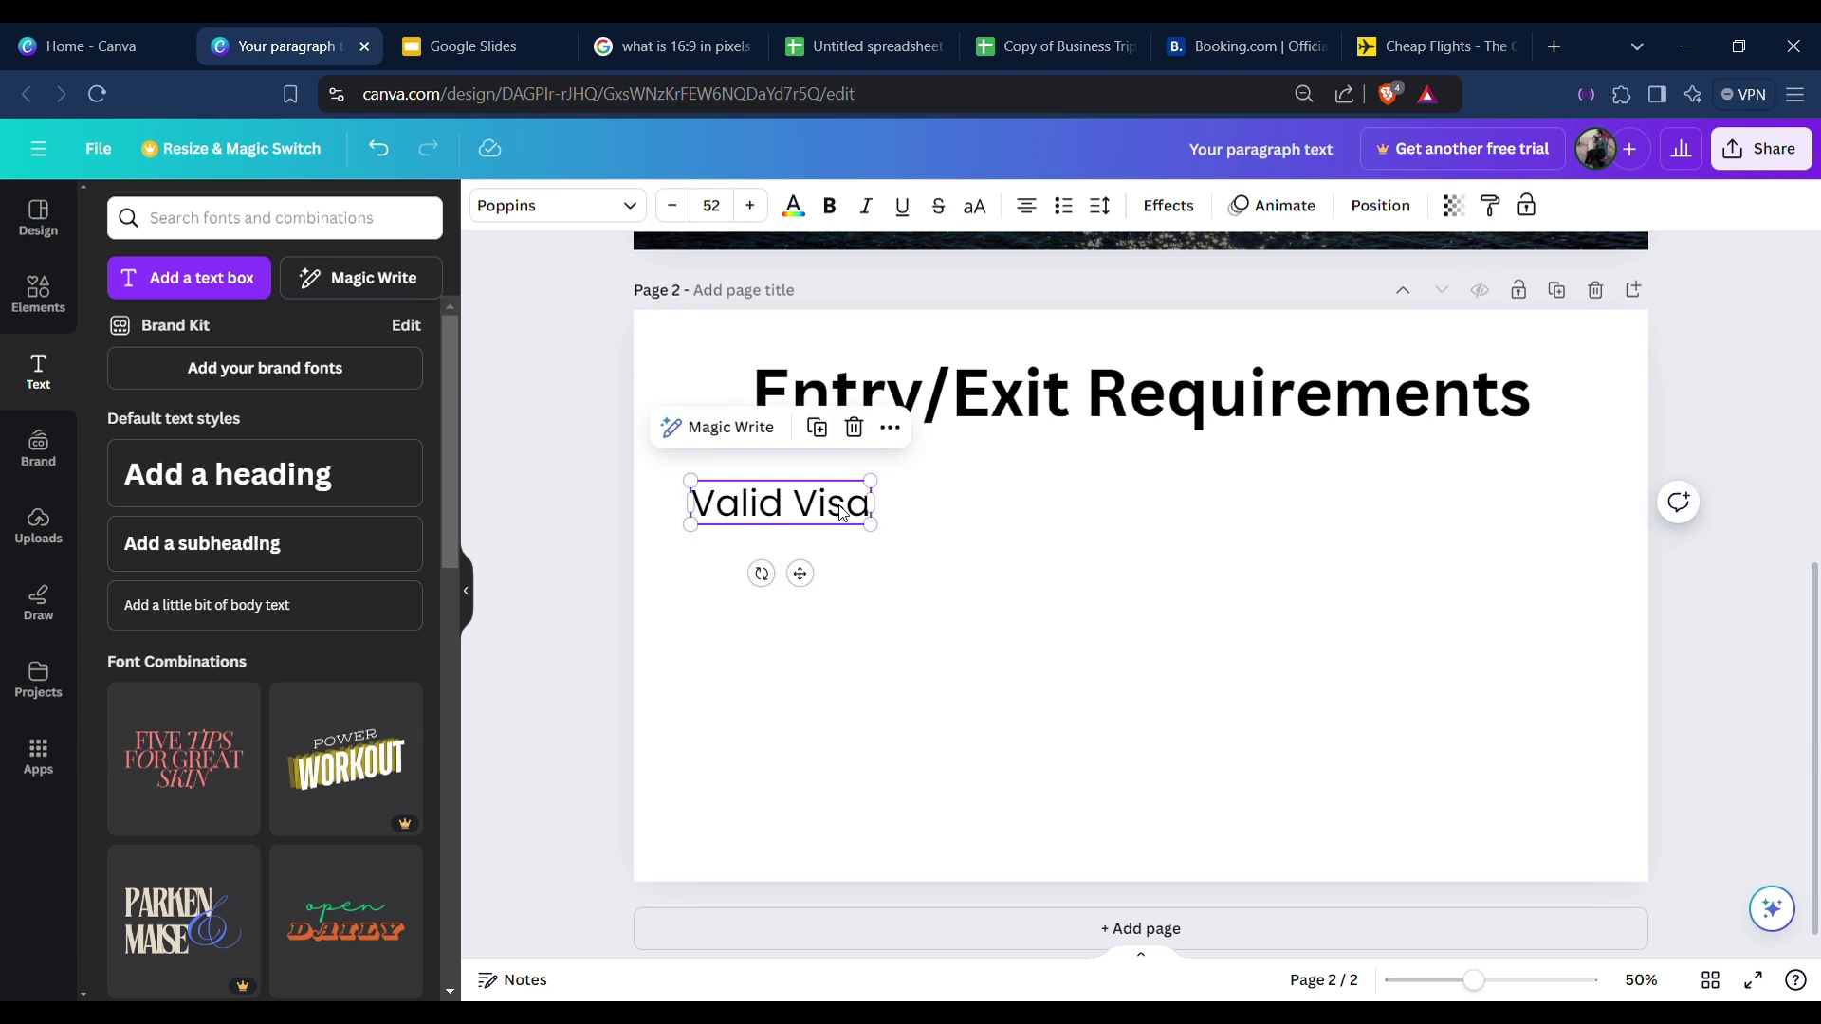
Make Valid Visa a bulleted item and nudge it slightly right.
click(1069, 215)
click(959, 492)
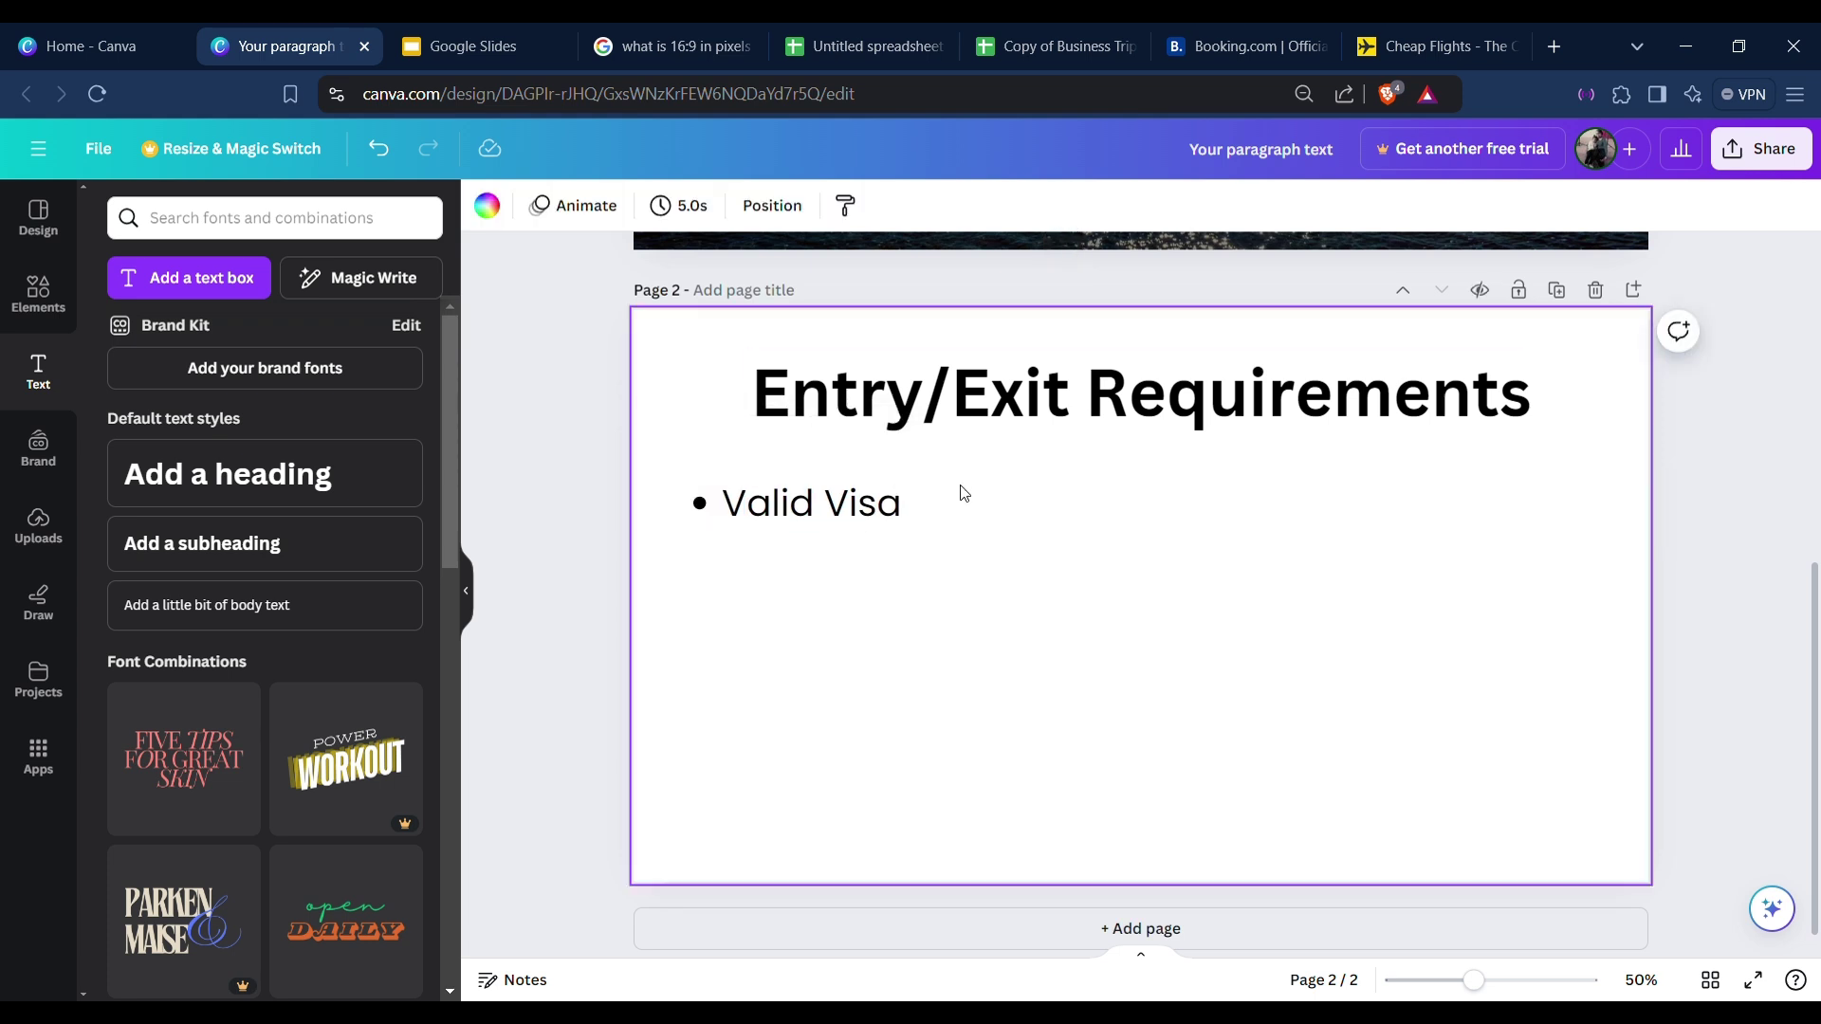
click(847, 490)
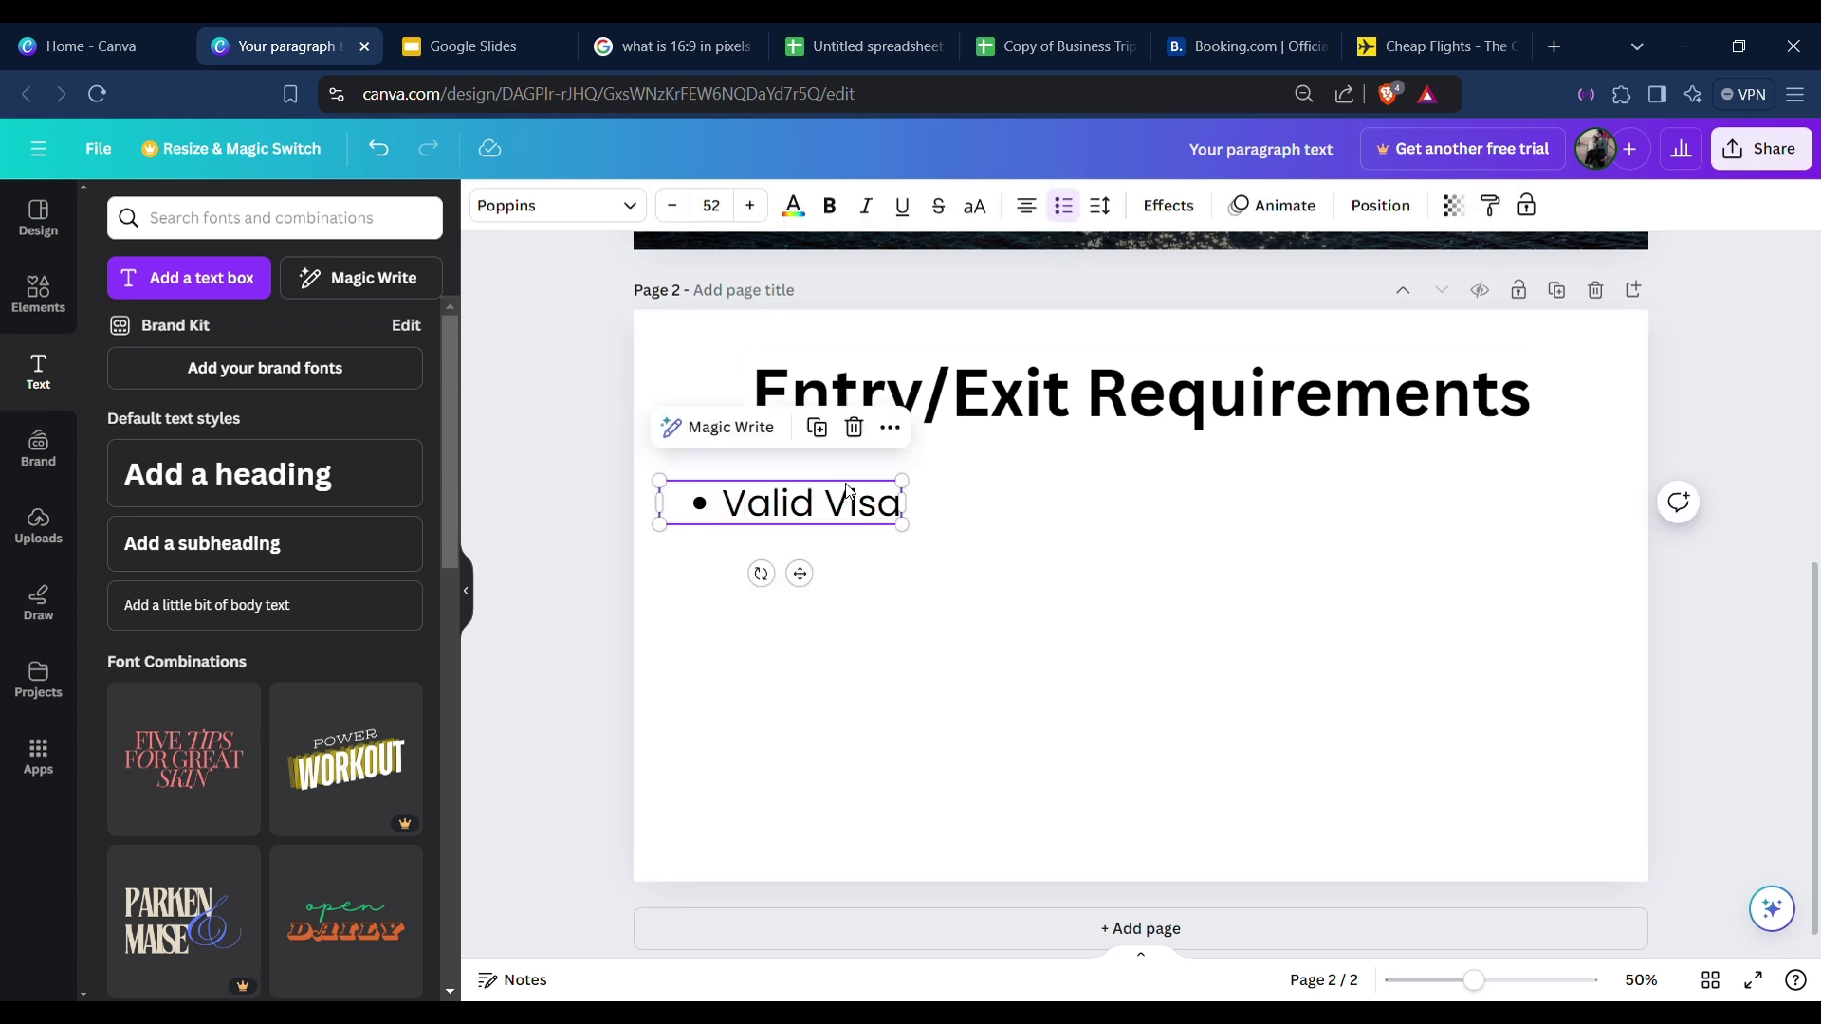
double_click(665, 509)
click(1045, 630)
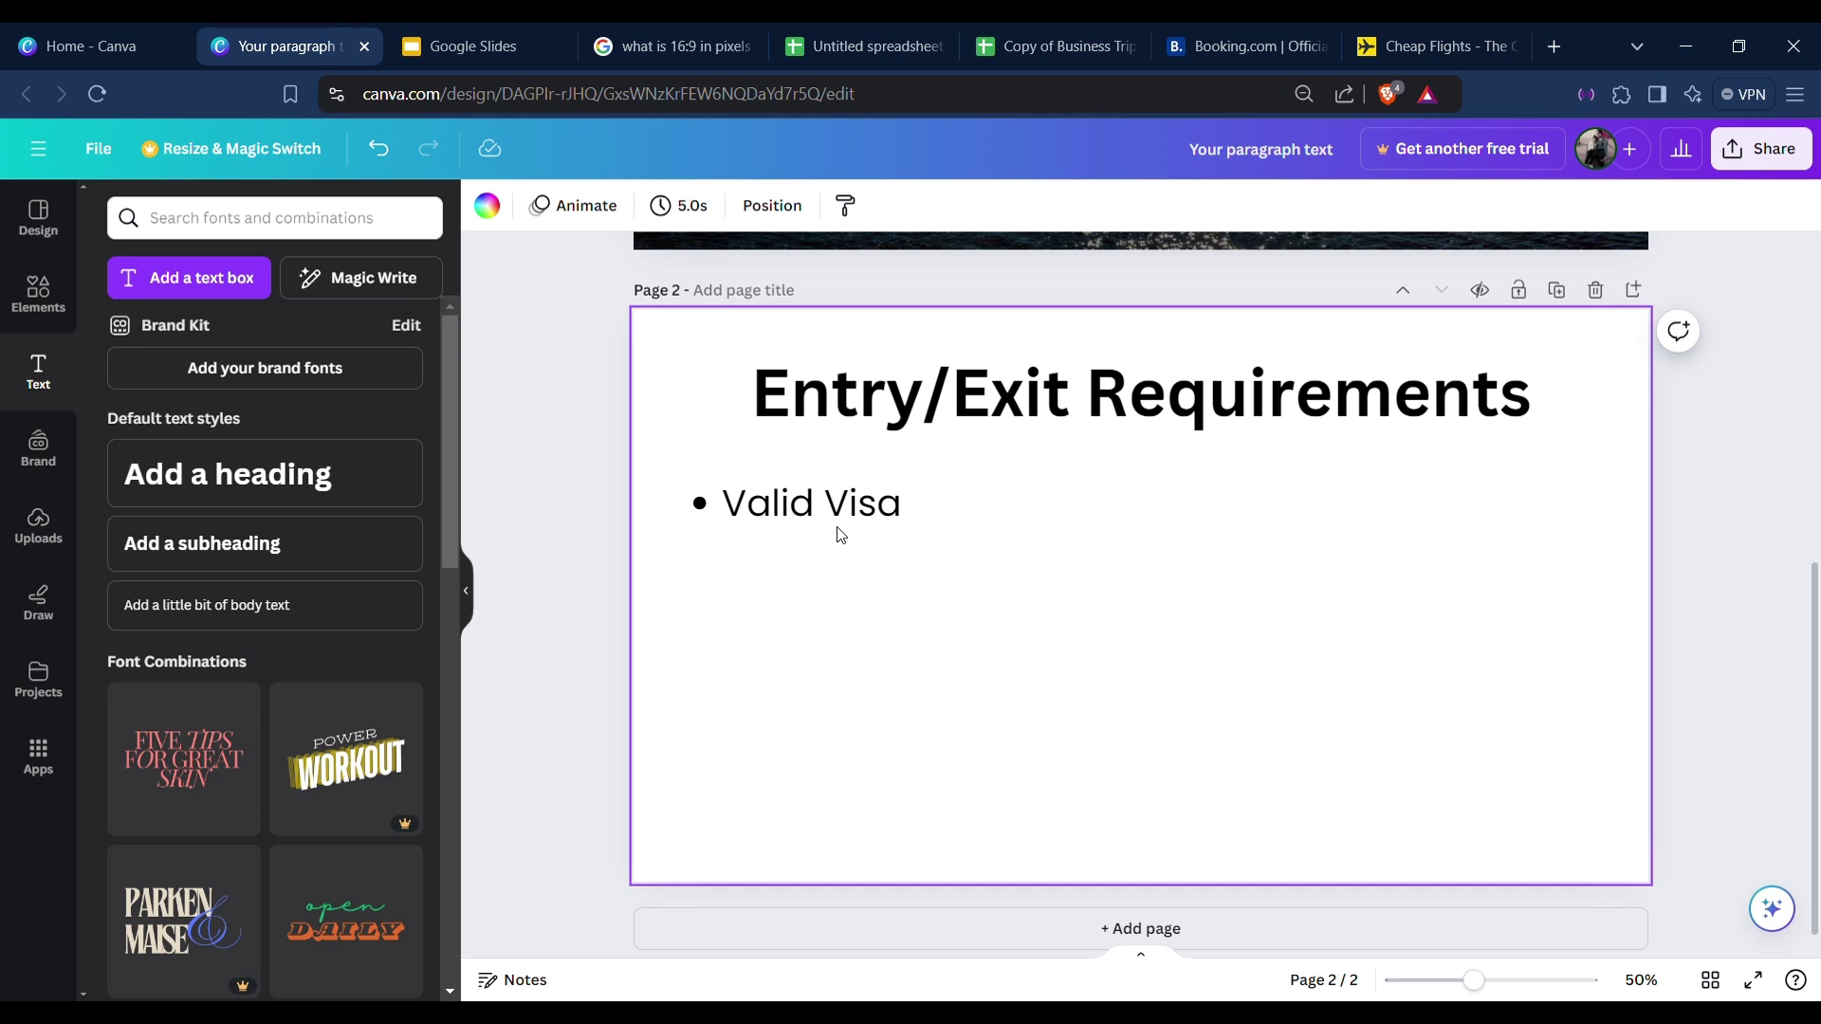
drag(840, 535, 892, 531)
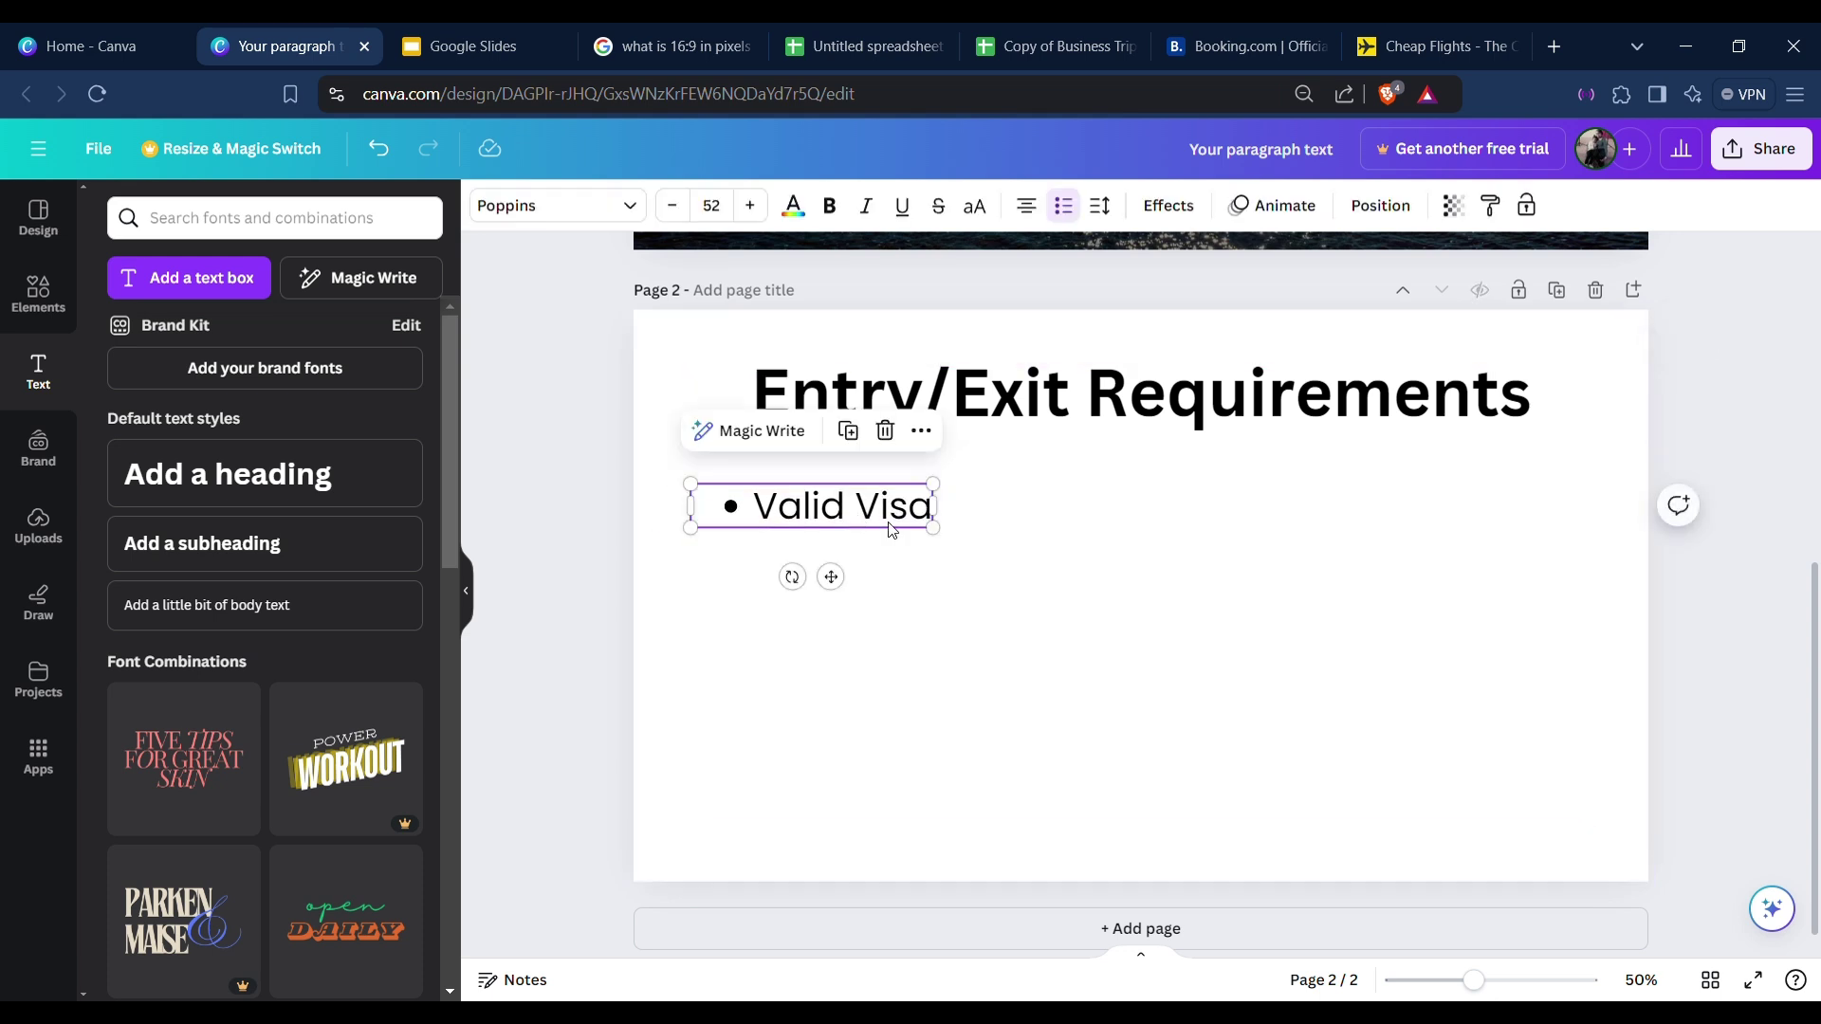
double_click(891, 525)
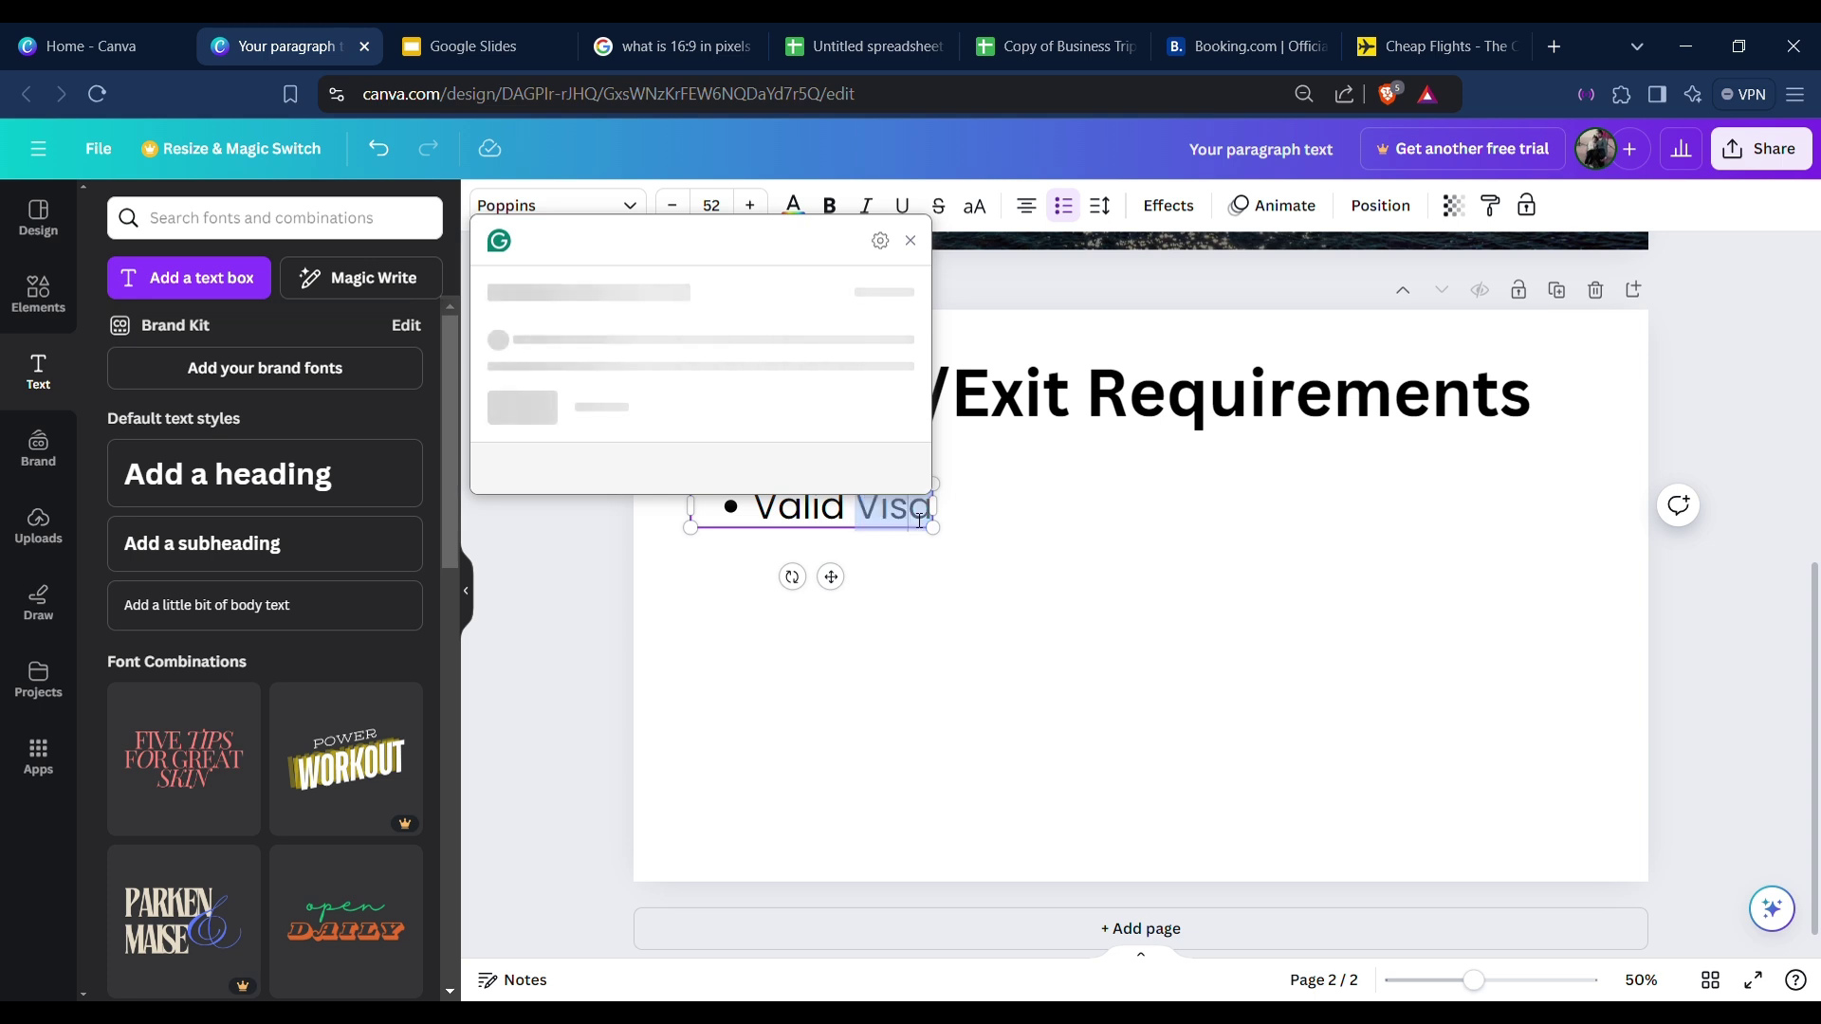
Start a second bullet line and left-align the whole bullet list.
click(910, 241)
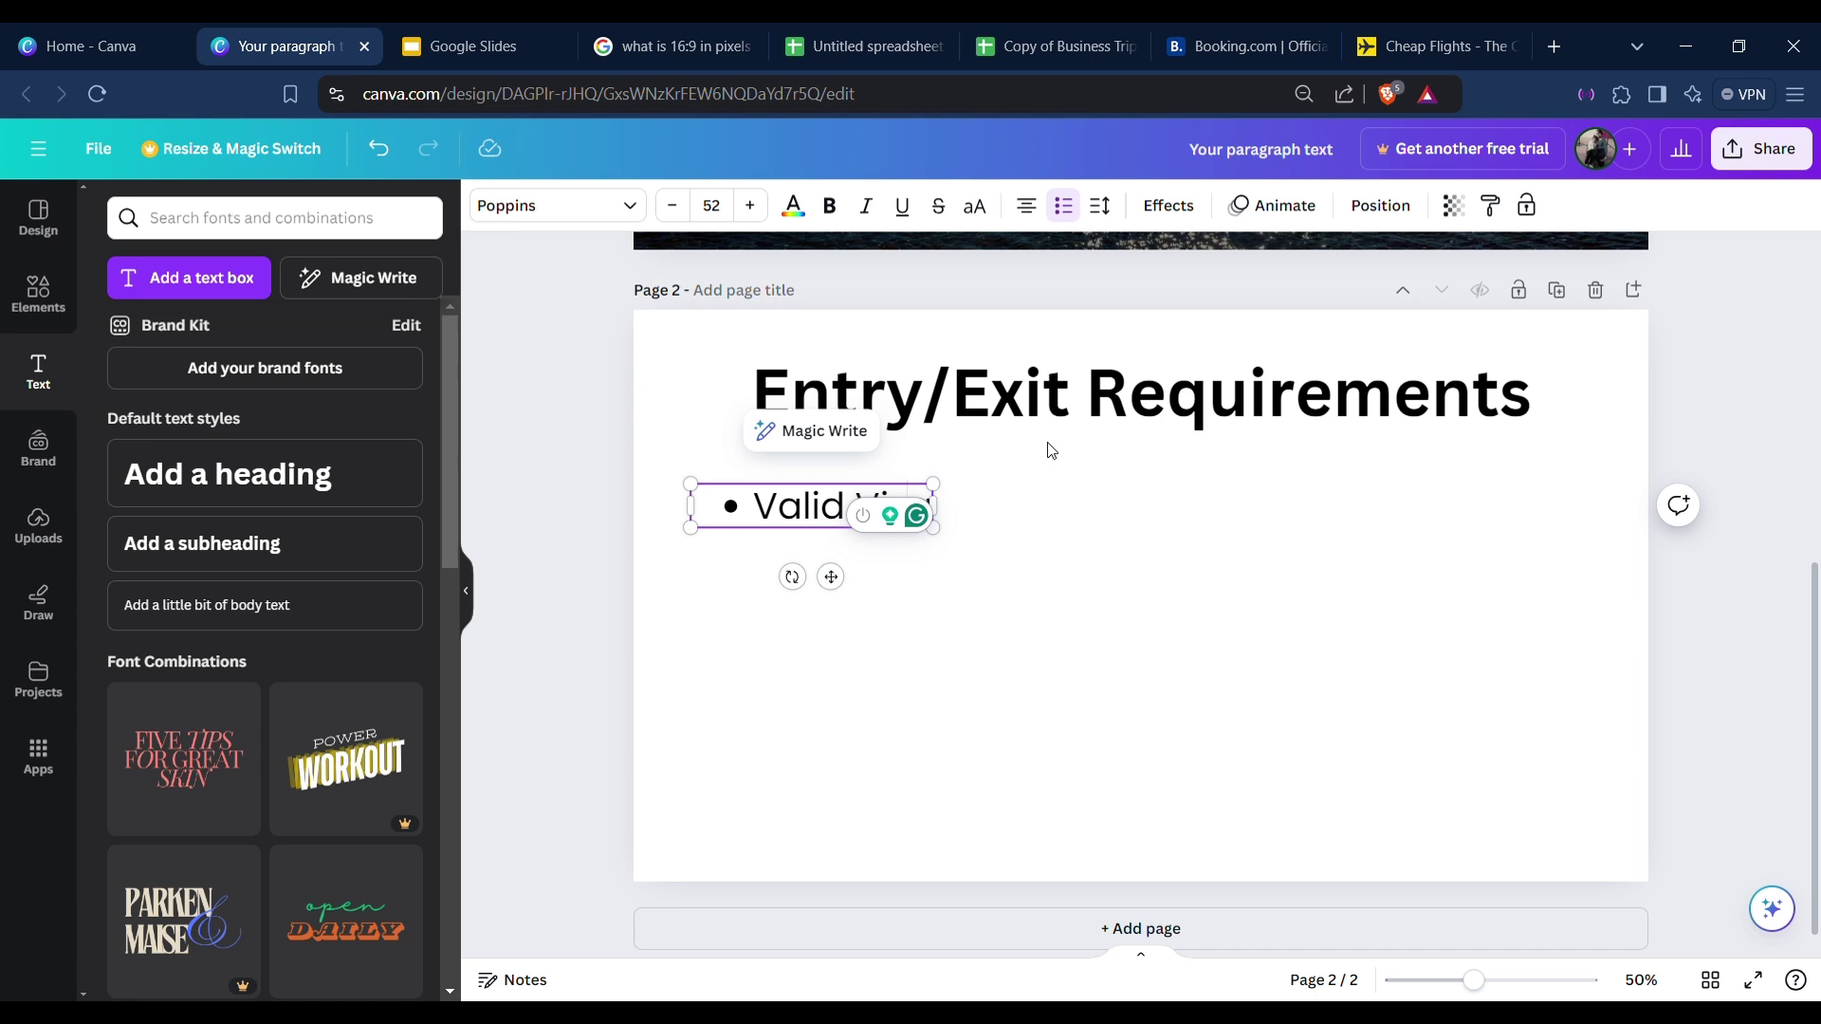
key(Return)
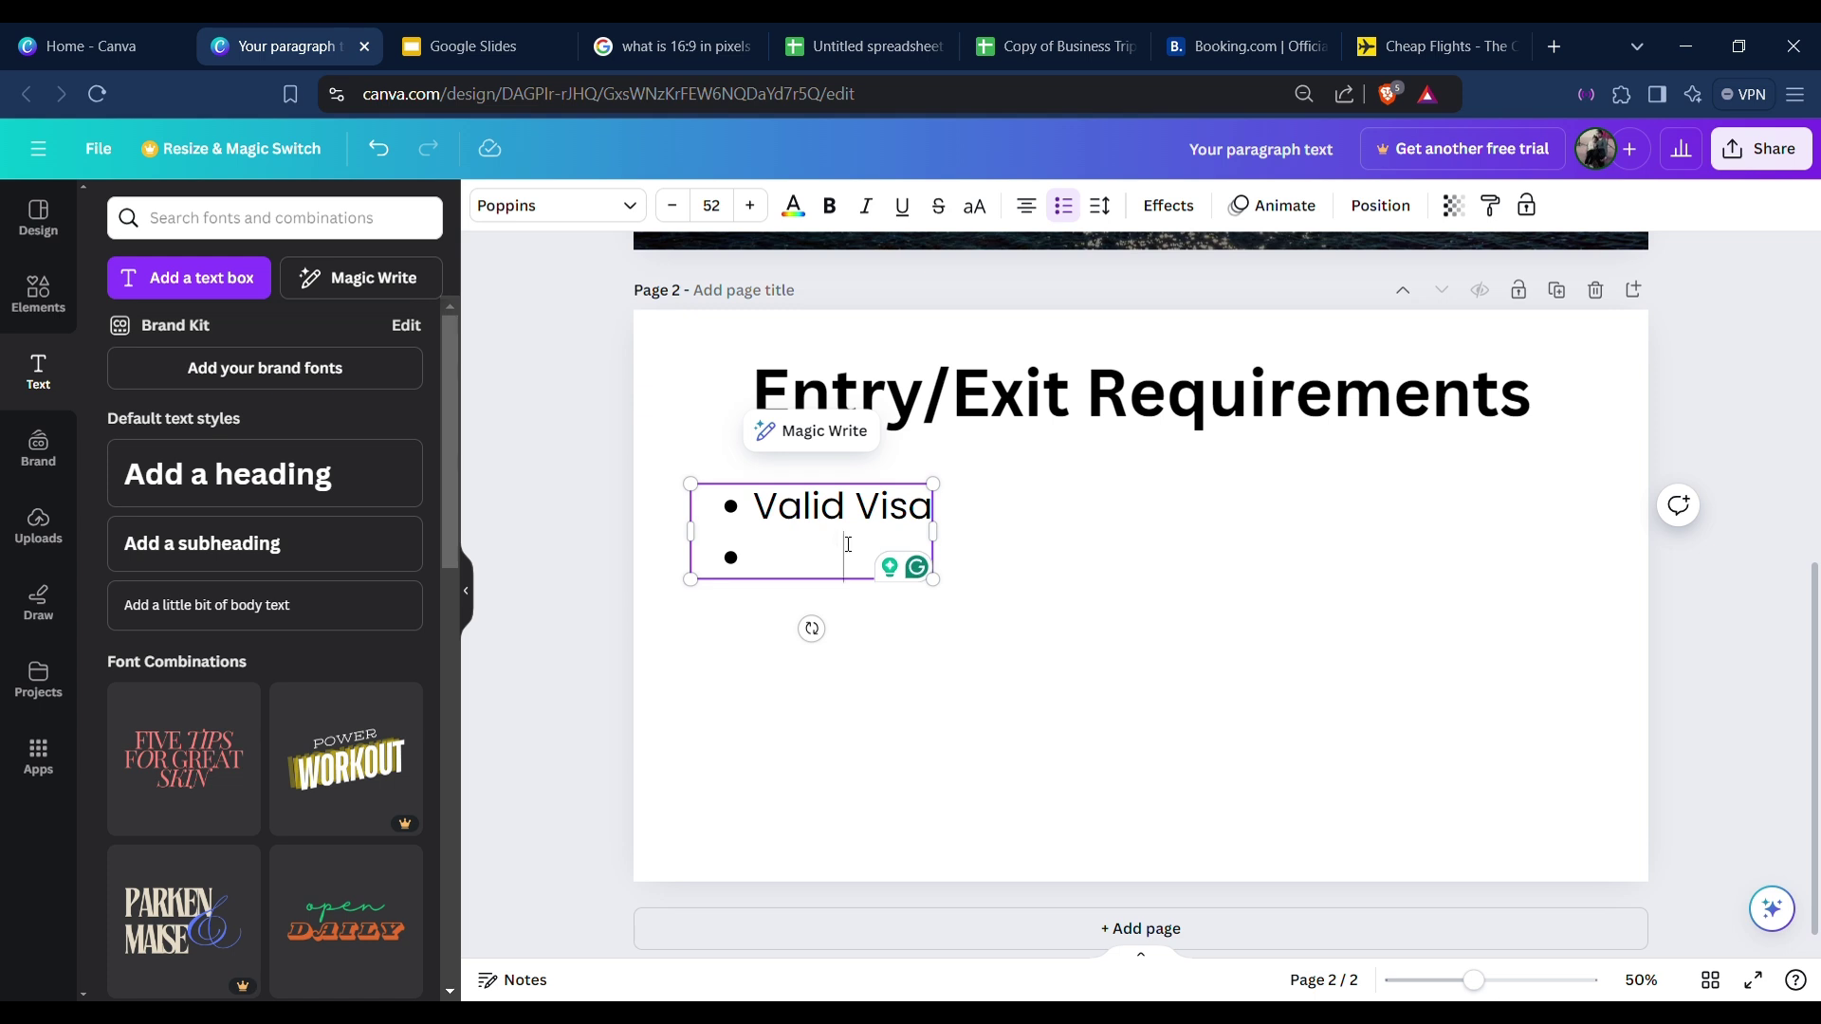
key(ctrl+a)
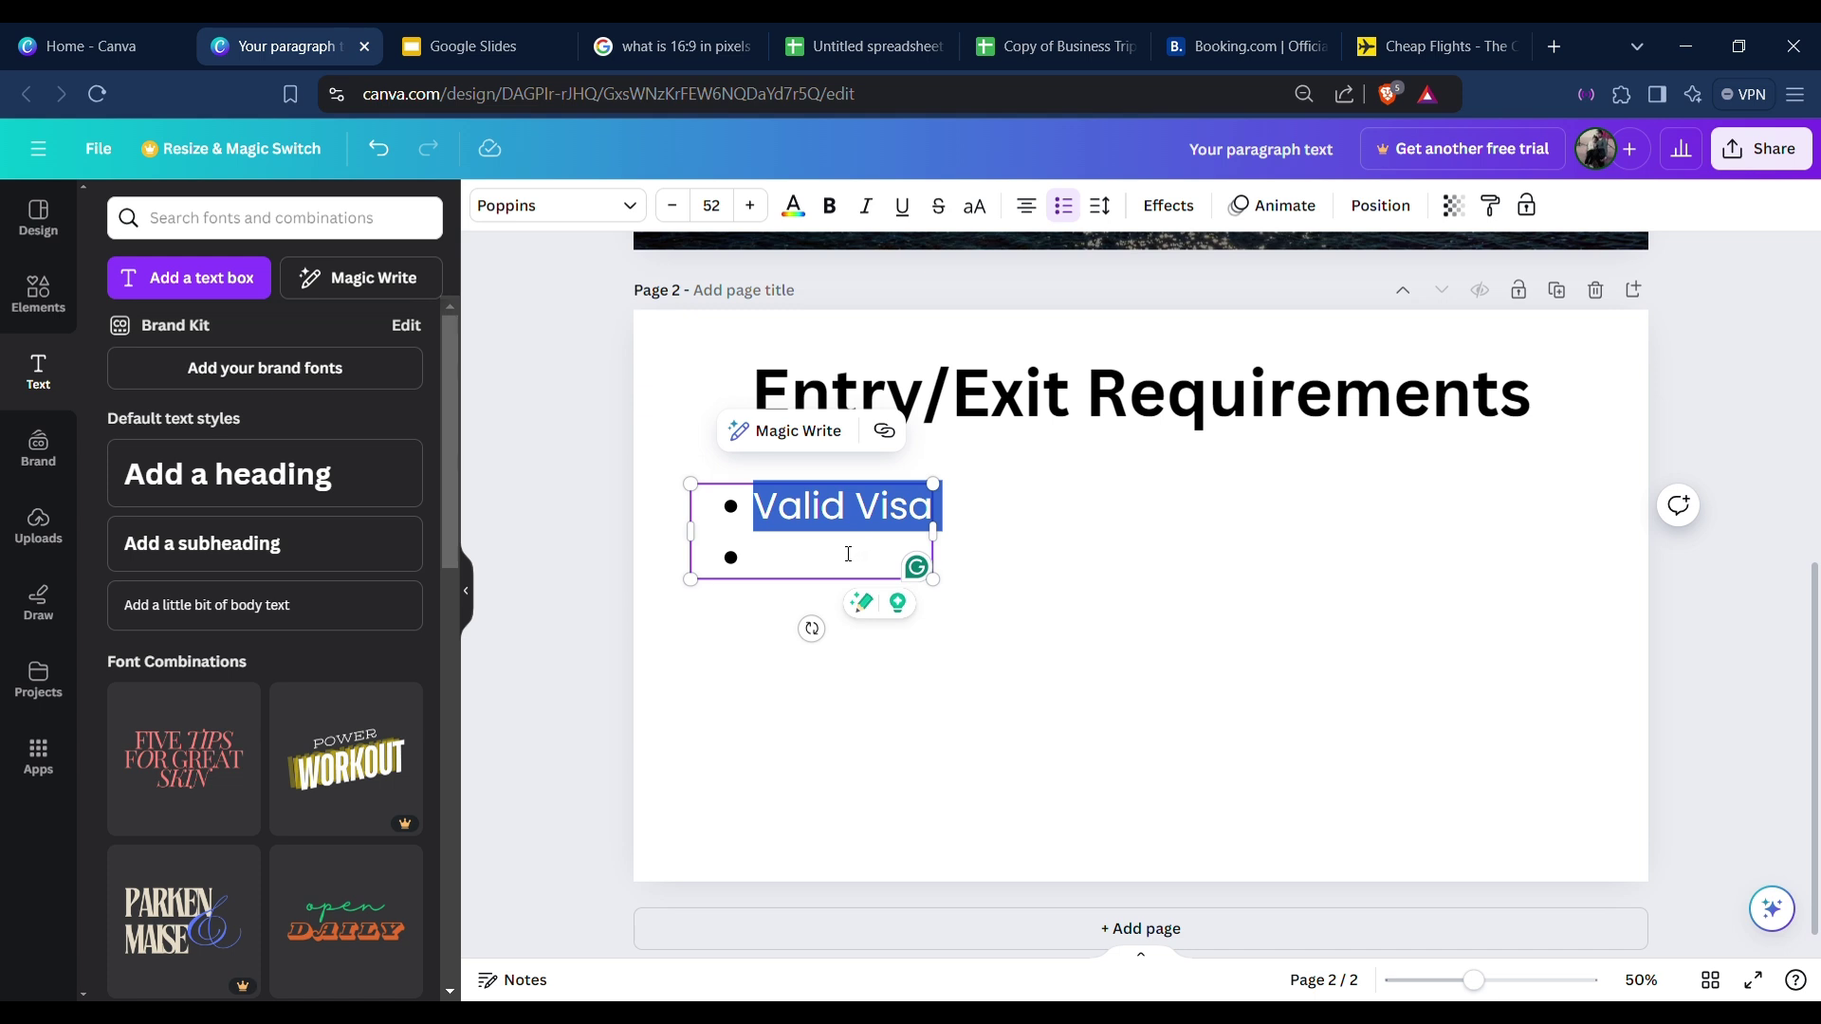
click(955, 578)
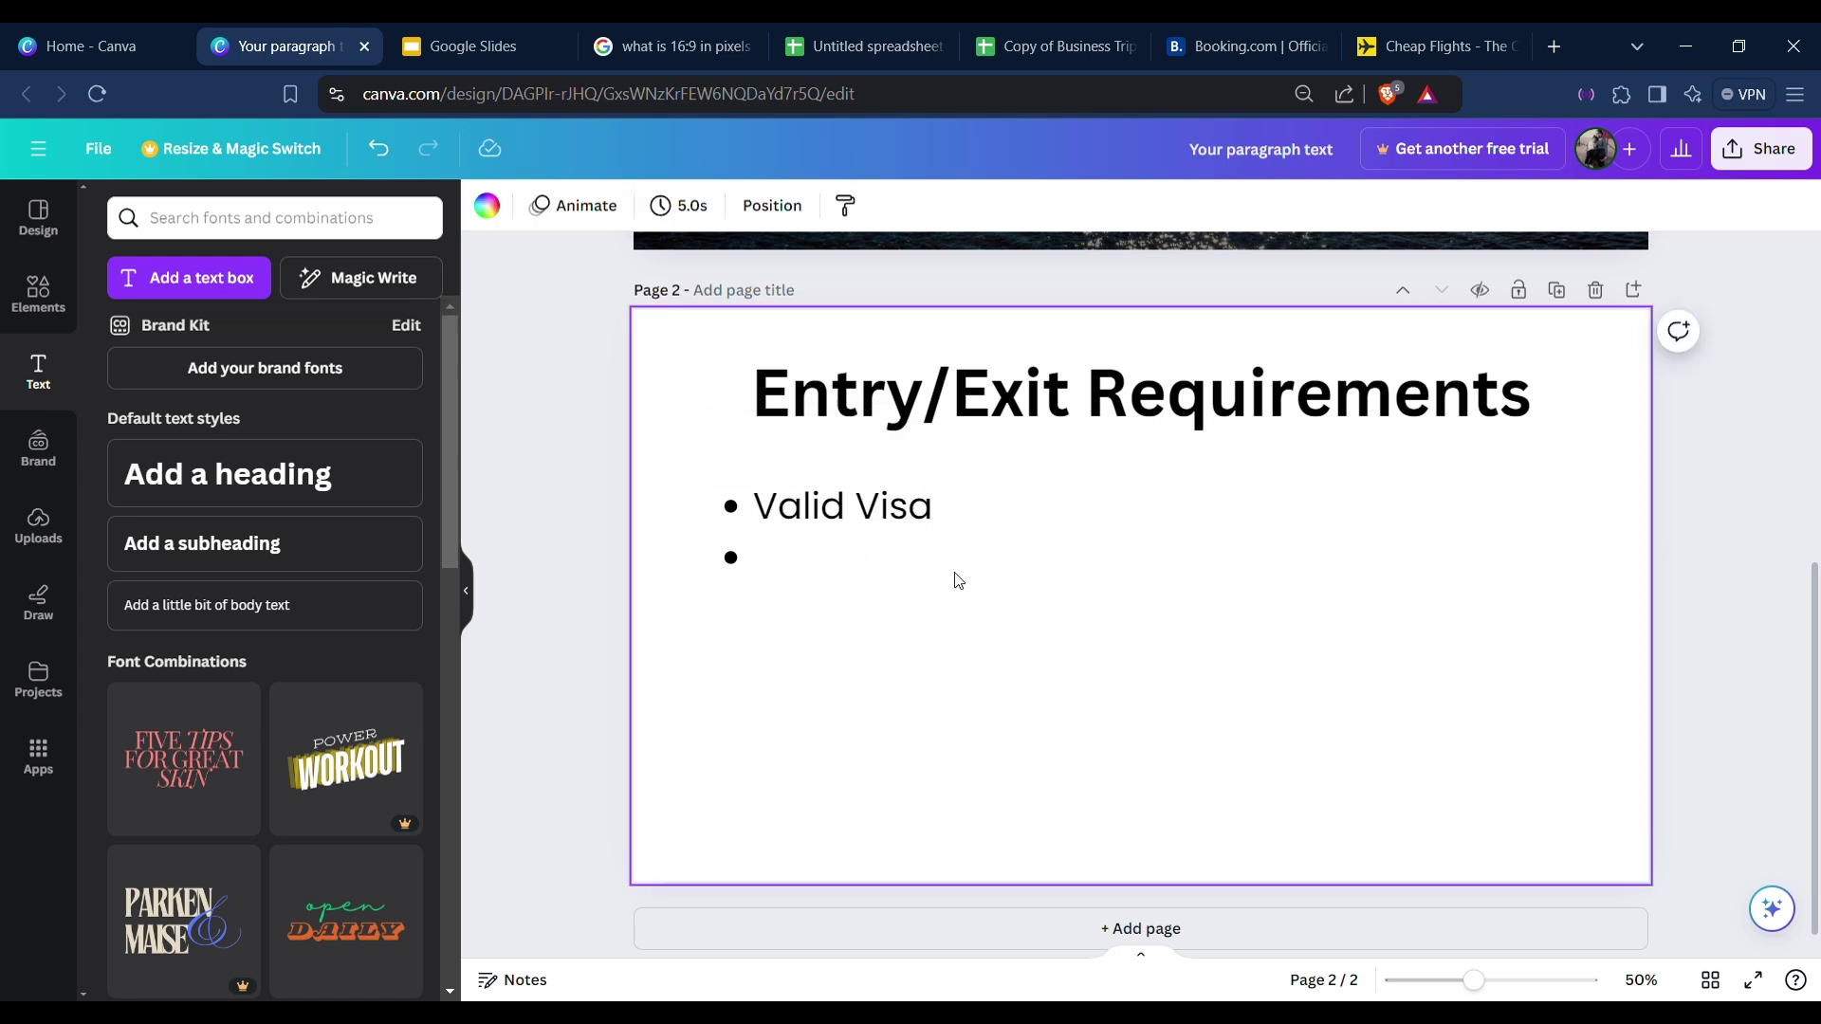
click(812, 543)
click(831, 555)
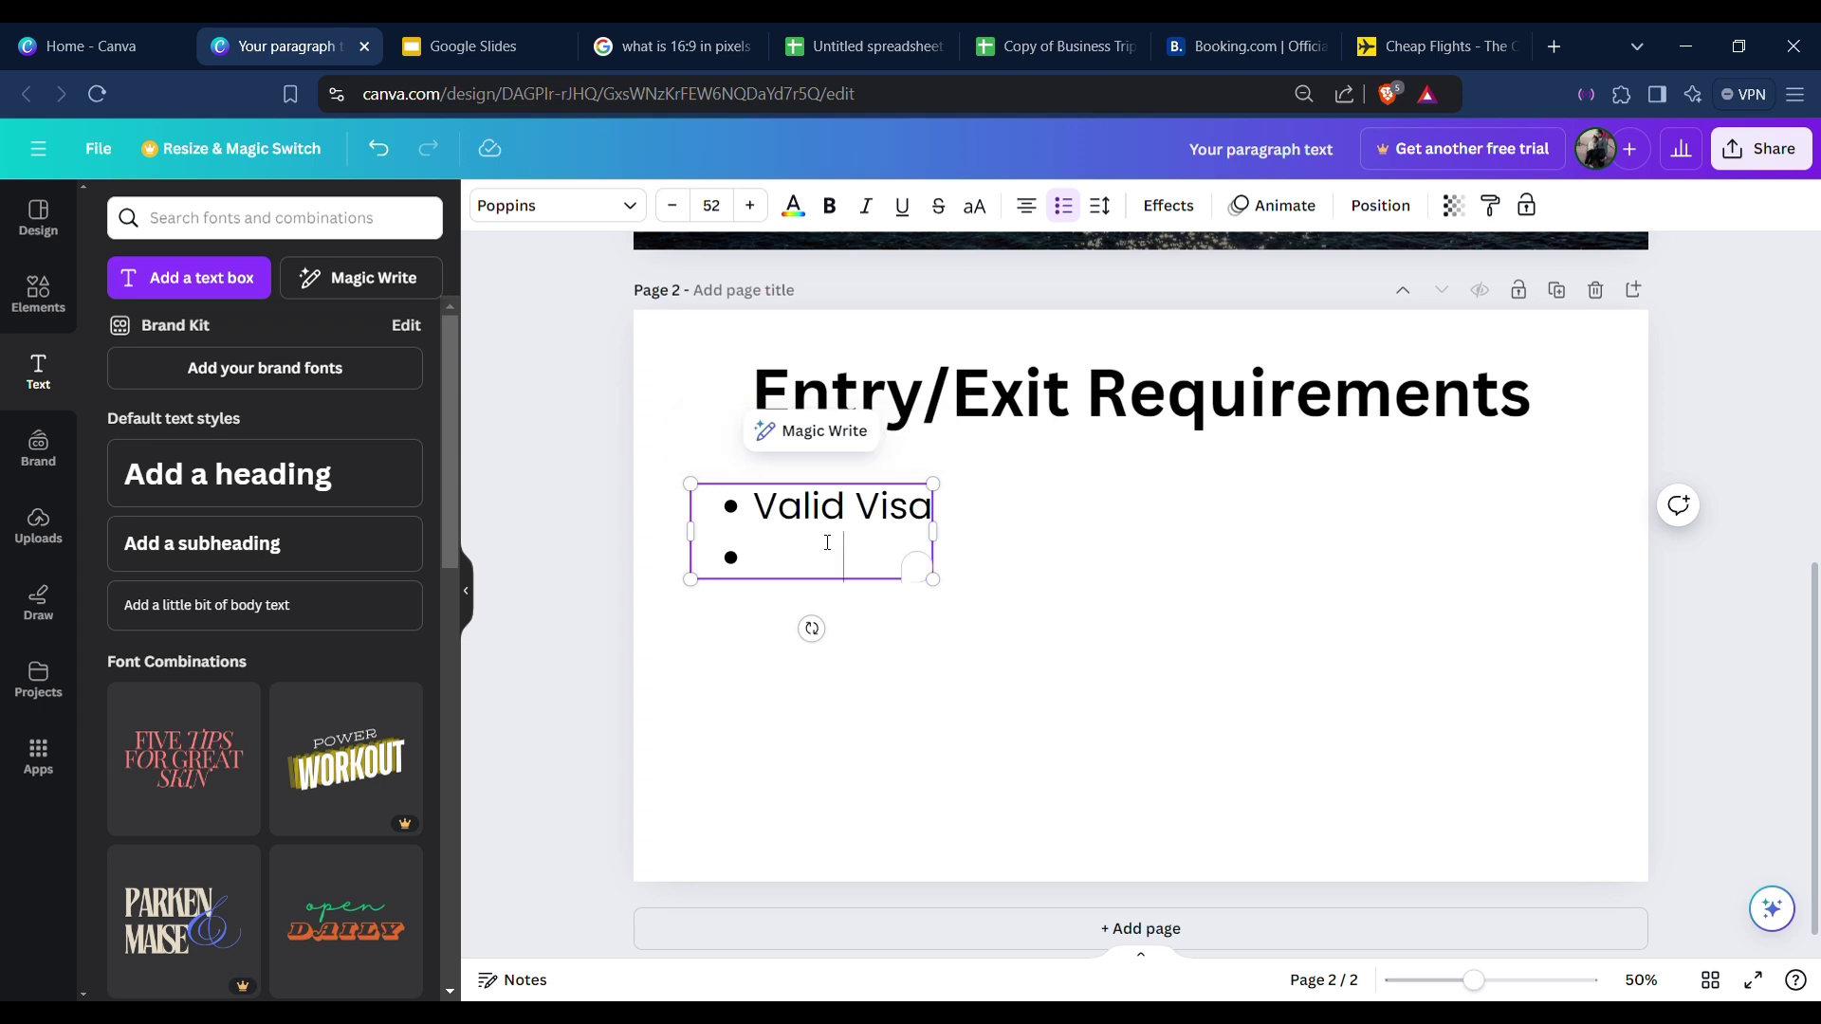
key(ctrl+a)
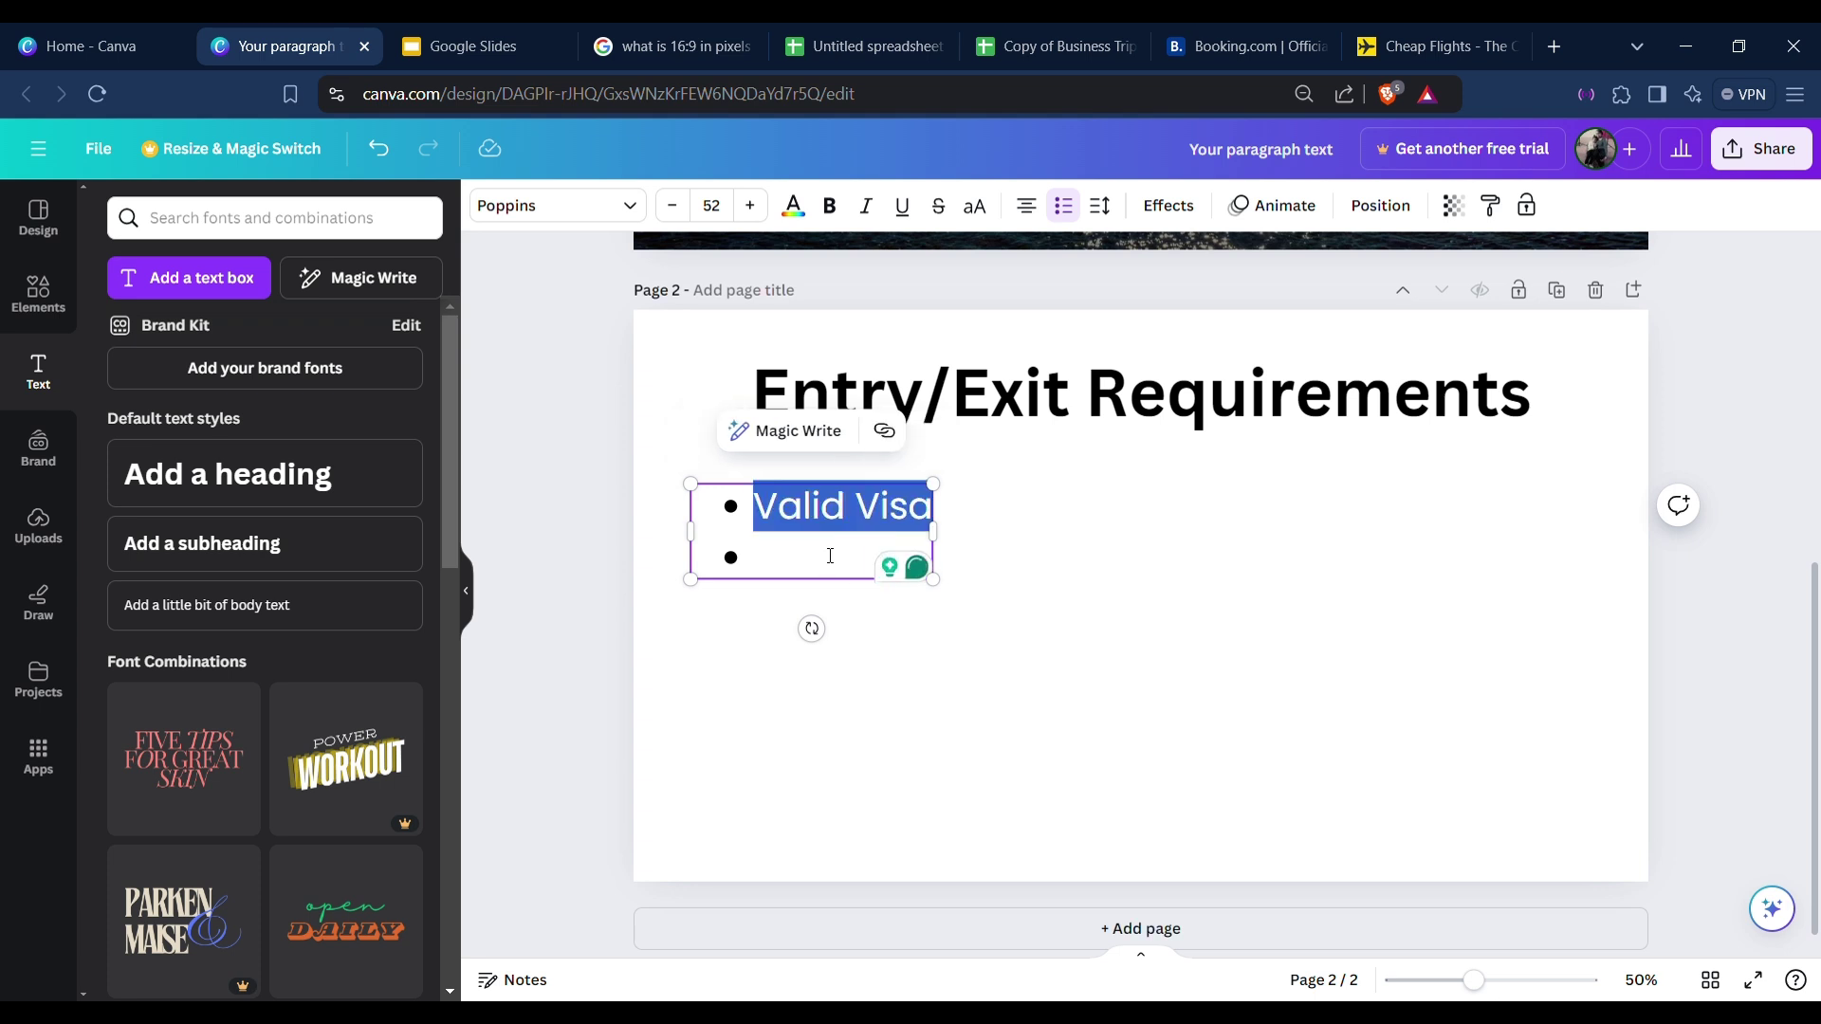
click(1039, 214)
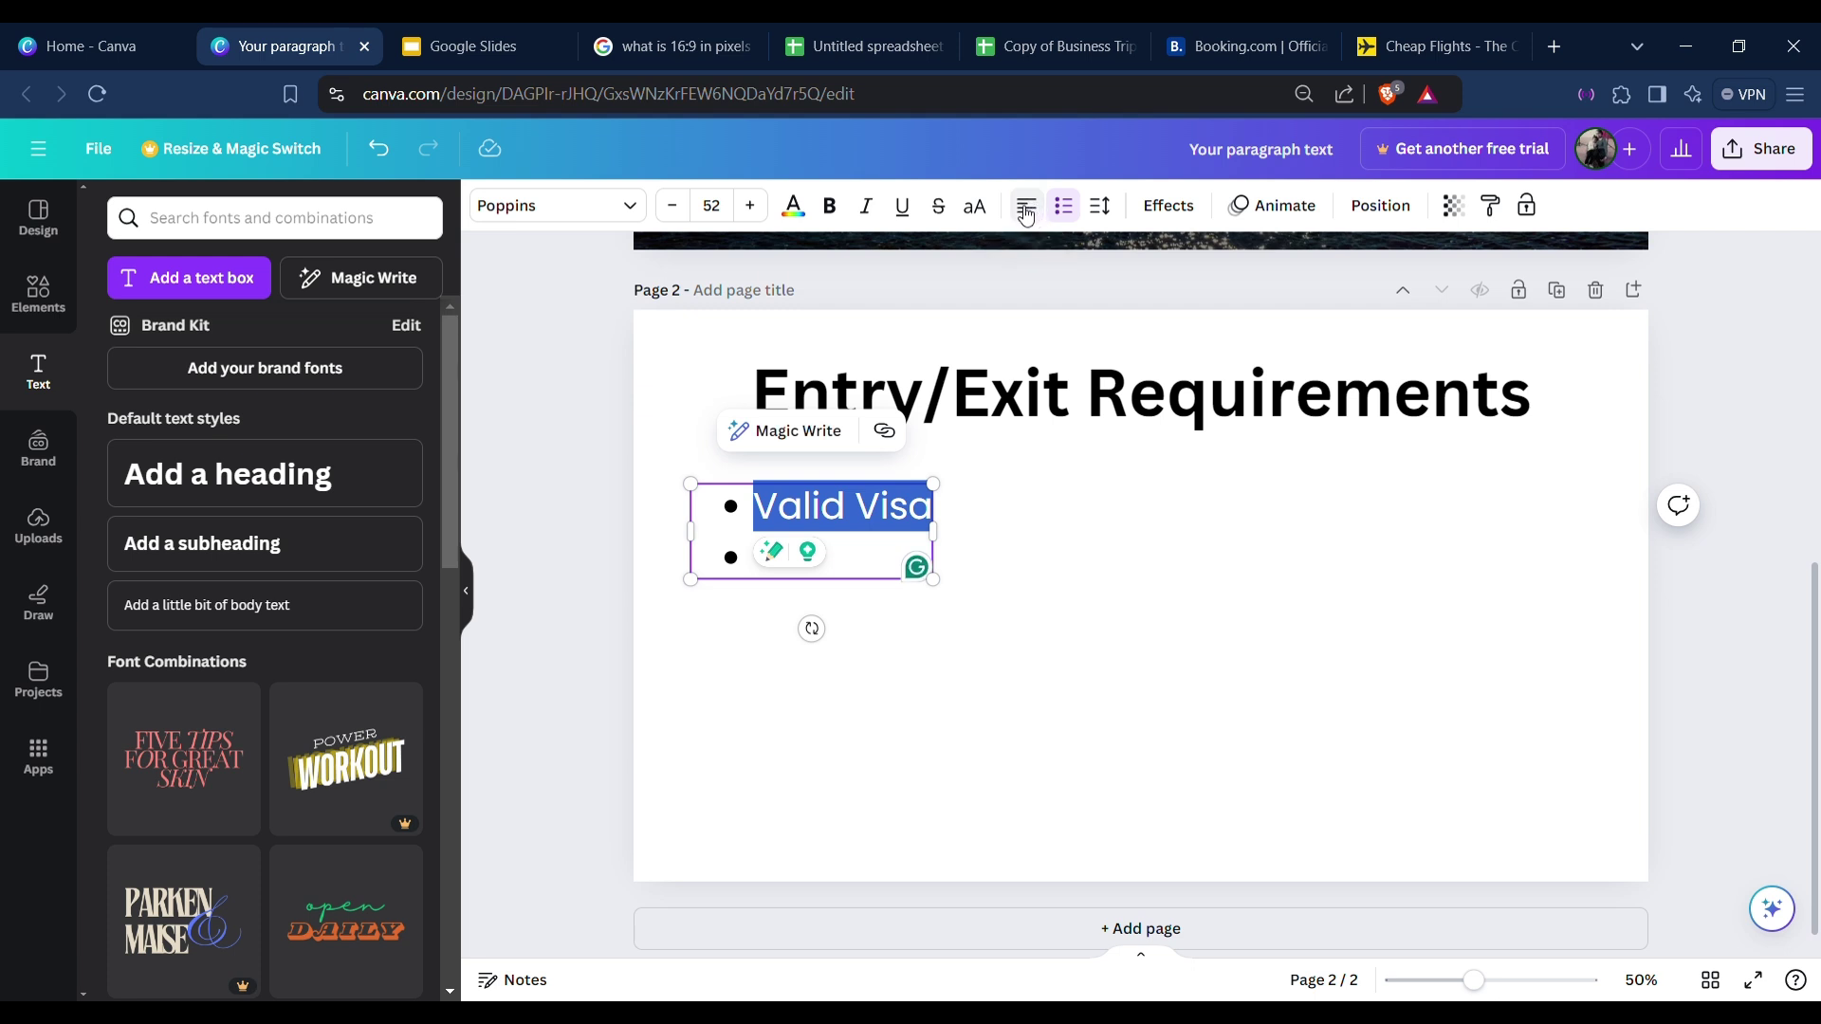
Type the second bullet: 'Passport that is valid for at least 3 months after exit'.
click(857, 569)
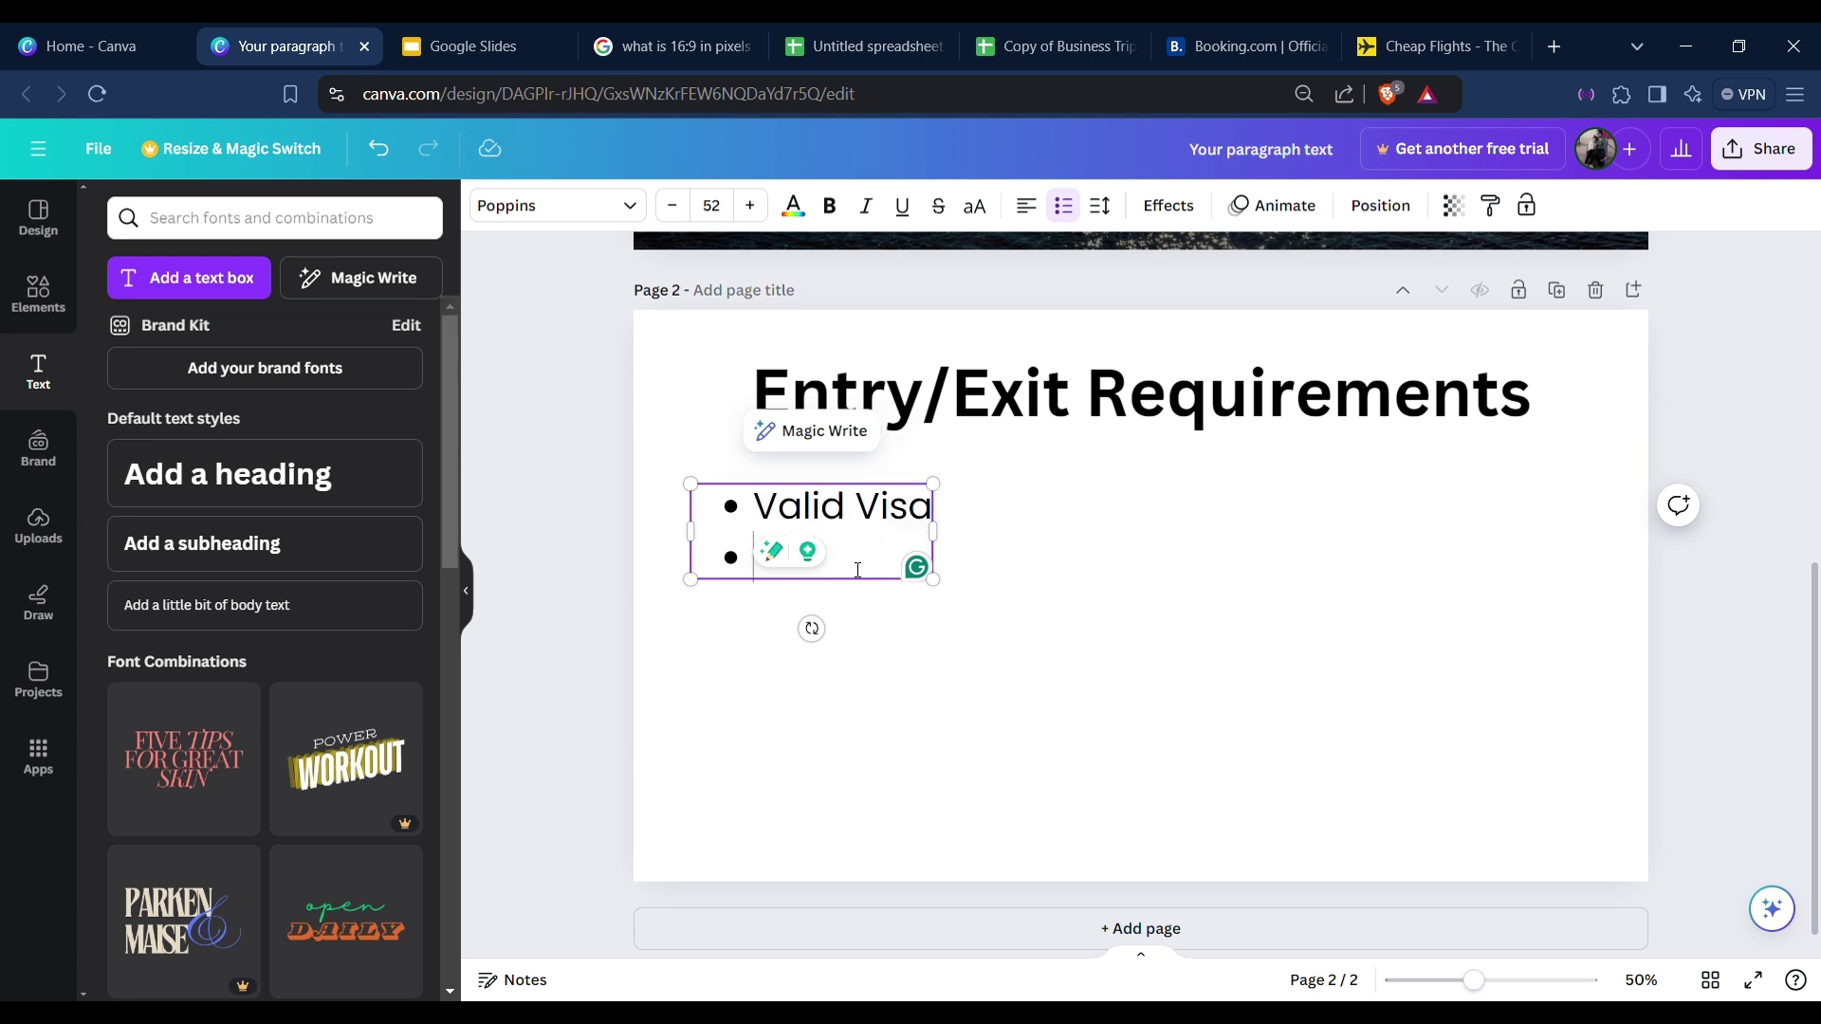
text(Passport that)
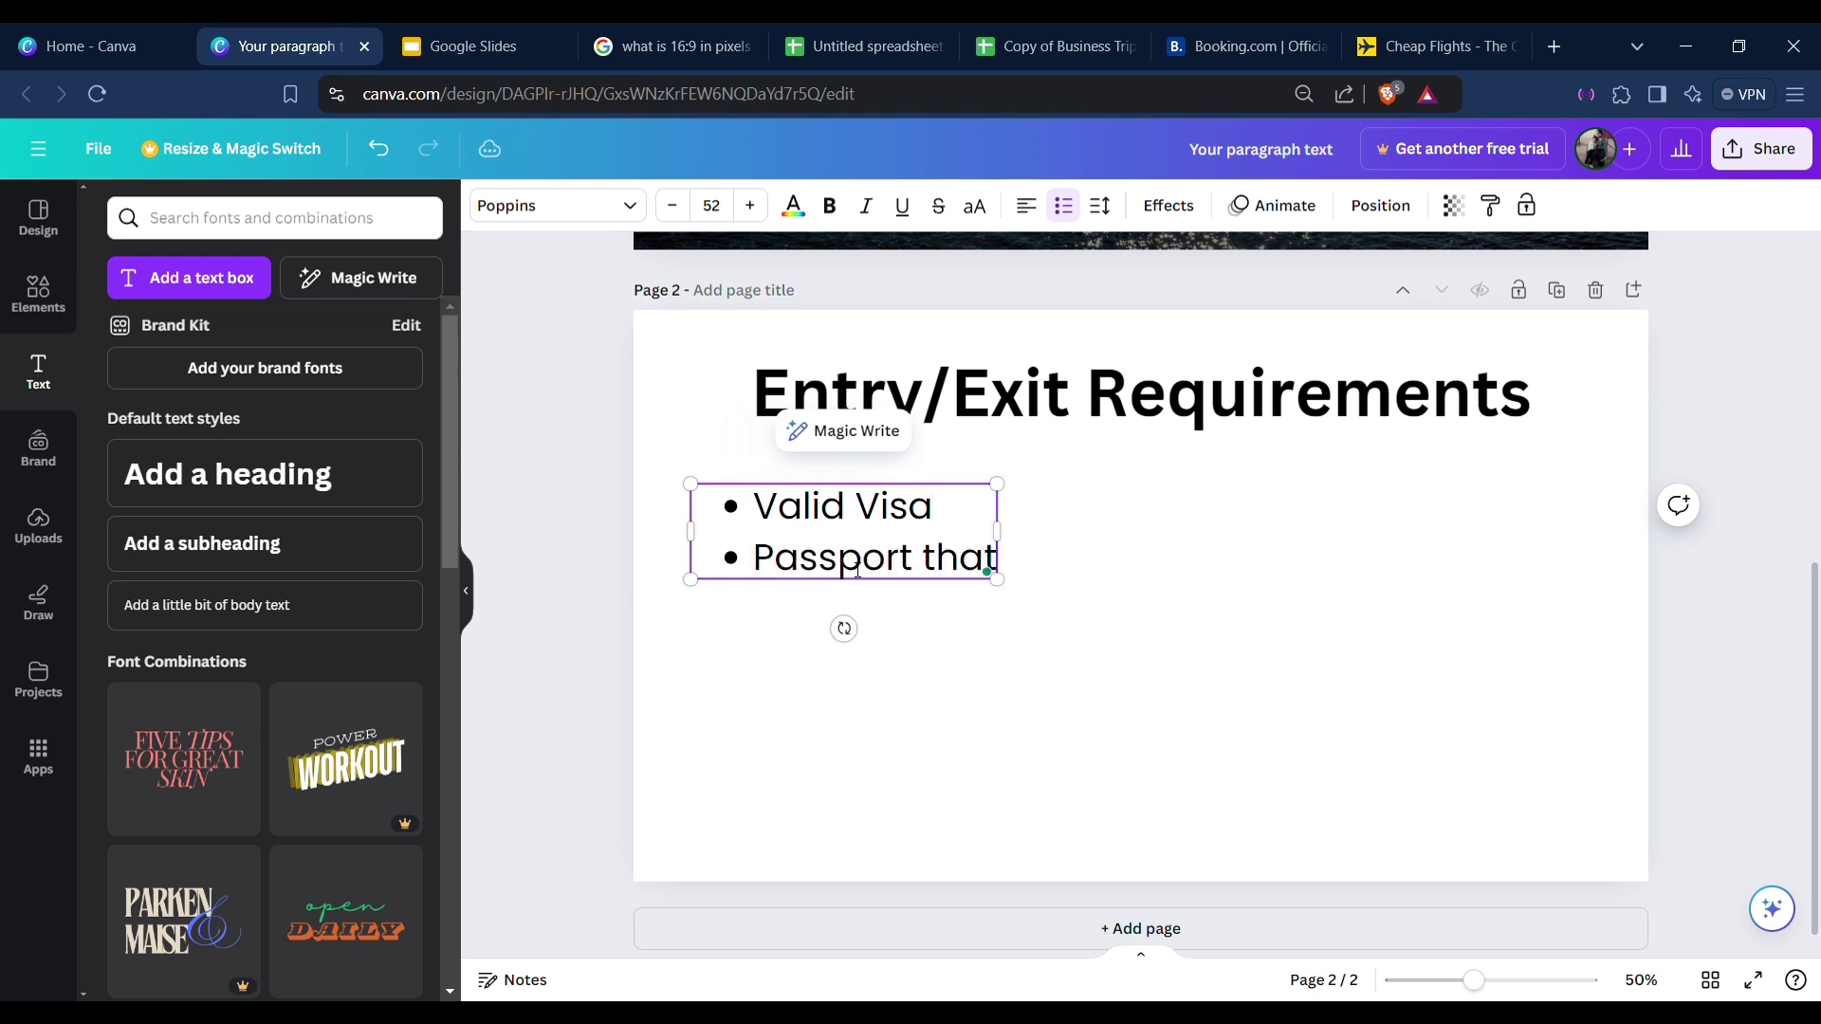
text( expires)
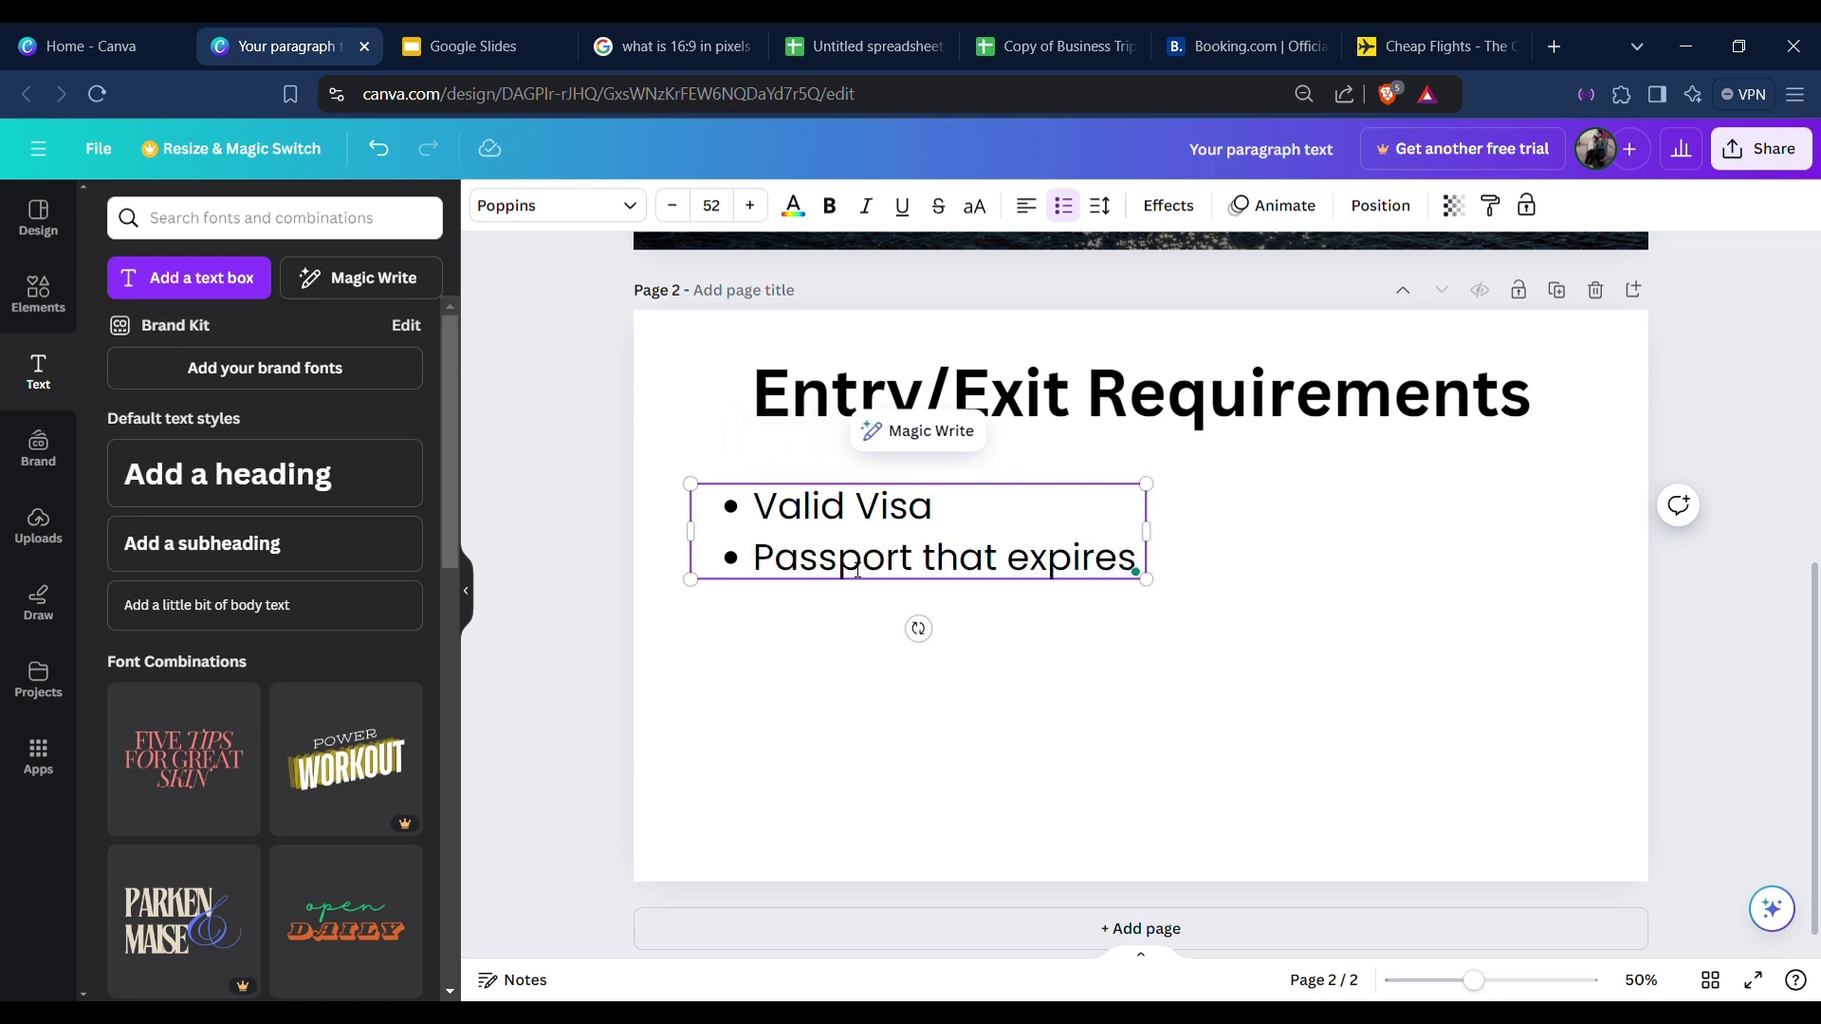
text( 3 mon)
key(BackSpace)
key(BackSpace)
key(BackSpace)
key(BackSpace)
key(BackSpace)
key(BackSpace)
key(BackSpace)
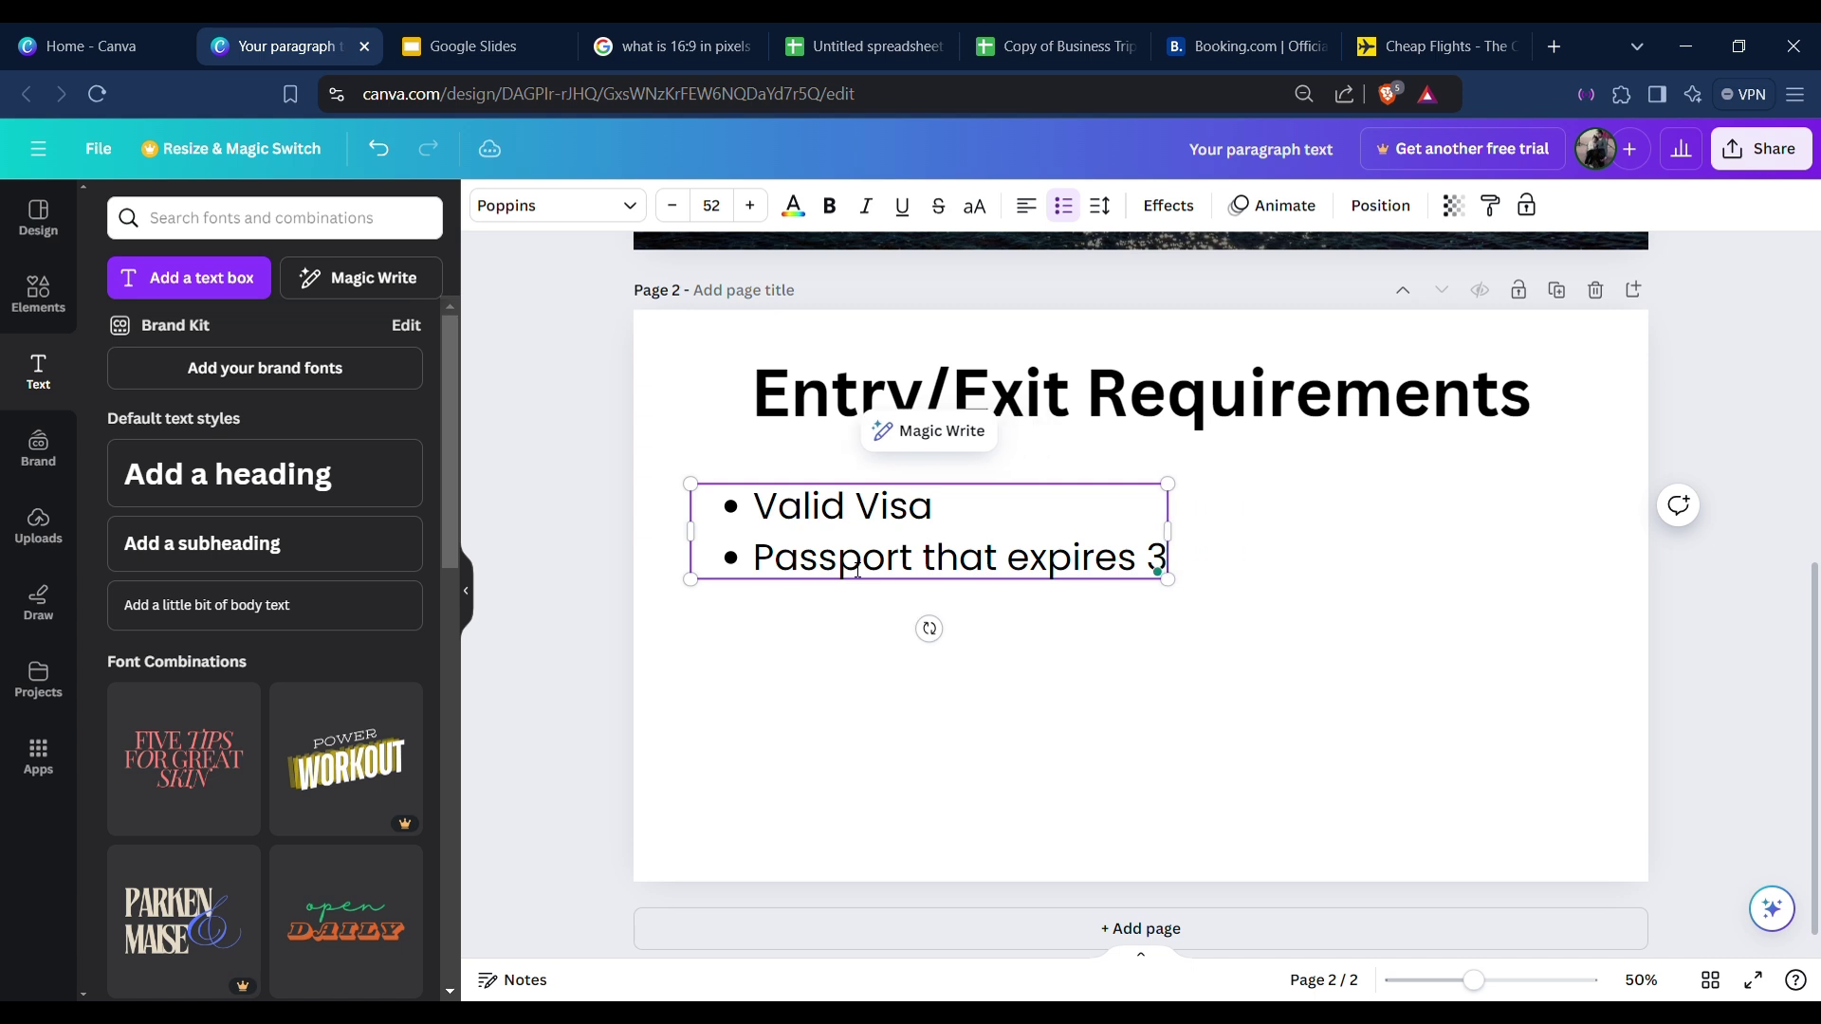
key(BackSpace)
key(BackSpace)
key(BackSpace)
key(BackSpace)
key(BackSpace)
key(BackSpace)
key(BackSpace)
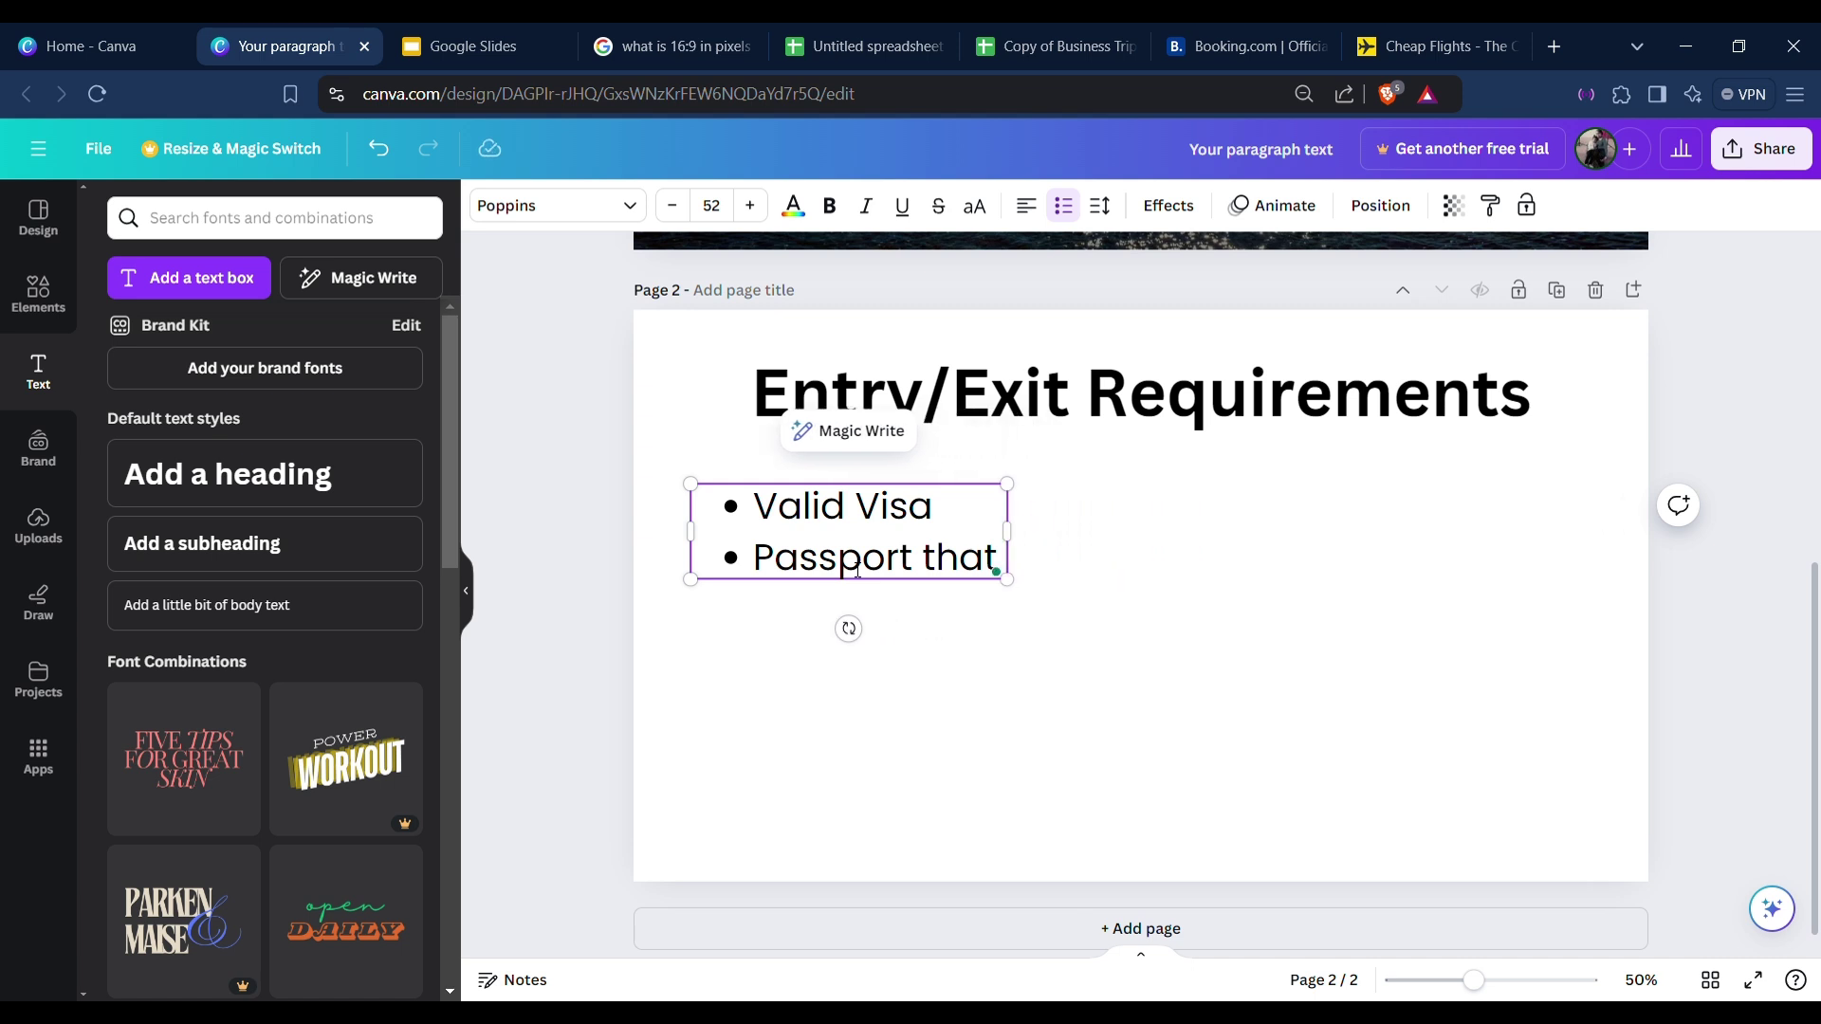
text(is valid)
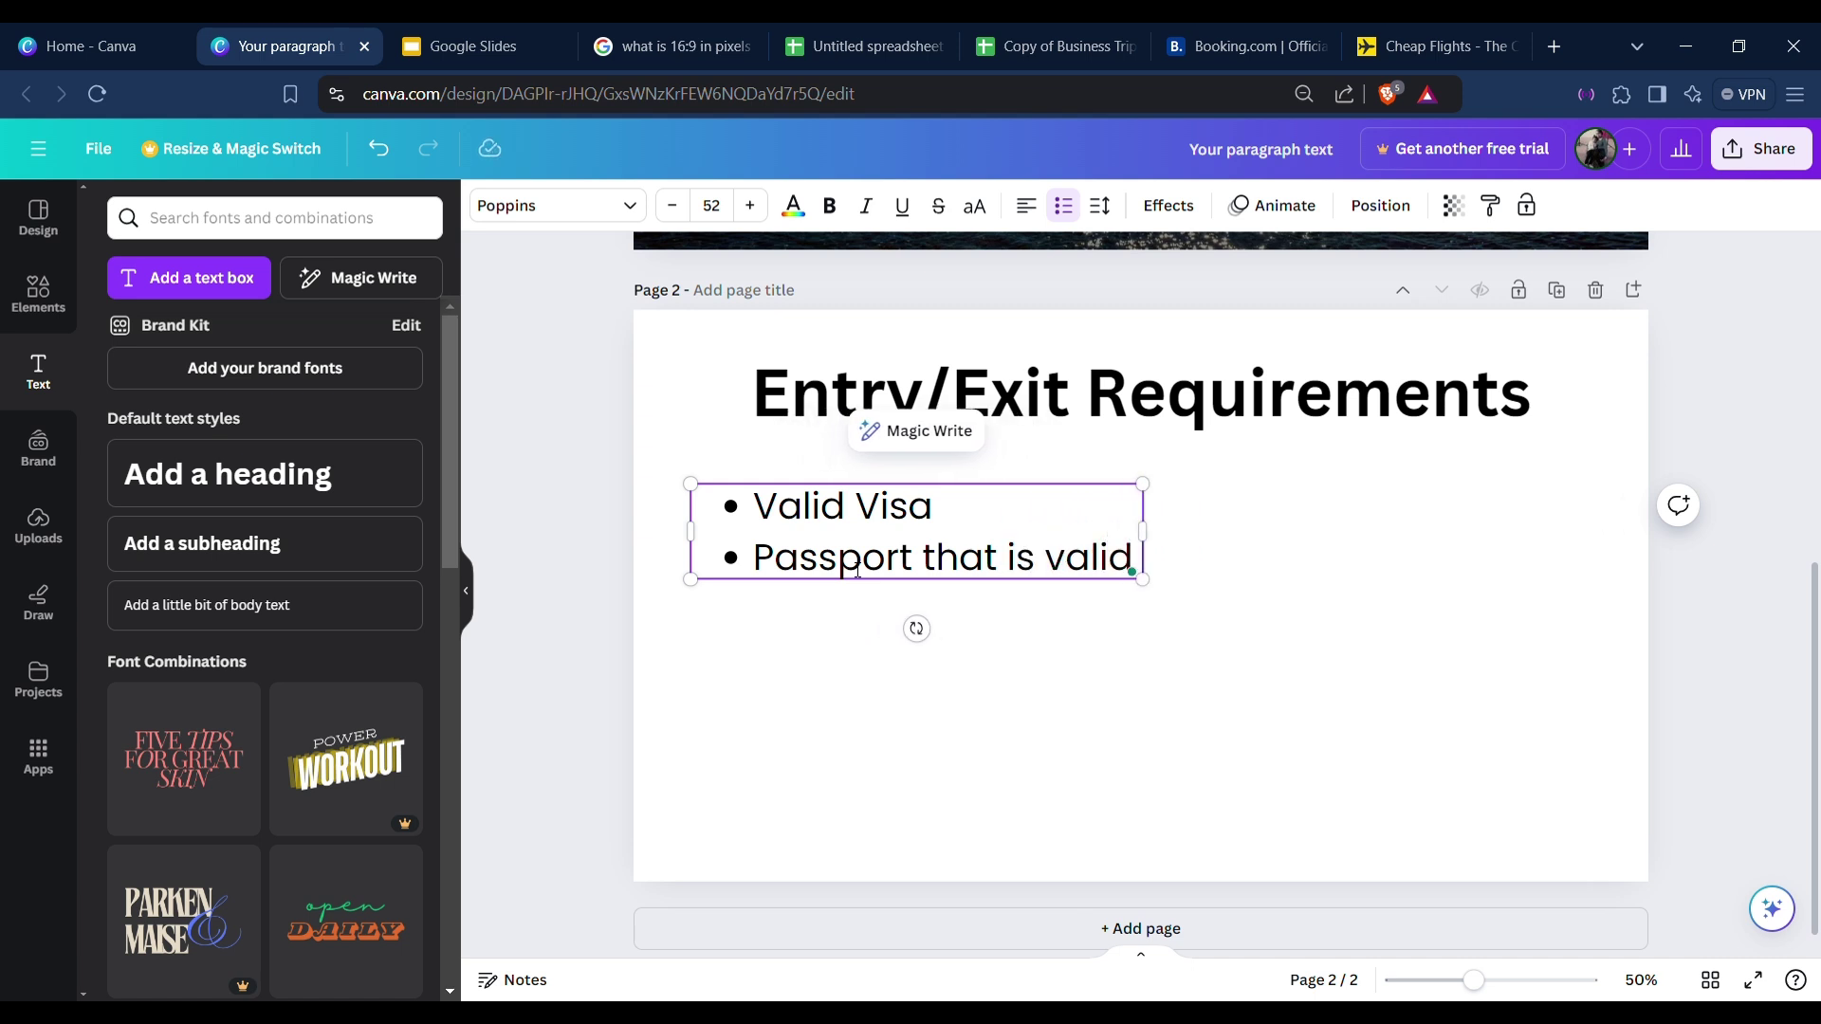
text( for at l)
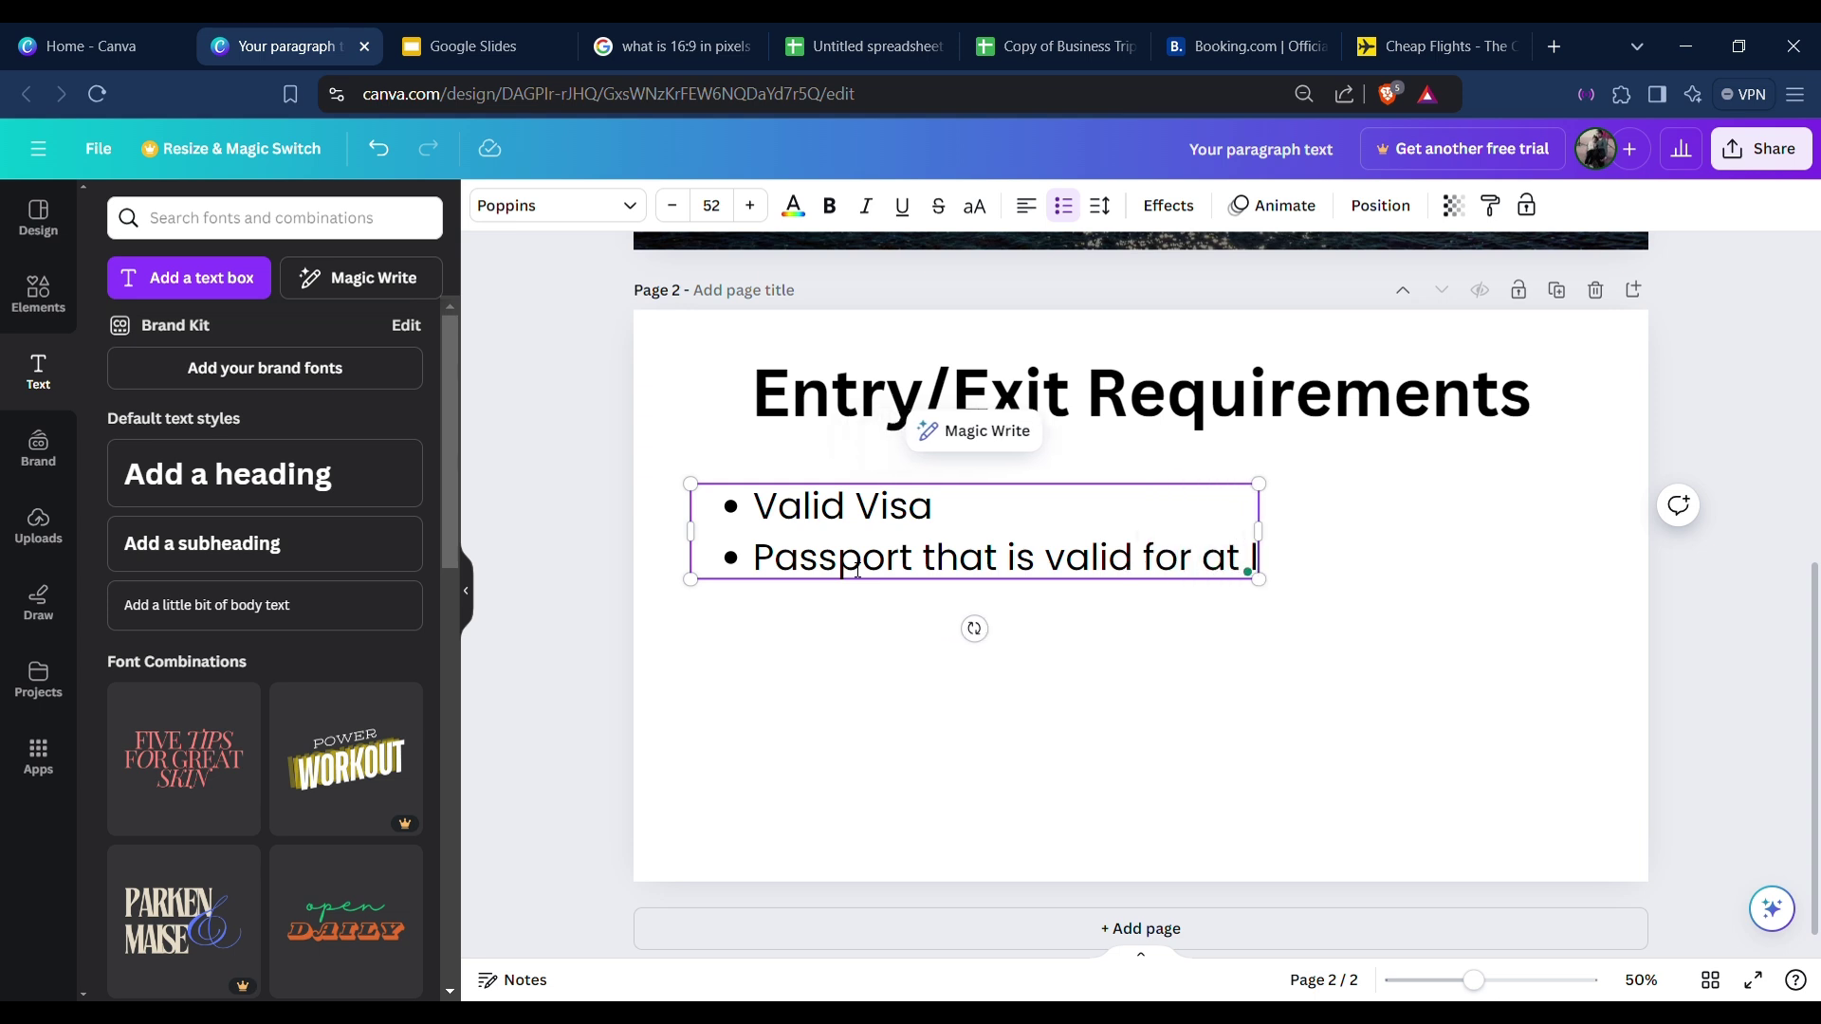
text(east)
text( 3 mo)
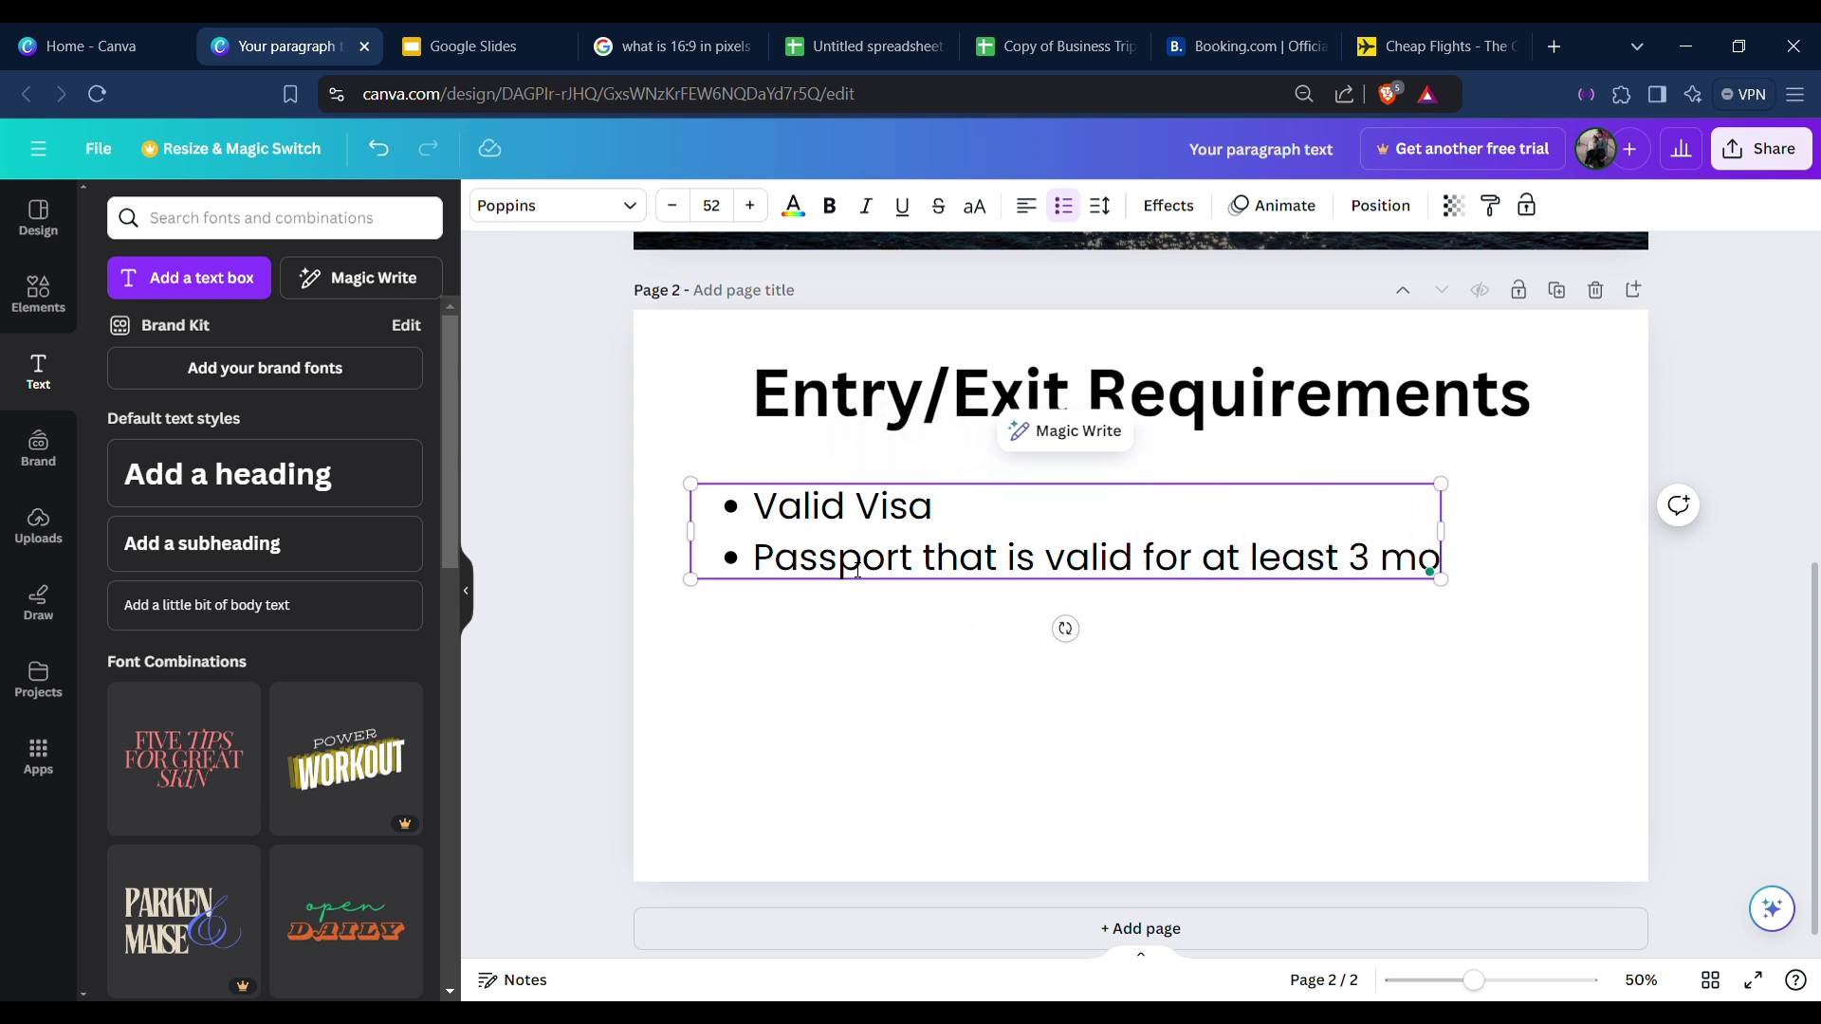
text(nths after)
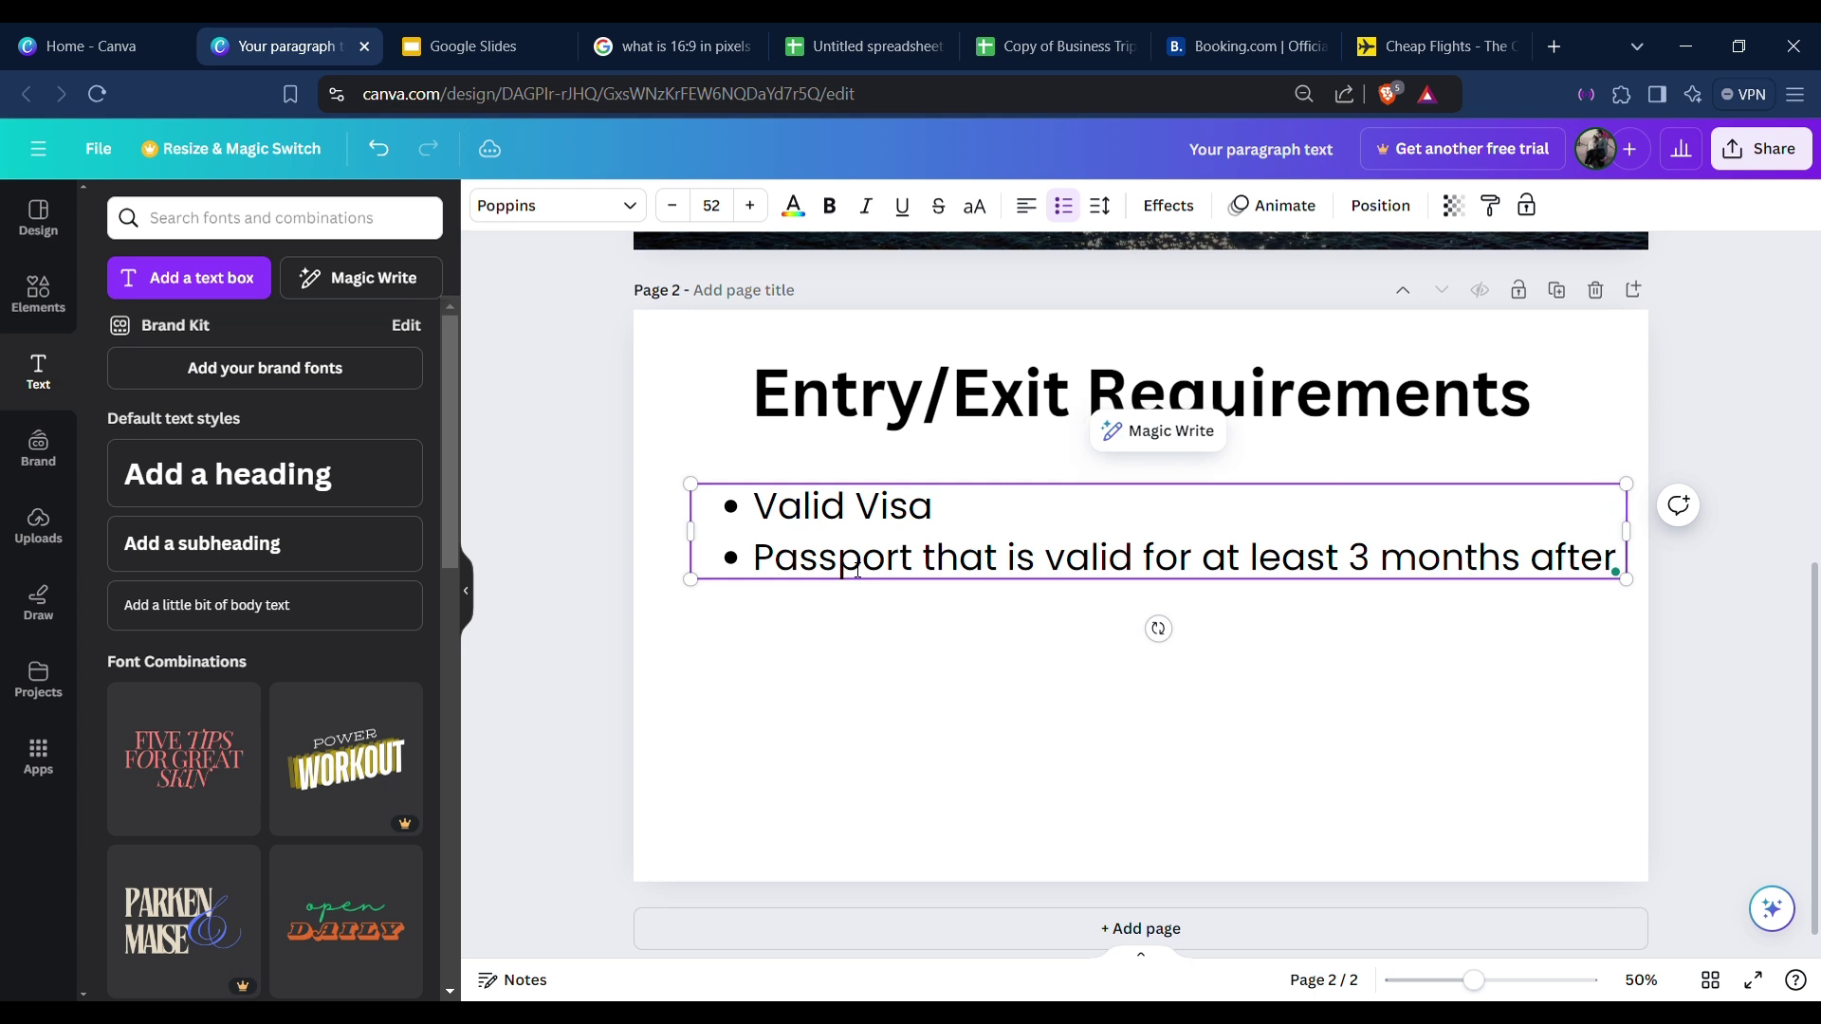
text( exit)
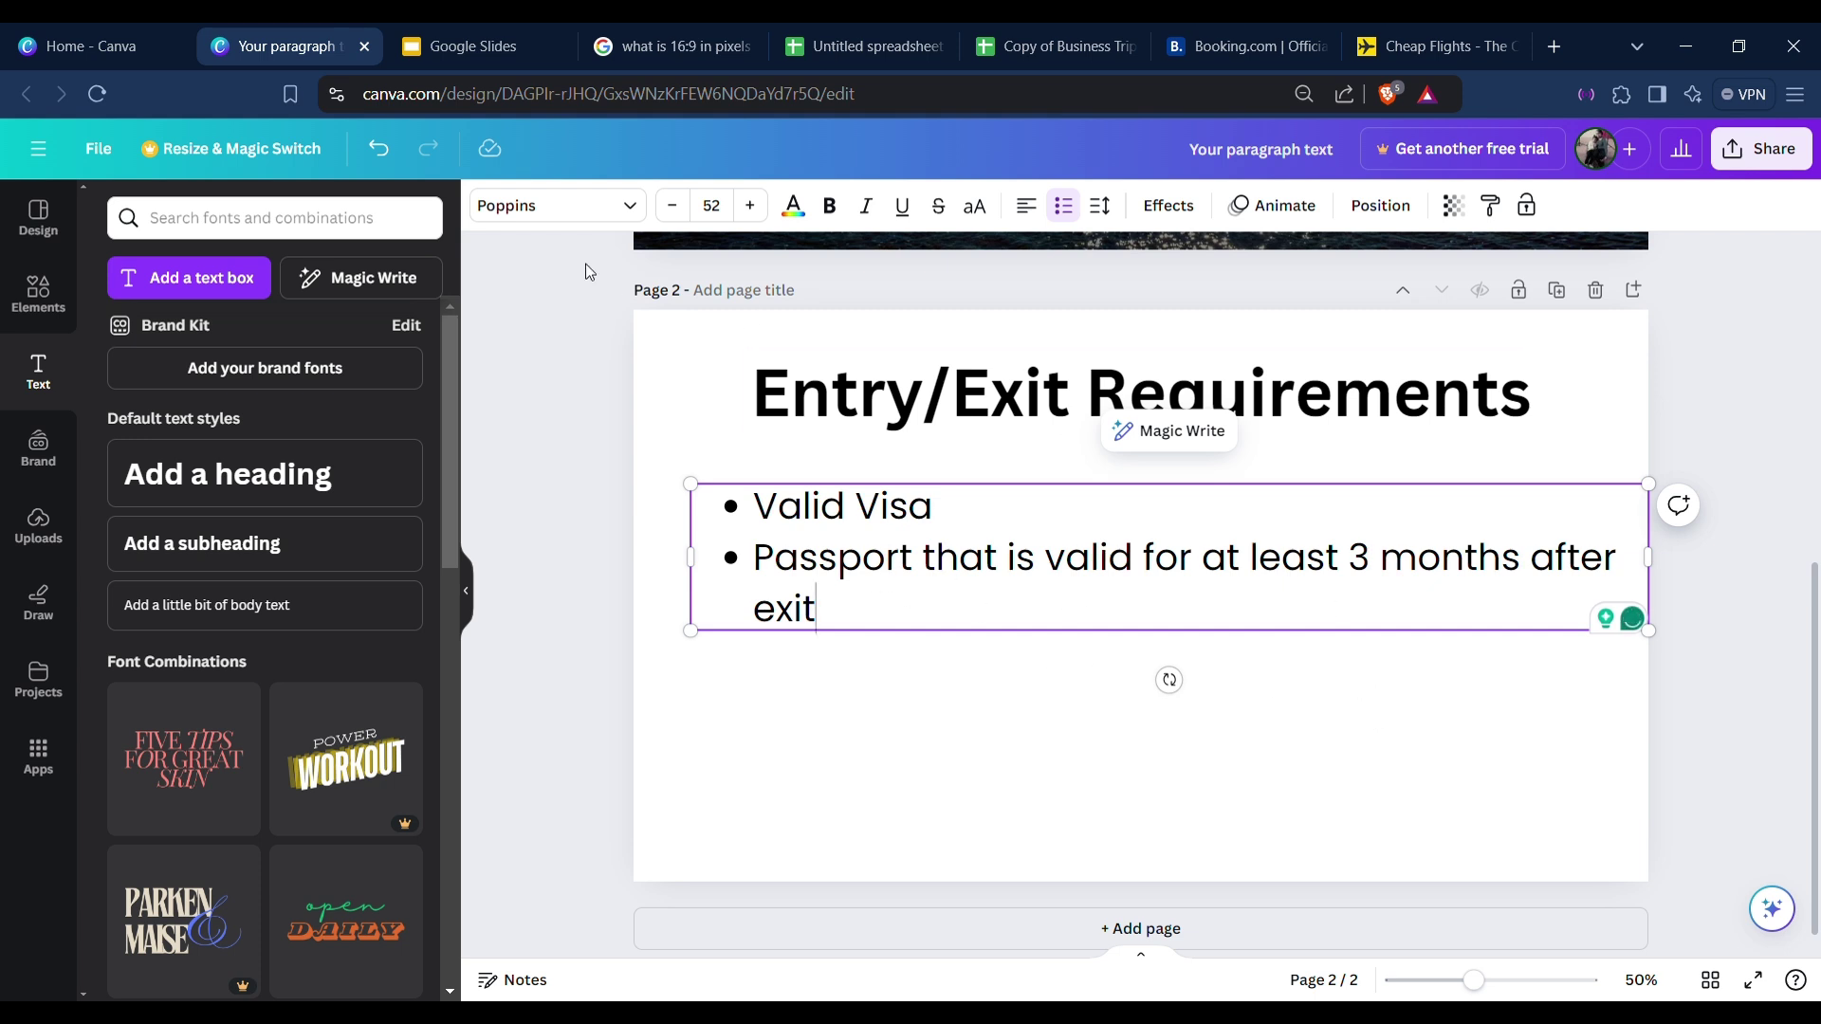
Shrink the bullet list to text size 34 and accept Grammarly's 'A passport' correction.
click(682, 217)
click(749, 214)
drag(1666, 645, 1320, 582)
mouse_move(799, 541)
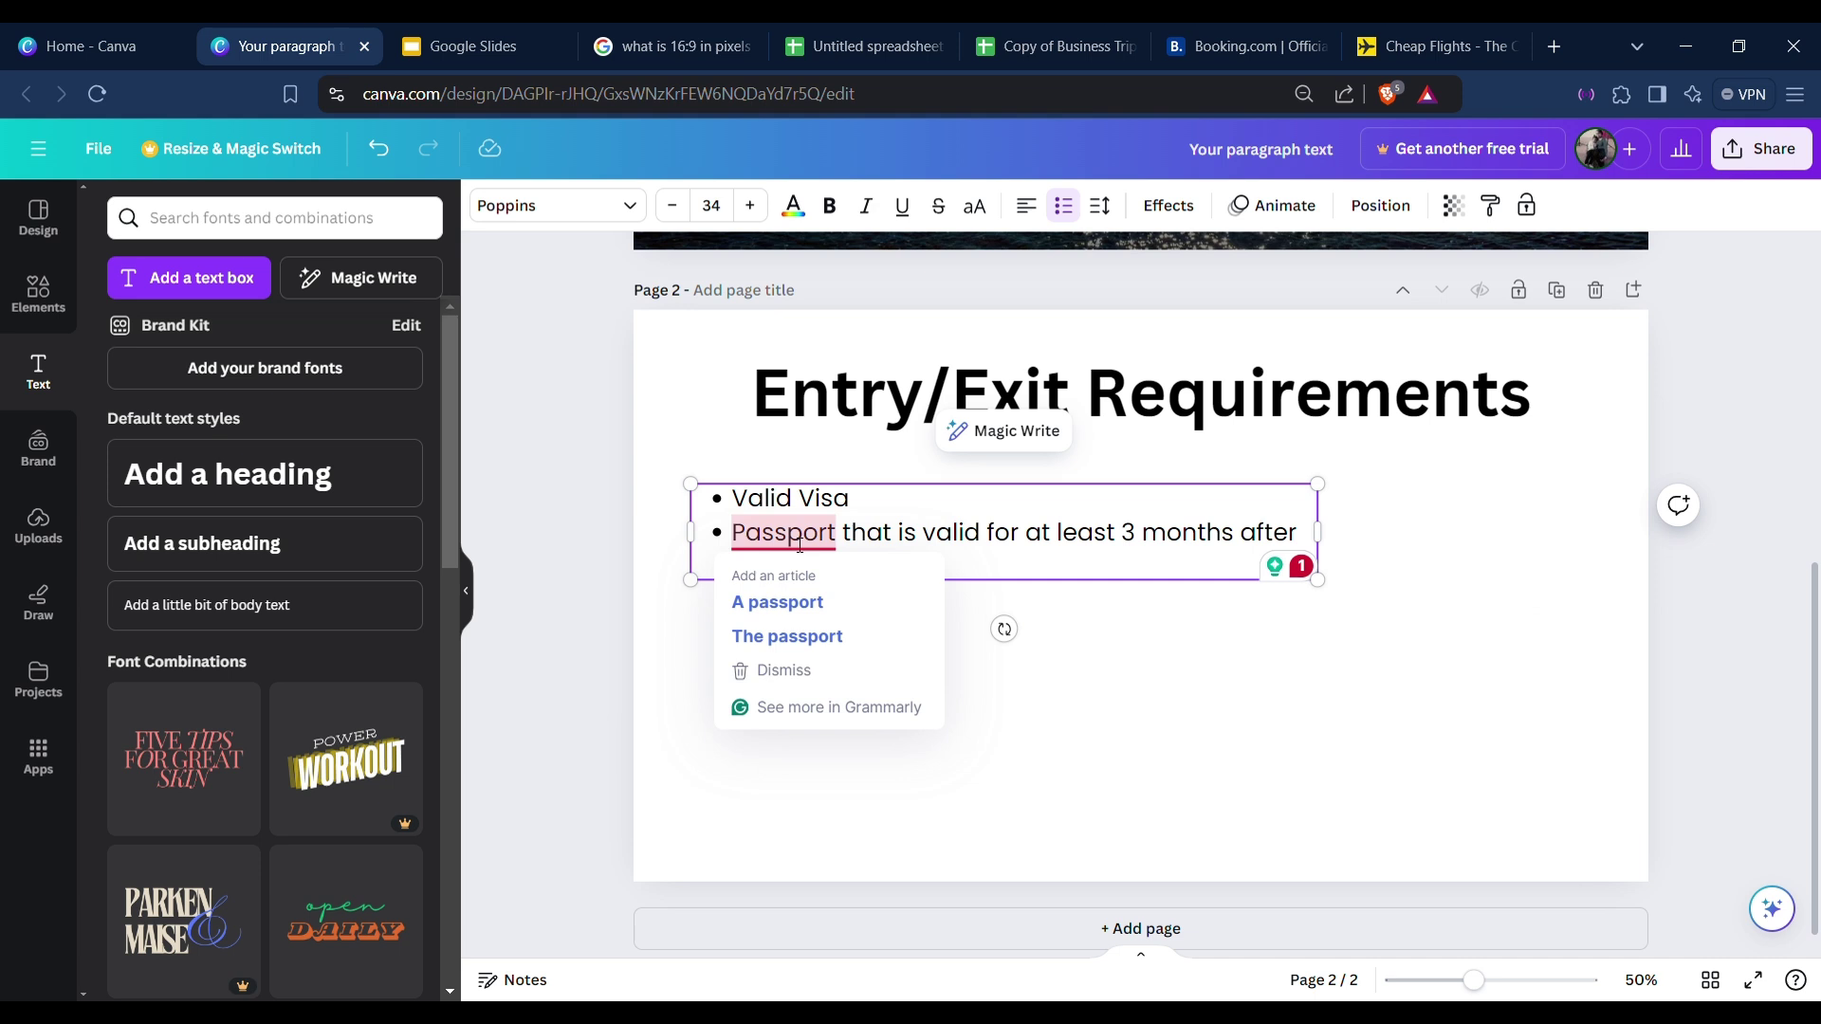
click(813, 601)
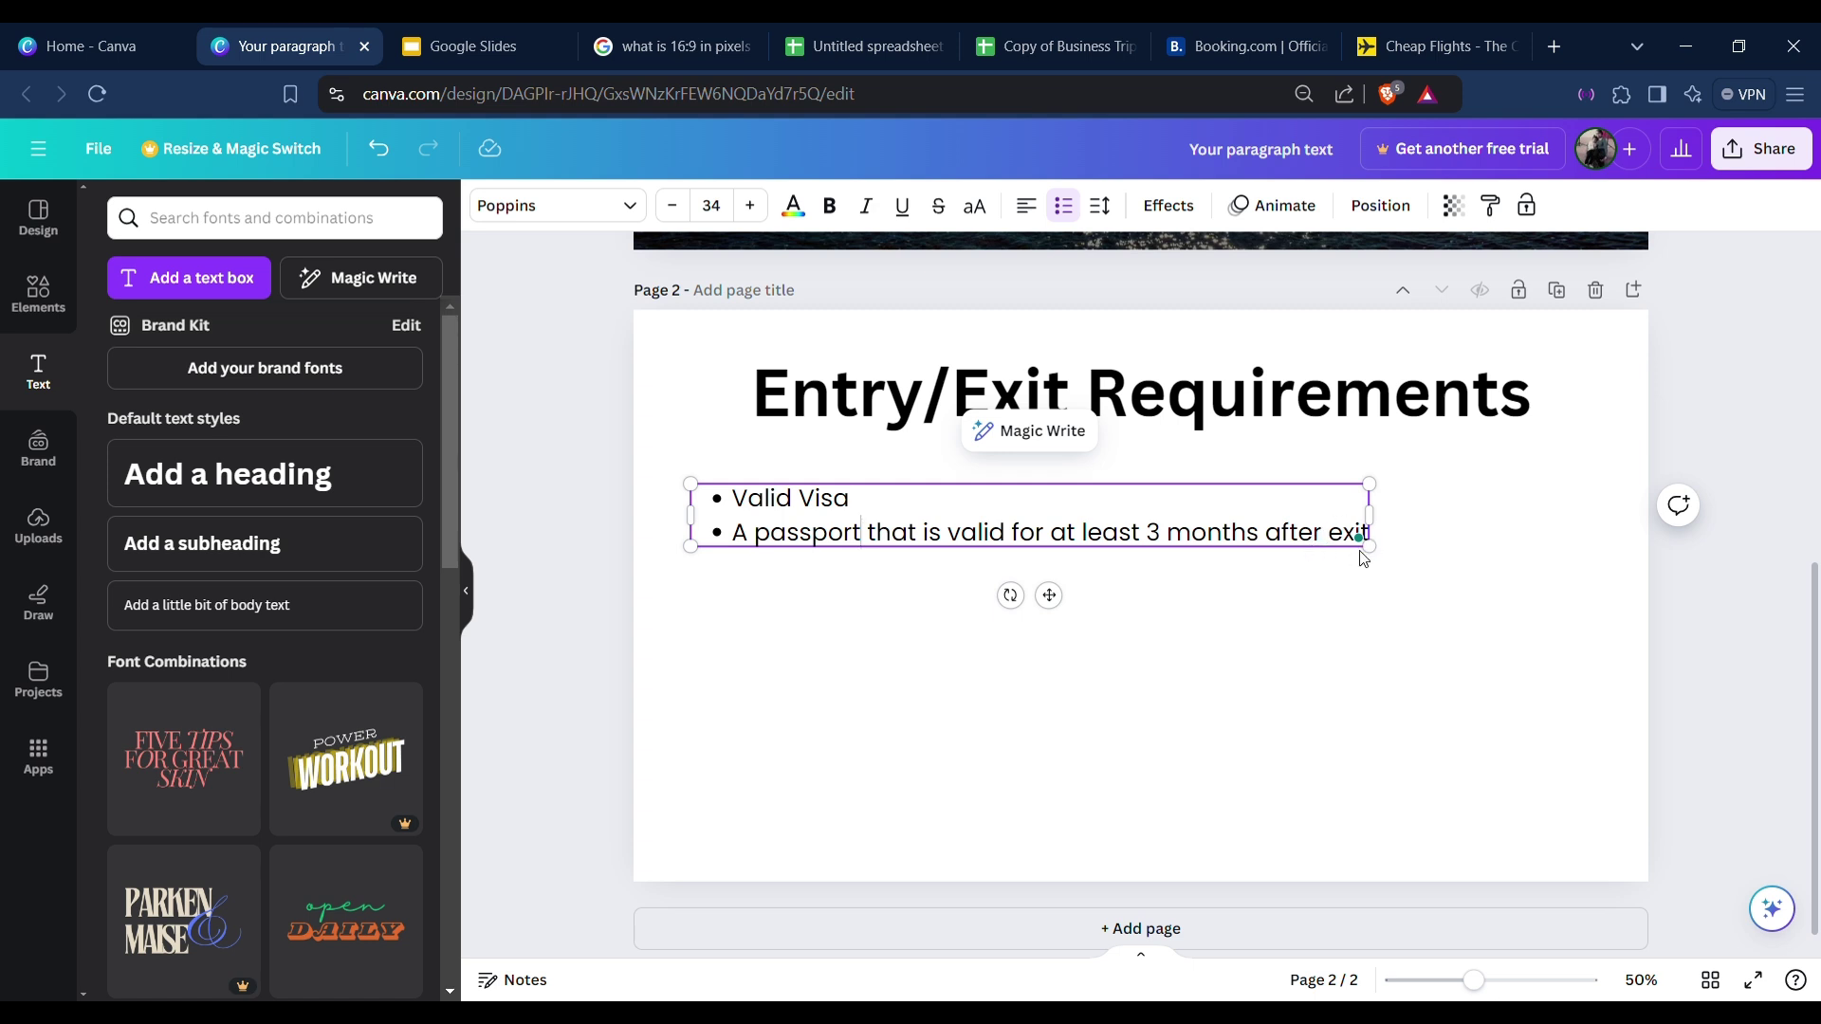
click(1445, 636)
click(1034, 500)
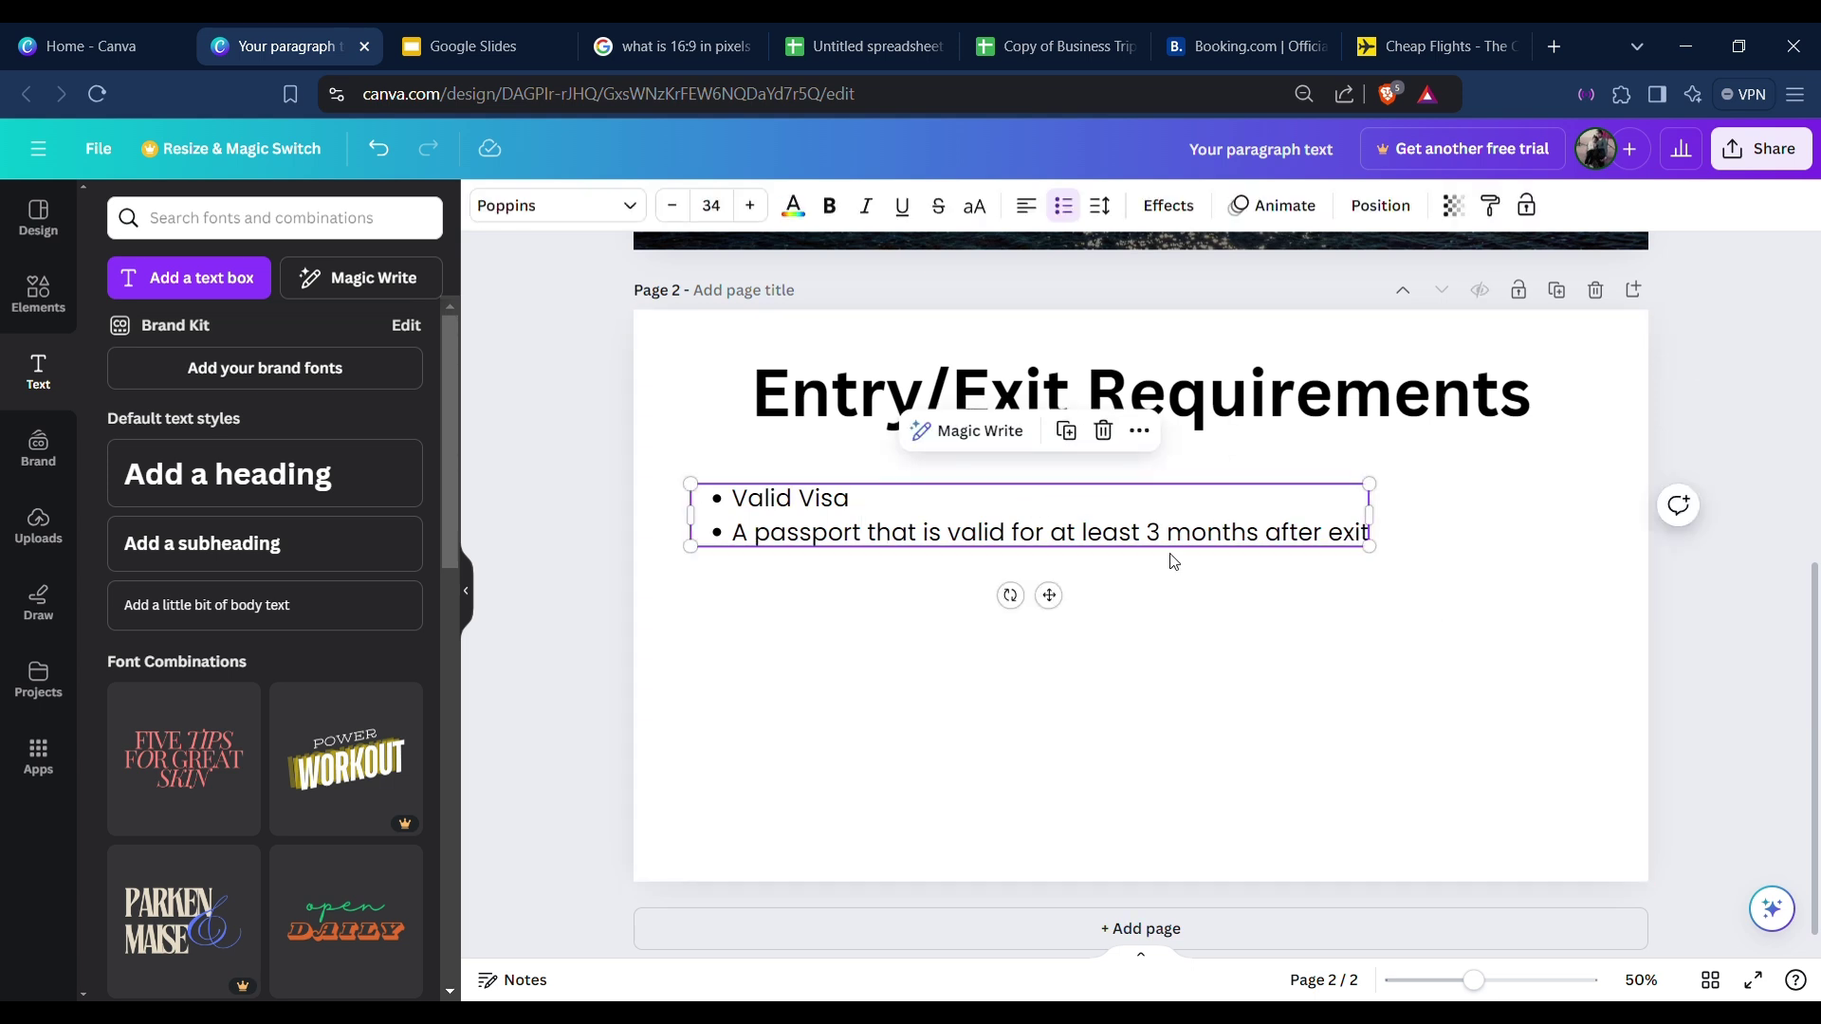
click(1299, 562)
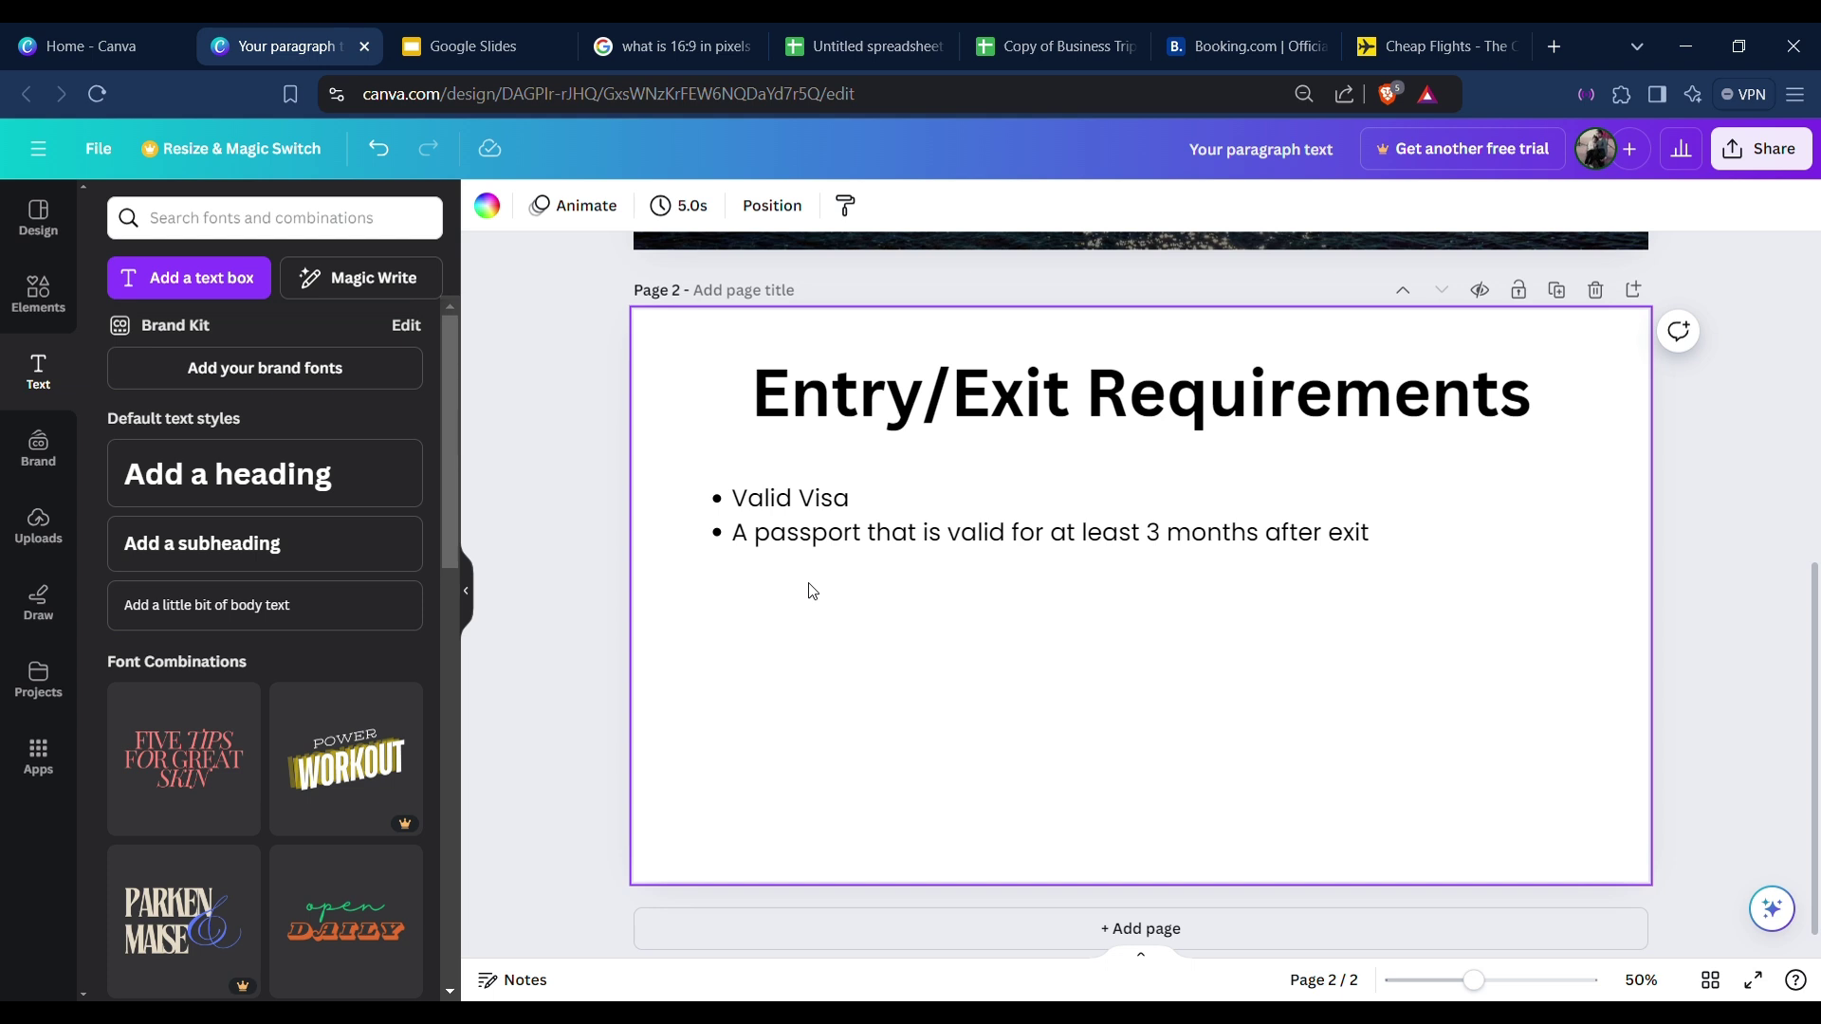
Add a text box reading 'Link' just beneath the bullet list.
text(t)
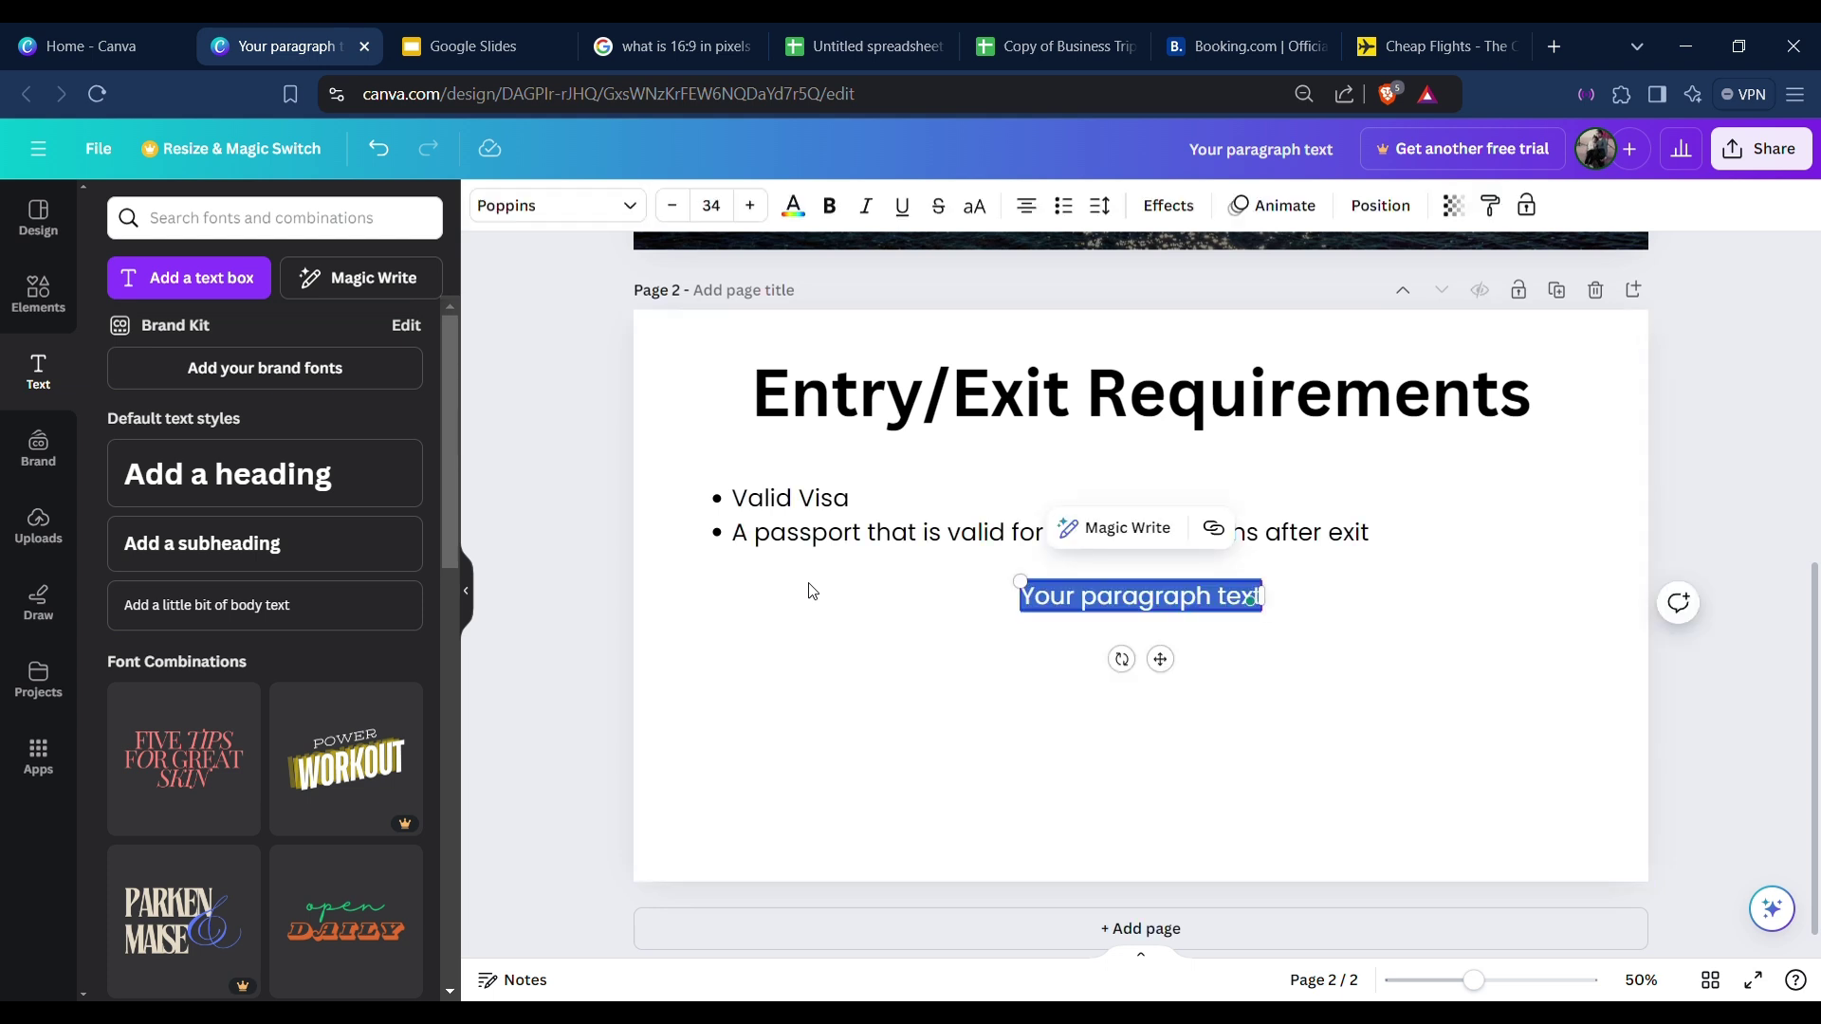
text(Source)
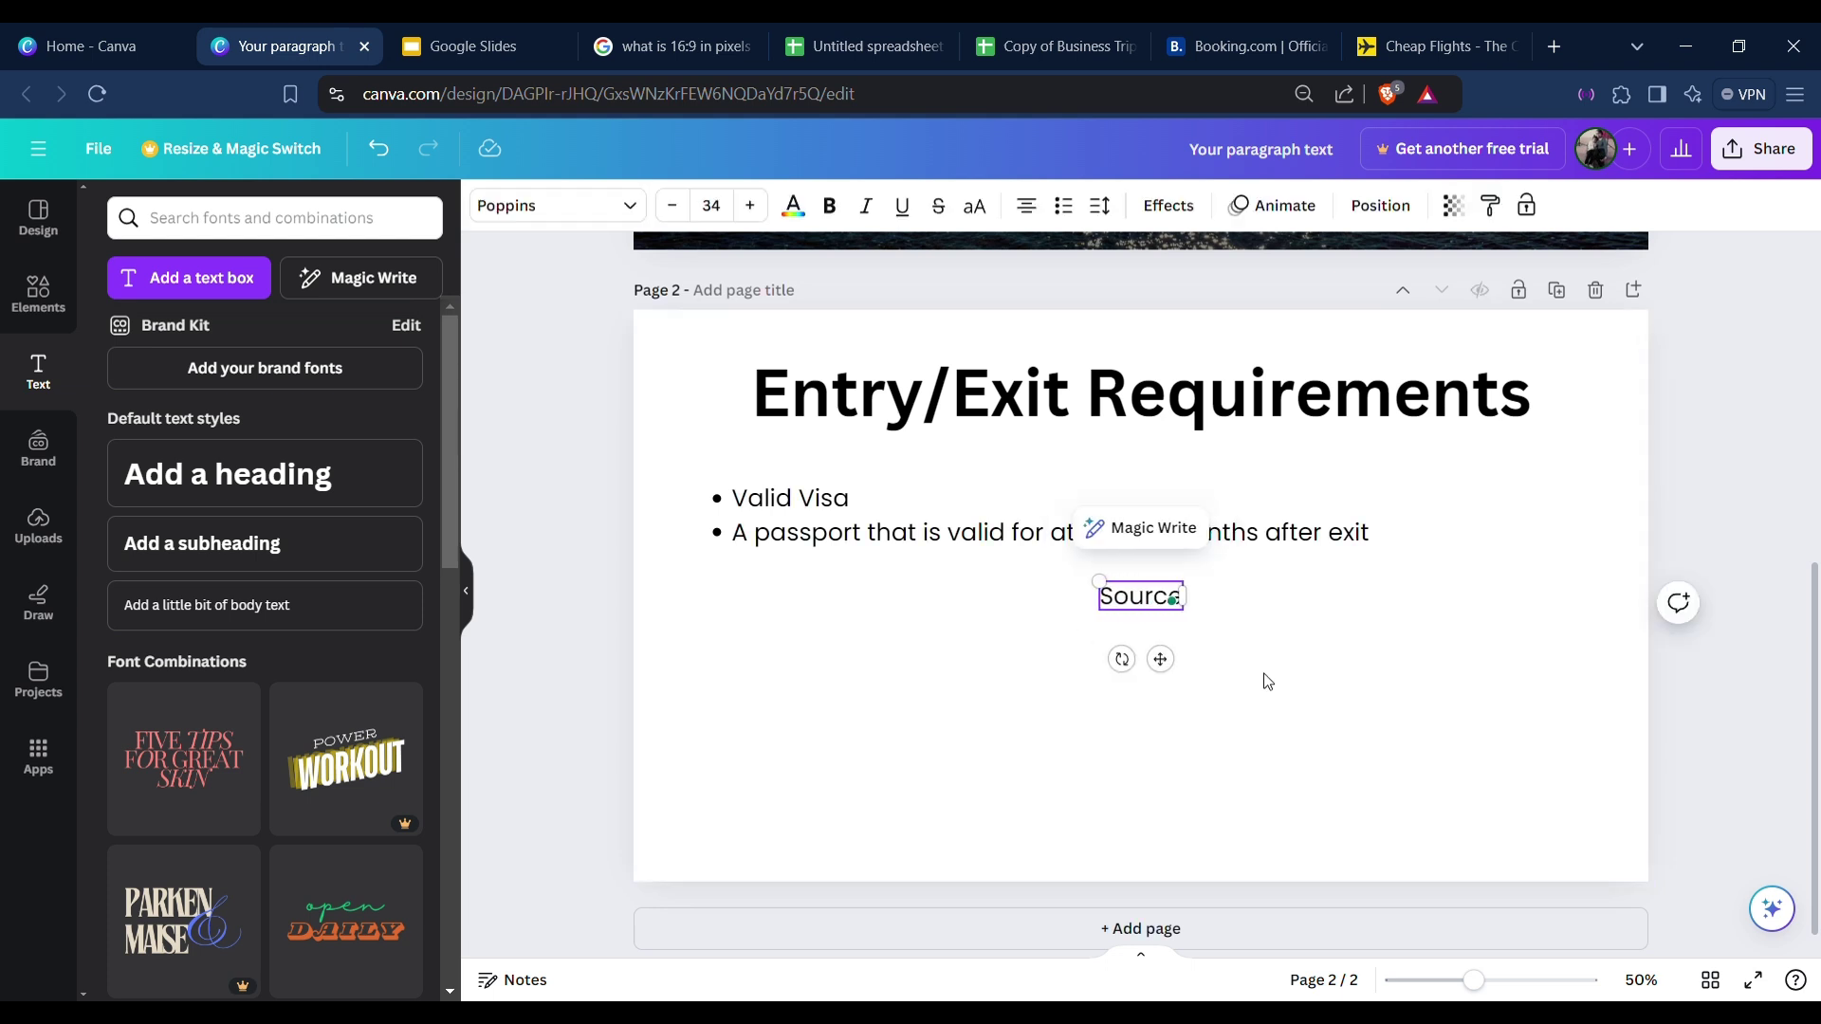
drag(1159, 659, 786, 657)
double_click(749, 581)
text(Lin)
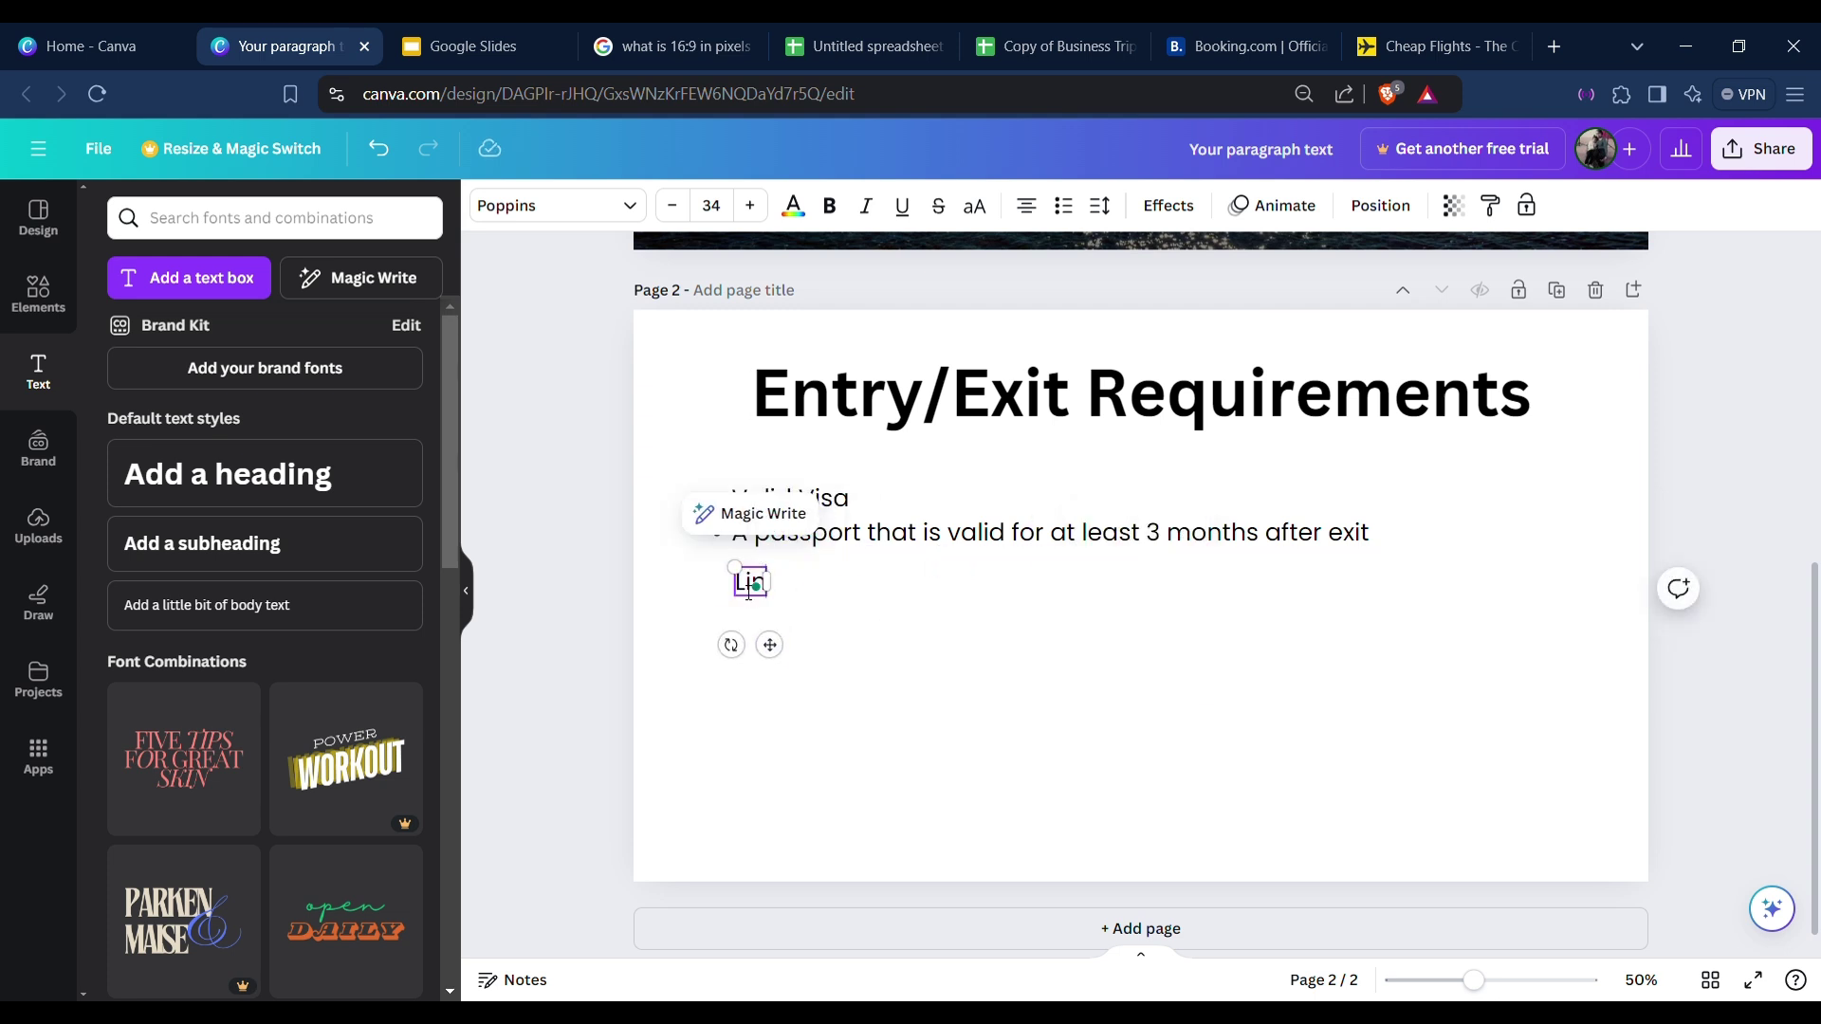
text(k)
drag(790, 656, 793, 661)
drag(780, 659, 774, 645)
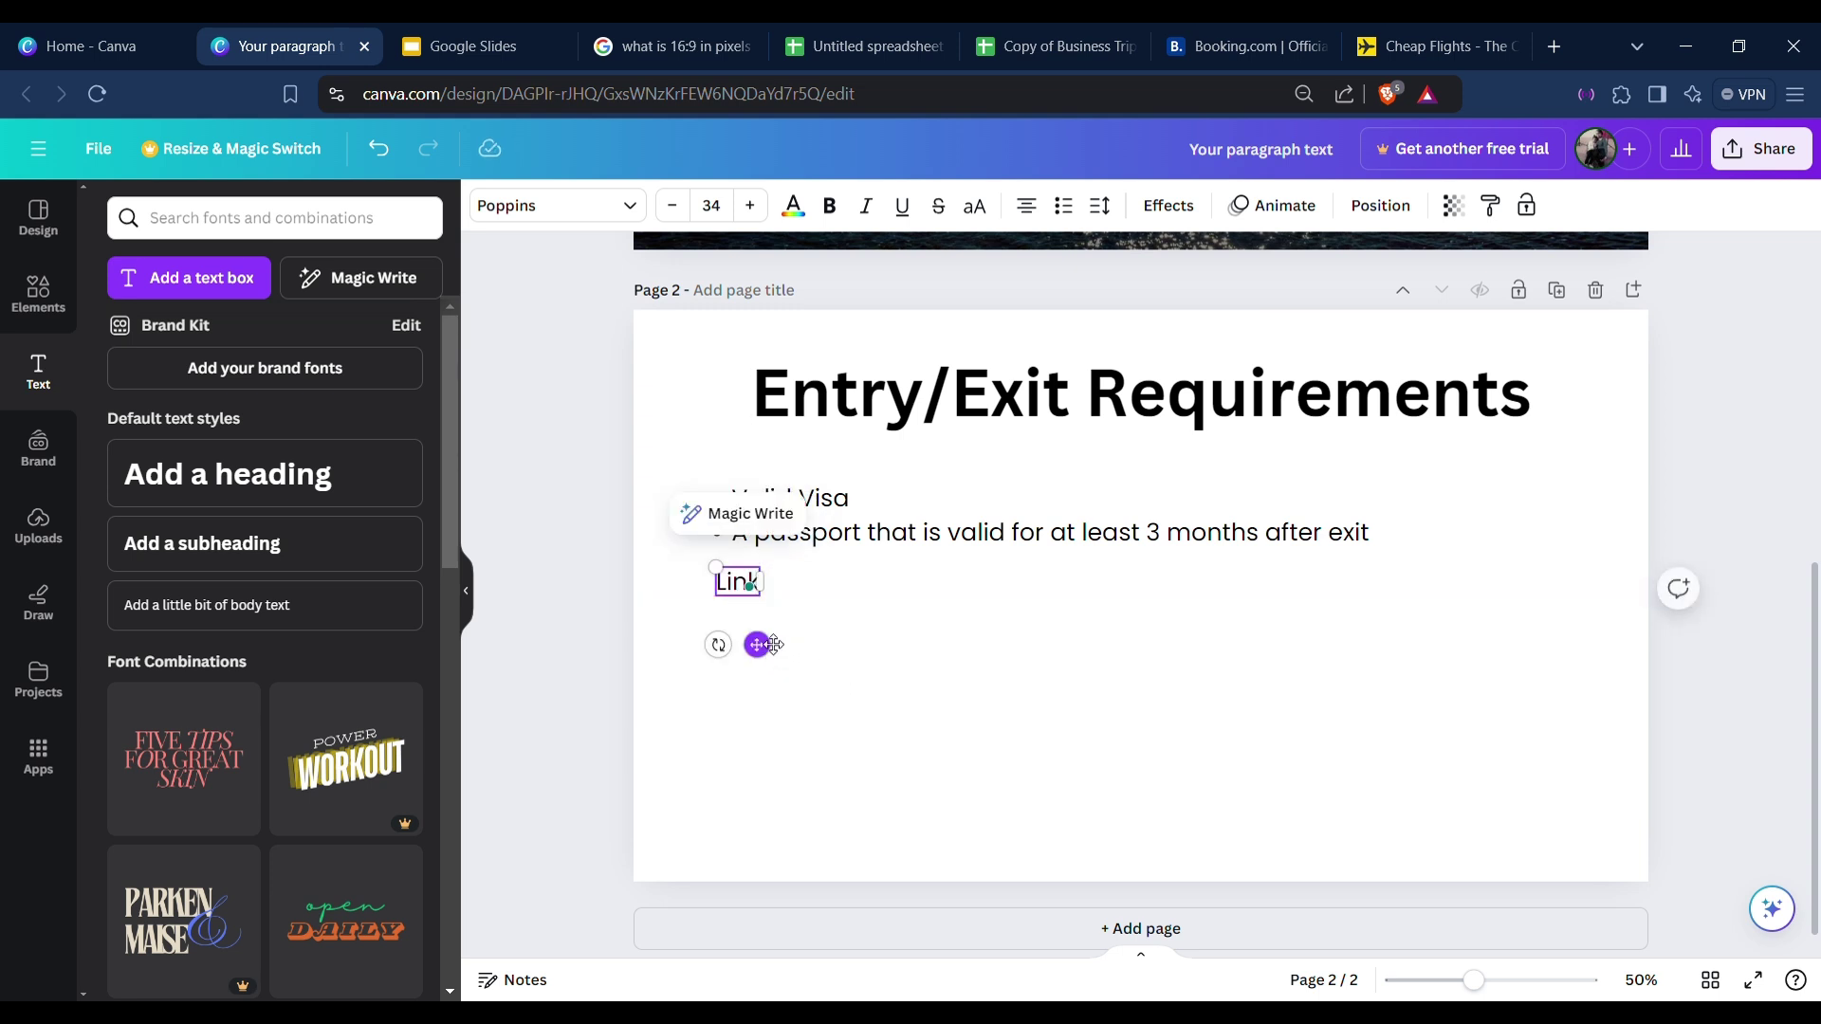
click(870, 548)
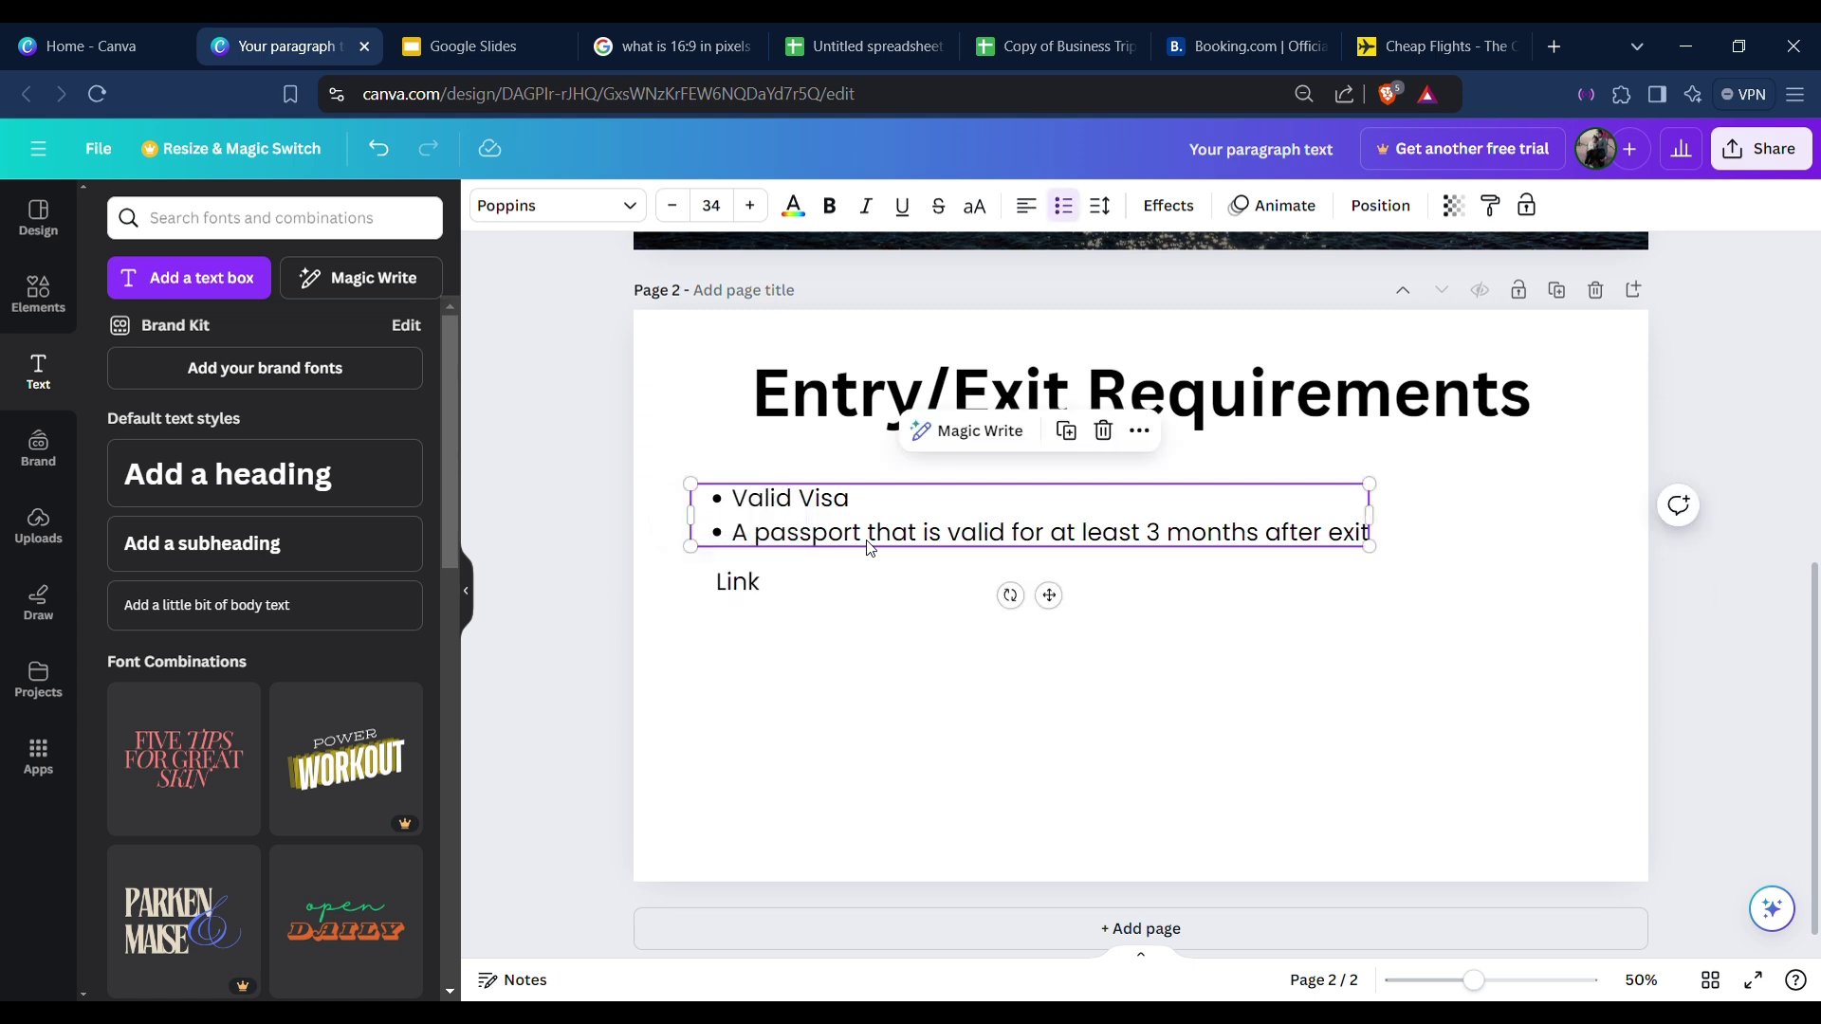
click(790, 594)
click(733, 583)
click(803, 603)
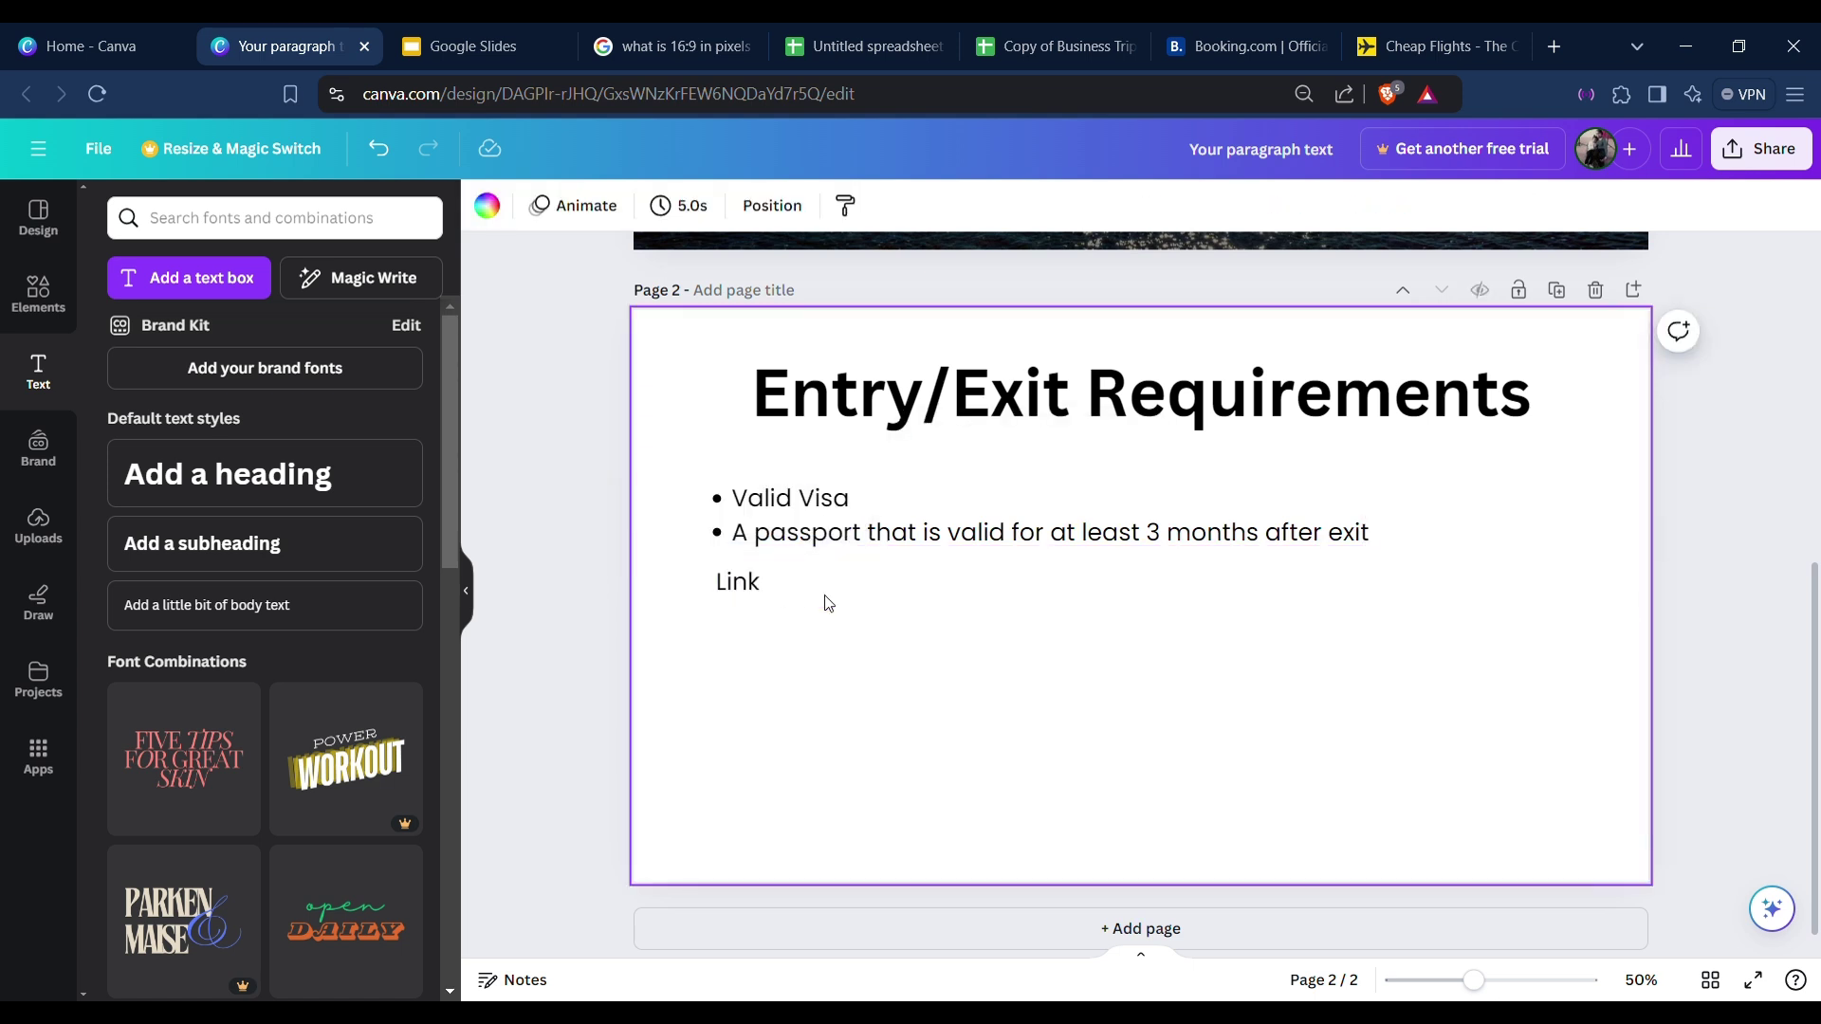
click(735, 590)
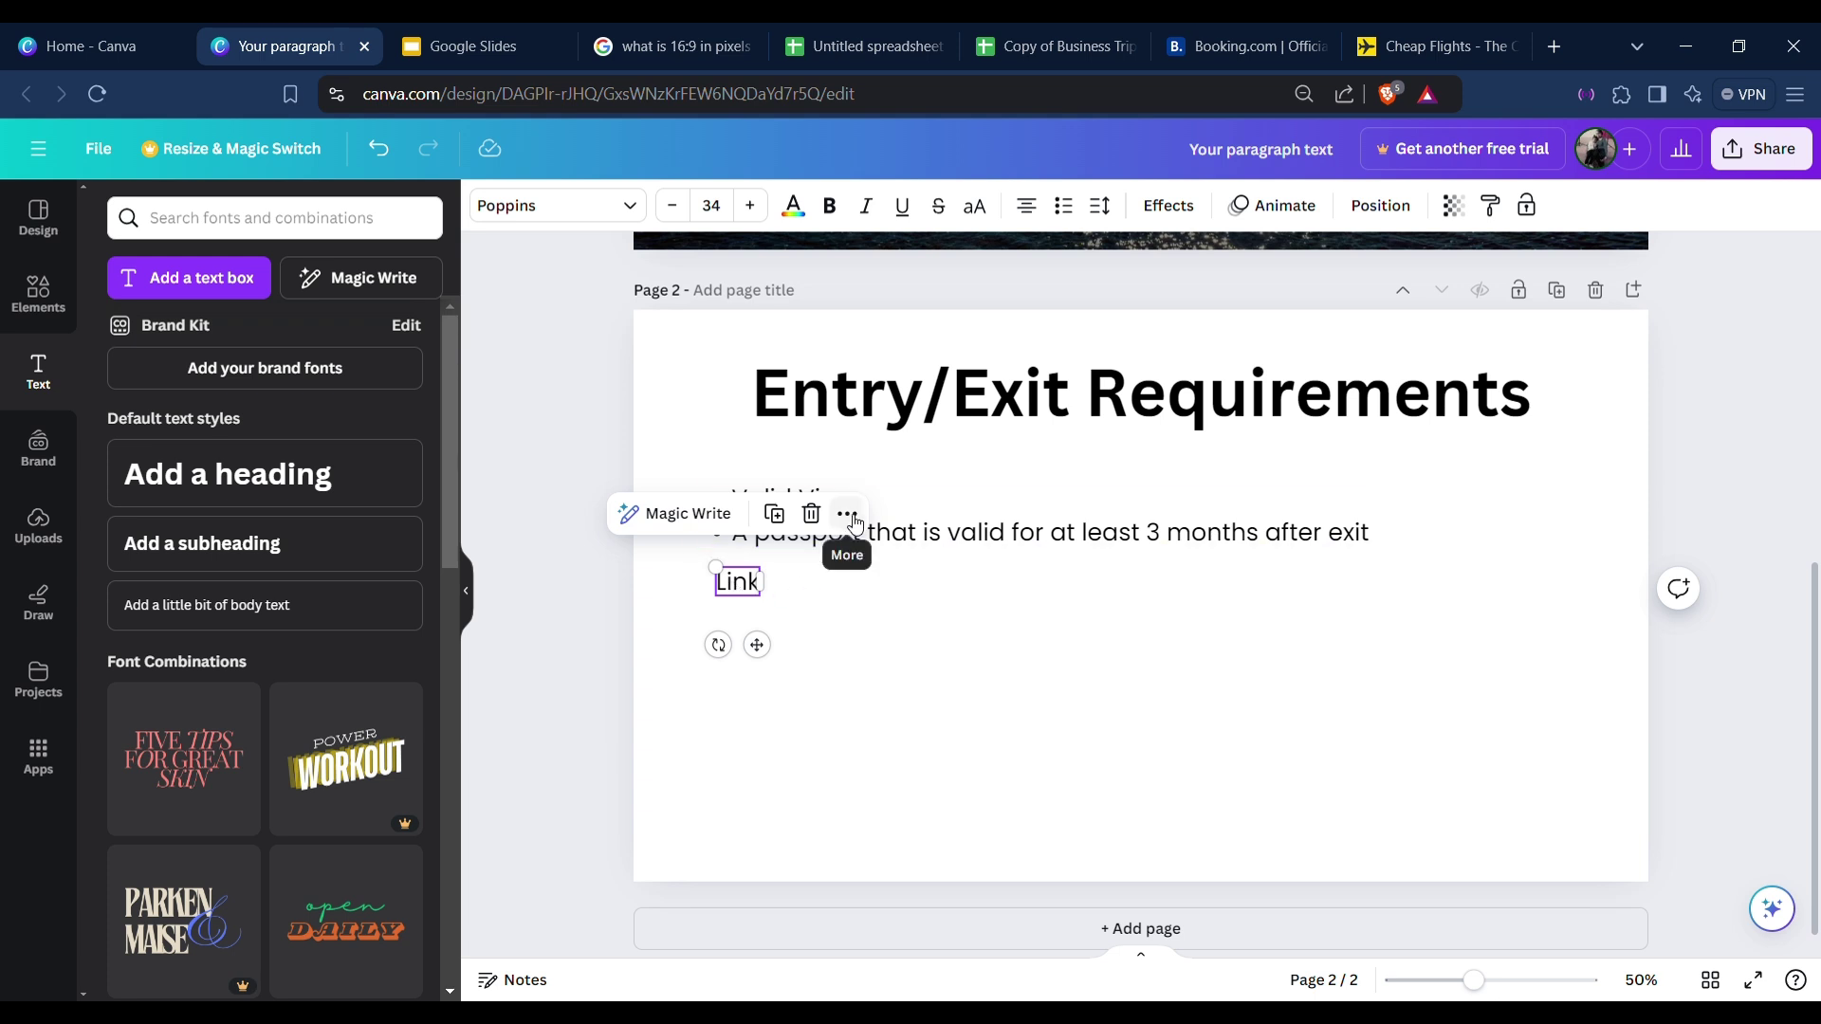
click(865, 524)
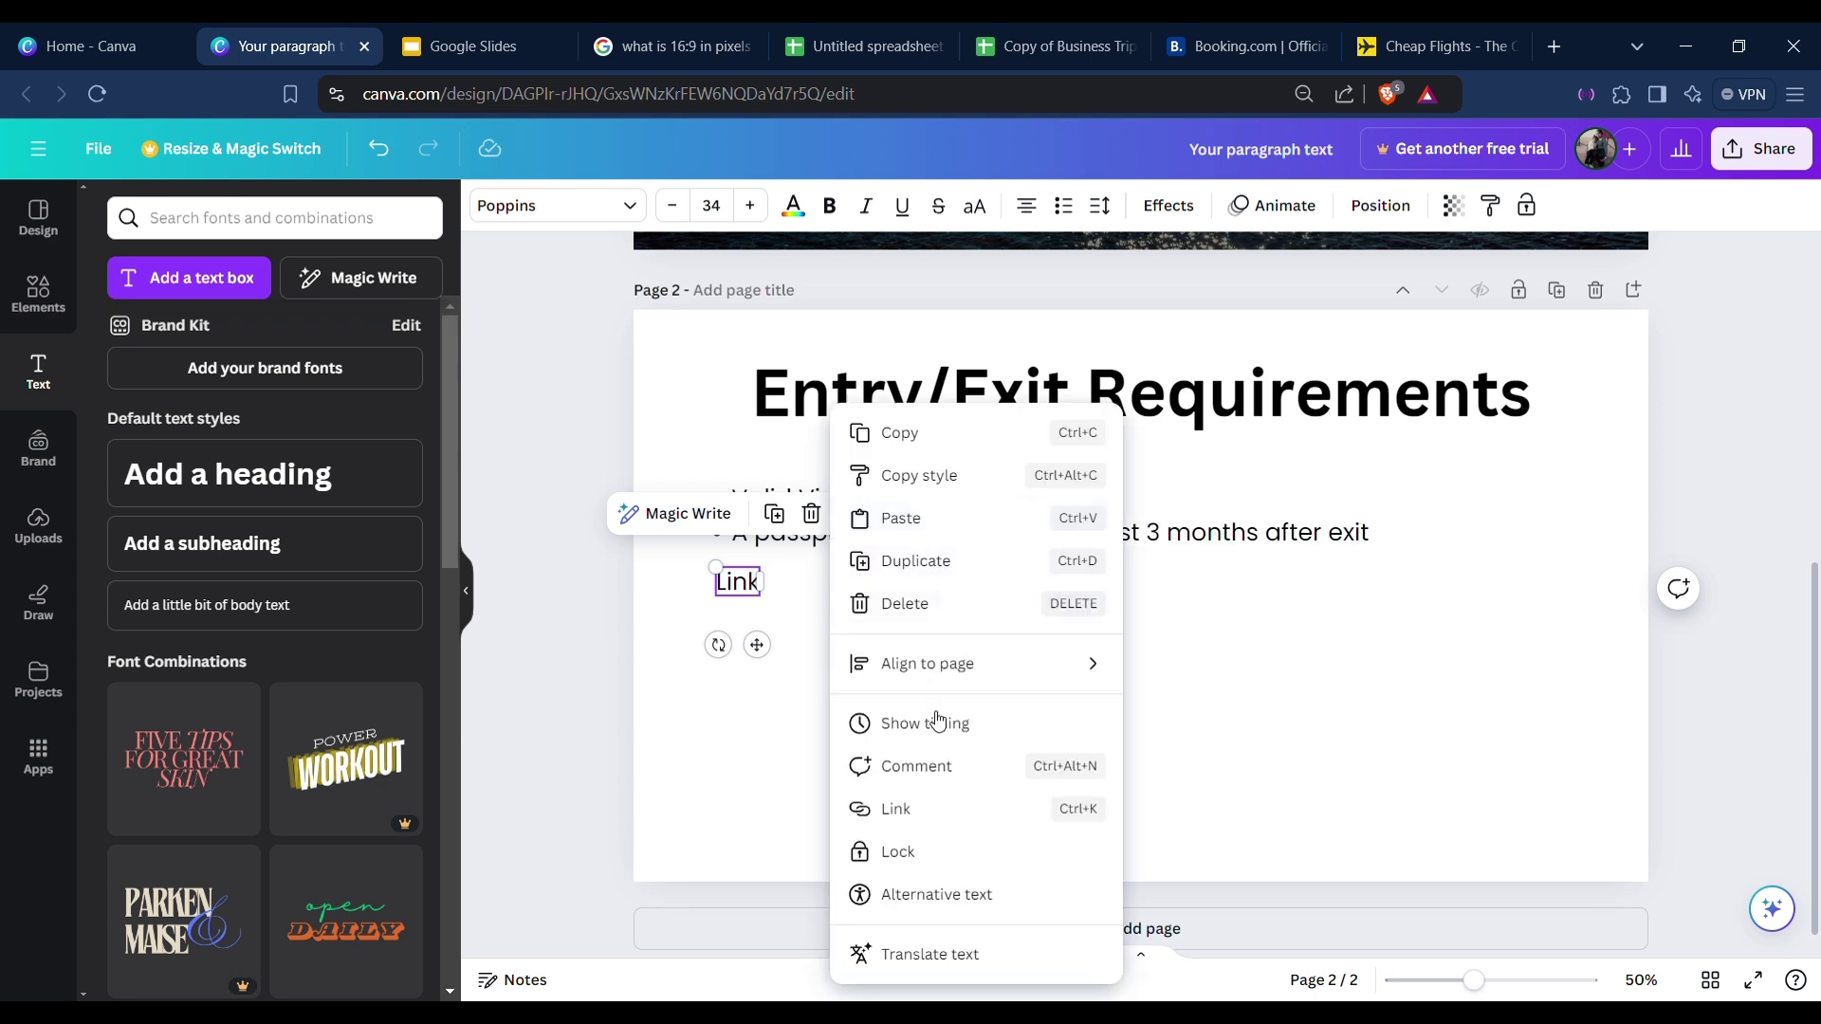
click(928, 808)
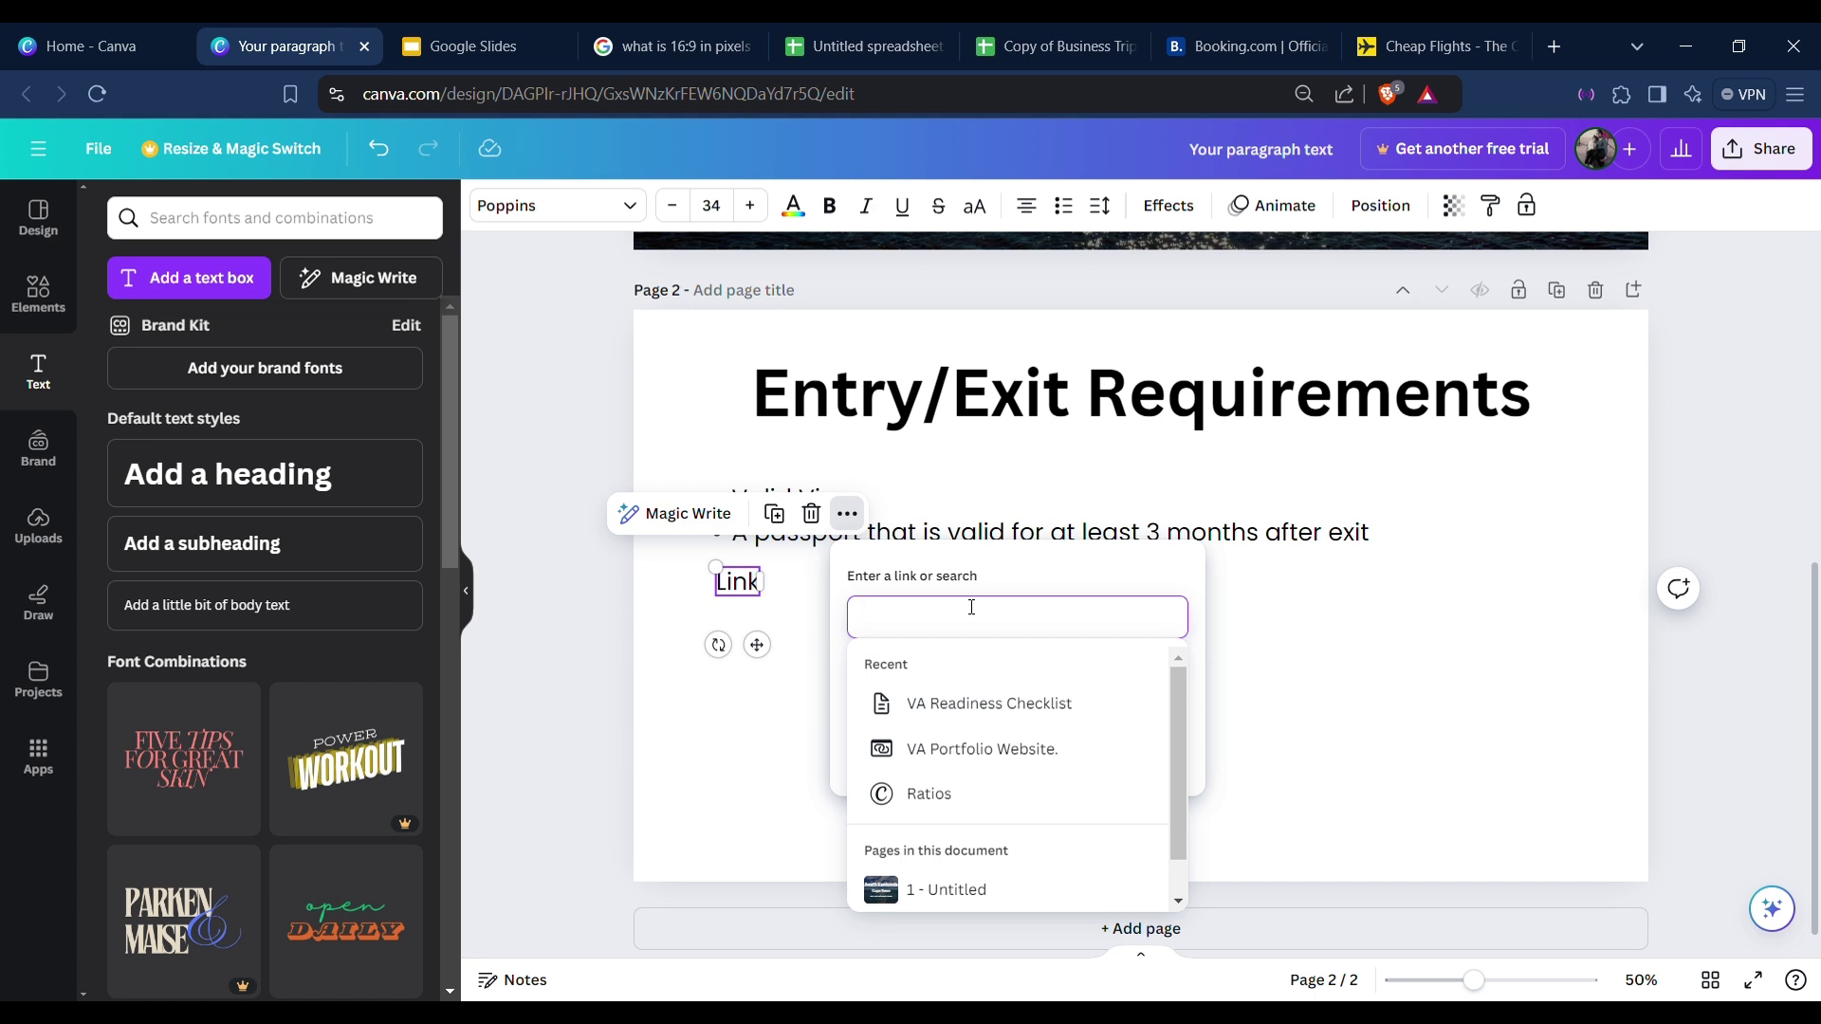
text(www.link)
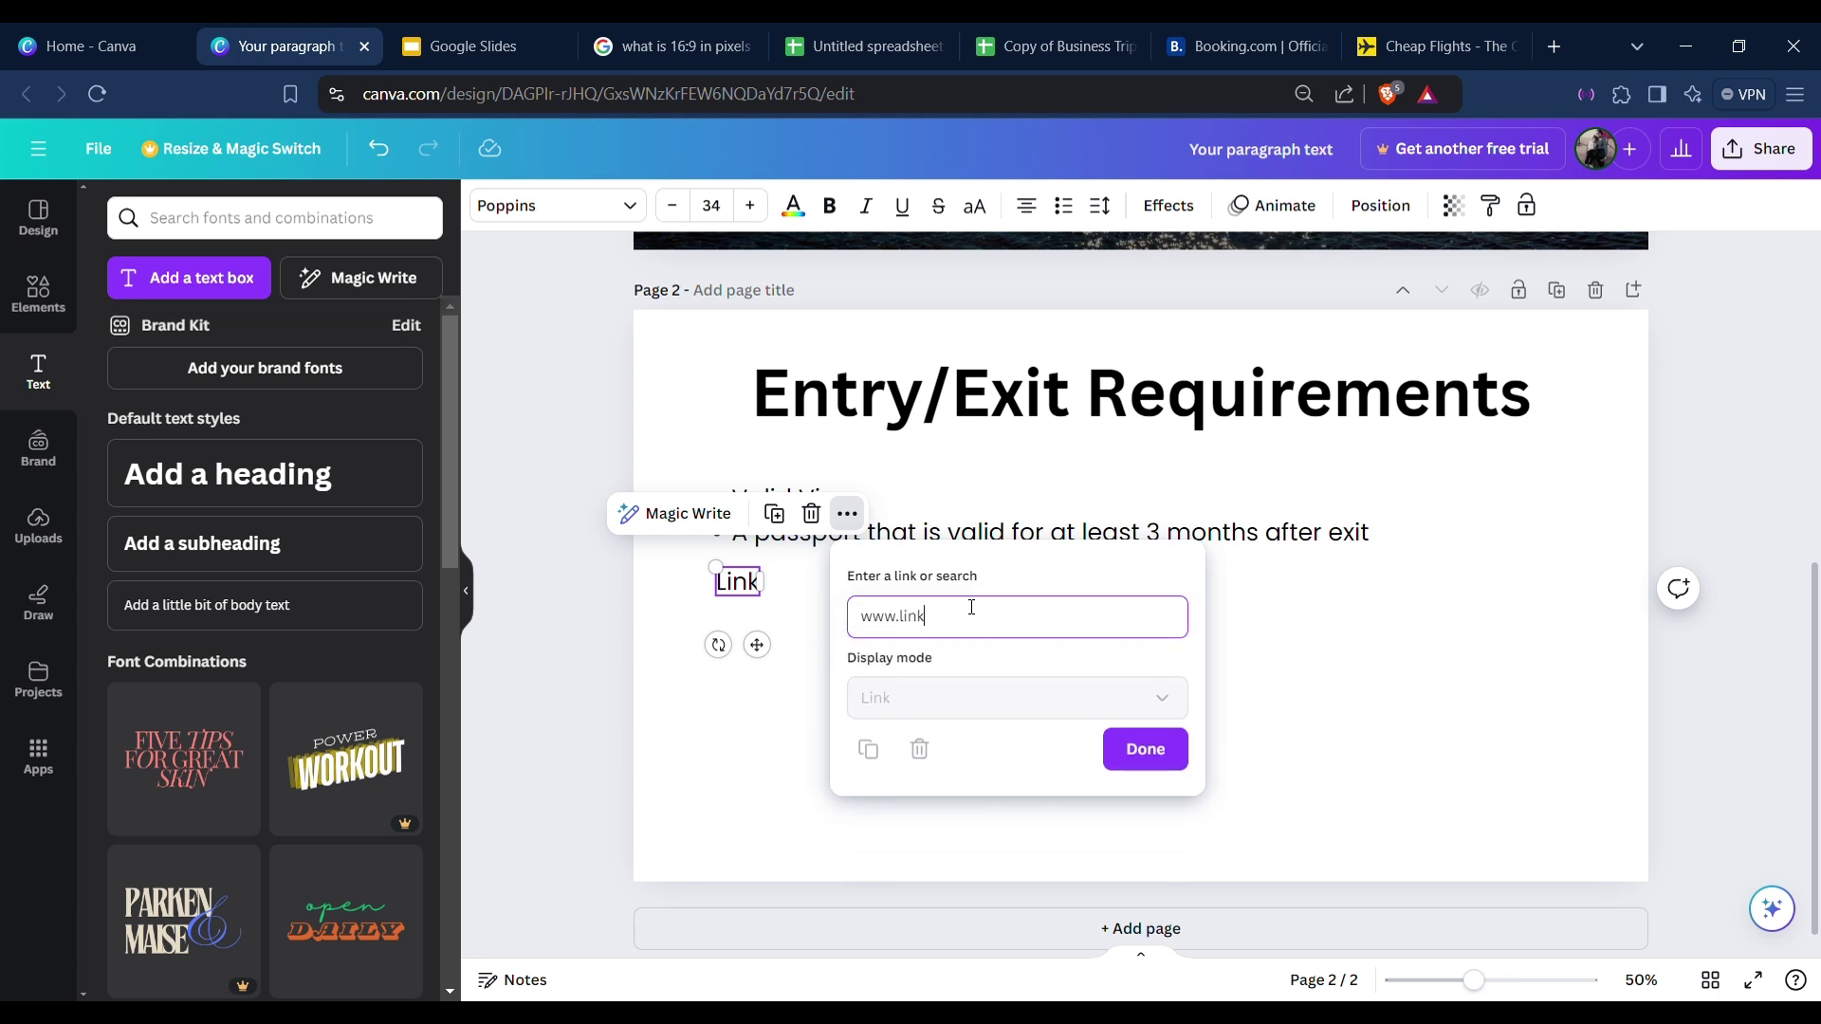
text(toinformation)
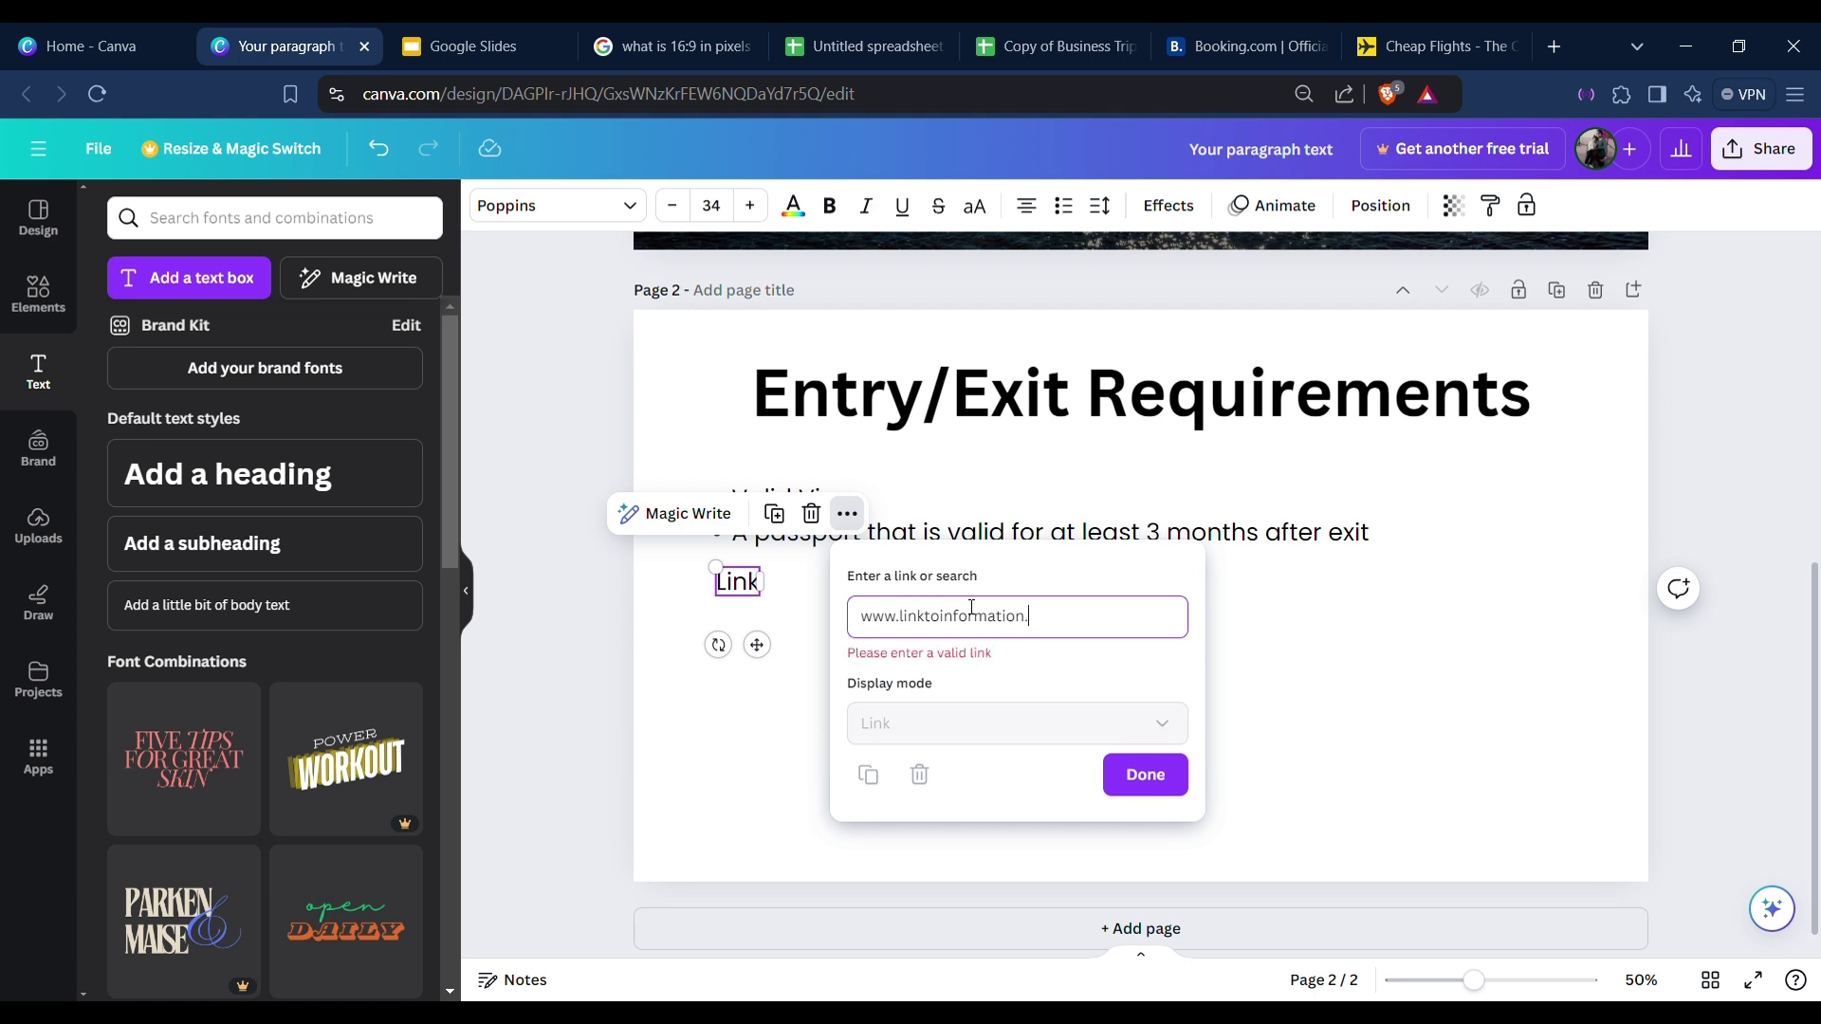
text(.com)
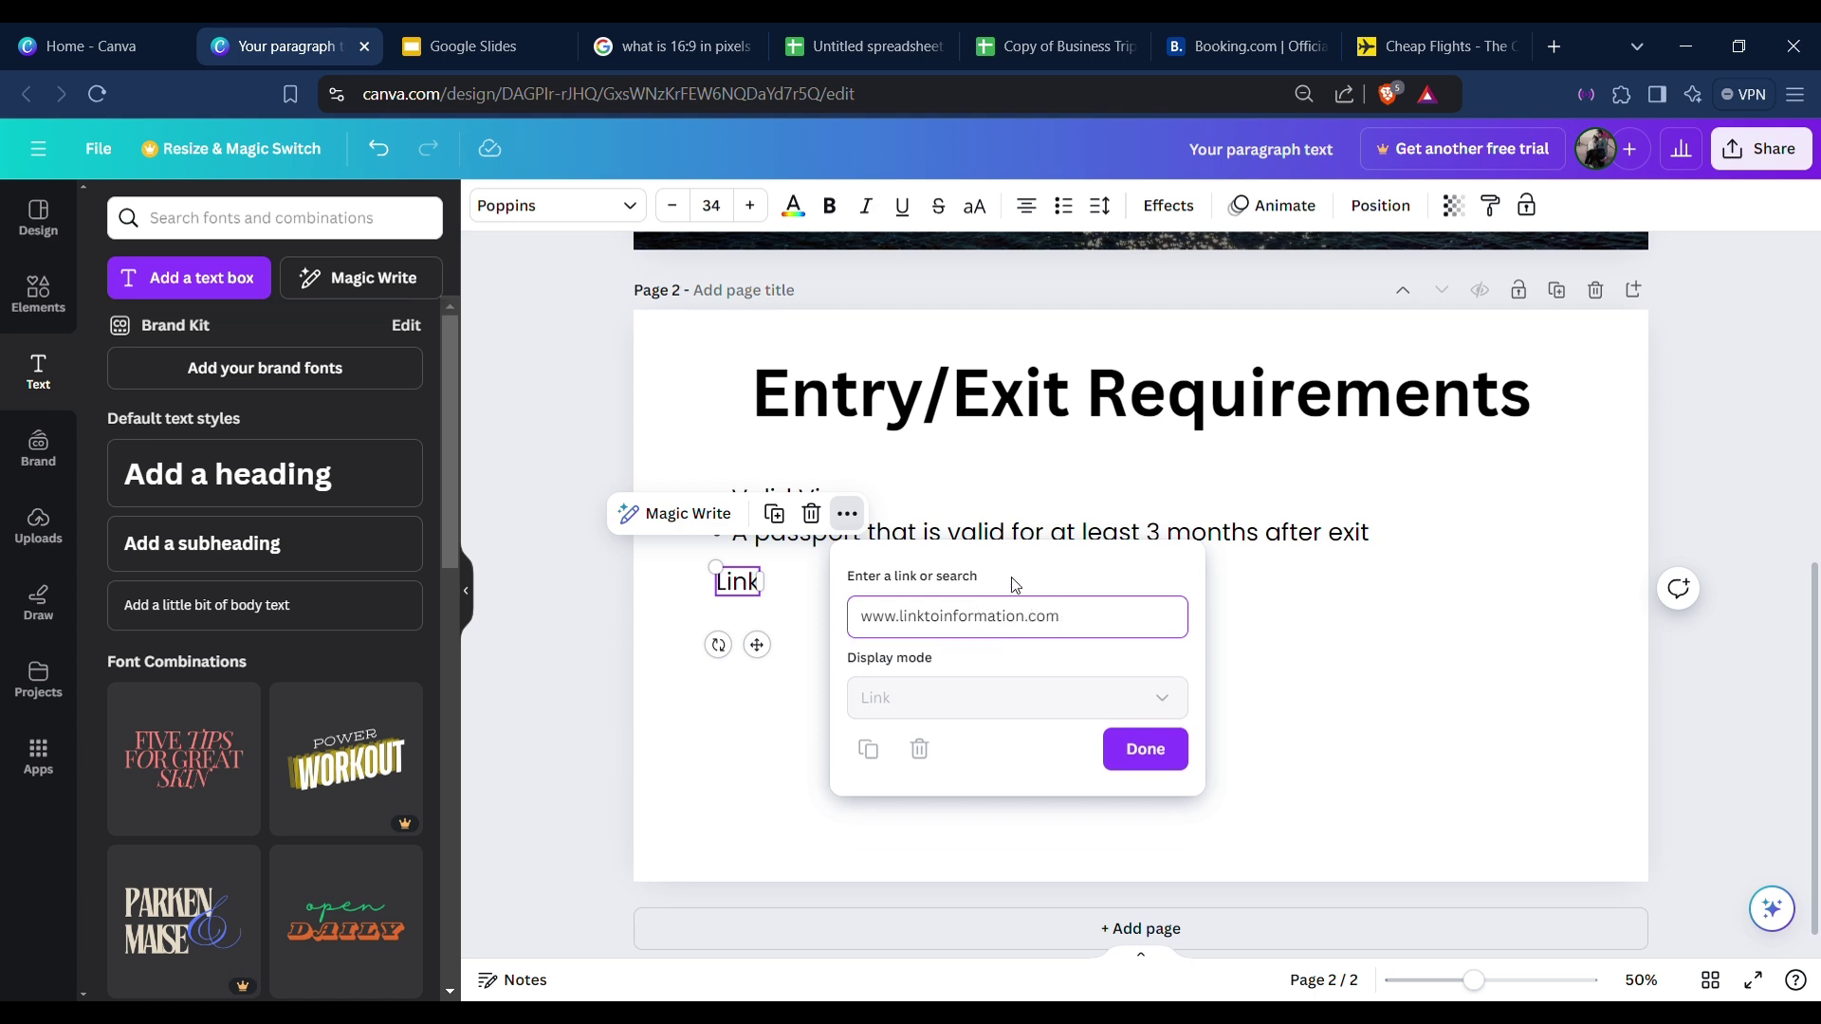
key(Return)
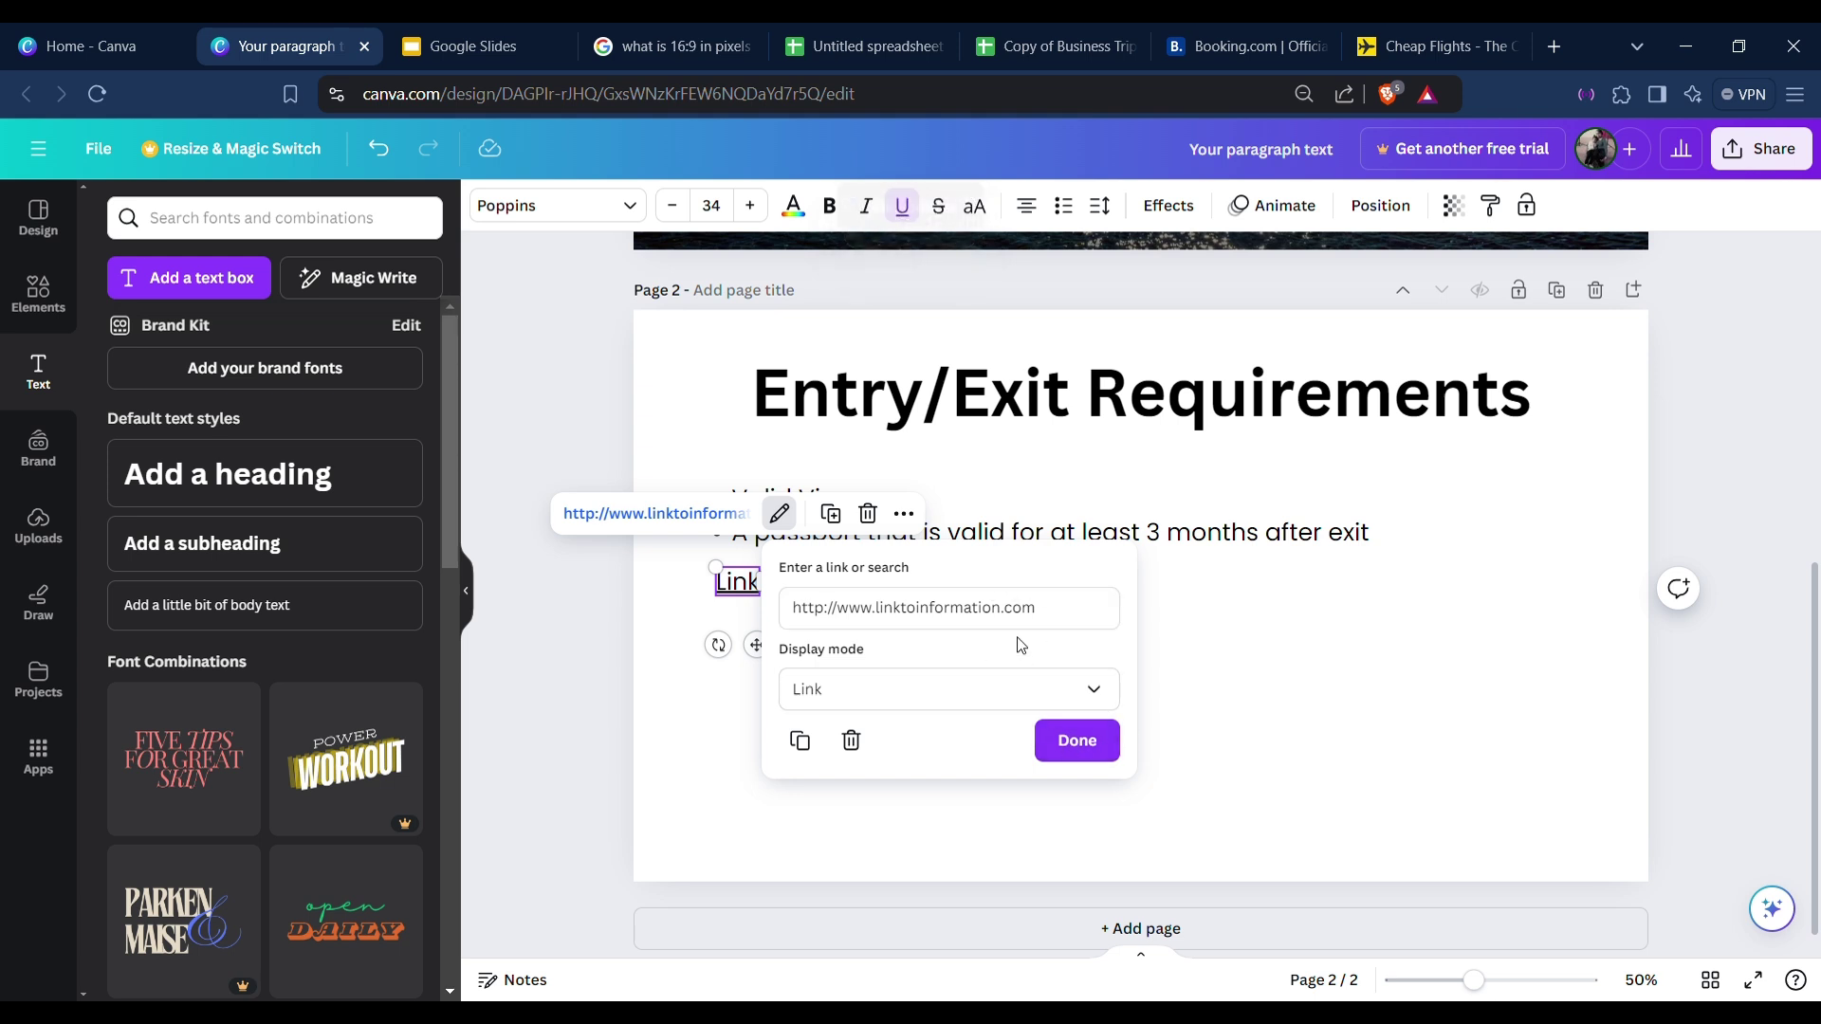
click(1096, 756)
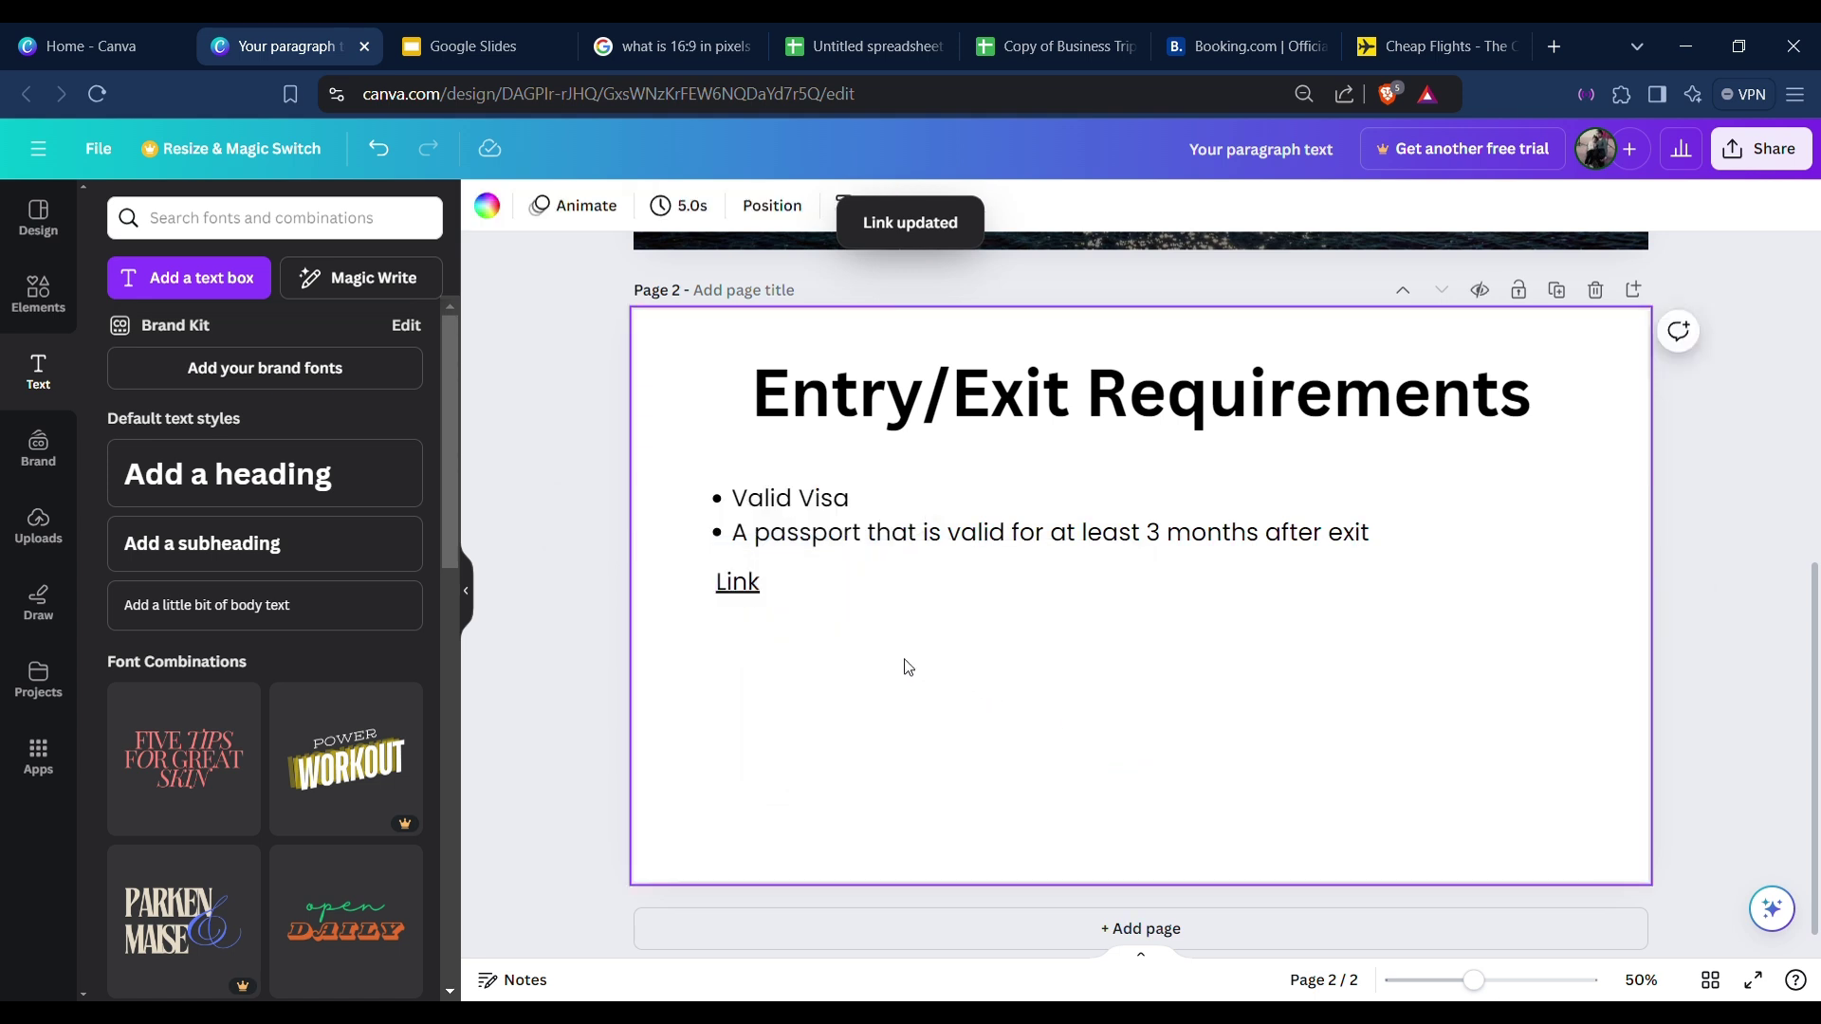
Add 'Source' before Link to read 'Source Link' and shift it slightly right.
click(795, 614)
click(732, 584)
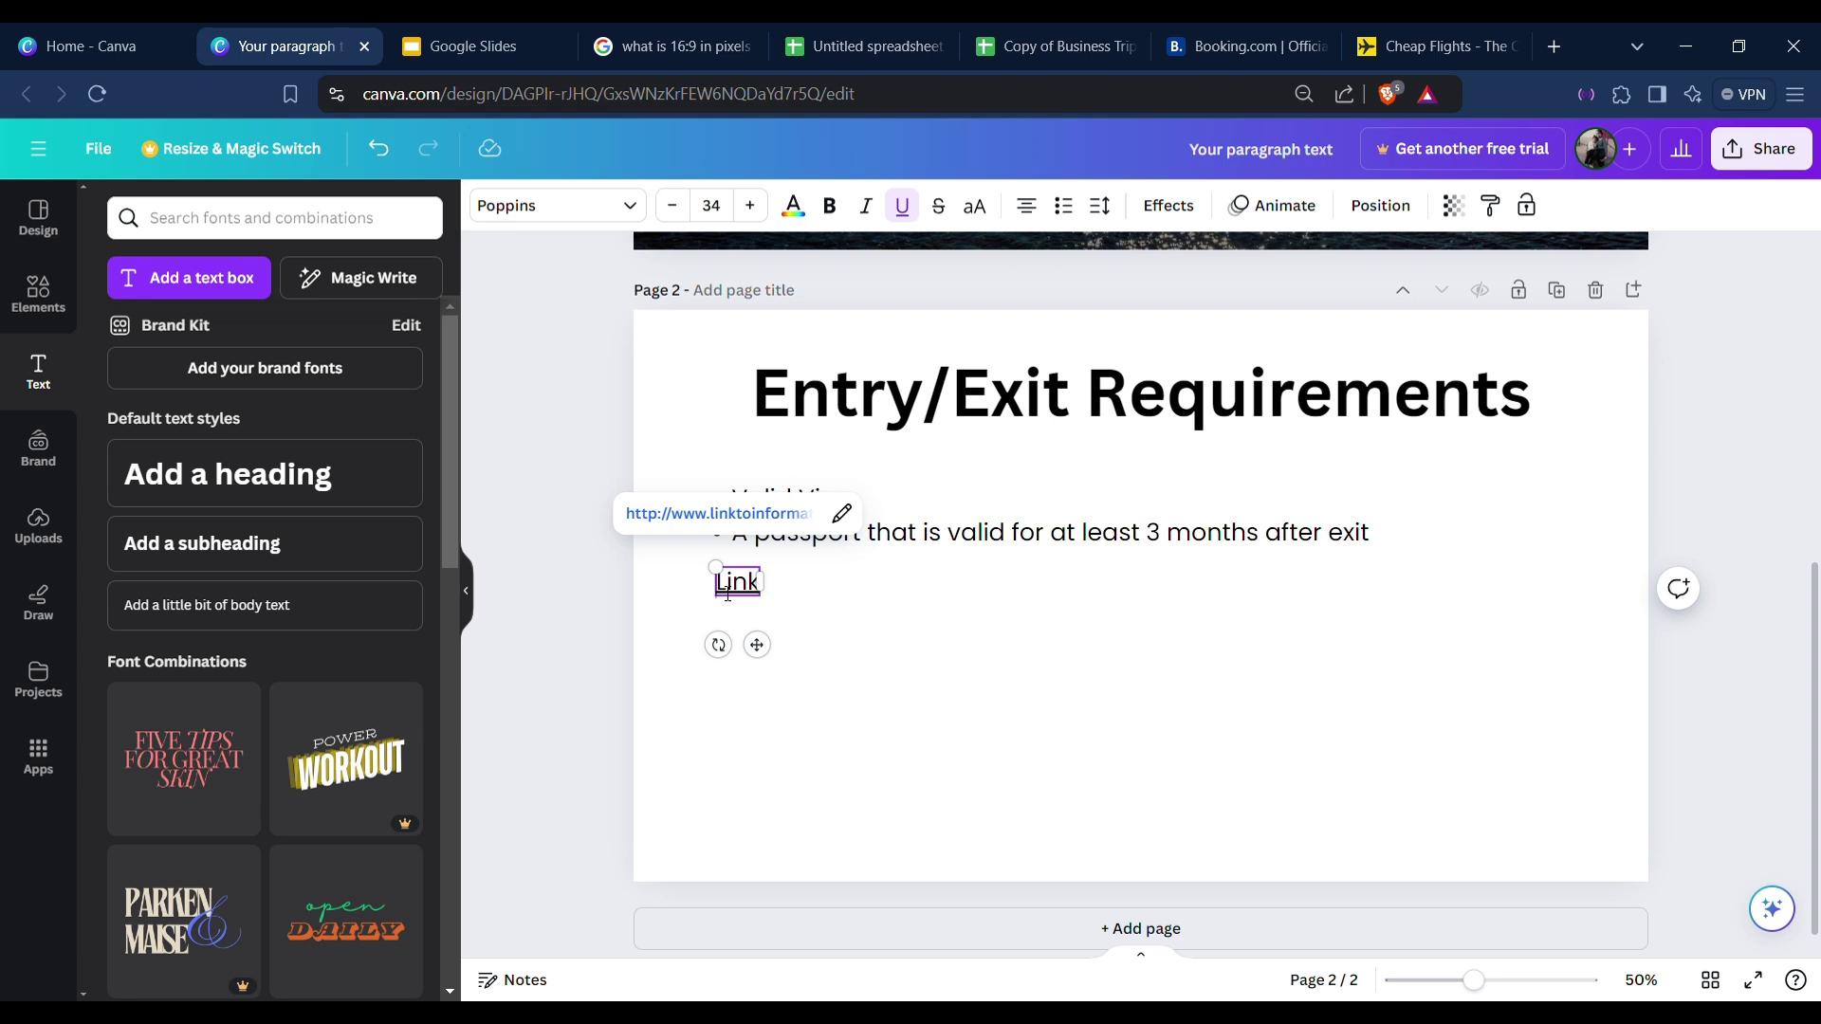
text(Source)
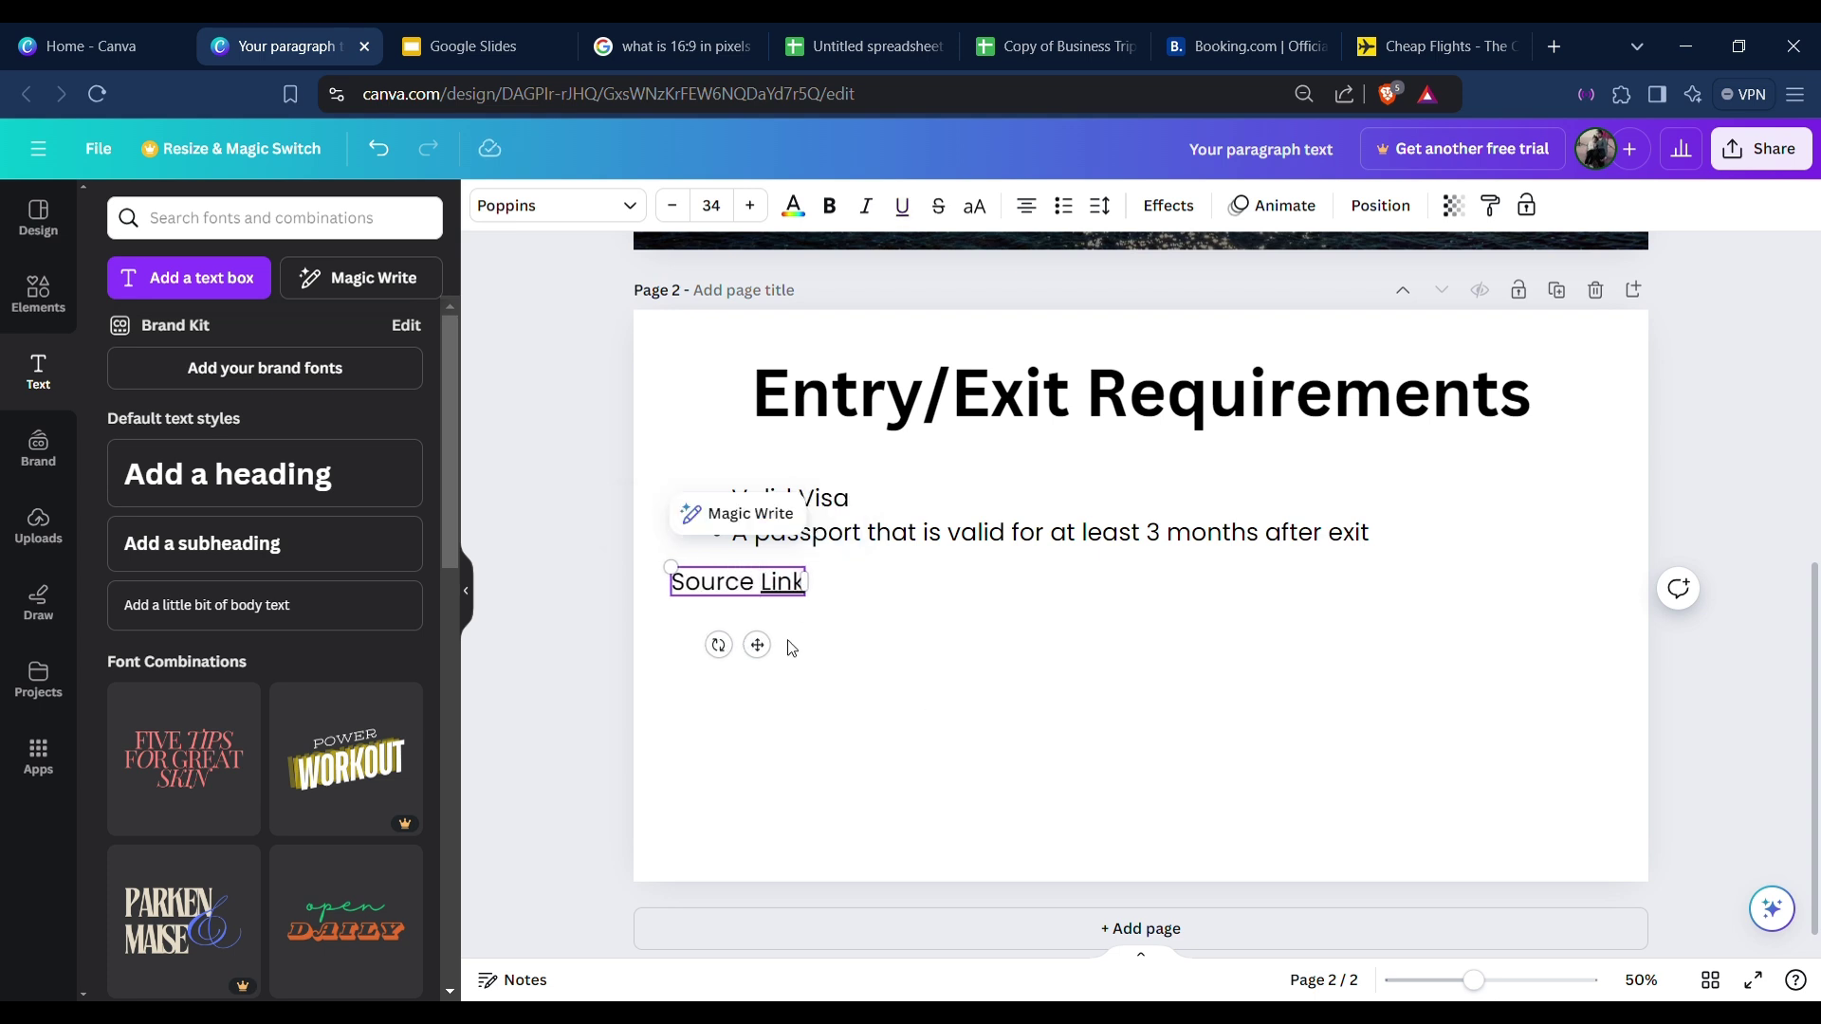
double_click(716, 583)
click(740, 586)
click(906, 646)
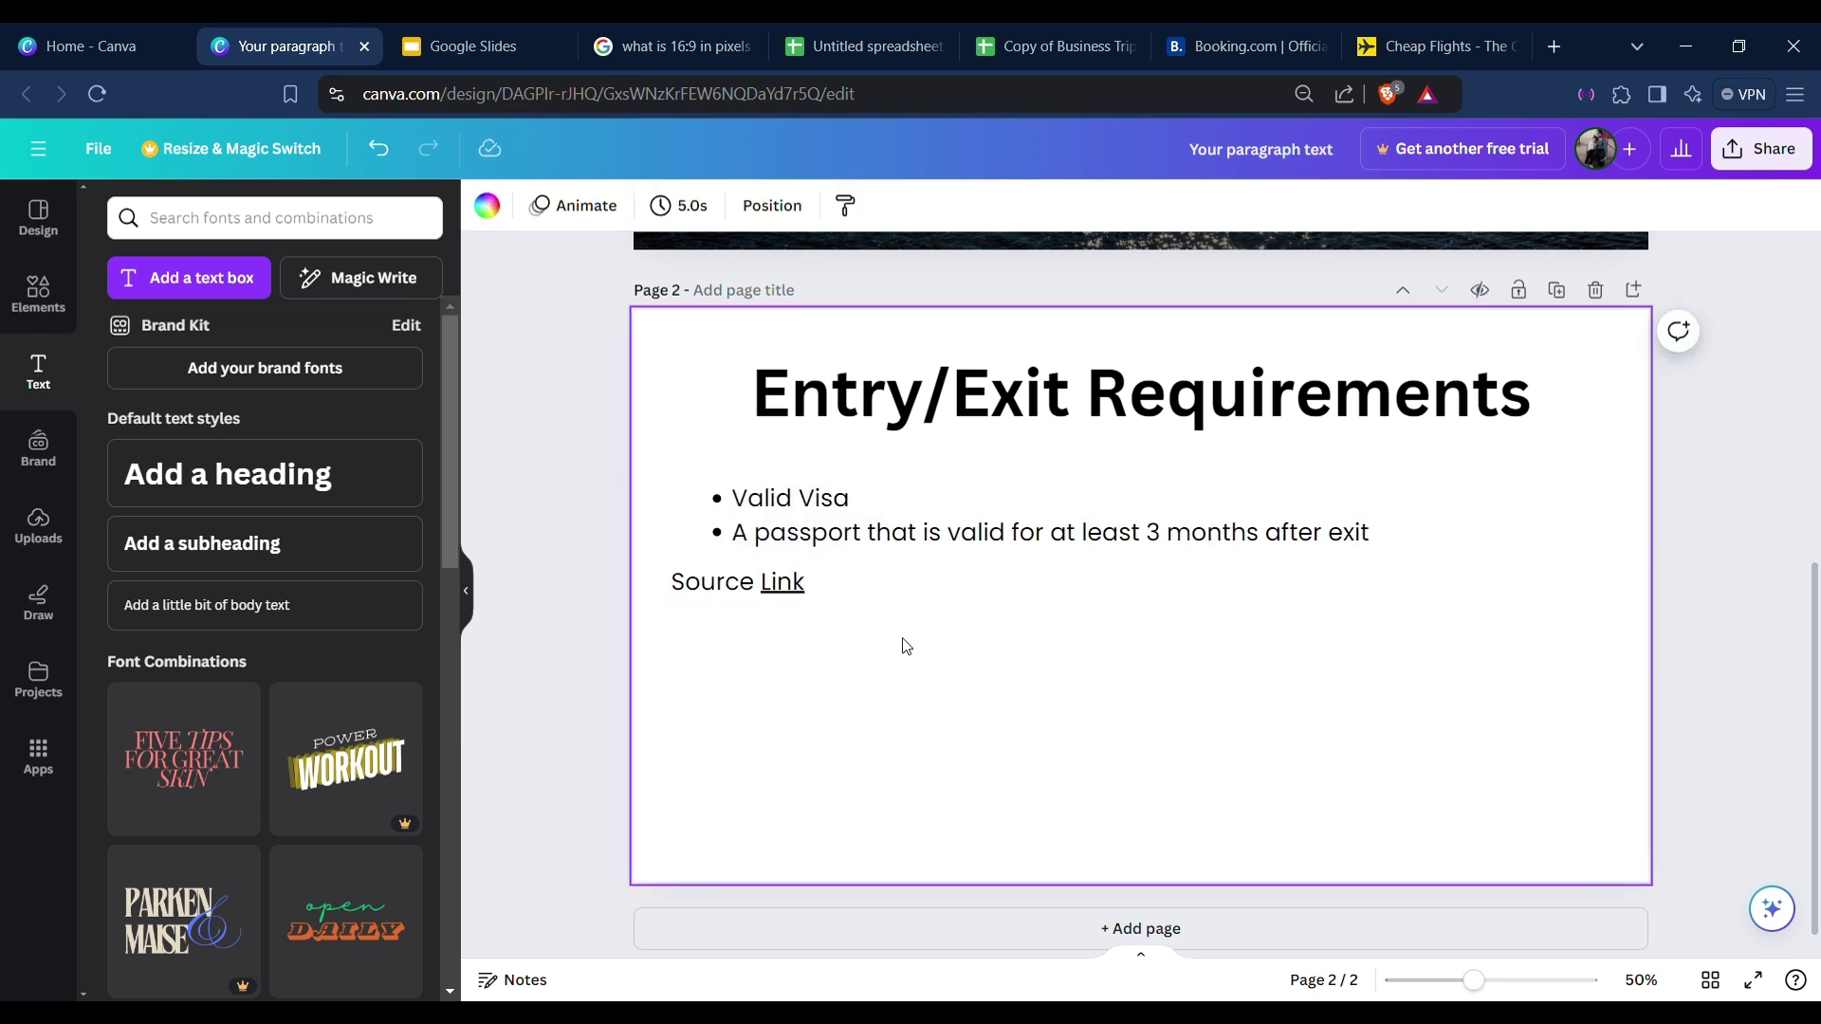
drag(792, 583, 833, 598)
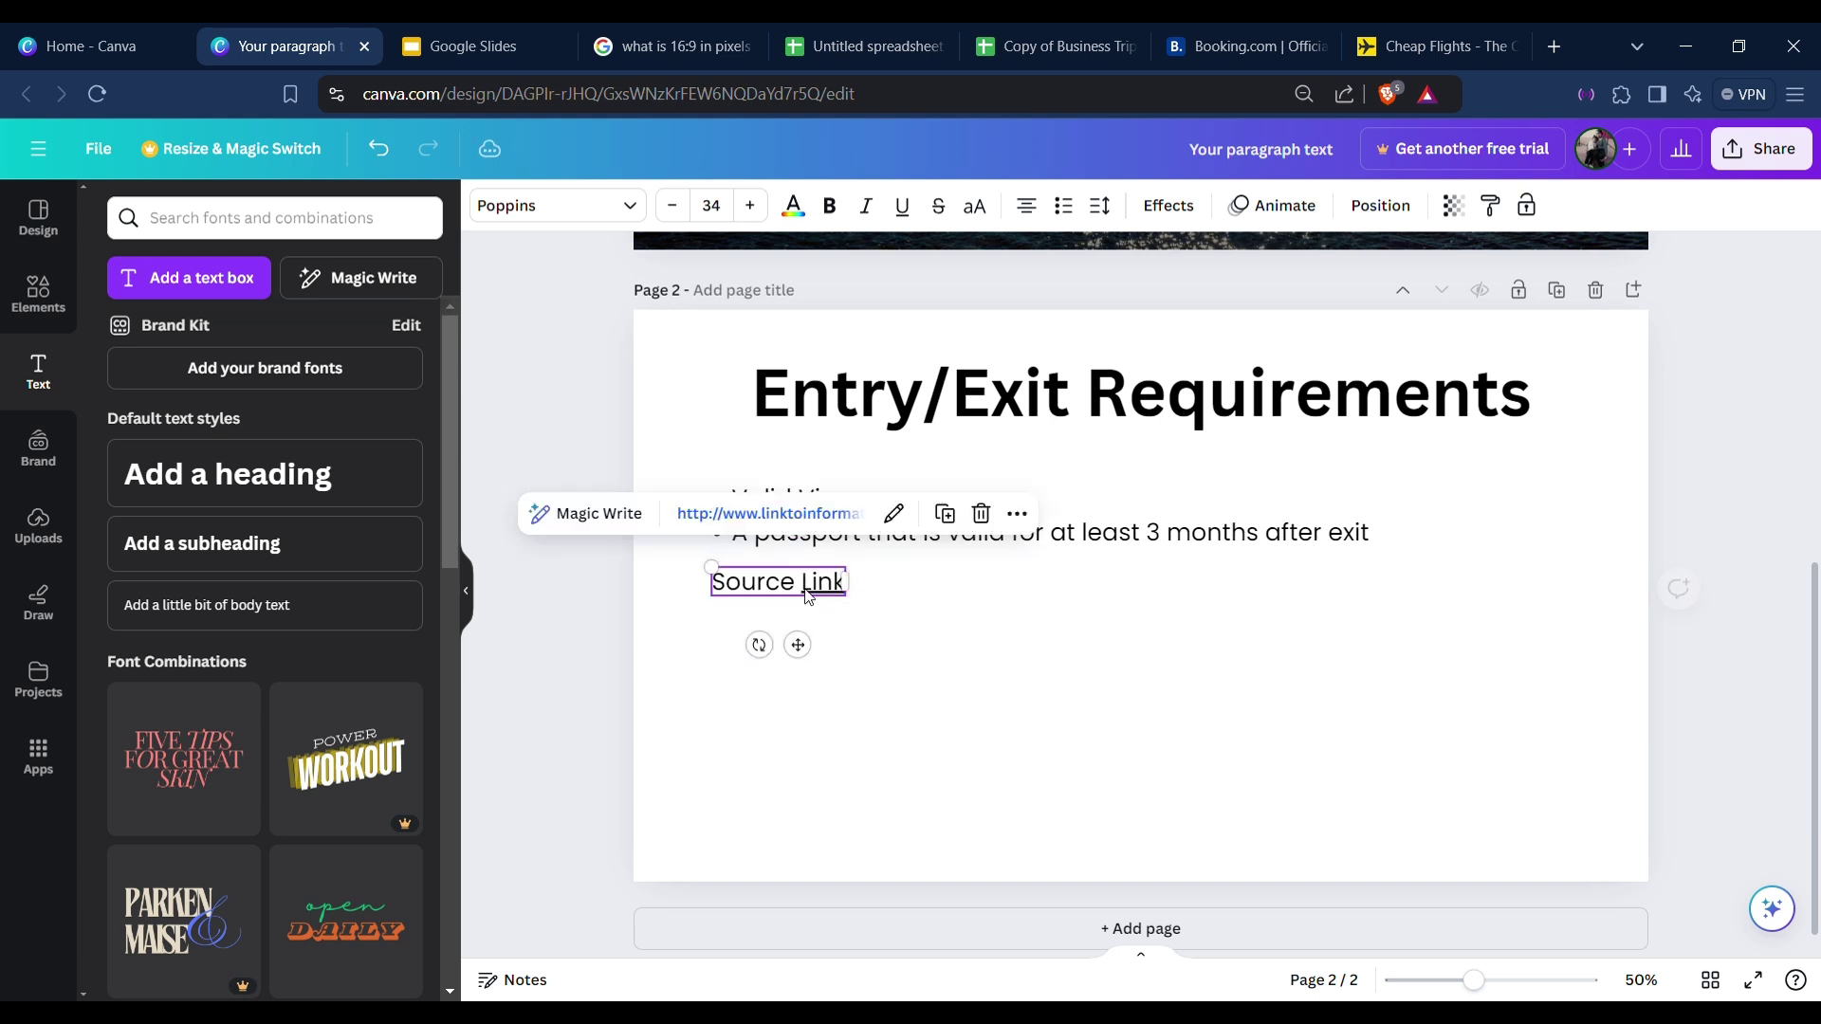
double_click(807, 596)
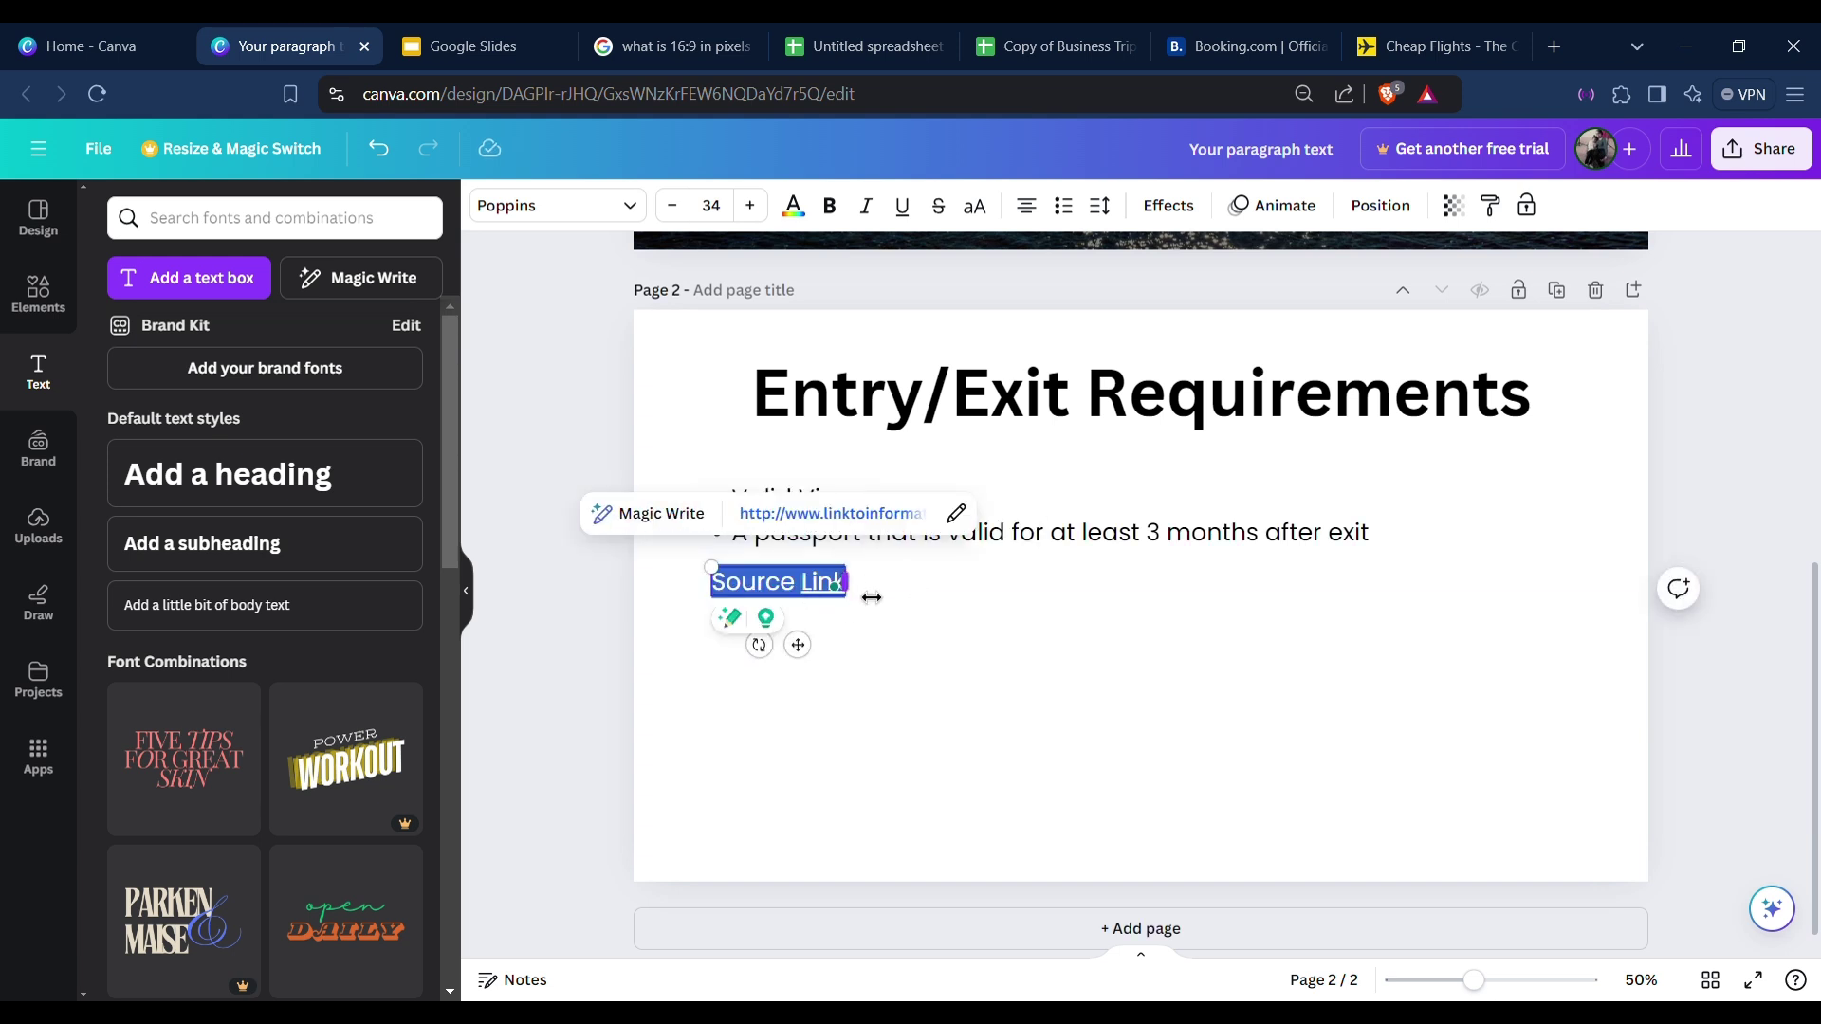
Review the link's web address and display text in the link settings.
click(956, 513)
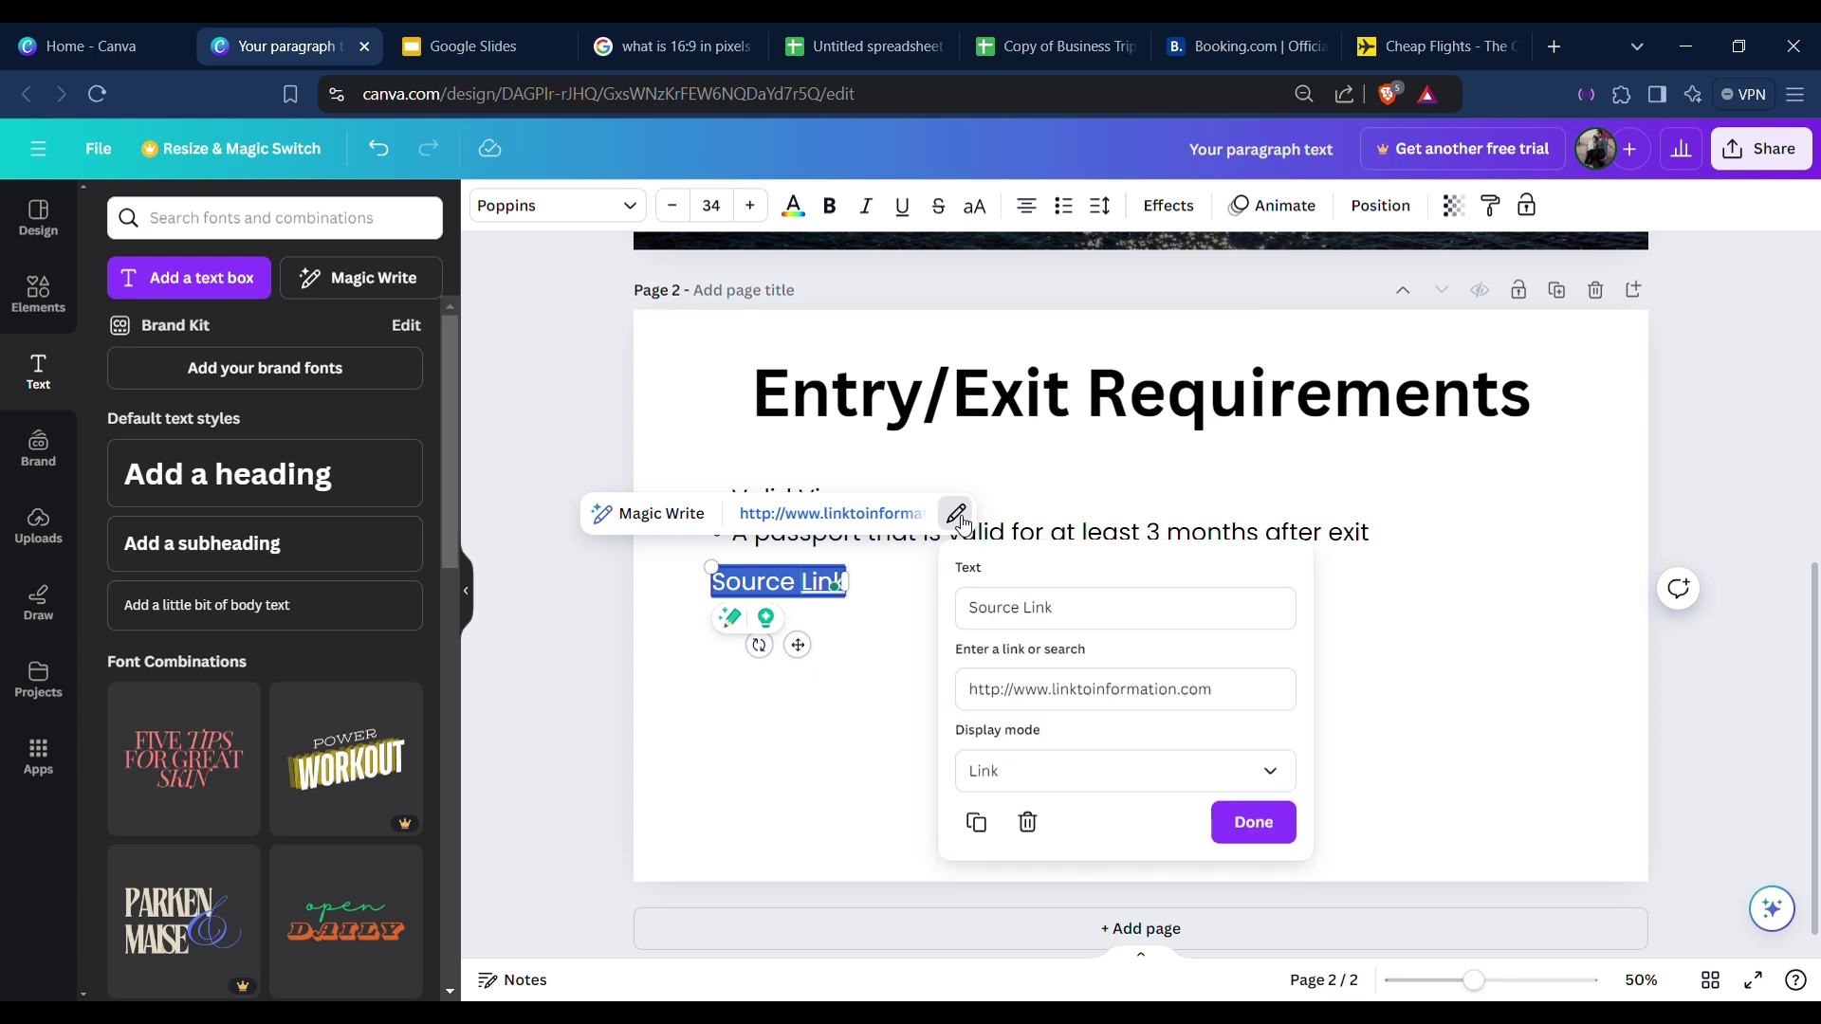
click(1036, 689)
double_click(1031, 689)
drag(982, 618, 1060, 622)
click(1254, 822)
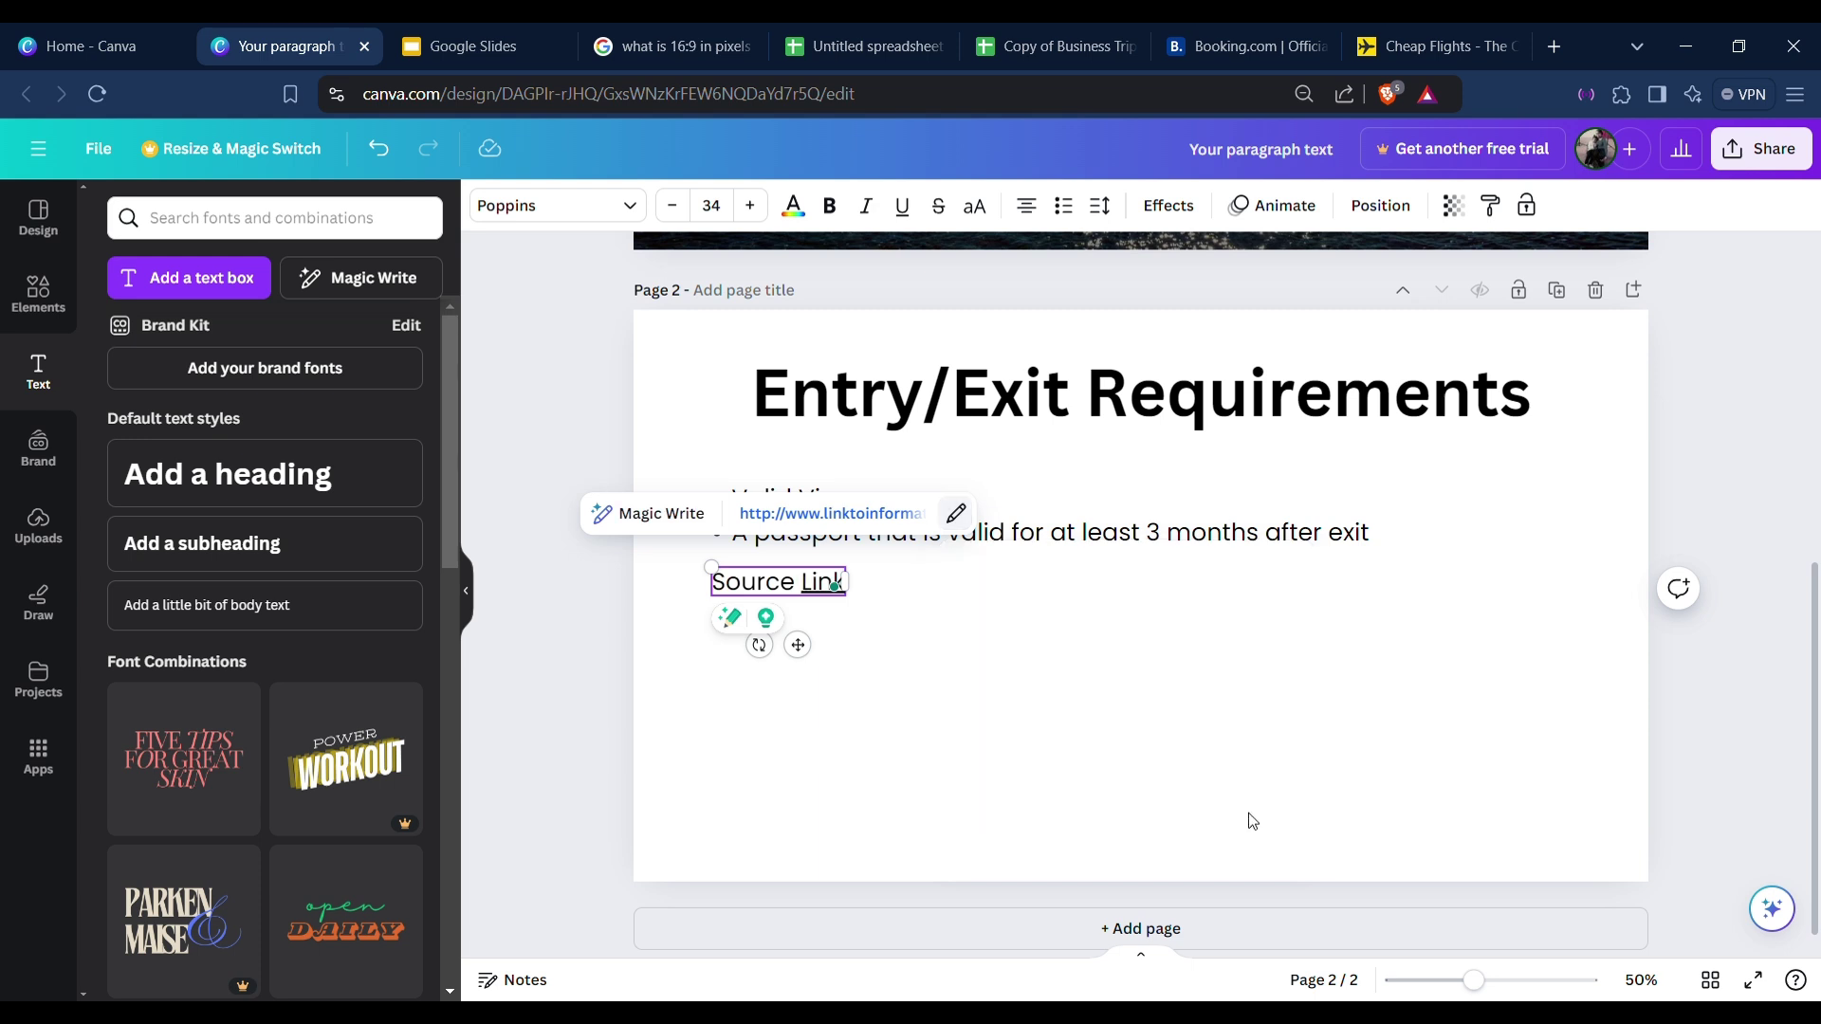
Delete the word Source so the hyperlinked text reads just 'Link'.
click(902, 670)
click(754, 581)
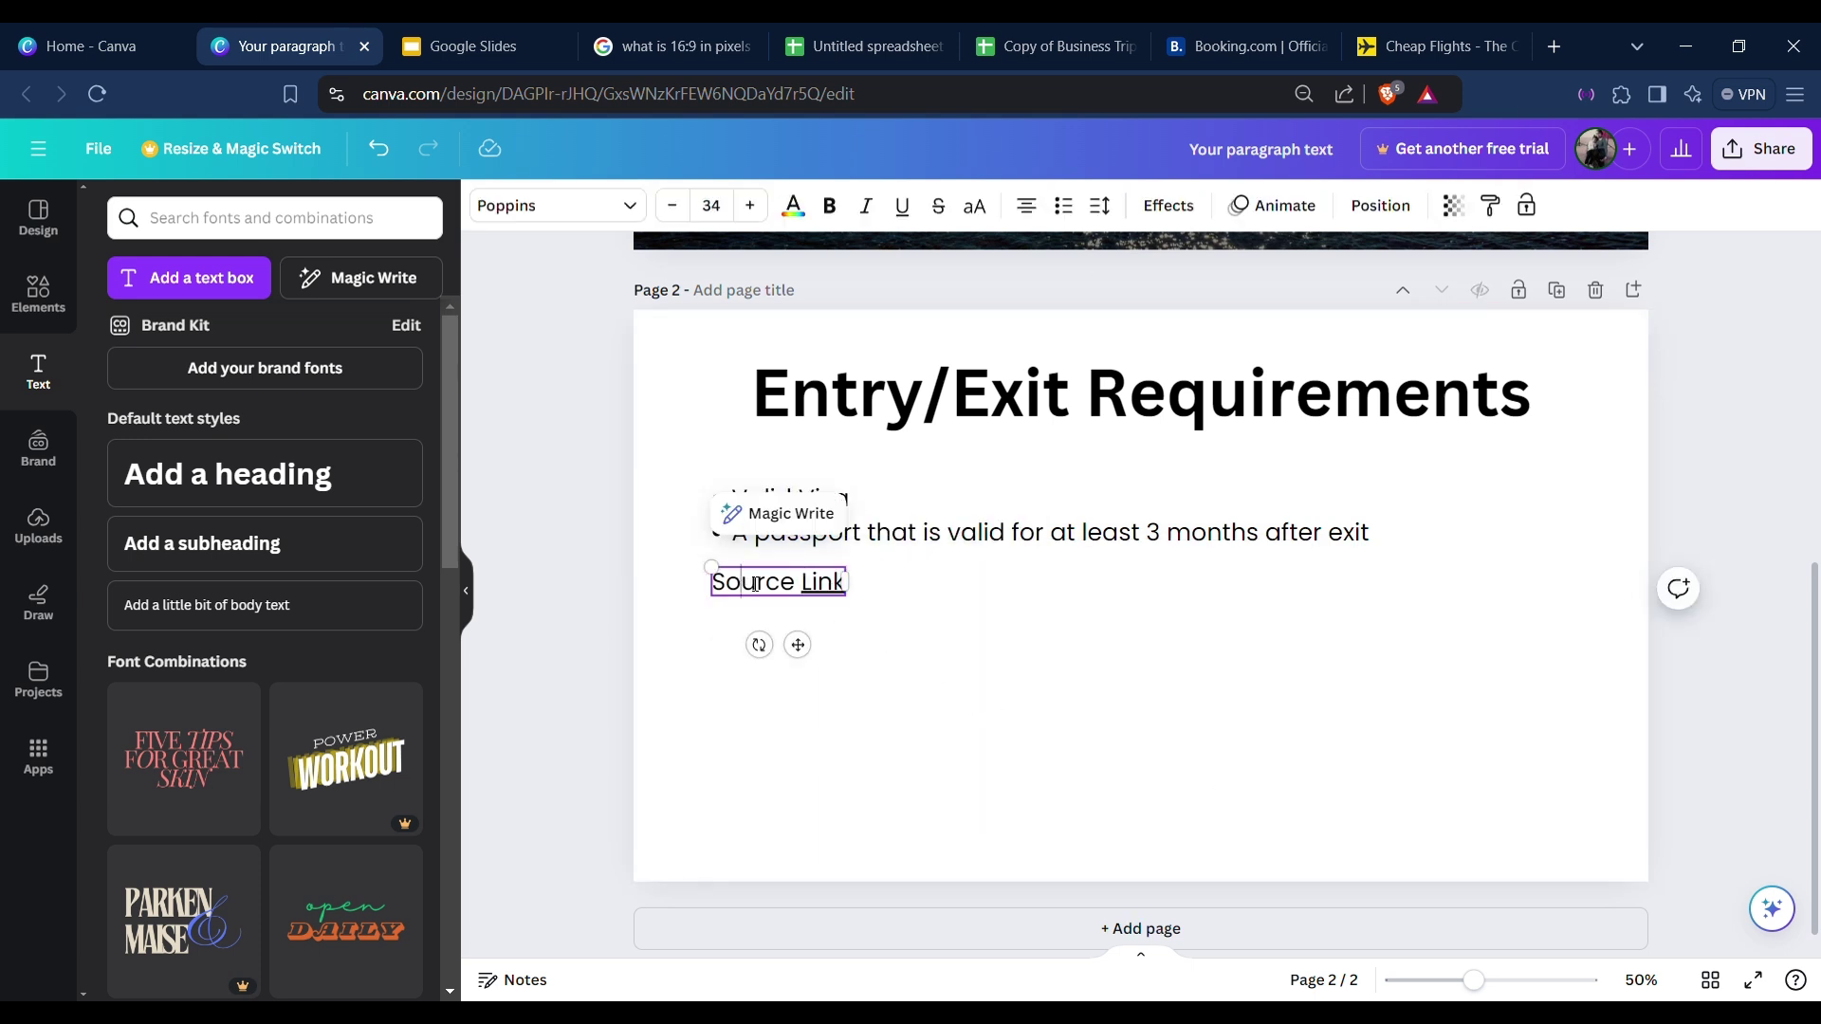
double_click(754, 581)
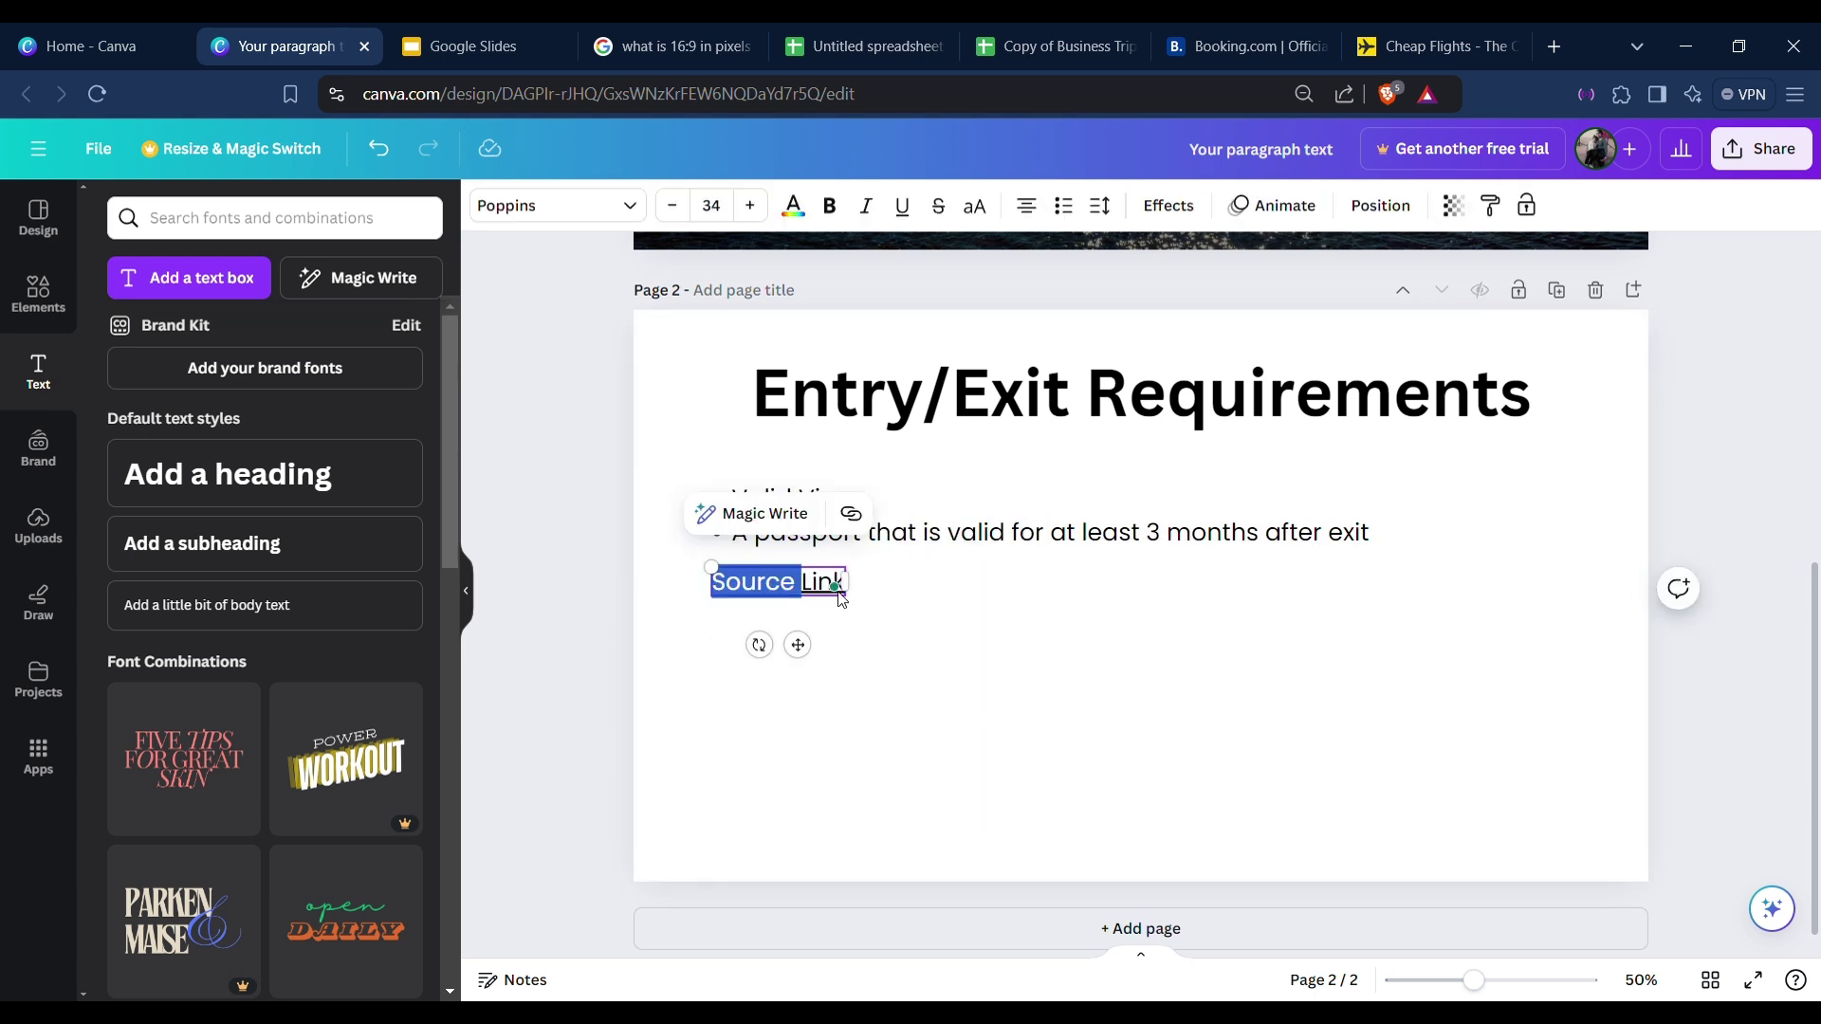
key(Right)
key(BackSpace)
key(BackSpace)
key(BackSpace)
key(BackSpace)
key(BackSpace)
key(BackSpace)
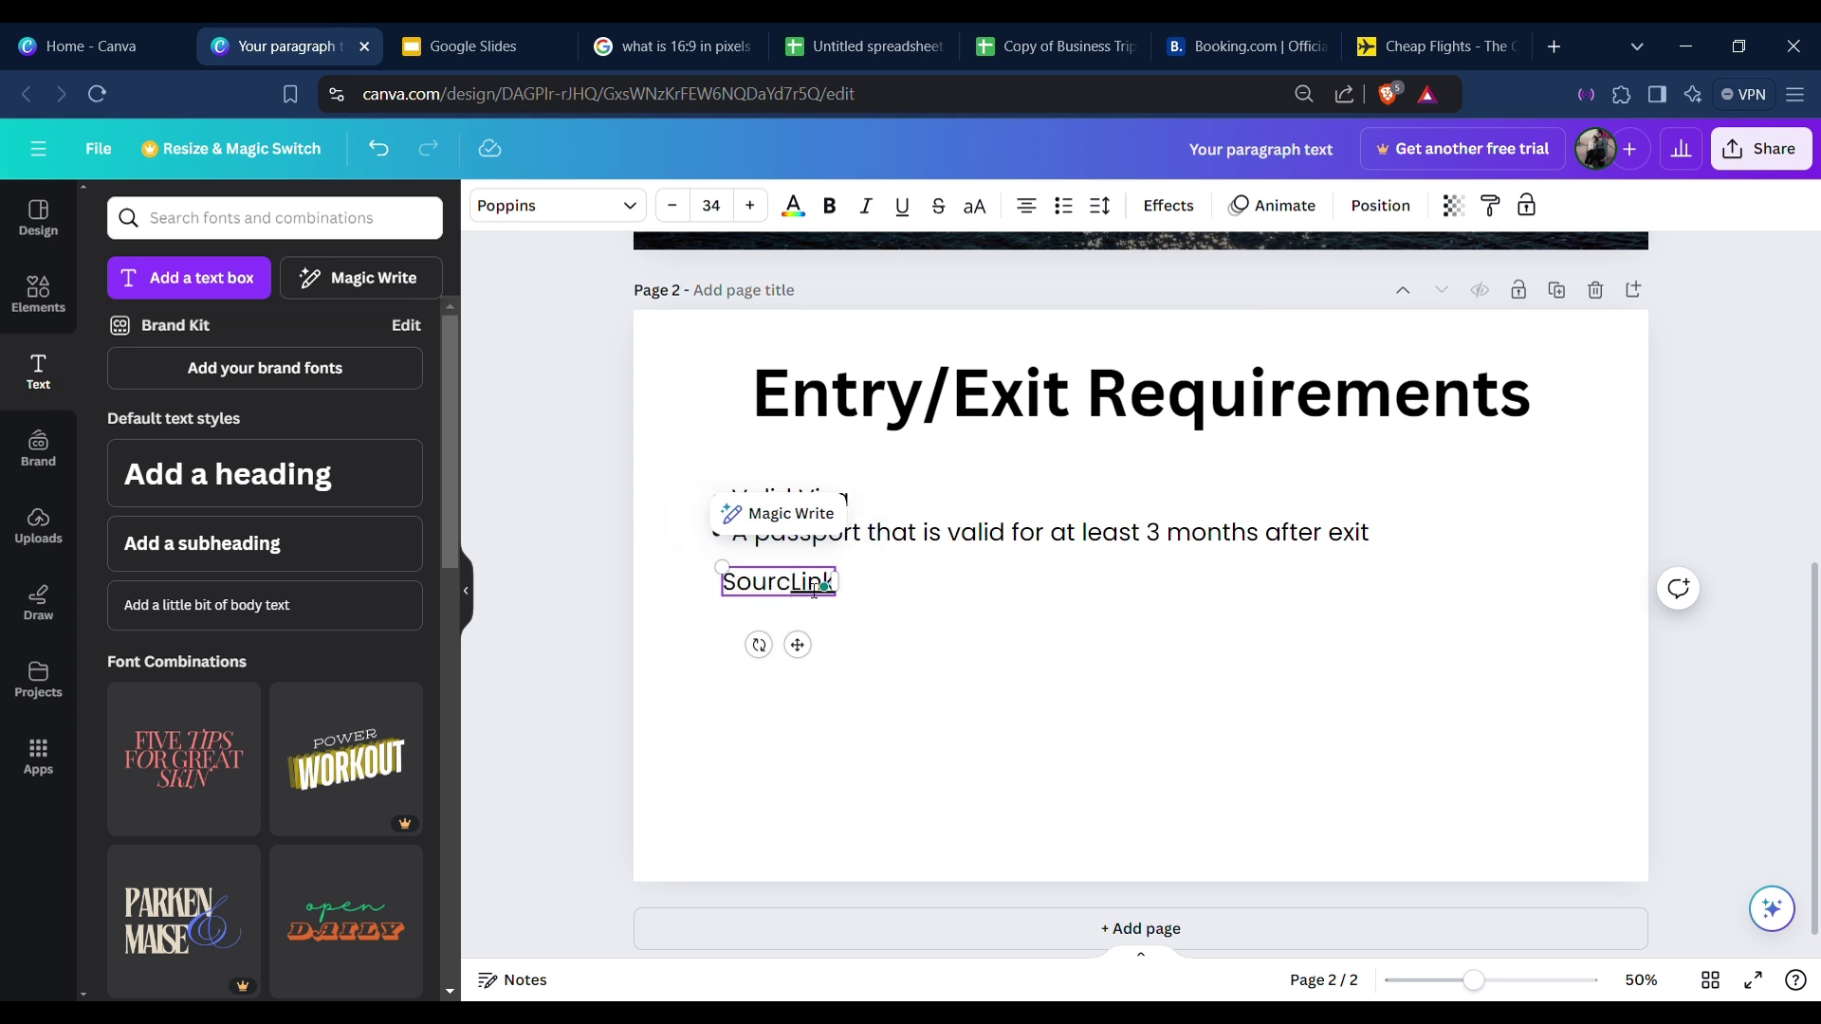
key(BackSpace)
click(837, 601)
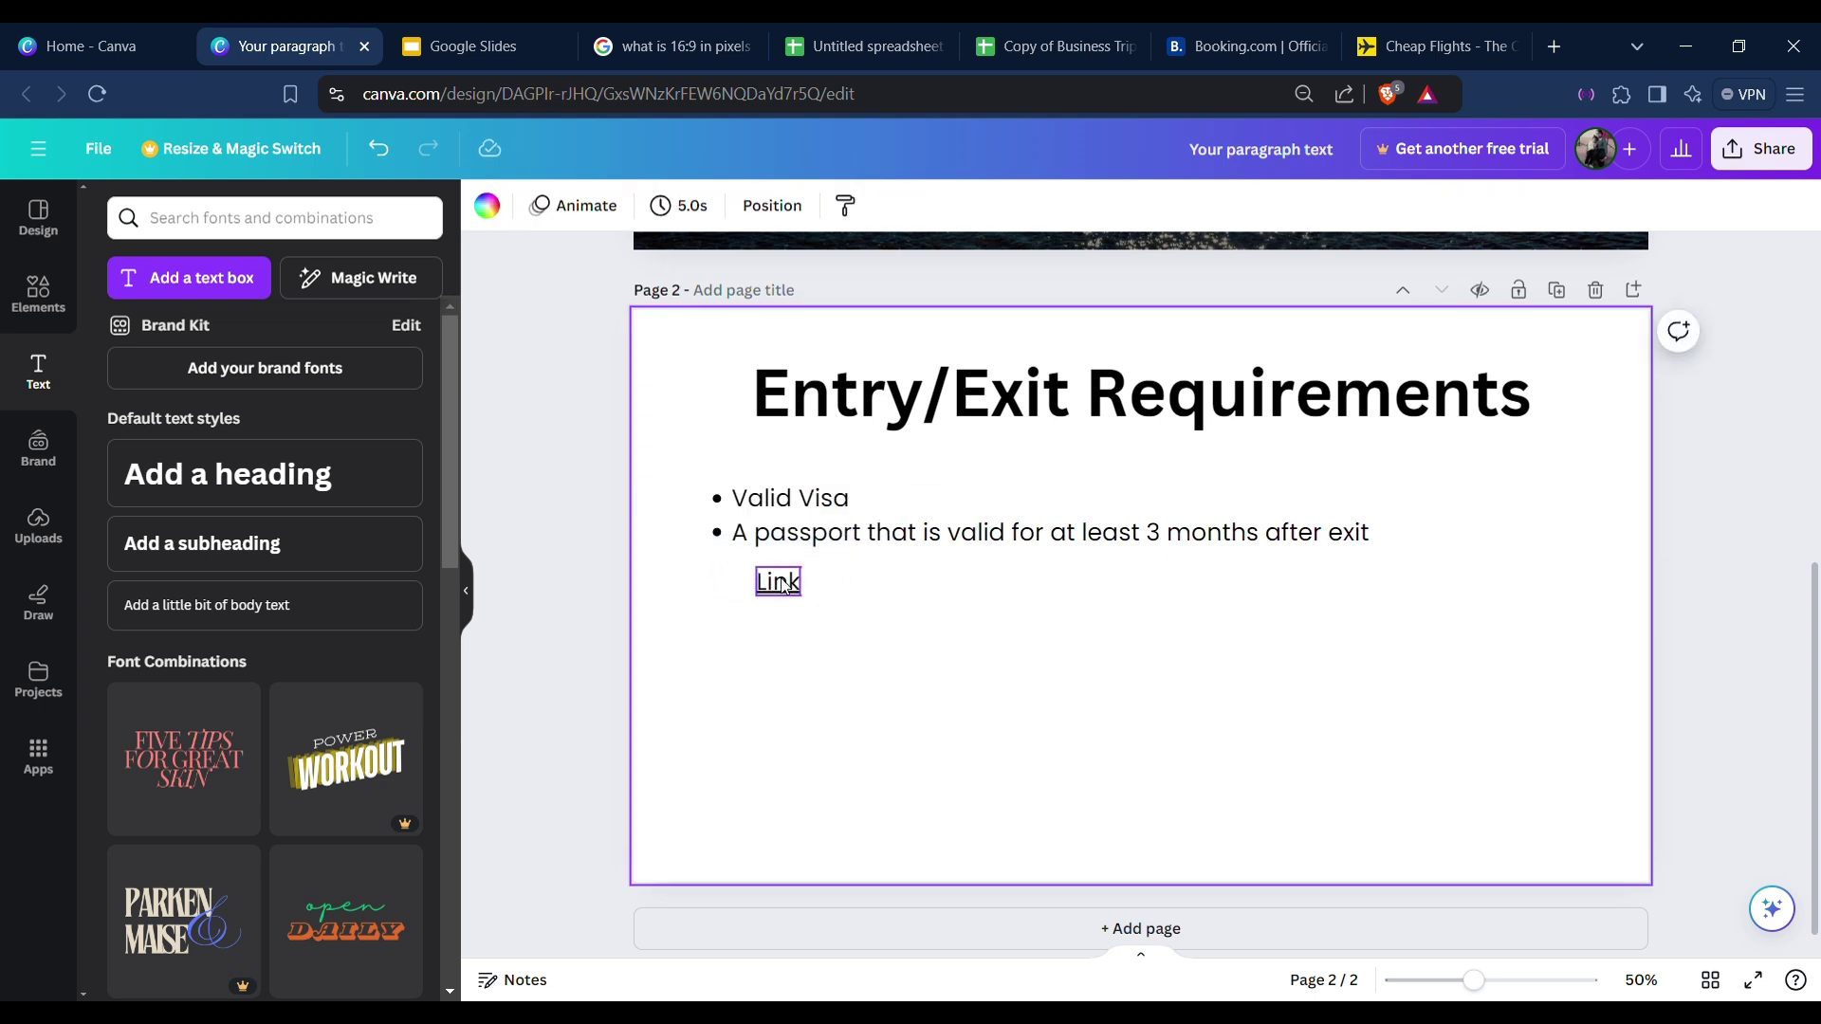
Add a 'Source Link' text box under the bullets and hyperlink it to the info web address.
text(t)
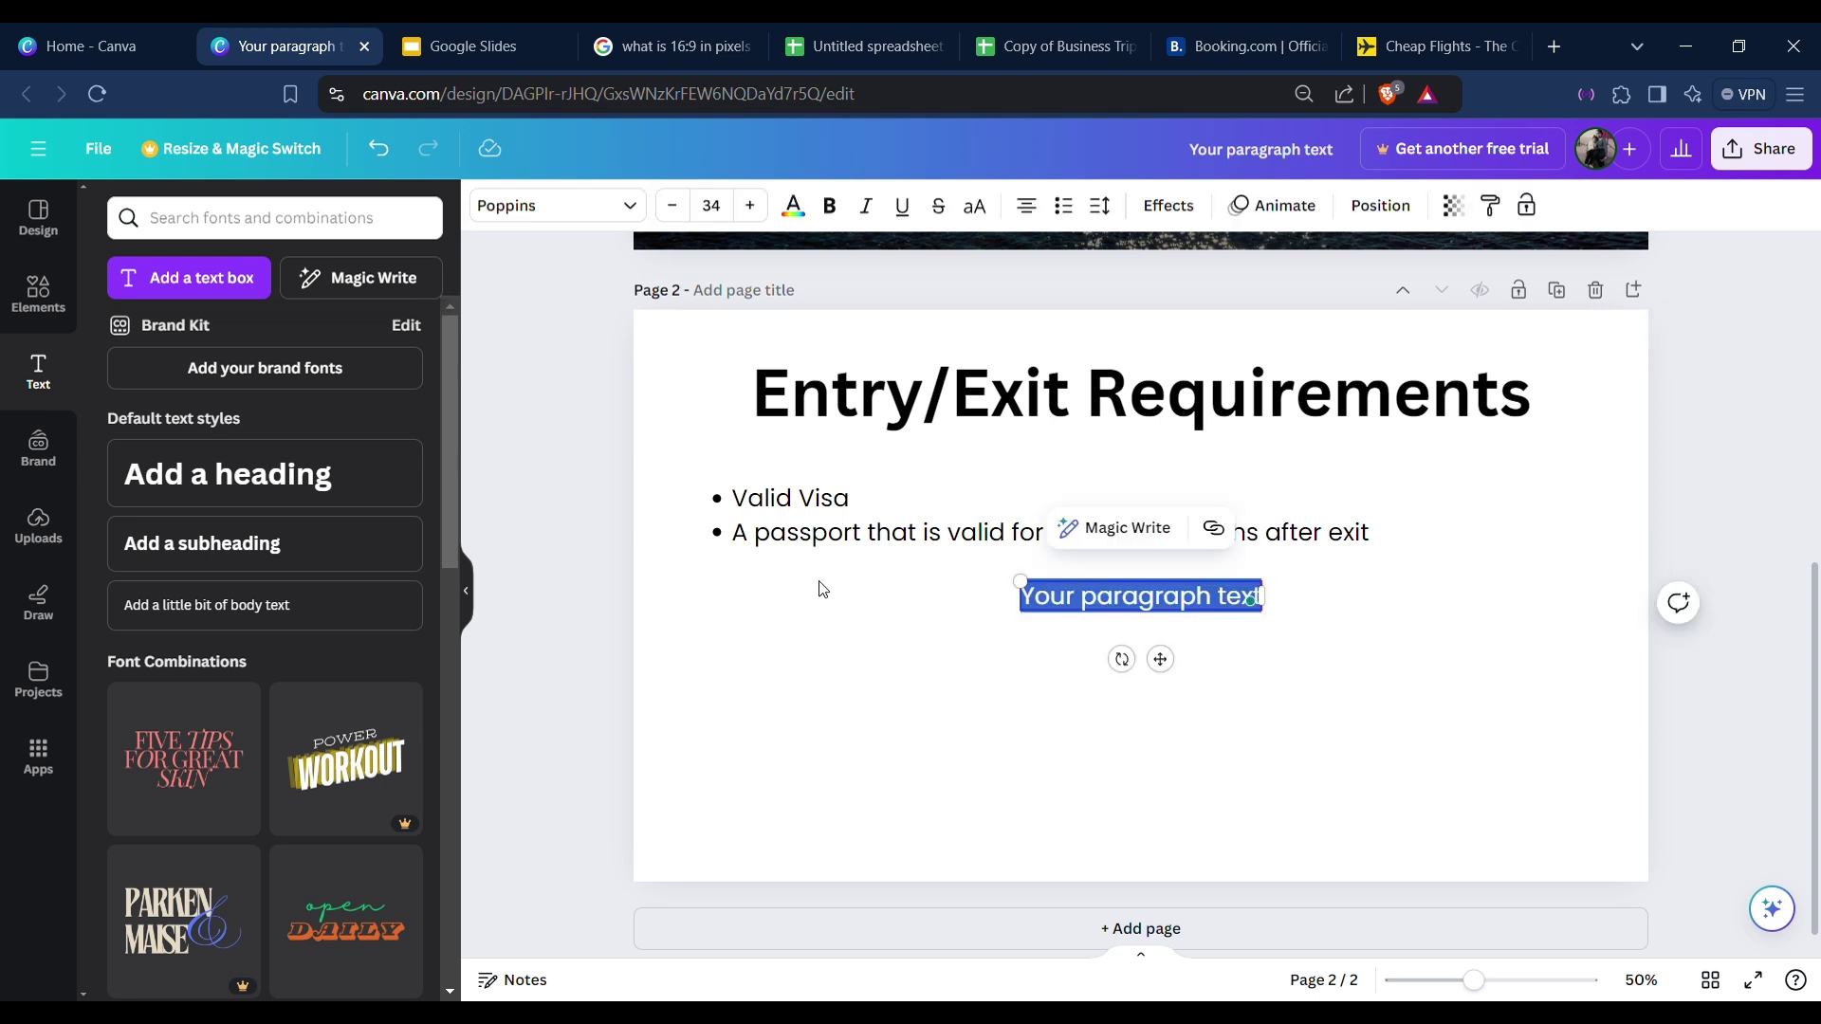
text(Source Link)
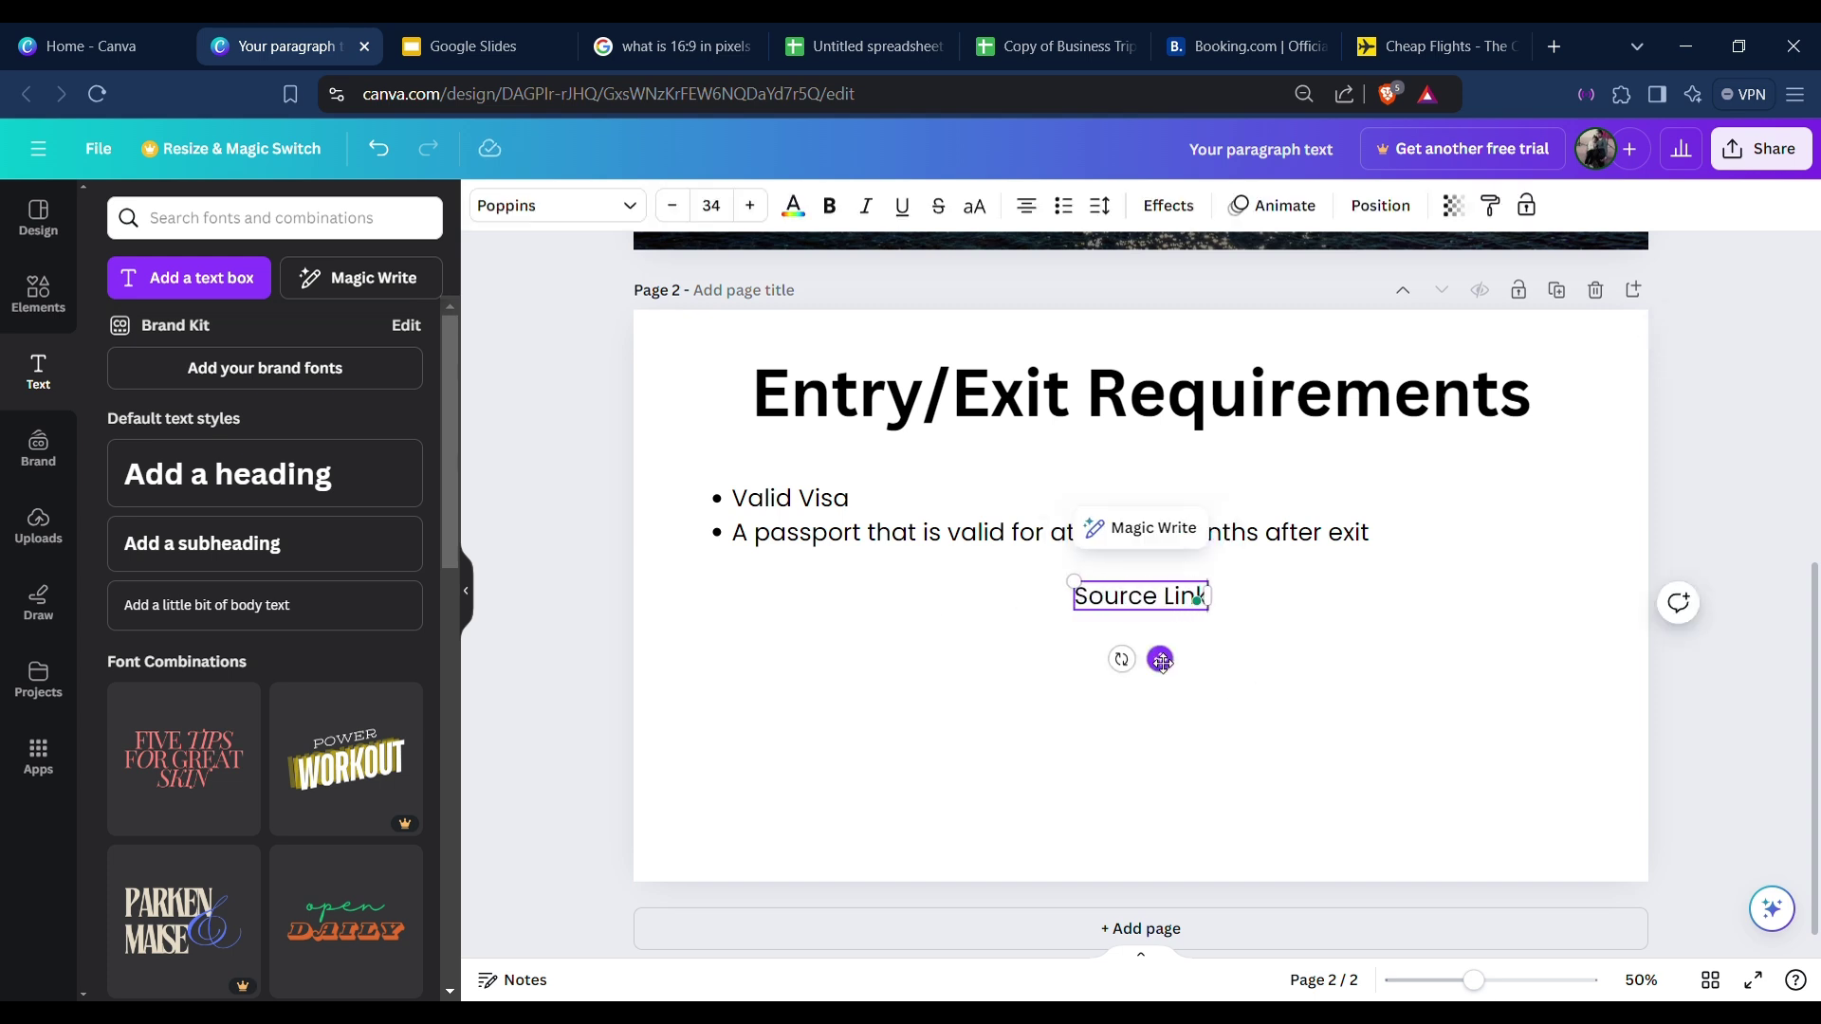
drag(1160, 660, 800, 646)
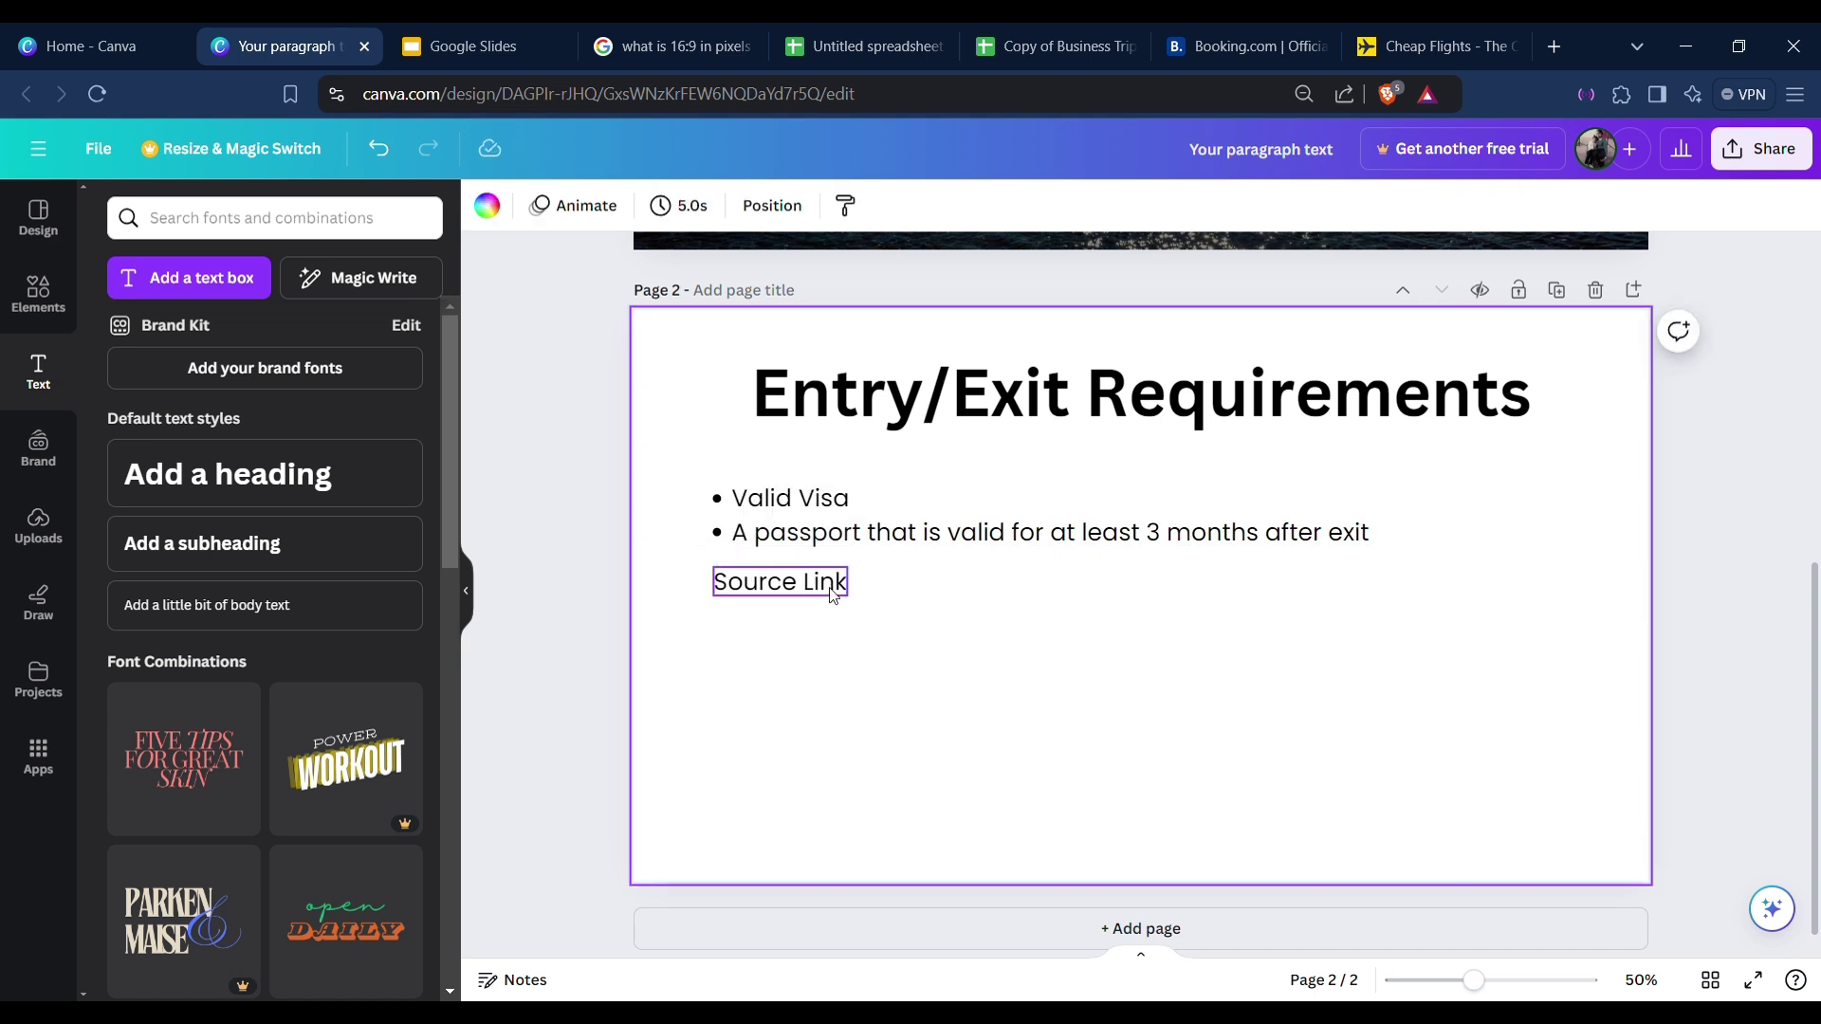
right_click(842, 583)
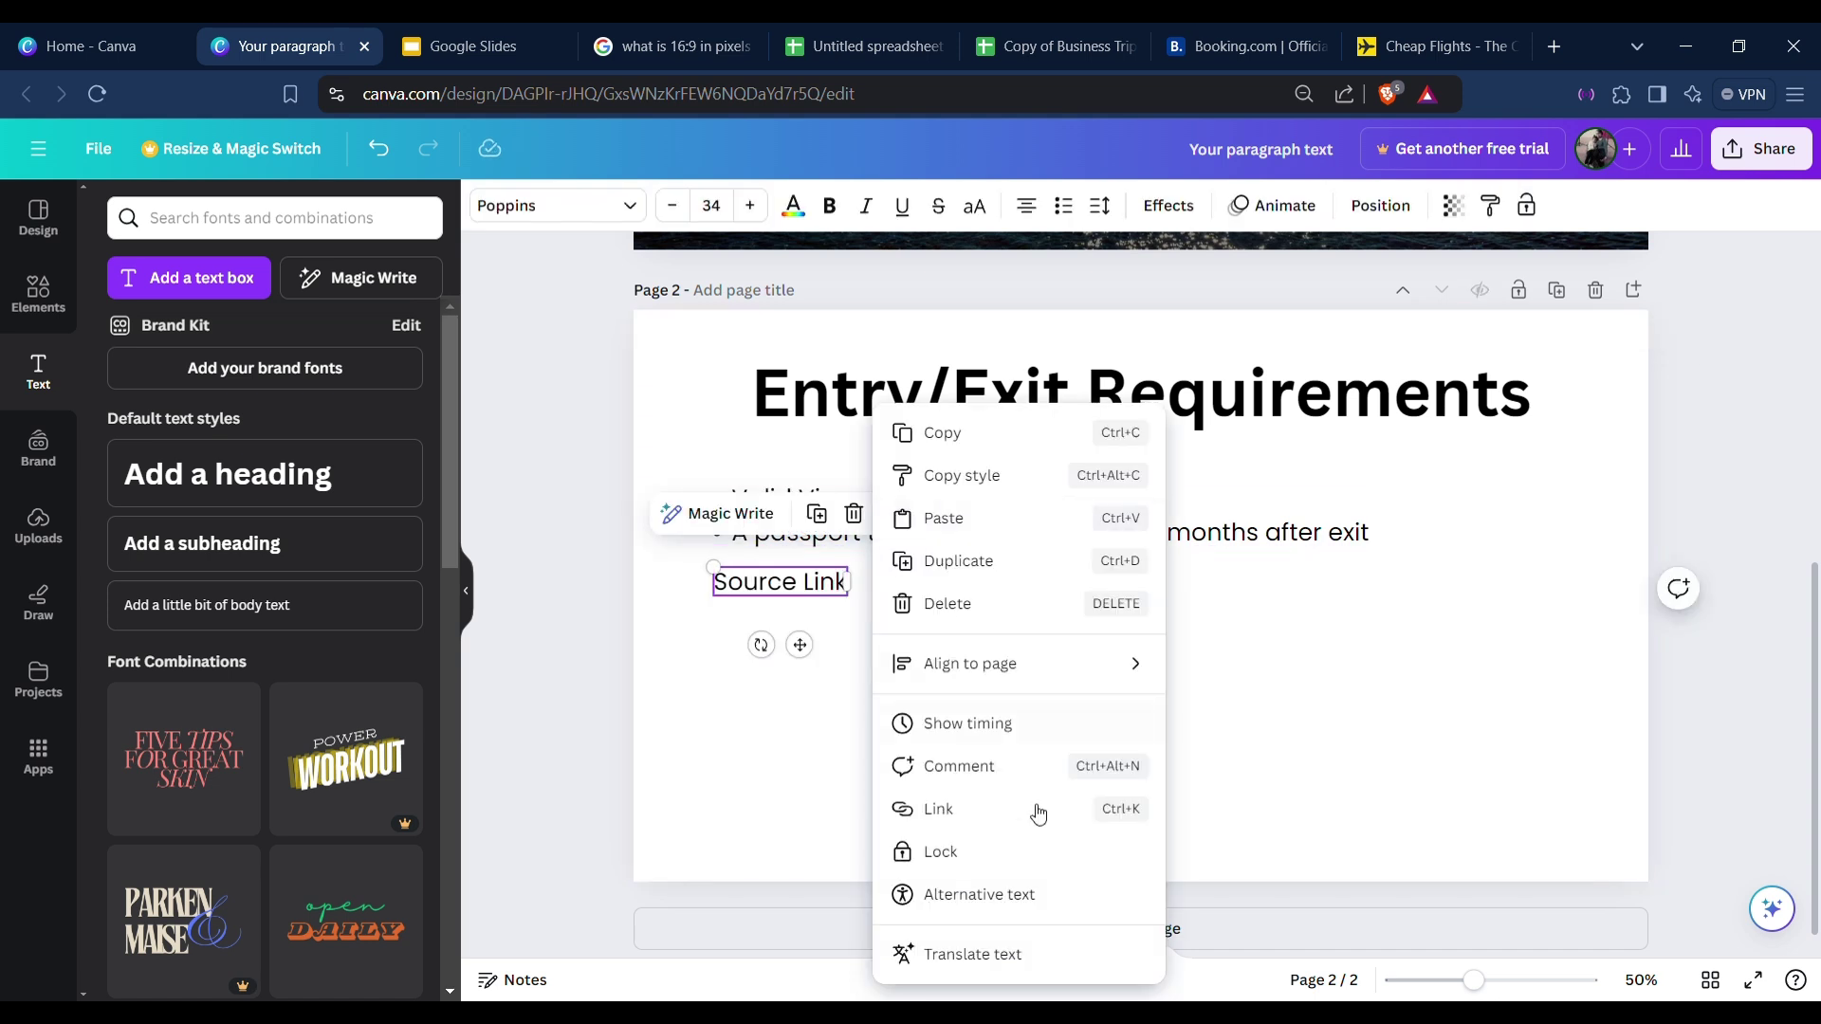
click(976, 812)
text(www)
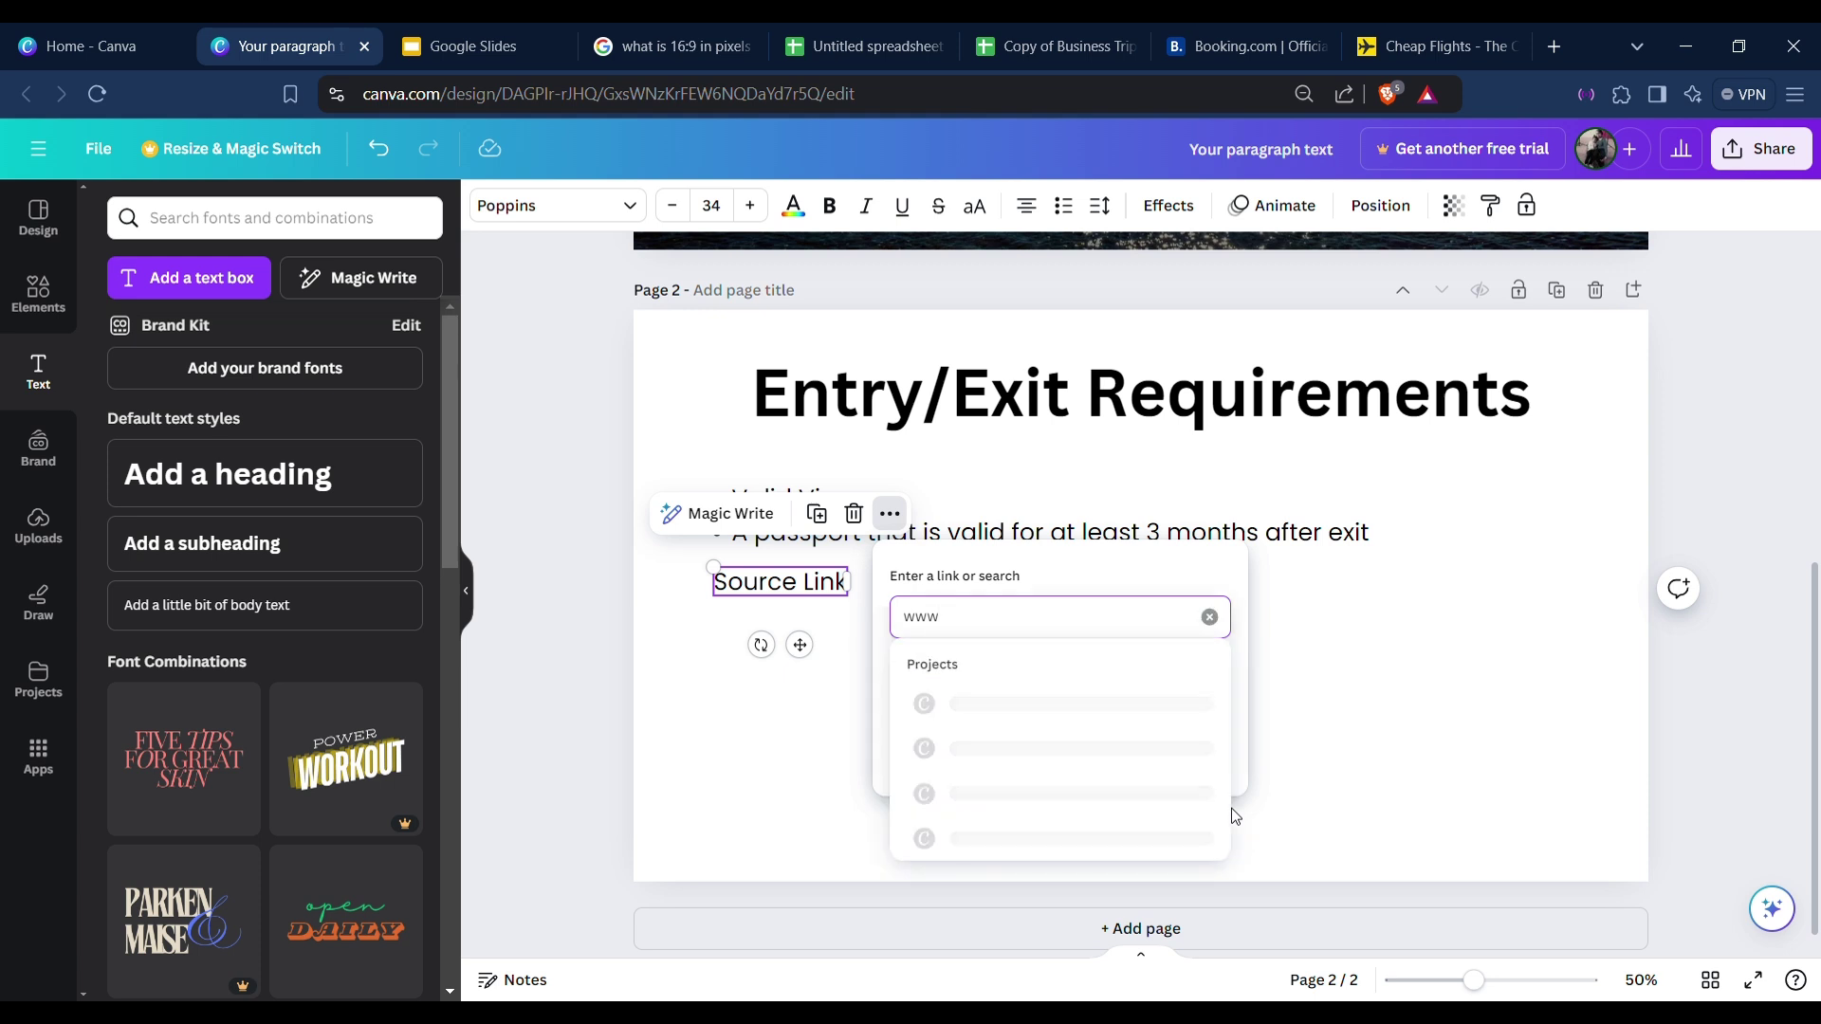
text(.linktoinformation.com)
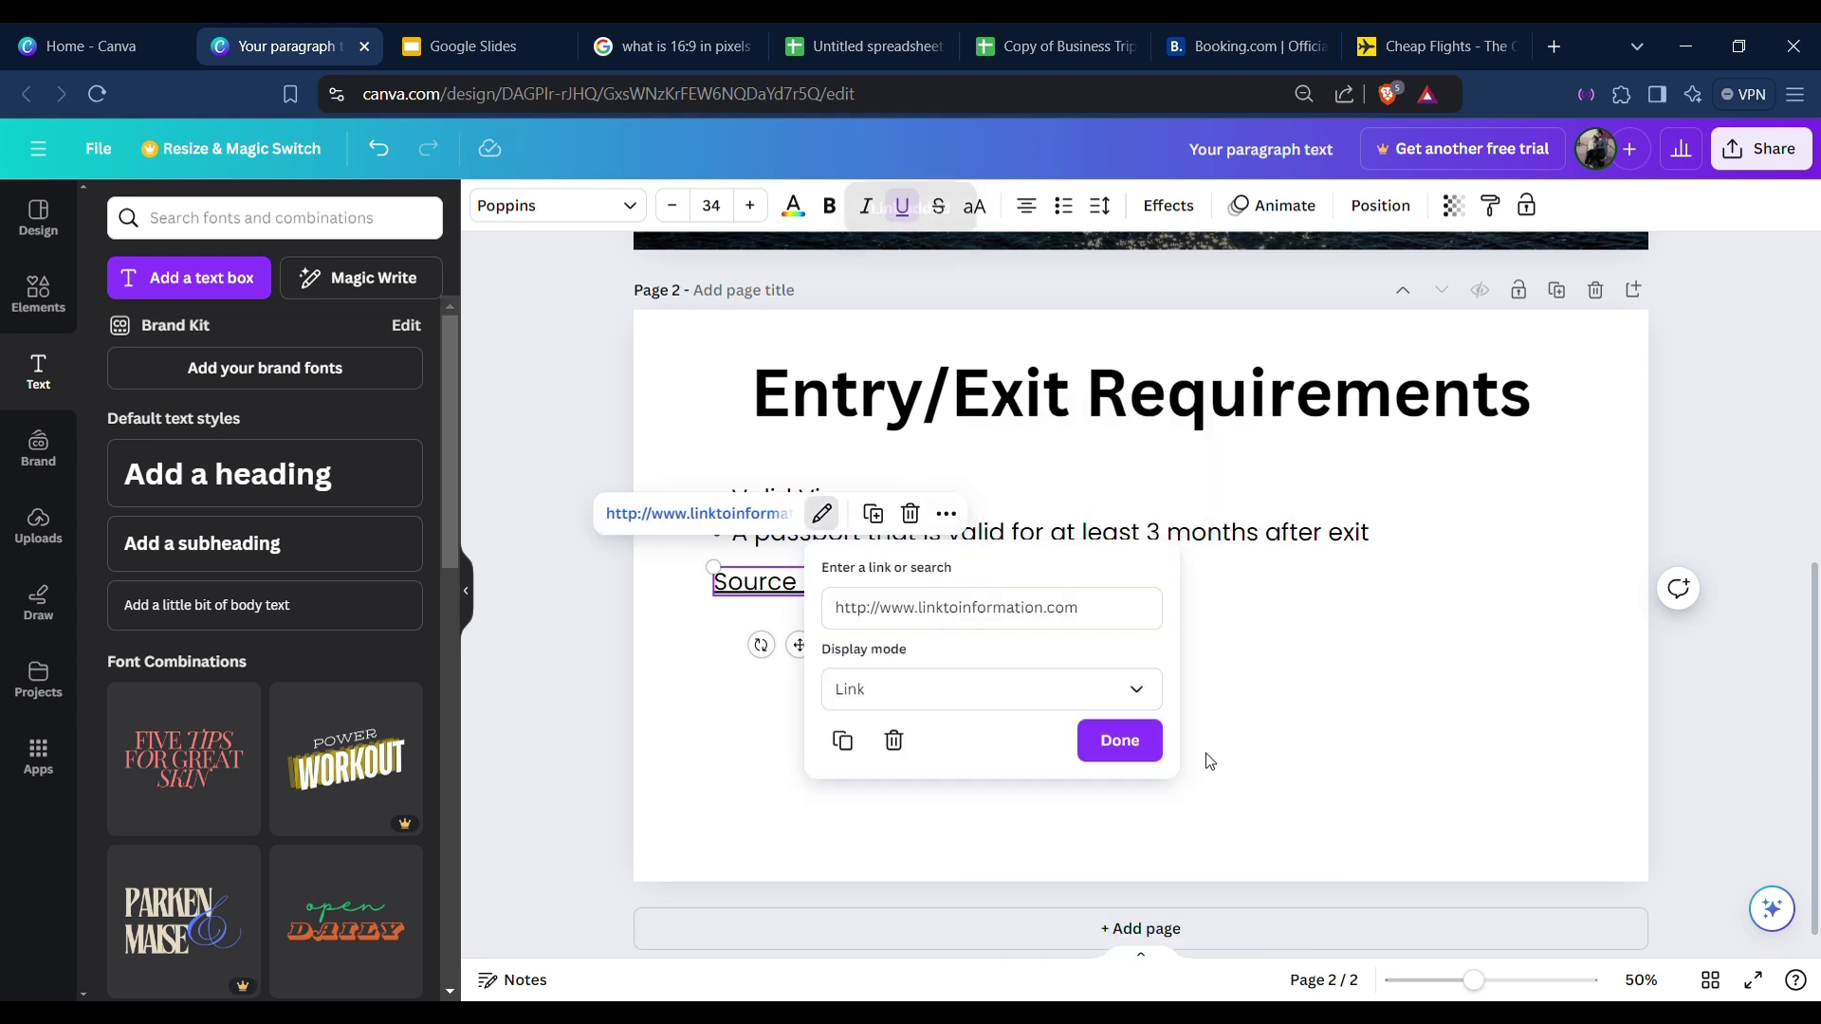
click(1210, 759)
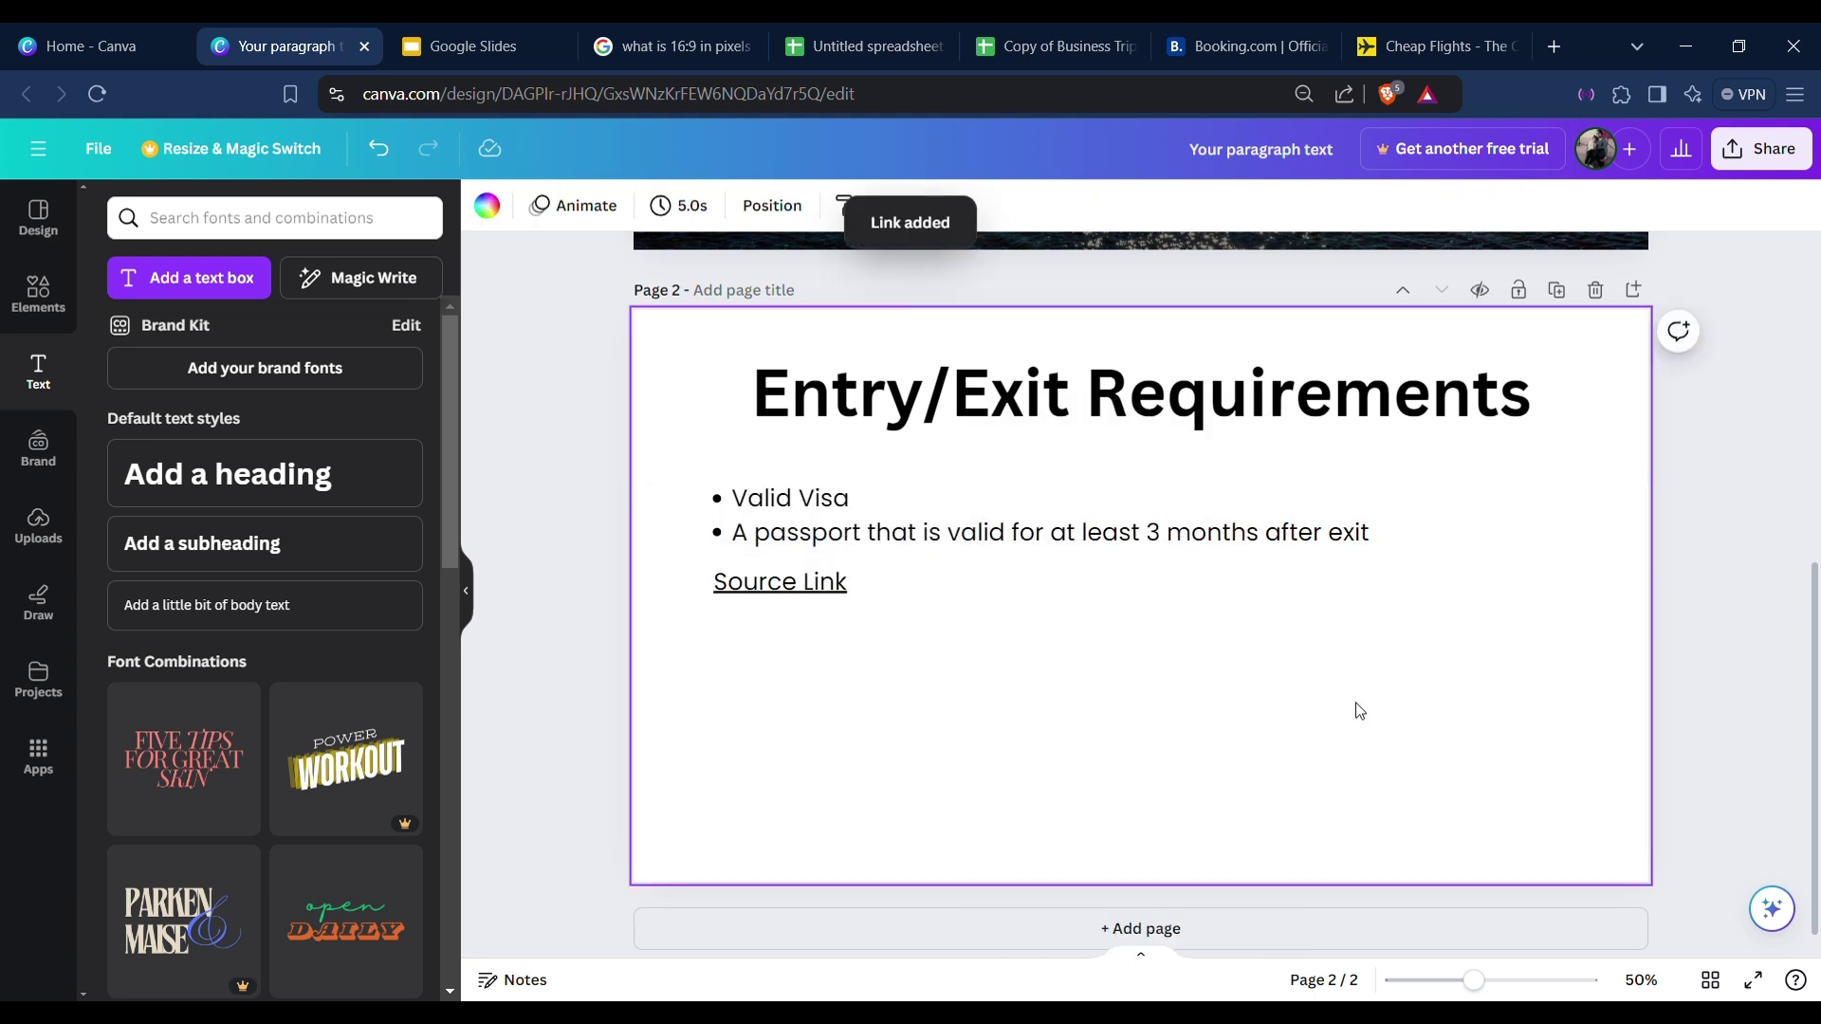
Check the Source Link hyperlink, then nudge the bullet list slightly down.
click(799, 587)
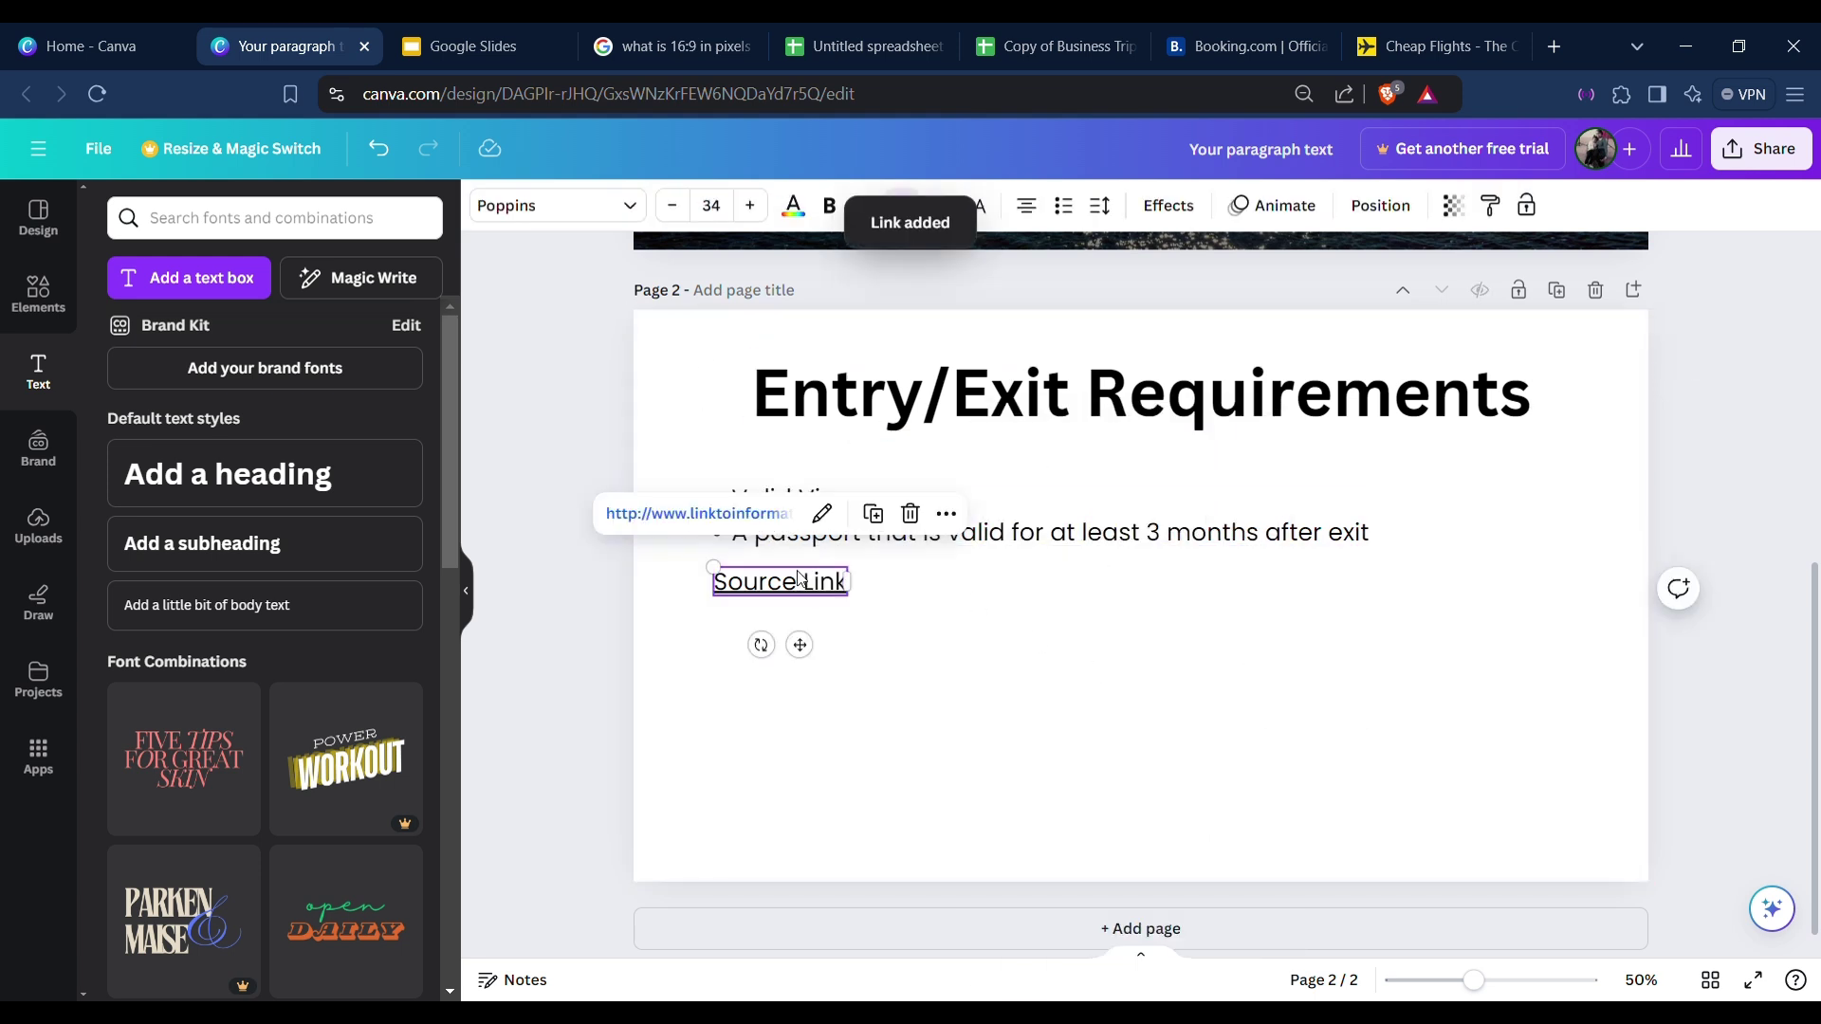
click(1207, 525)
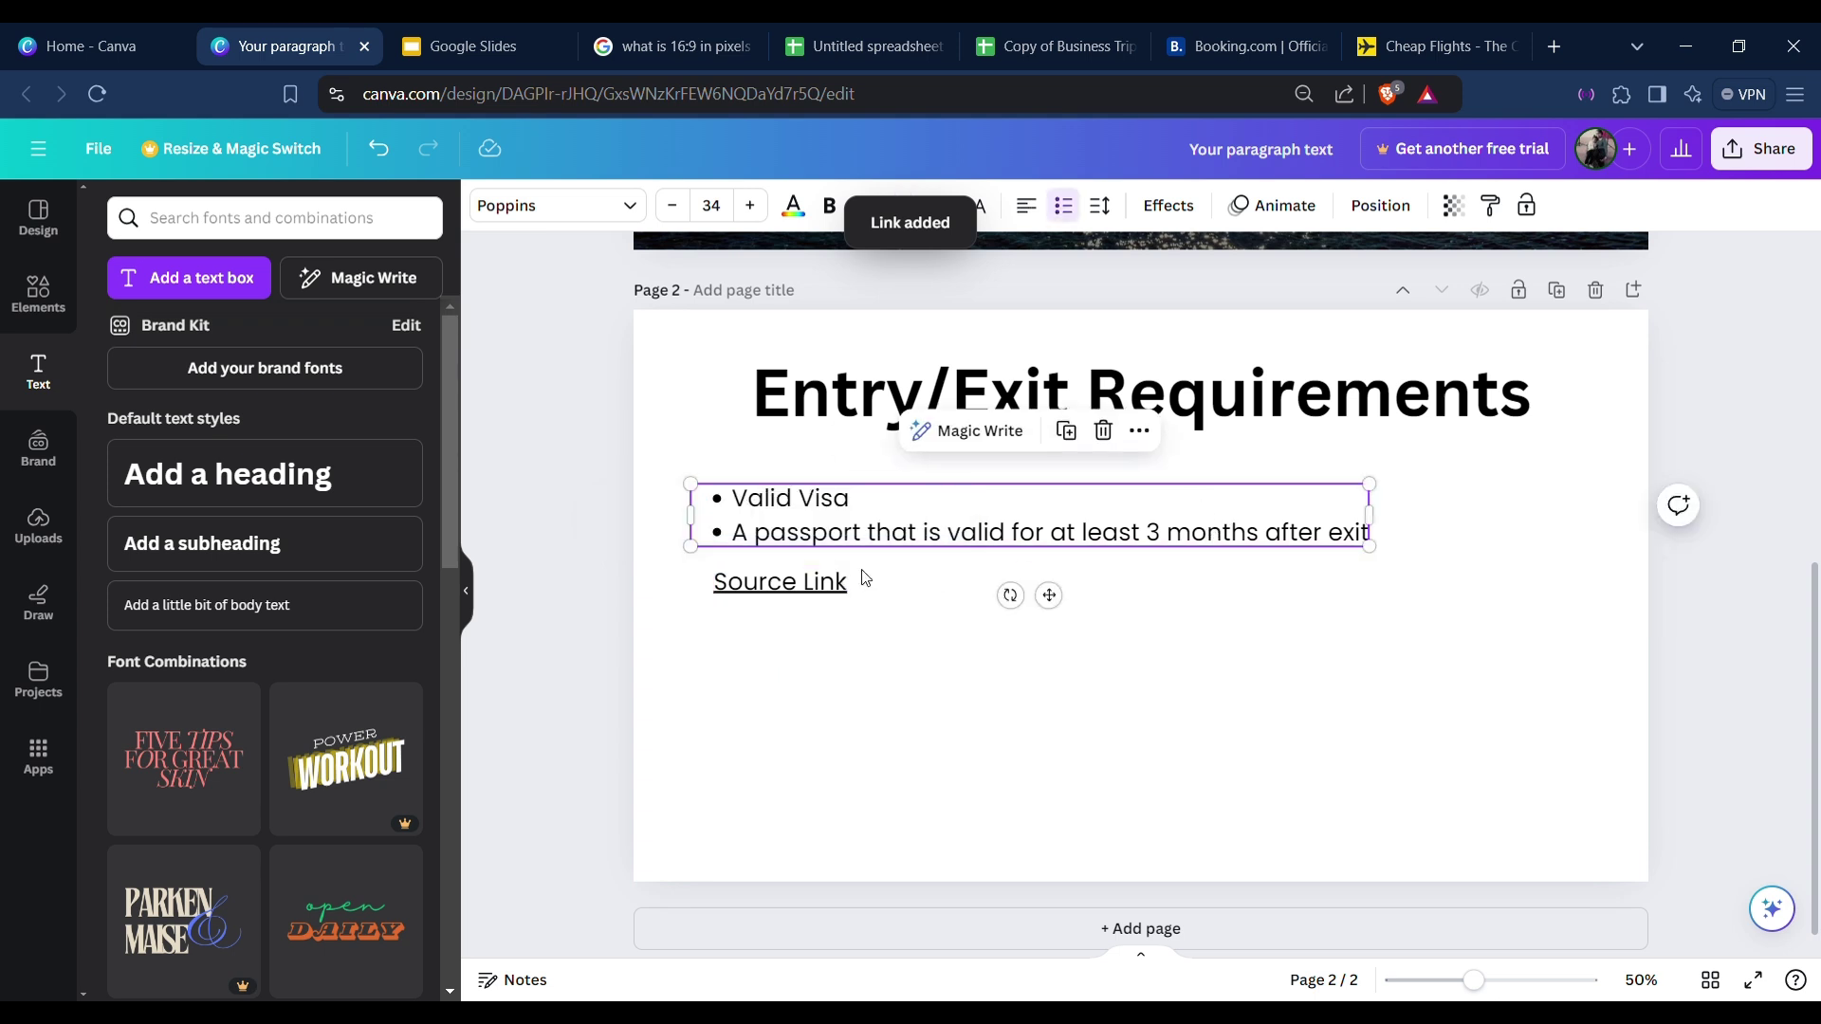
click(813, 590)
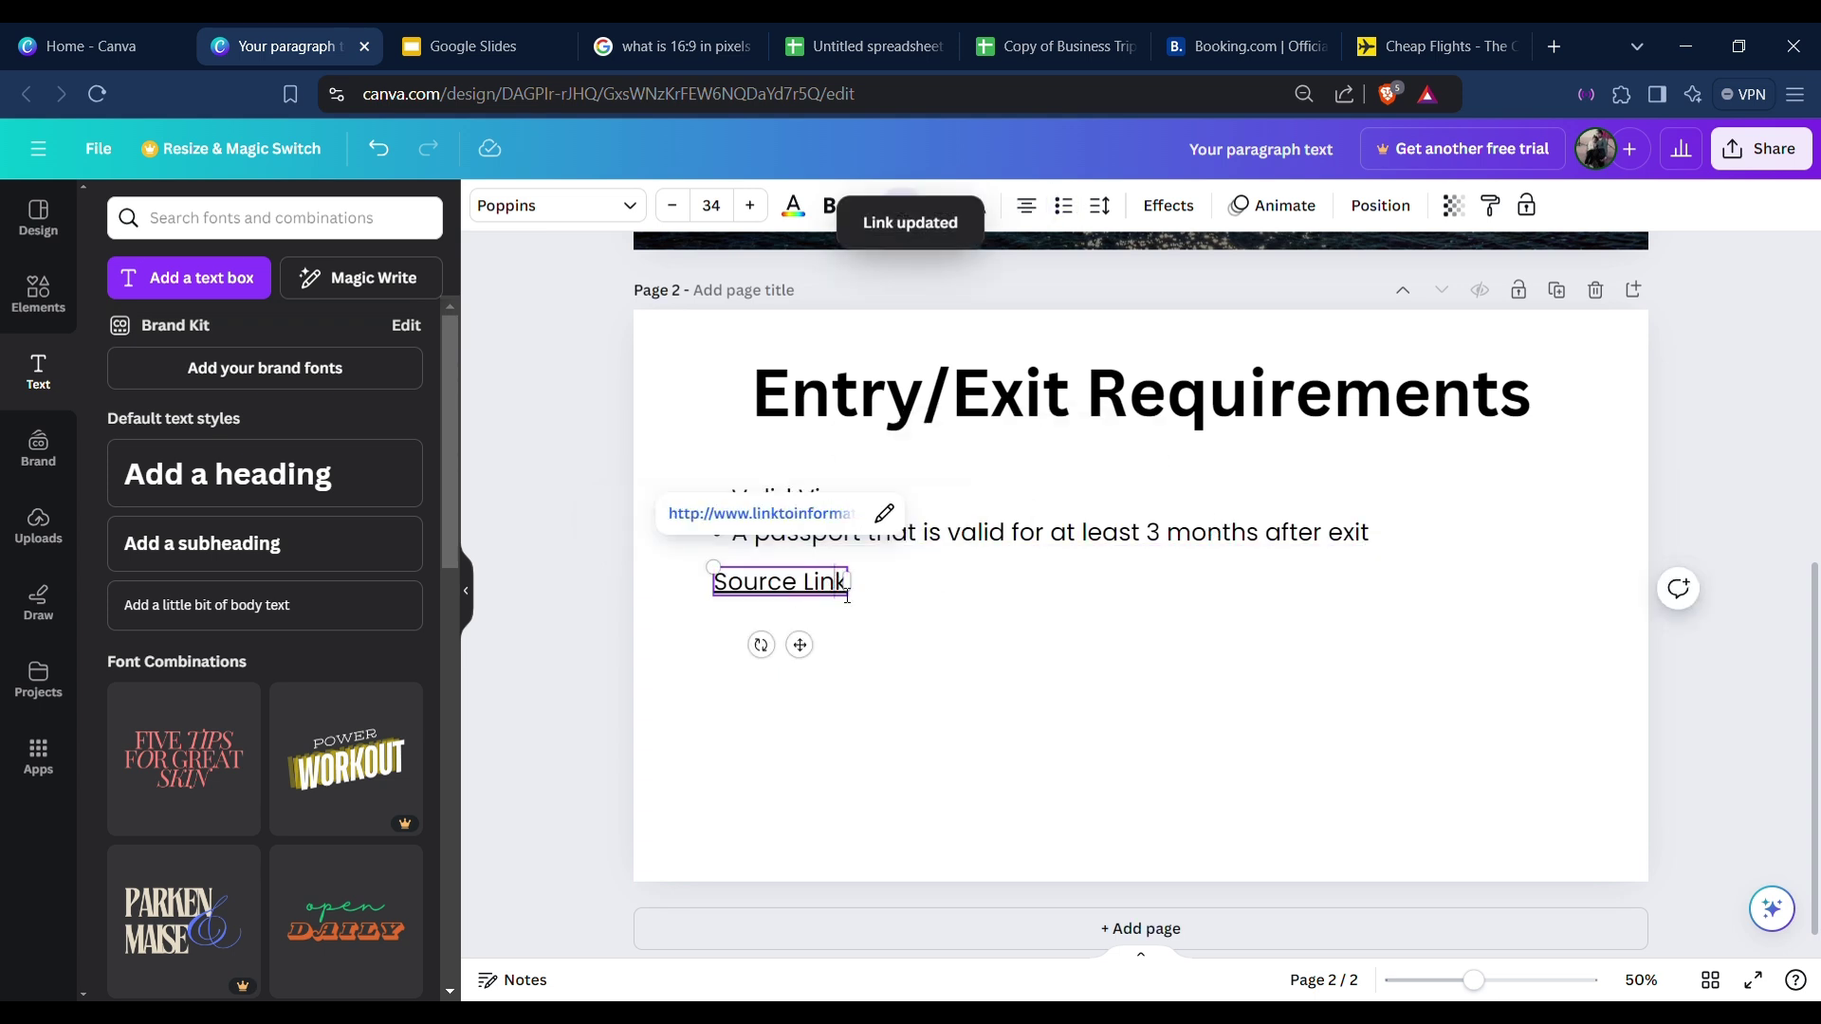
click(968, 635)
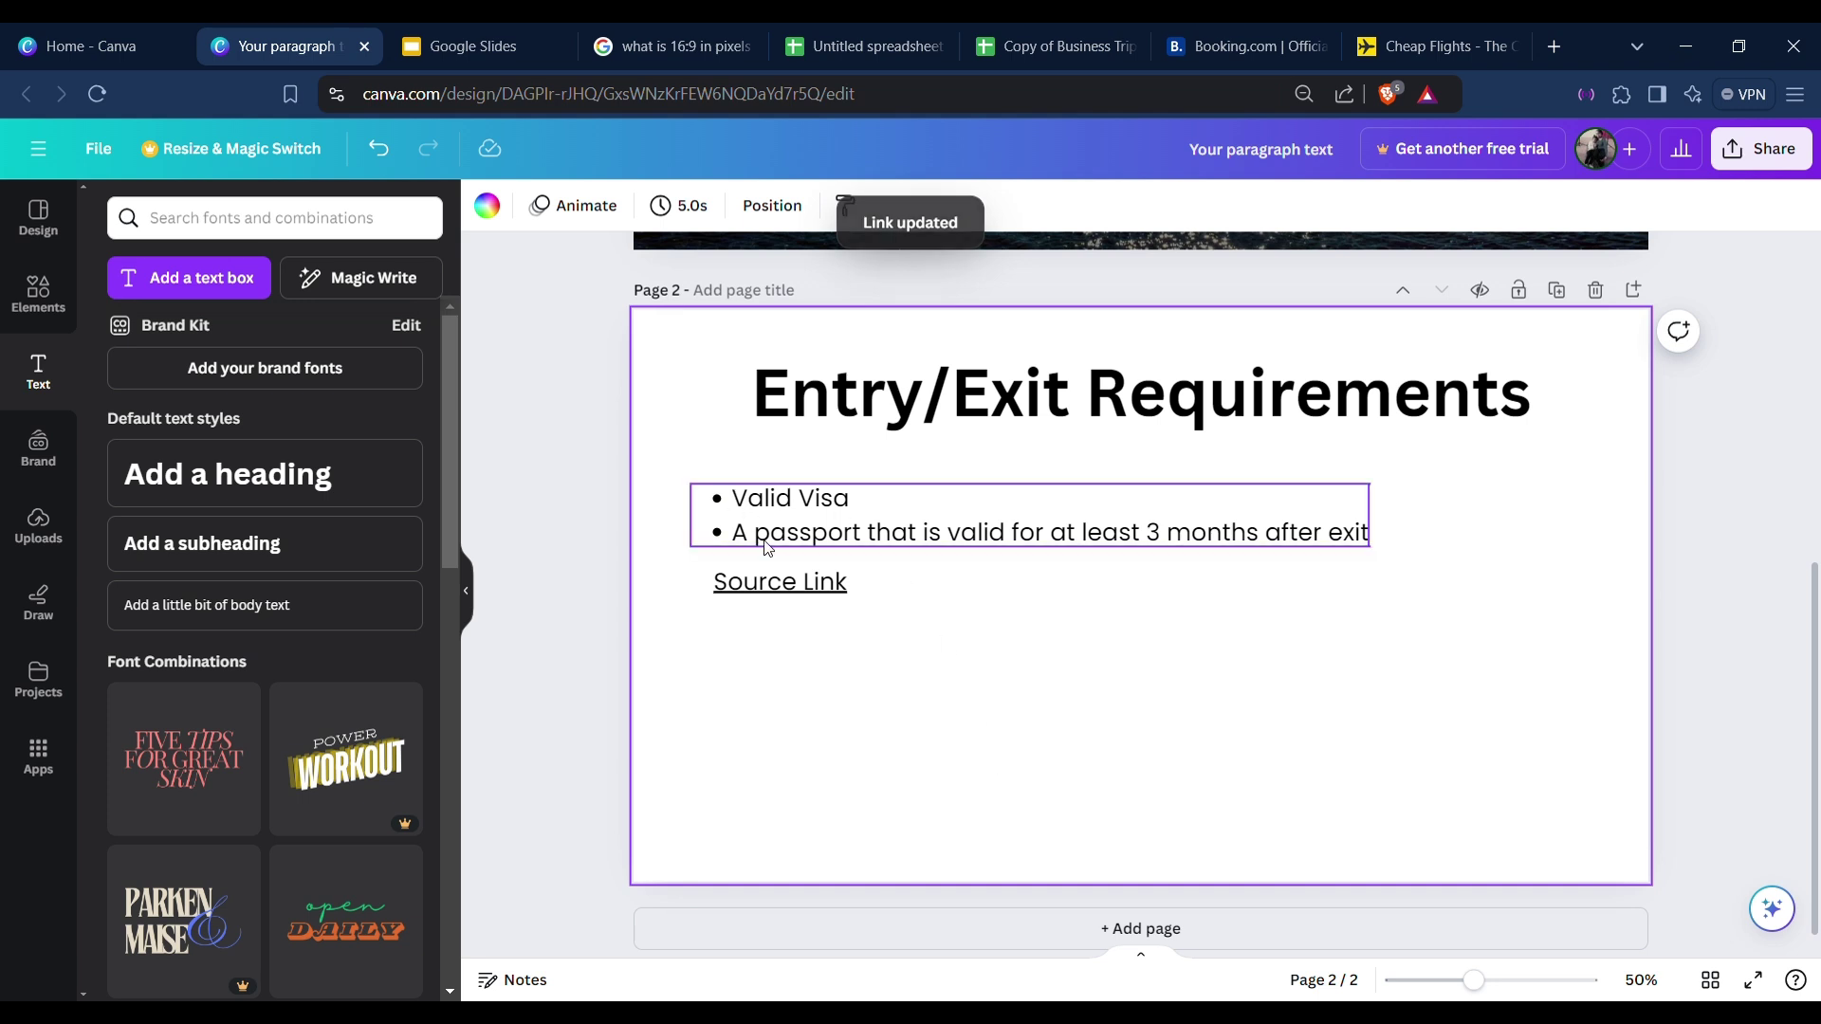
drag(814, 533, 816, 612)
Move the bullet list down and place a bold 'Entry' label above Valid Visa.
click(814, 581)
drag(809, 491, 809, 528)
click(784, 488)
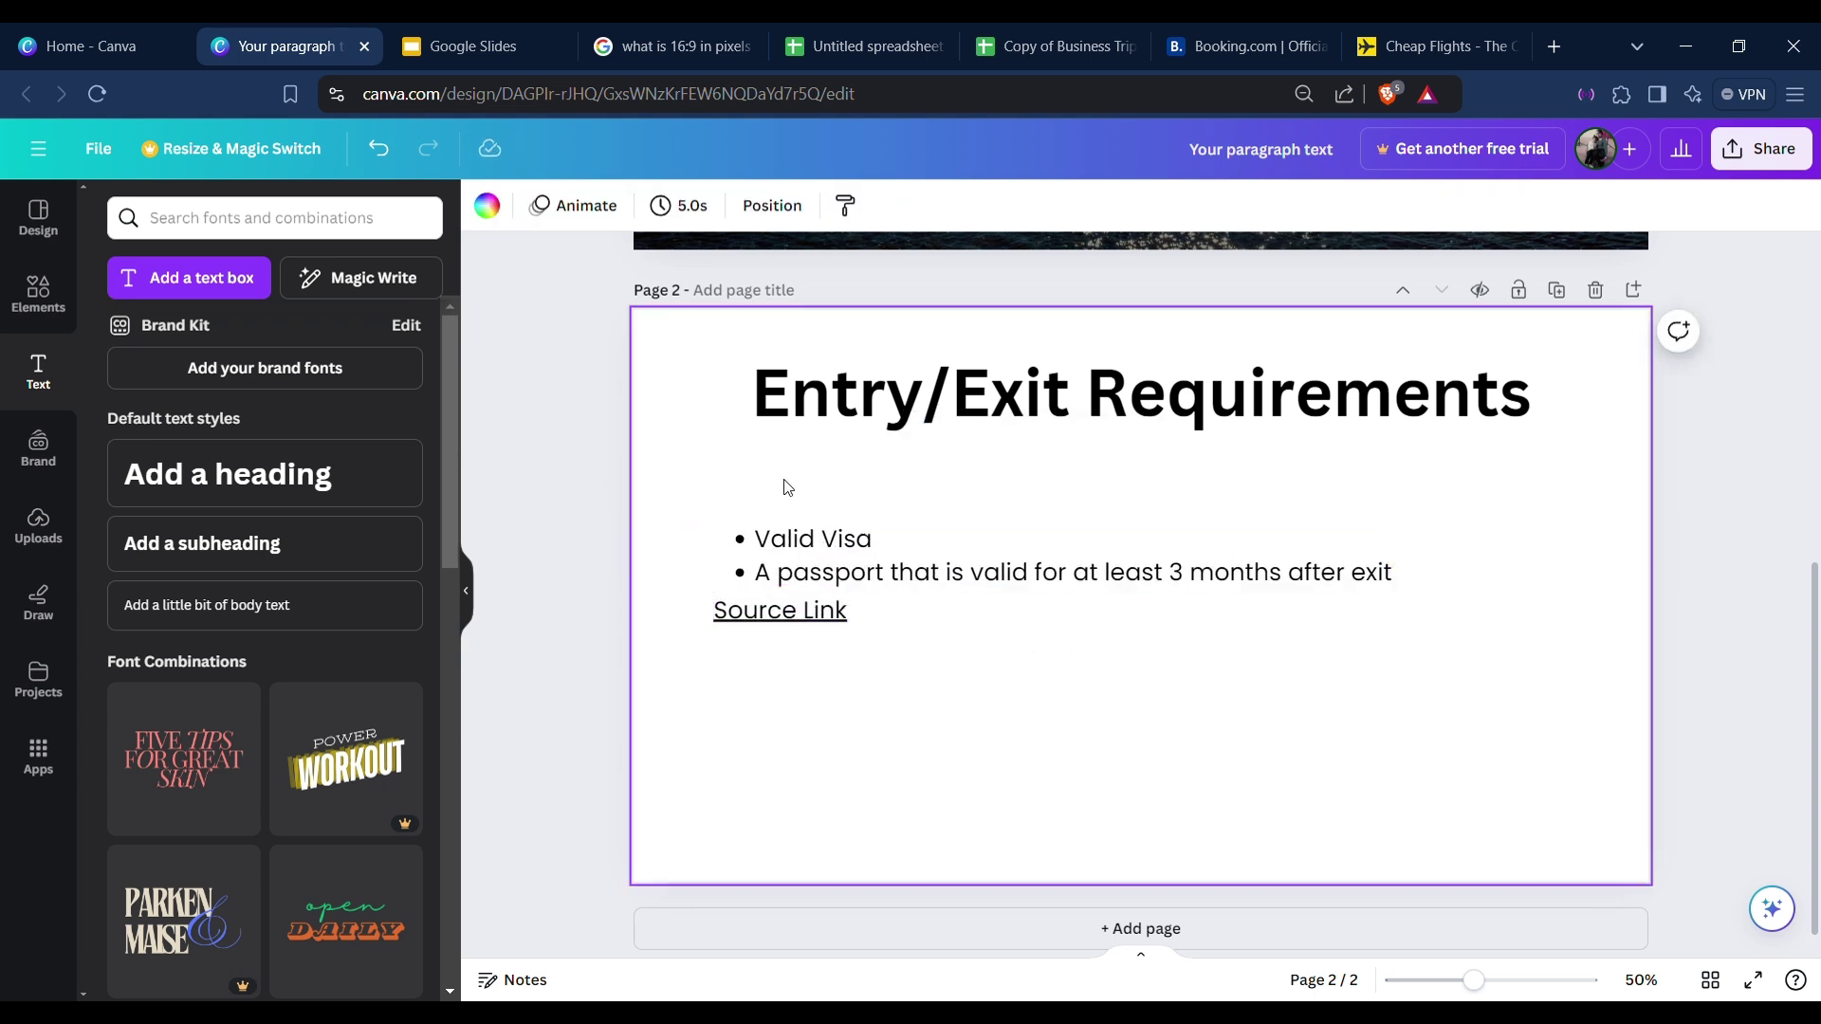
text(t Entry)
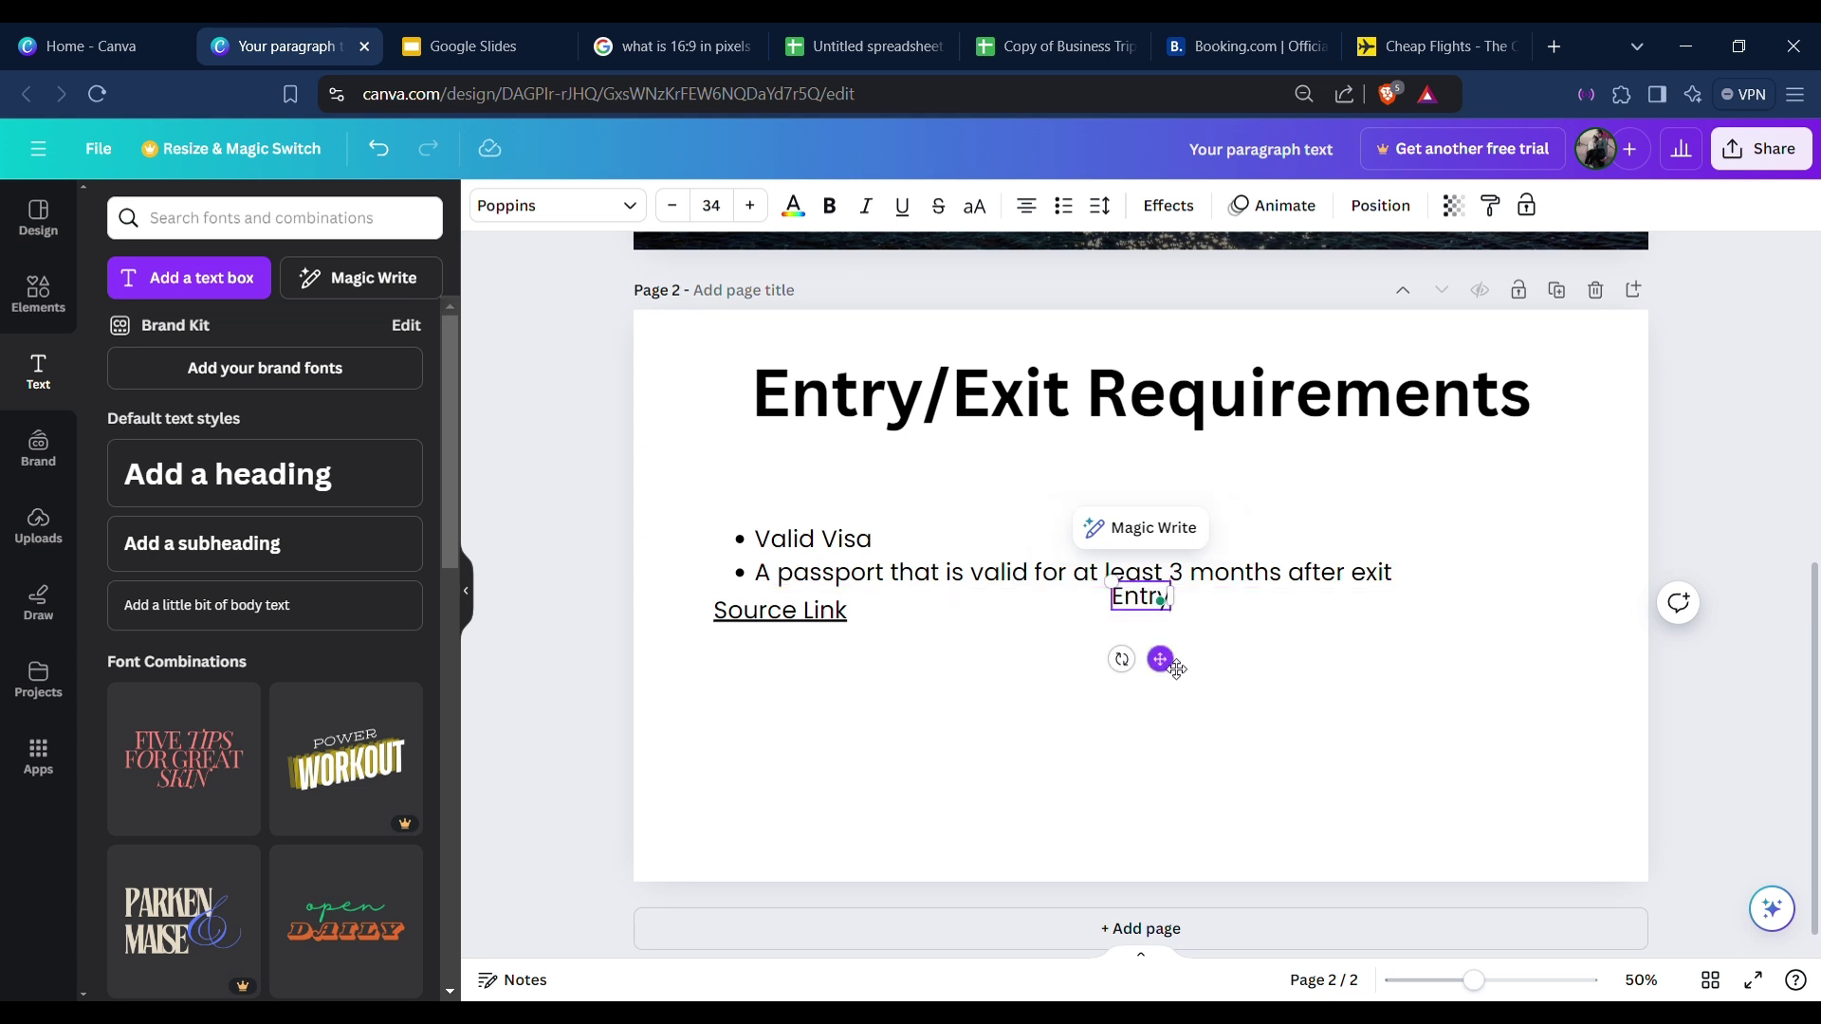
drag(1160, 659, 780, 560)
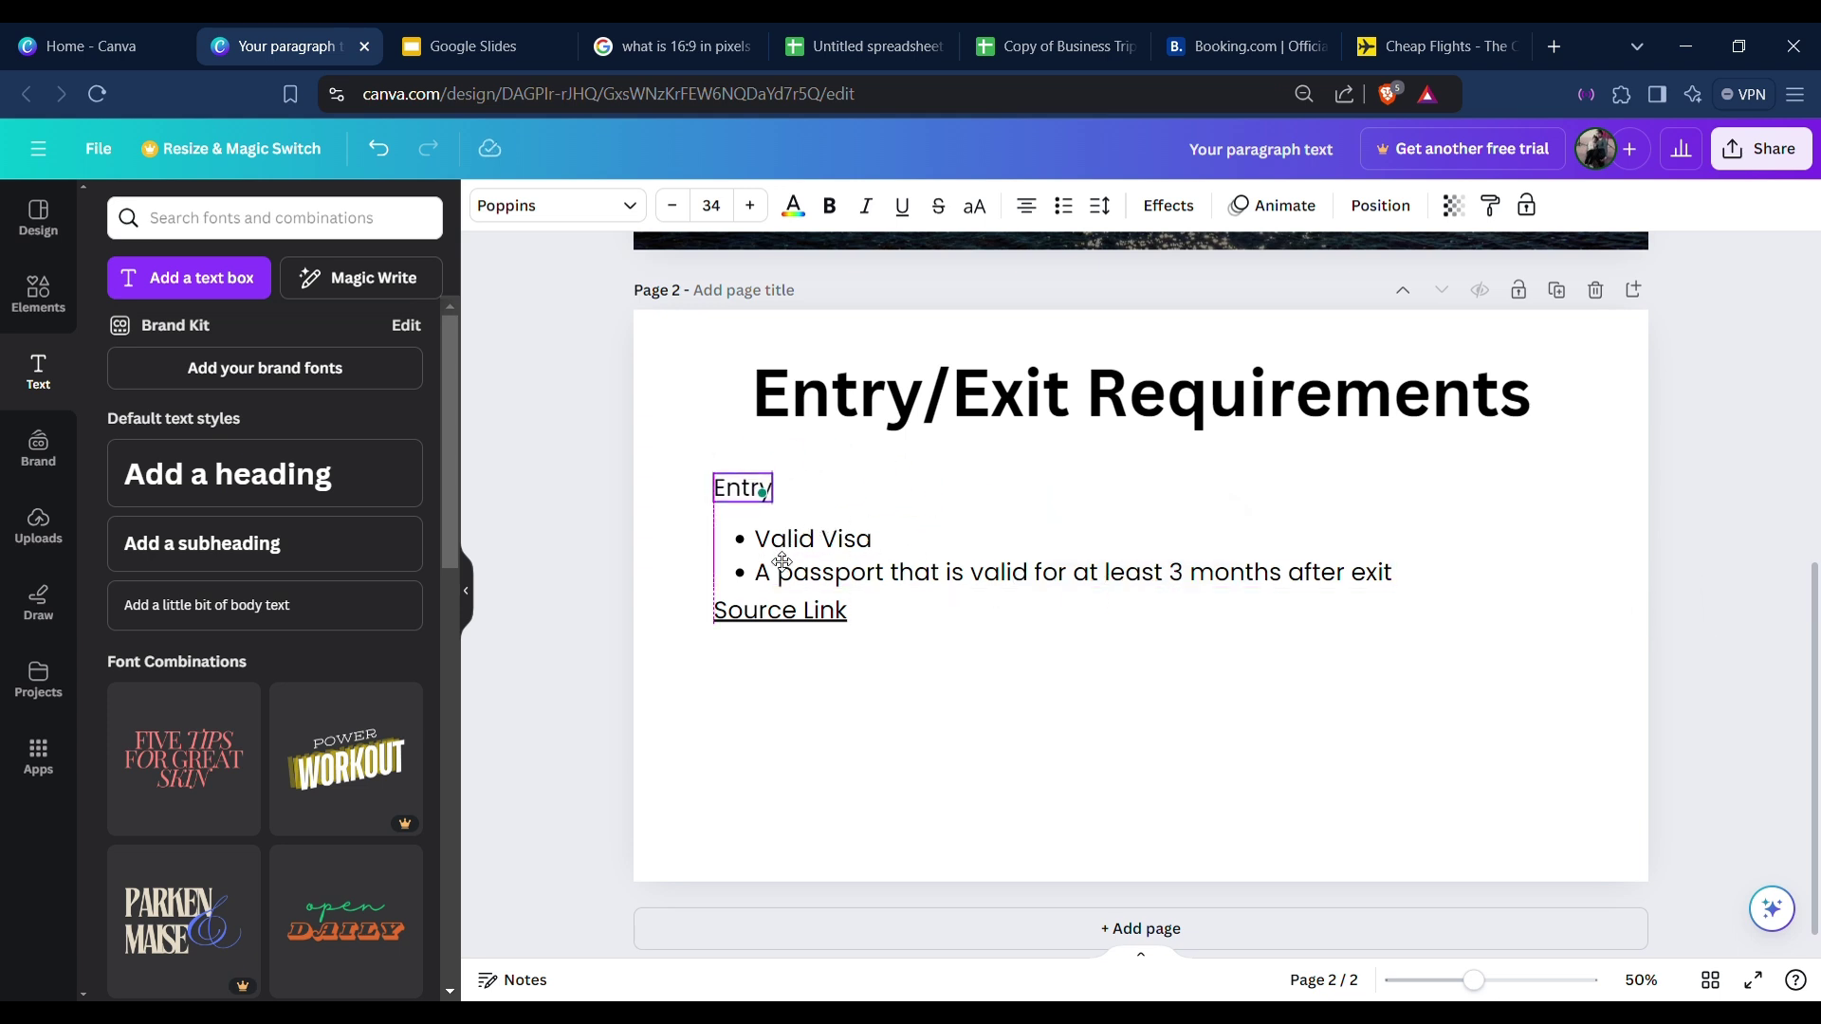
click(829, 206)
click(849, 503)
click(745, 487)
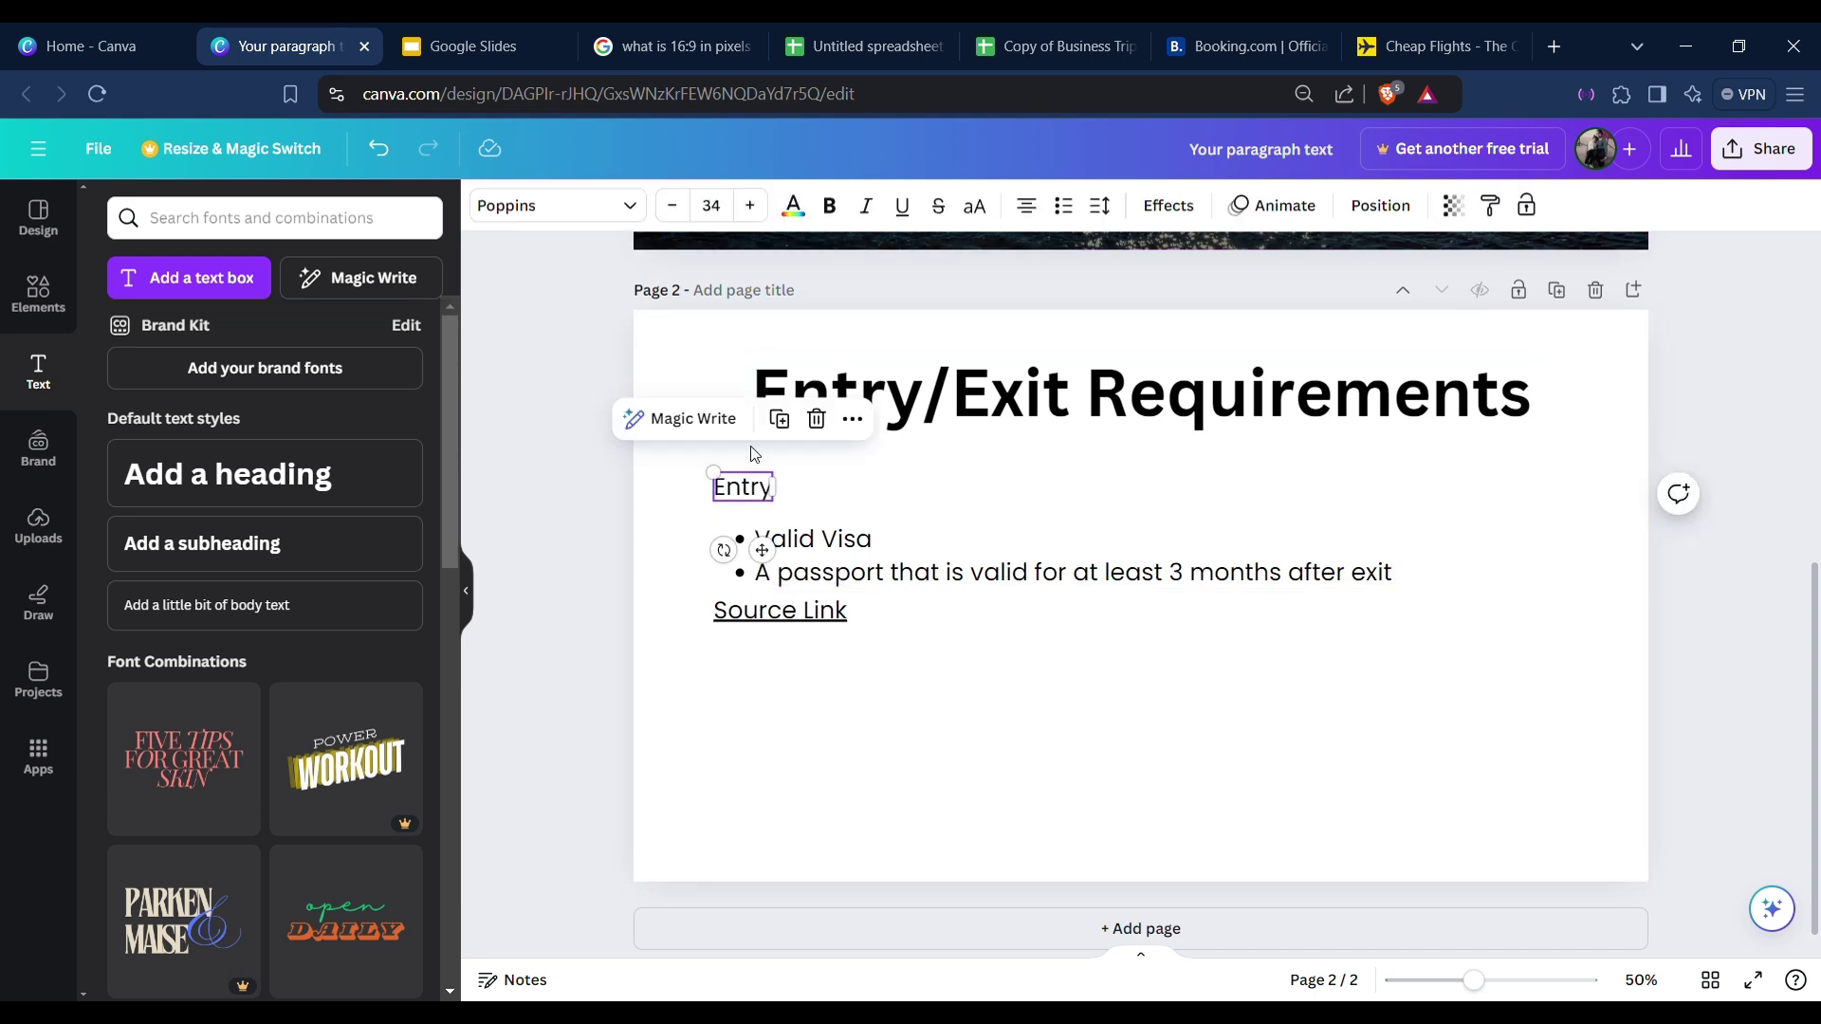
click(831, 208)
click(912, 461)
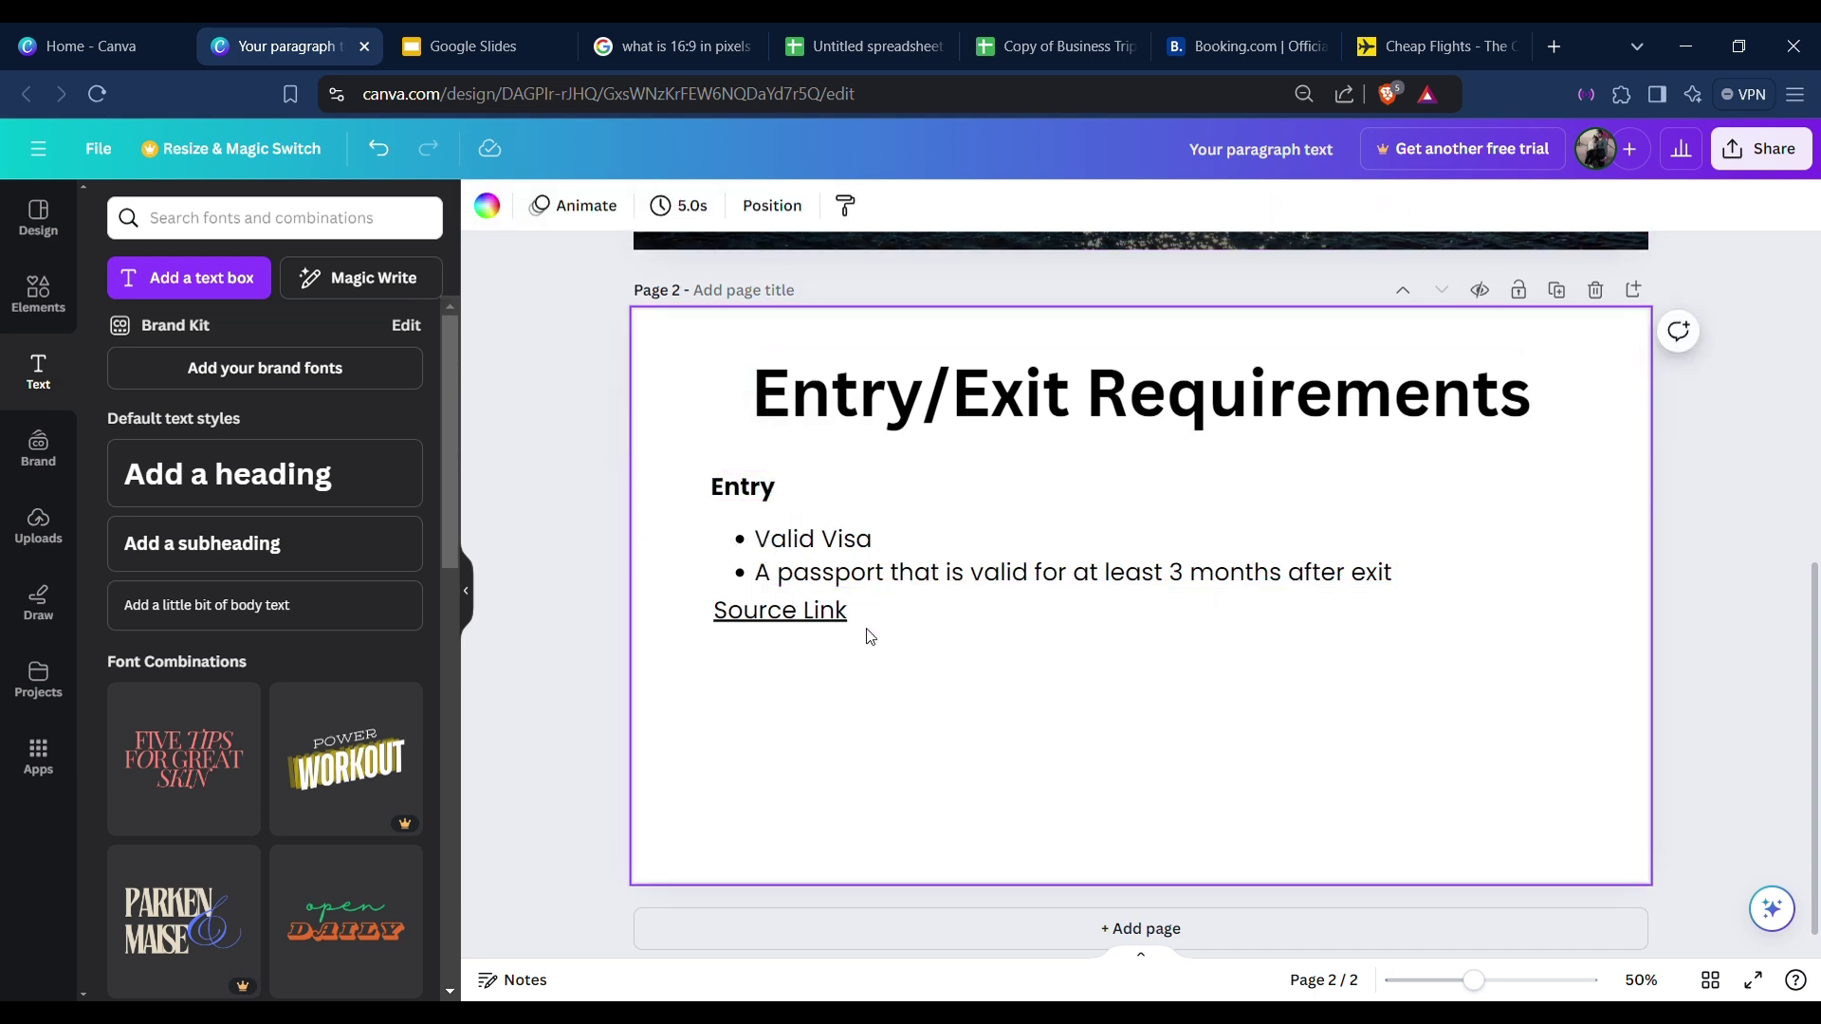
Duplicate the Entry section below the original and rename its heading 'Exit'.
drag(663, 479, 995, 711)
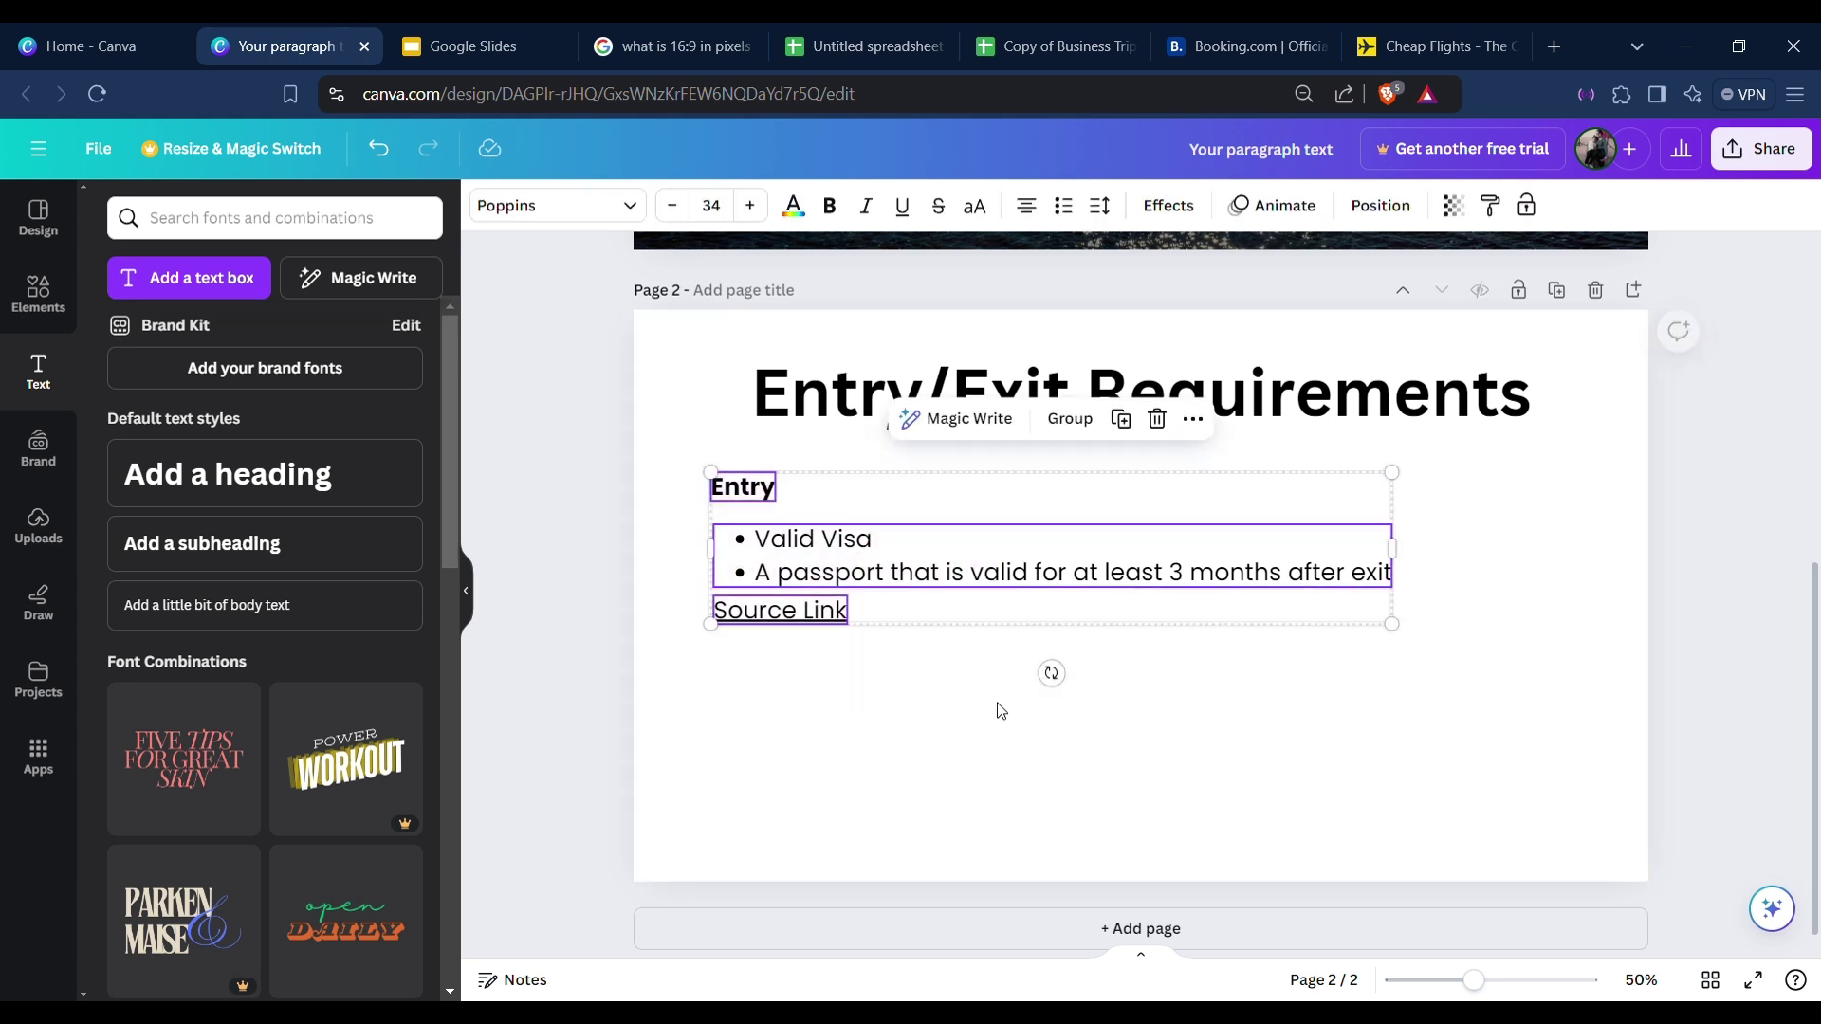
click(1131, 429)
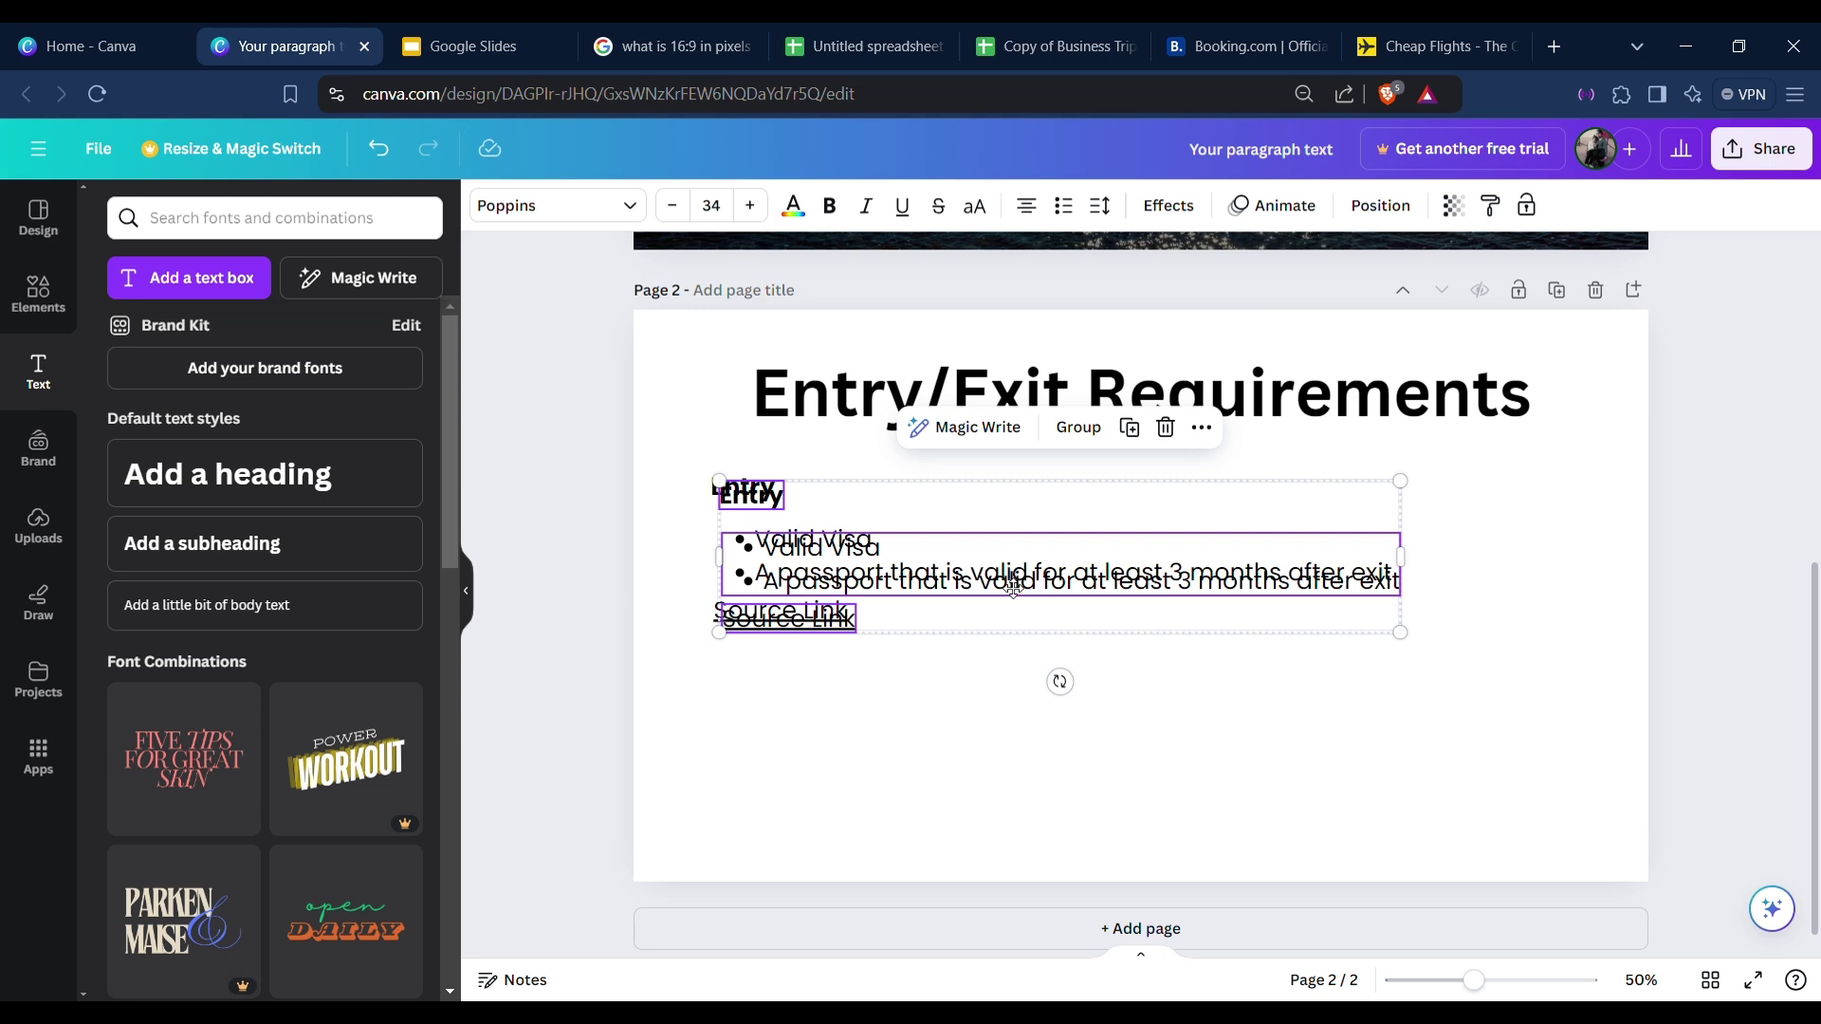
drag(1013, 588, 1009, 752)
click(862, 655)
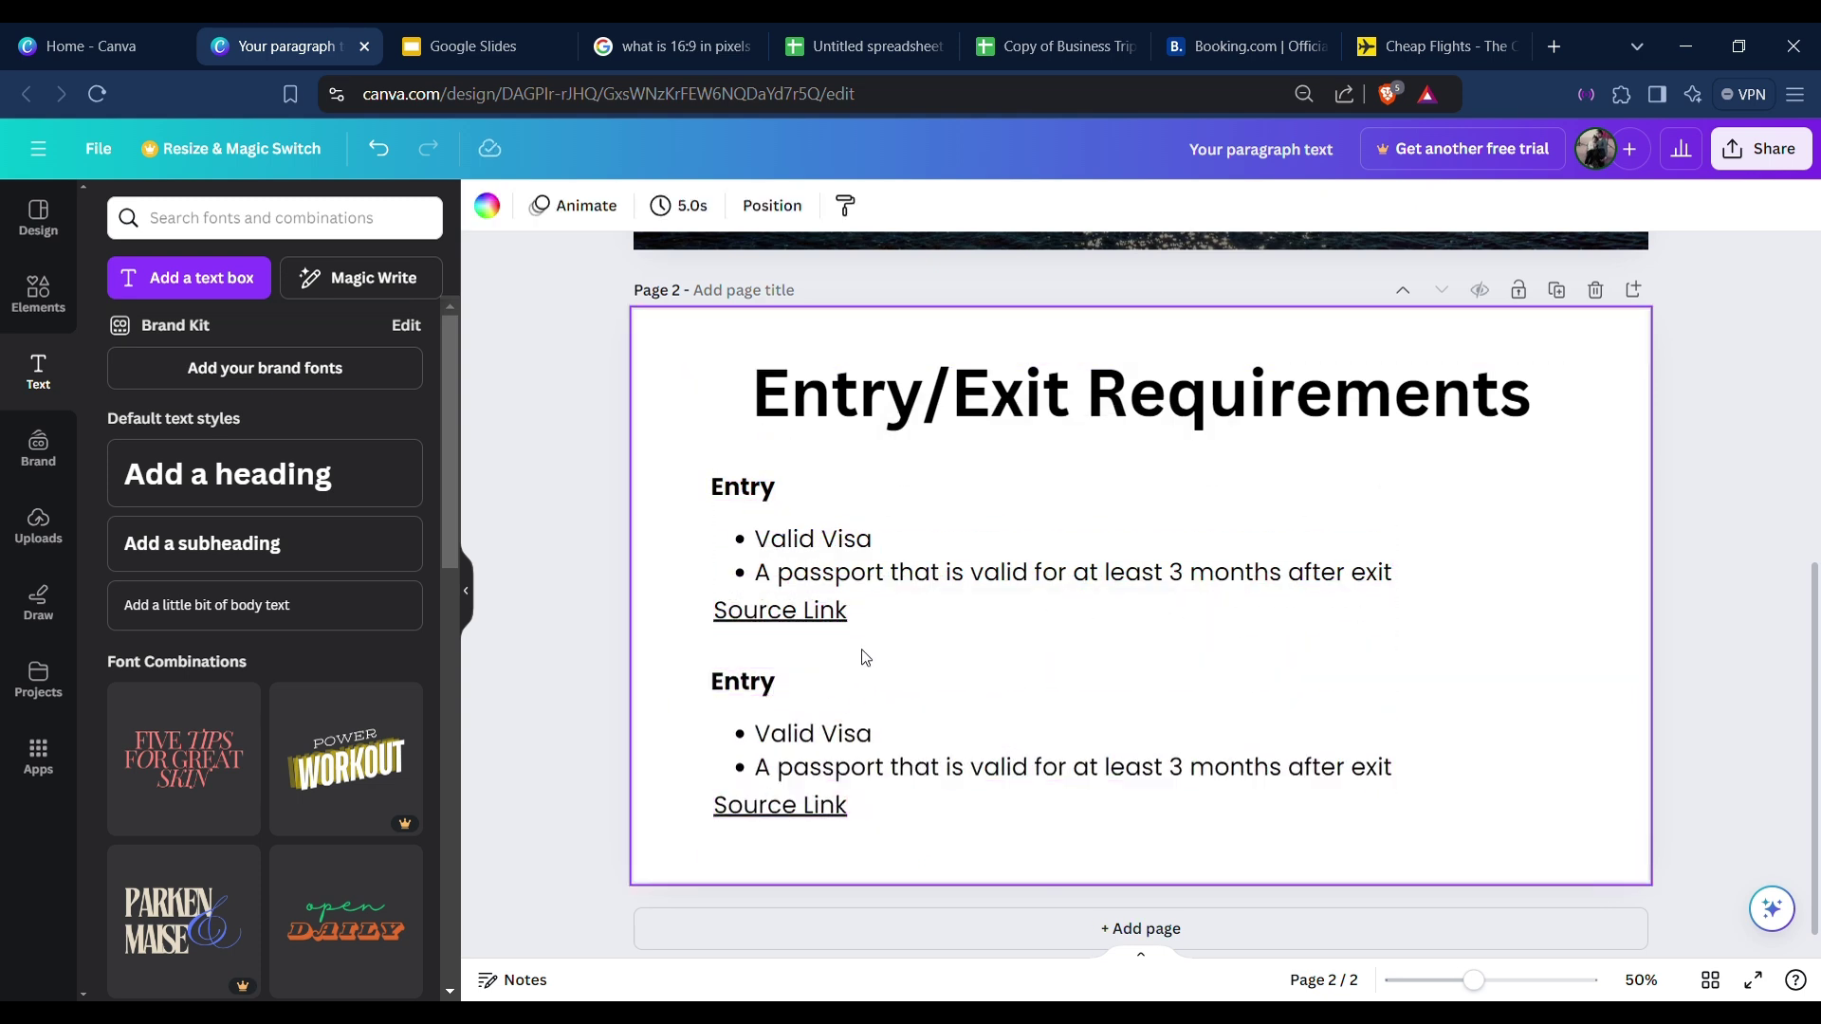
double_click(759, 682)
text(Exit)
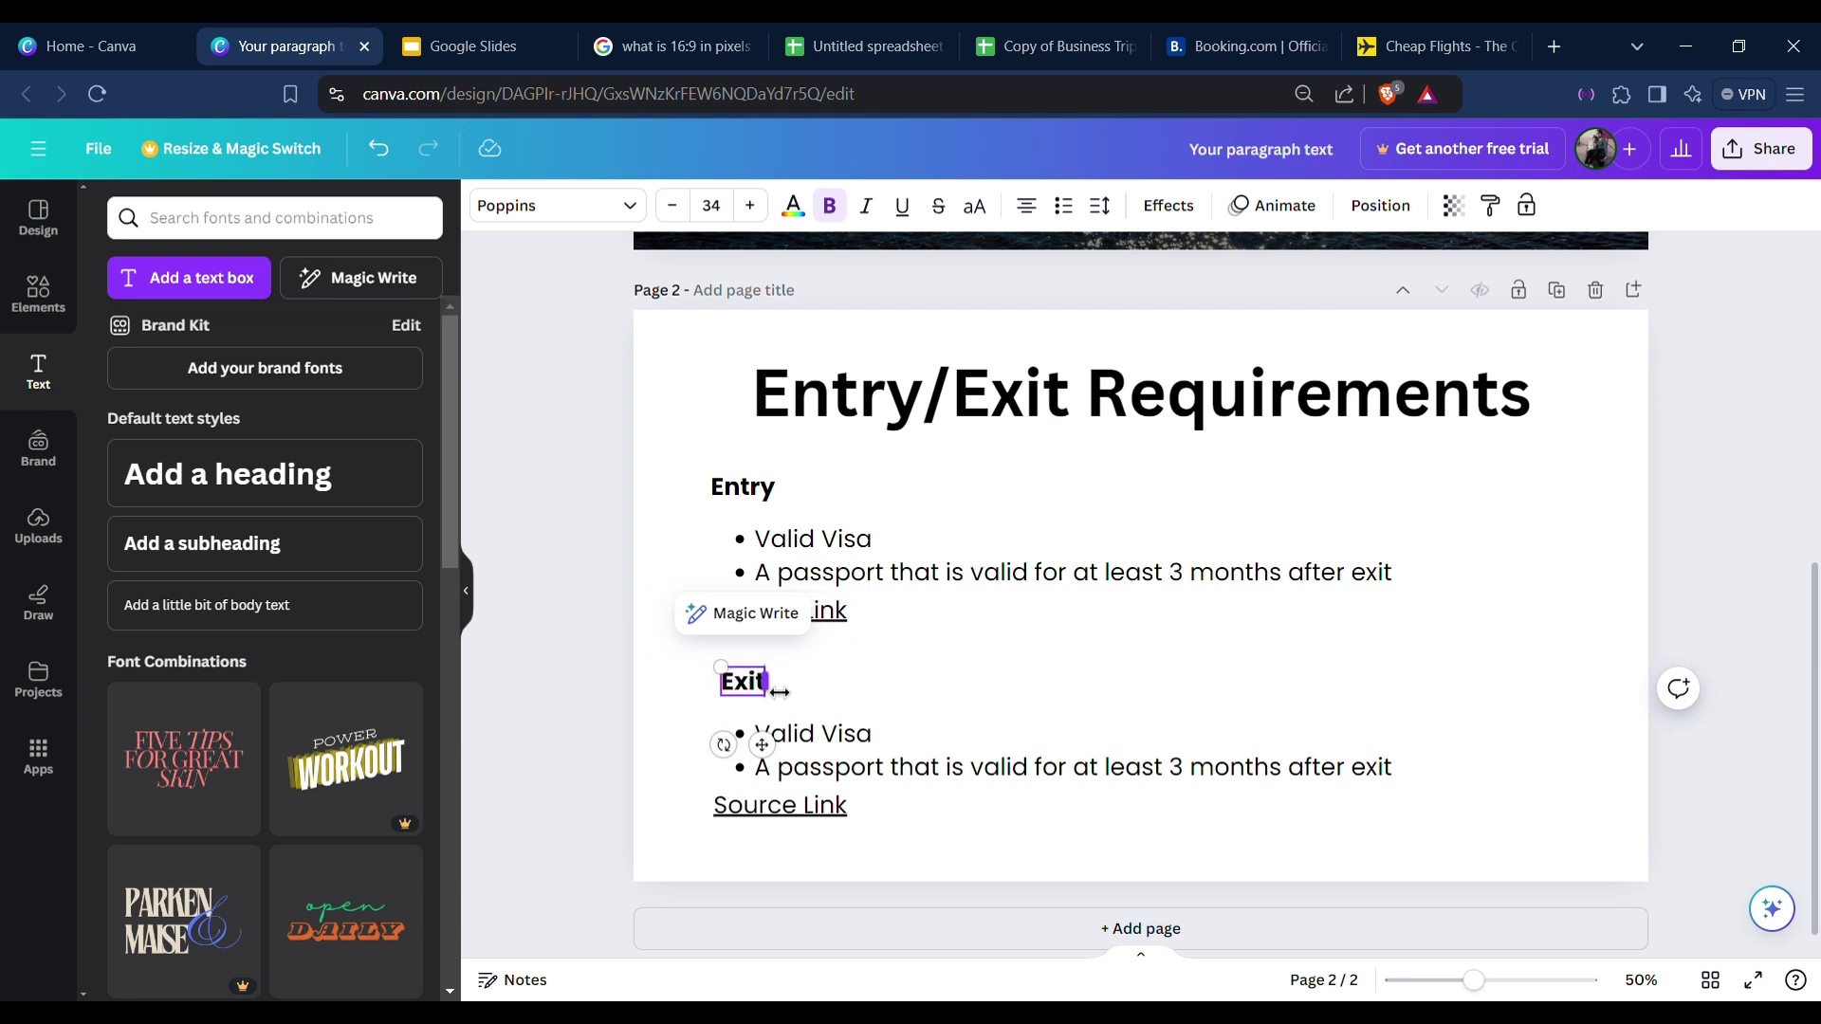
key(Escape)
Replace the copied bullets with 'A valid return ticket' and move its Source Link up beneath.
click(752, 679)
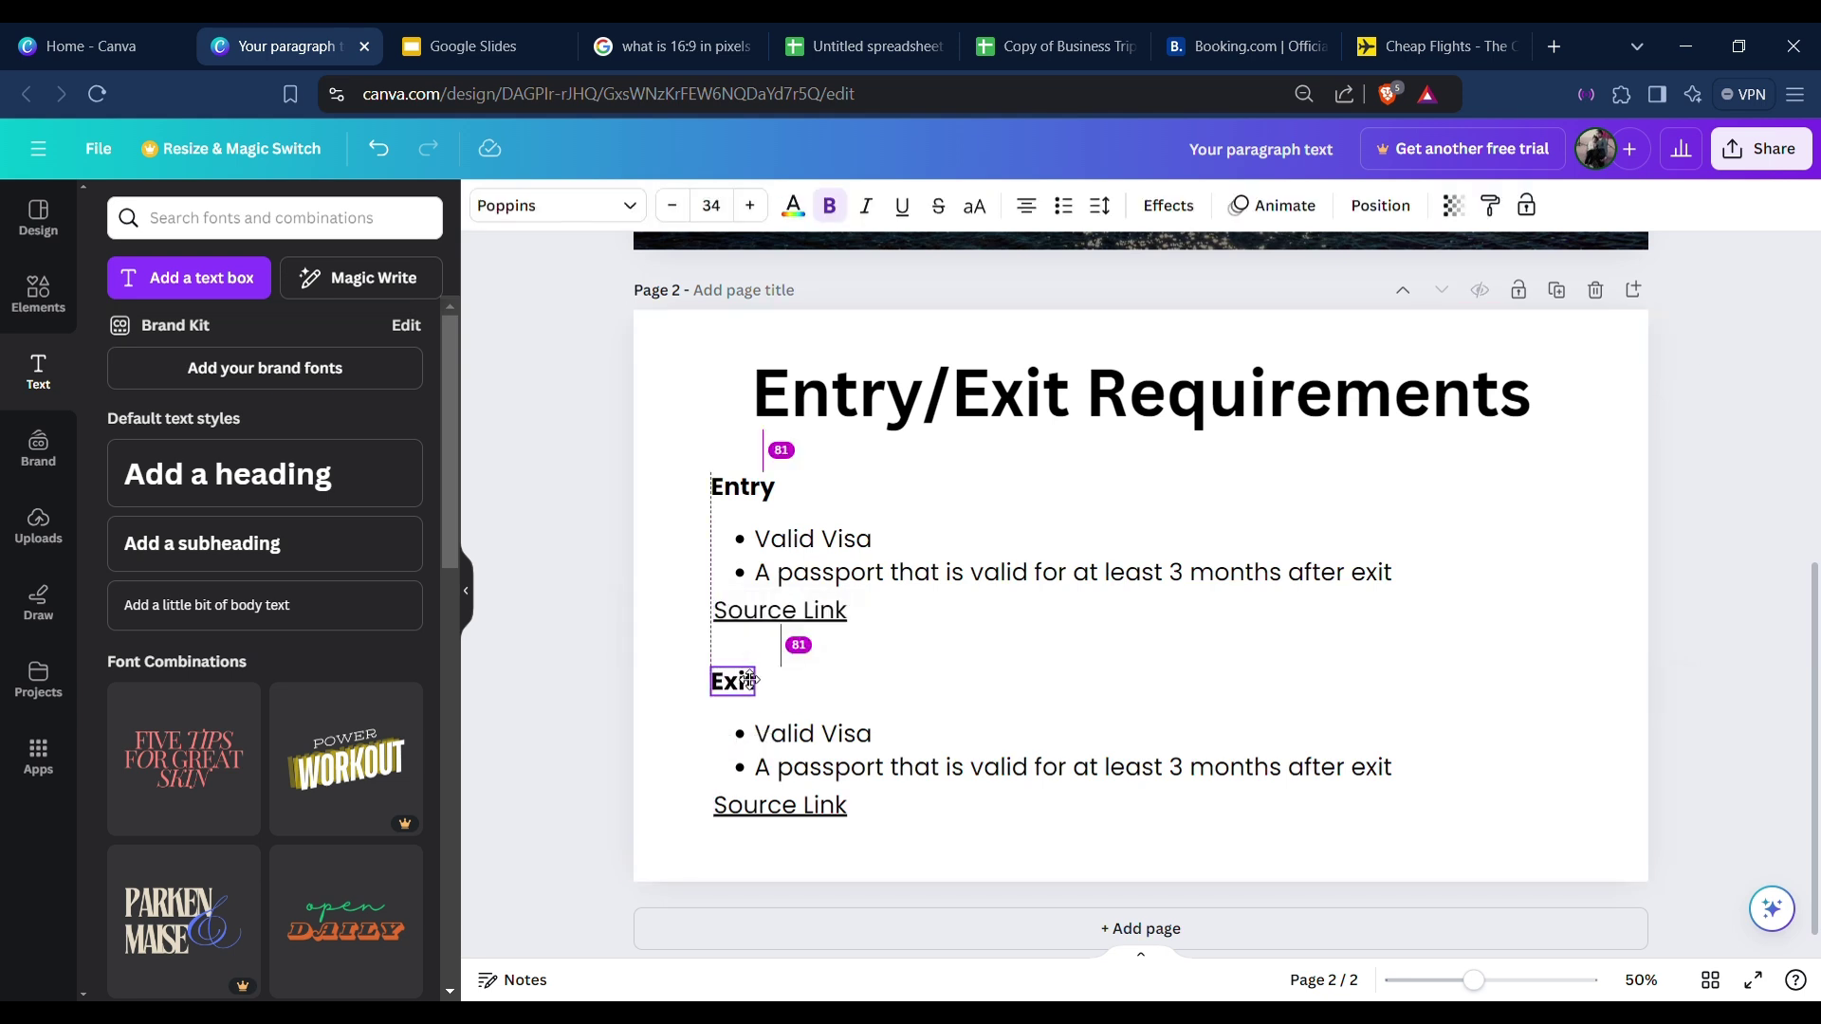
click(830, 753)
triple_click(830, 754)
key(ctrl+a)
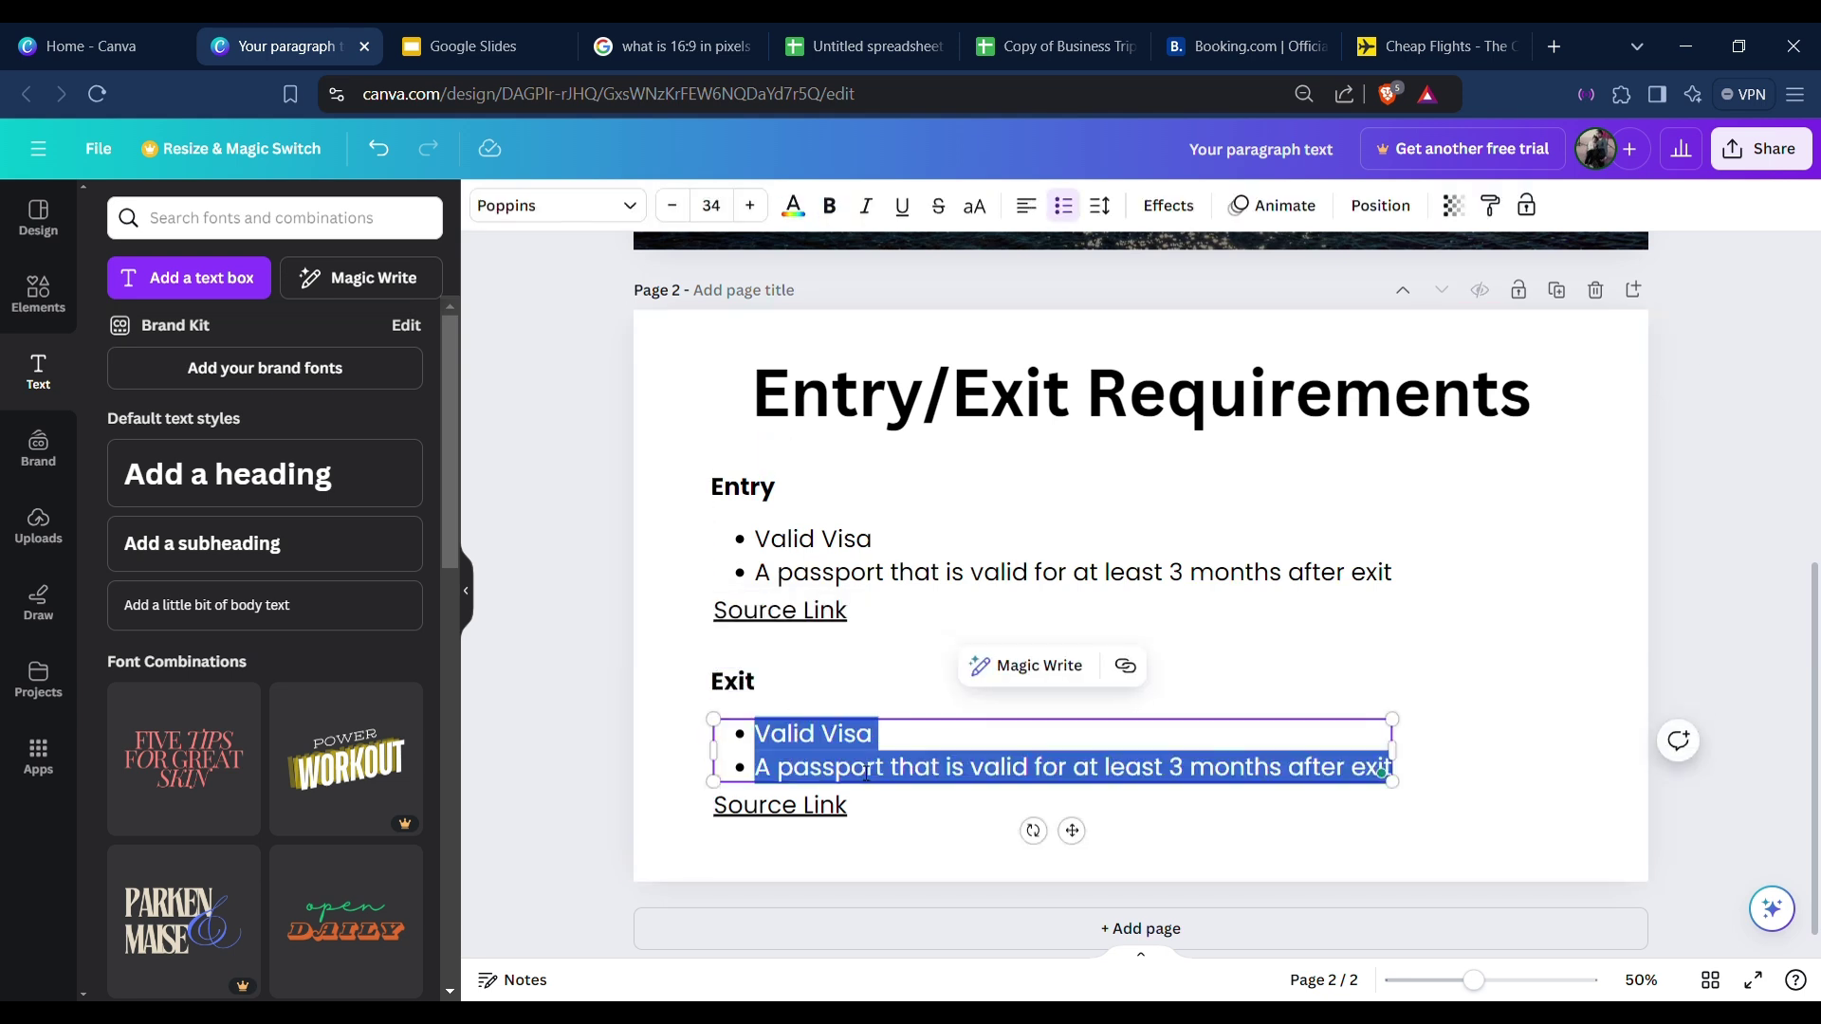
text(A va)
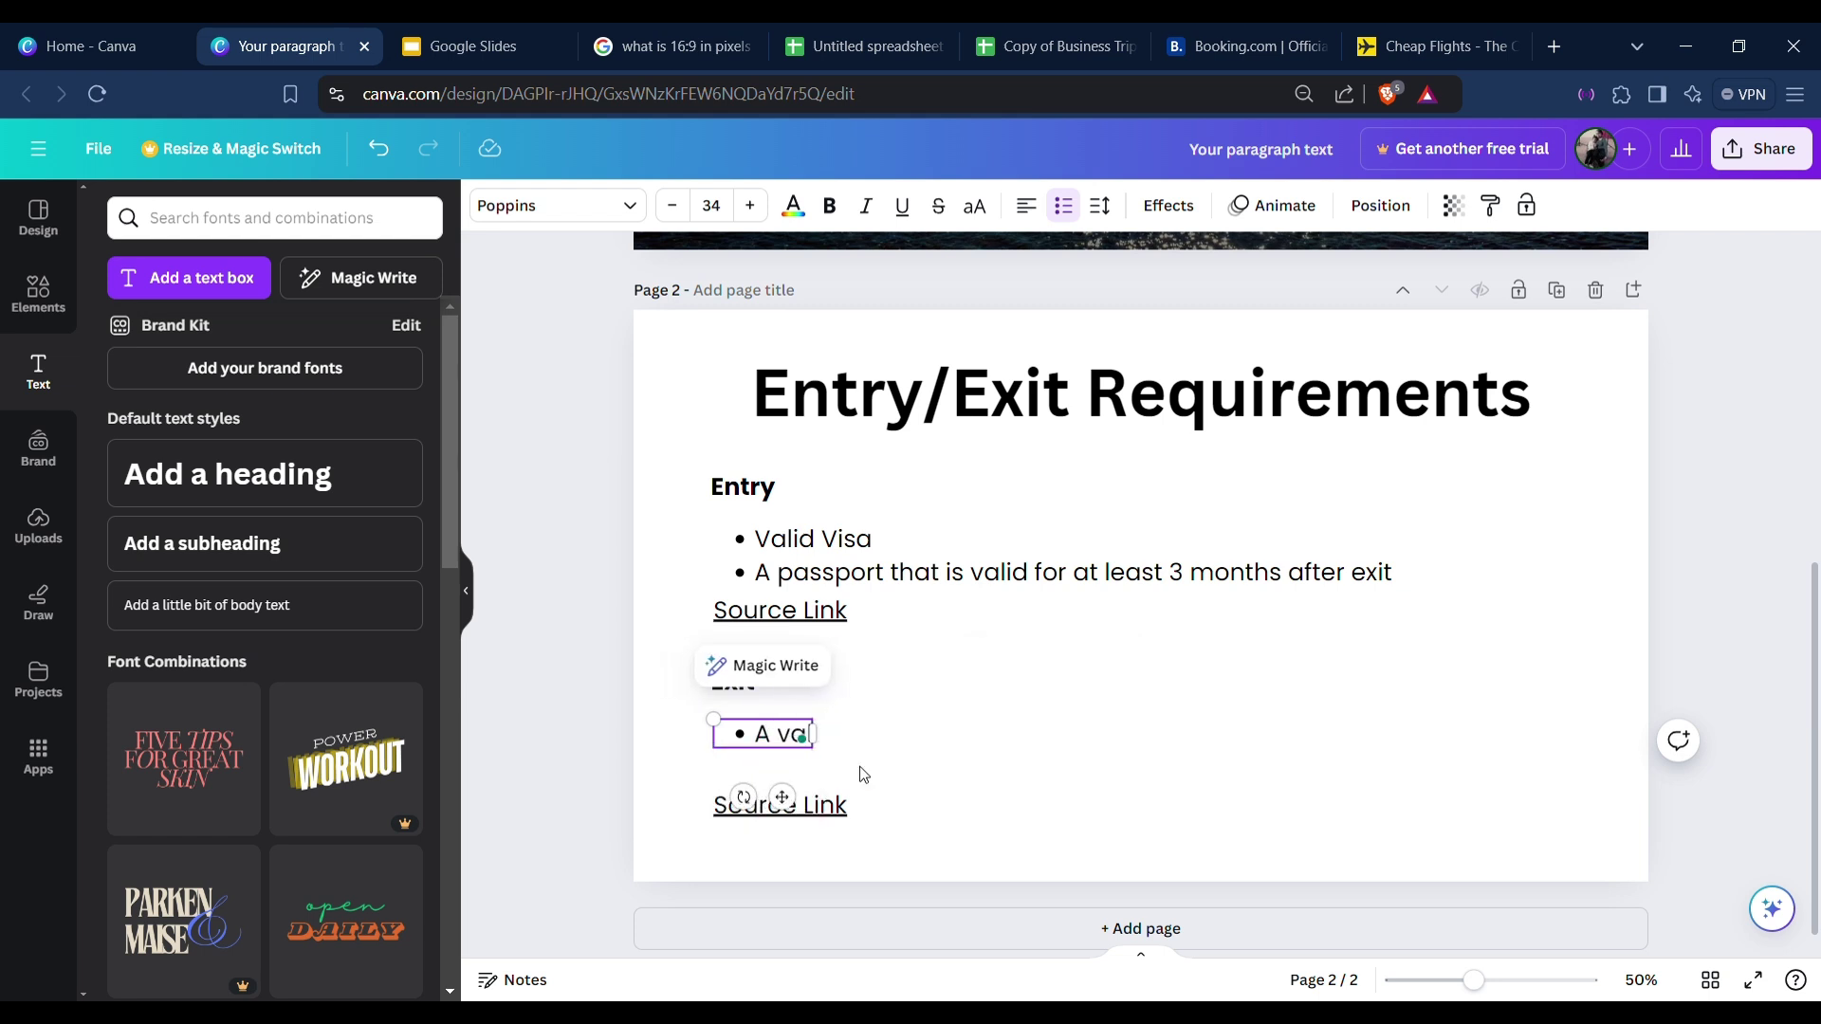
text(lid return t)
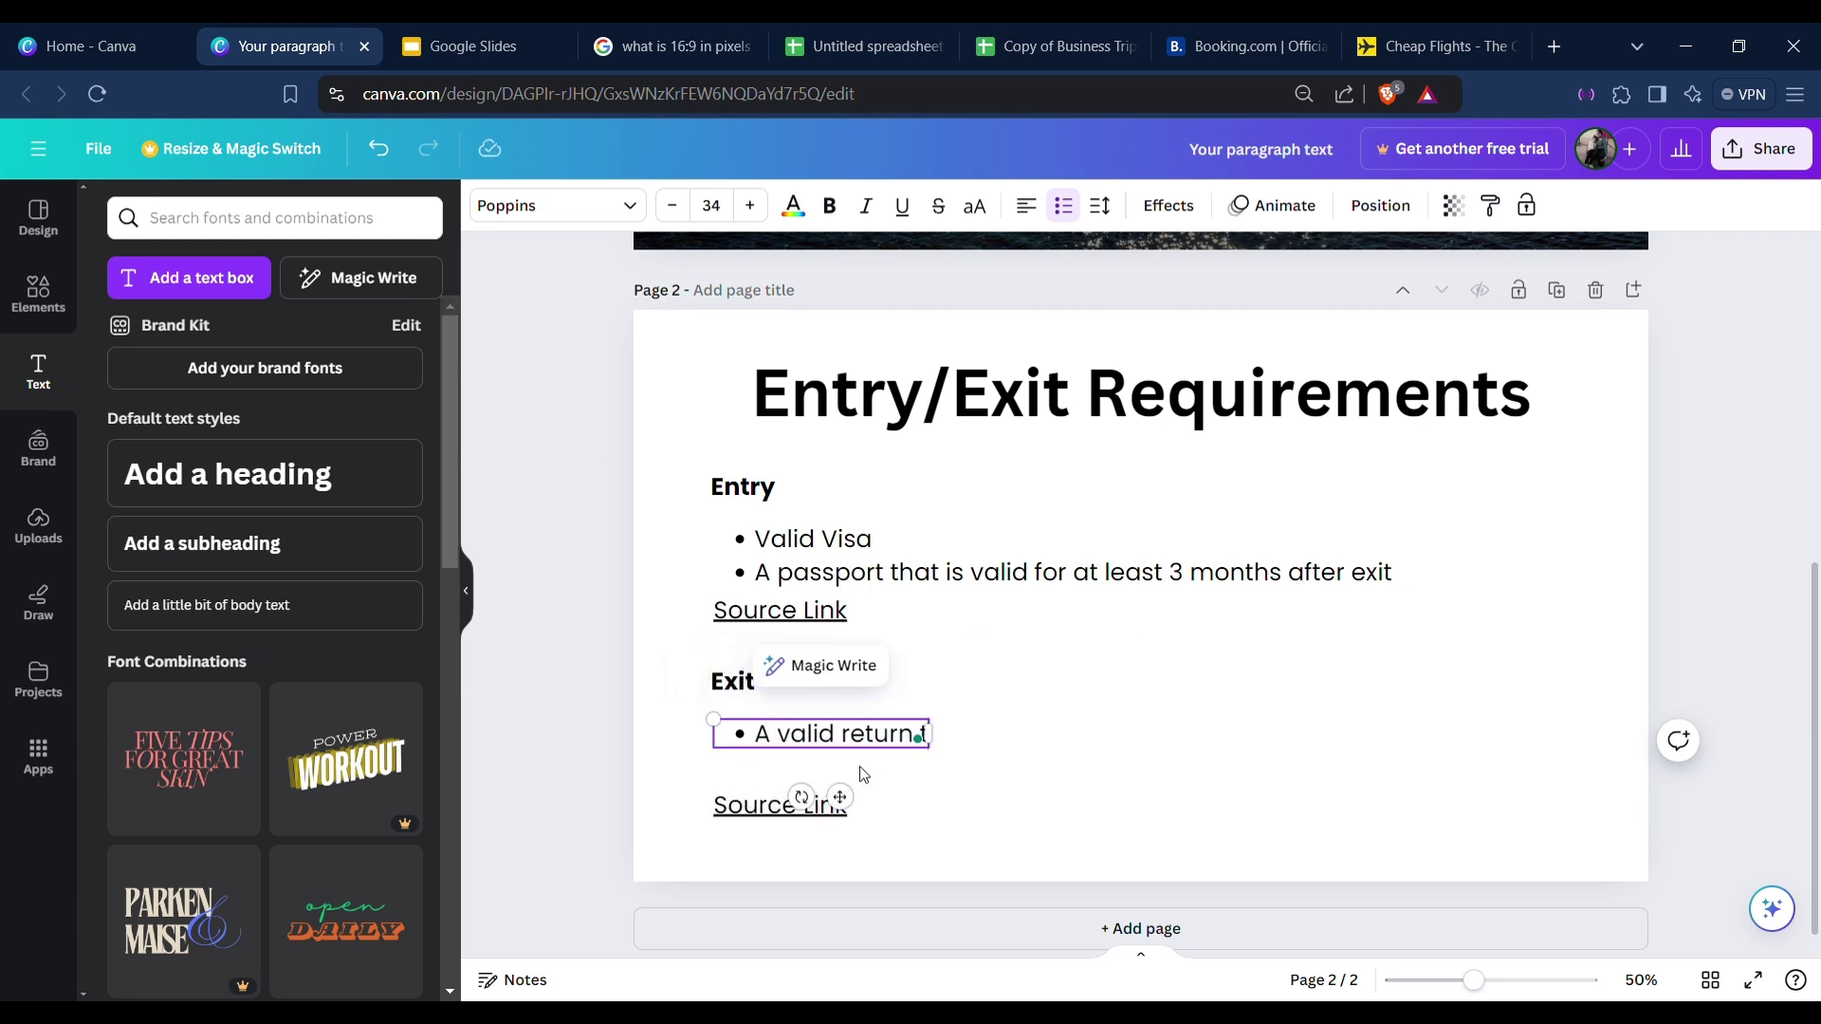
text(icket)
click(988, 812)
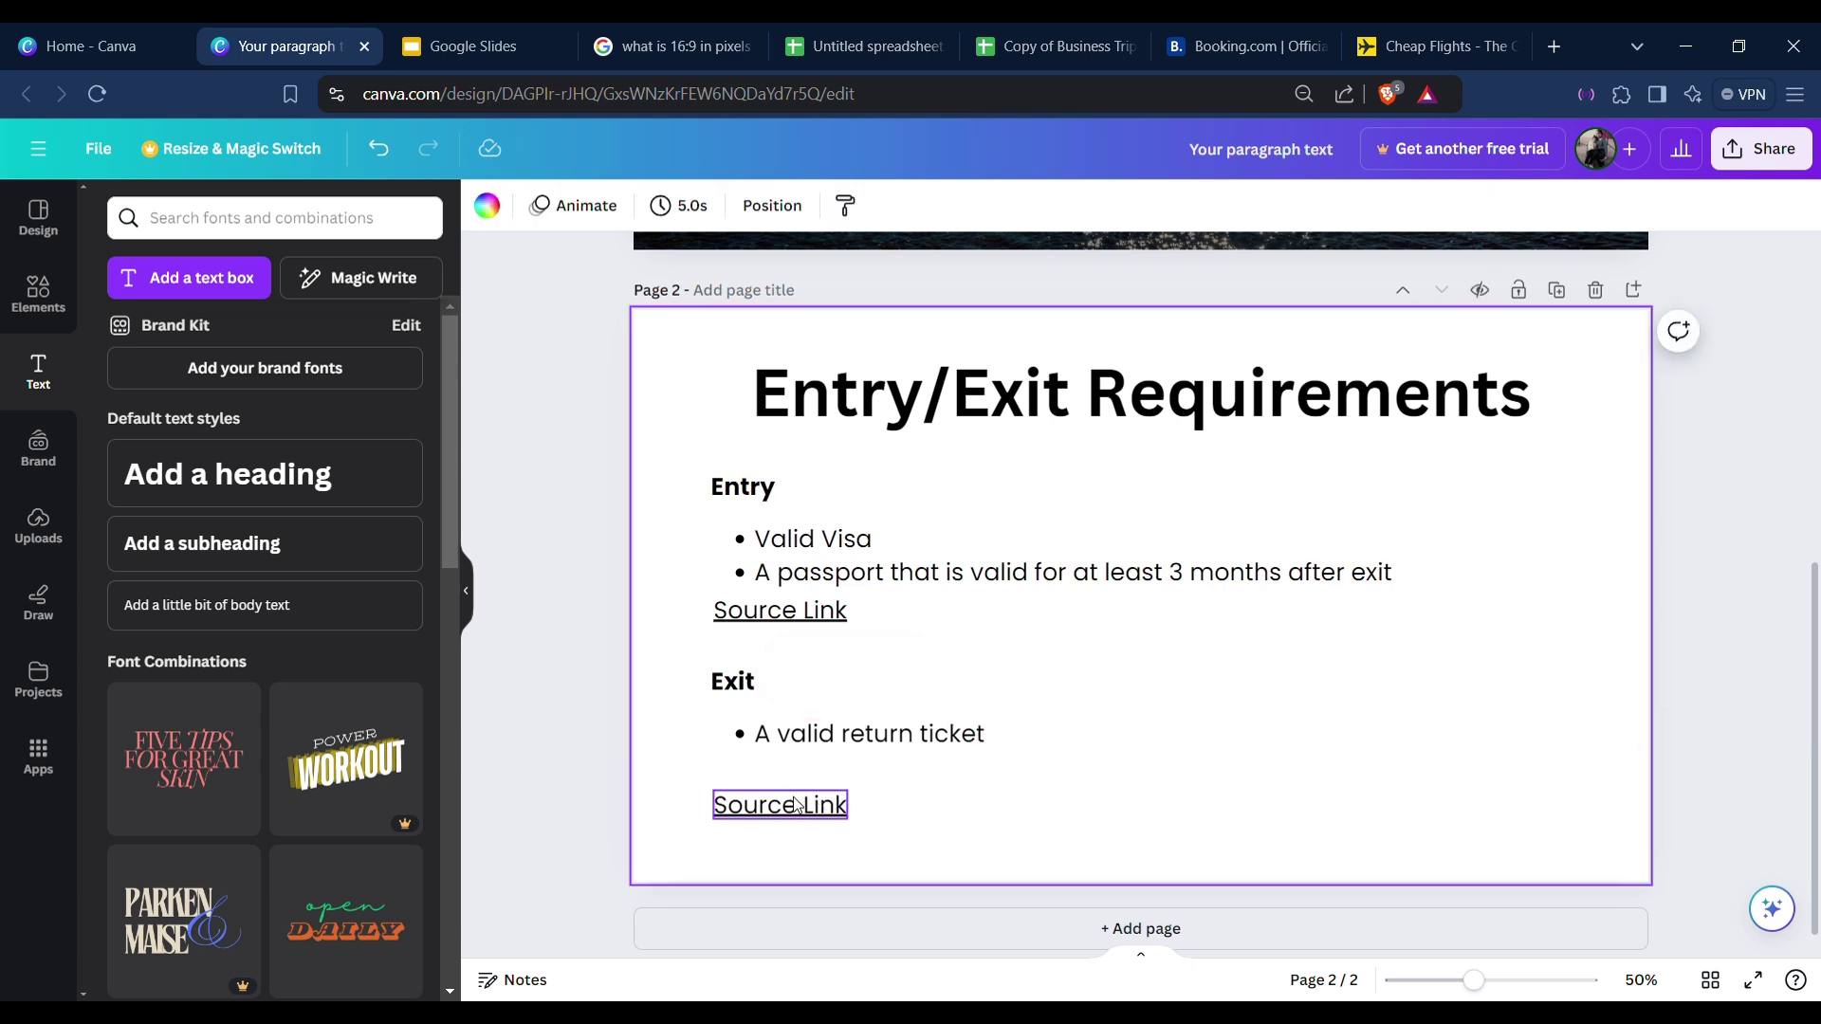
drag(806, 806, 802, 776)
click(1071, 818)
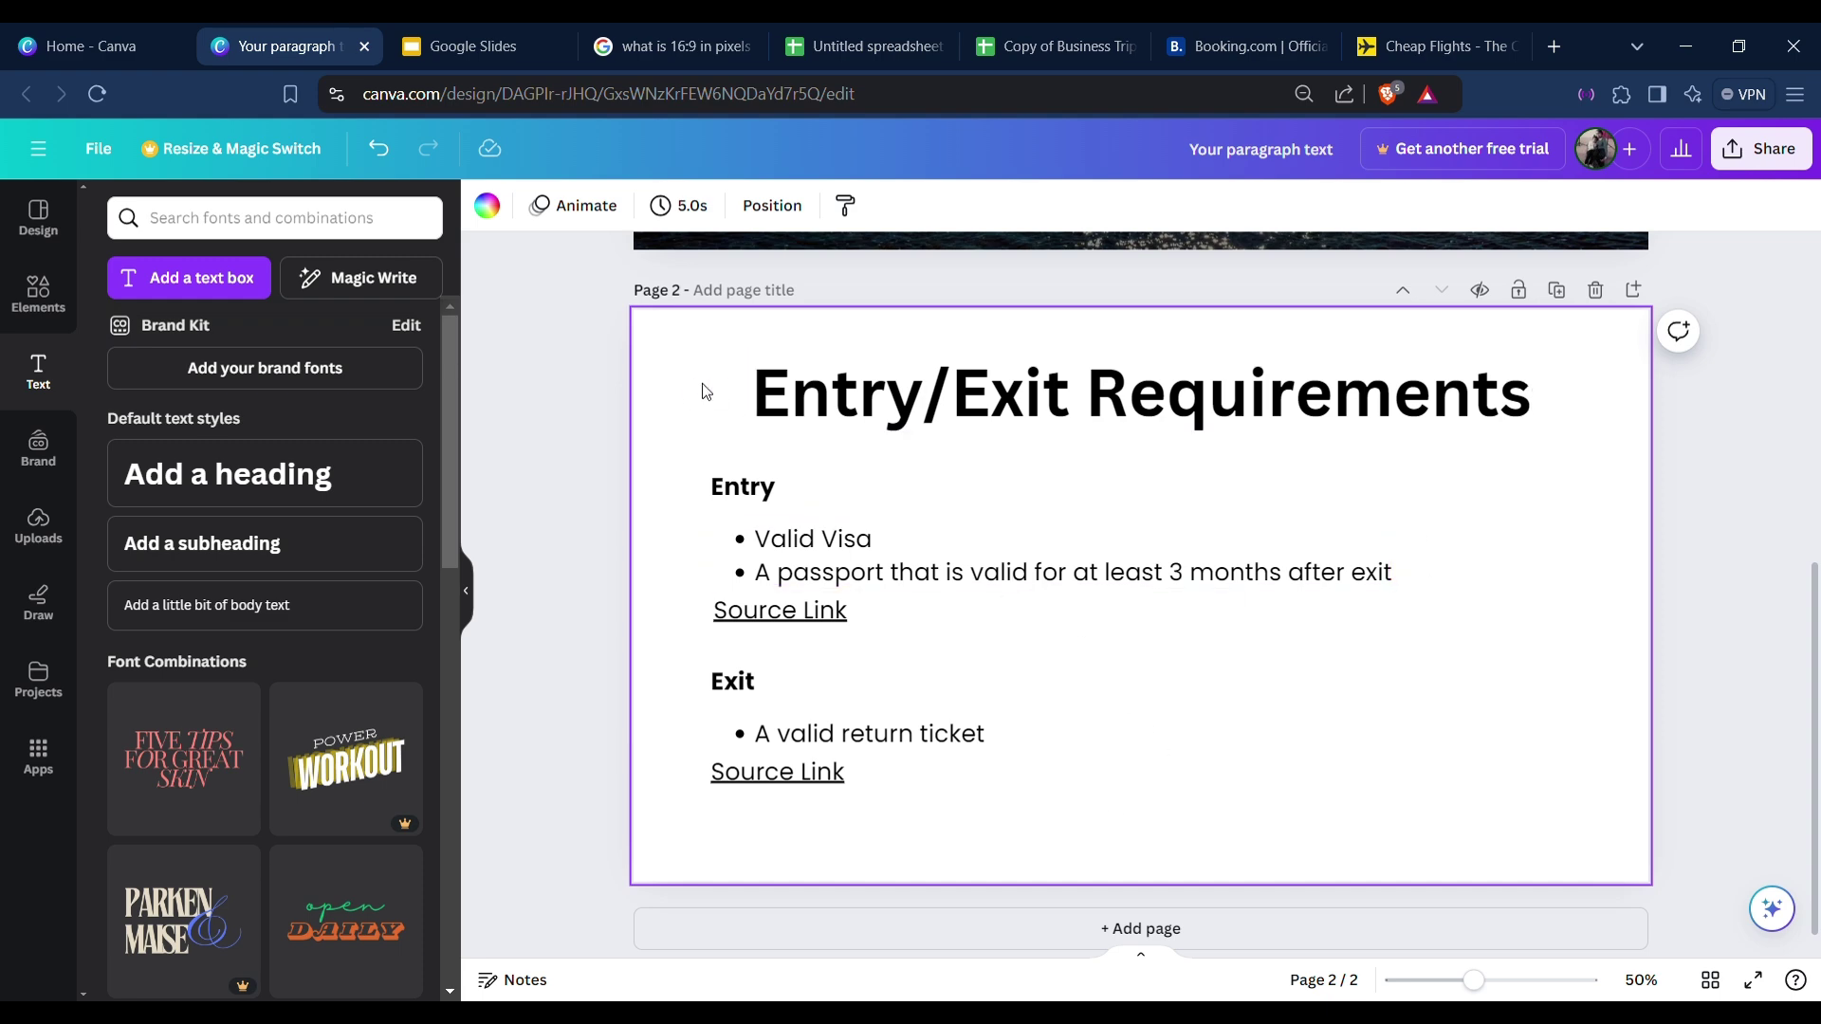
scroll(683, 412, up, 5)
scroll(721, 419, down, 5)
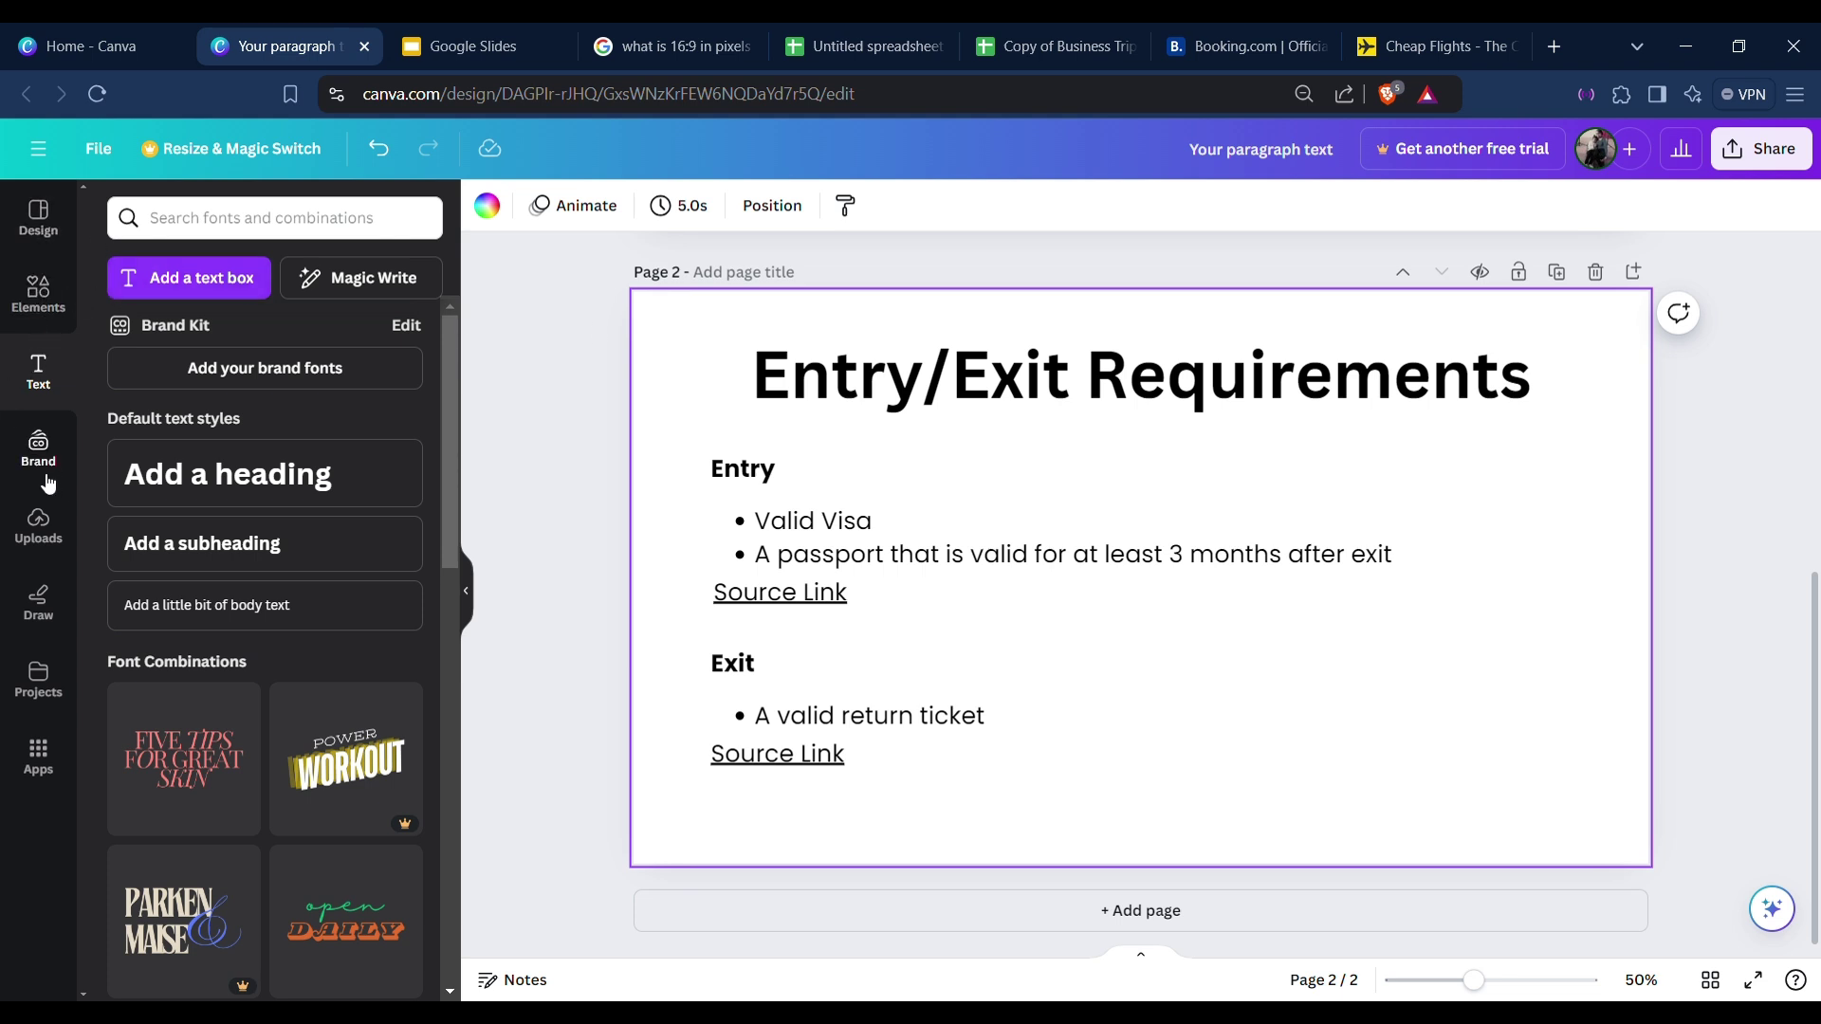
Search the elements for 'blobs' and place a yellow blob in the slide's top-left corner.
click(284, 220)
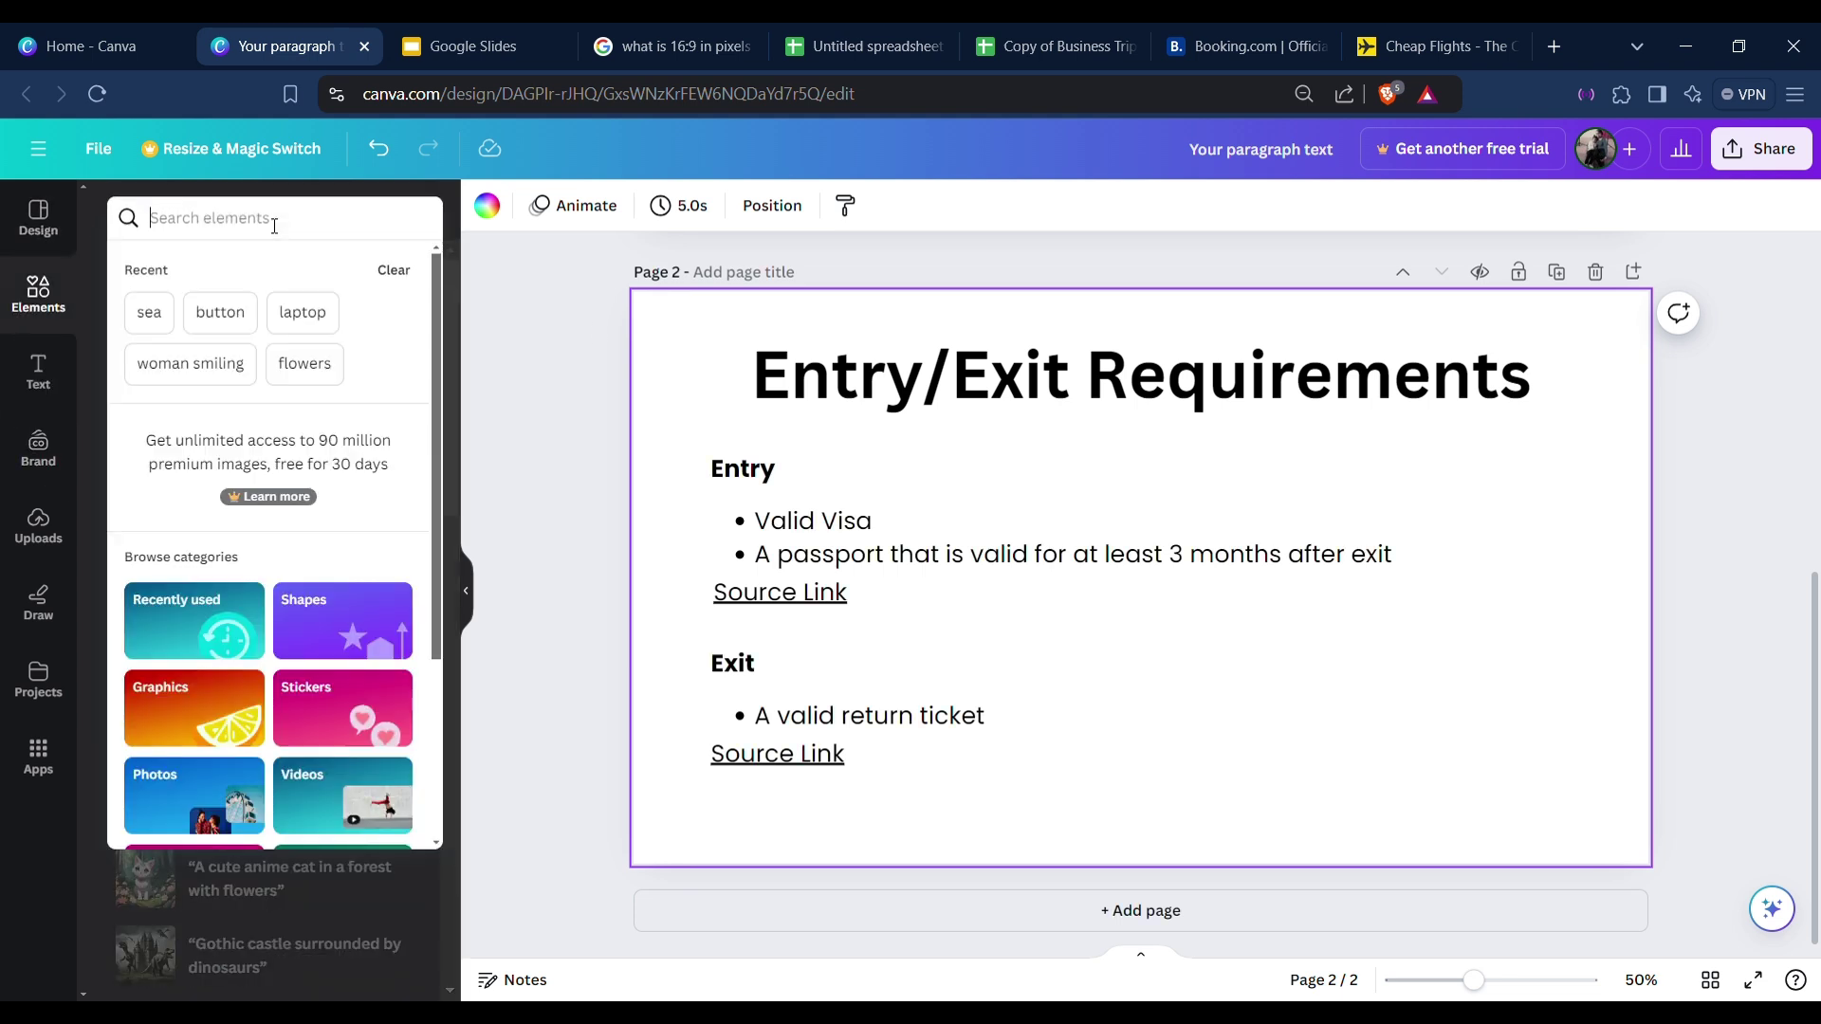
text(blobs)
key(Return)
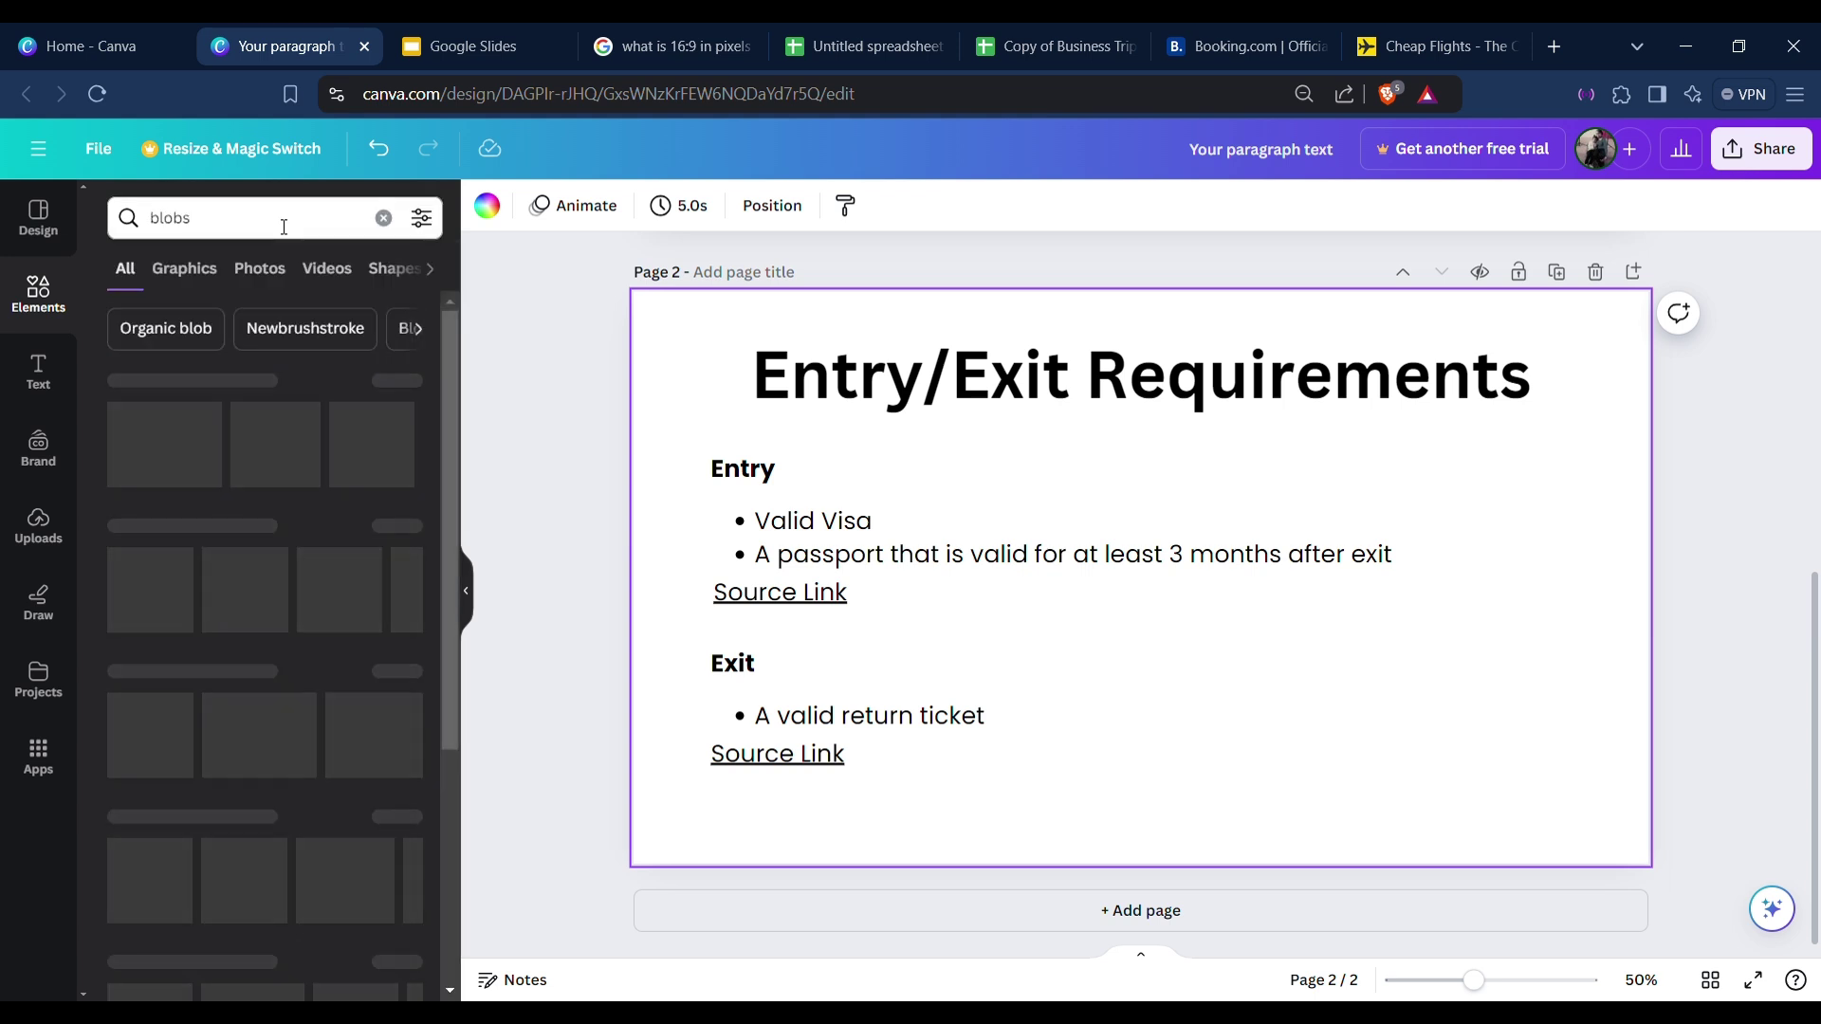
click(399, 380)
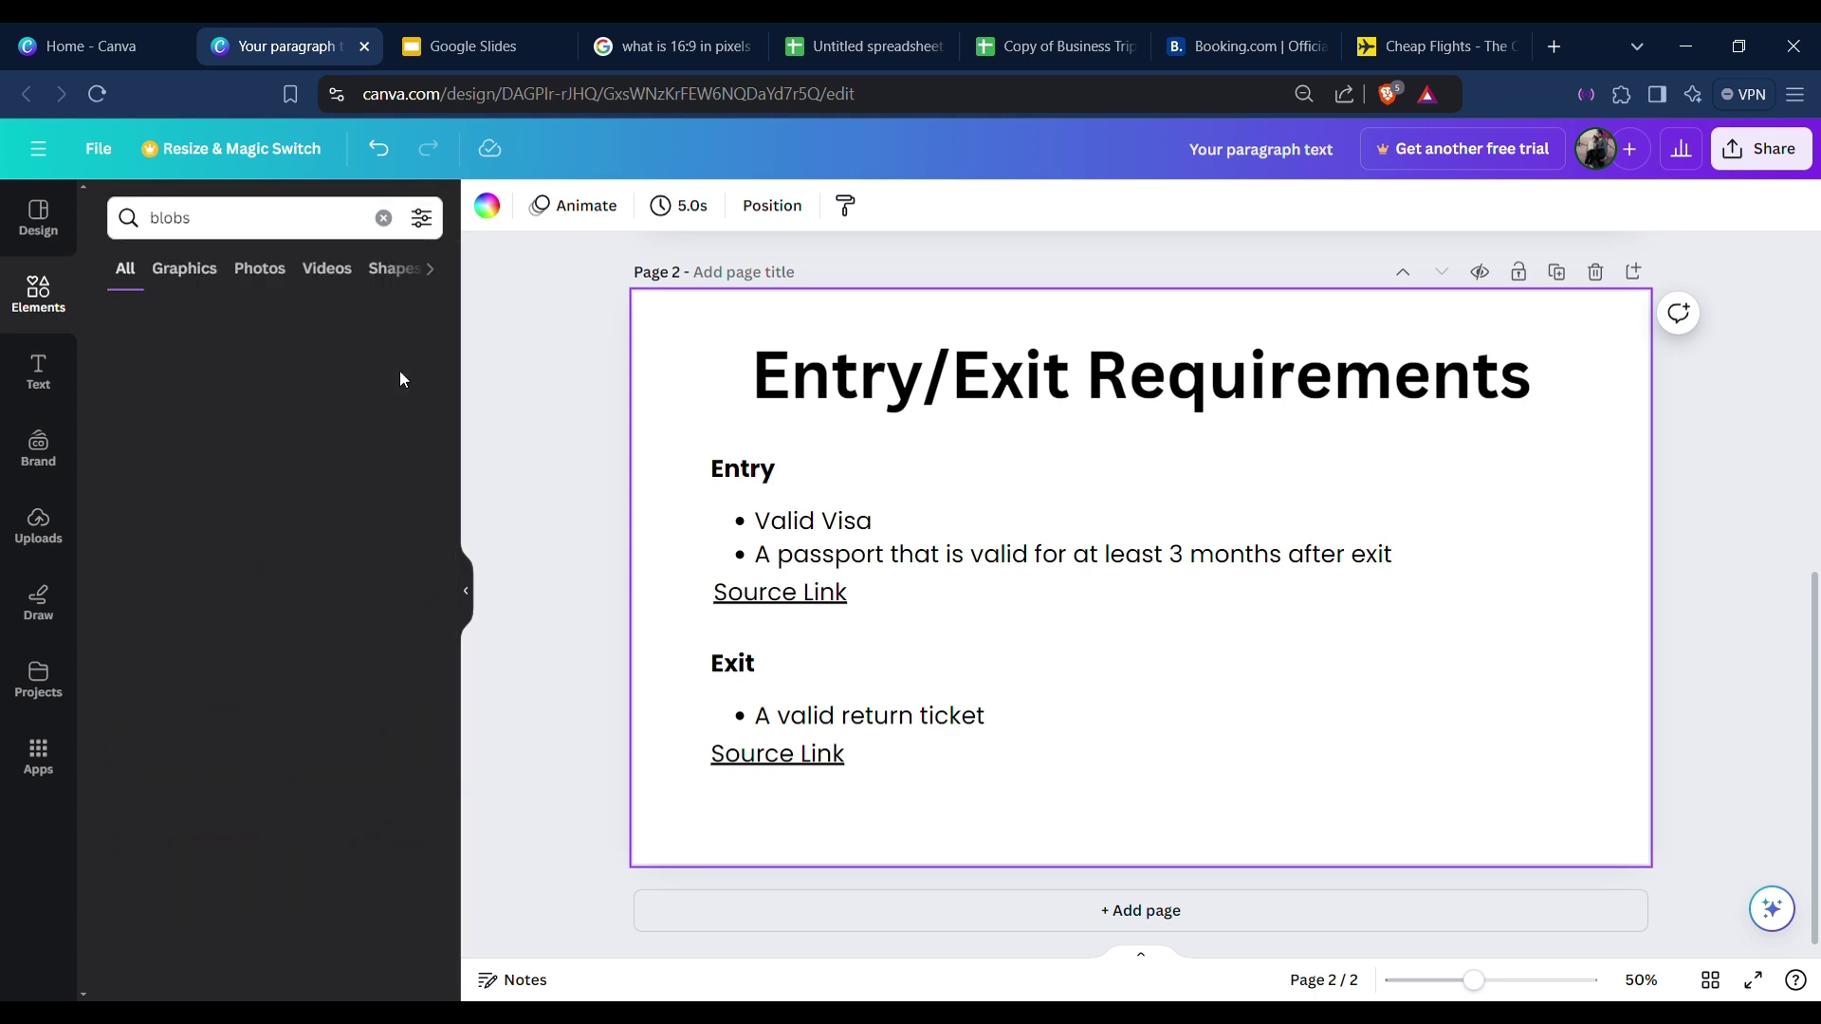
scroll(343, 505, down, 2)
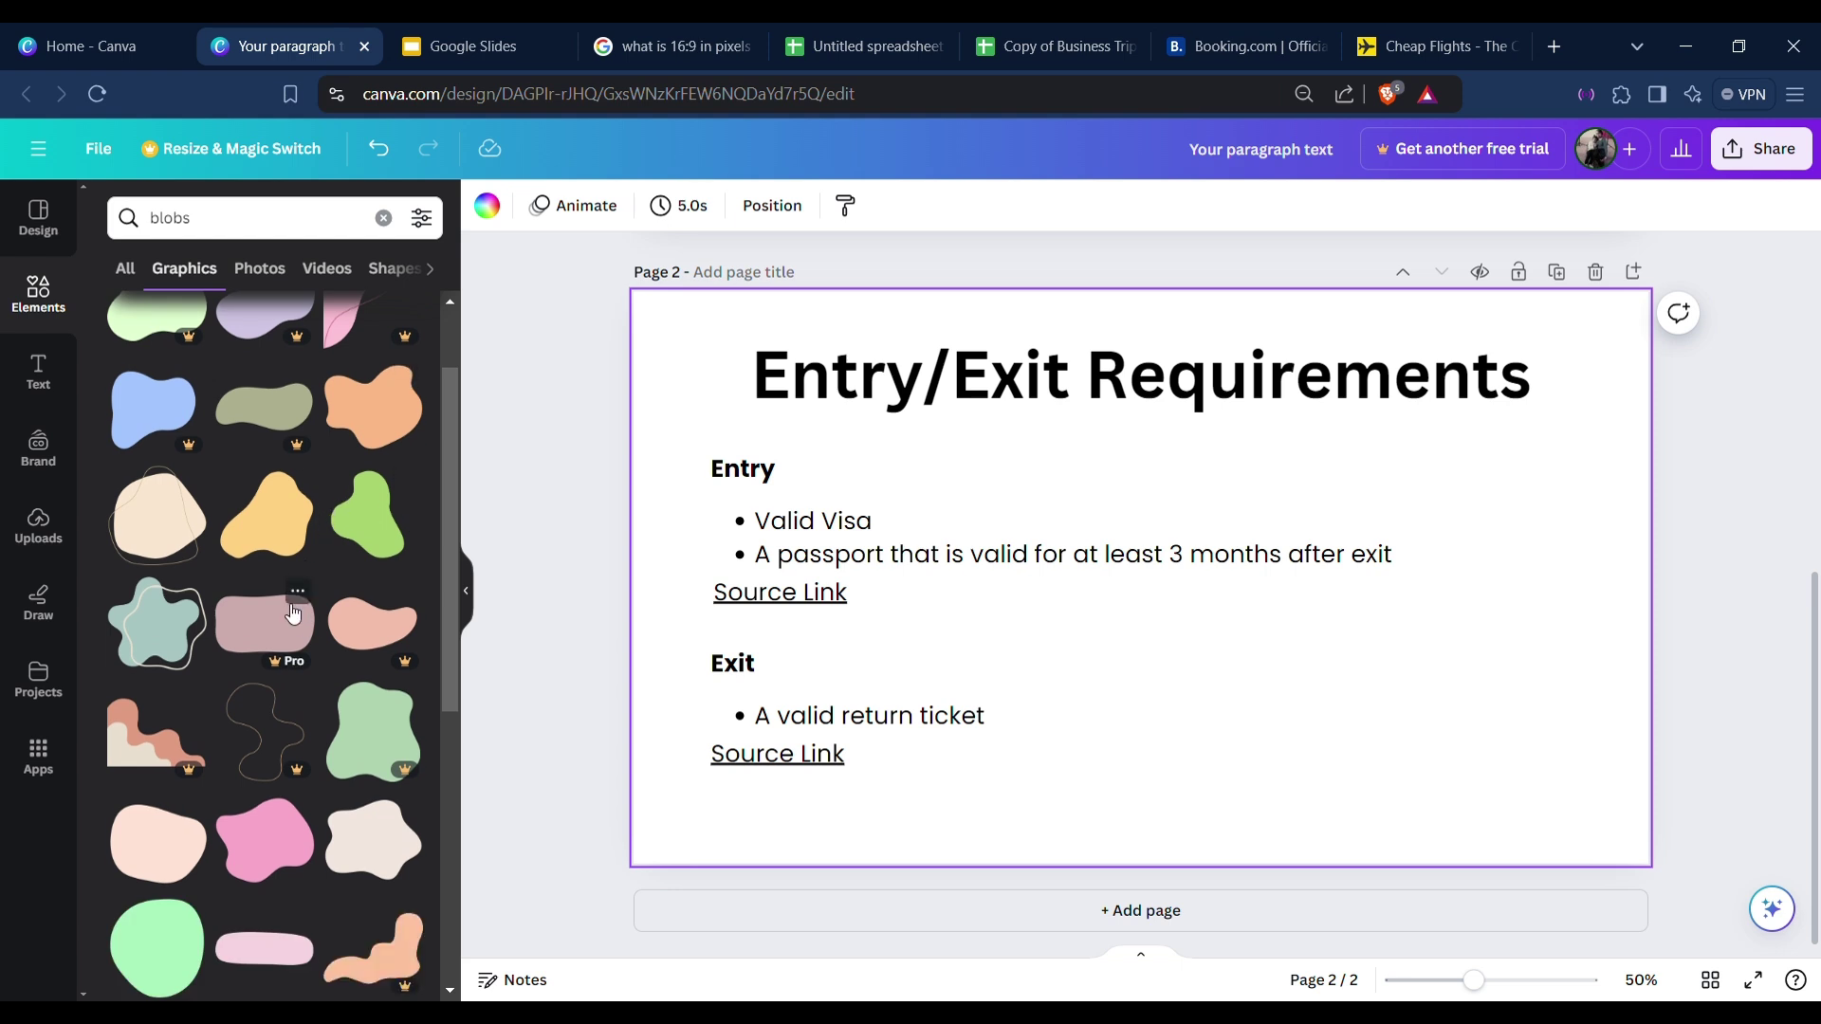
drag(271, 550, 642, 382)
Try a copy of the yellow blob rotated about 95° in the bottom-right corner, then delete it.
click(992, 505)
click(669, 334)
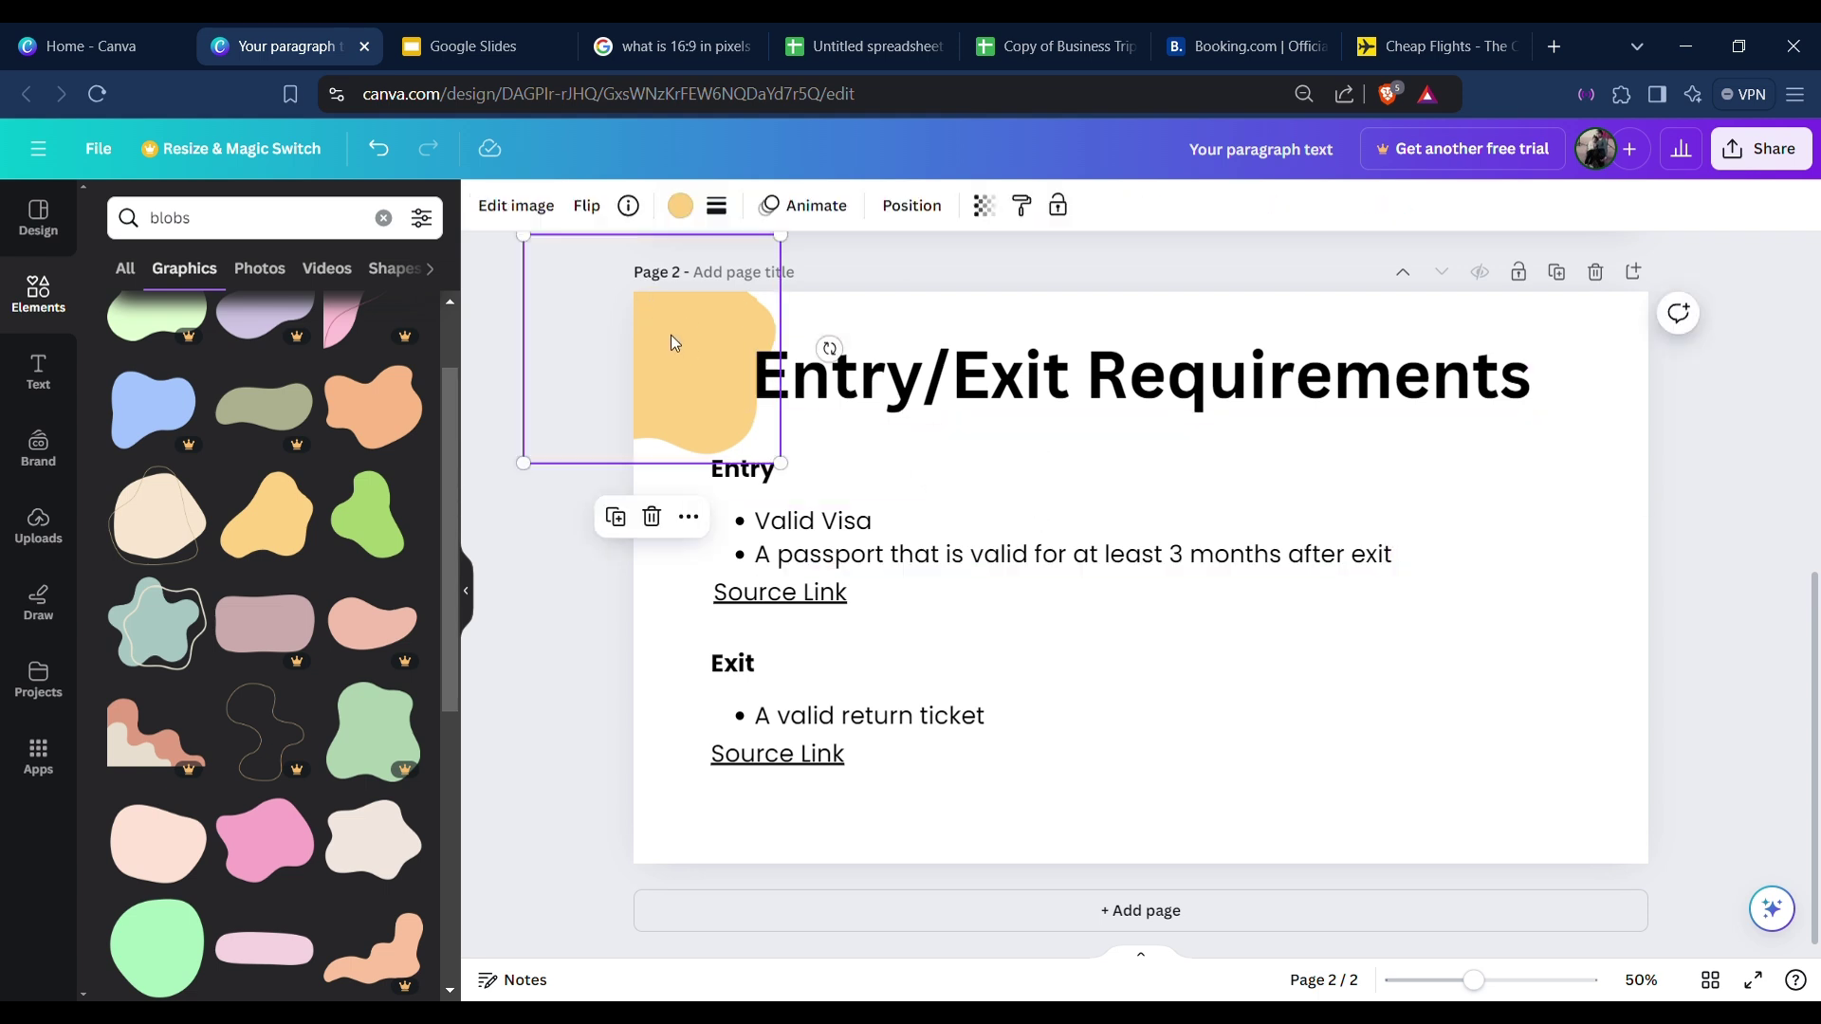
click(632, 520)
drag(1195, 561, 1594, 825)
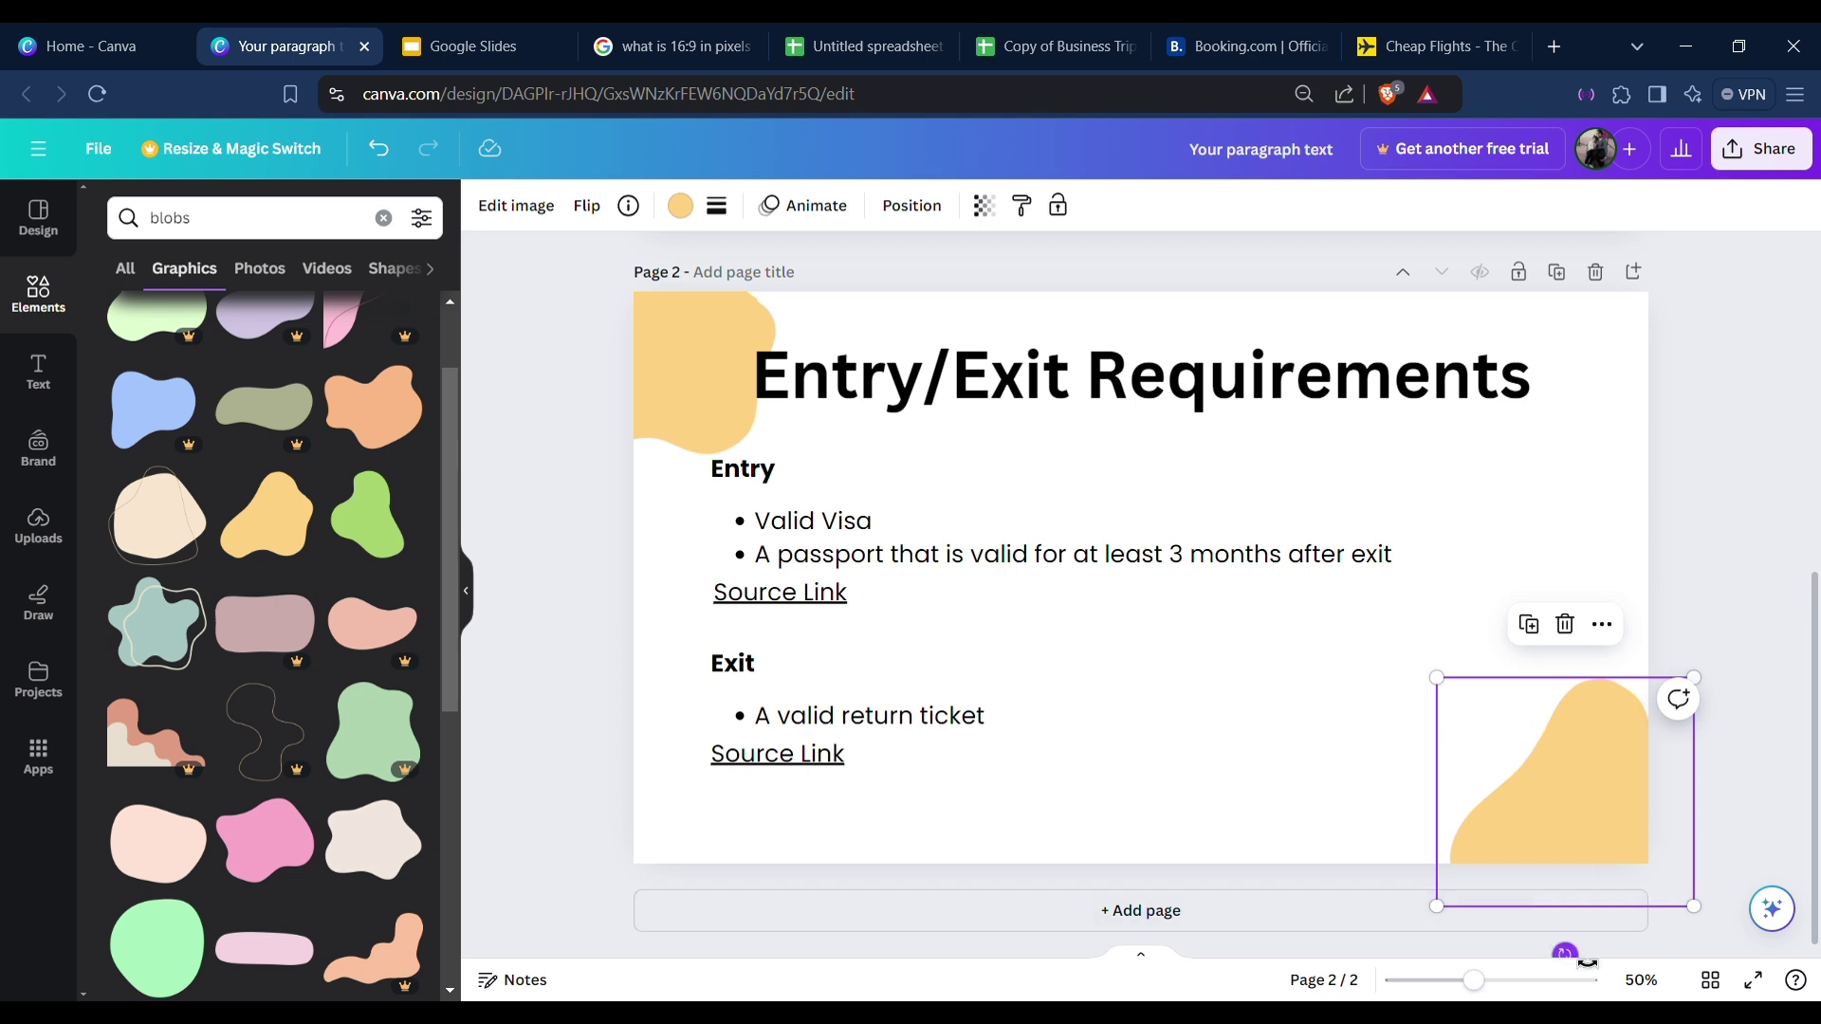
drag(1564, 952, 1593, 834)
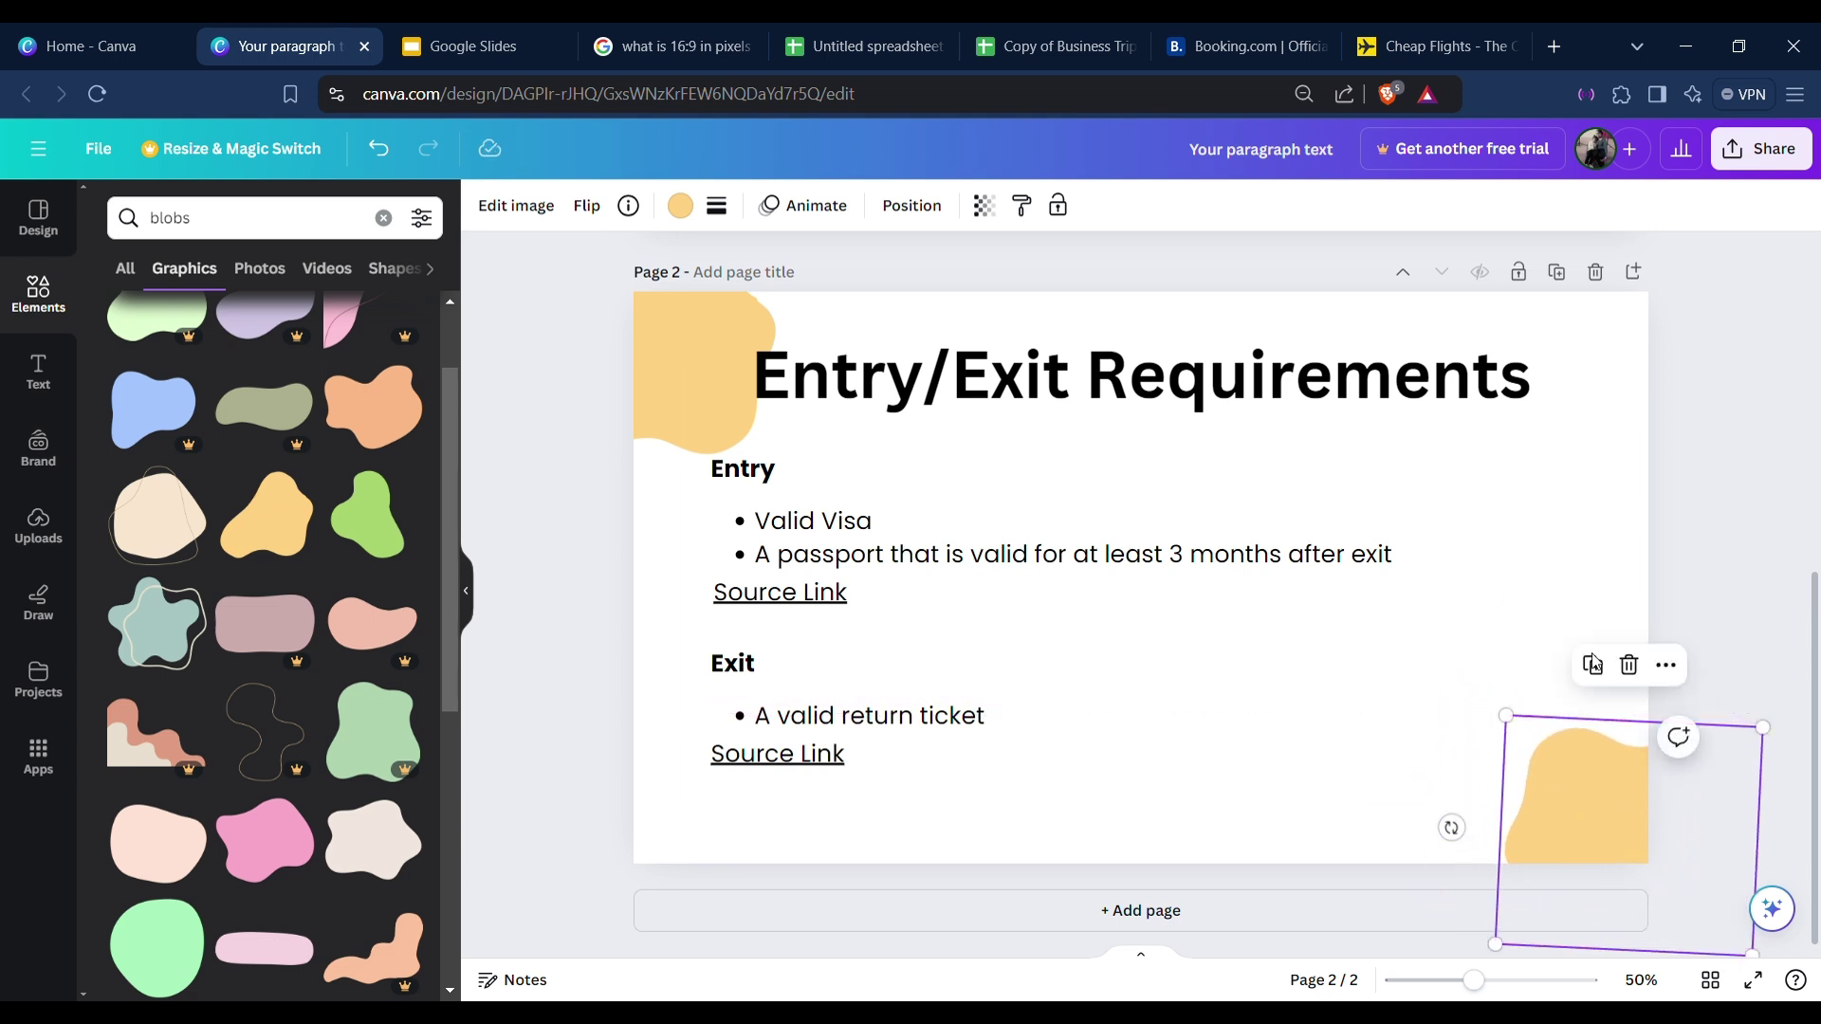
click(1593, 664)
click(1628, 664)
Duplicate the top-left blob, flip it horizontally and vertically, and snap it into the bottom-right corner.
click(656, 368)
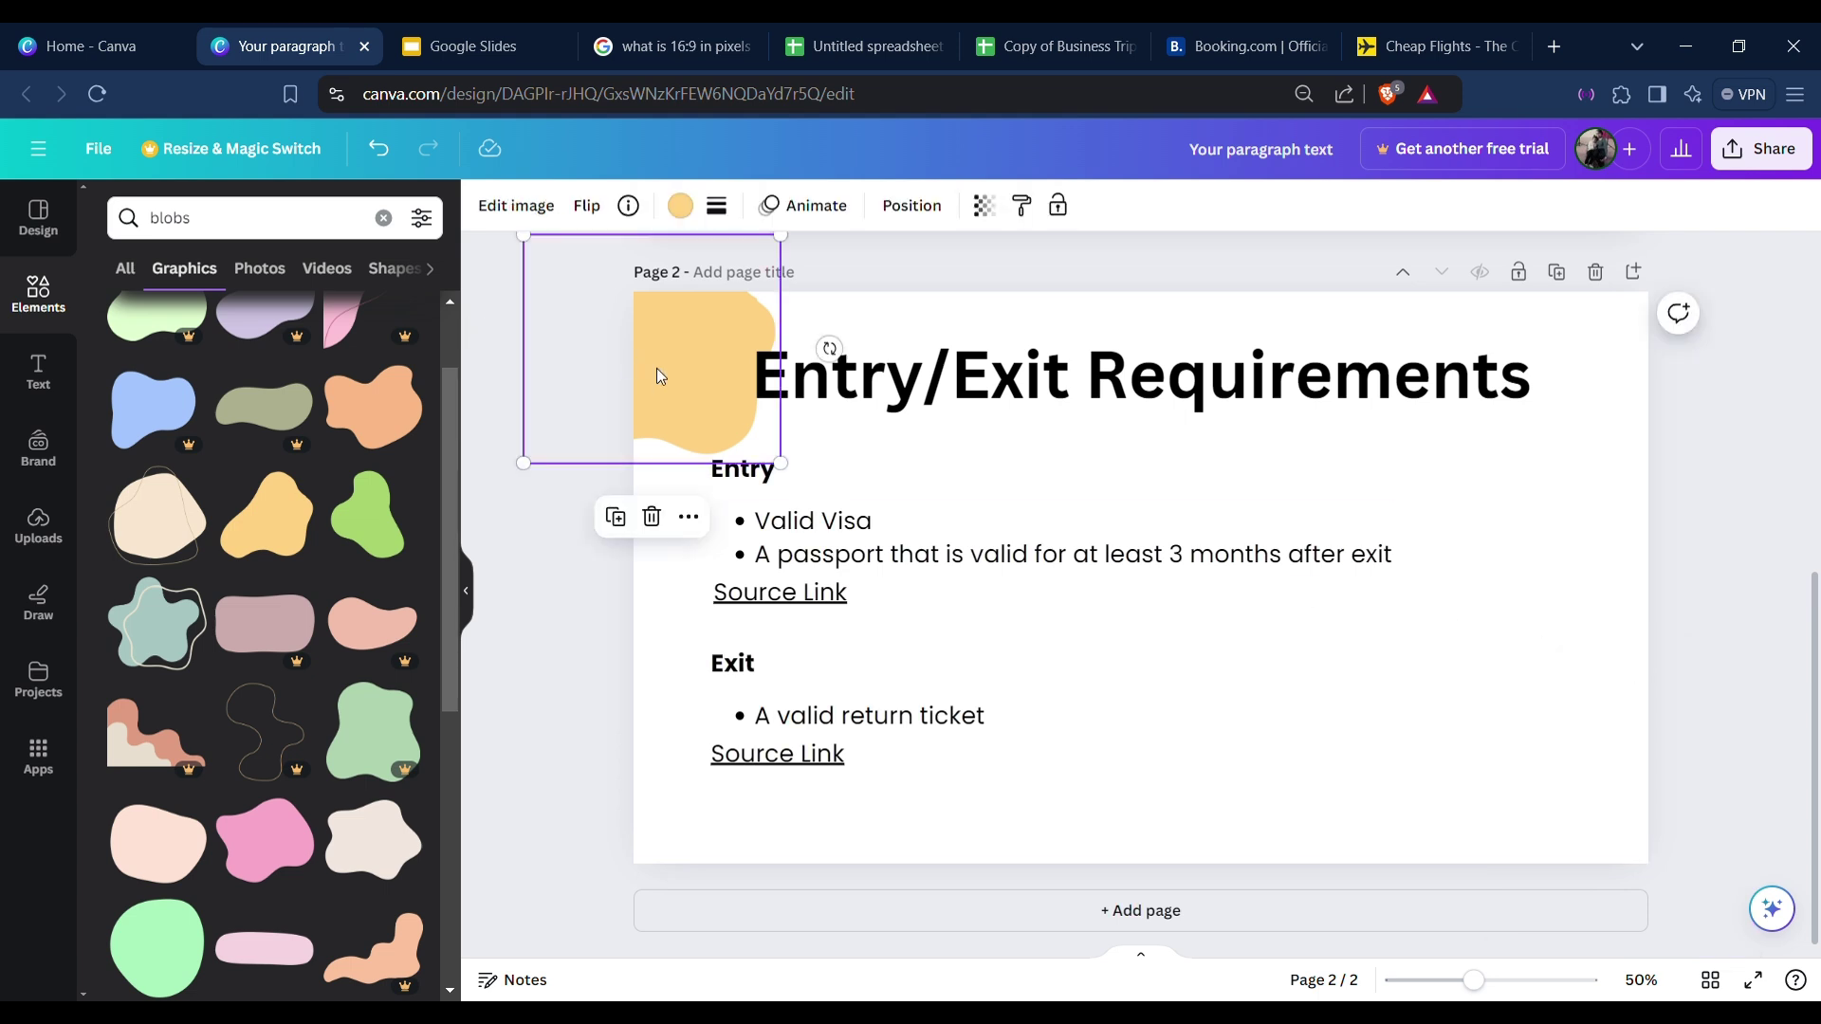
click(641, 517)
drag(669, 398, 1603, 720)
click(587, 207)
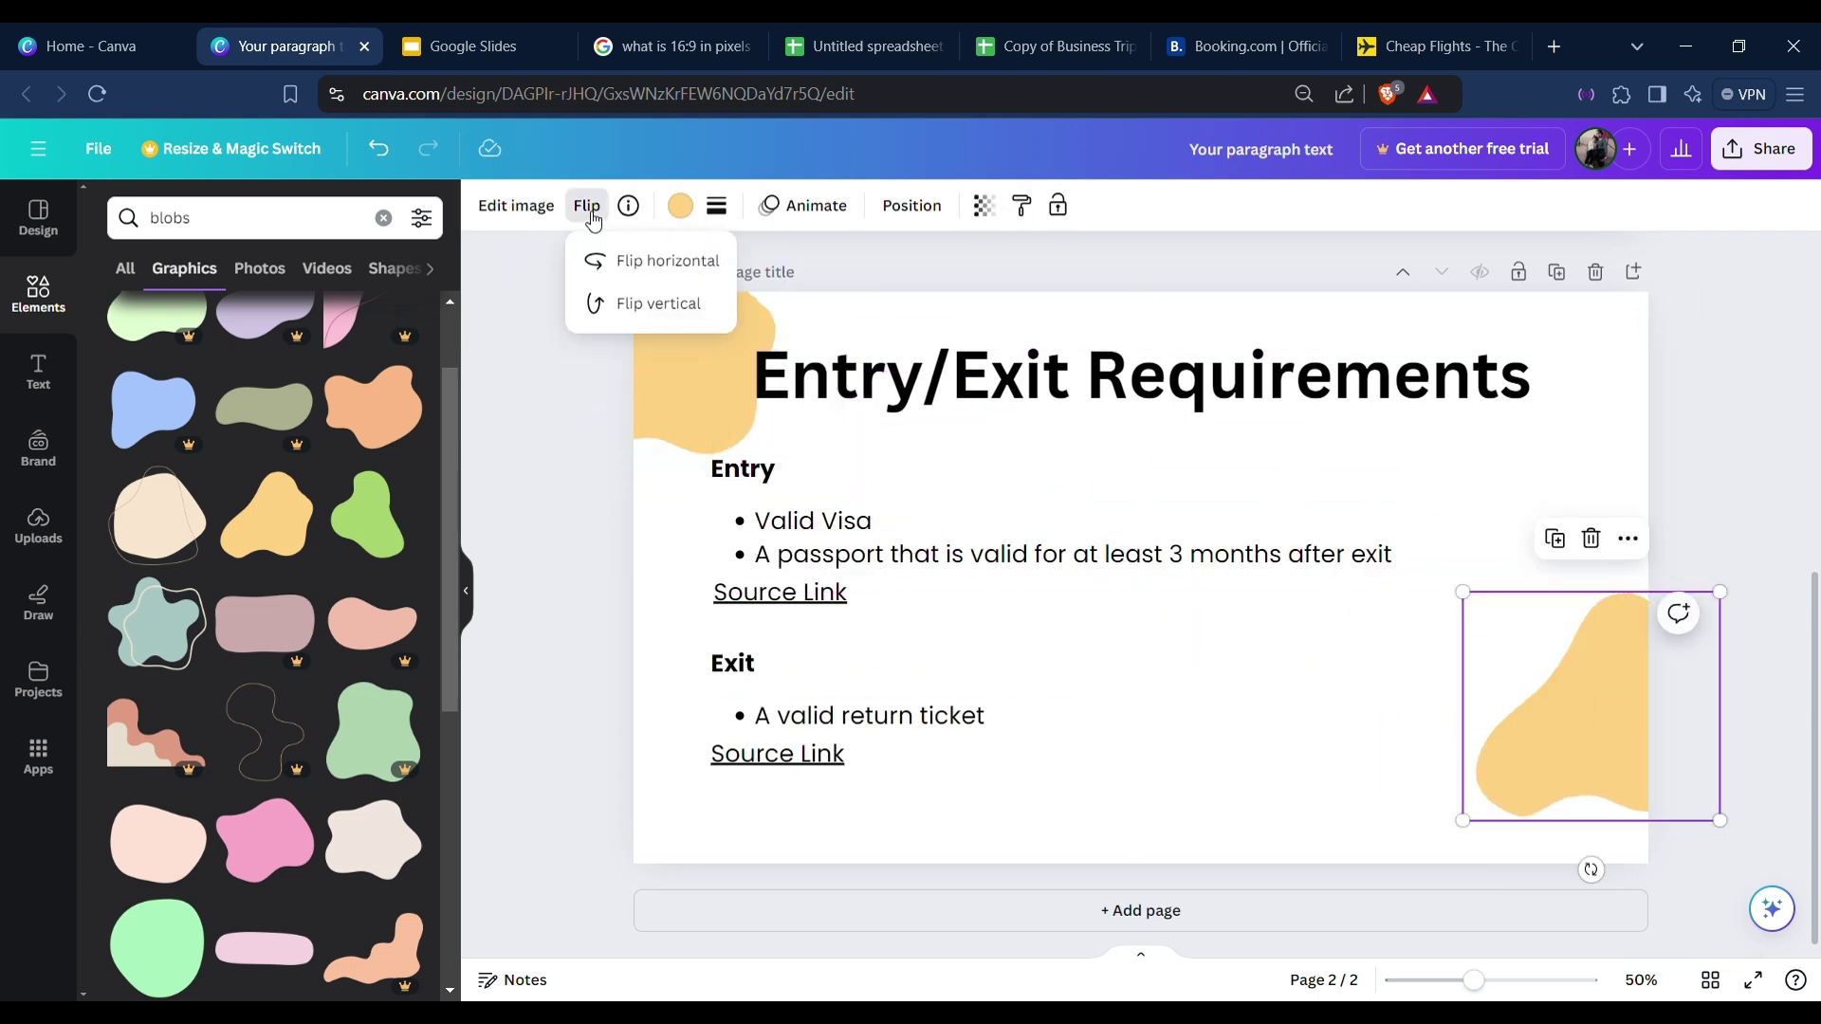
click(661, 267)
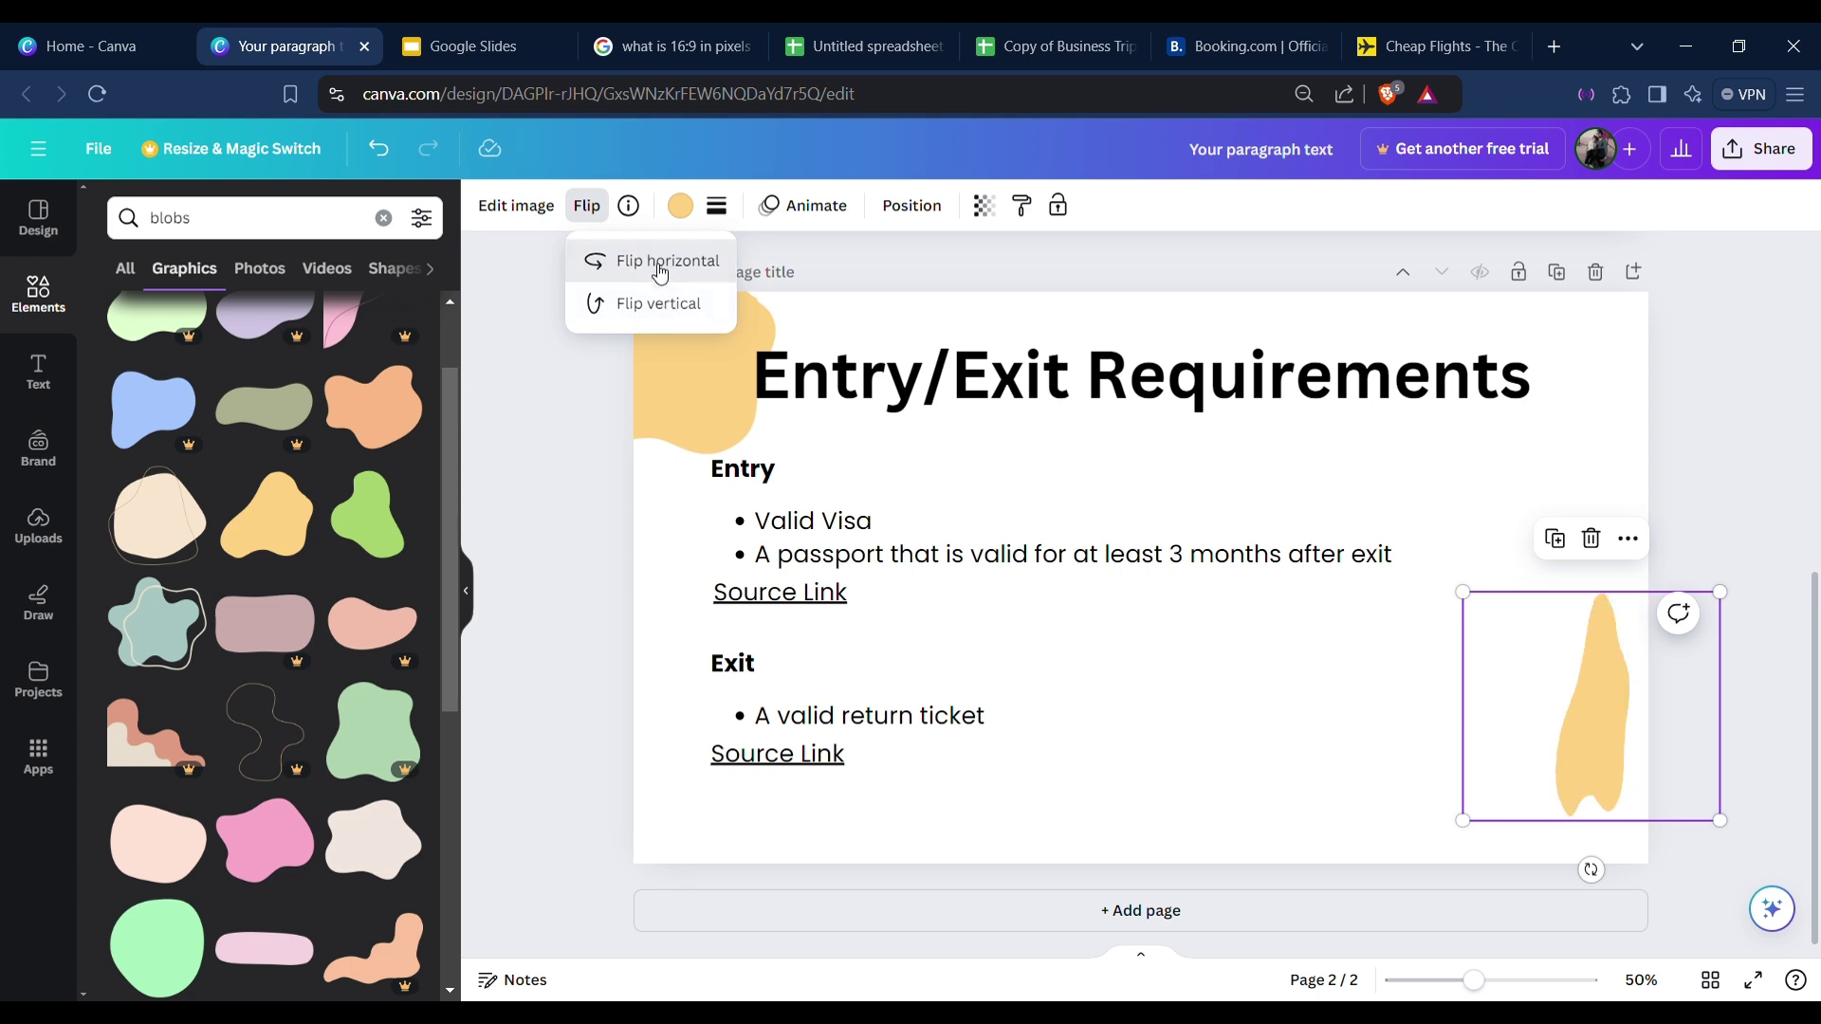
click(644, 307)
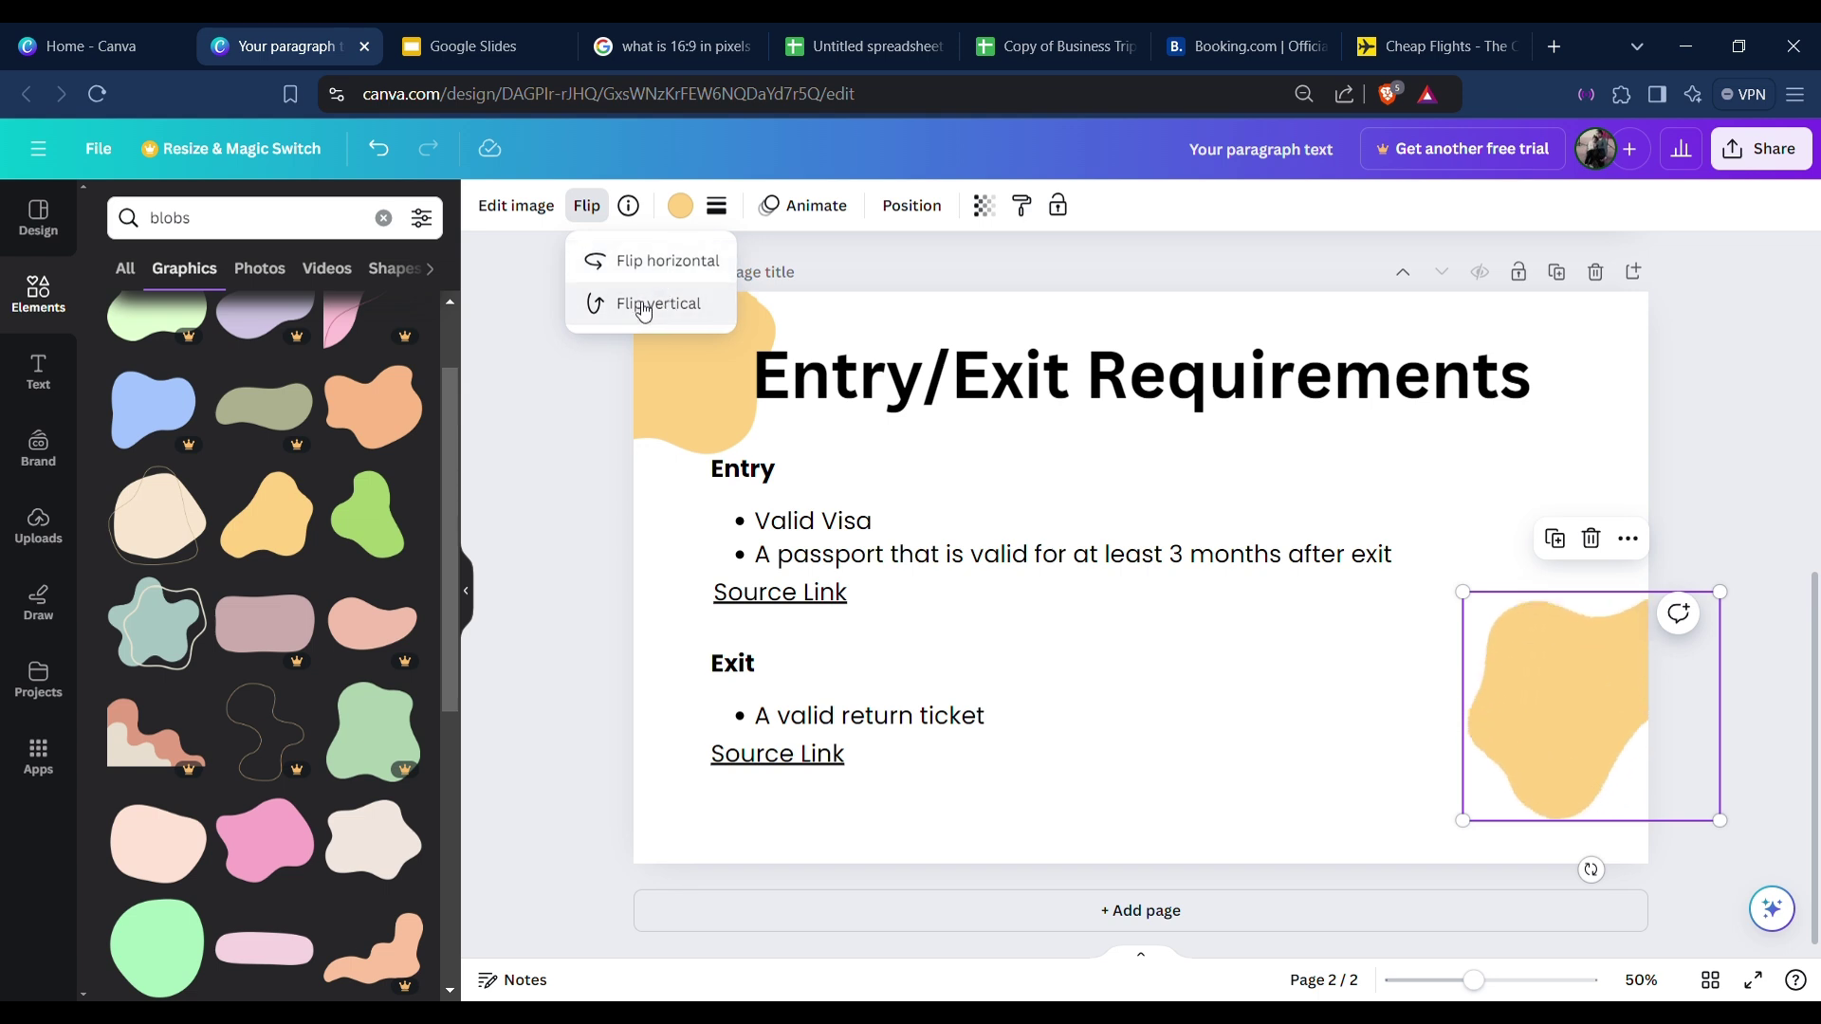
drag(1646, 743, 1666, 853)
click(1741, 561)
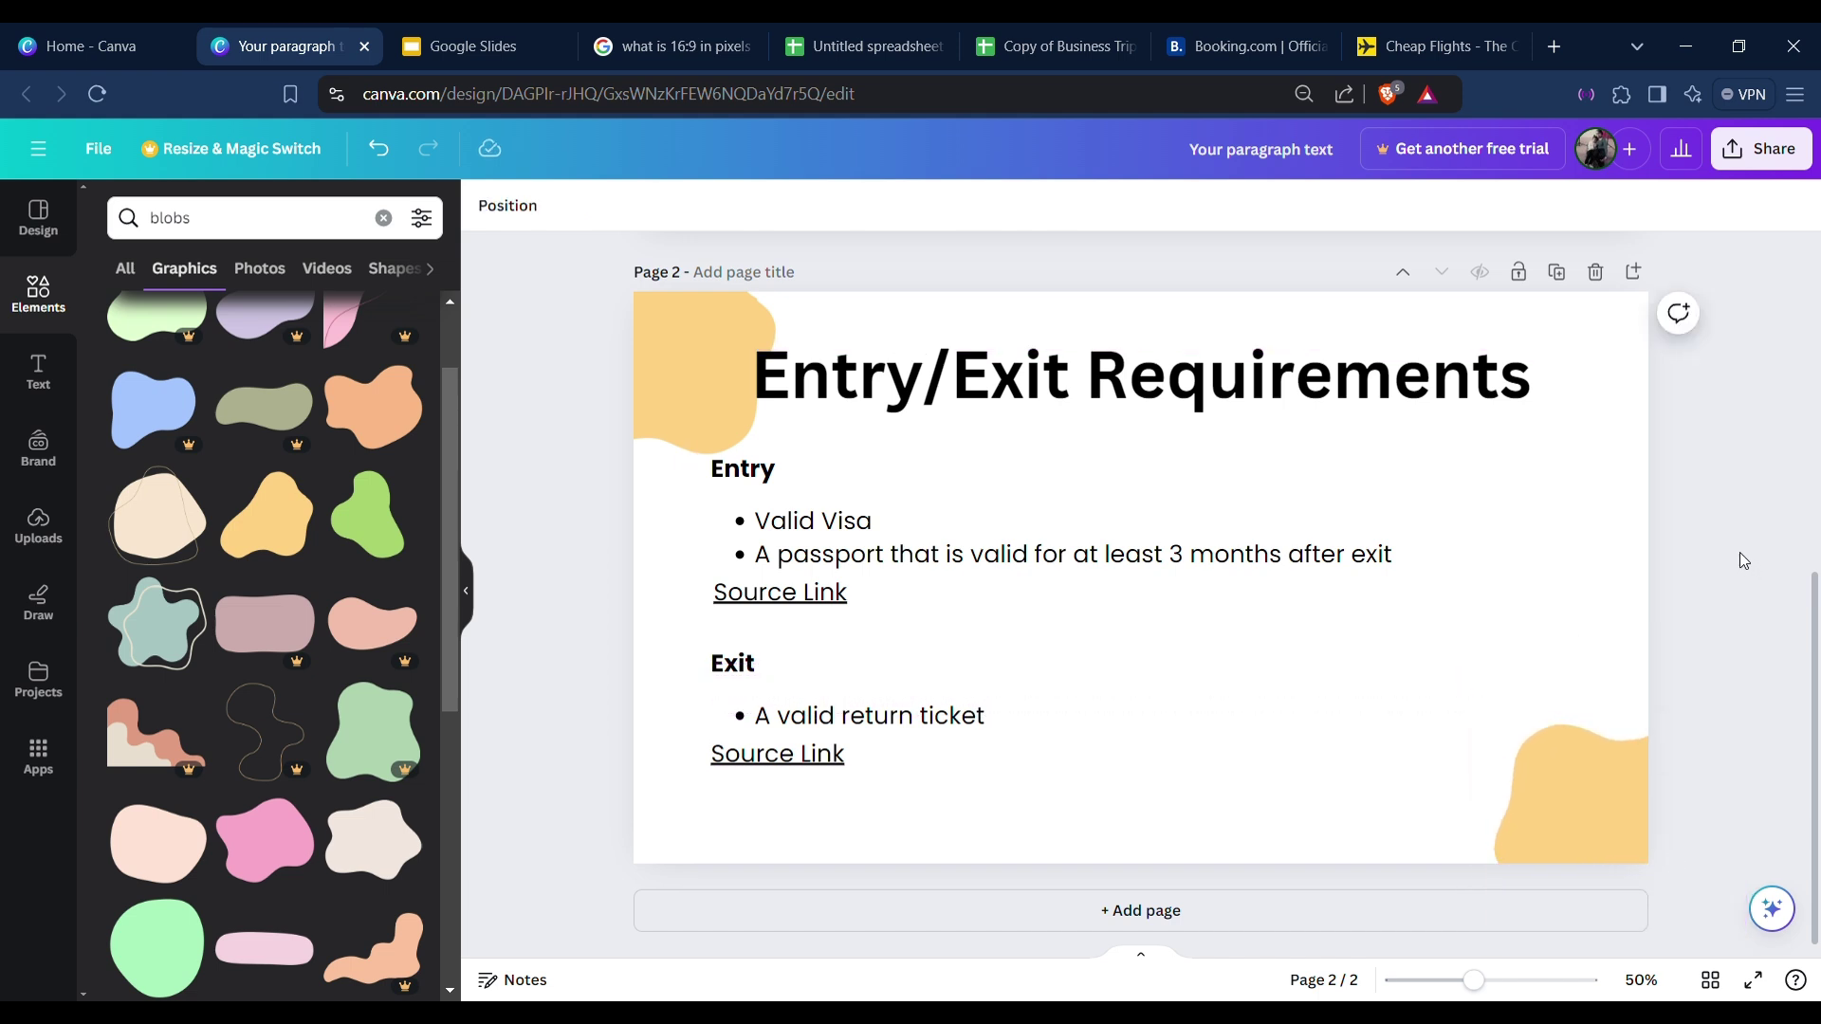
click(1496, 633)
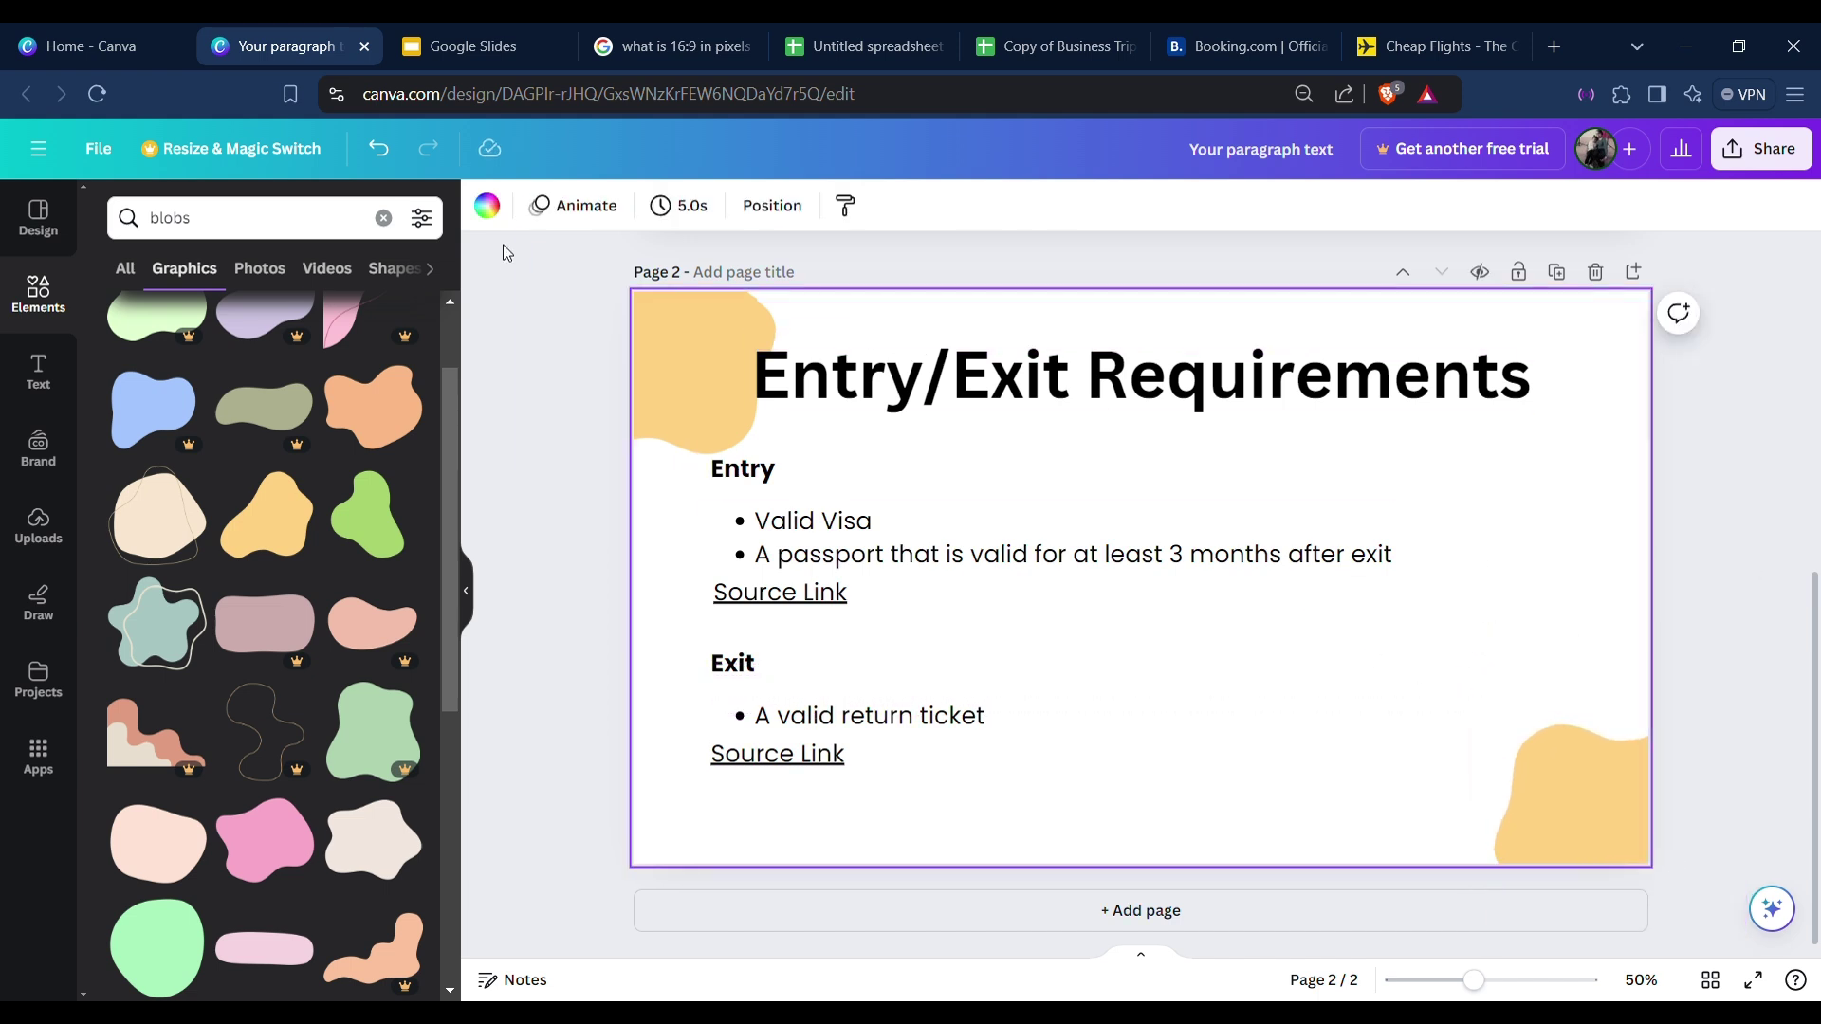
click(486, 207)
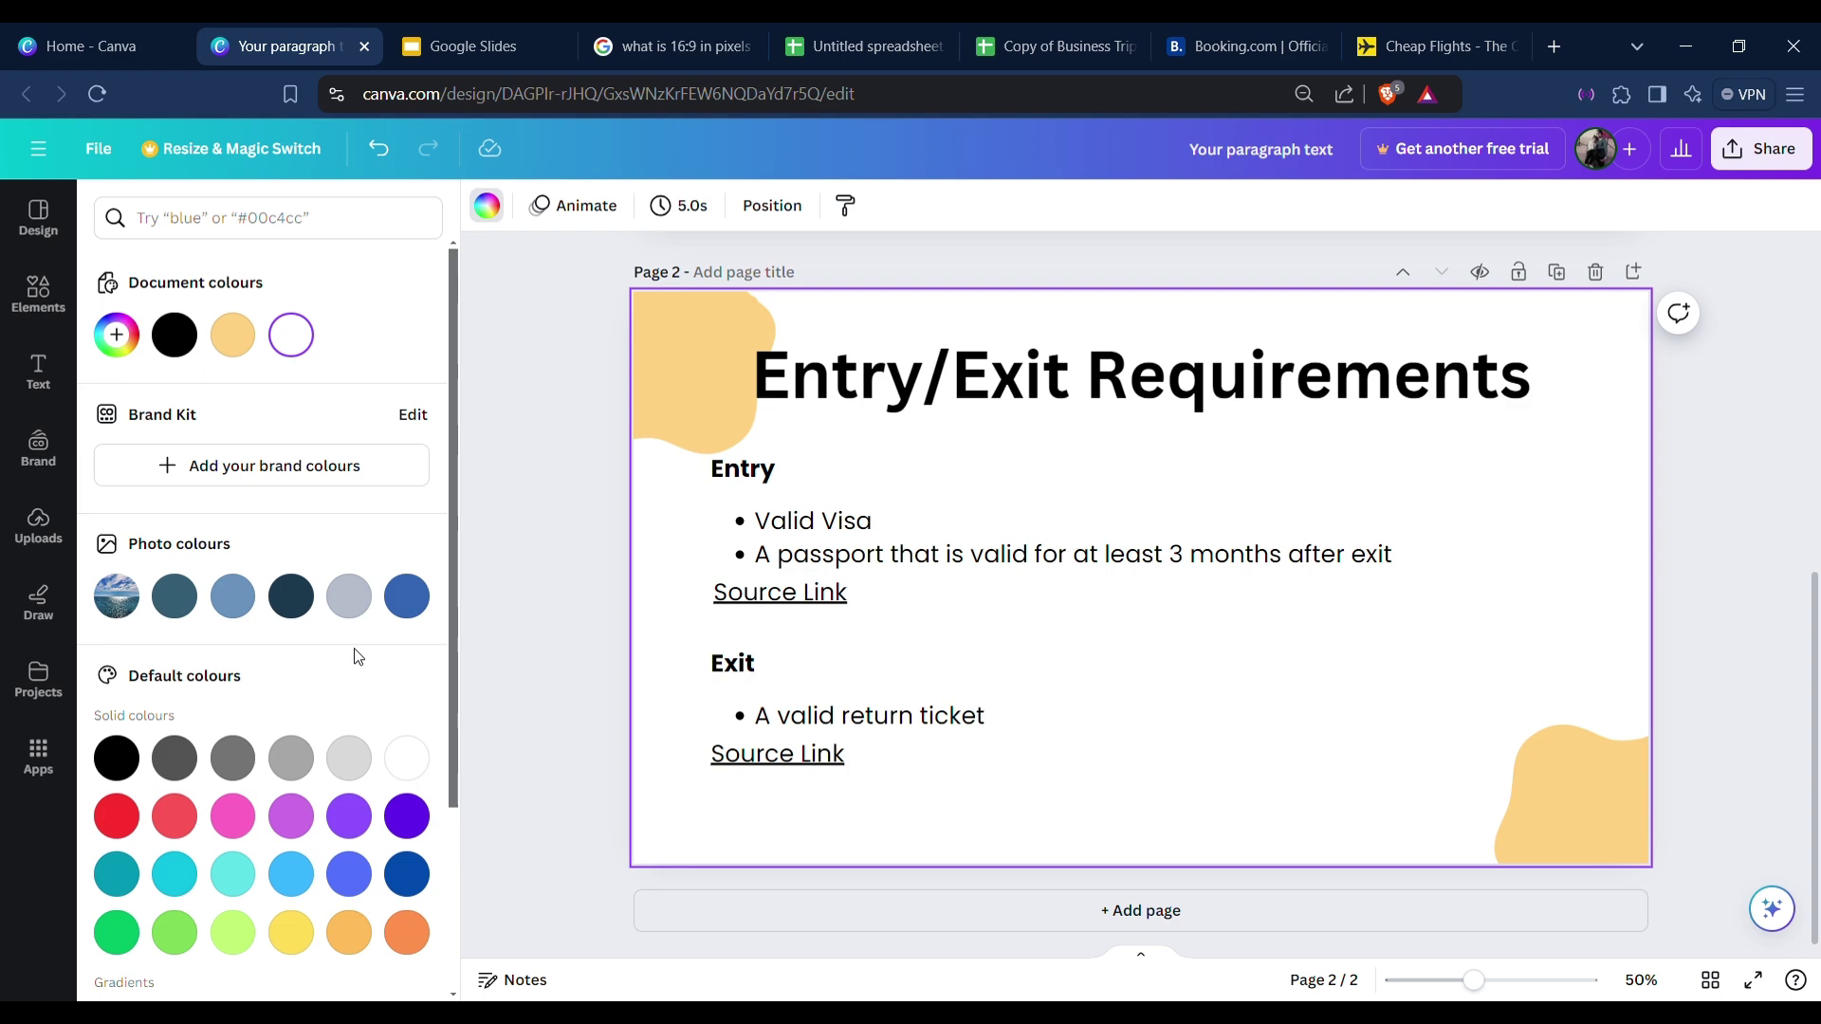
Set the slide background to the dark blue-teal photo swatch and add a blank third page.
scroll(881, 621, up, 5)
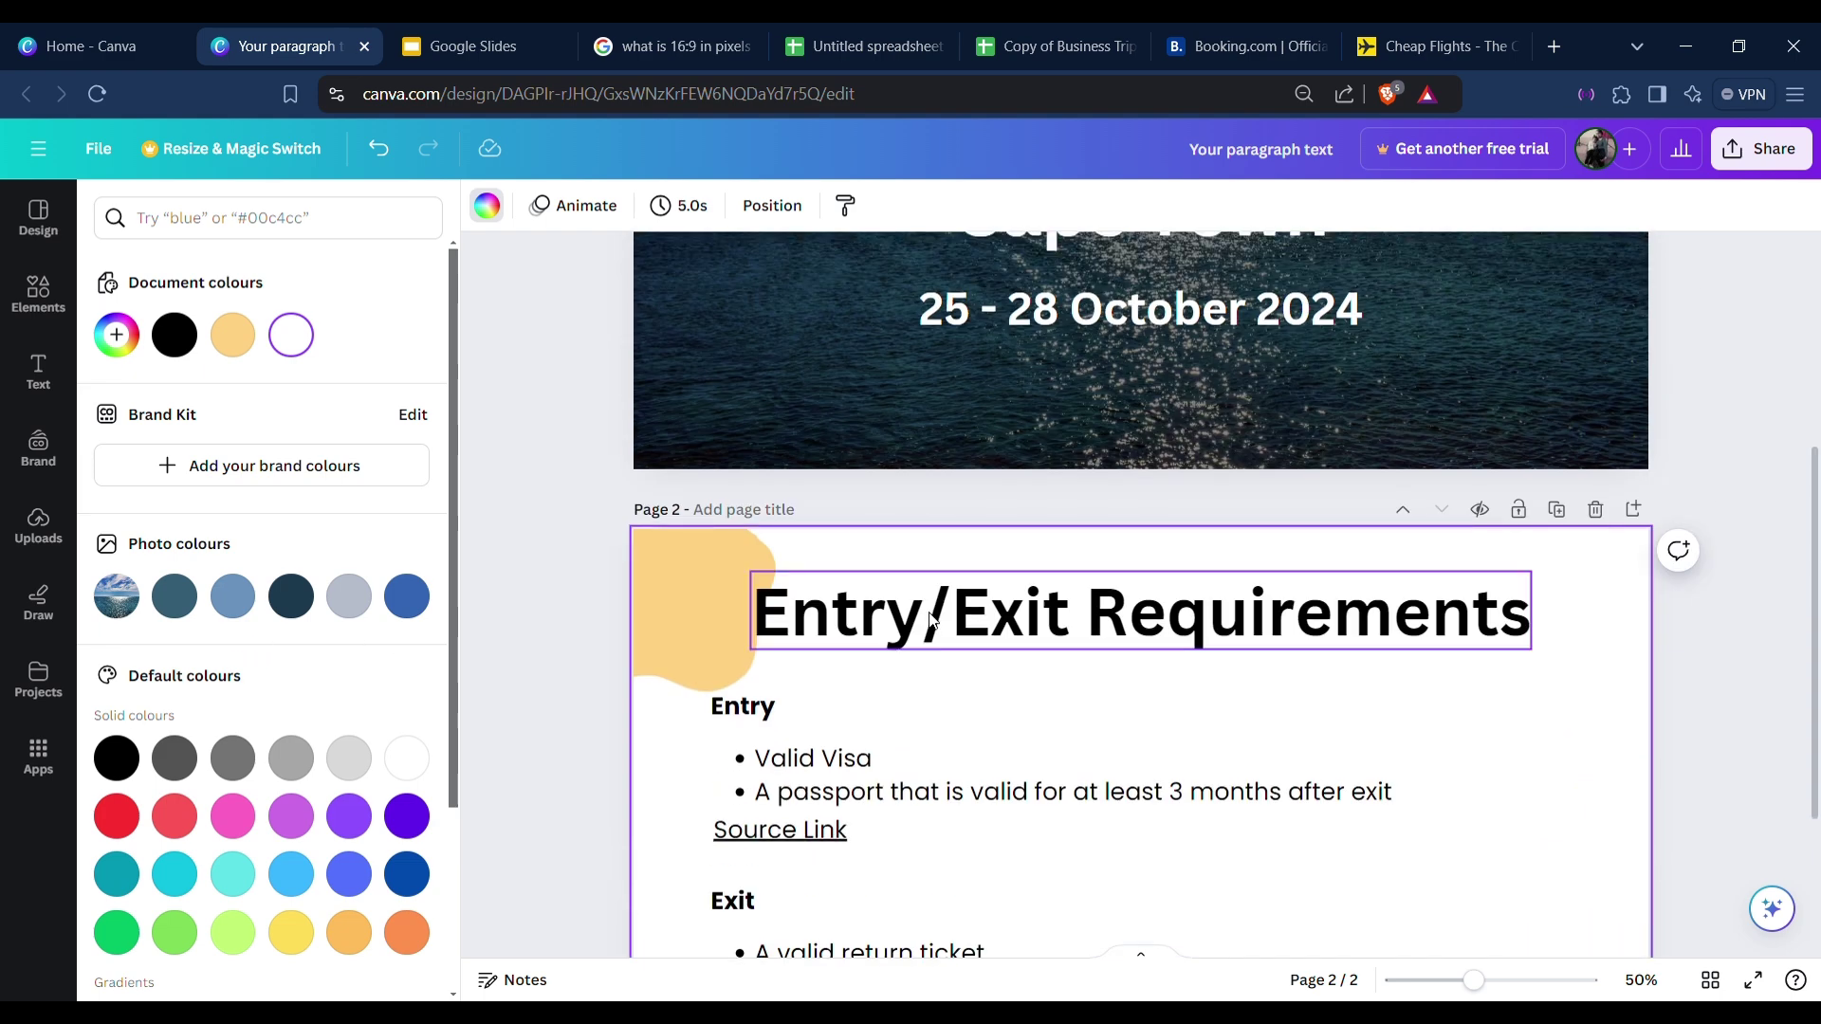
scroll(927, 622, down, 5)
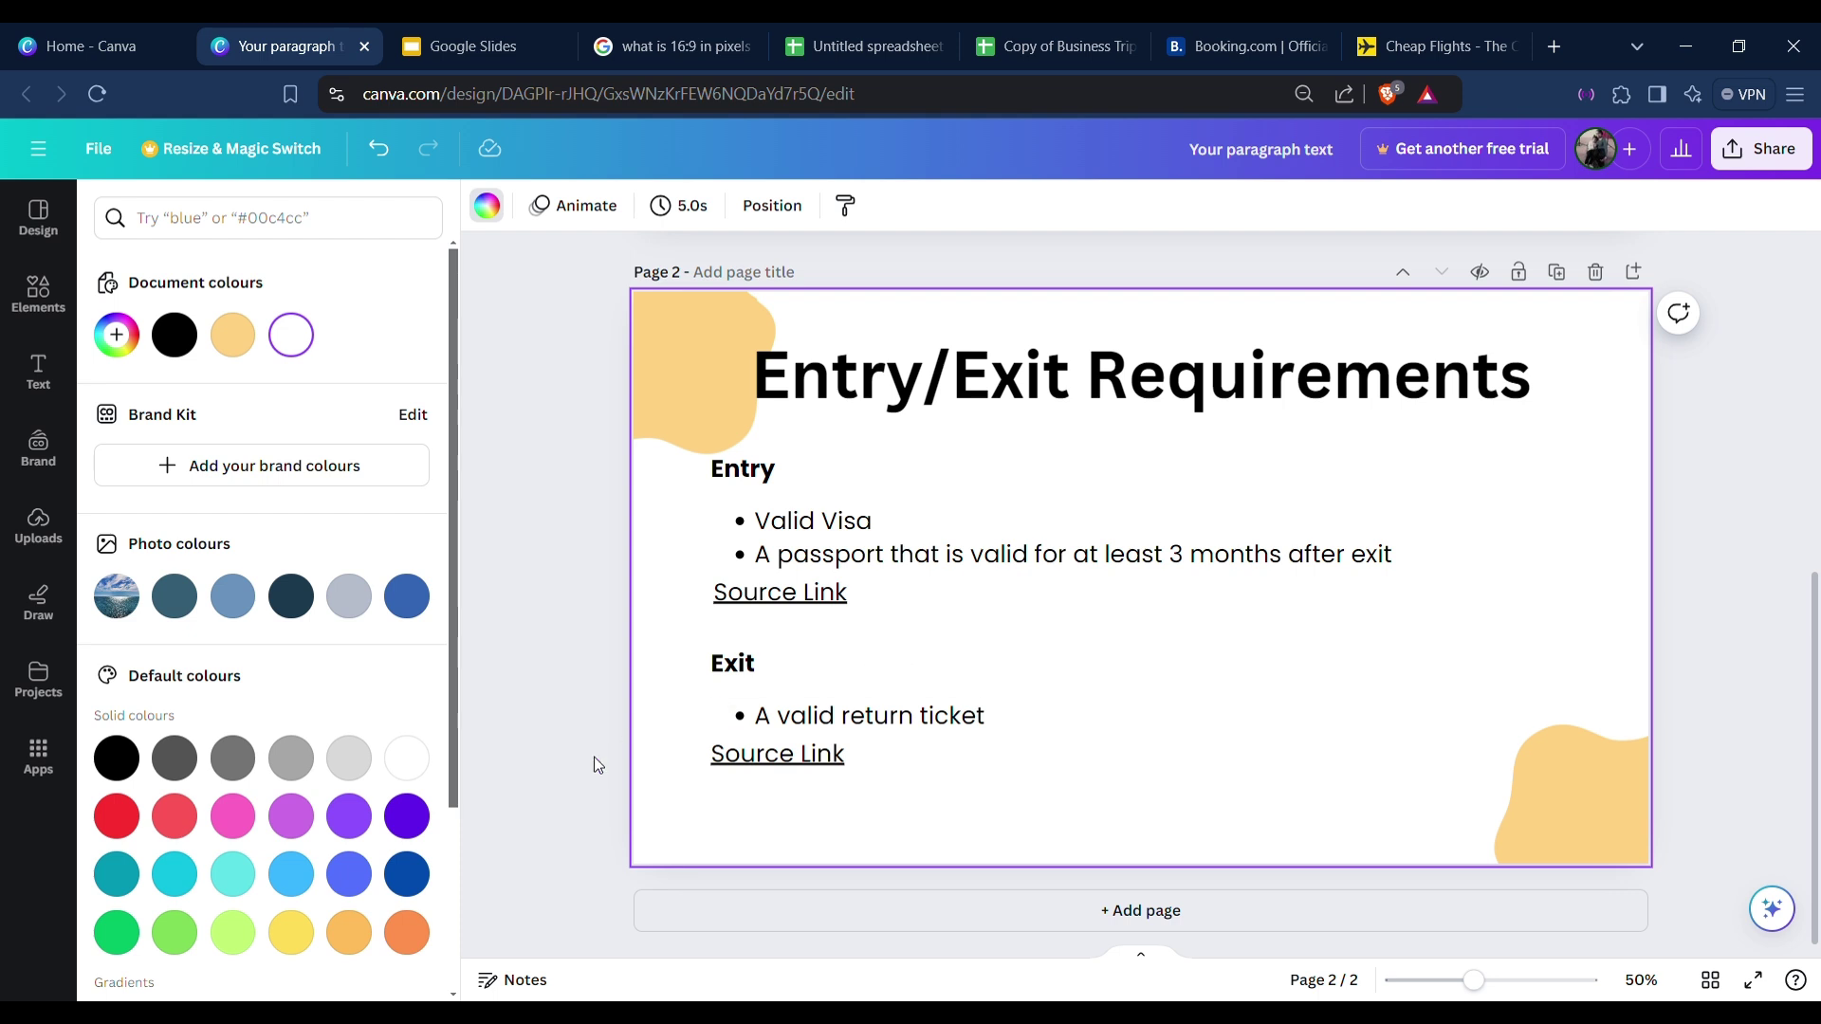
click(236, 603)
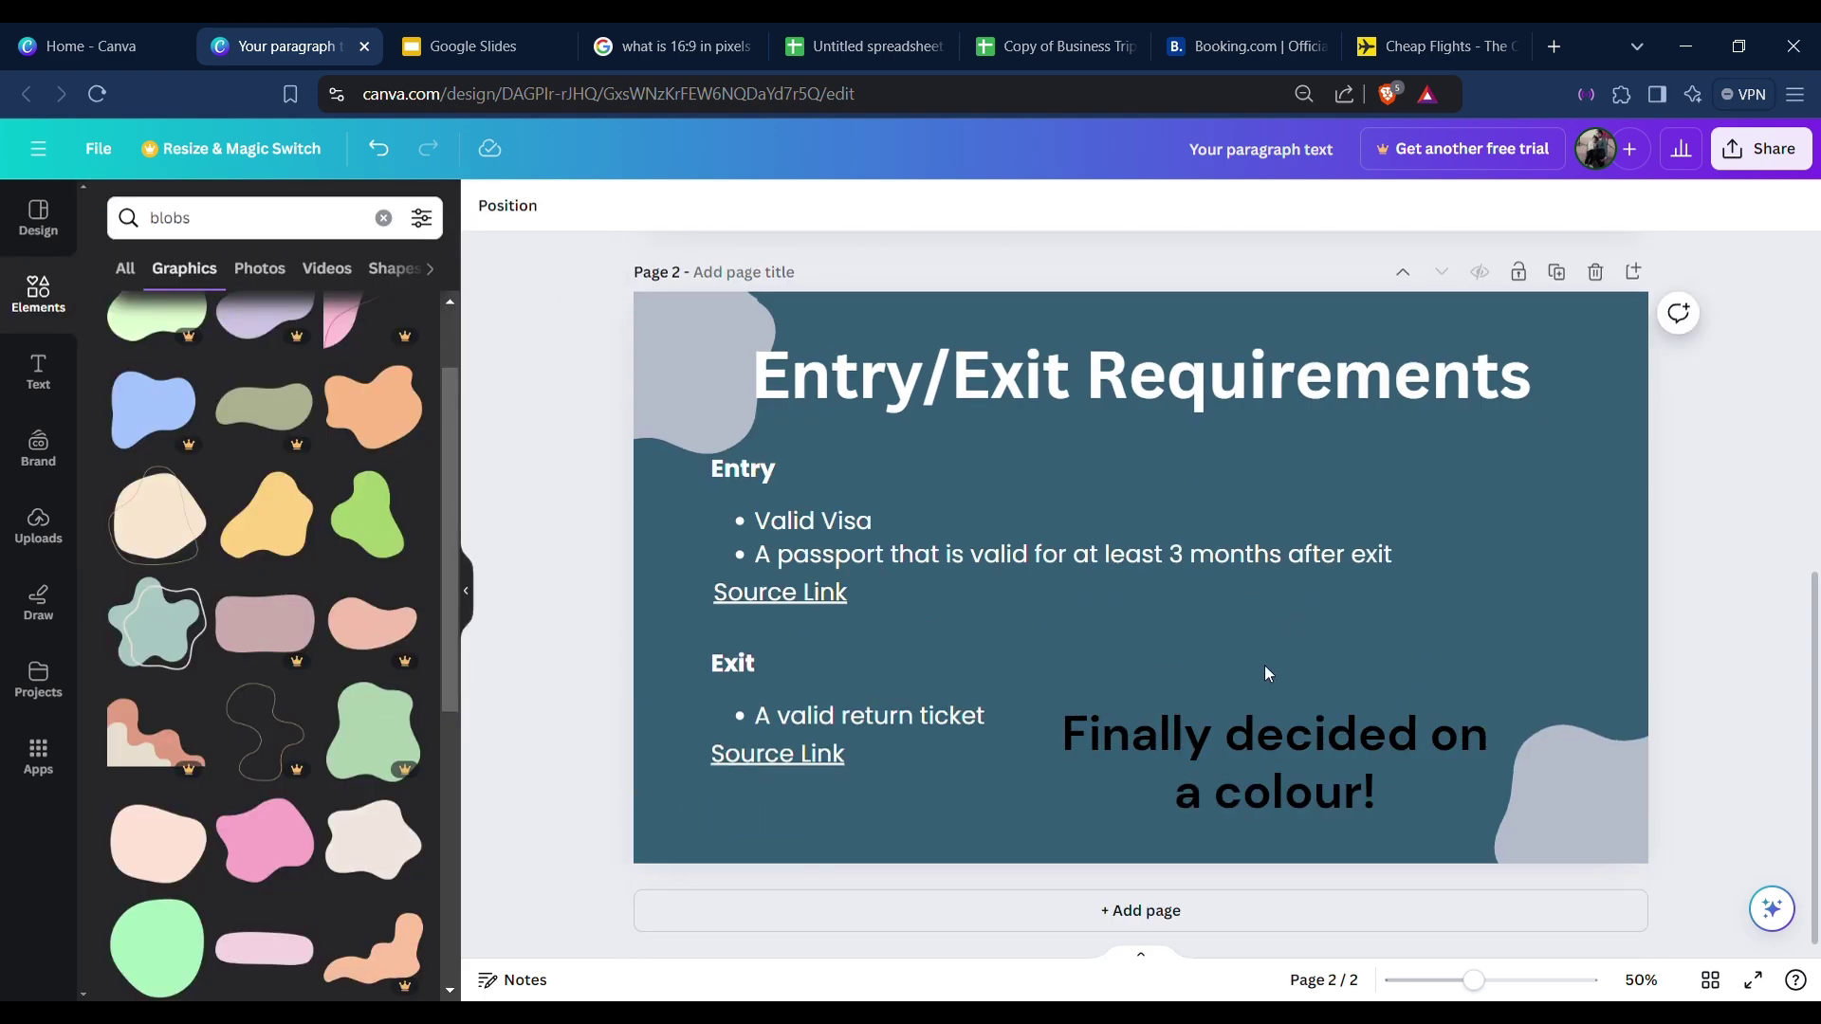
click(1097, 911)
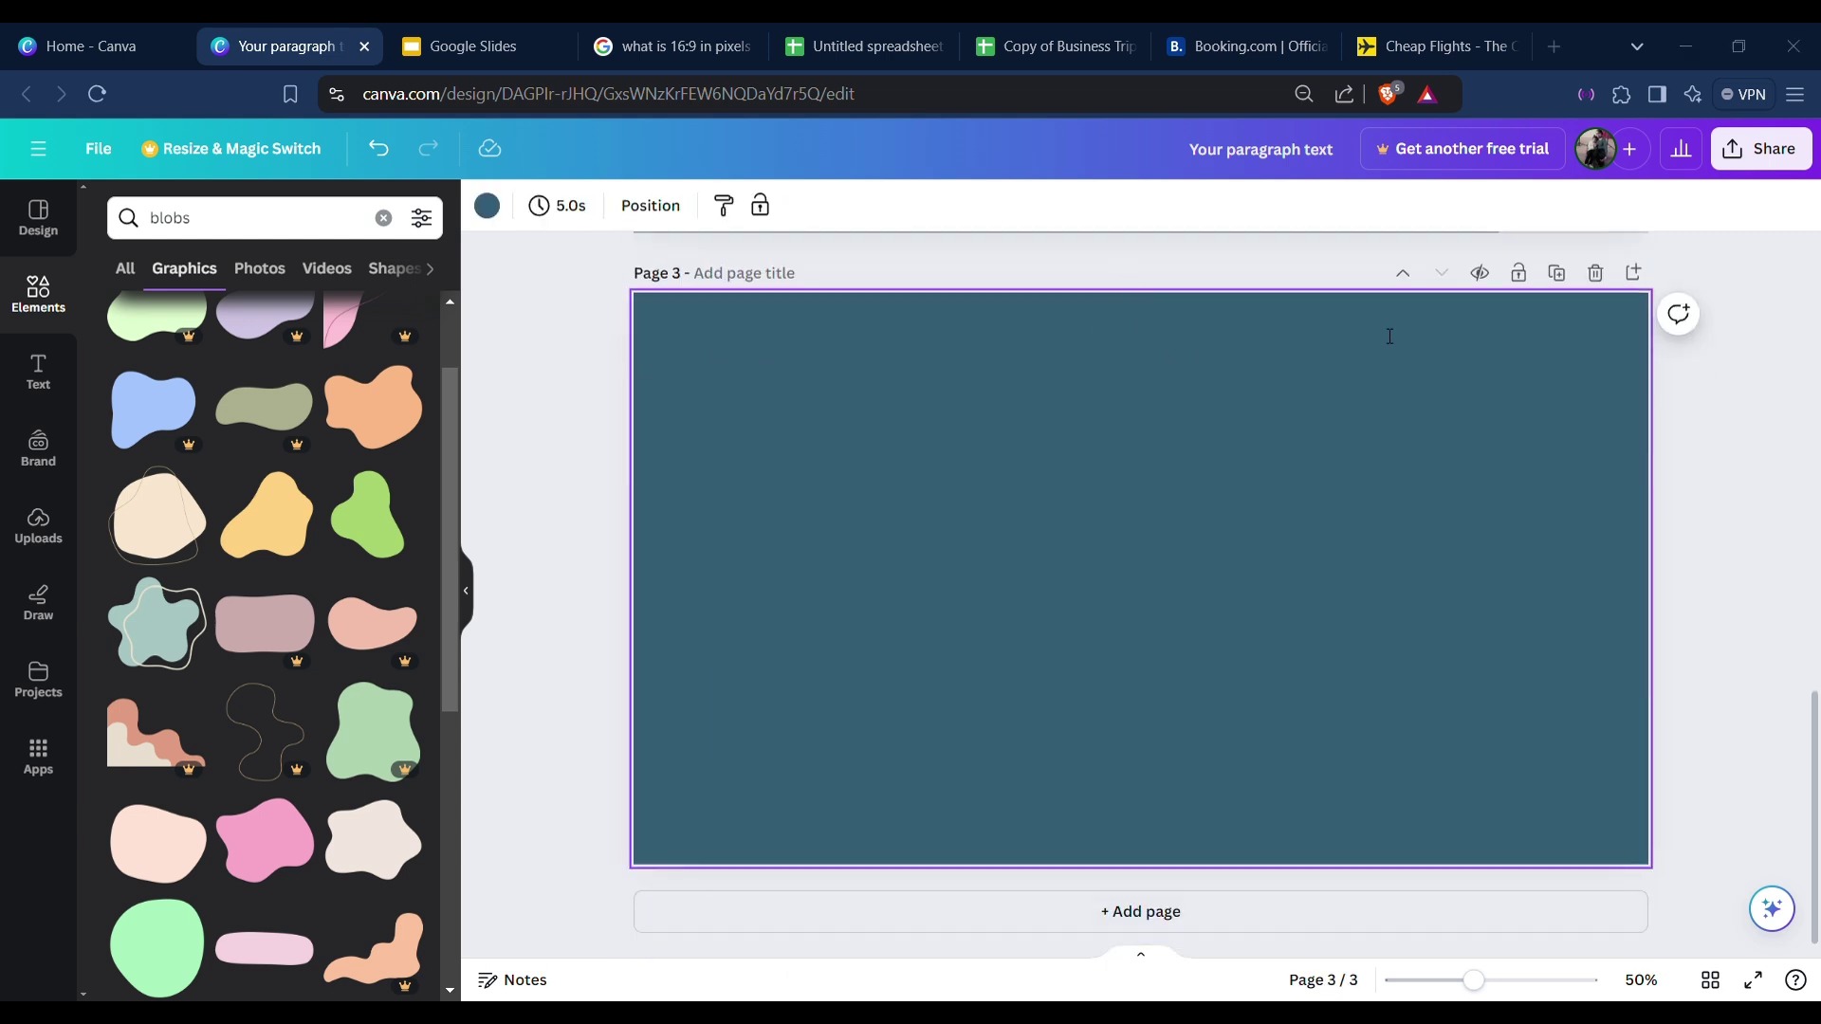
Copy the Entry/Exit Requirements title onto the blank third page.
scroll(809, 447, up, 5)
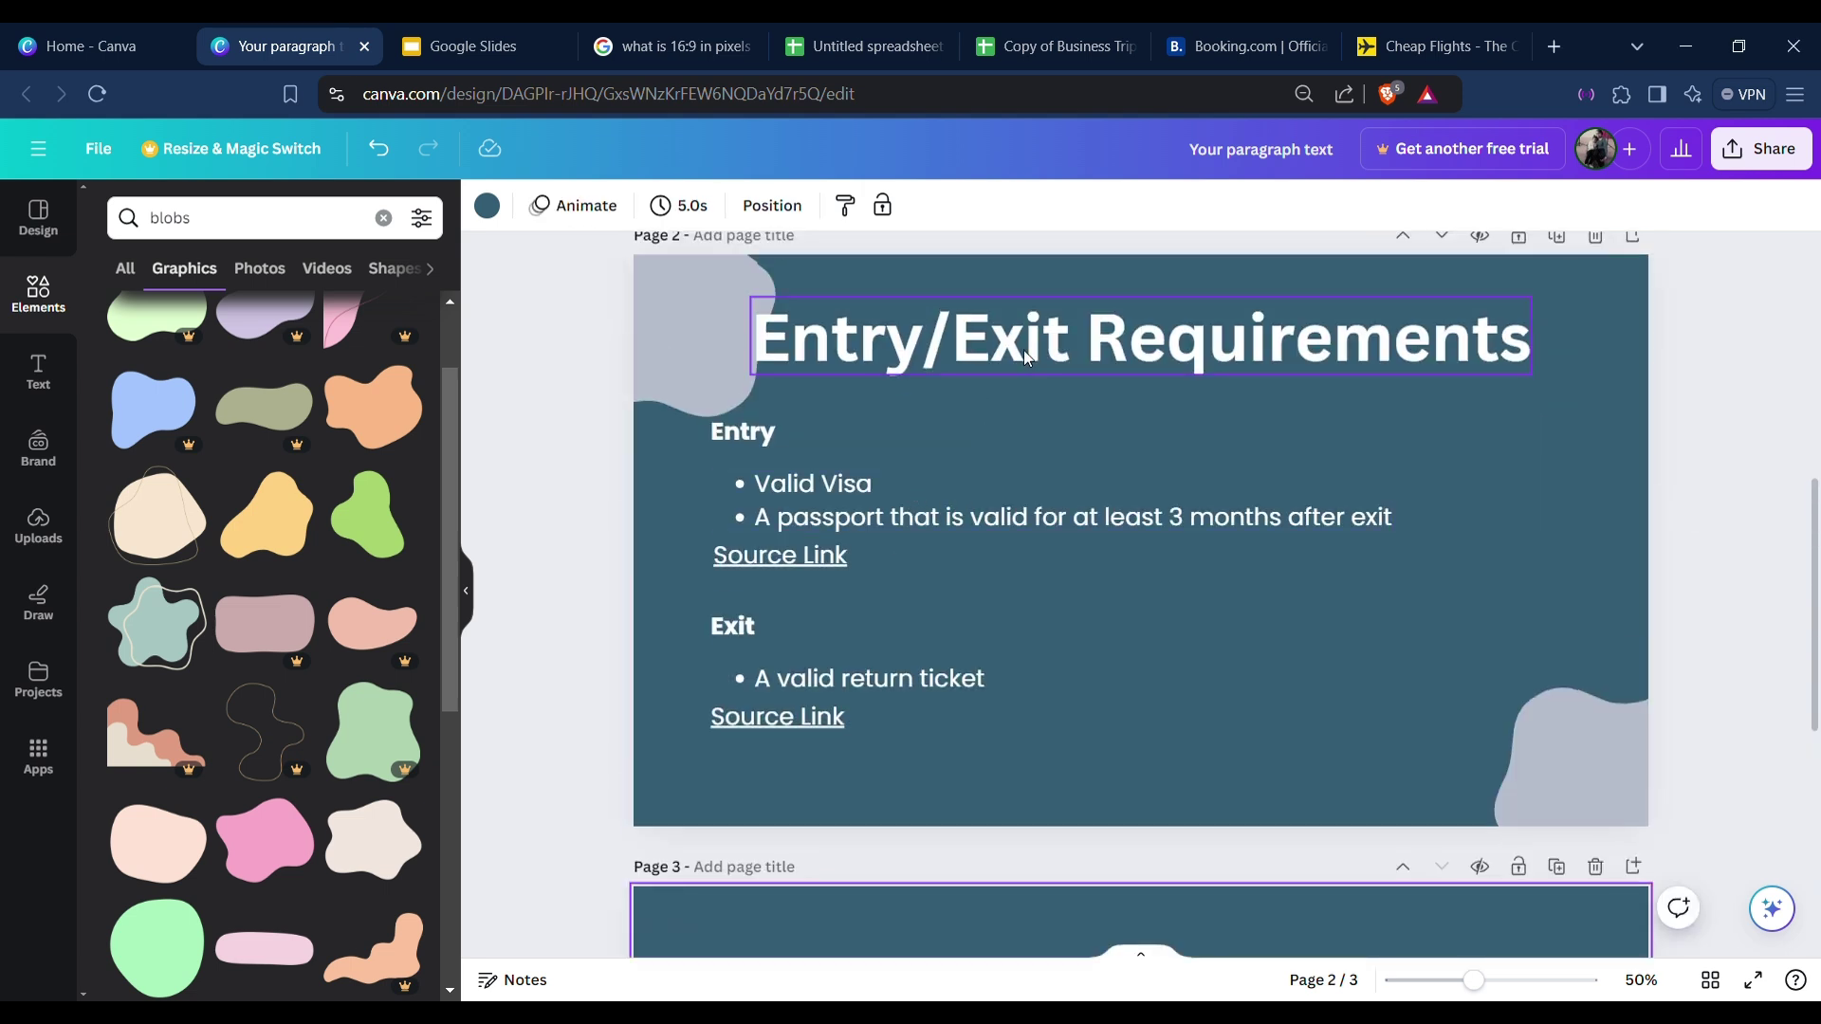
click(1022, 347)
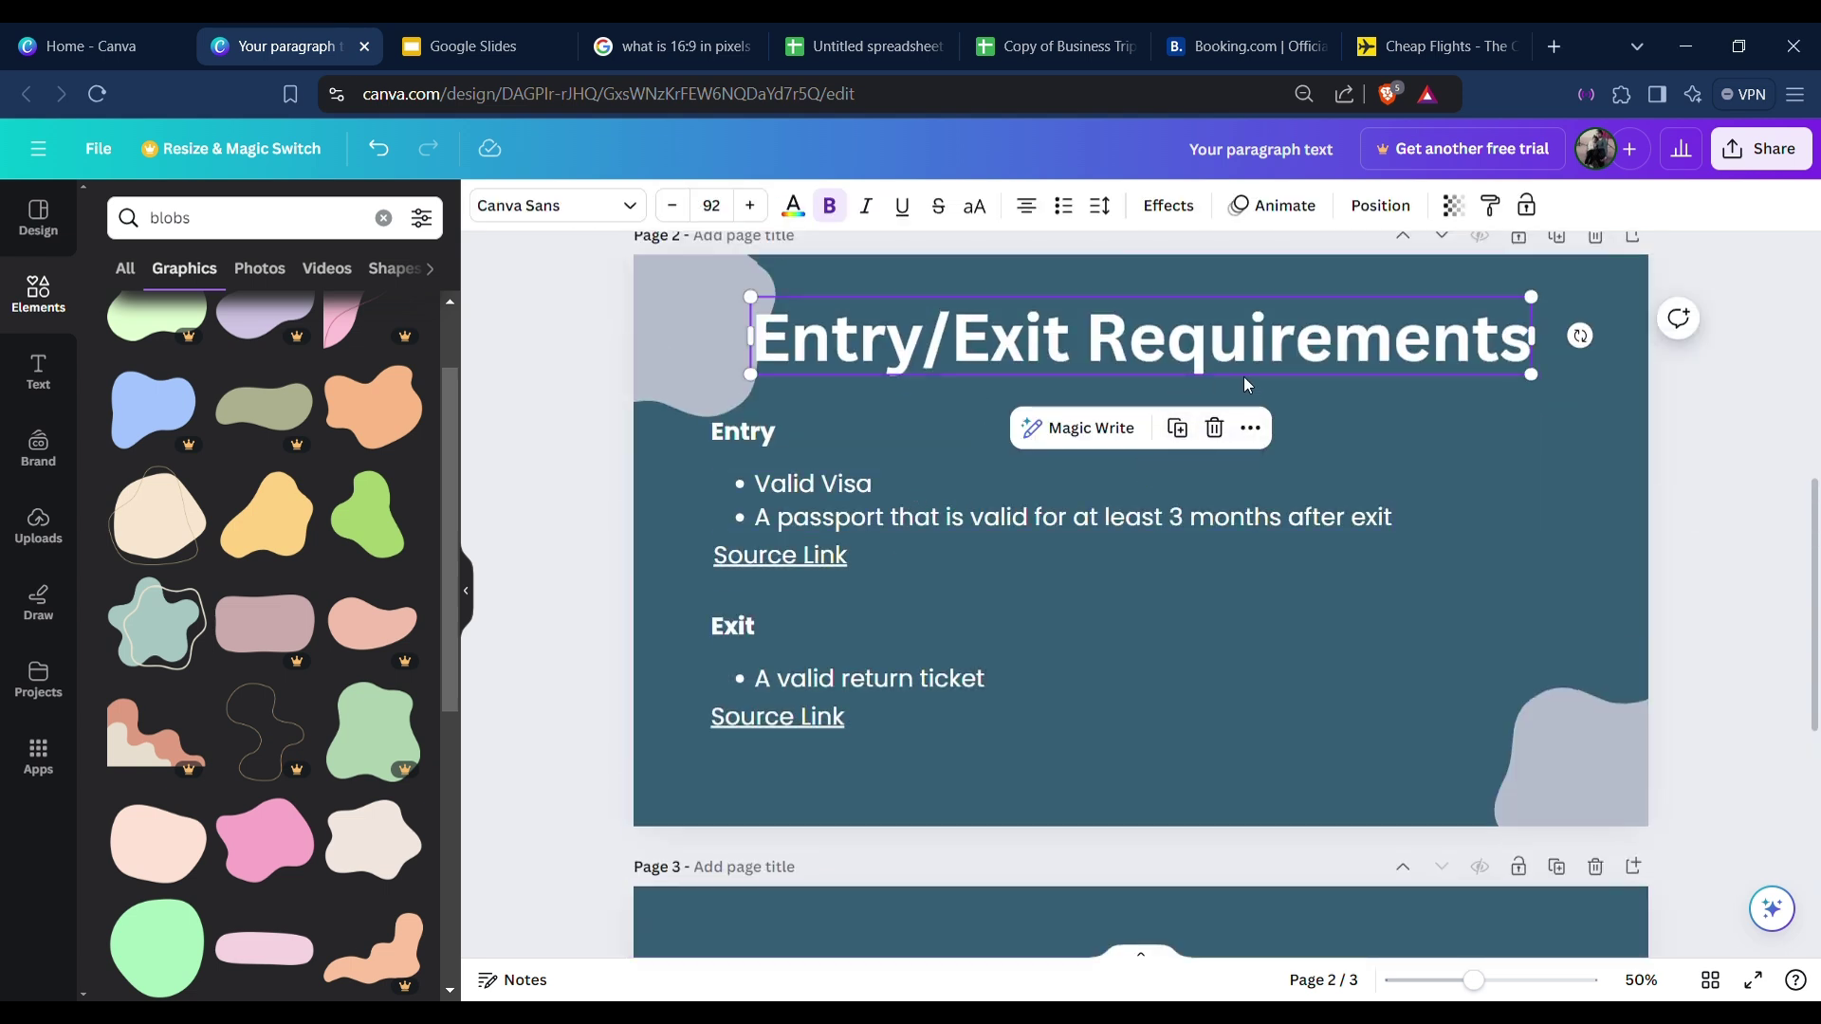
scroll(1005, 564, down, 5)
click(1032, 509)
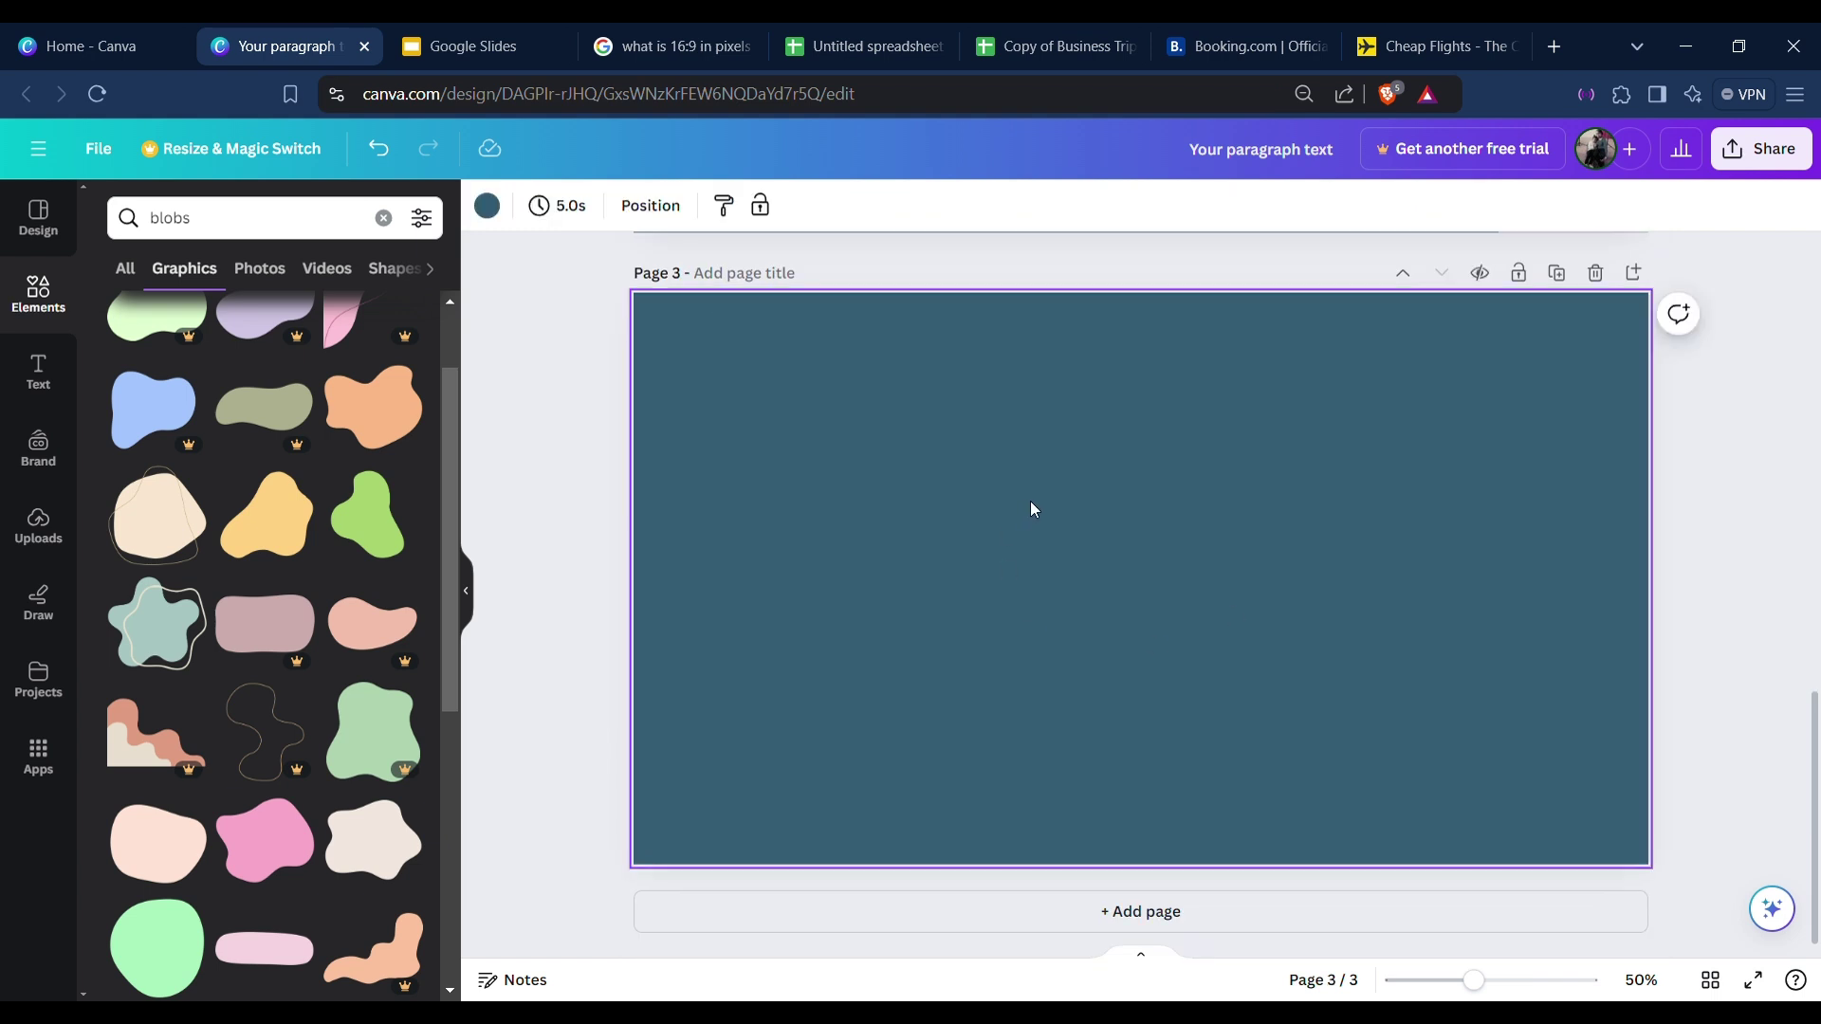
key(ctrl+v)
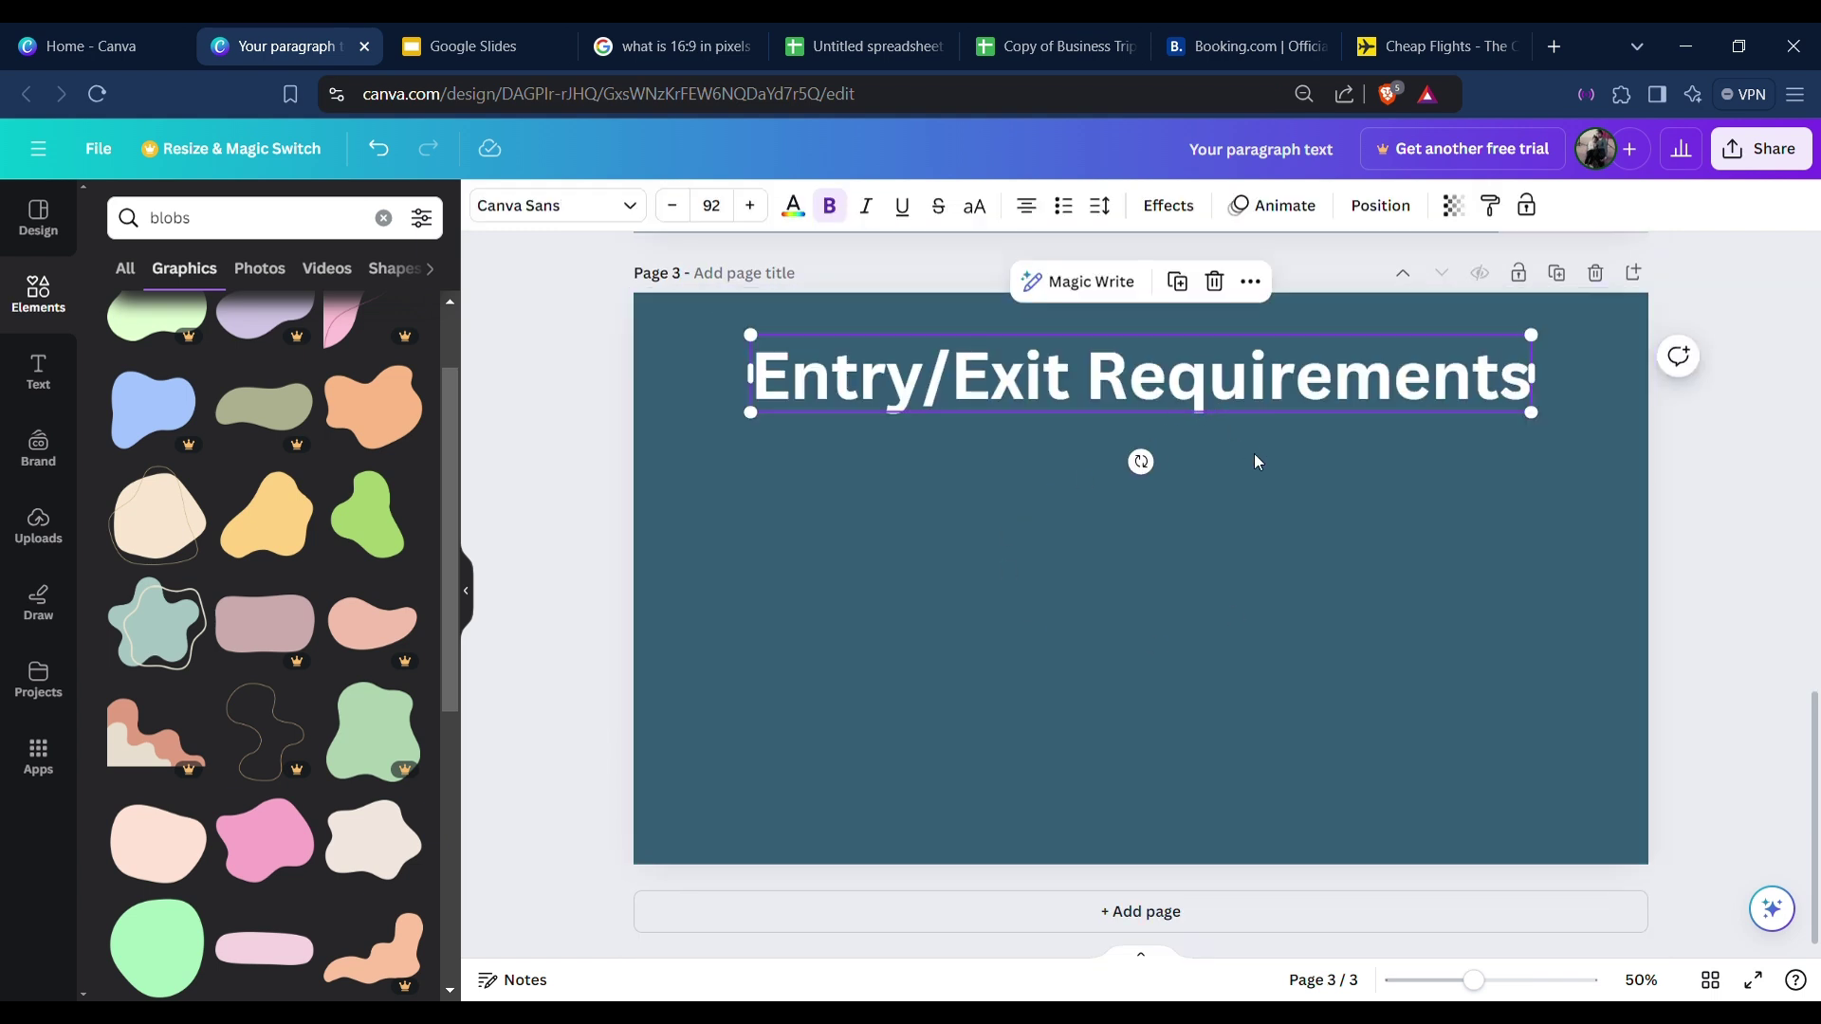
click(1253, 453)
Replace the pasted title with 'Etiquette and Cultural Expectations' and nudge it up slightly.
double_click(1178, 381)
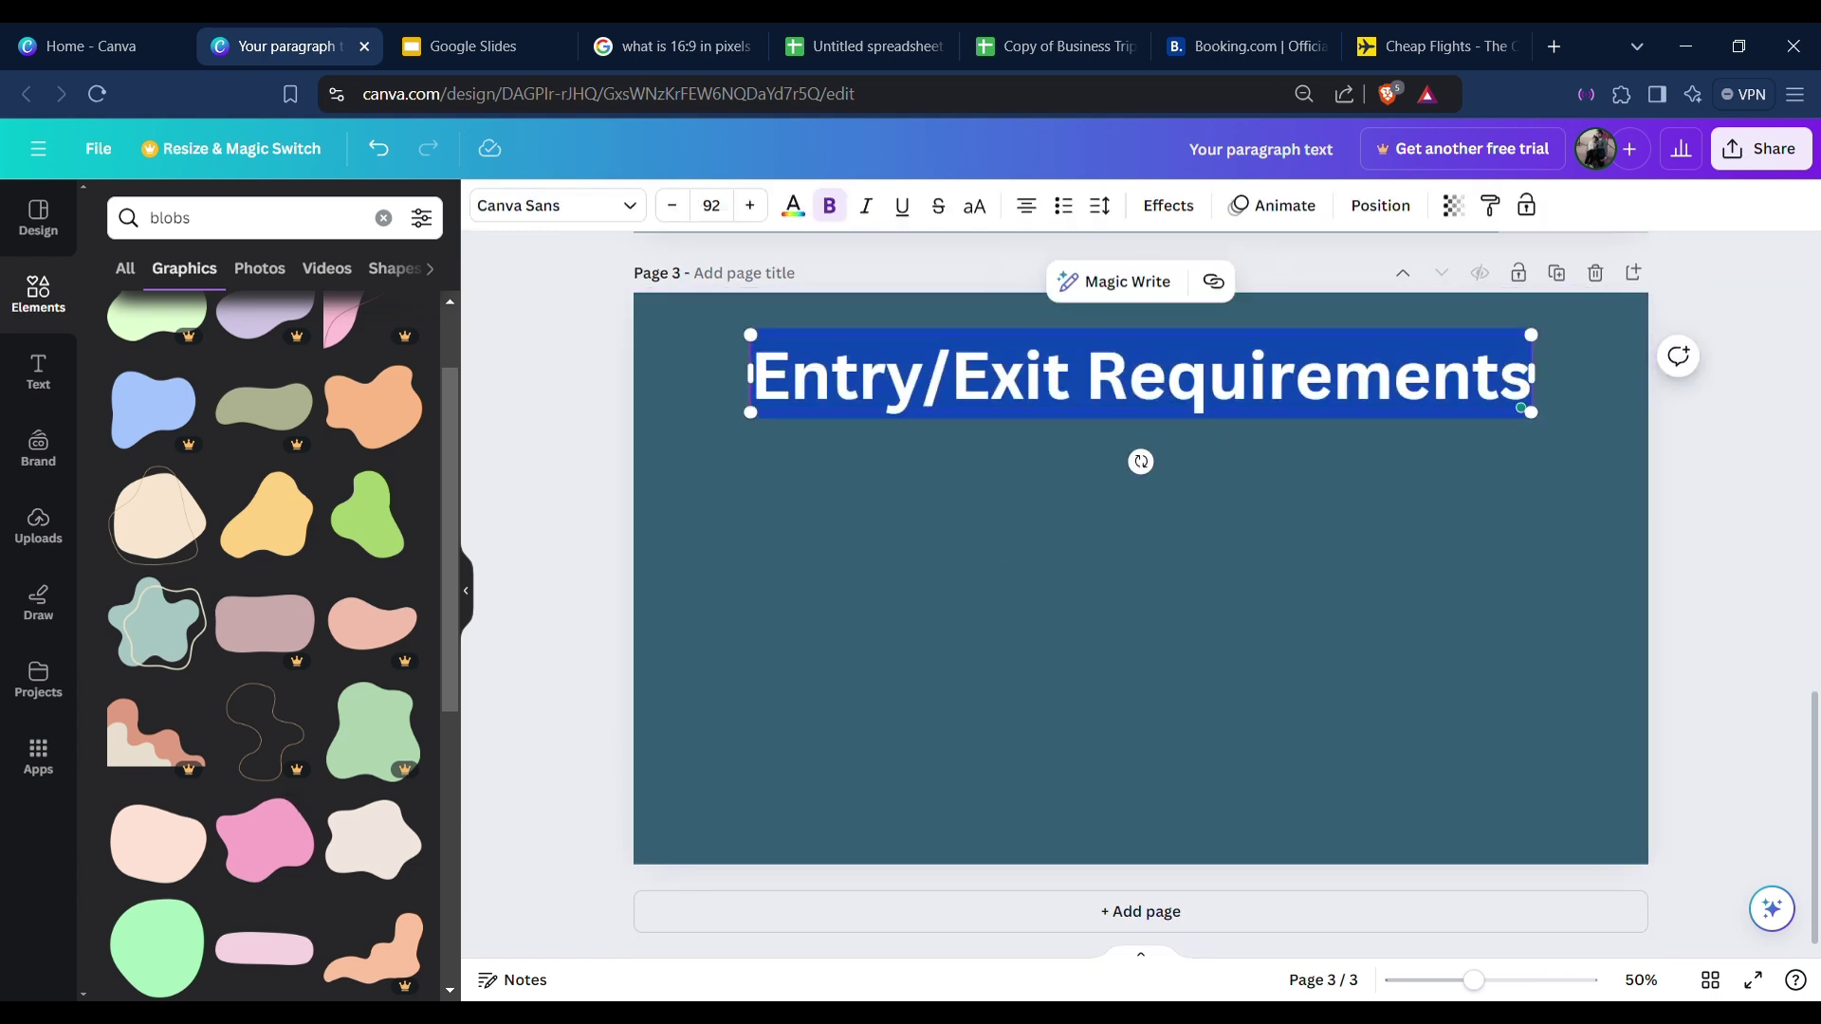
key(Escape)
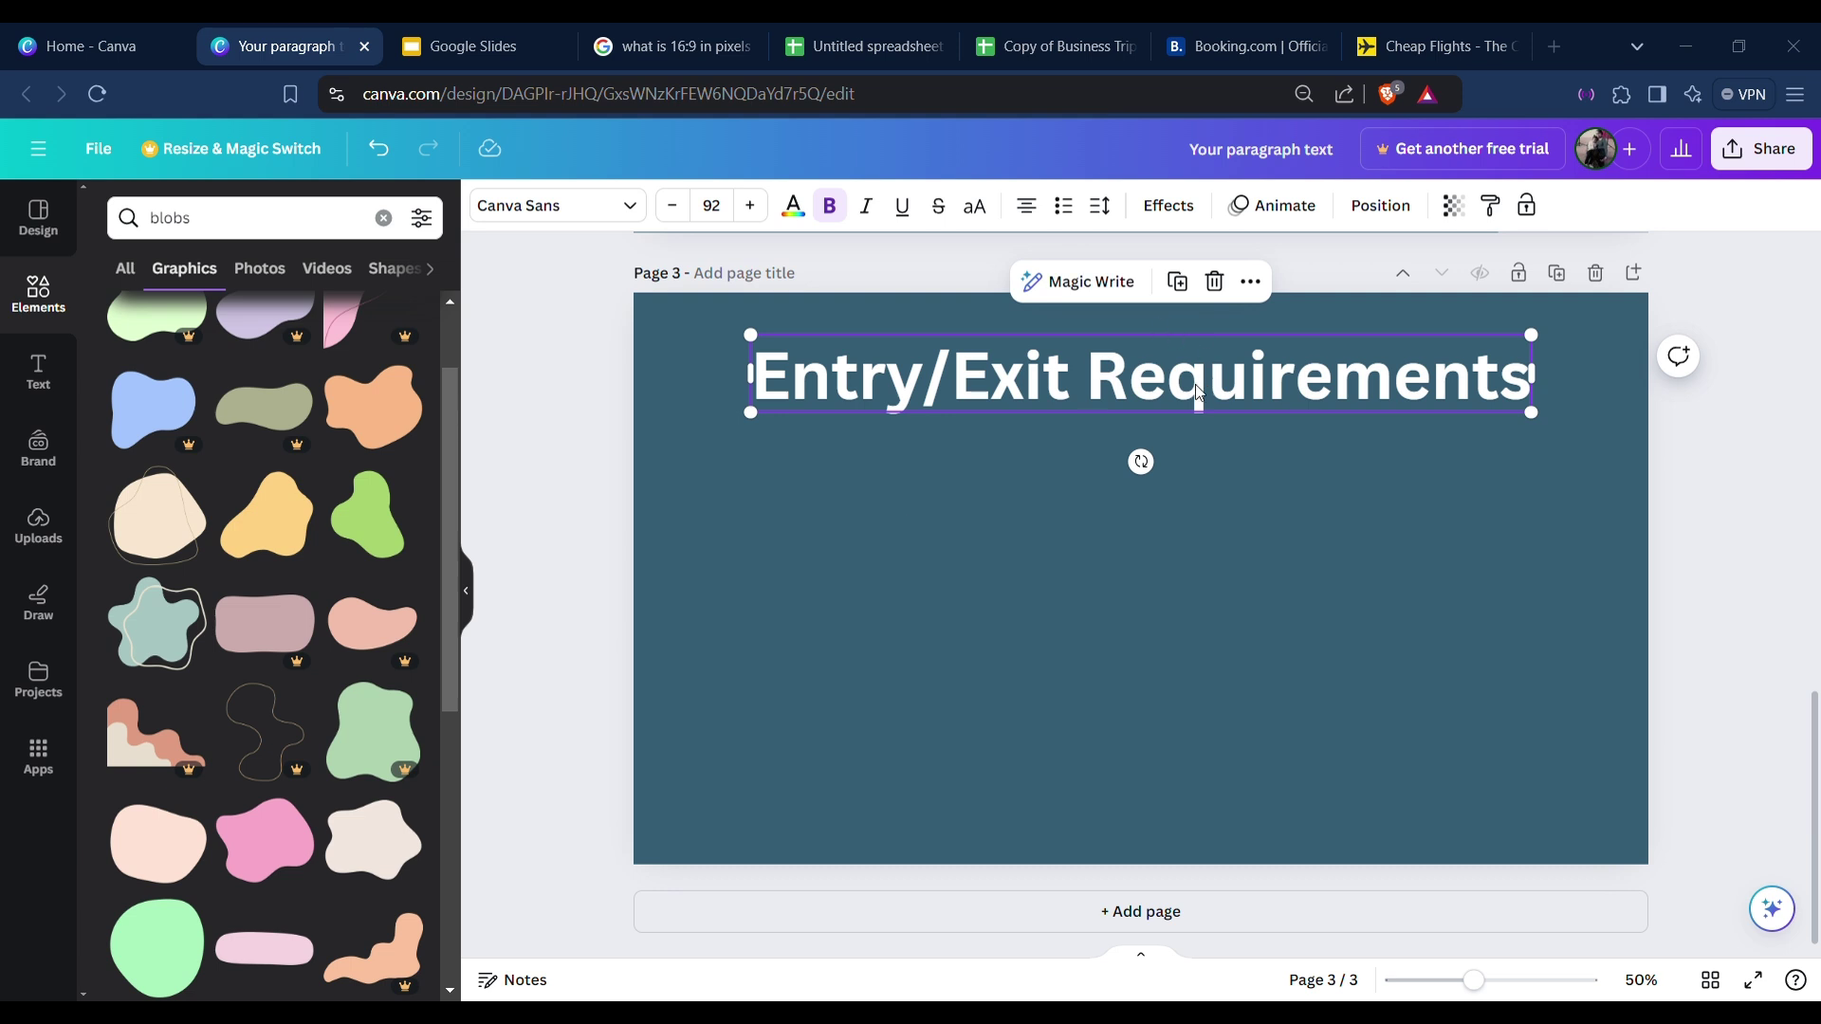
double_click(839, 382)
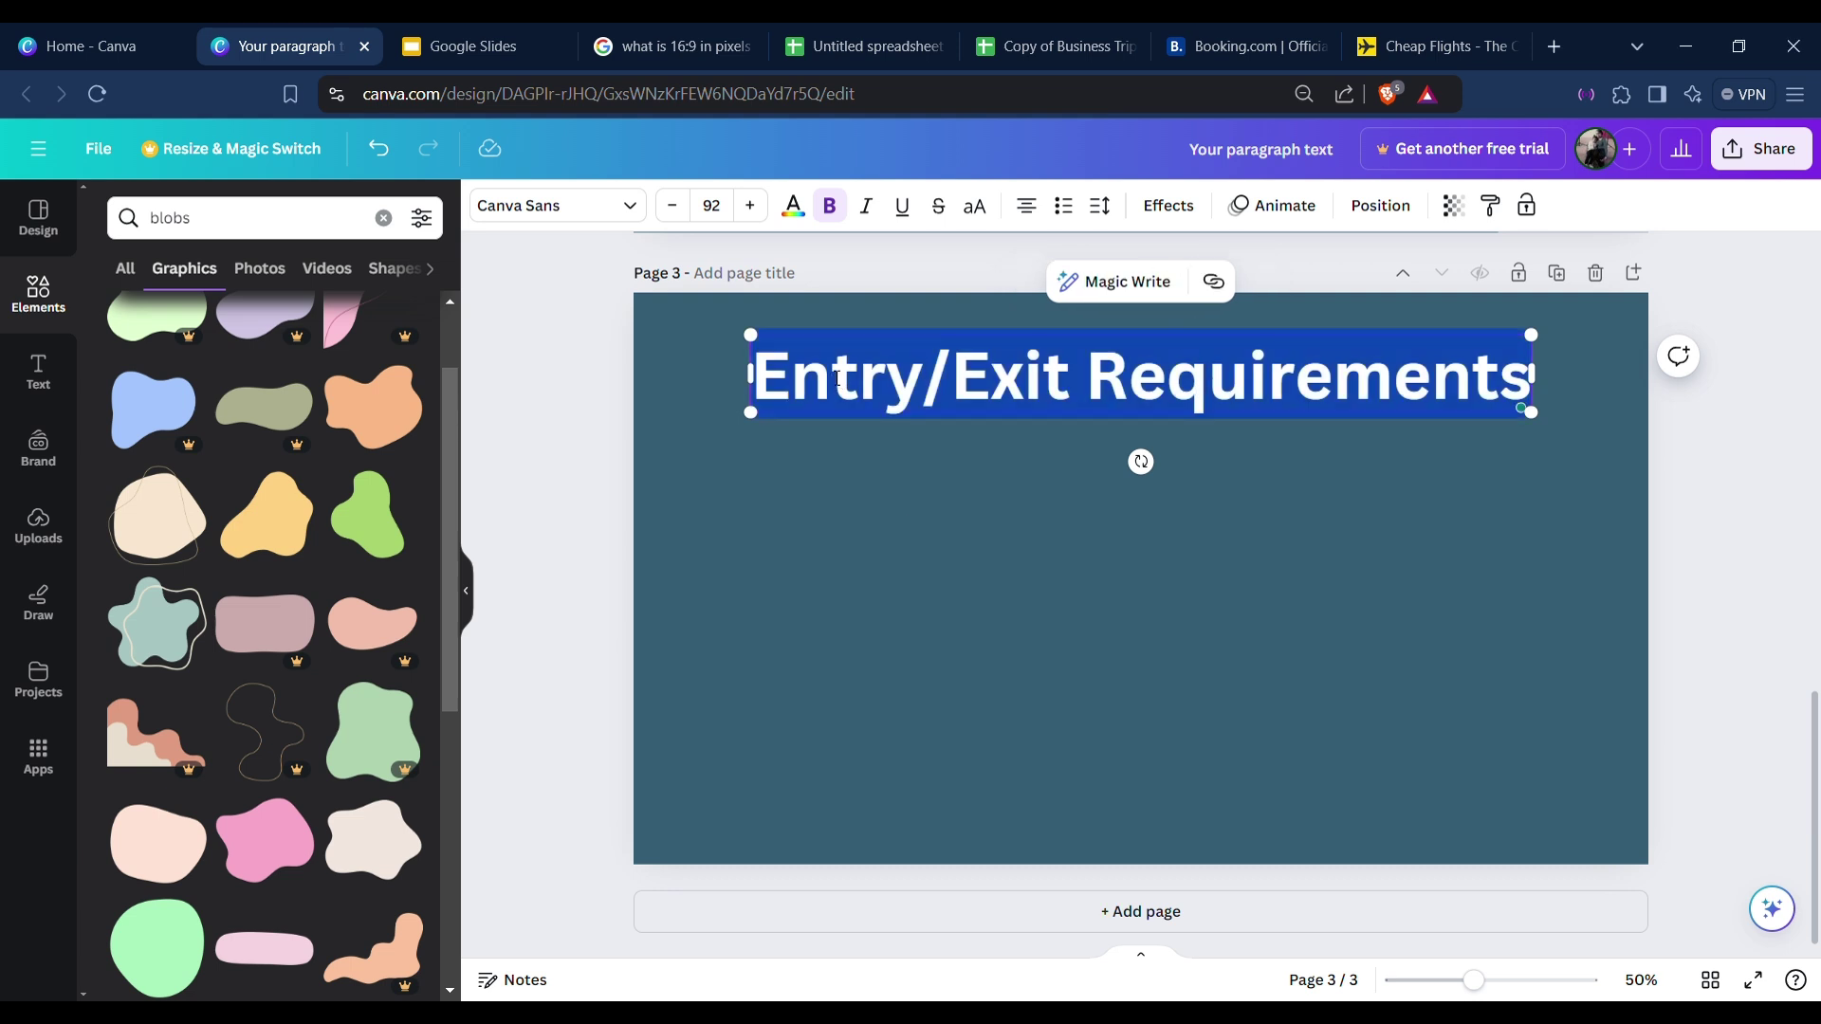
text(Etiquette and Cultural Expectations)
click(1565, 546)
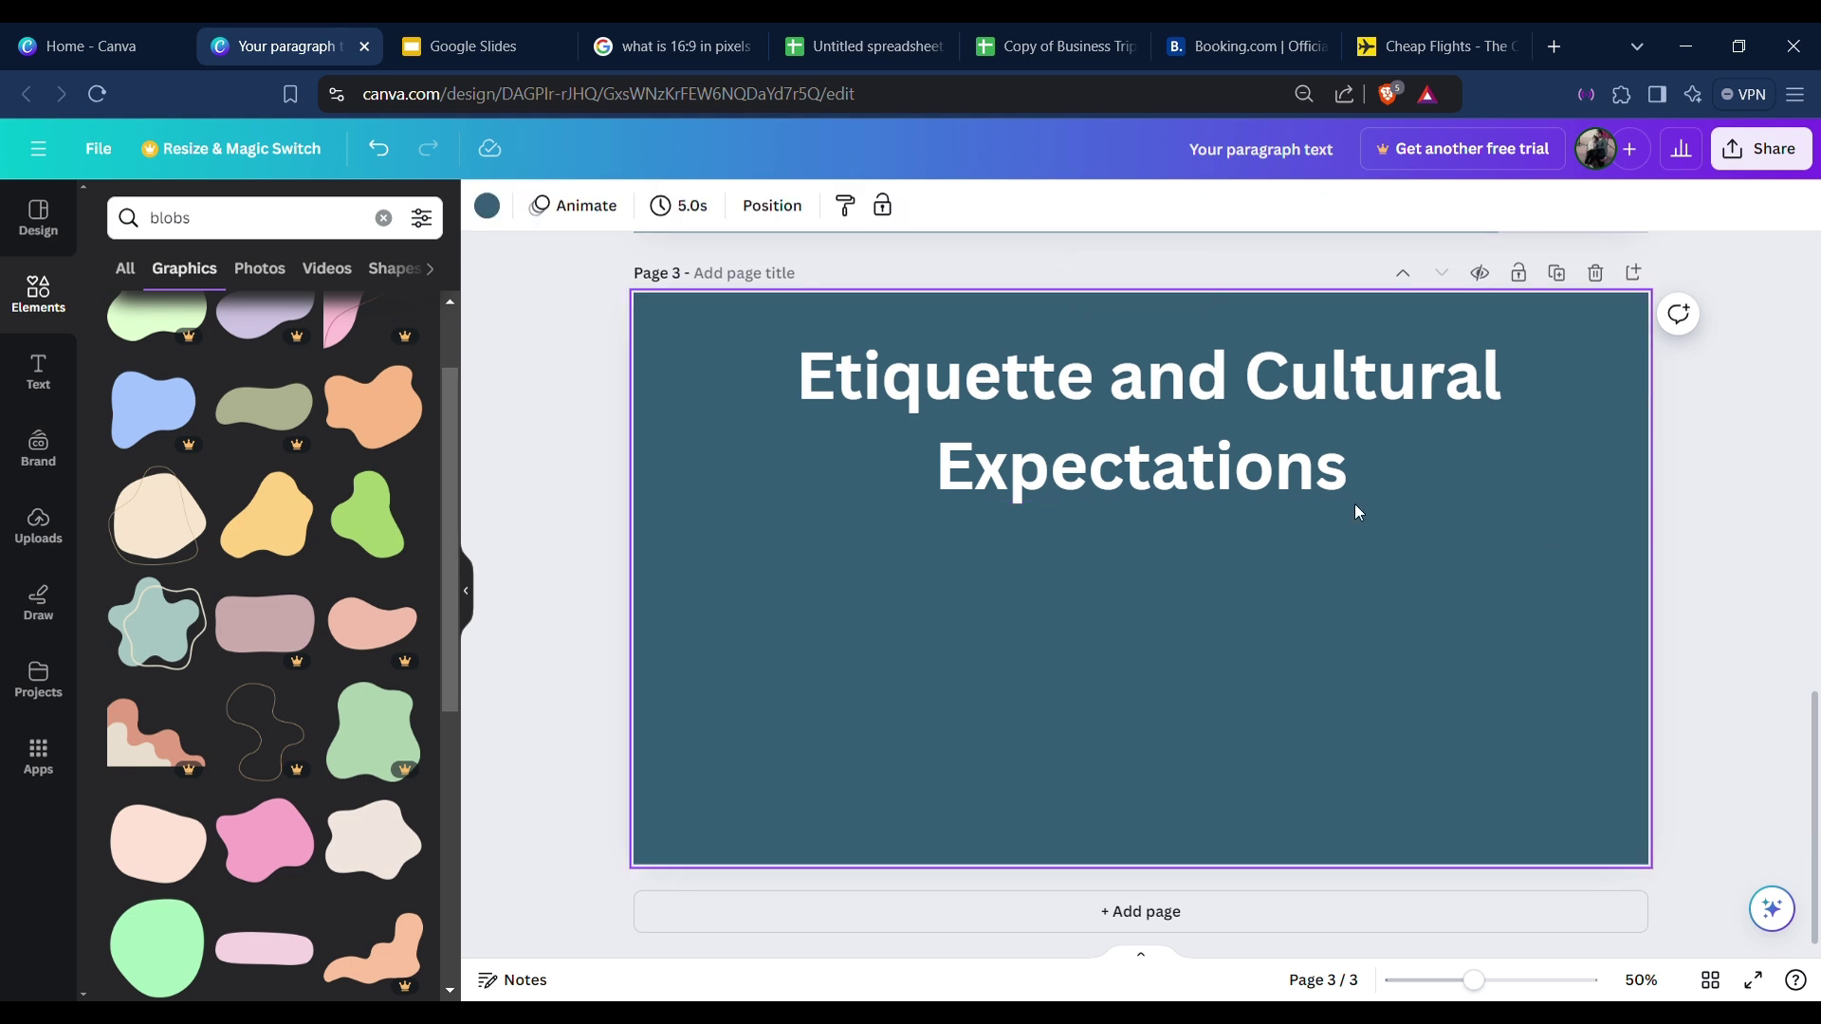
drag(1229, 474, 1232, 466)
click(1235, 577)
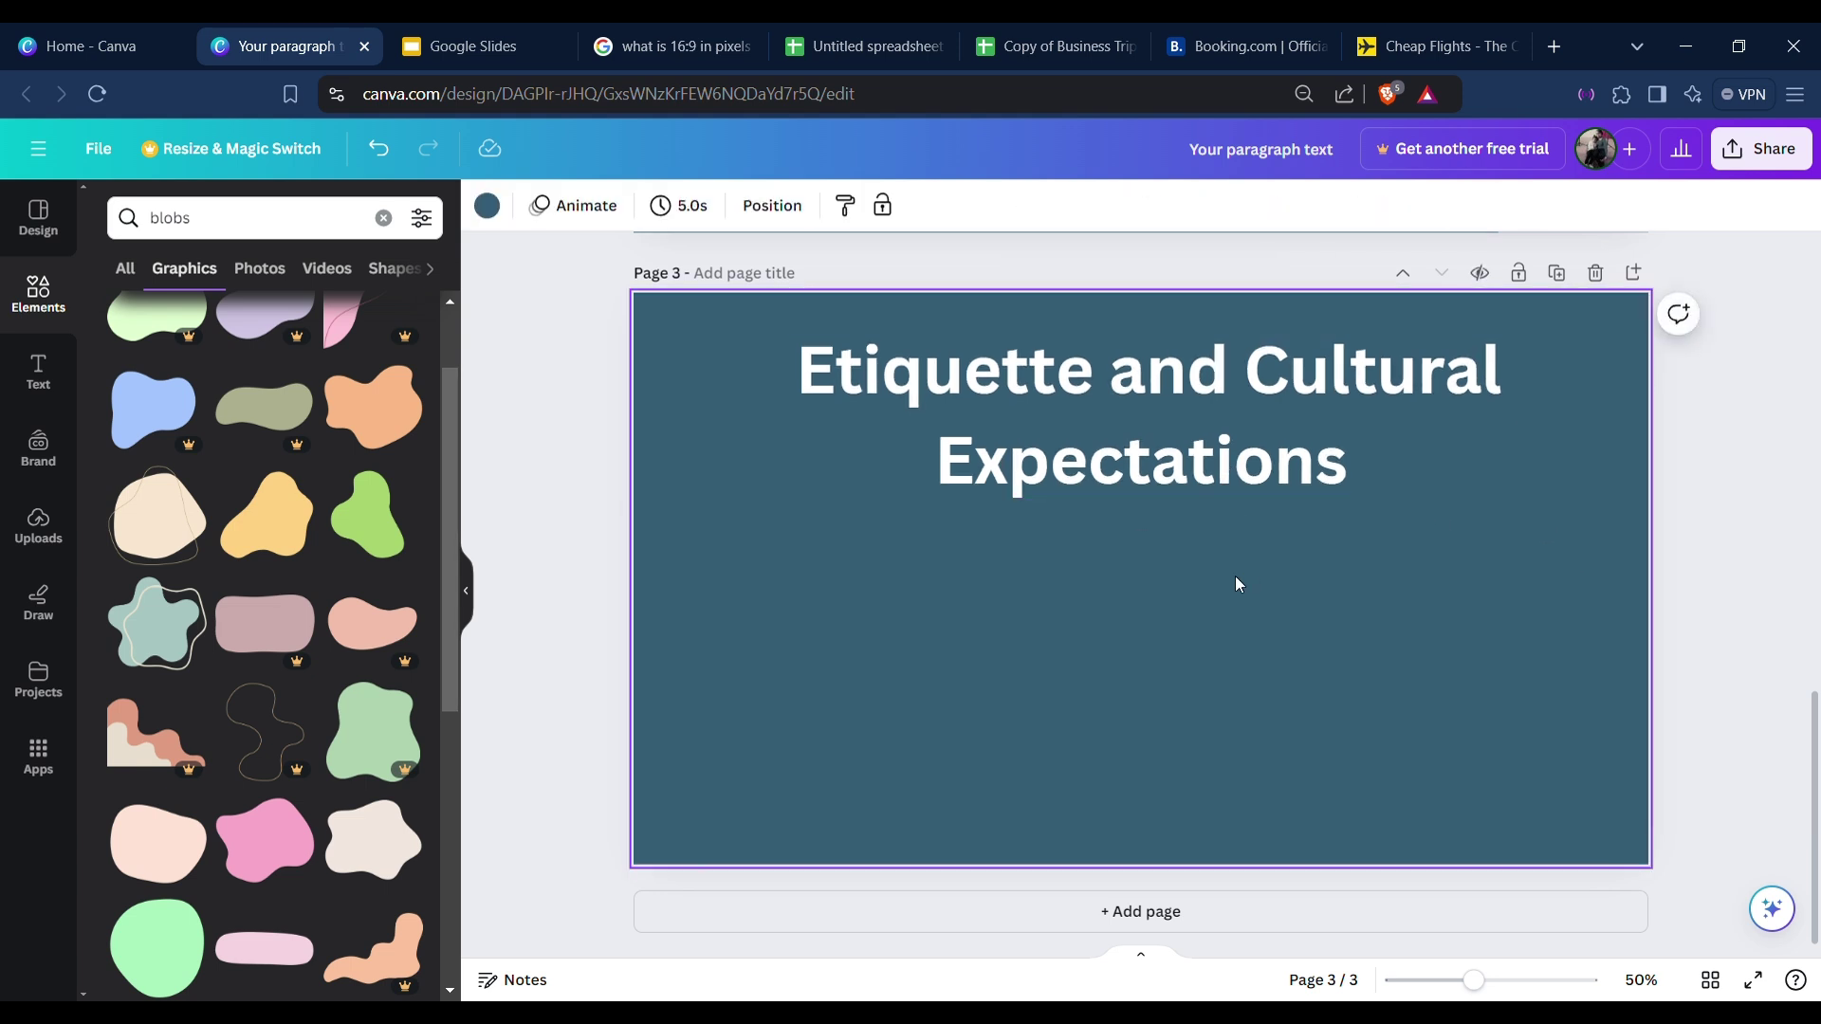
Copy the Entry bullet list from page 2 onto the third page.
scroll(1204, 571, up, 5)
click(844, 374)
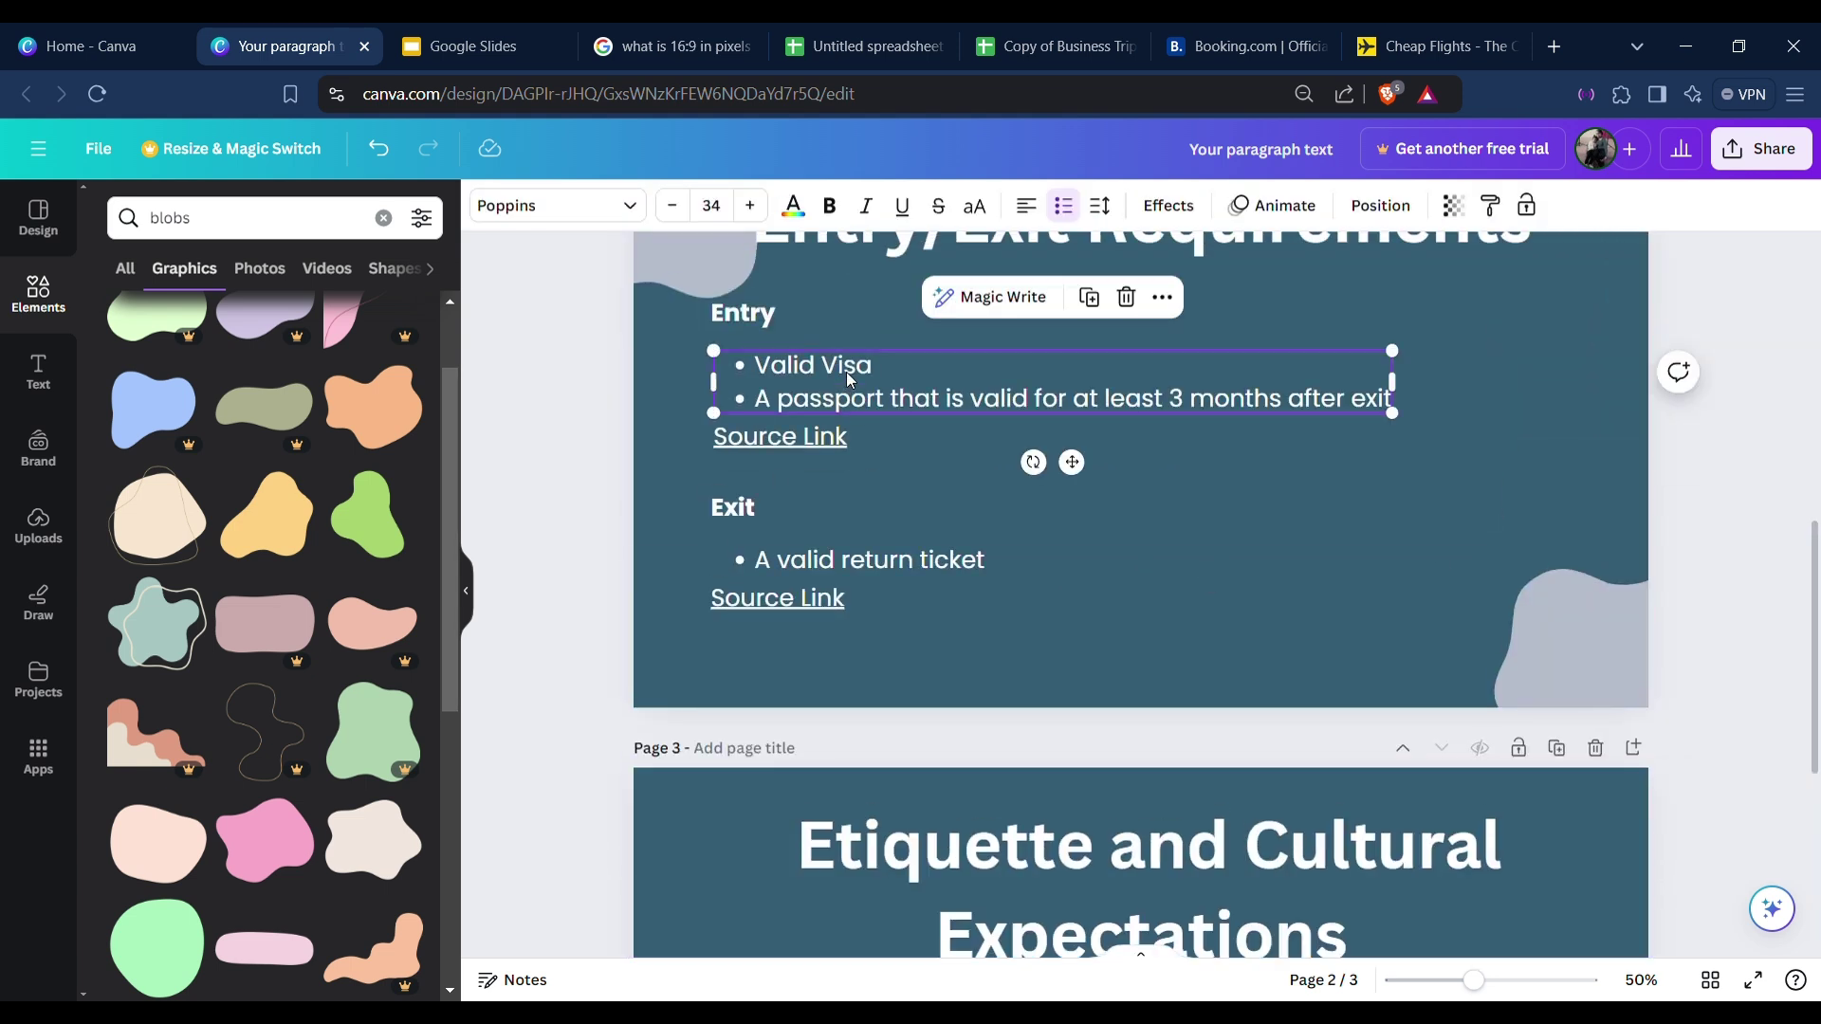
scroll(990, 758, down, 4)
click(895, 777)
key(ctrl+v)
scroll(895, 776, down, 2)
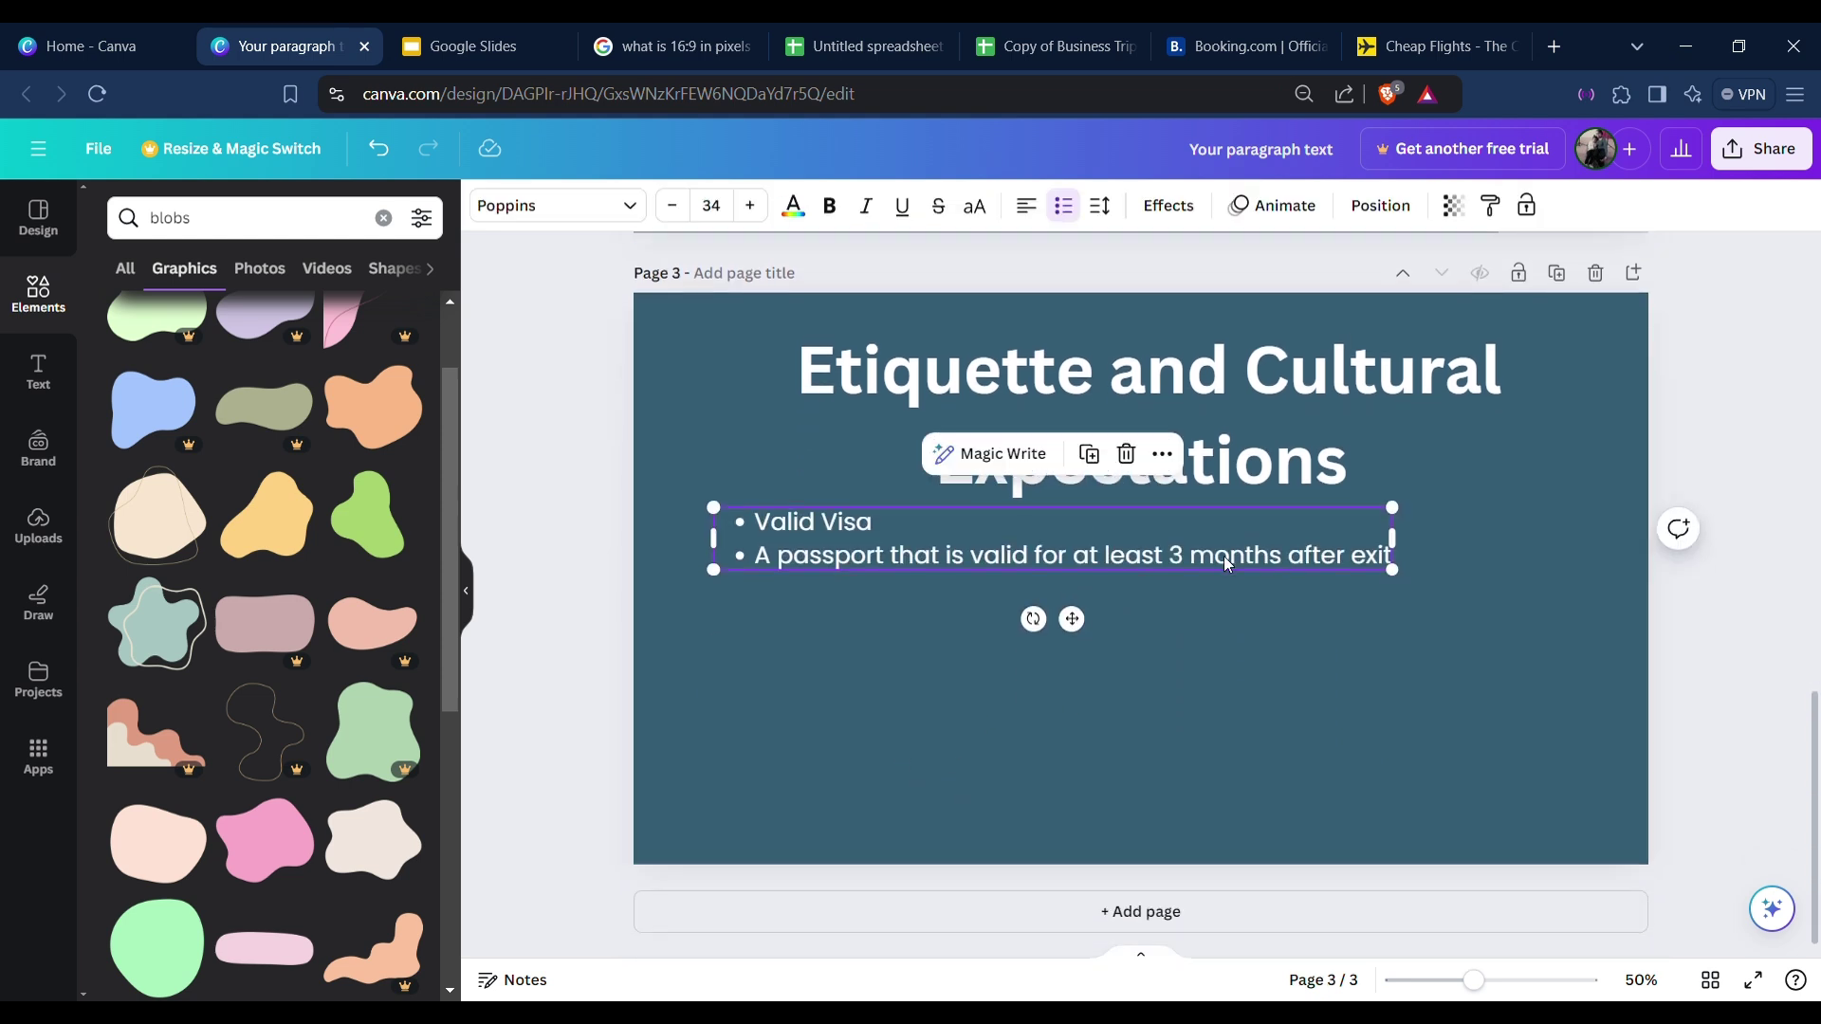
drag(1072, 618, 1065, 658)
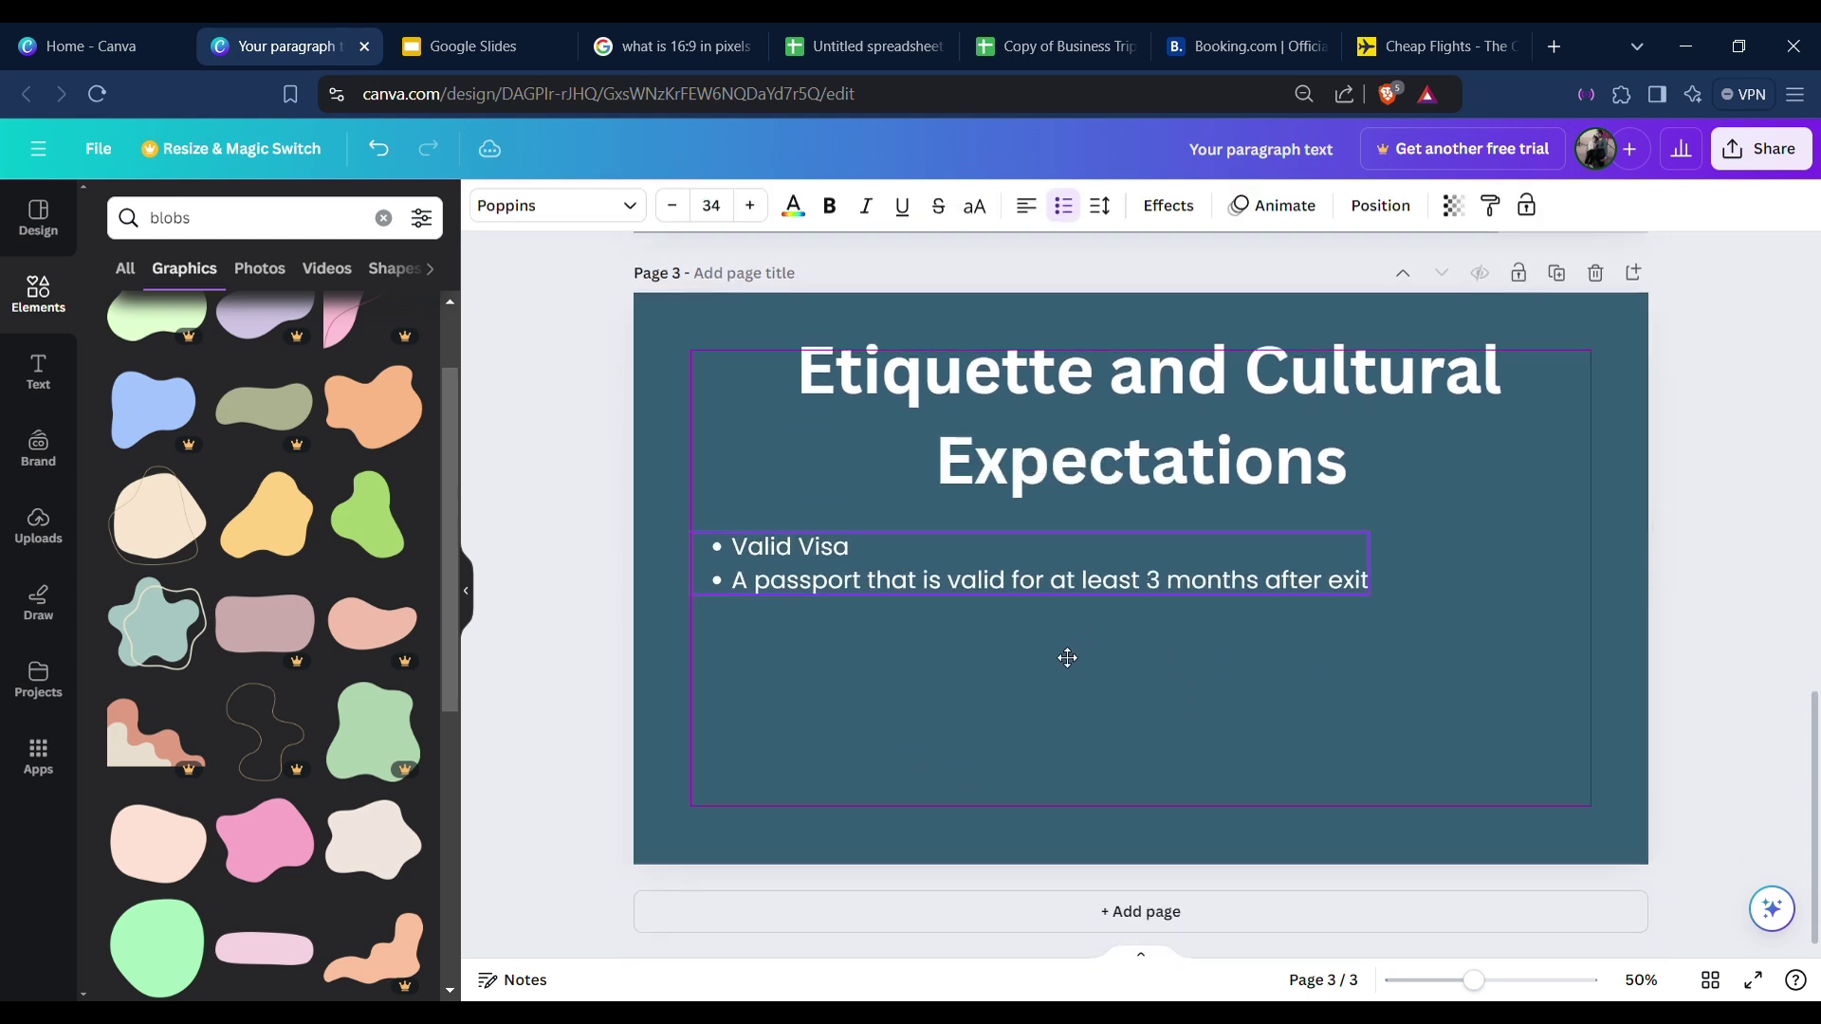
Replace both bullet lines with a first etiquette tip beginning 'Don't spit on peop'.
triple_click(1033, 584)
key(ctrl+a)
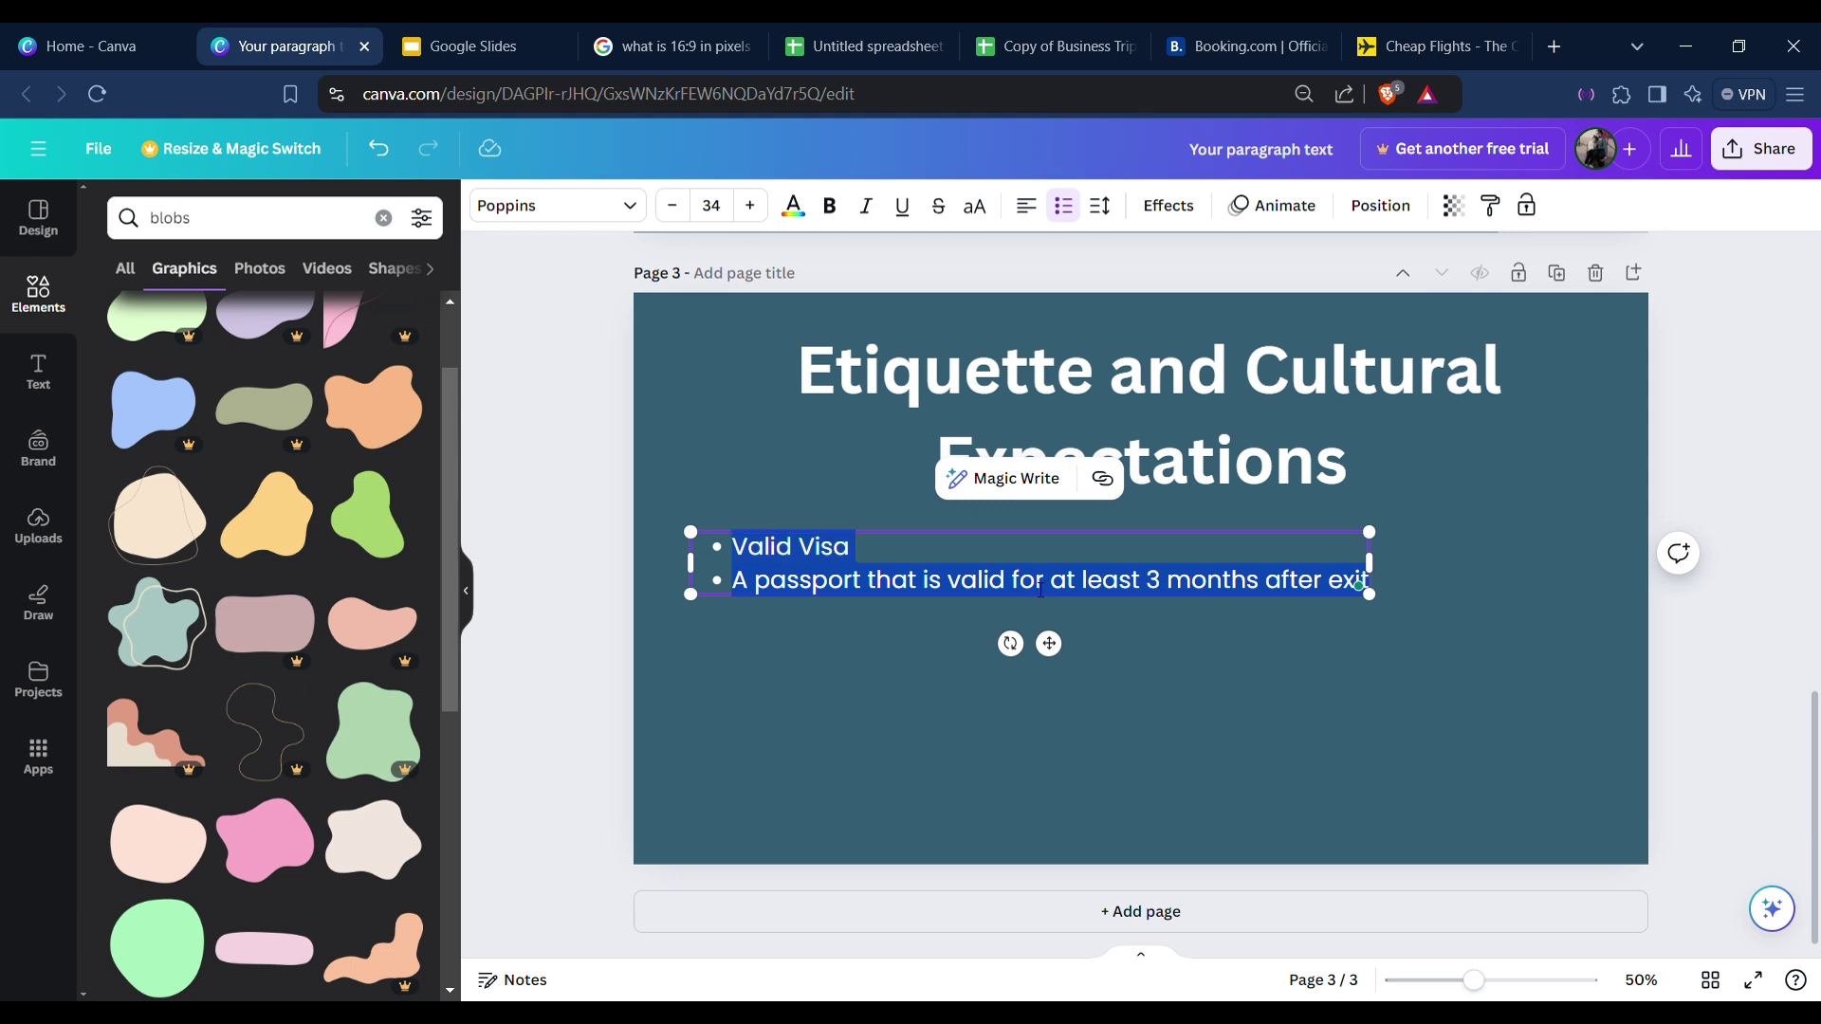
text(Don't spi)
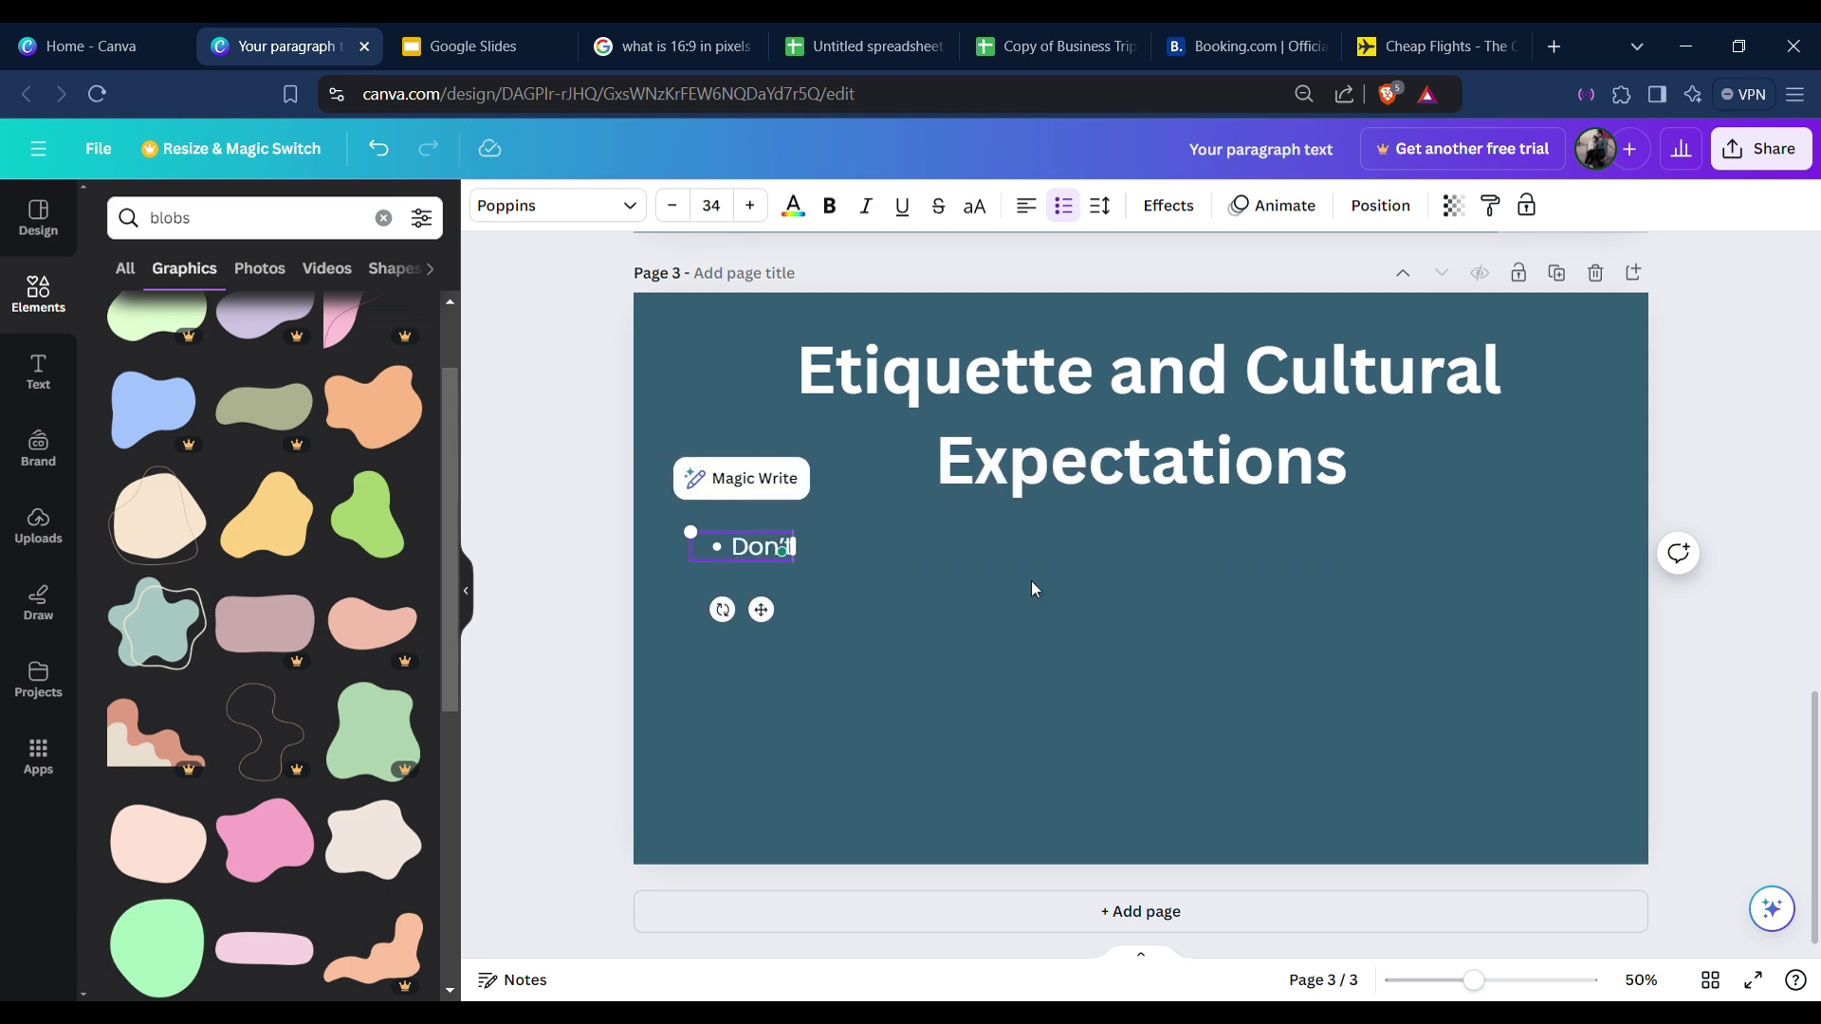
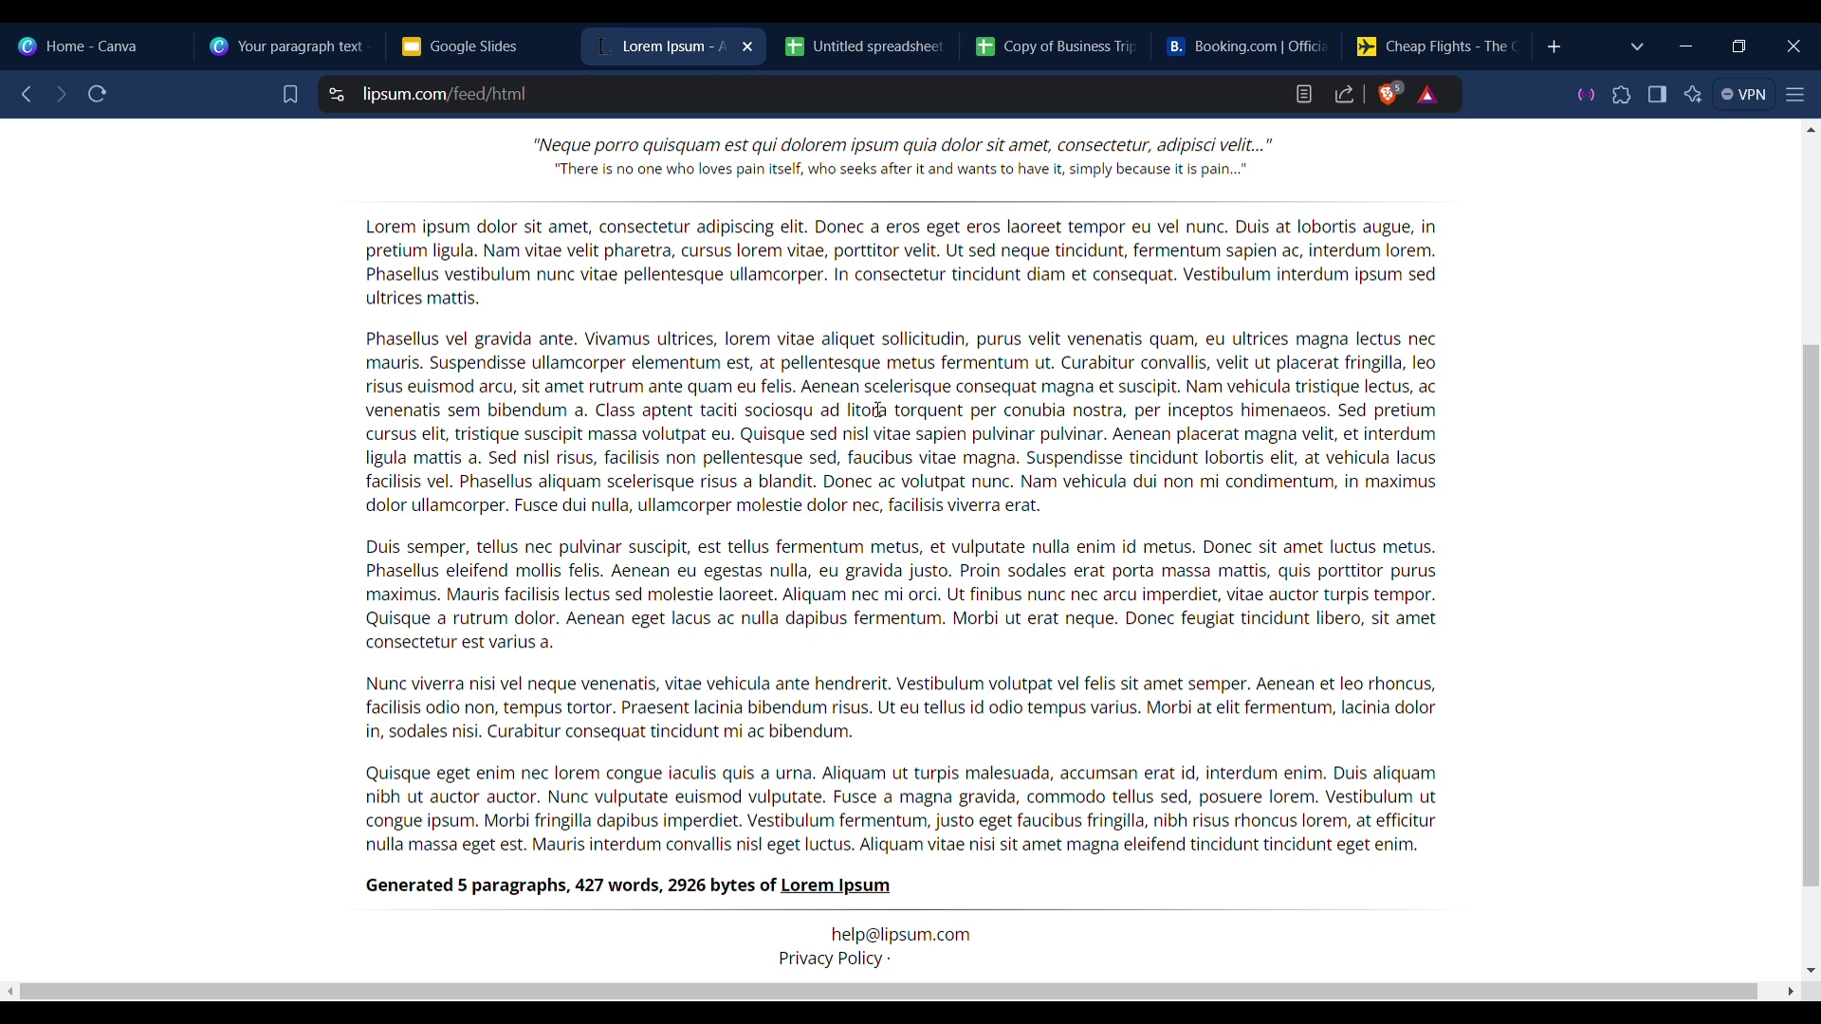
Select and copy the first Lorem Ipsum paragraph, then go back to the Canva design.
scroll(478, 416, up, 1)
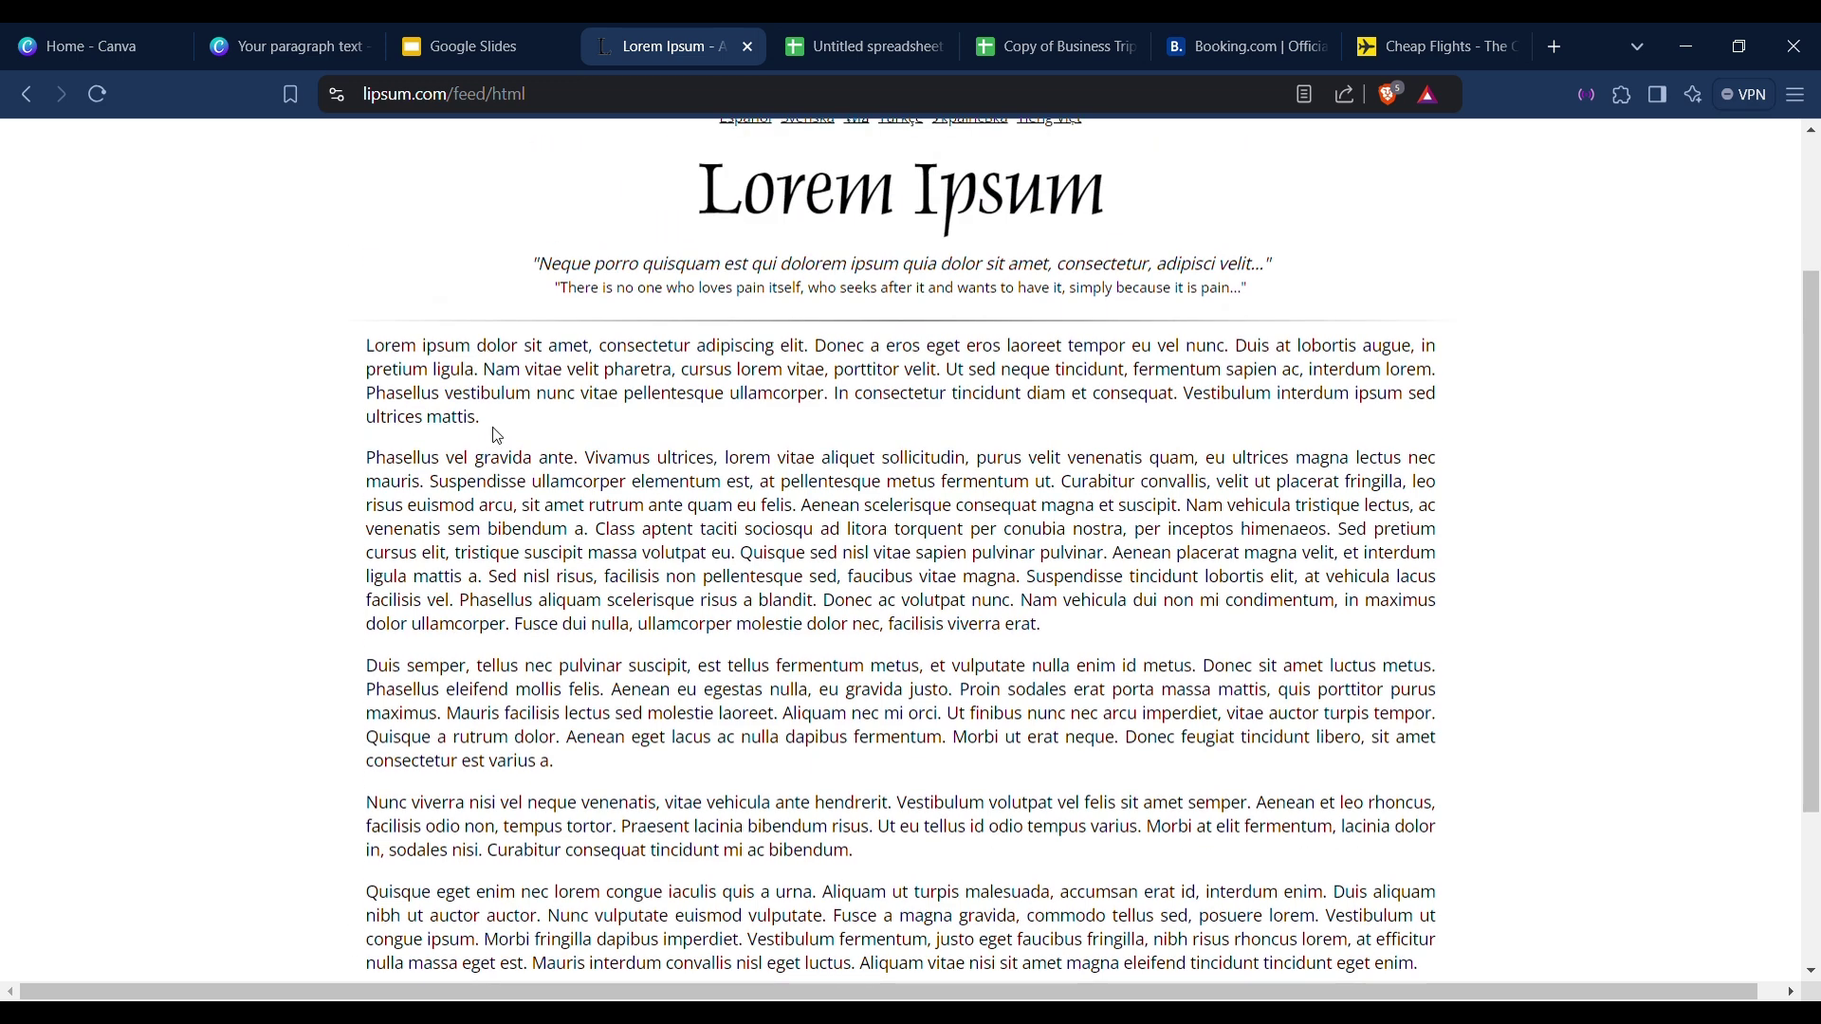
drag(487, 424, 364, 364)
key(ctrl+c)
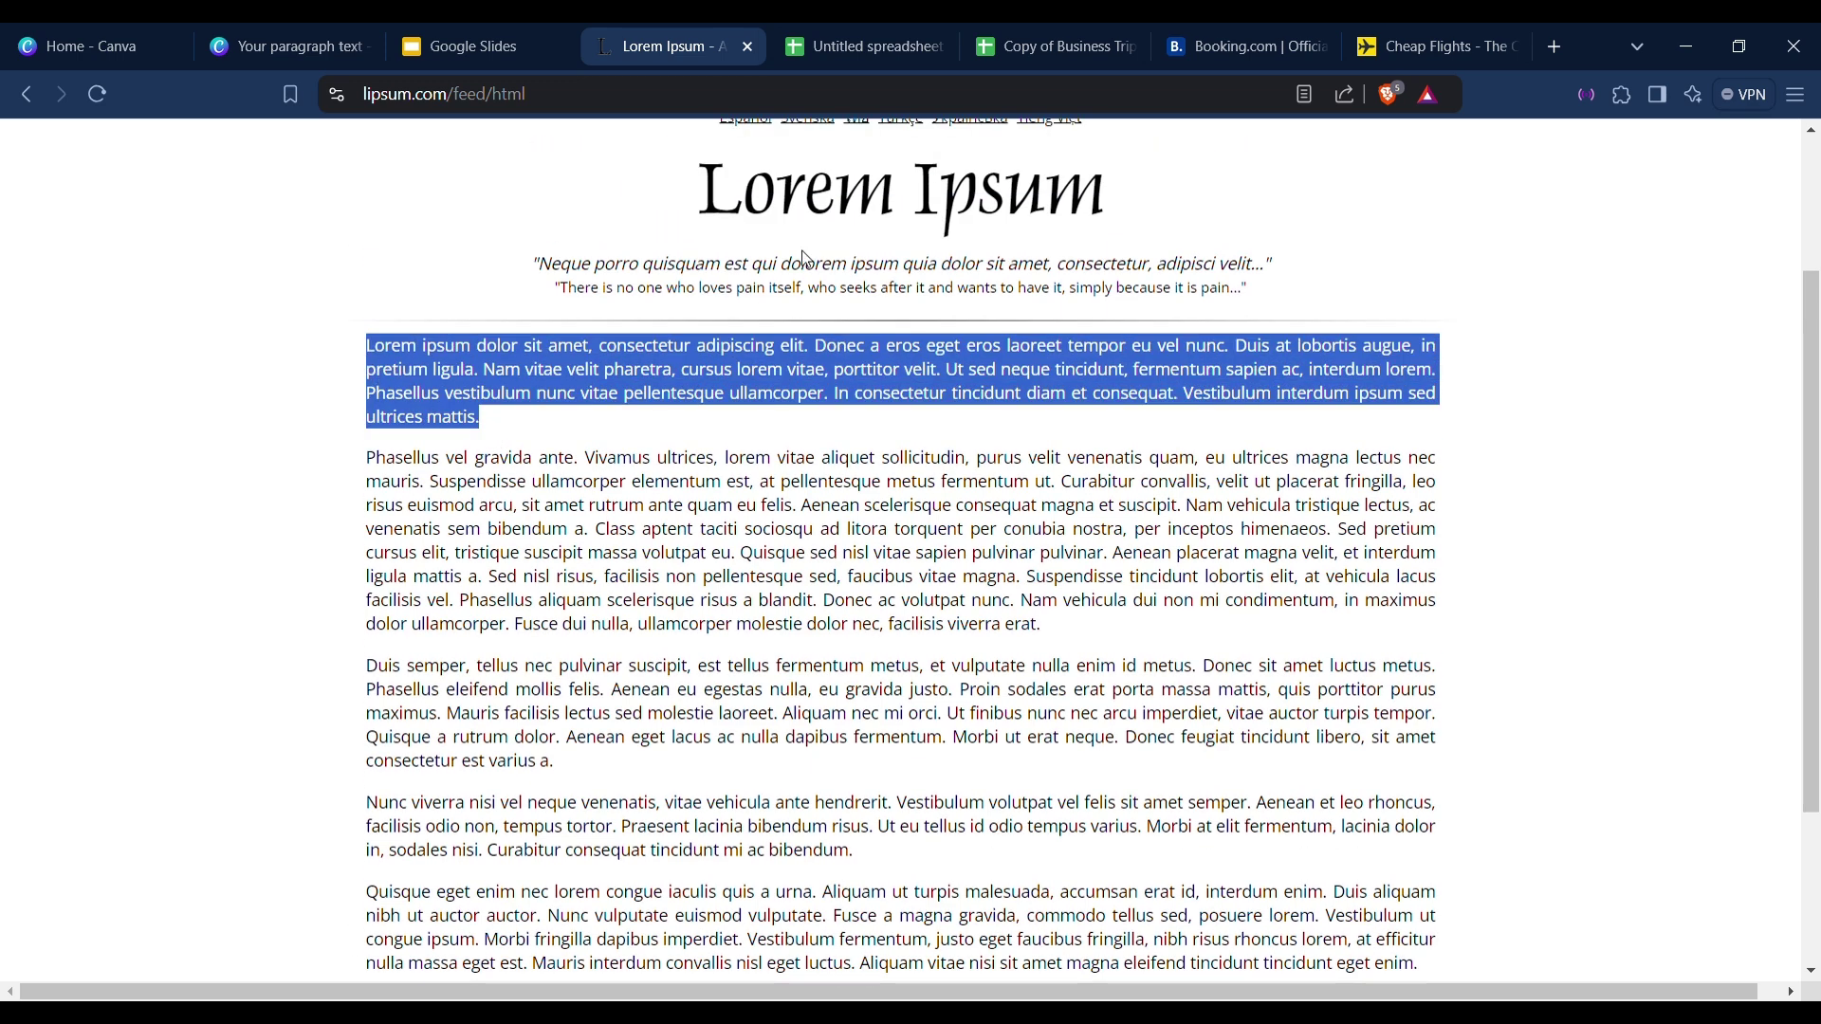
click(341, 42)
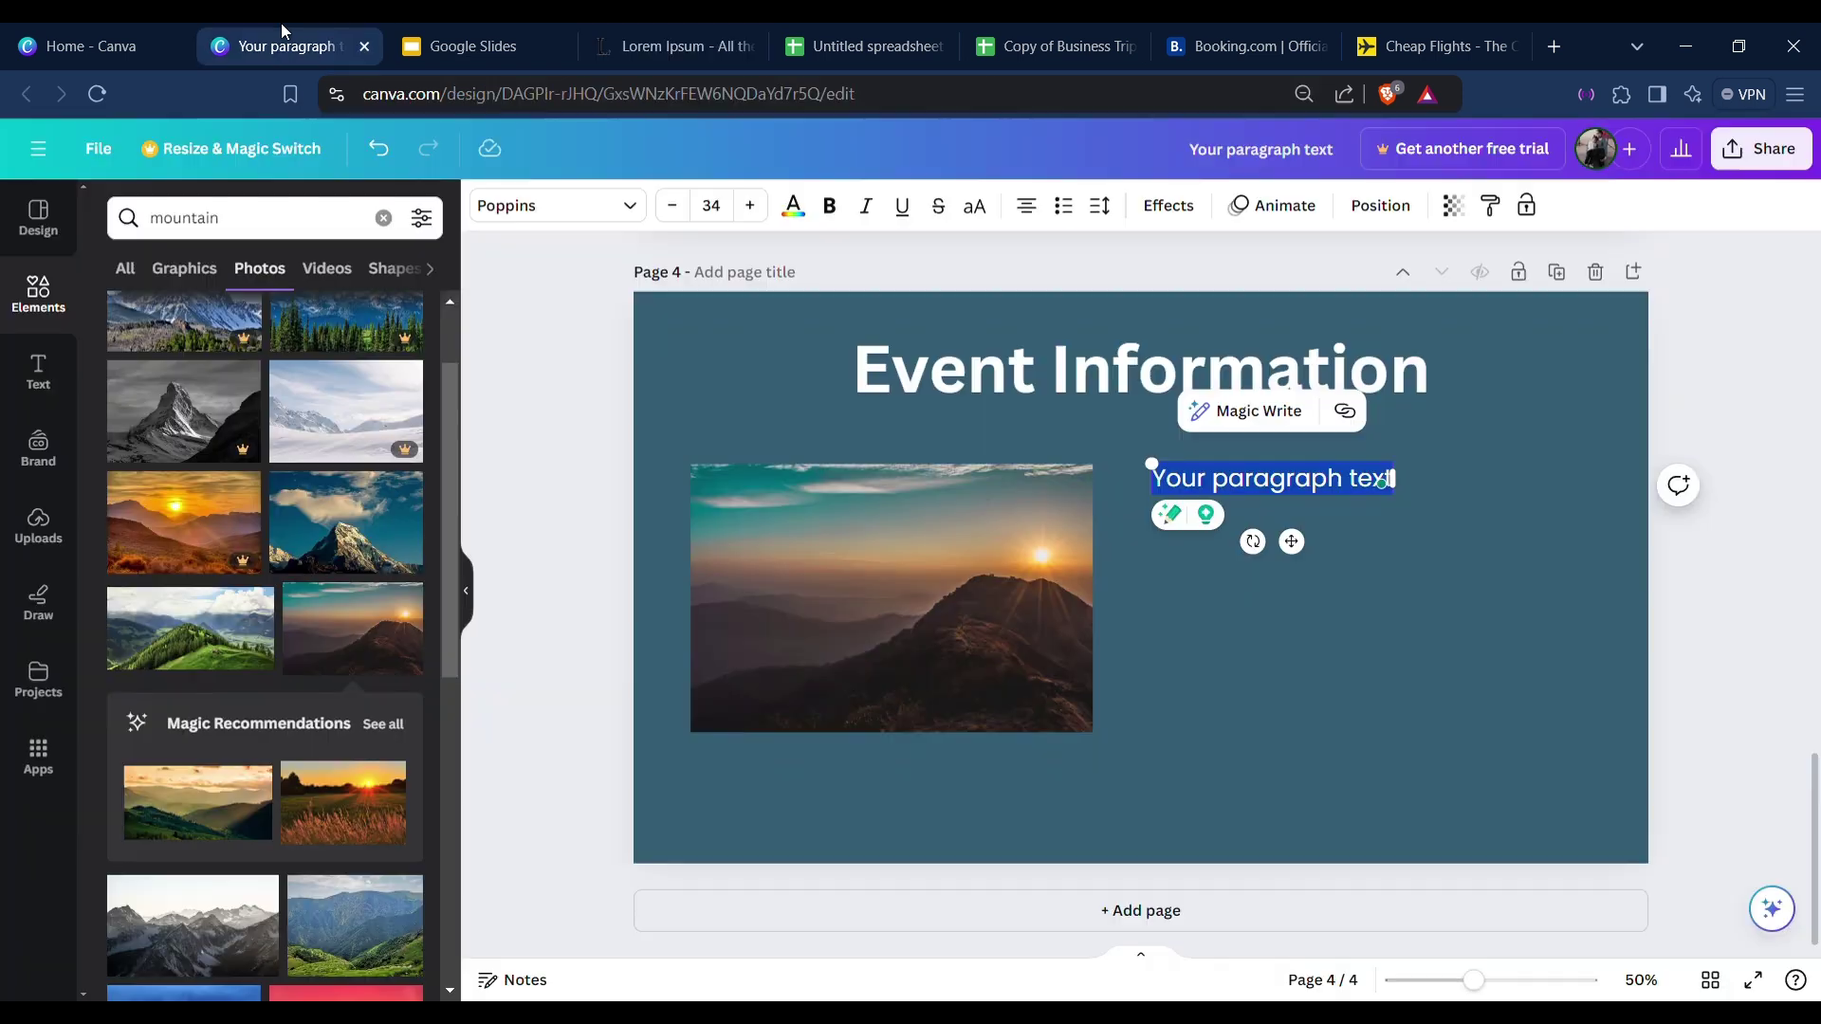
Paste the Lorem ipsum paragraph over the placeholder text and narrow its box to rewrap.
triple_click(1308, 482)
key(ctrl+v)
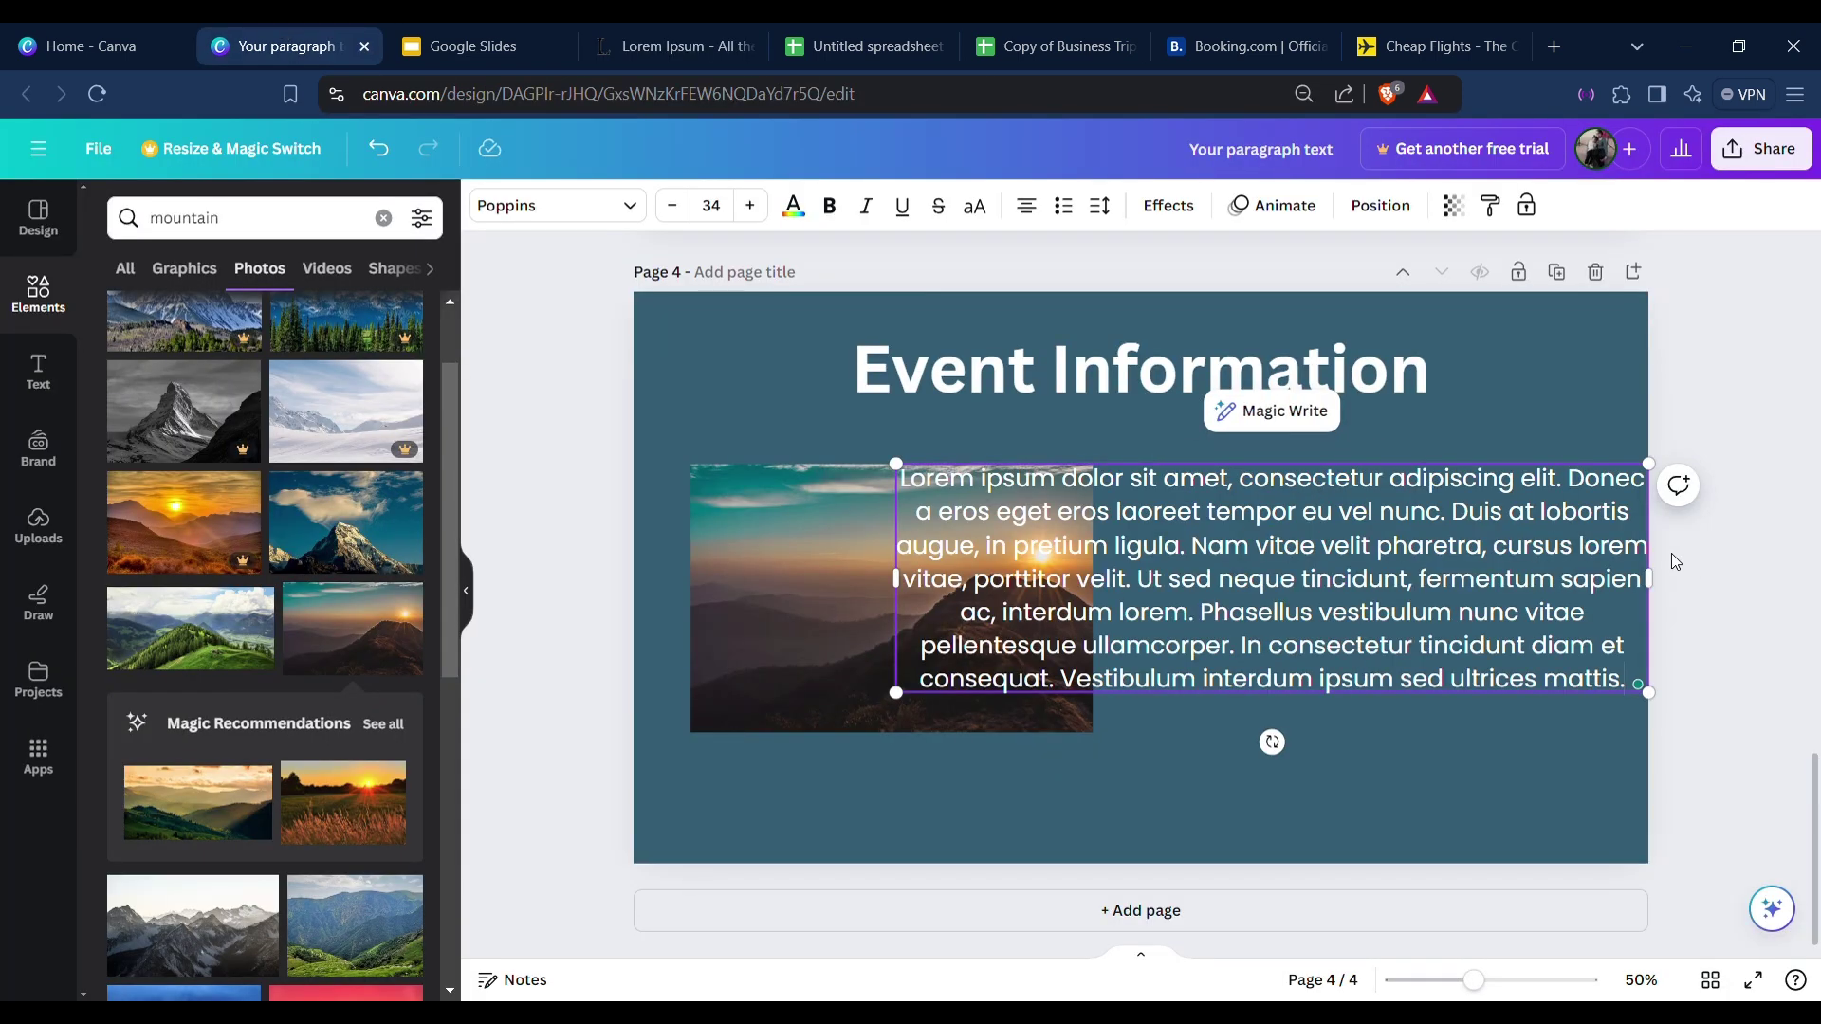
drag(1648, 577, 1401, 580)
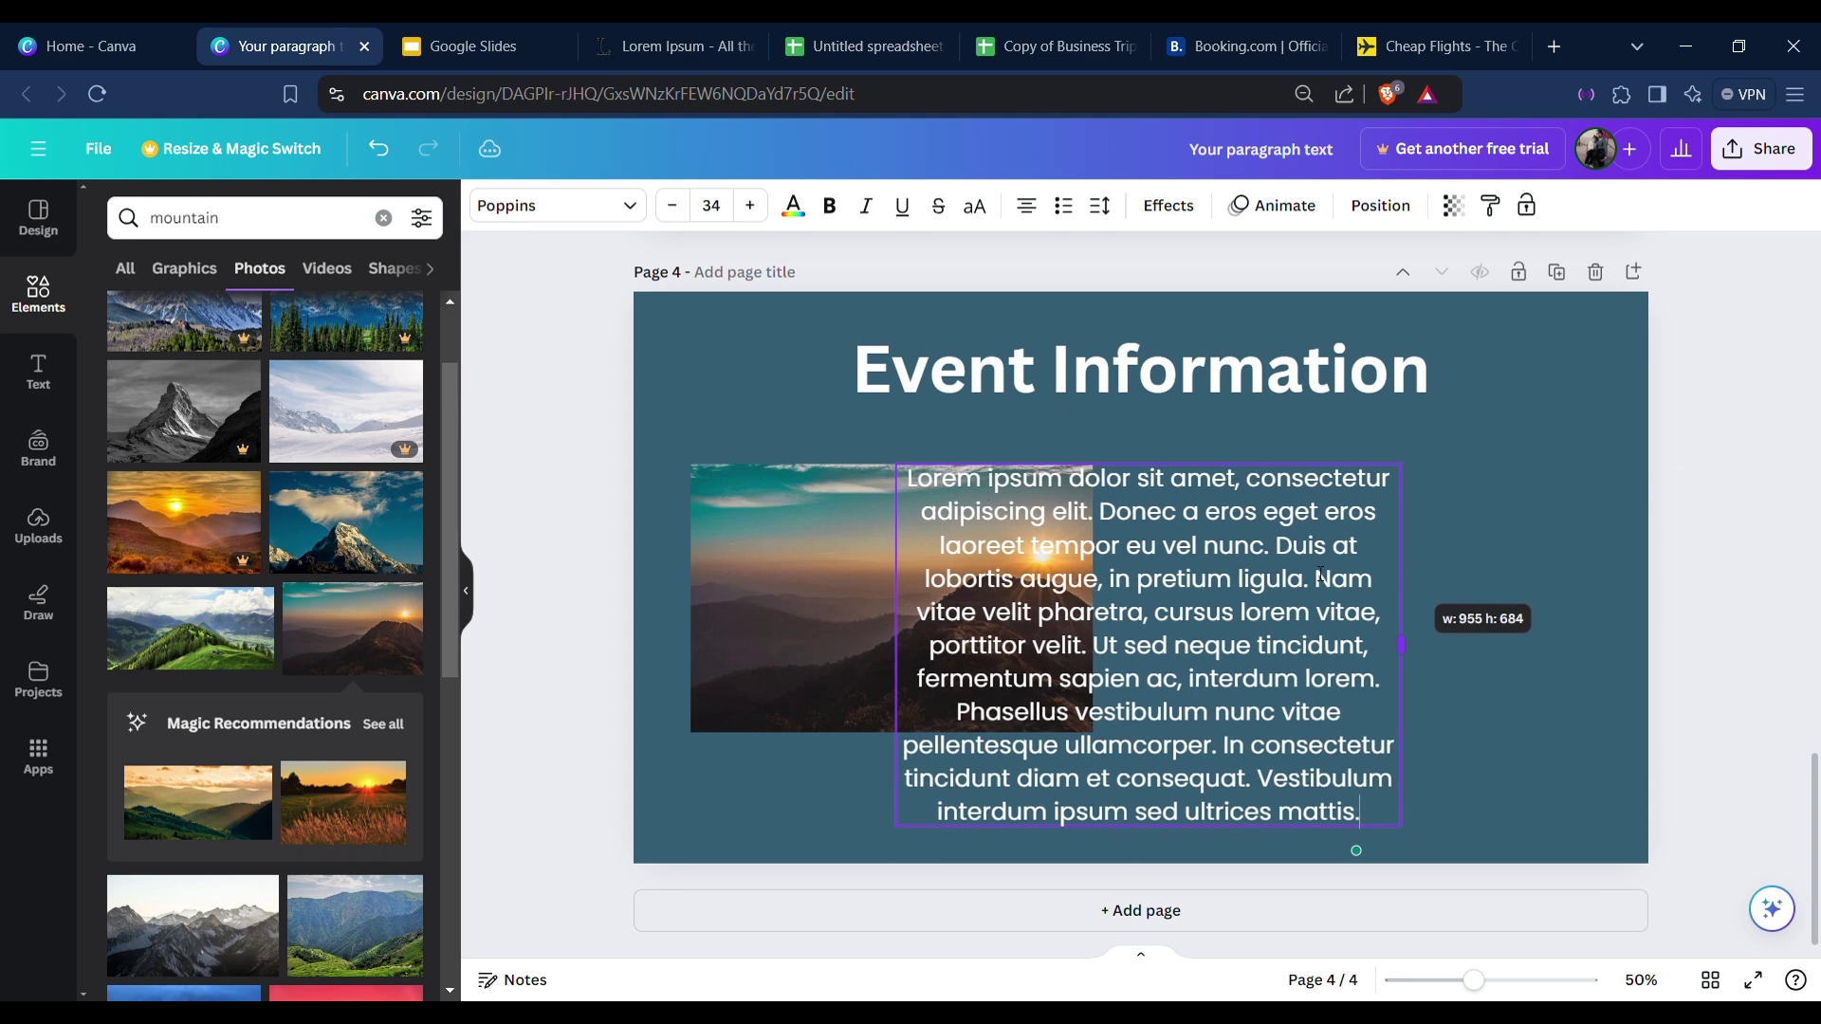
drag(1191, 579, 1333, 590)
Move the mountain photo lower on the Event Information page.
click(912, 594)
drag(913, 594, 927, 631)
click(1700, 610)
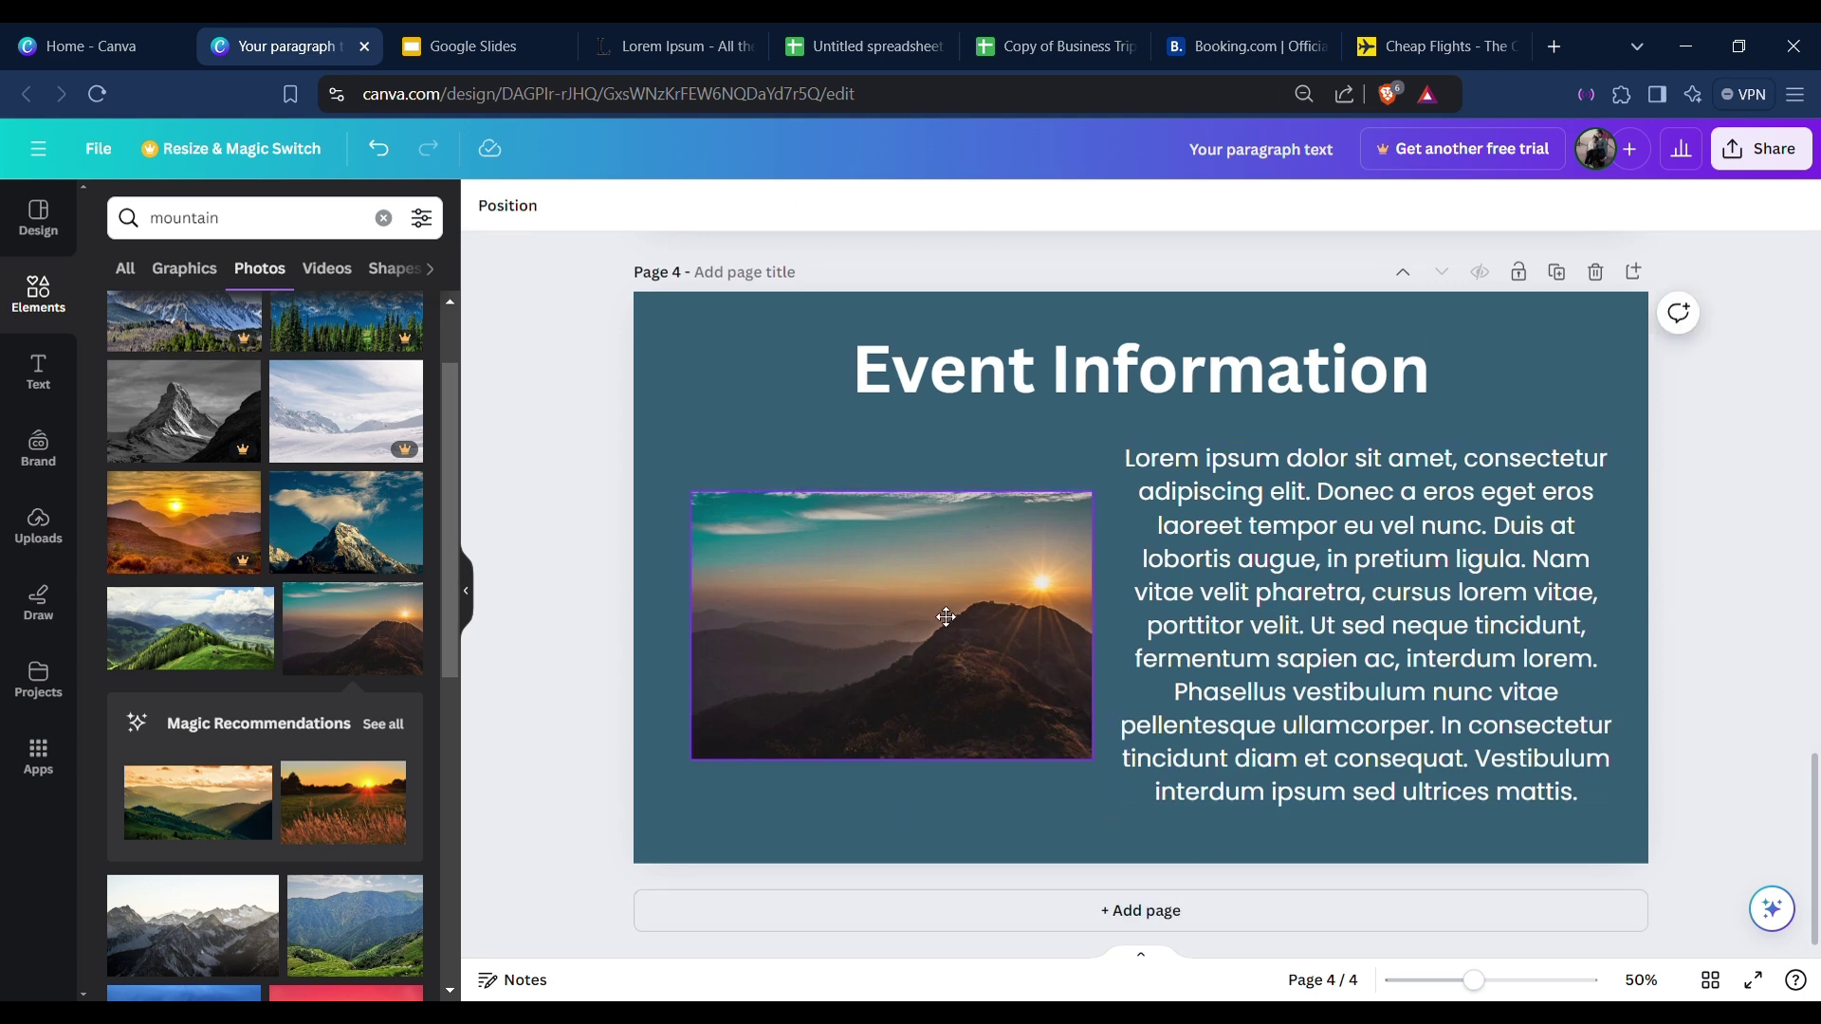
drag(947, 595, 946, 644)
click(986, 475)
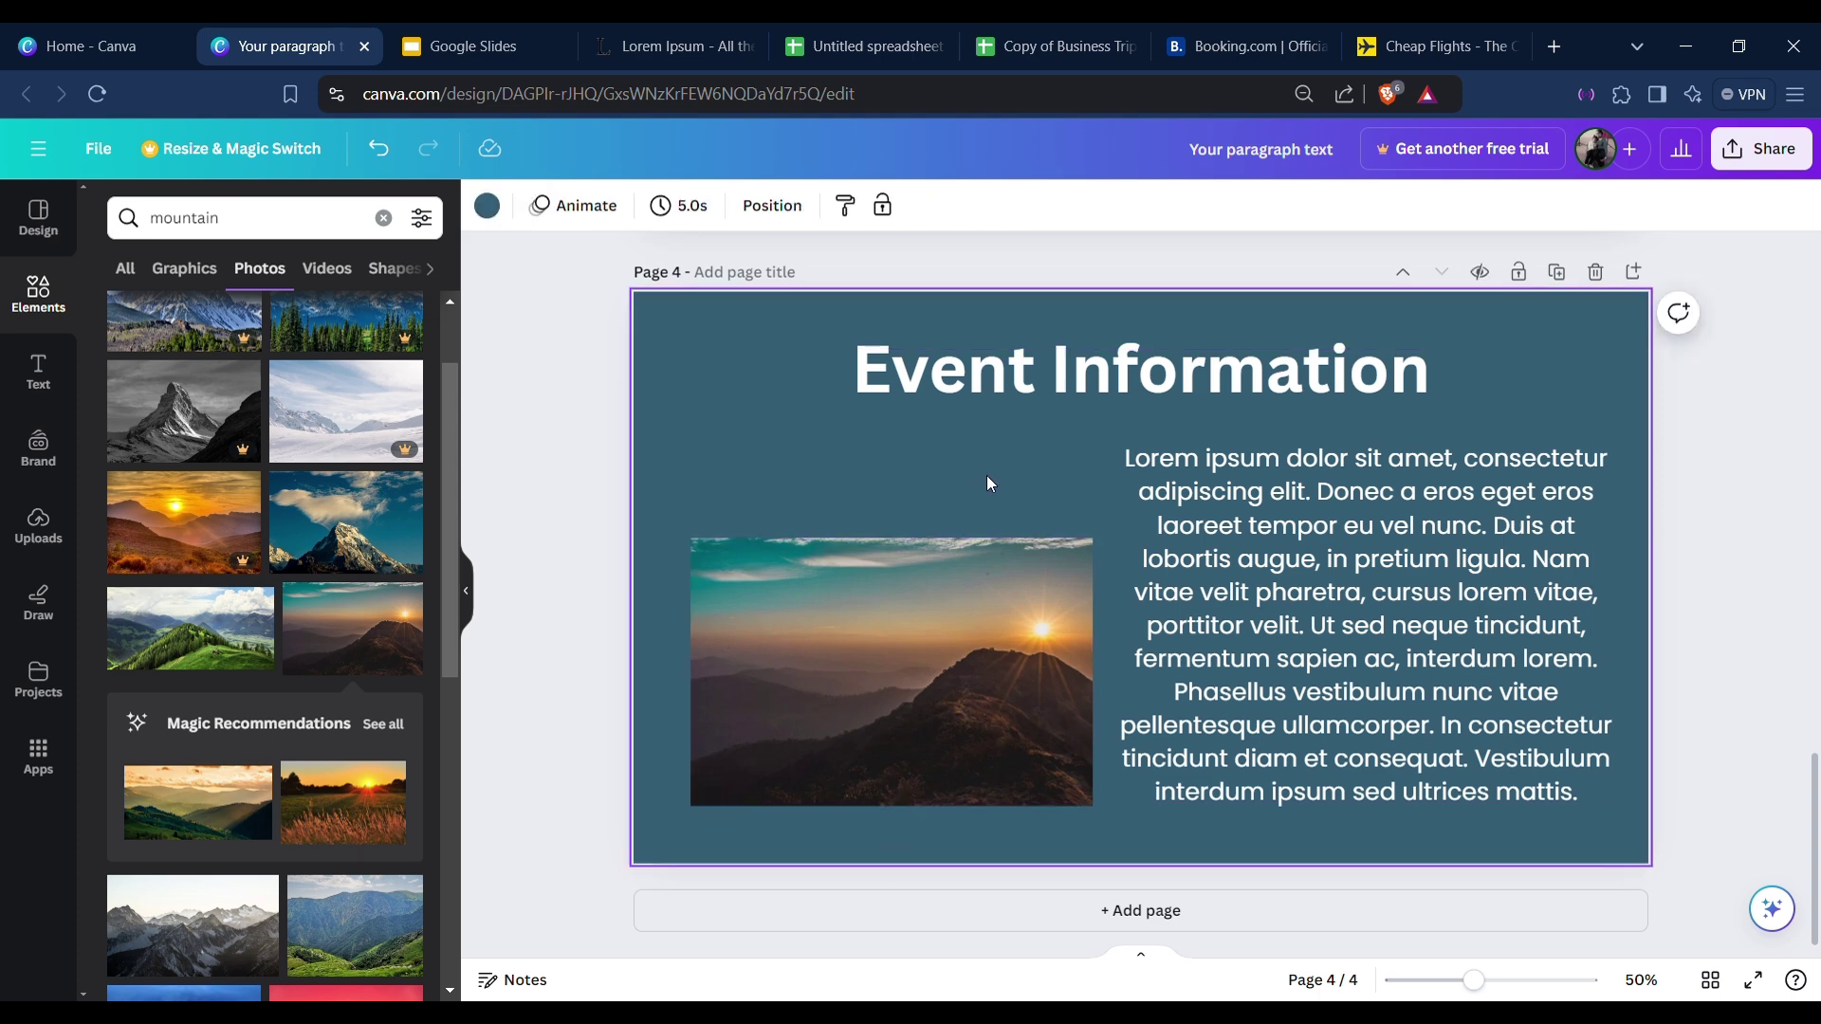
Add a bold 'Table Mountain' text caption centred above the mountain photo.
key(t)
drag(1173, 644, 904, 524)
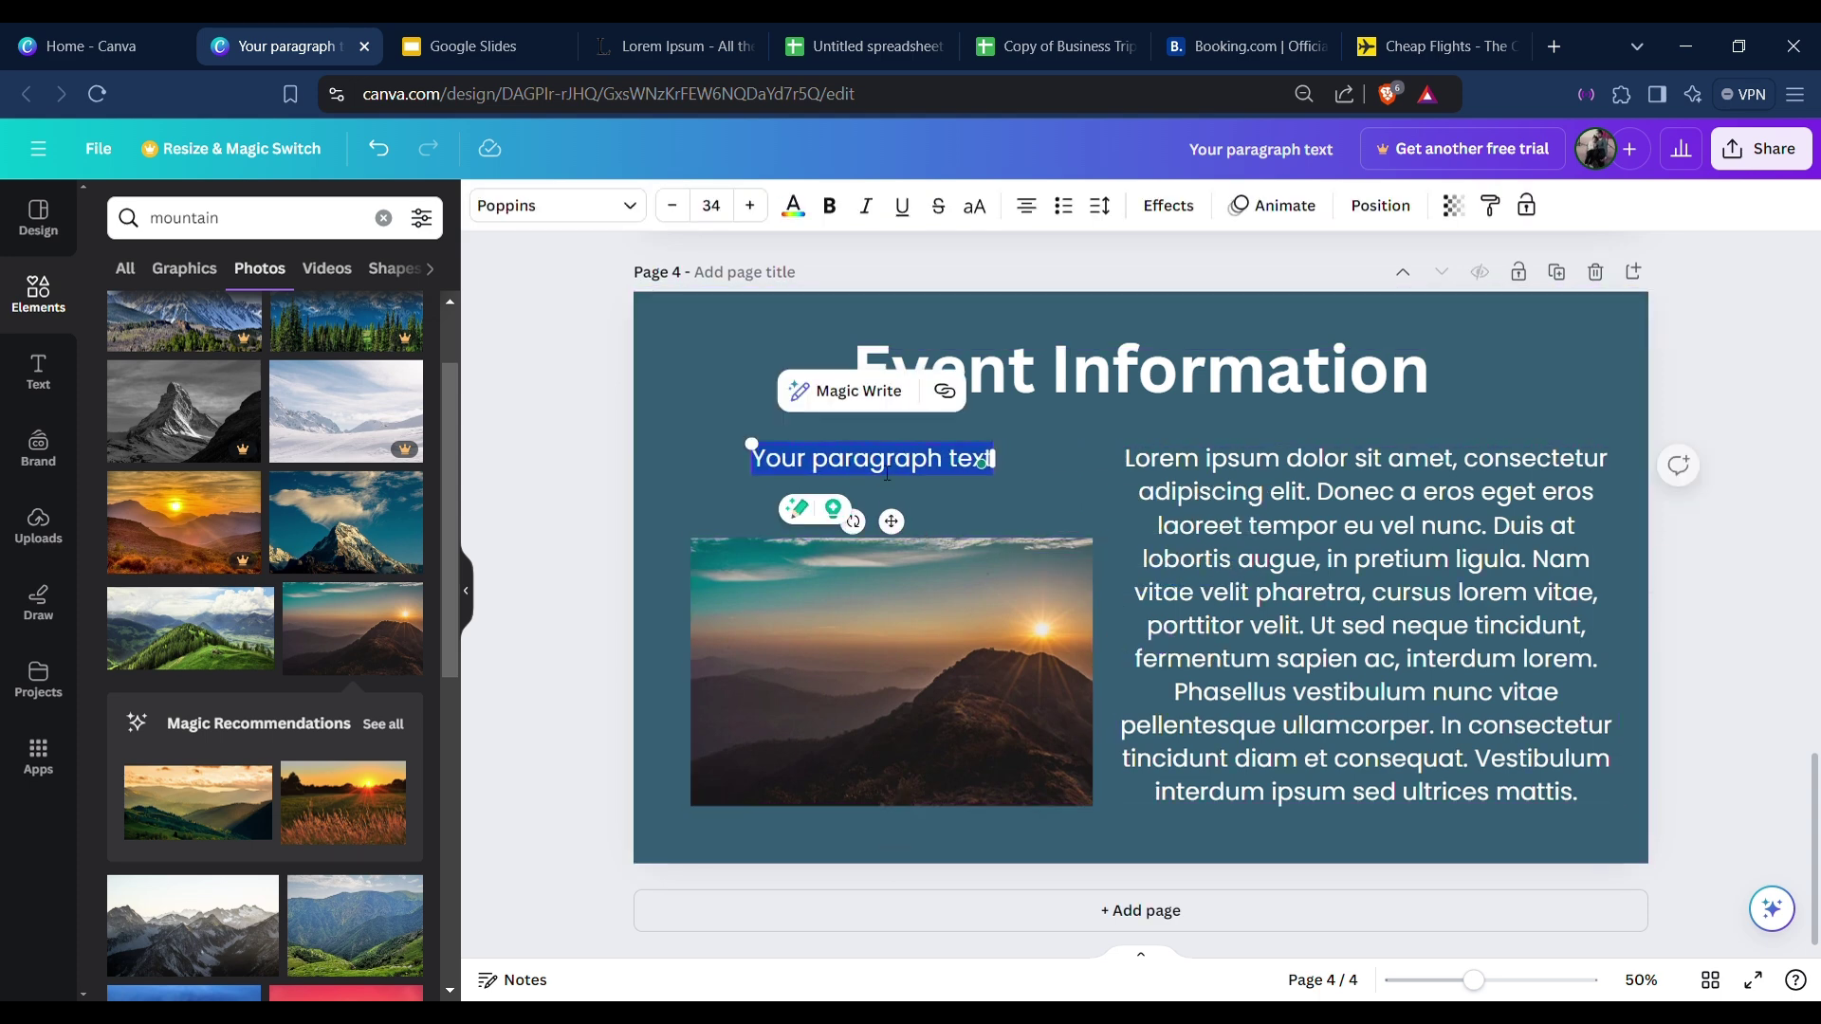
text(Table)
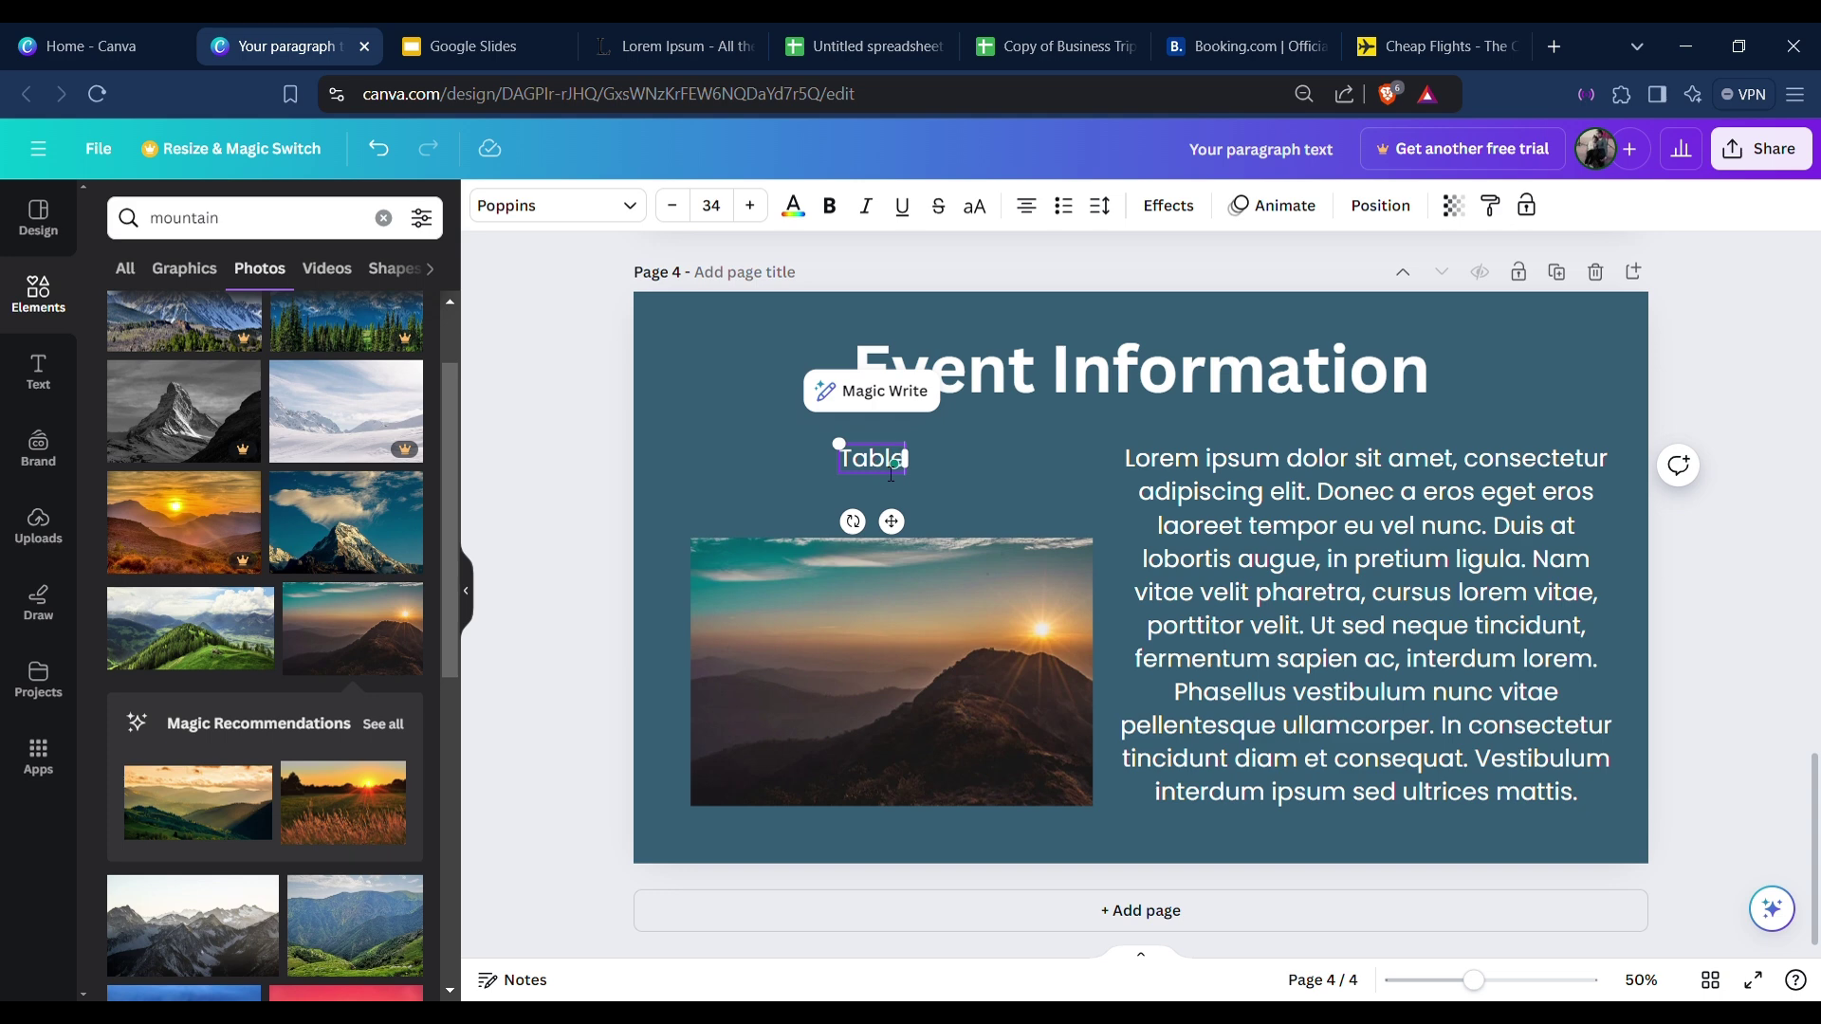
text( Mountain)
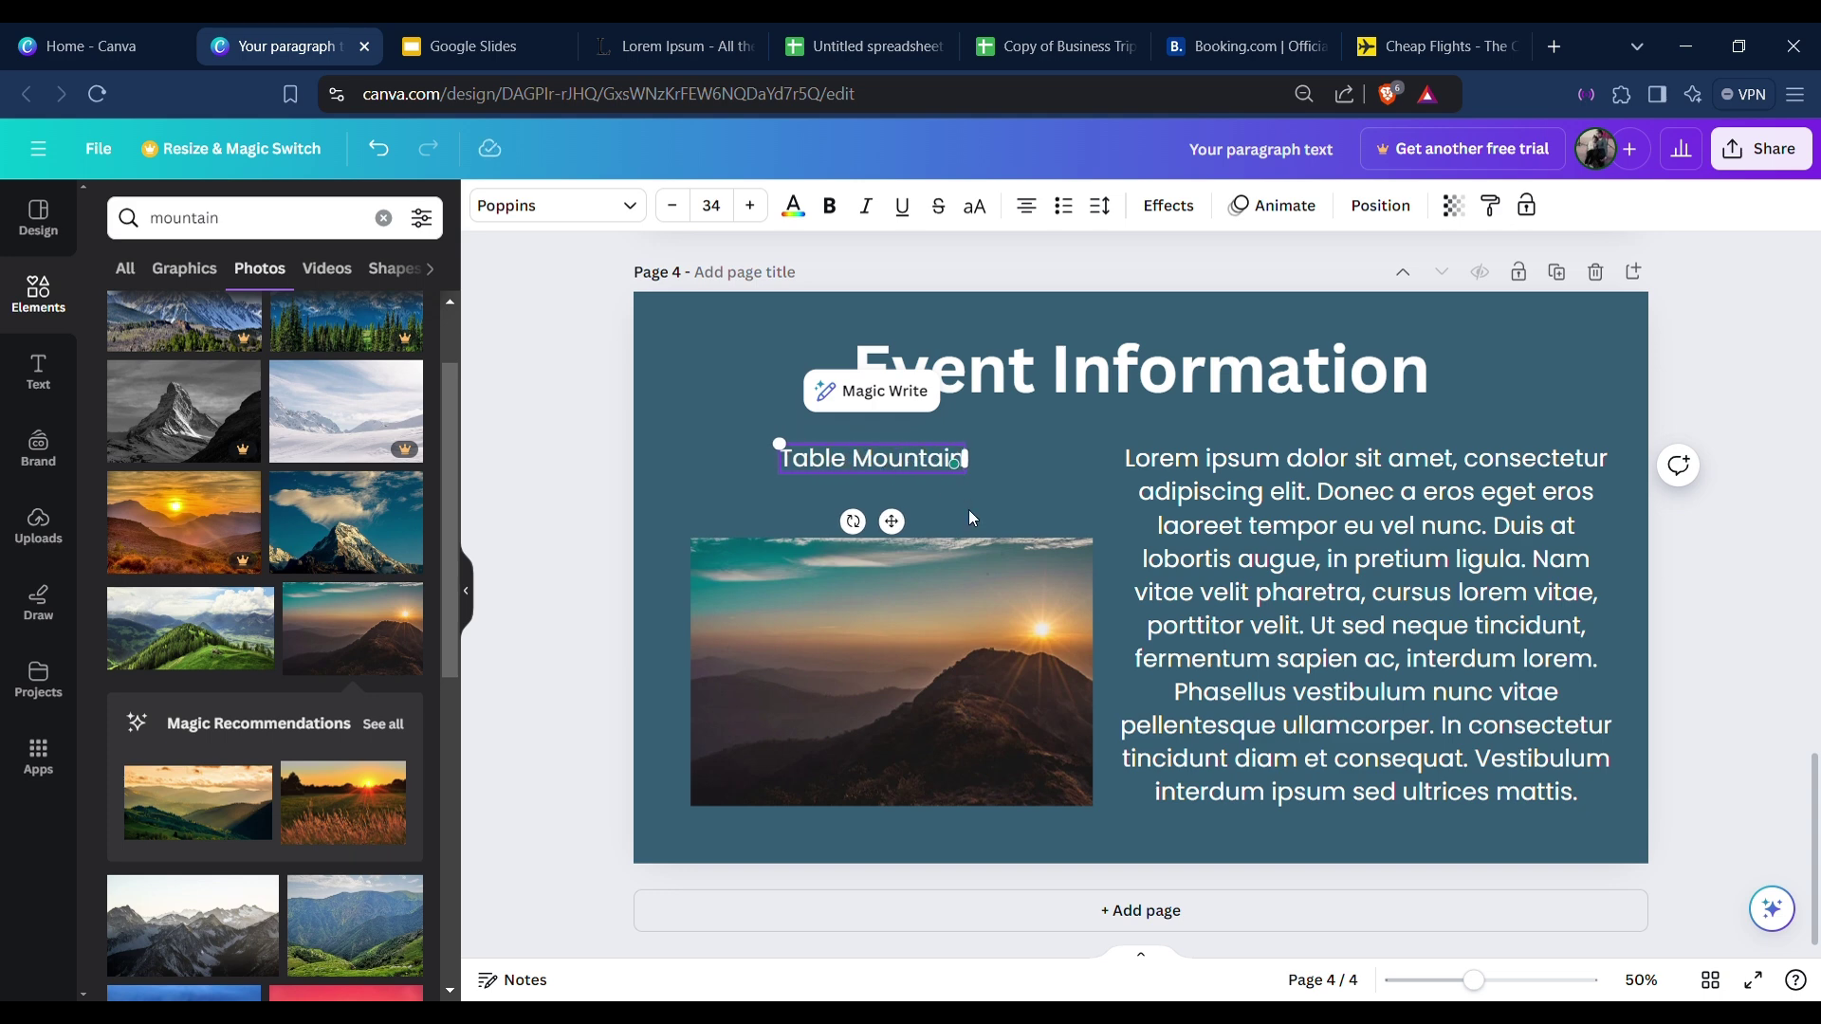
drag(911, 529, 924, 534)
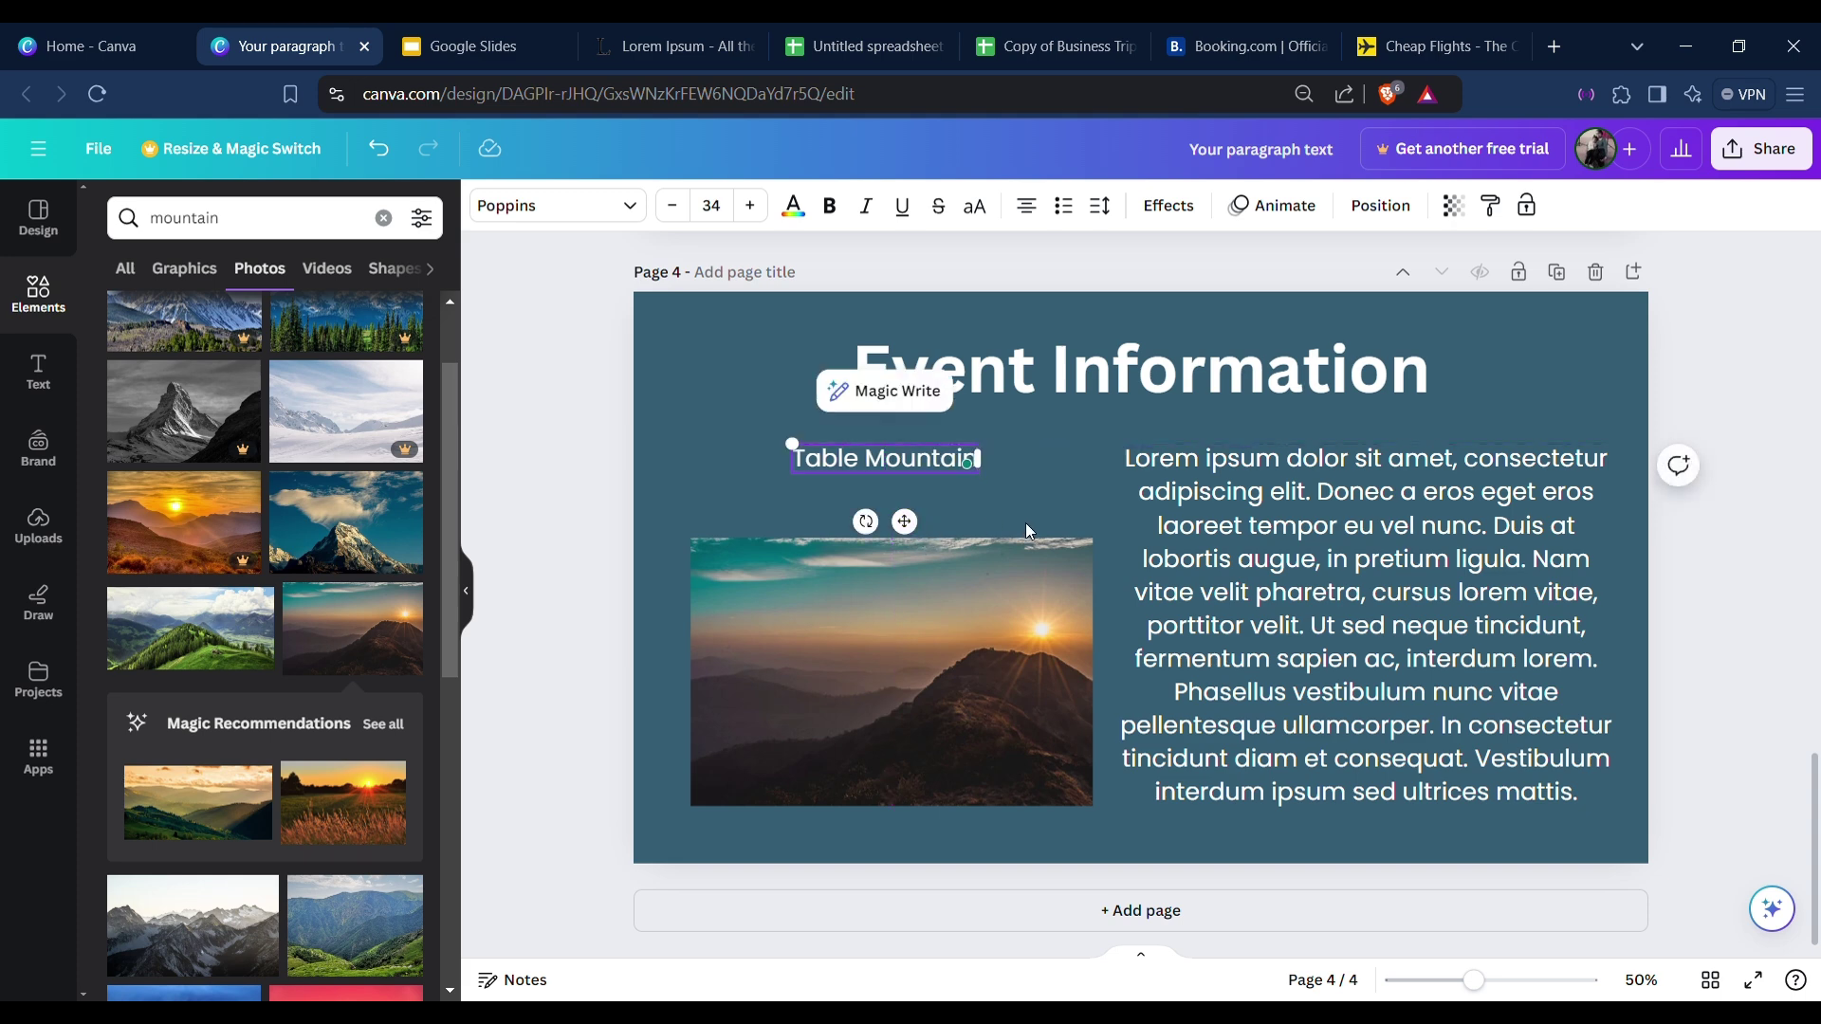
click(1025, 522)
click(939, 461)
click(827, 208)
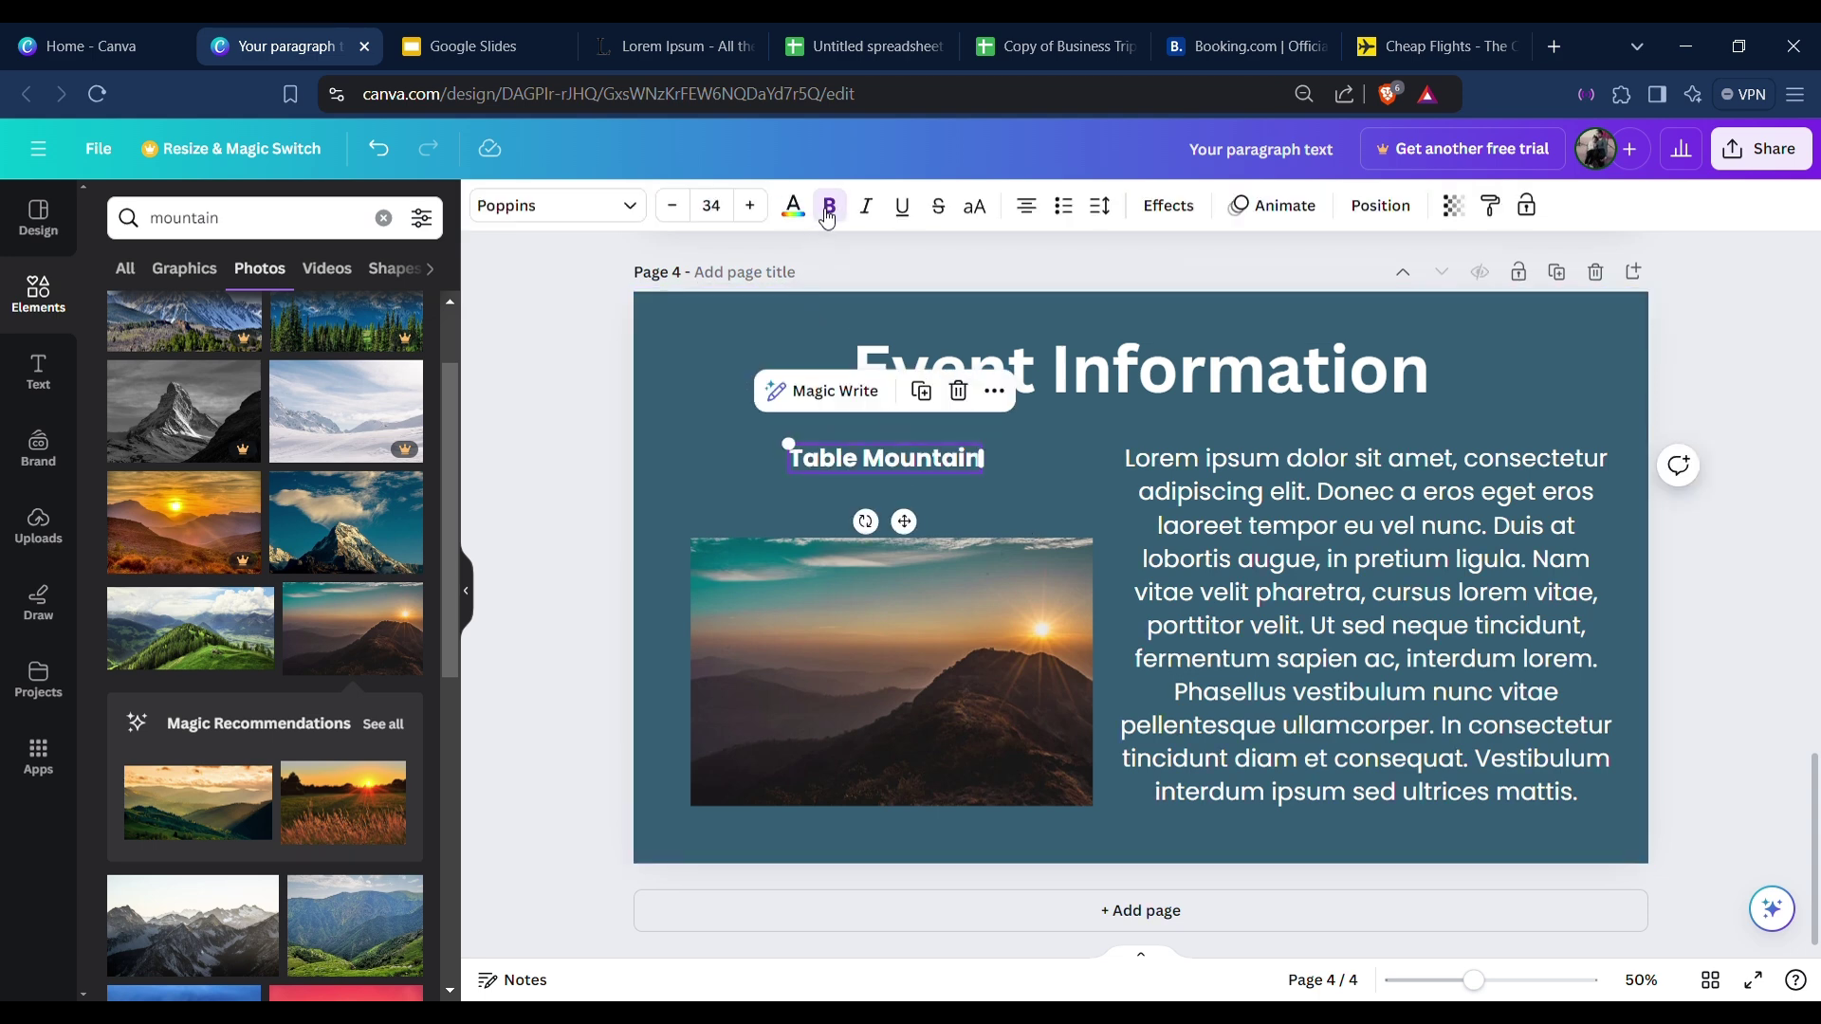
click(700, 492)
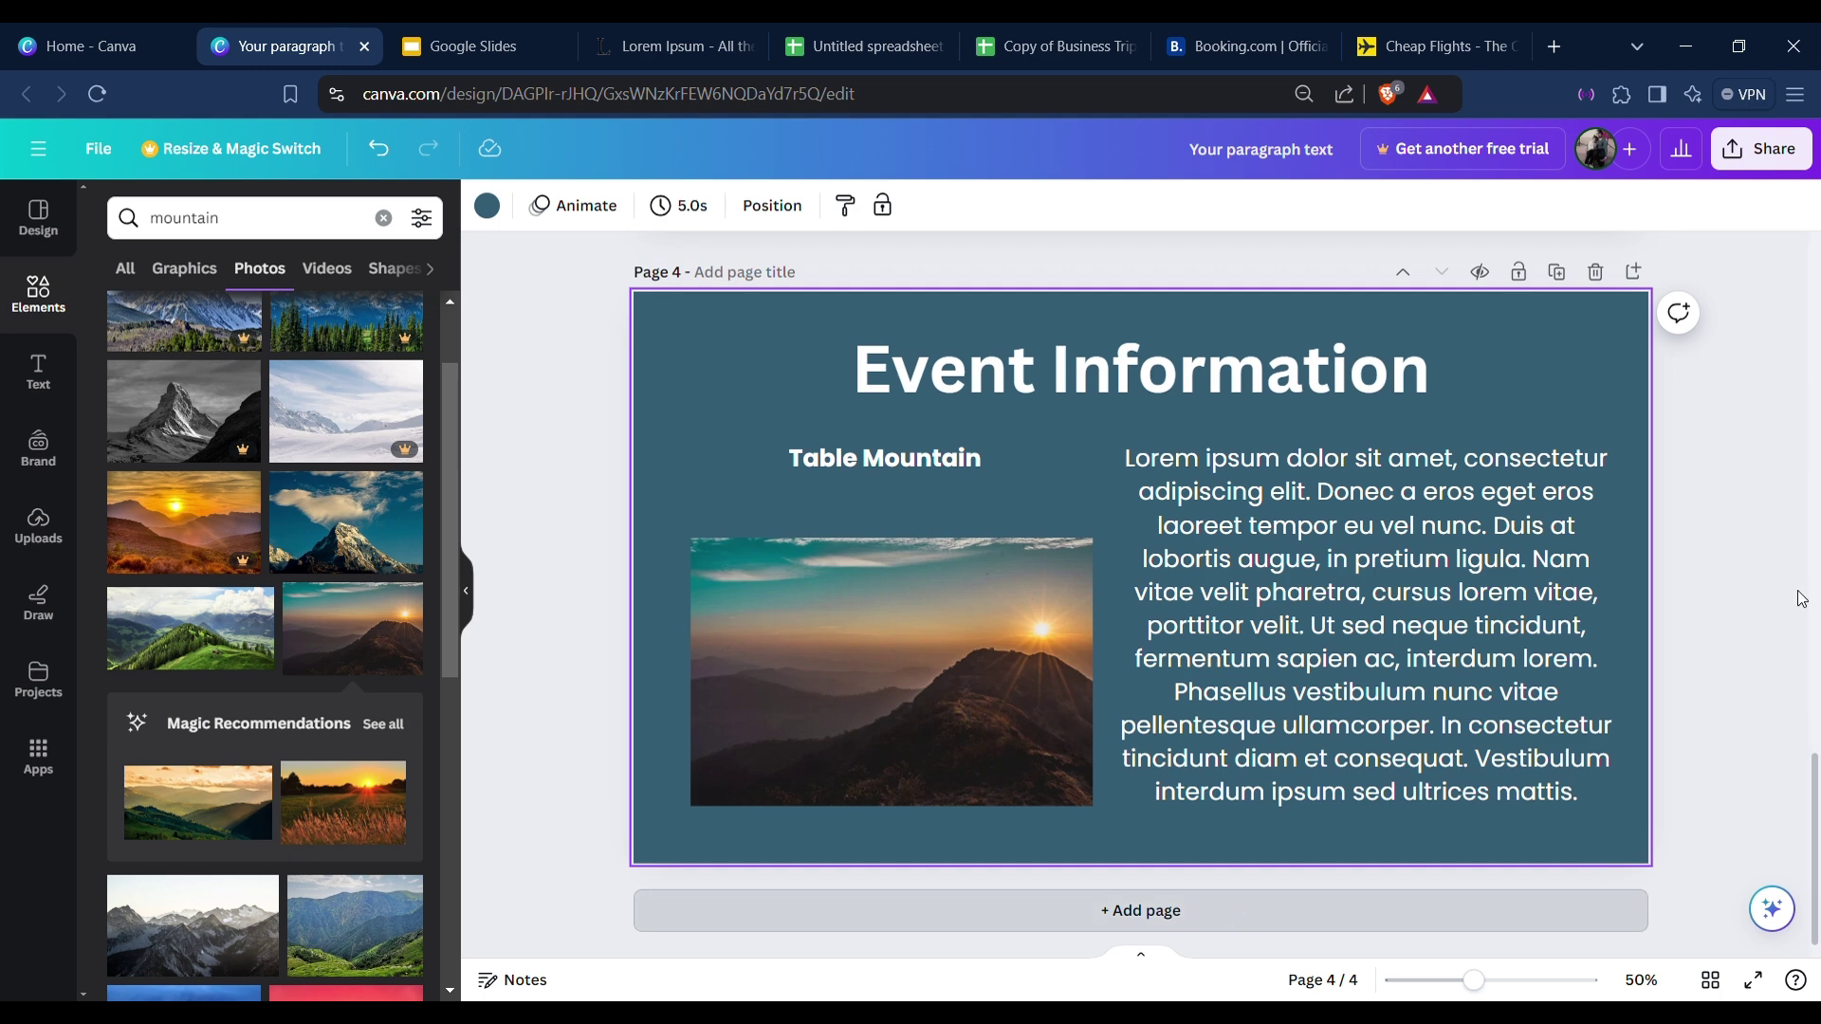
click(840, 353)
click(732, 351)
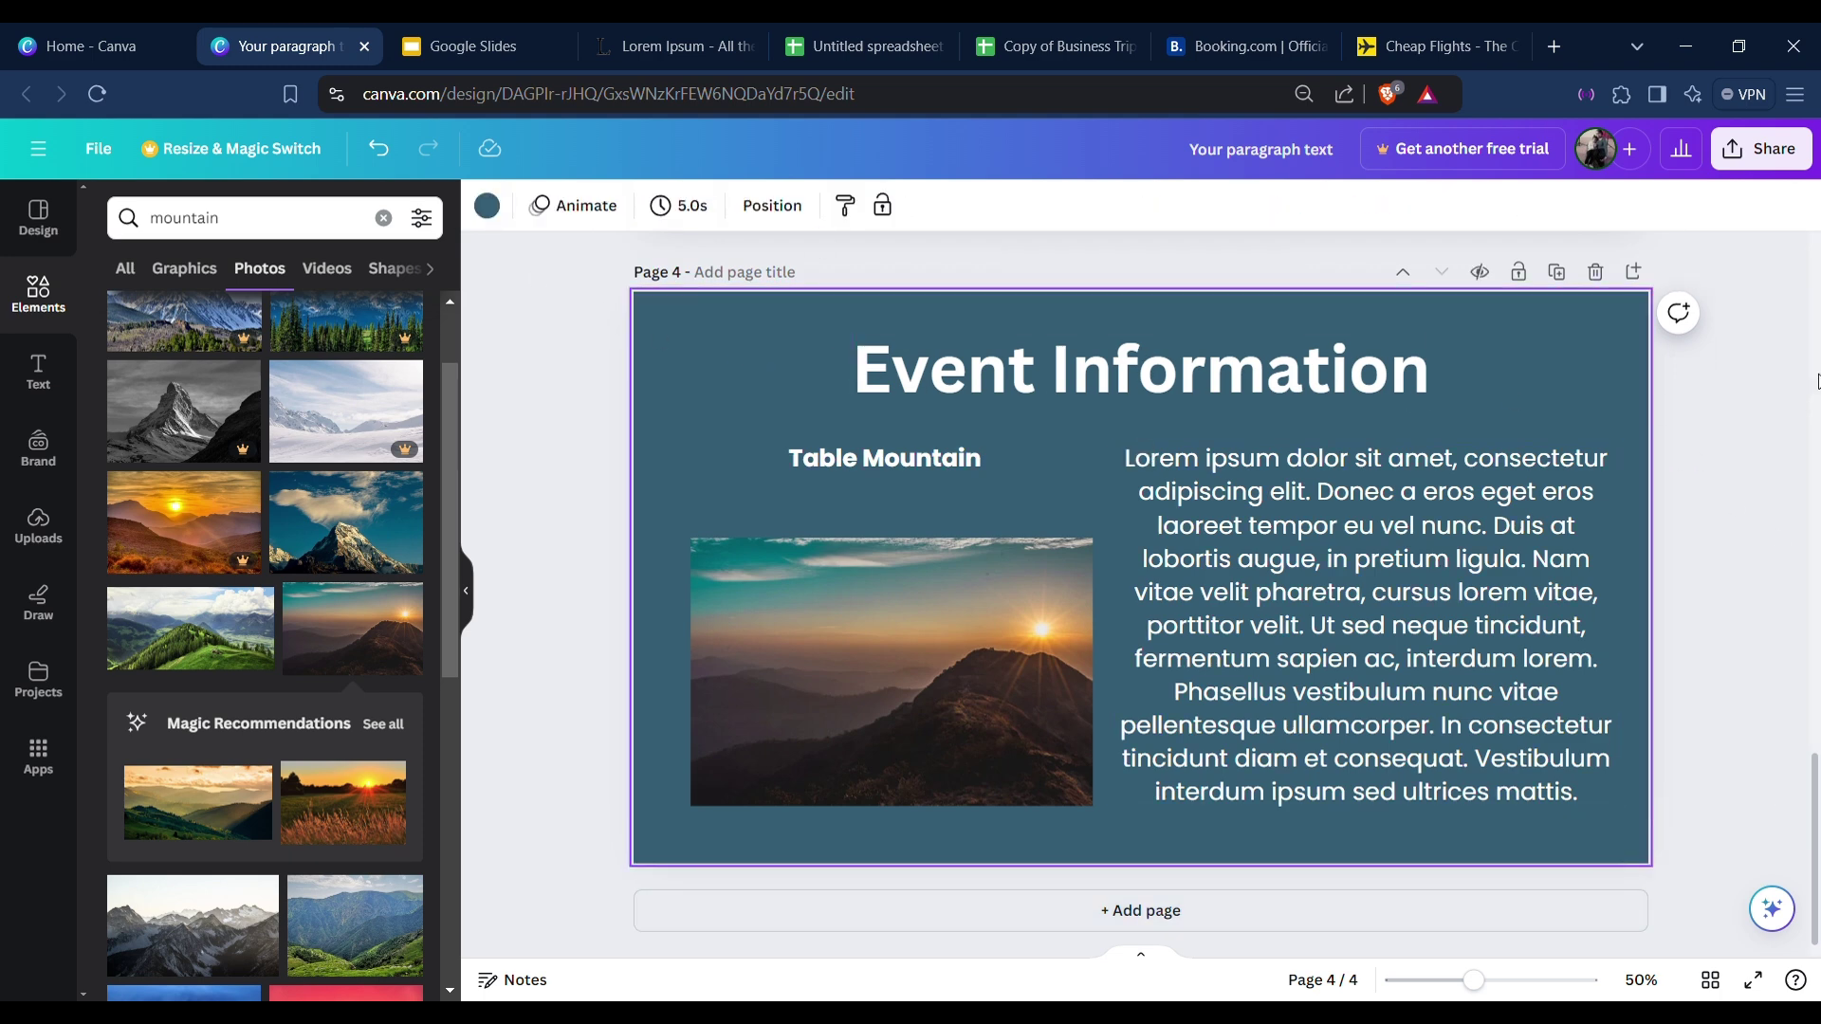
Duplicate the Event Information page and change the copy's caption to 'Sea Diving'.
click(1560, 274)
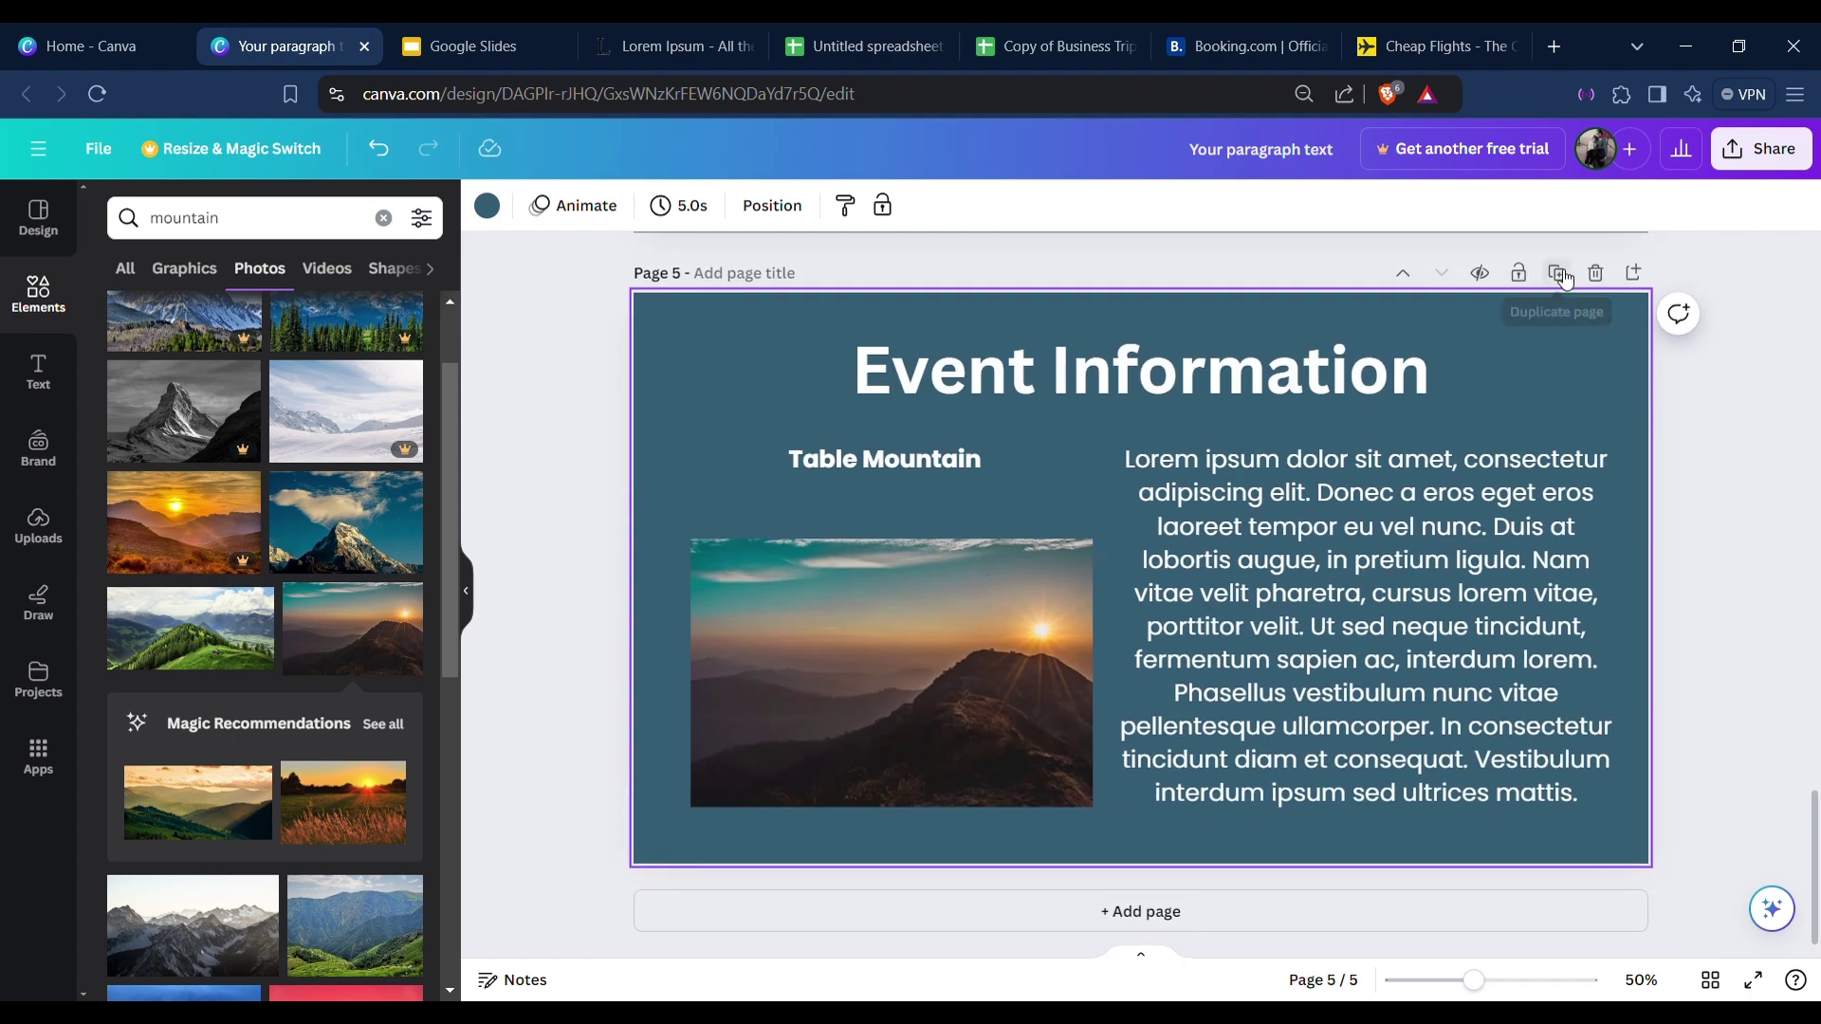
double_click(904, 465)
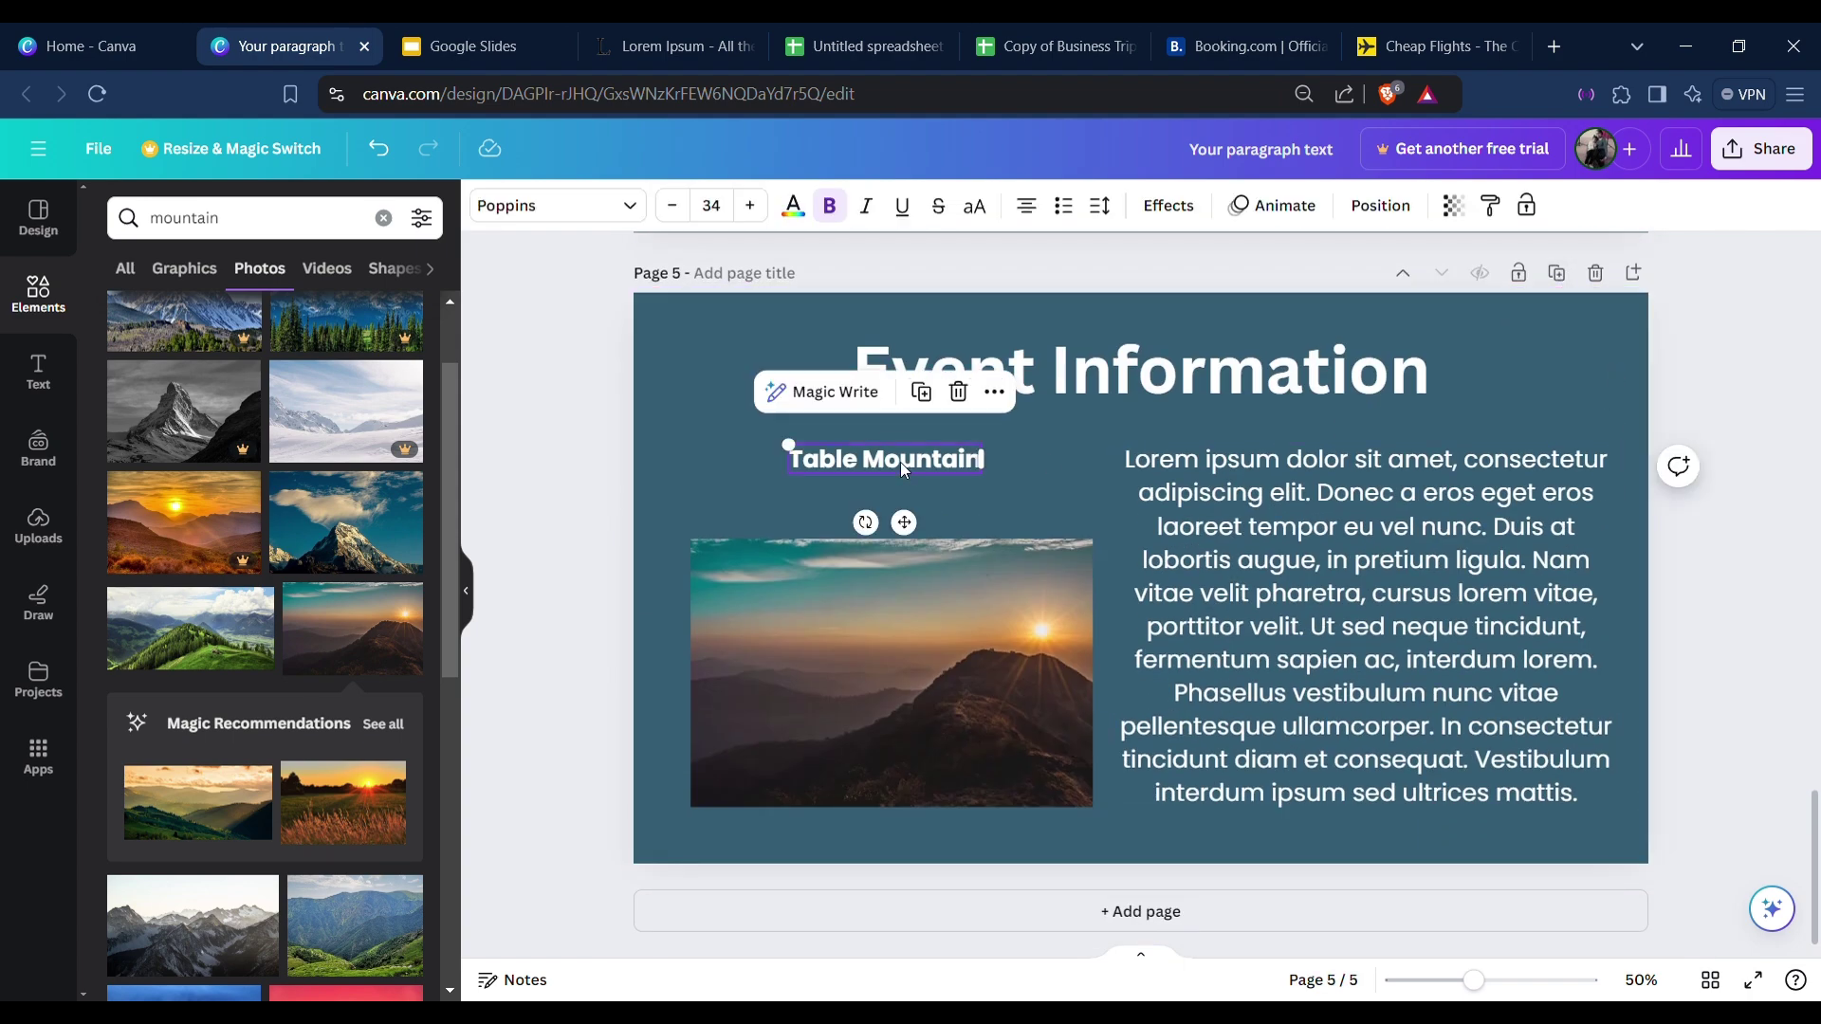
text(Sea)
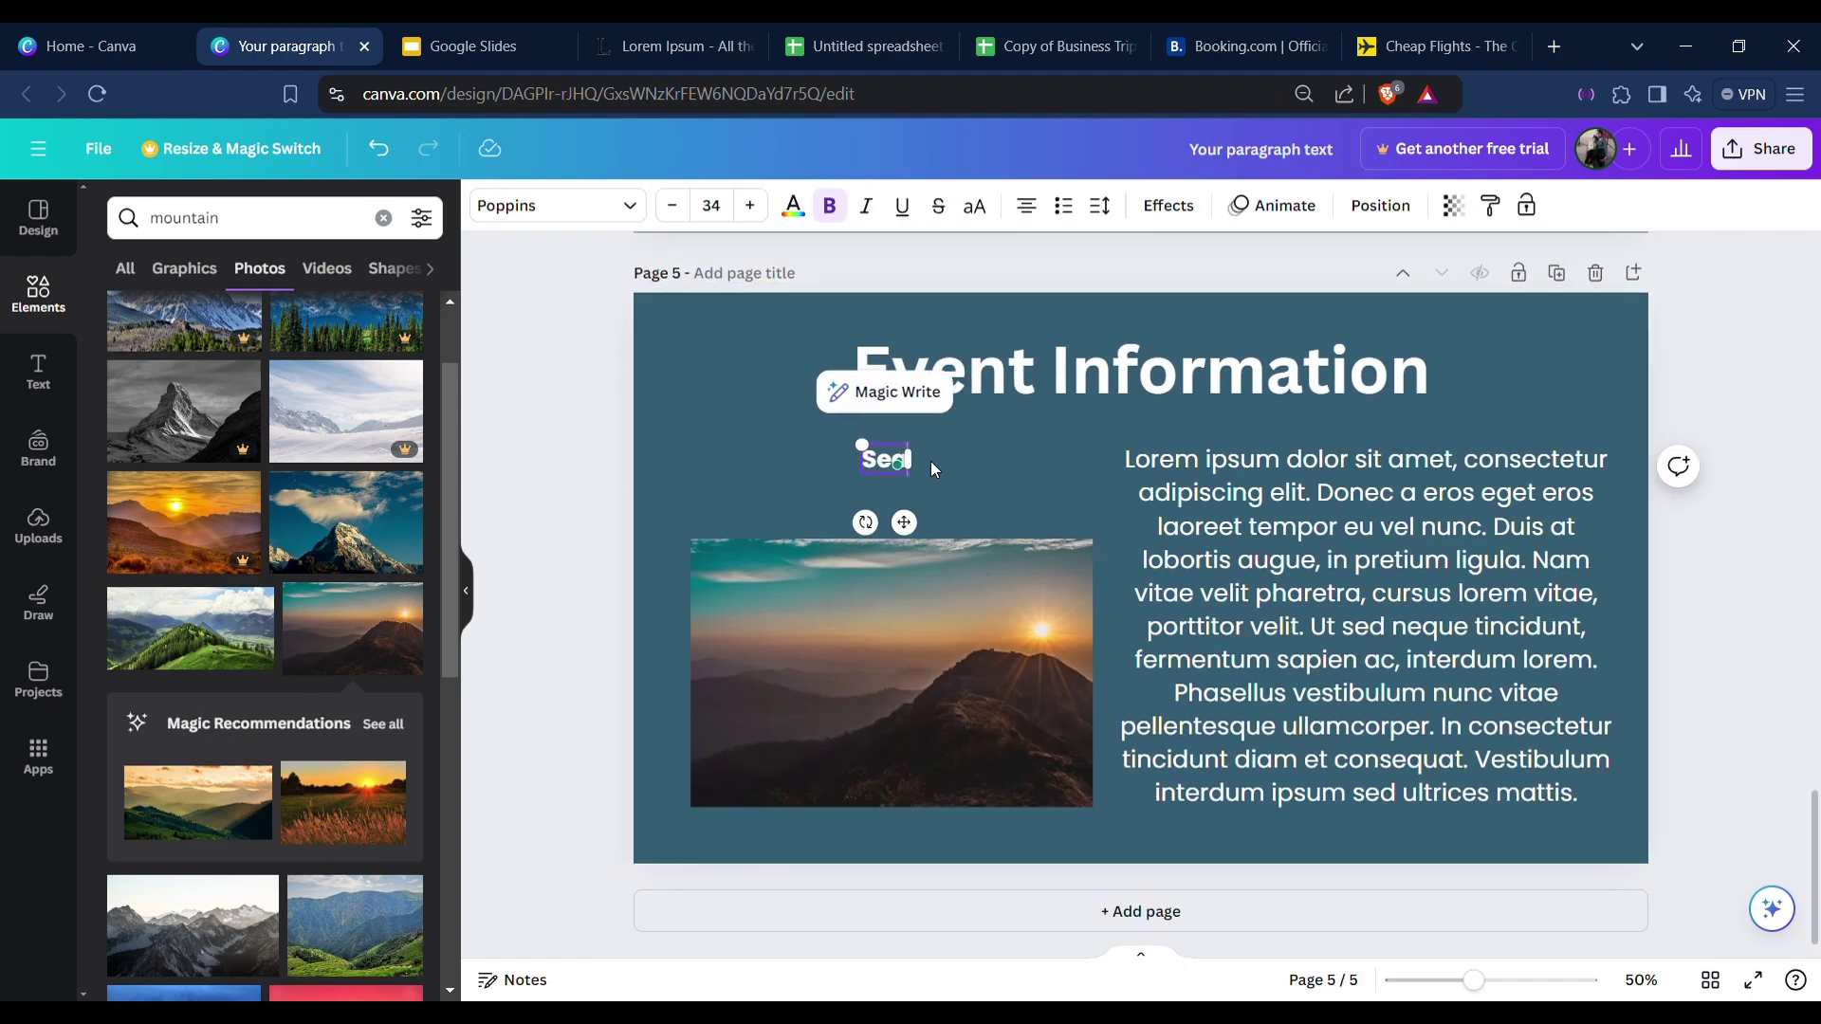
text( Diving)
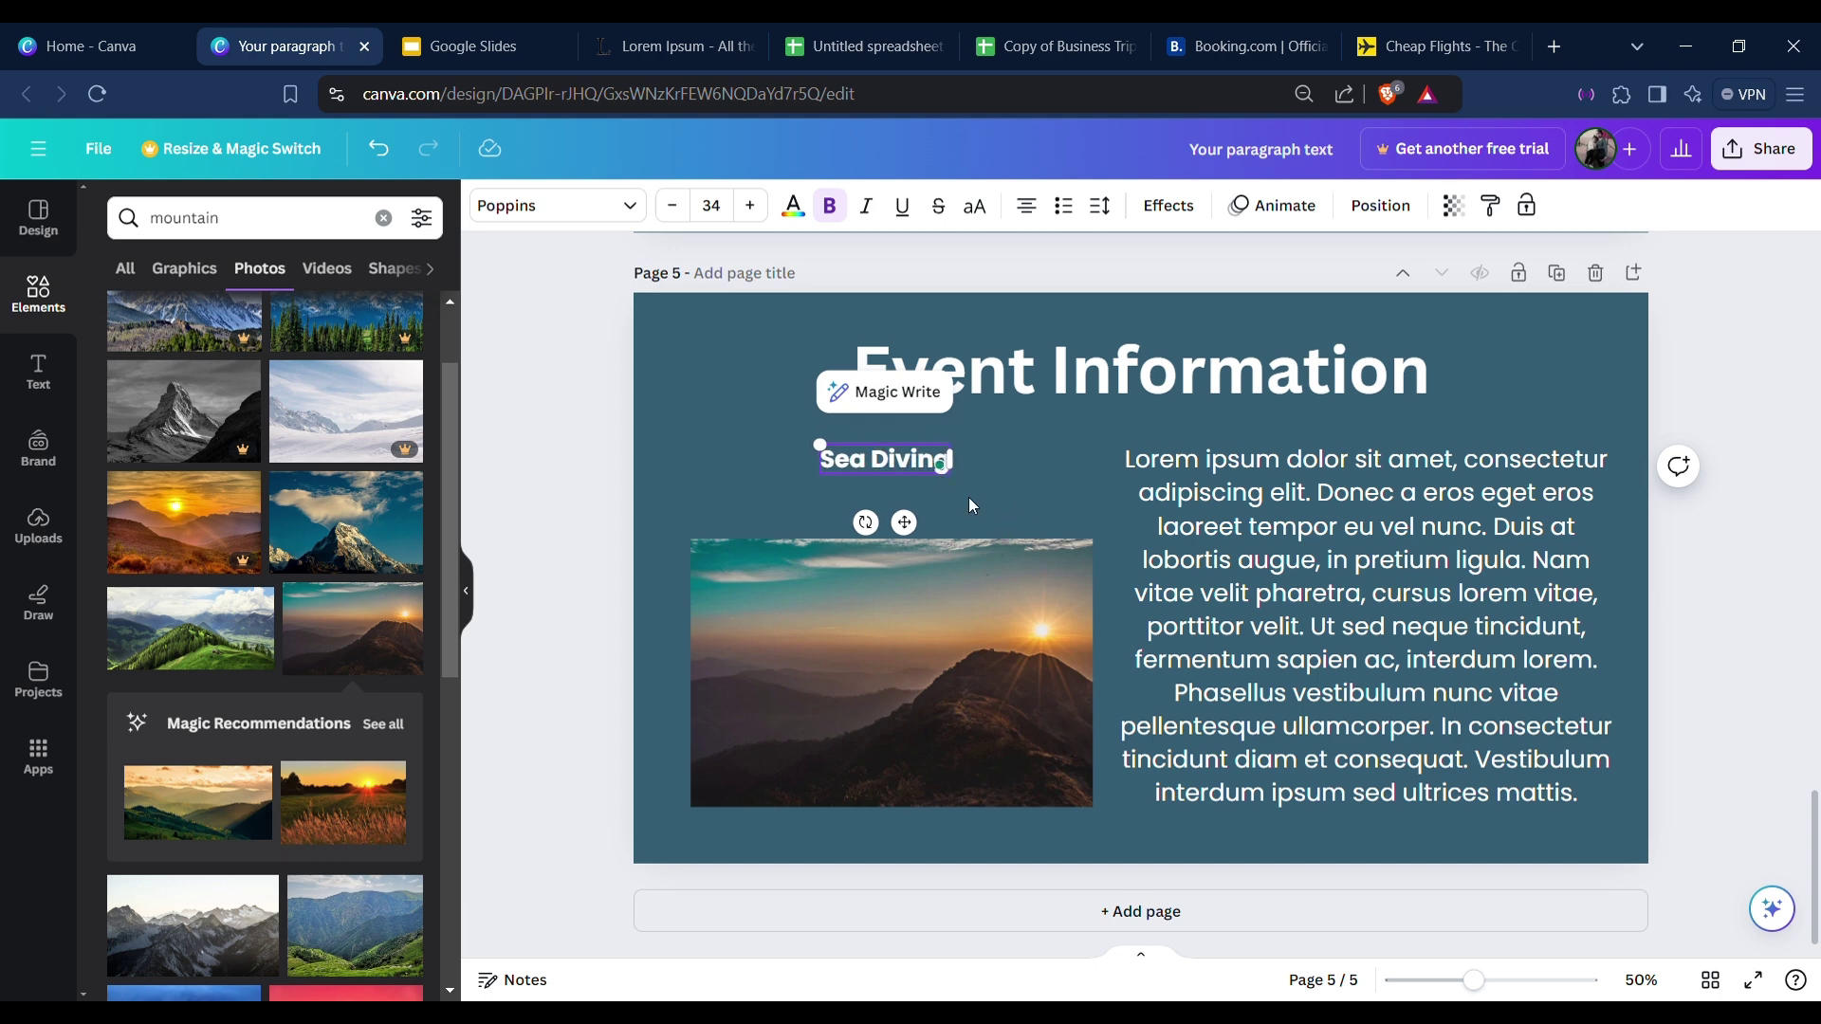
drag(904, 522, 924, 533)
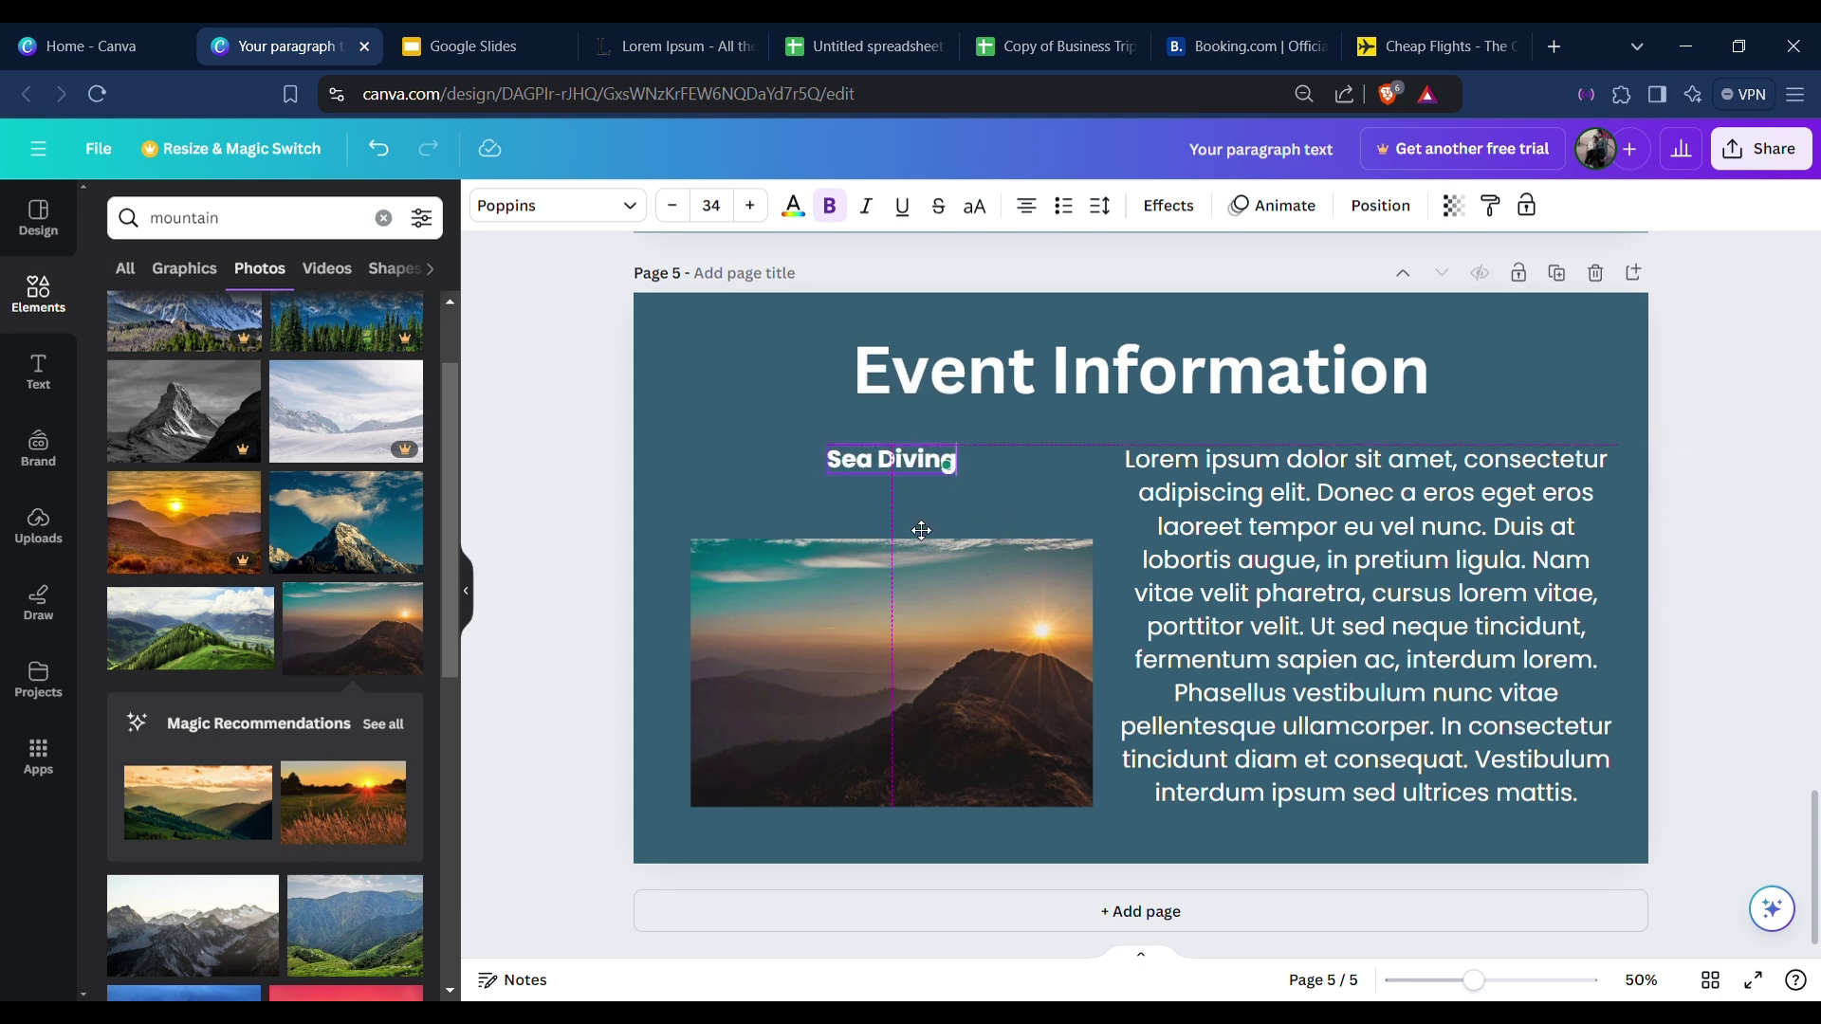
Rearrange page 5 with the paragraph on the left and the photo and Sea Diving caption on the right.
click(971, 596)
click(889, 482)
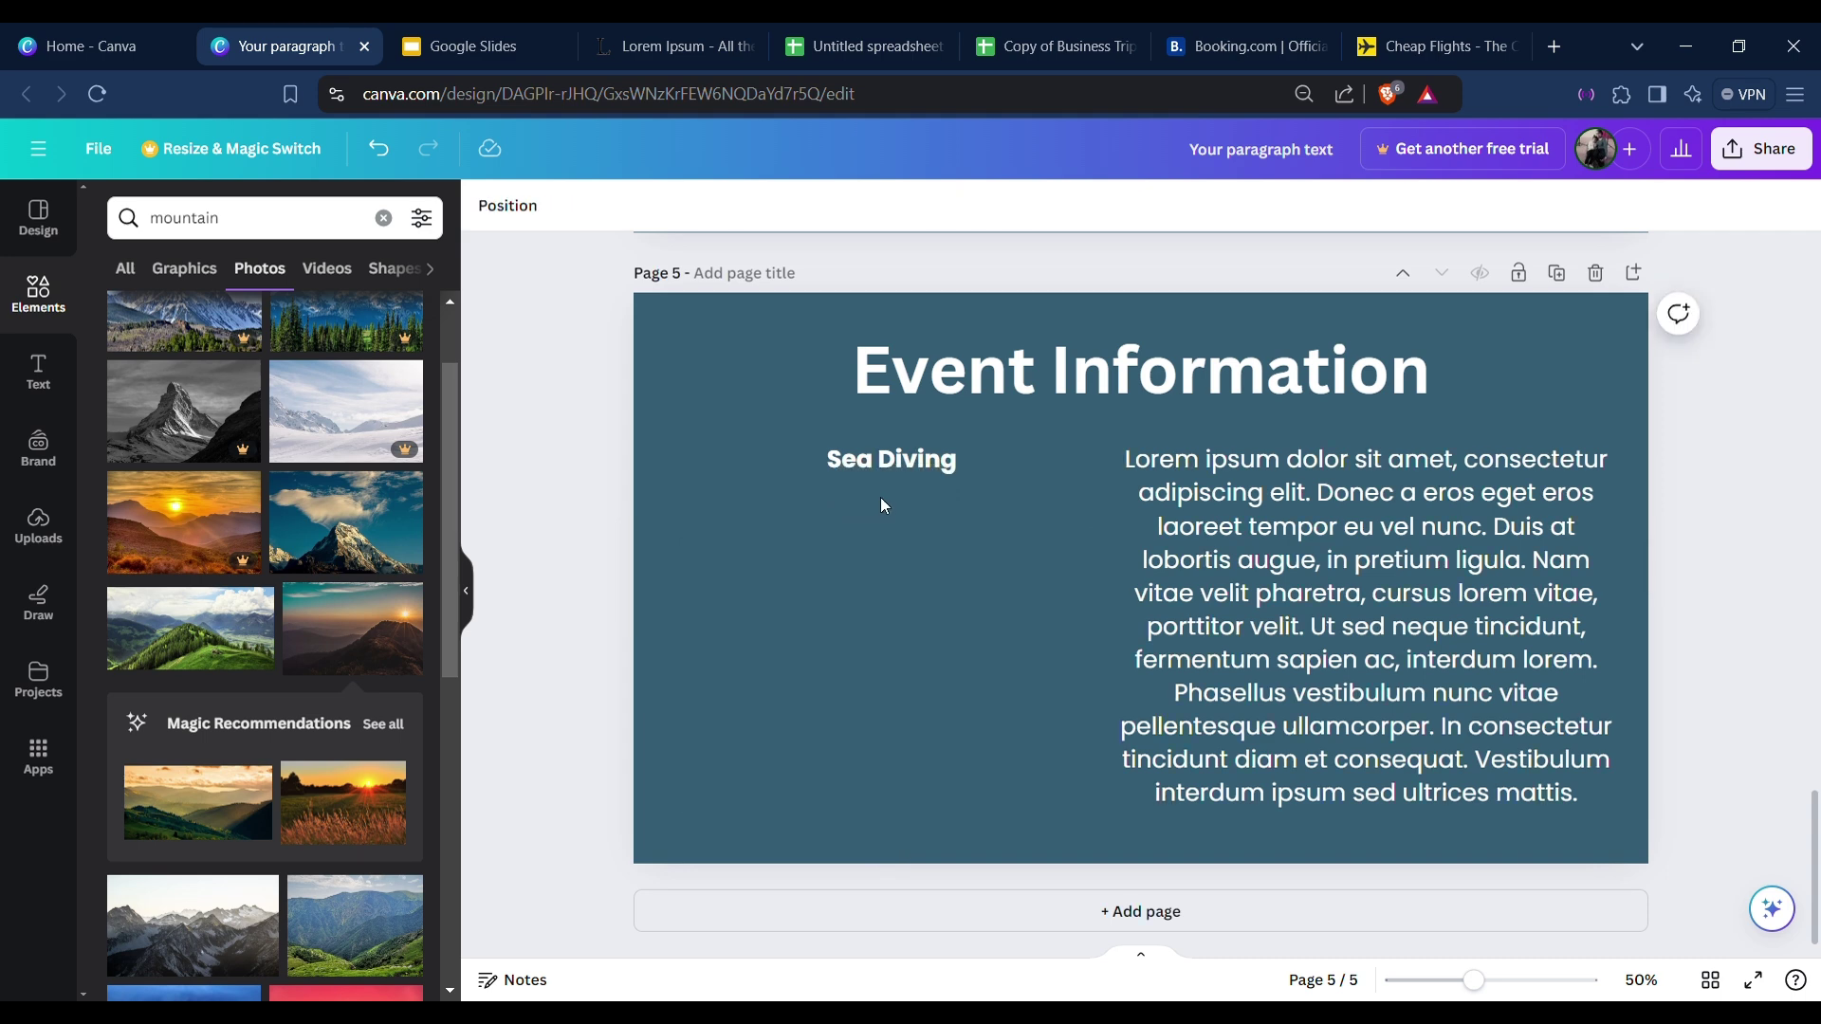
click(1396, 532)
key(ctrl+z)
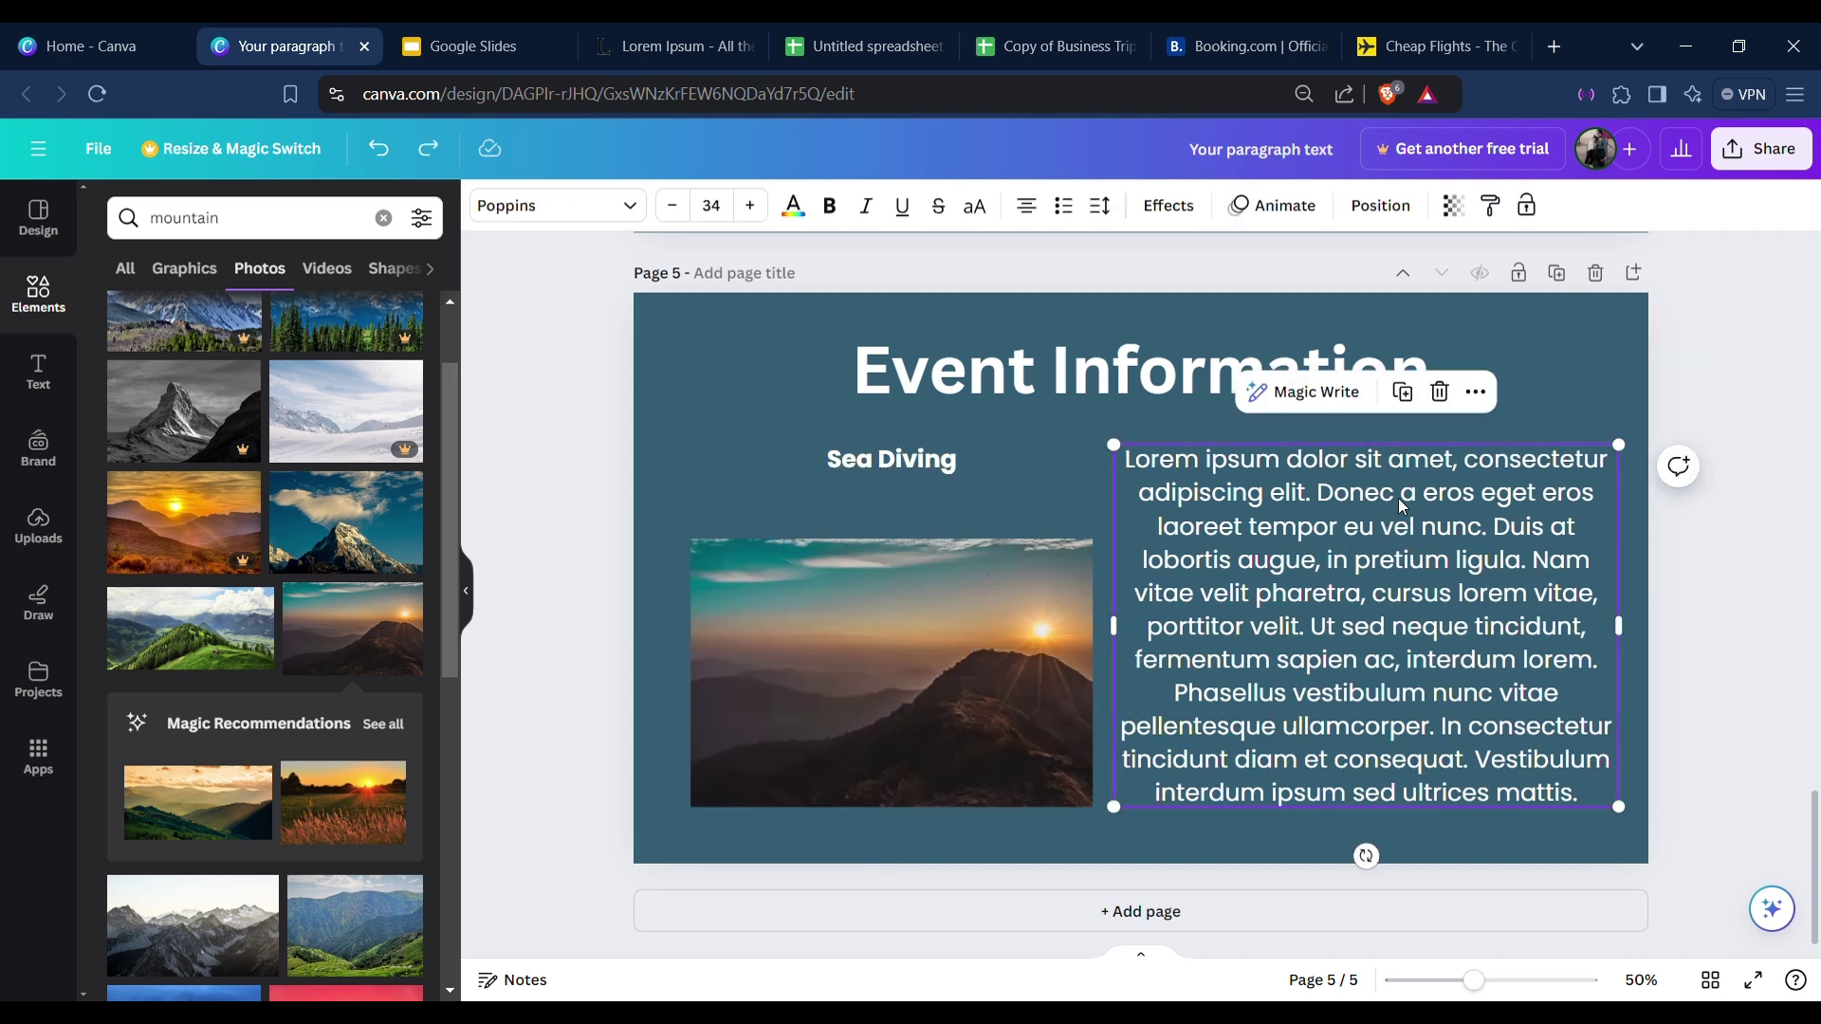
drag(875, 462, 1355, 447)
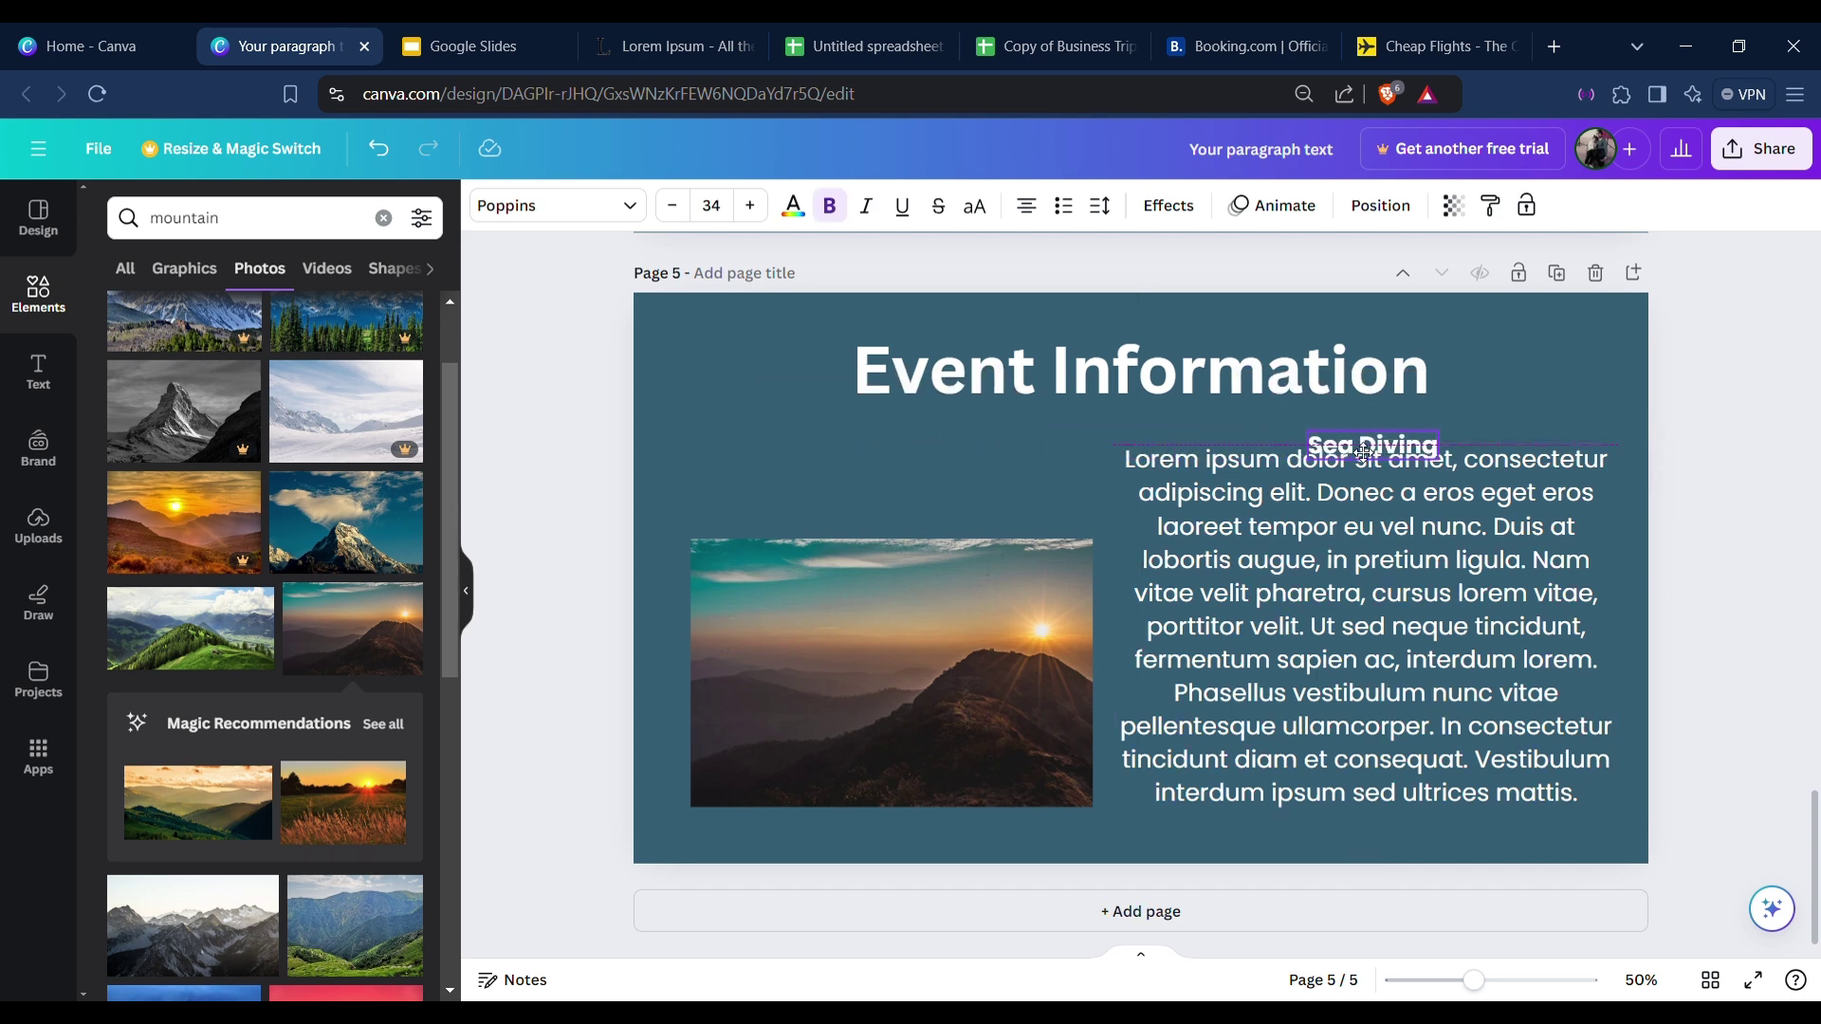
drag(921, 590, 1310, 381)
drag(1360, 700, 1028, 703)
drag(1426, 545, 1546, 719)
drag(1010, 649, 992, 646)
drag(1407, 459, 1434, 482)
drag(1445, 598, 1452, 607)
click(1604, 447)
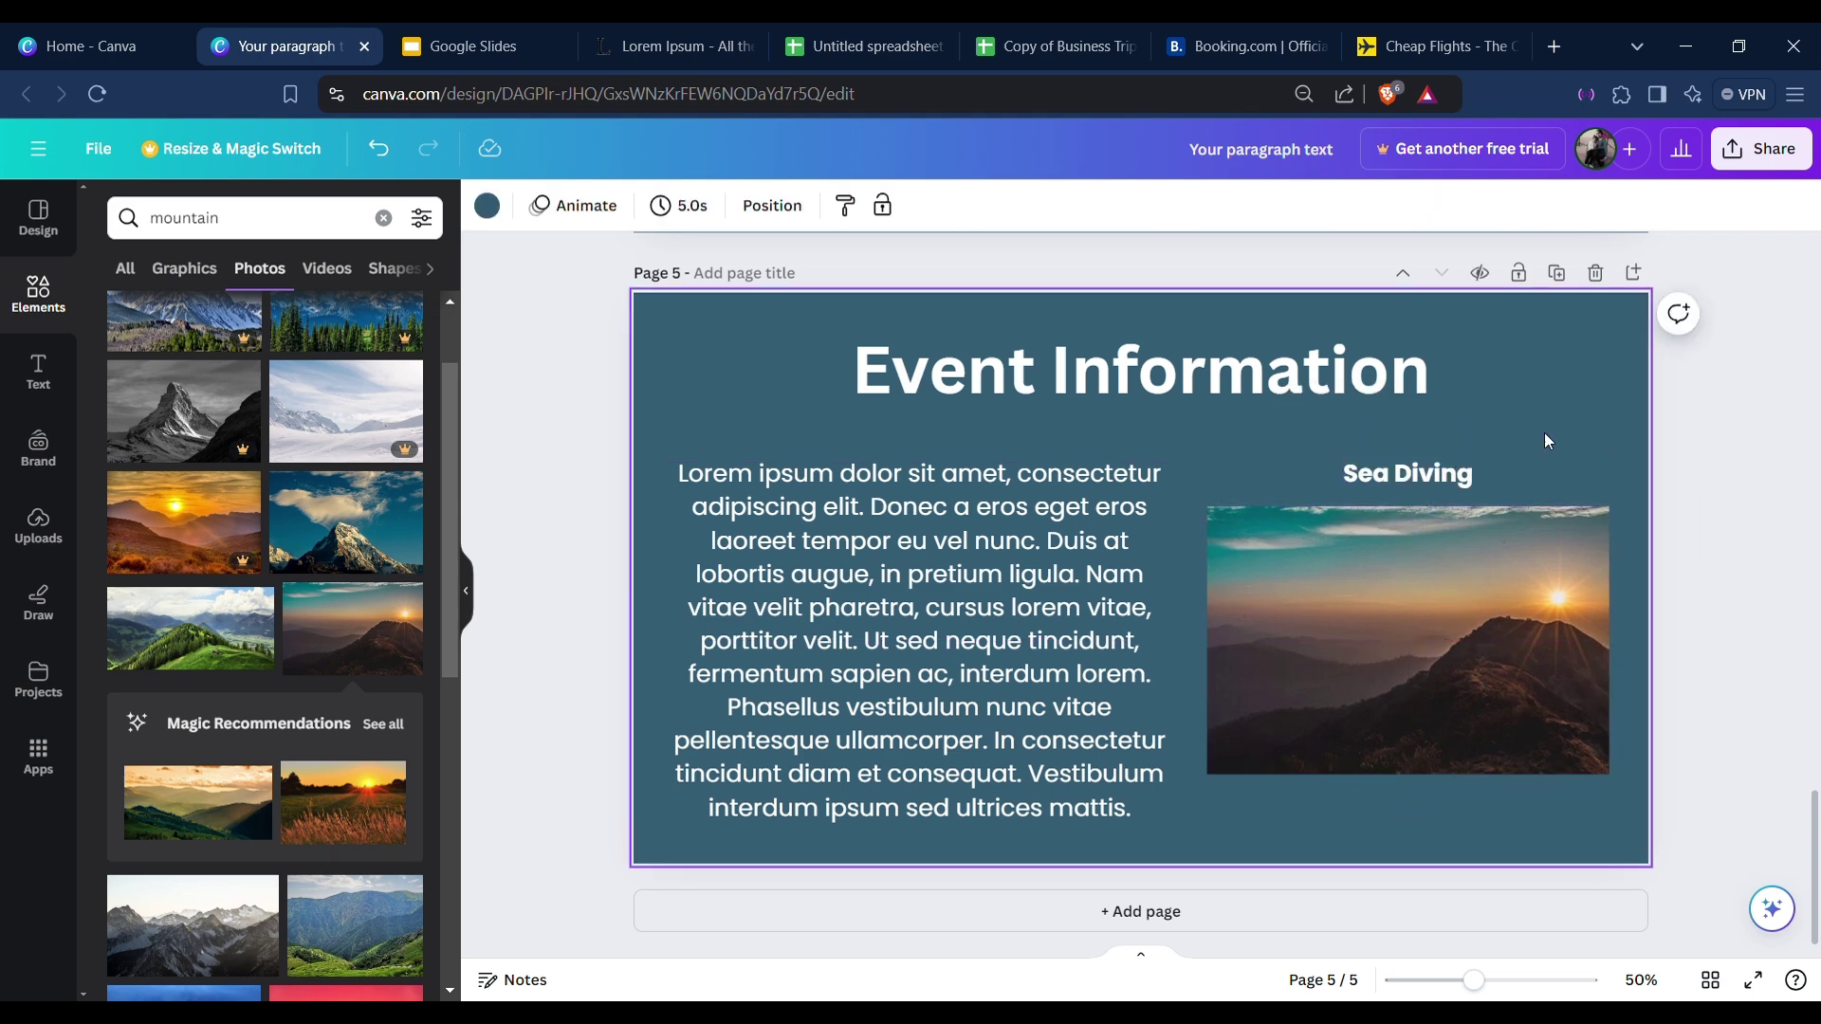
Search photos for 'sea diving' and drag an underwater diver photo onto page 5 beside the paragraph.
double_click(195, 218)
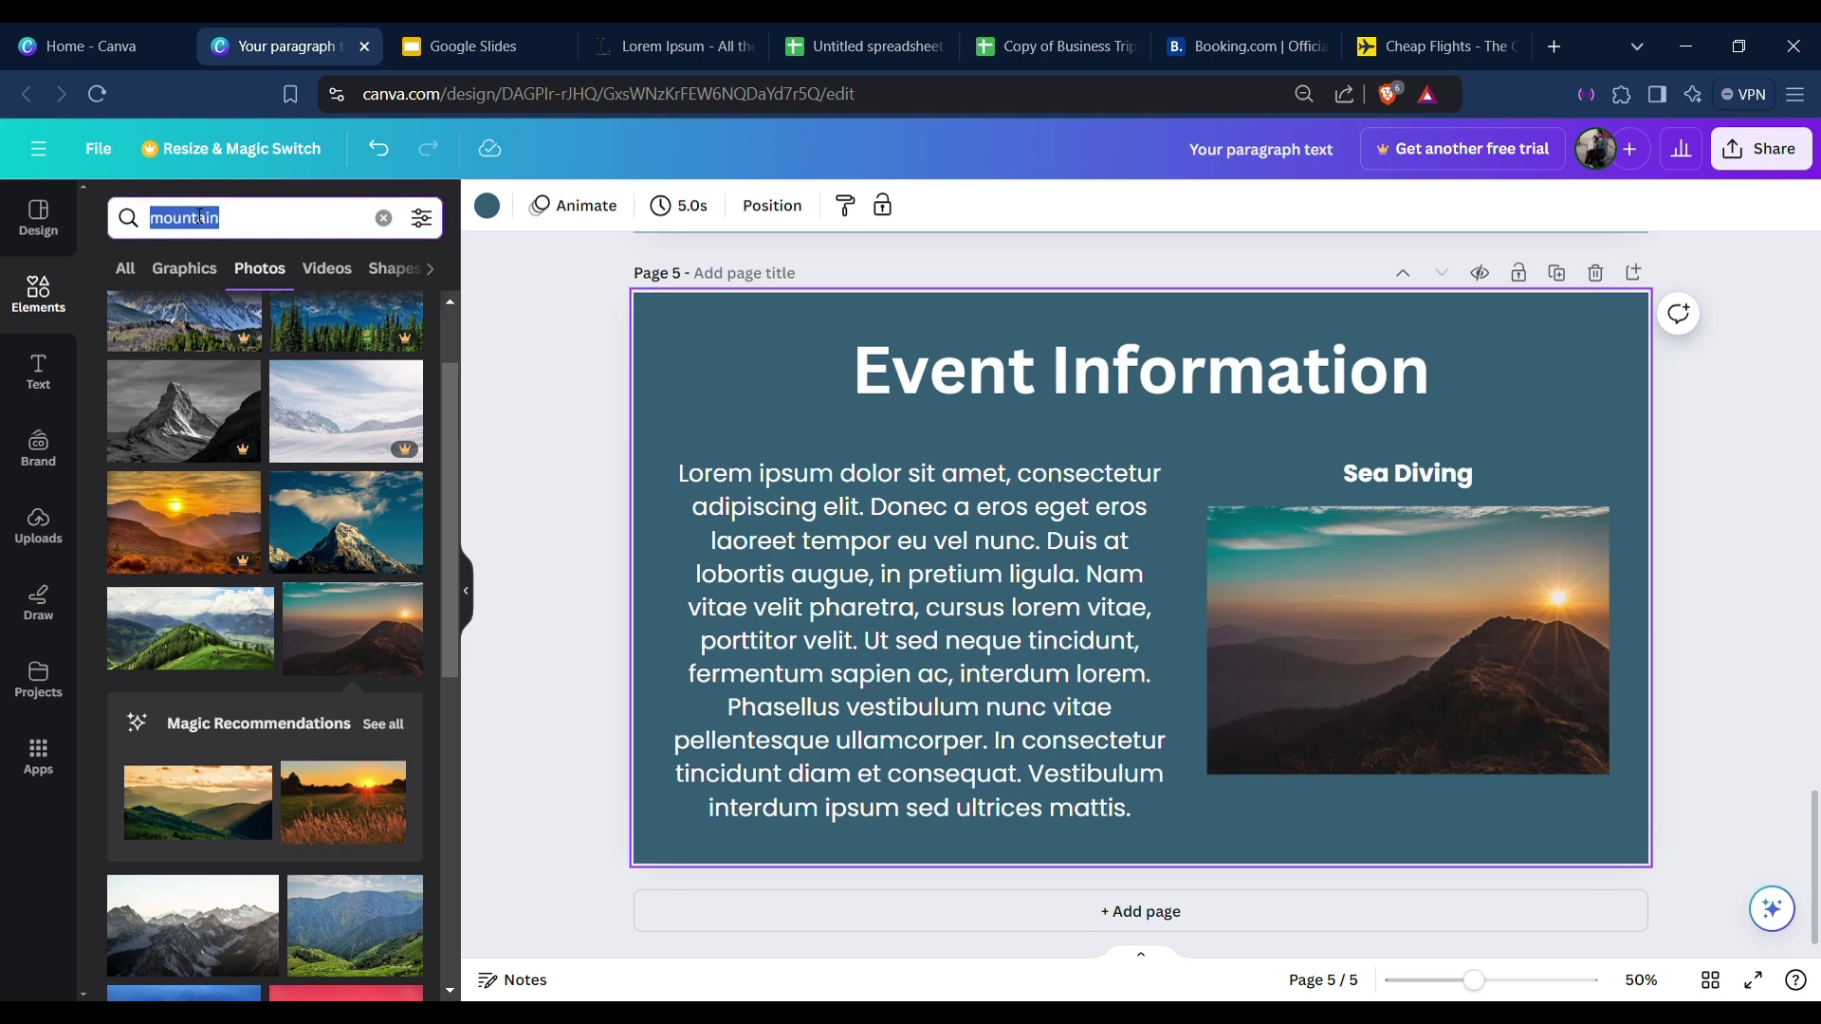
text(sea diving)
key(Return)
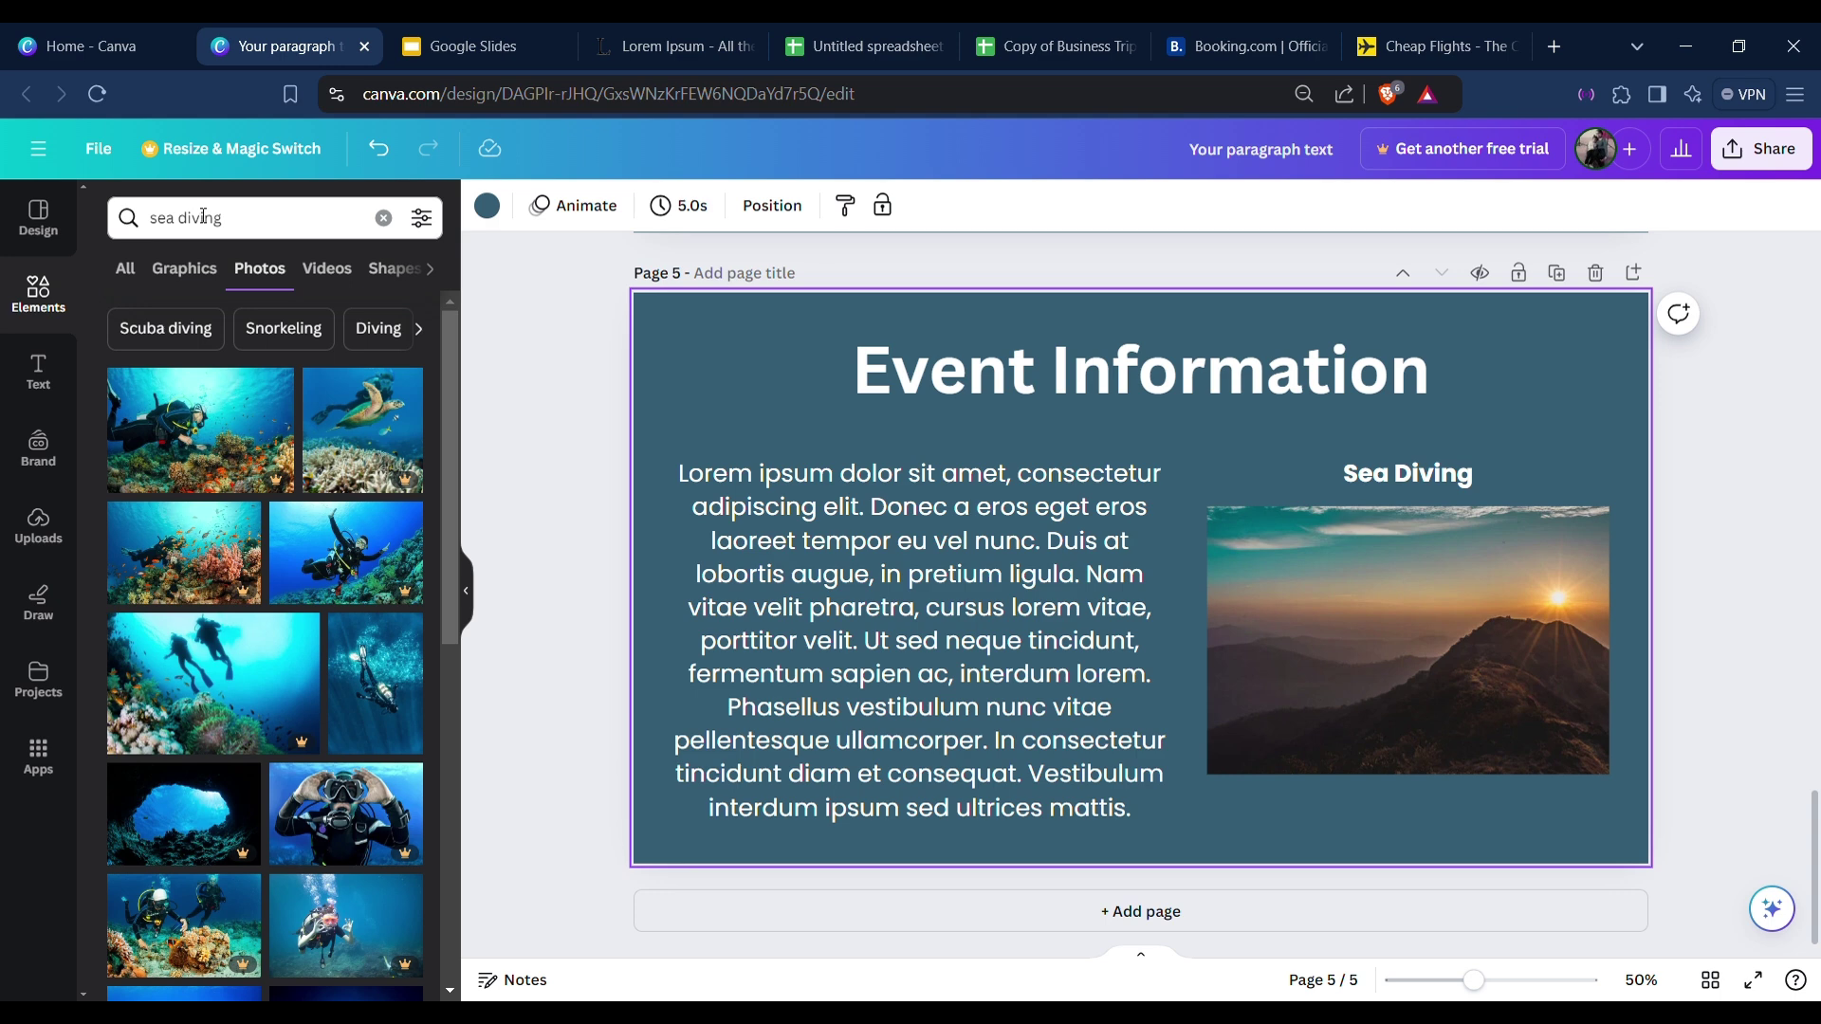
scroll(280, 626, down, 1)
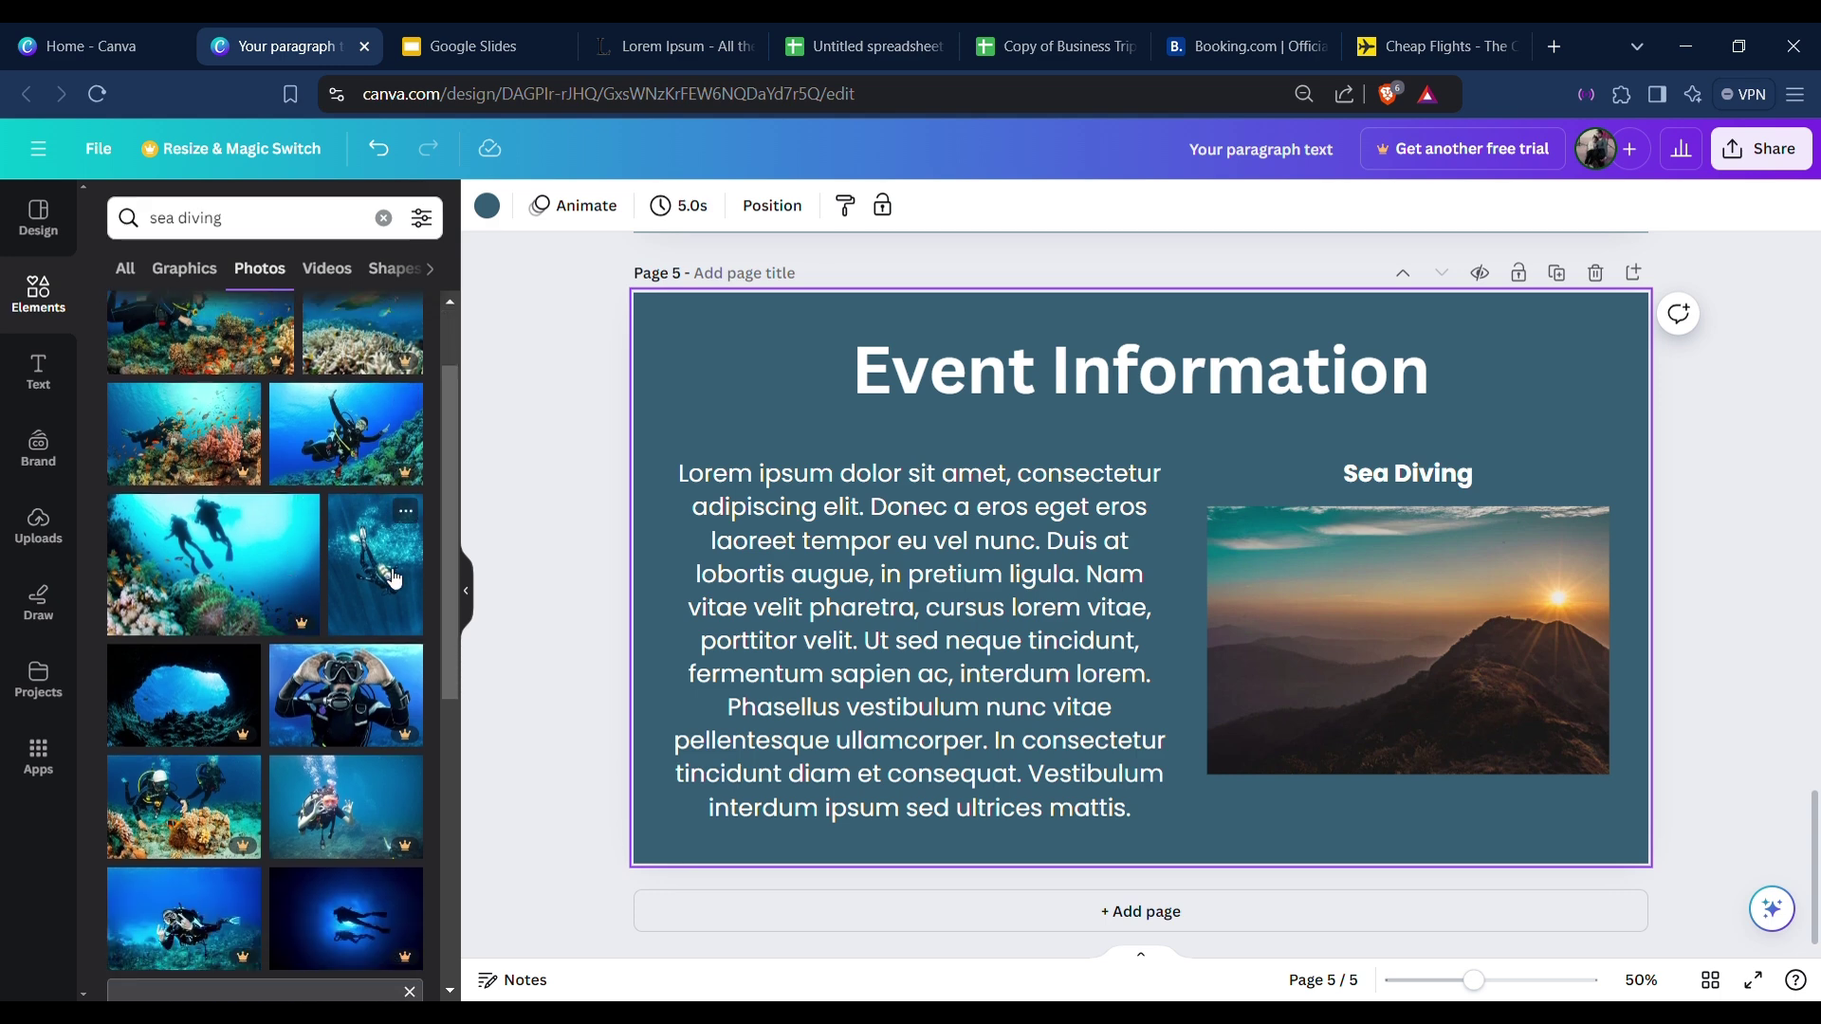
scroll(299, 587, down, 8)
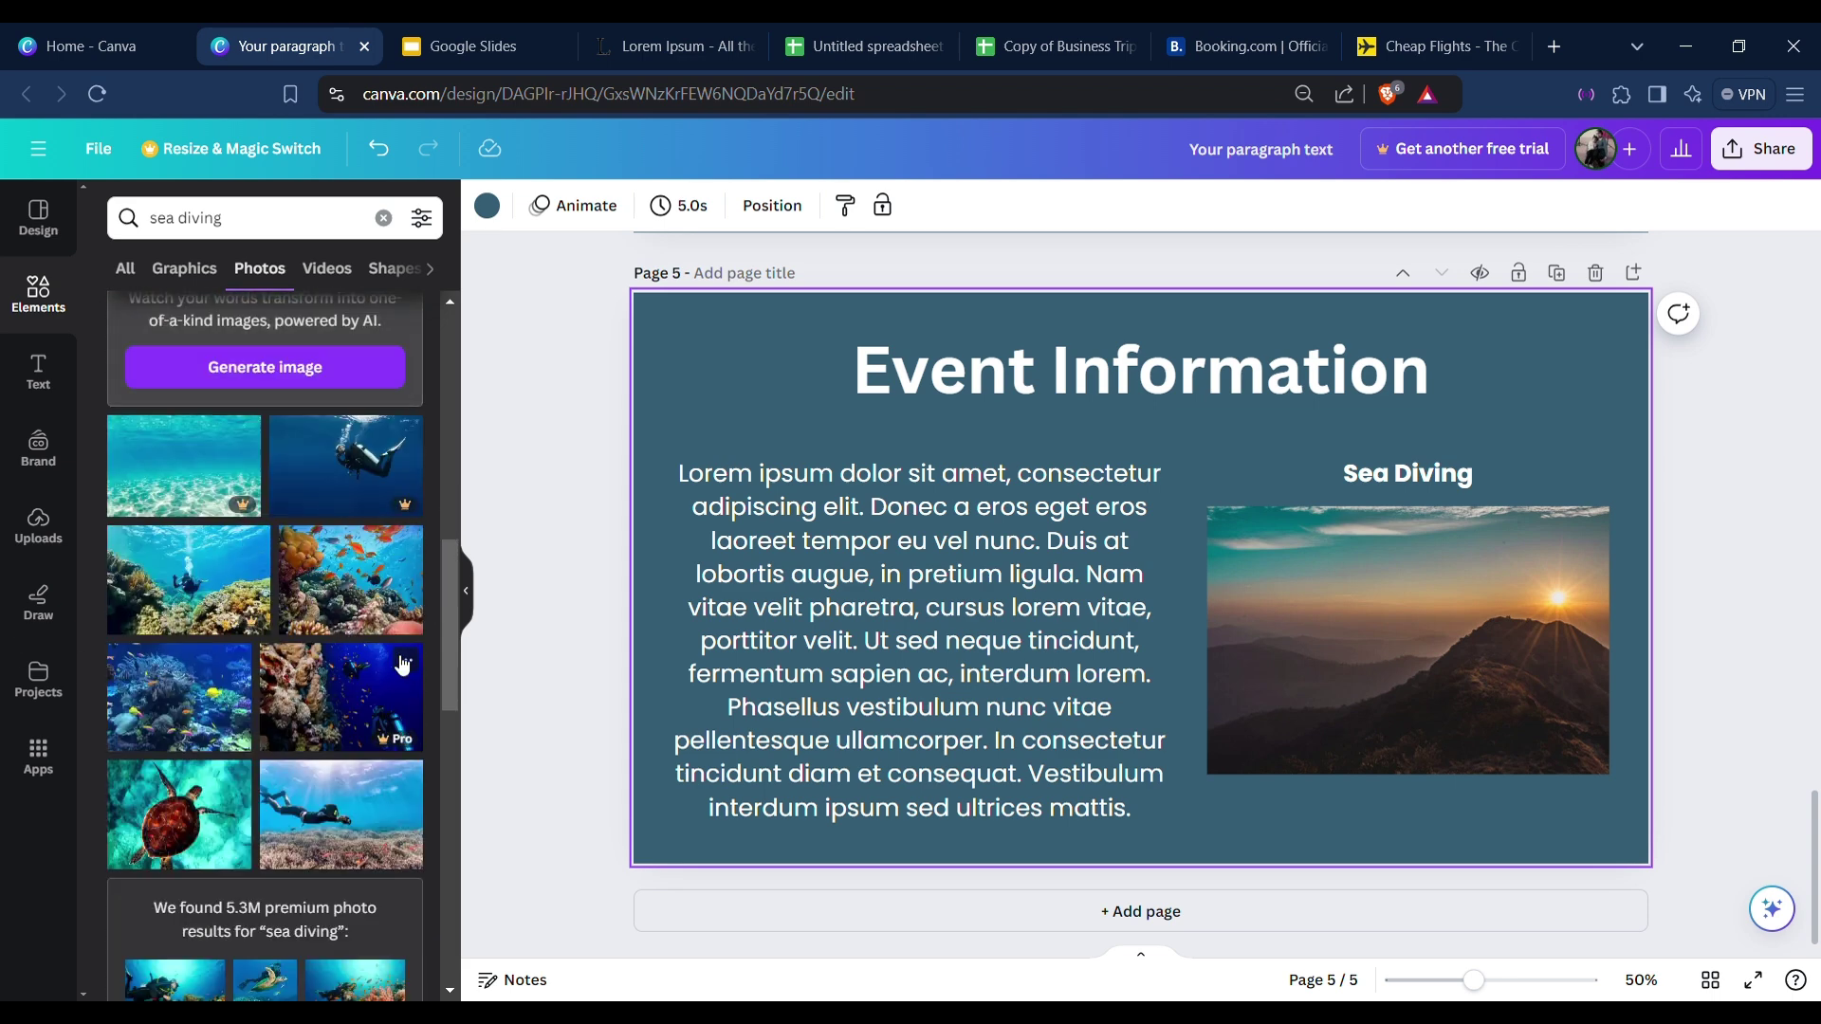
scroll(355, 683, down, 1)
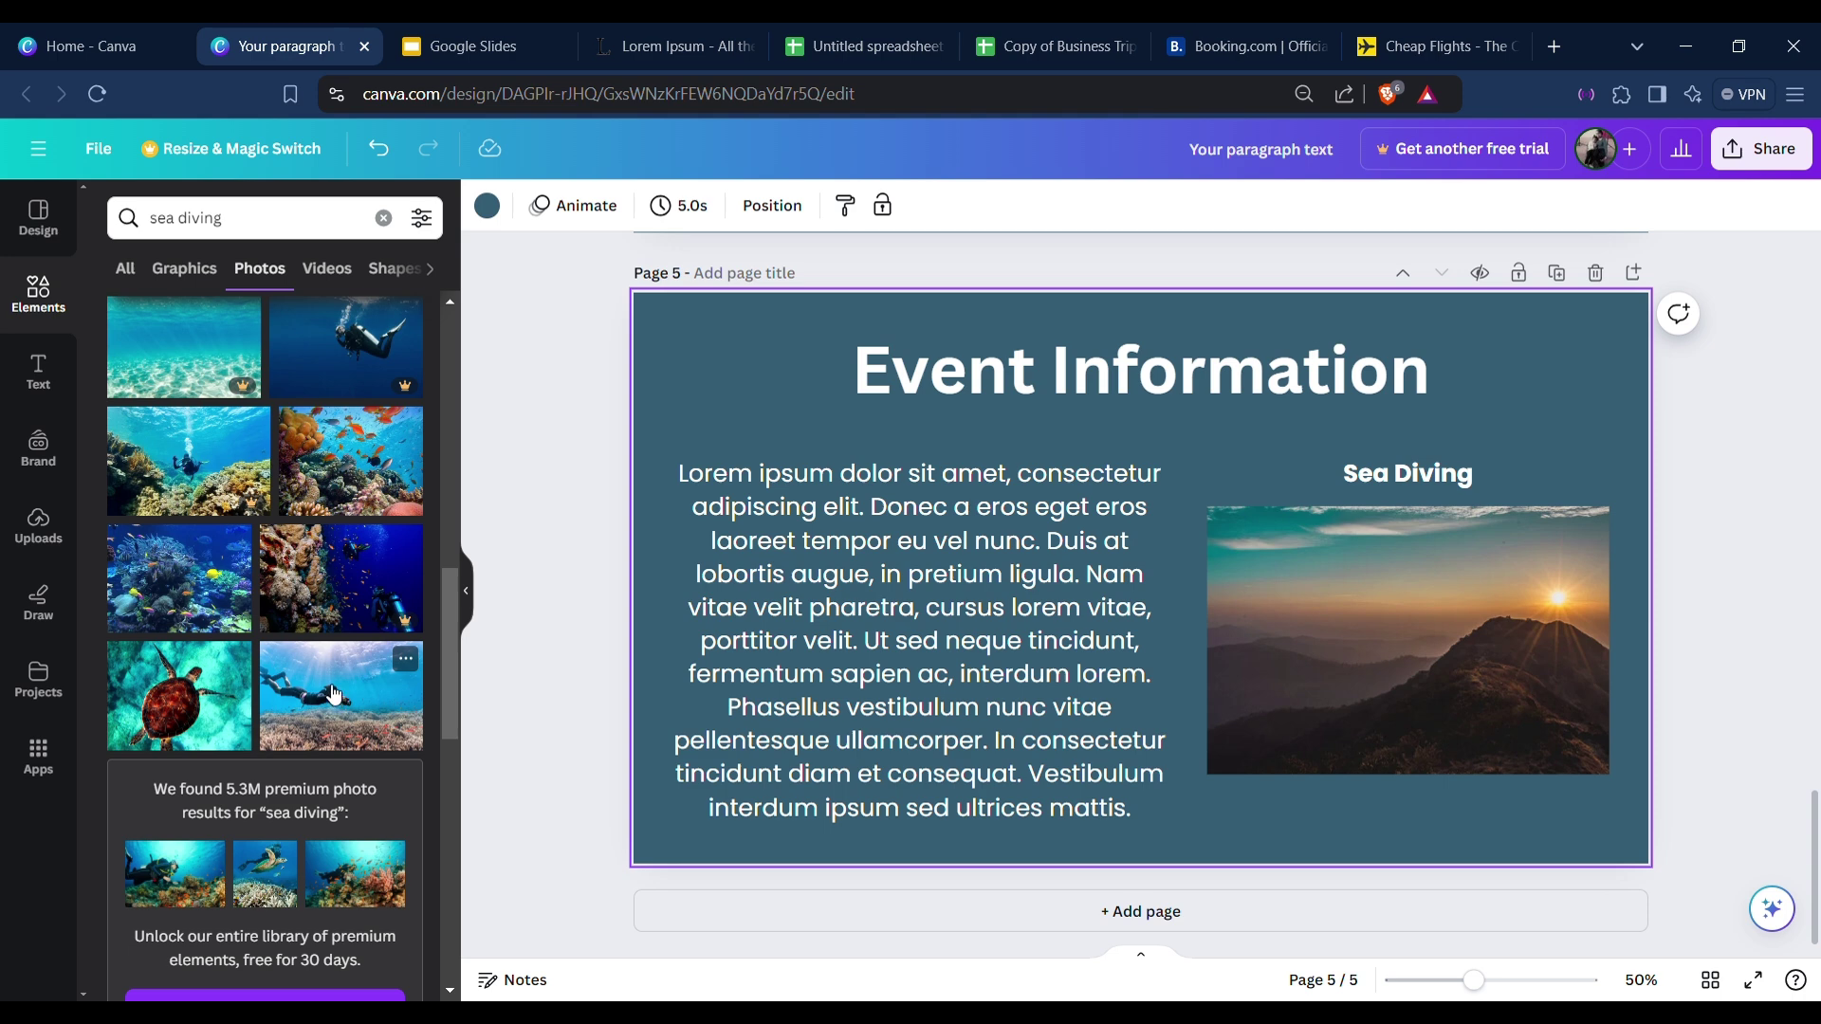
drag(331, 693, 1477, 681)
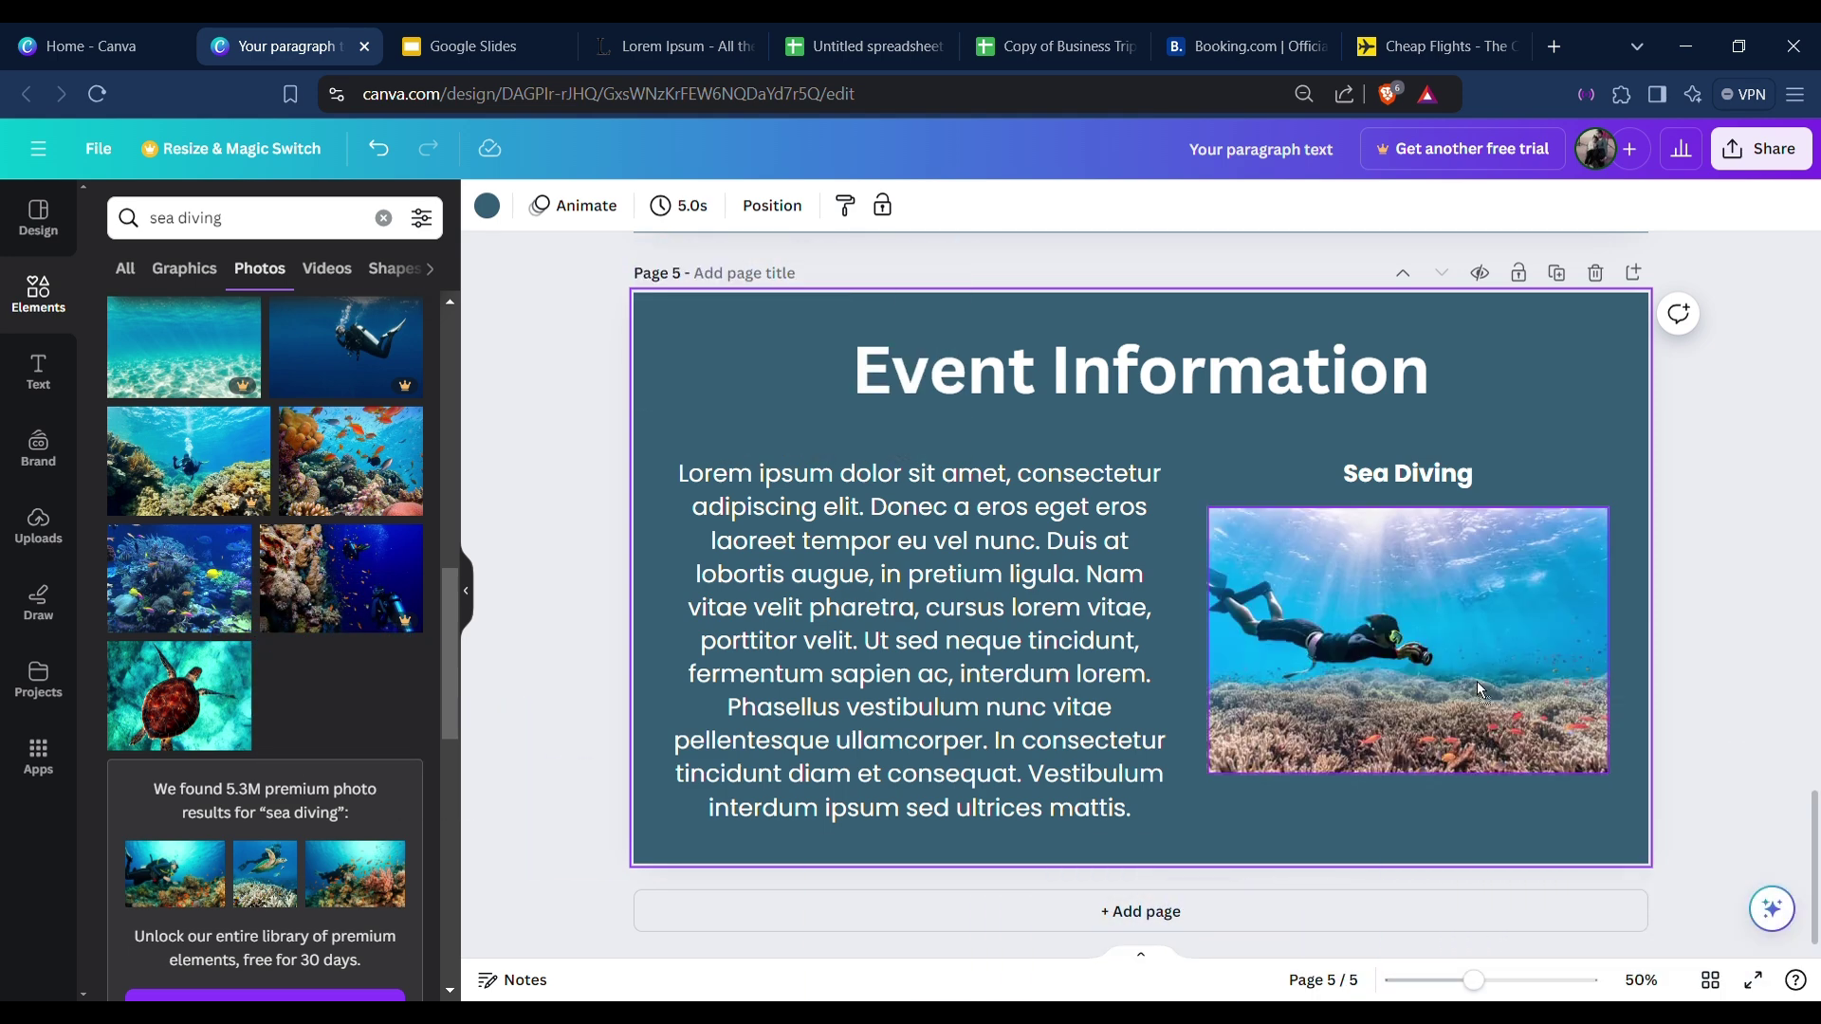
click(1757, 658)
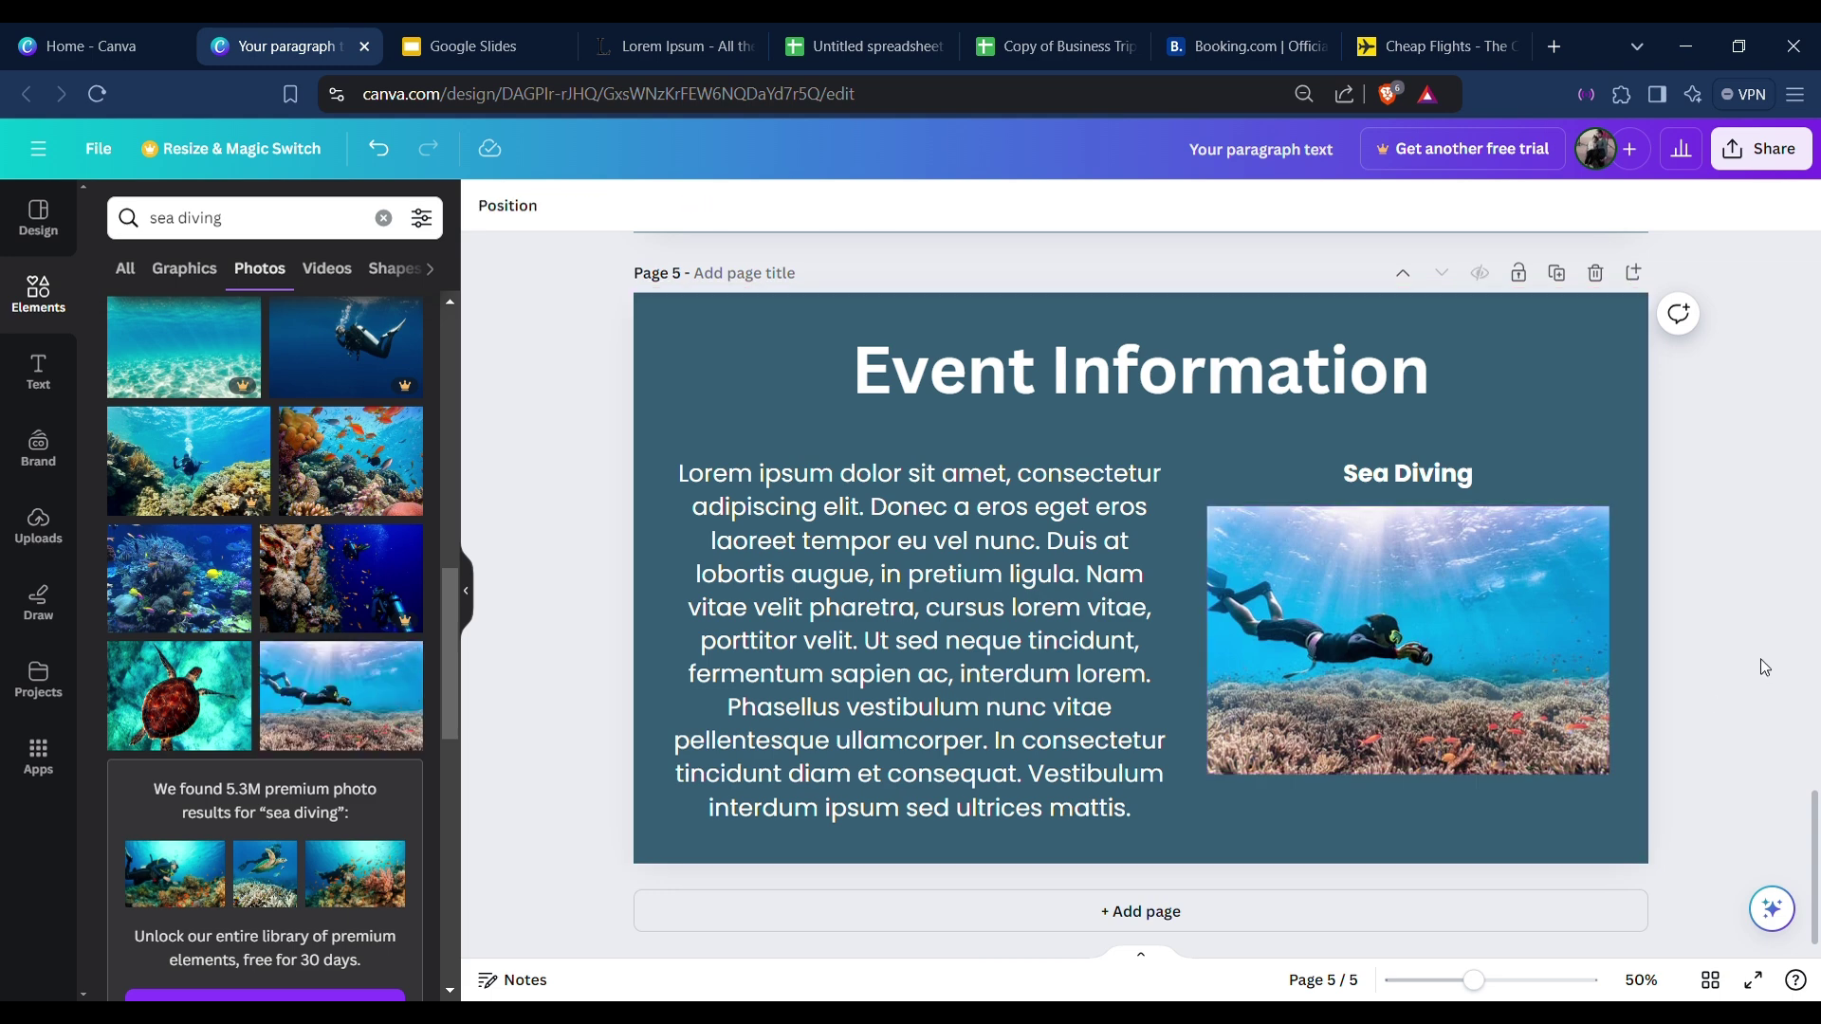
Search the elements for 'hiking' and delete the temporary duplicate page 6.
click(745, 534)
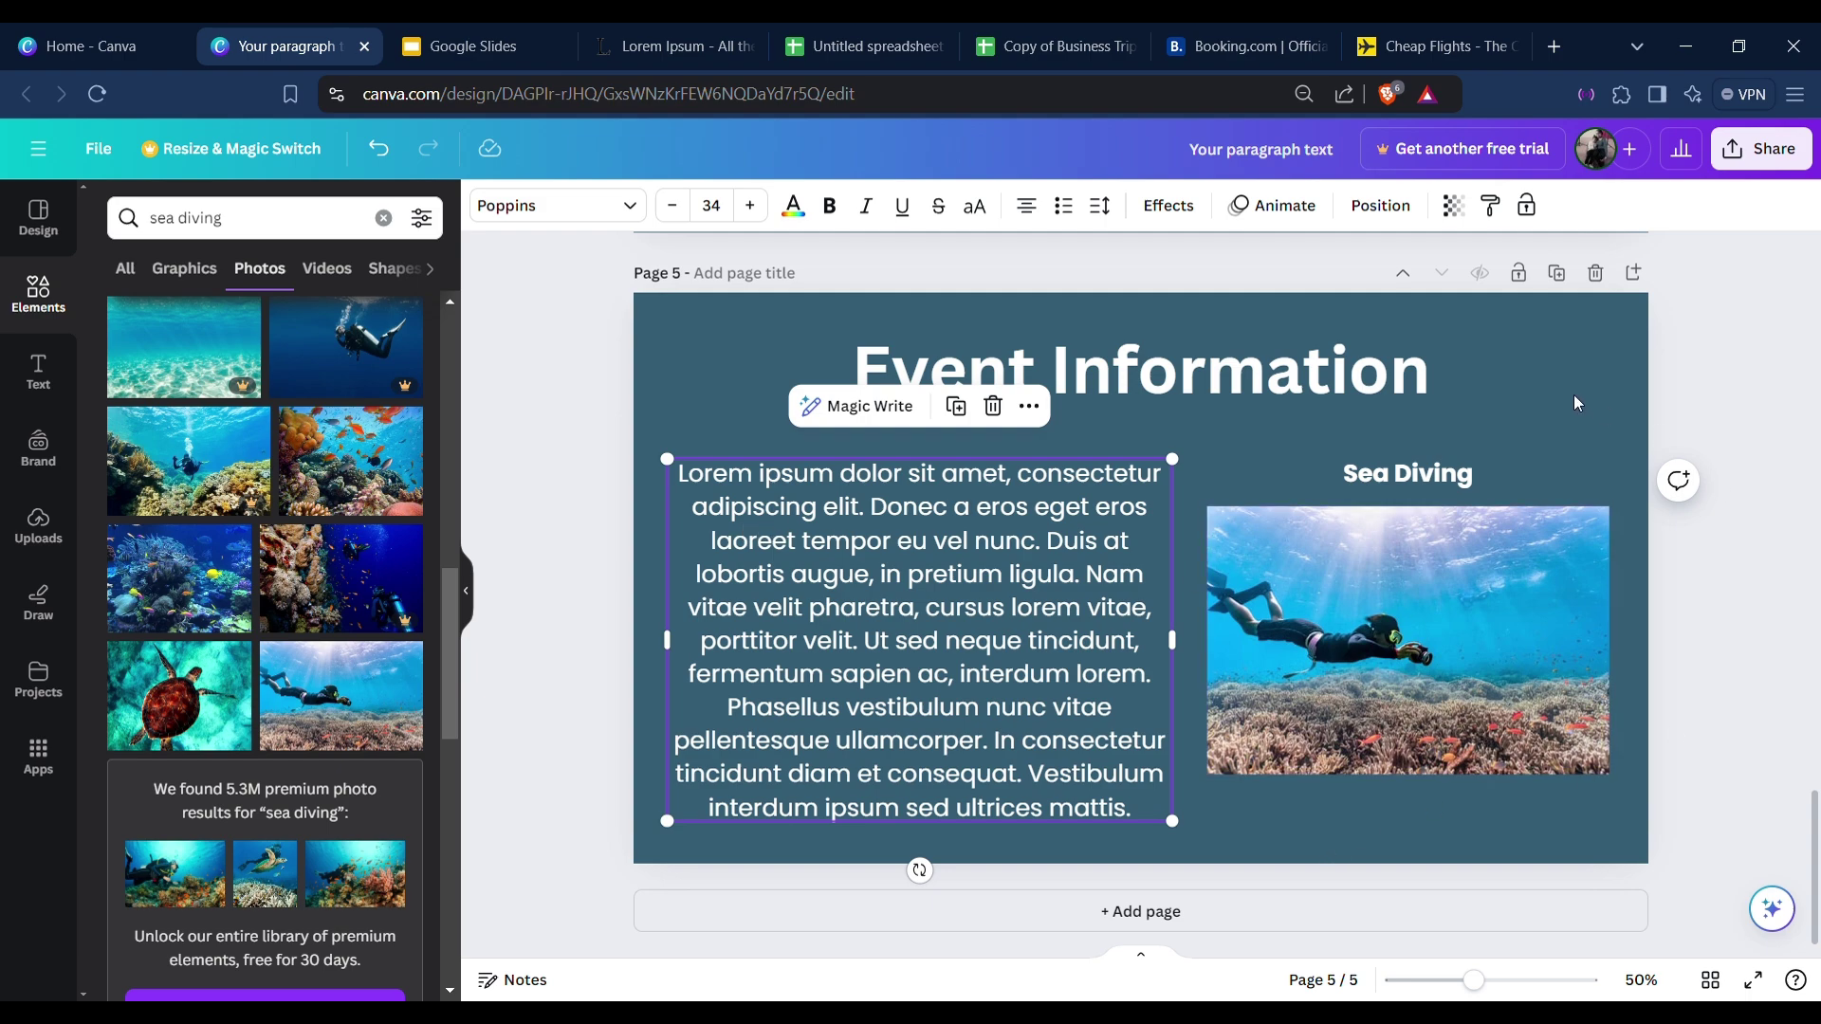
click(1556, 273)
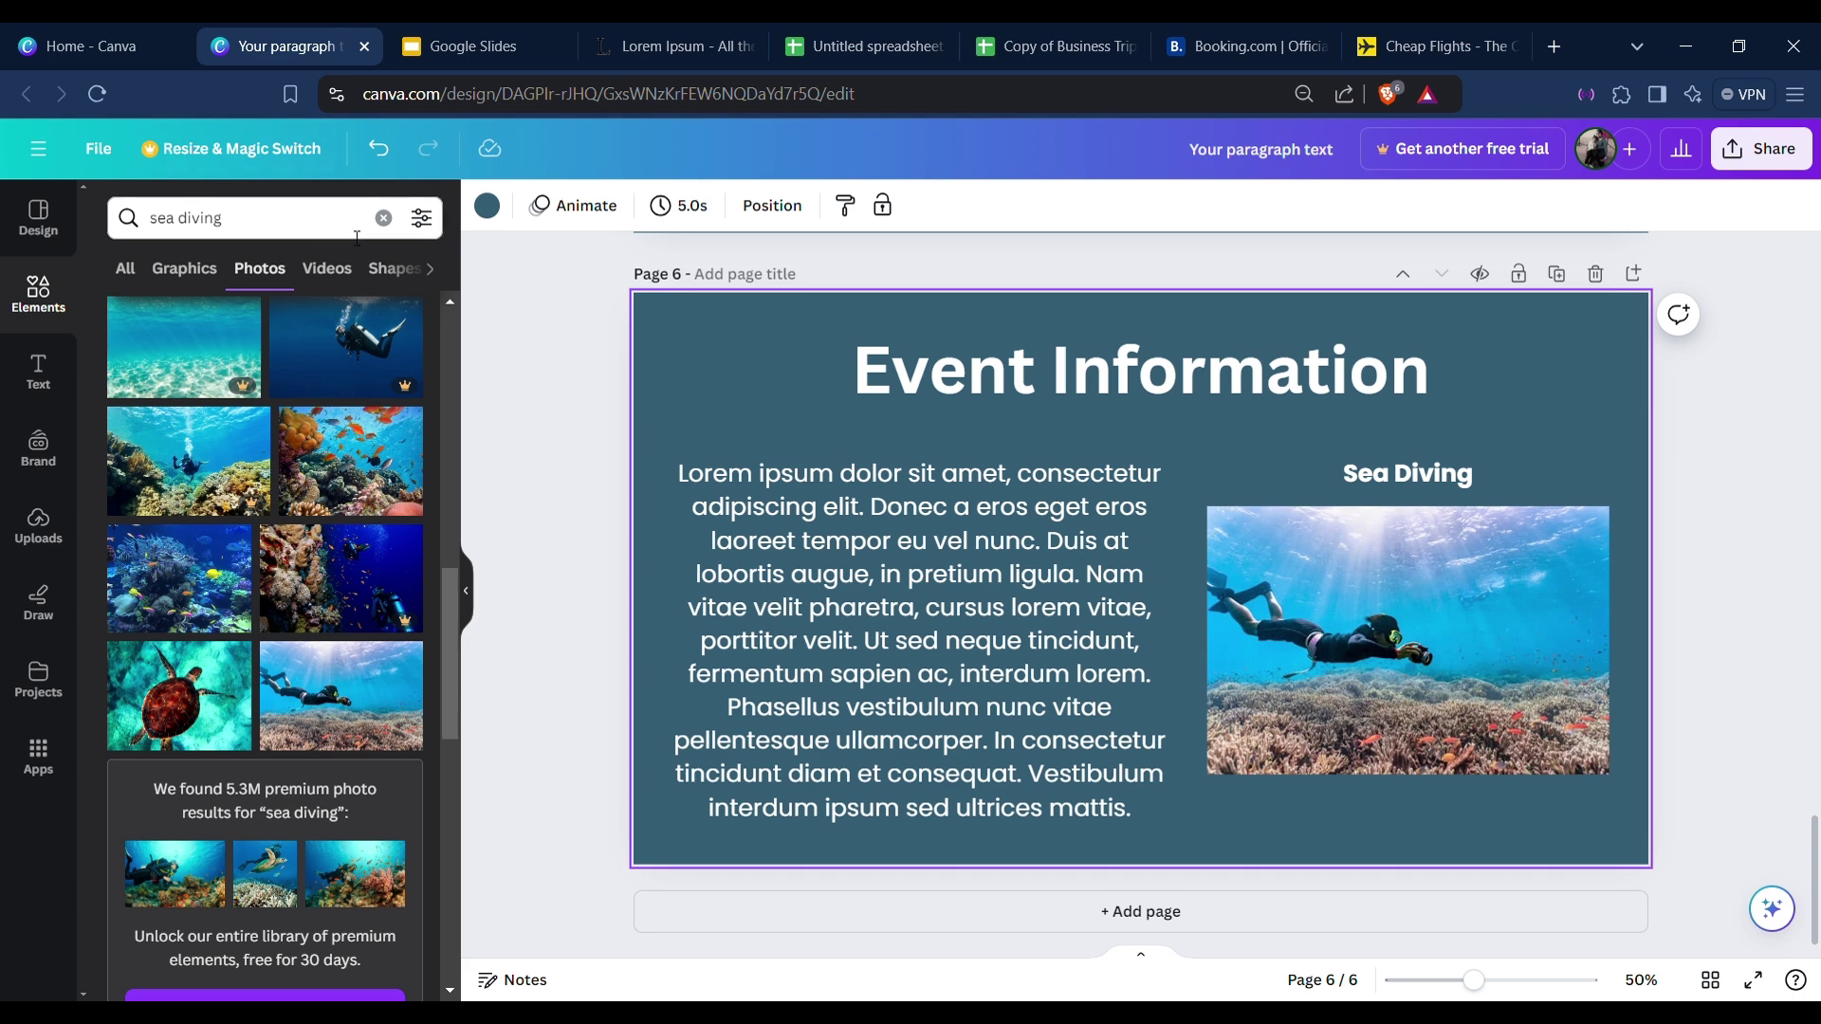
click(383, 218)
text(hiking)
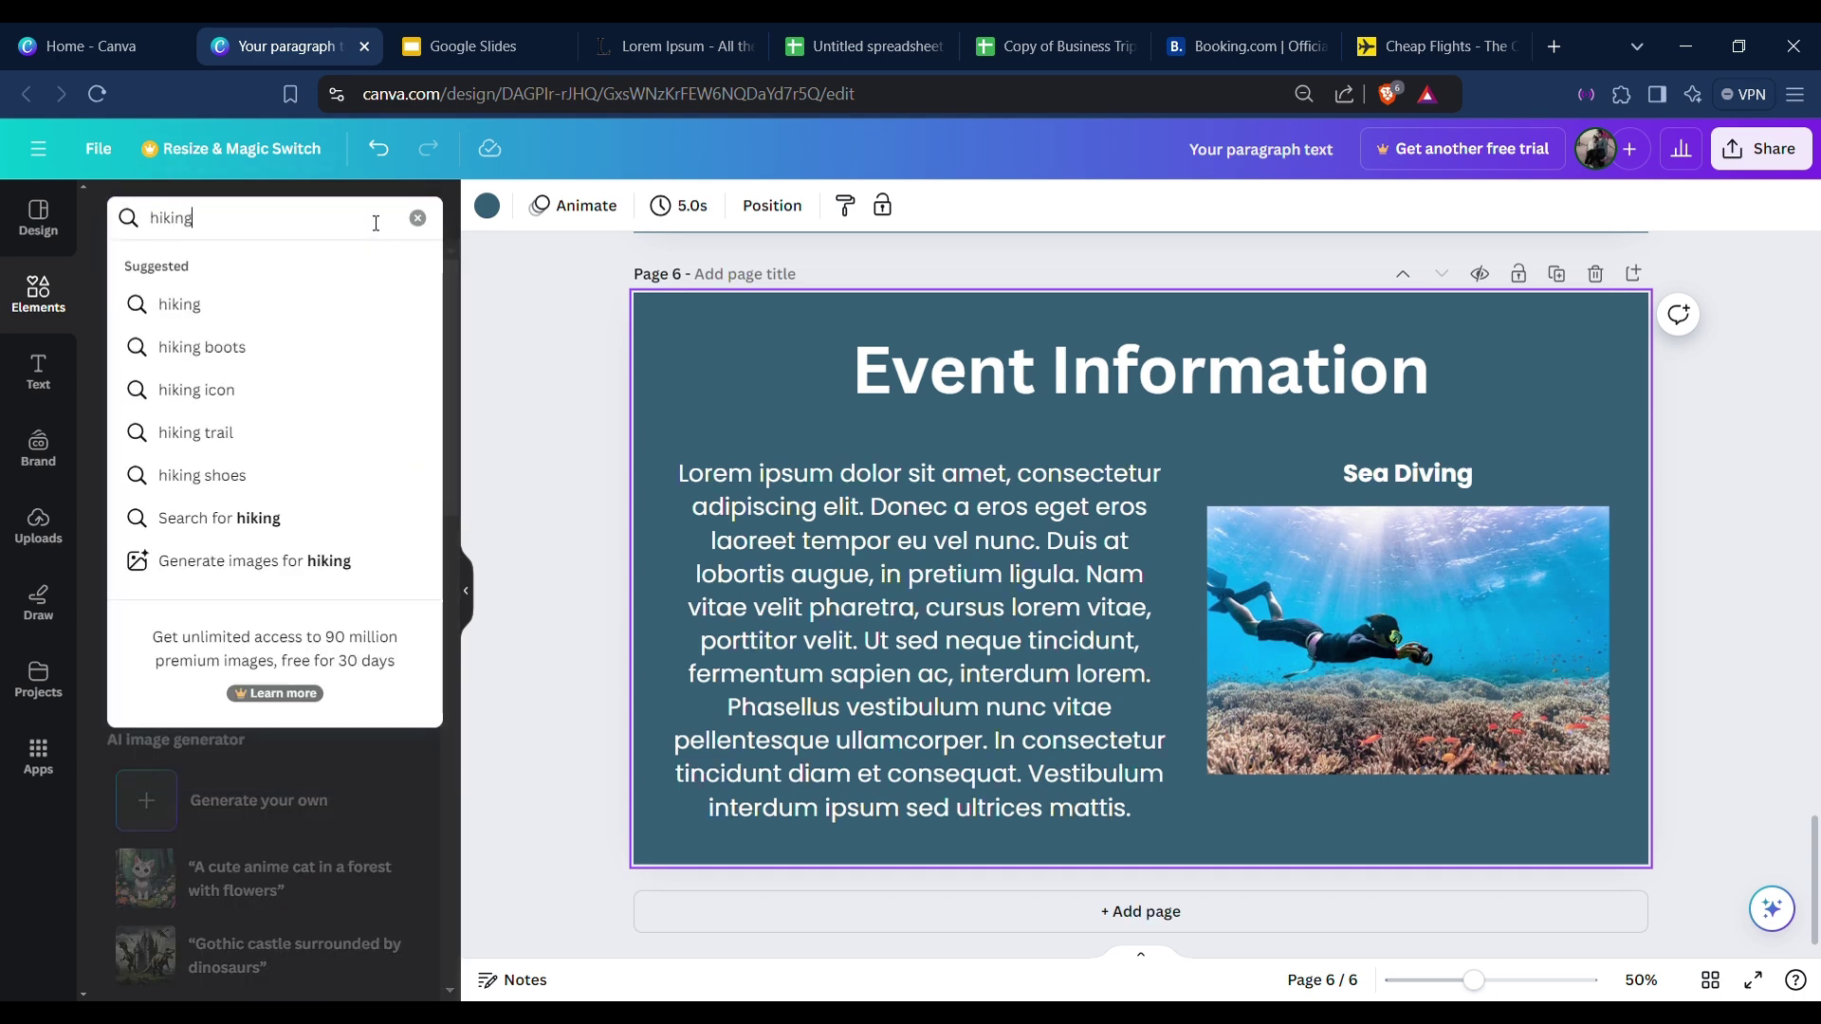
key(Return)
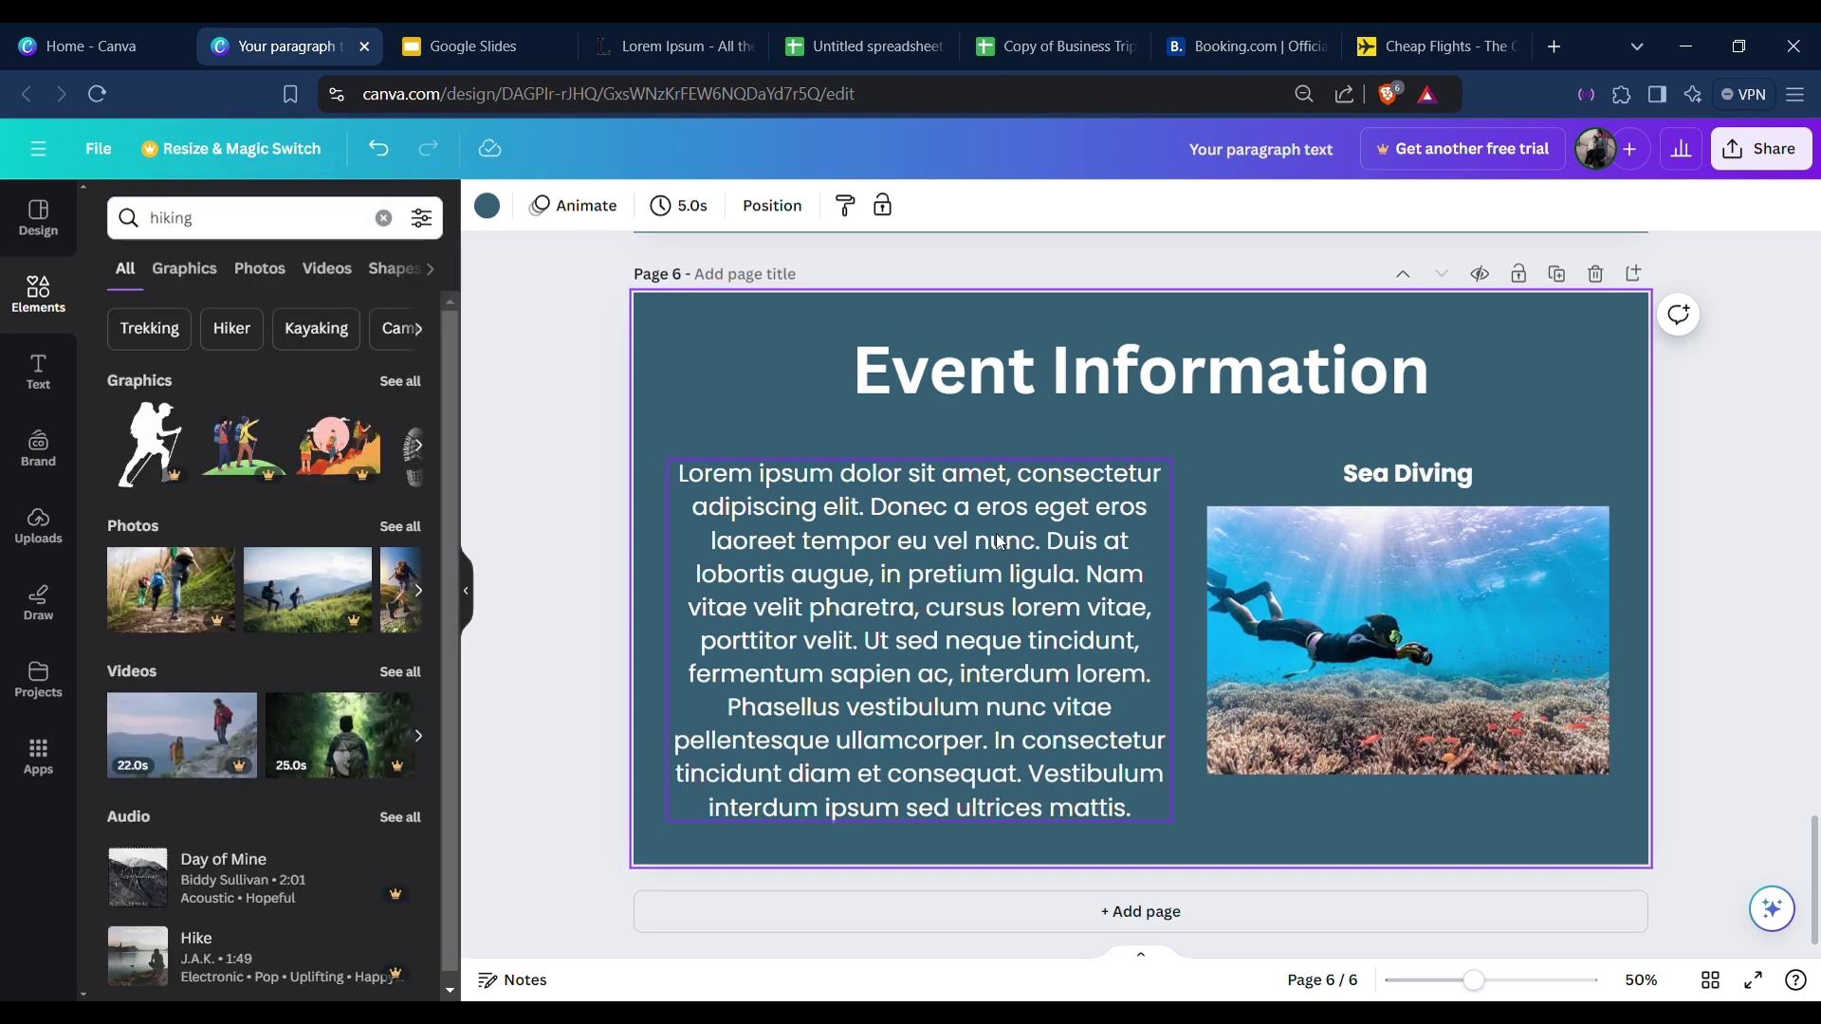
click(1596, 275)
Nudge the Sea Diving photo slightly lower on page 5.
scroll(1566, 480, up, 3)
scroll(1238, 412, down, 3)
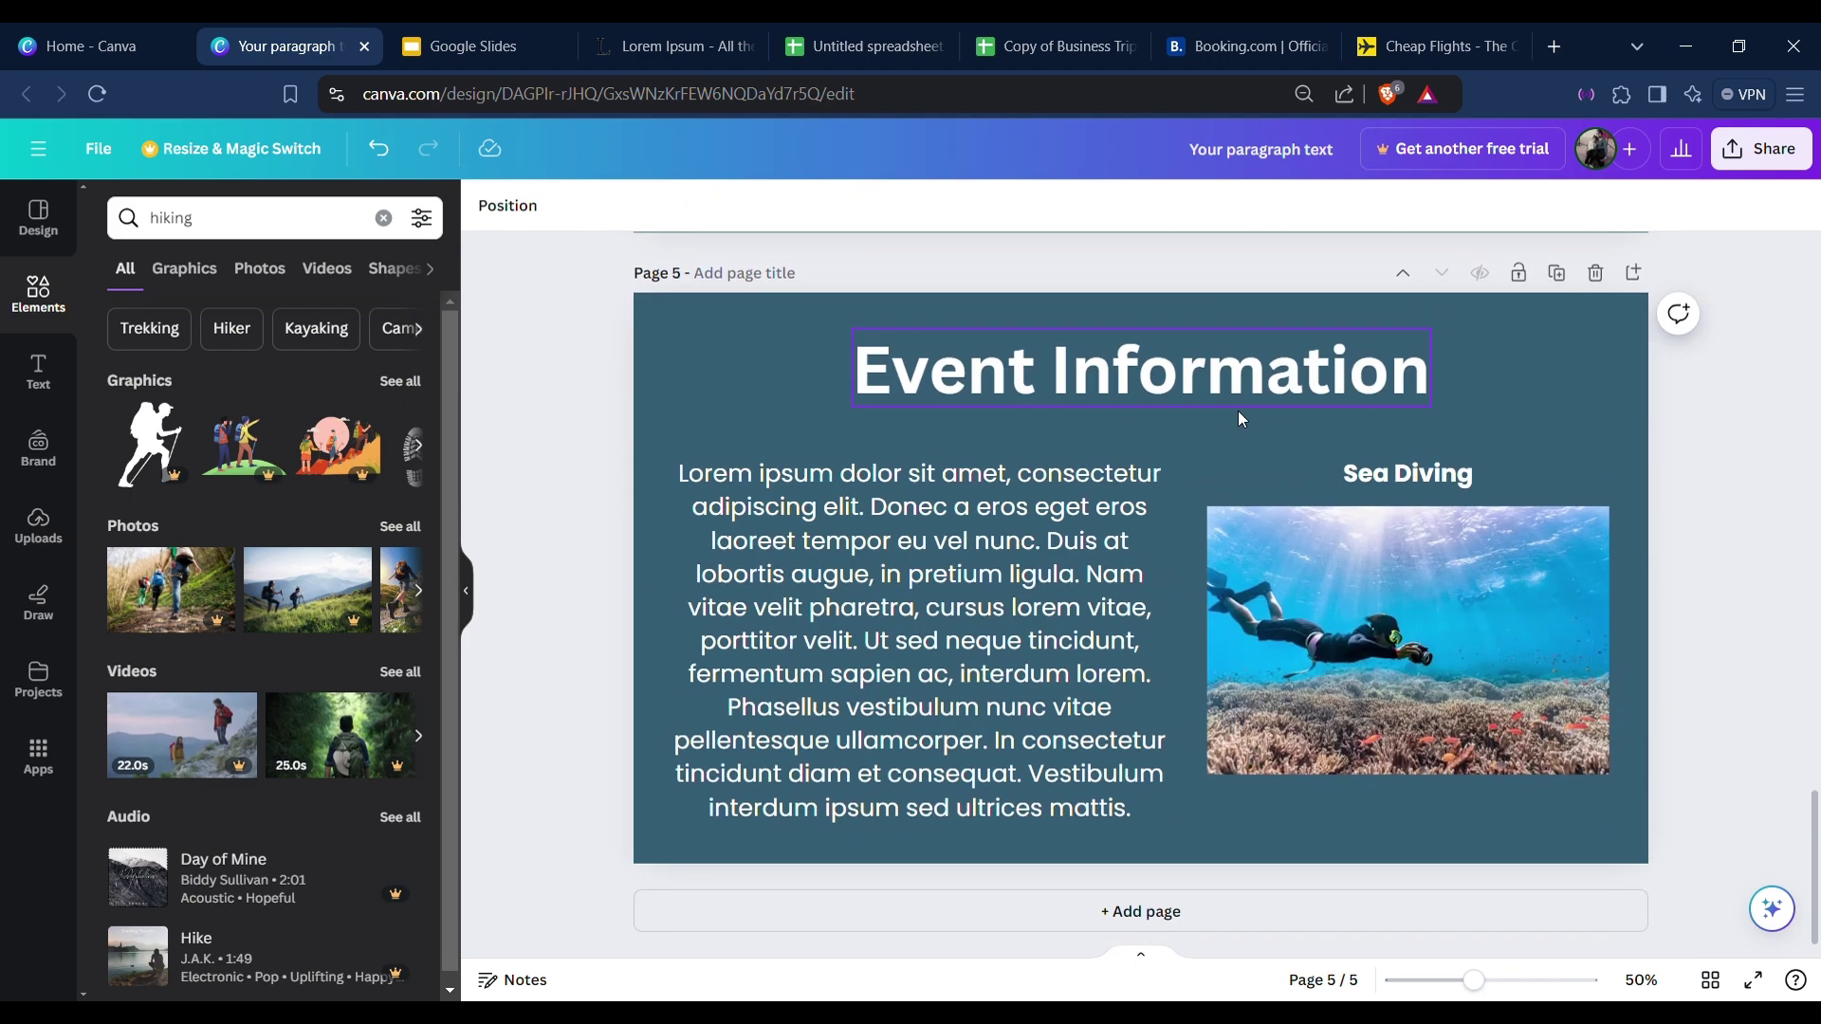
scroll(1299, 431, up, 5)
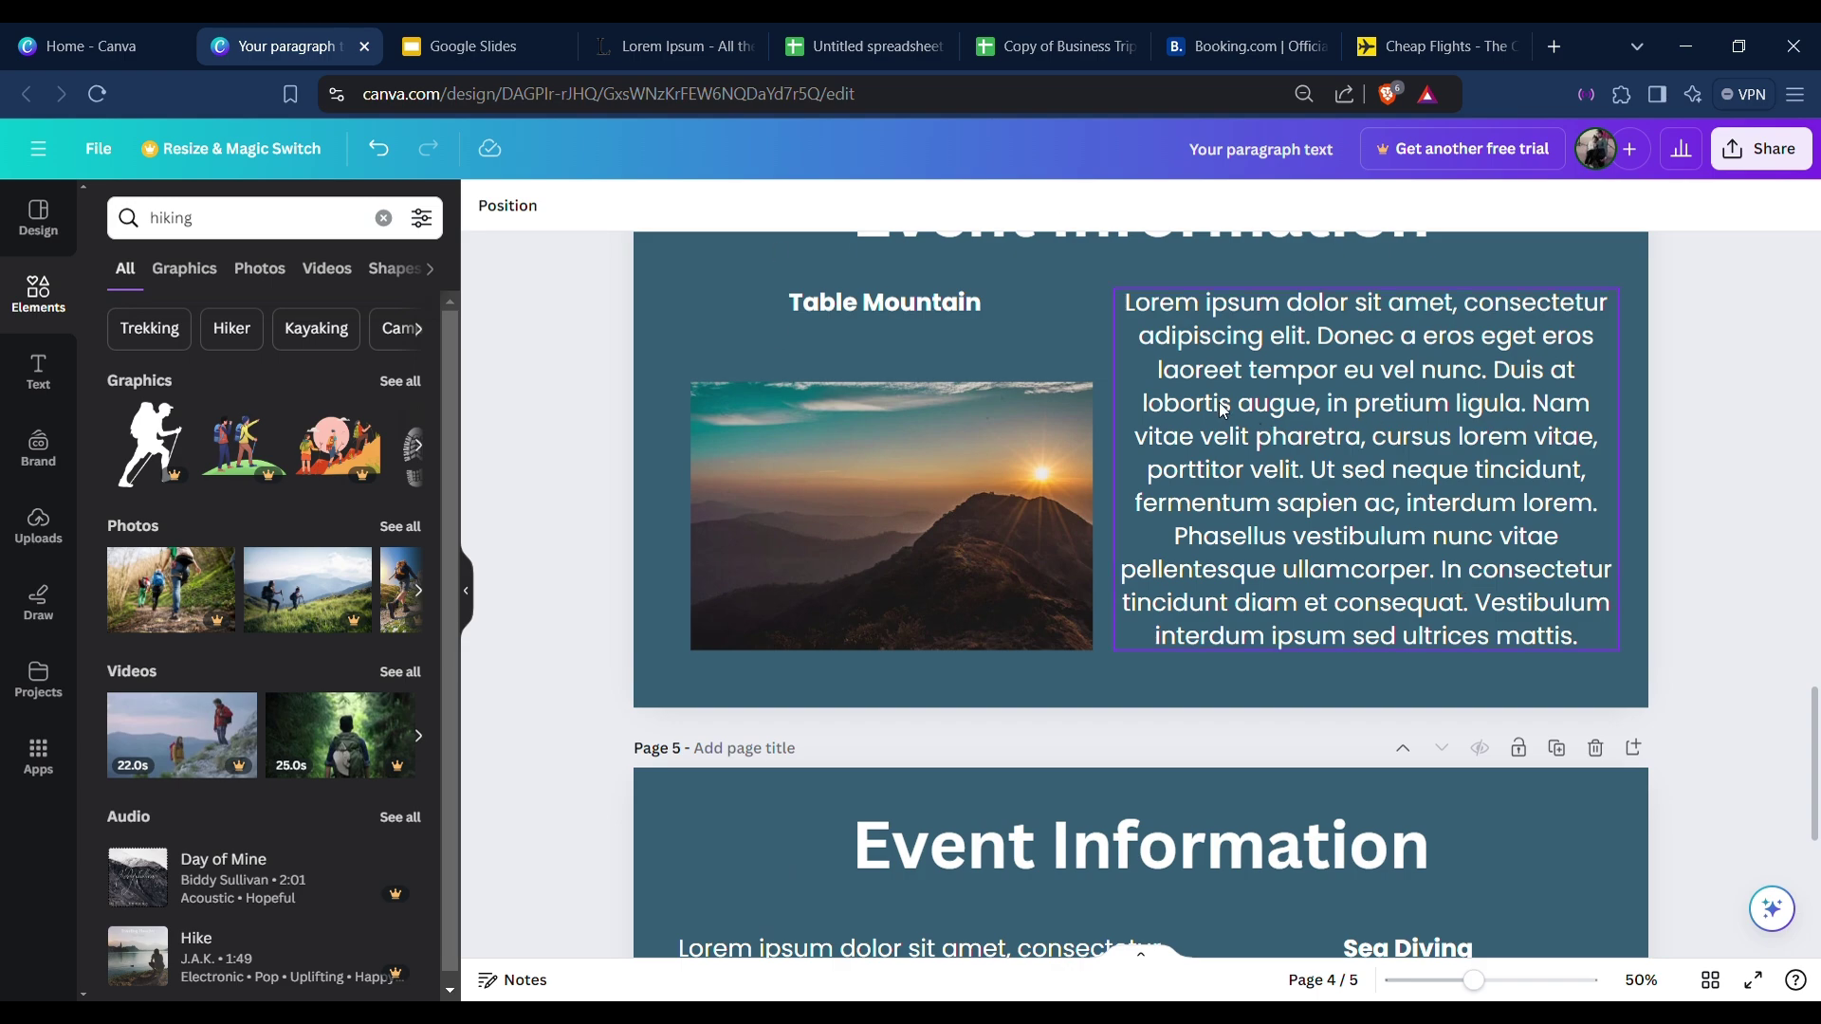
scroll(906, 411, up, 3)
scroll(759, 495, down, 3)
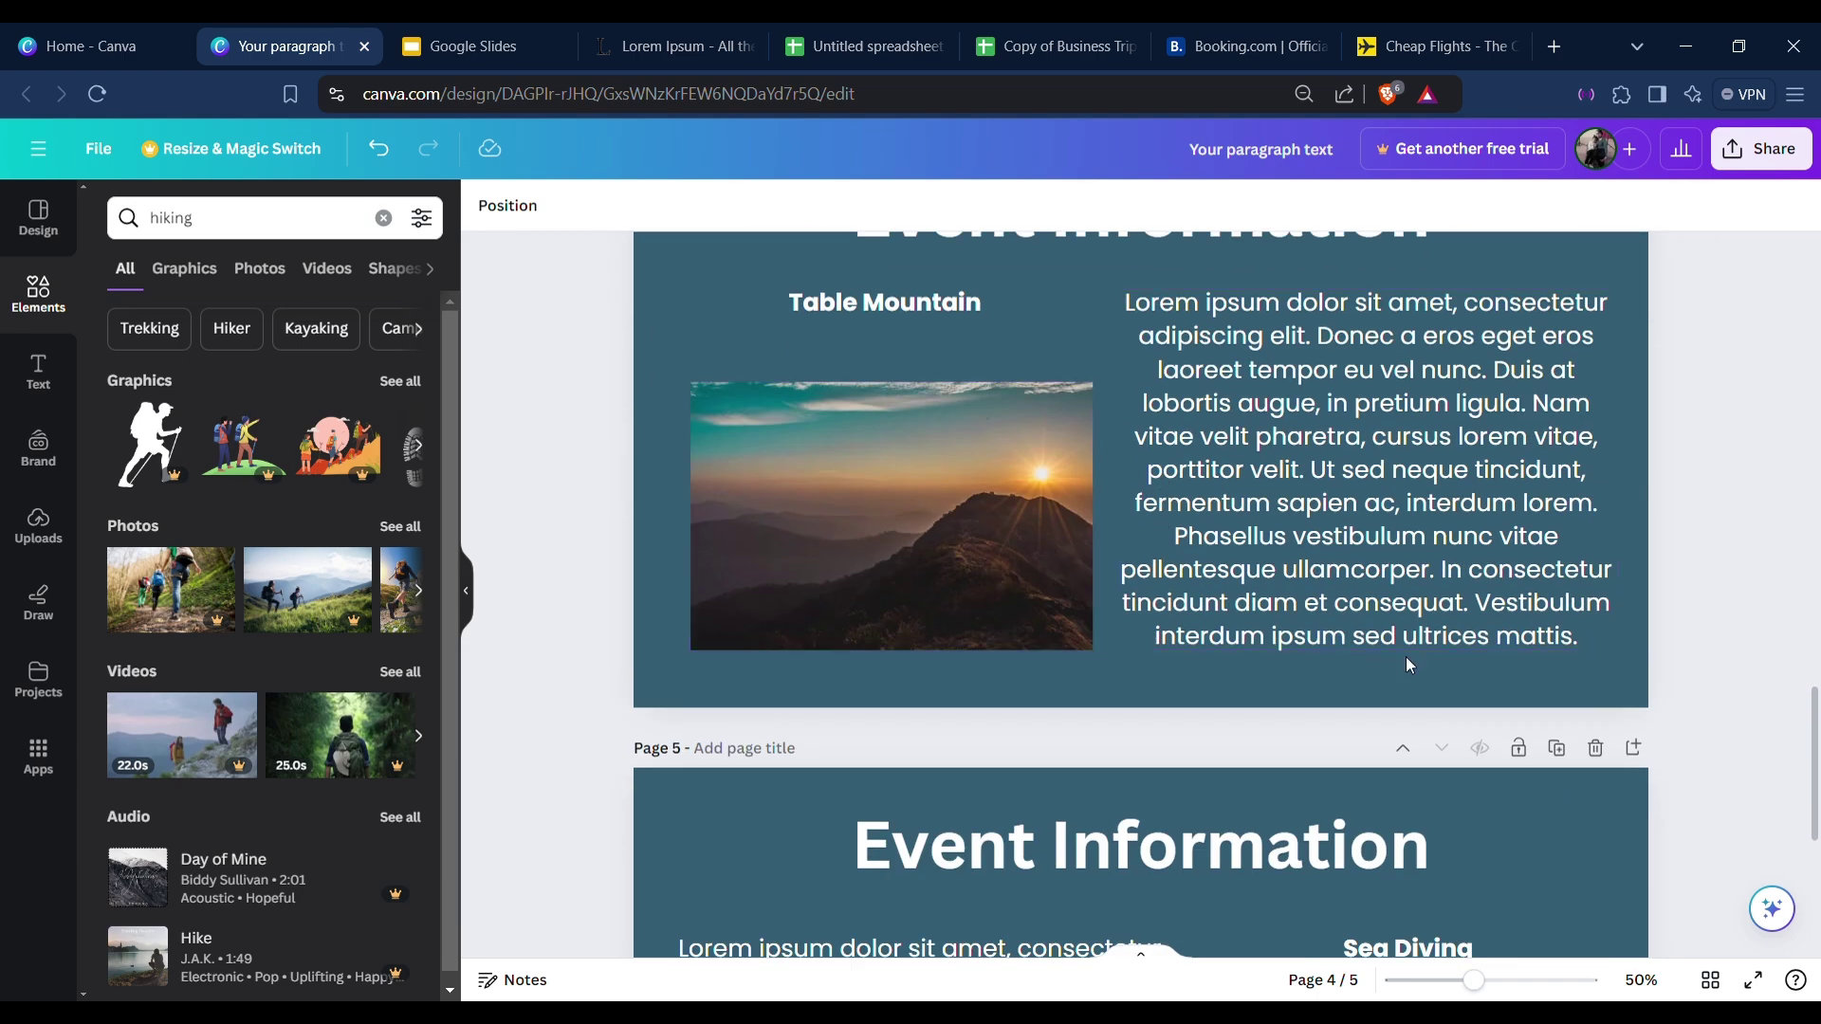
scroll(1130, 415, down, 3)
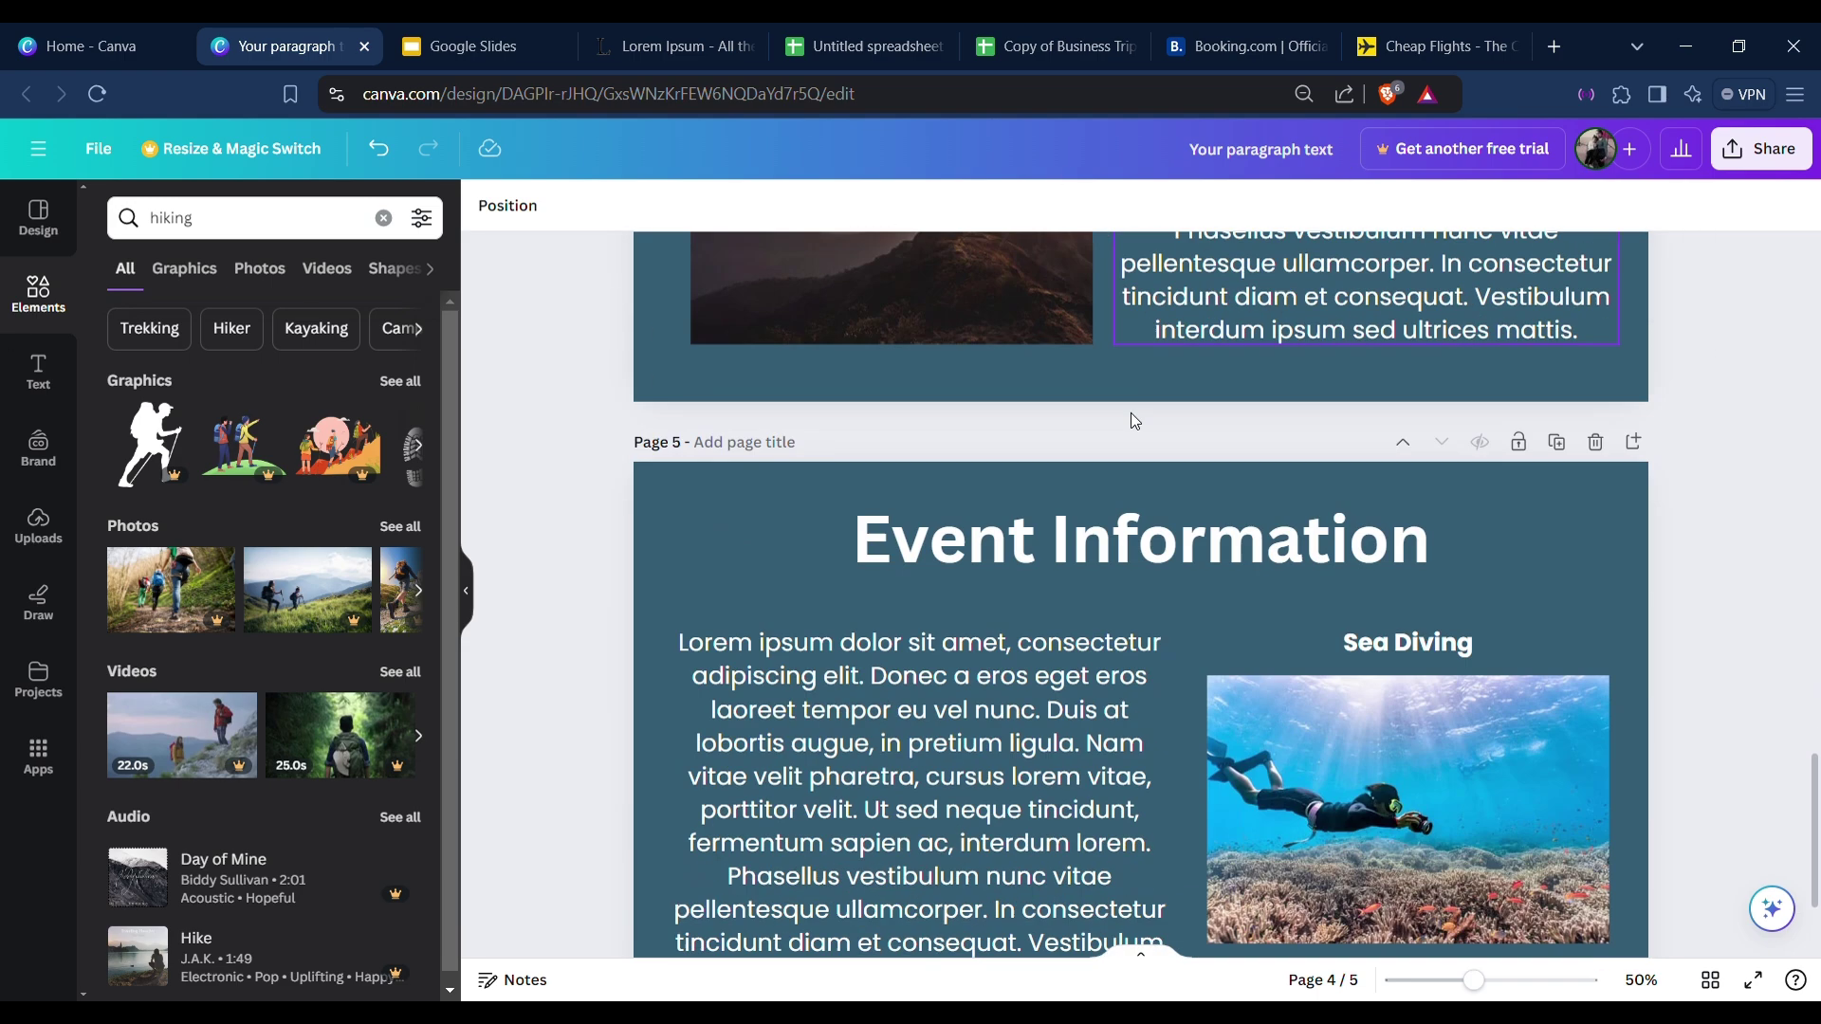
scroll(1186, 460, up, 2)
scroll(1194, 385, up, 2)
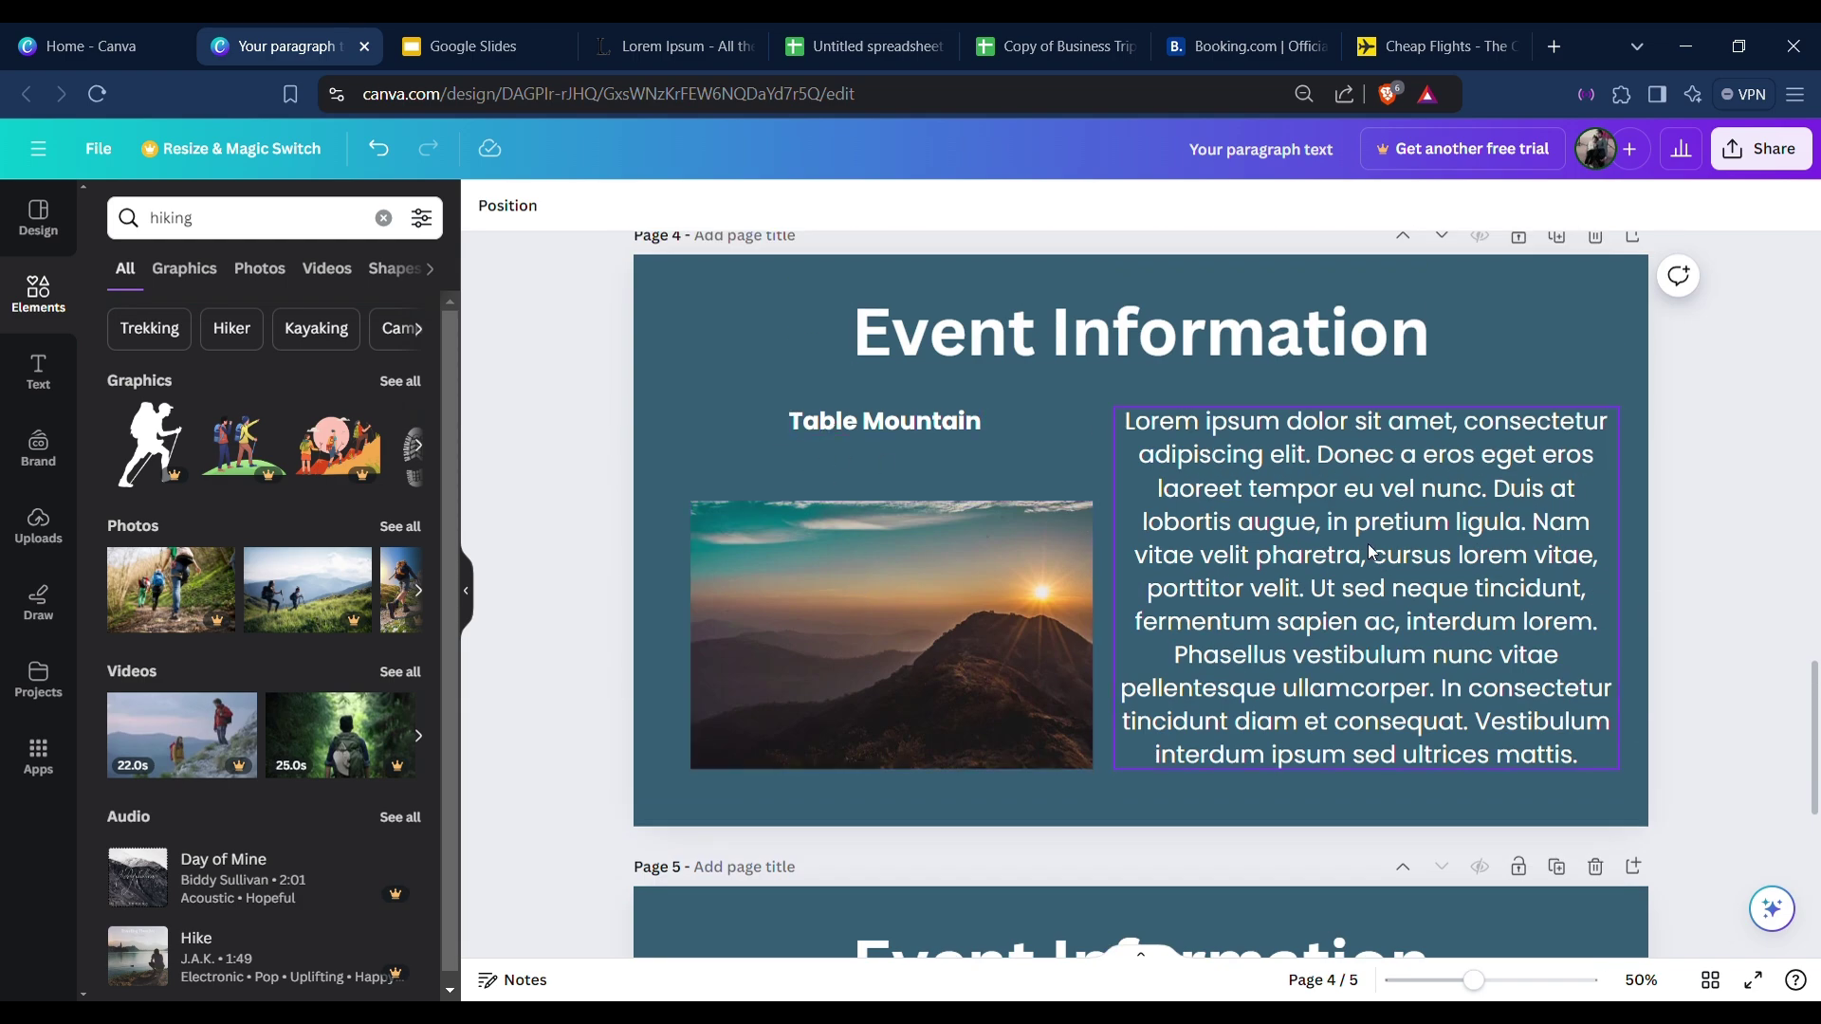
scroll(1360, 552, down, 5)
click(1396, 641)
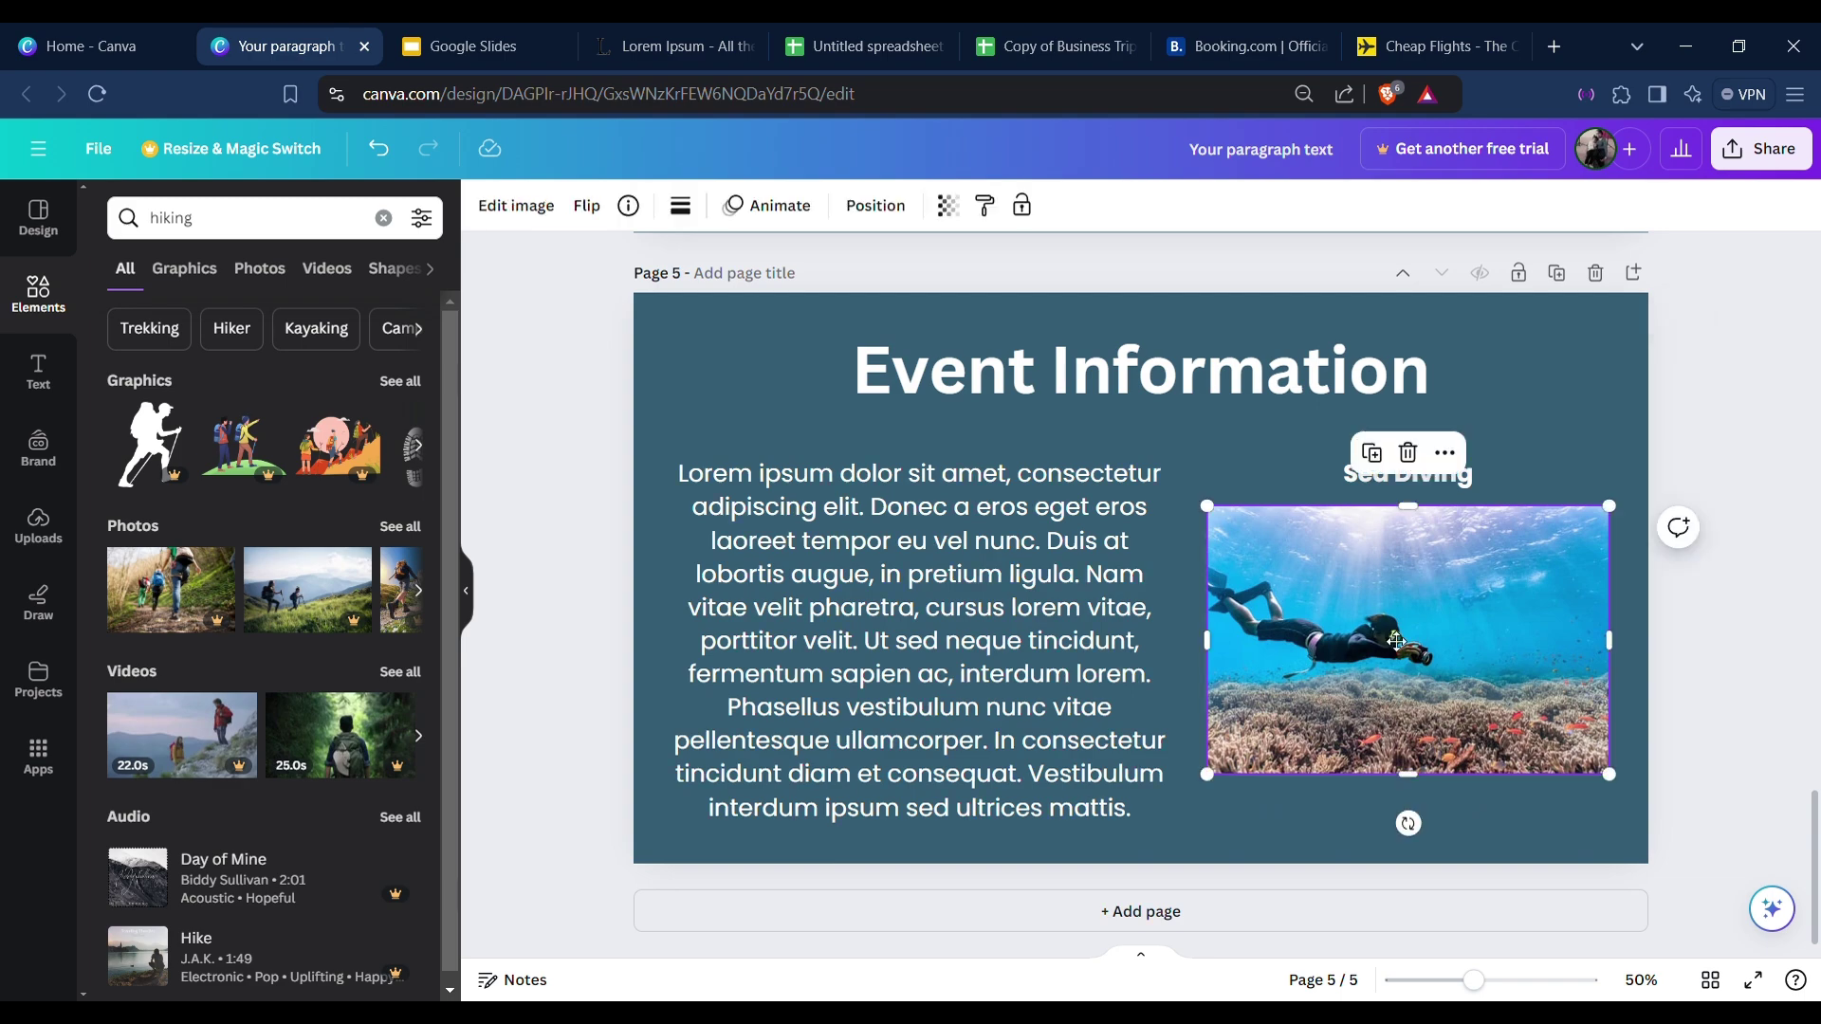
drag(1396, 641, 1385, 662)
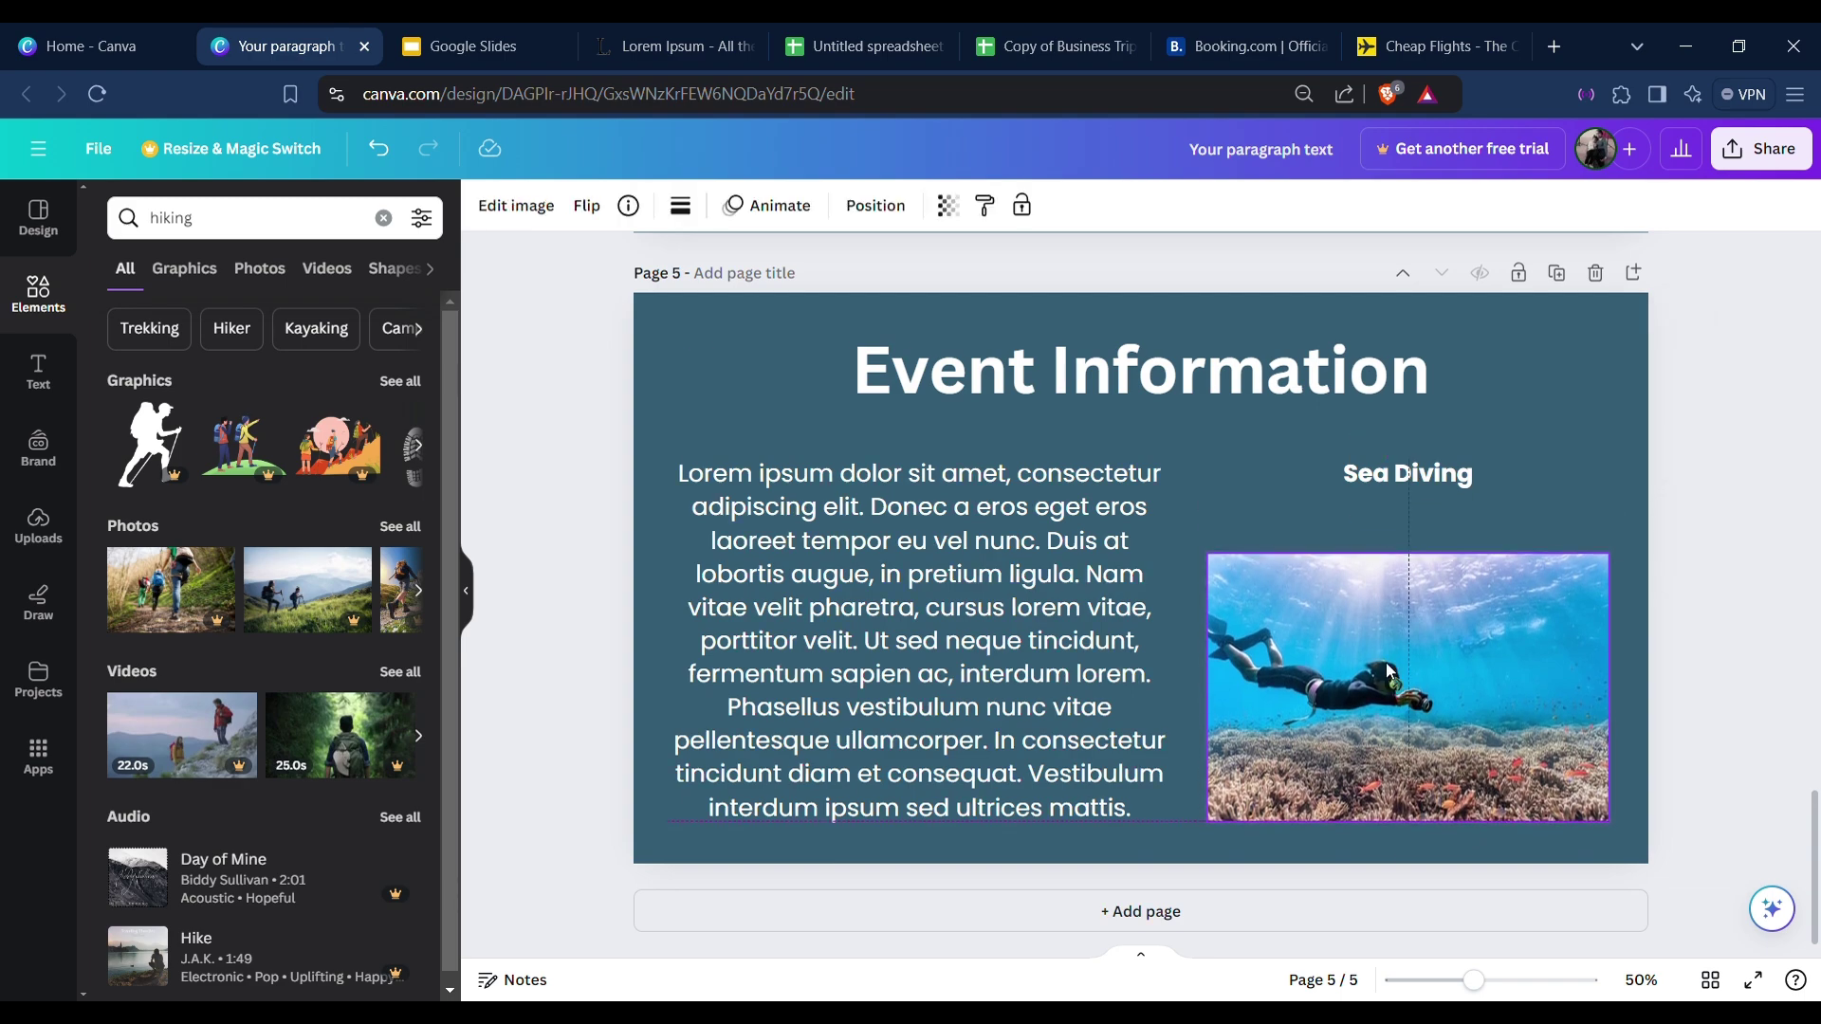
Duplicate the Table Mountain page and move the copy to the end as page 6.
scroll(1744, 555, up, 6)
scroll(1275, 533, up, 2)
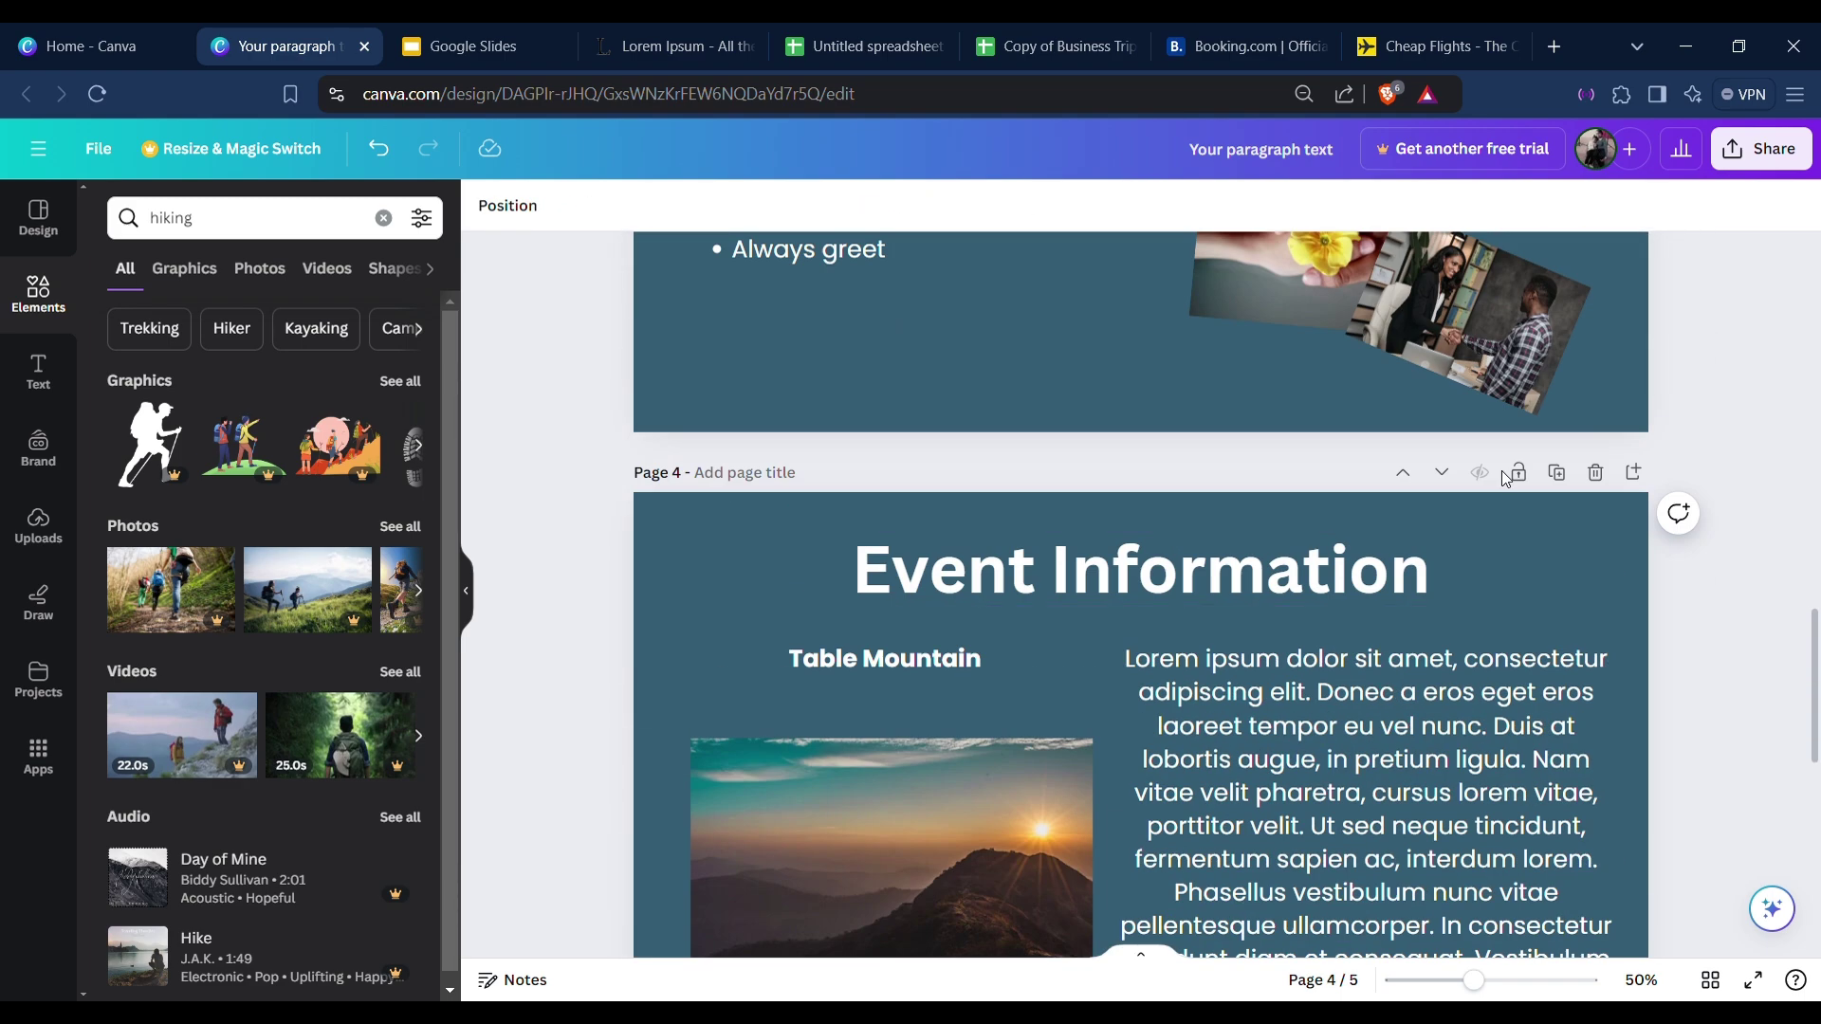
click(1556, 474)
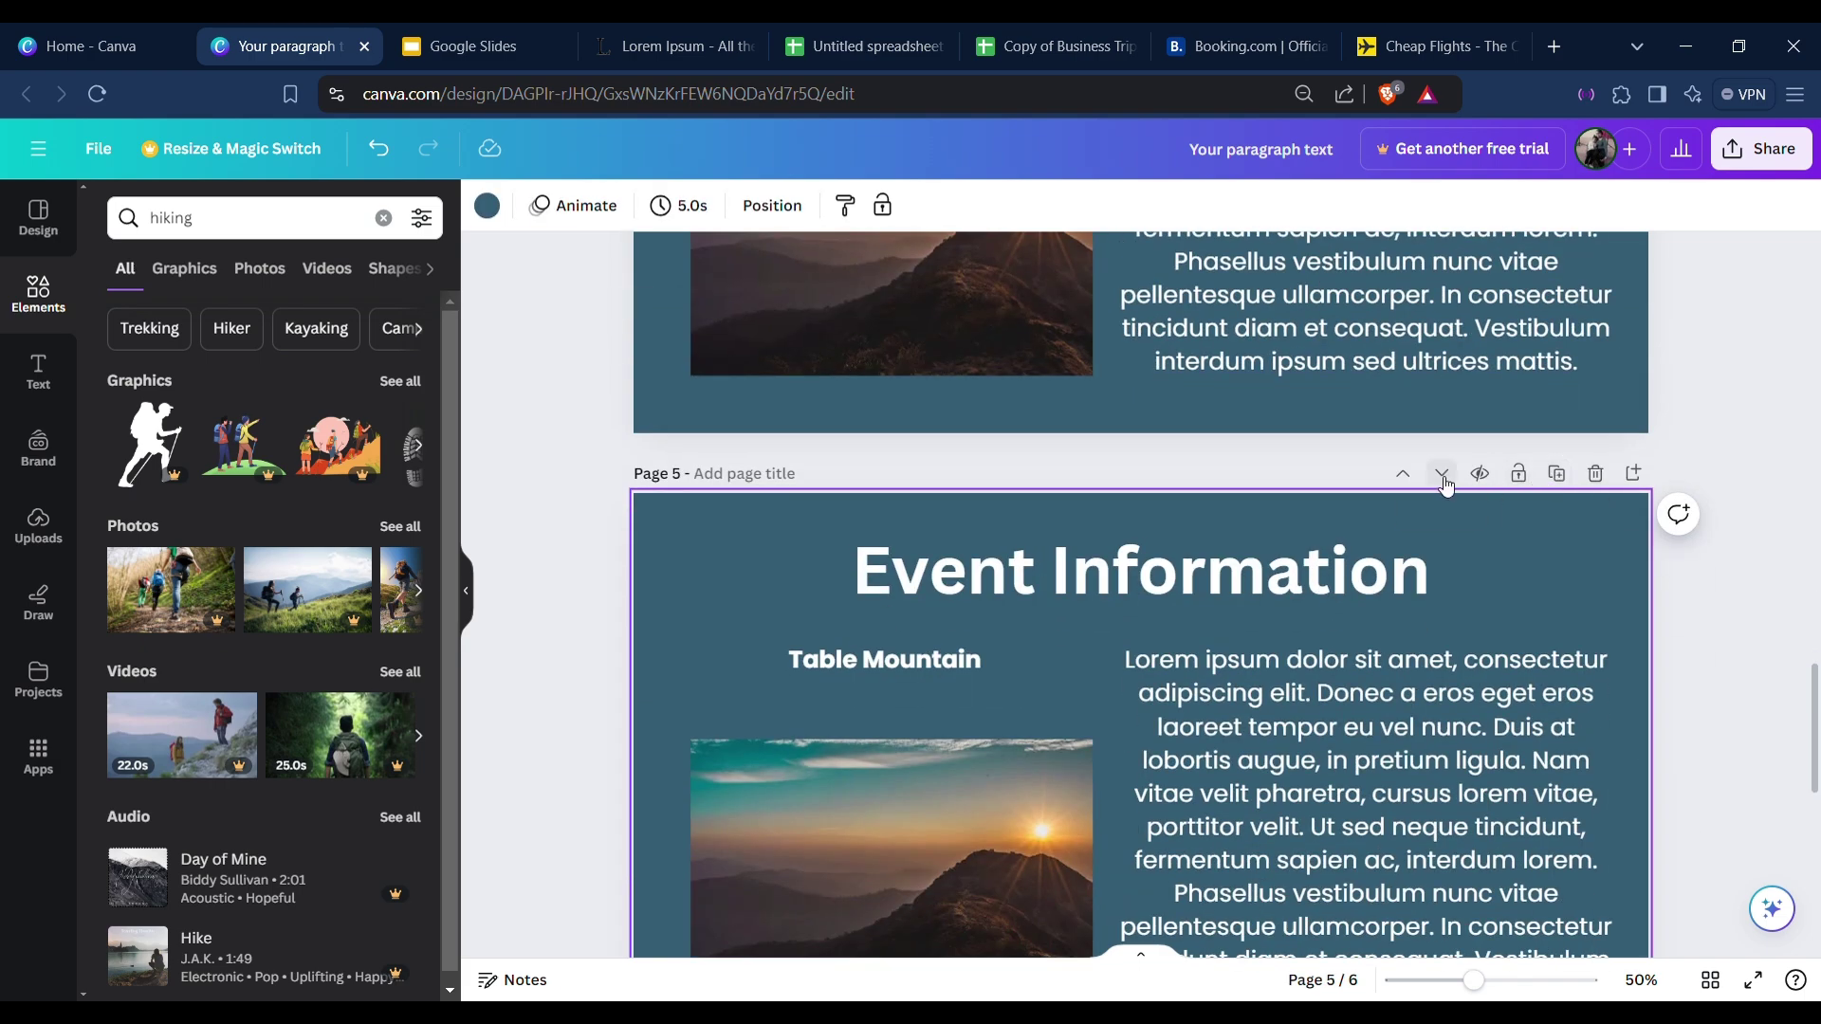
click(1444, 479)
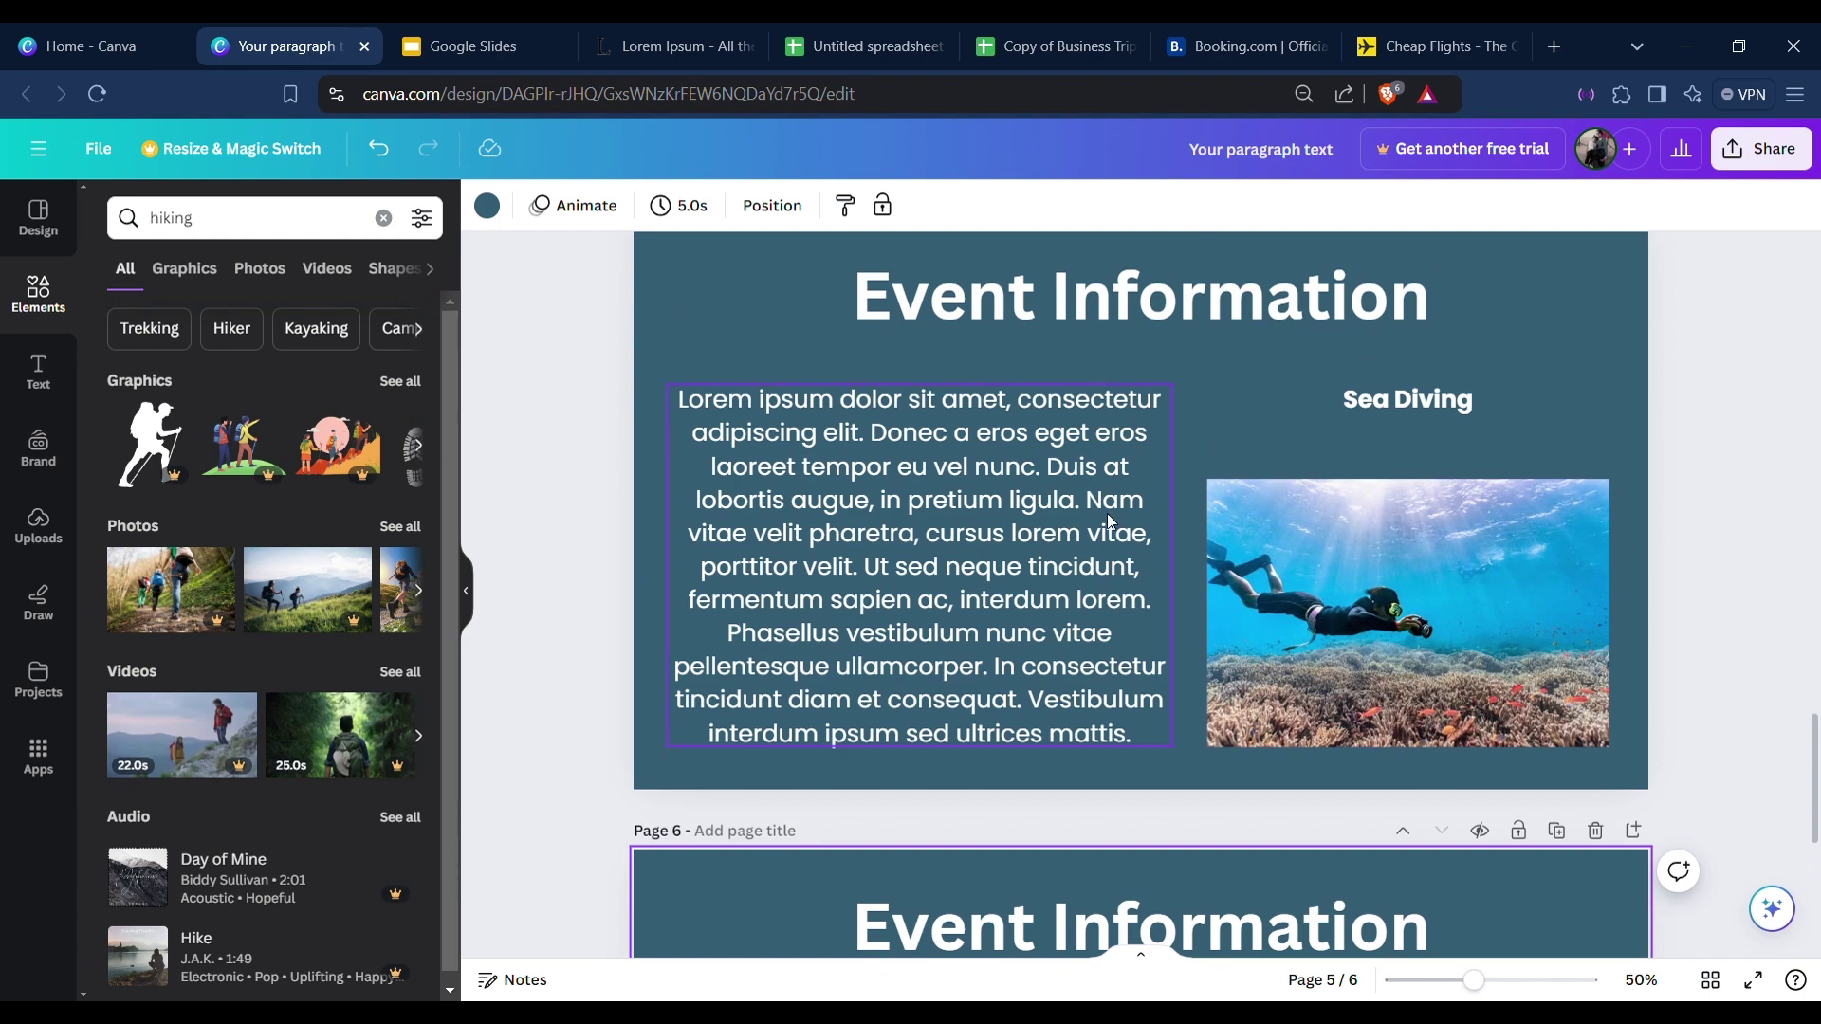
Change page 6's Table Mountain caption to 'Hiking'.
scroll(1361, 447, up, 4)
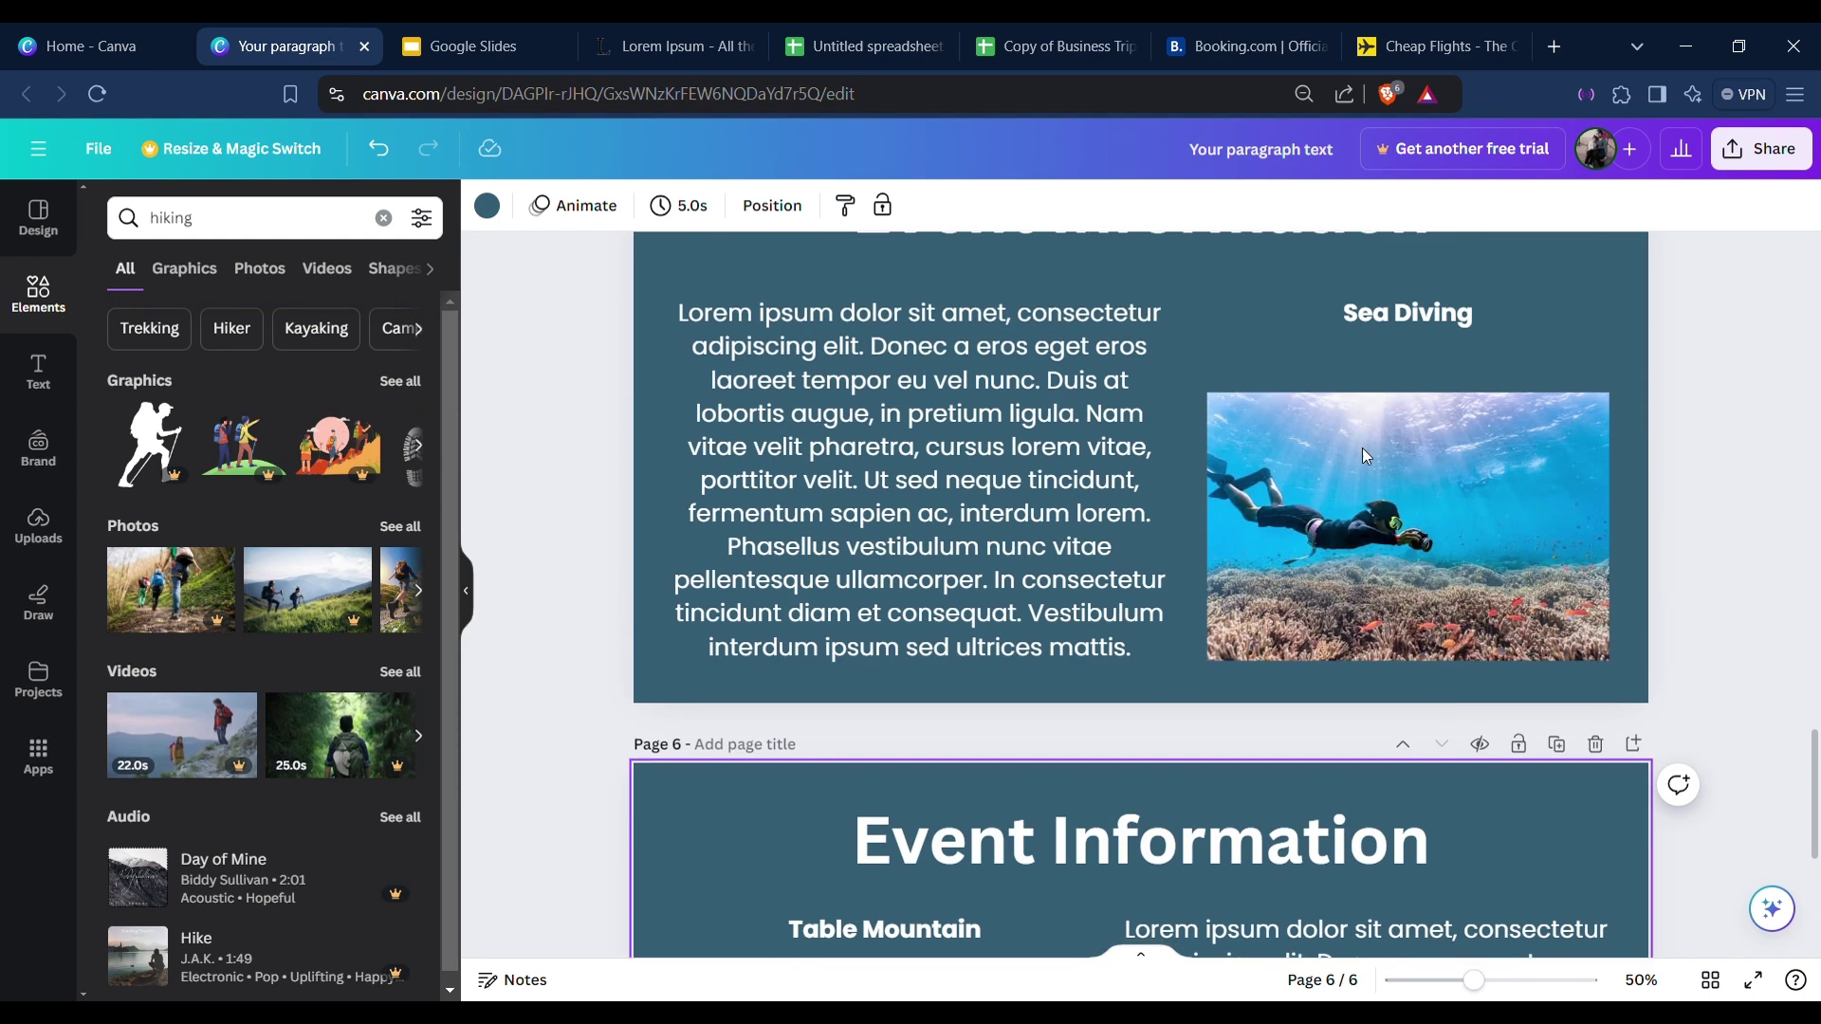
scroll(1362, 448, down, 4)
double_click(835, 459)
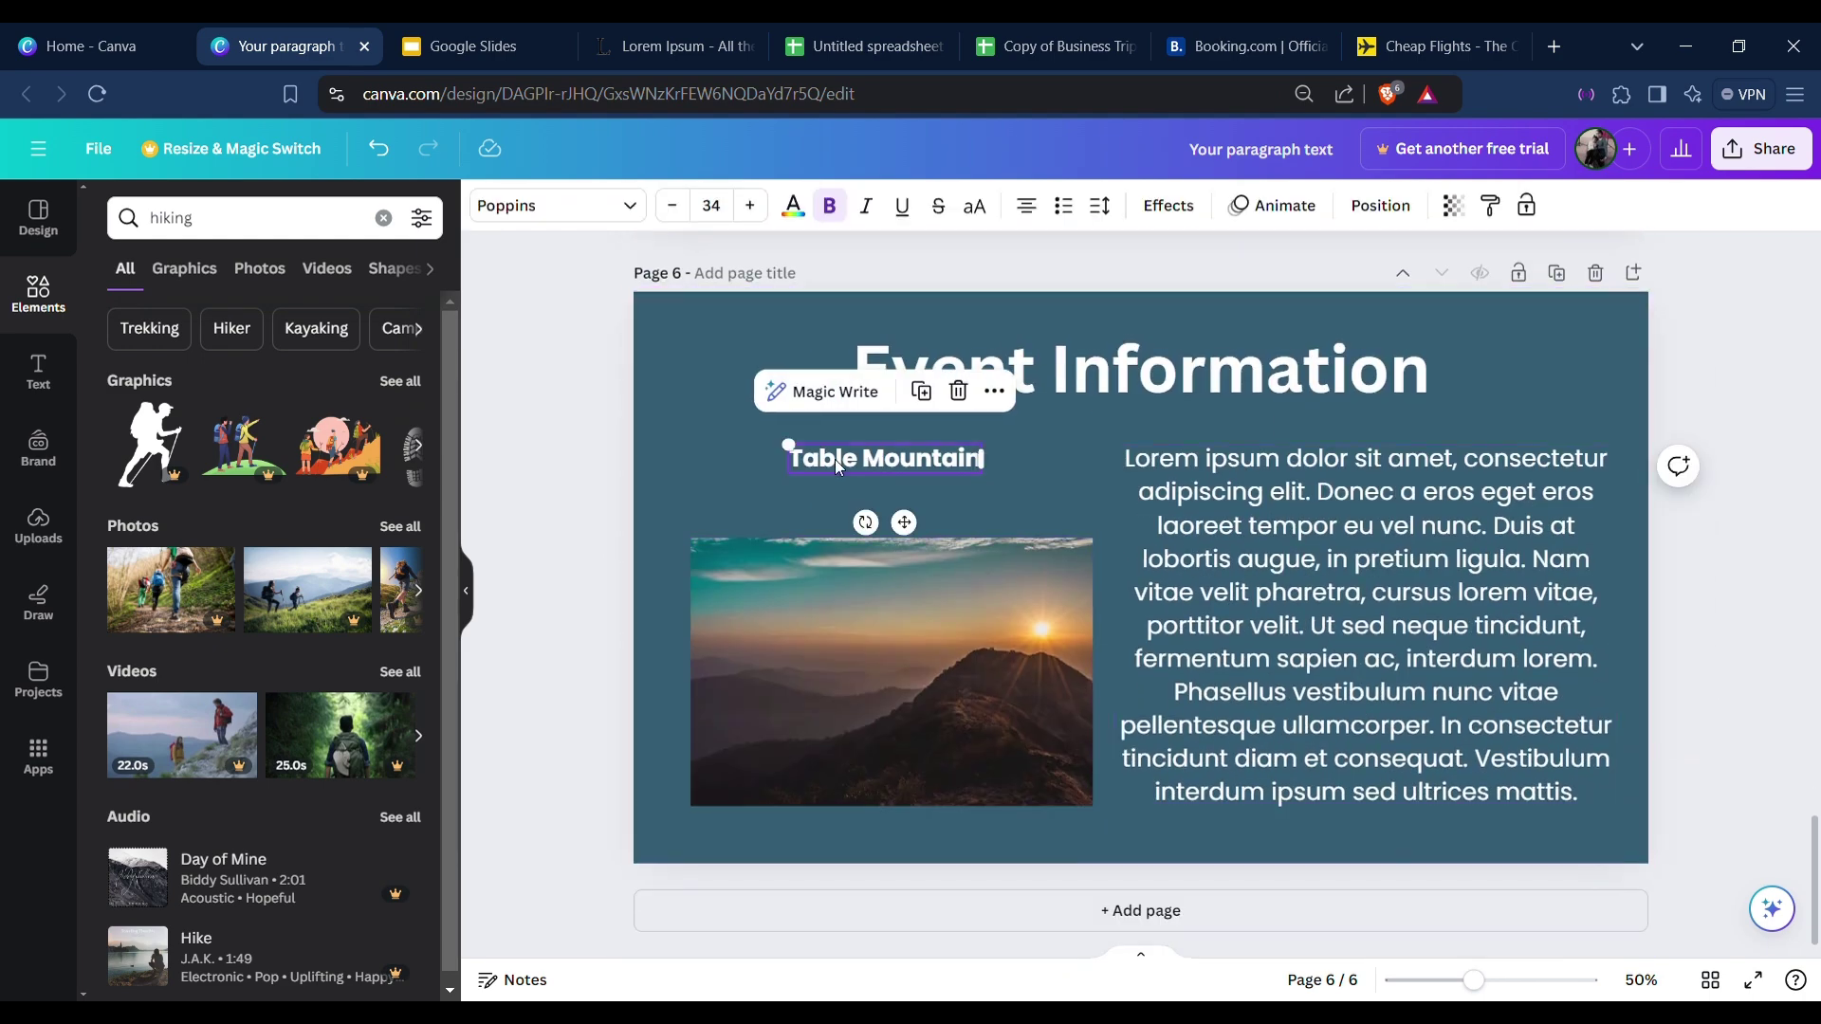
key(ctrl+a)
text(Hiking)
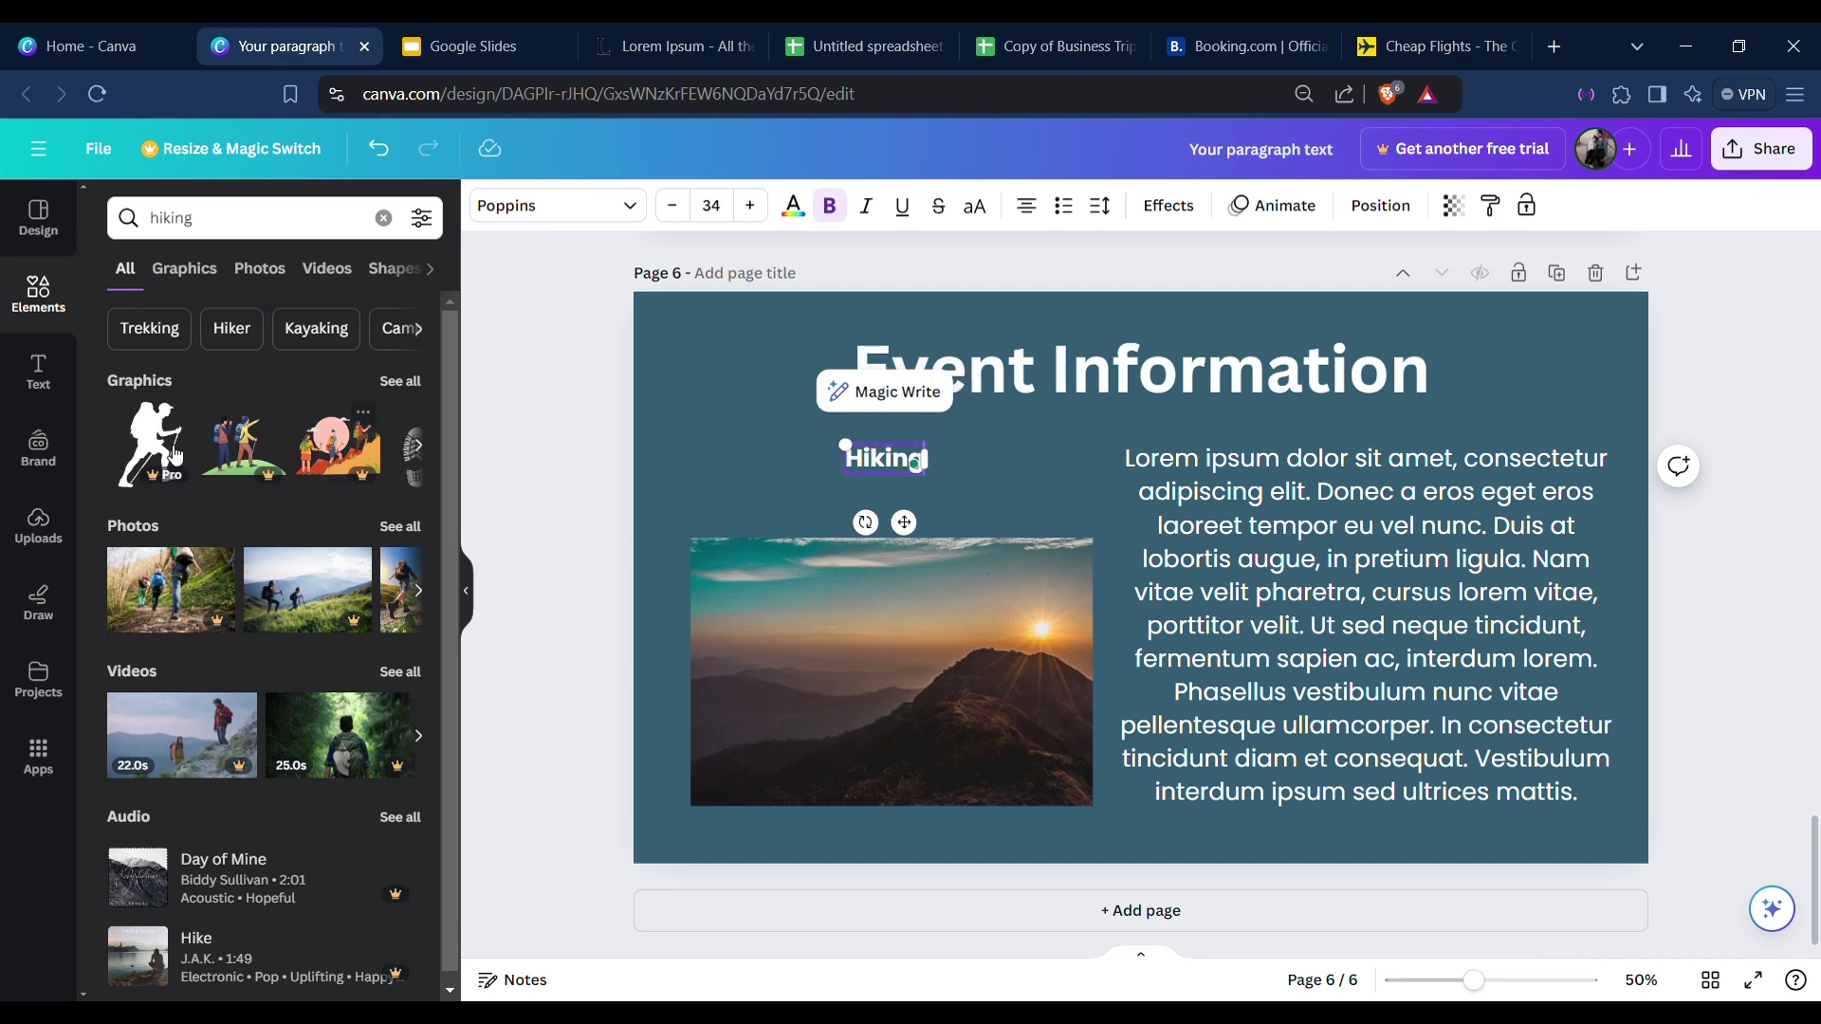
Replace page 6's mountain photo with a hiking photo of a group in a sunny field.
click(267, 273)
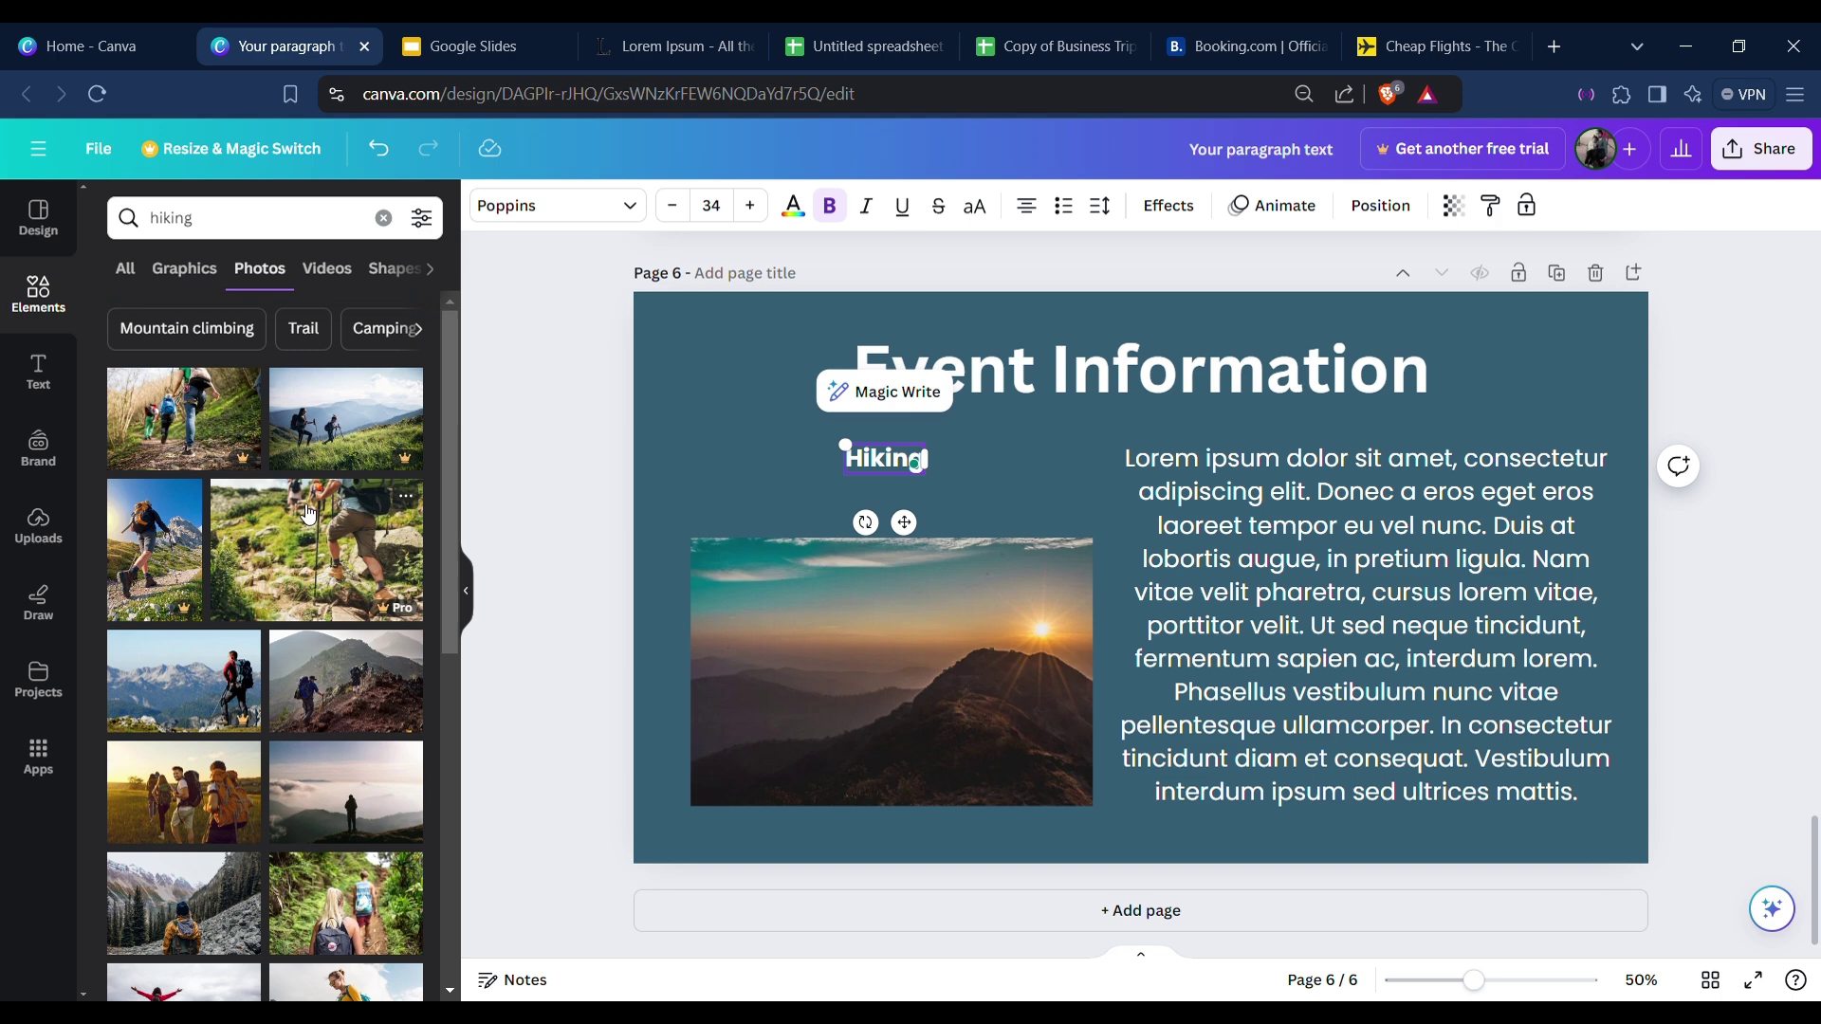
scroll(301, 520, down, 3)
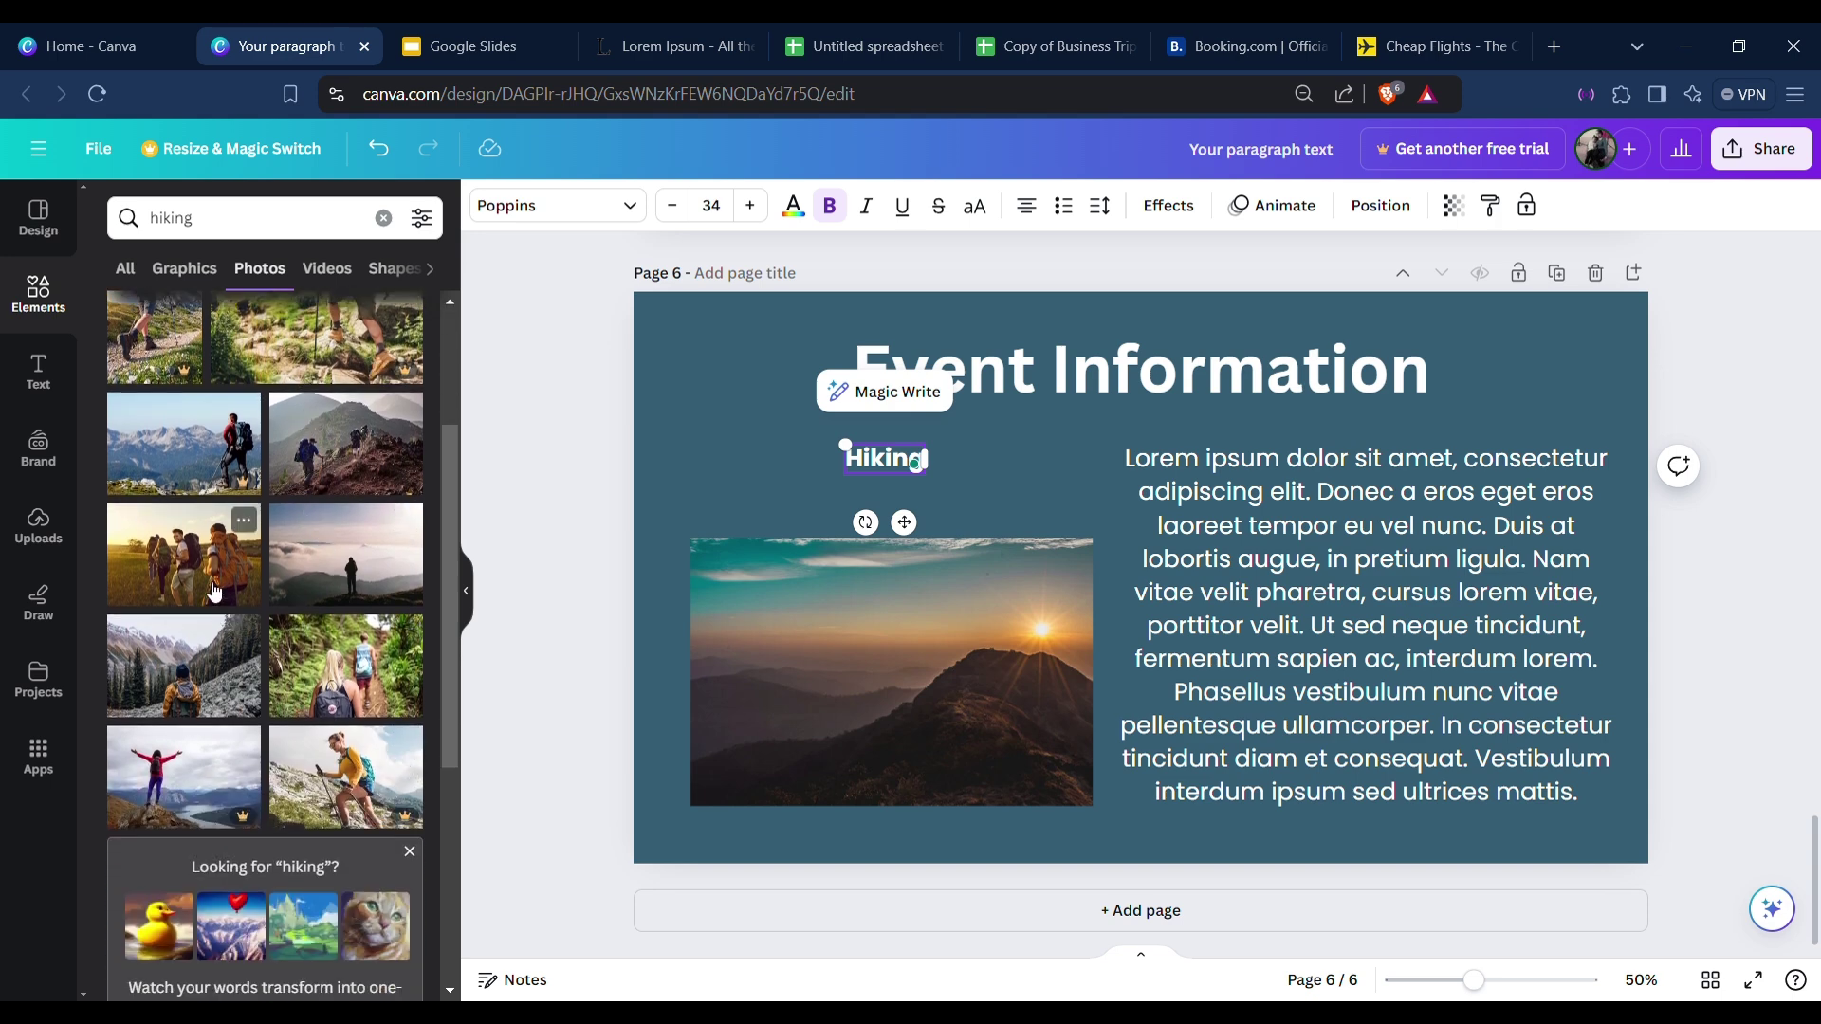
drag(151, 567, 756, 638)
click(539, 637)
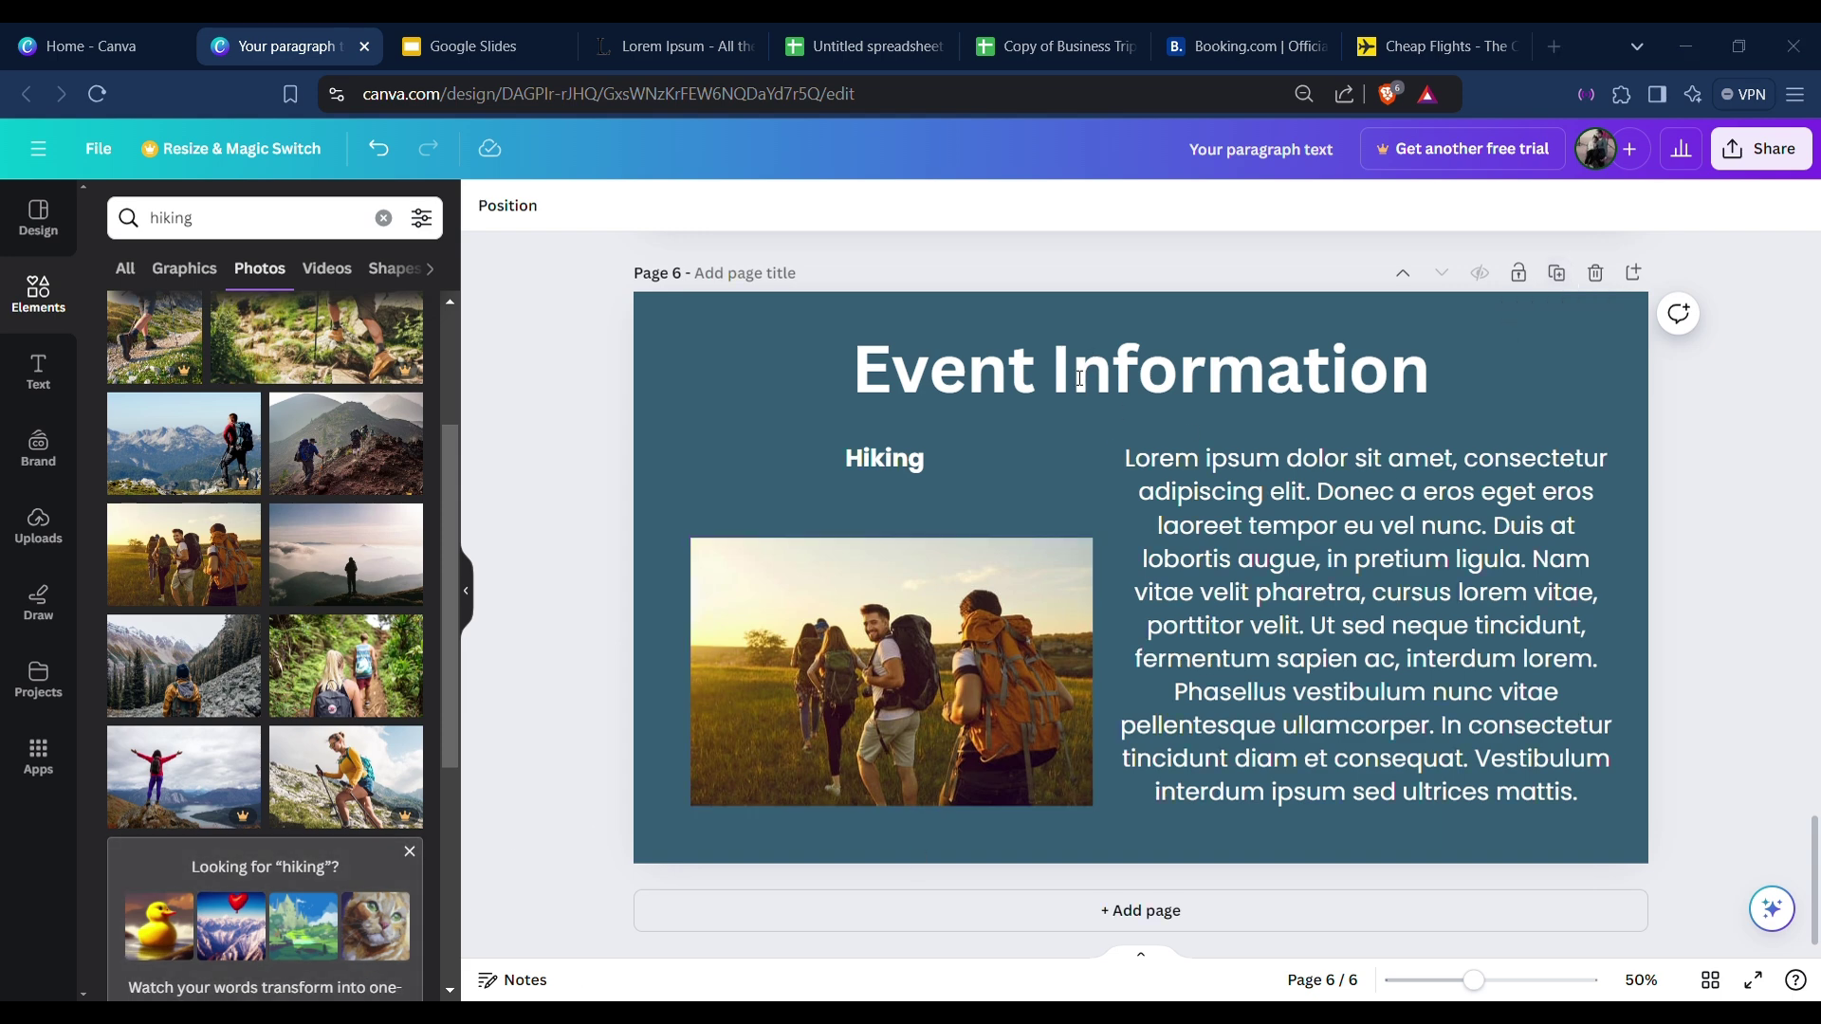
click(741, 332)
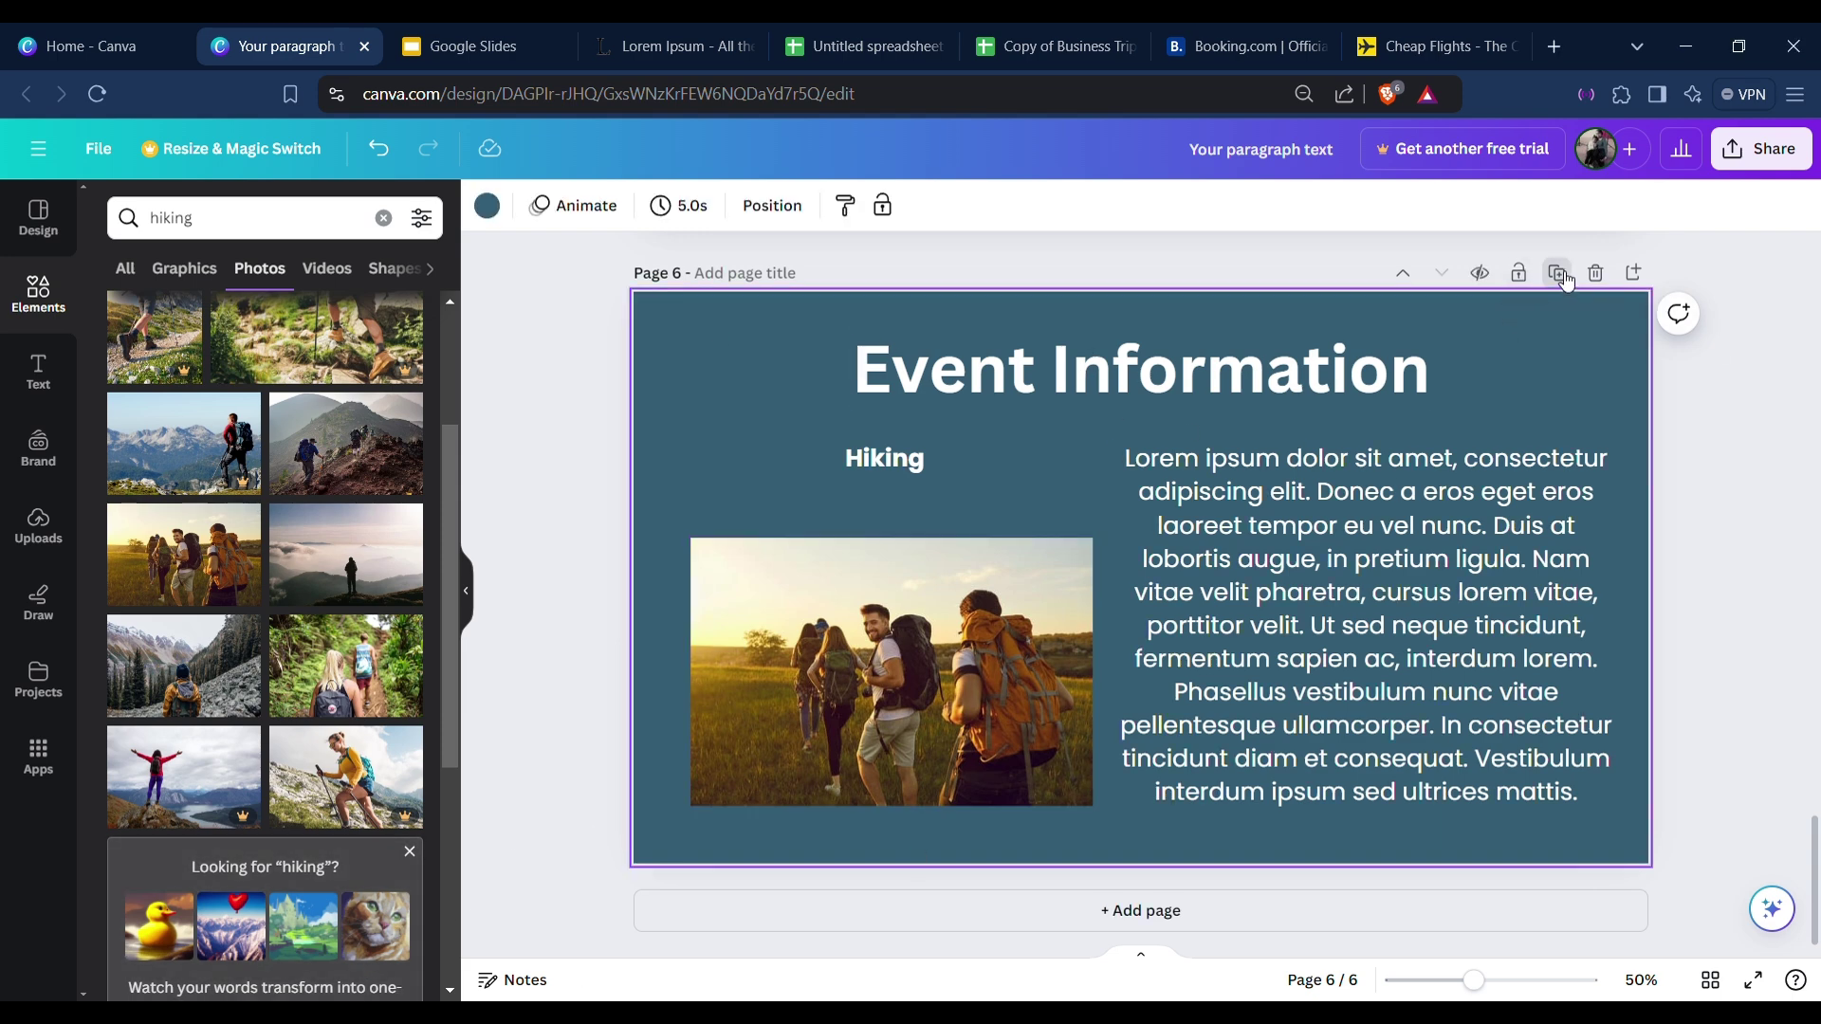
Add page 7 as an emptied copy titled 'Budget', then switch to the untitled spreadsheet.
click(1558, 274)
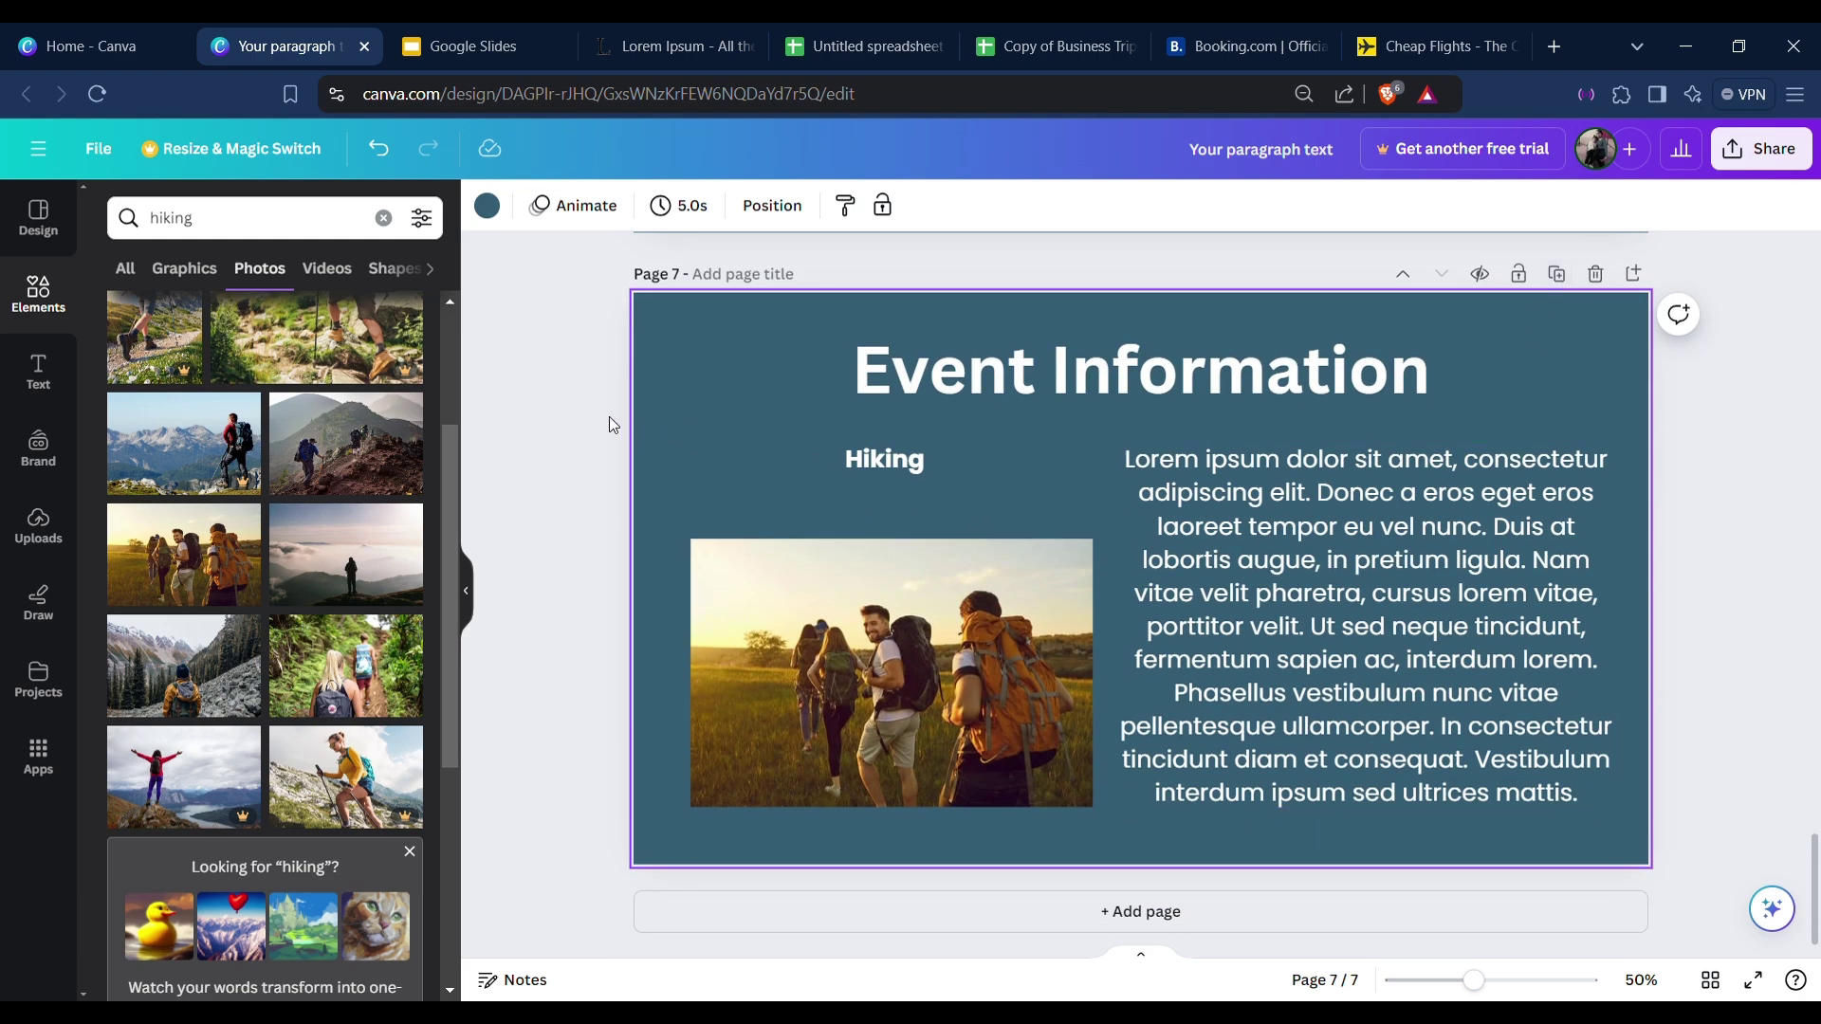
drag(538, 389, 1778, 824)
key(Delete)
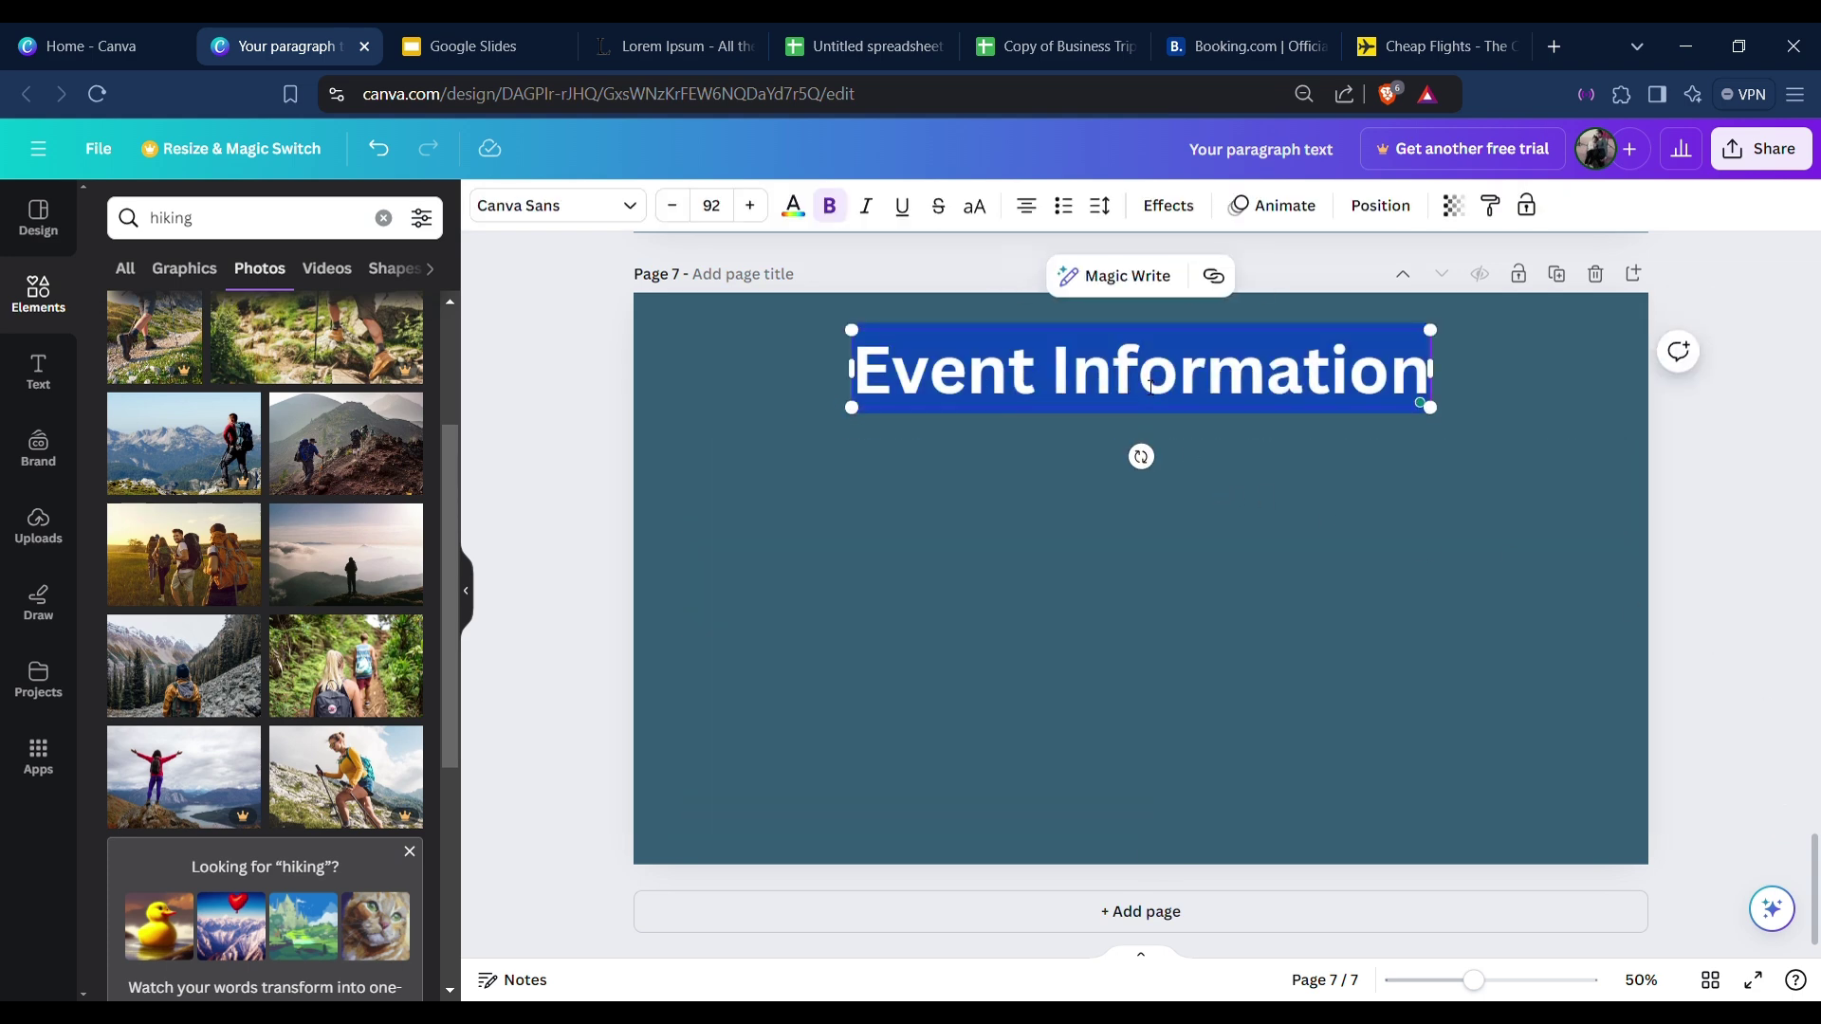
key(Escape)
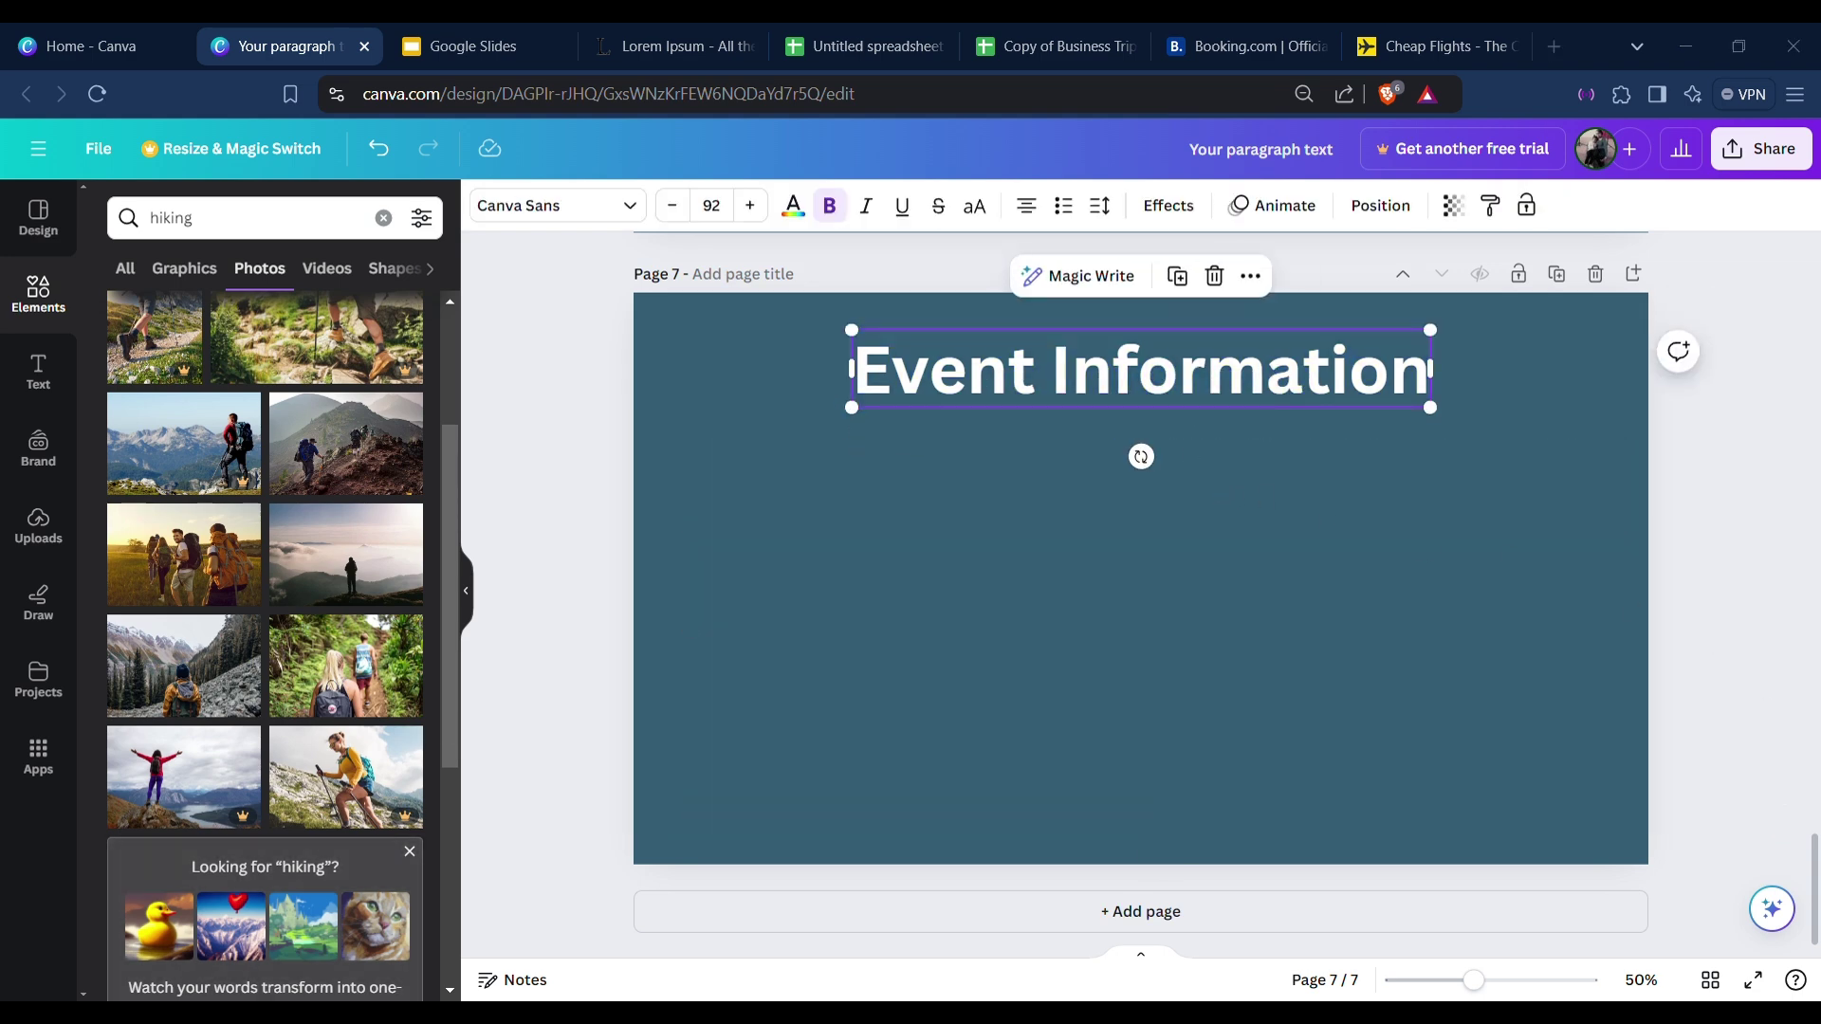
double_click(998, 384)
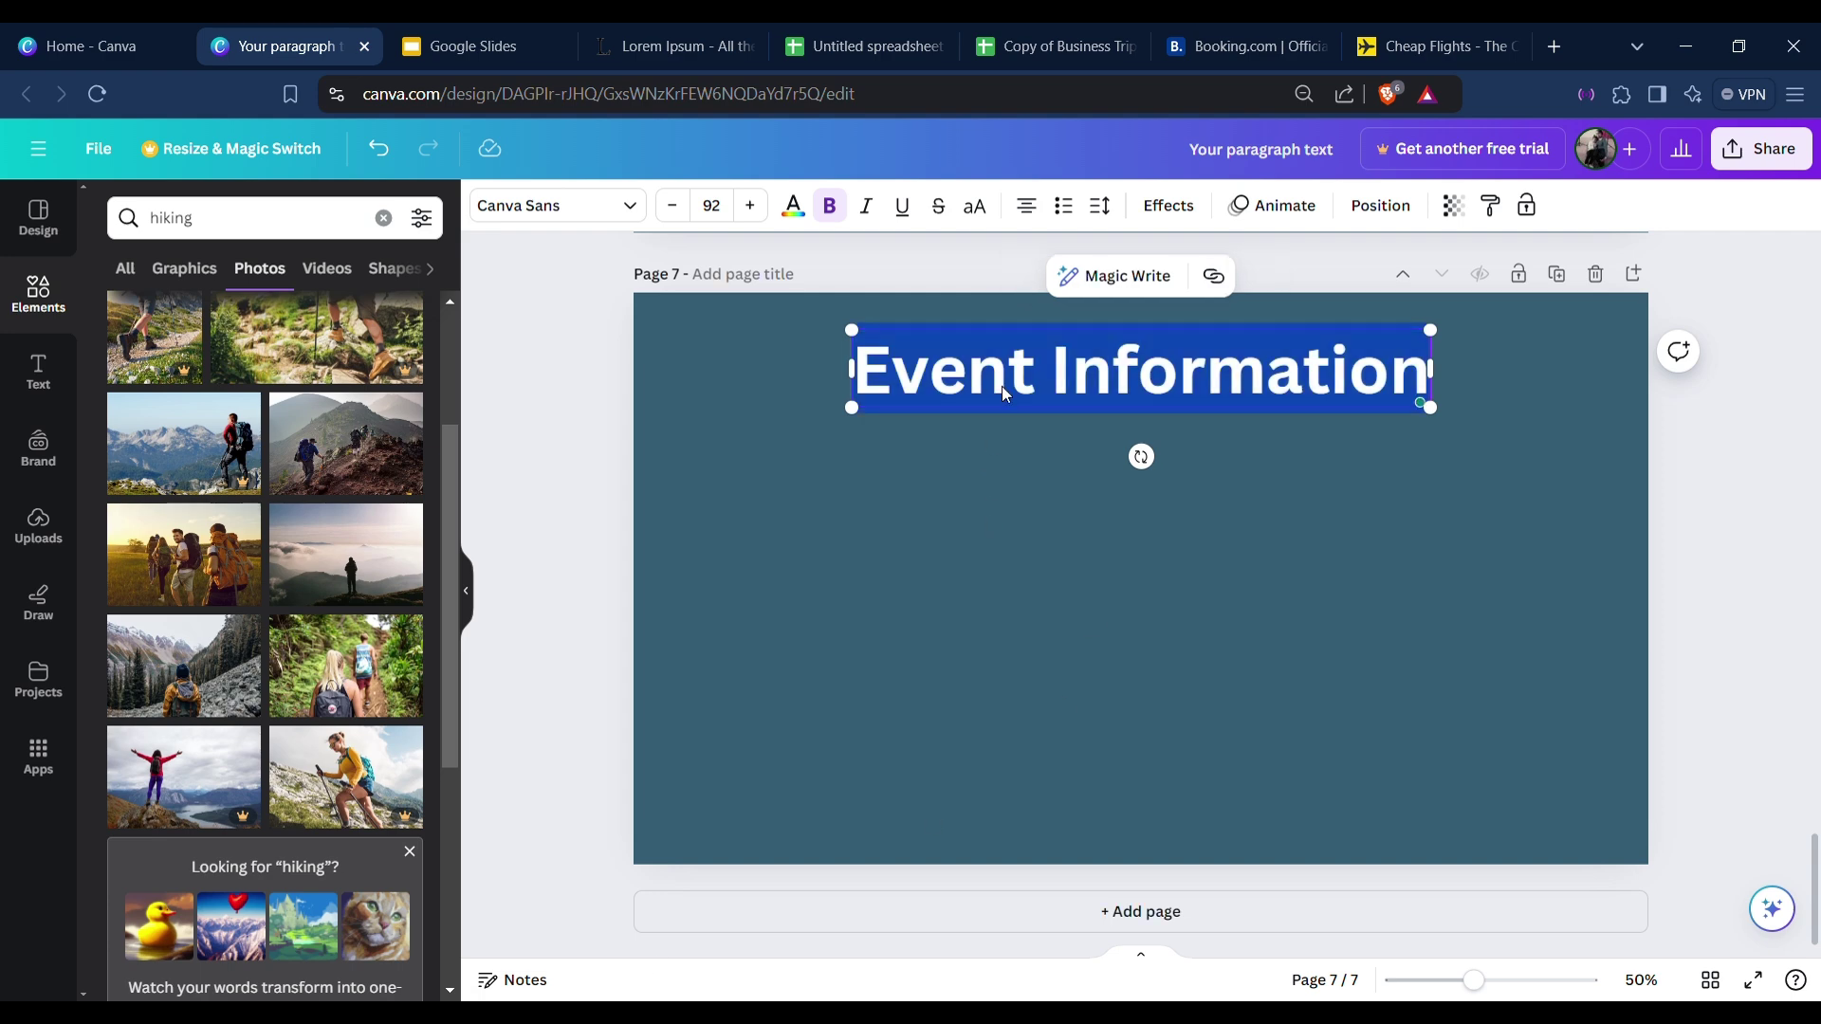
text(Budget)
click(1300, 364)
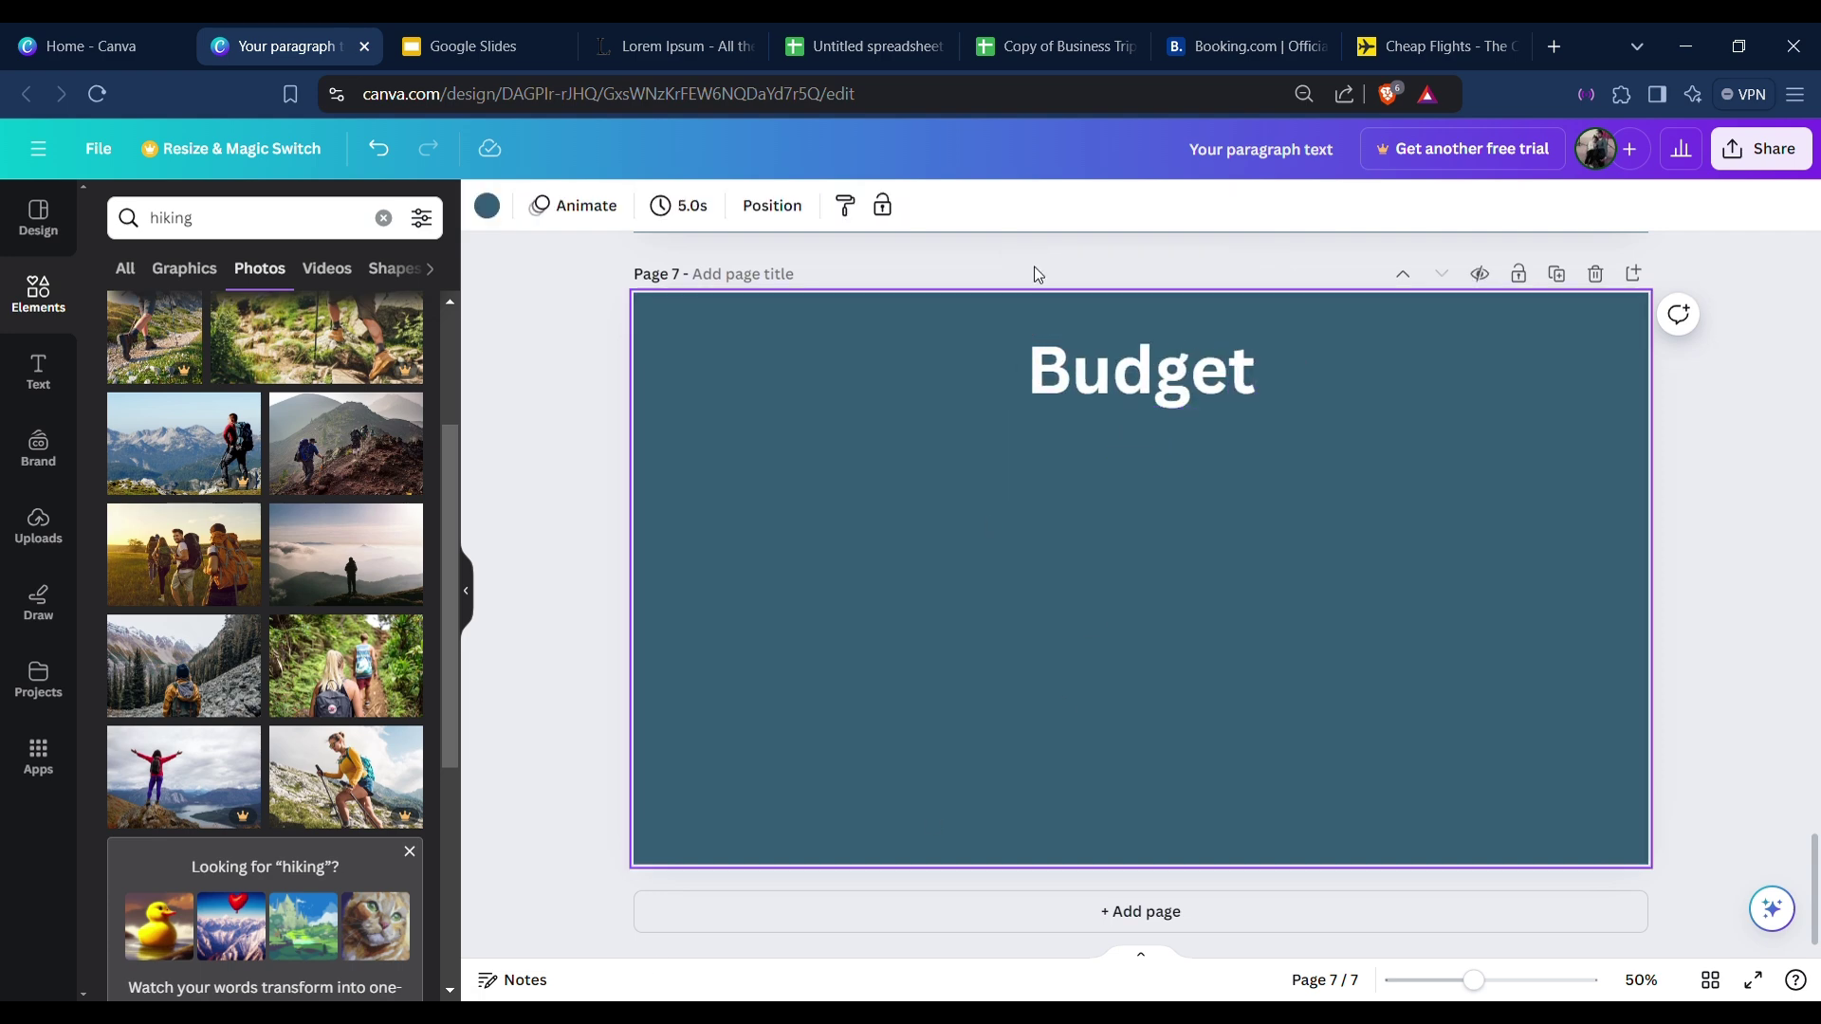
click(822, 38)
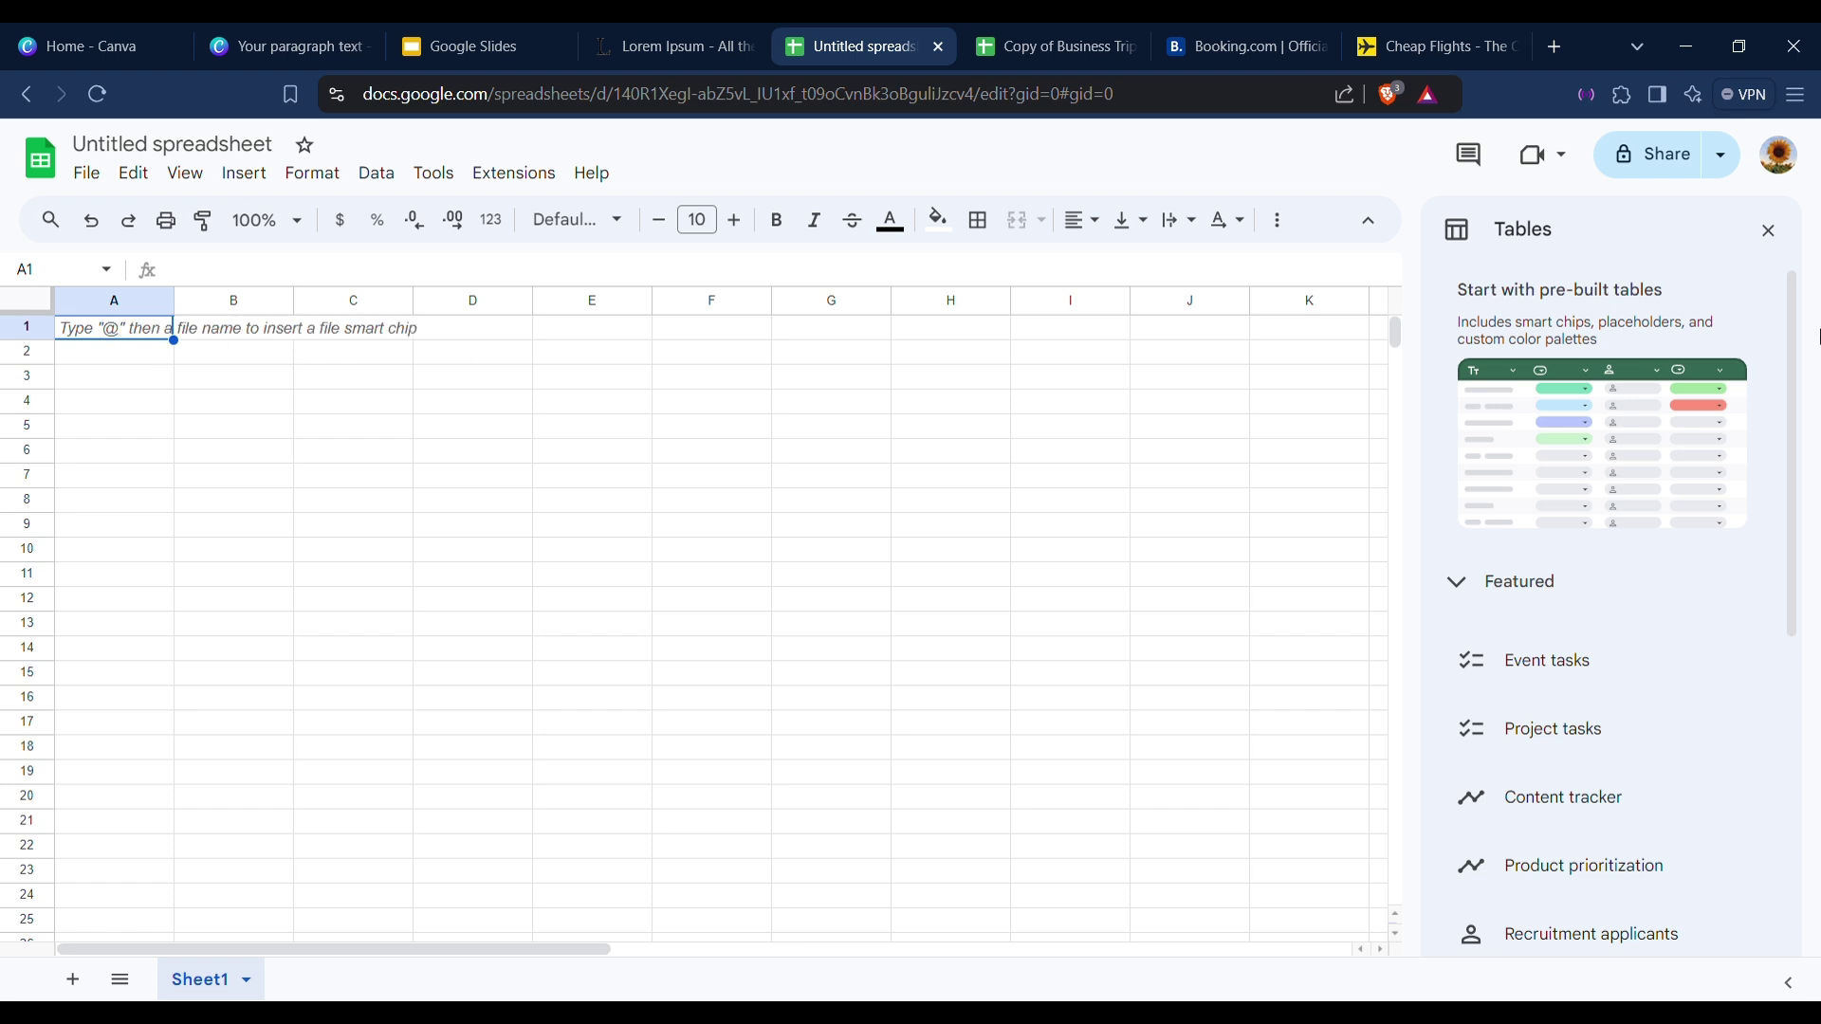
Dismiss the table suggestions and enter the heading 'Budget' in cell B2.
click(1770, 232)
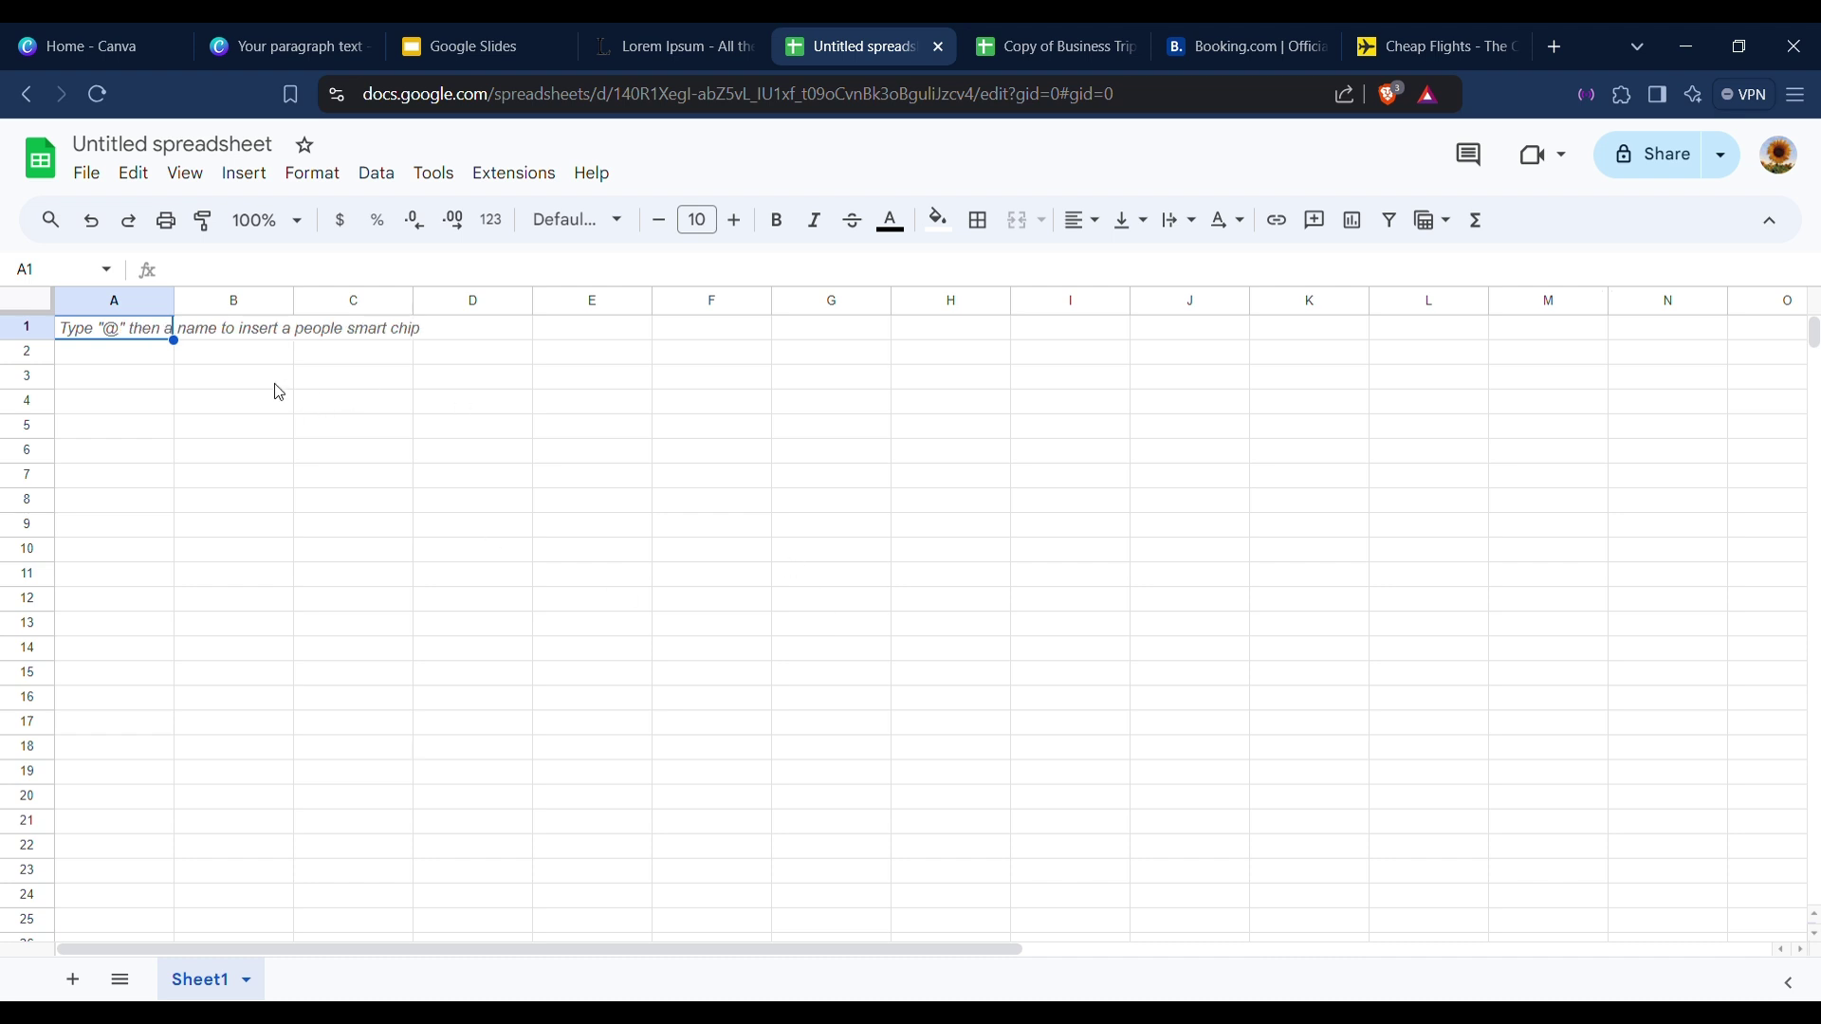
click(227, 355)
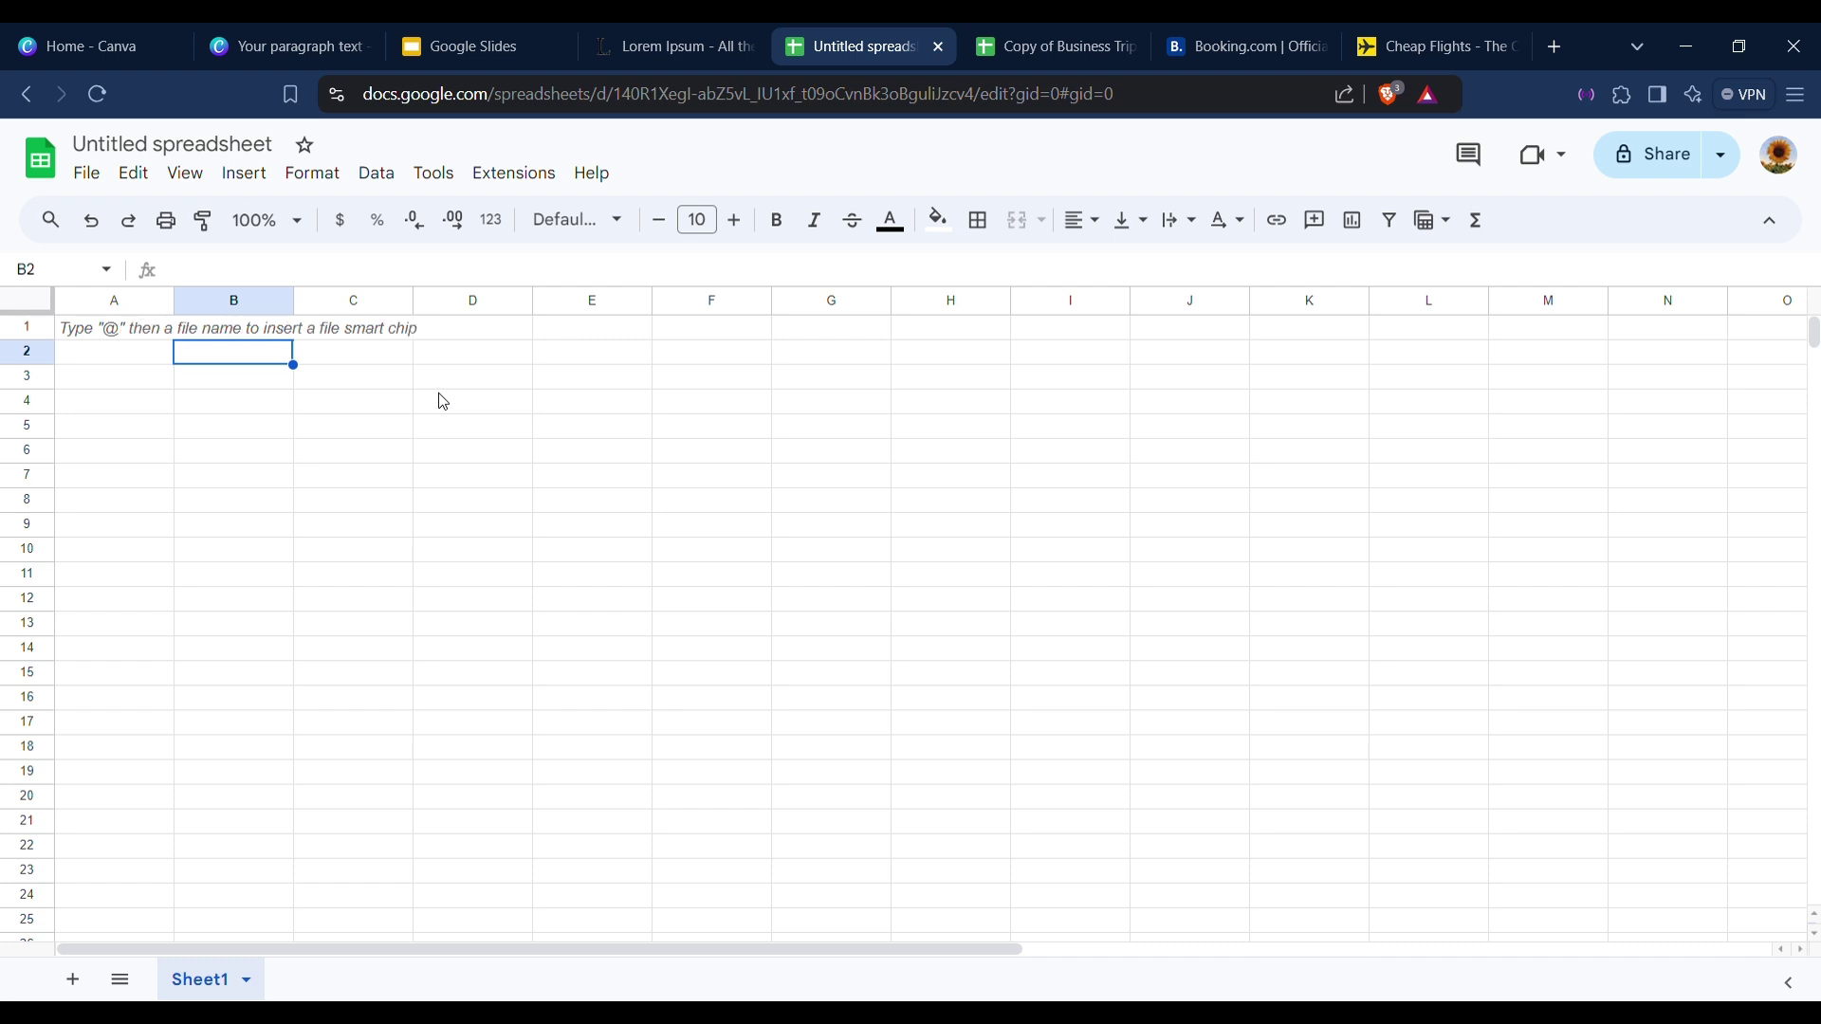
text(Budget)
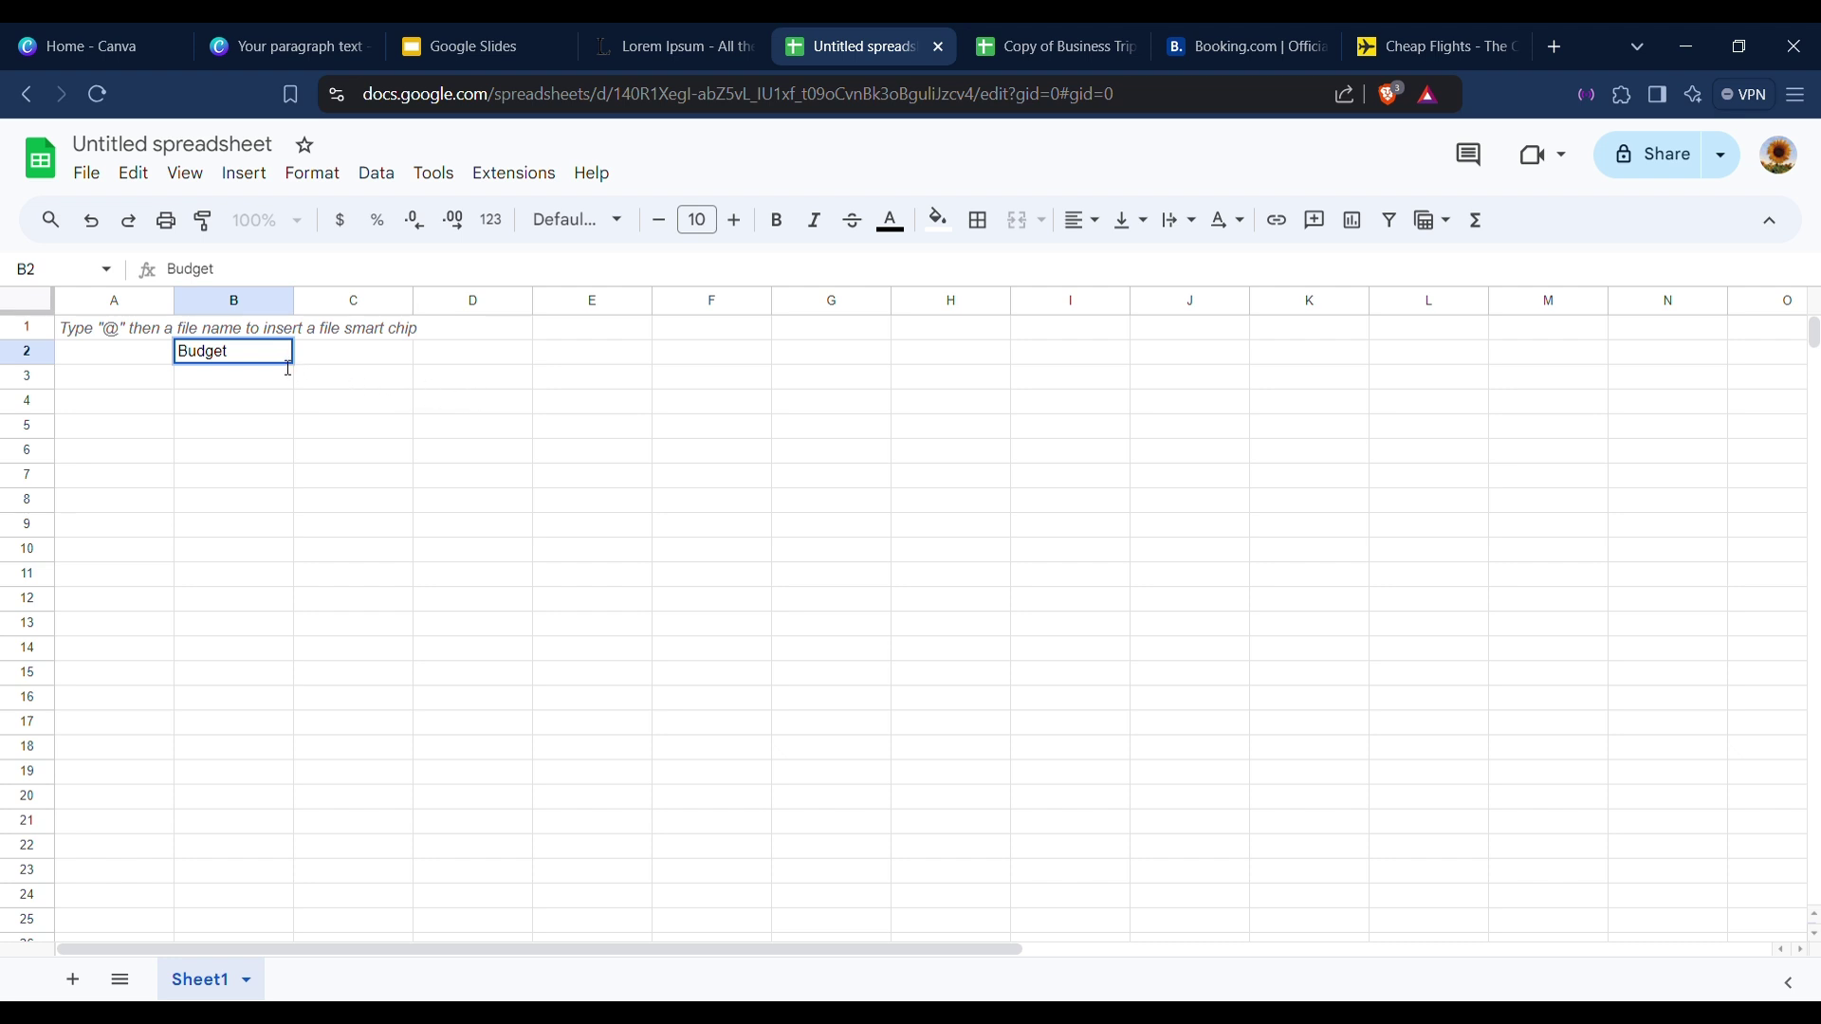
click(420, 361)
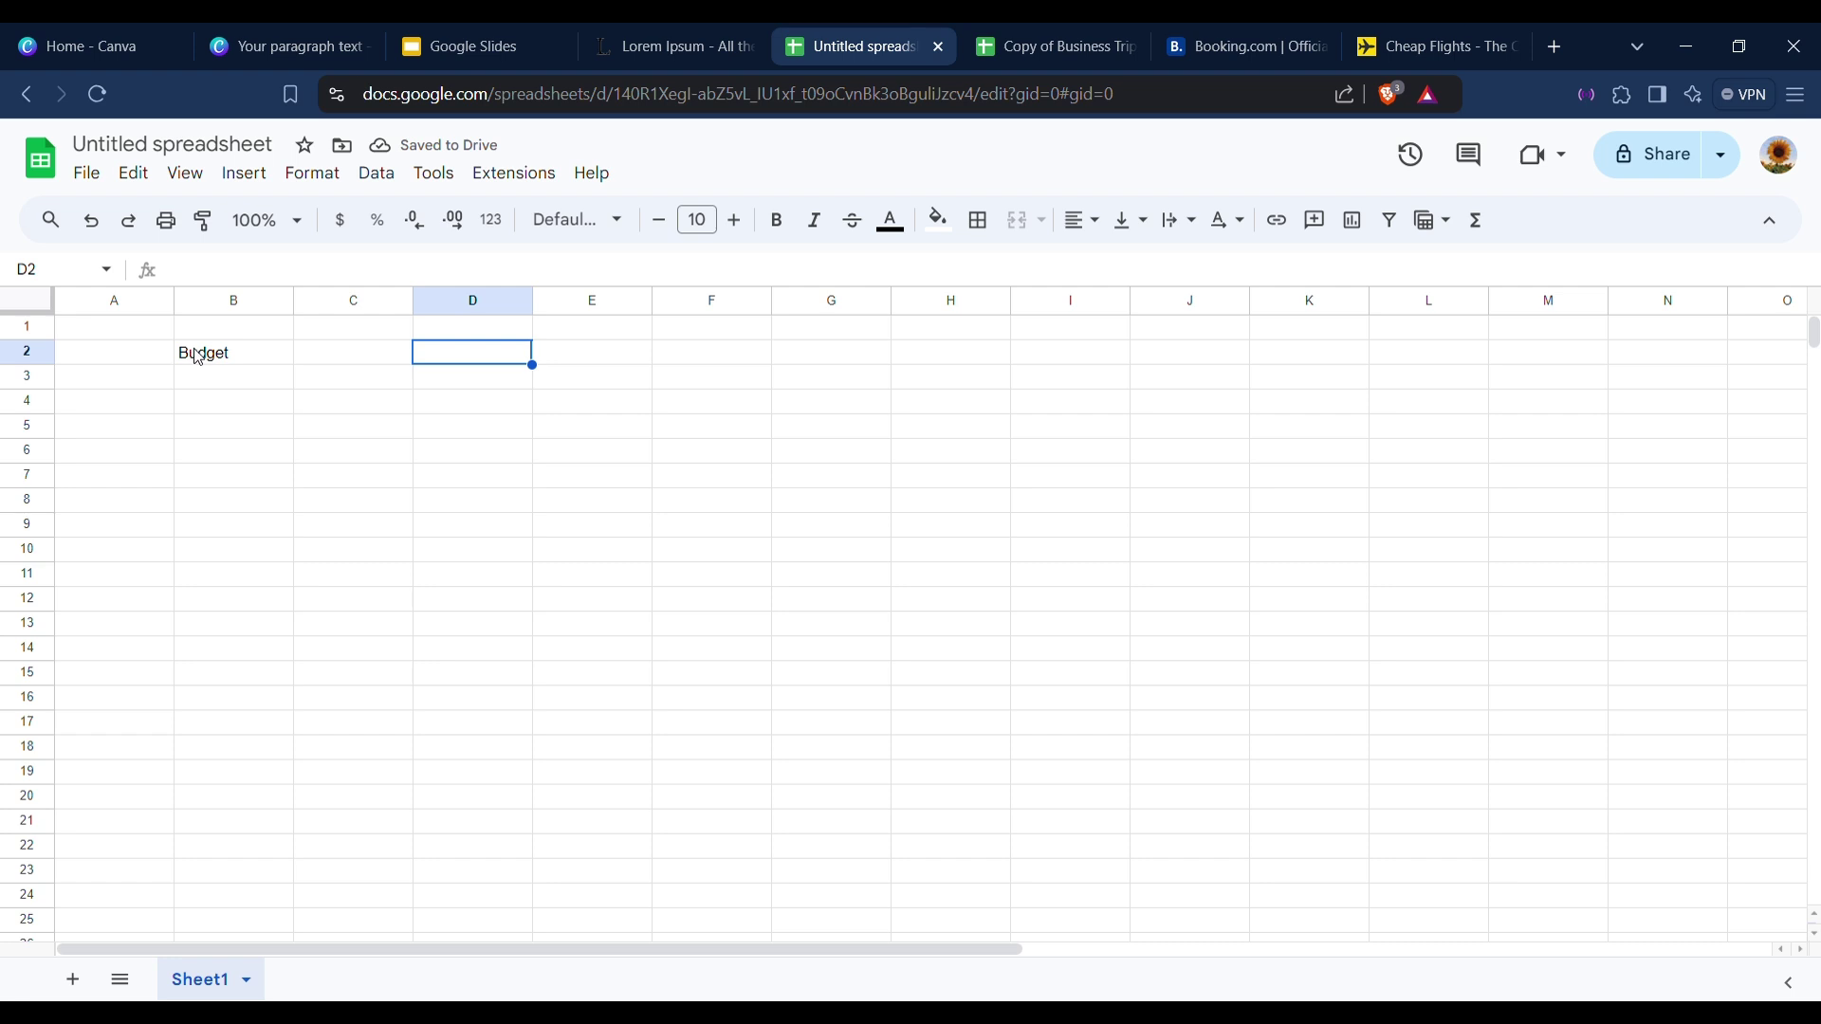
Merge cells B2:D2 and centre the Budget heading horizontally.
drag(196, 357, 501, 363)
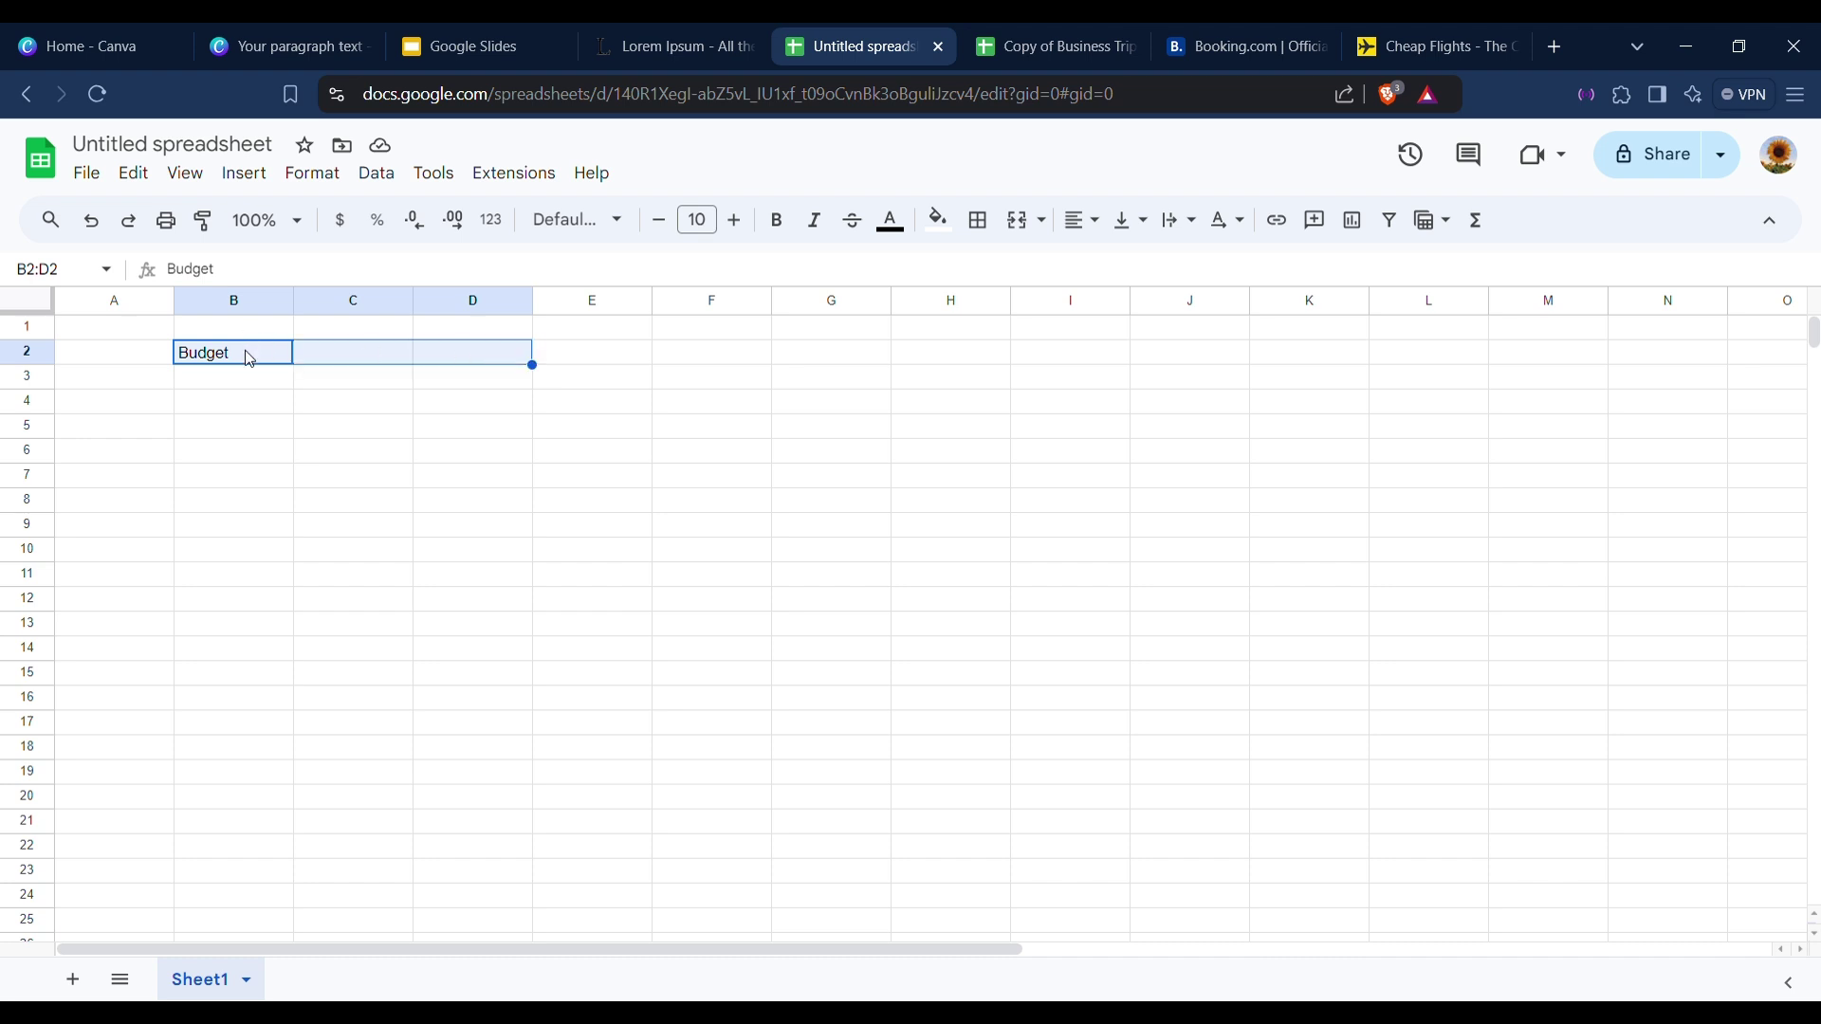
drag(250, 359, 492, 362)
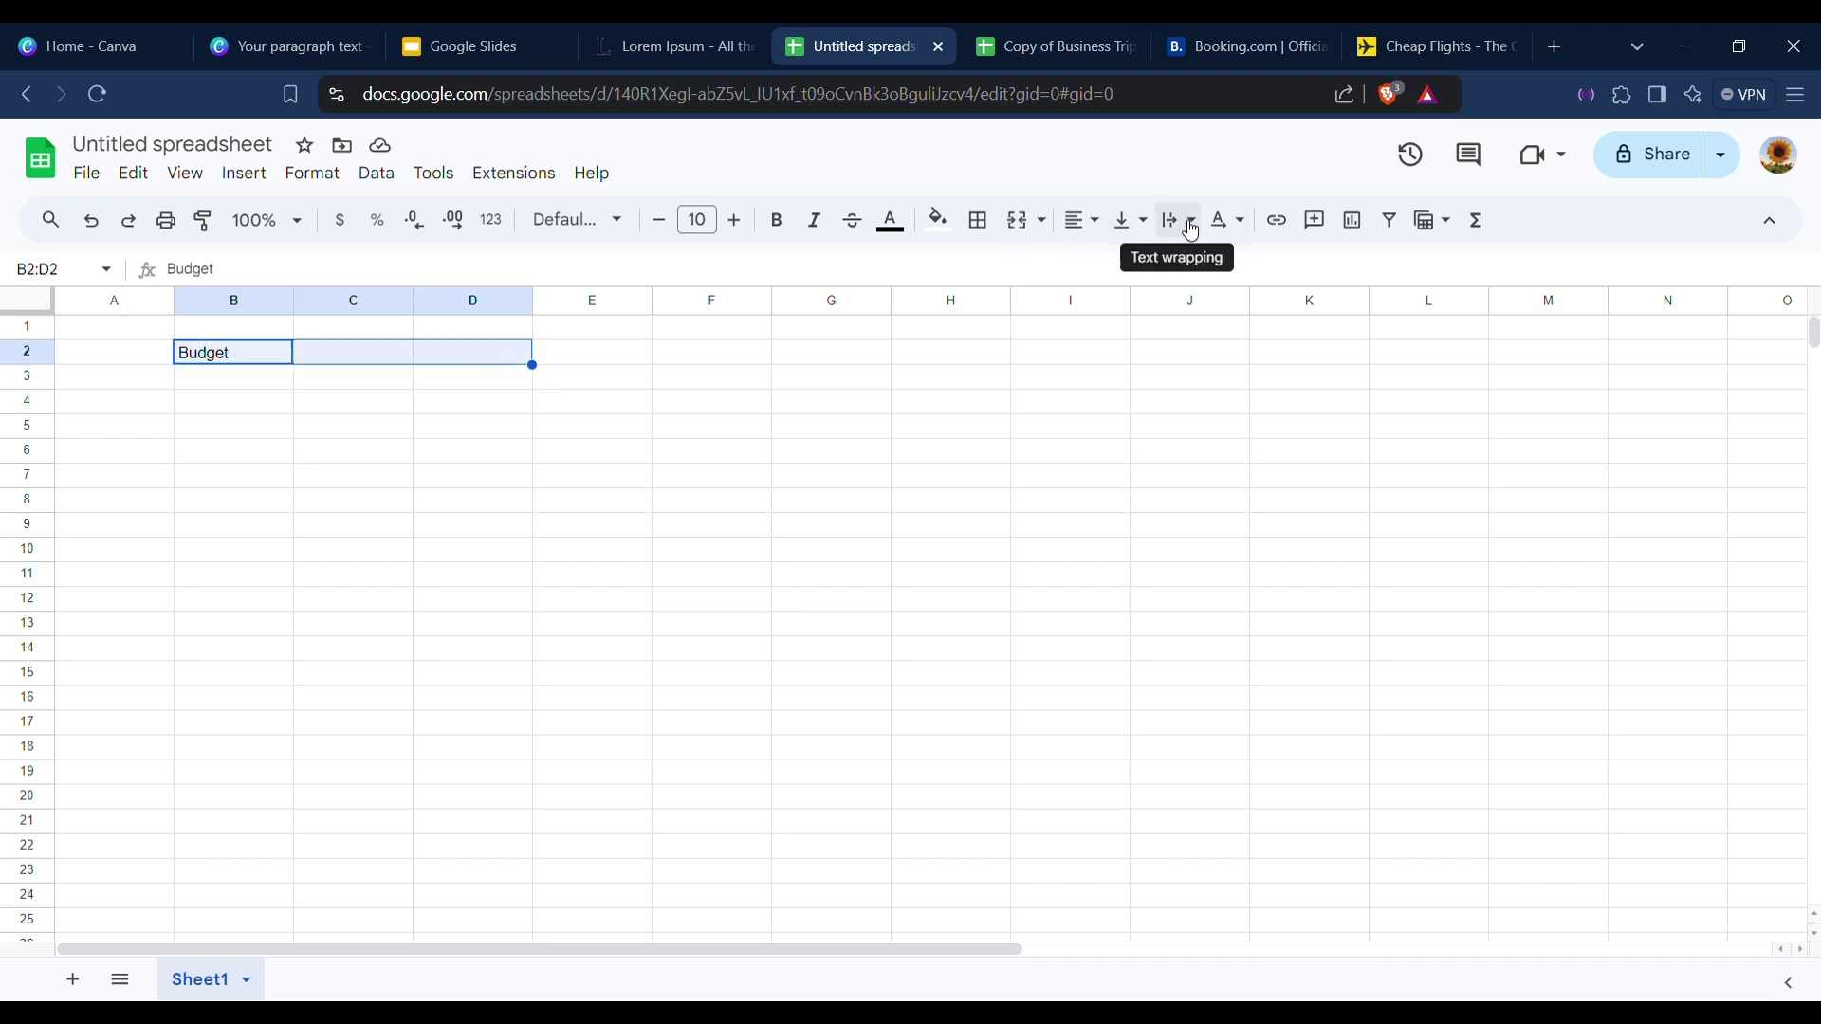
click(1020, 223)
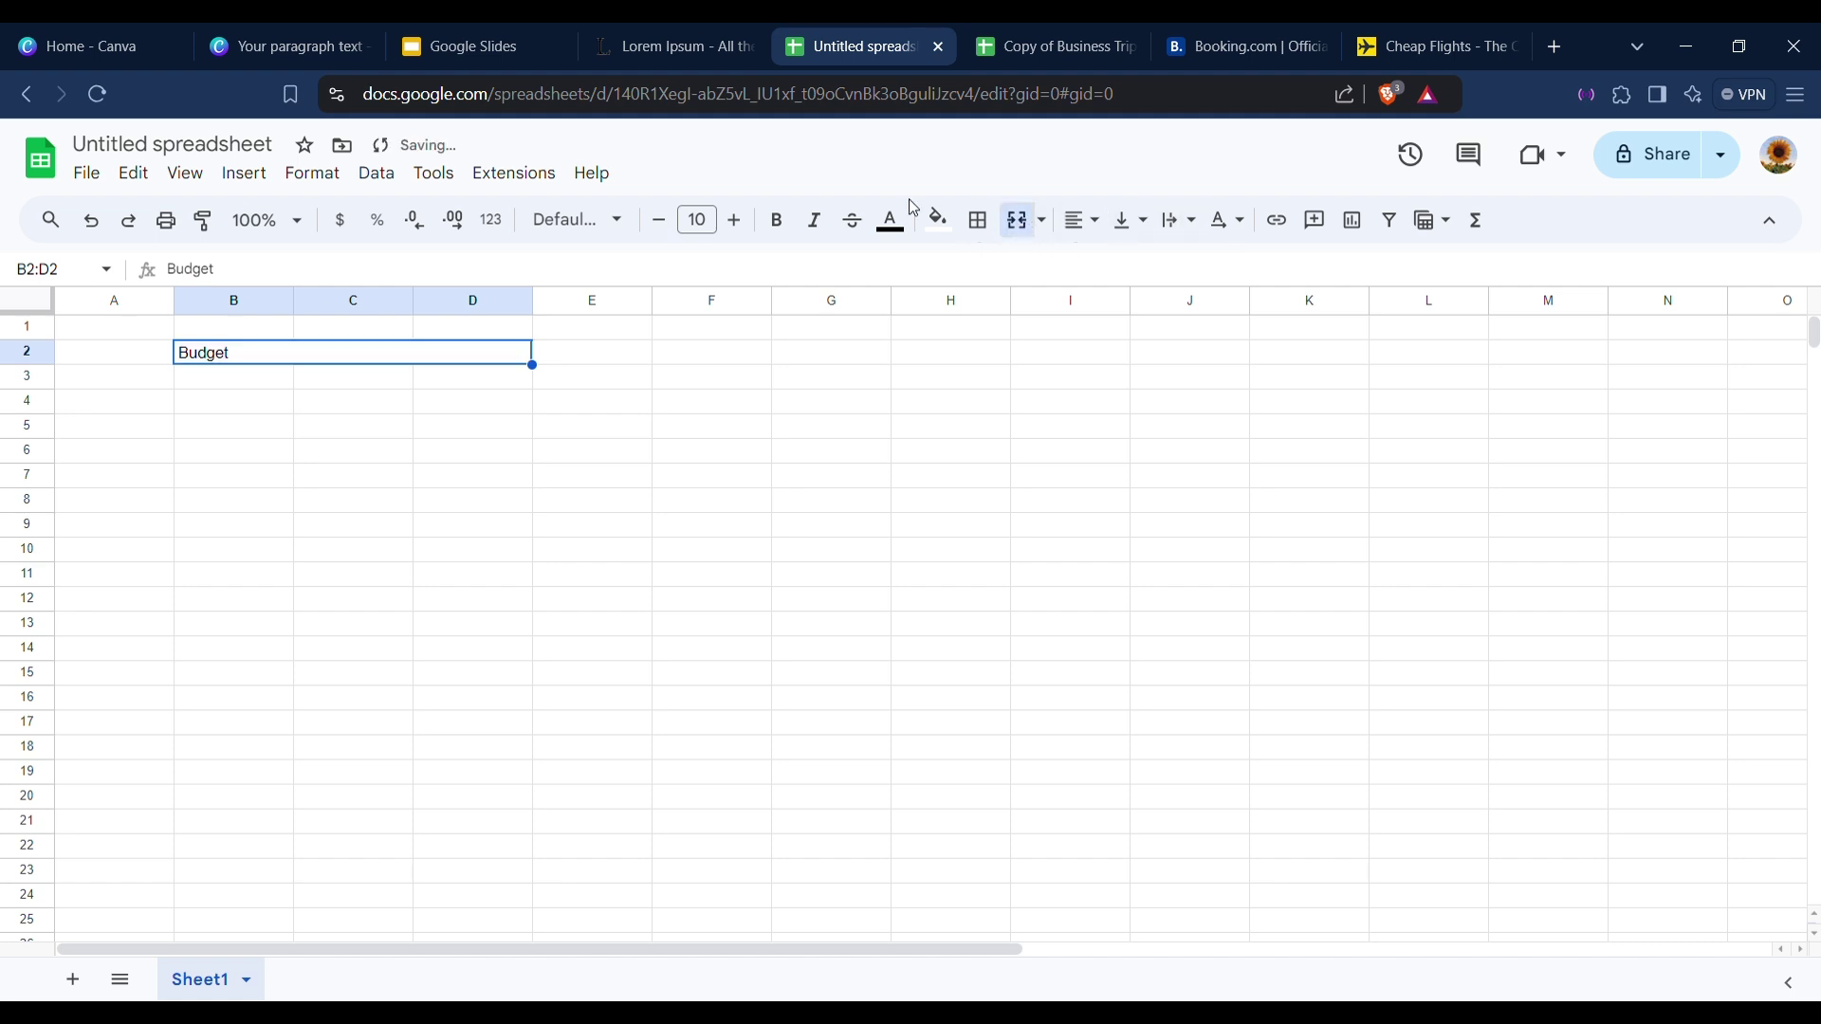
click(1086, 226)
click(1081, 220)
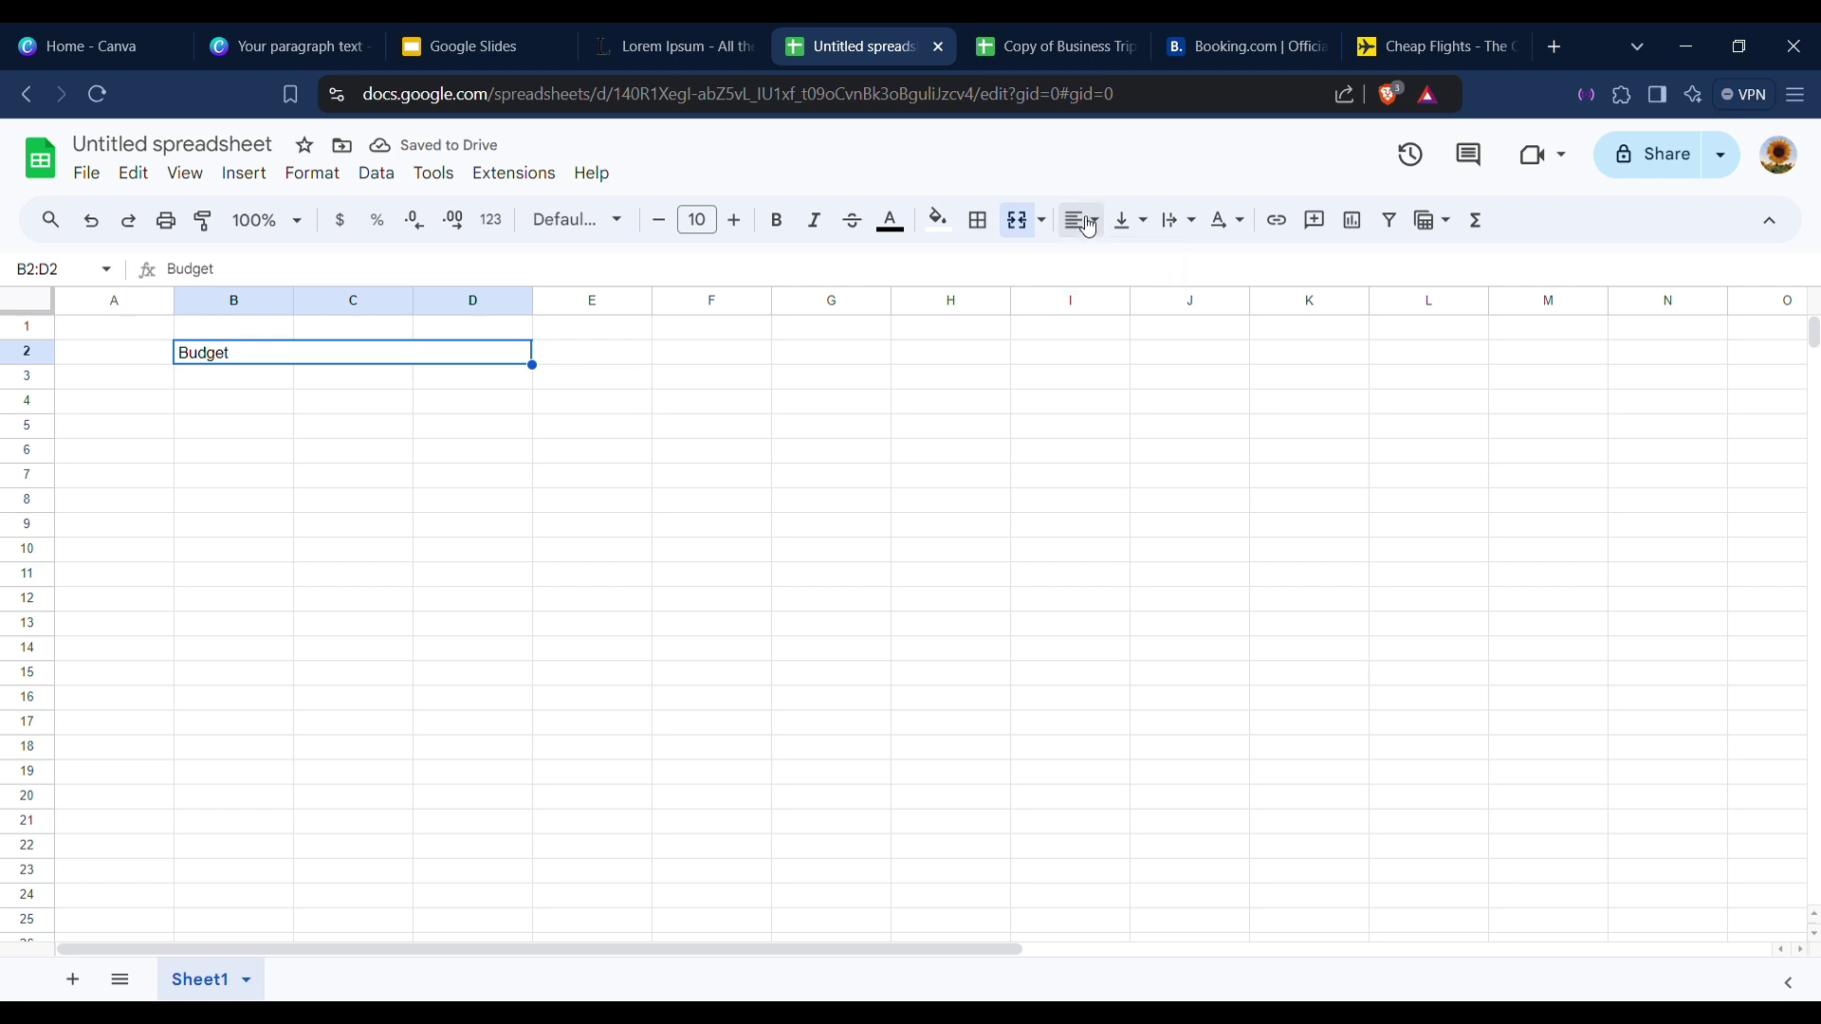
click(1083, 221)
click(1119, 267)
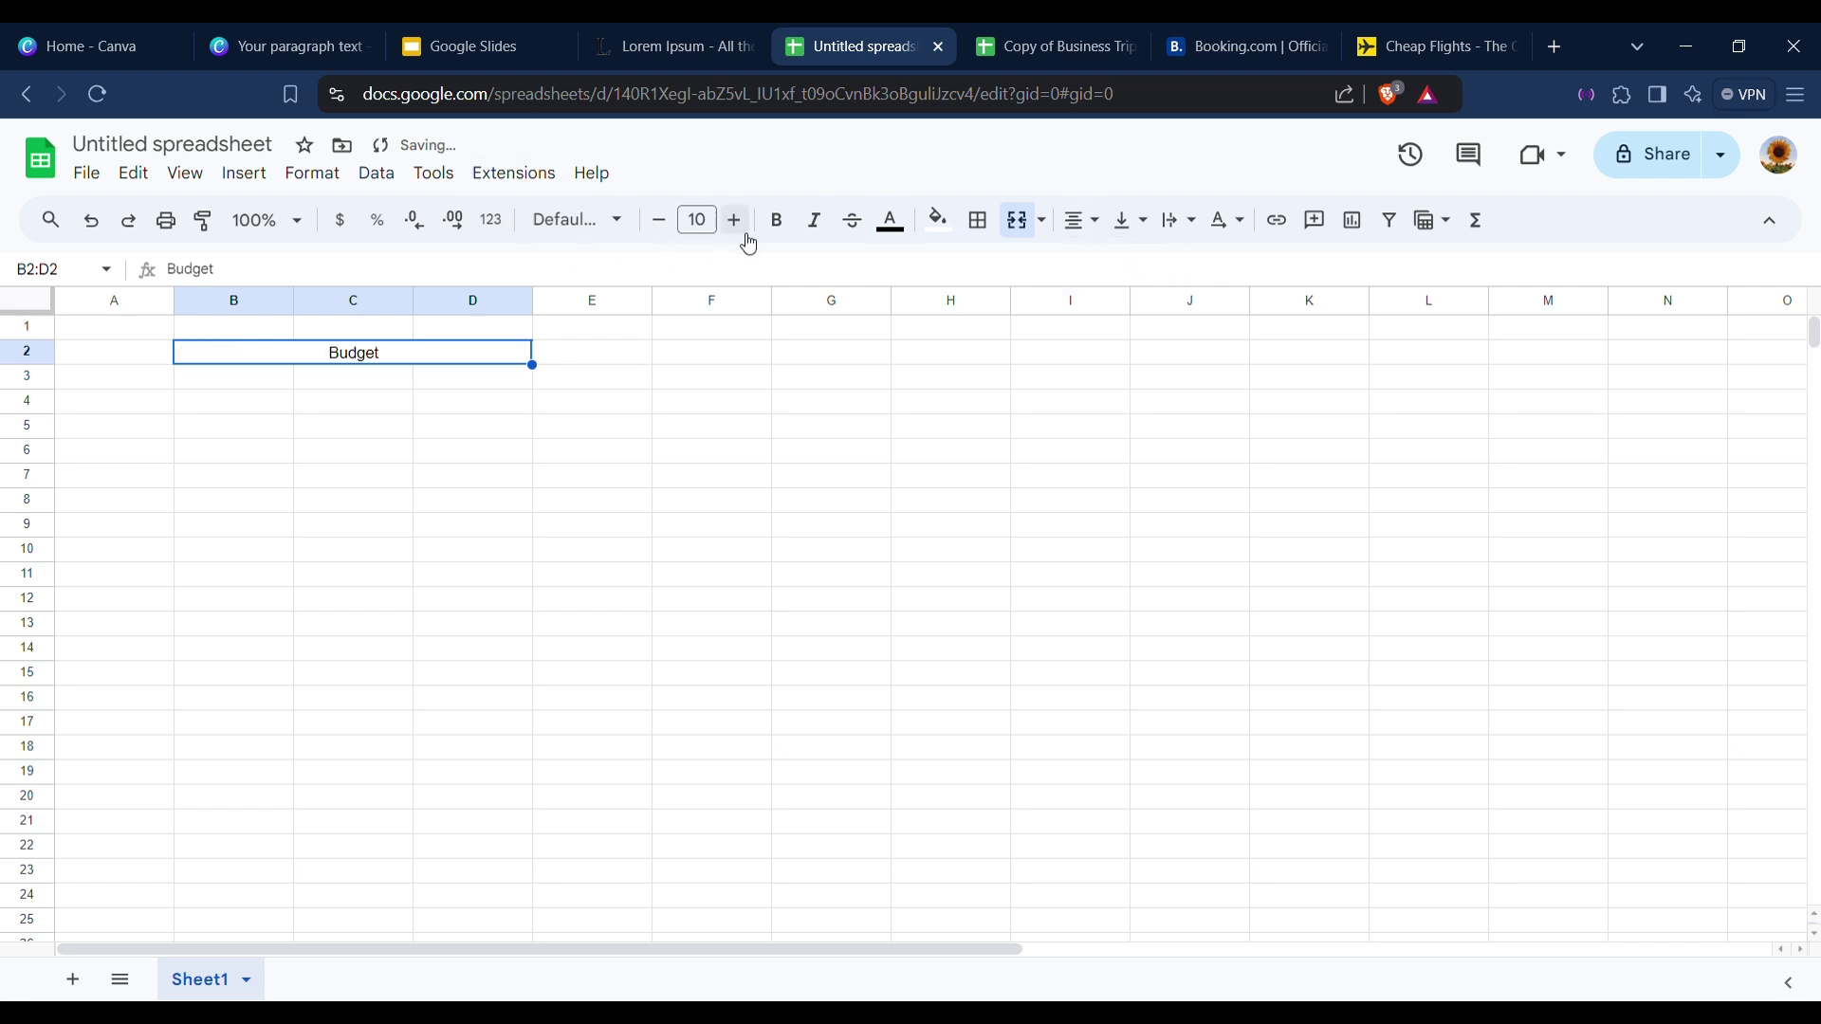
Make the Budget heading bold with font size 20.
click(780, 233)
click(748, 229)
click(748, 229)
click(748, 228)
click(748, 228)
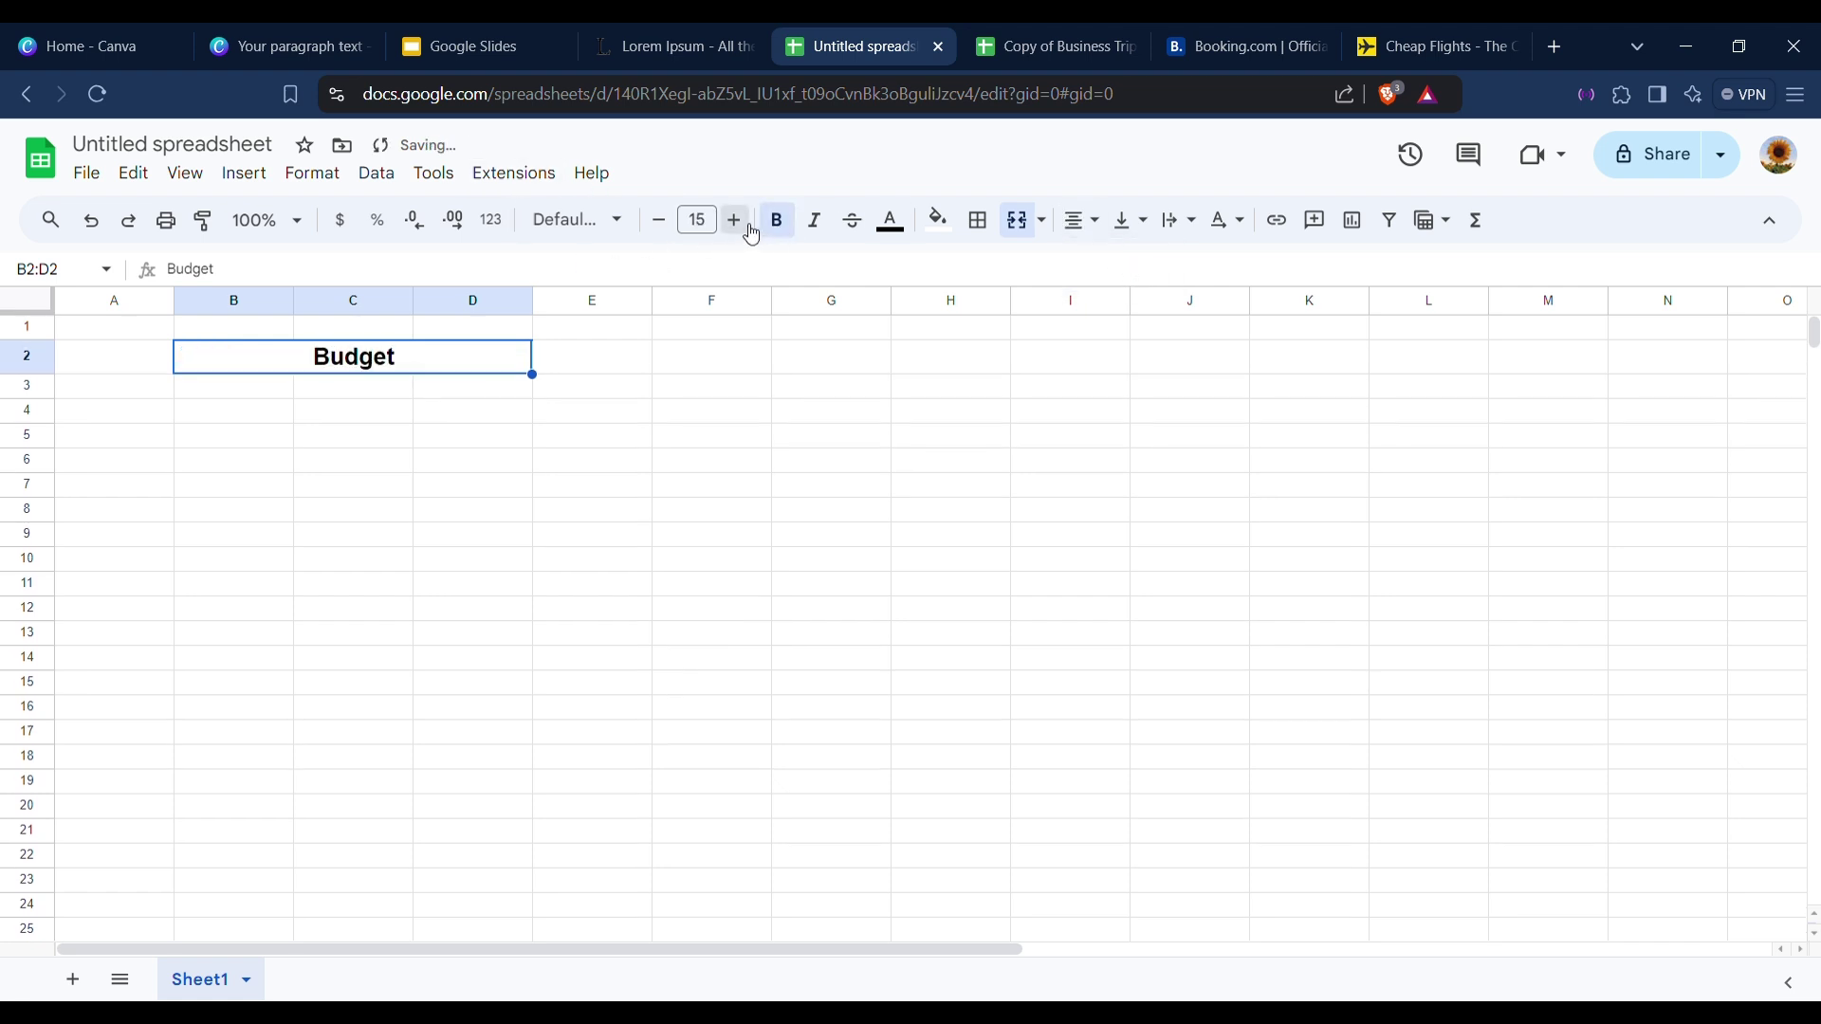
click(748, 229)
click(748, 228)
click(748, 229)
click(749, 228)
click(190, 399)
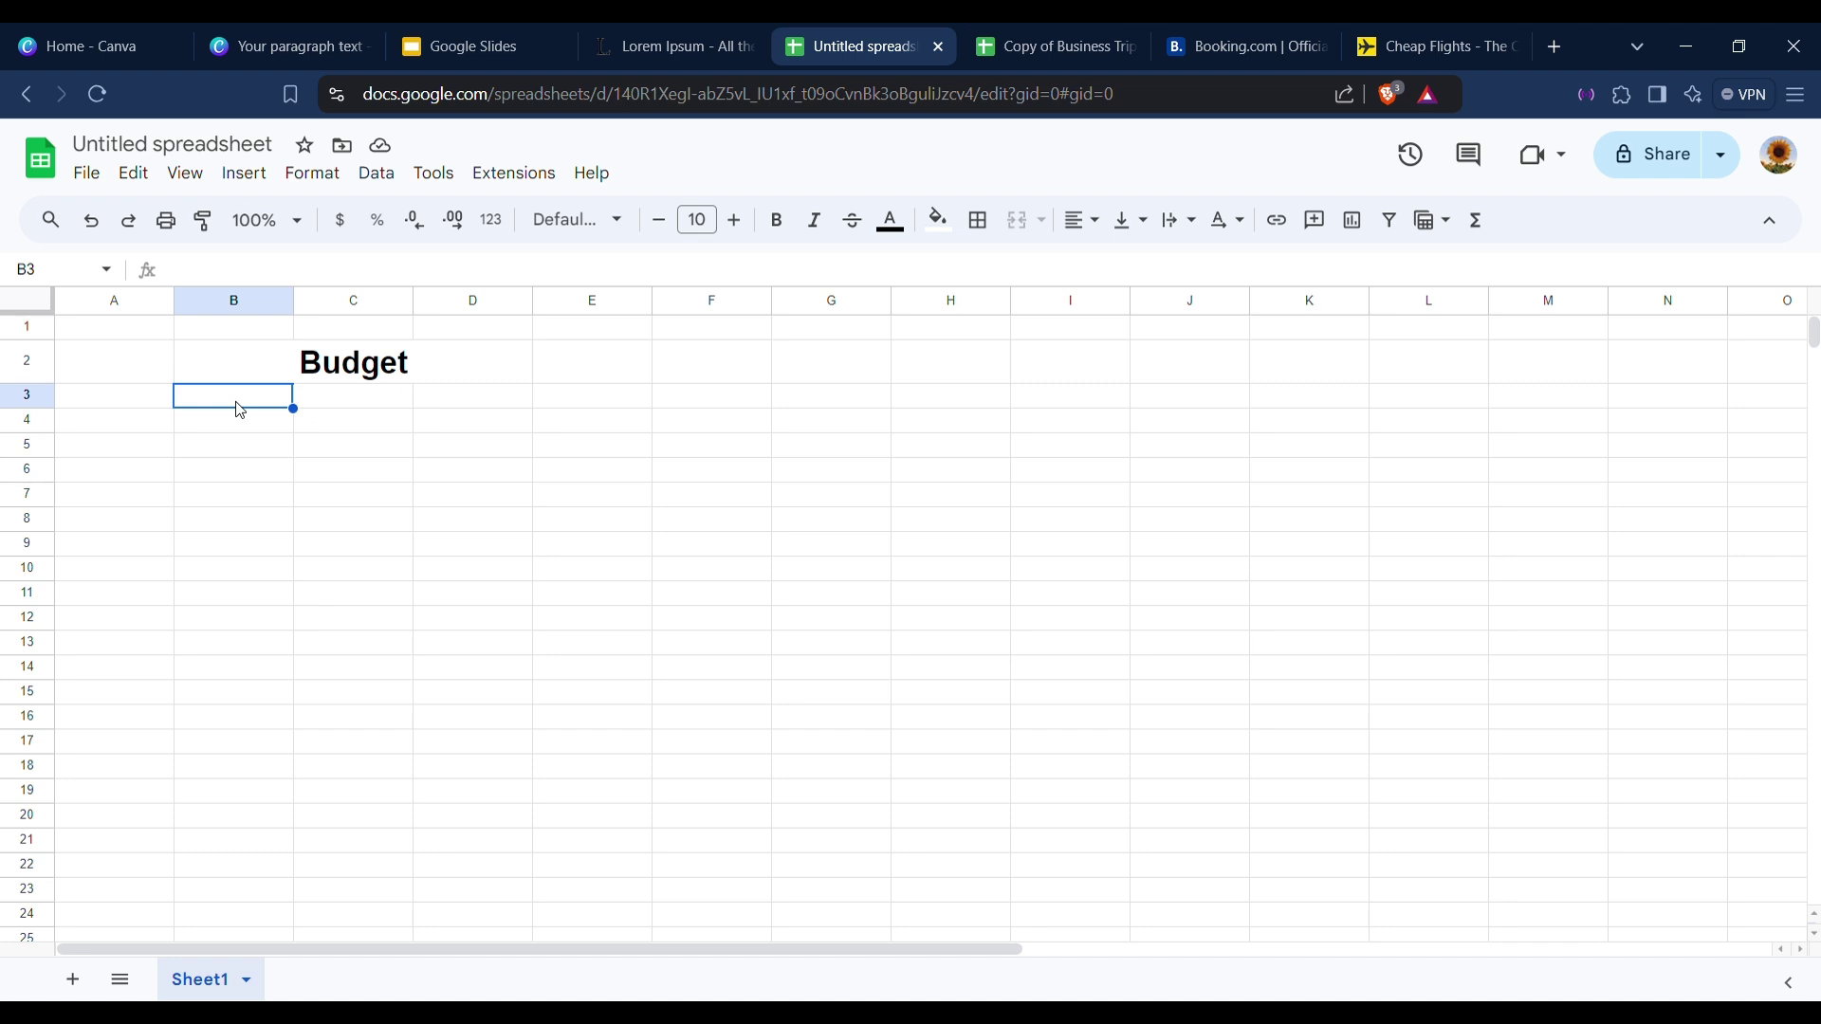
Enter 'Visa Application Process' and 'Flights' in B3:B4, correcting the Flights typo.
text(Visa Applica)
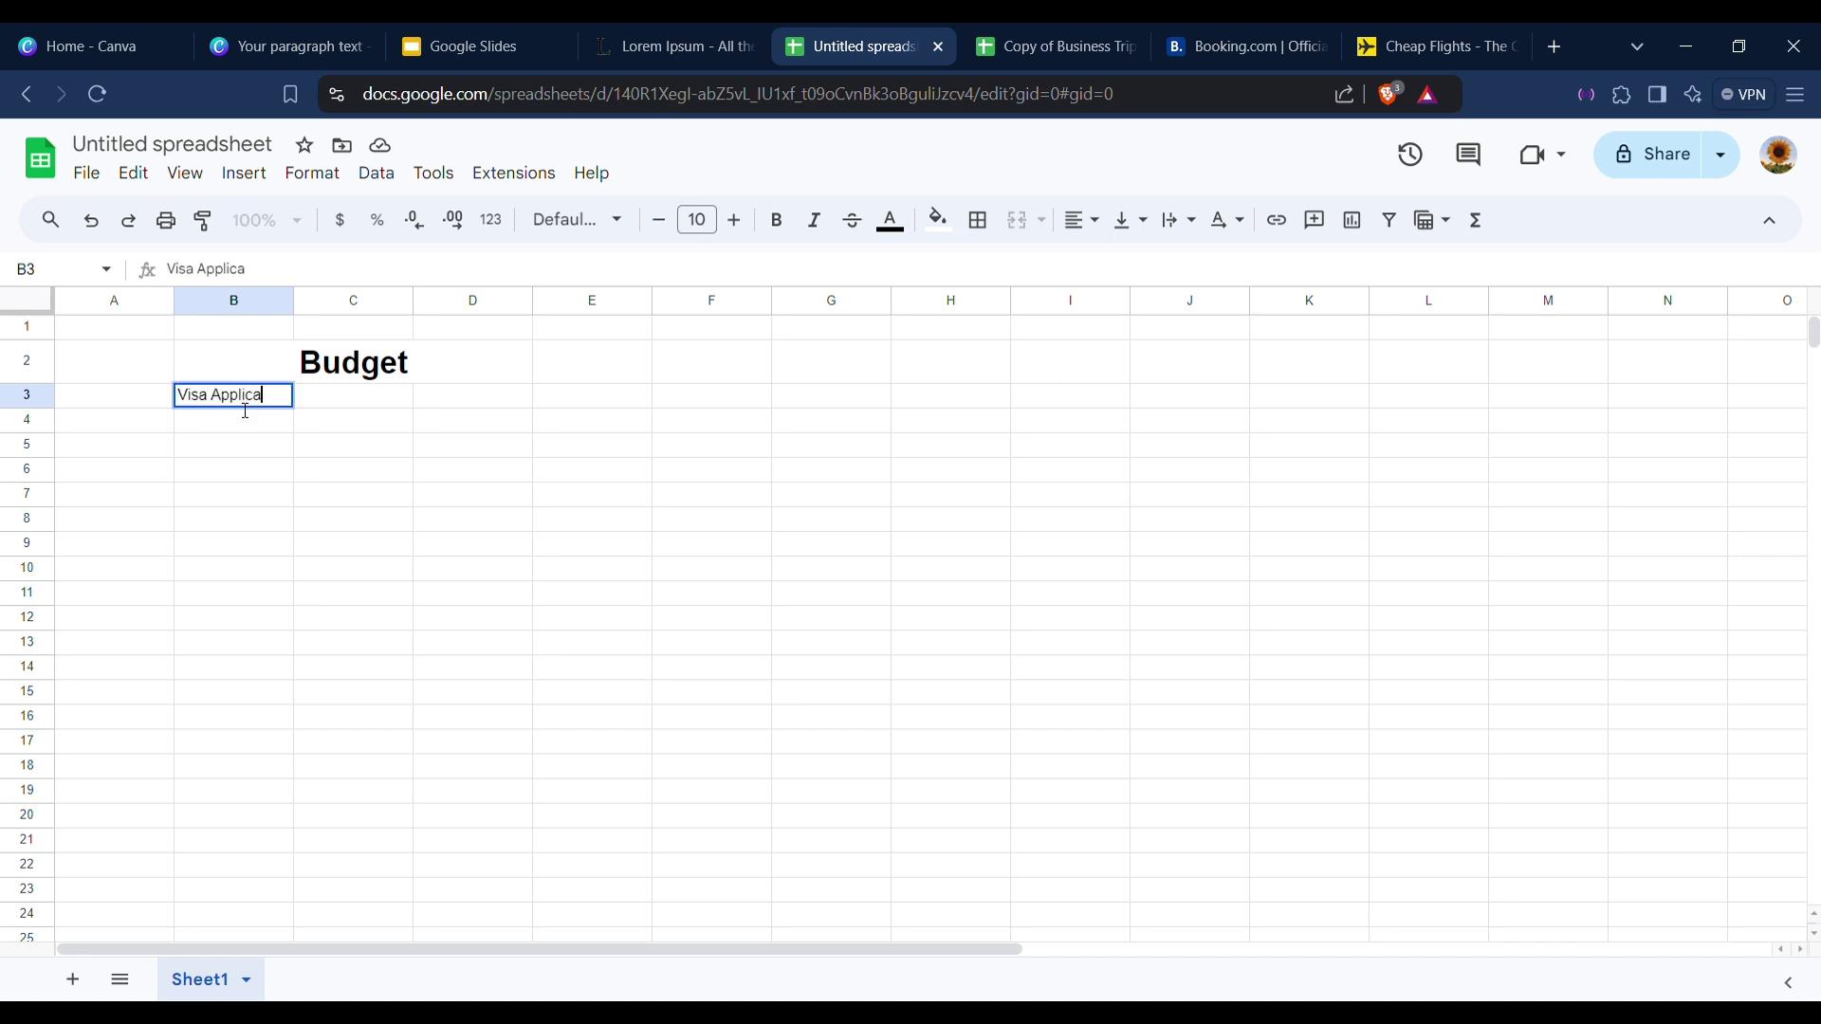
text(tion Process)
key(Return)
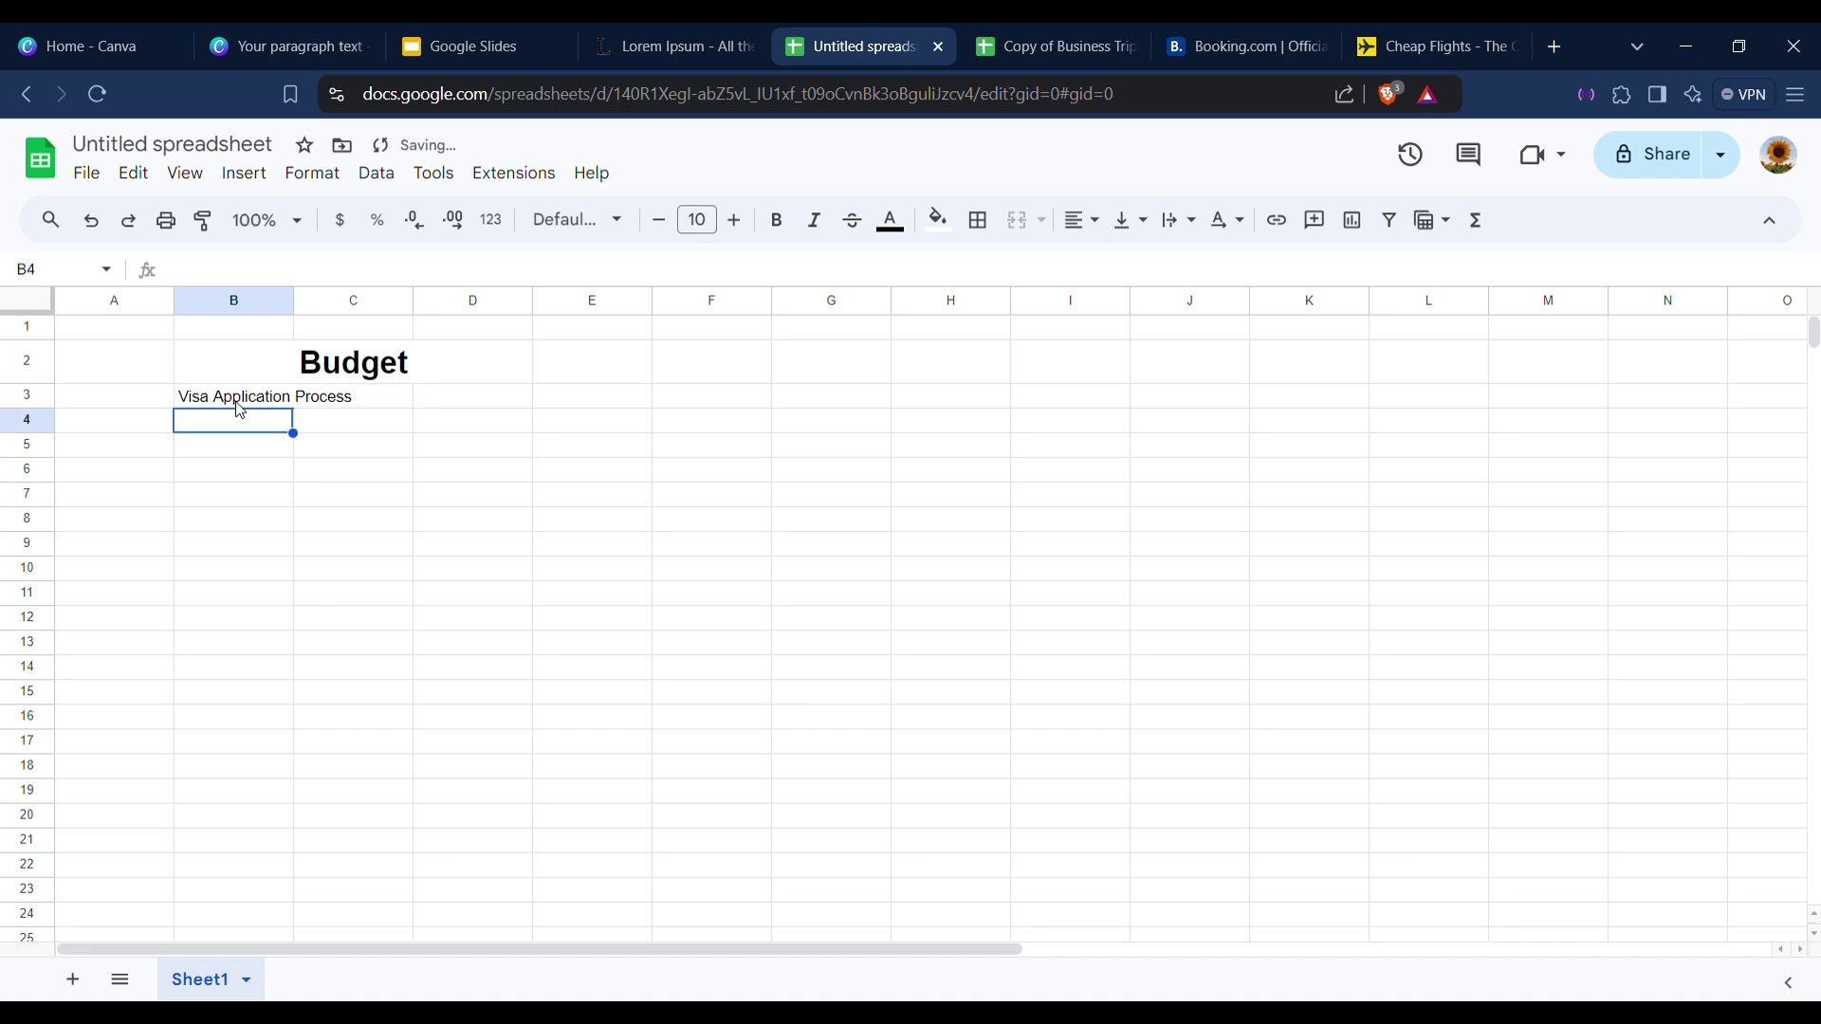
text(fl)
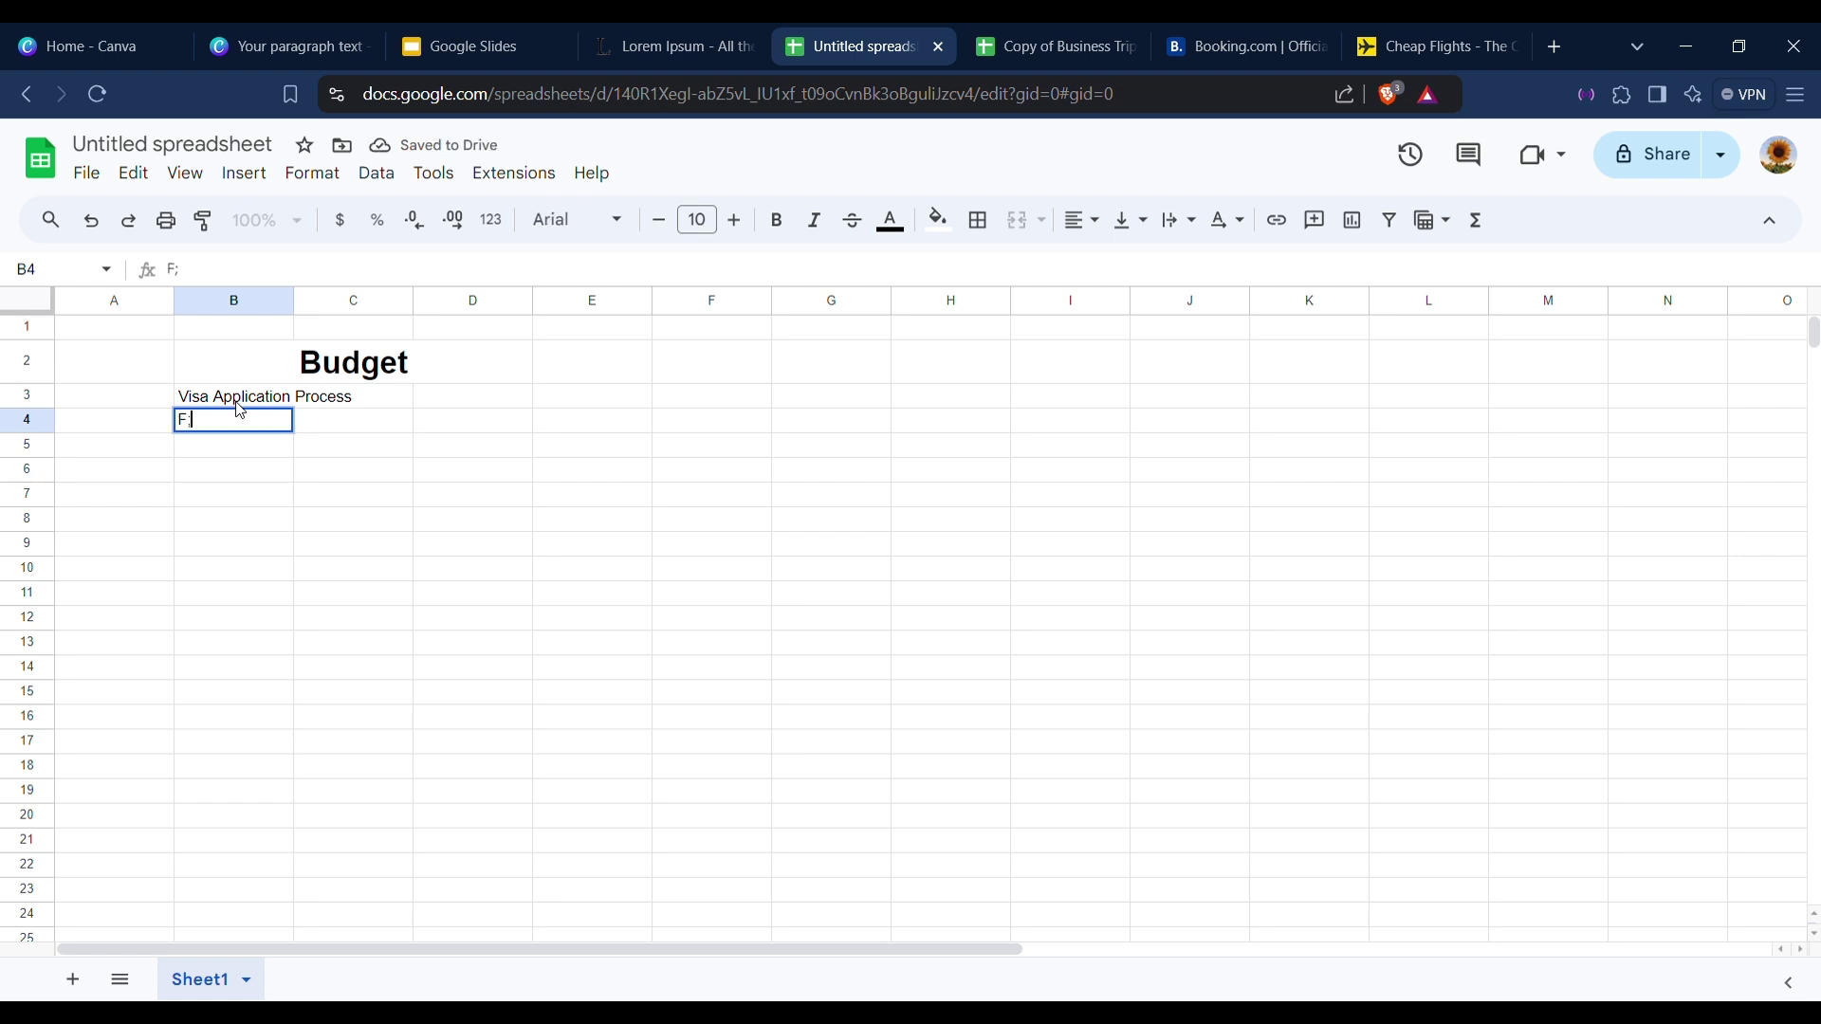
text(ights)
key(Return)
text(A)
key(BackSpace)
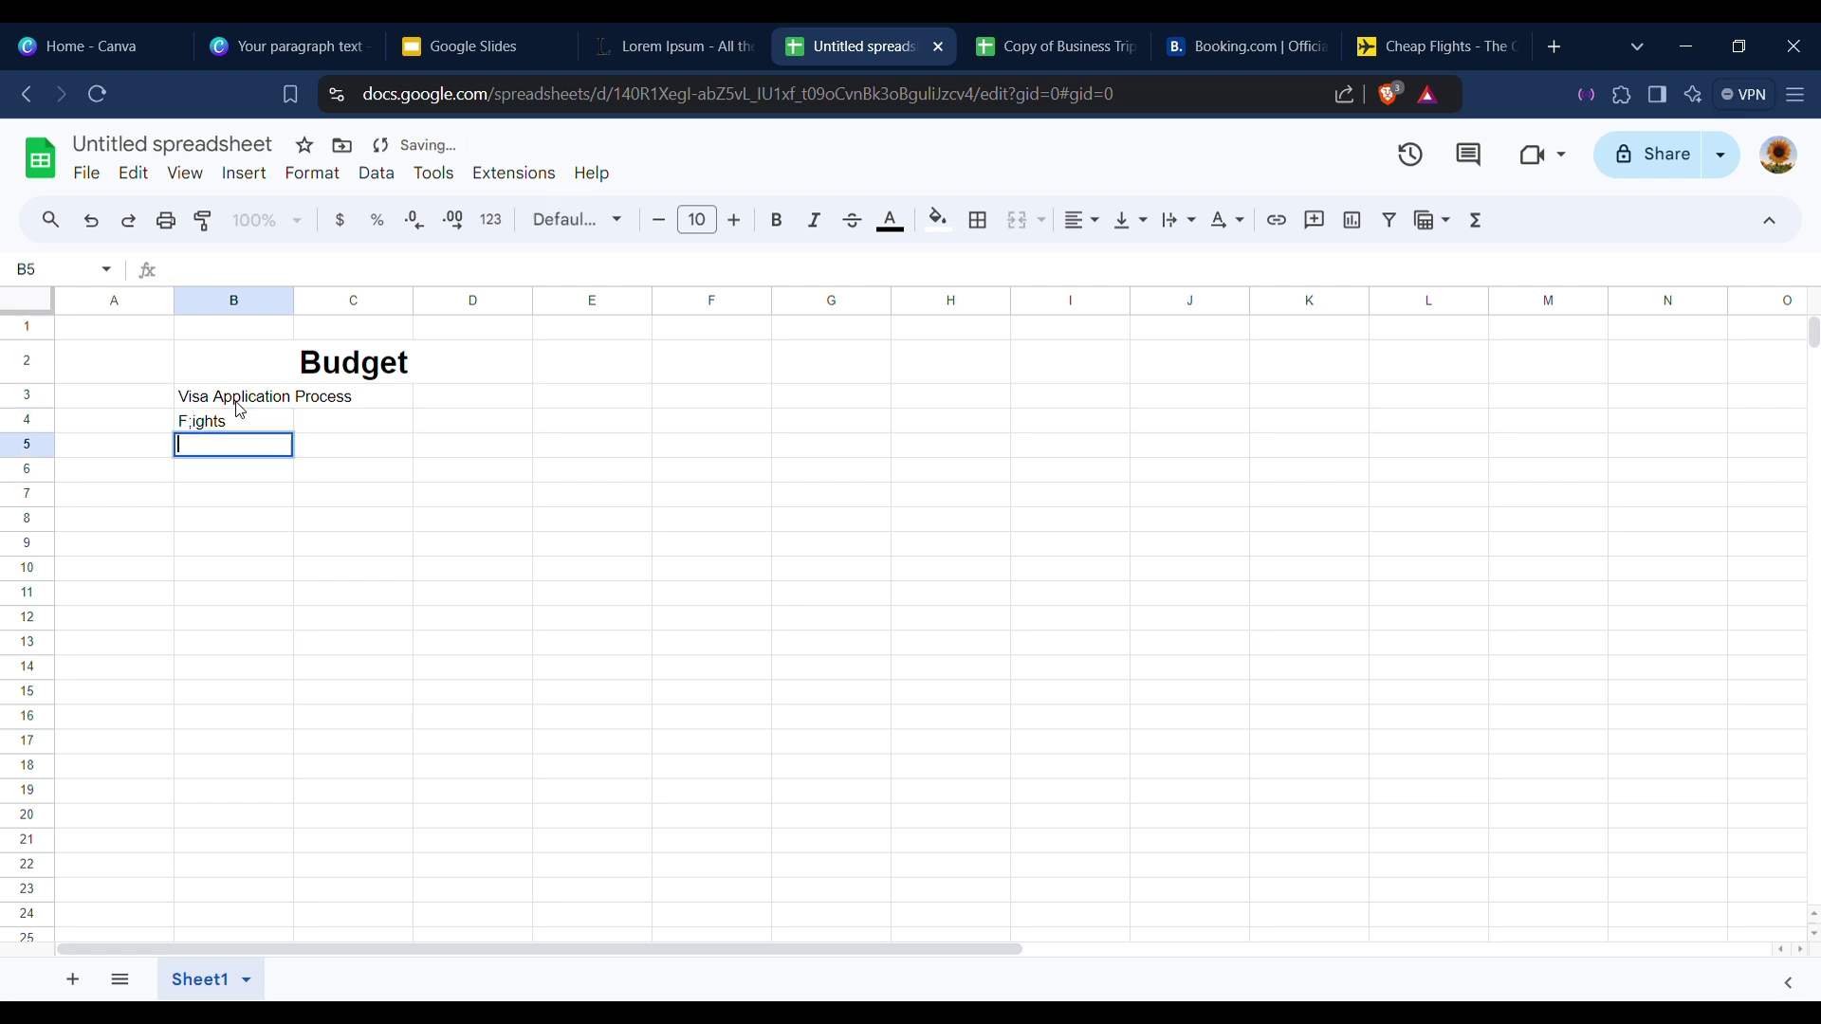
click(201, 426)
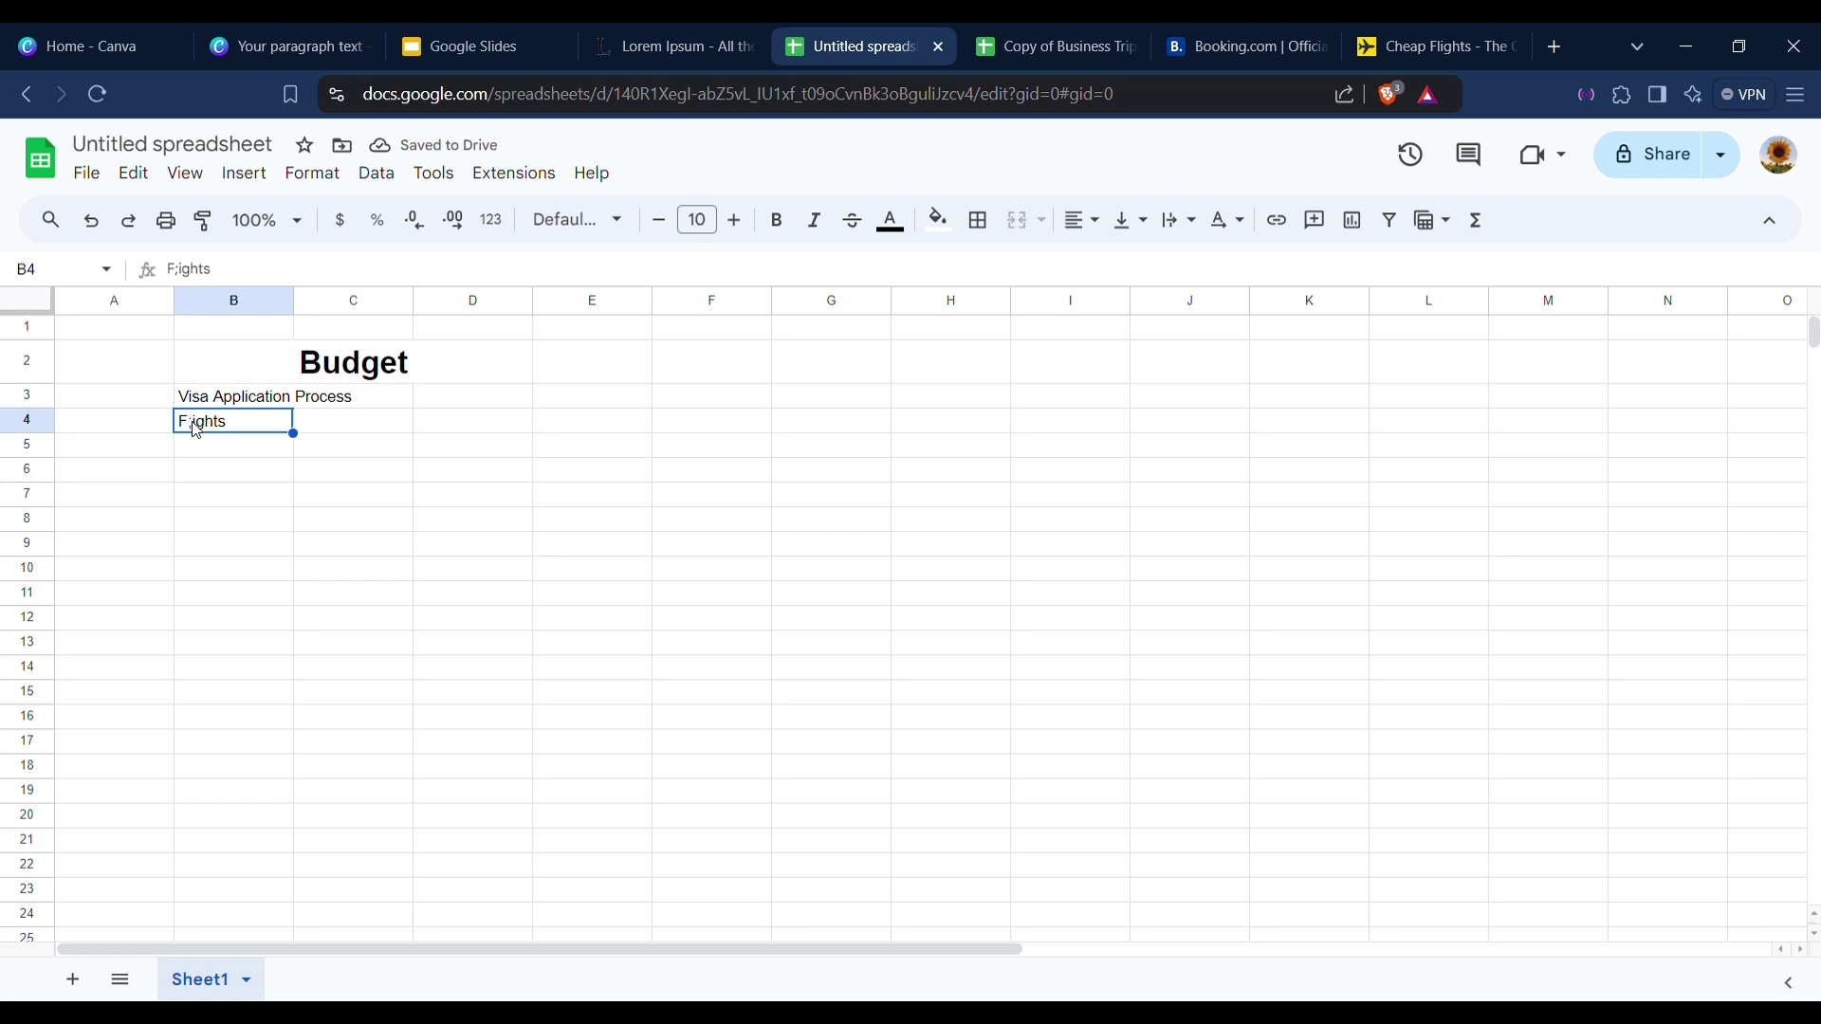
double_click(192, 423)
key(BackSpace)
text(l)
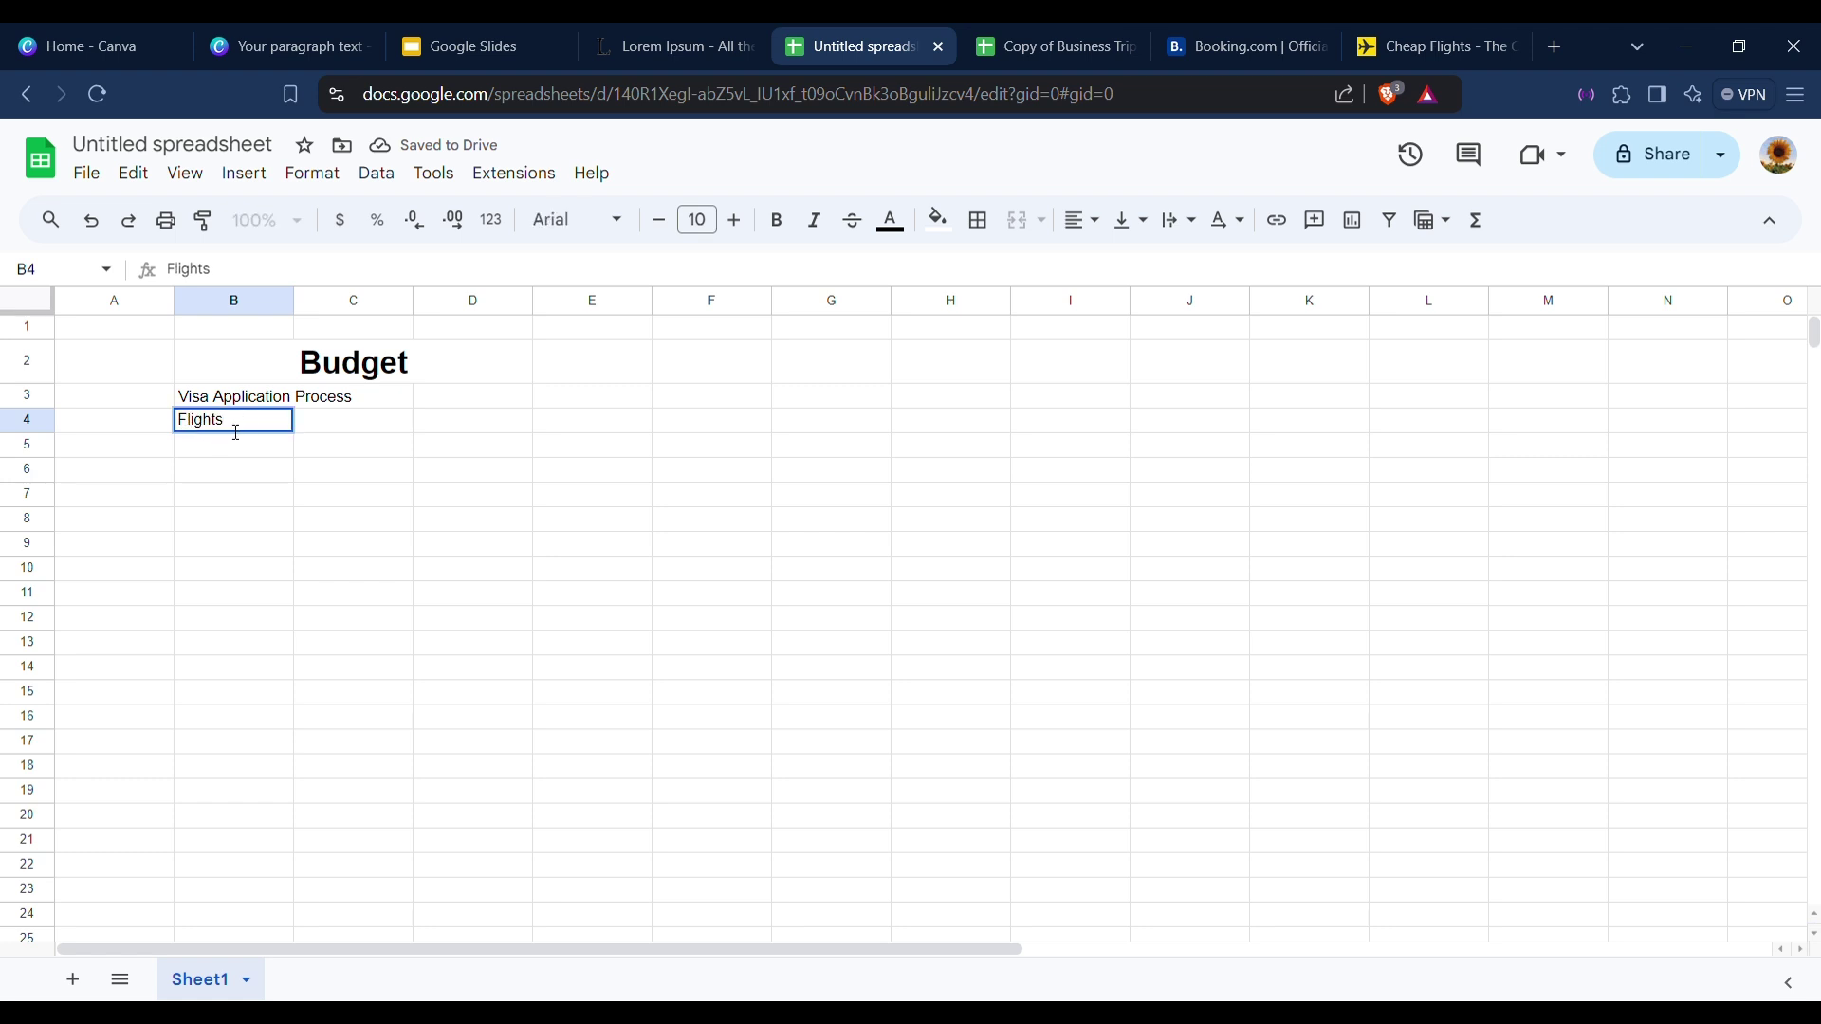
key(Return)
Enter Accomodation, Activities, Meals and Total Cost in B5:B8.
text(Acco)
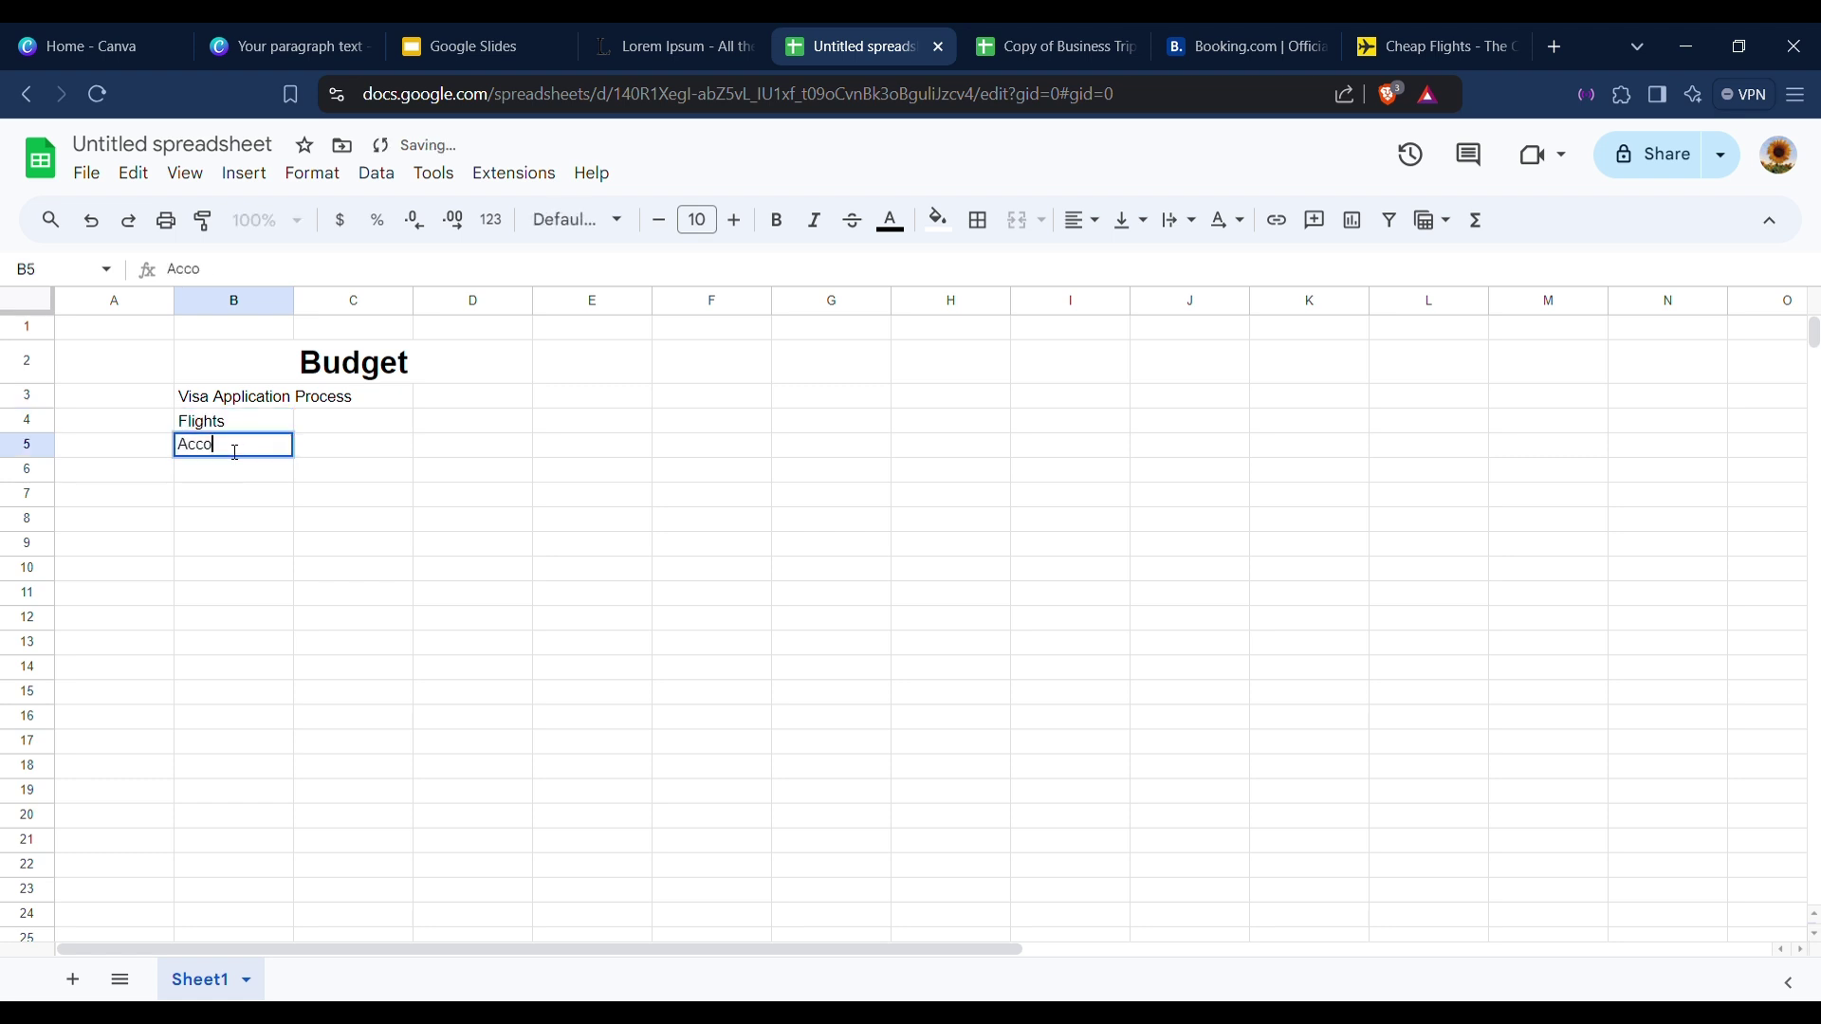
text(modation)
key(Return)
text(A)
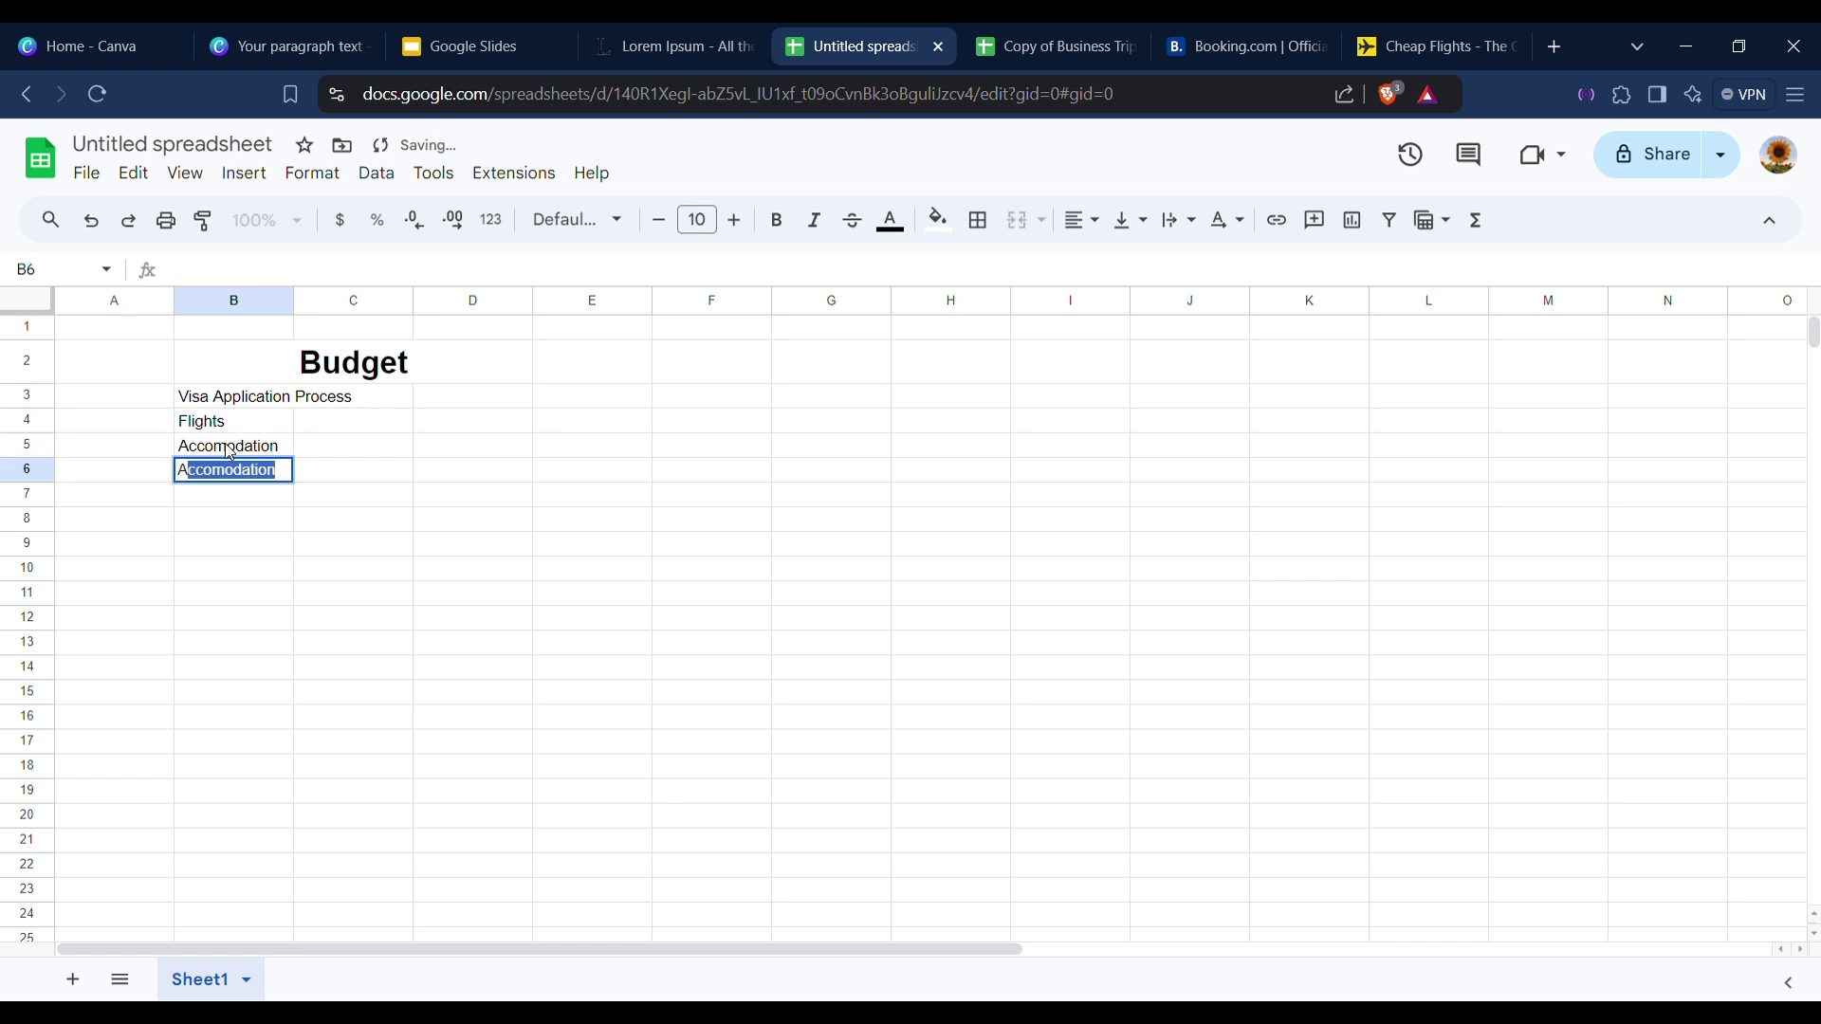
text(ctivities)
key(Return)
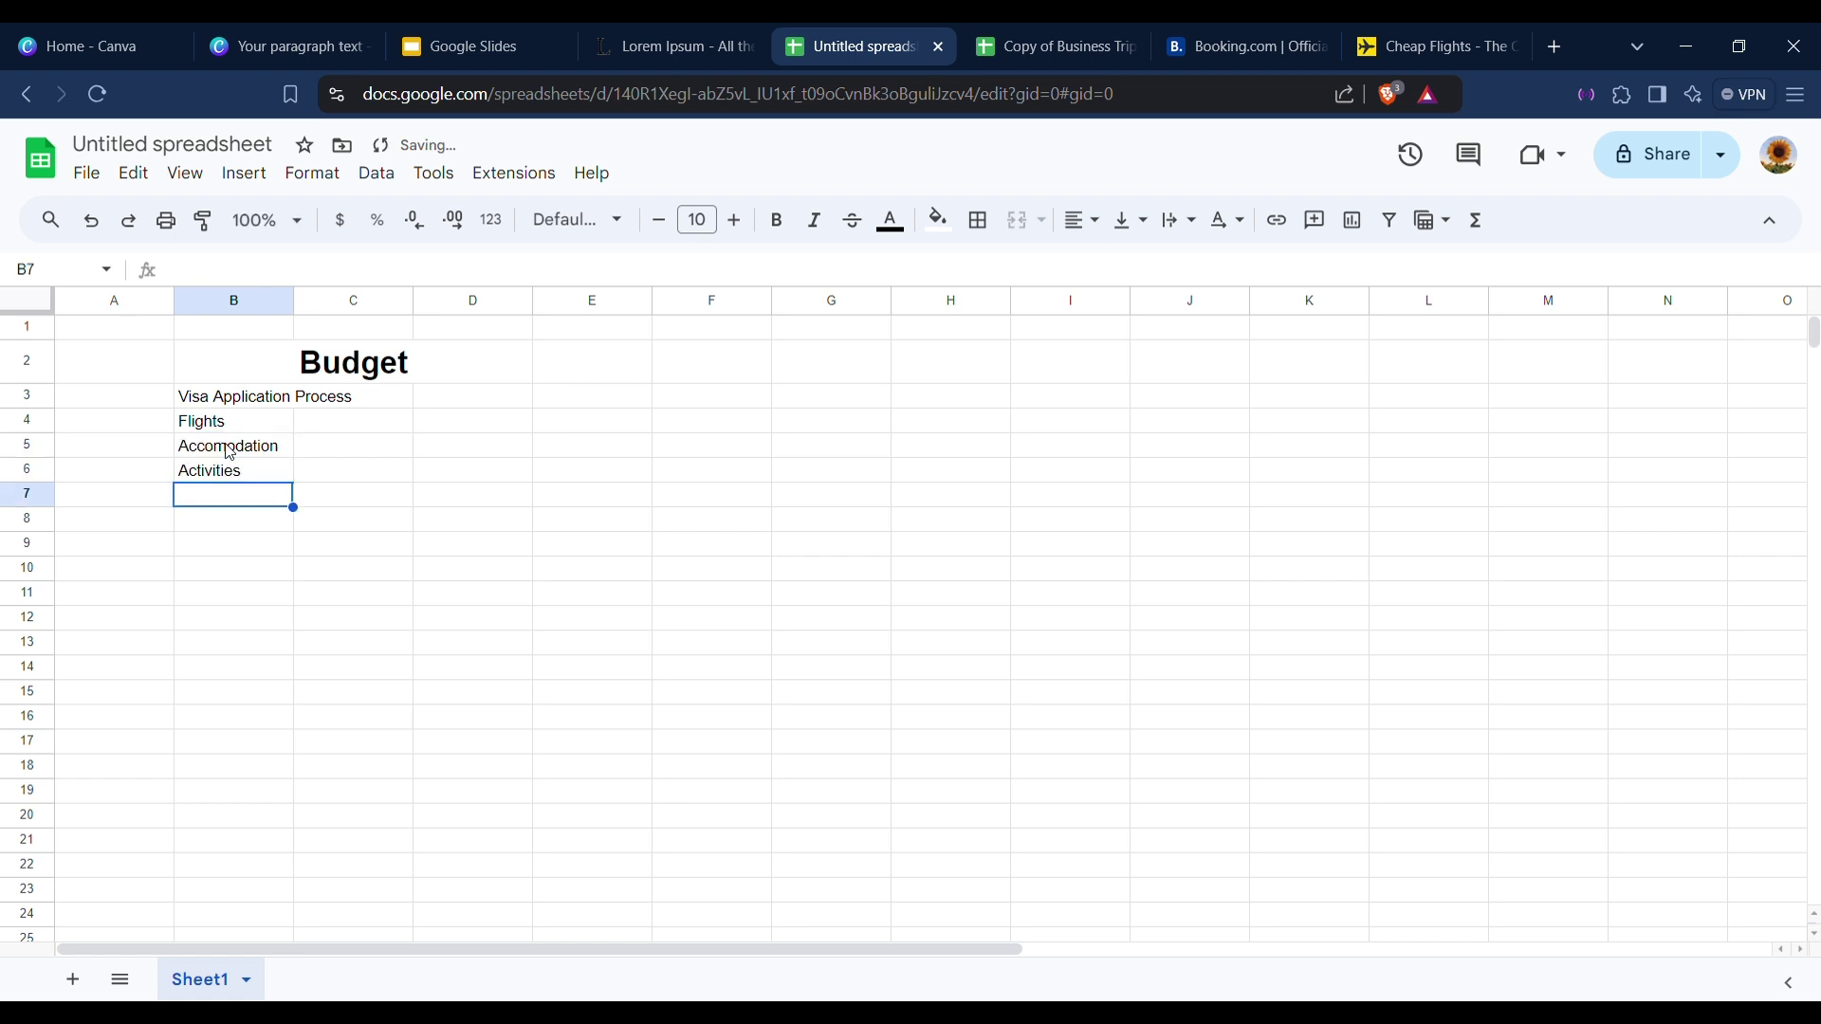
text(Meals)
key(Return)
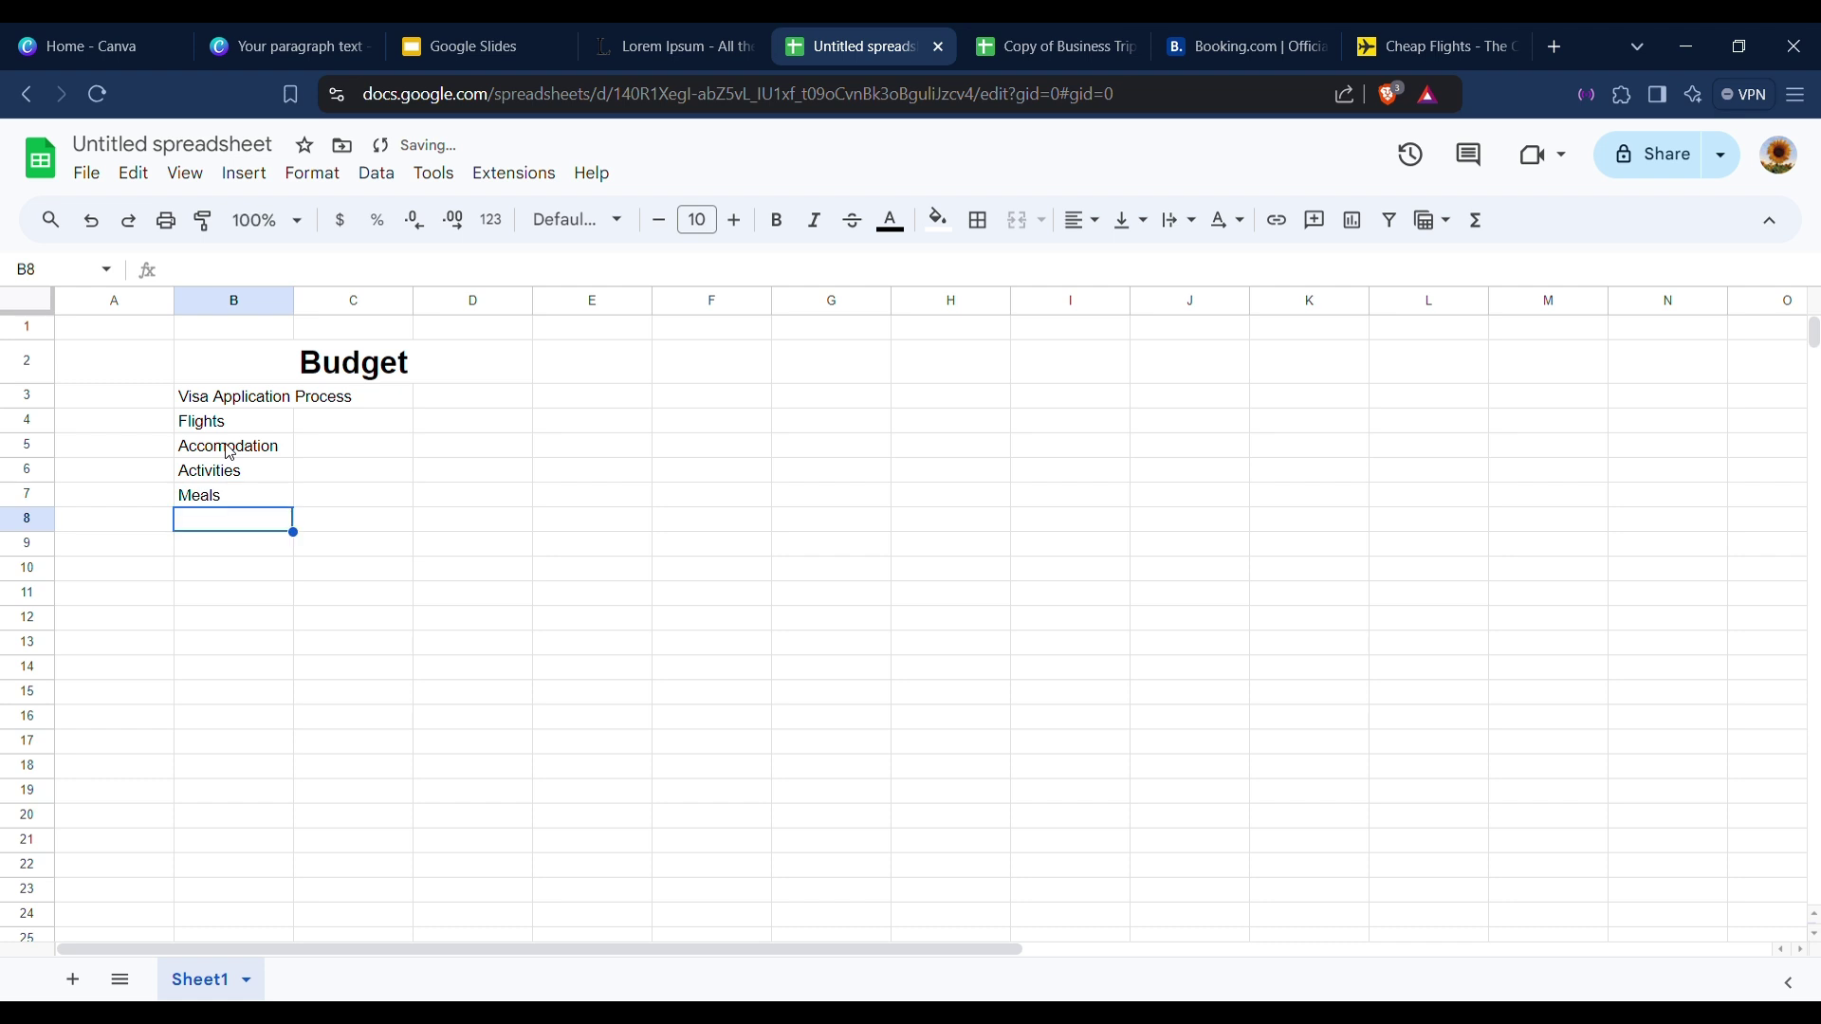
text(Total VCos)
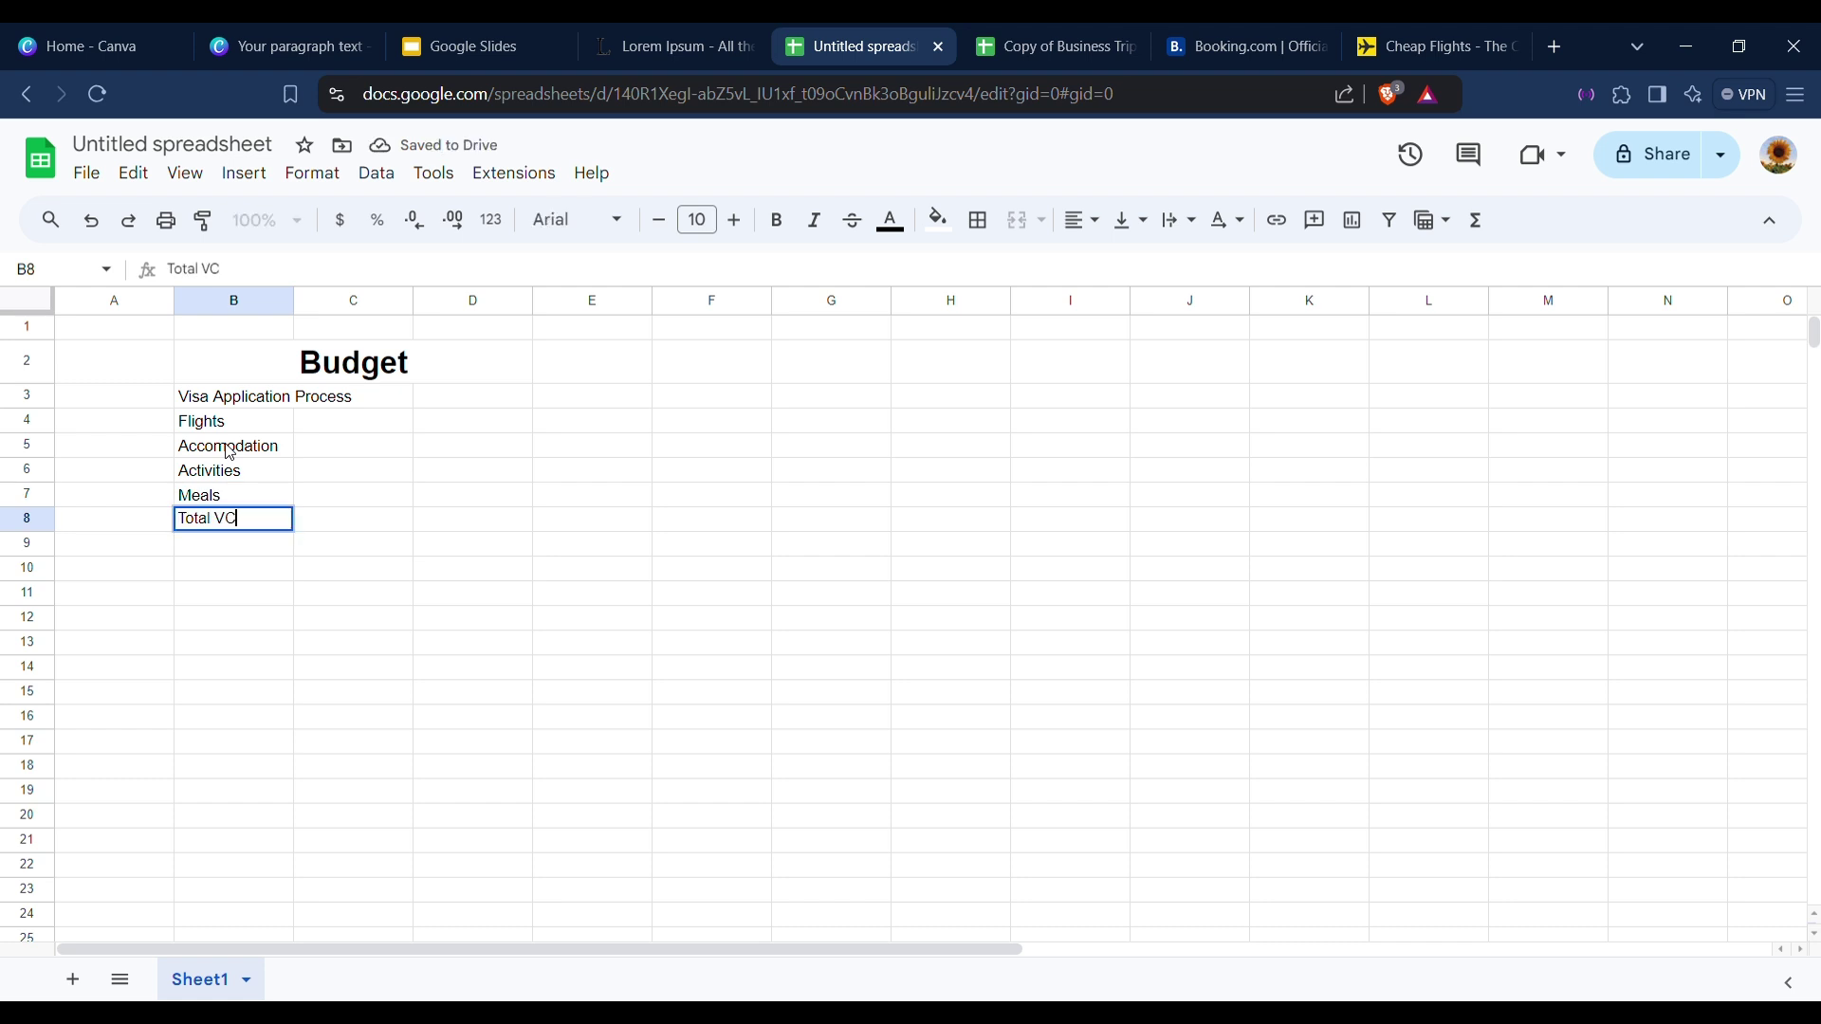
key(BackSpace)
key(BackSpace)
key(BackSpace)
key(BackSpace)
text(Cost)
click(422, 529)
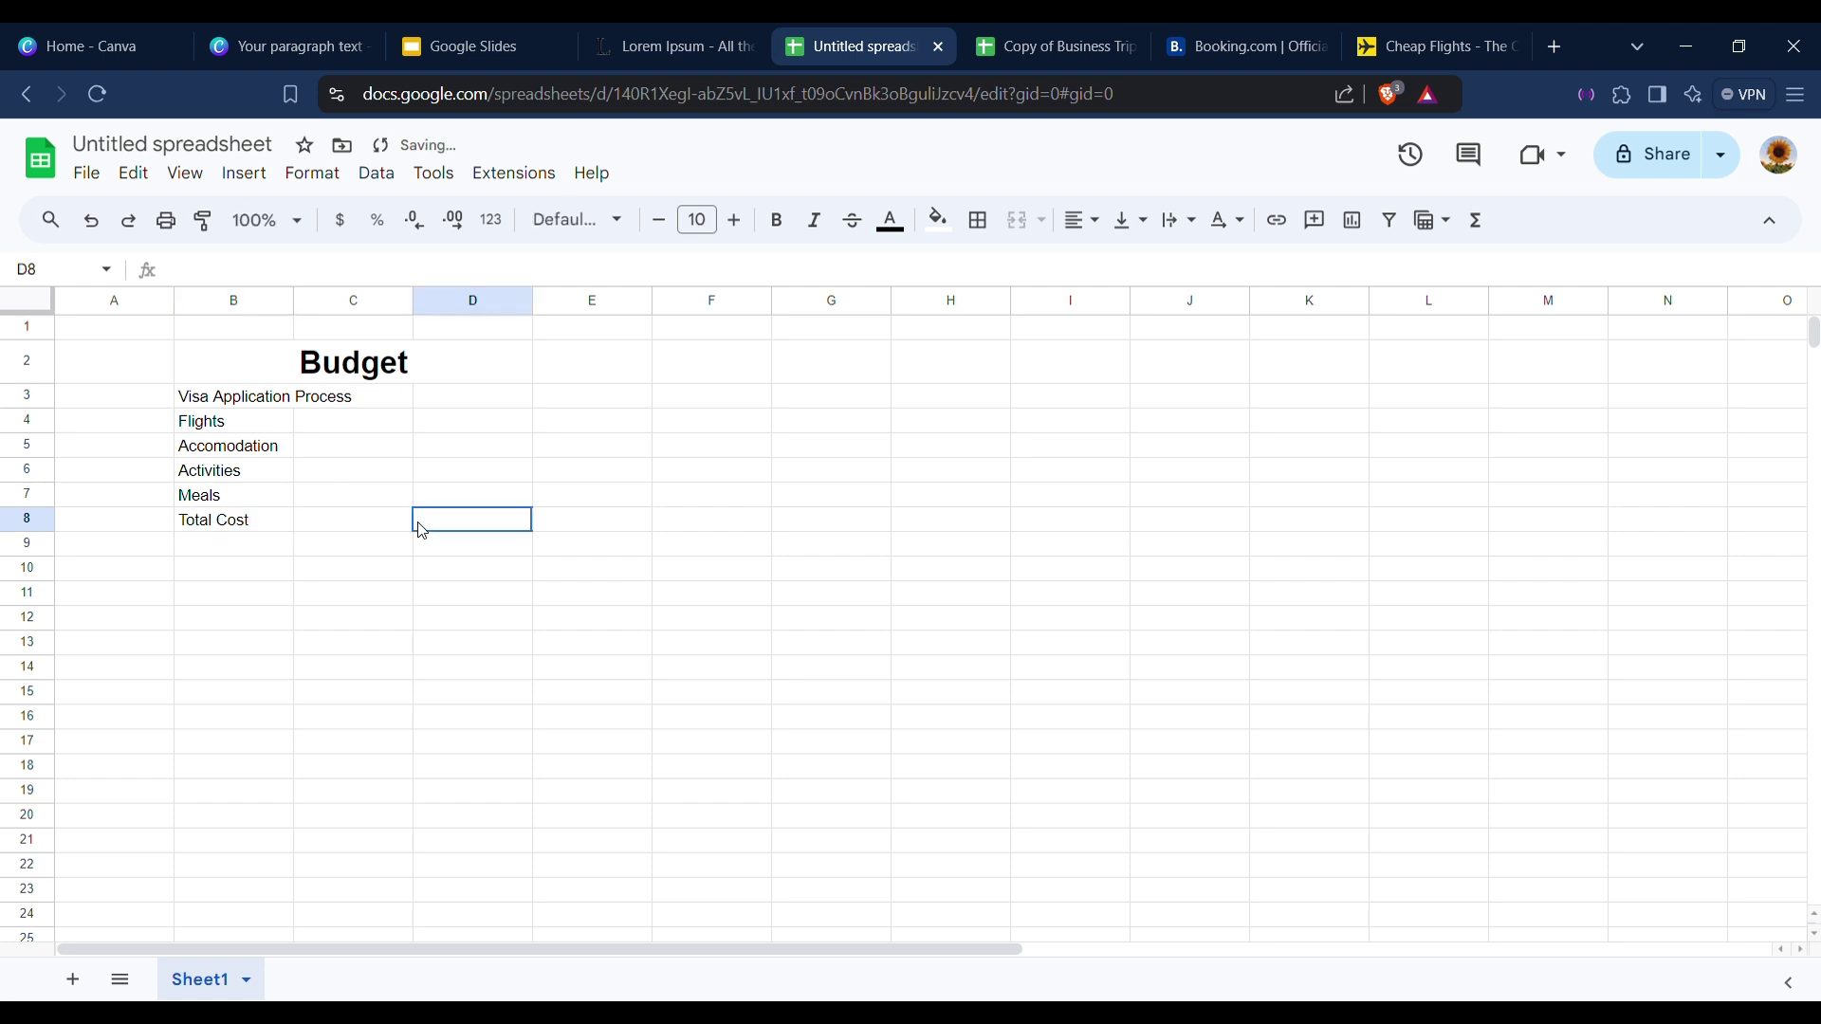
Autofit column B to the longest item and select D3 for the visa cost.
double_click(294, 300)
click(580, 471)
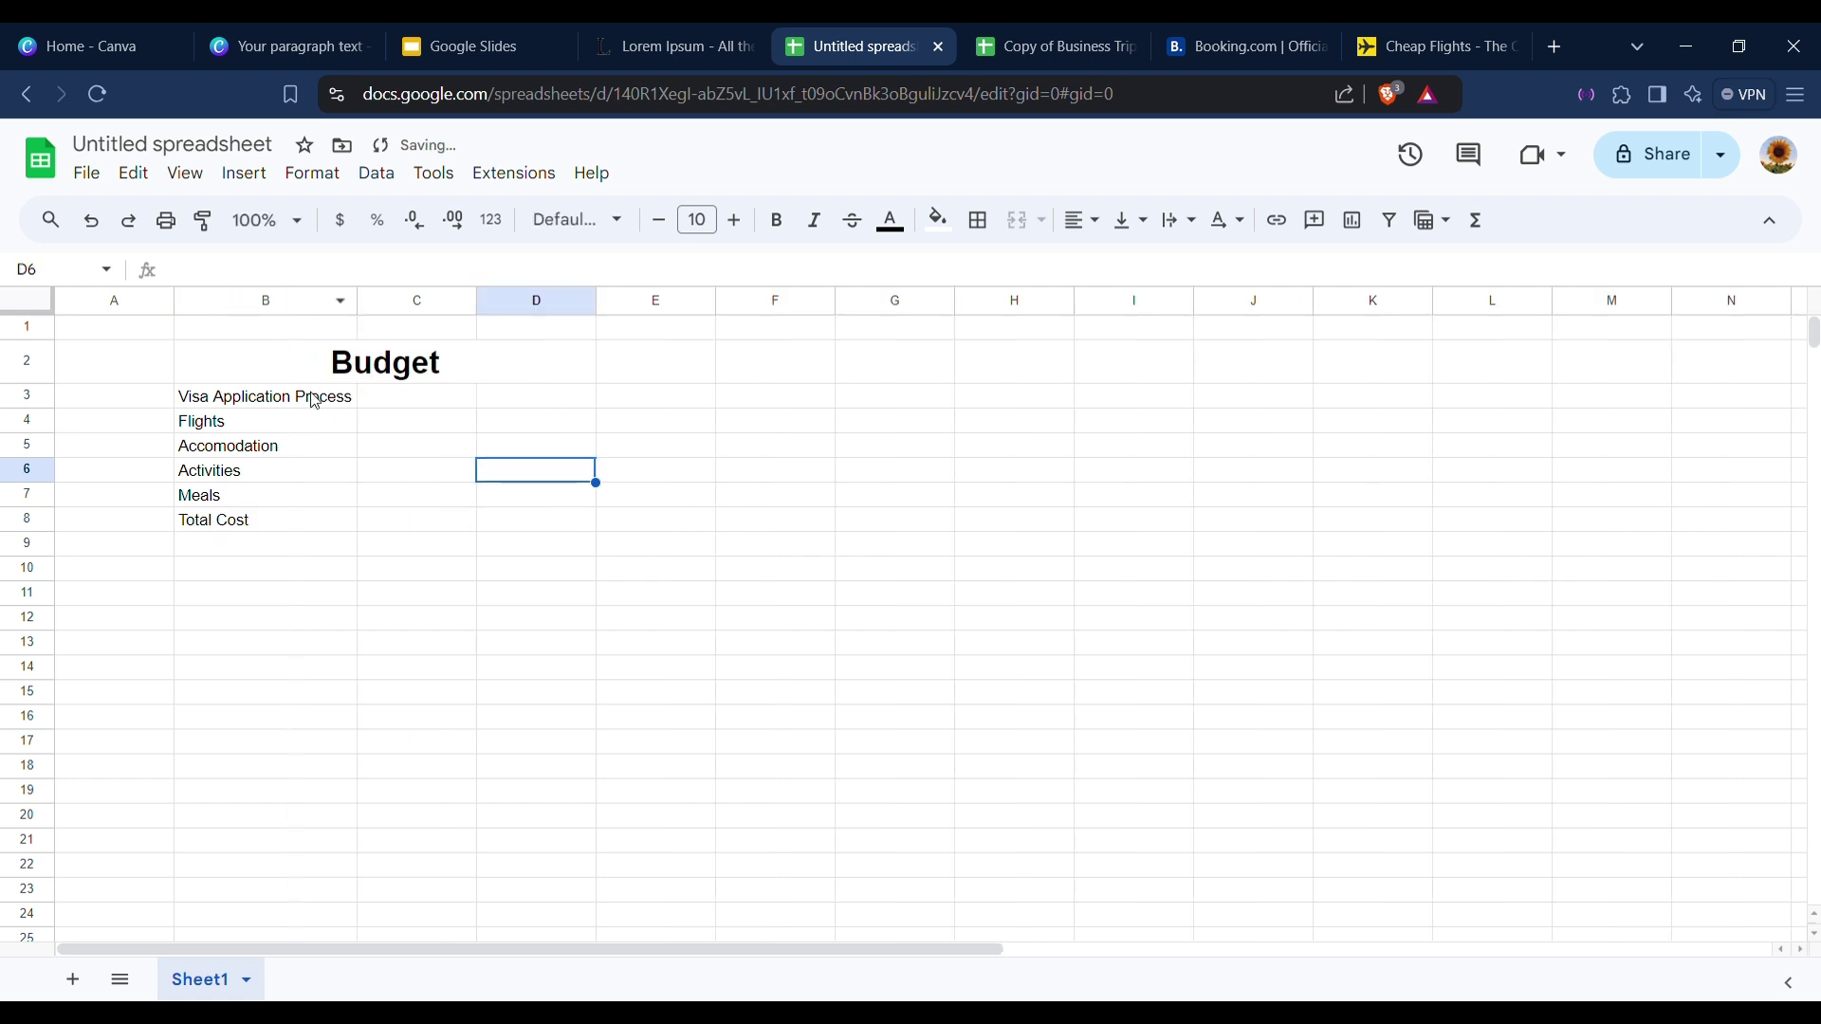
click(512, 403)
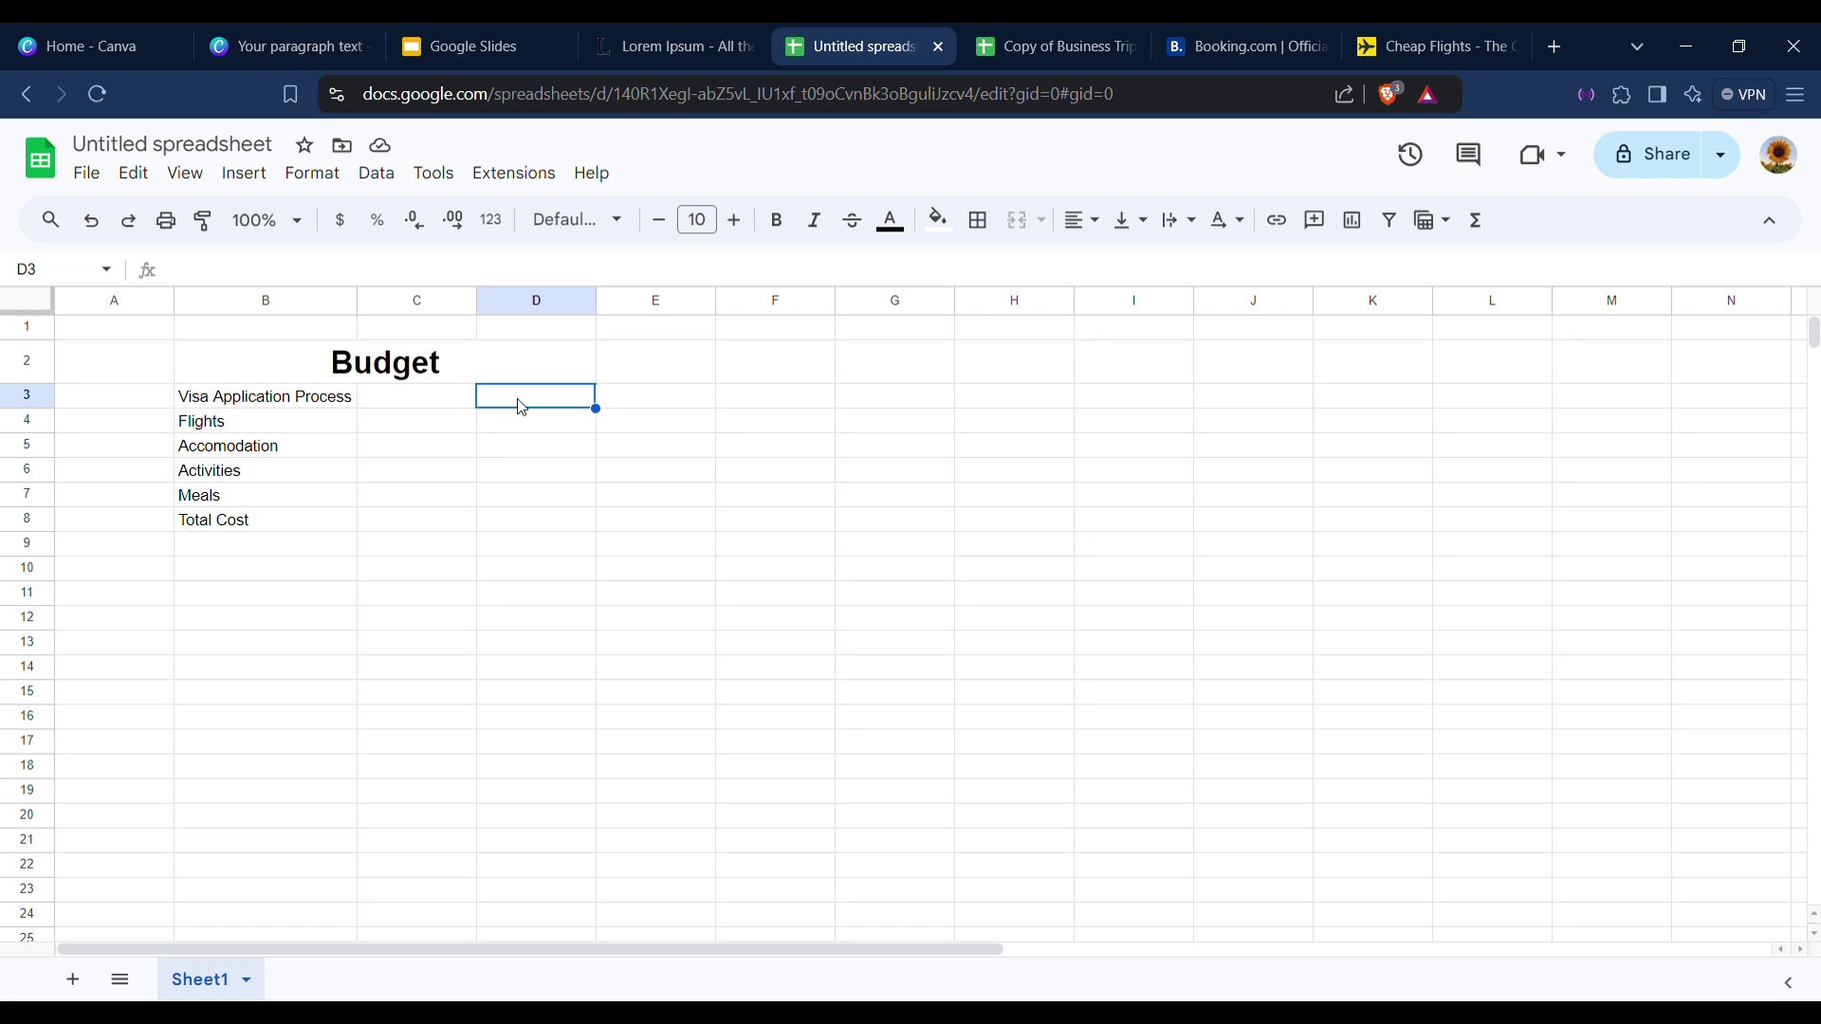
click(315, 400)
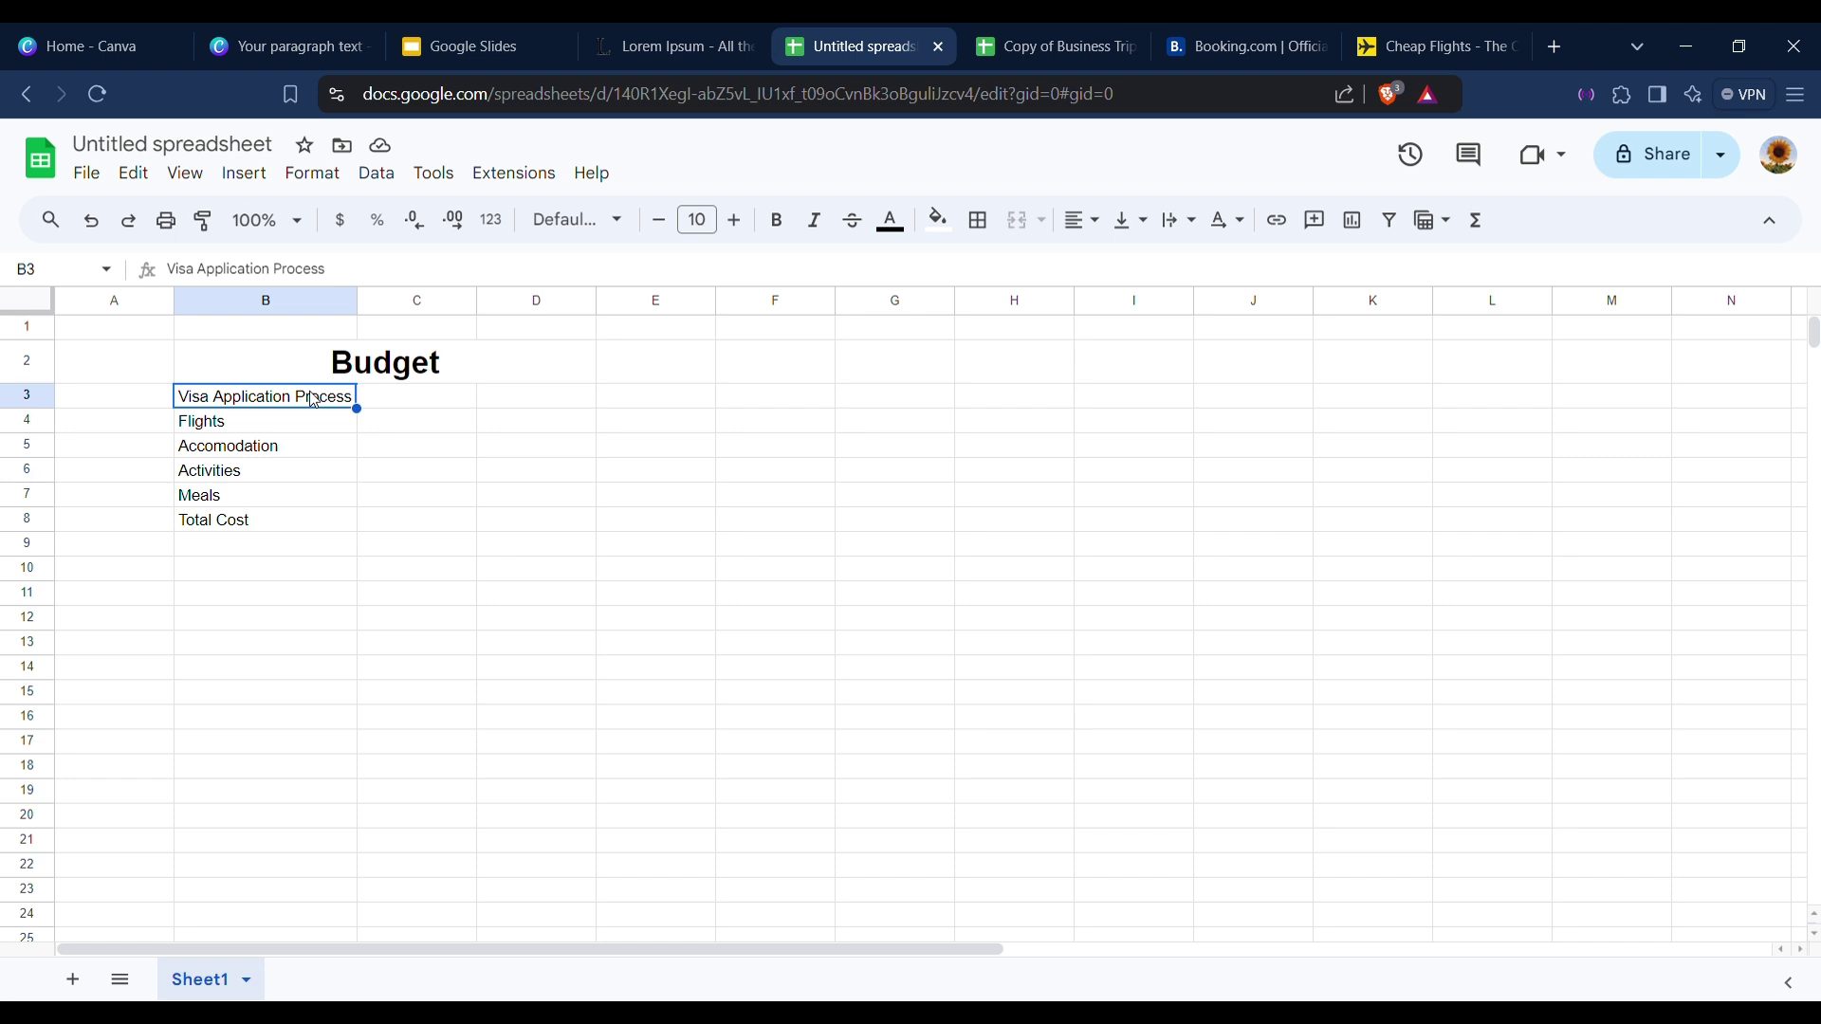
click(486, 403)
Enter the visa cost in D3 as $150, replacing the initial $29.
double_click(499, 403)
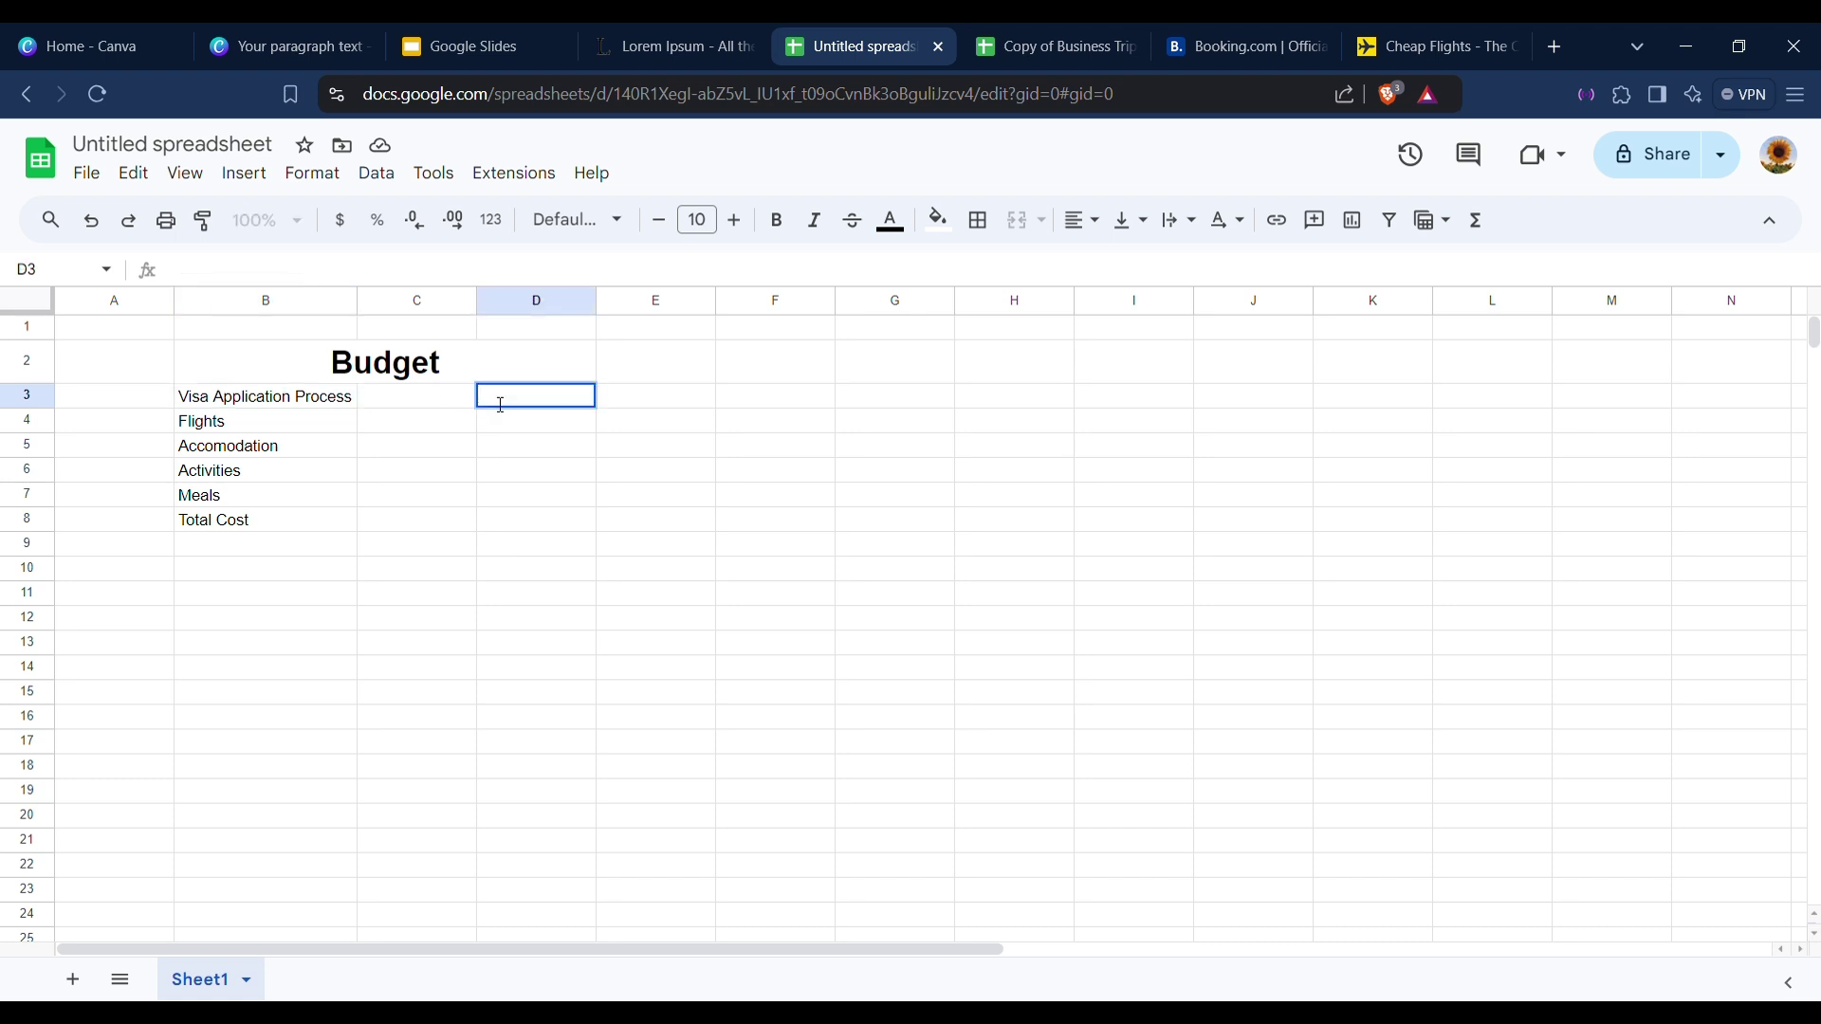
text($29)
click(518, 428)
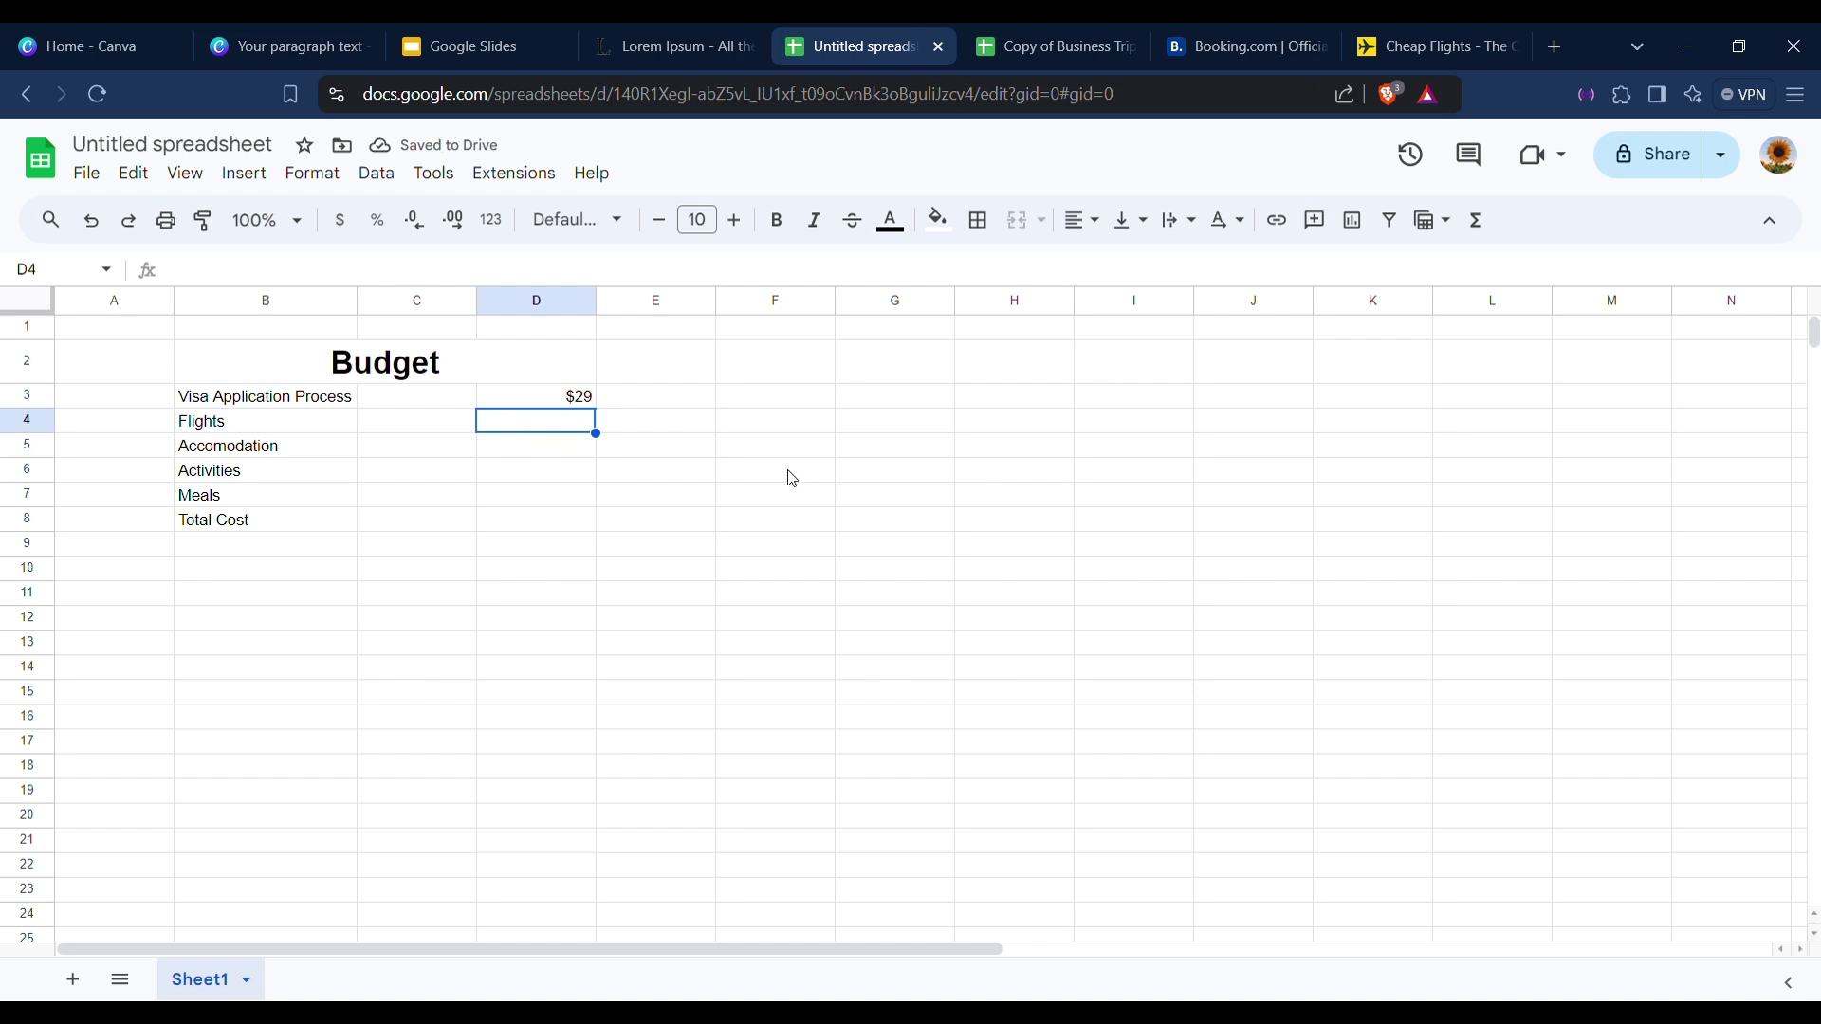
click(589, 406)
double_click(590, 408)
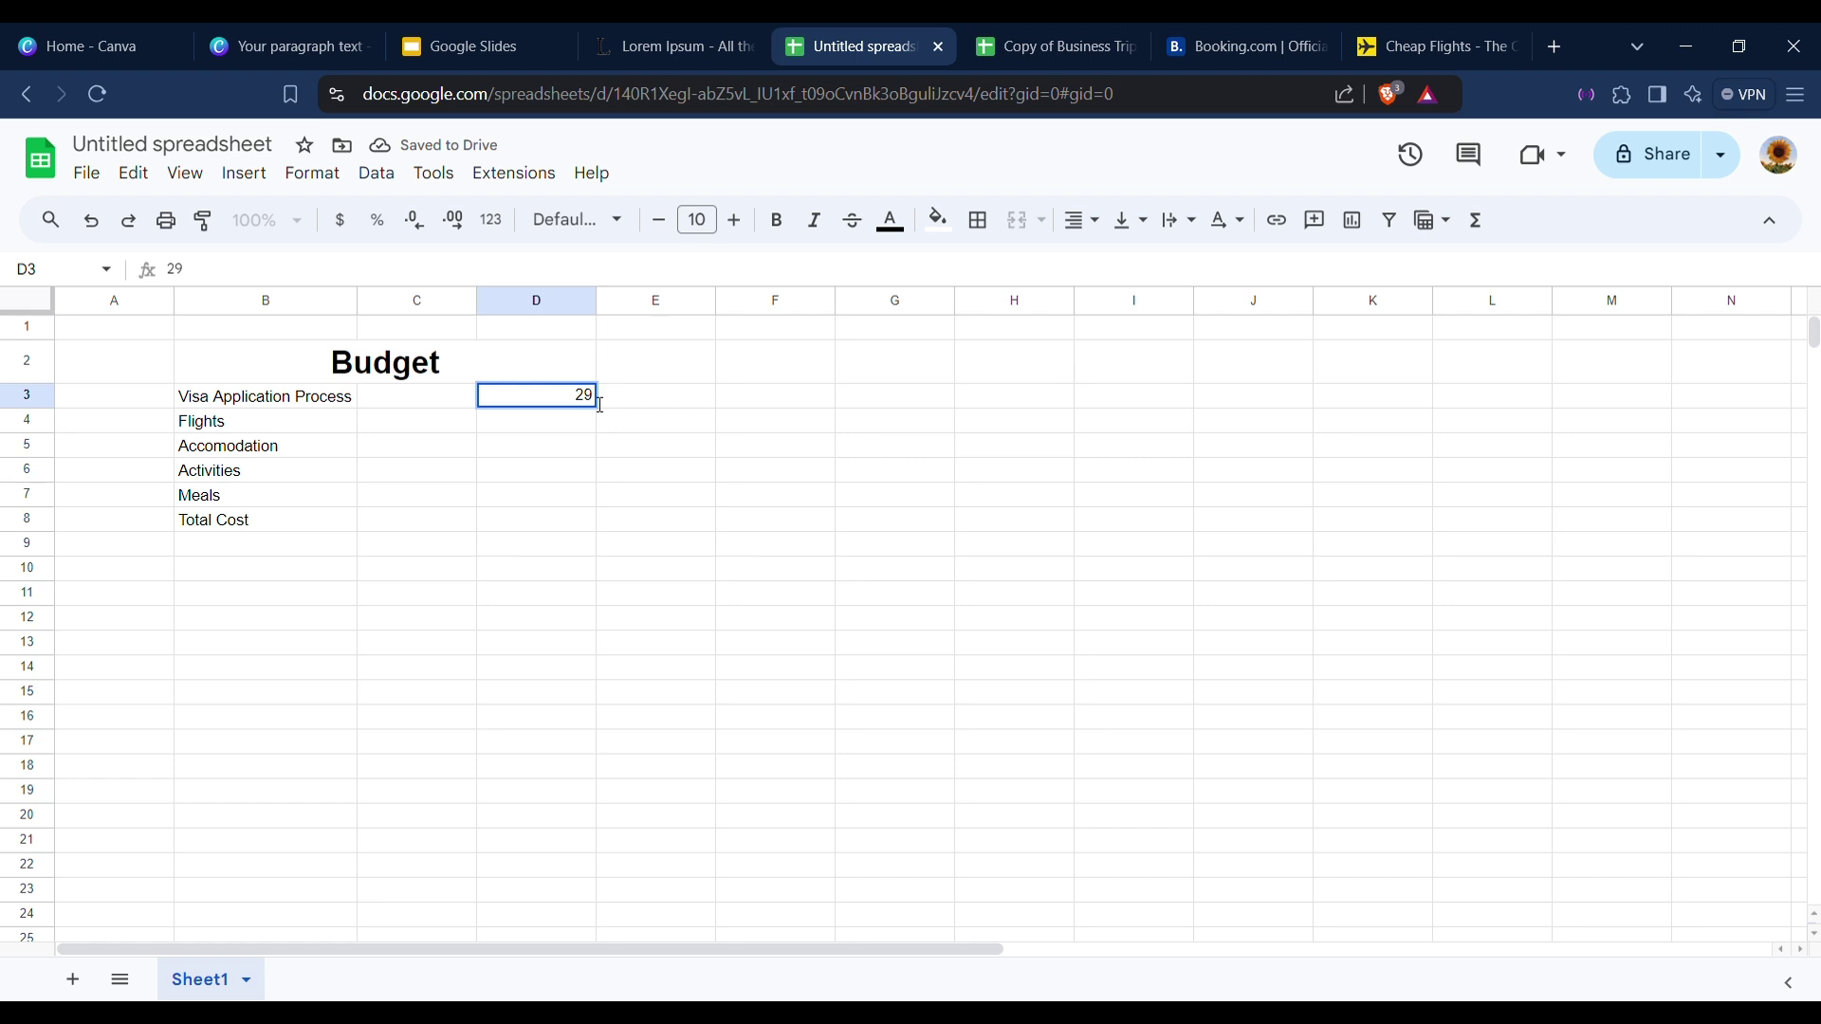
key(BackSpace)
key(BackSpace)
text($150)
key(Return)
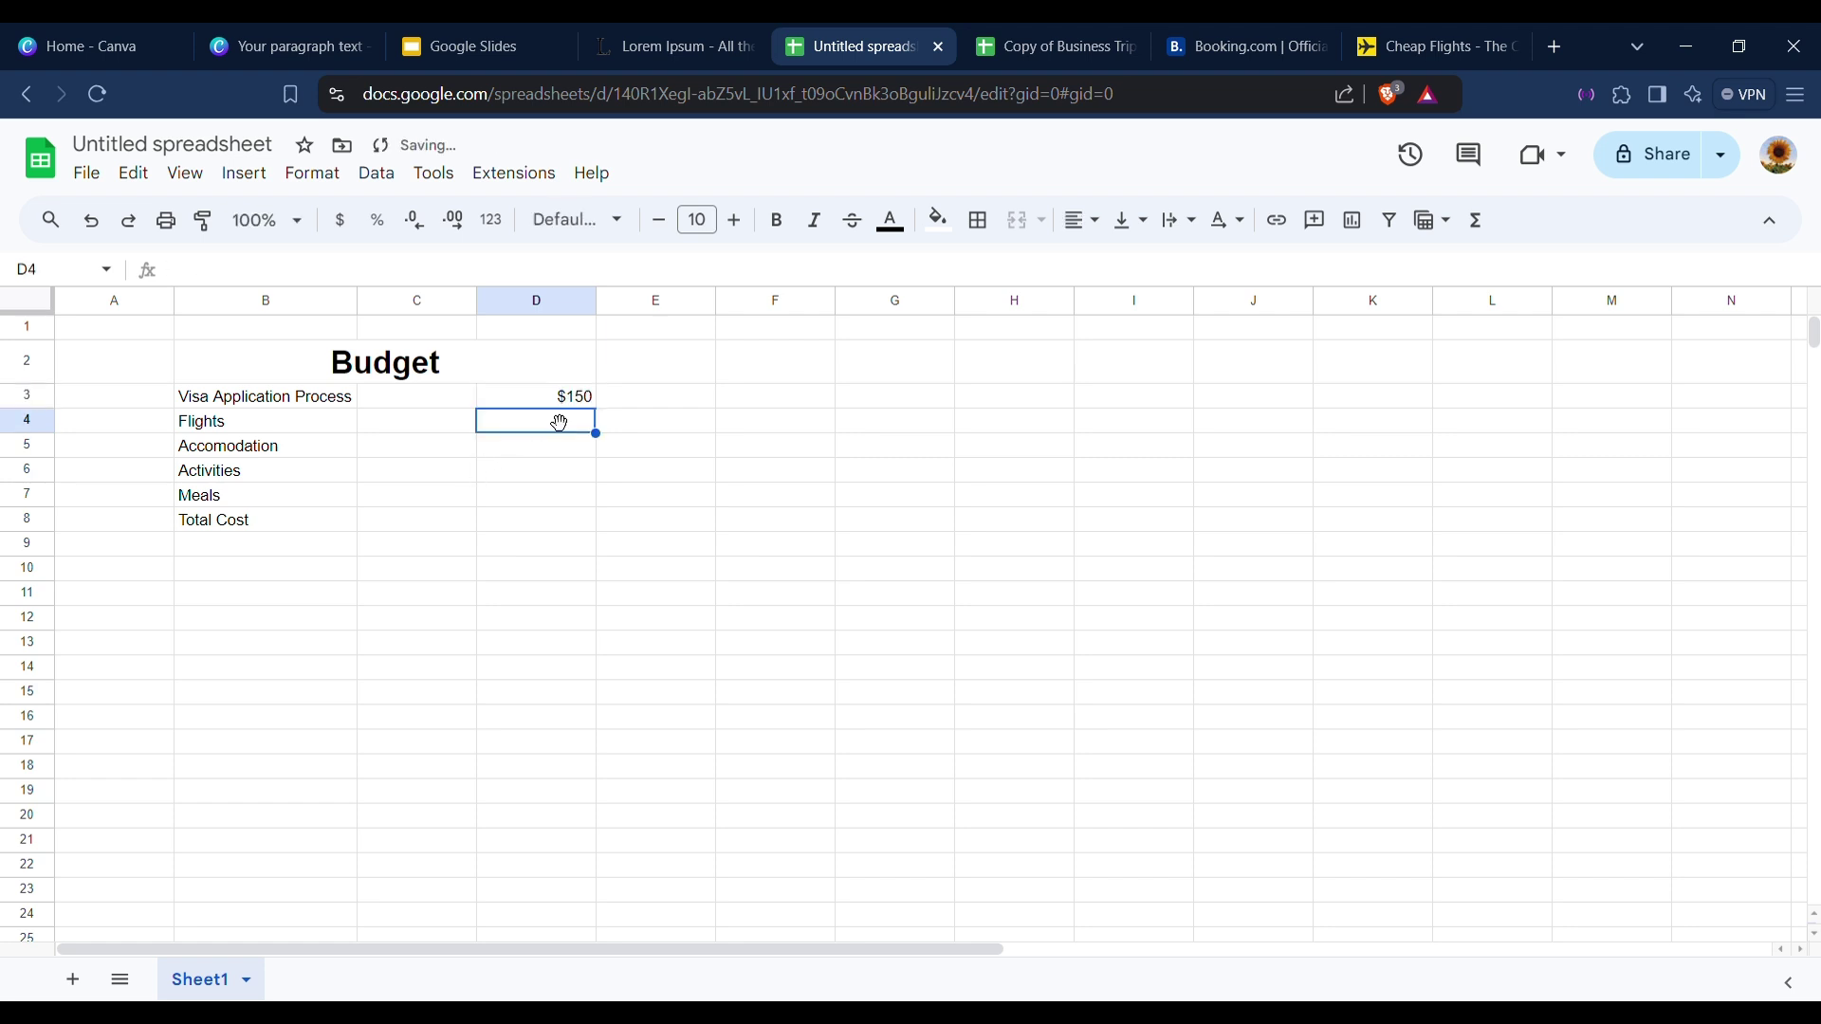
Enter the costs $70, $140, $300 and $170 in D4:D7.
text($7)
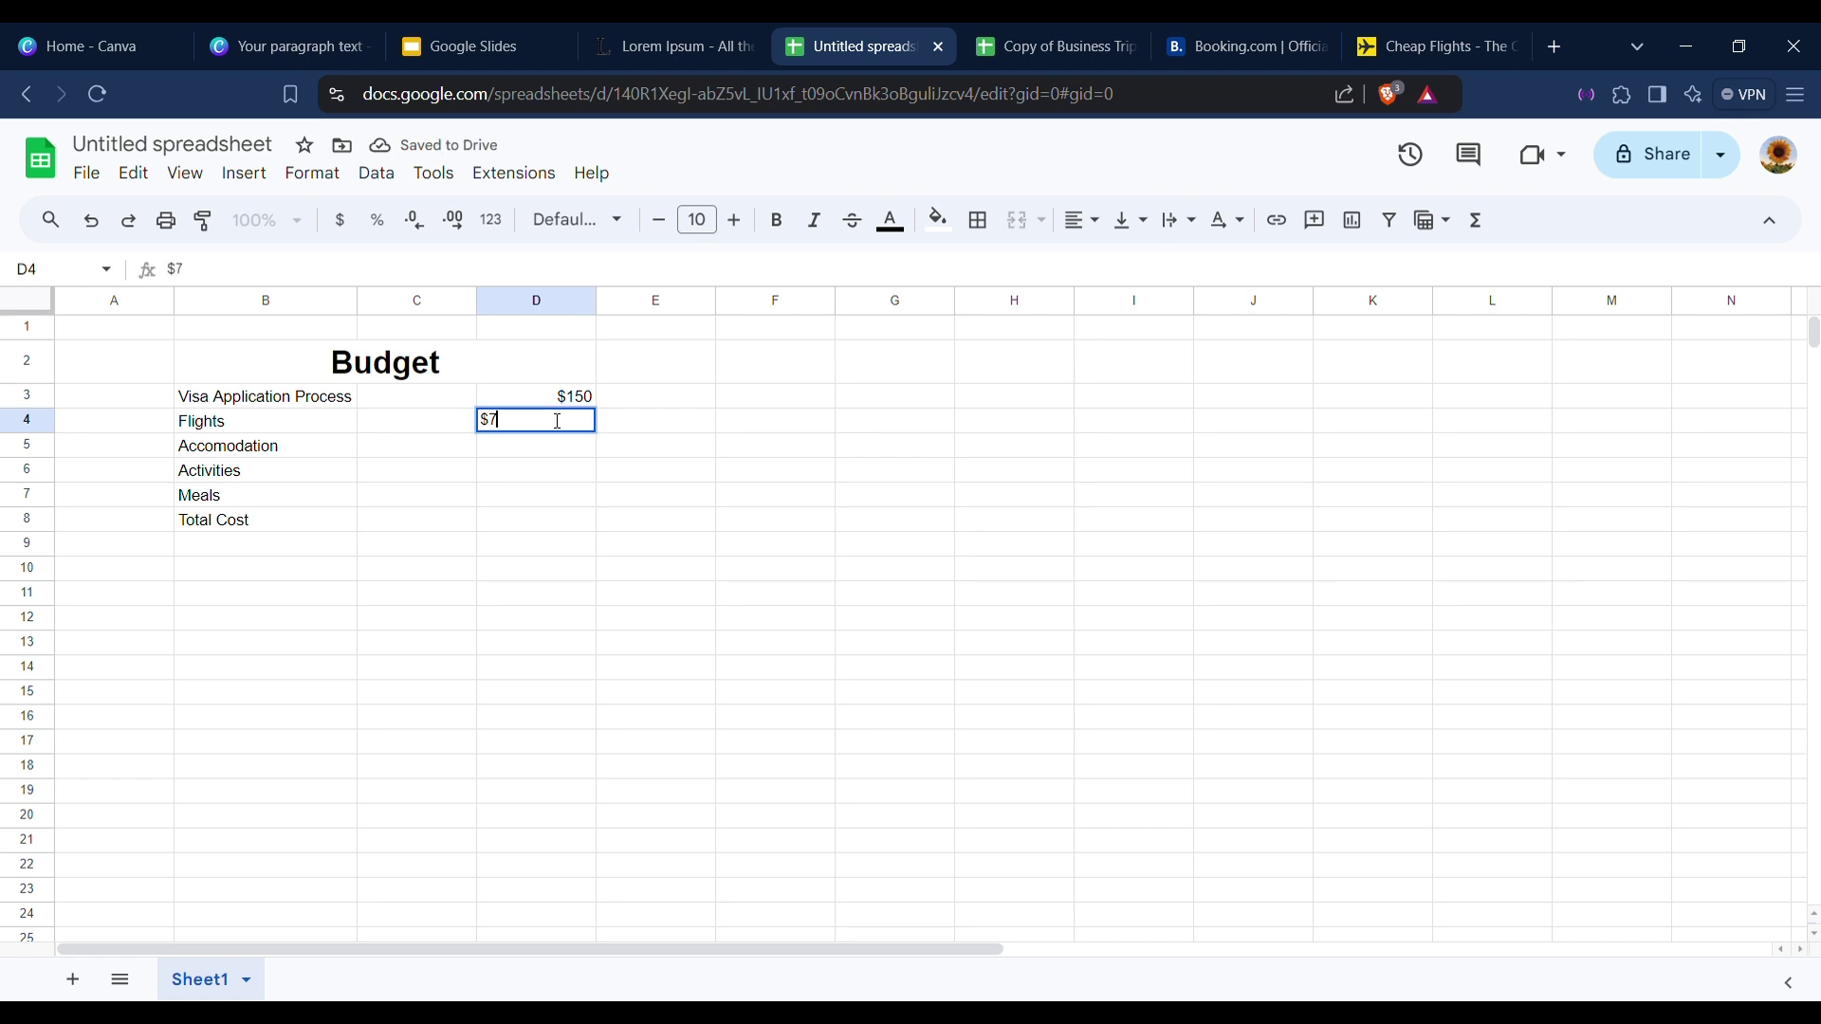
text(0)
click(521, 452)
text($1)
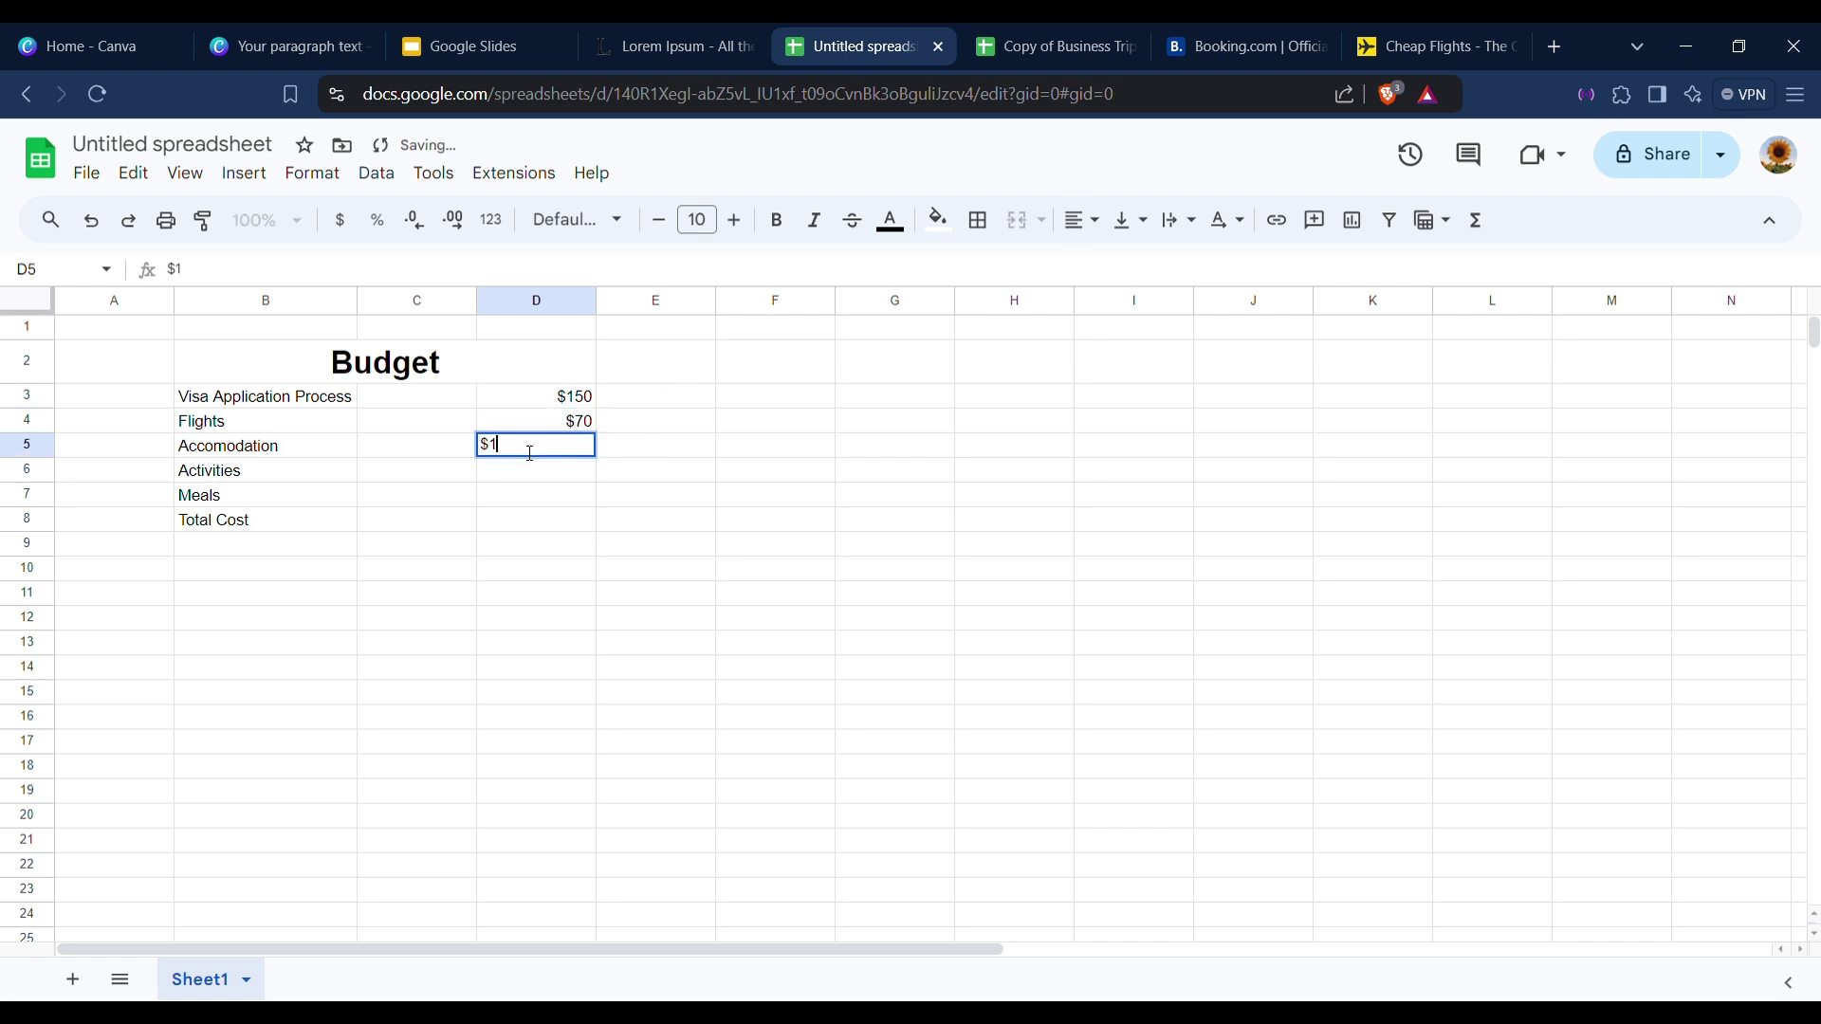
text(40)
click(524, 476)
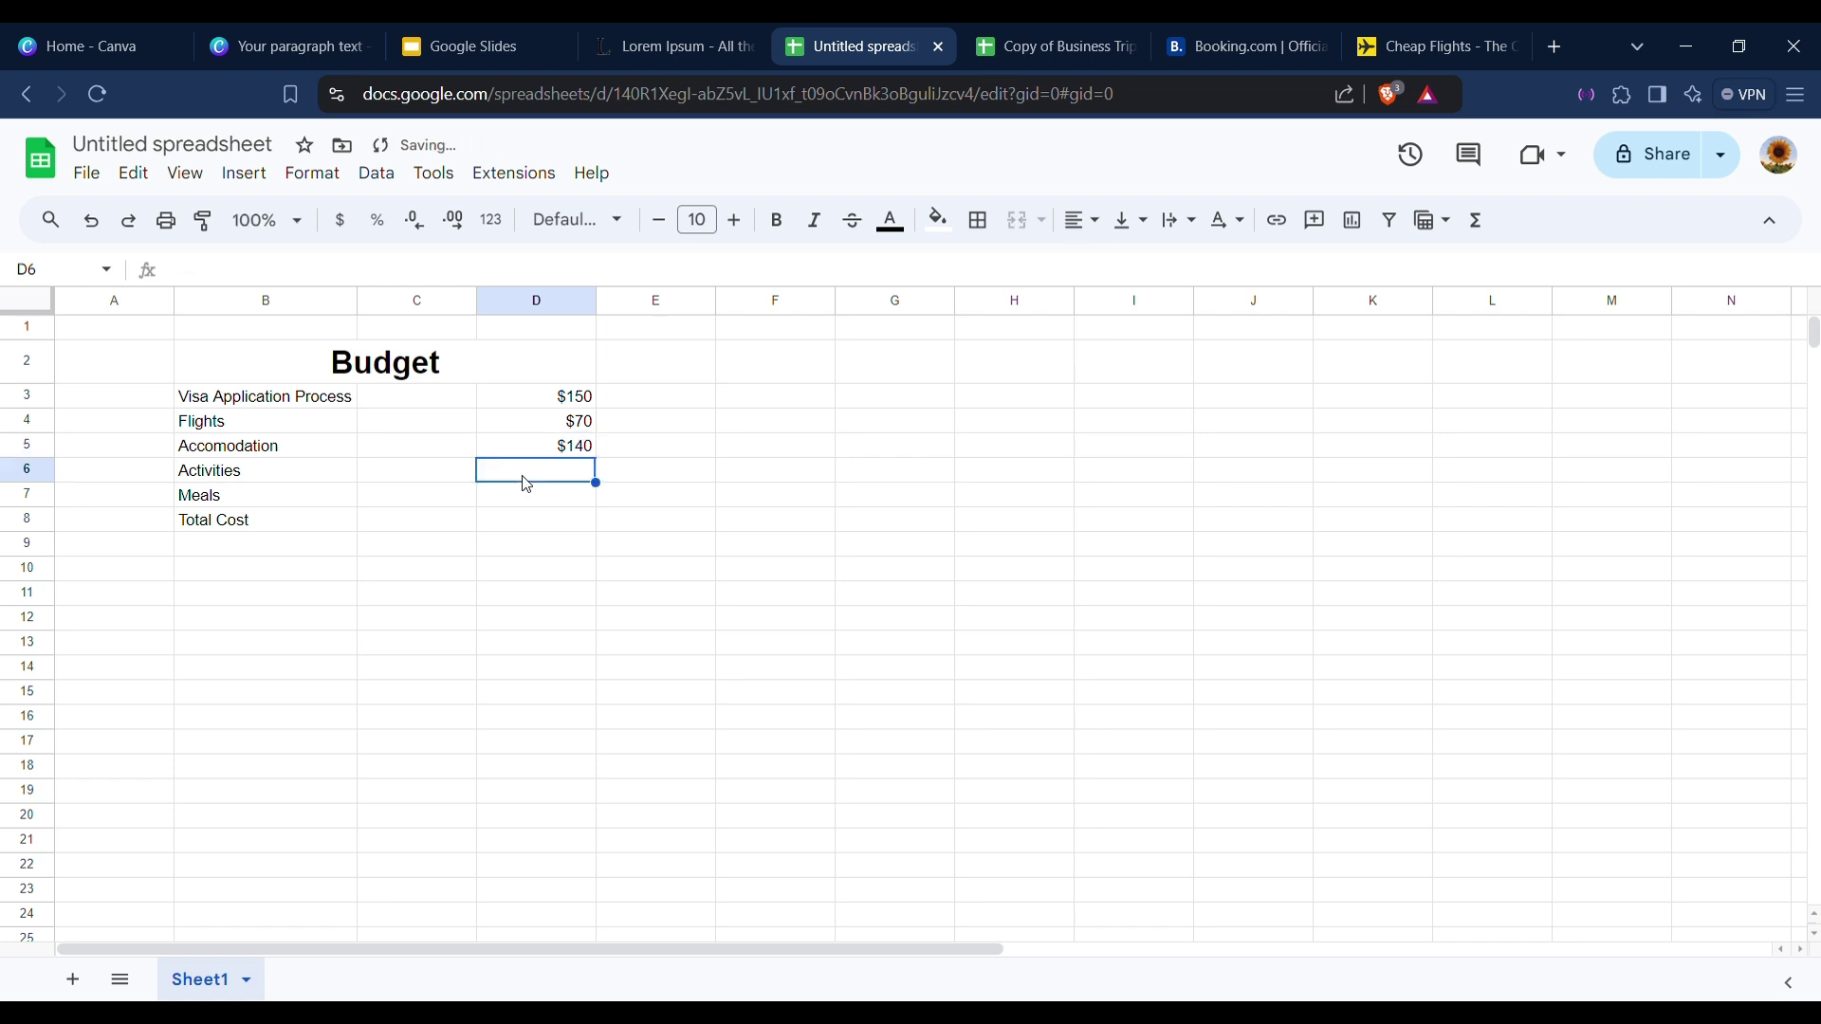
text($)
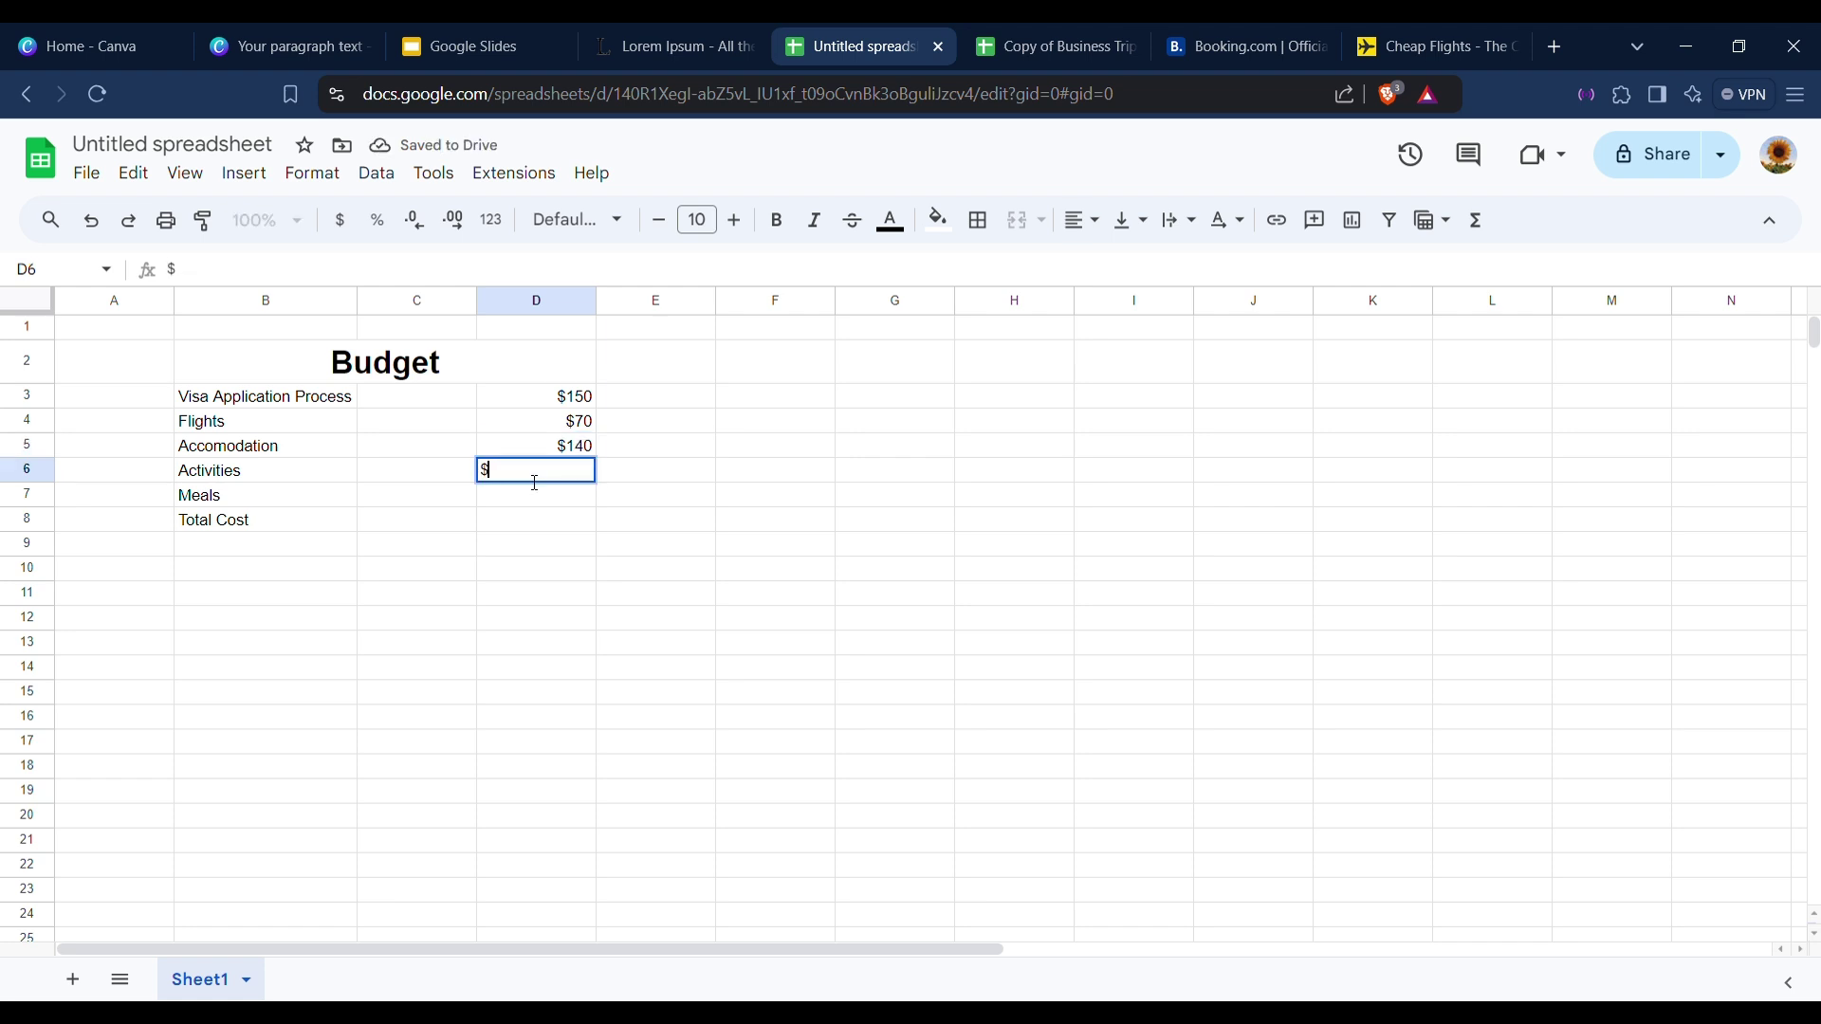
text(400)
drag(528, 471, 496, 468)
text(300)
click(494, 489)
text($)
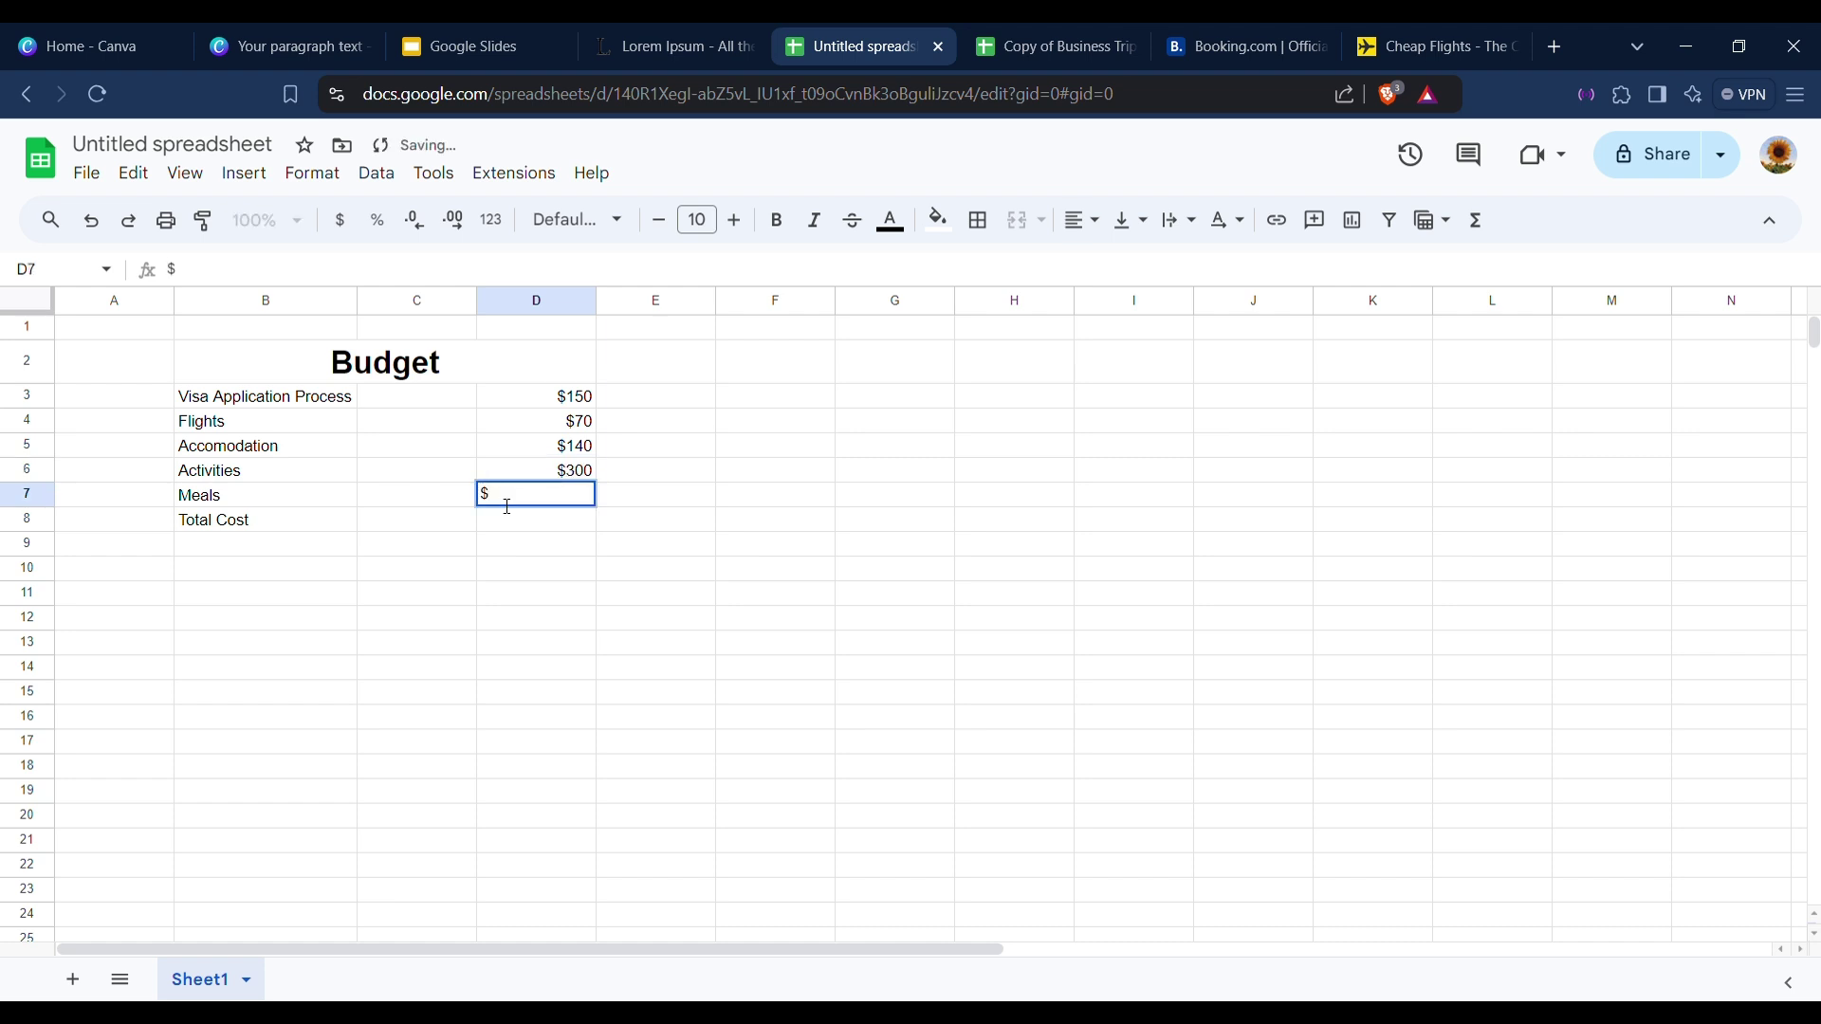
text(170)
click(540, 534)
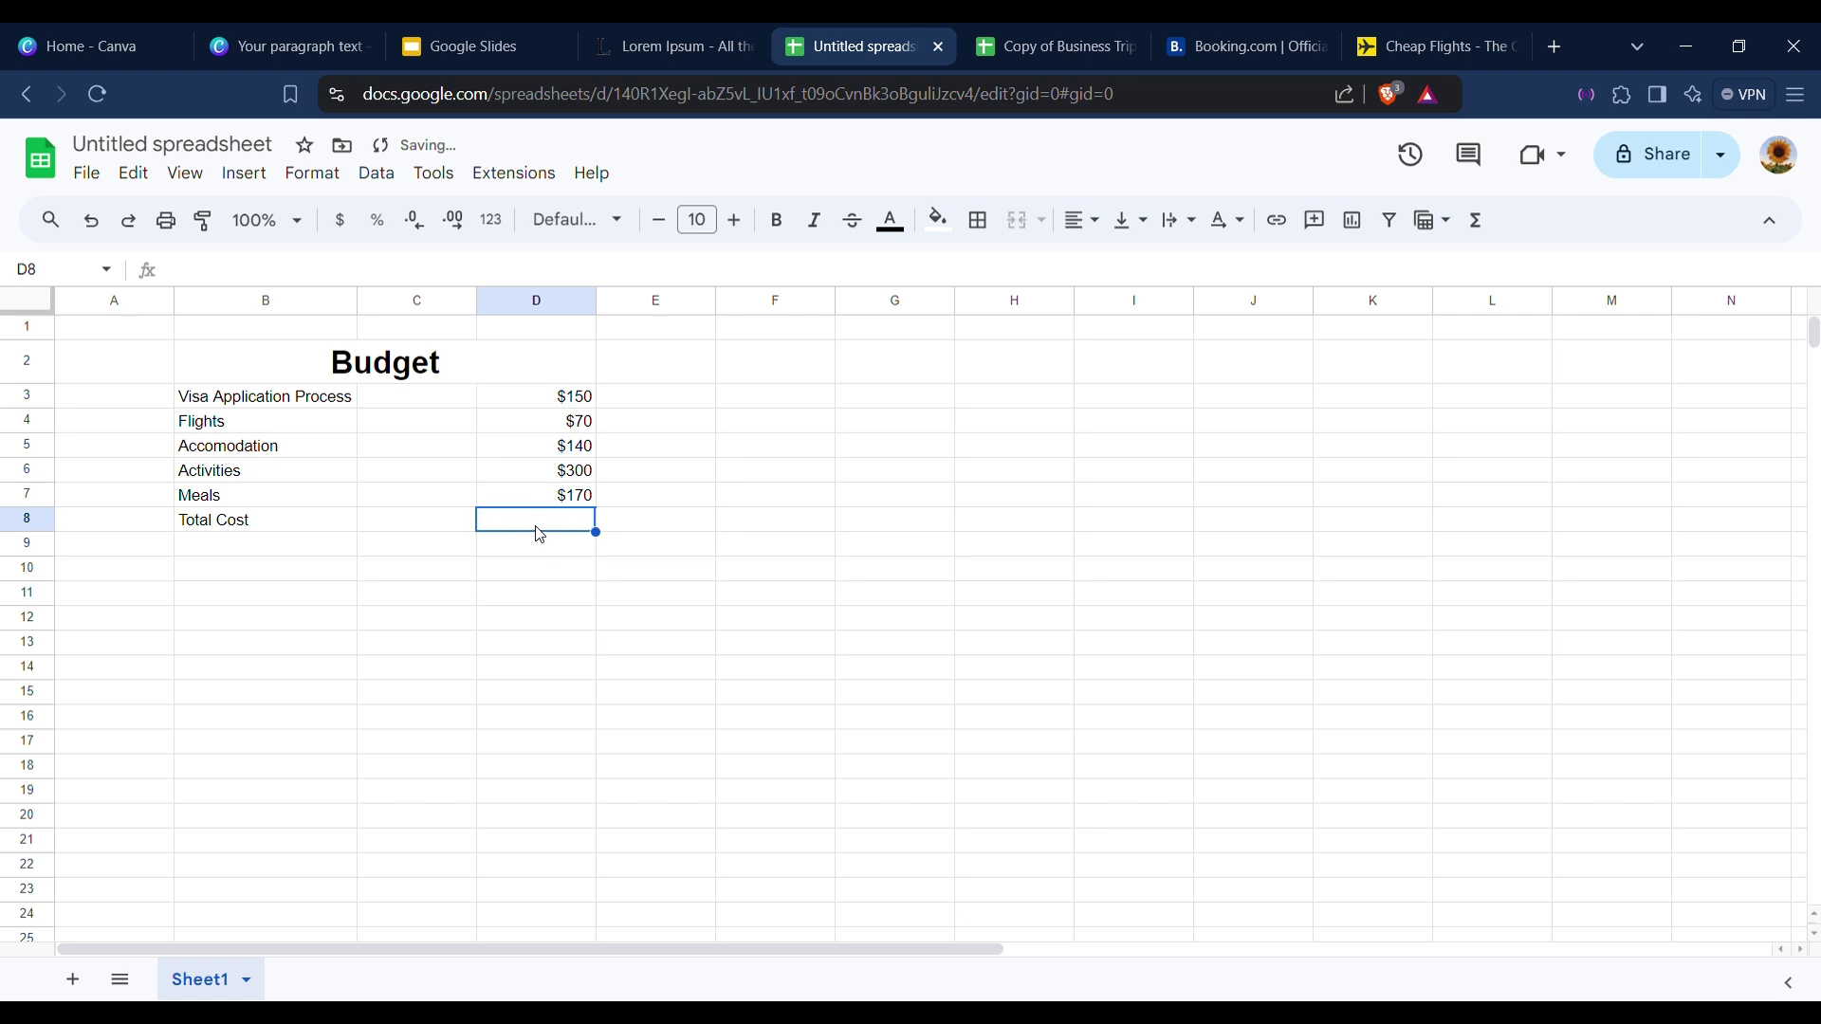
Total the costs in D8 with =SUM(D3:D7), giving $830.
text(=SUM()
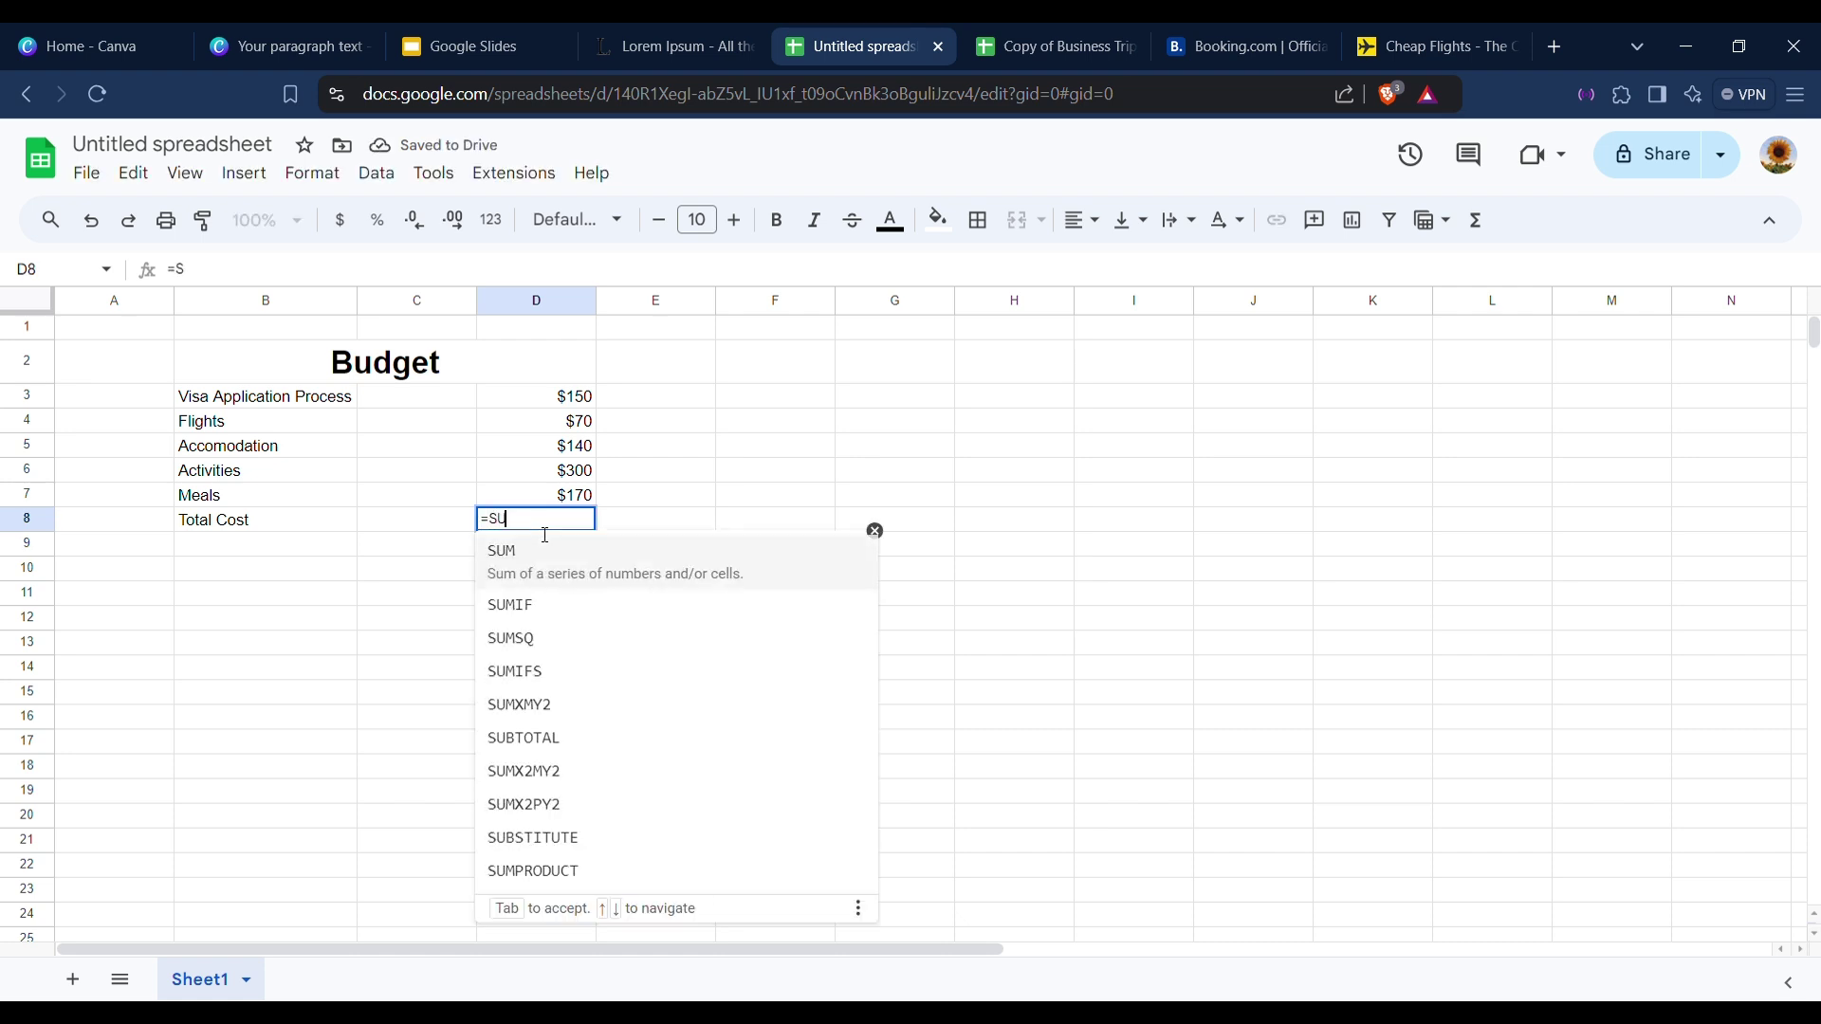
drag(575, 400, 581, 503)
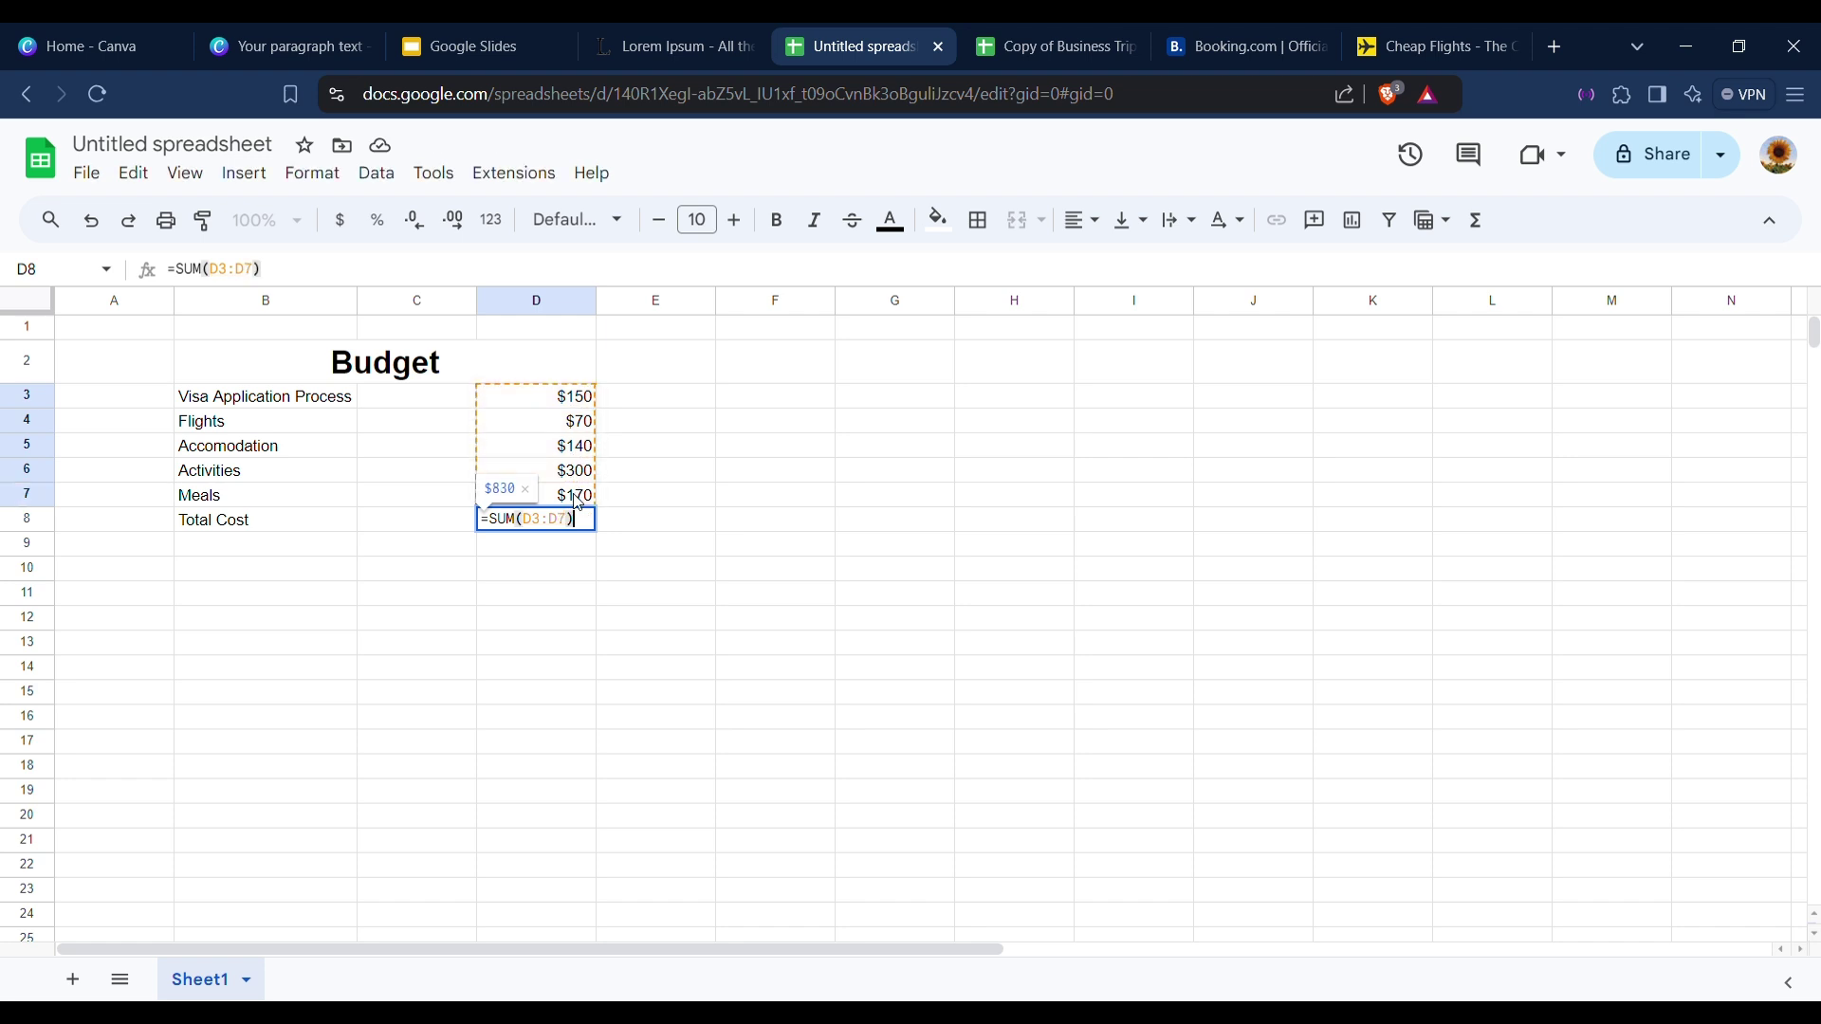
key(Return)
click(555, 527)
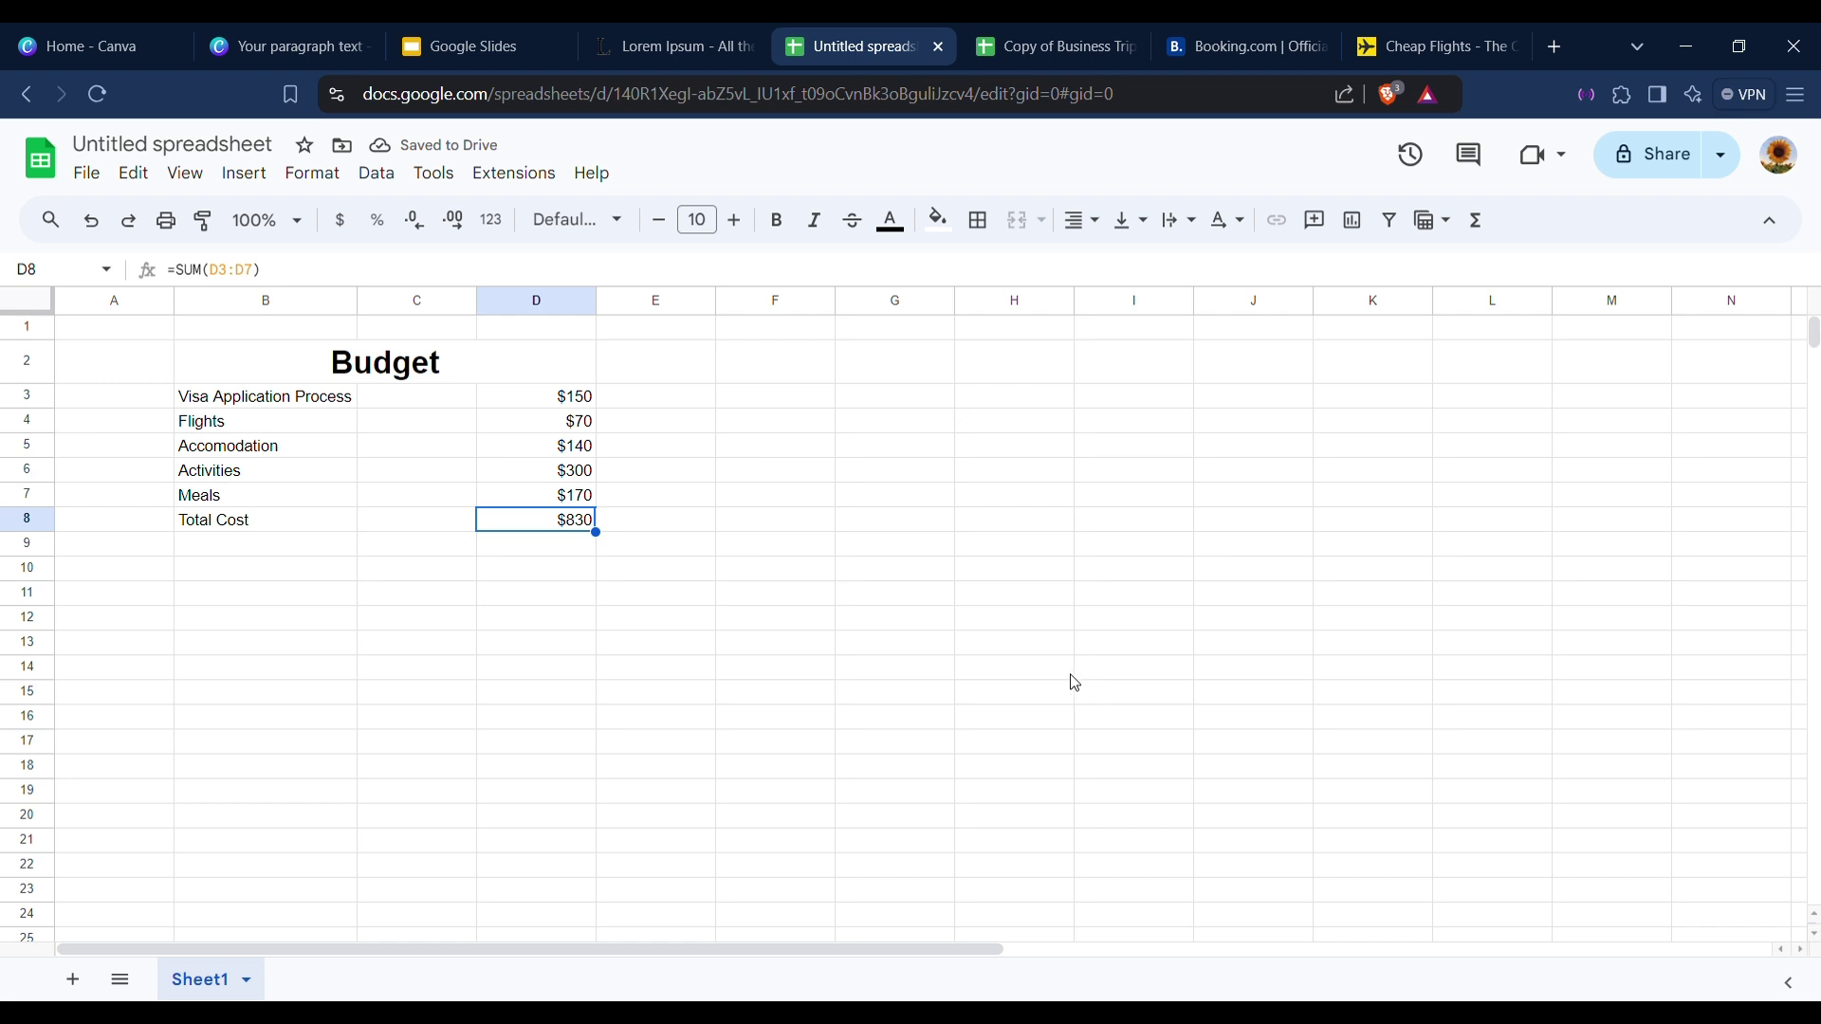
Apply All borders to the budget table B3:D8.
click(204, 407)
drag(204, 407, 581, 532)
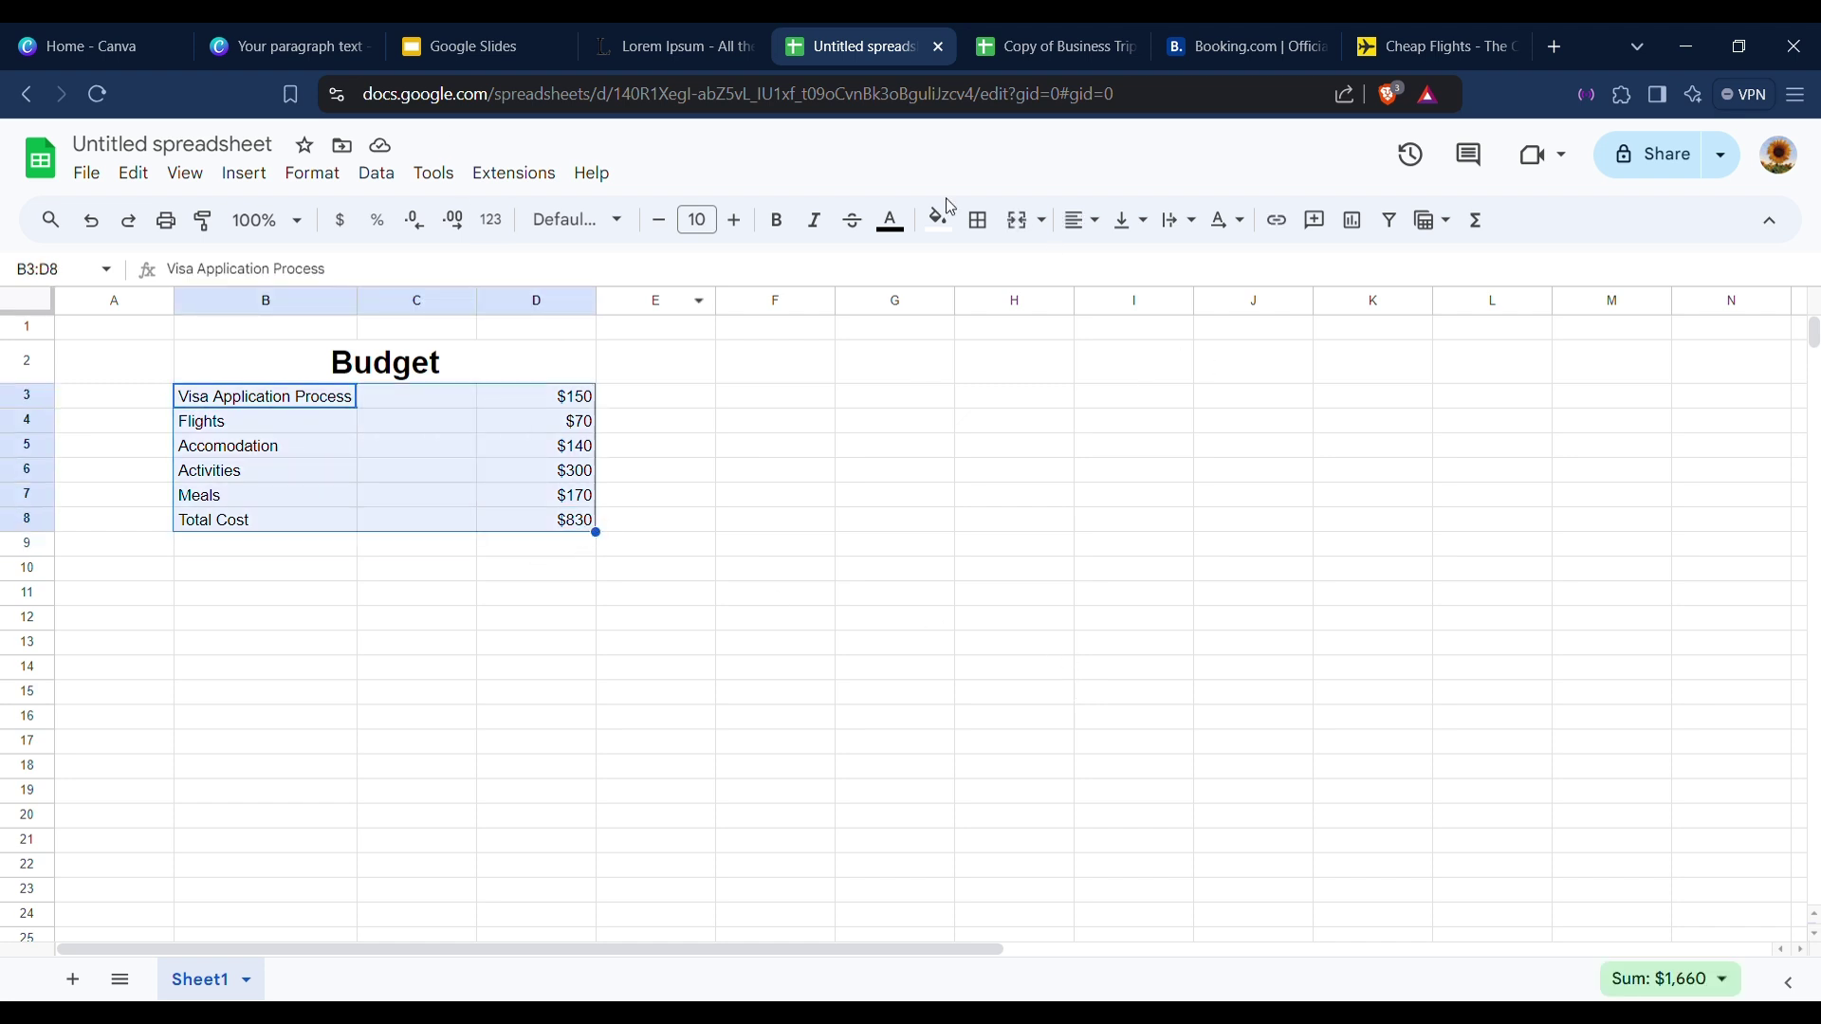
click(988, 231)
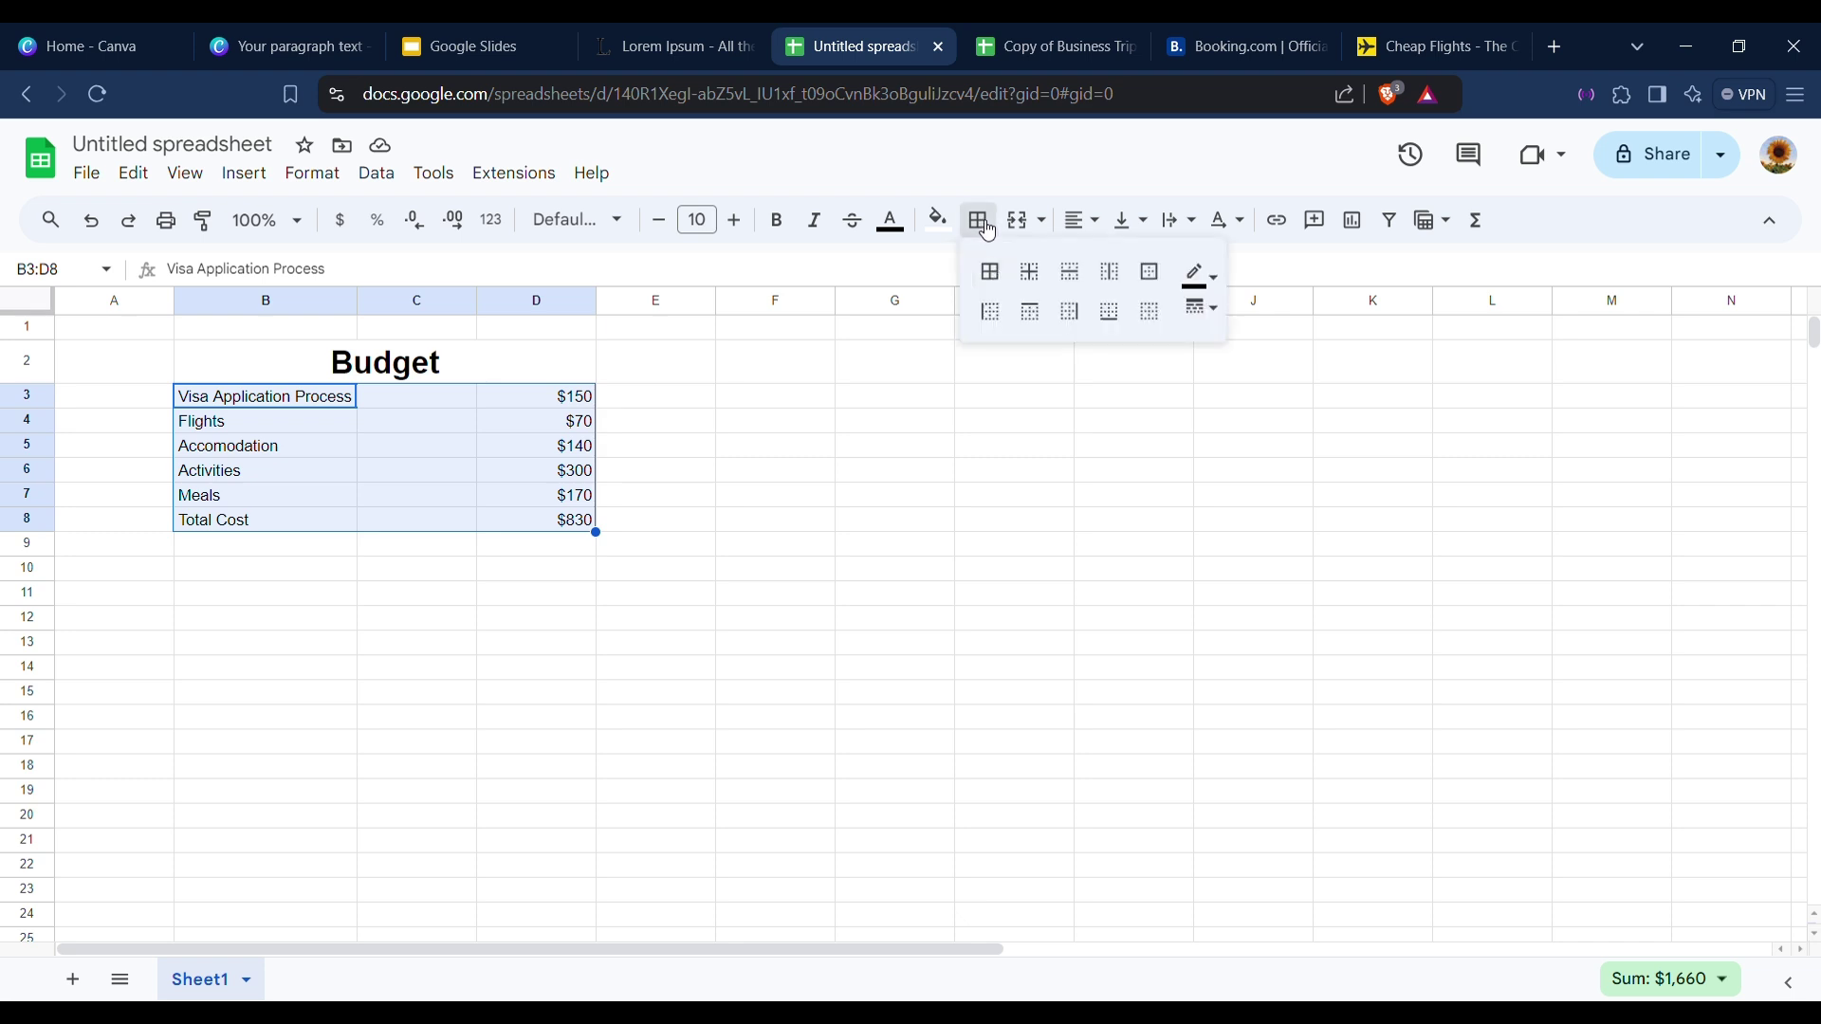
click(991, 272)
click(744, 560)
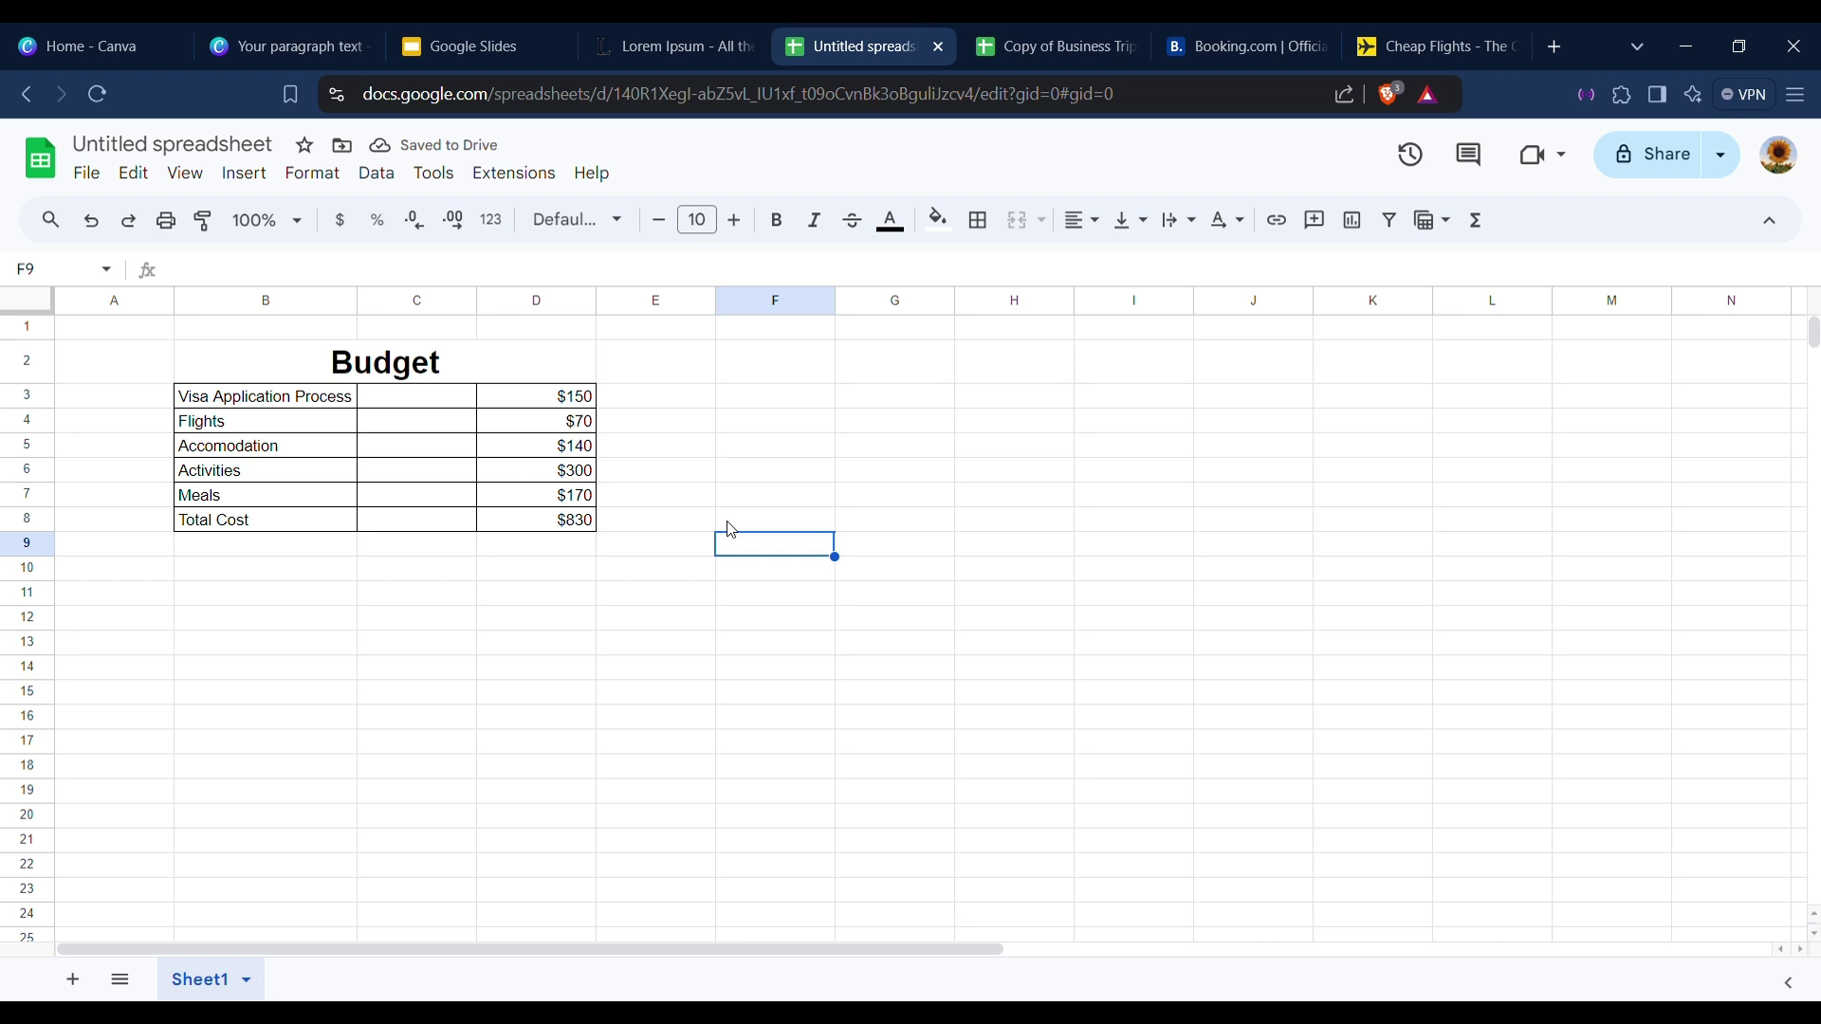
Hide the line right of the labels B3:B8 with a white right border.
drag(398, 394, 441, 524)
click(620, 472)
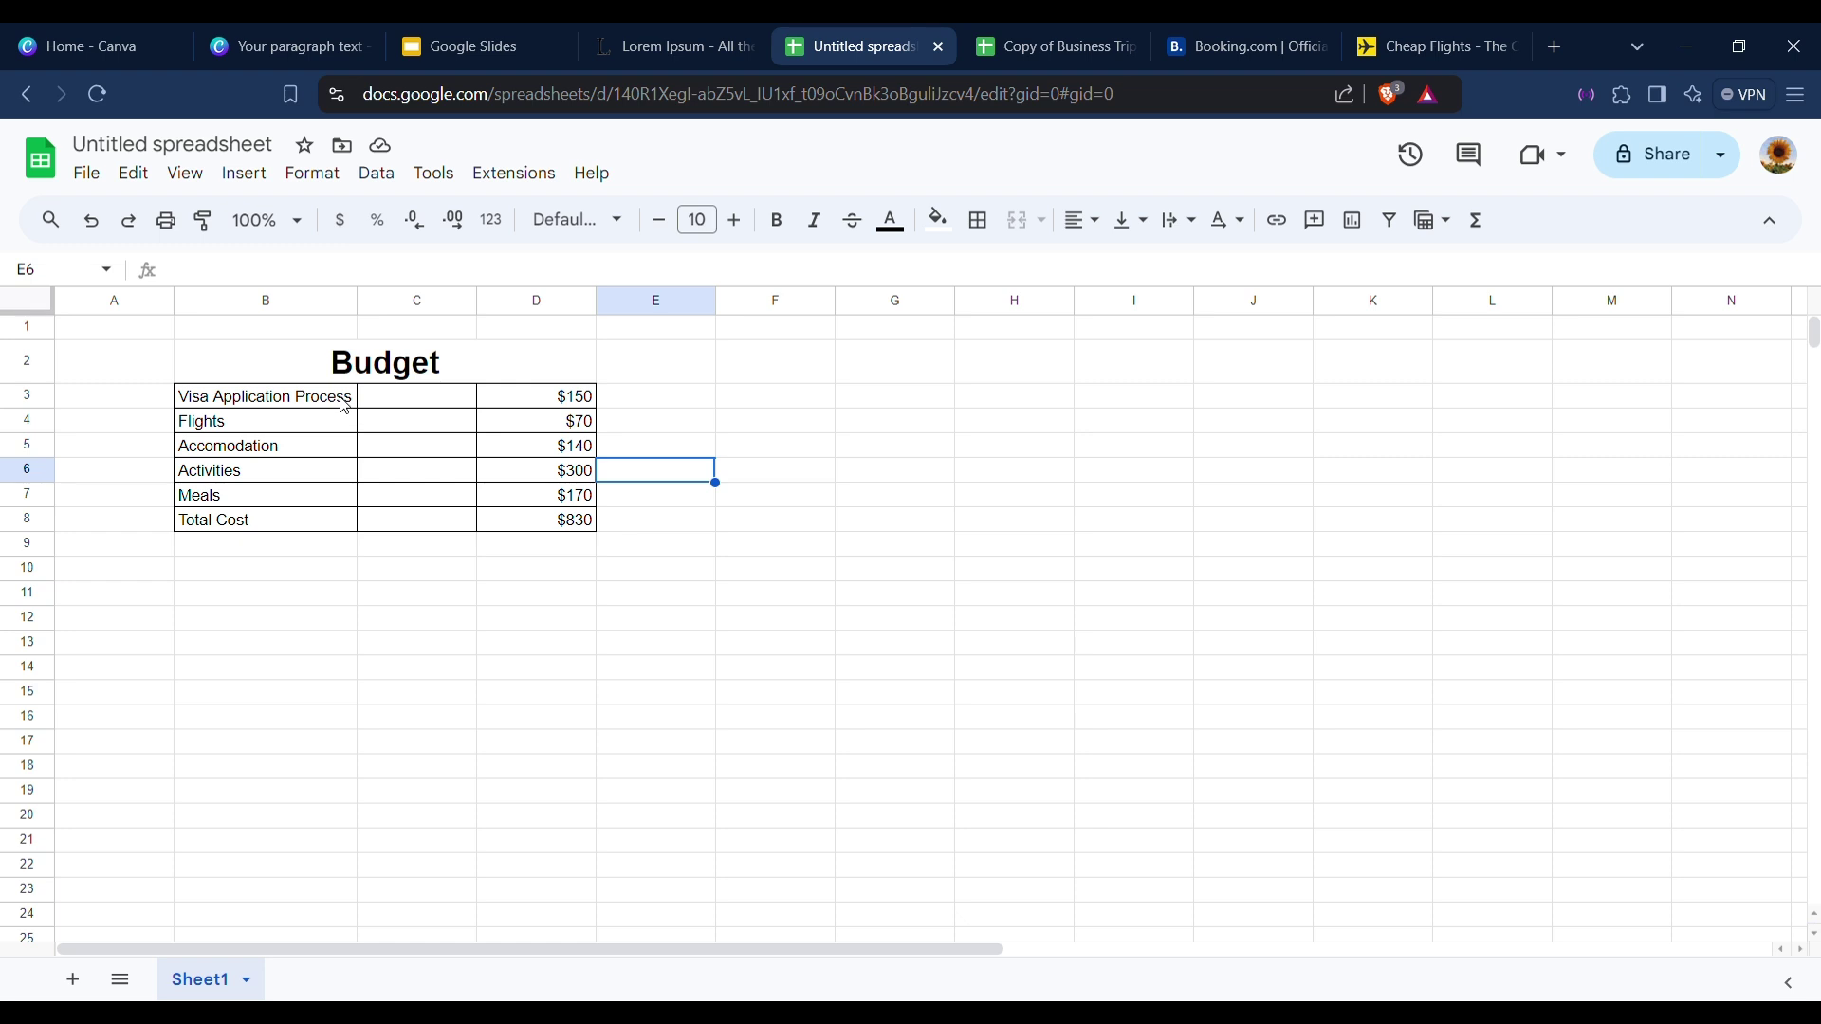
drag(347, 406, 355, 520)
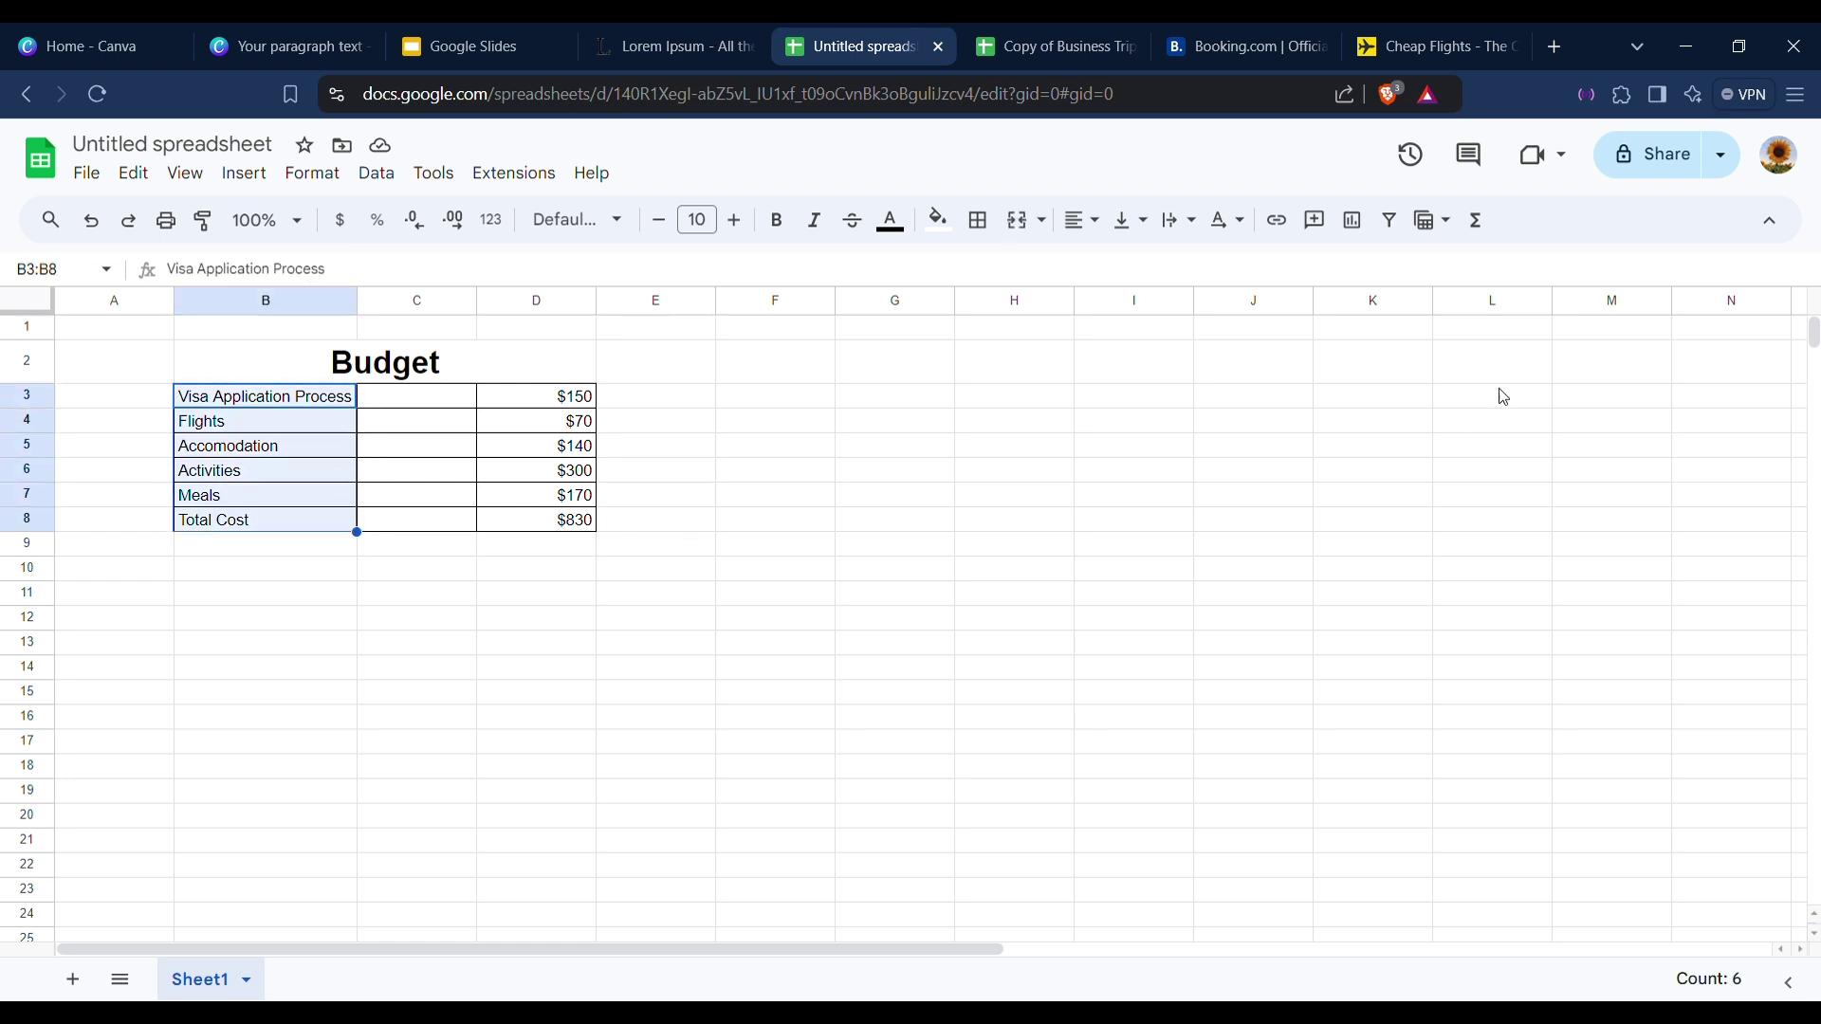
click(983, 224)
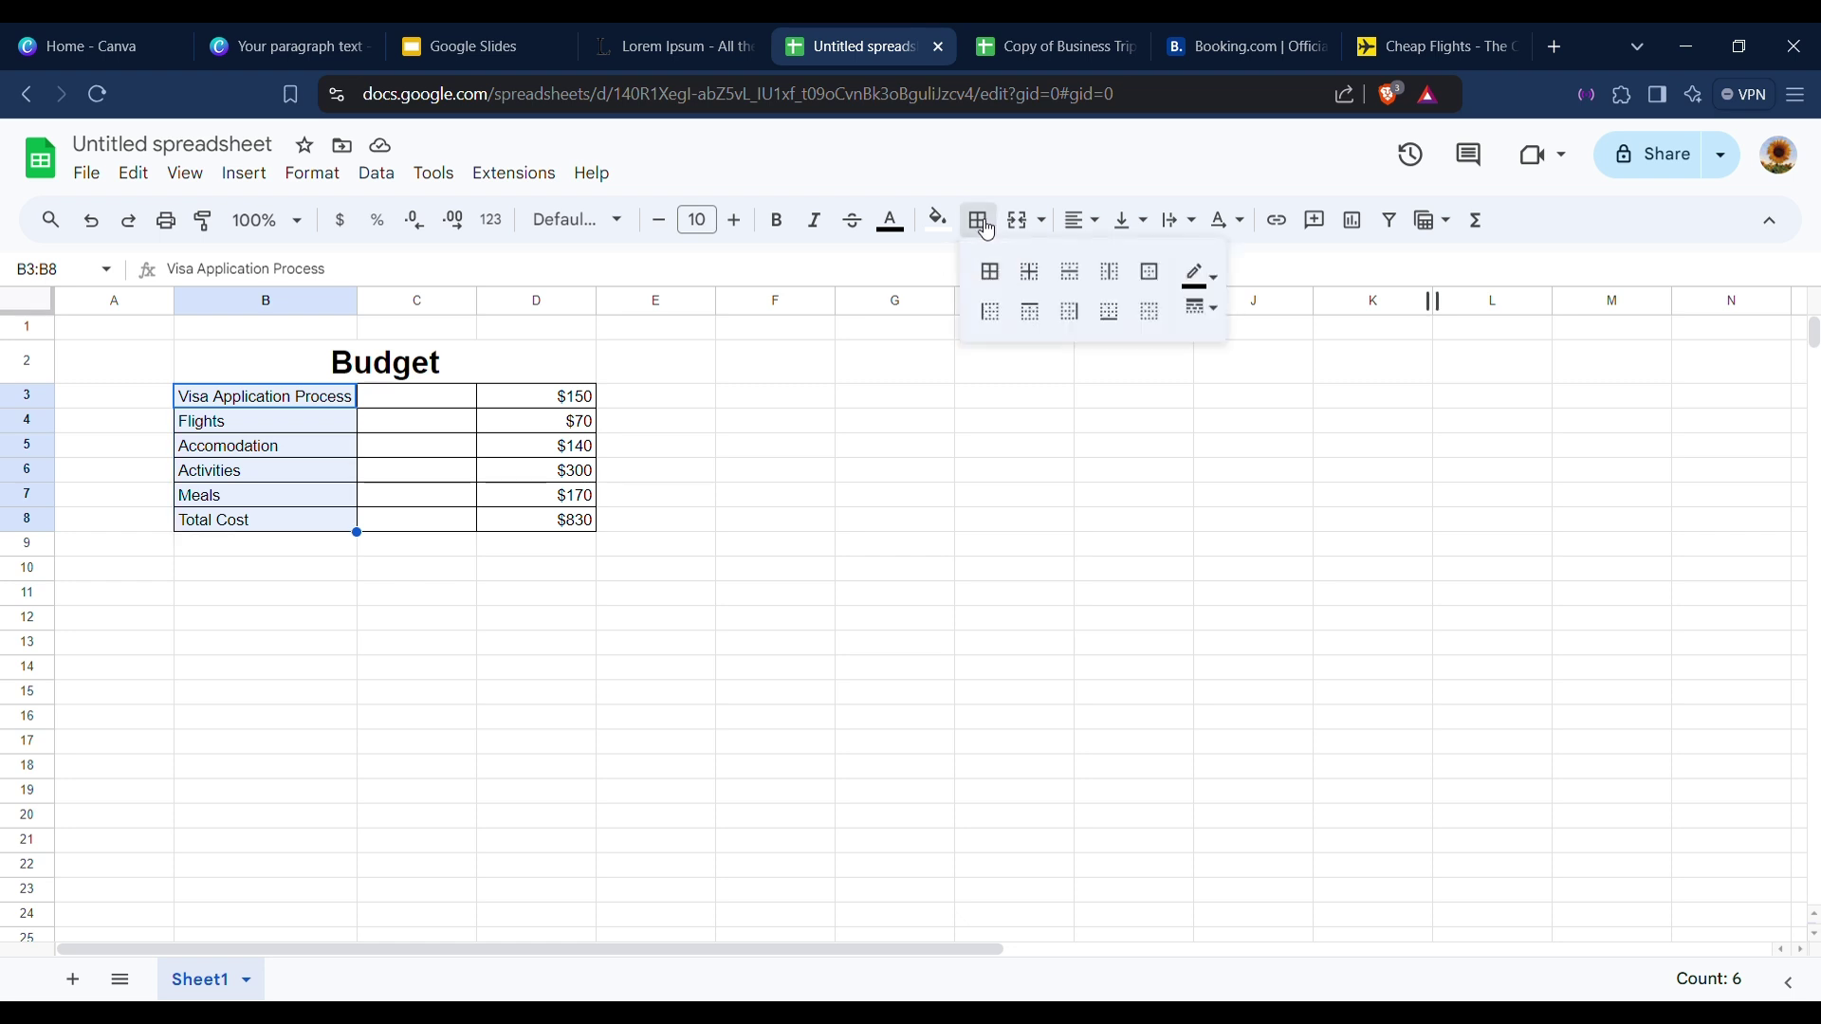
click(1200, 275)
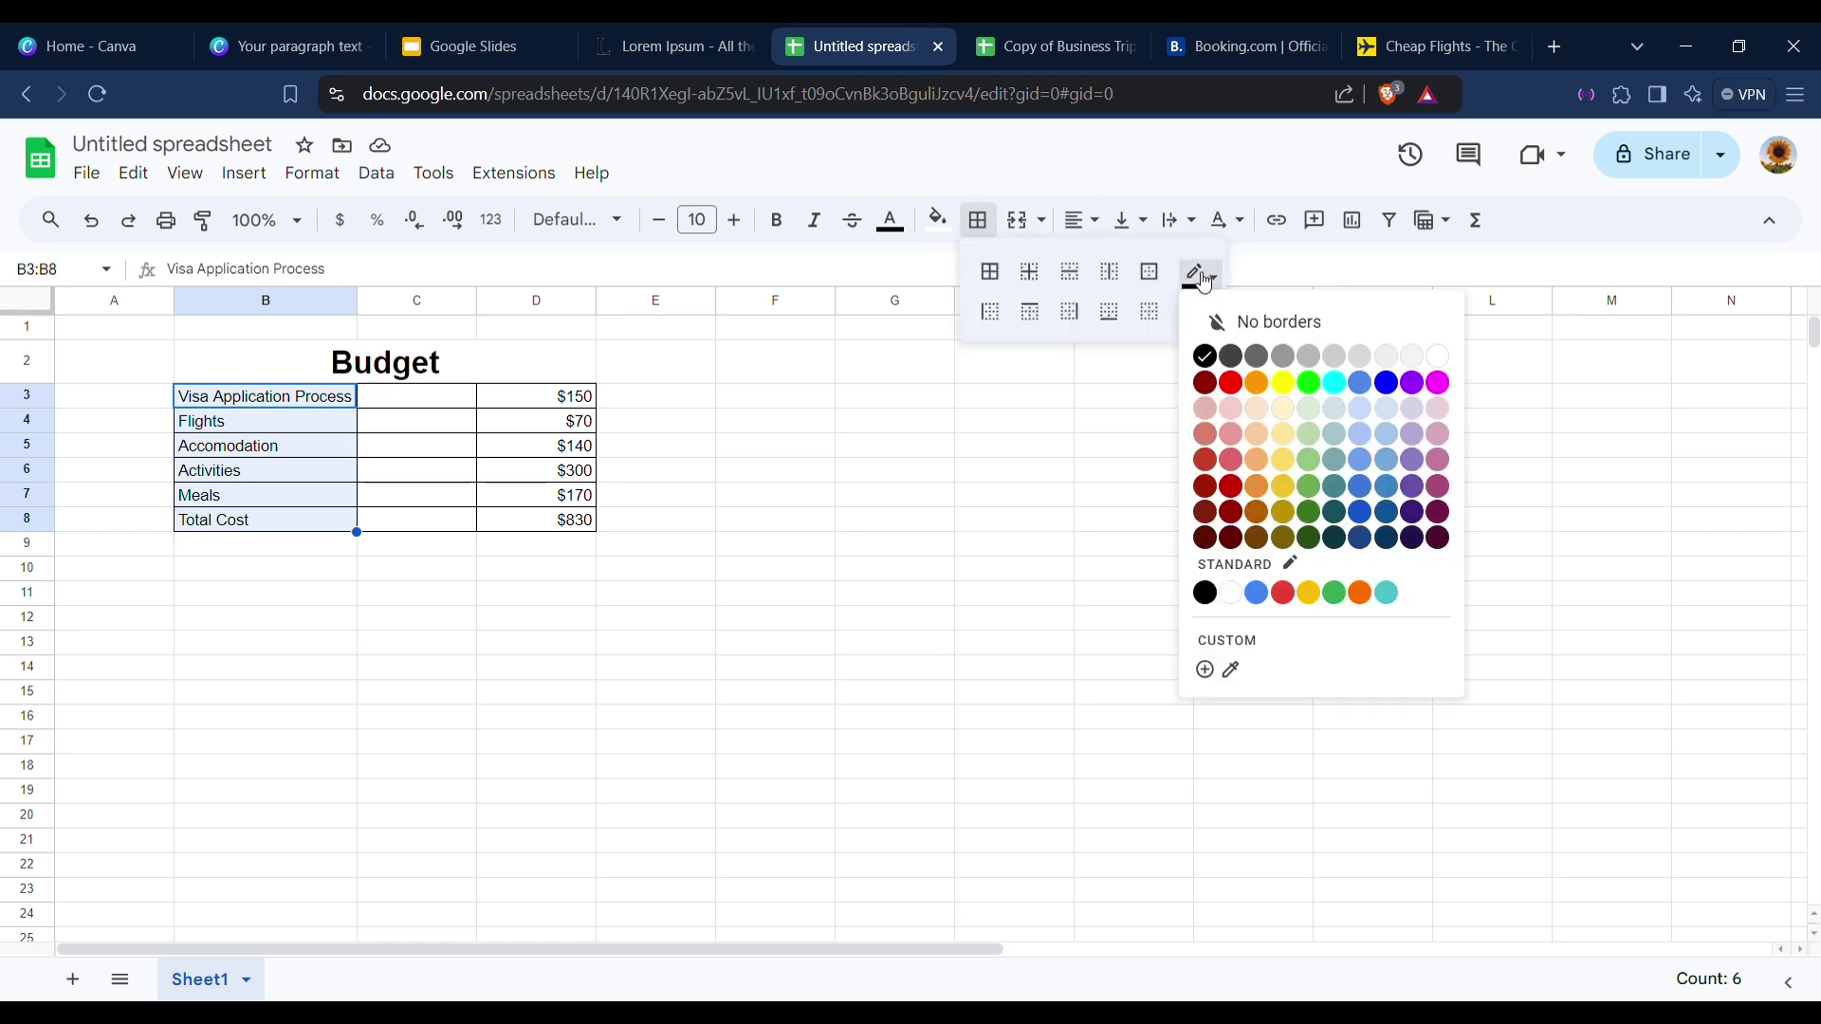
click(1451, 366)
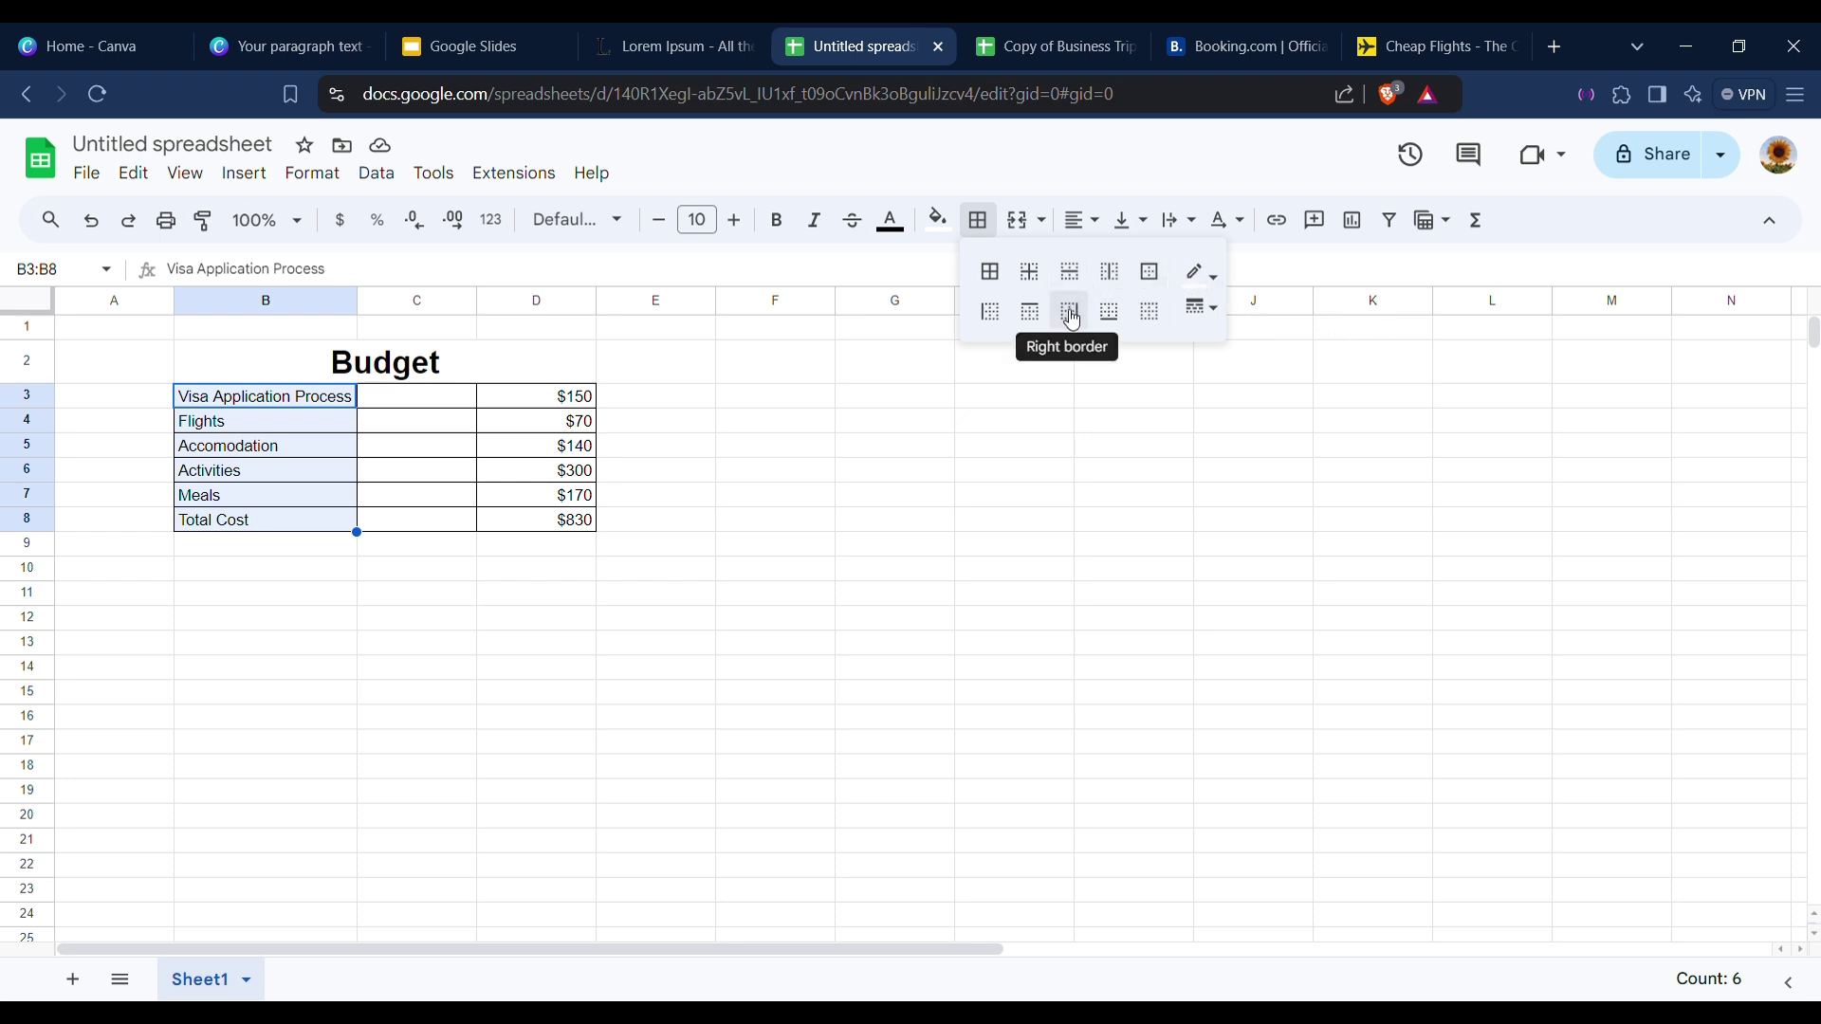
click(1072, 320)
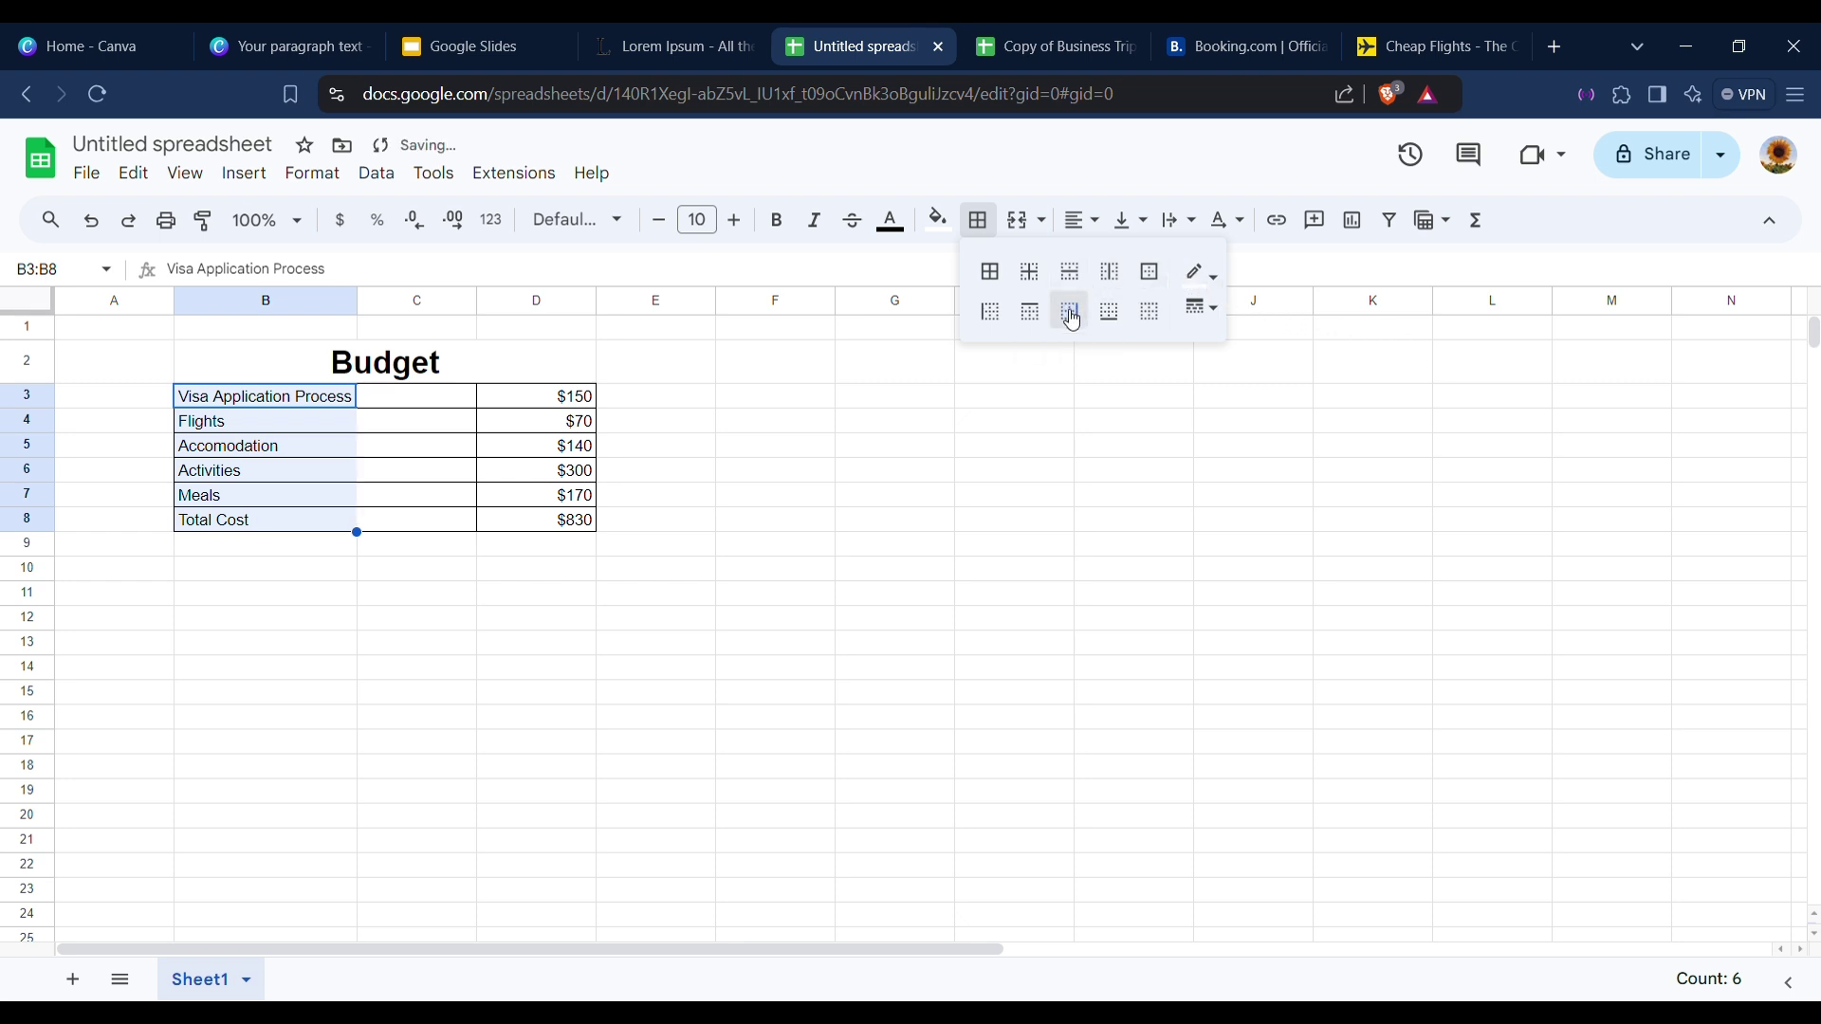
click(713, 452)
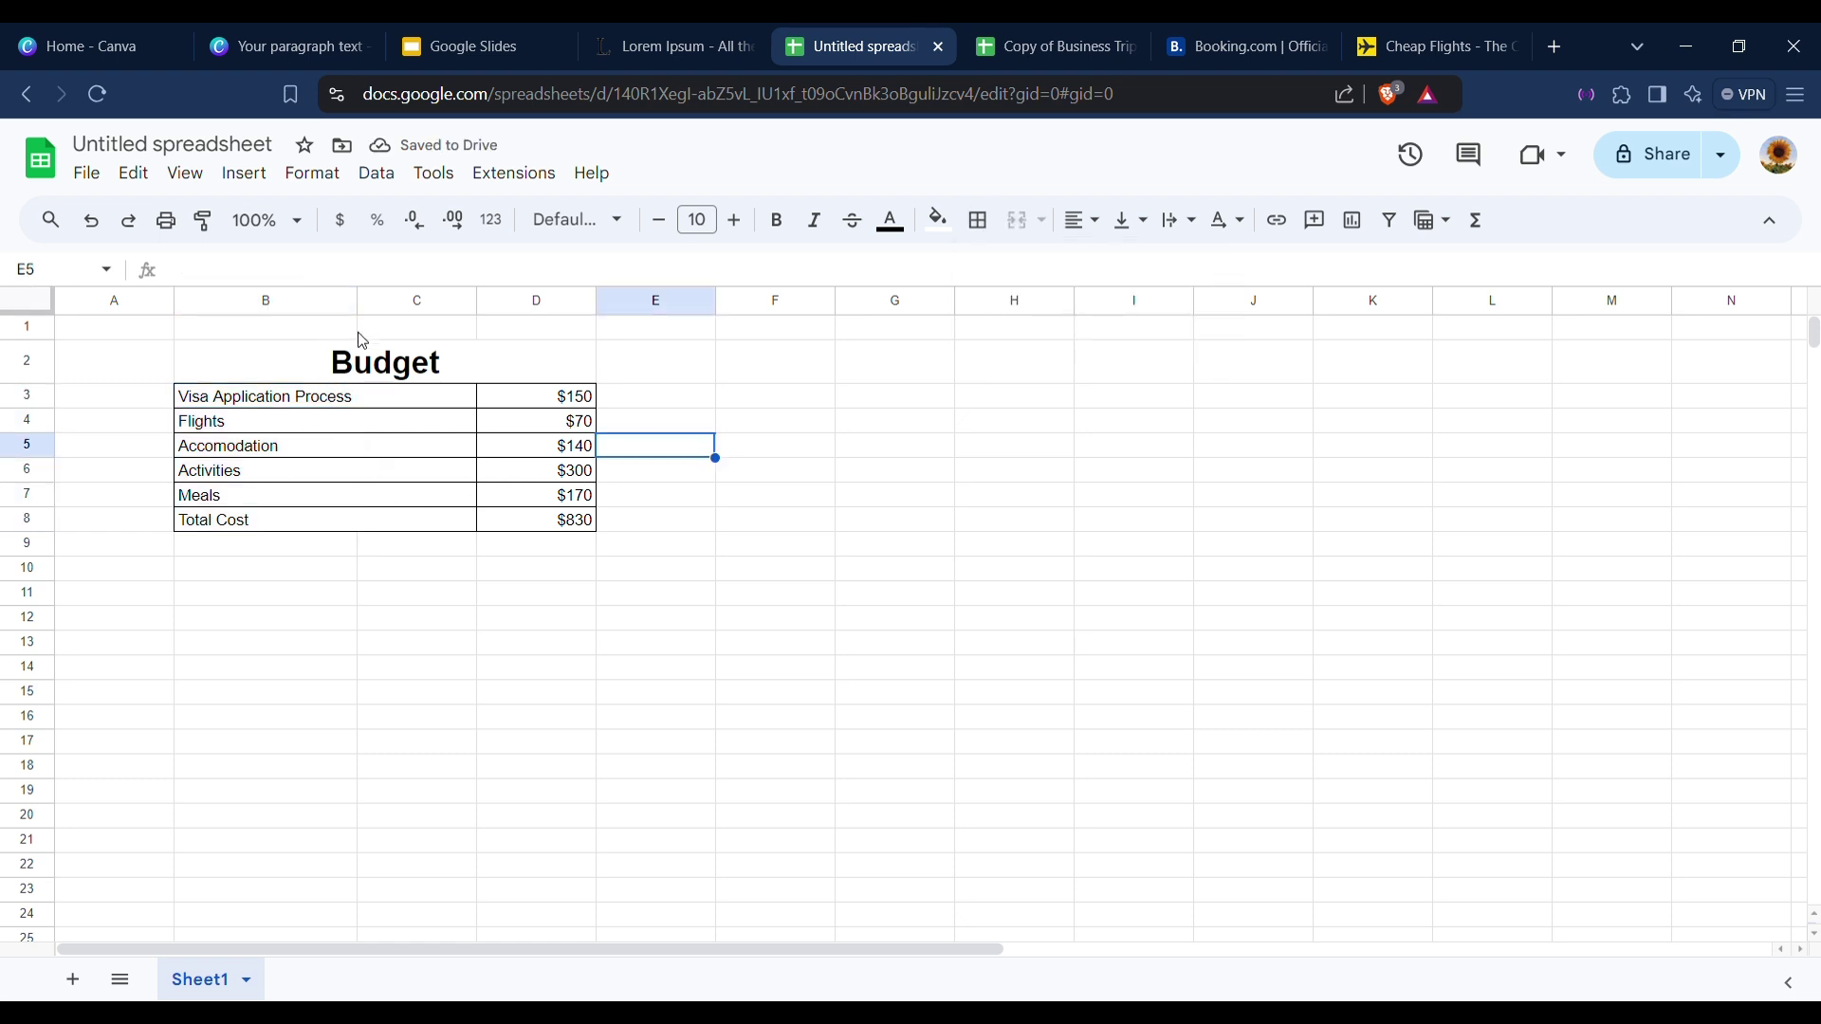
Outline the merged Budget title cell with black All borders.
drag(351, 332, 361, 561)
click(350, 548)
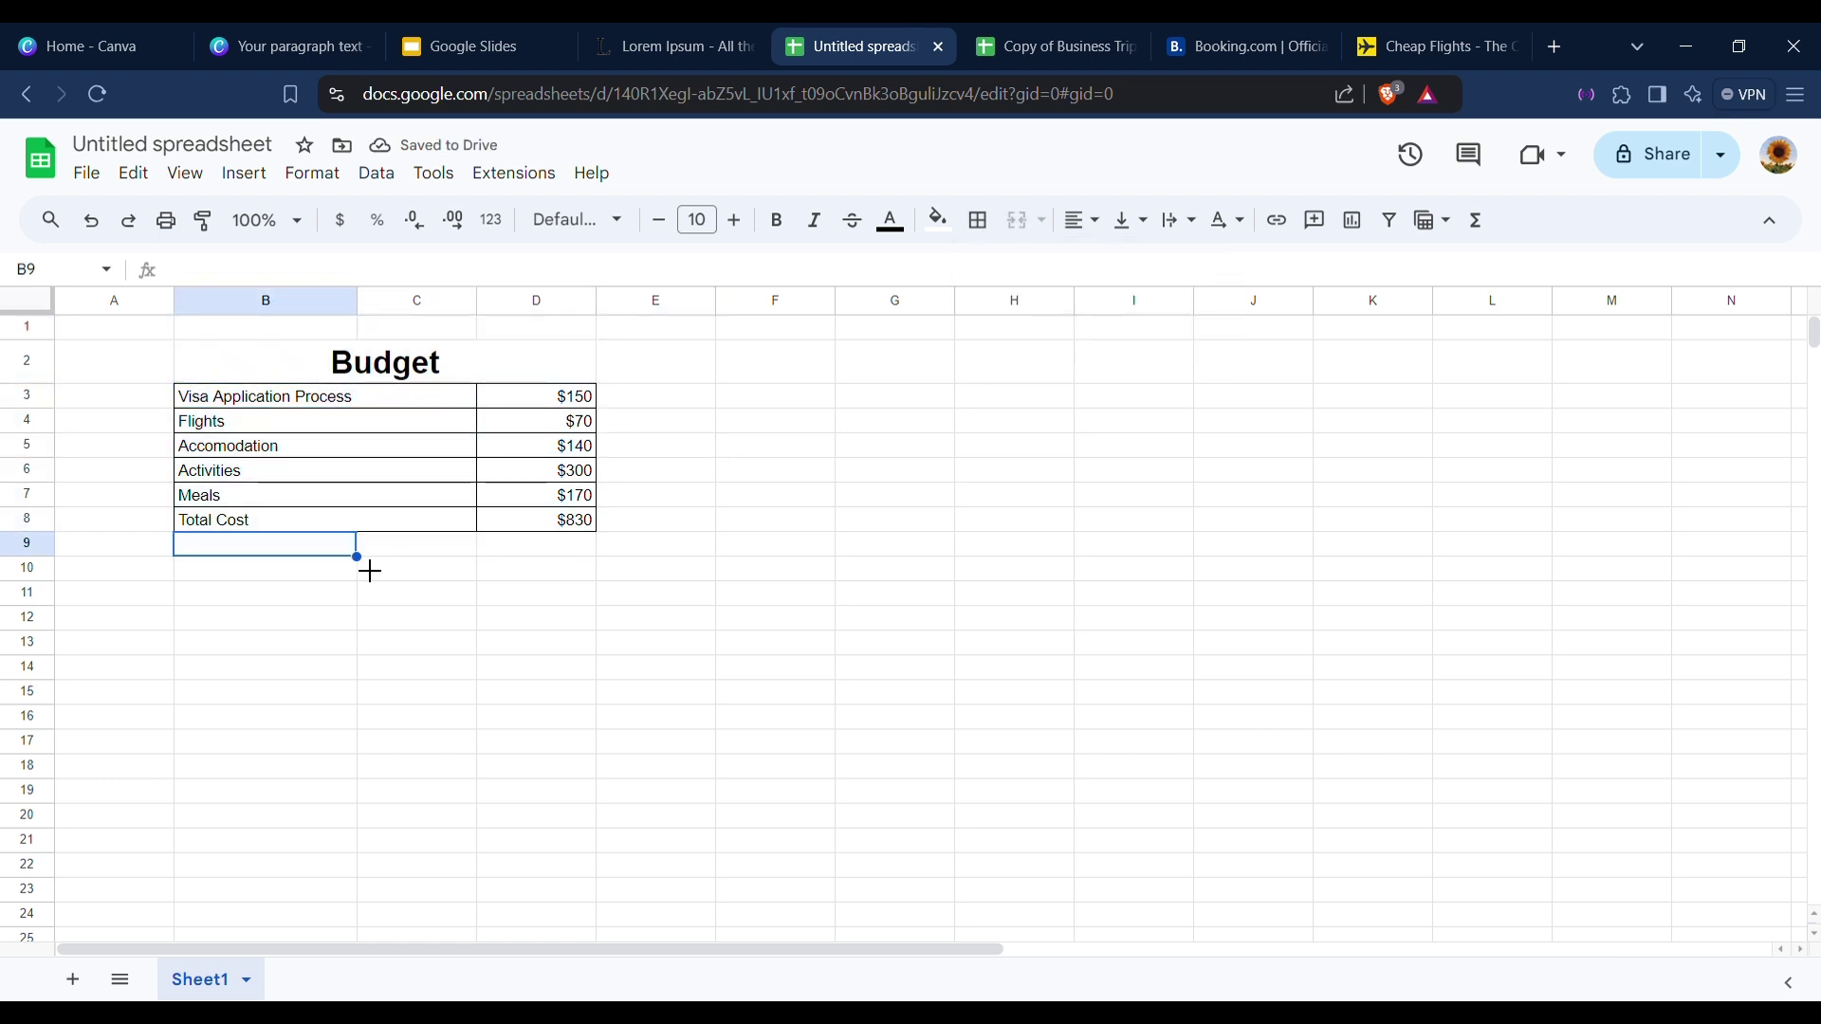
click(346, 452)
click(453, 425)
drag(190, 353, 561, 531)
click(726, 449)
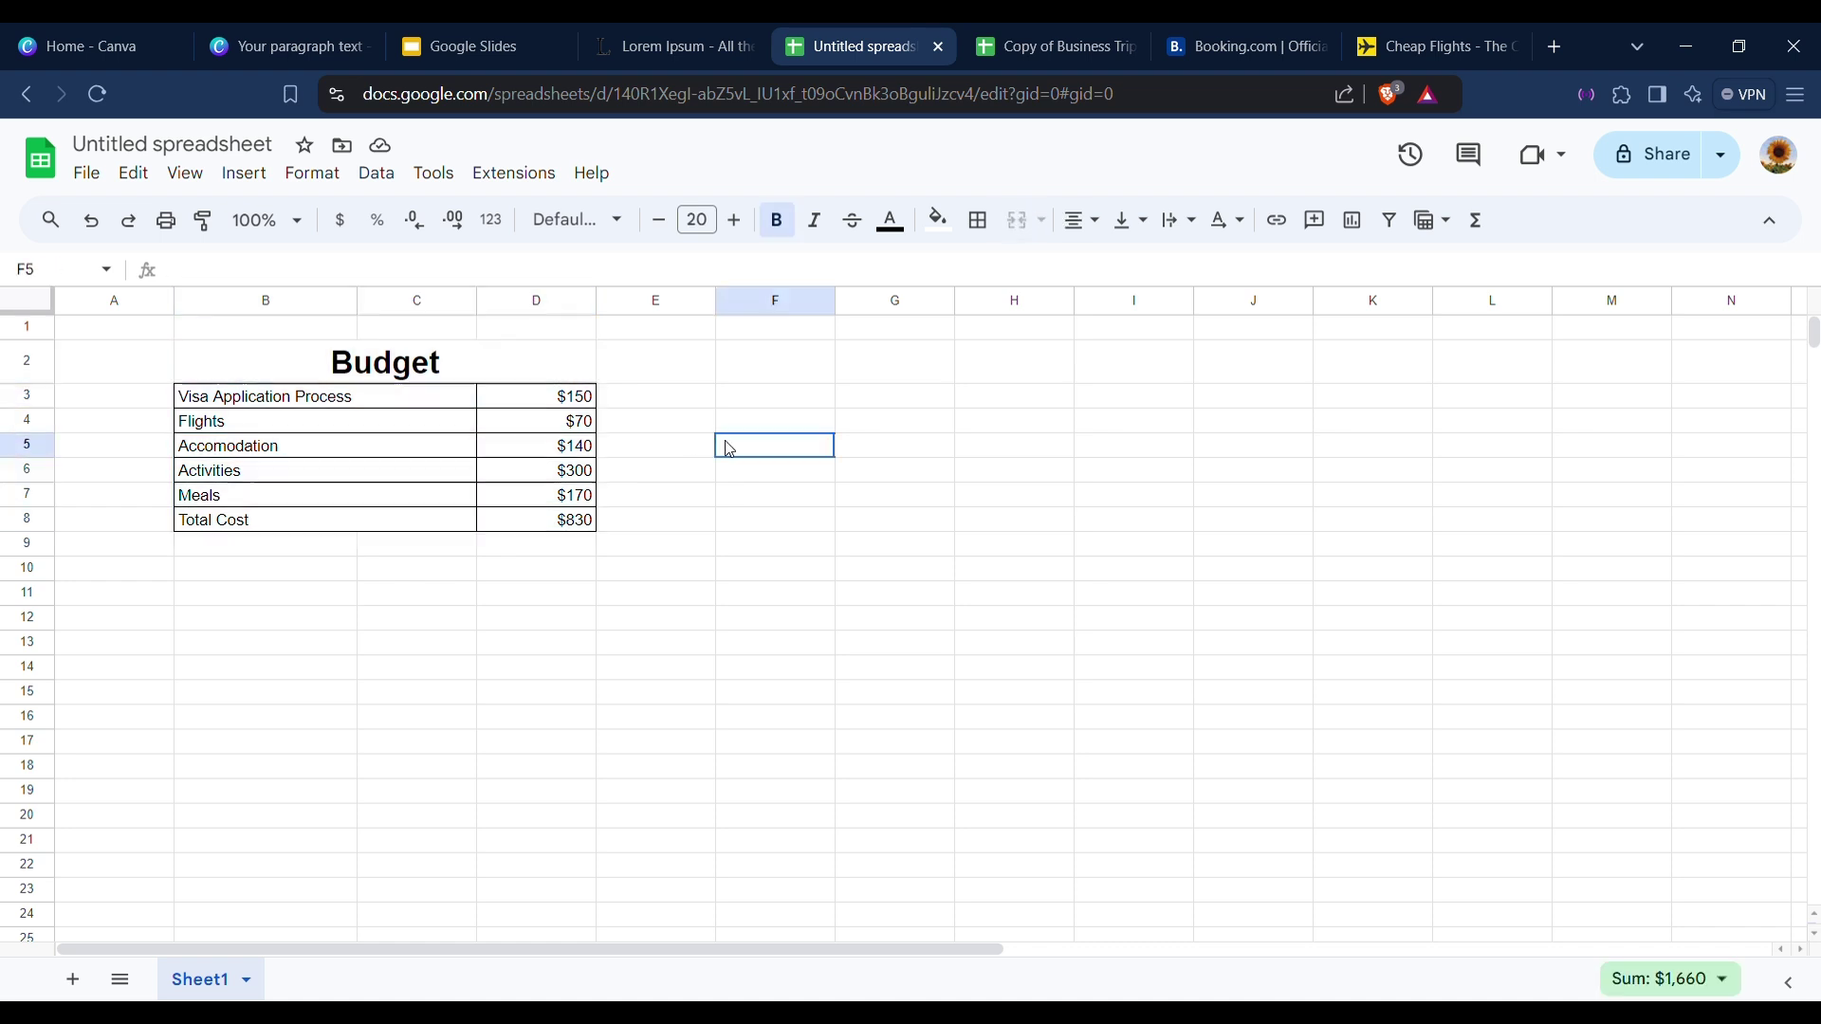
click(171, 361)
click(180, 361)
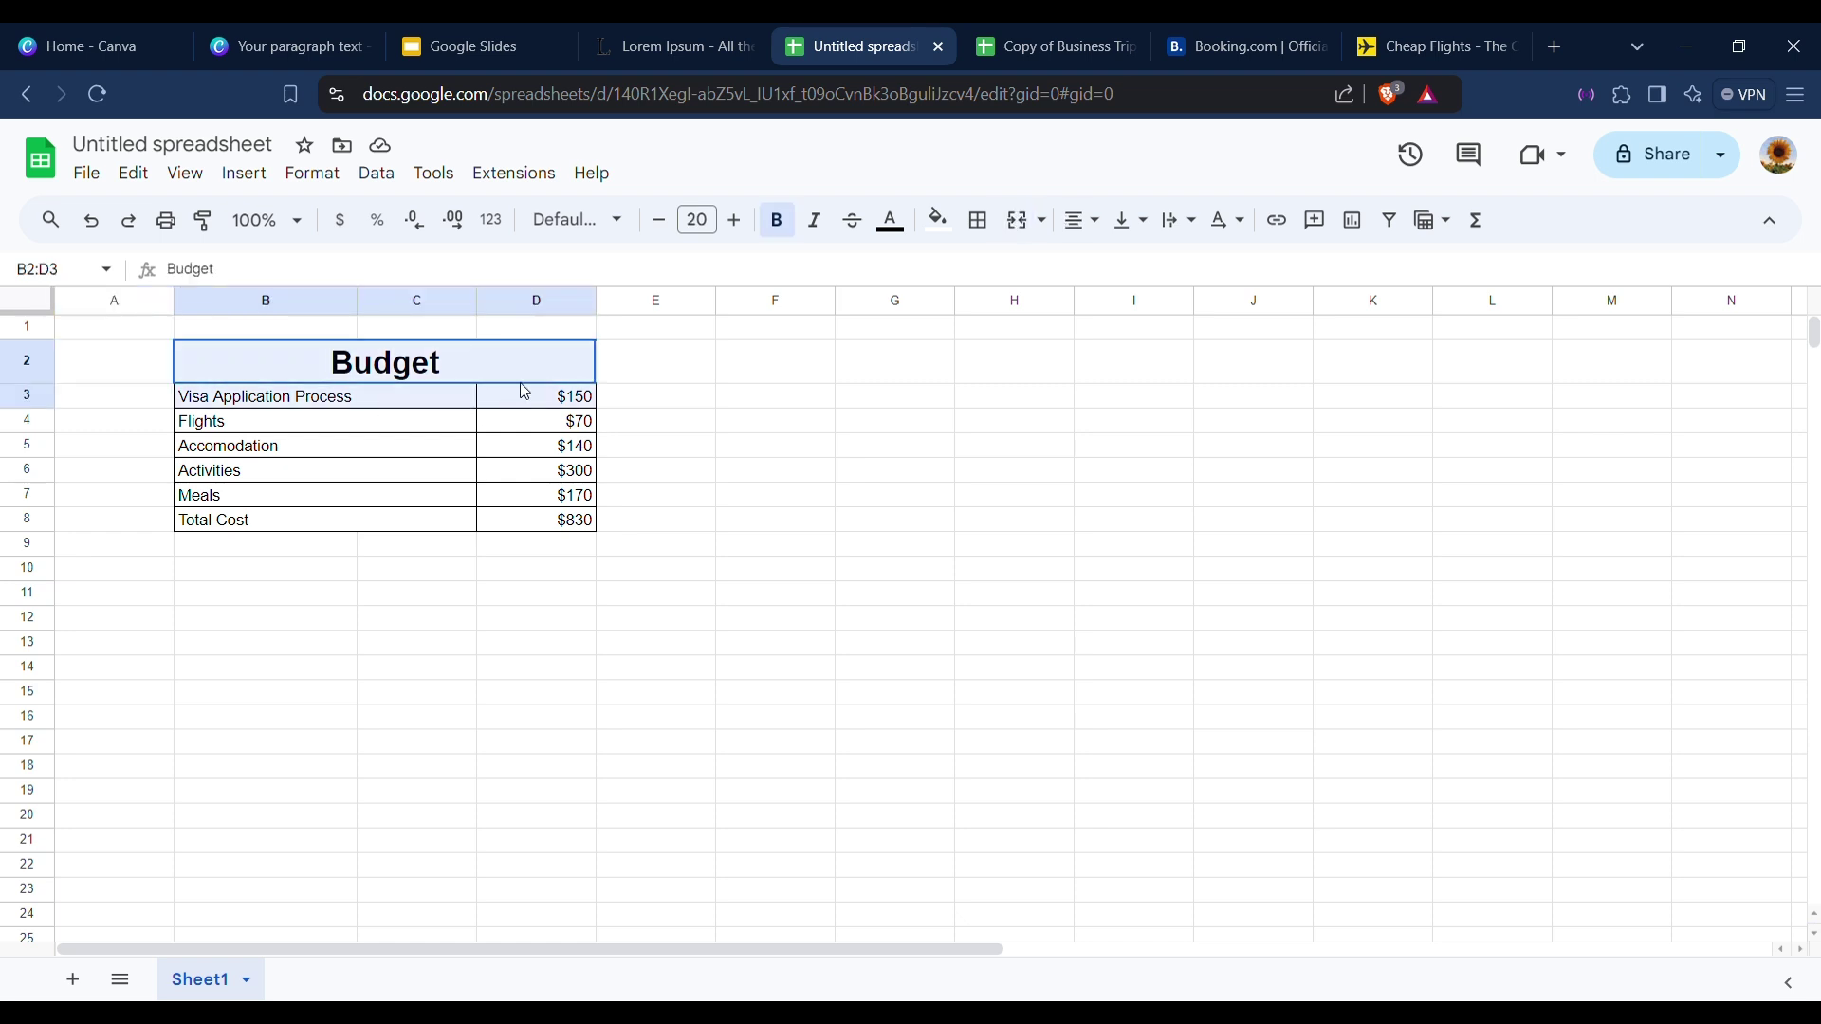
click(979, 220)
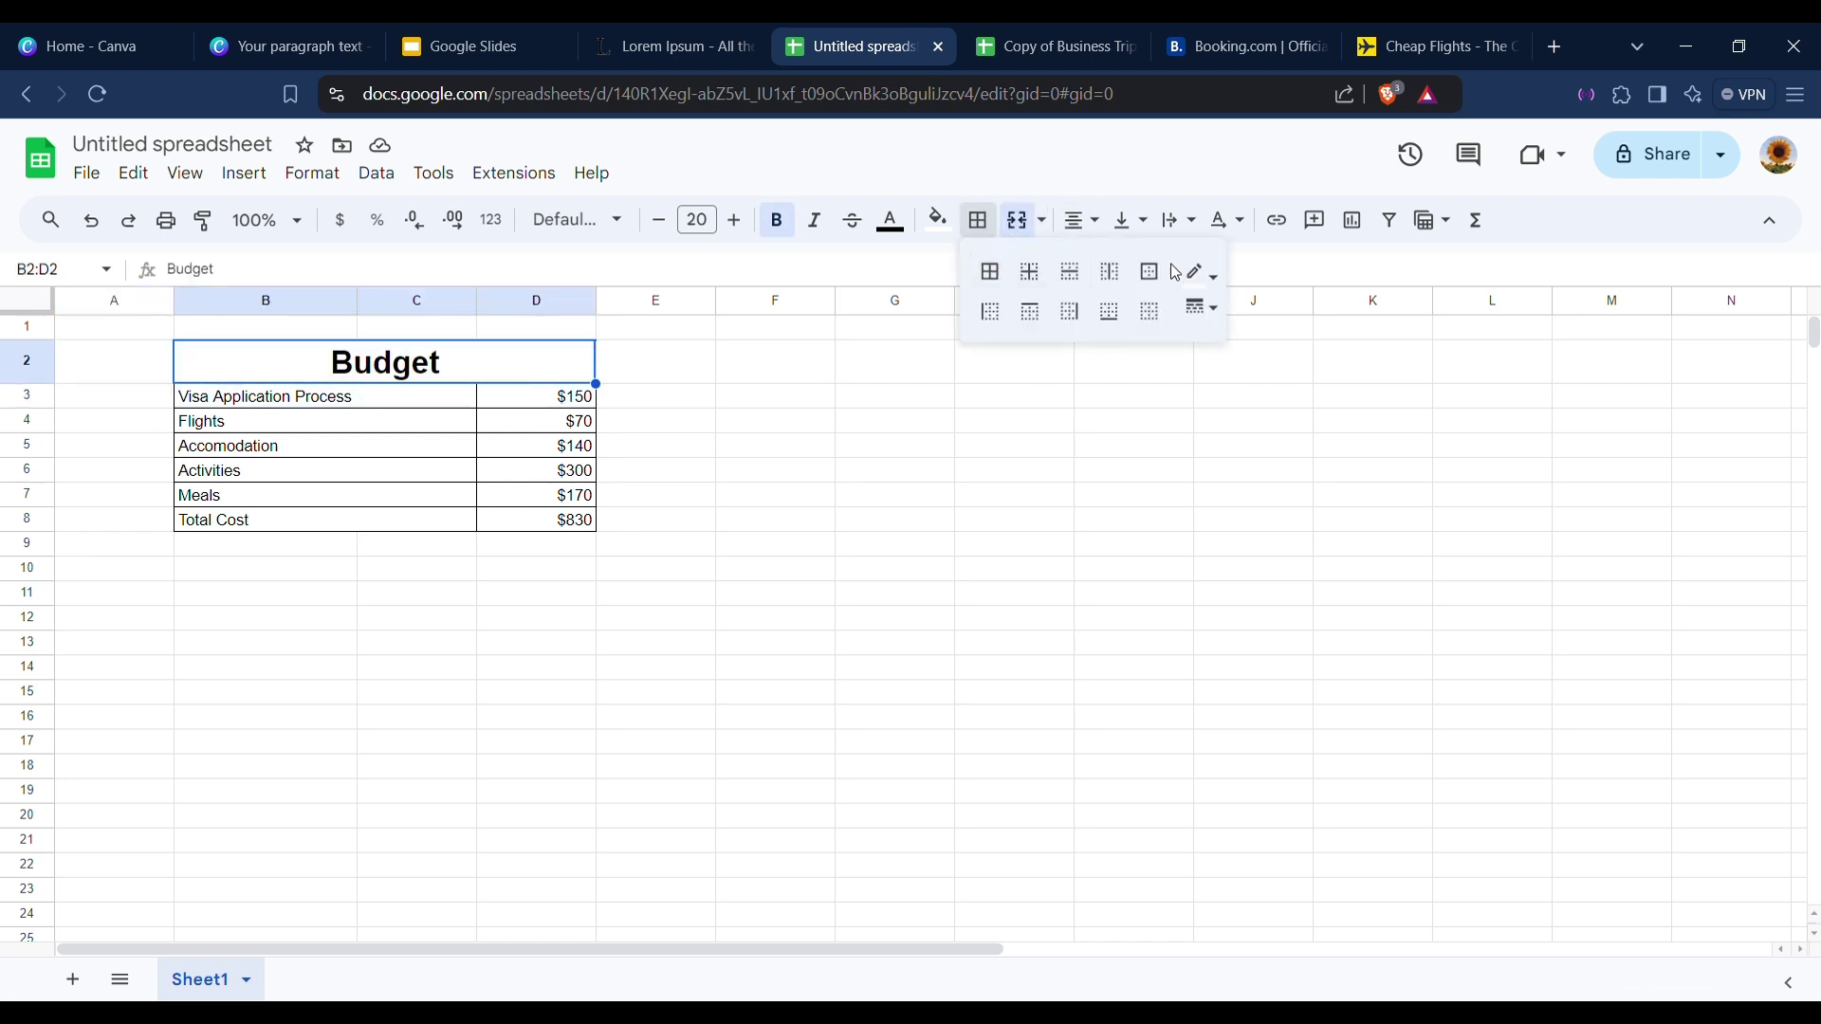
click(1202, 274)
click(1205, 358)
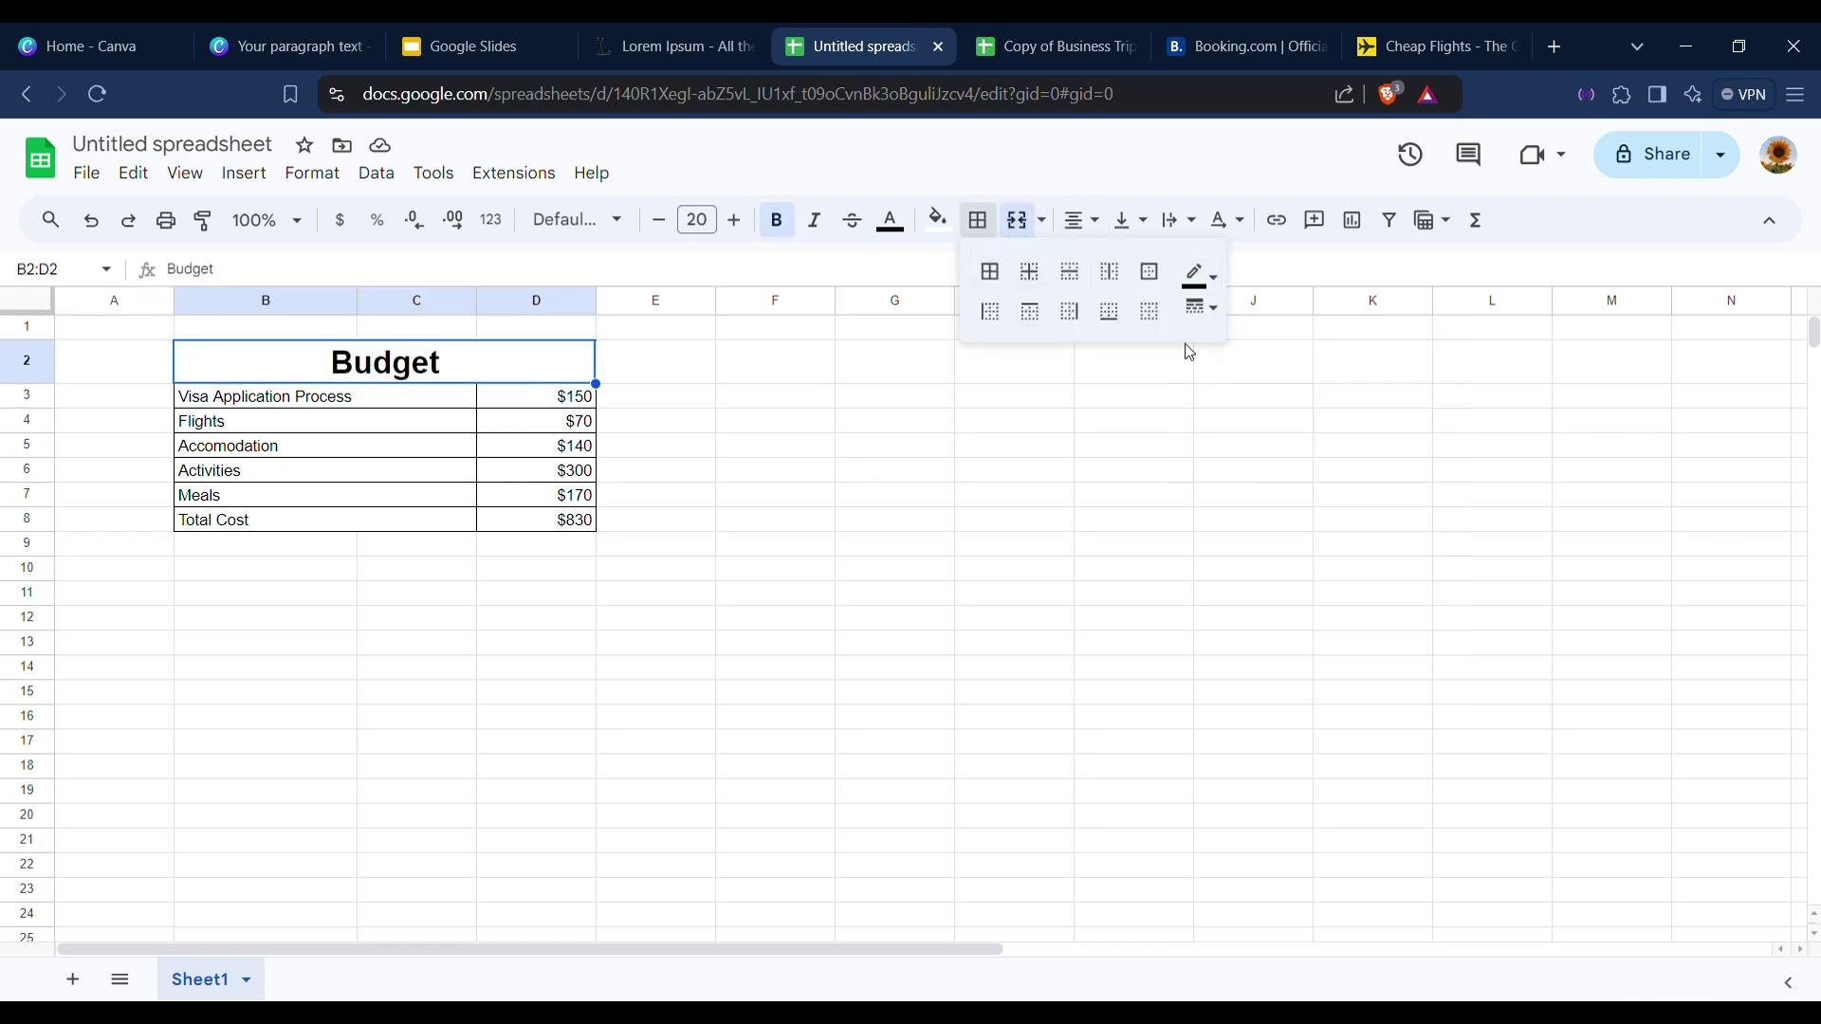
click(995, 277)
click(800, 475)
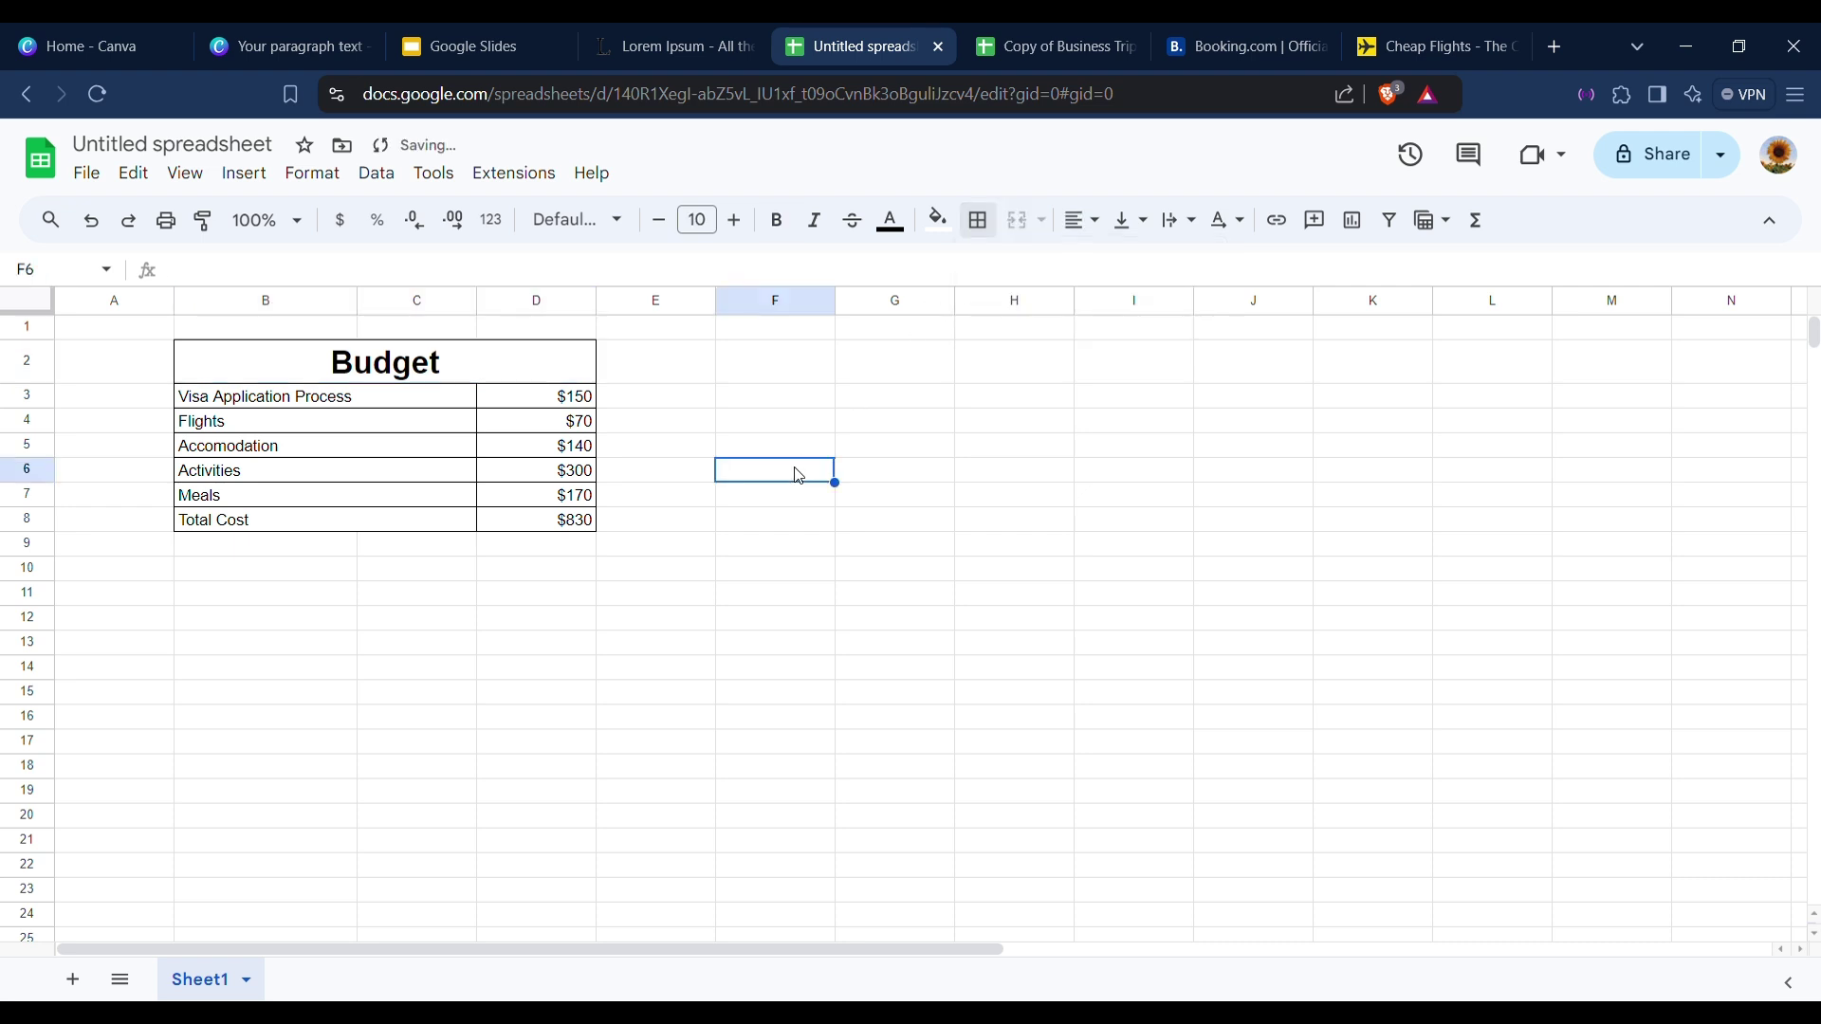
Make the Total Cost row B8:D8 bold.
drag(210, 523, 553, 528)
click(785, 233)
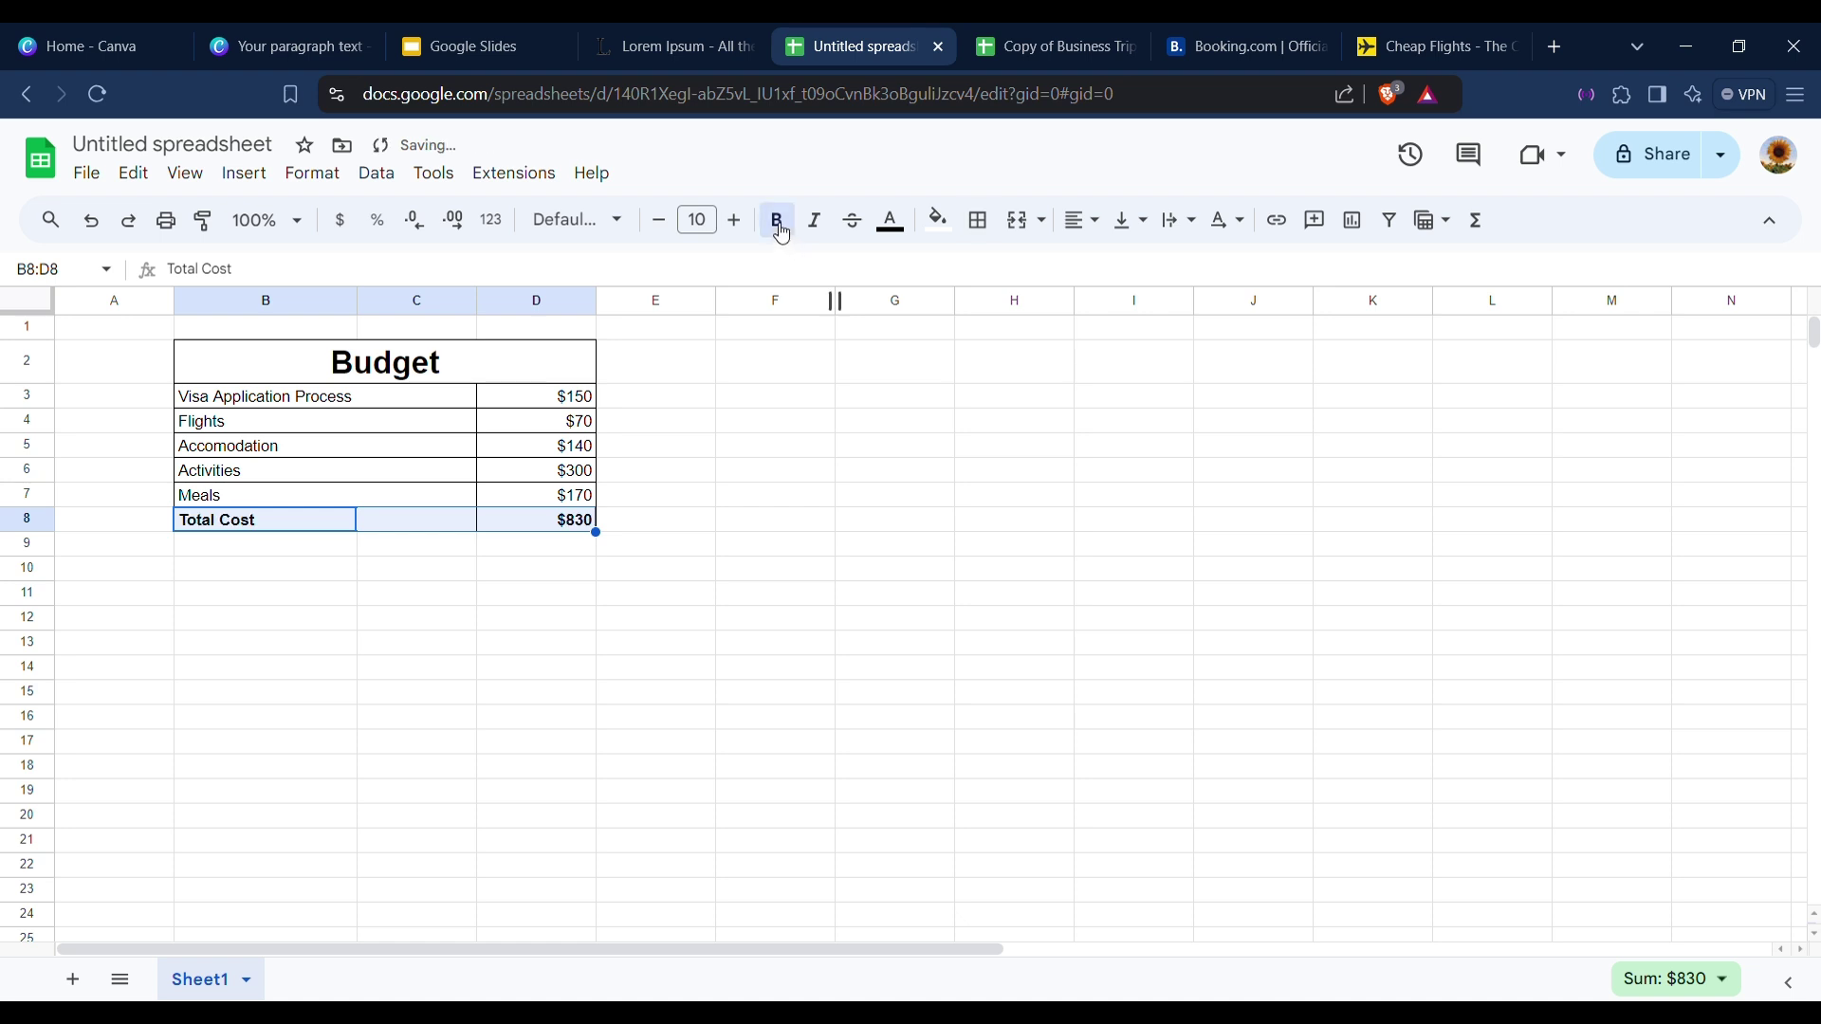
click(612, 507)
click(759, 524)
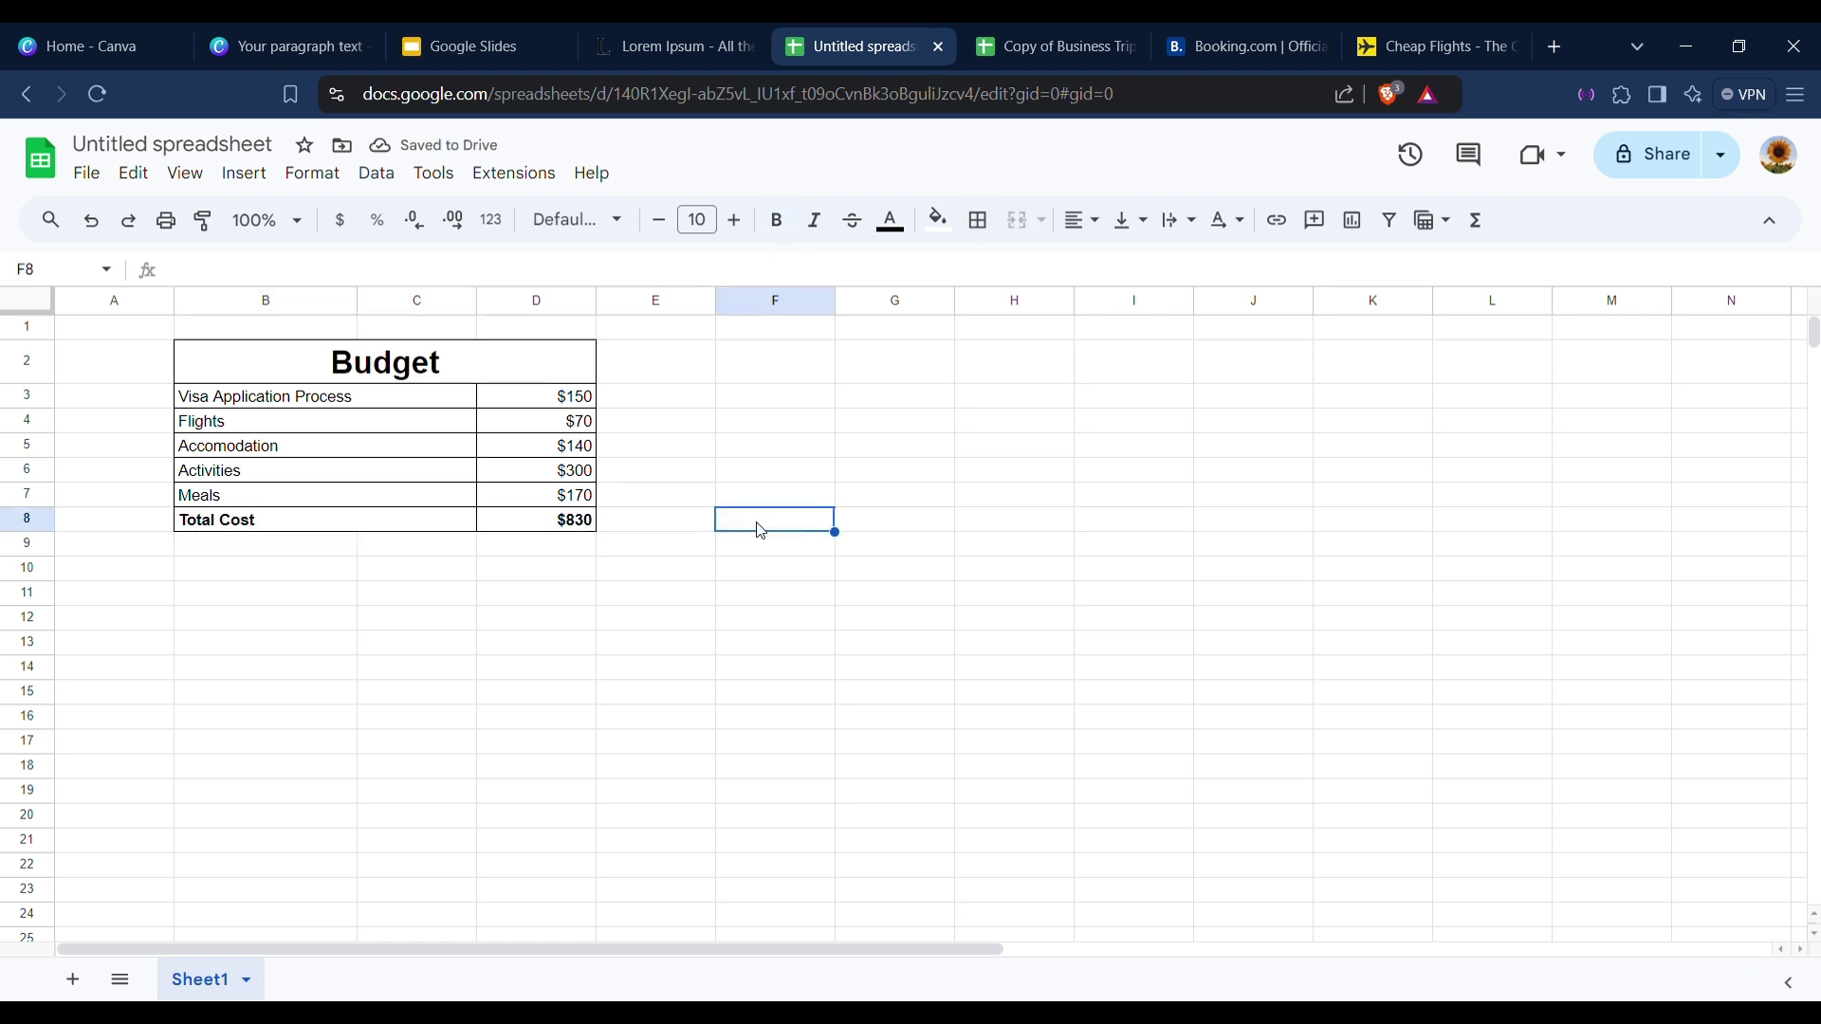
Look over the finished budget table, then return to the Canva deck's Budget page.
click(186, 355)
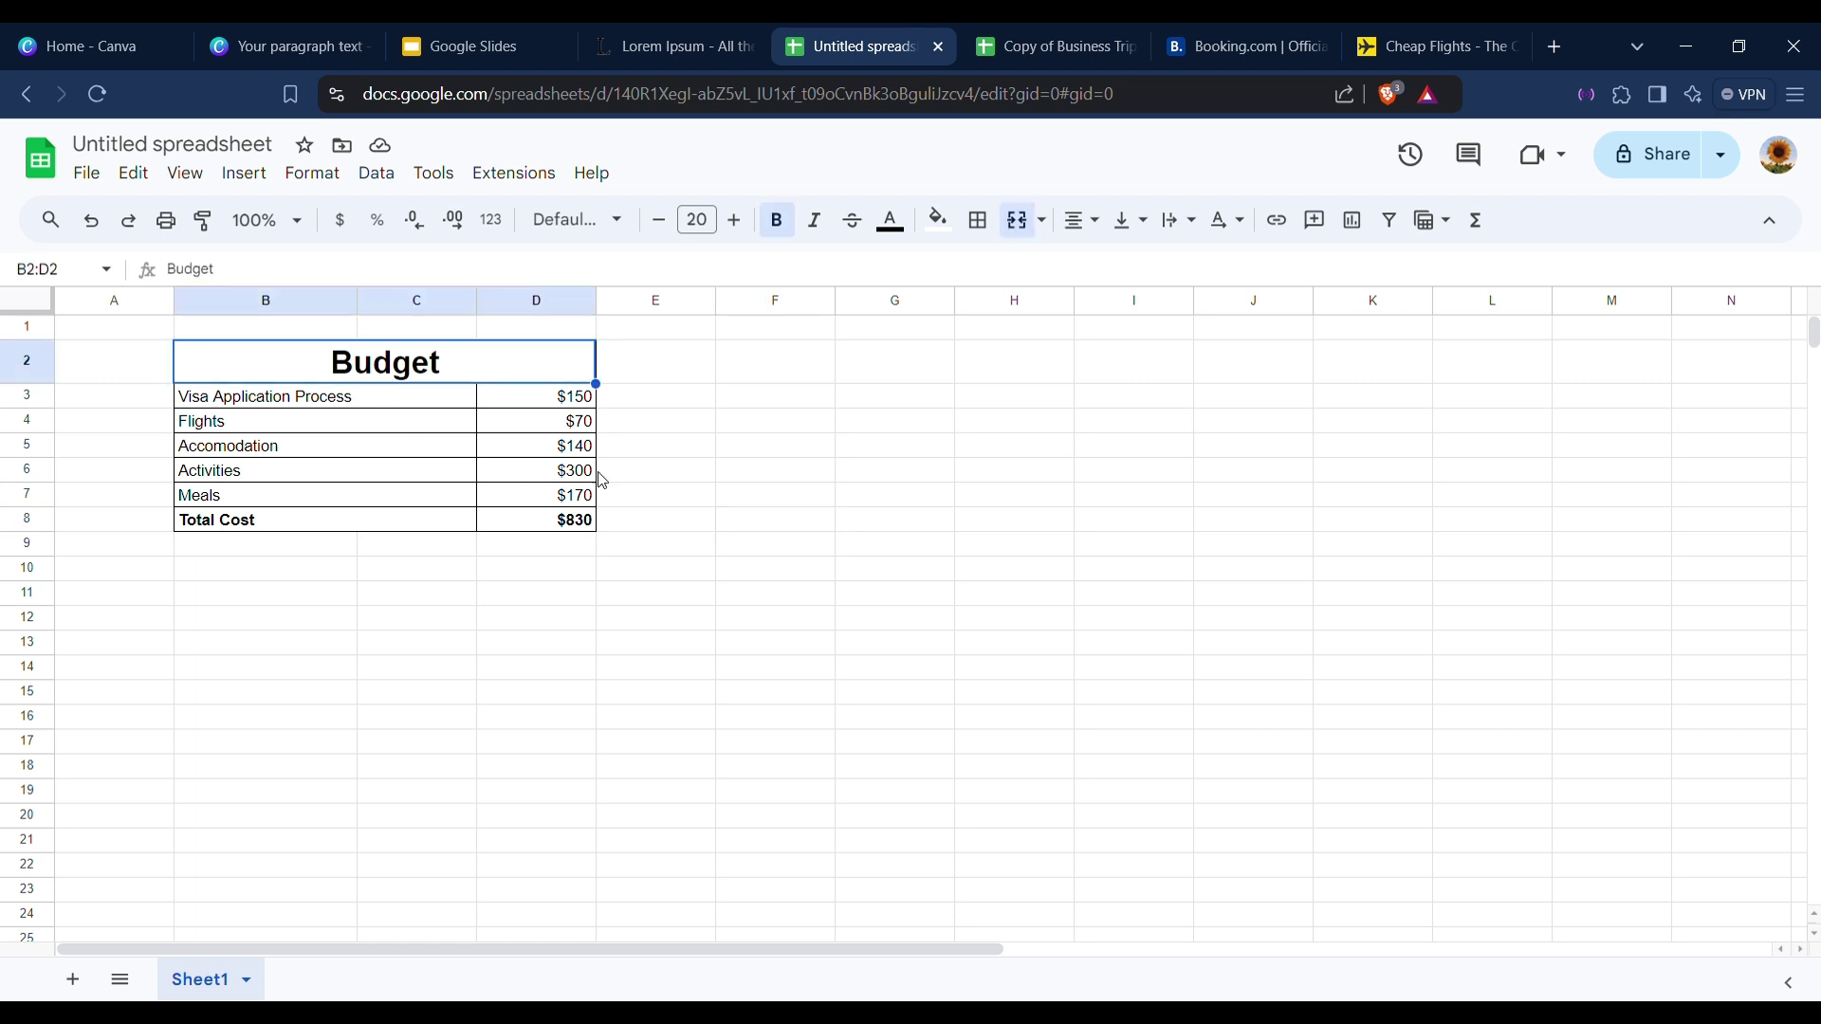
click(843, 527)
drag(843, 532, 816, 531)
drag(201, 347, 439, 526)
click(792, 573)
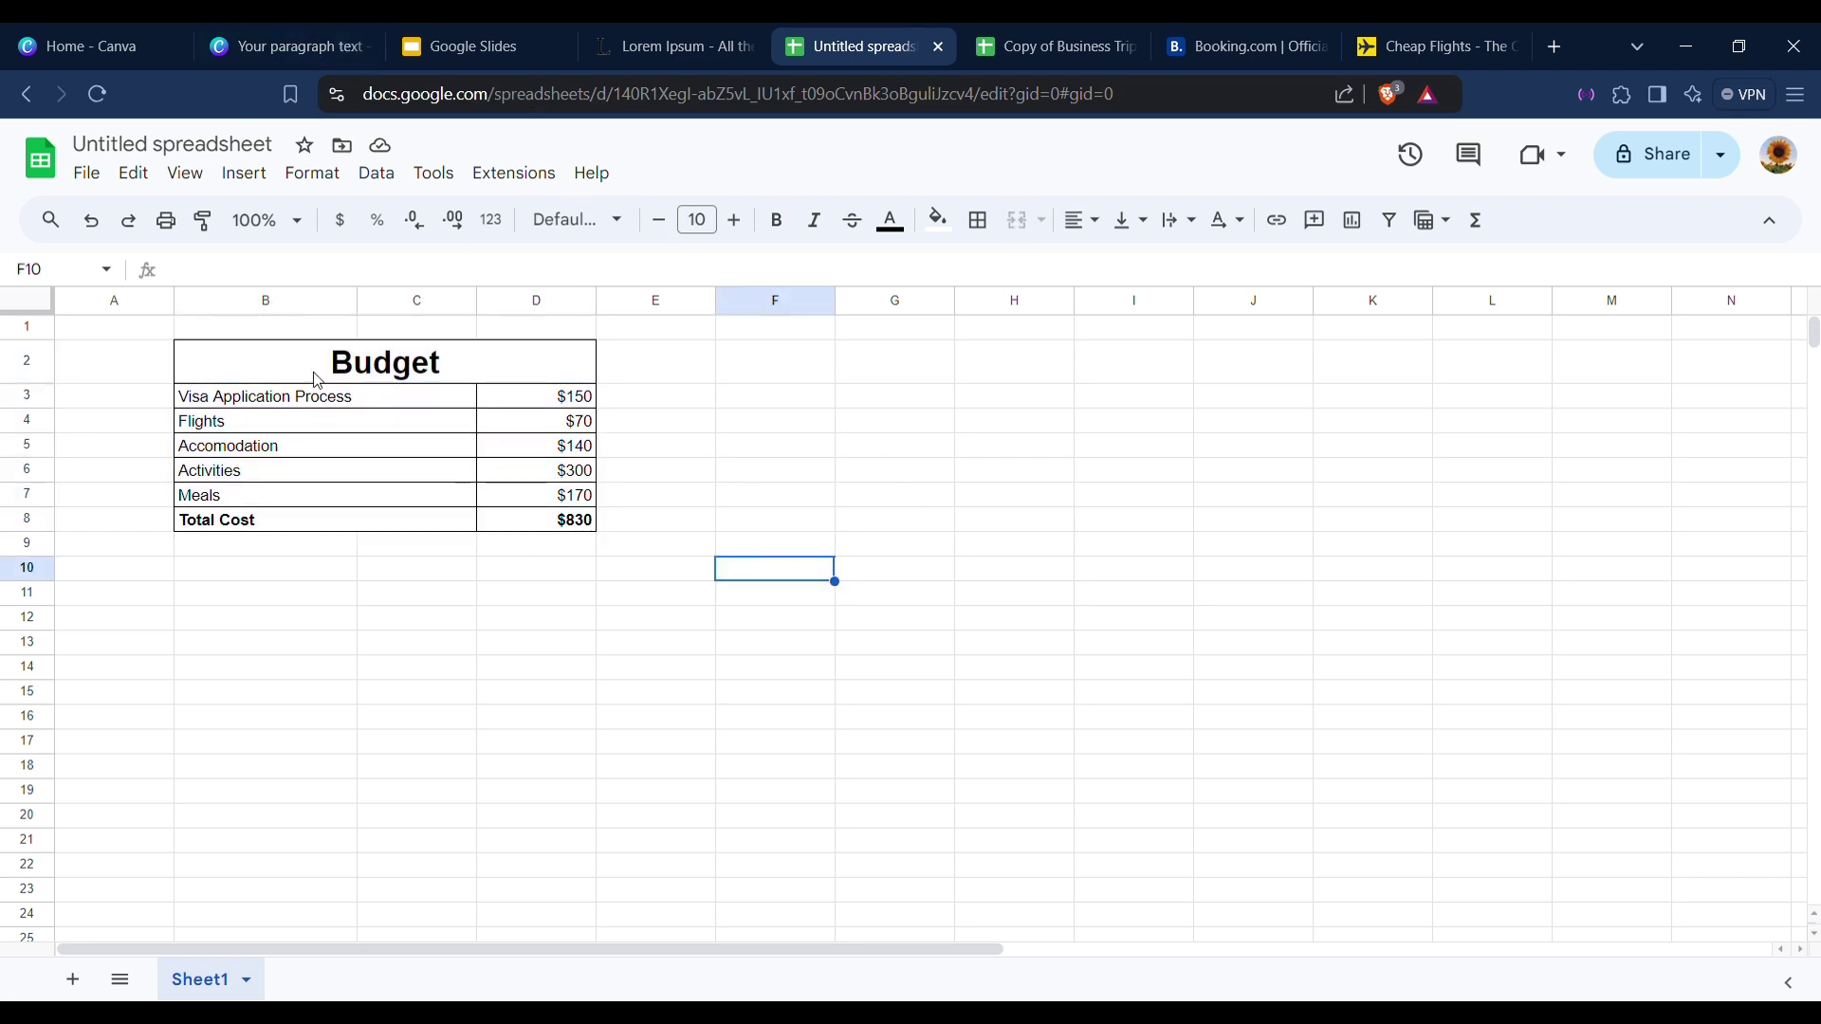
drag(318, 329, 424, 463)
click(535, 495)
click(737, 500)
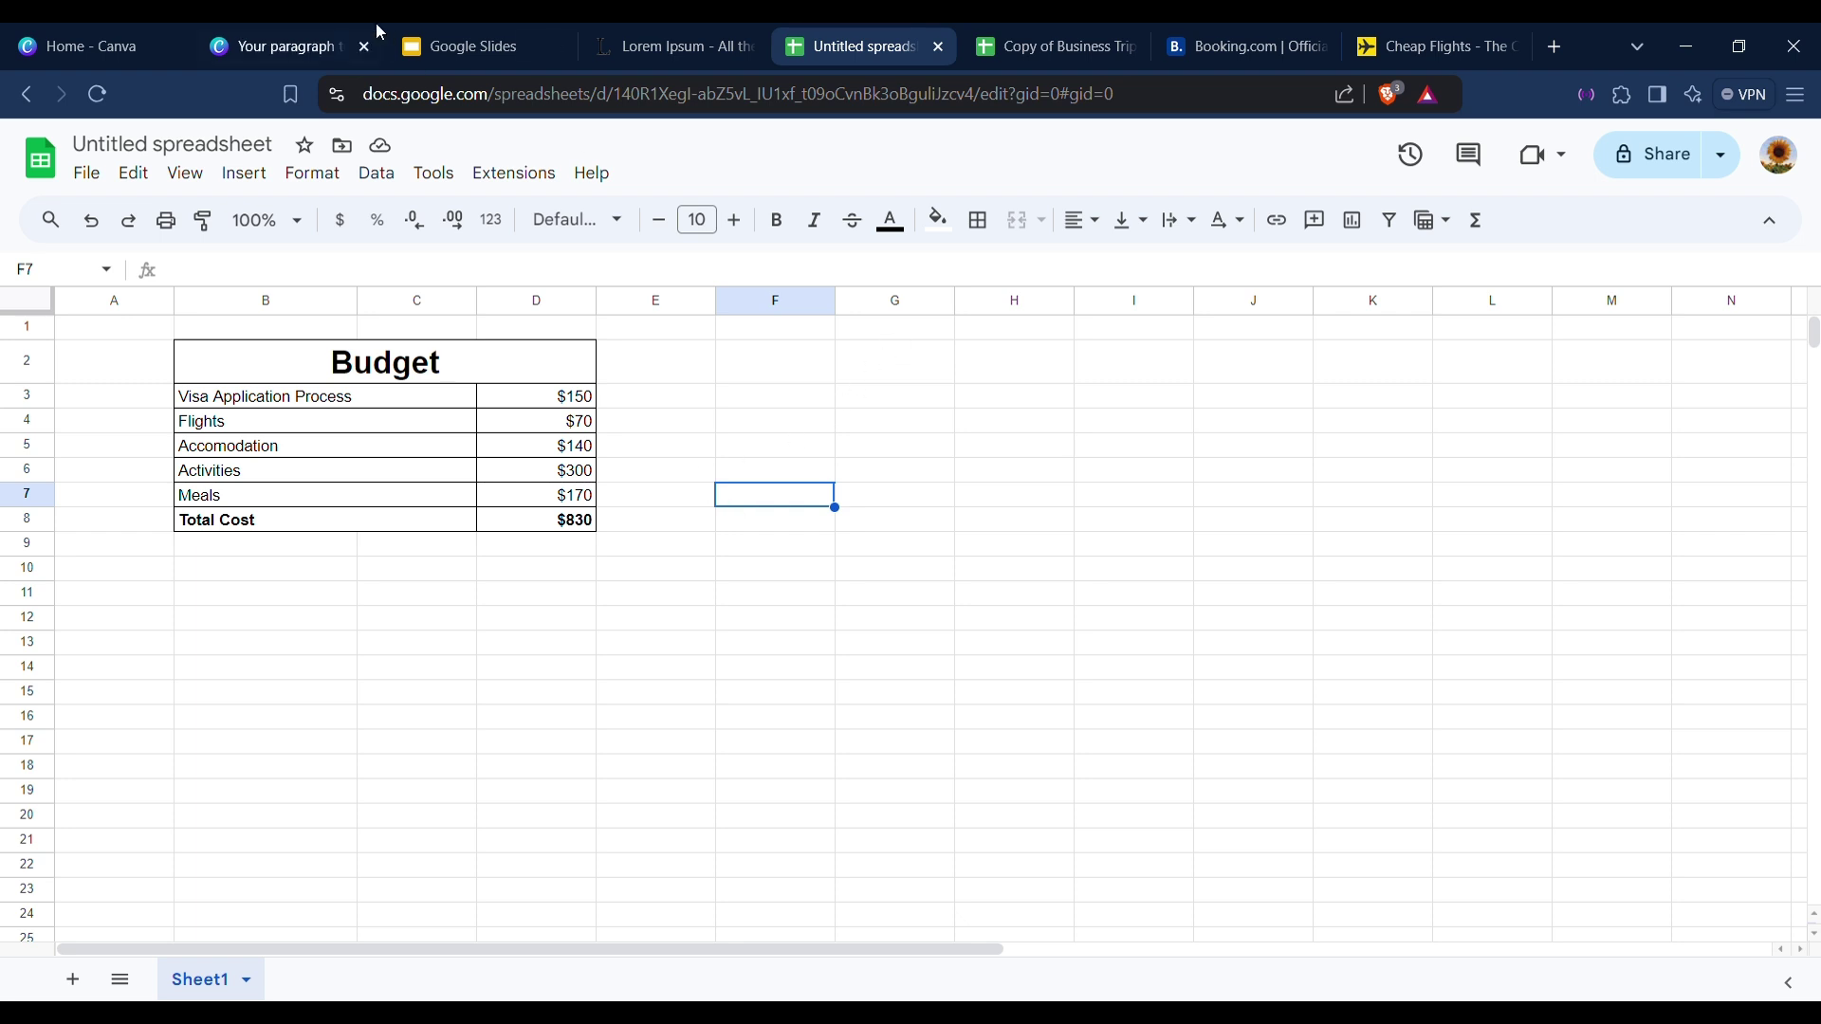
click(323, 29)
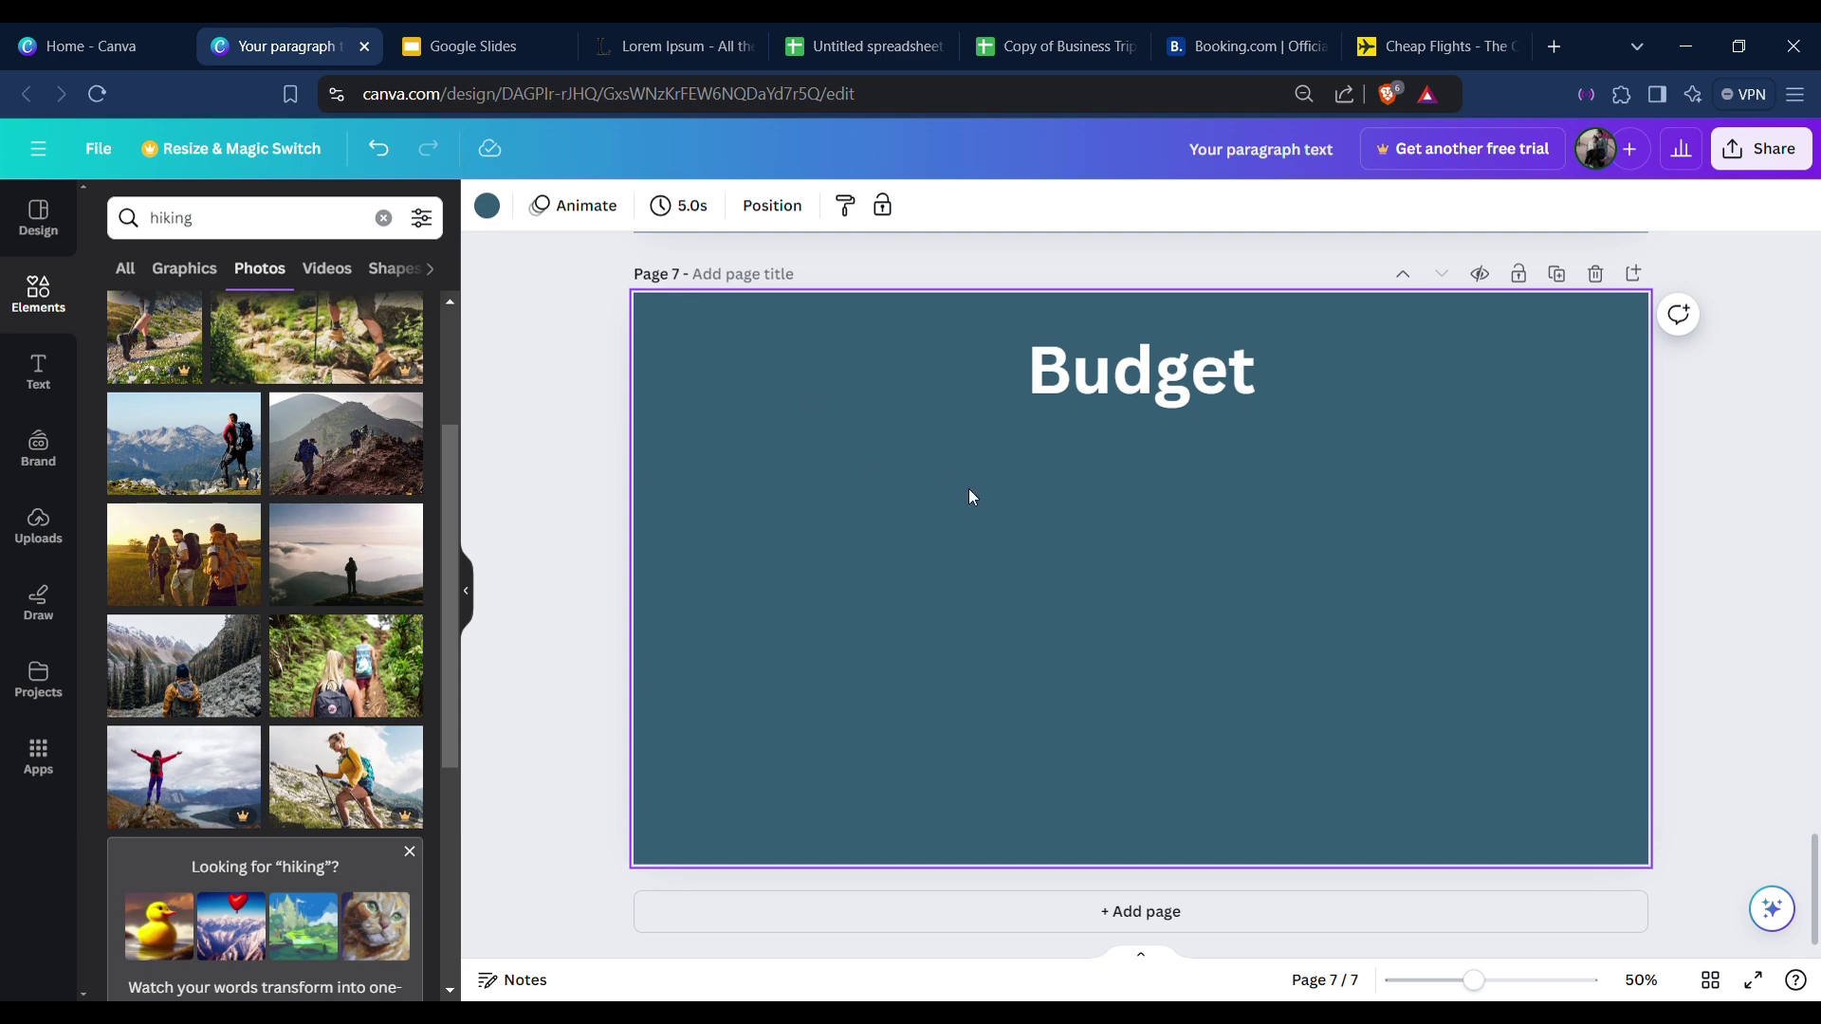
Add a page 8 that duplicates the Budget slide, discarding the blank page.
click(617, 425)
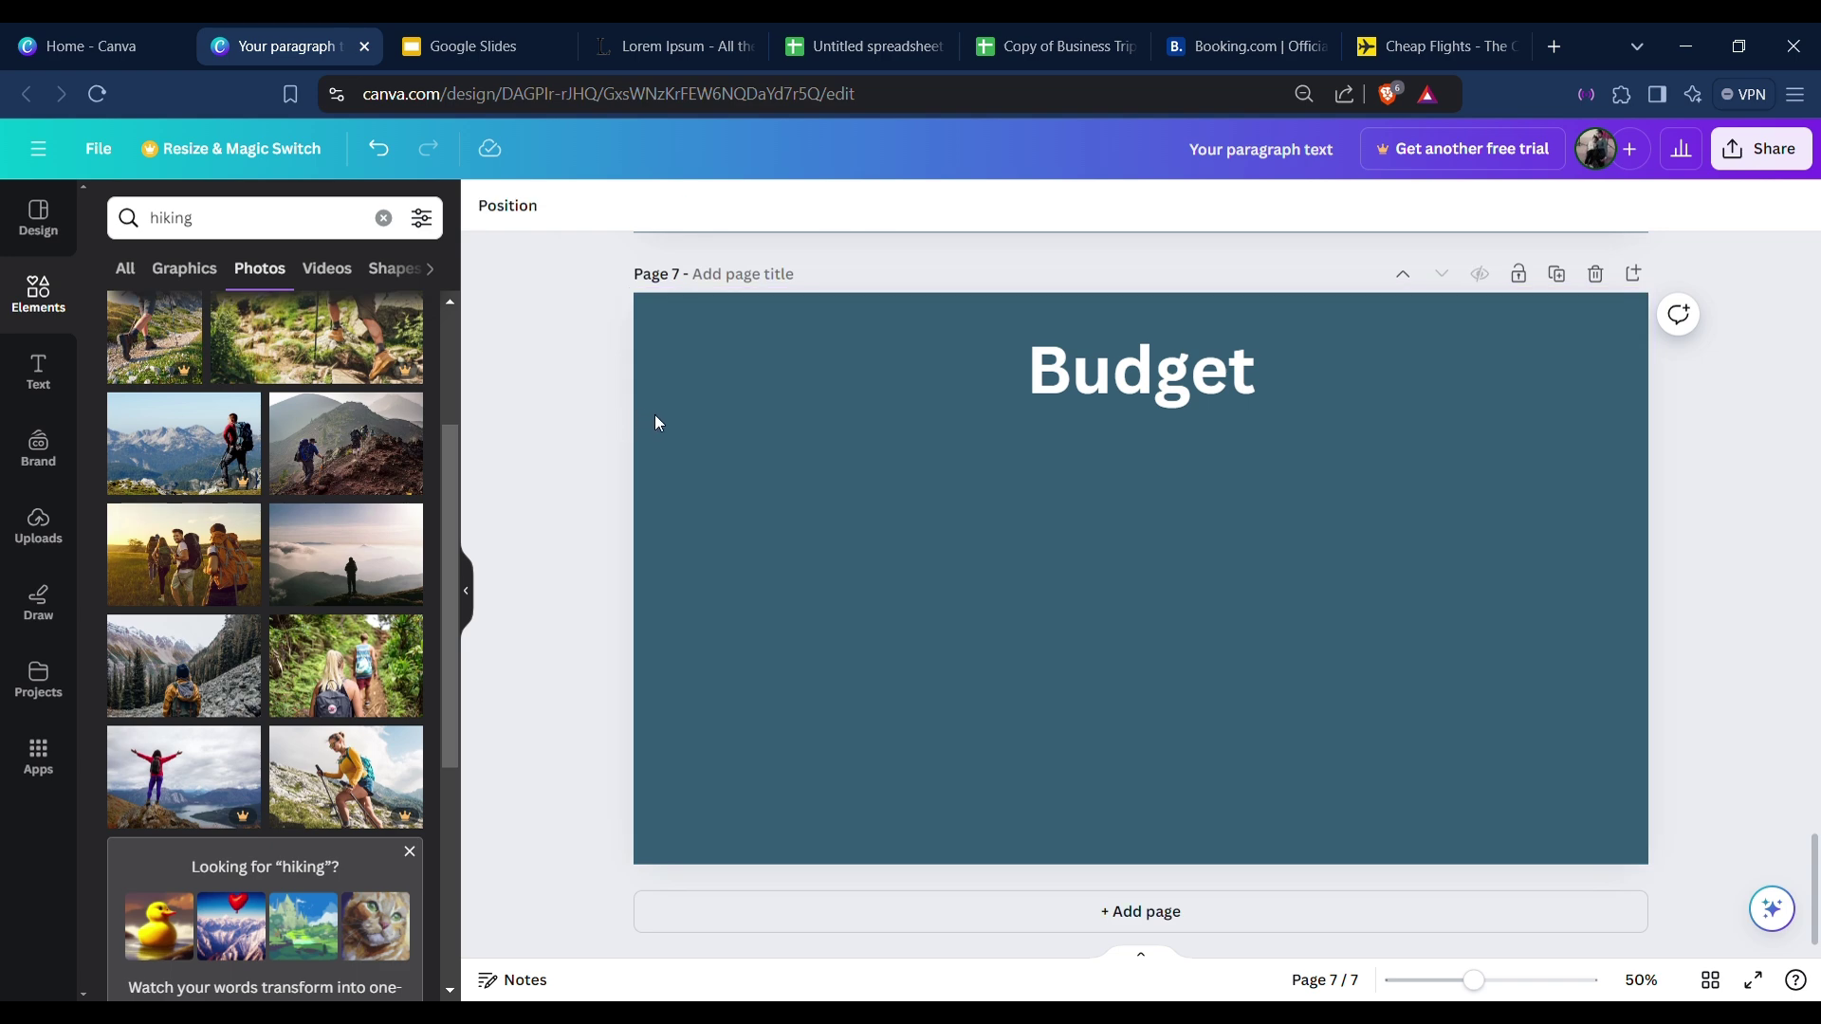
click(1147, 917)
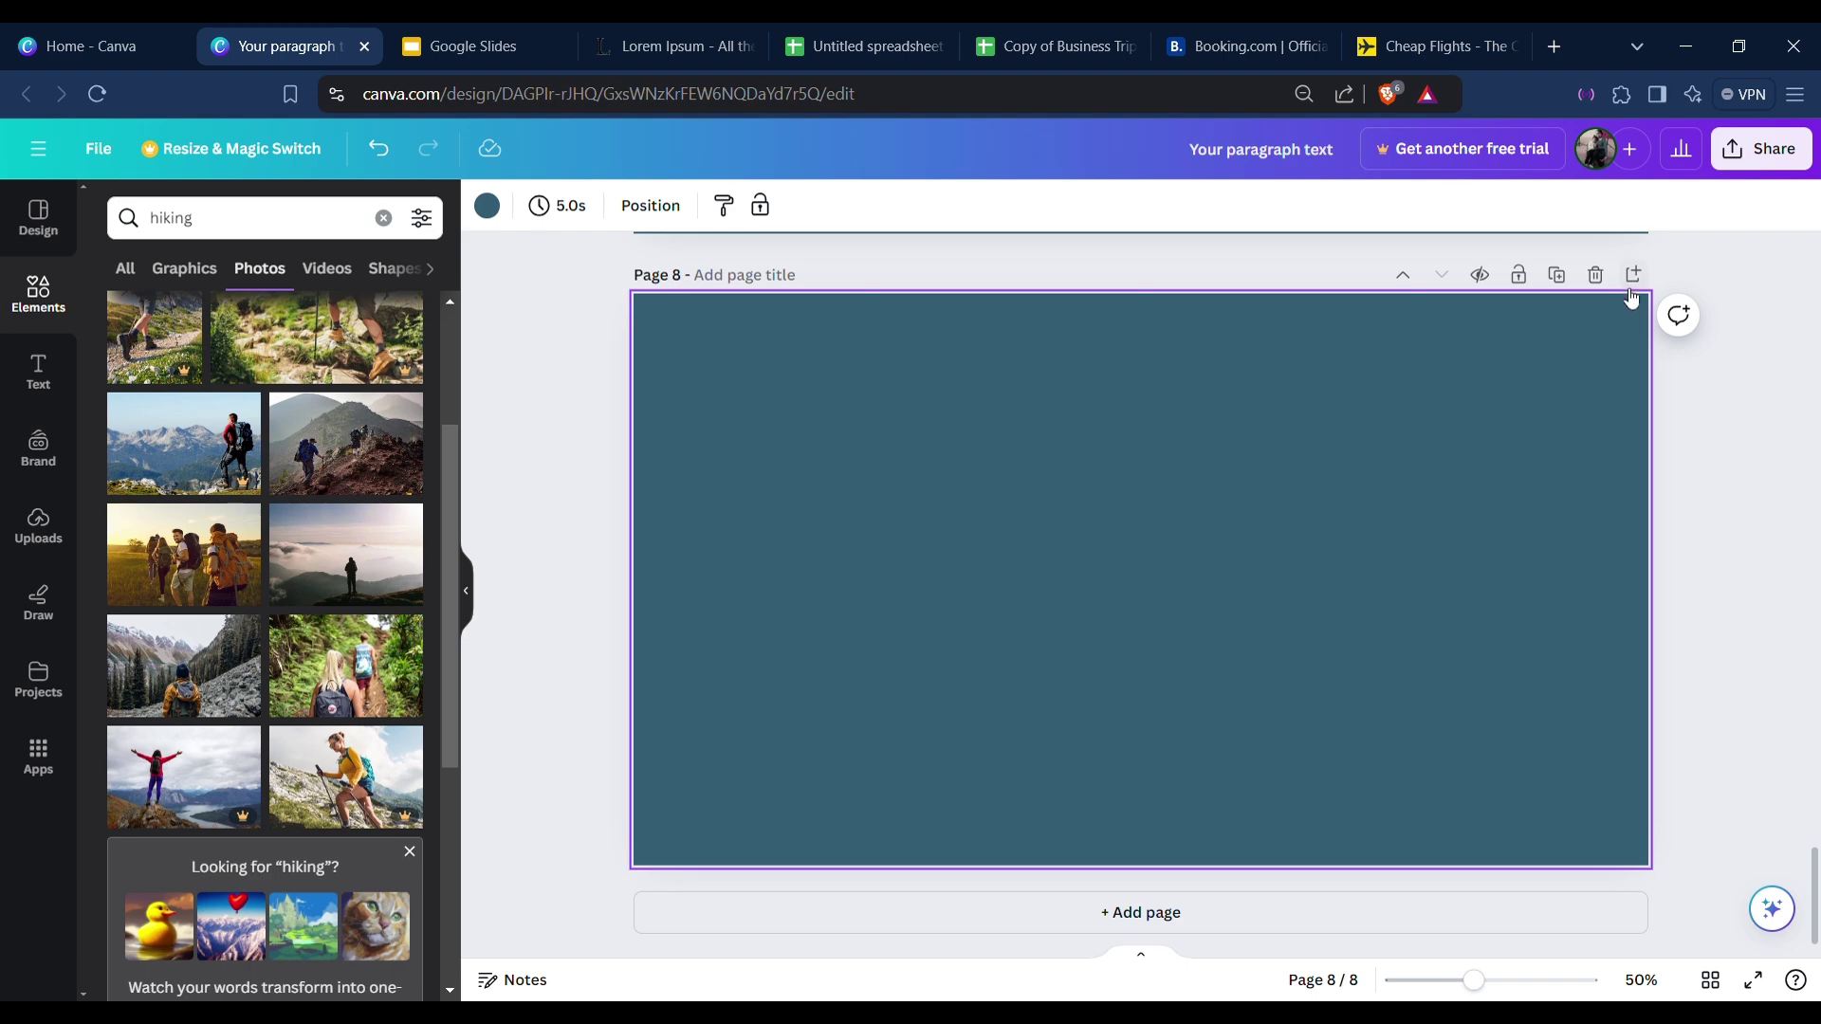
click(1597, 275)
key(ctrl+z)
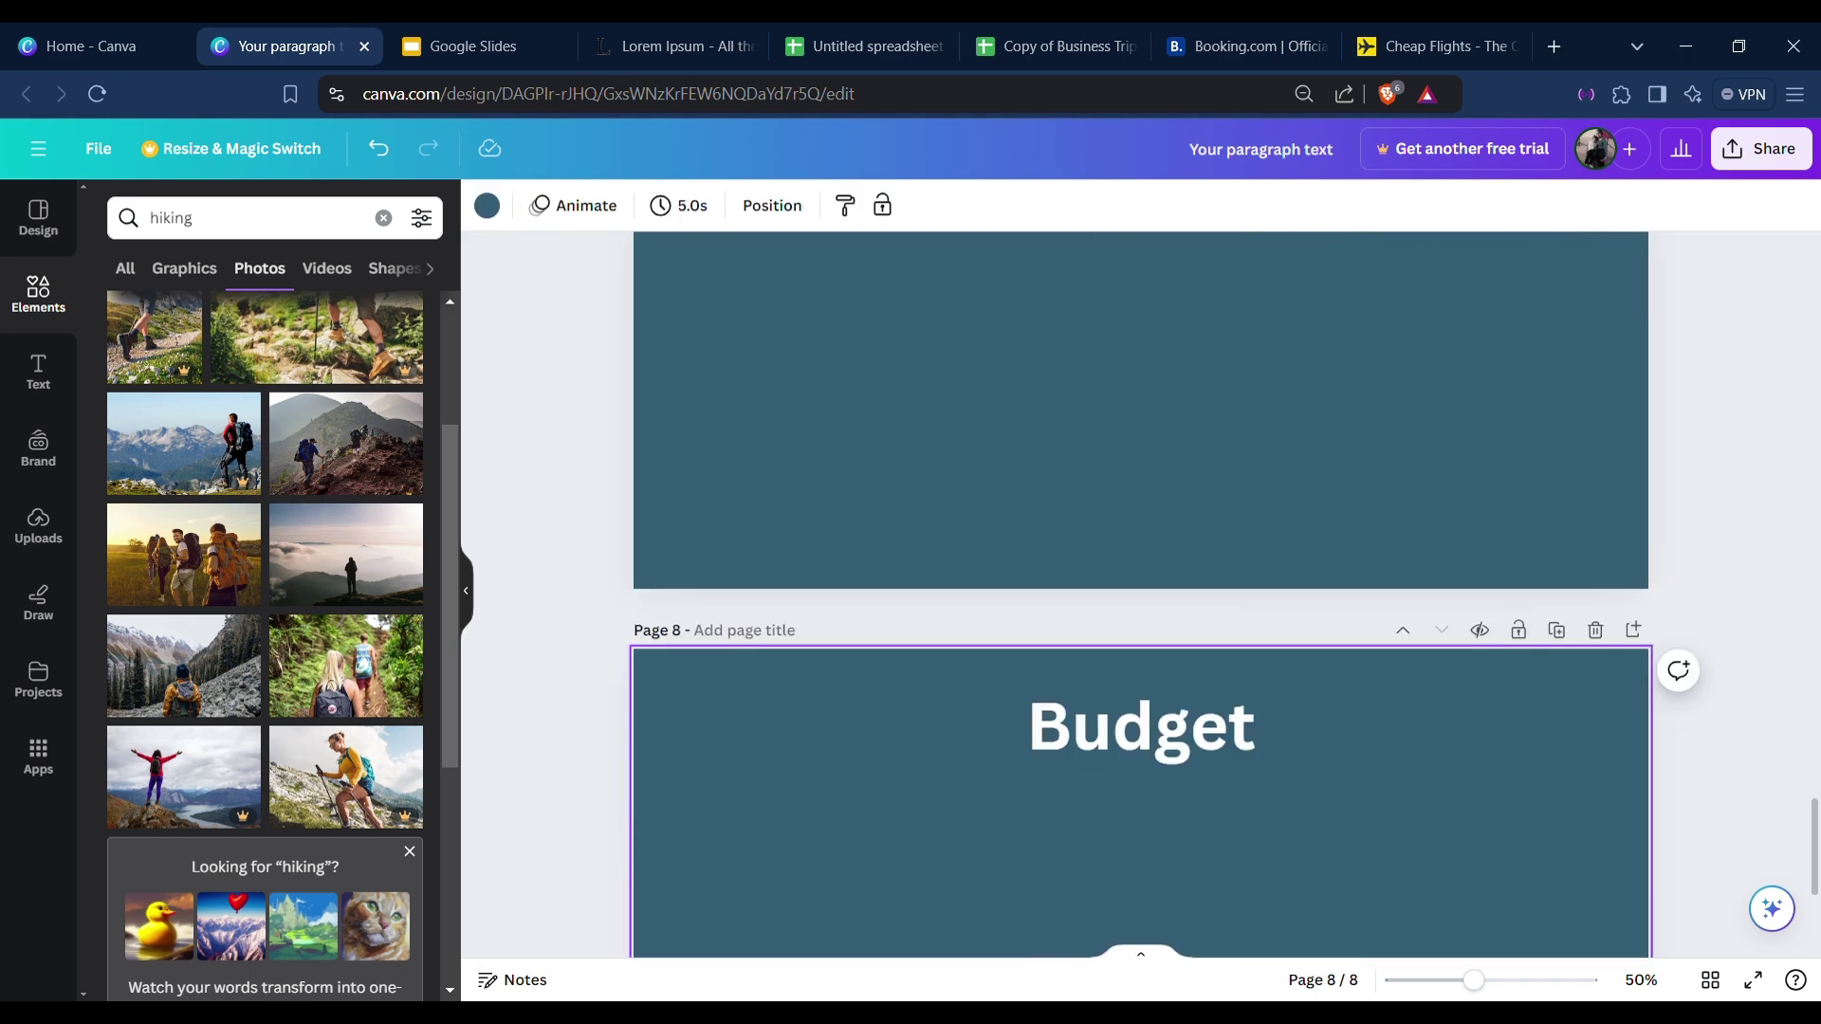
Retitle page 8 from Budget to 'Travel Itinerary'.
click(1174, 760)
double_click(1180, 764)
text(Tra)
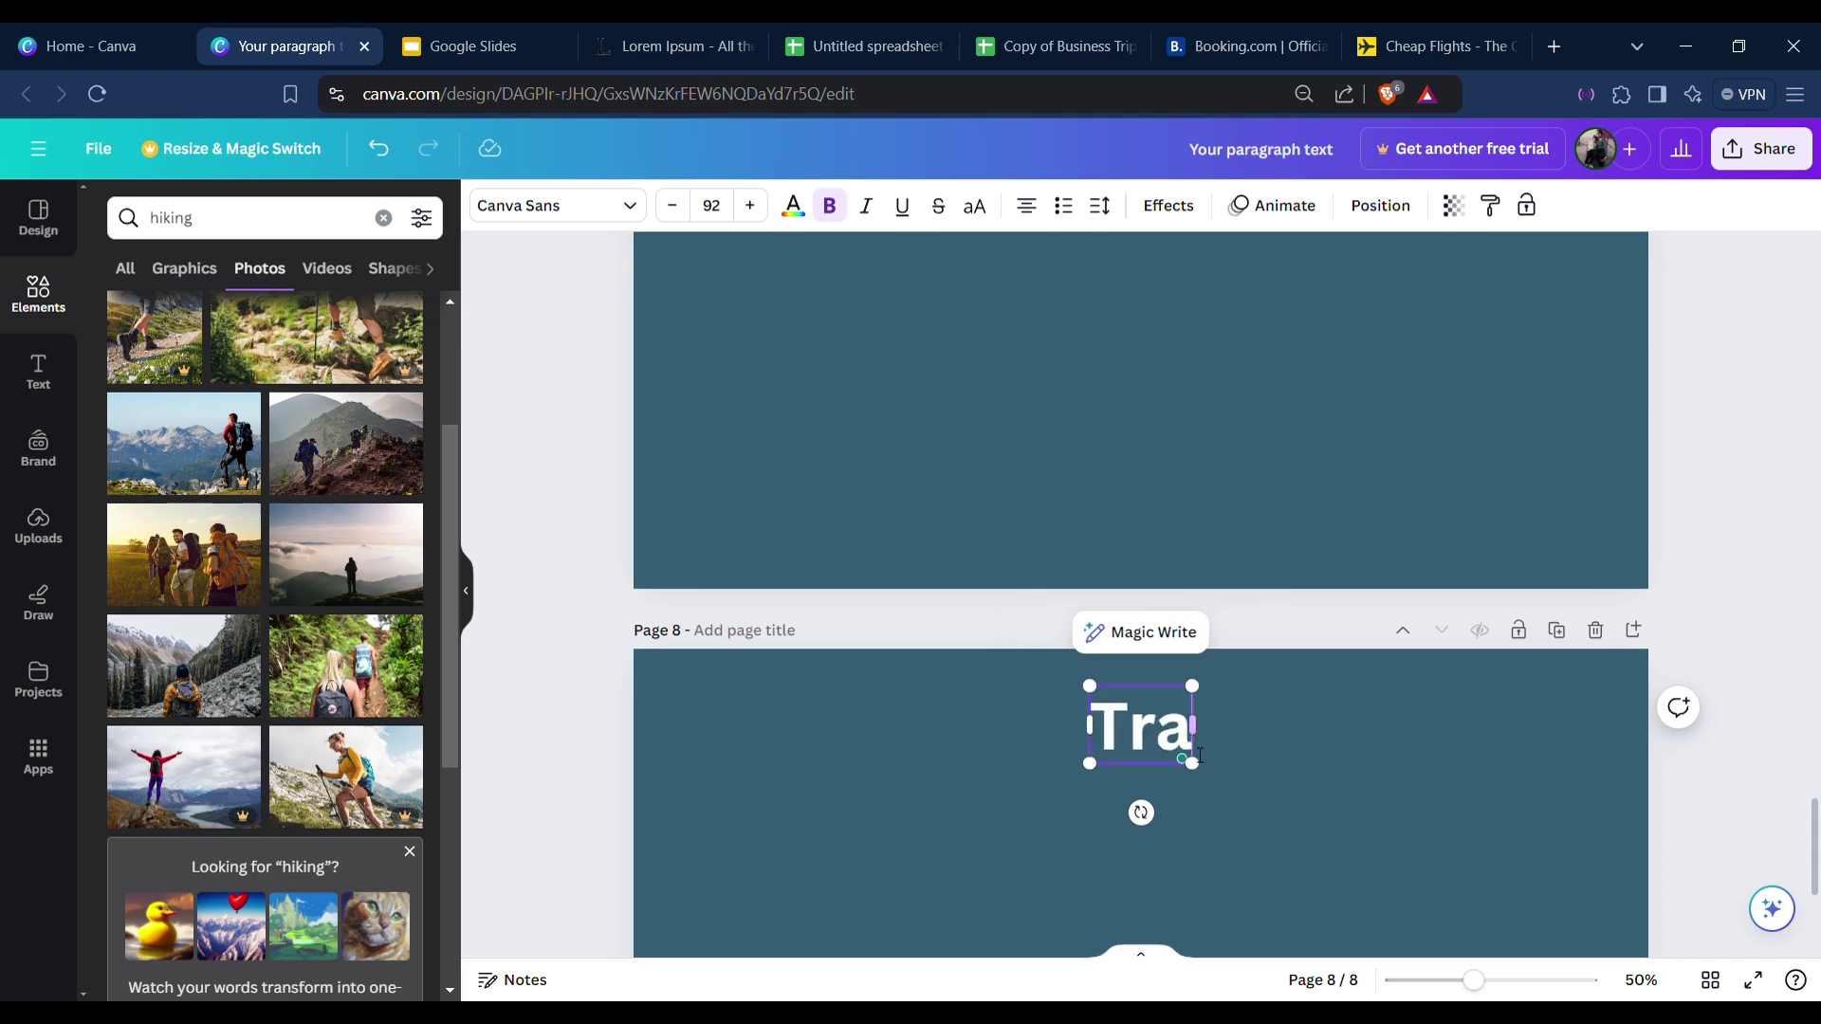
text(vel Itinerary)
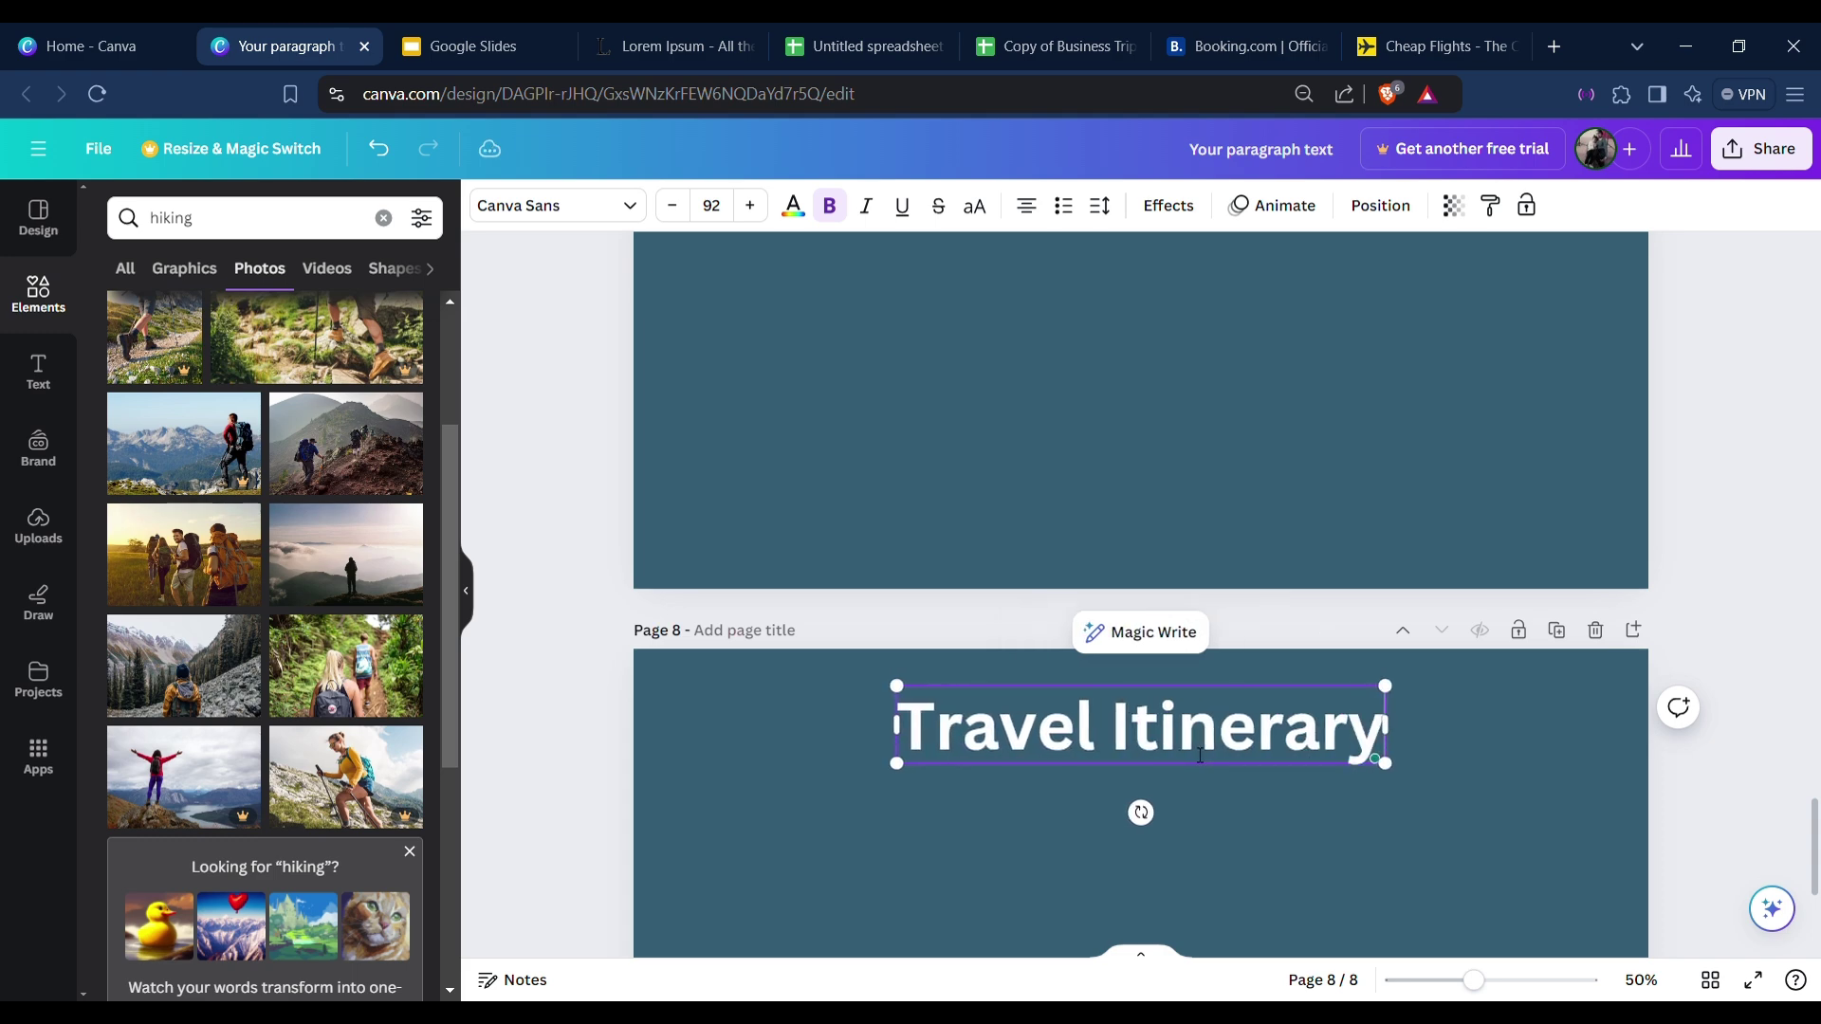
click(1731, 635)
scroll(1751, 633, down, 4)
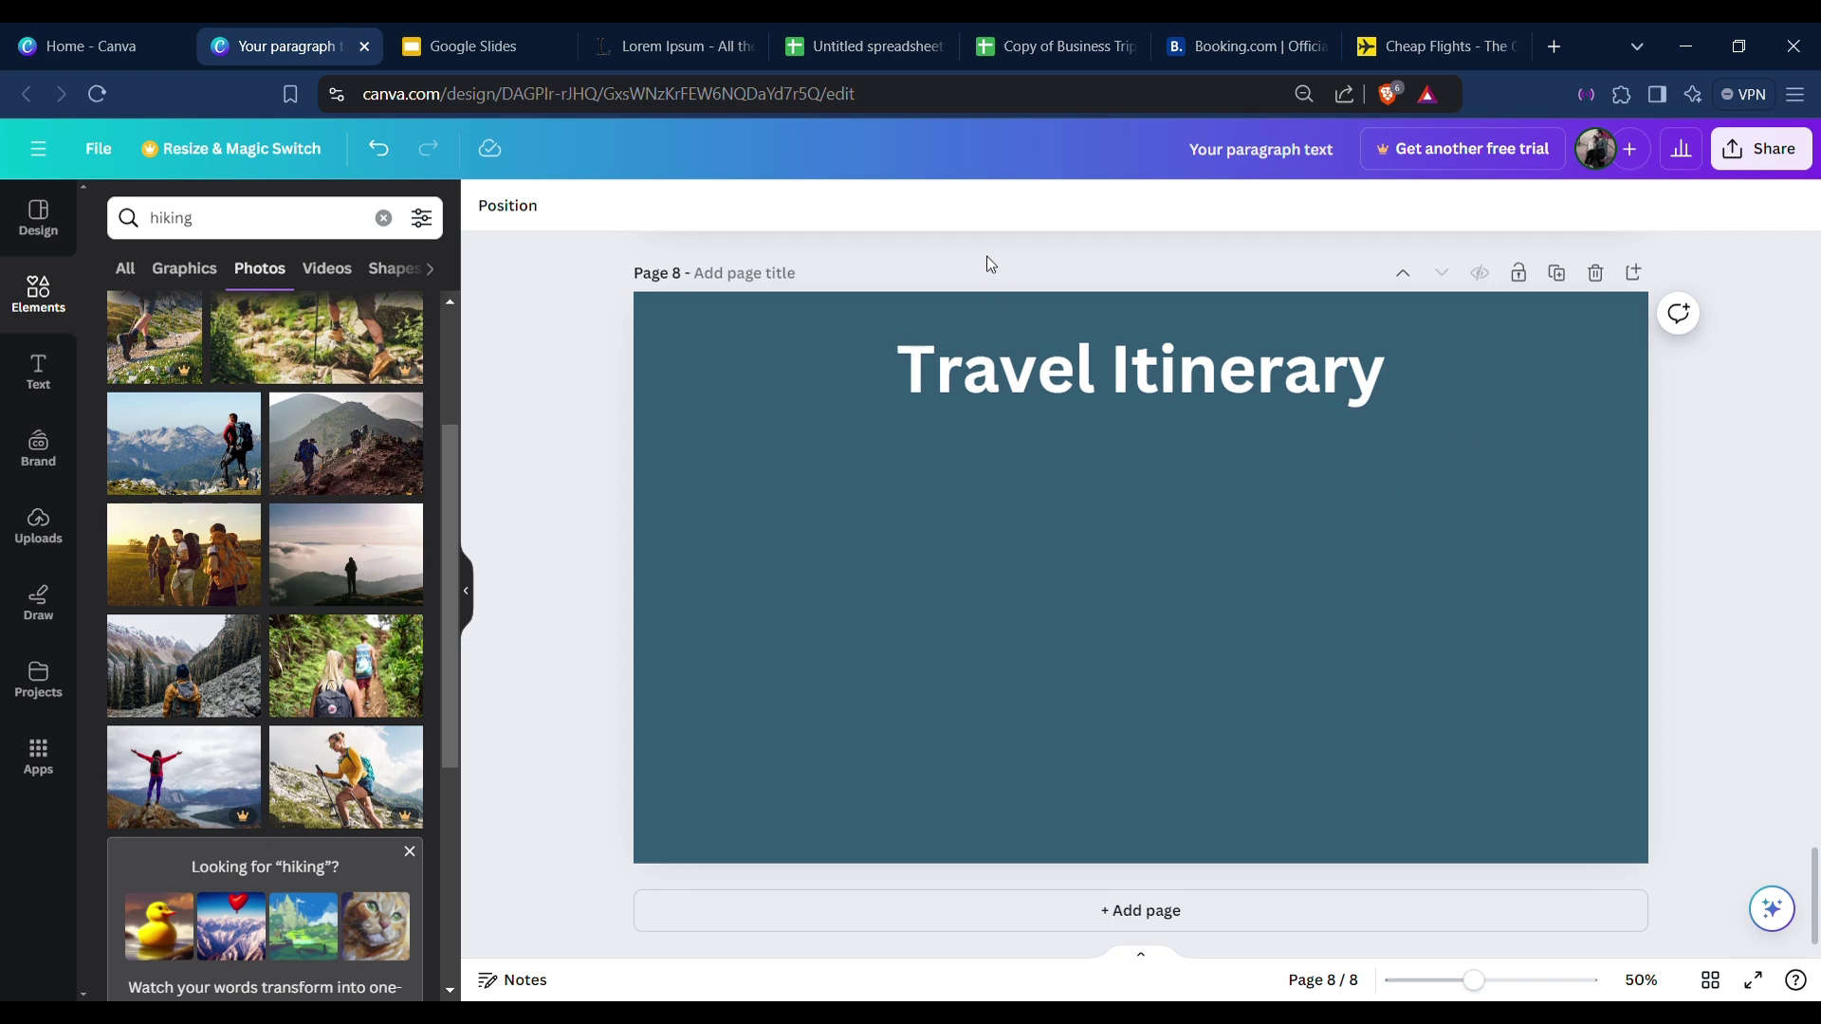
click(1048, 43)
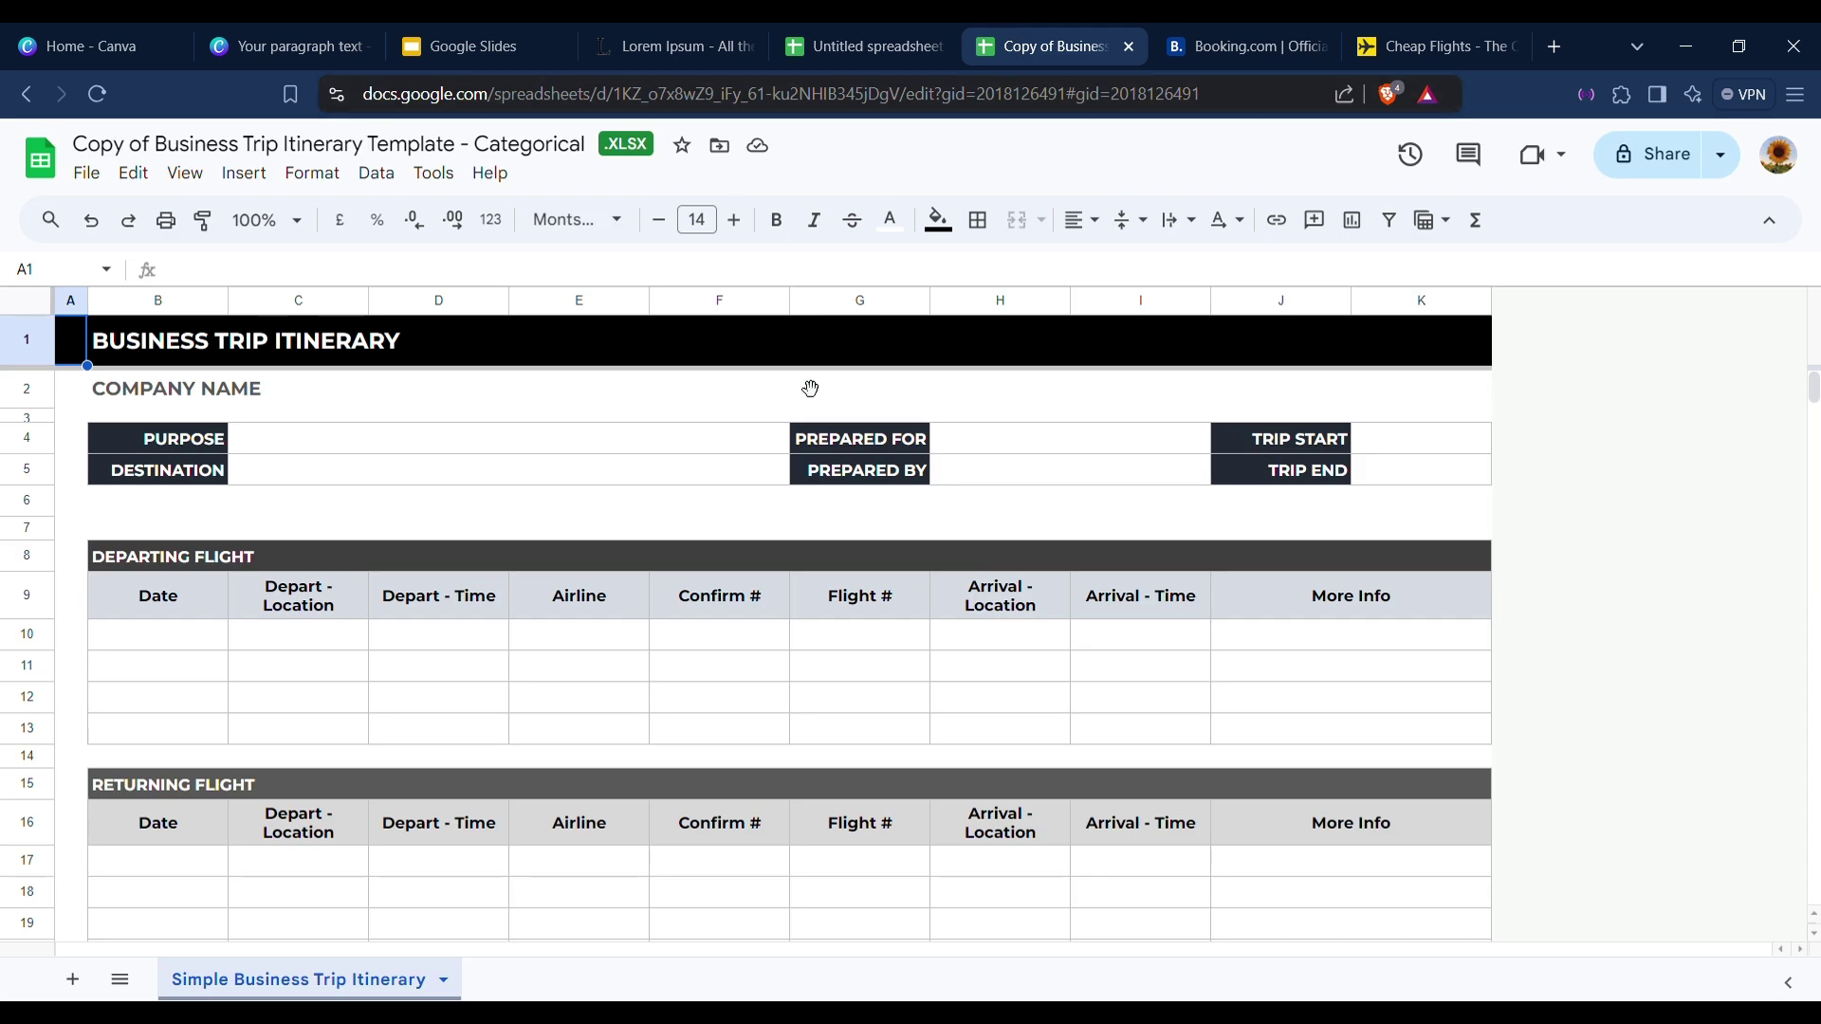
Close the Lorem Ipsum tab and look over the itinerary's departing flight table columns.
click(747, 47)
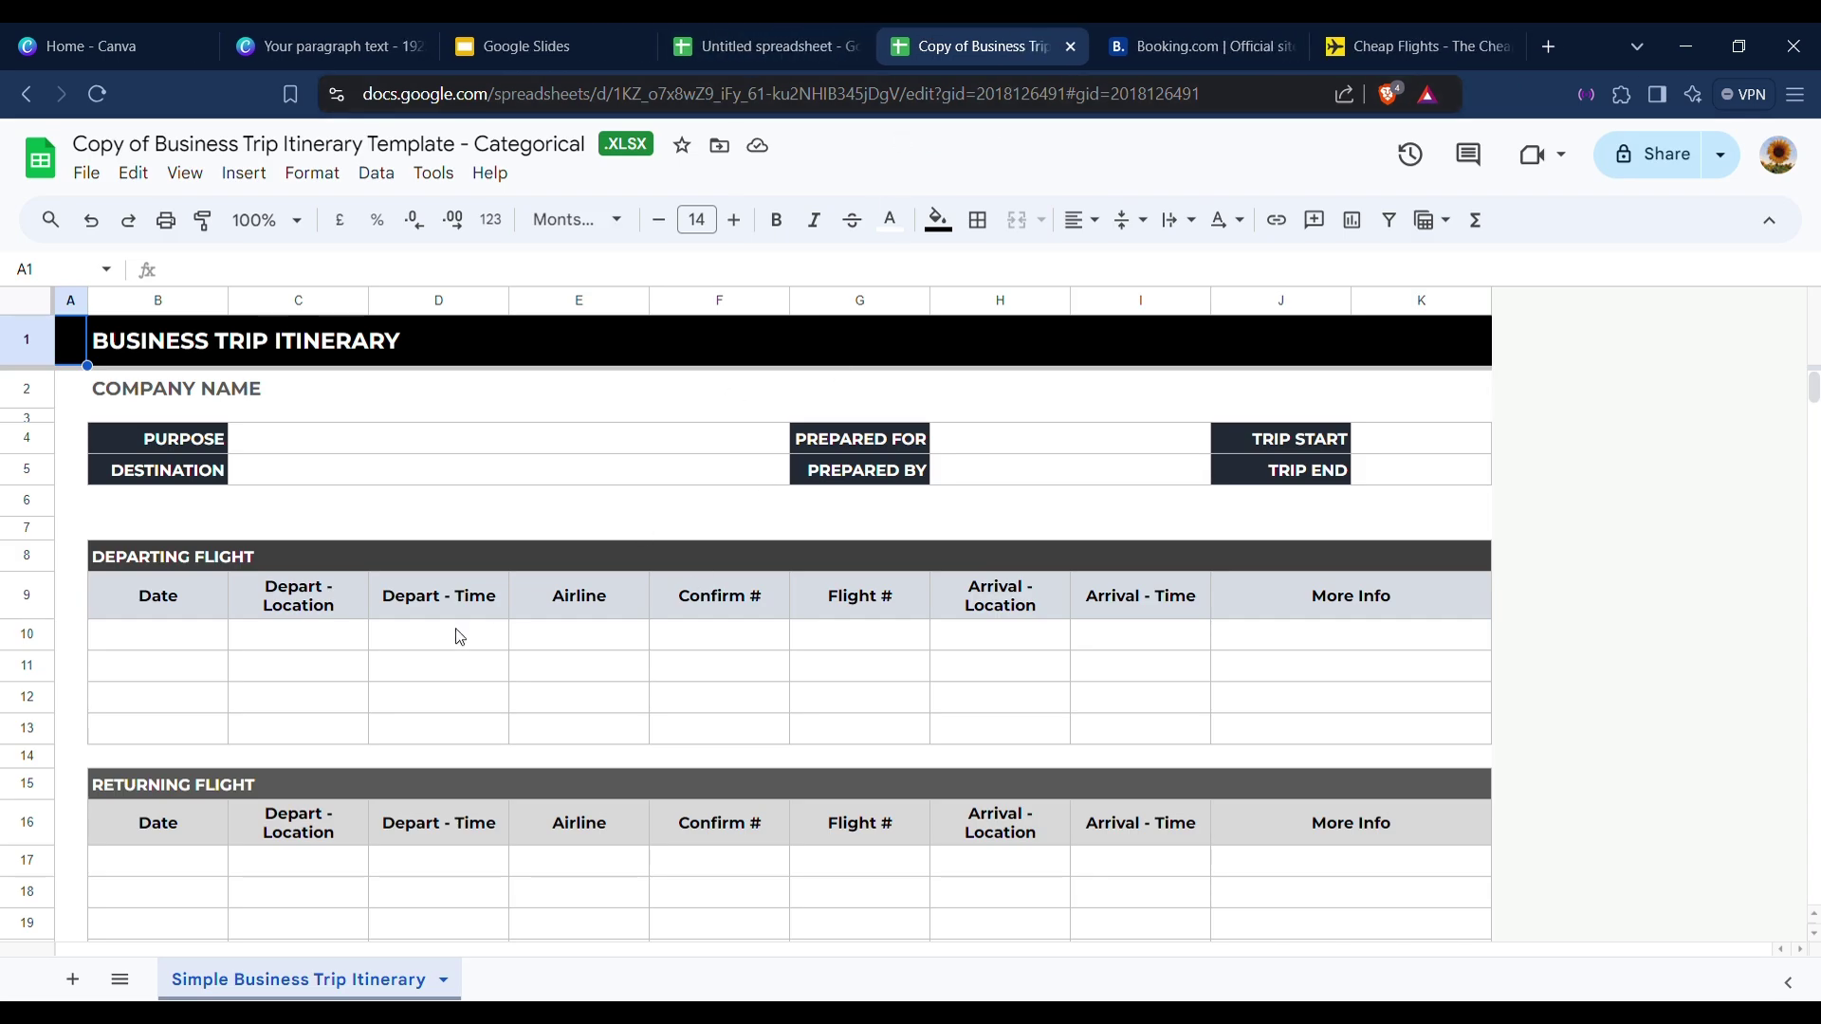
click(138, 650)
click(150, 703)
click(152, 637)
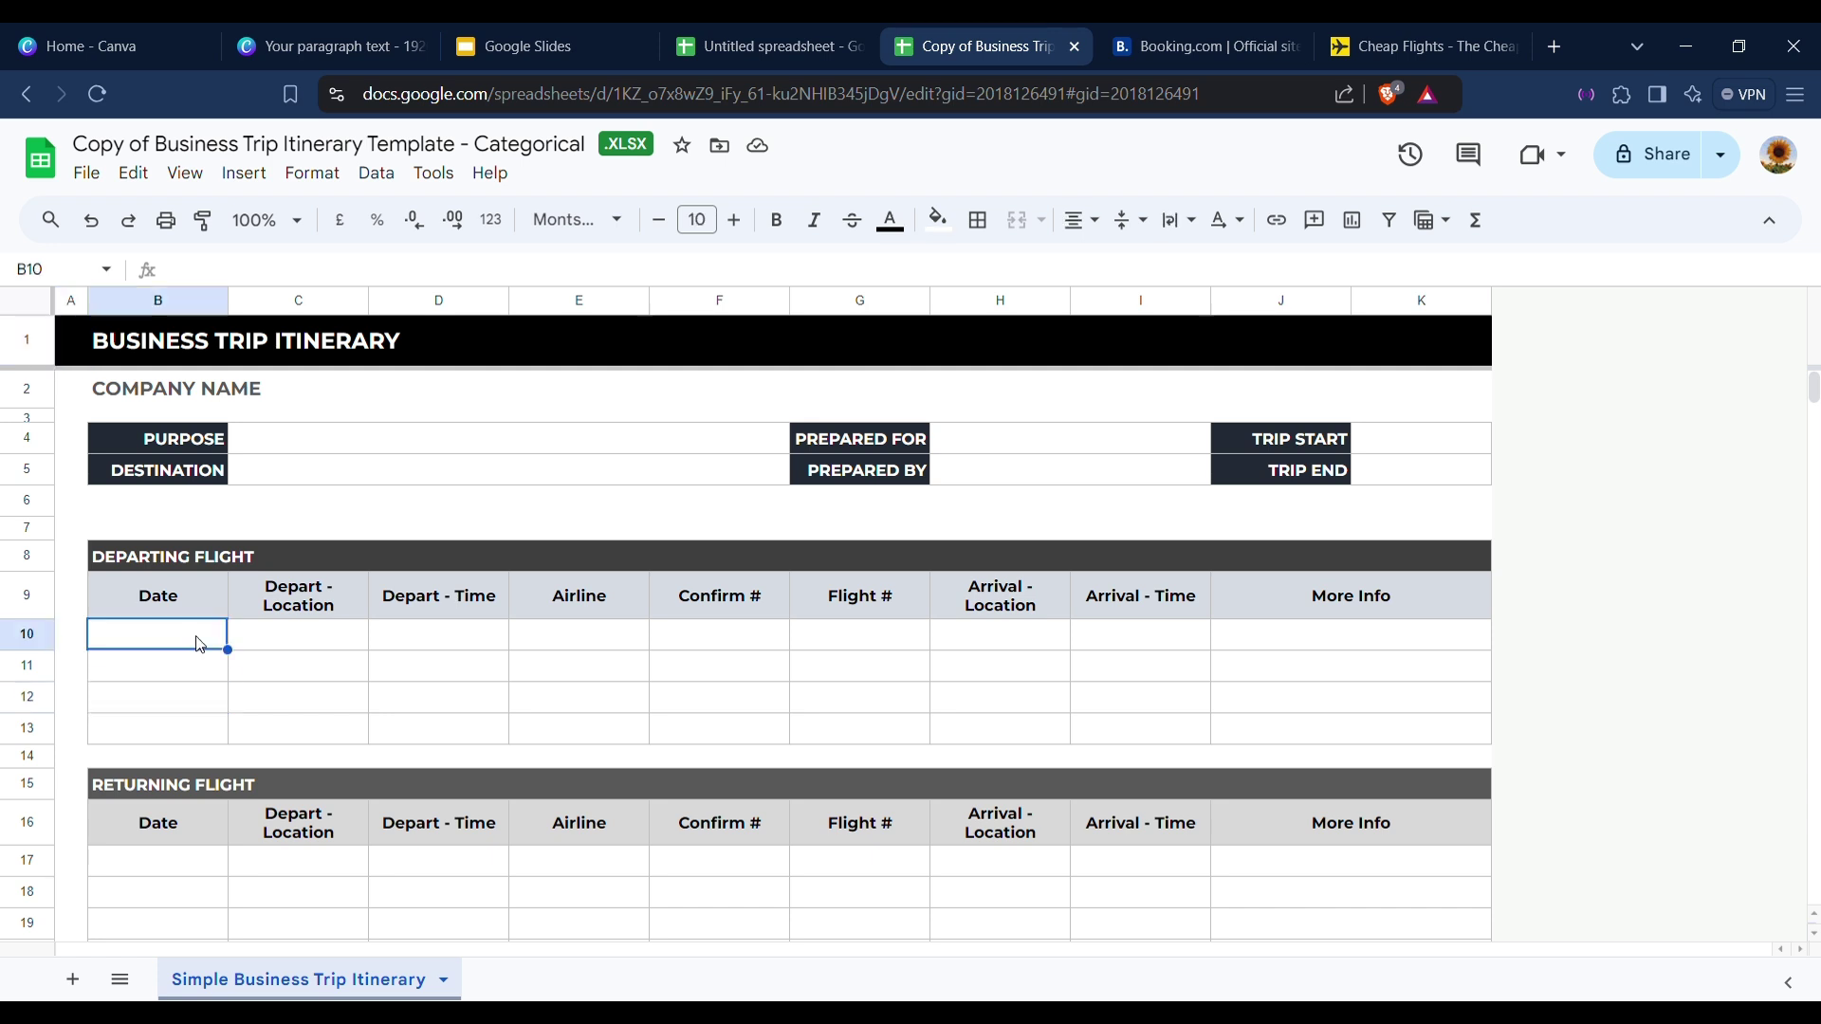
click(290, 640)
click(155, 637)
click(322, 640)
click(399, 639)
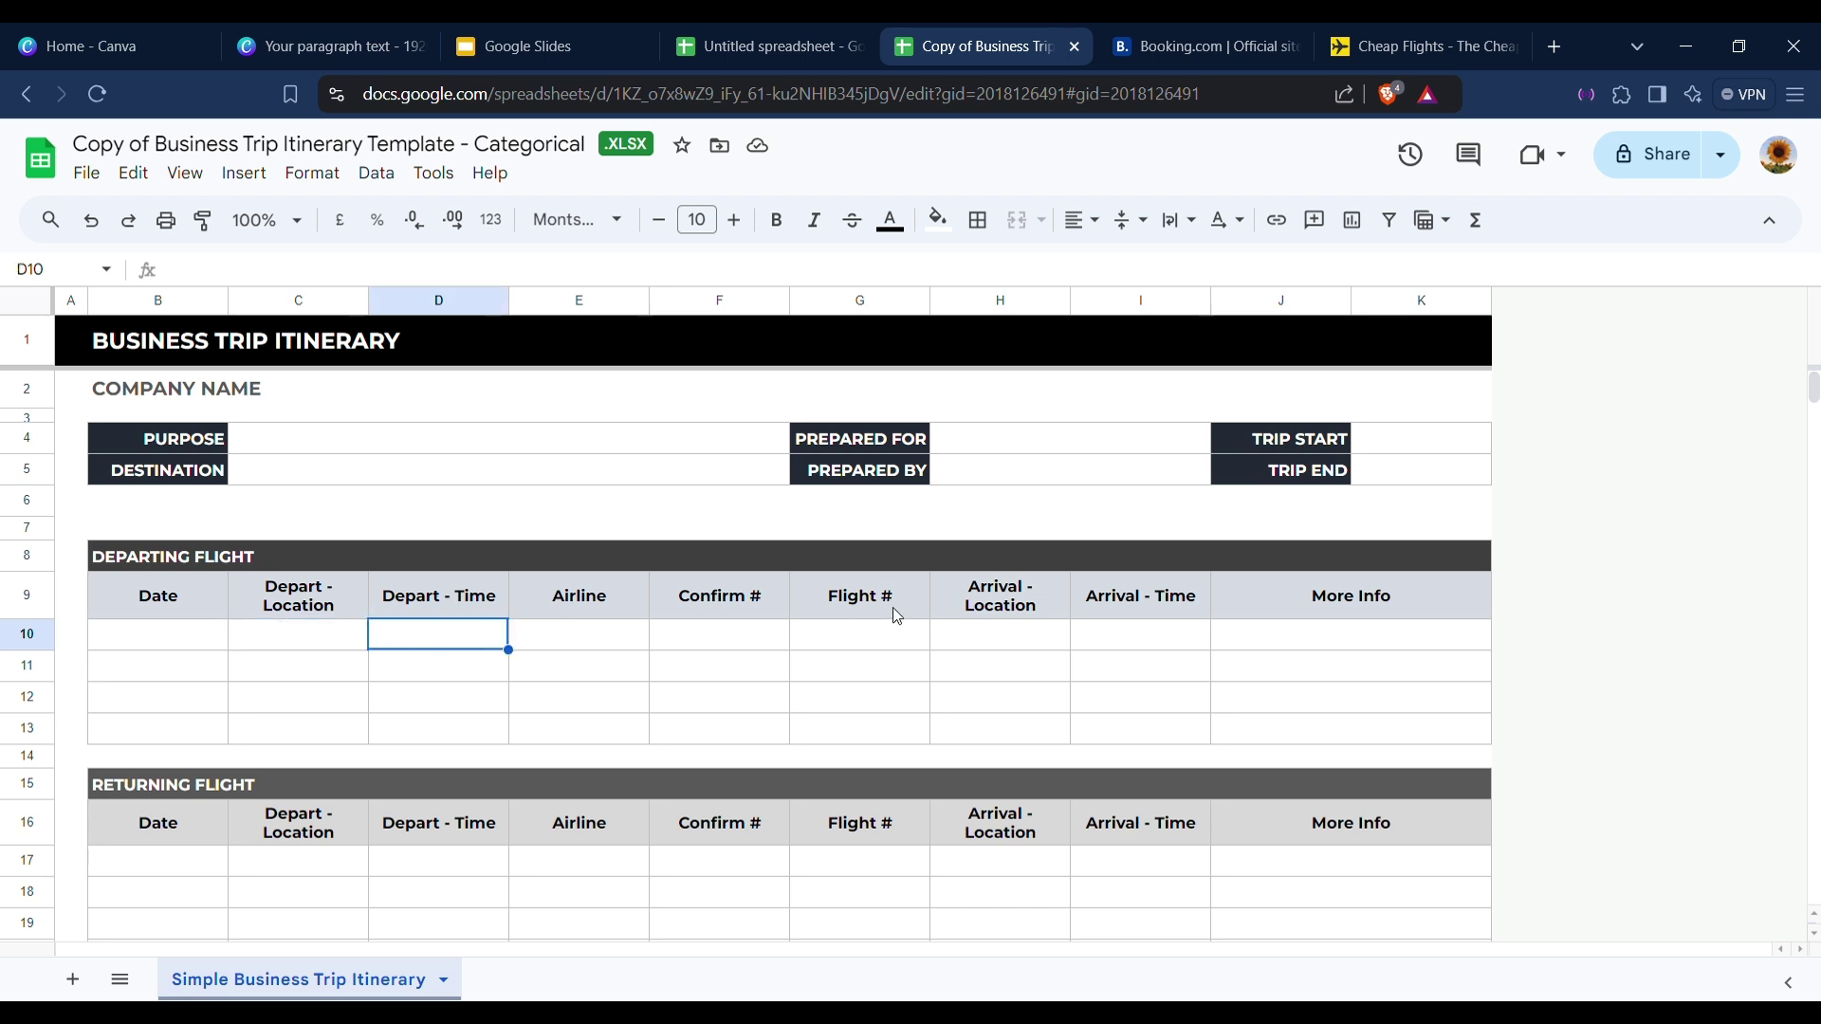
click(551, 672)
click(1000, 635)
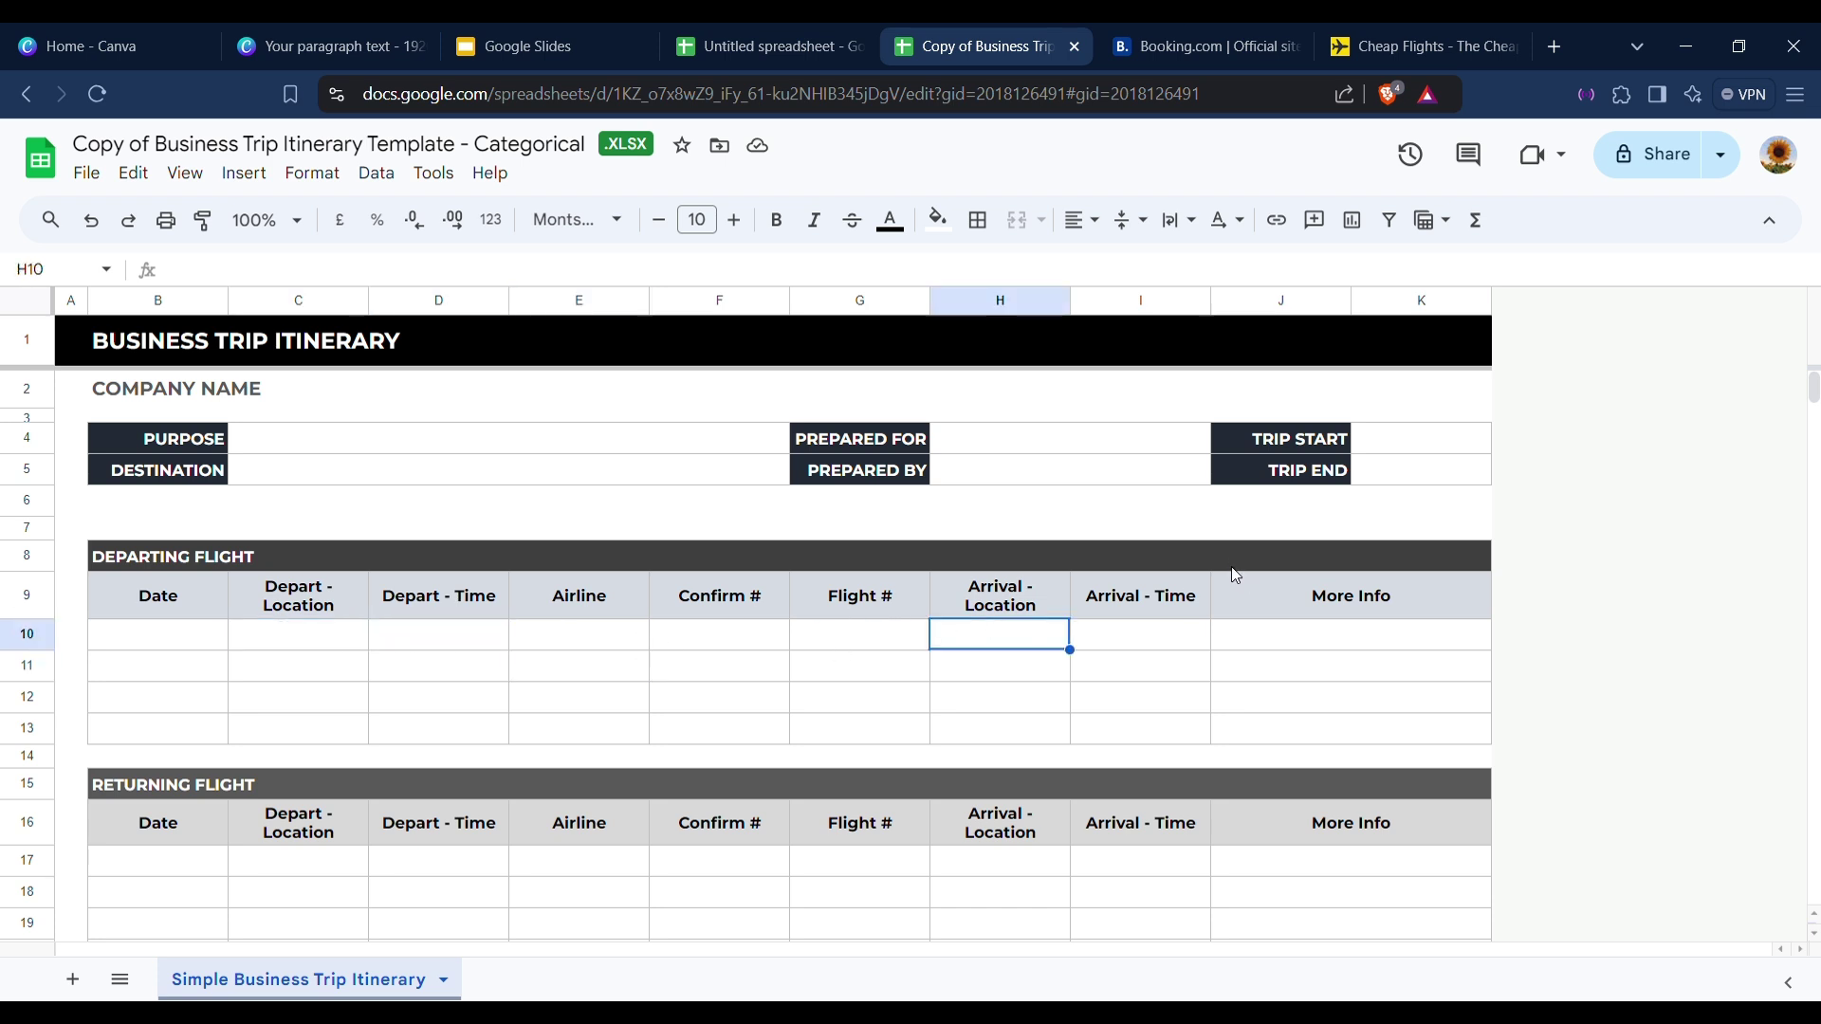
Set the Cheapflights destination to Cape Town, South Africa (CPT).
click(1399, 52)
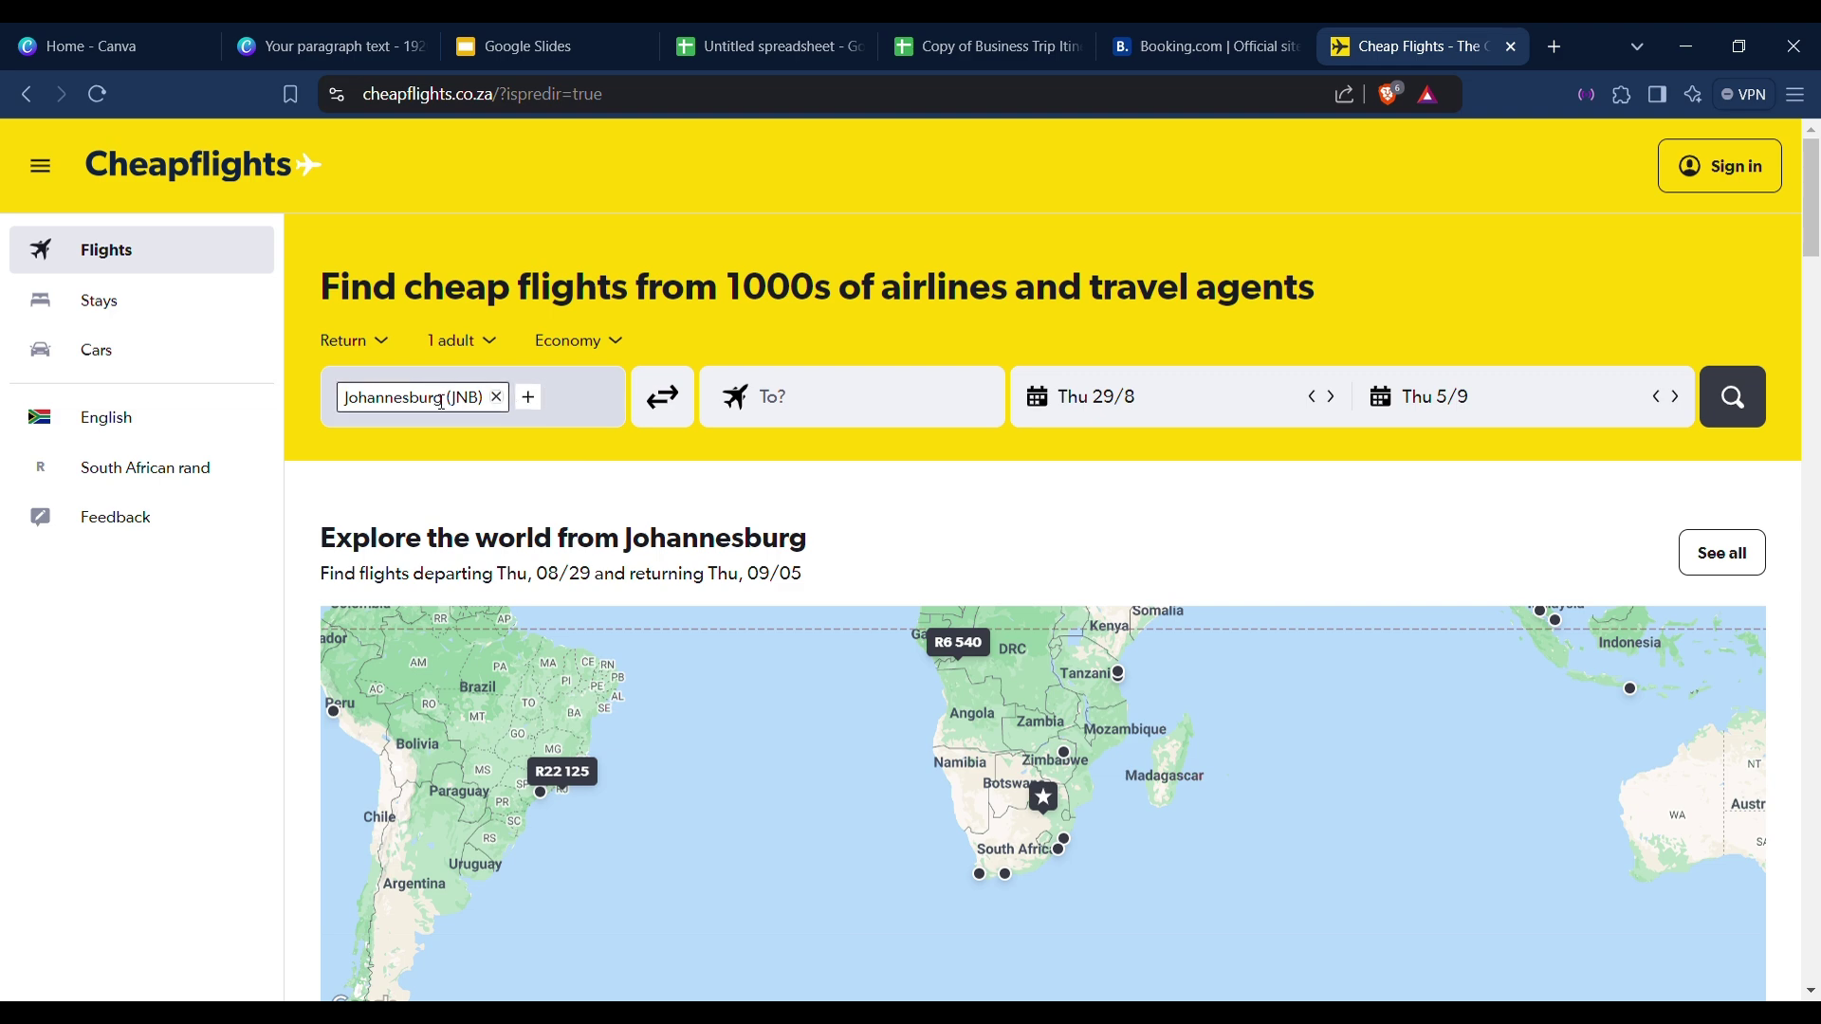
click(935, 408)
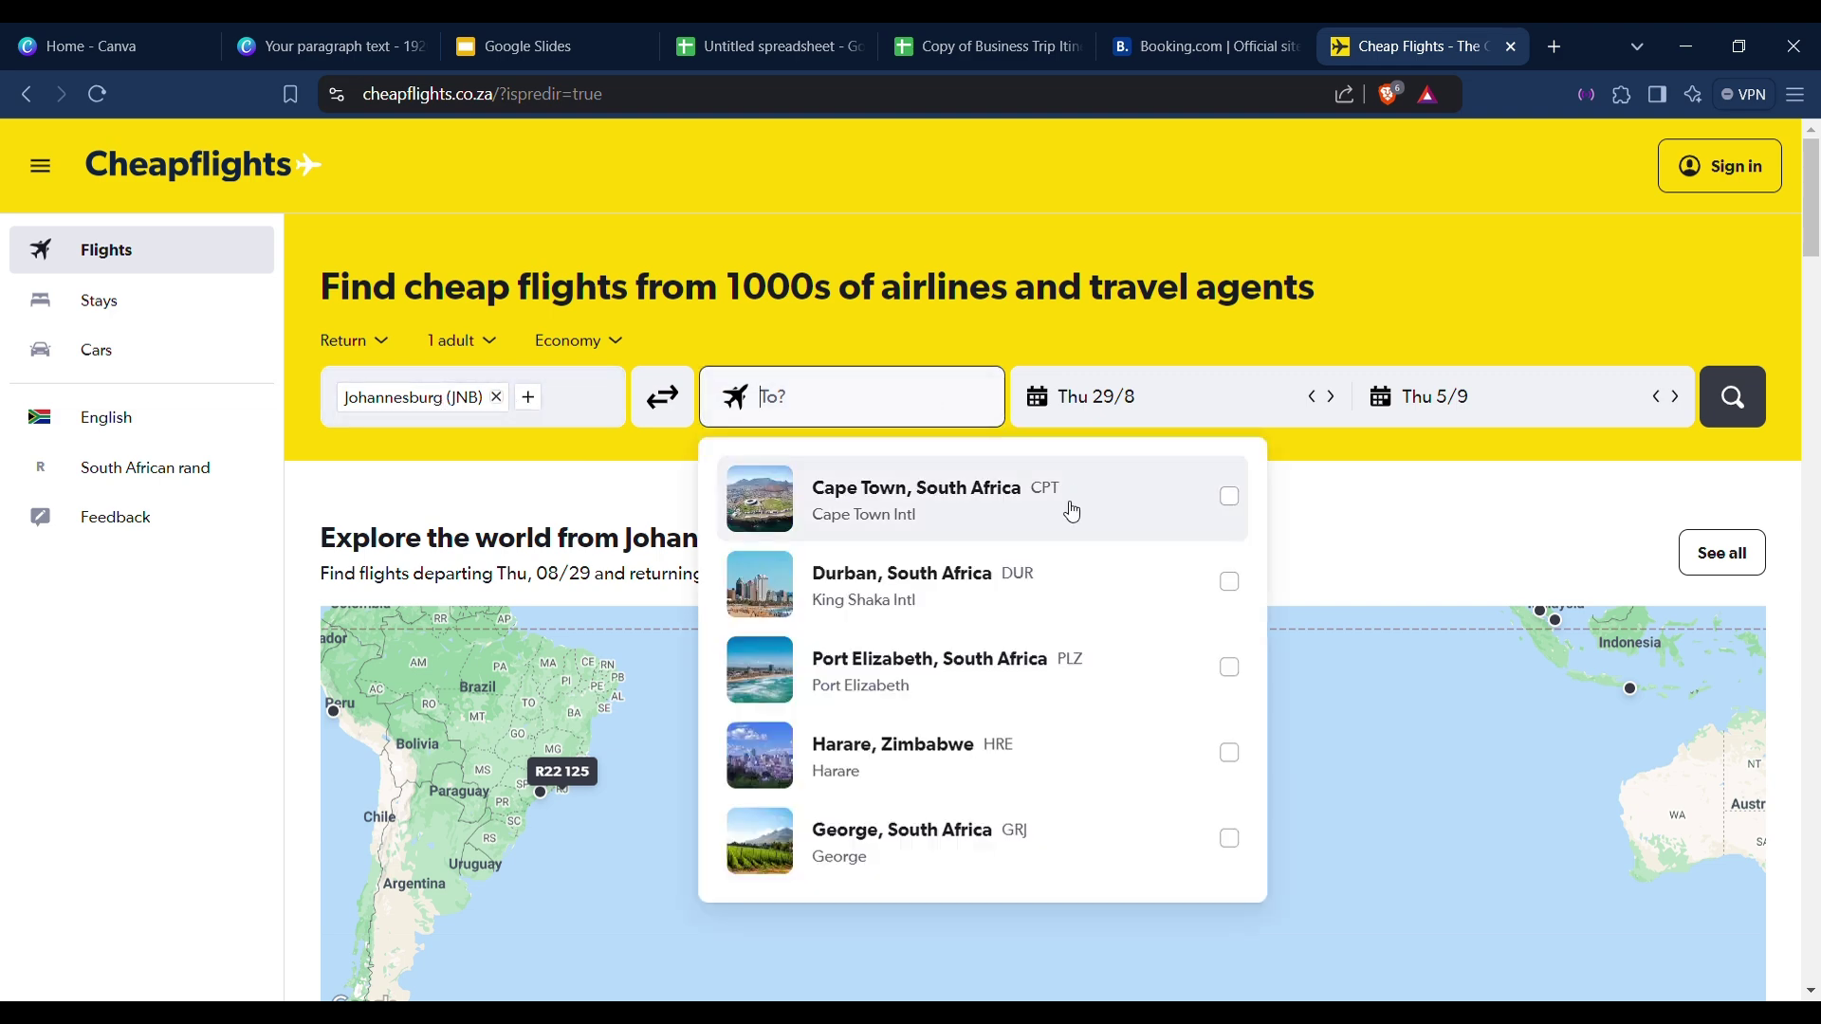
click(1056, 517)
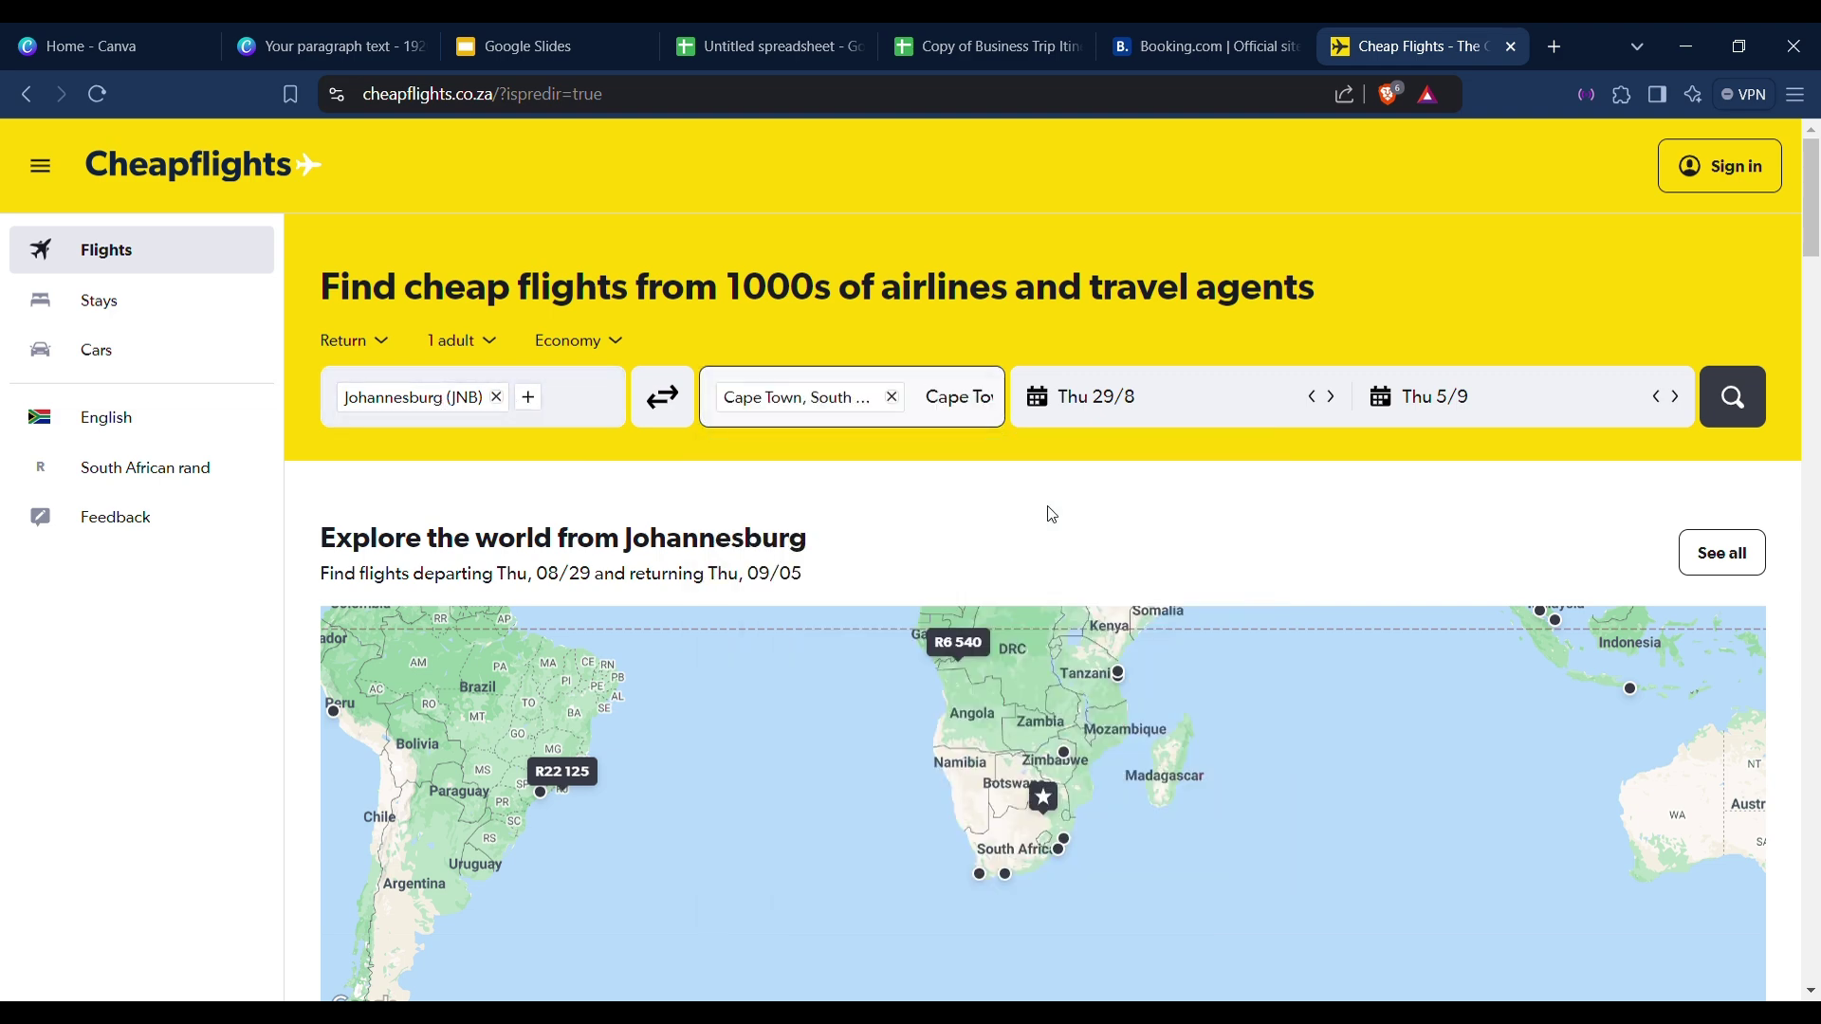
click(1194, 417)
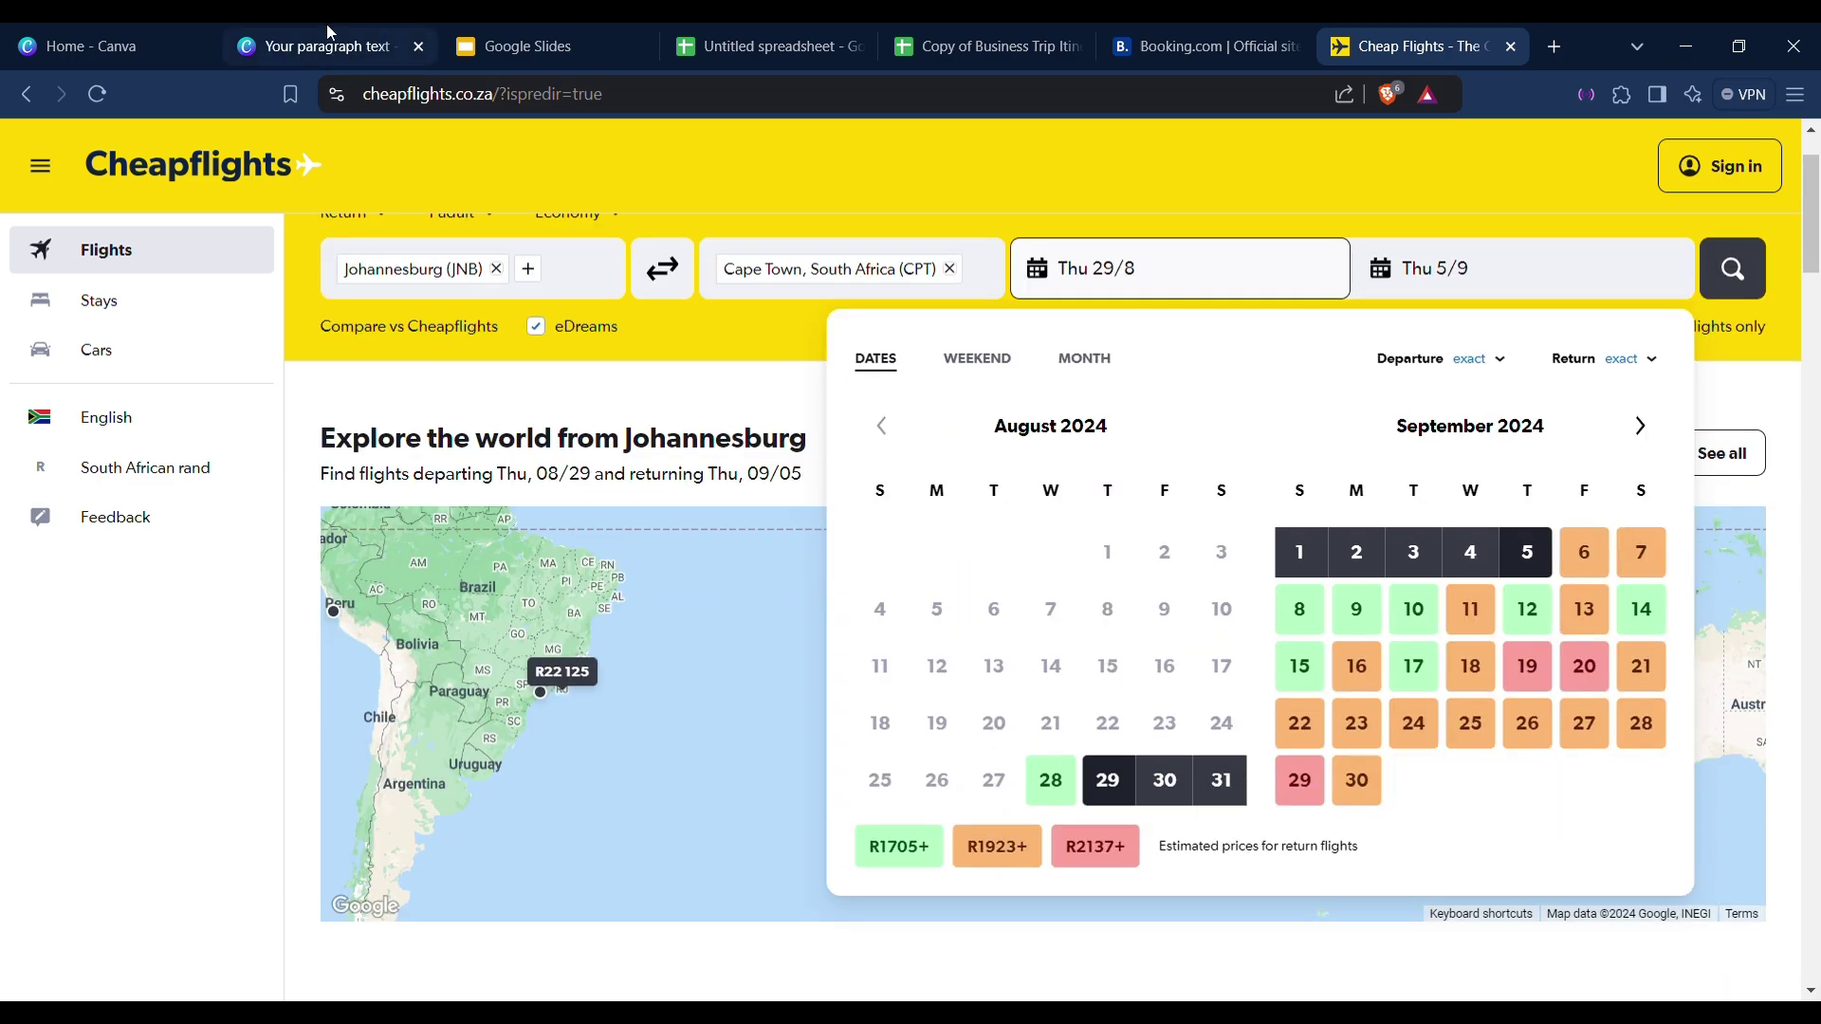
click(328, 28)
Scroll the Canva deck back up to the Cape Town, 25 - 28 October 2024 title slide.
click(569, 30)
click(363, 30)
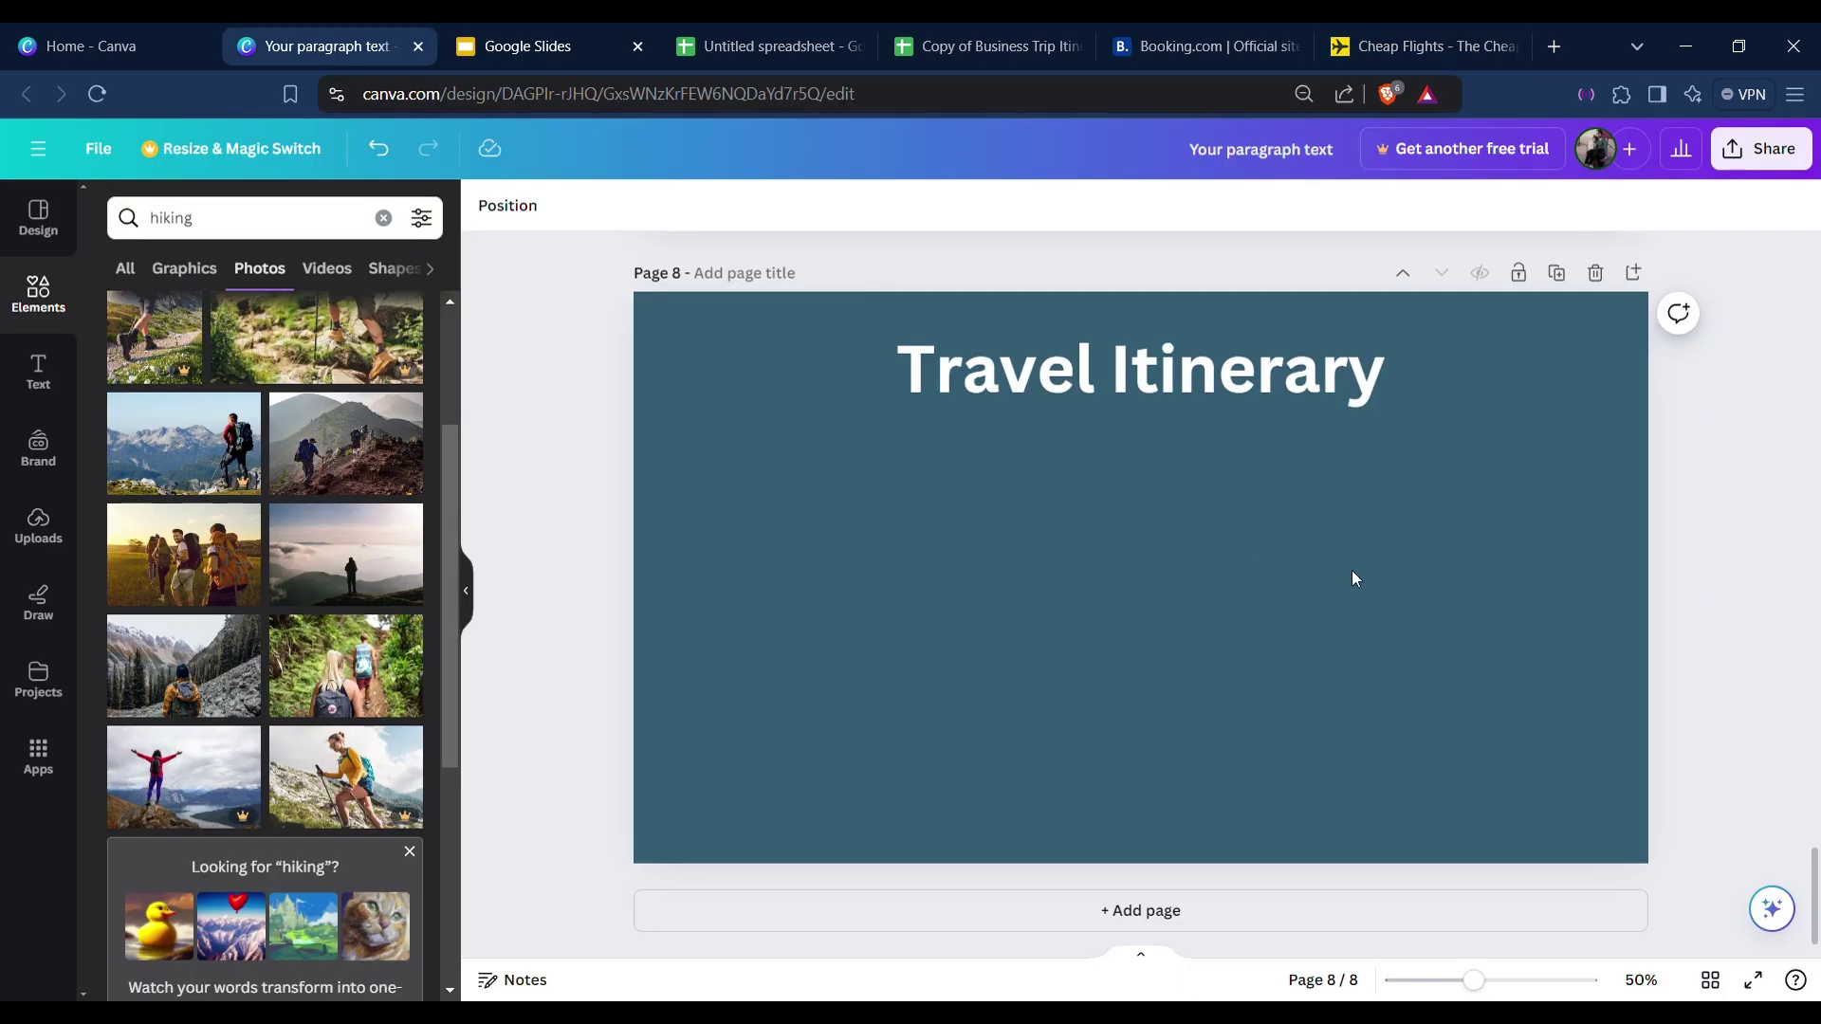
scroll(1328, 588, up, 20)
scroll(1288, 595, up, 10)
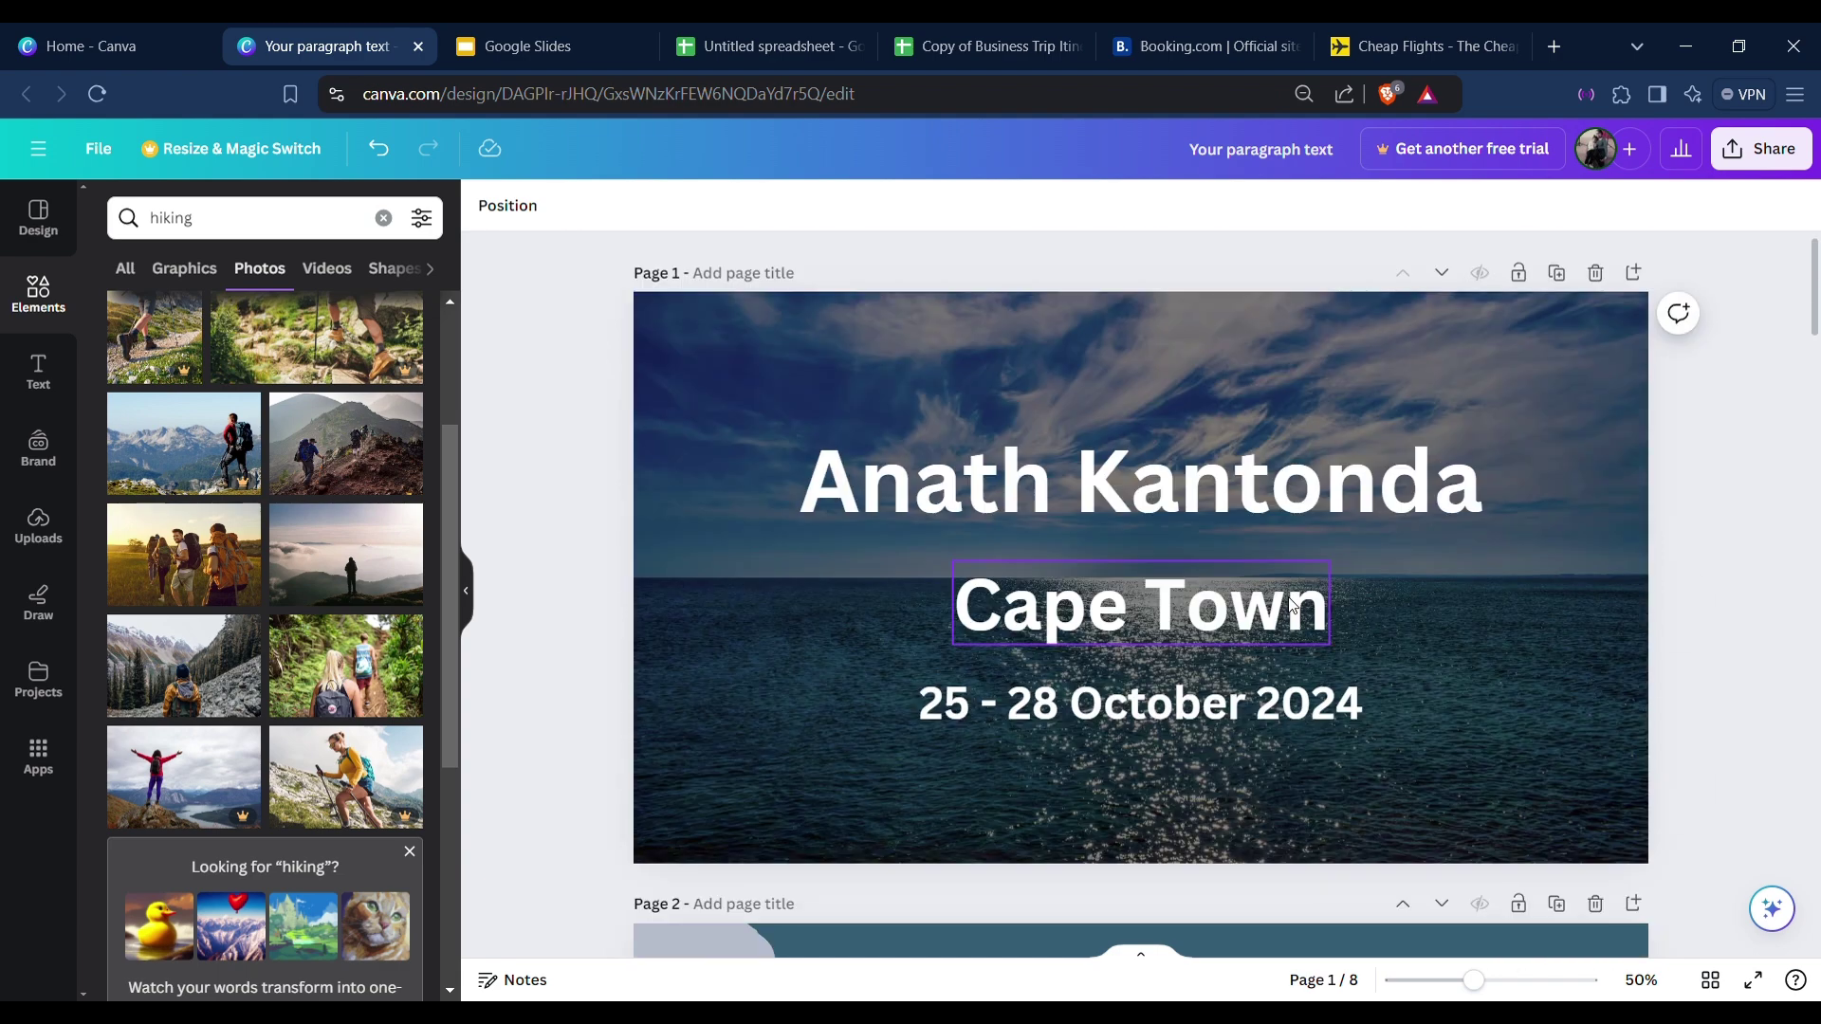
scroll(1146, 622, down, 5)
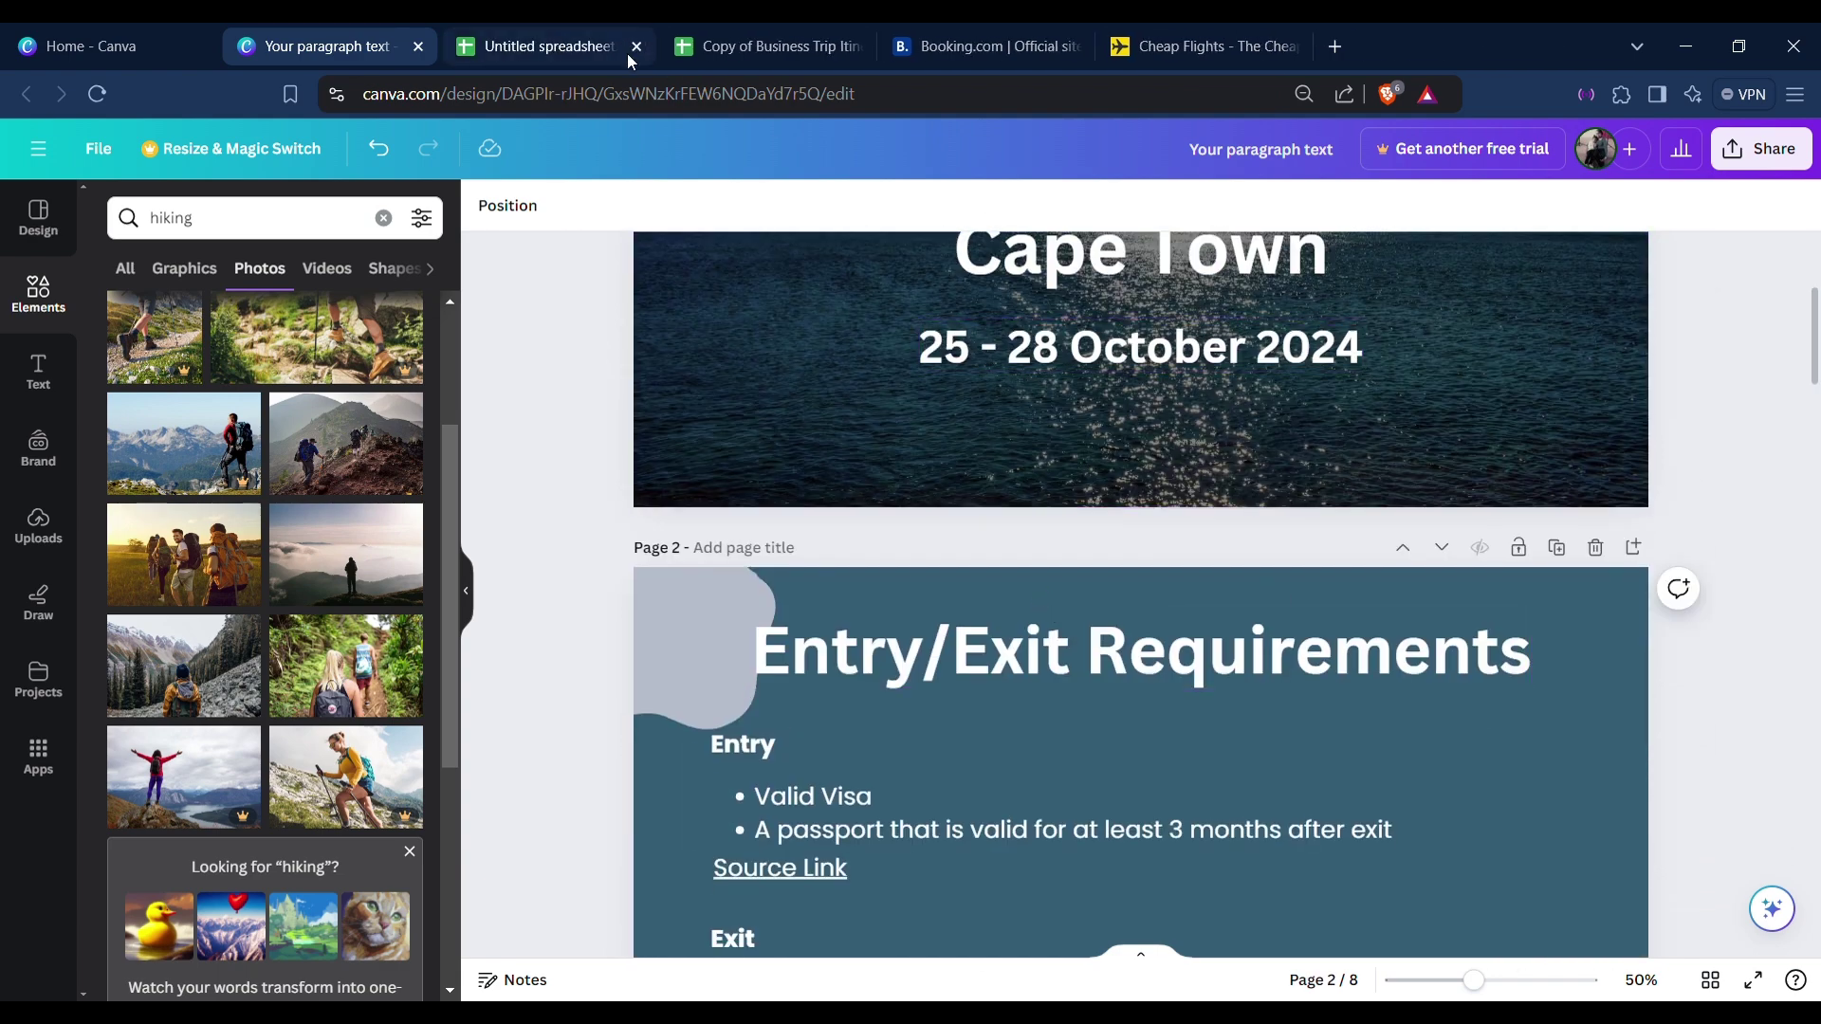
click(628, 53)
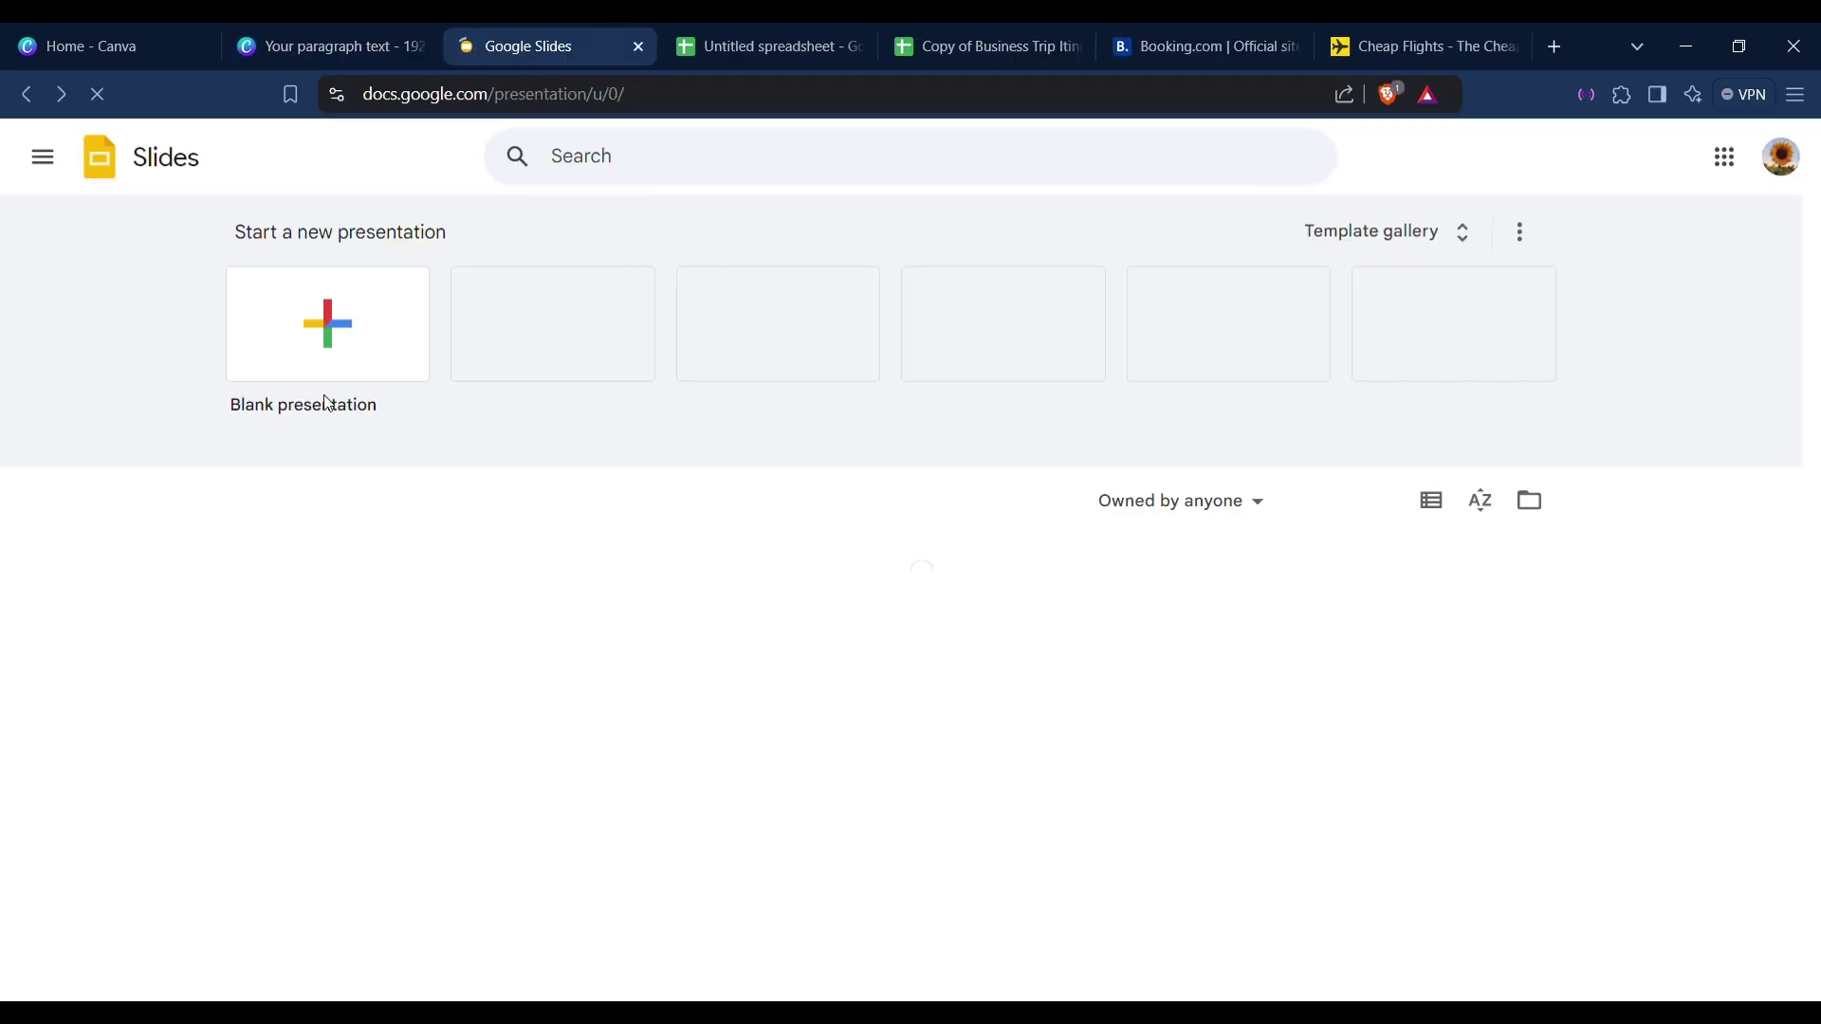
Create a blank Untitled presentation in Google Slides.
click(313, 367)
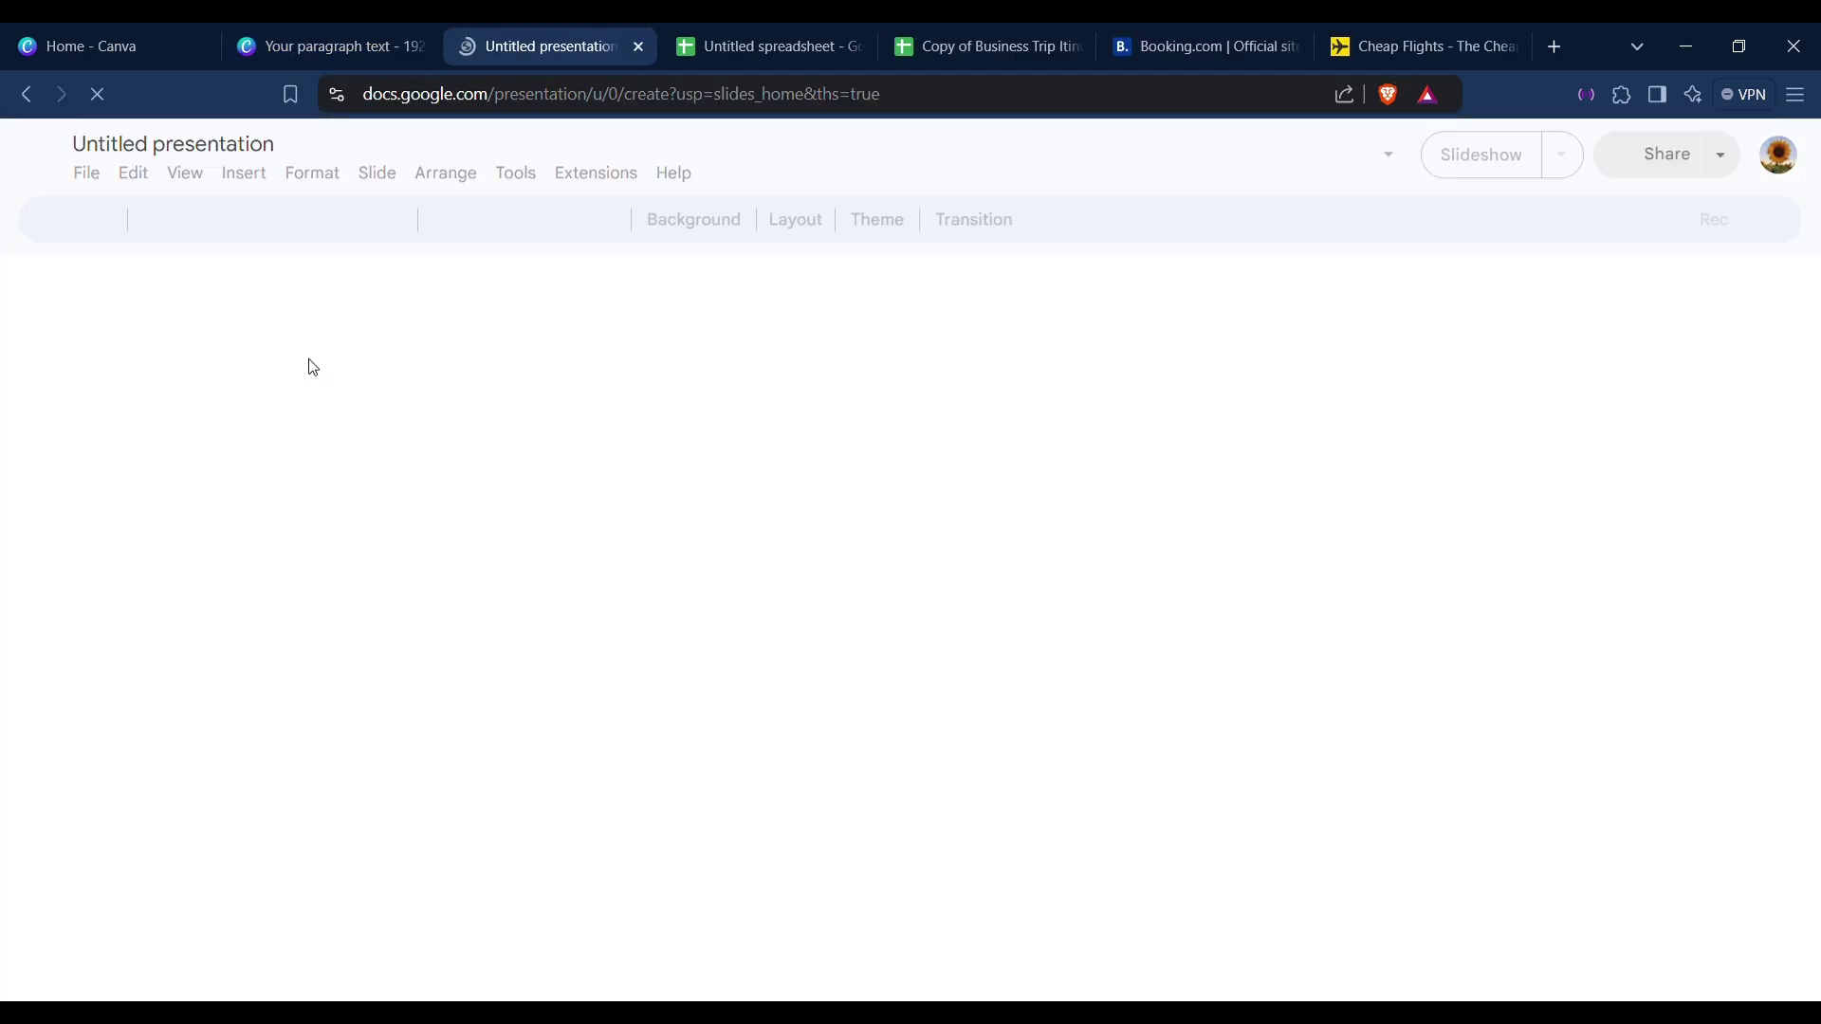
click(1190, 46)
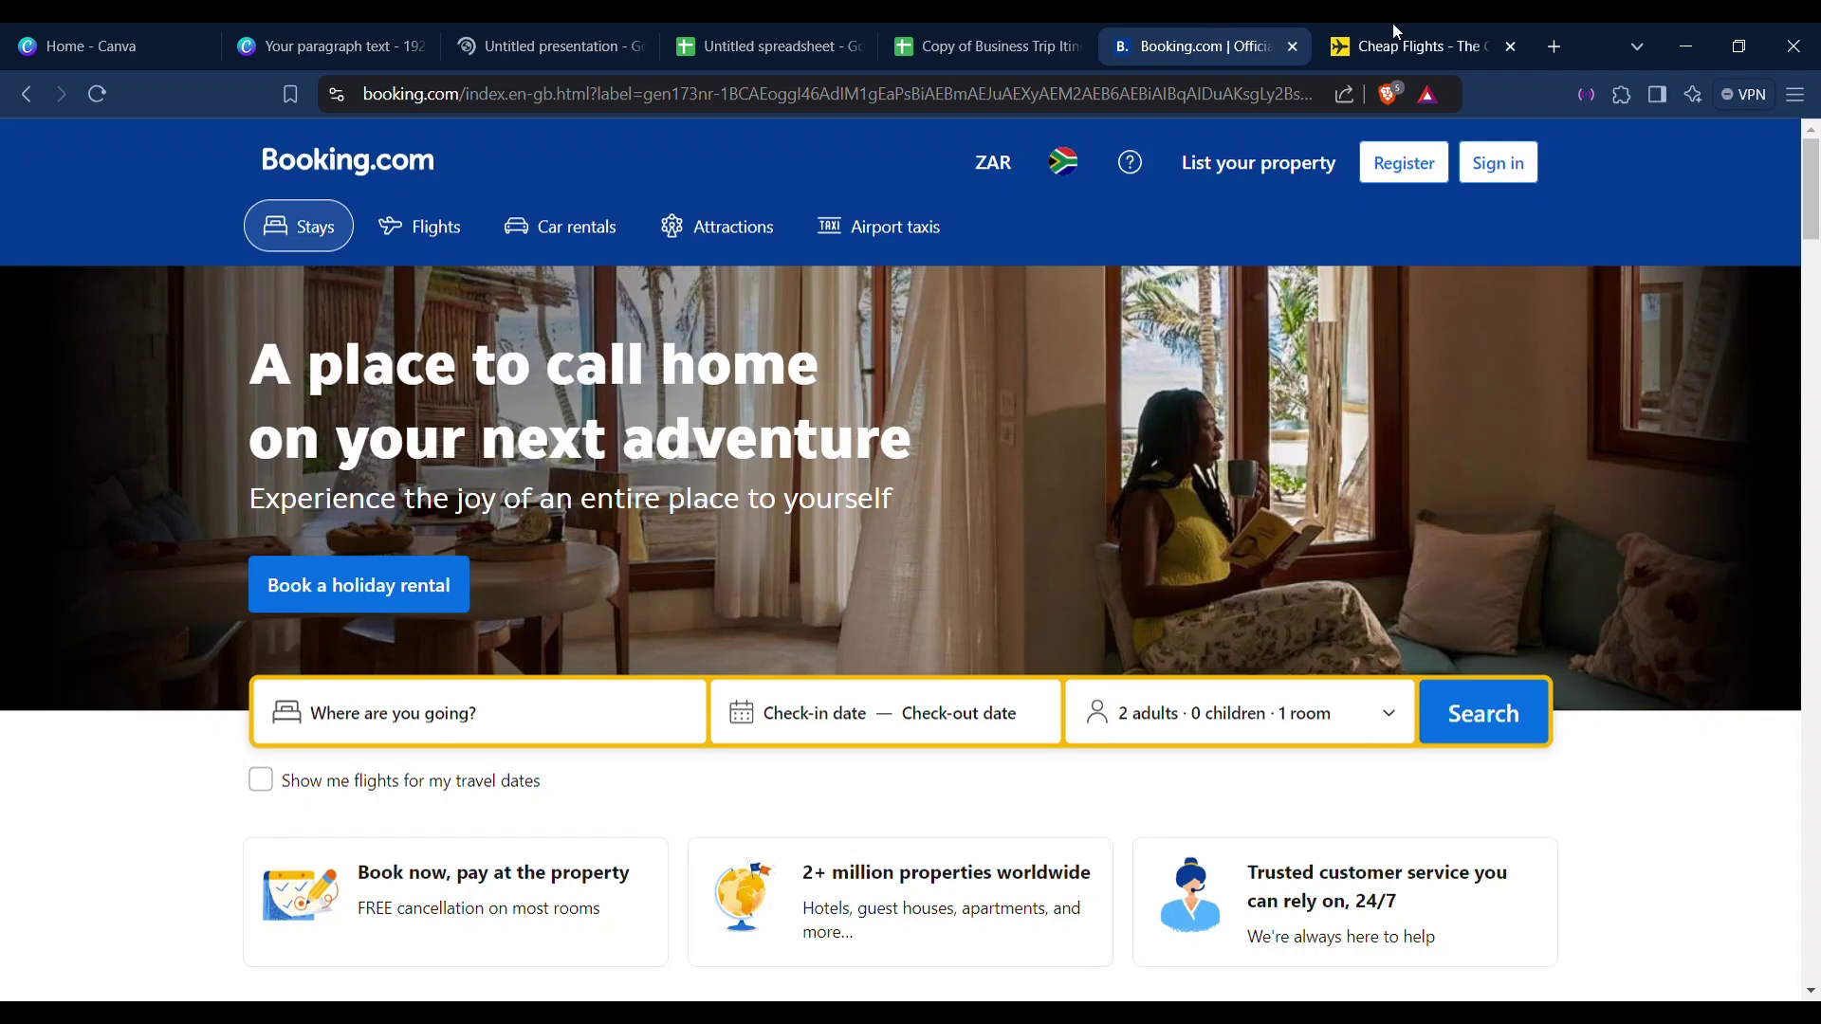
click(1422, 46)
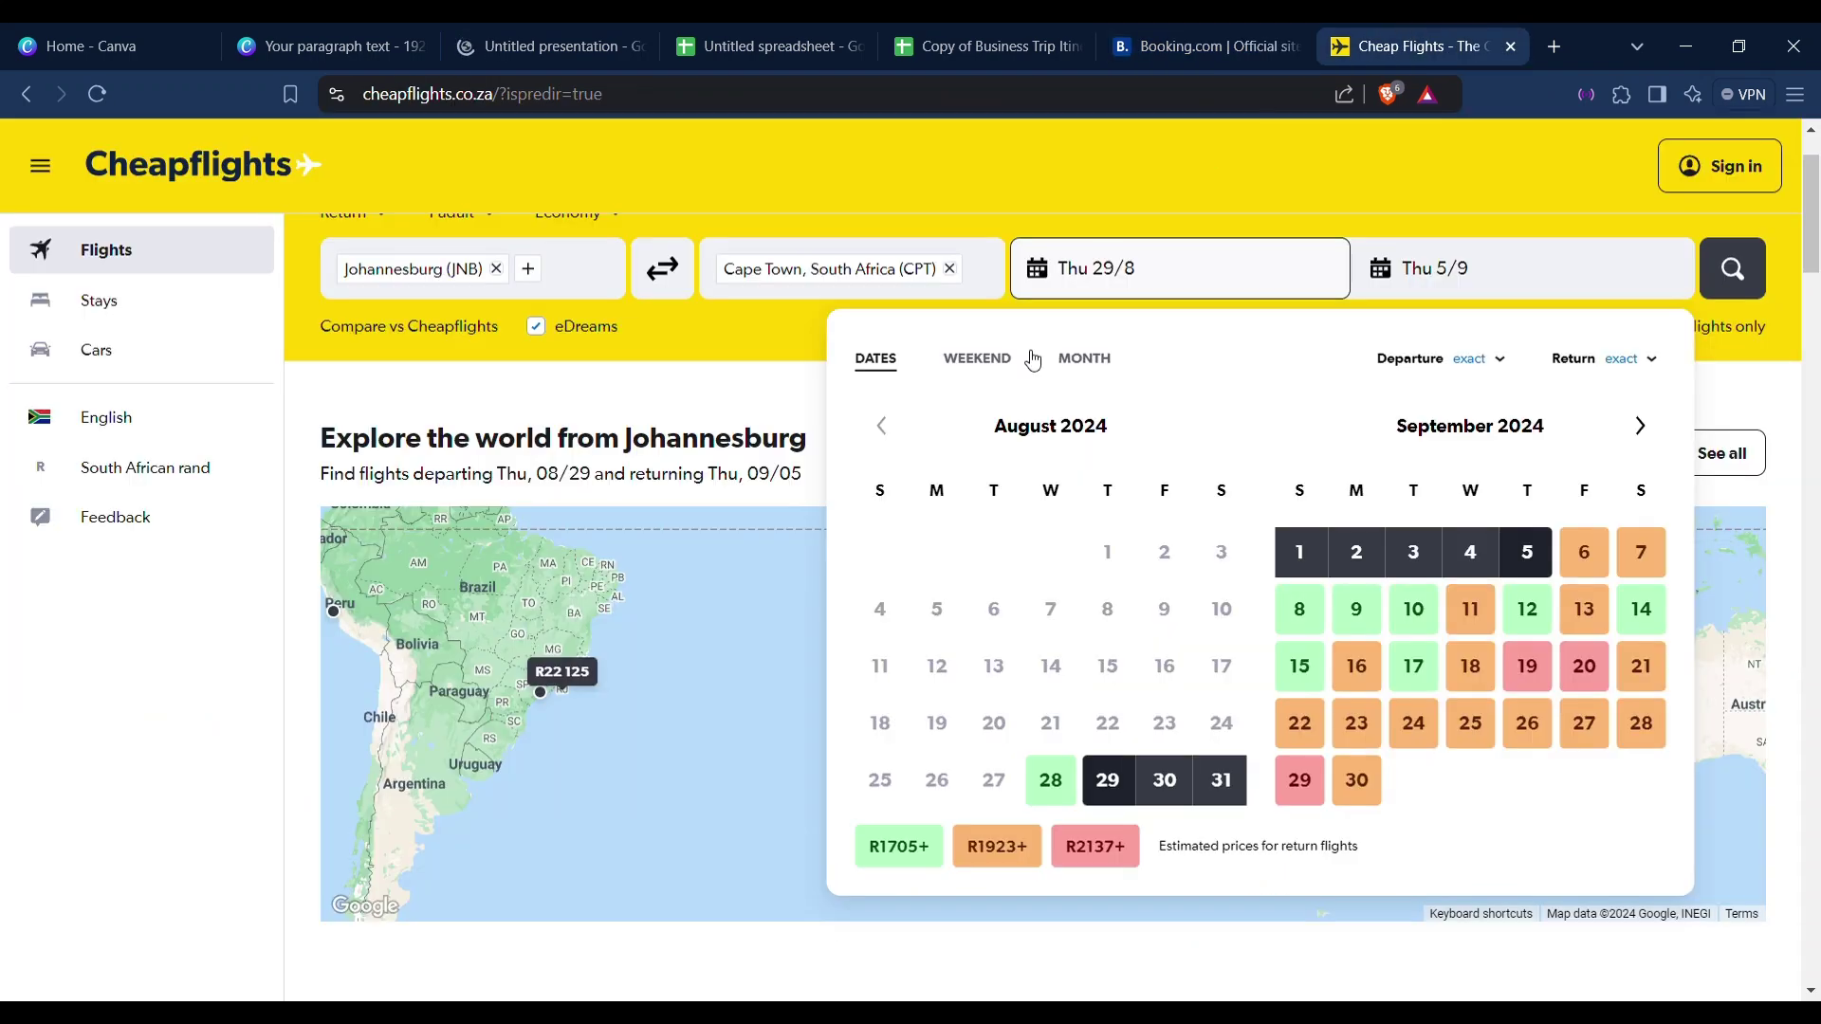
Search Johannesburg–Cape Town return flights for Fri 25 October to Mon 28 October.
click(1637, 425)
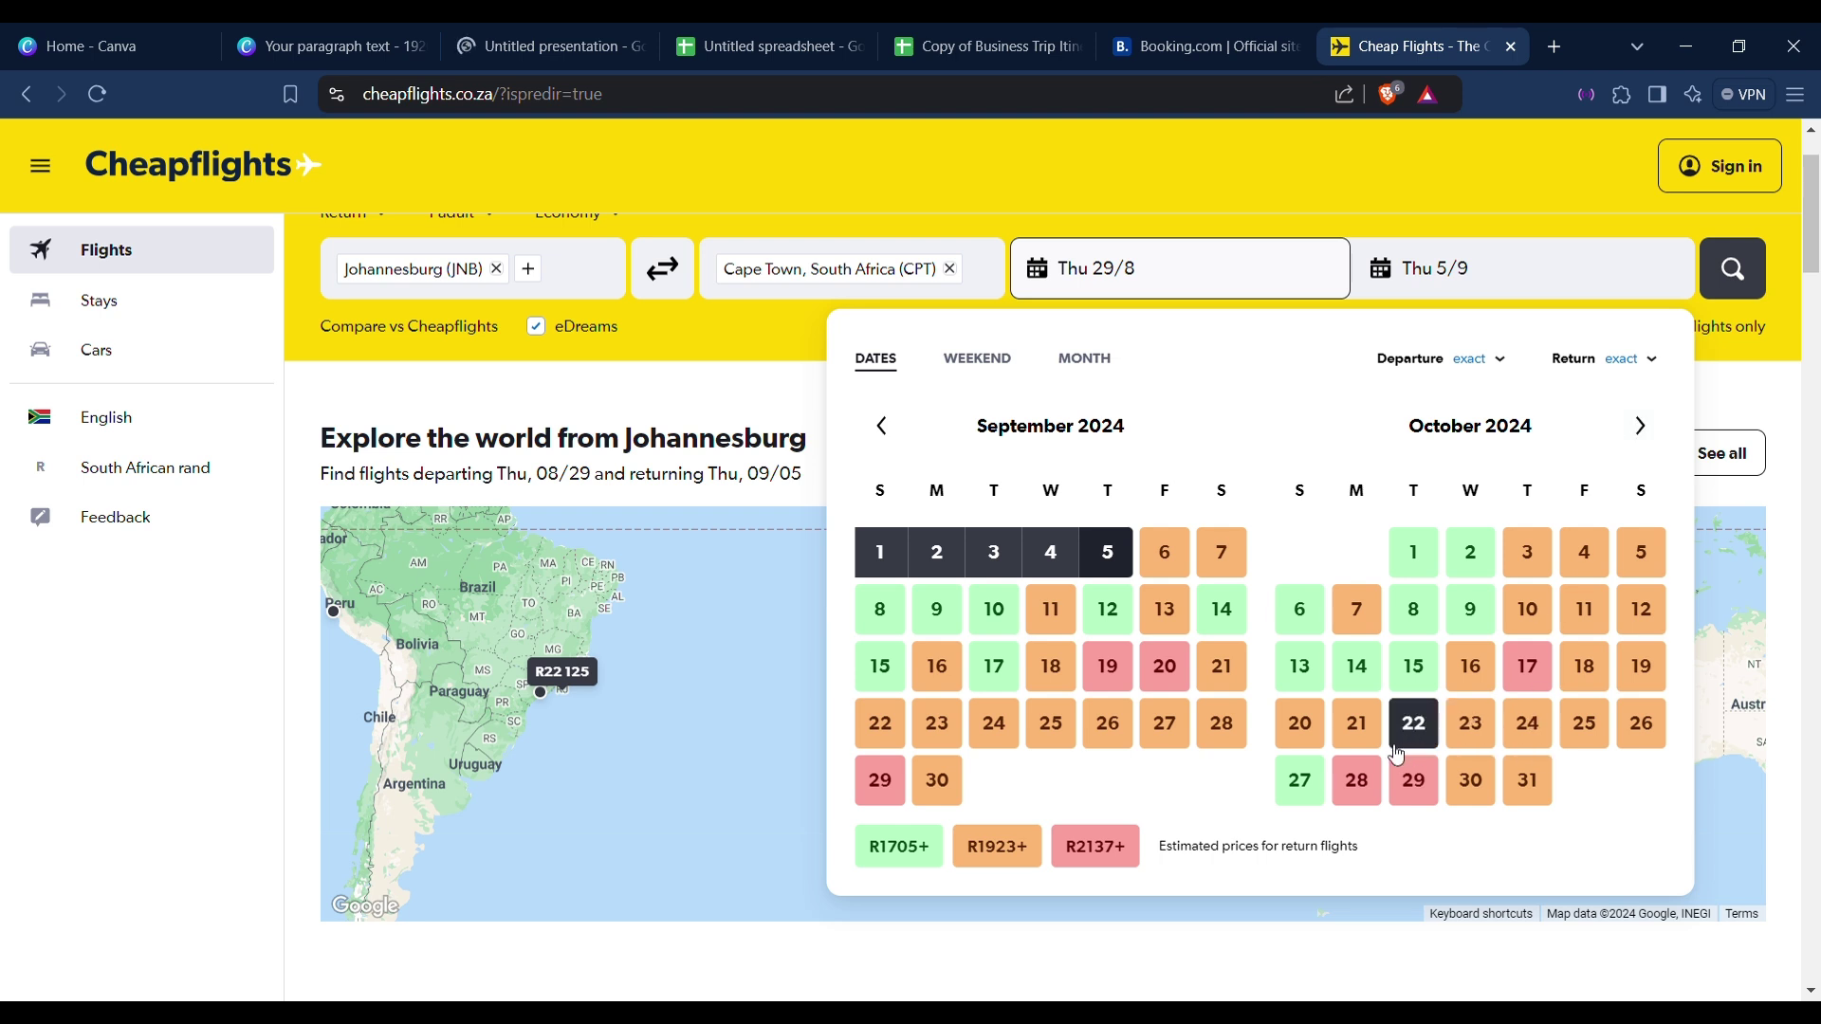
click(1583, 724)
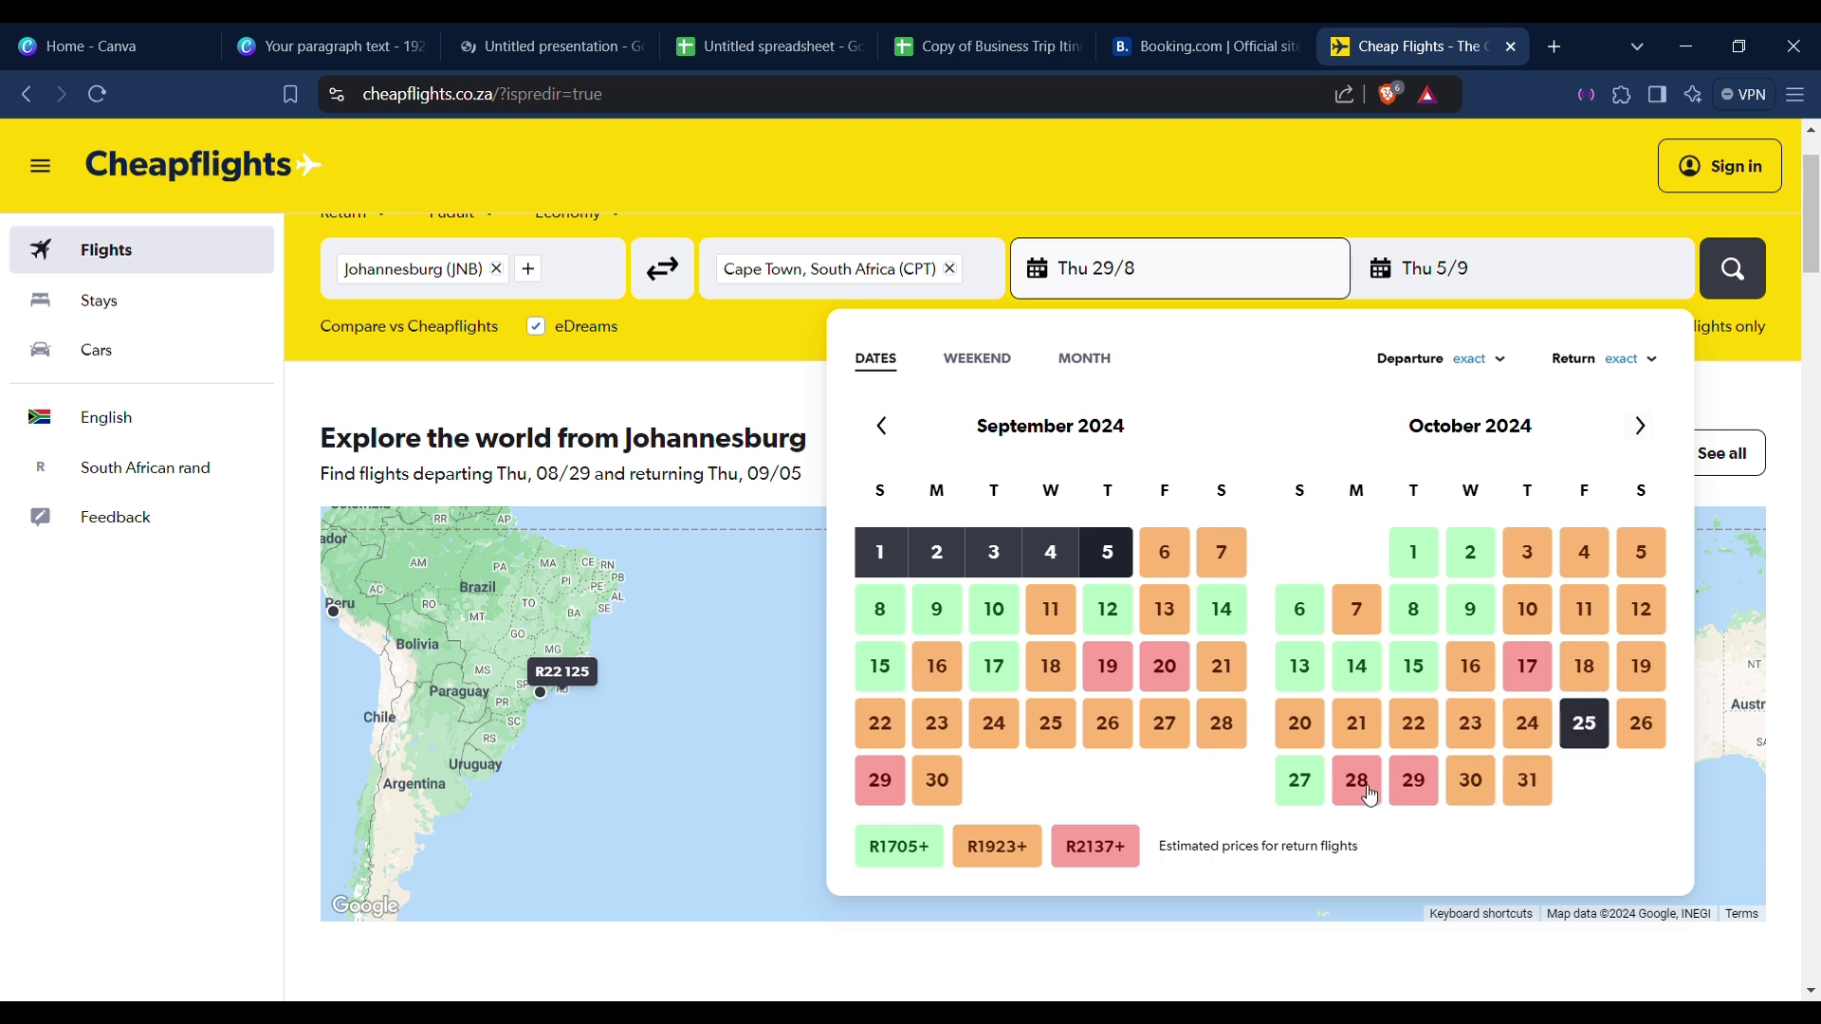
click(1357, 781)
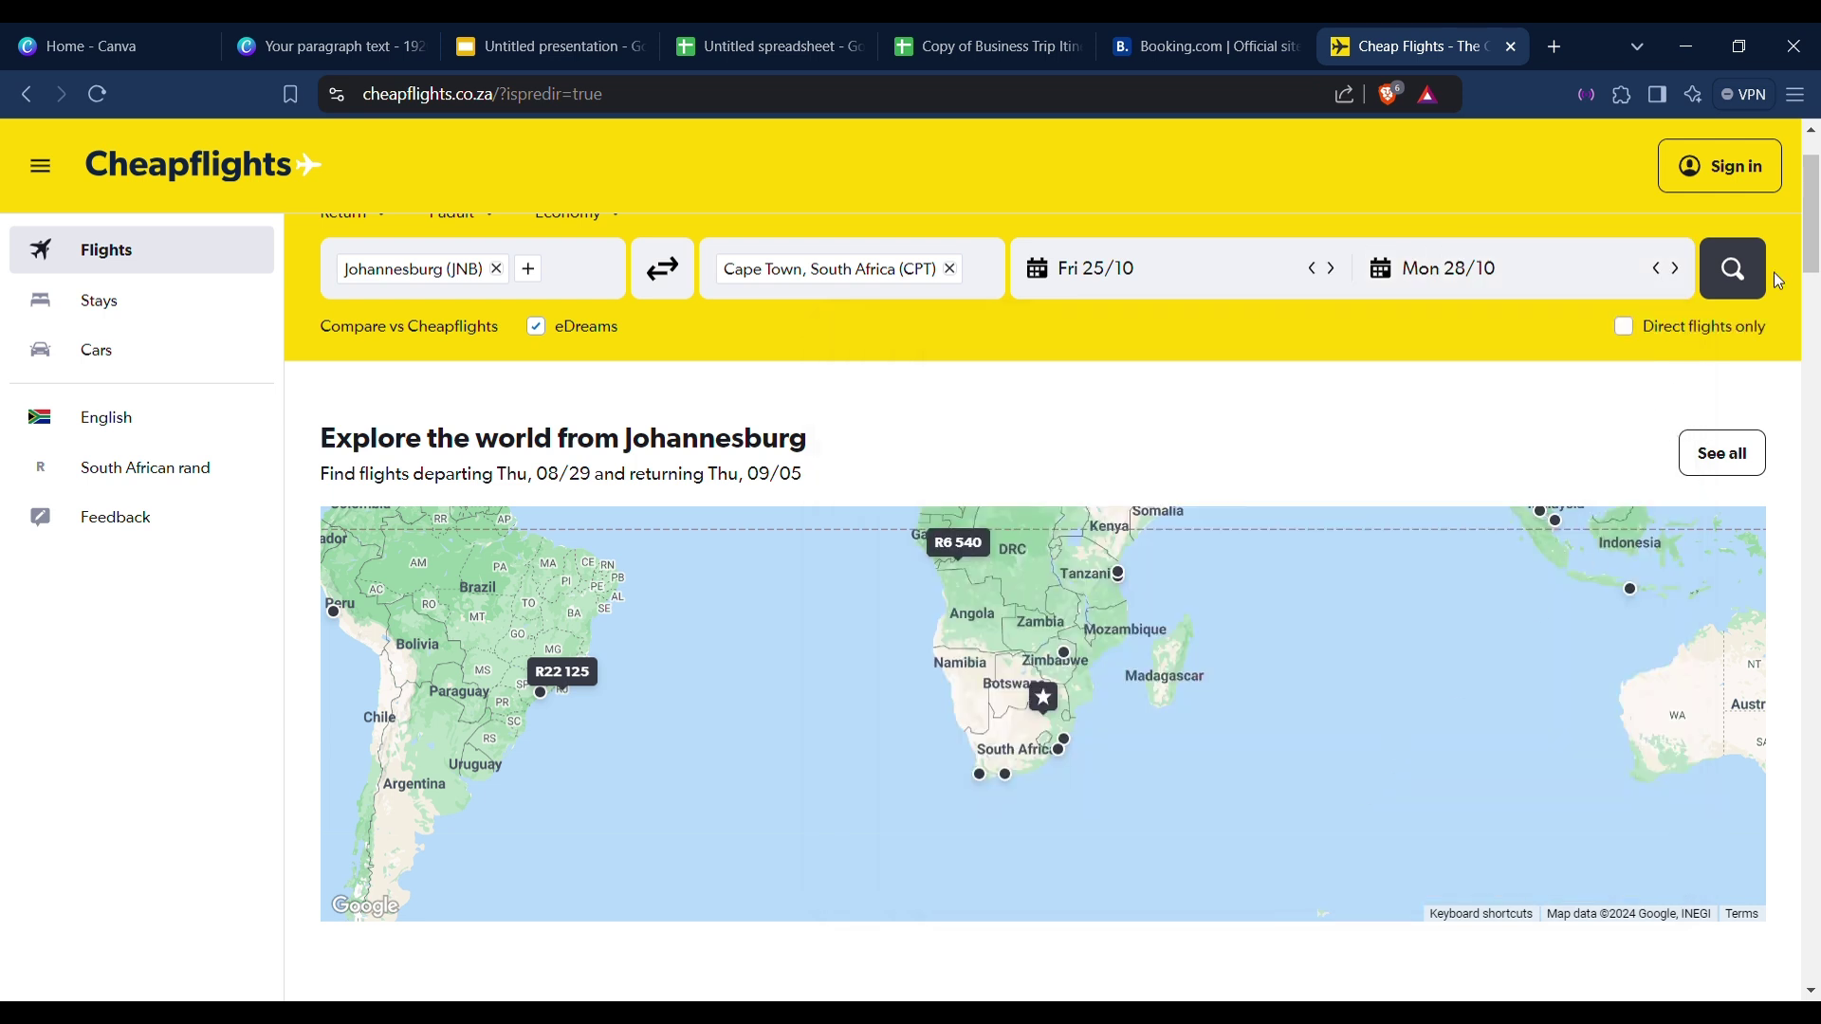
click(1734, 286)
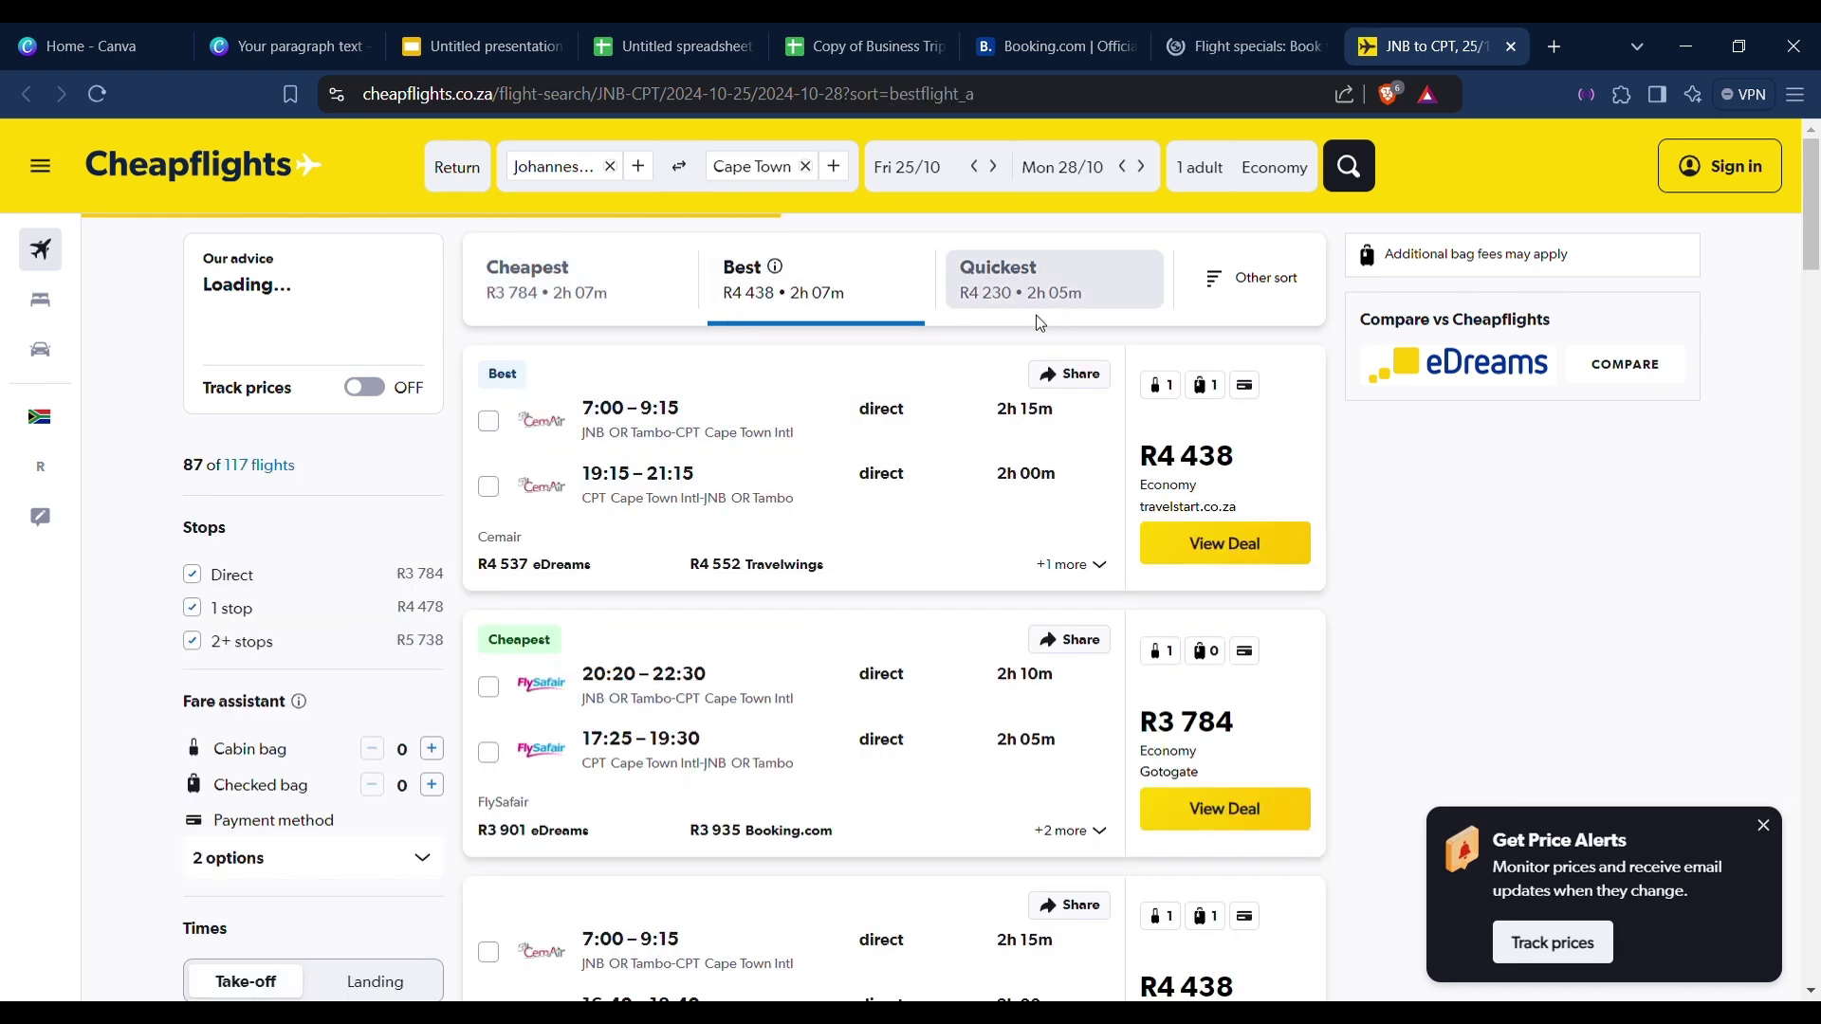
Expand the cheapest FlySafair result's flight details and booking options.
scroll(835, 353, down, 4)
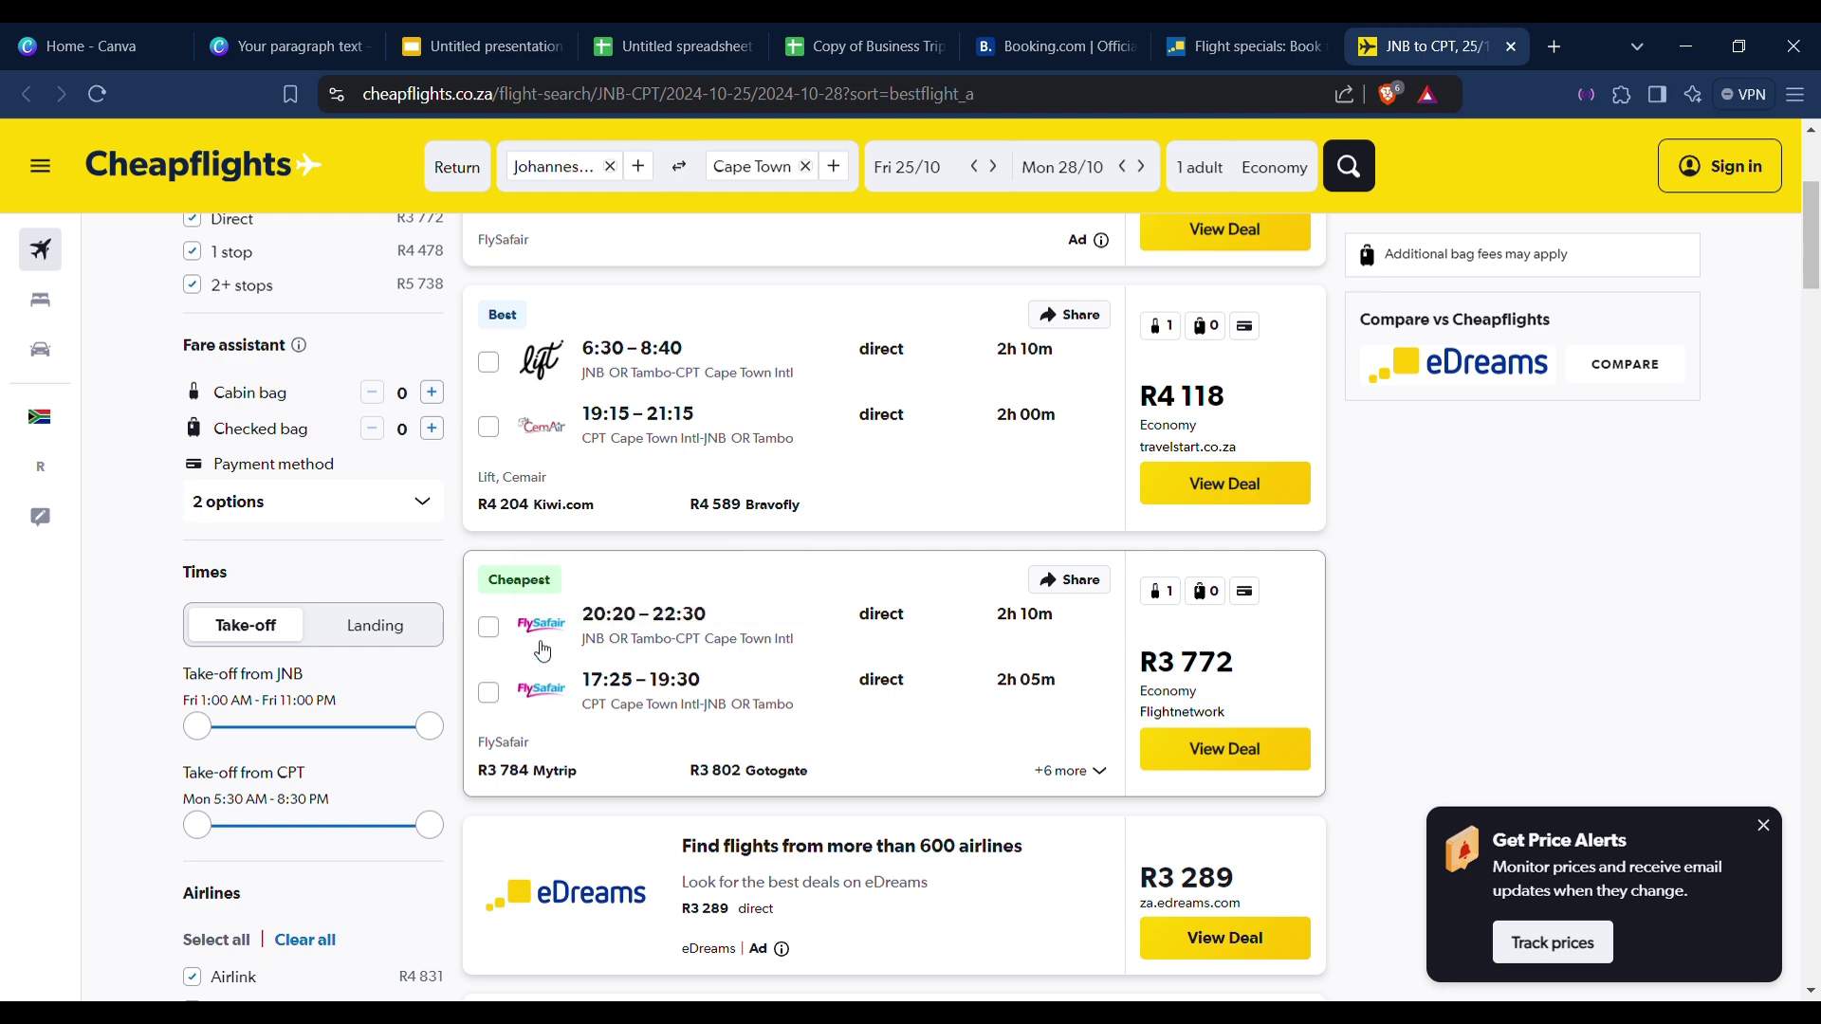
click(813, 593)
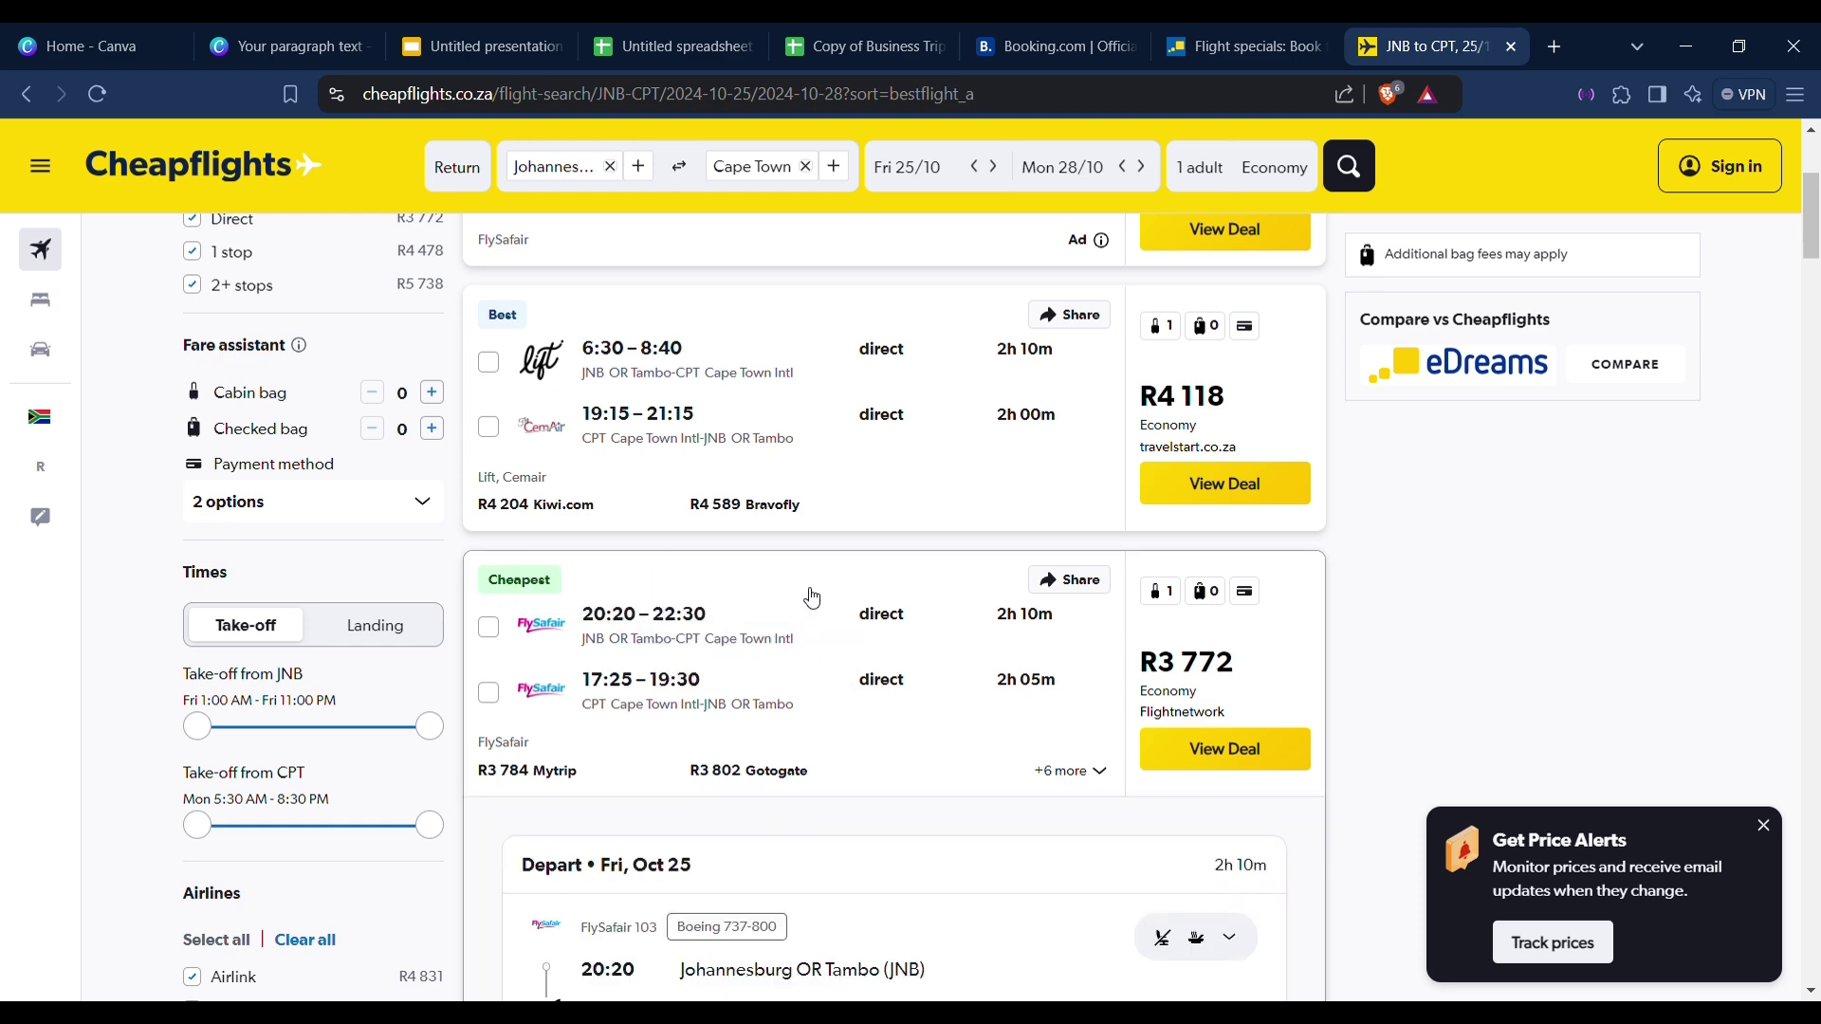
scroll(809, 595, down, 10)
scroll(808, 604, up, 10)
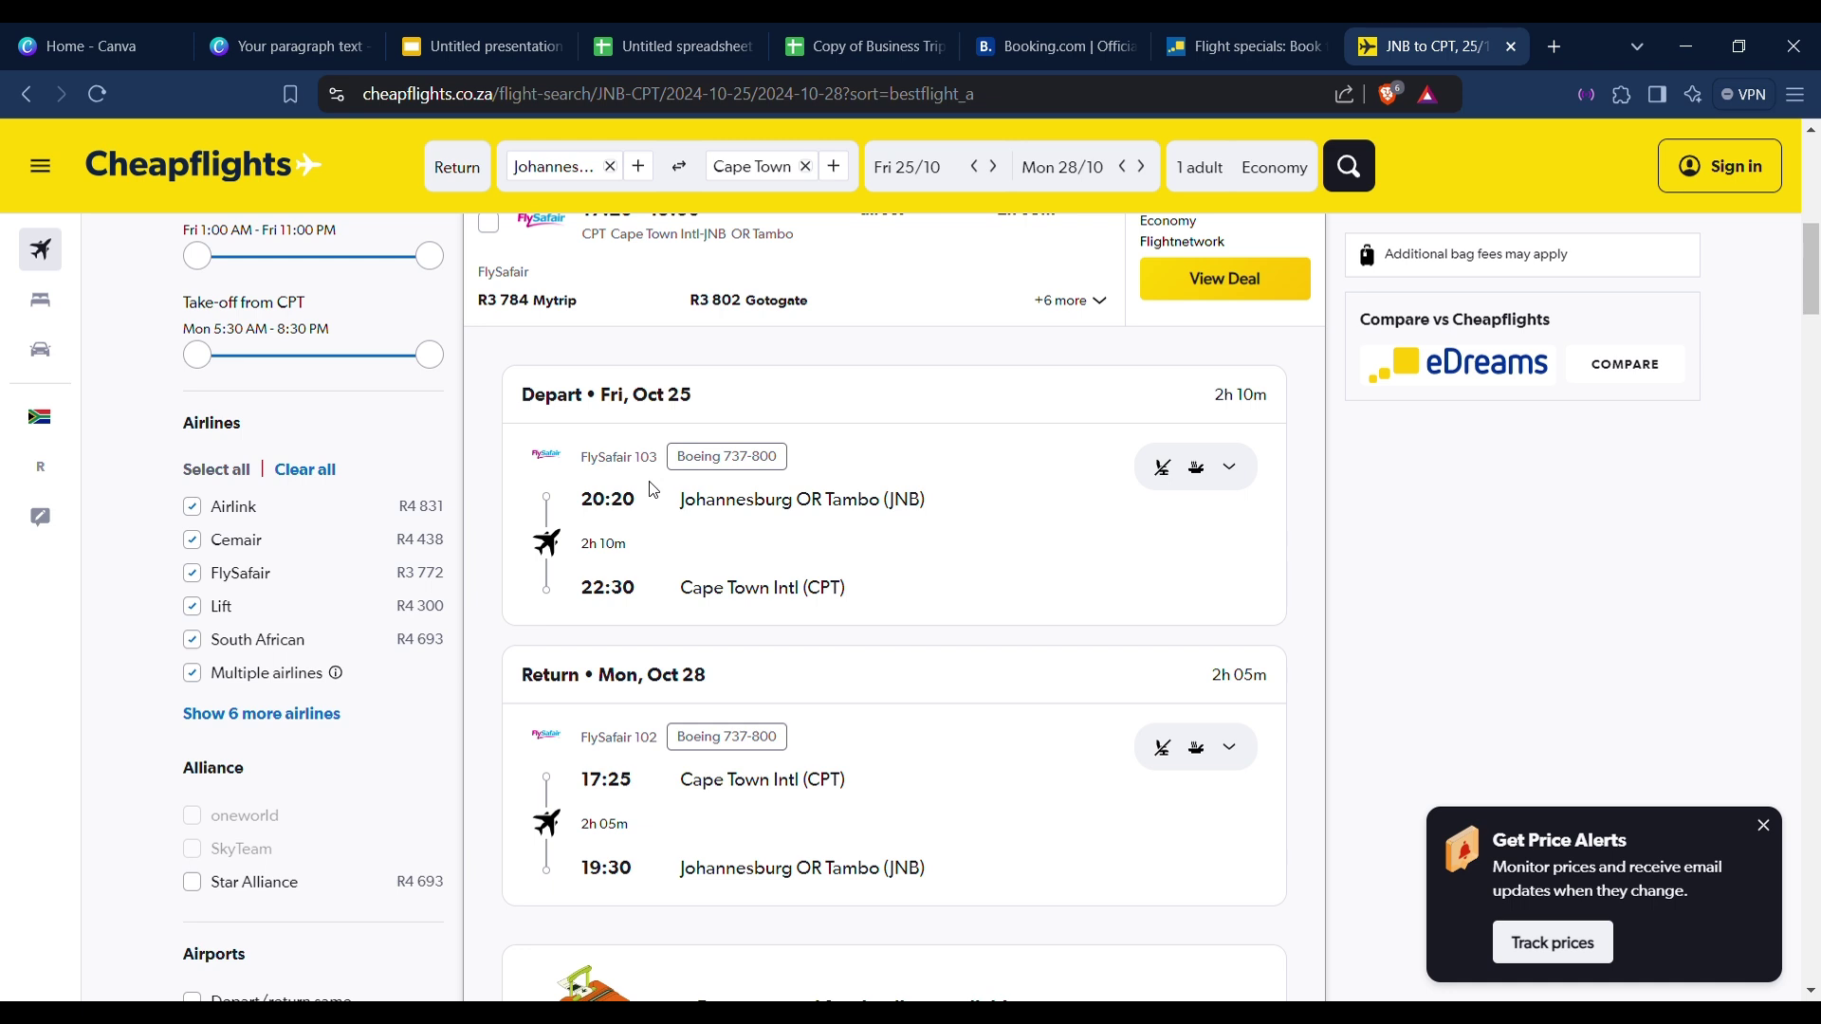
Highlight flights 103 (20:20–22:30) and 102 (17:25–19:30) in the FlySafair details.
mouse_move(663, 466)
mouse_down()
mouse_move(603, 465)
mouse_move(642, 469)
mouse_up()
drag(664, 745, 648, 749)
drag(575, 501, 643, 517)
drag(577, 590, 660, 604)
drag(594, 796, 638, 795)
drag(641, 874, 569, 870)
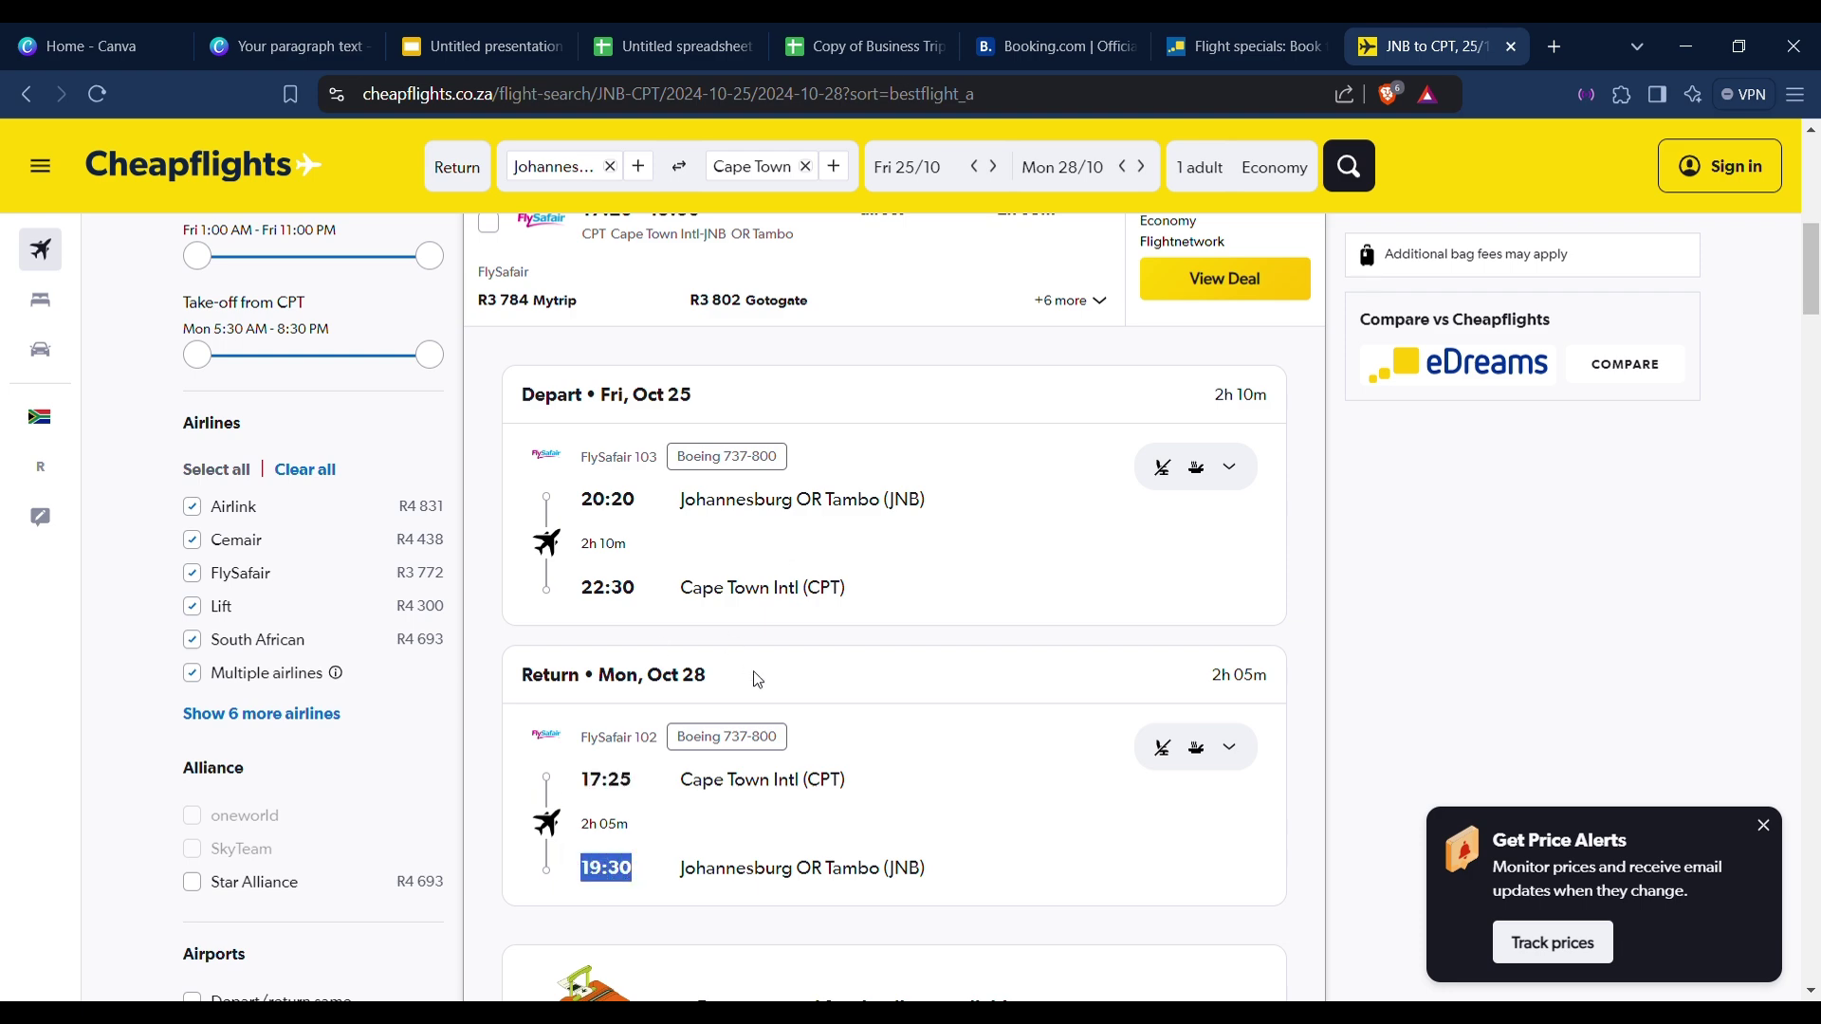
click(1116, 31)
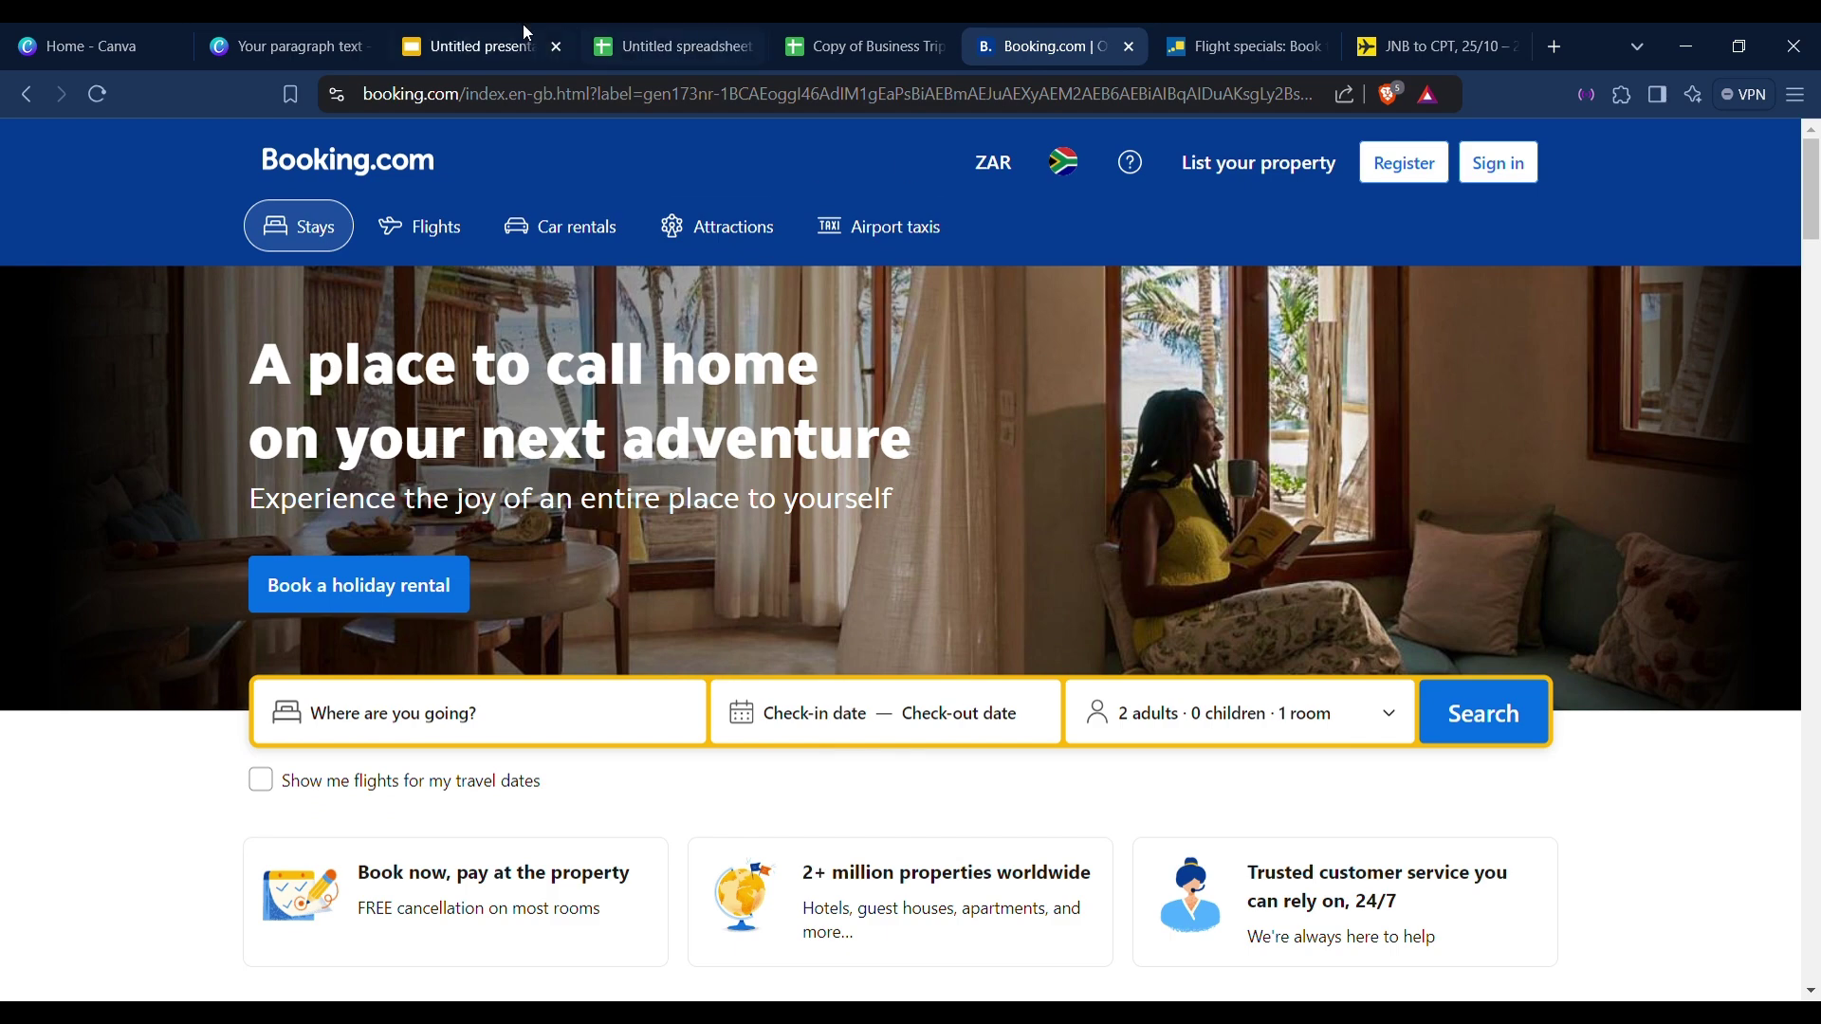
Bring up the business trip itinerary spreadsheet and inspect the empty Departing Flight table.
click(264, 23)
click(702, 38)
click(778, 29)
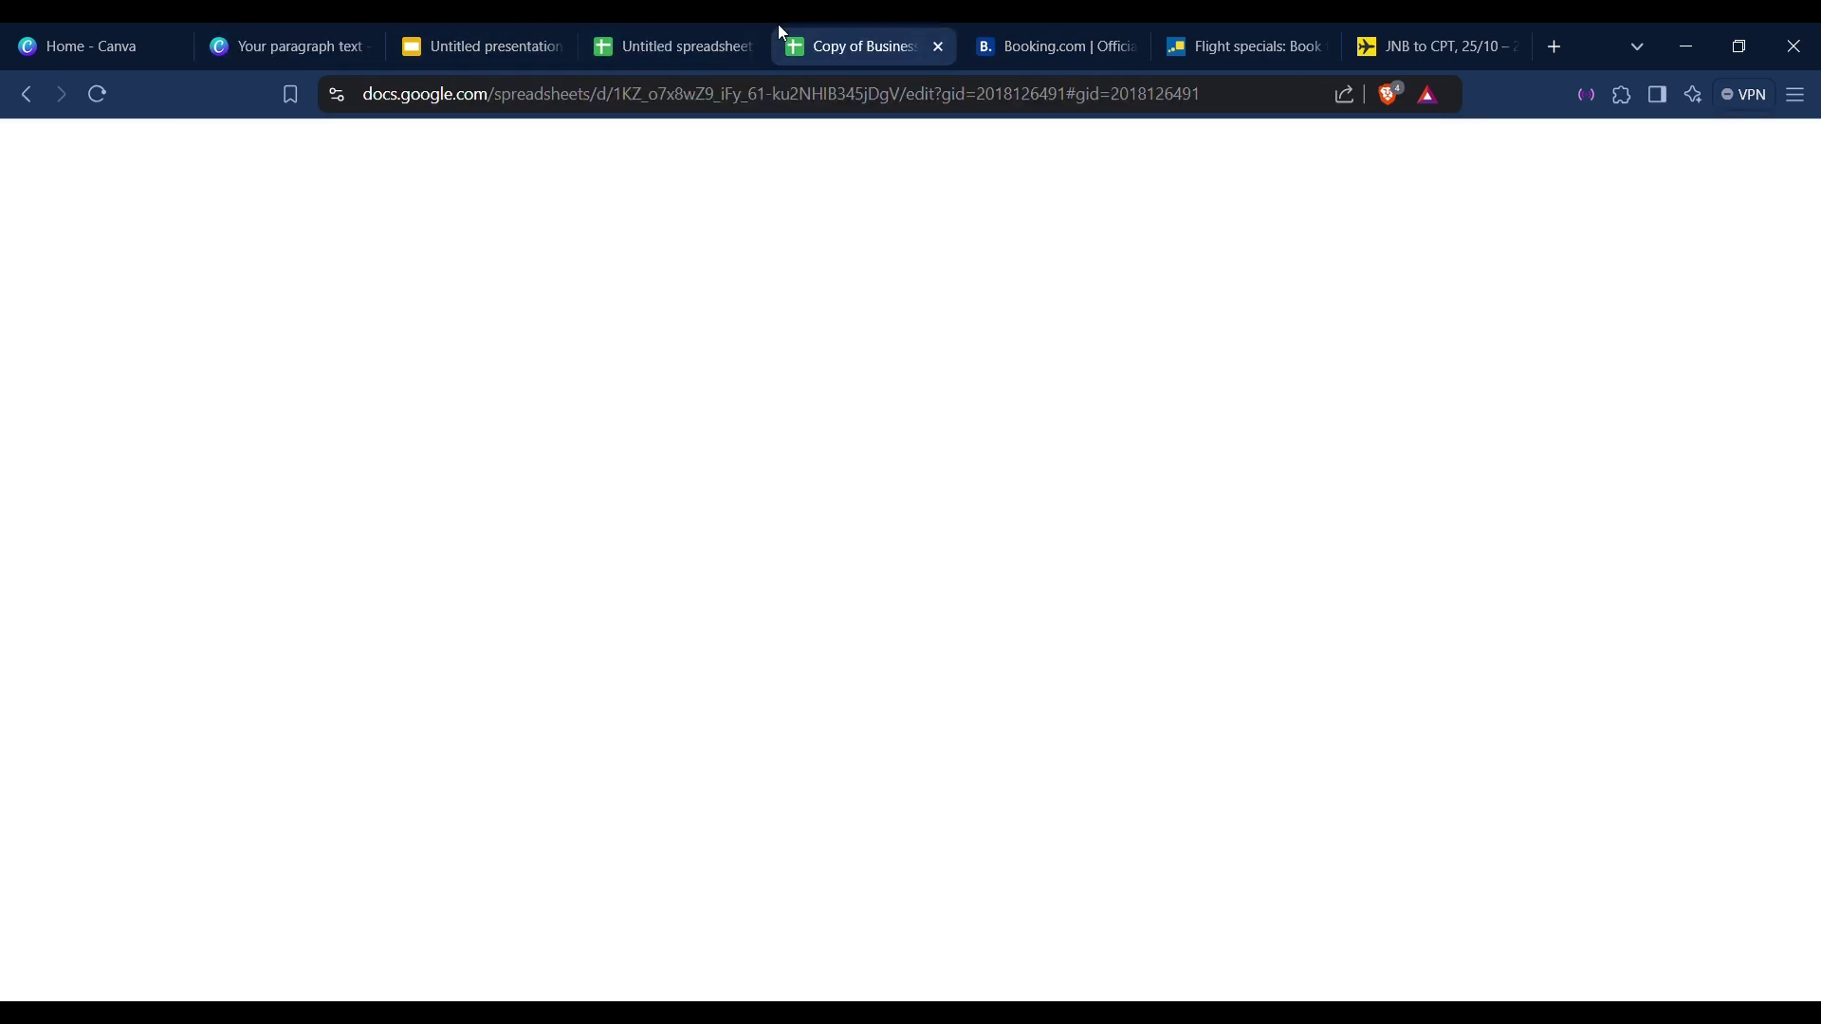
click(353, 697)
scroll(384, 699, down, 2)
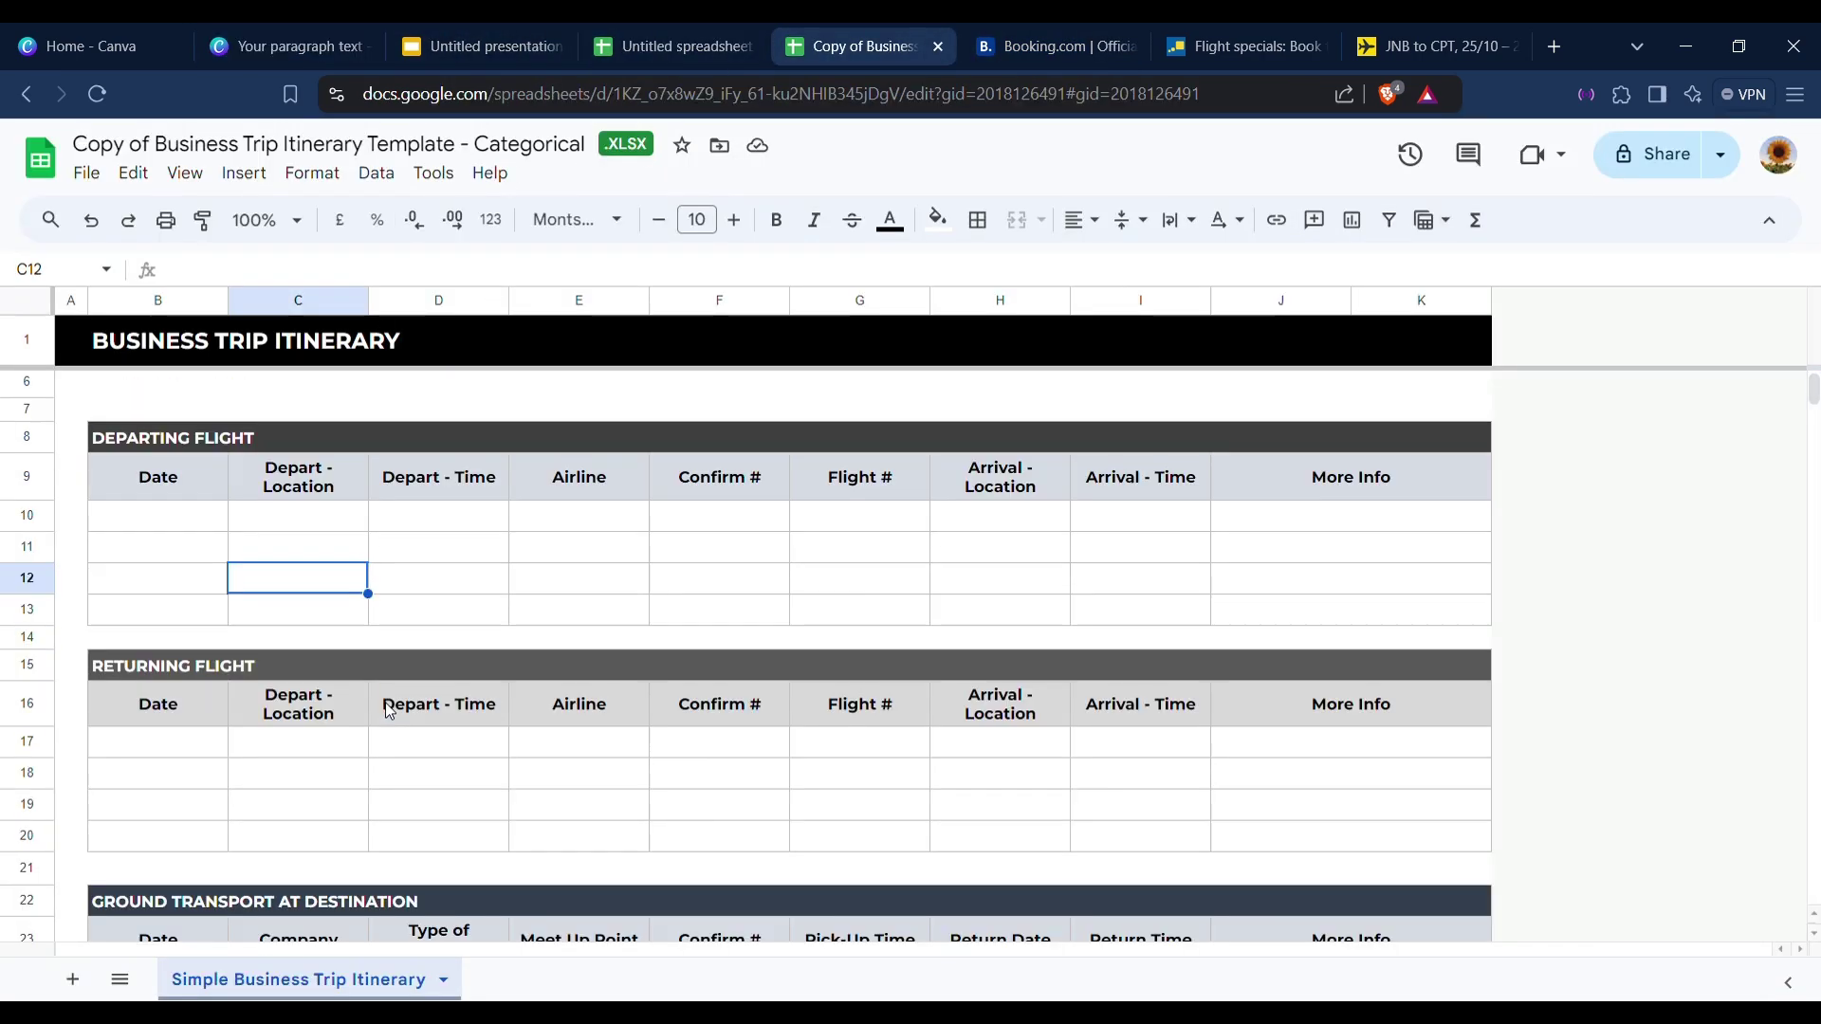
scroll(355, 656, up, 2)
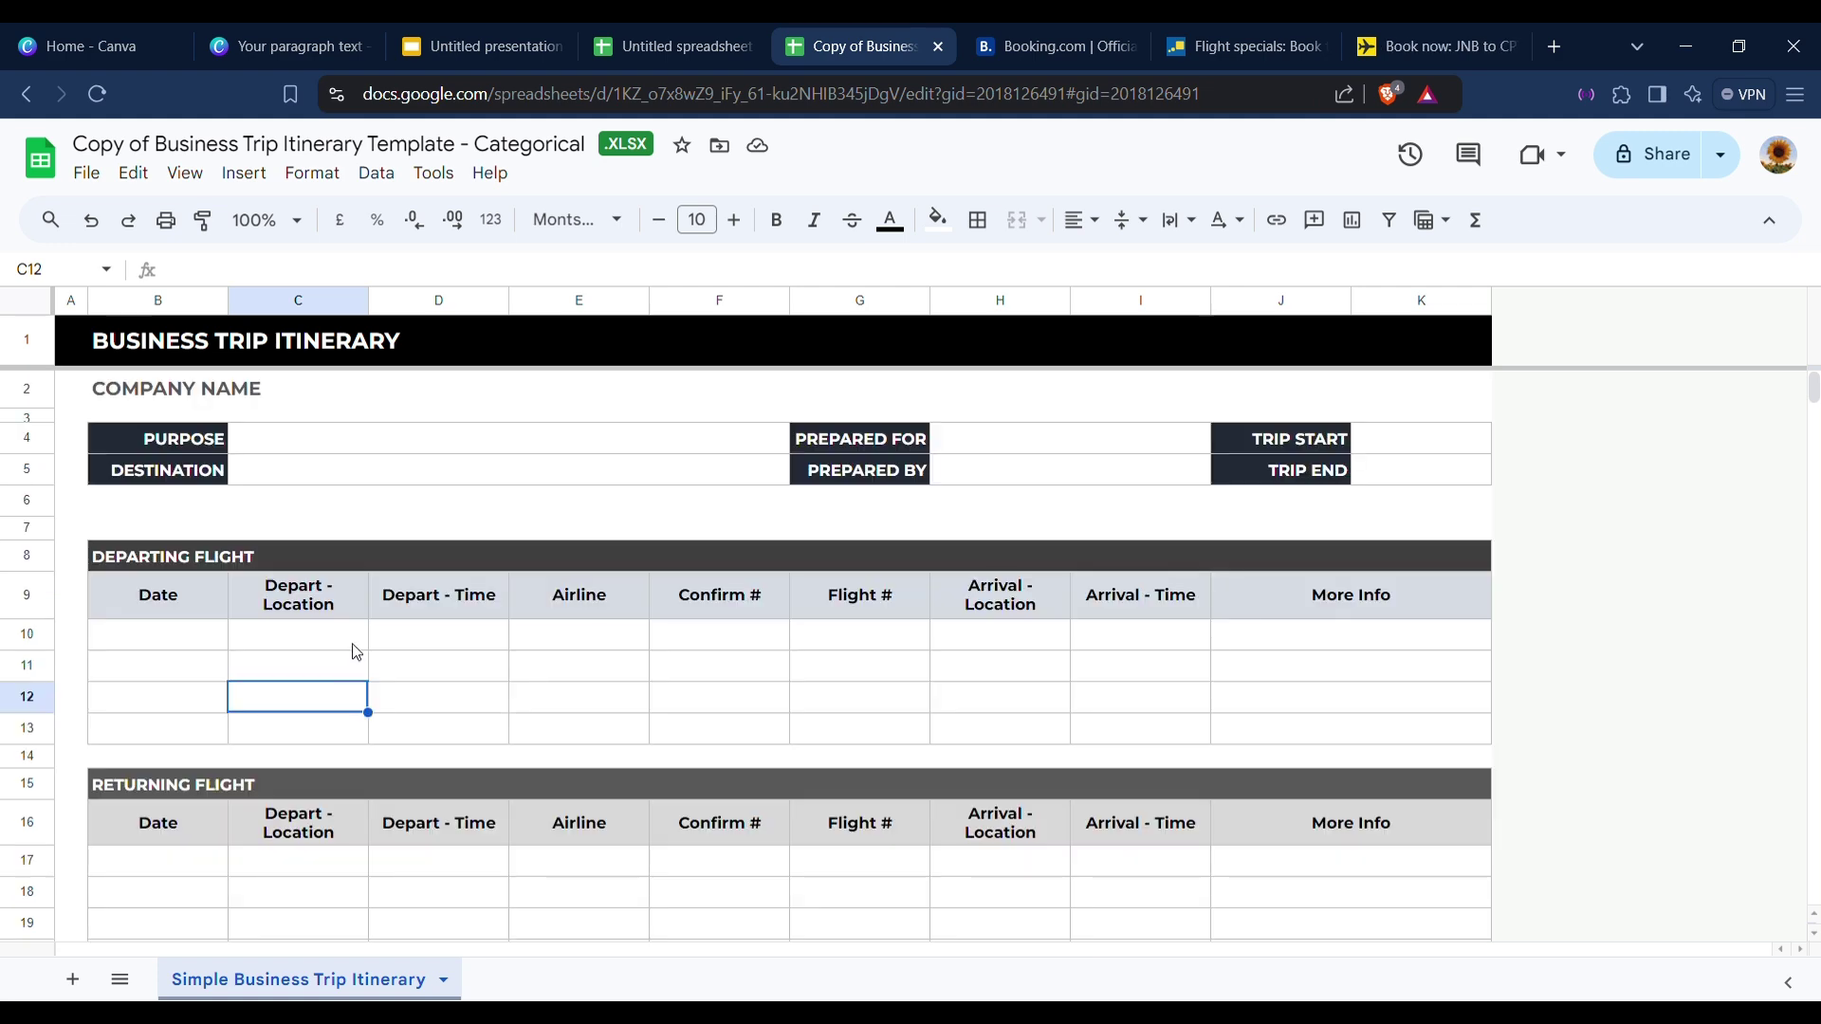
scroll(353, 653, down, 2)
scroll(330, 658, up, 2)
click(718, 643)
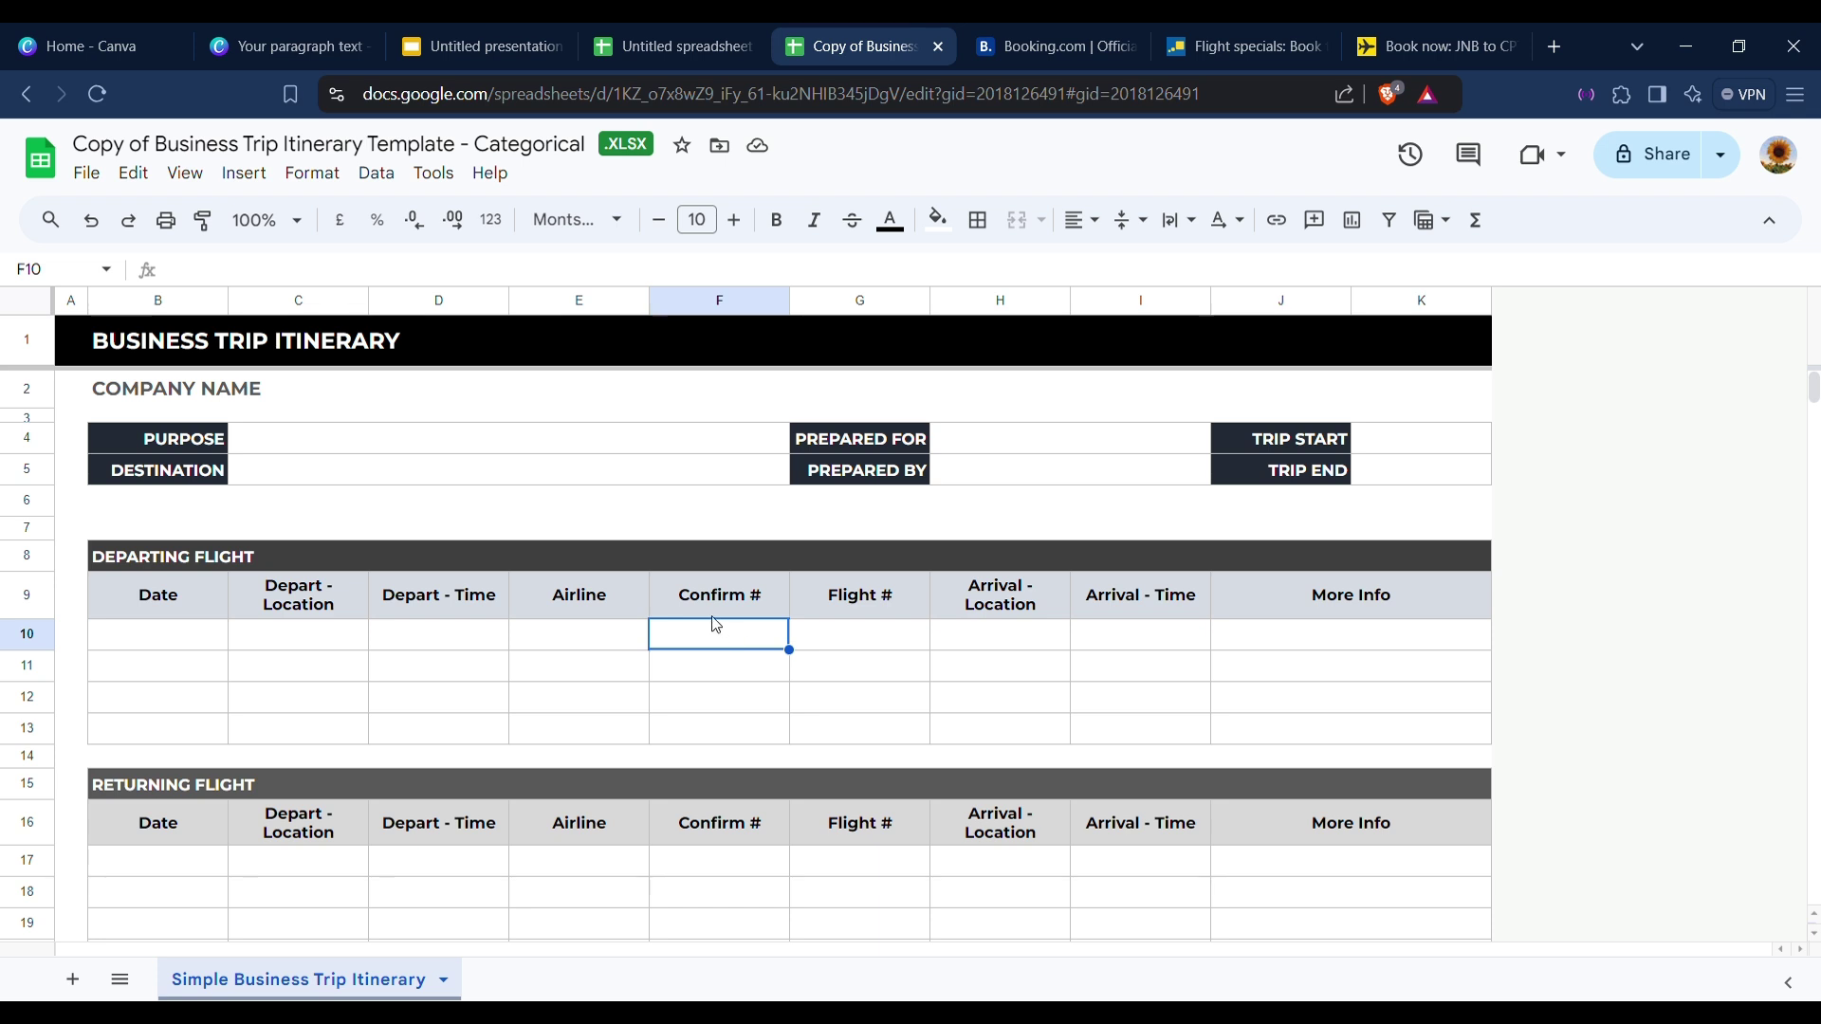
Look up the outbound flight on Cheapflights: flight number 103 with airline FlySafair.
click(1418, 46)
click(853, 46)
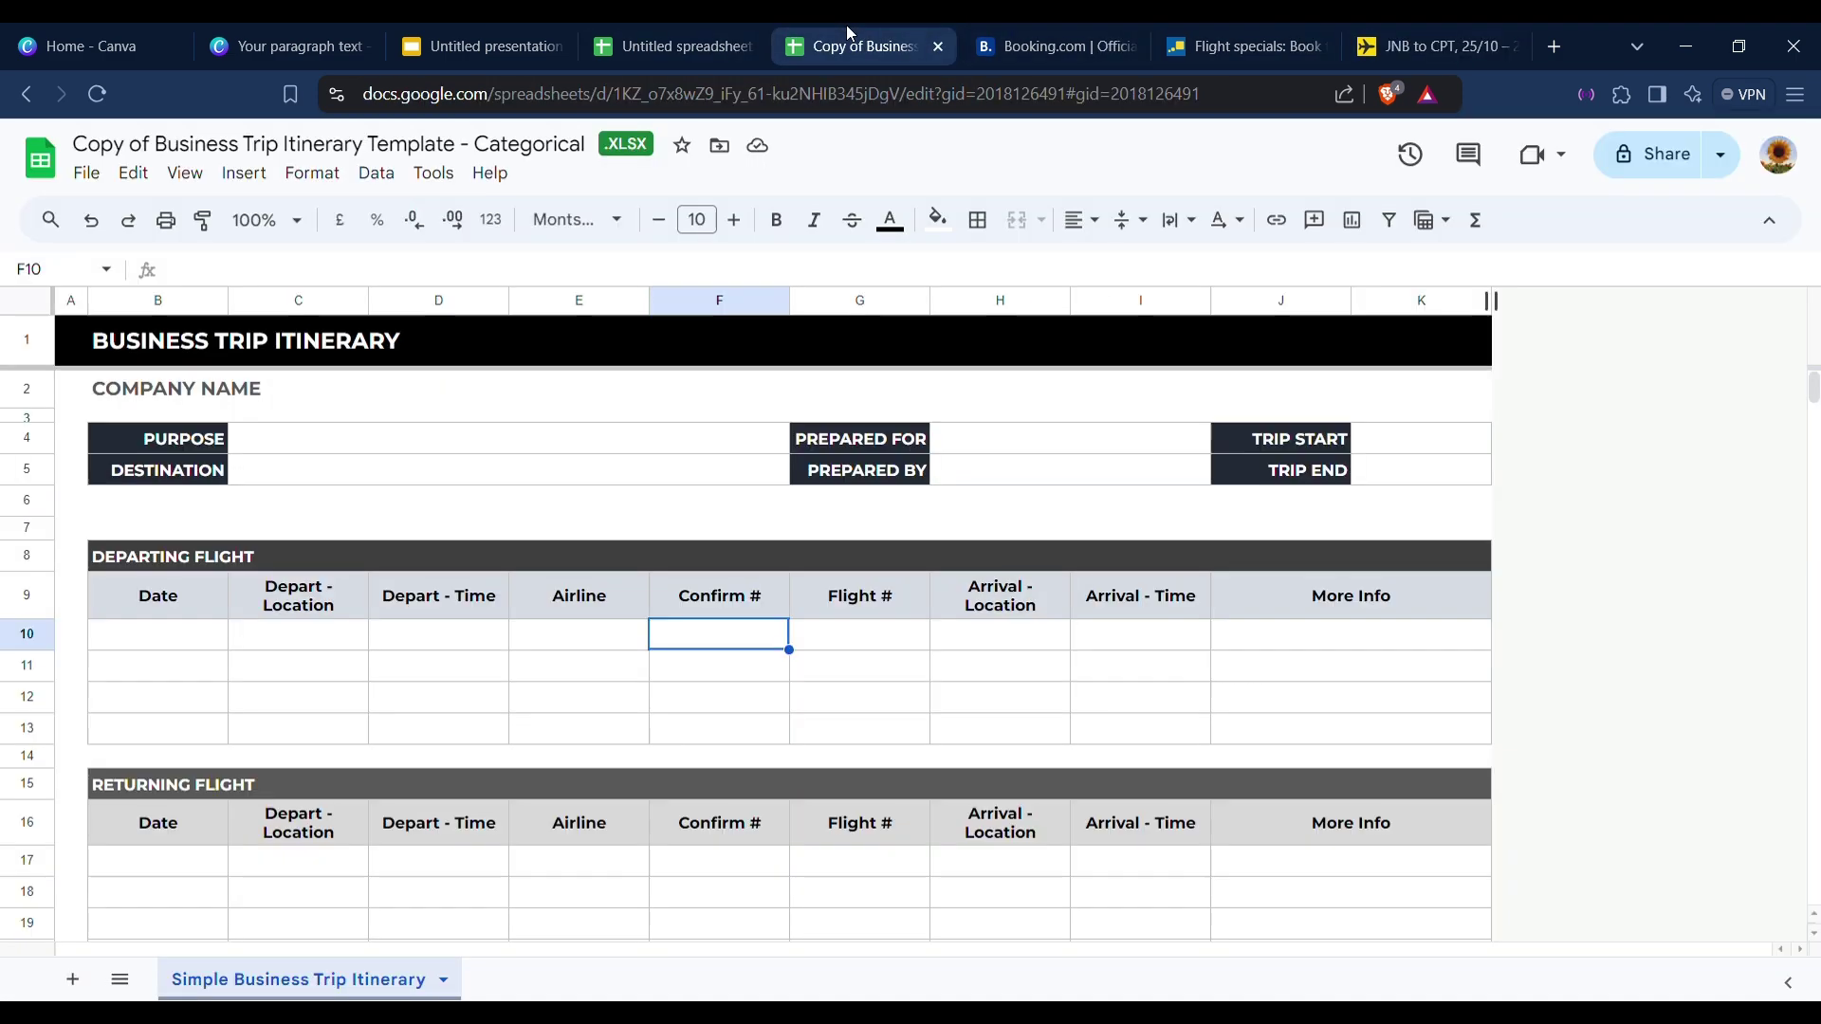
scroll(829, 669, down, 2)
click(837, 517)
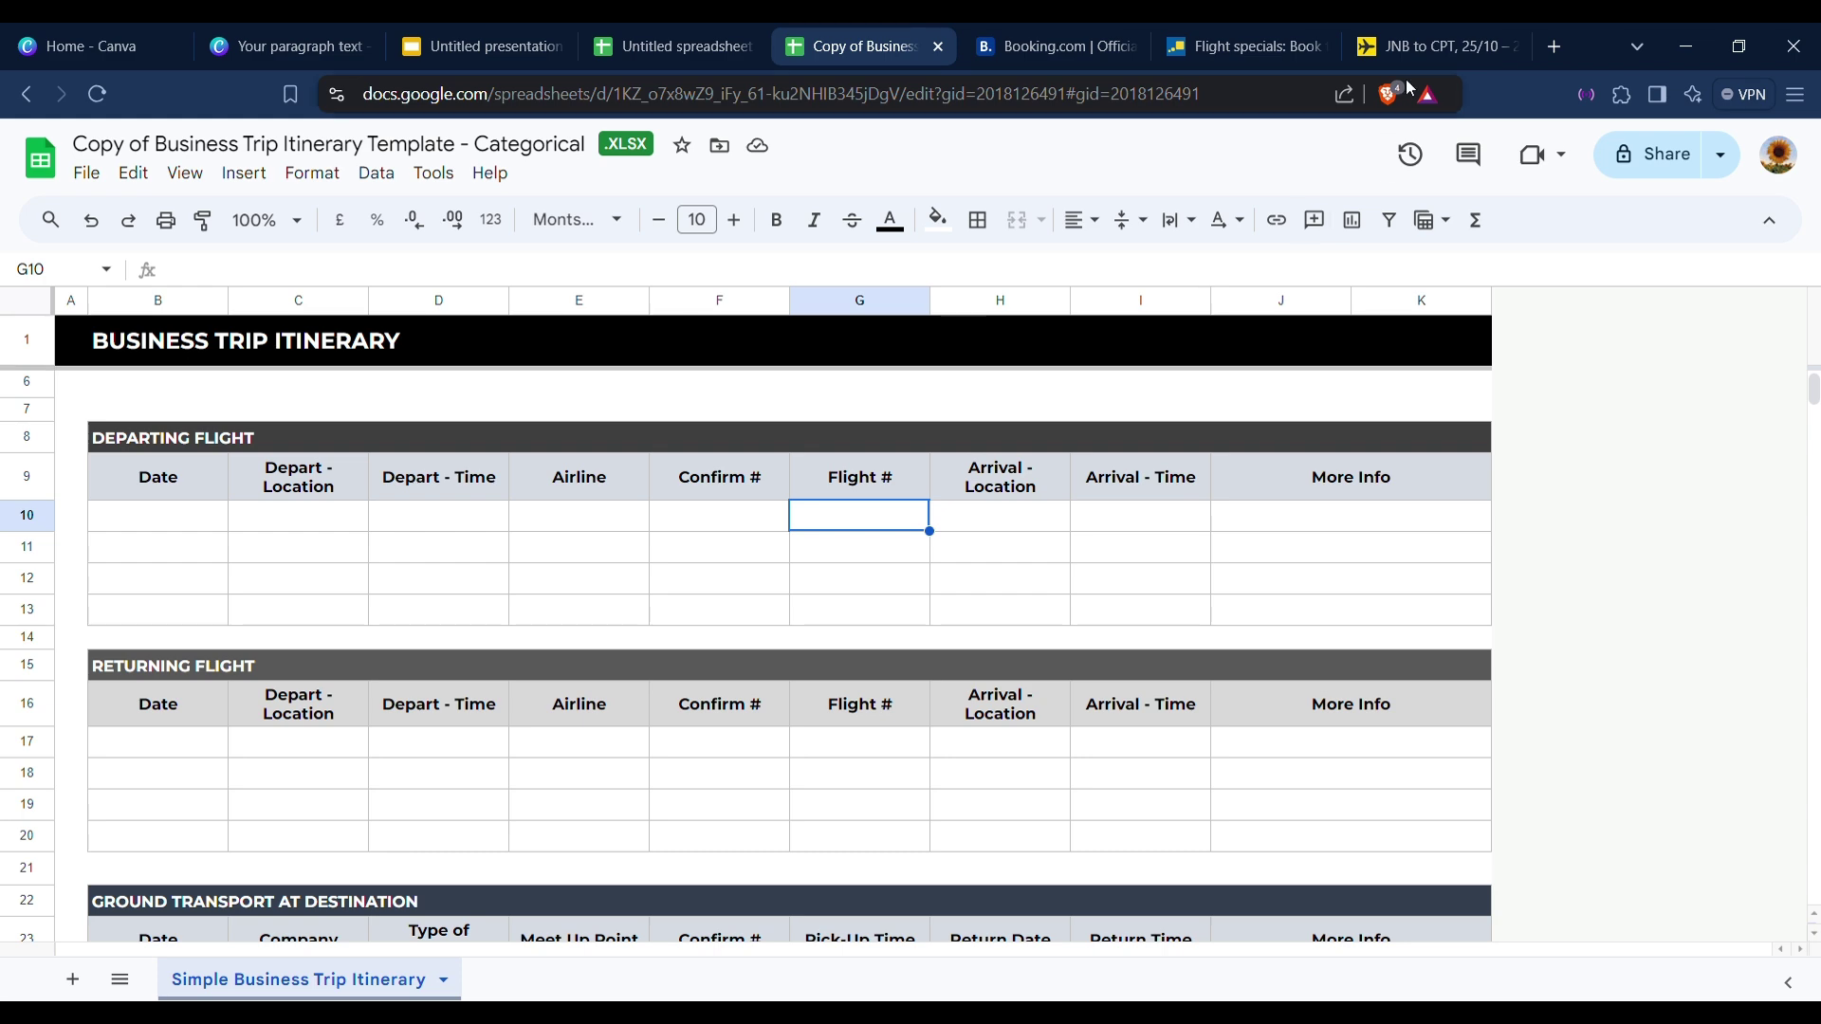
click(1417, 45)
double_click(645, 457)
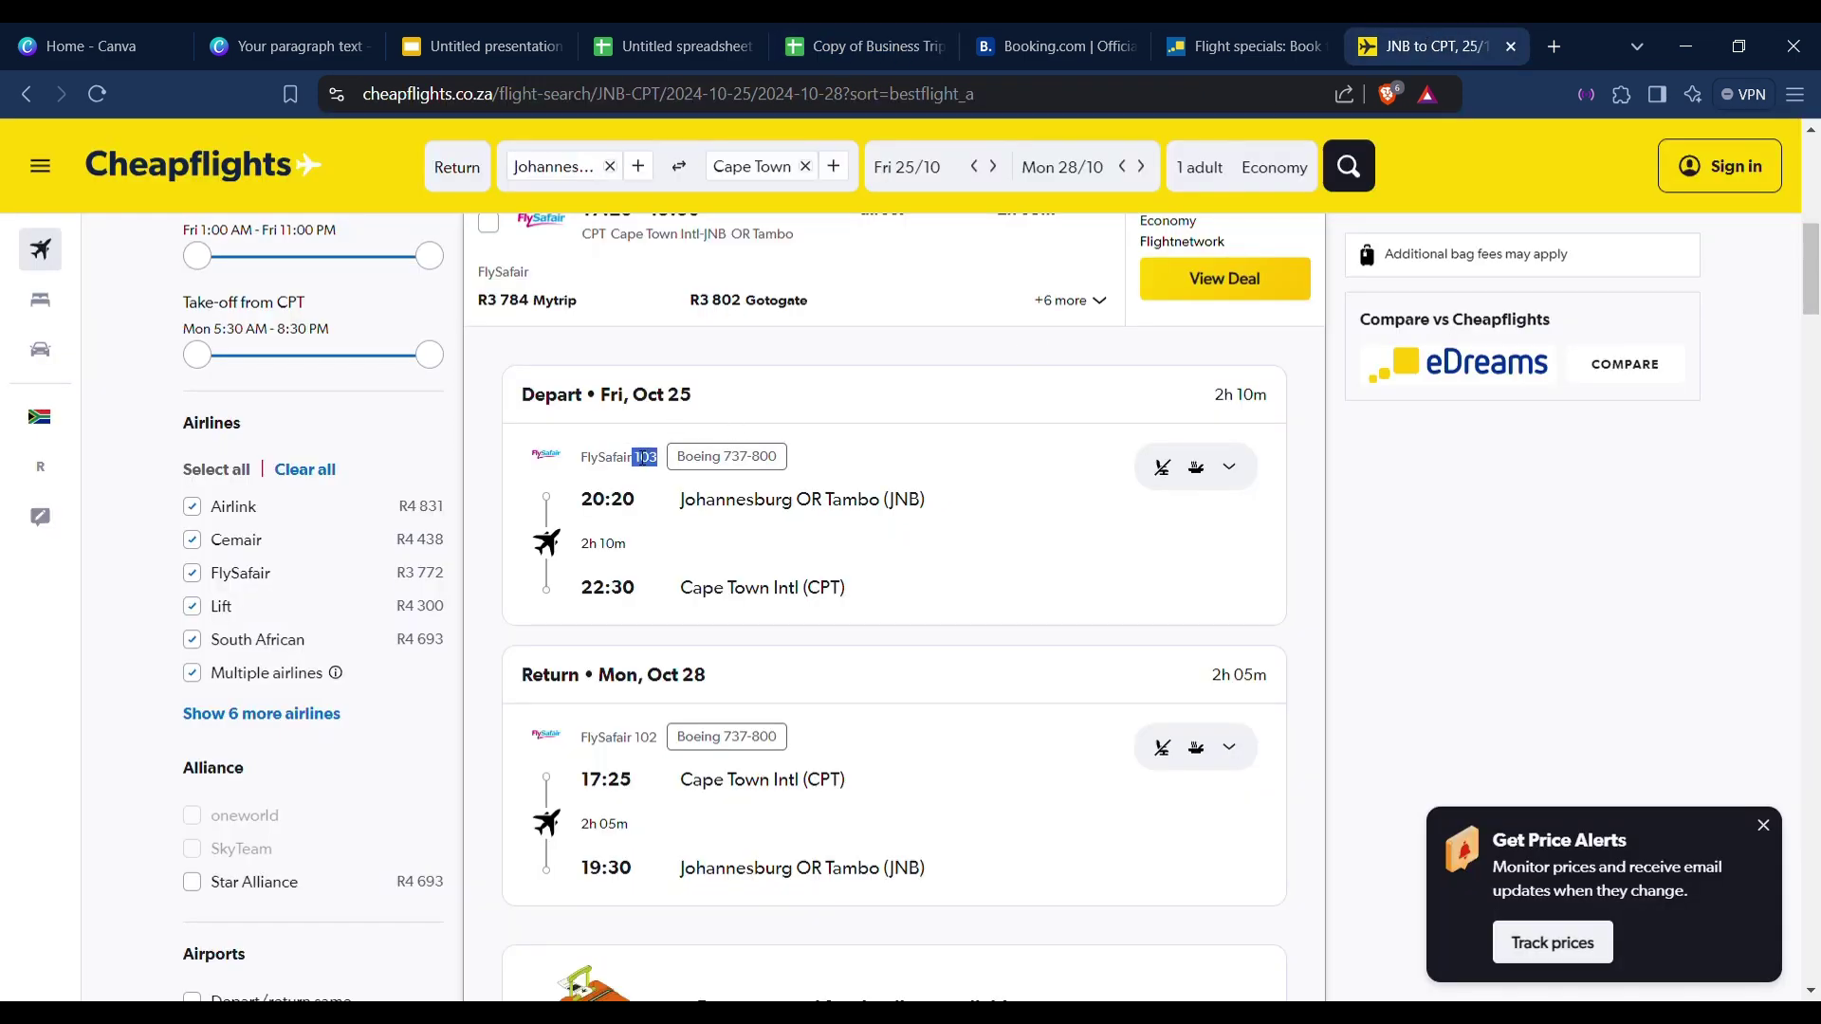
click(853, 46)
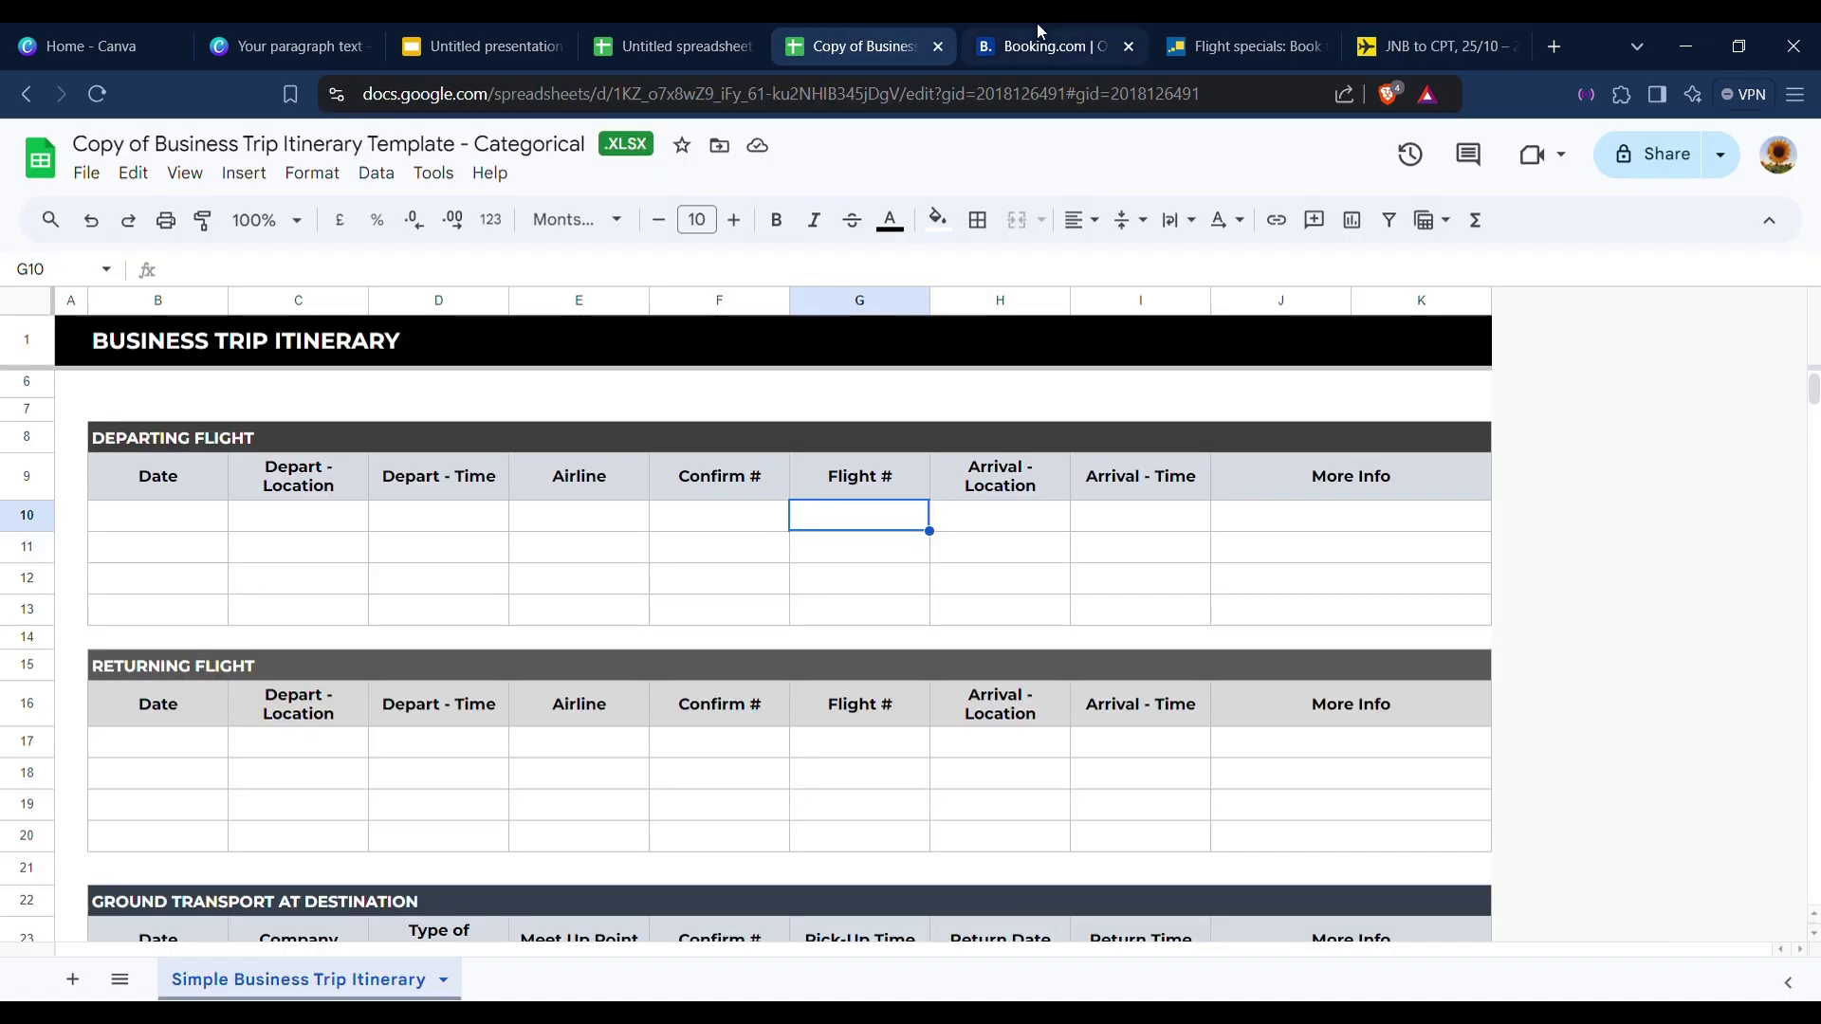
click(569, 519)
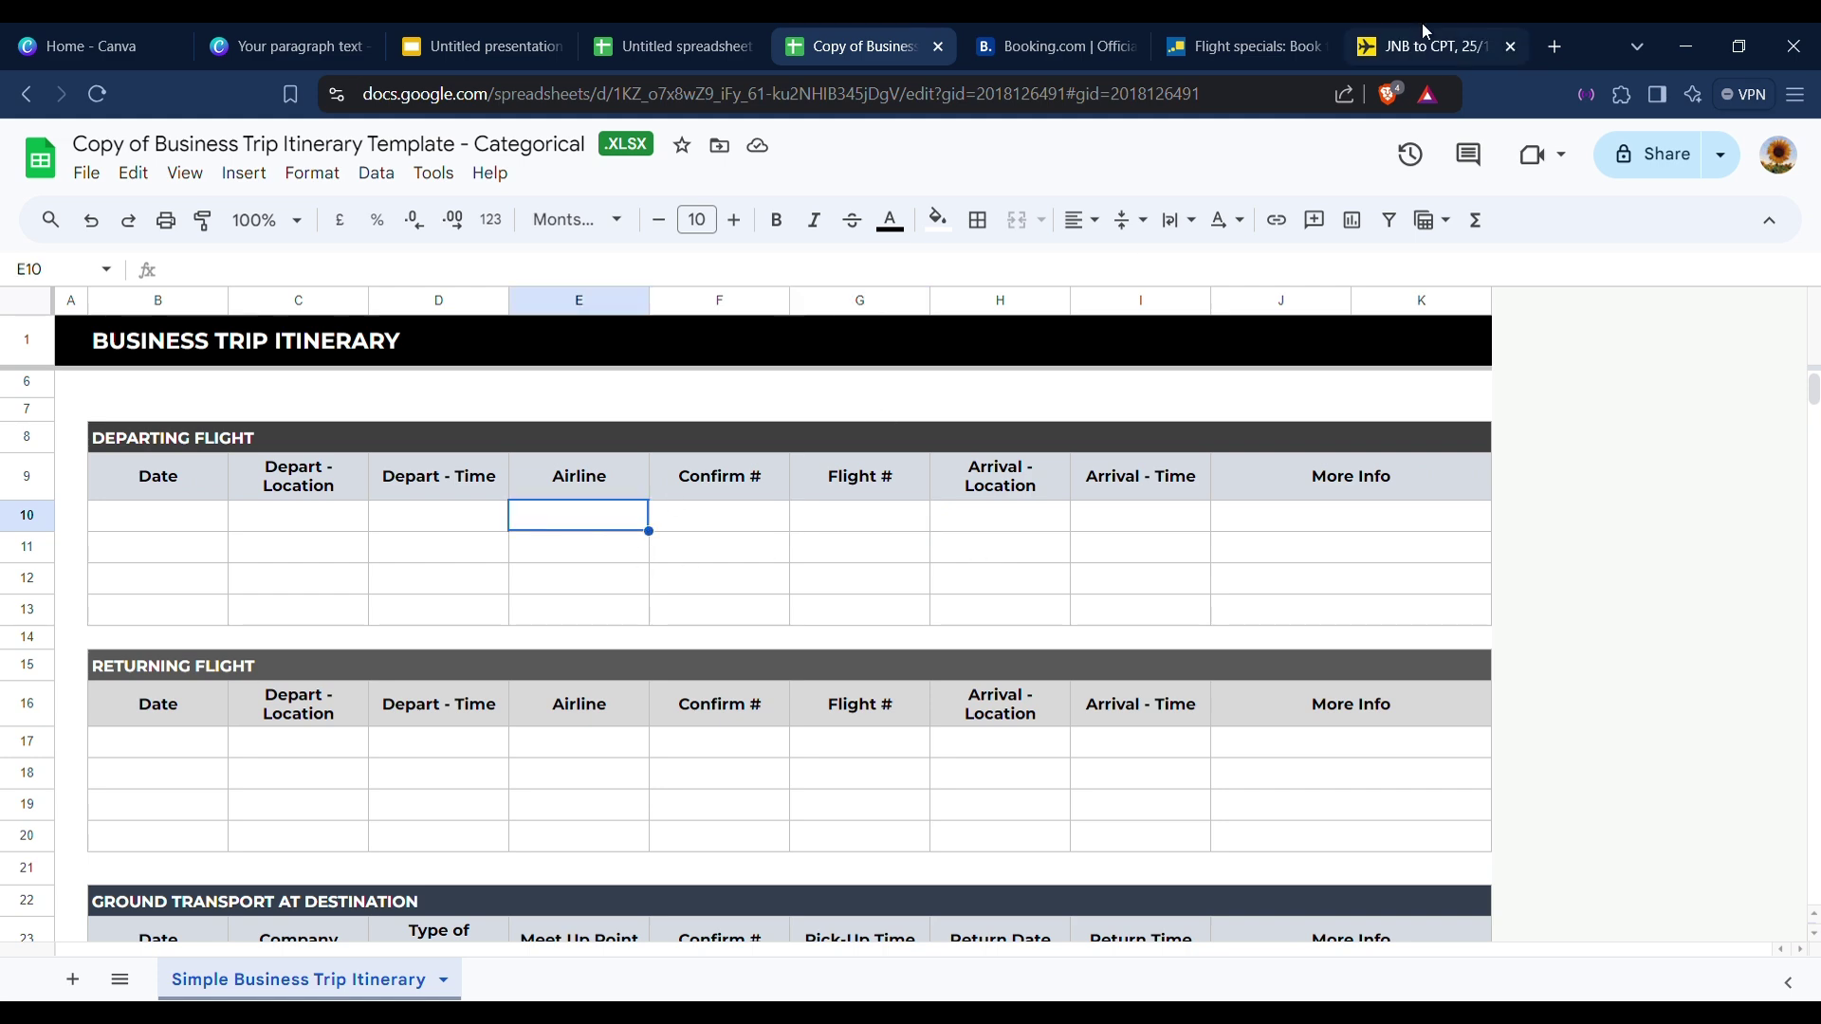
click(1422, 46)
drag(579, 457, 626, 459)
click(867, 31)
Scroll down to the empty Hotel table's first Date cell, then bring up Booking.com.
scroll(1163, 707, down, 2)
scroll(1164, 708, up, 3)
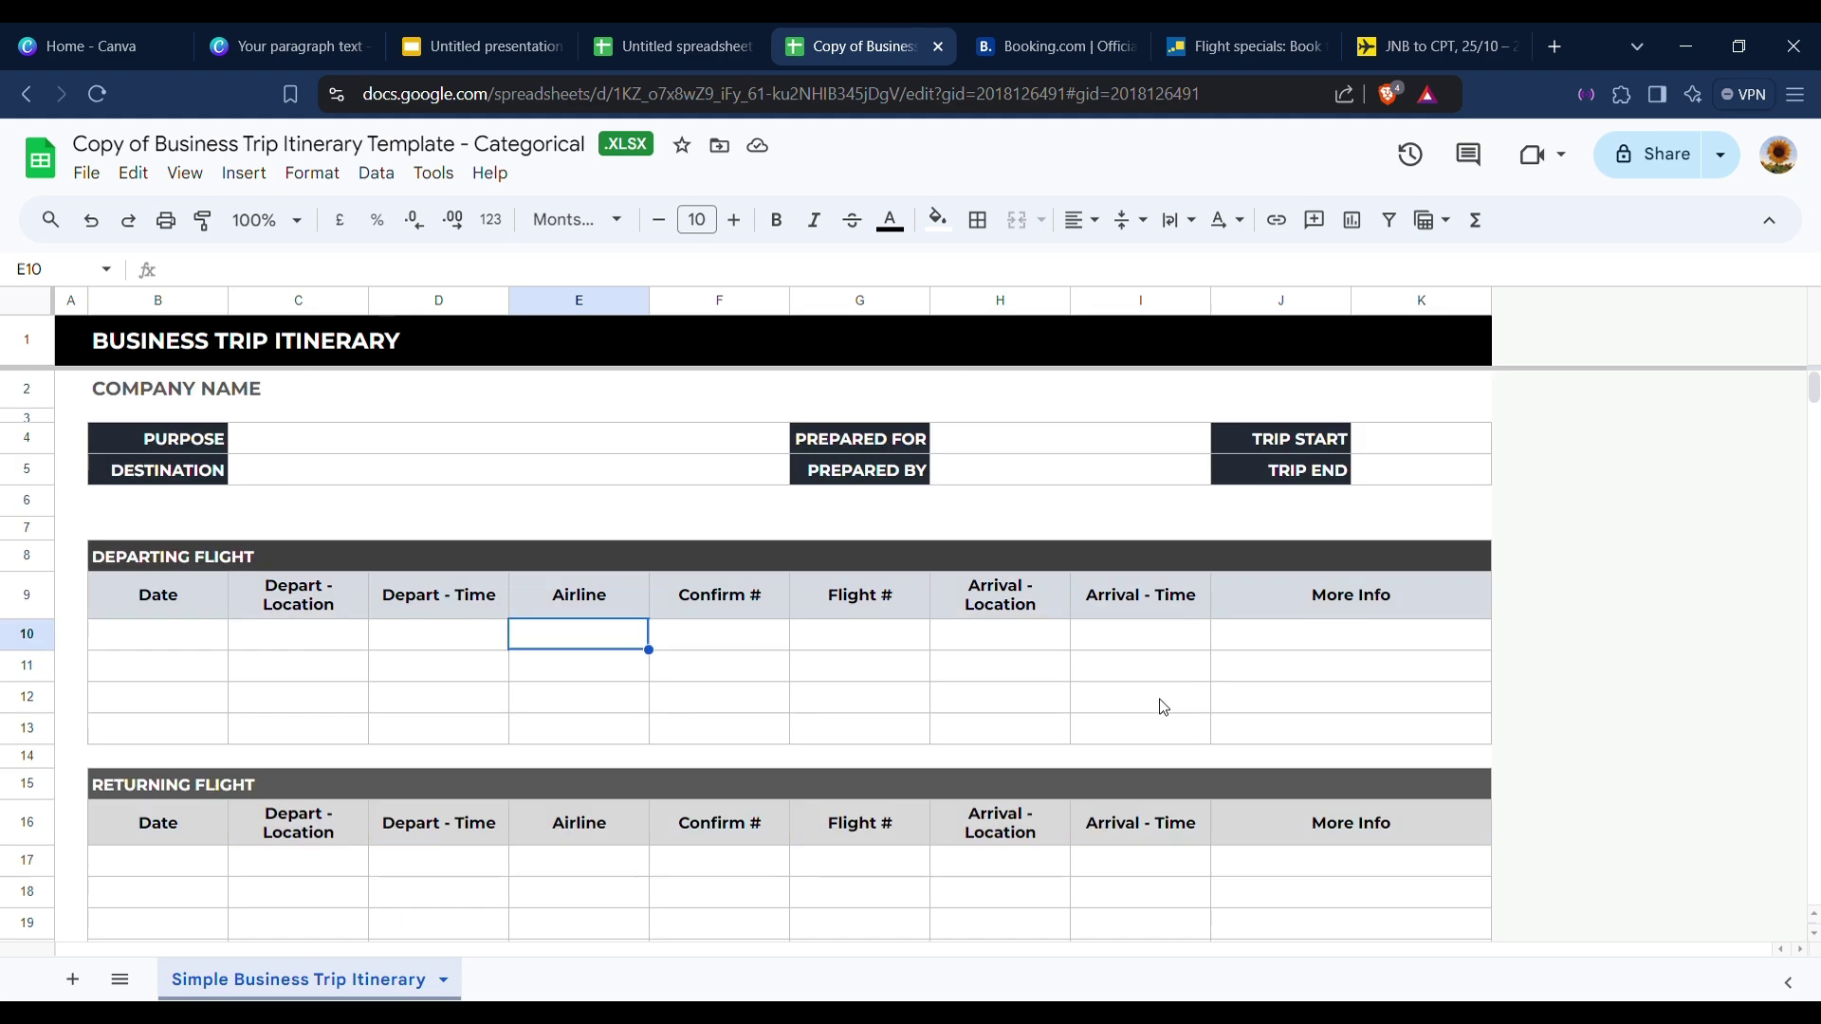
scroll(1163, 708, down, 2)
drag(299, 470, 446, 479)
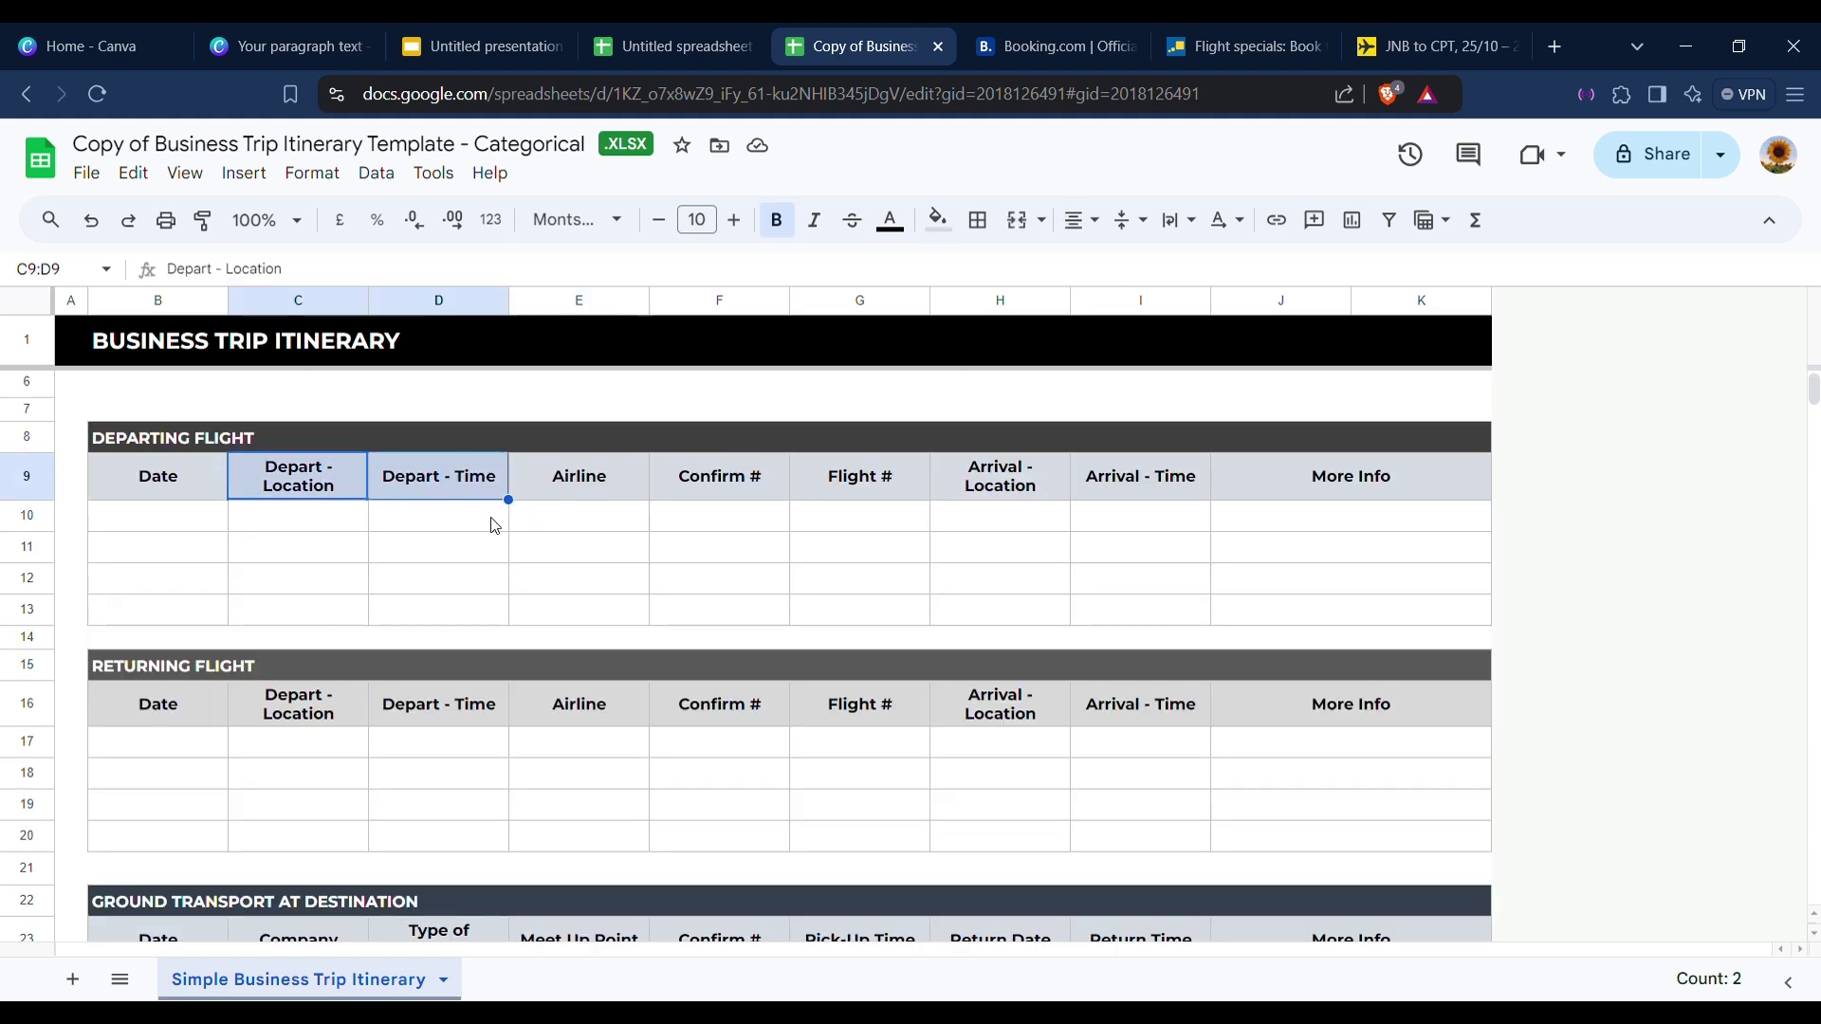
scroll(492, 523, down, 3)
scroll(400, 808, down, 3)
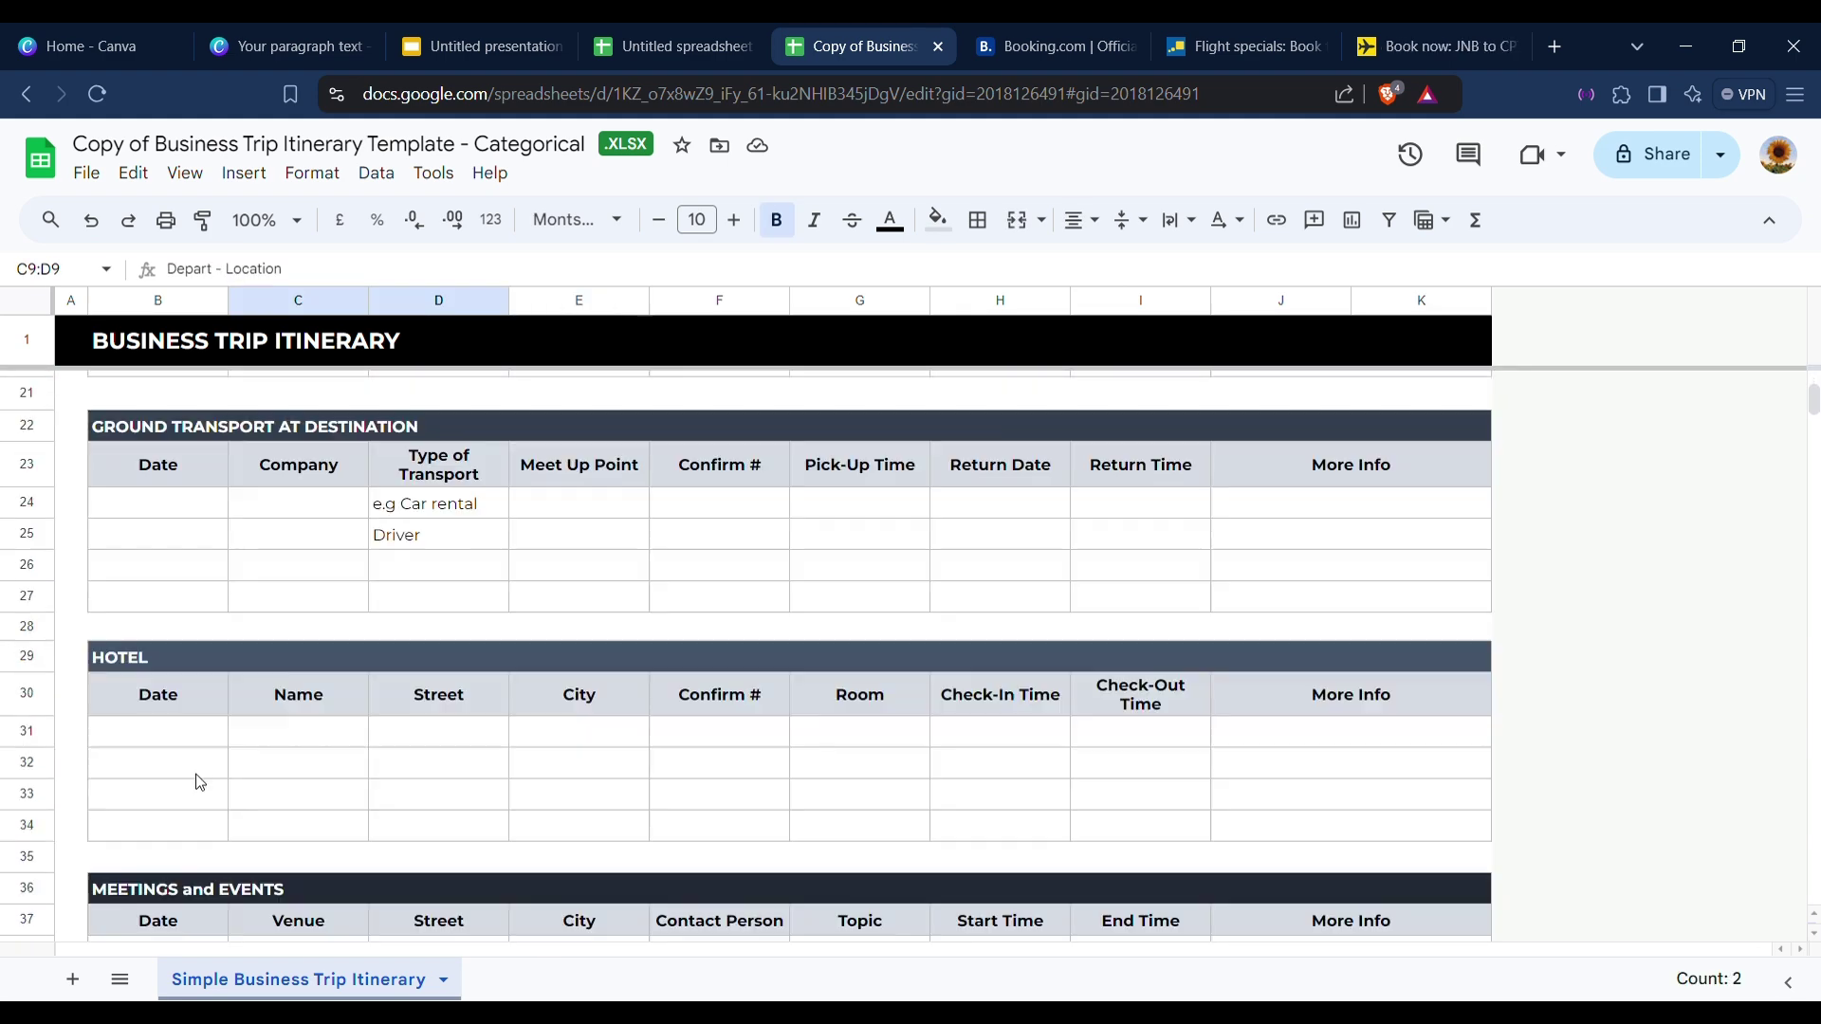
scroll(284, 711, down, 1)
click(157, 850)
click(1037, 41)
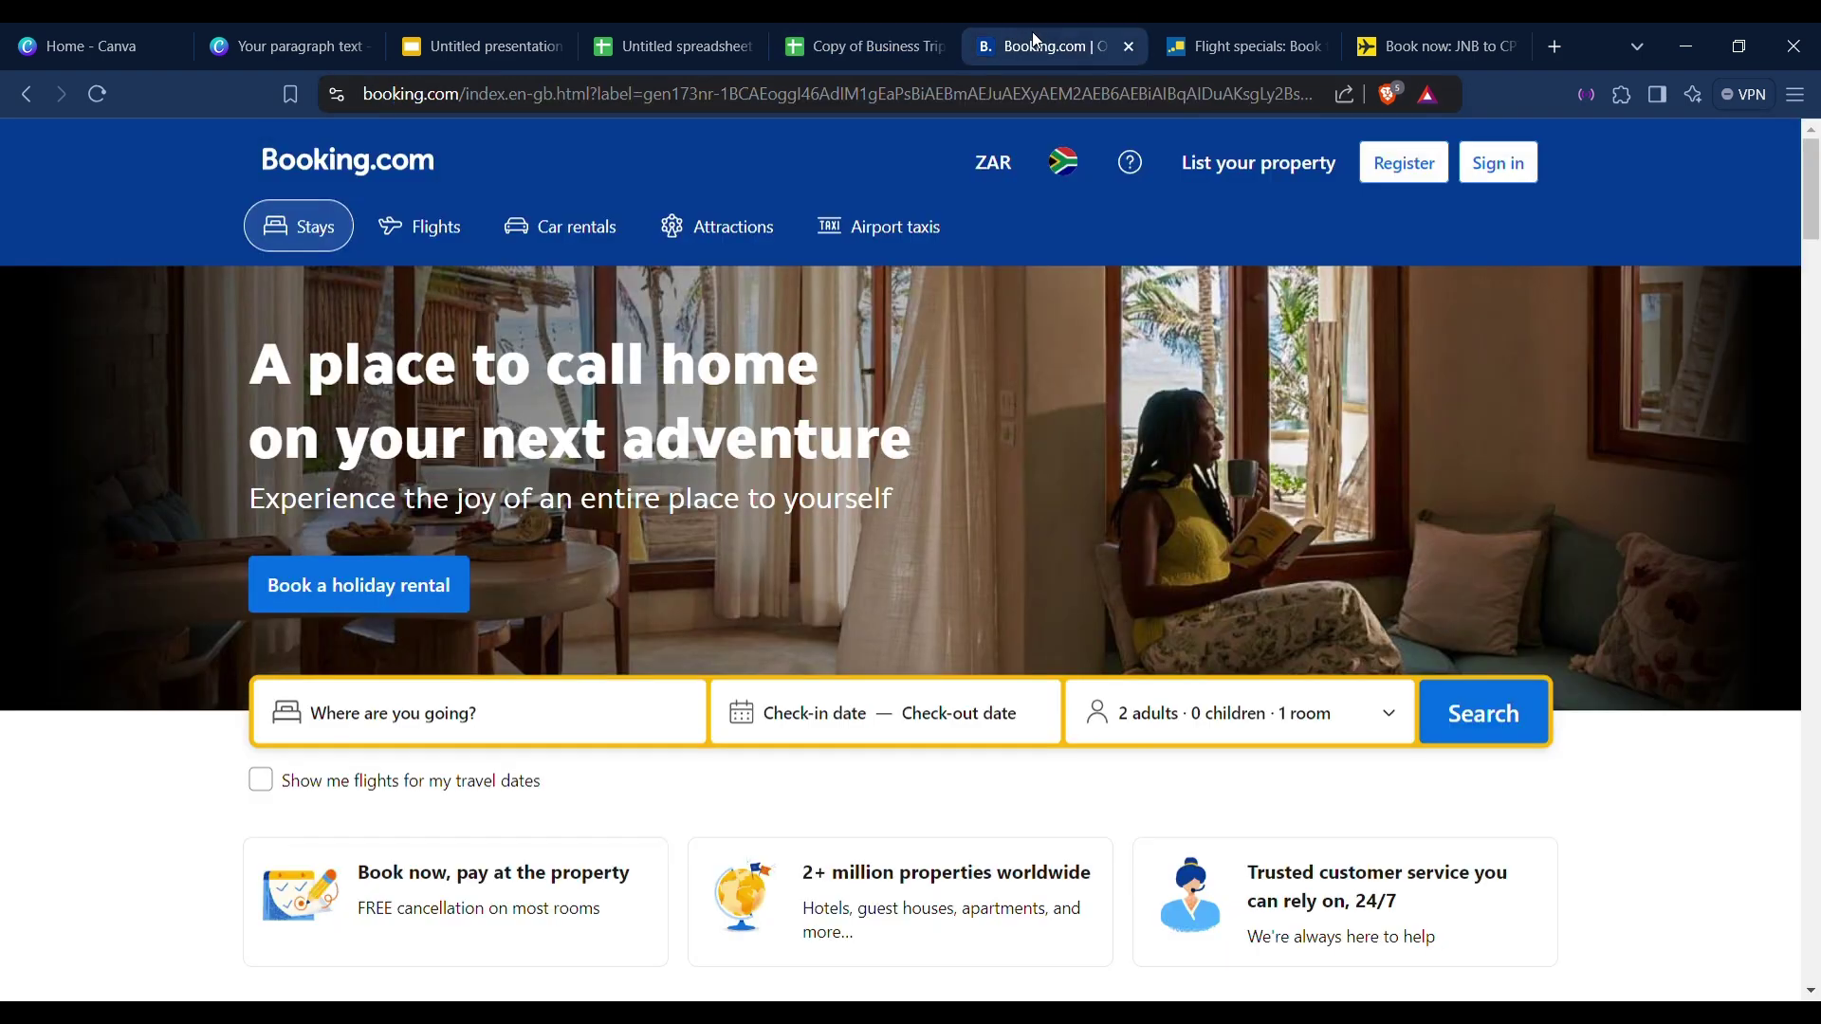
Choose Cape Town as the destination, checking in Fri 25 Oct and out Mon 28 Oct.
click(546, 722)
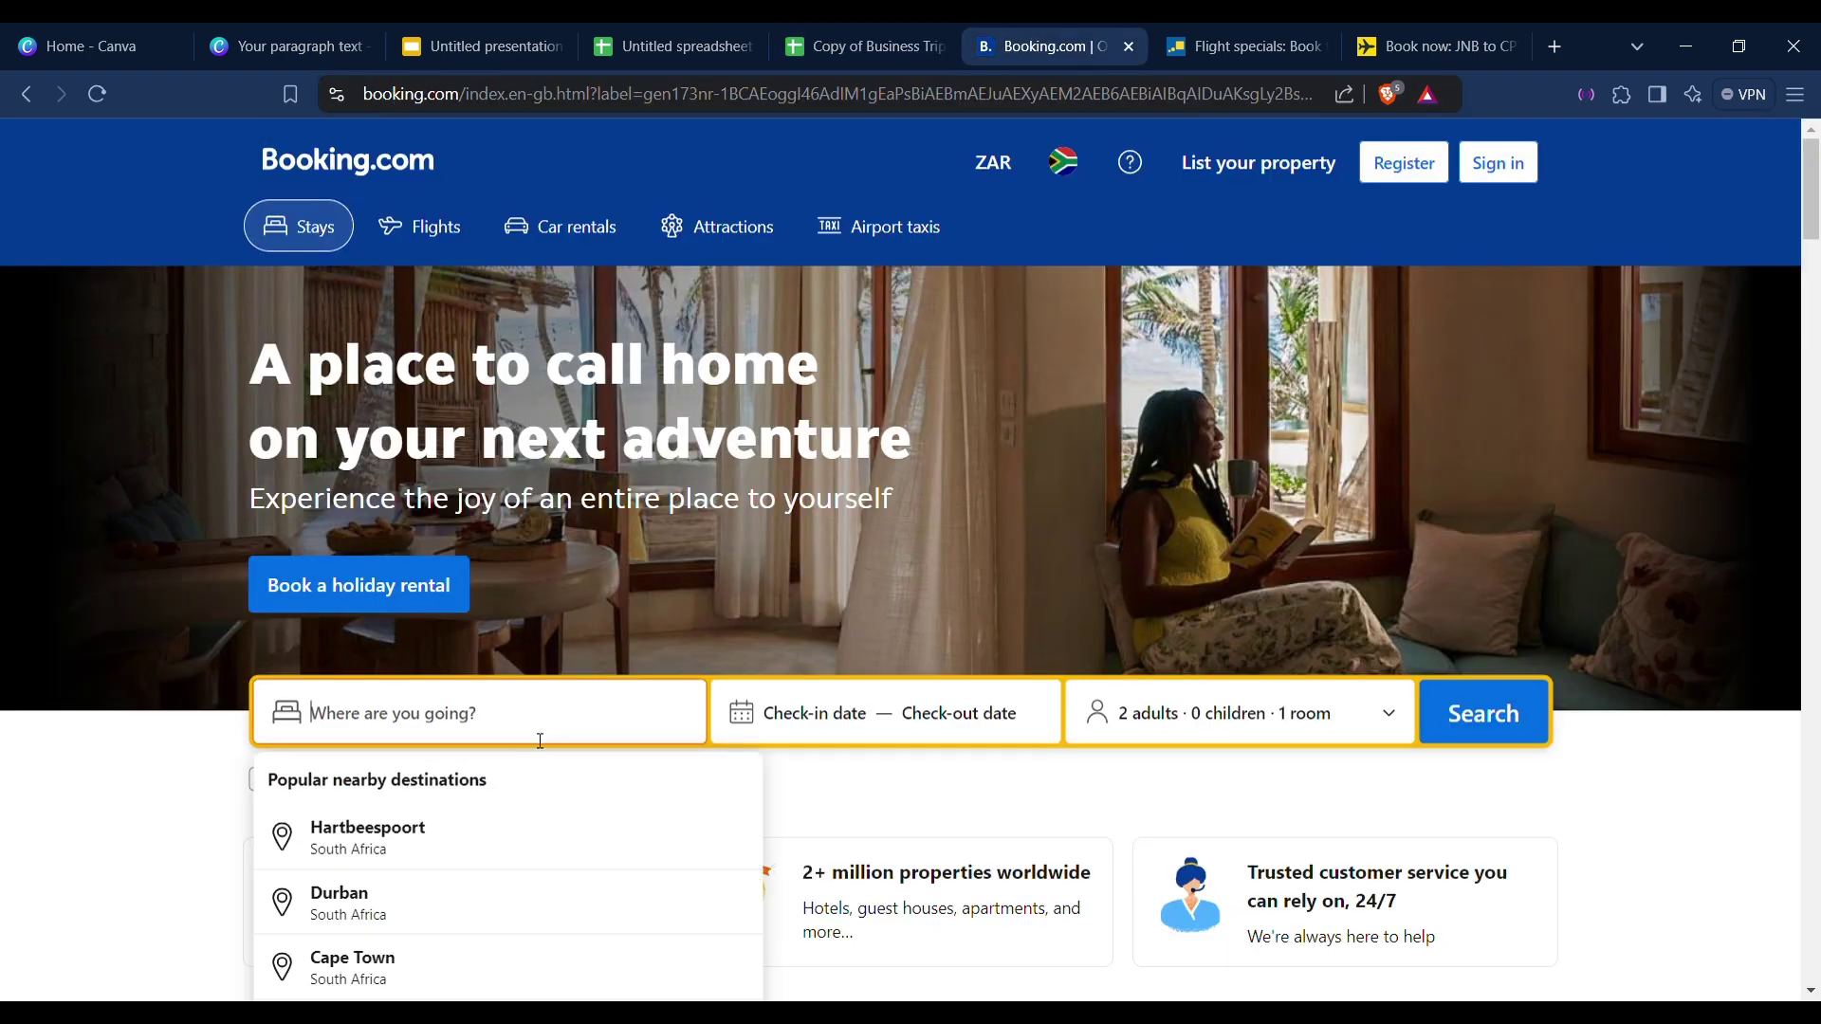
scroll(520, 756, down, 1)
click(436, 843)
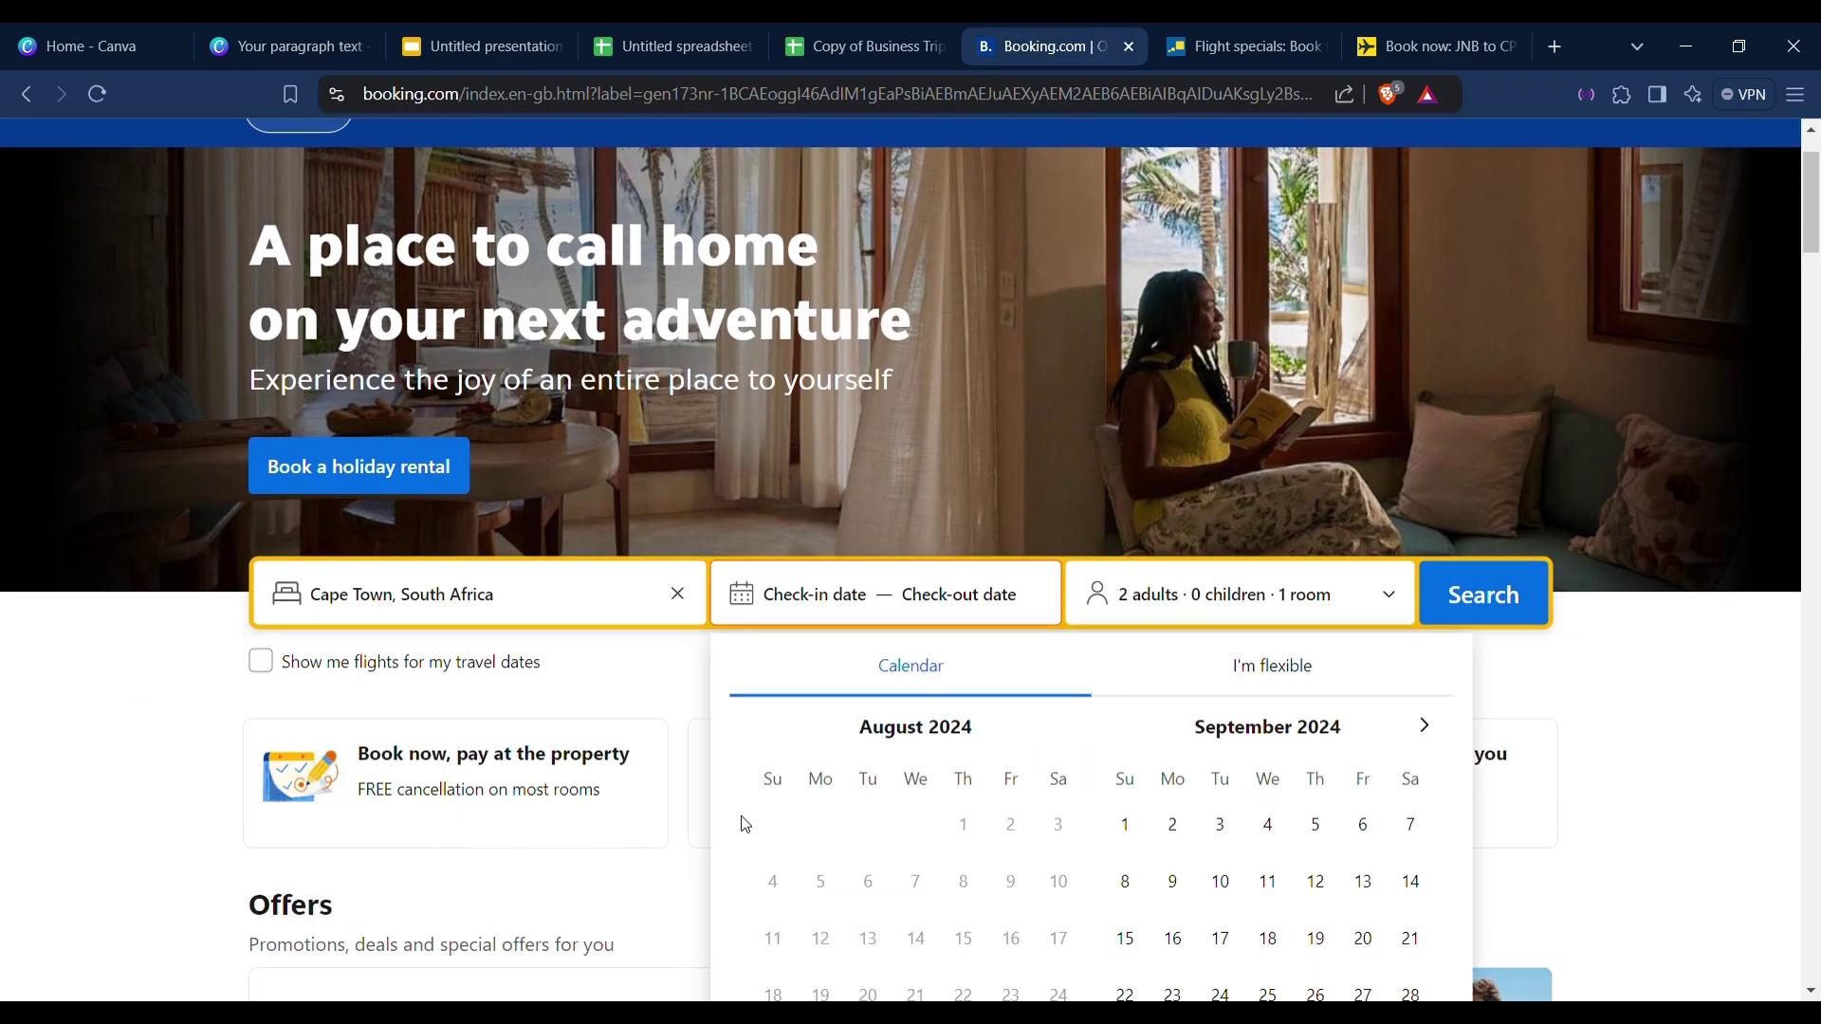
click(1425, 726)
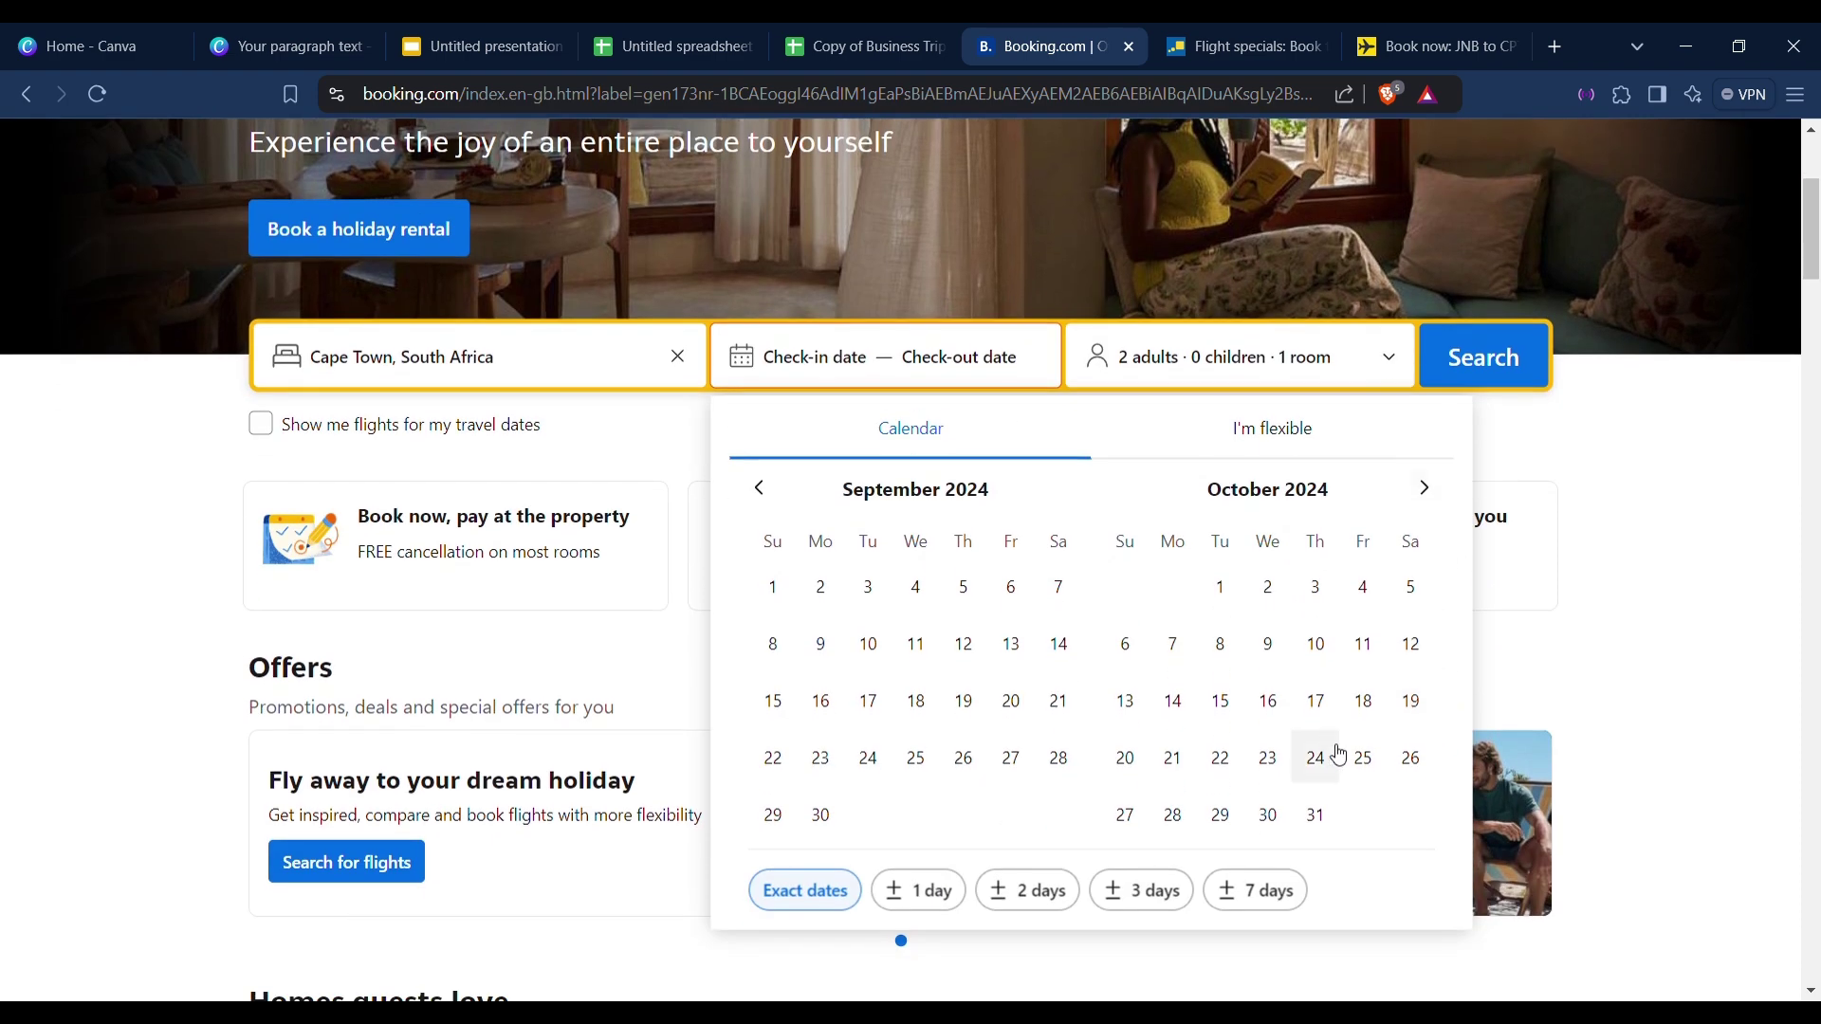
click(1363, 761)
click(1174, 817)
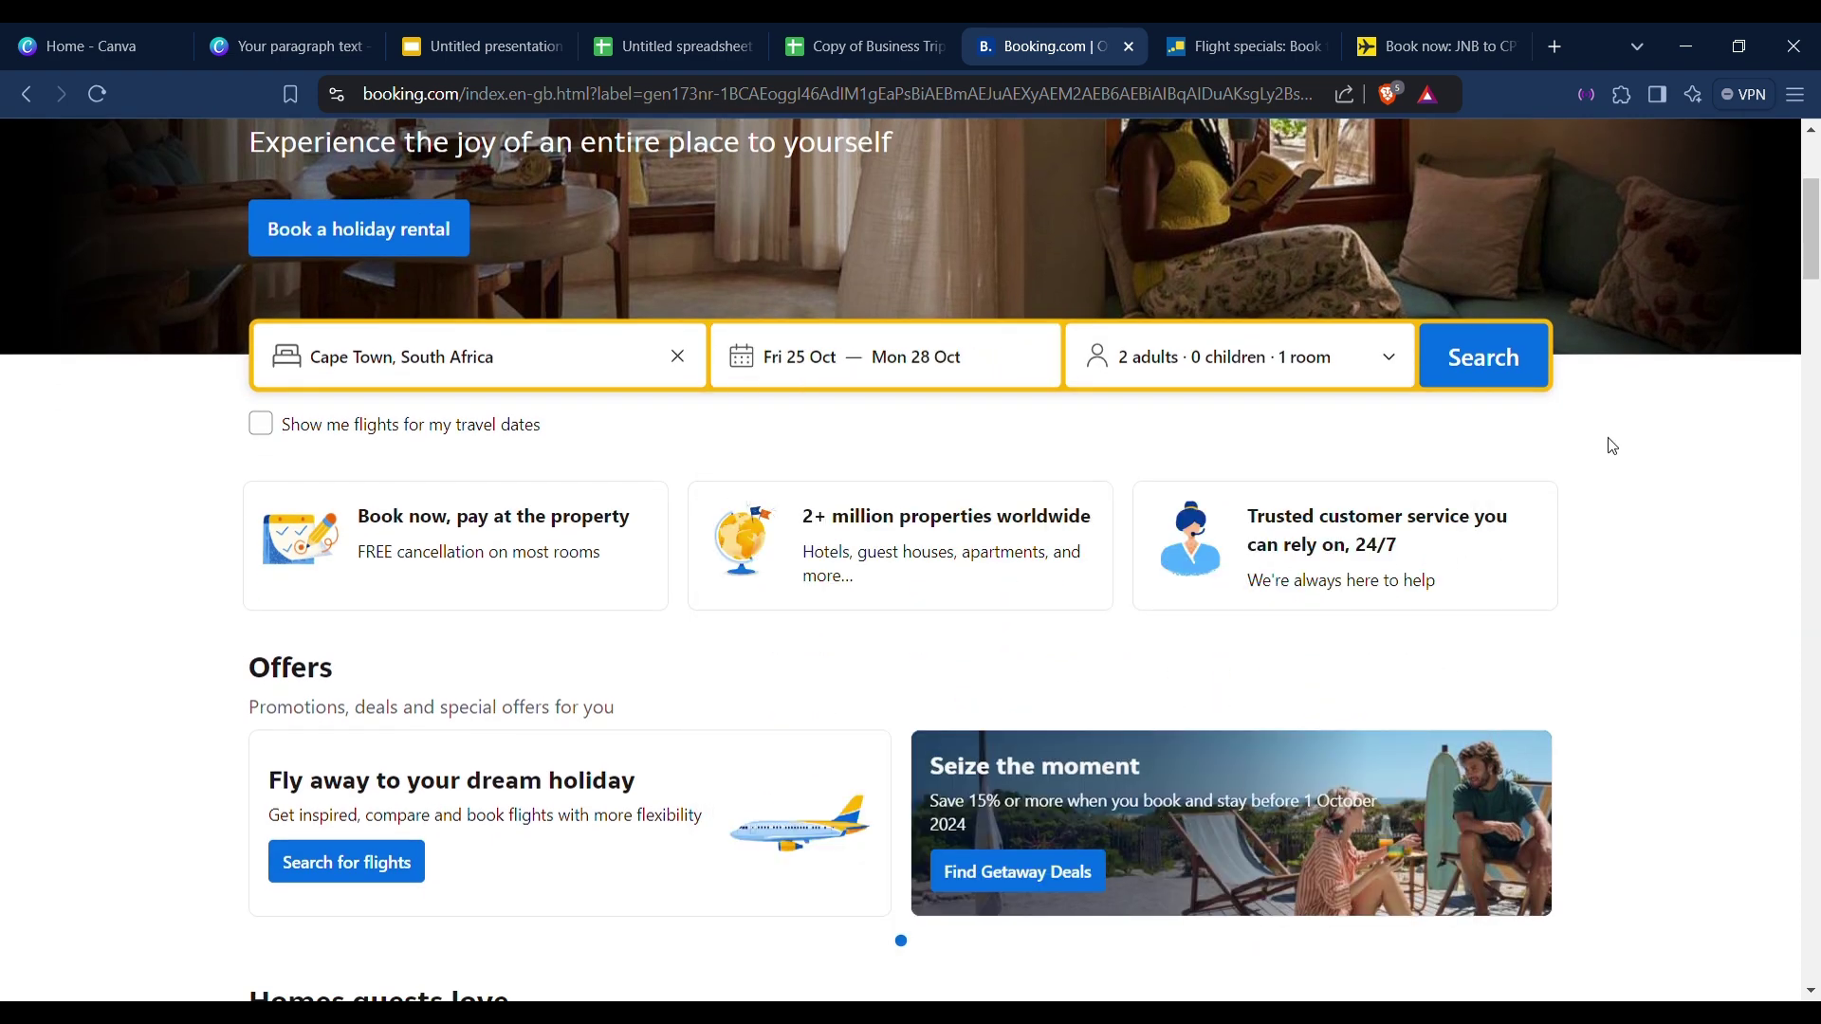
Lower the guests to 1 adult in 1 room and run the search.
click(1158, 358)
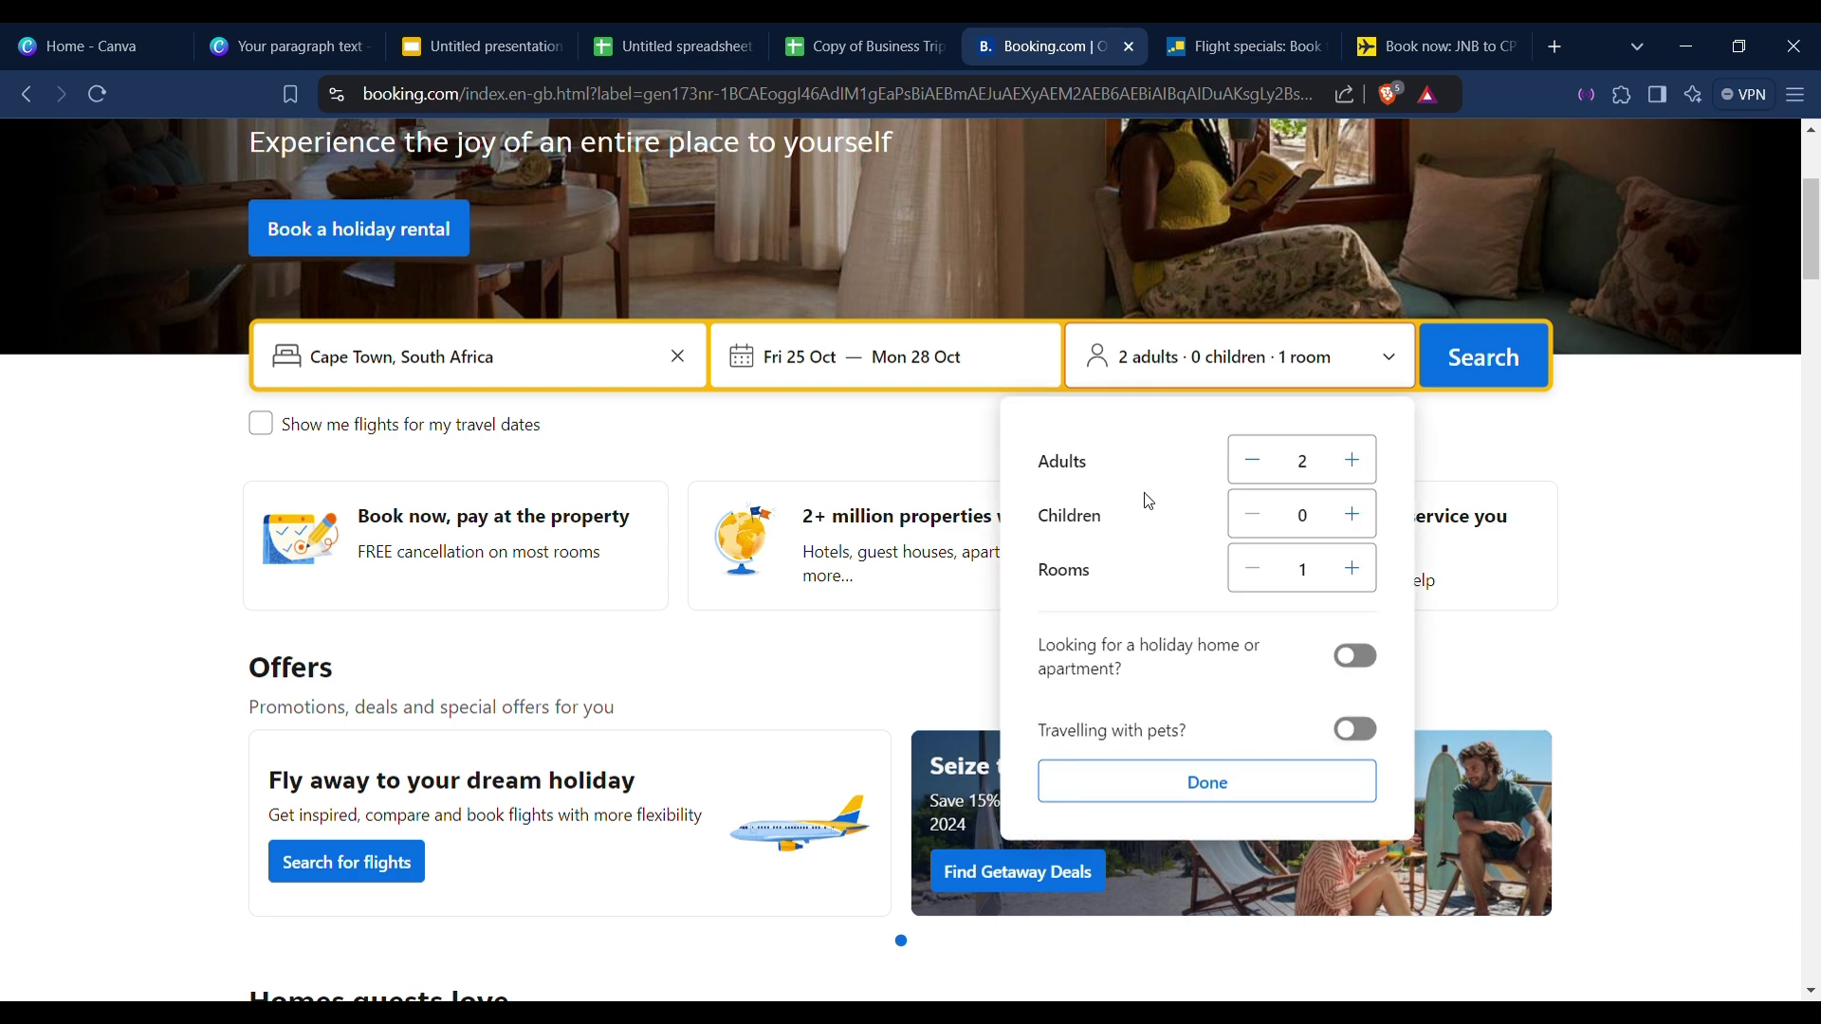
click(1254, 462)
double_click(1221, 780)
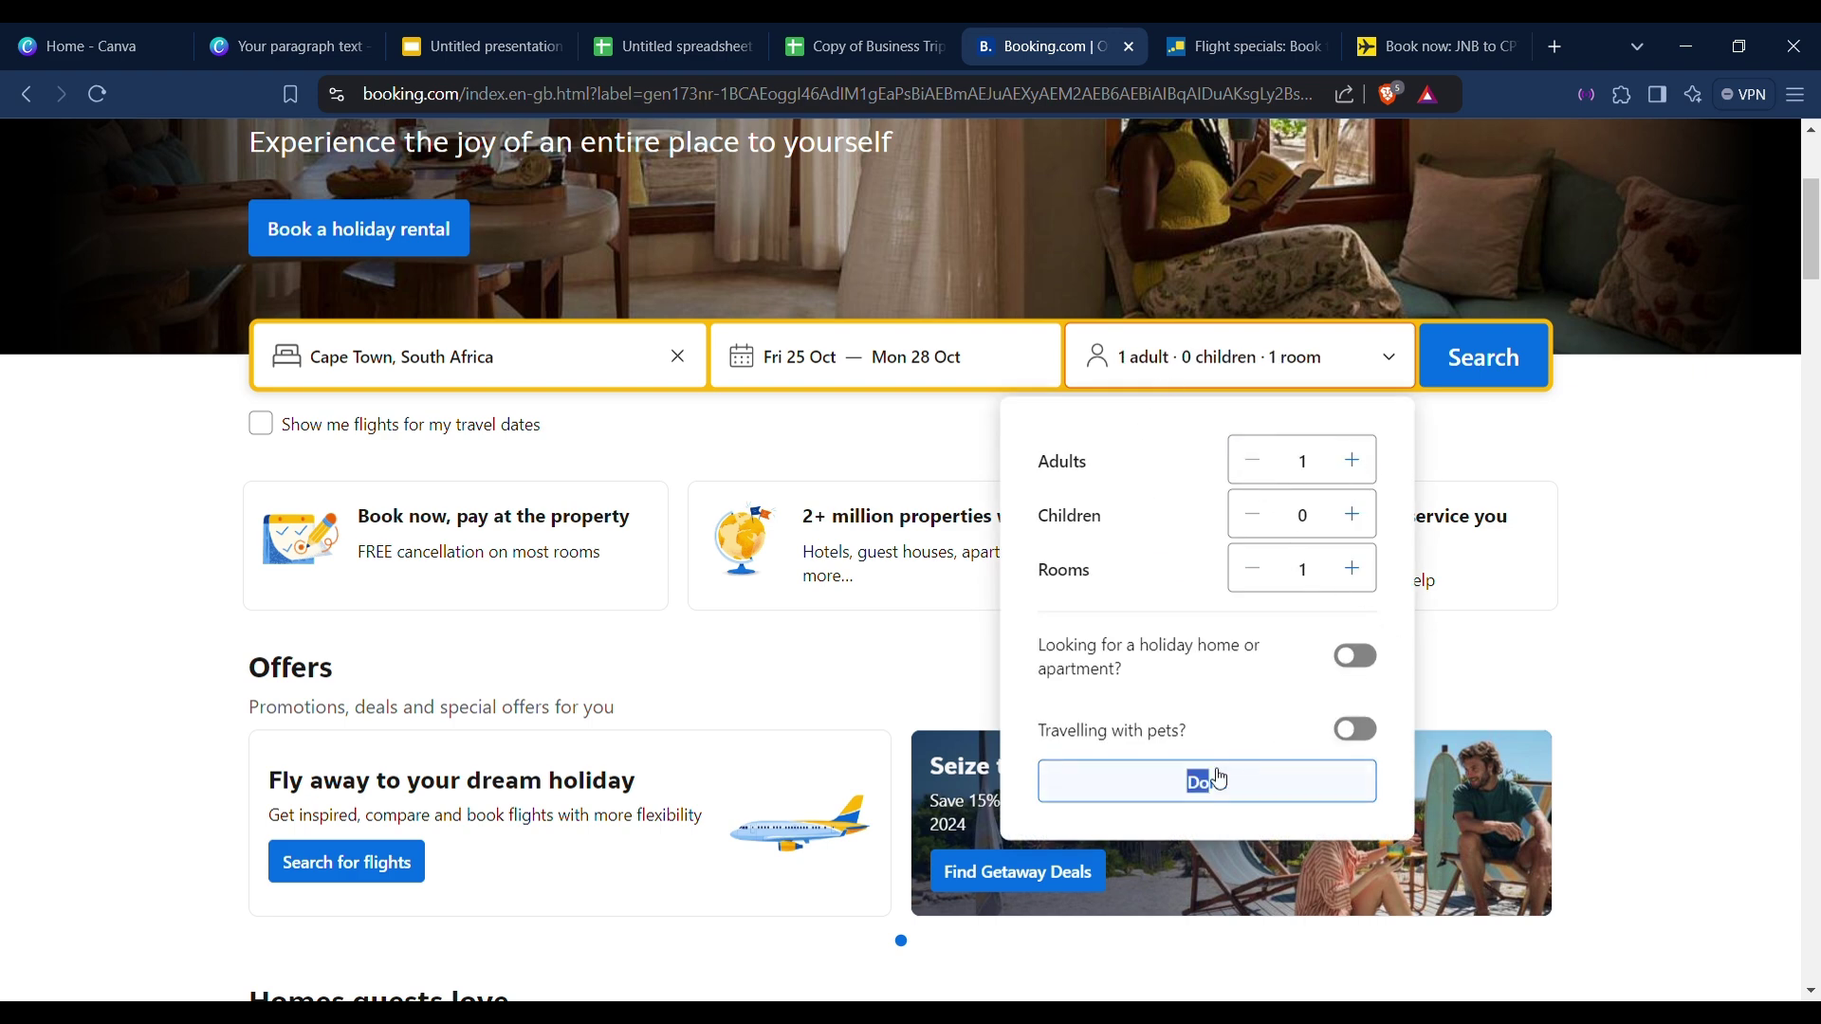
click(1220, 780)
click(1497, 359)
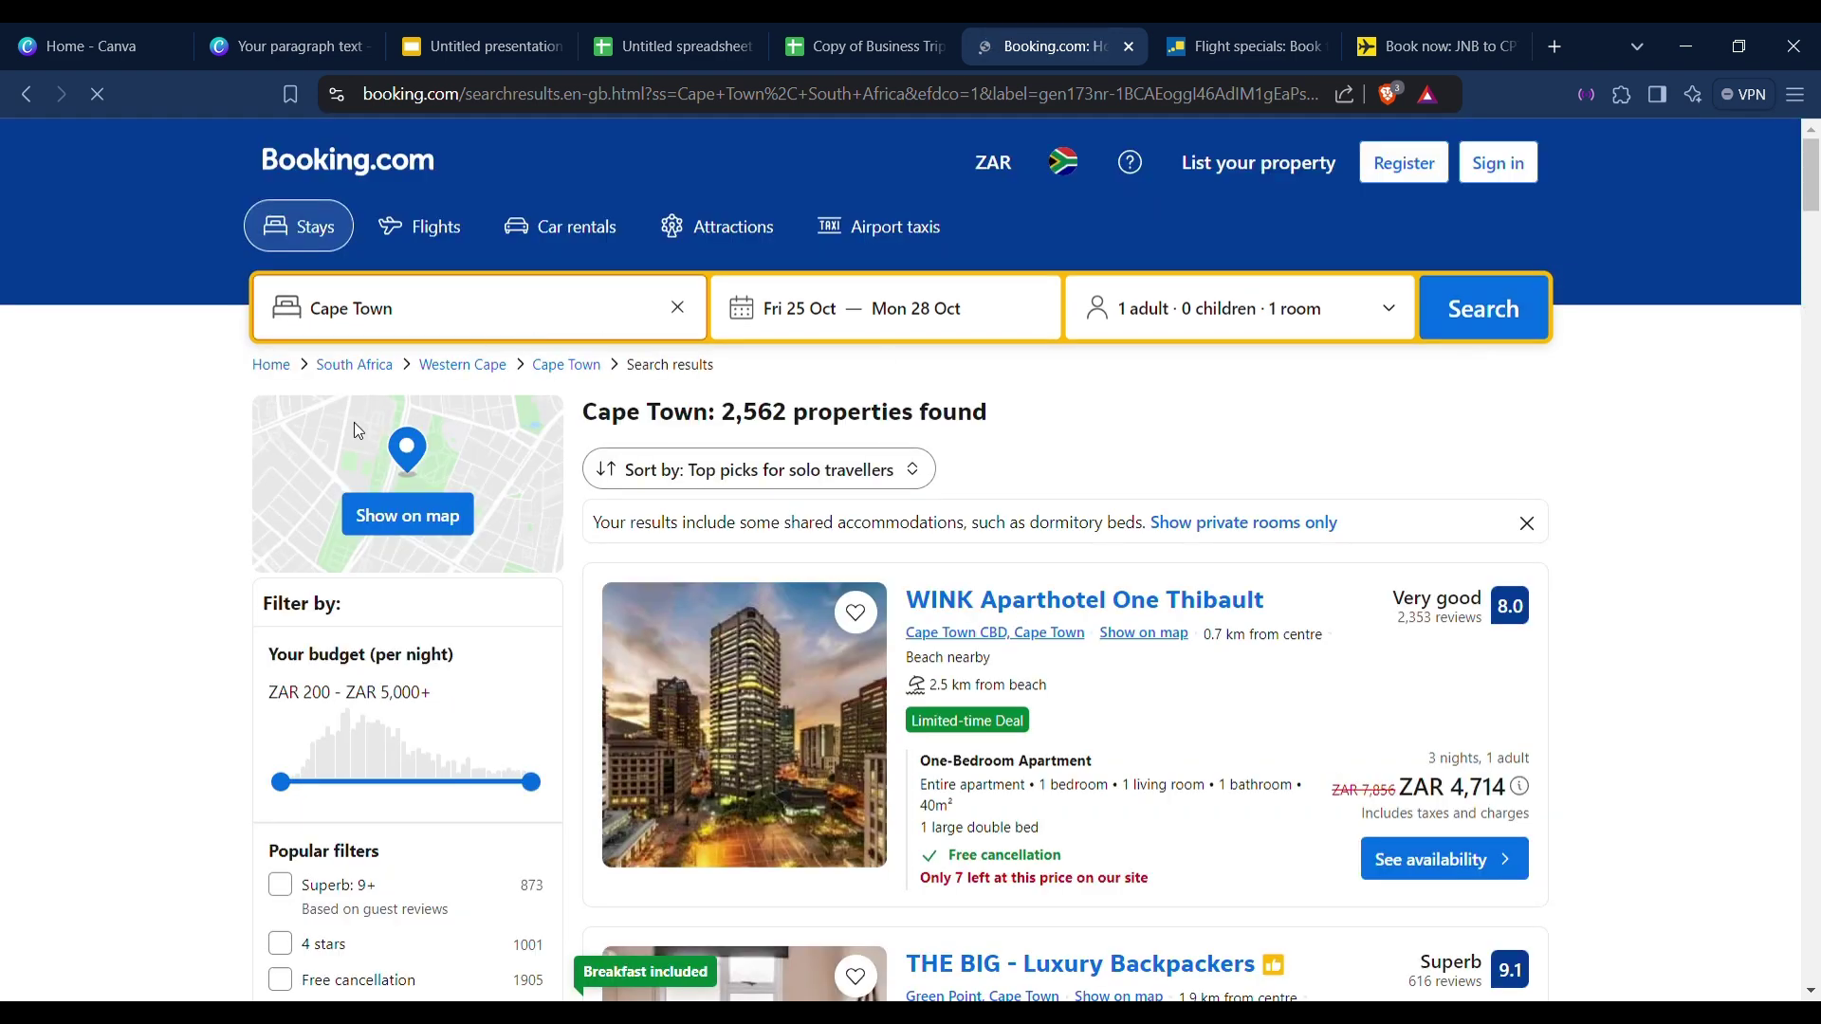
Review the Cape Town results, noting THE BIG - Luxury Backpackers at 9.1 and ZAR 2,492 for 3 nights.
scroll(1532, 621, down, 6)
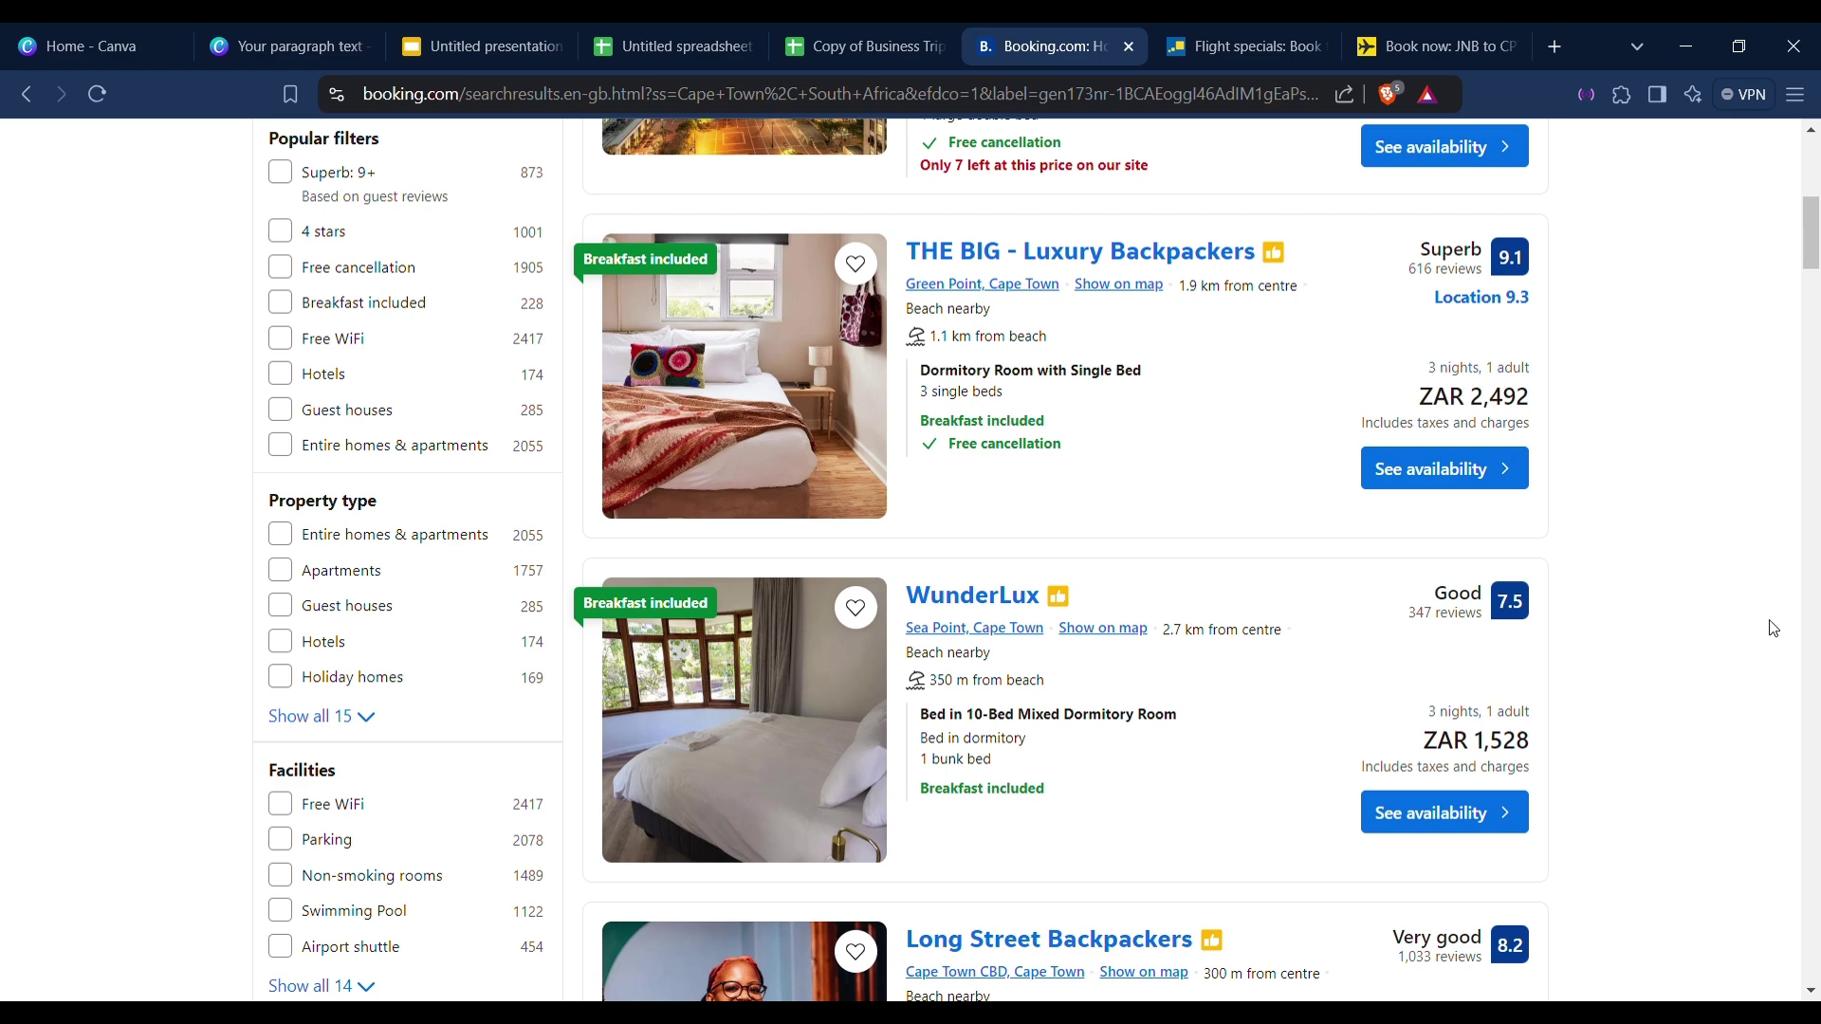
scroll(1618, 631, up, 5)
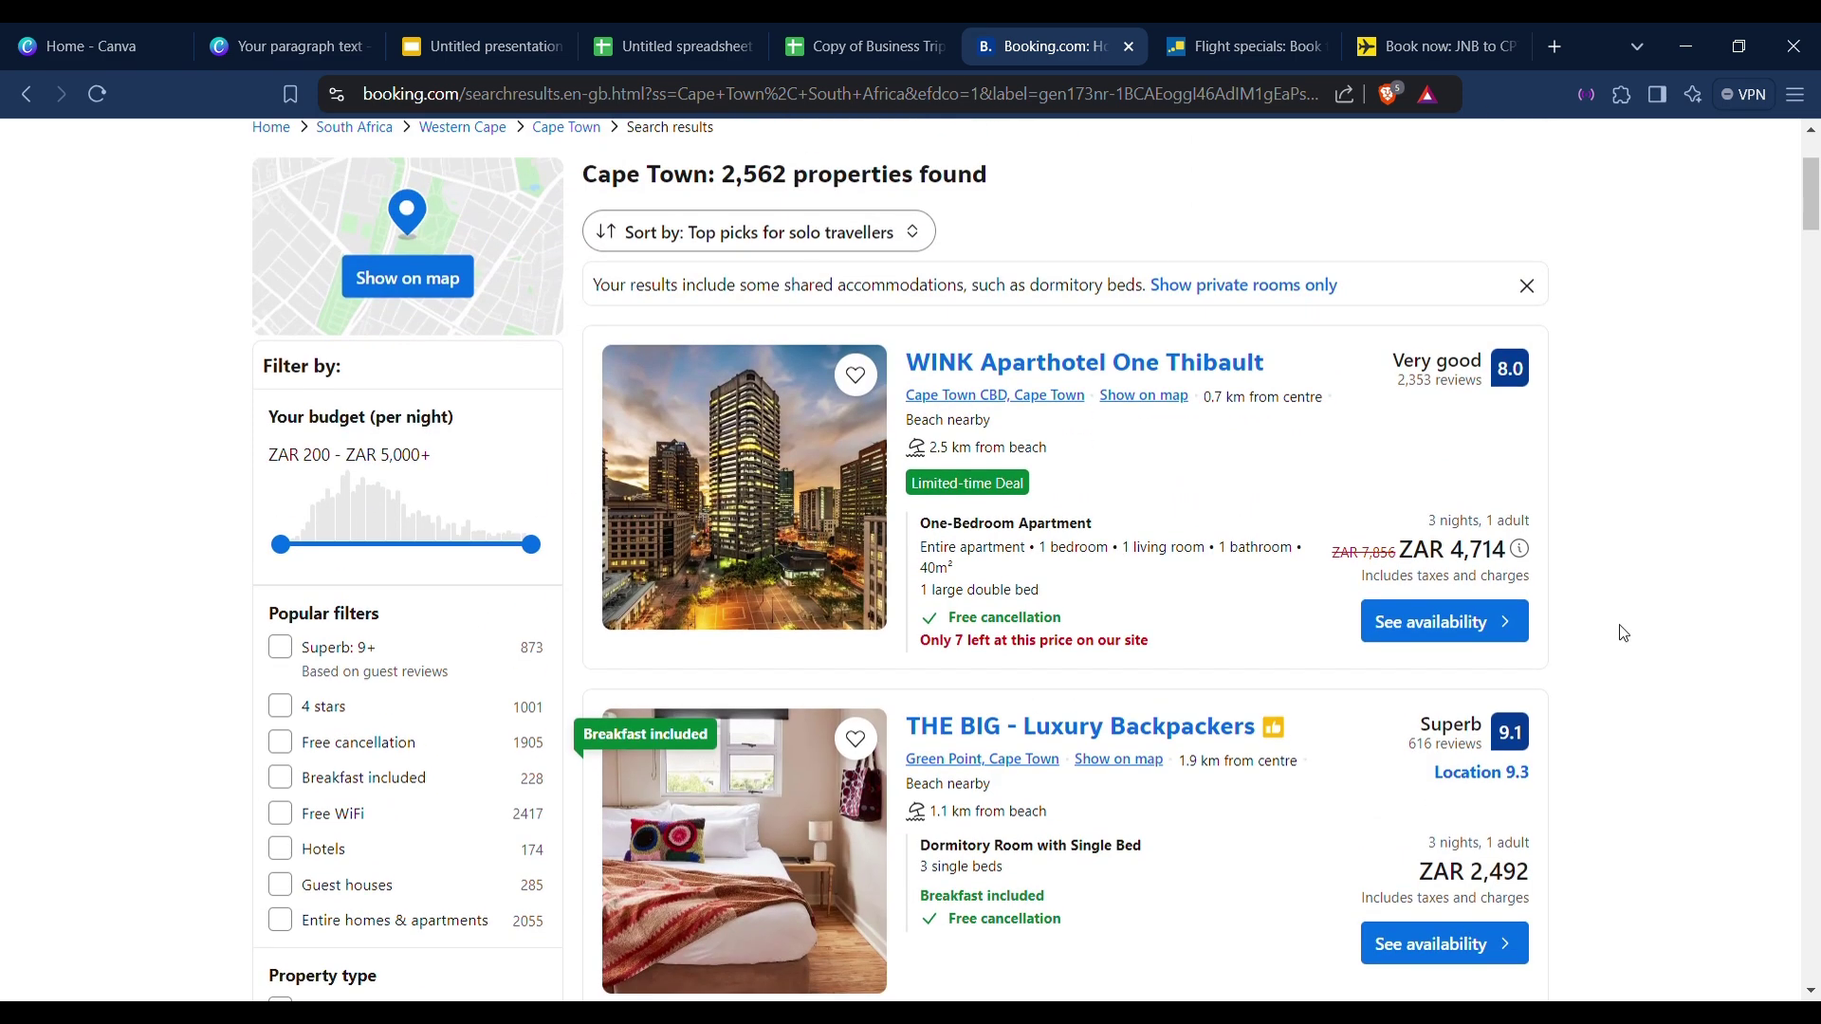
scroll(1631, 623, up, 1)
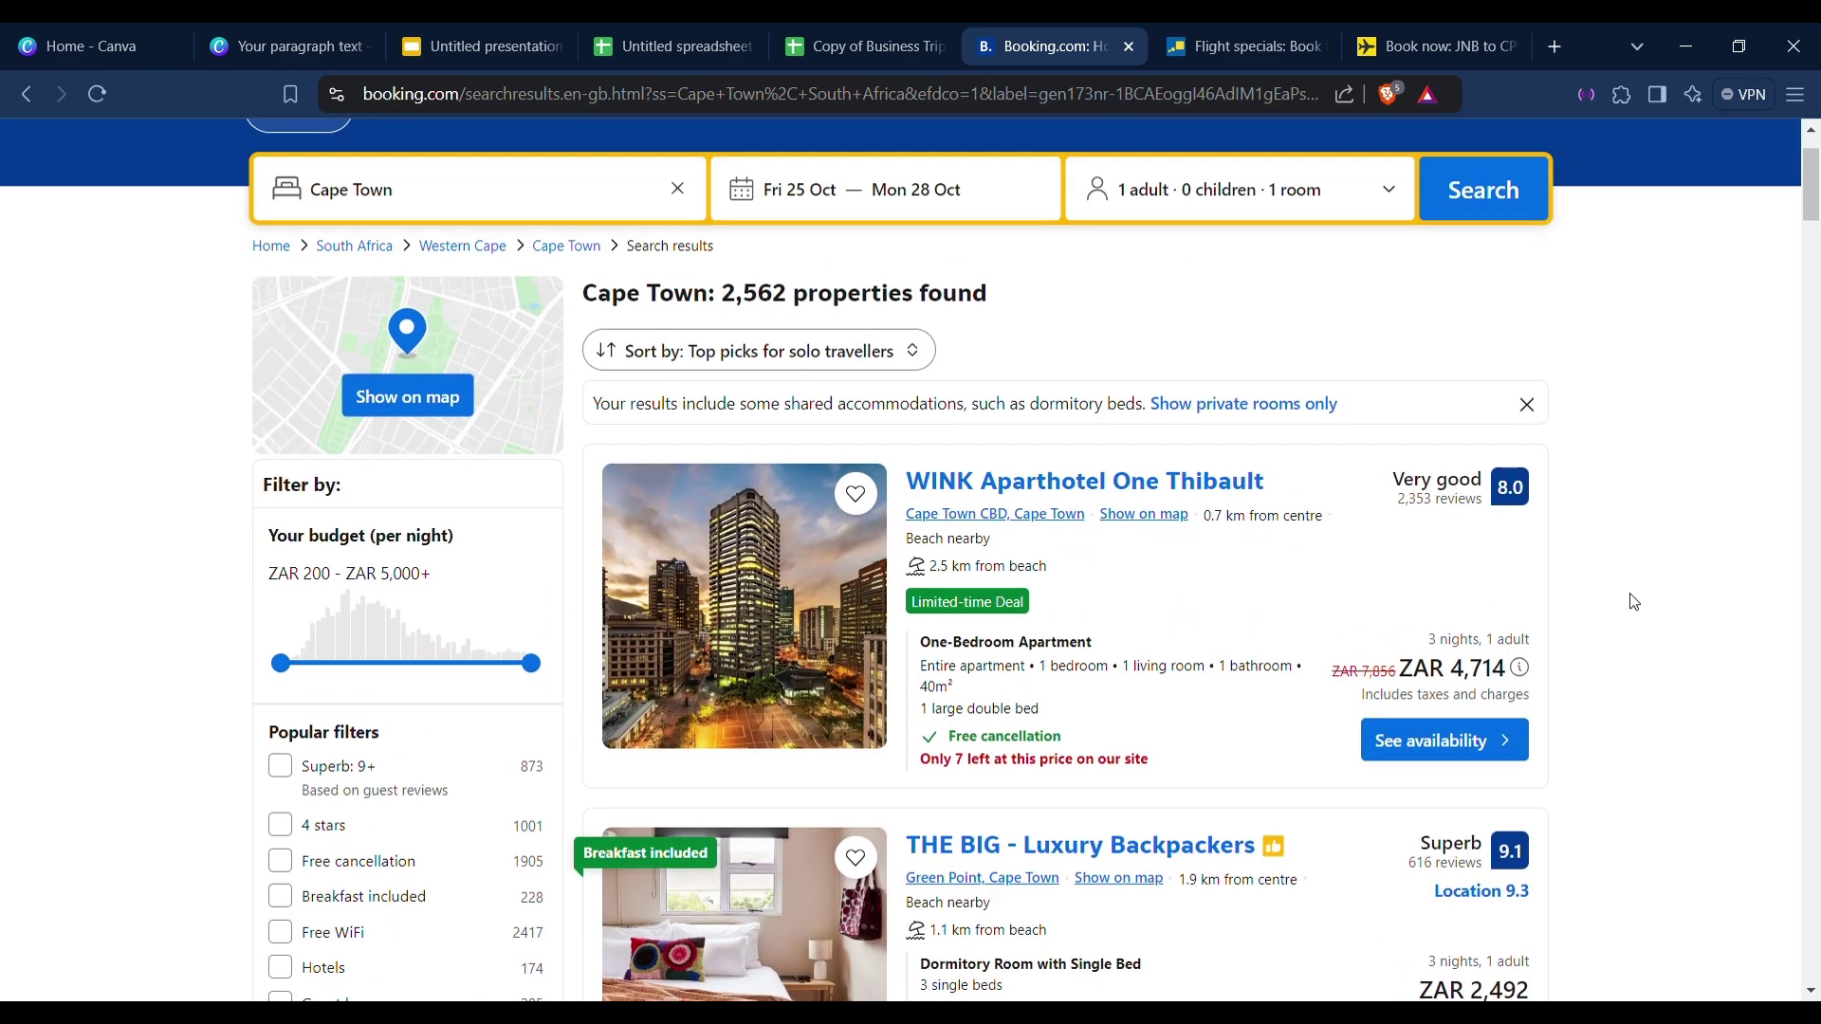
scroll(1386, 612, down, 2)
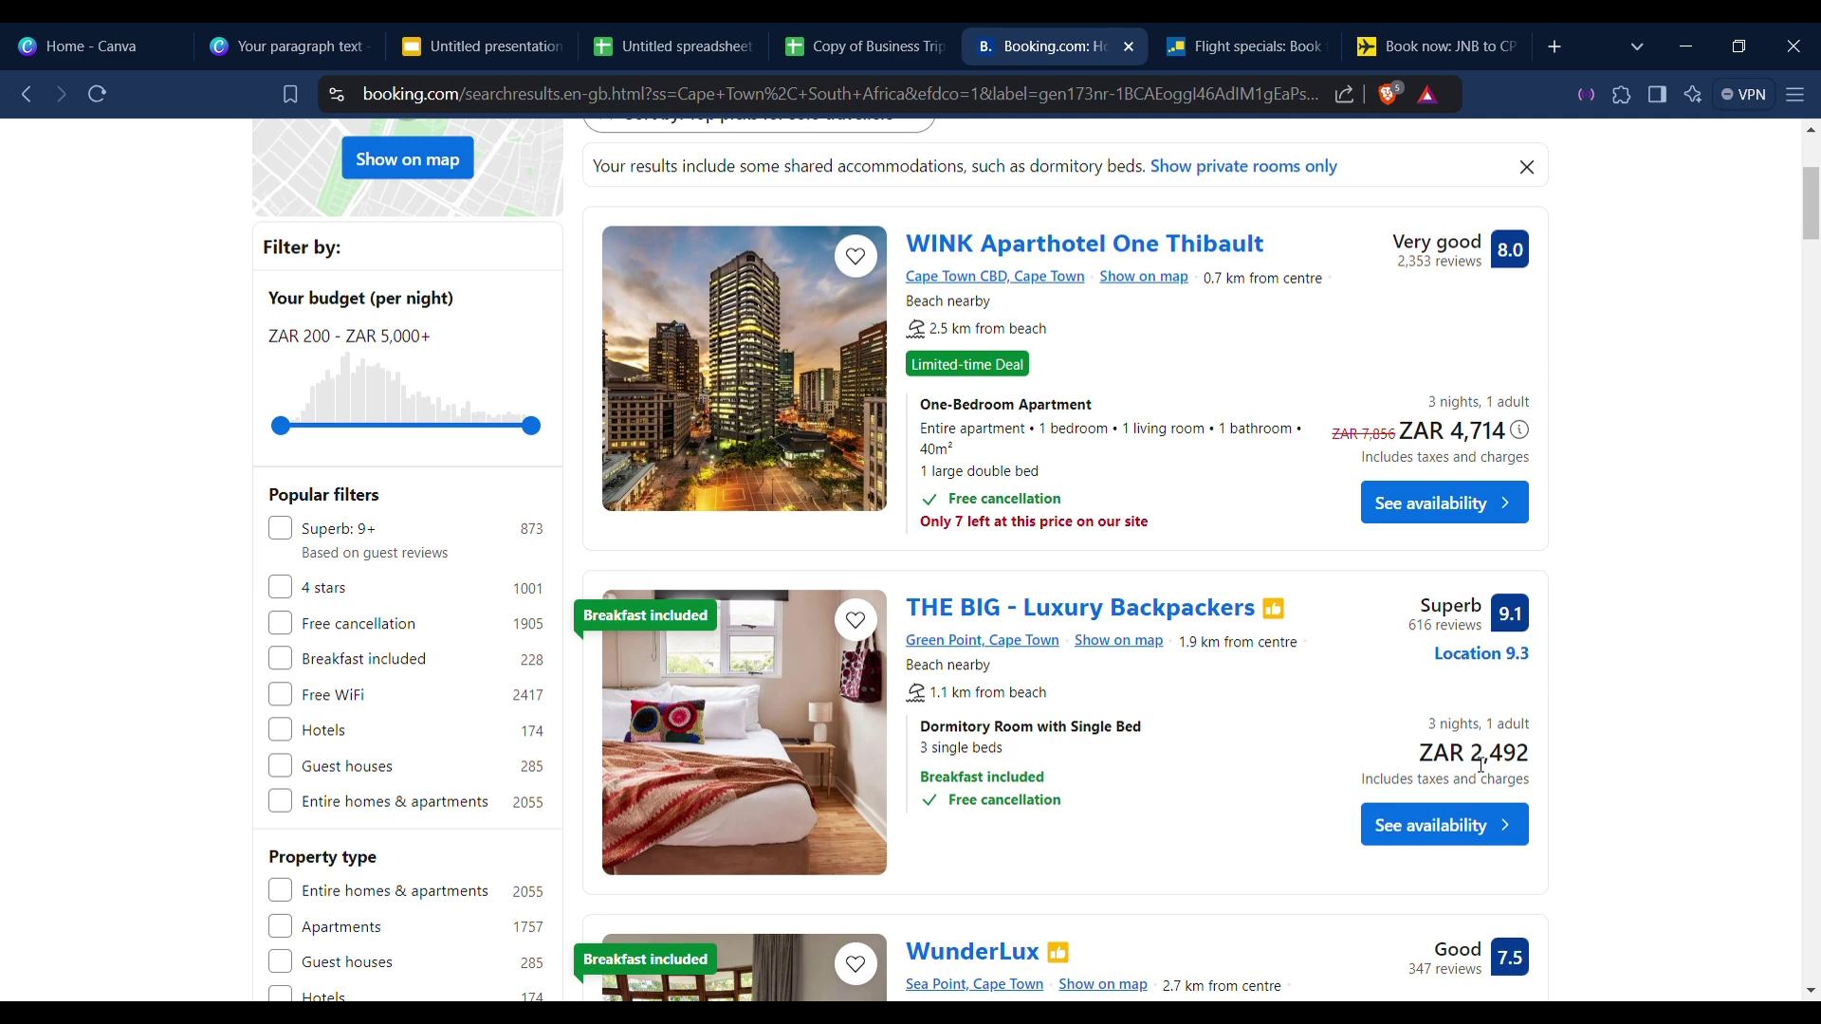
drag(1480, 764, 1539, 768)
click(1580, 740)
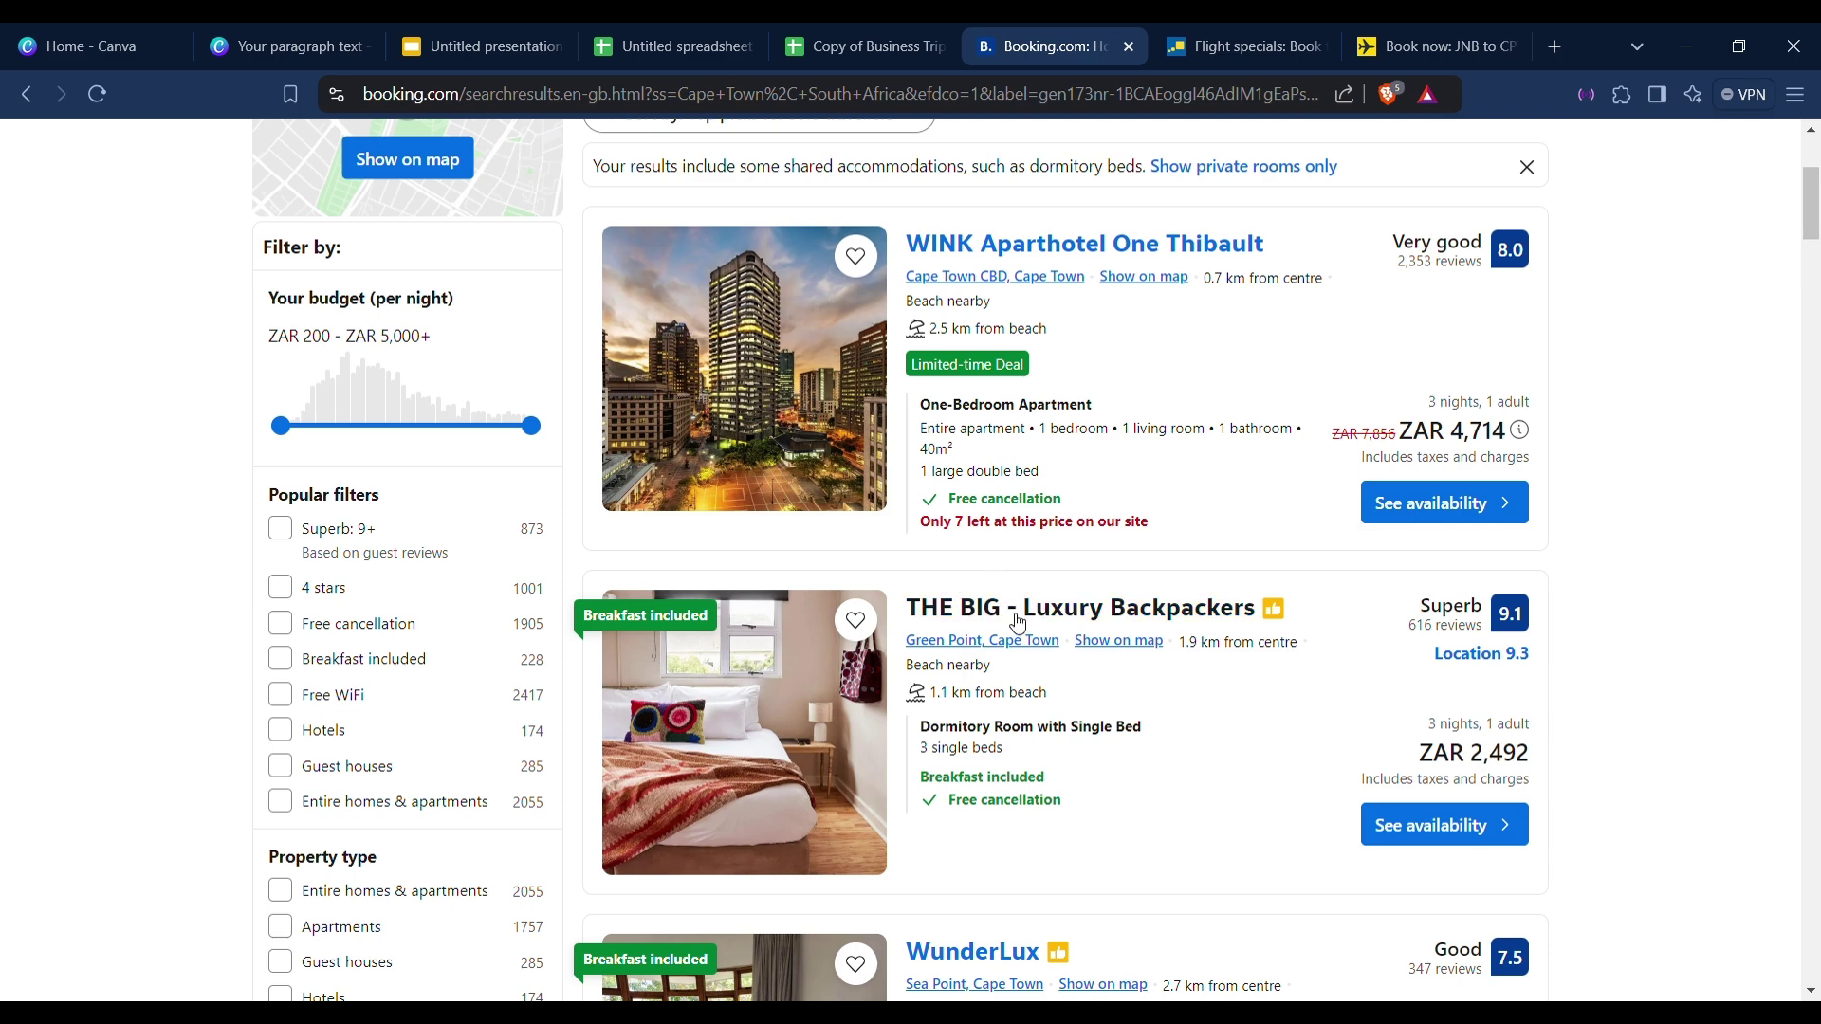
scroll(991, 612, up, 4)
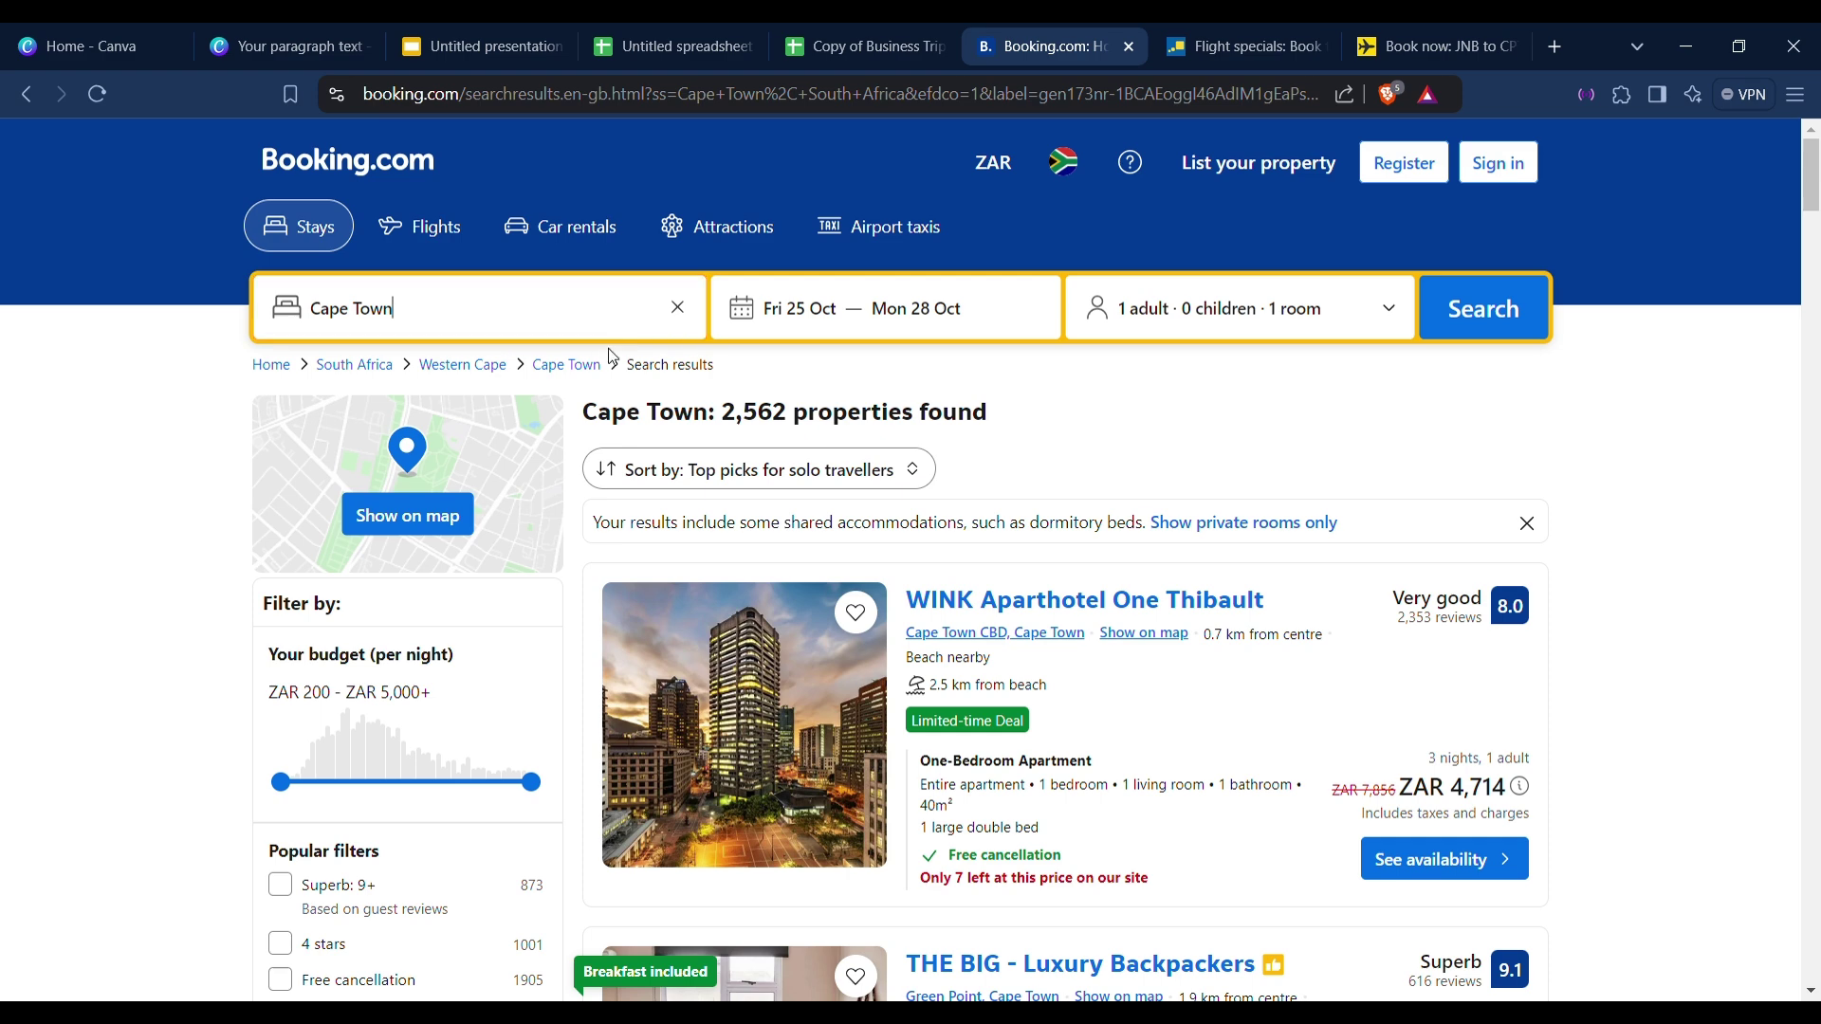
drag(594, 313, 263, 268)
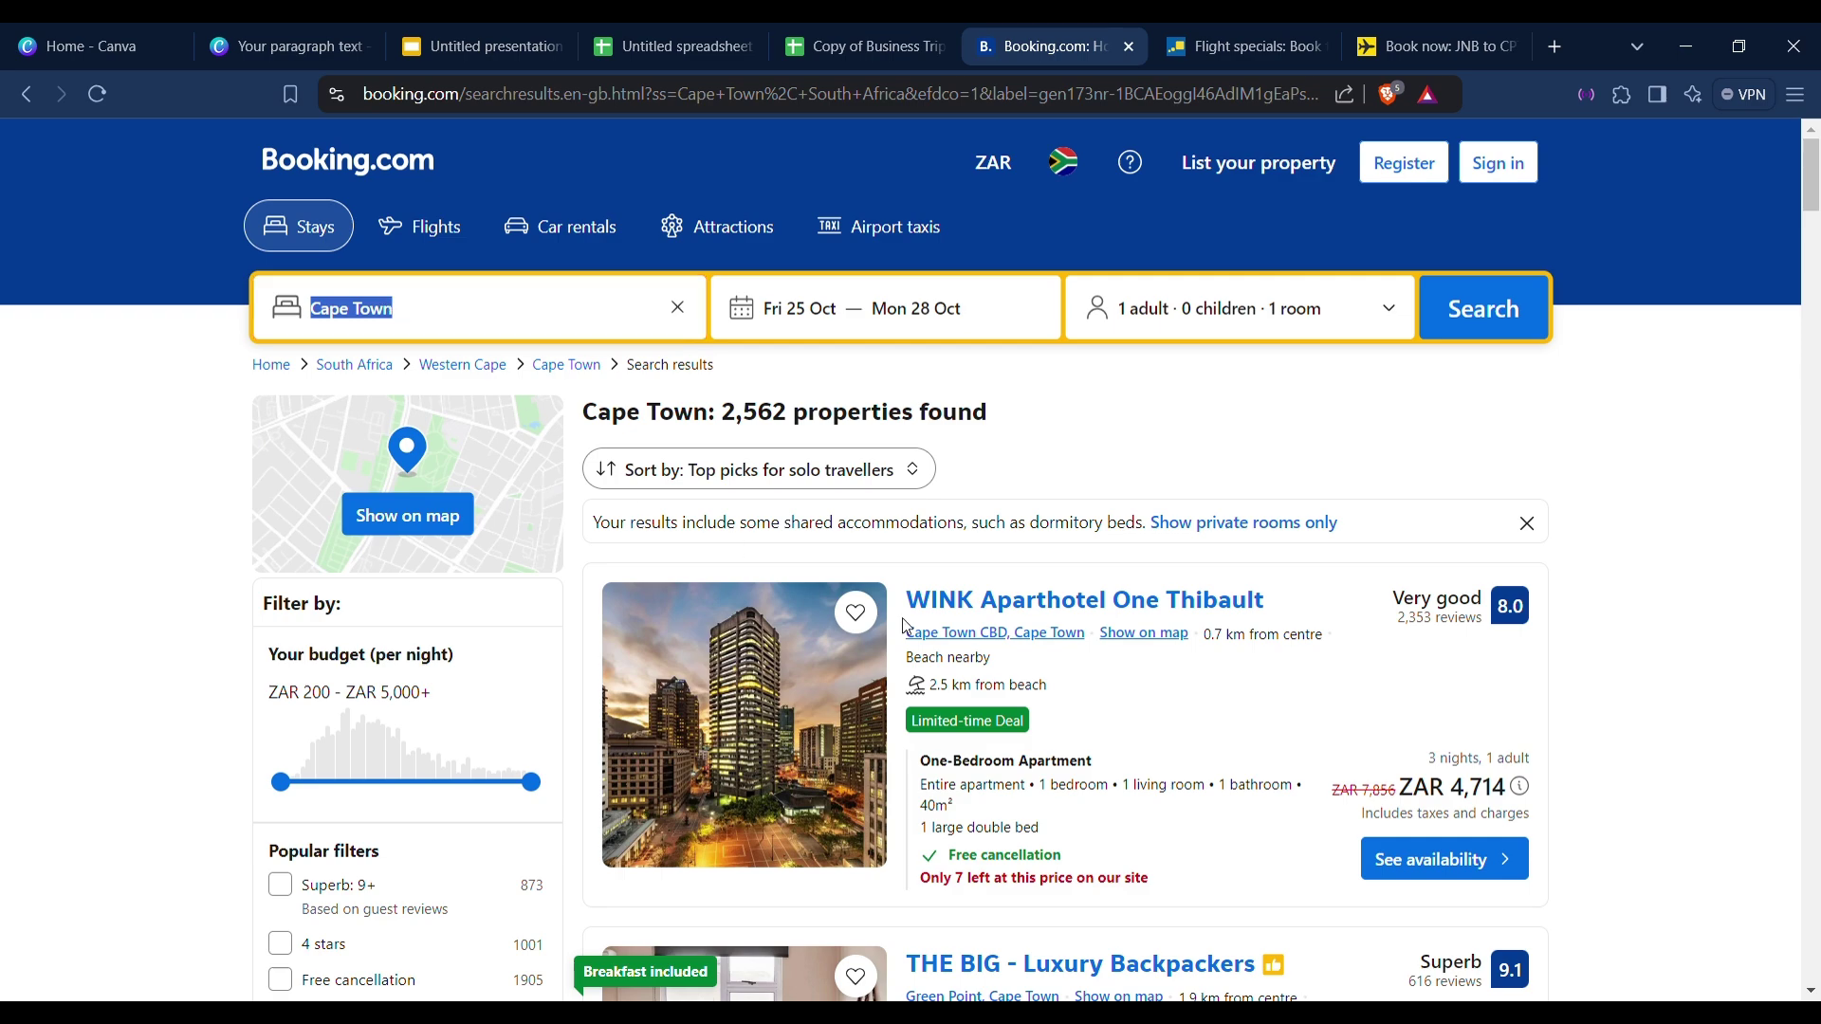
scroll(1110, 650, down, 7)
scroll(1110, 651, up, 3)
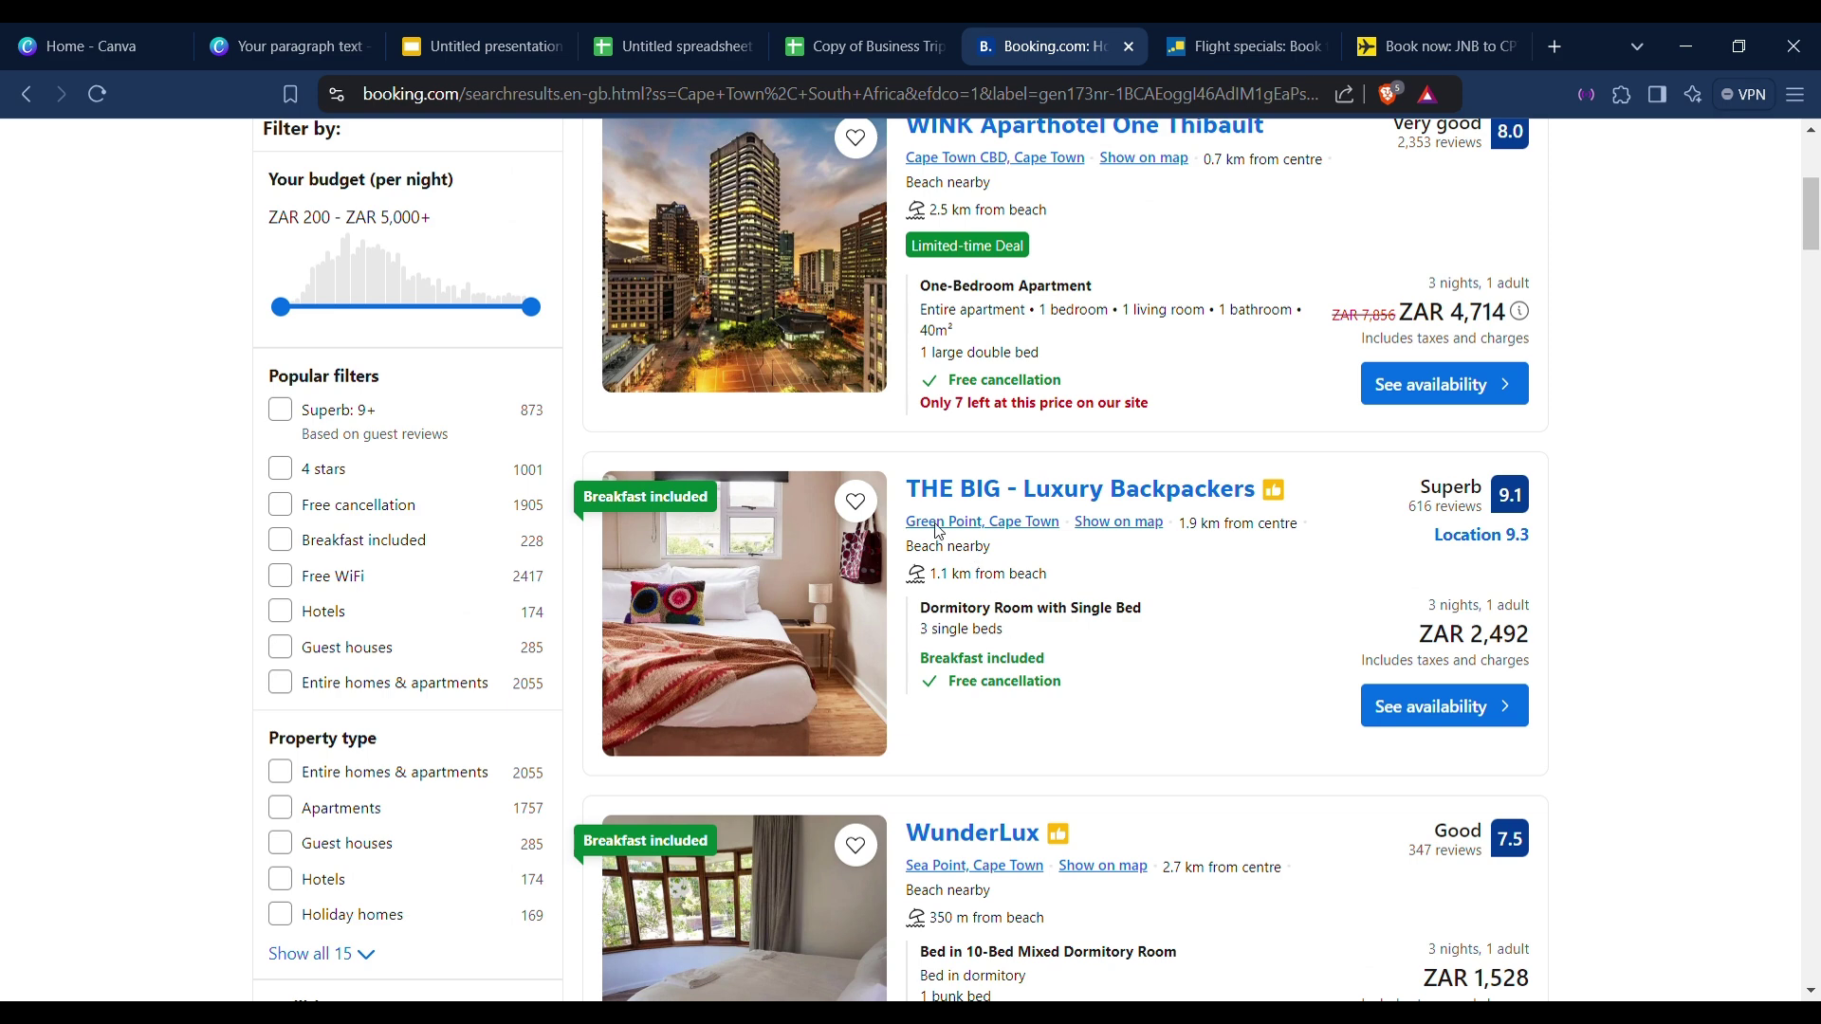
drag(901, 527, 1055, 548)
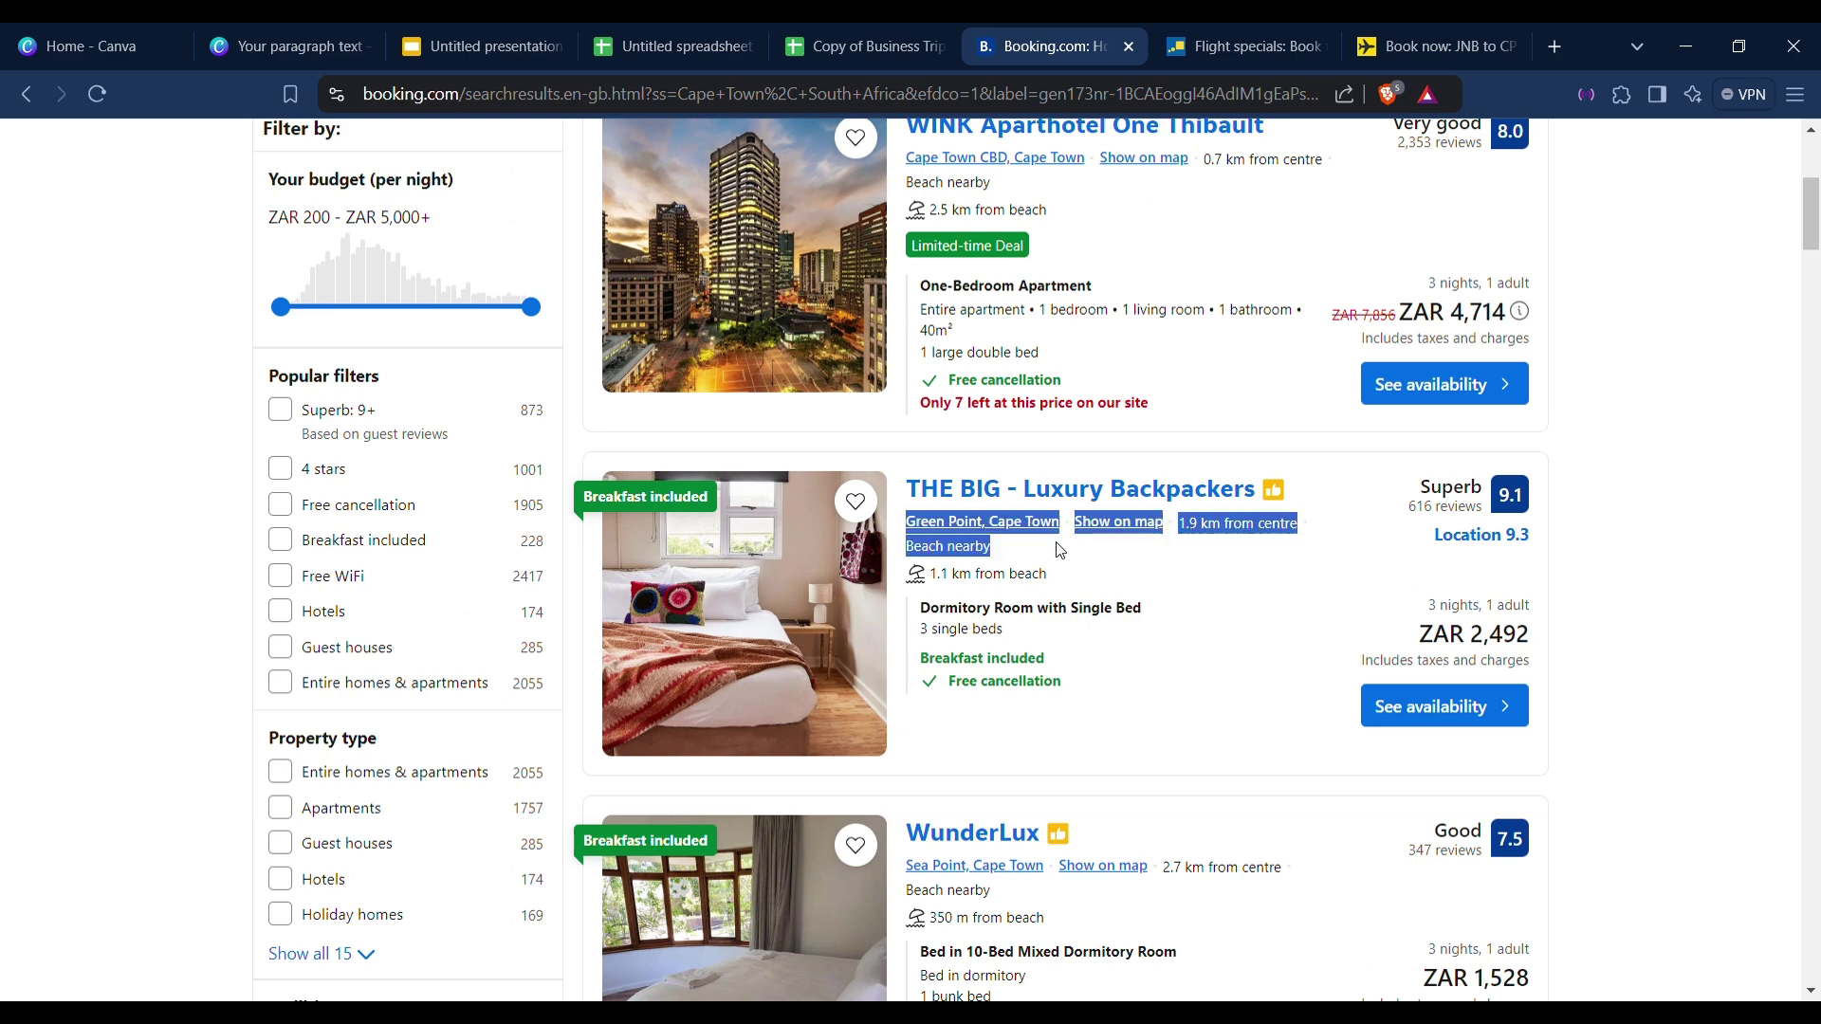
Open THE BIG - Luxury Backpackers in a new tab, scroll its rooms, facilities and house rules, then return to the spreadsheet.
click(1102, 575)
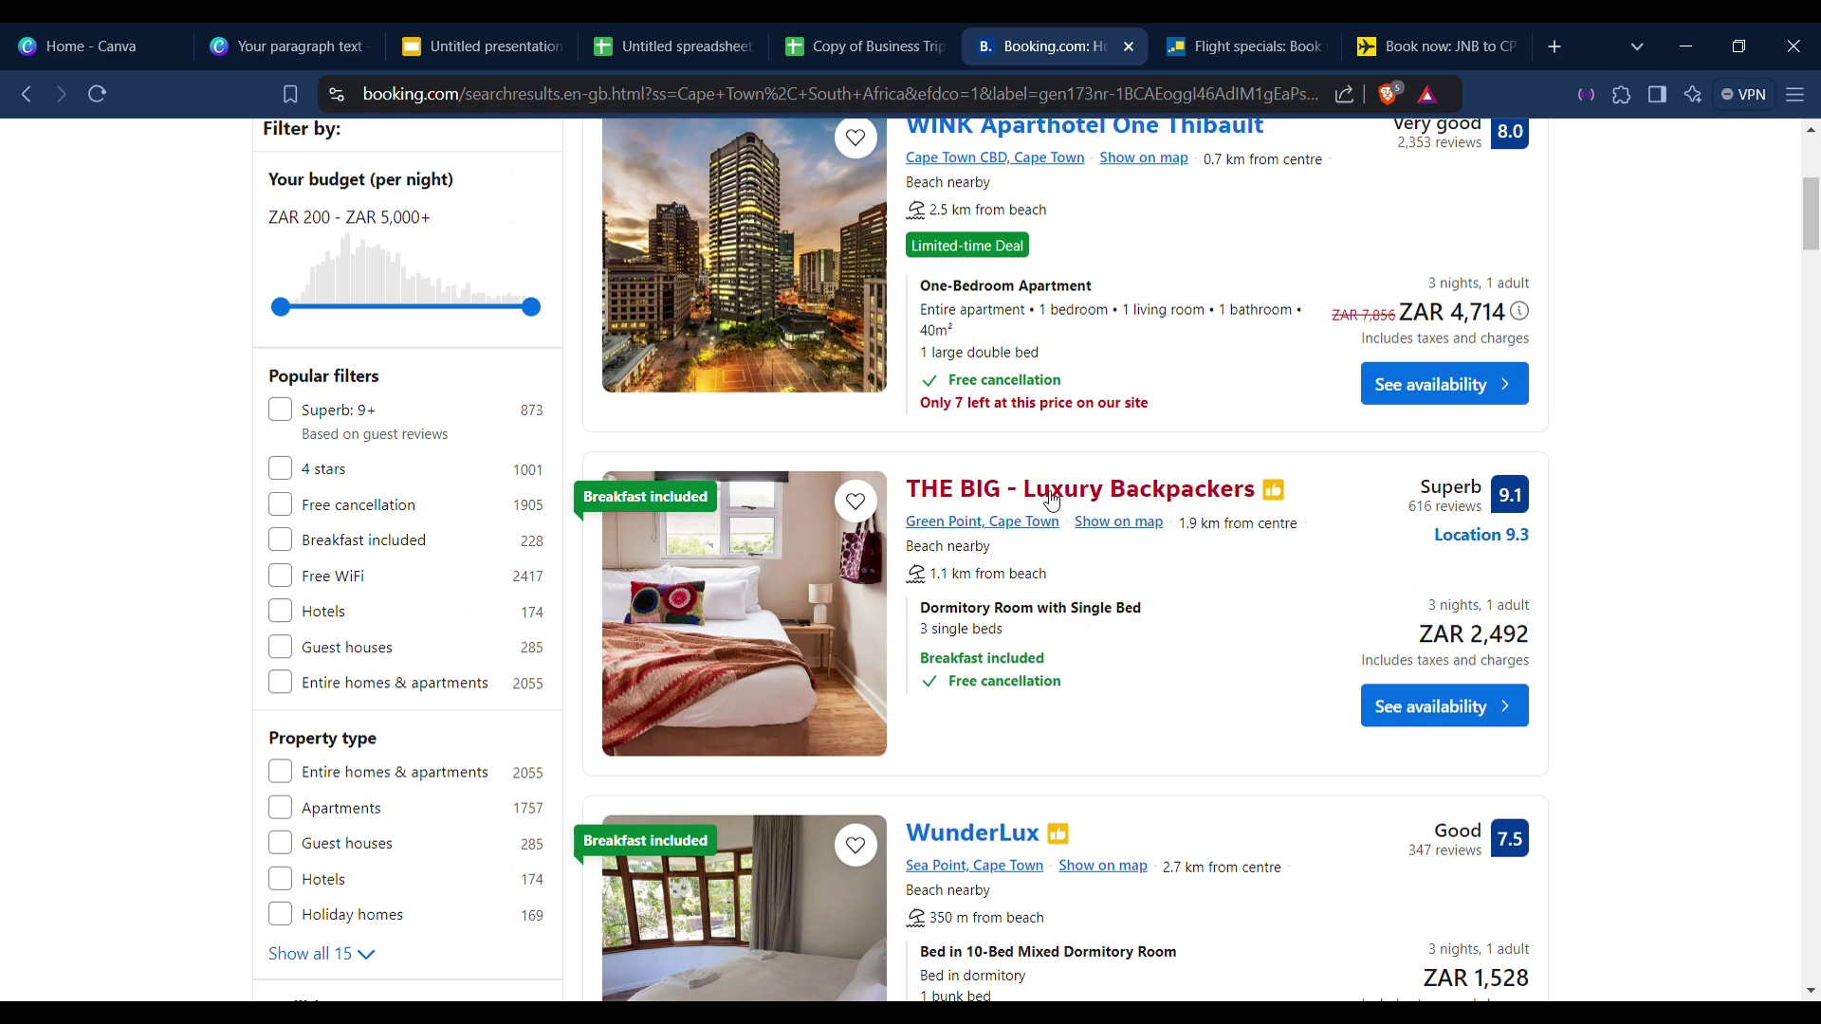
click(1057, 493)
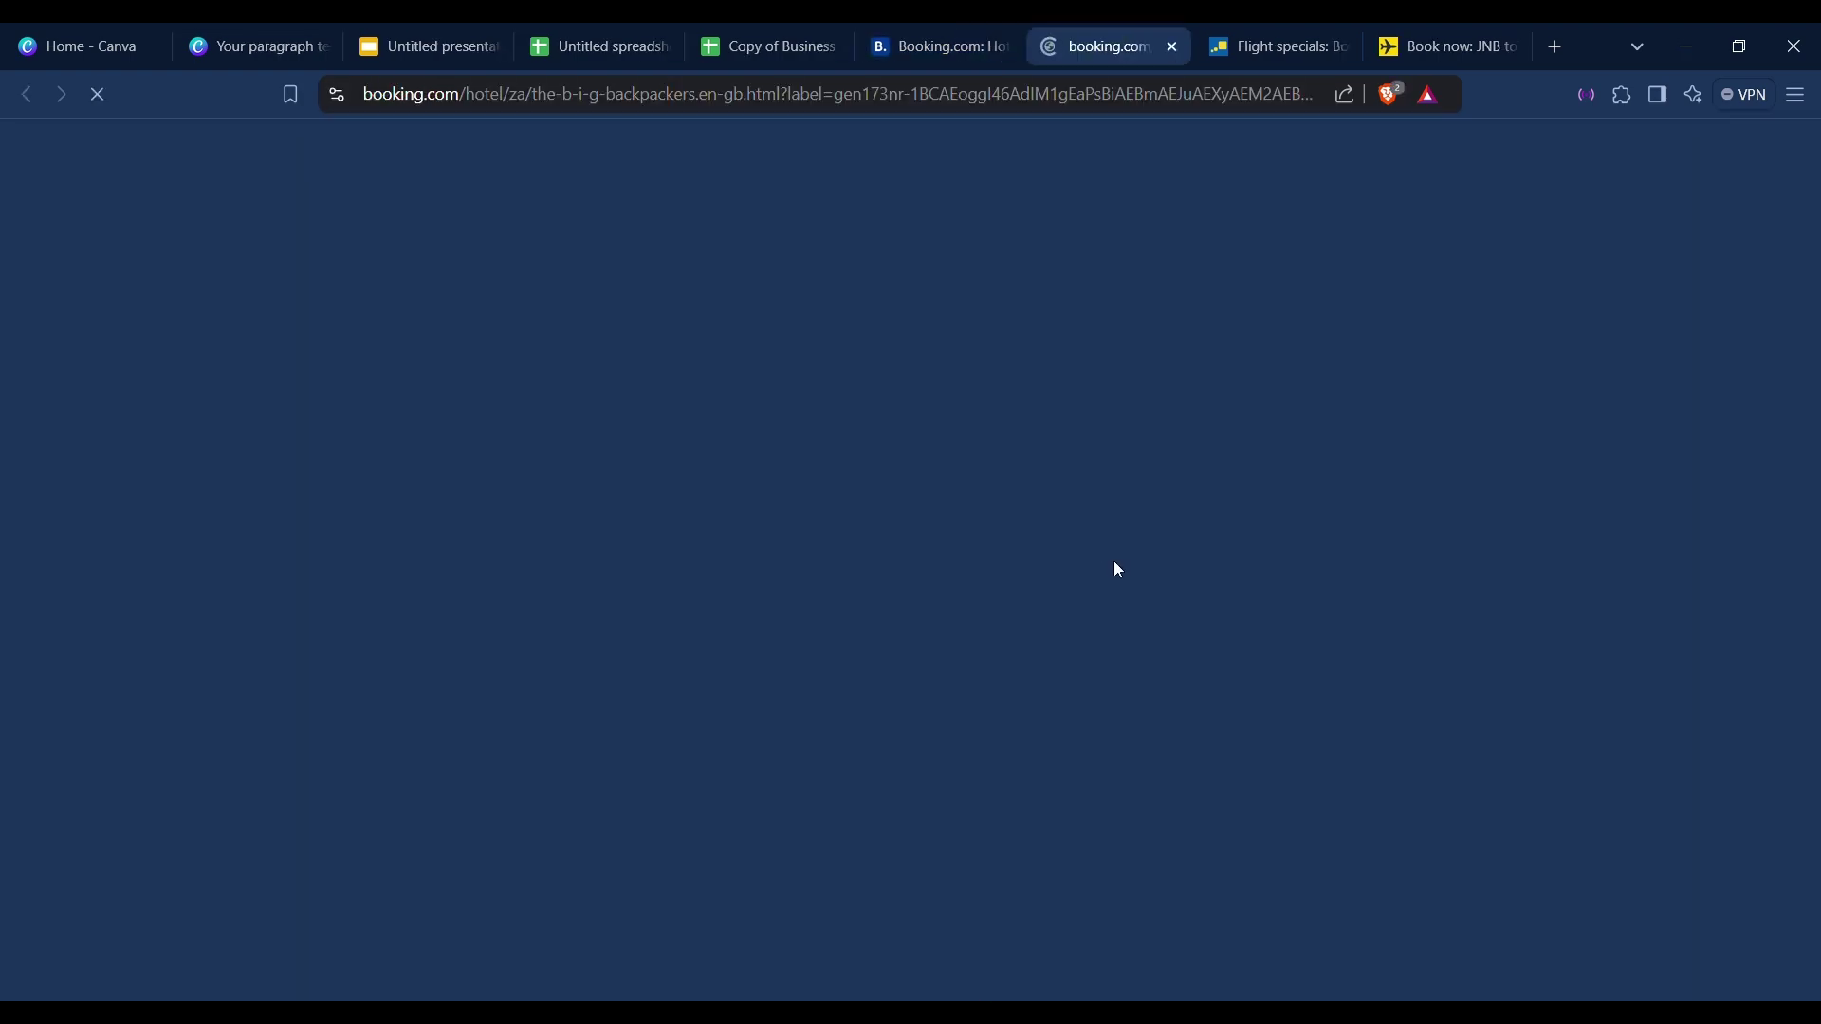
scroll(802, 723, down, 8)
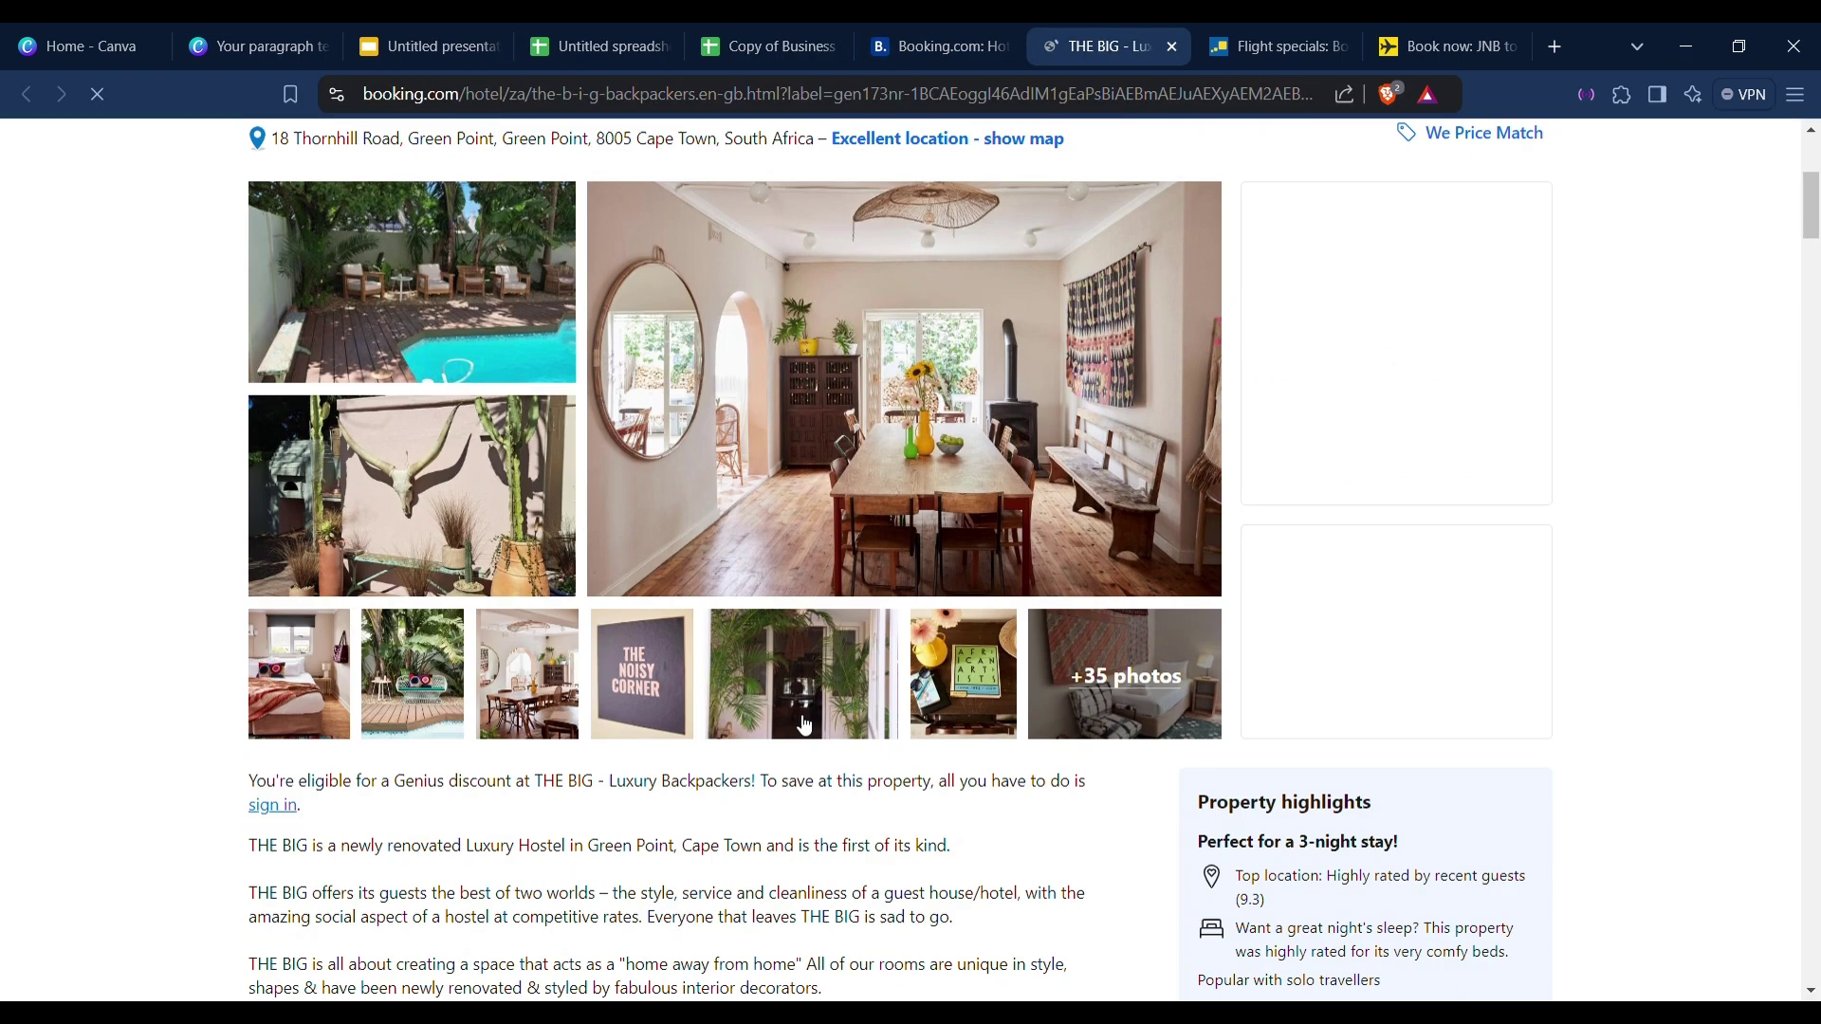
scroll(802, 723, down, 7)
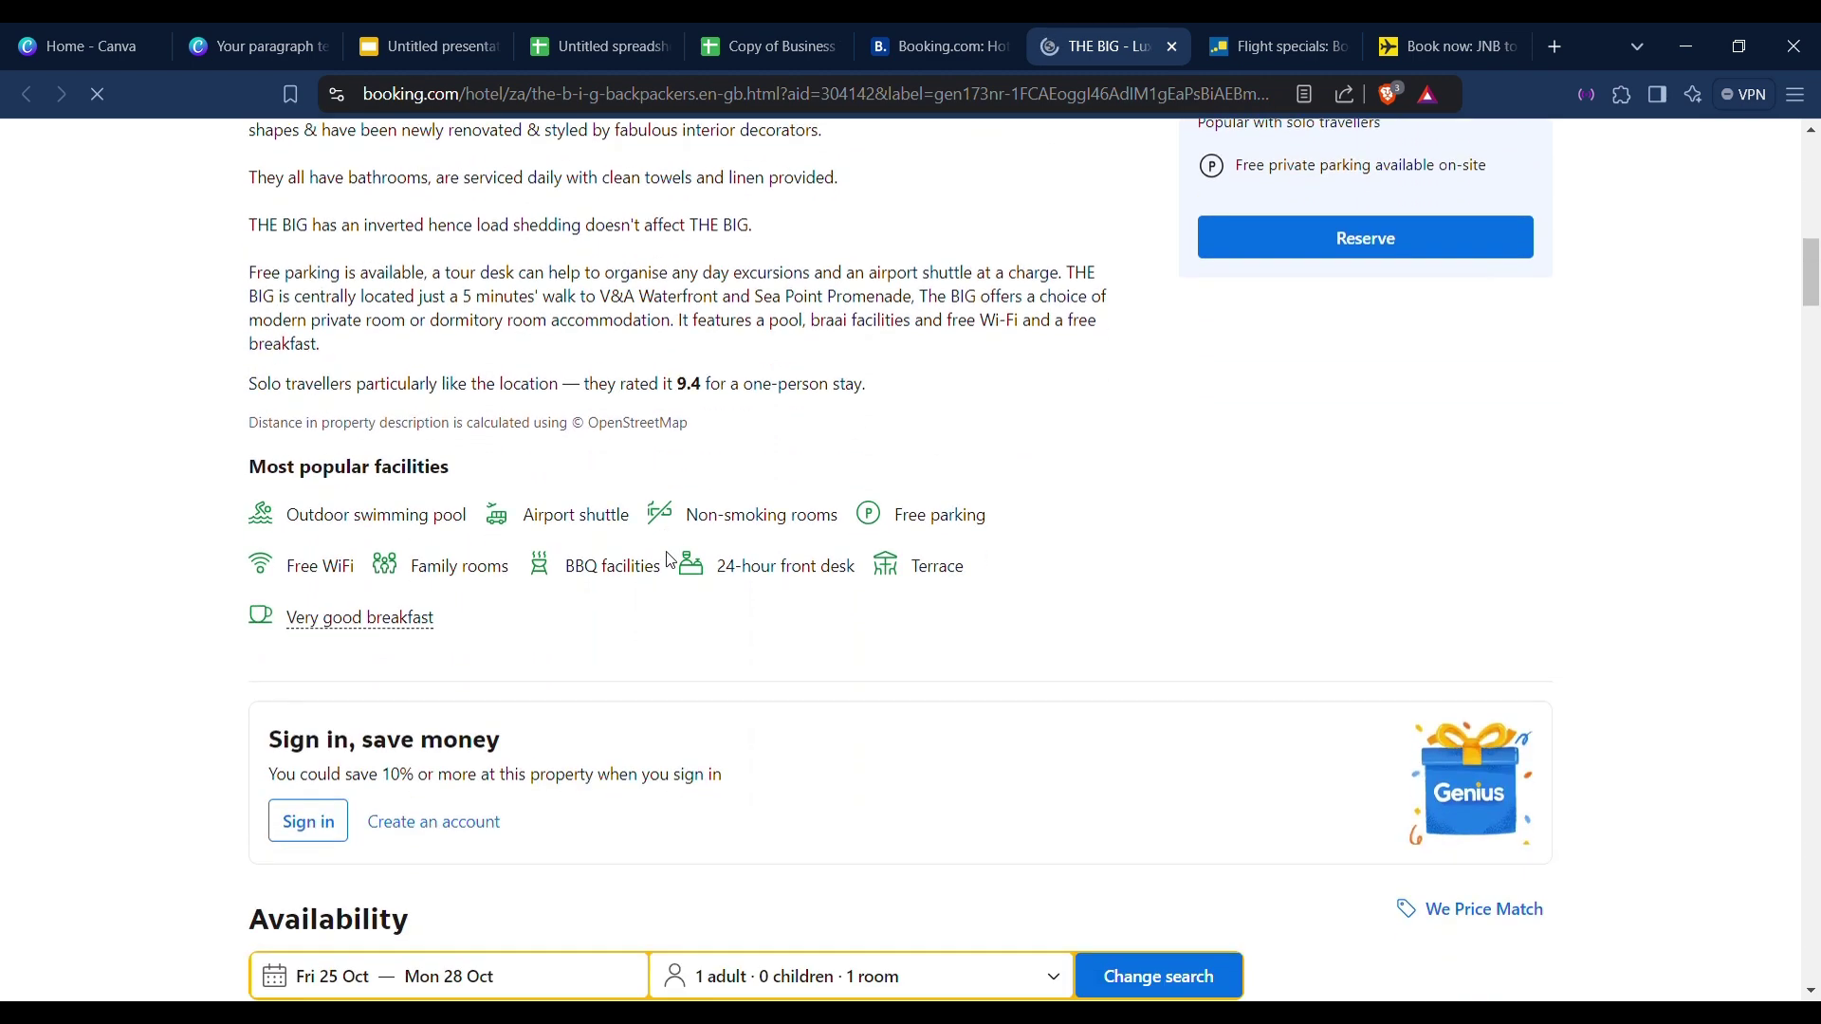
scroll(678, 562, down, 9)
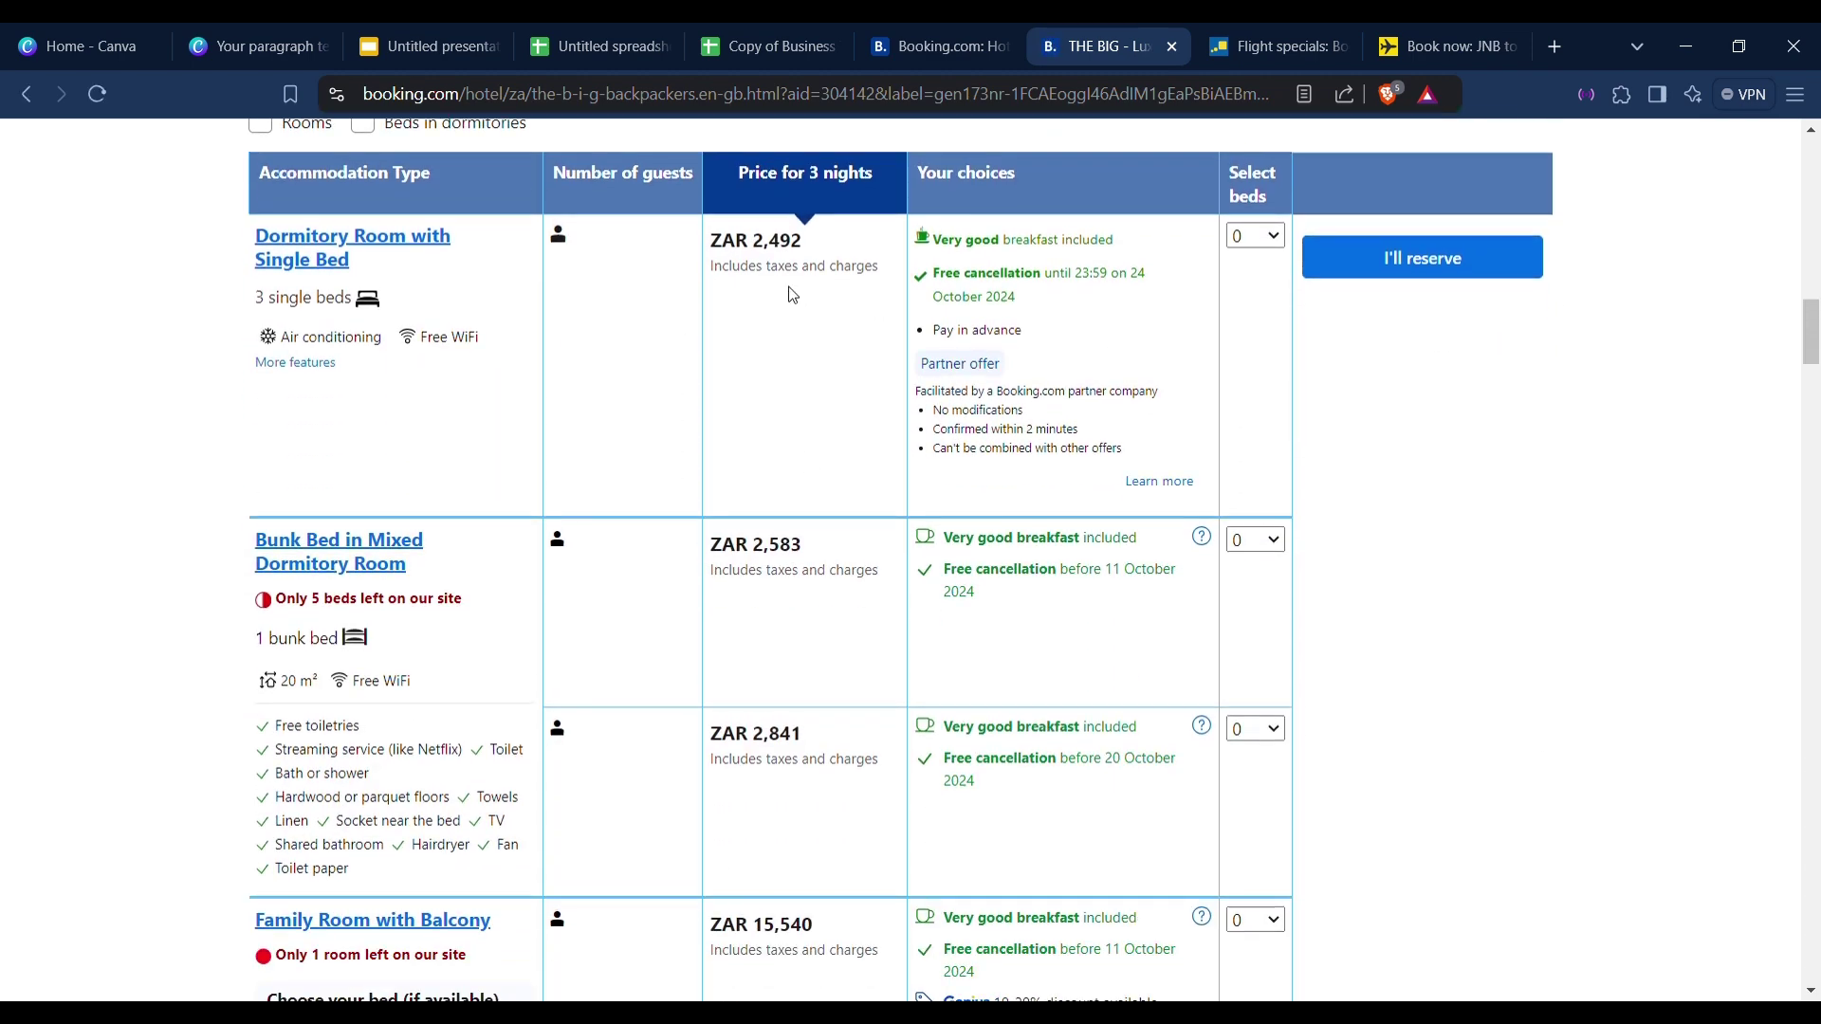
scroll(796, 484, down, 7)
scroll(797, 483, down, 12)
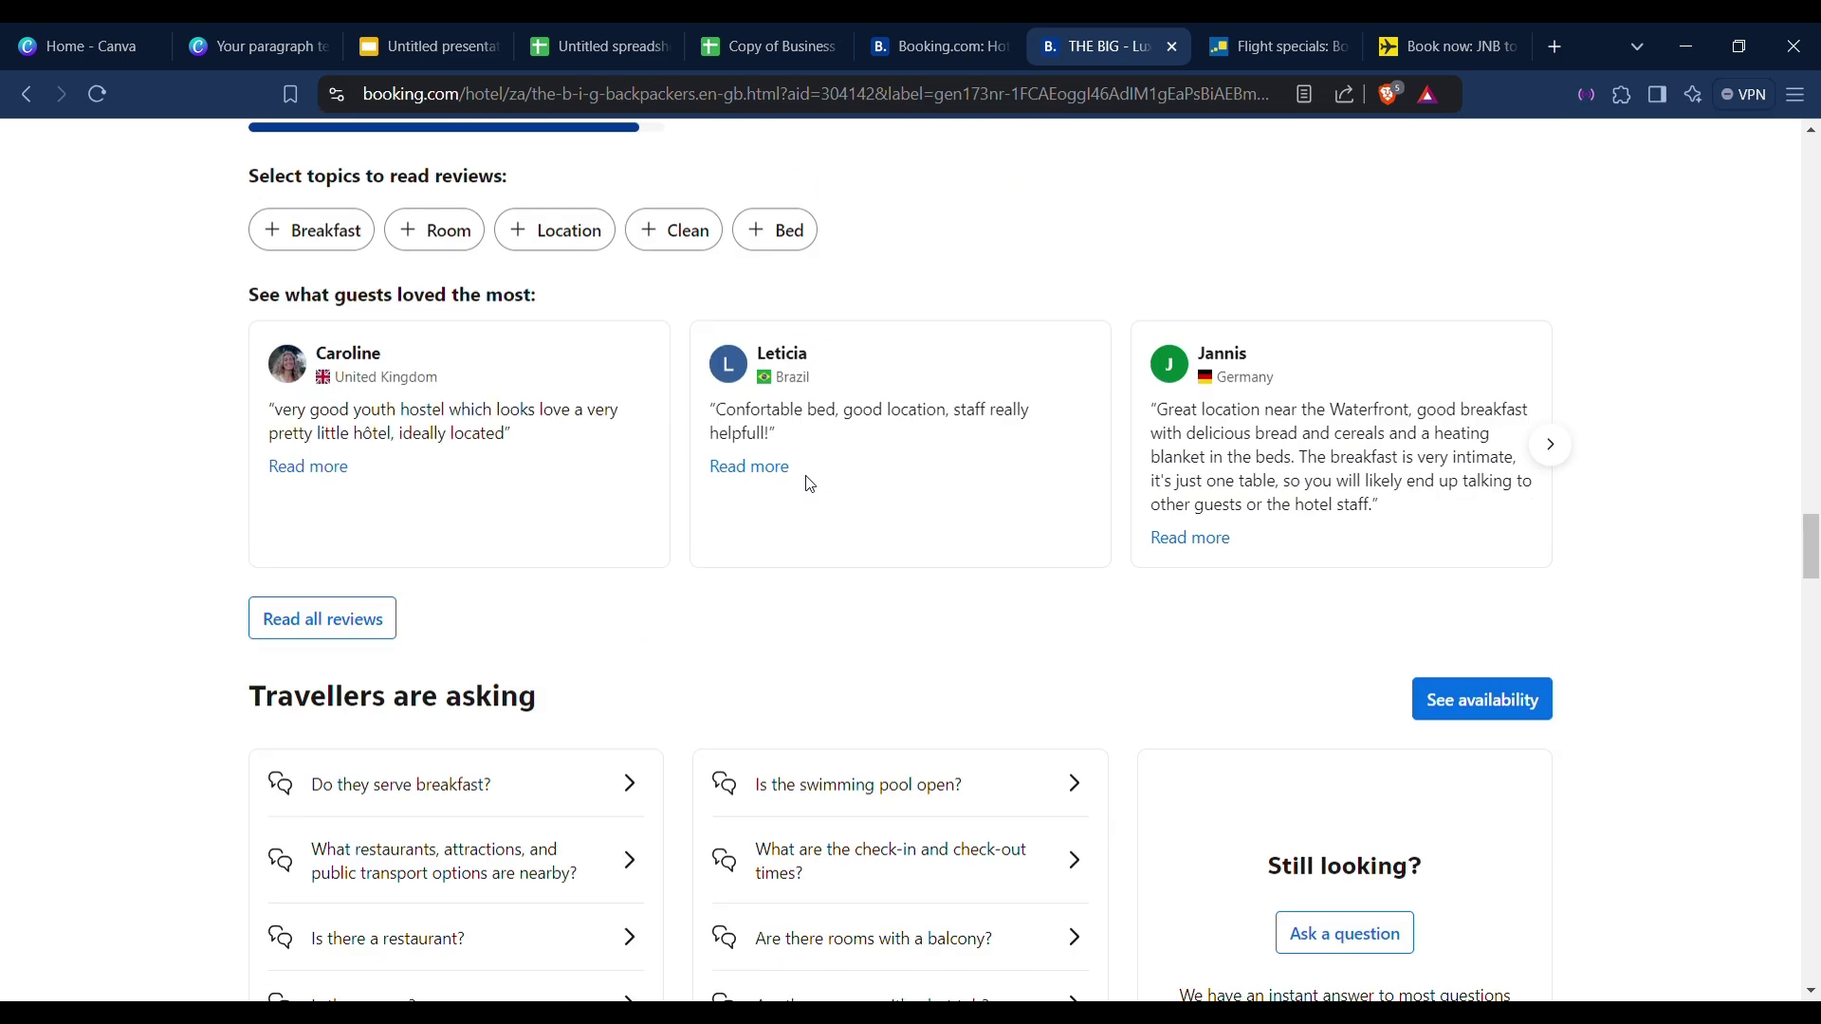
scroll(810, 485, down, 19)
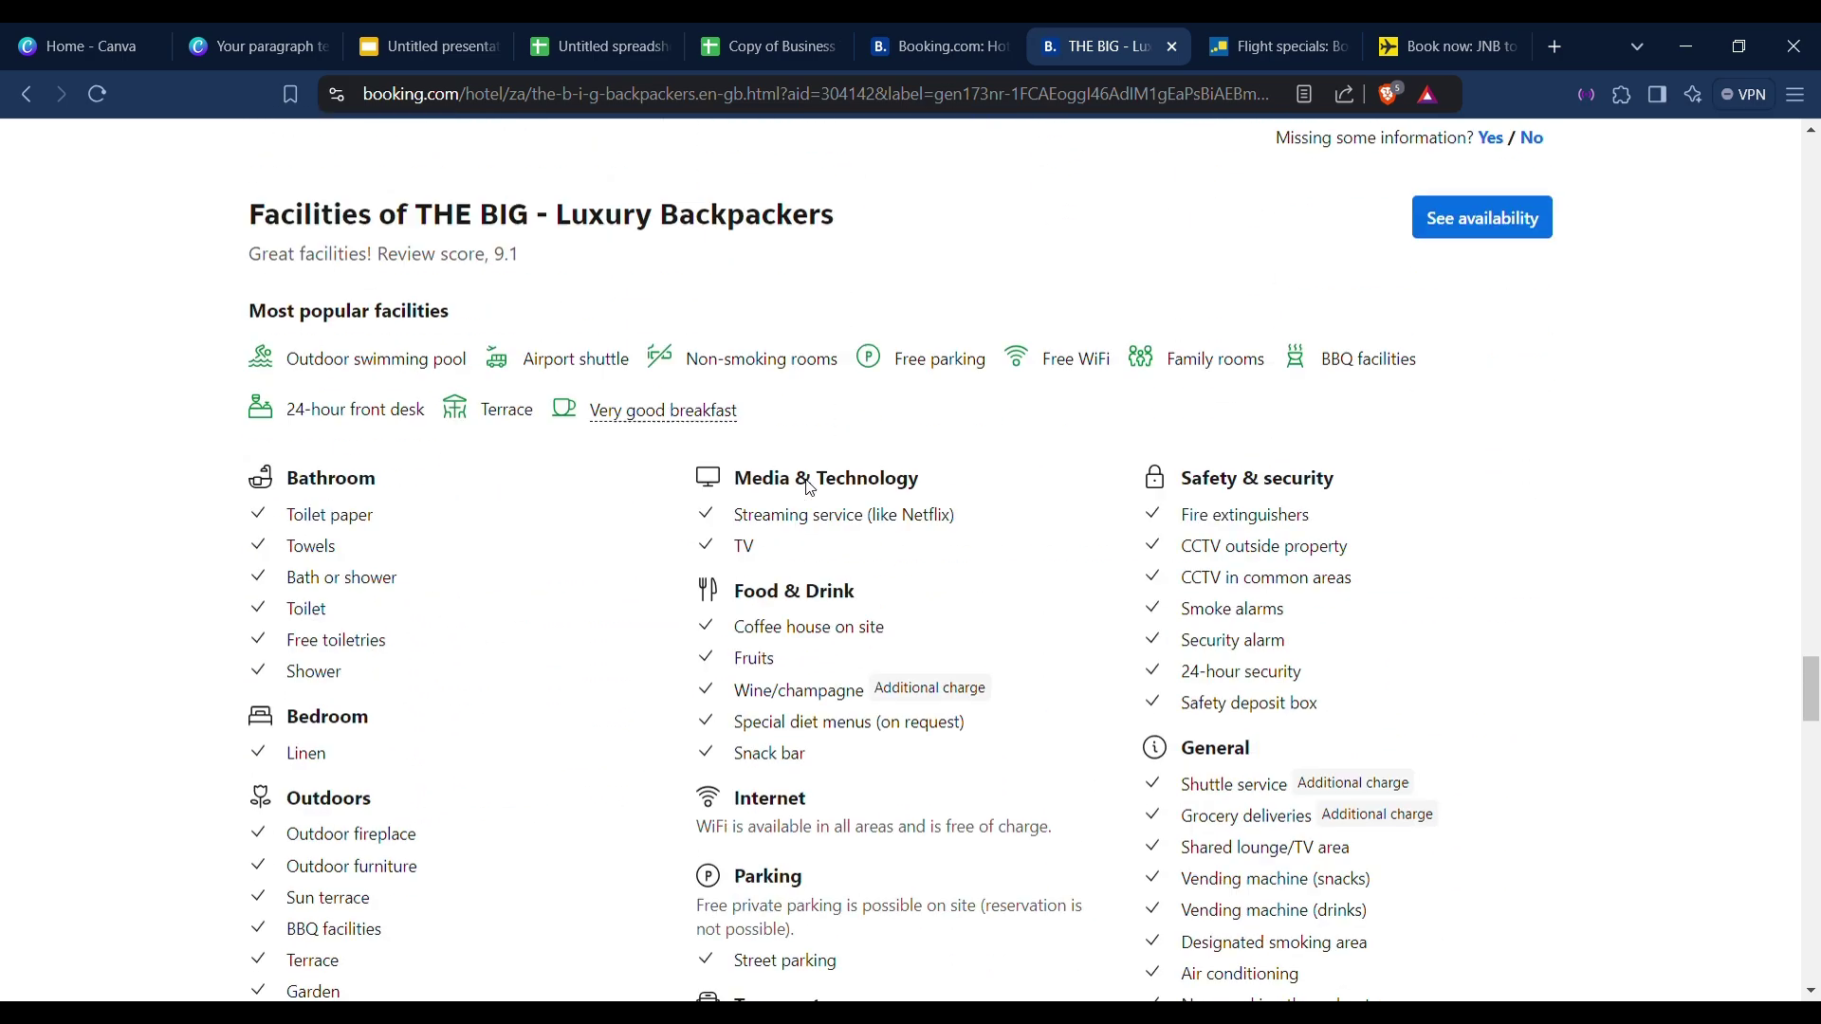
scroll(810, 485, down, 20)
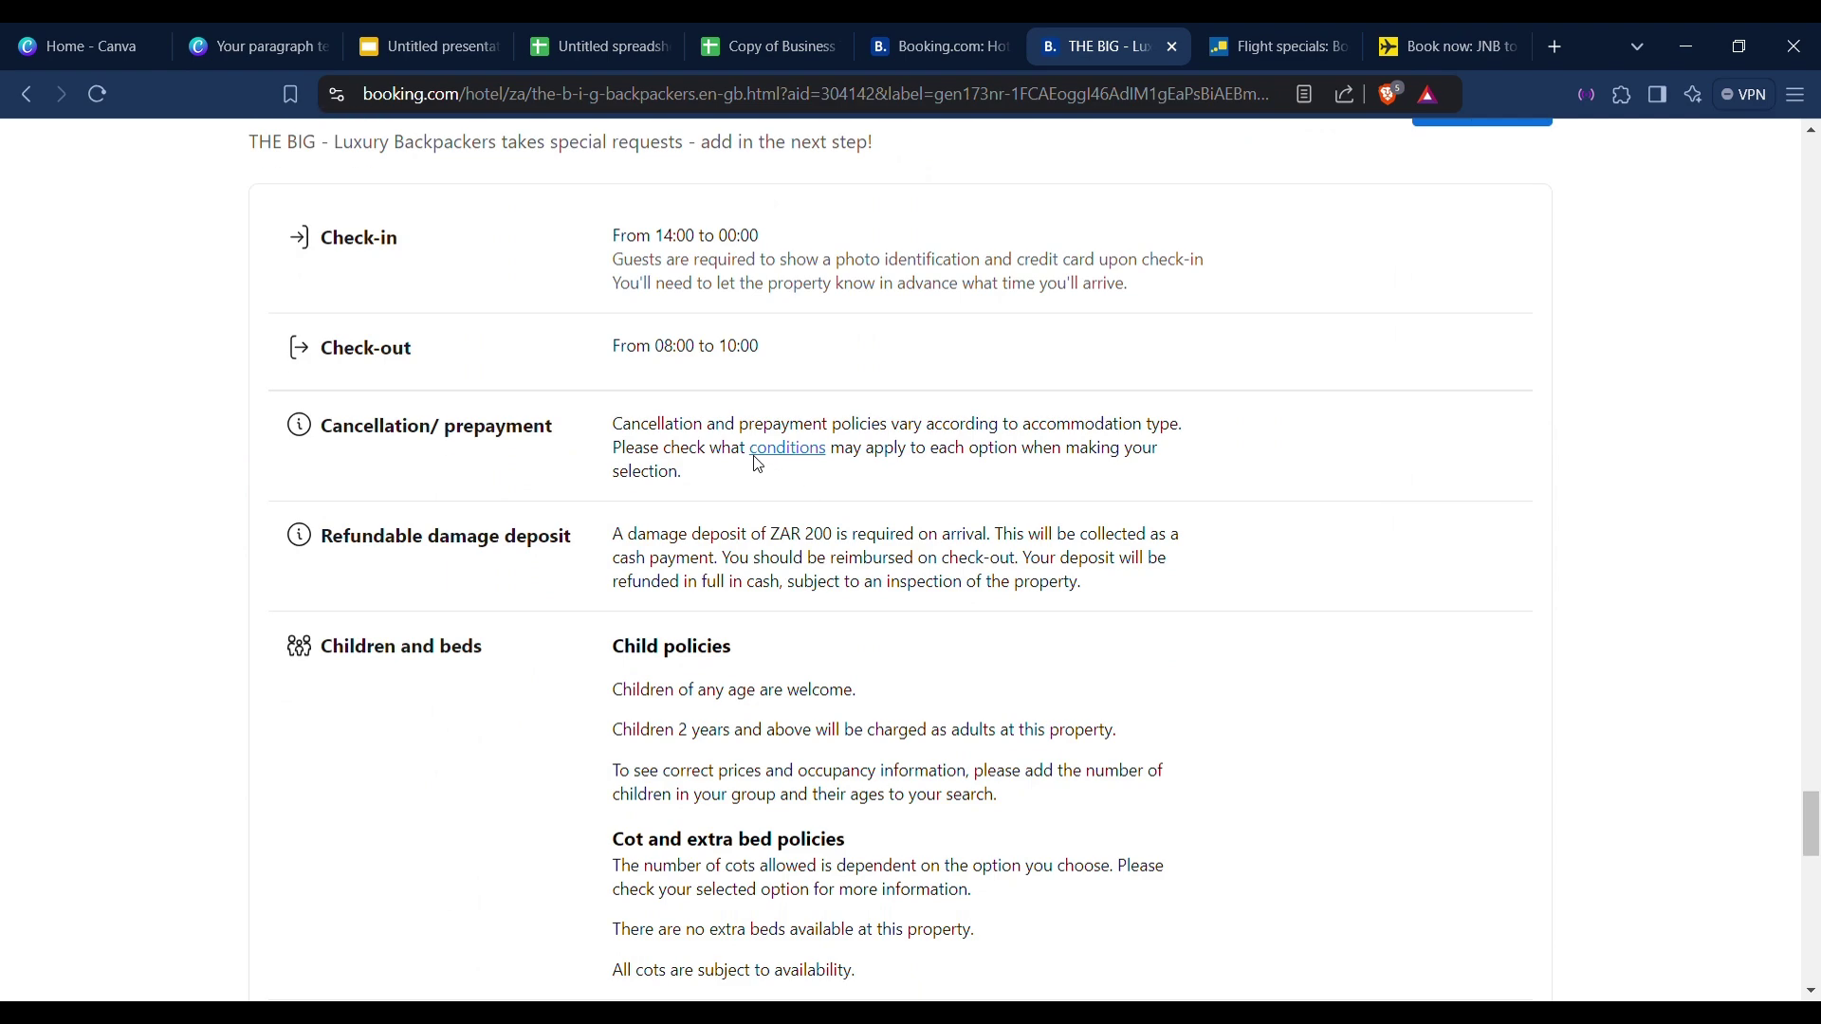
scroll(759, 465, up, 1)
scroll(711, 455, up, 2)
click(745, 36)
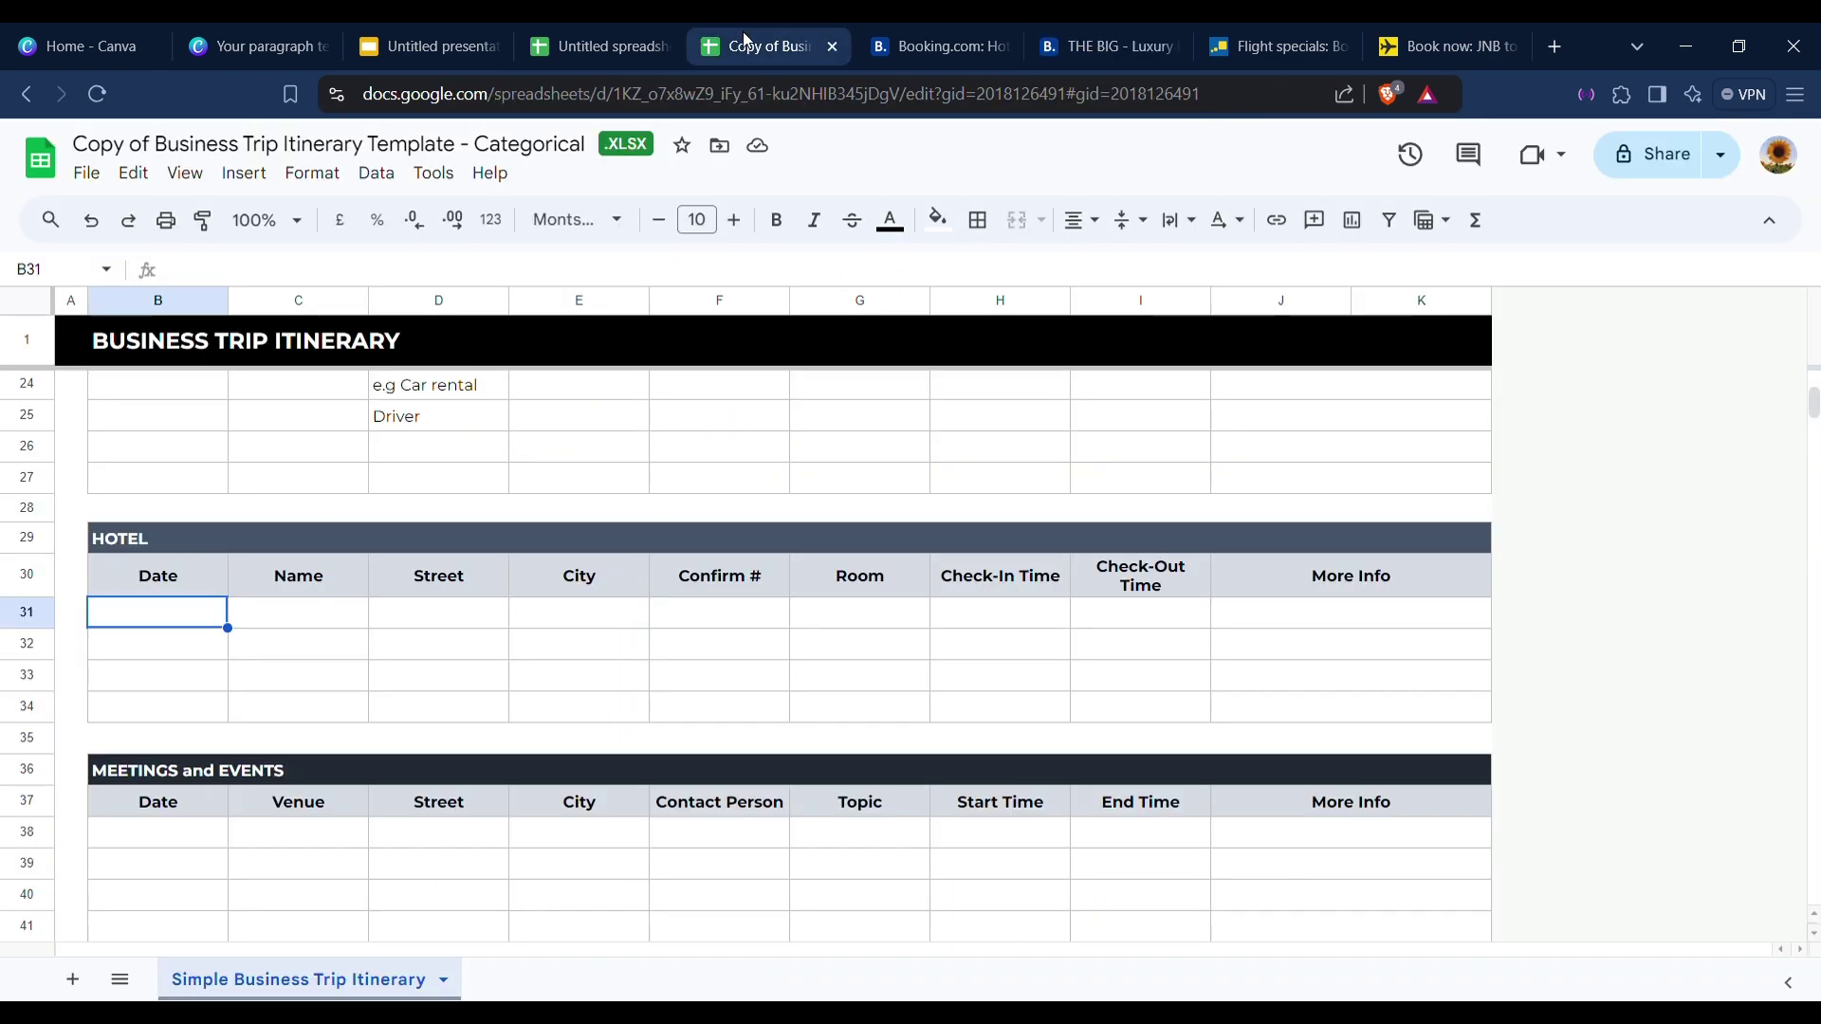
Inspect HOTEL row 31 cells H31, I31, E31 and F31, then return to THE BIG's page.
scroll(499, 516, down, 1)
scroll(500, 516, up, 2)
scroll(500, 516, down, 2)
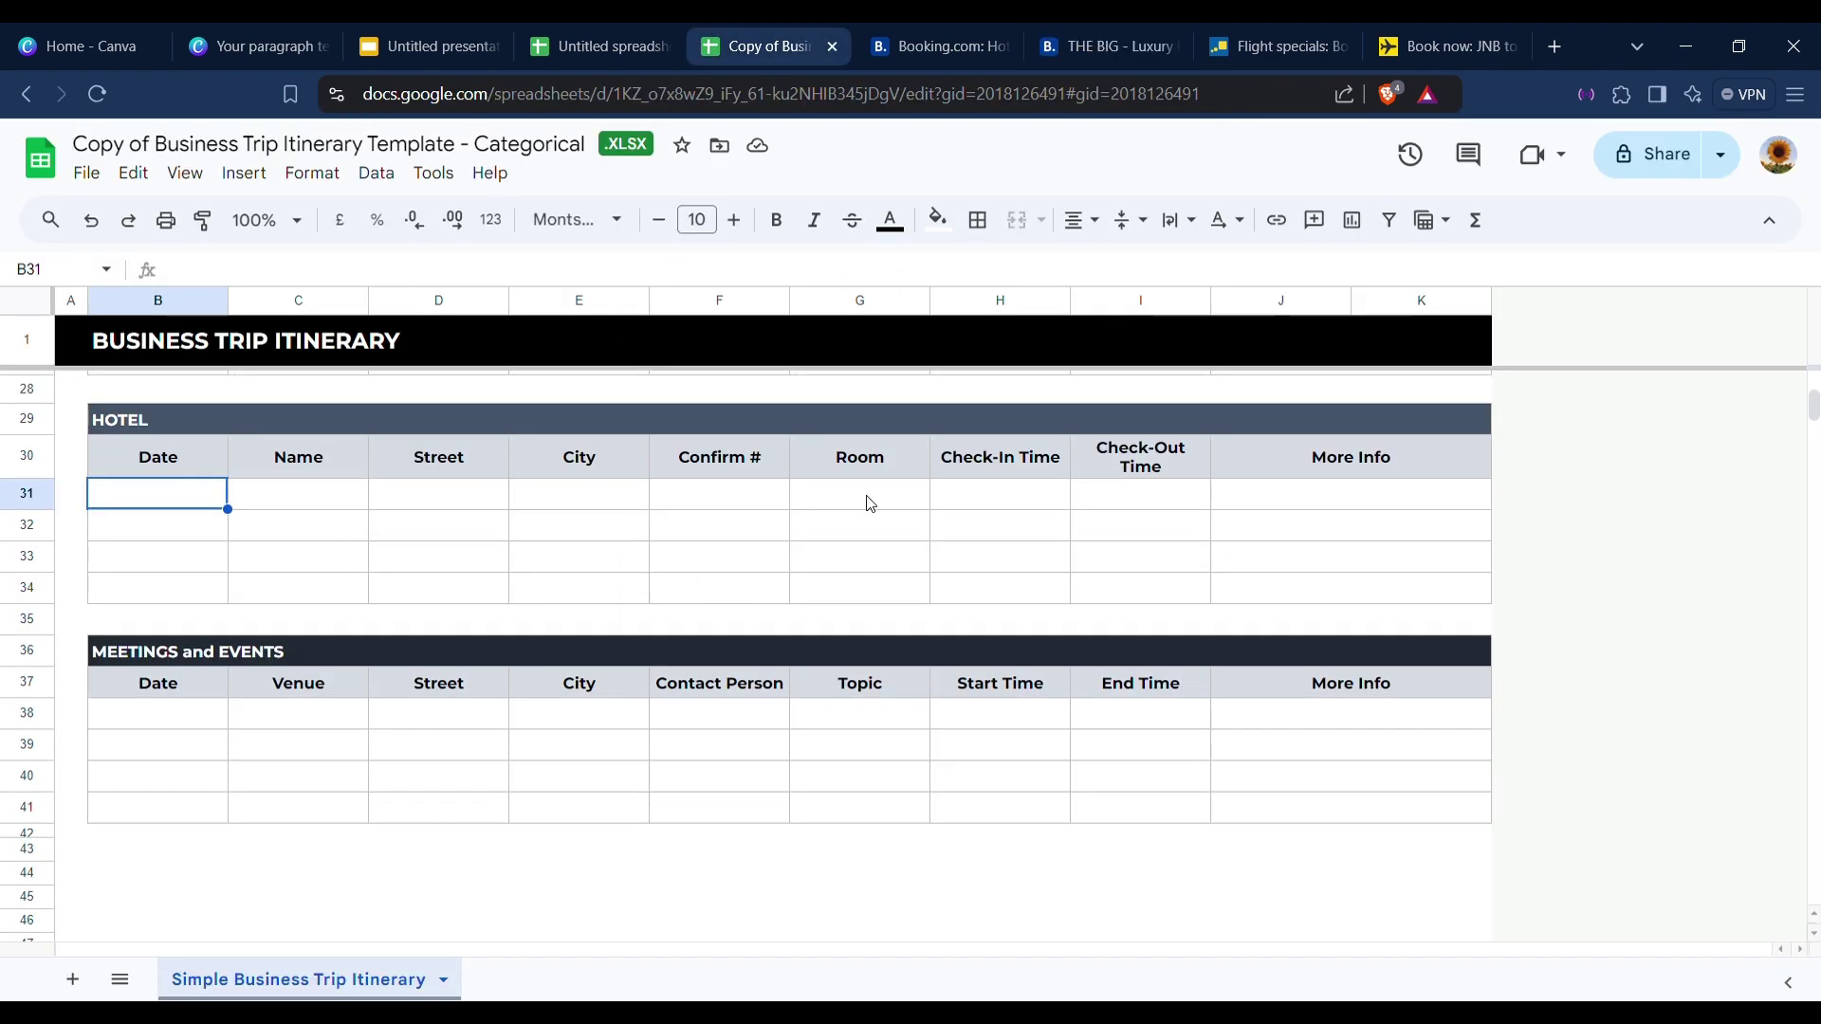
click(1026, 493)
click(1116, 495)
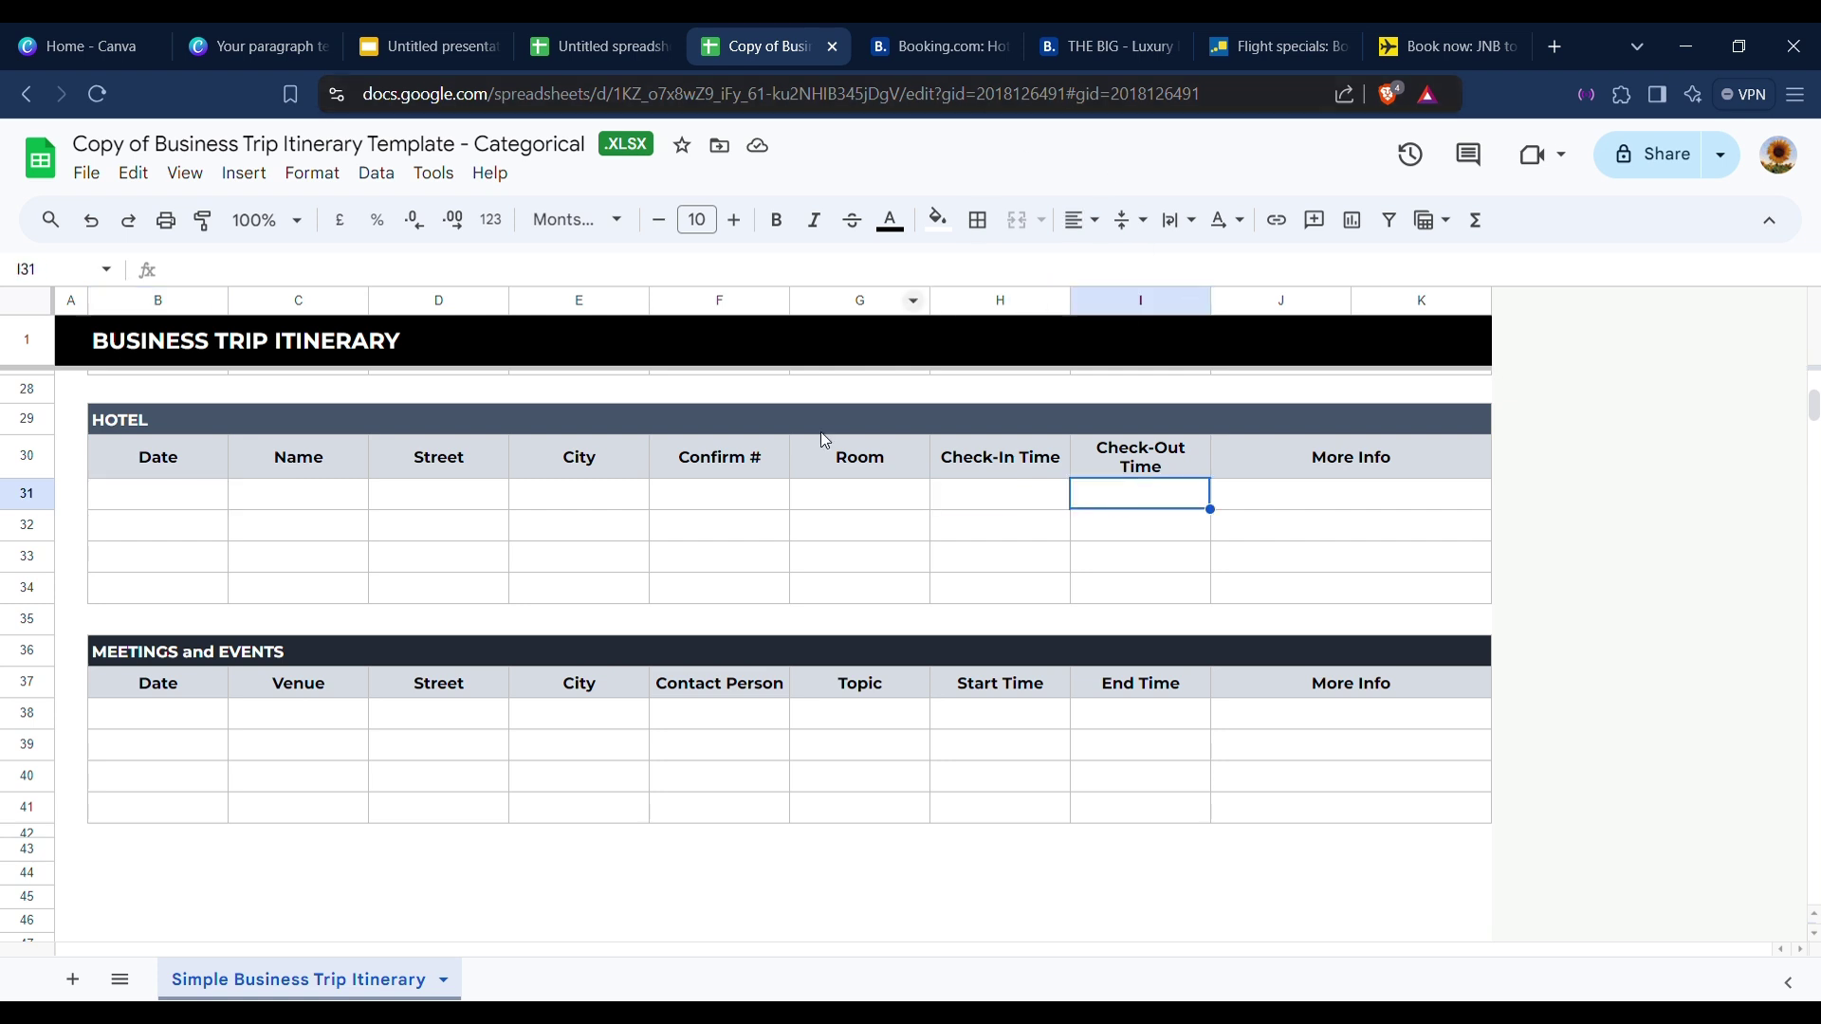
click(611, 503)
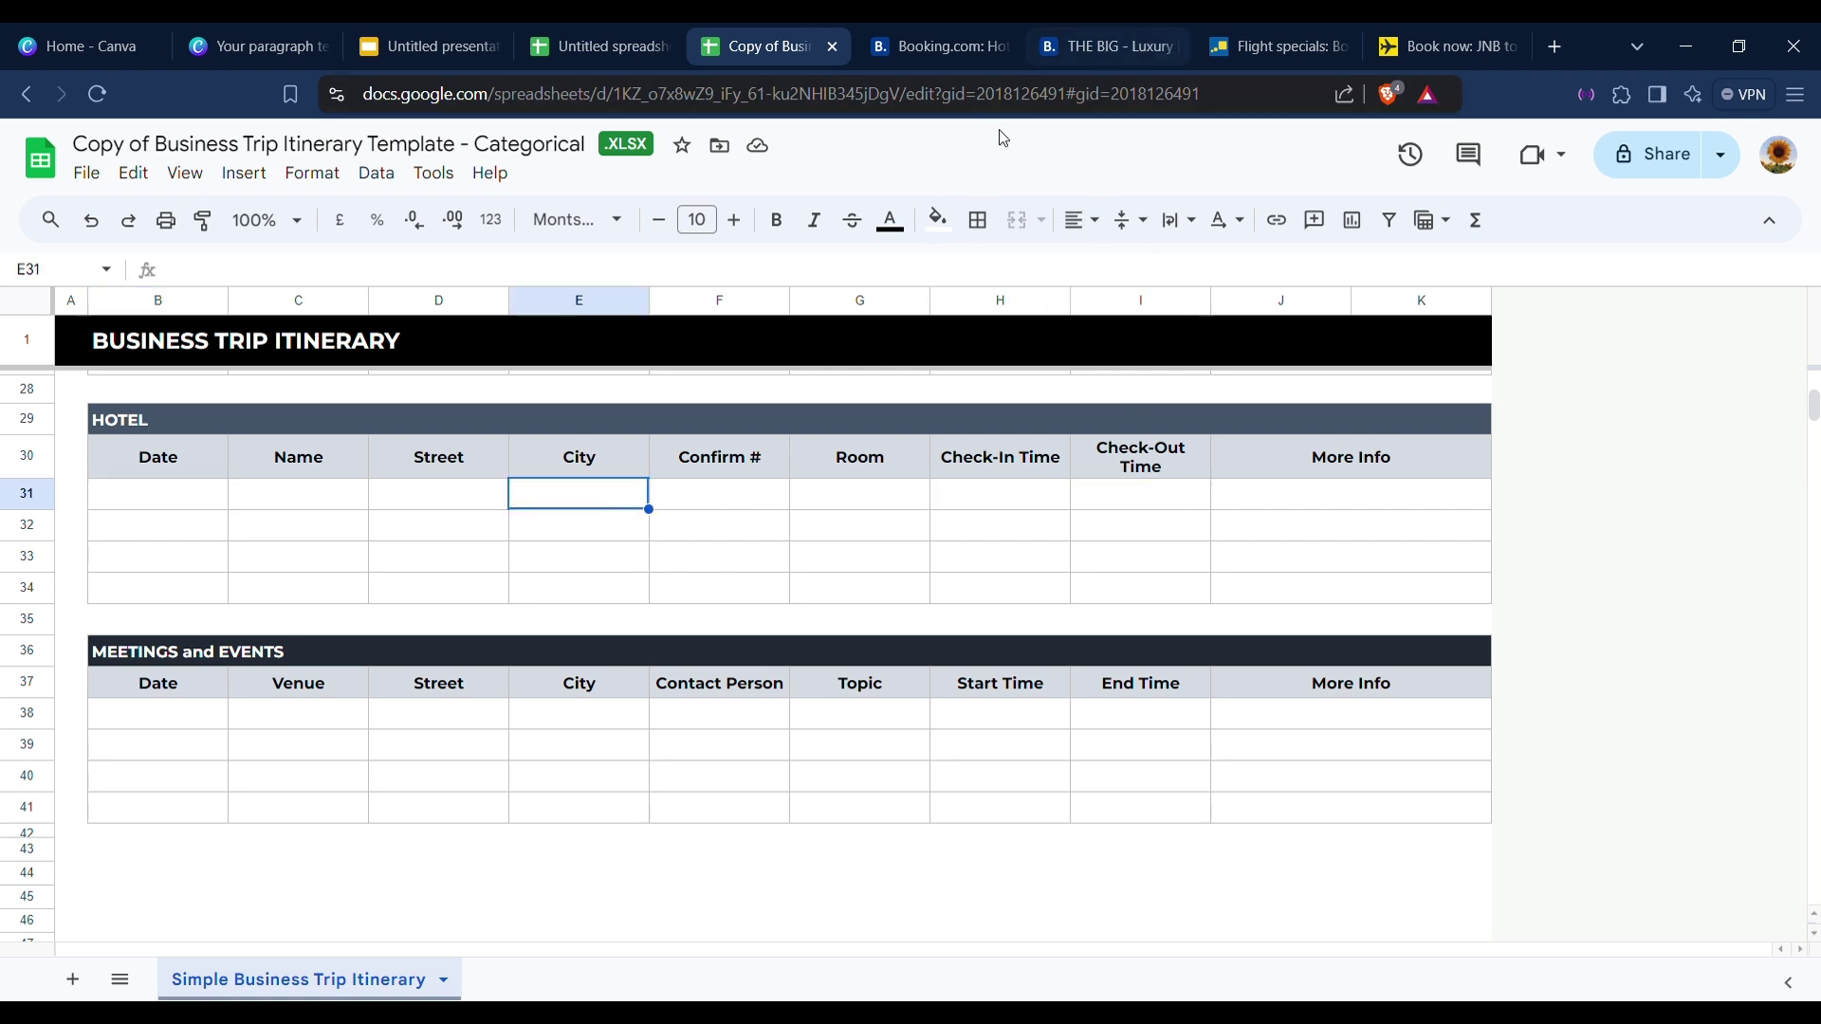
click(673, 507)
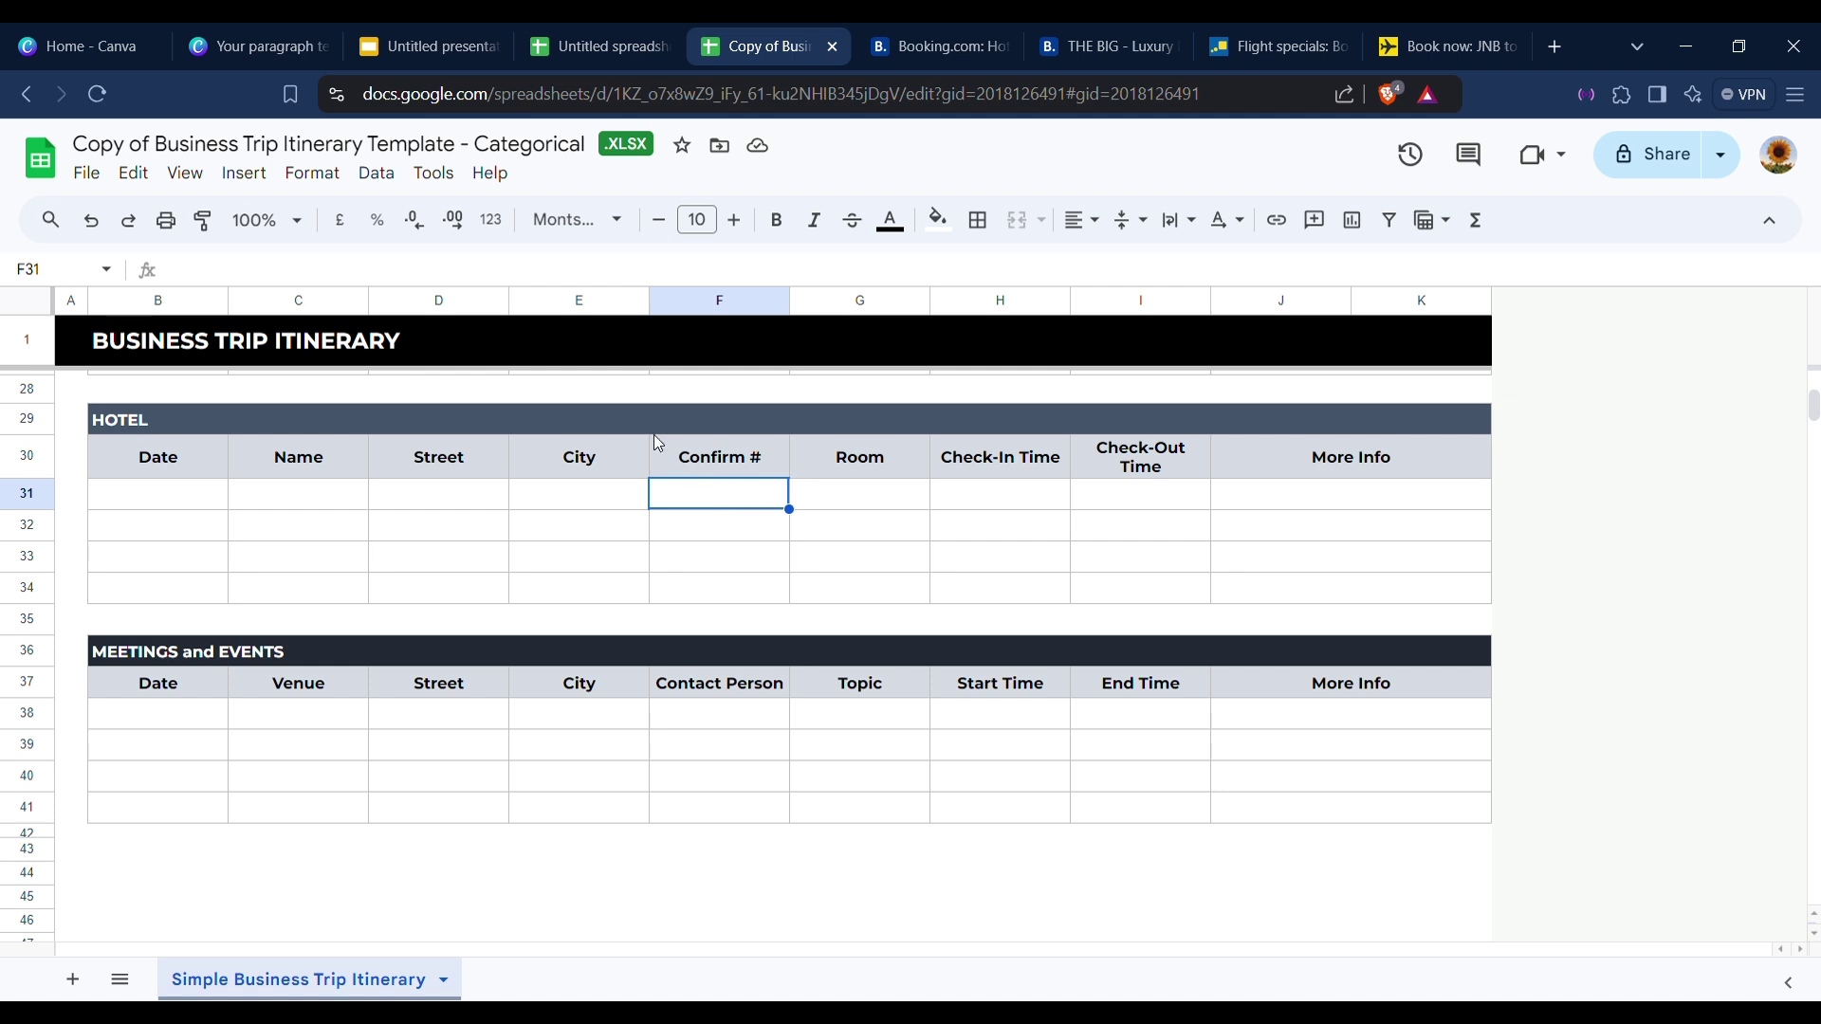
click(1218, 29)
click(1105, 45)
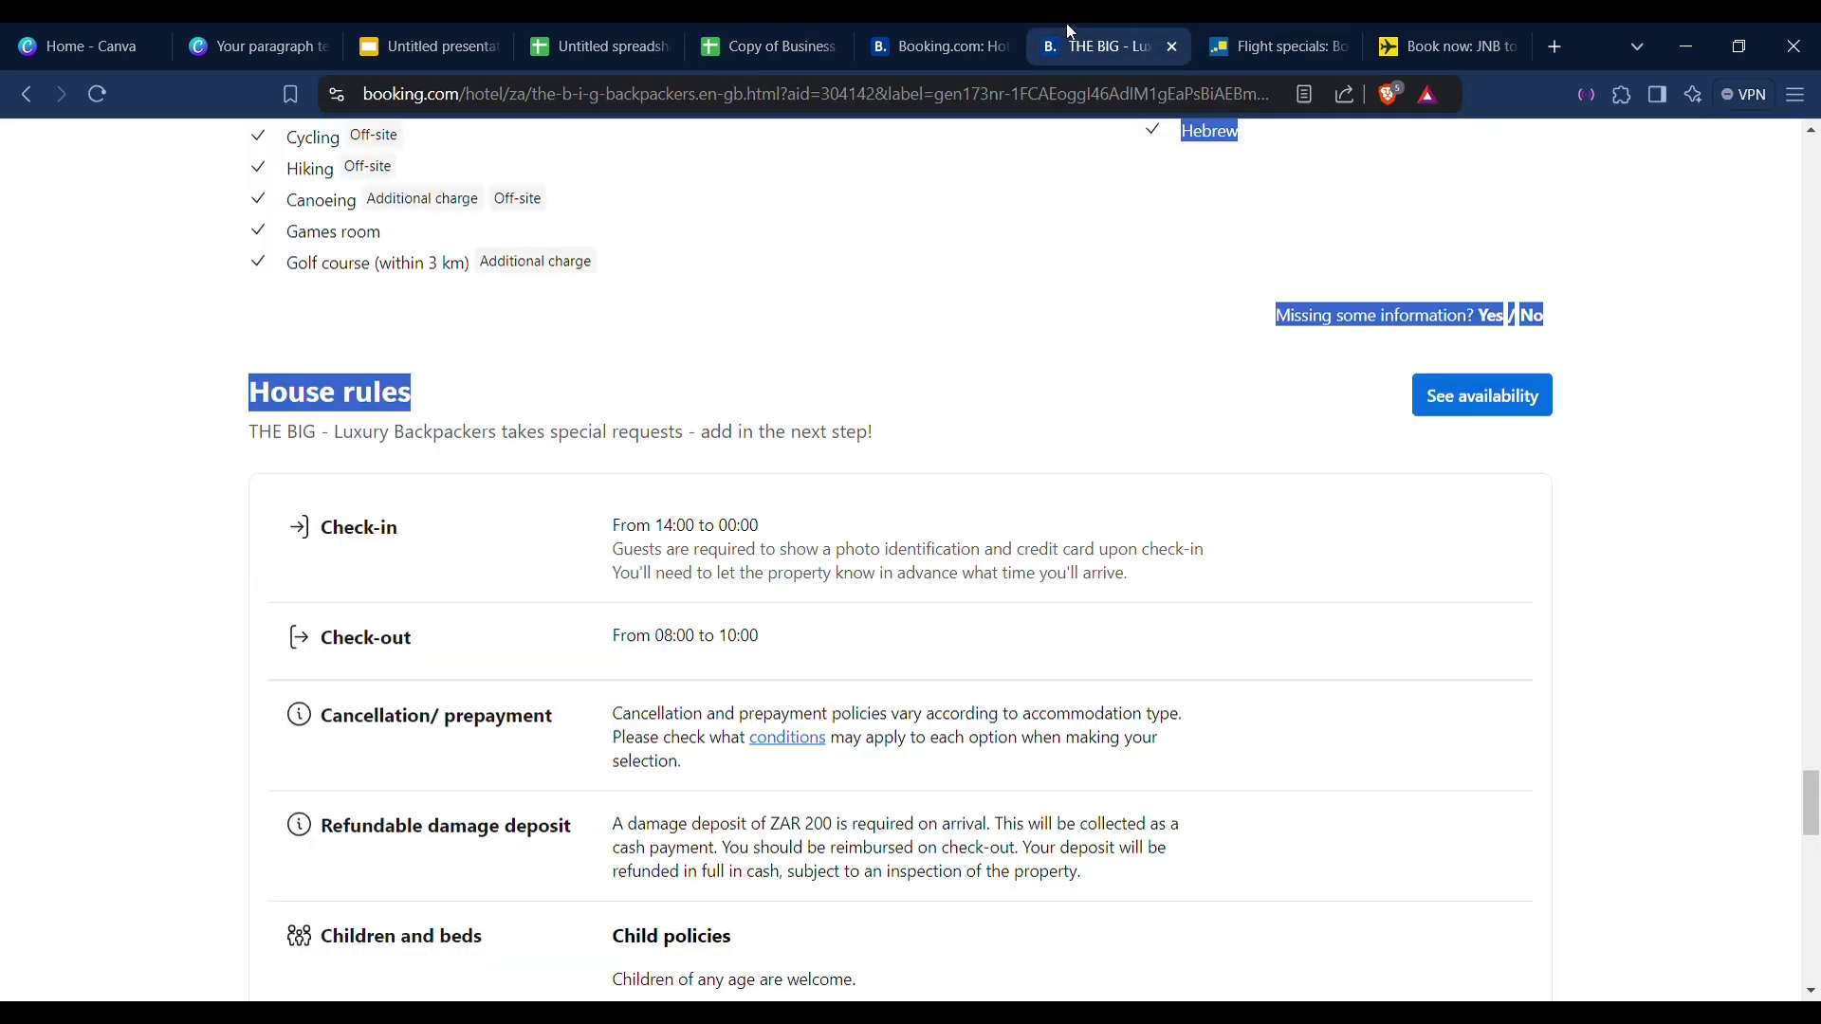
Scroll up THE BIG's page and expand its full property description.
scroll(901, 387, down, 8)
scroll(906, 388, up, 10)
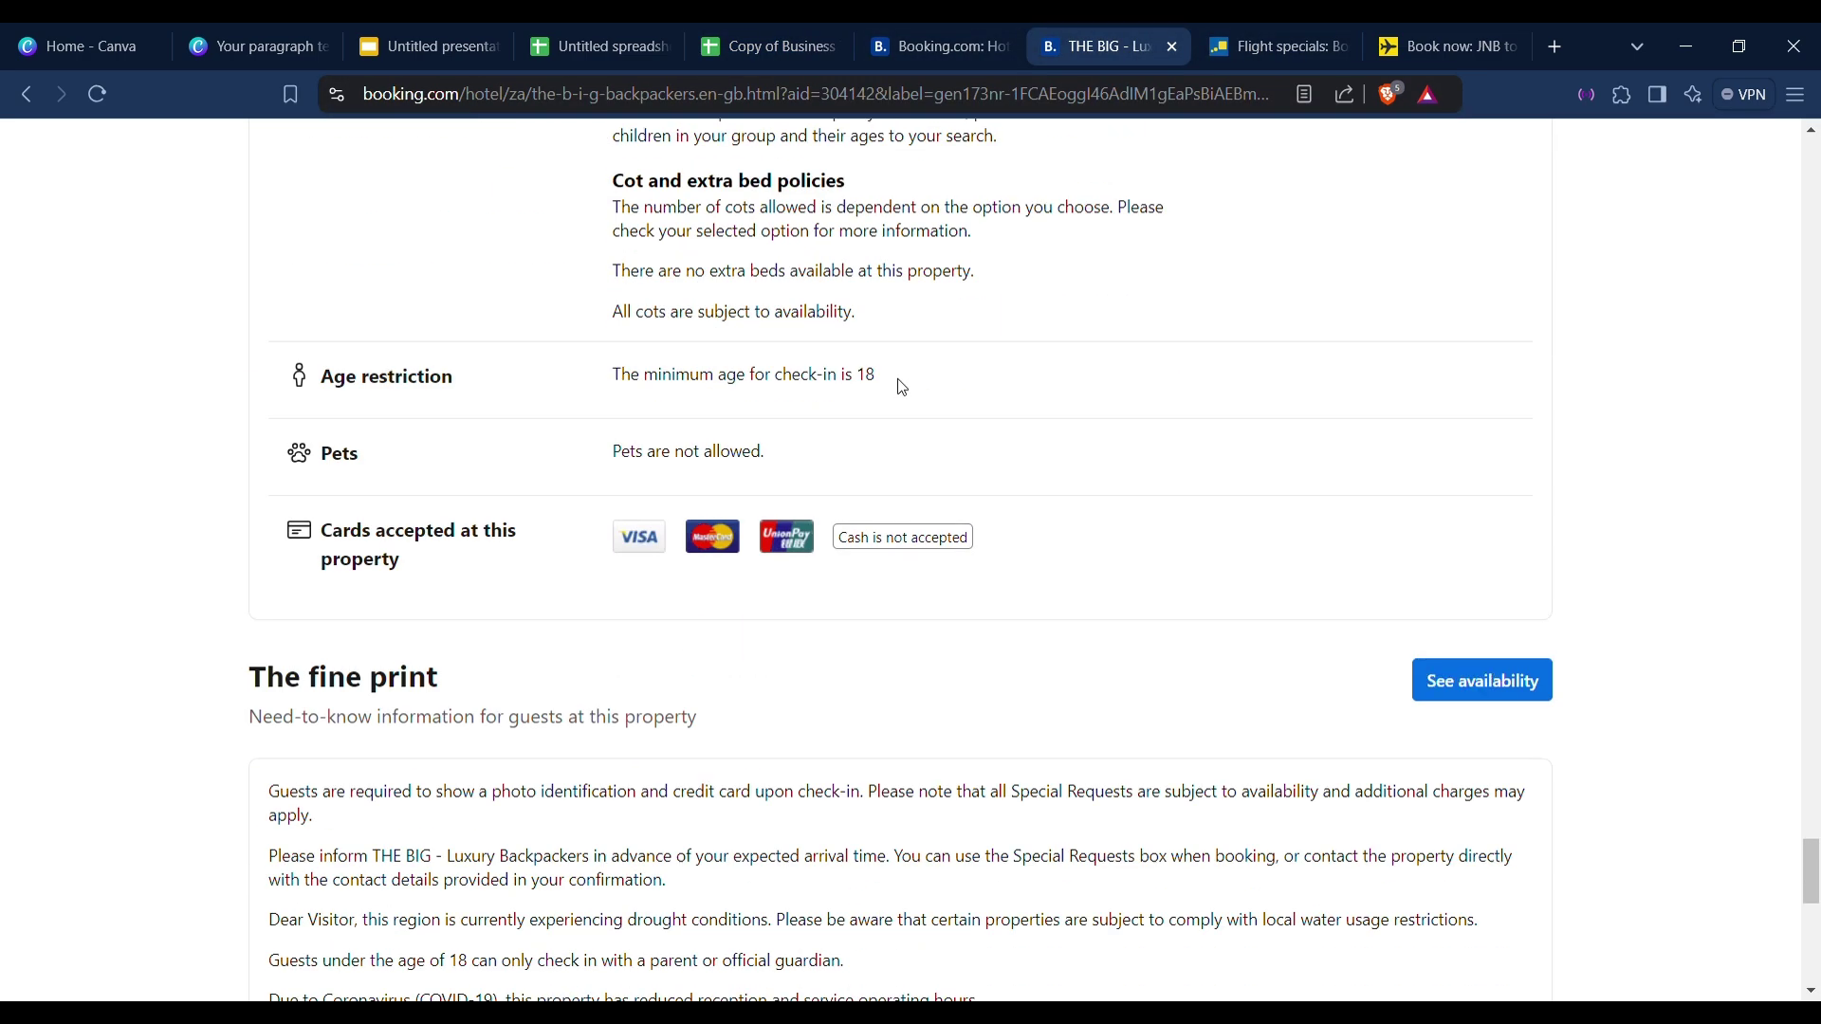
scroll(902, 389, up, 15)
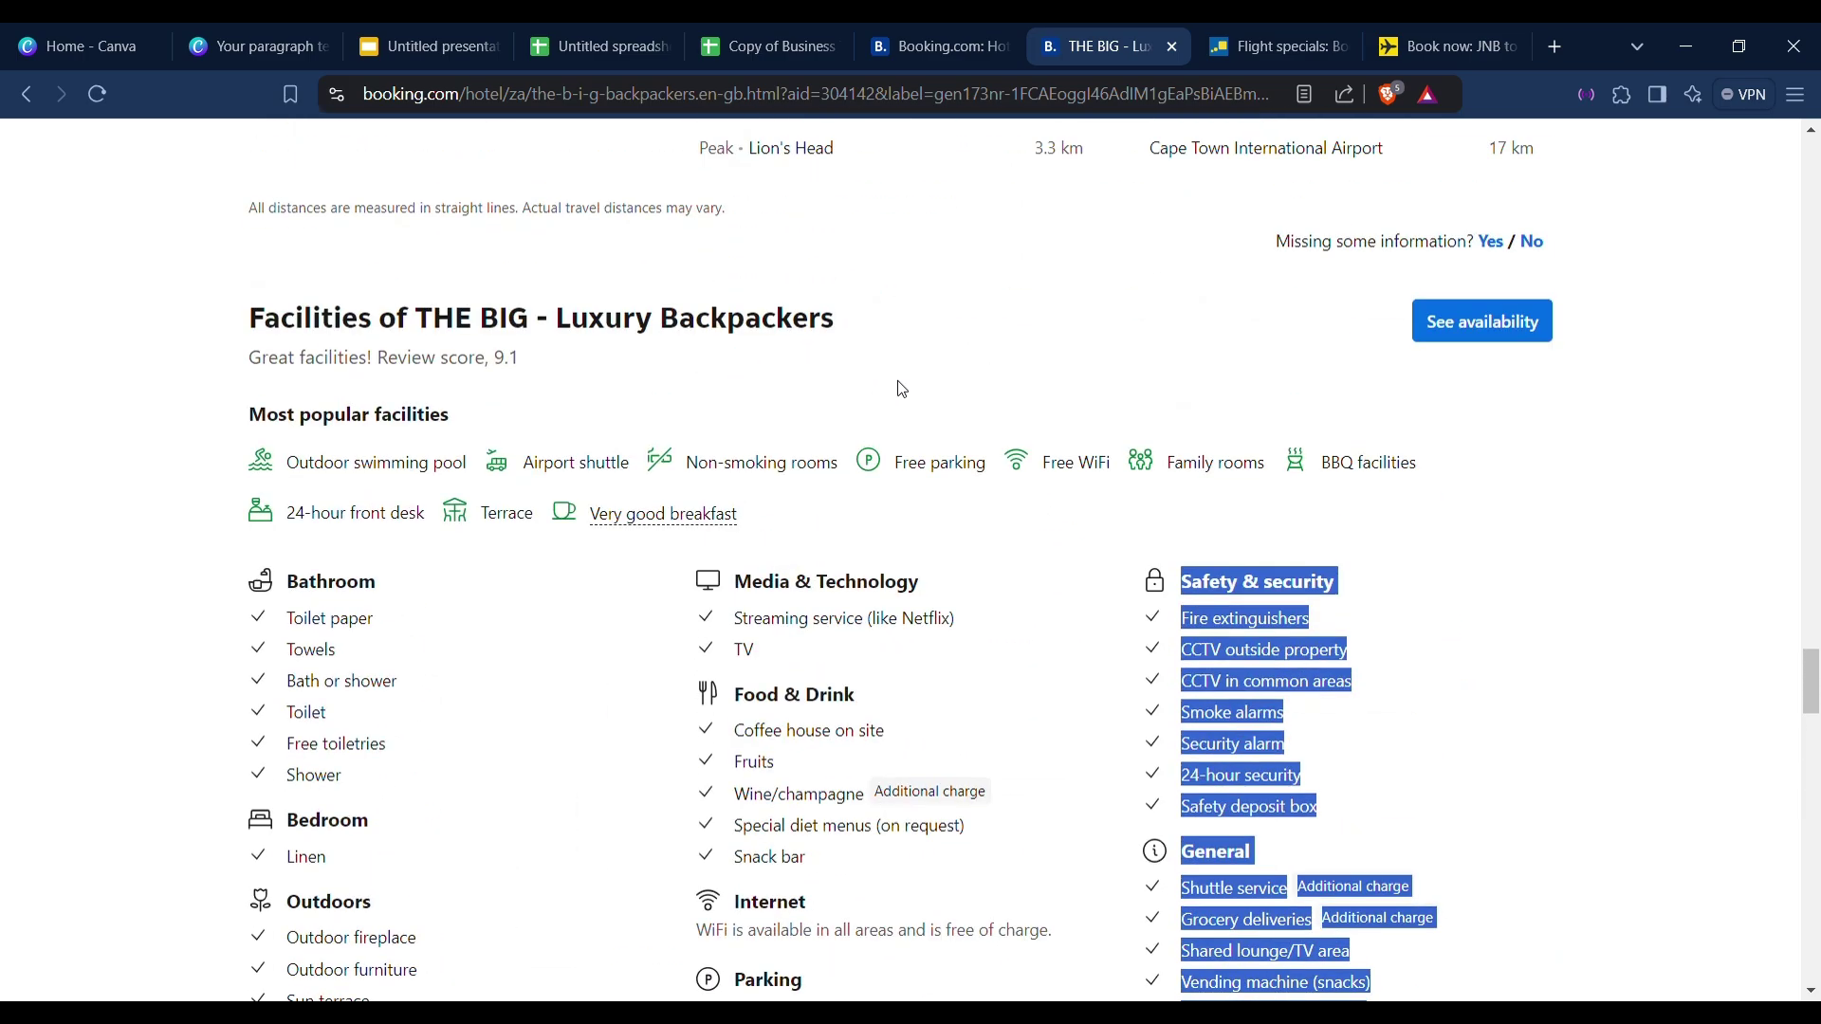
scroll(1511, 582, down, 20)
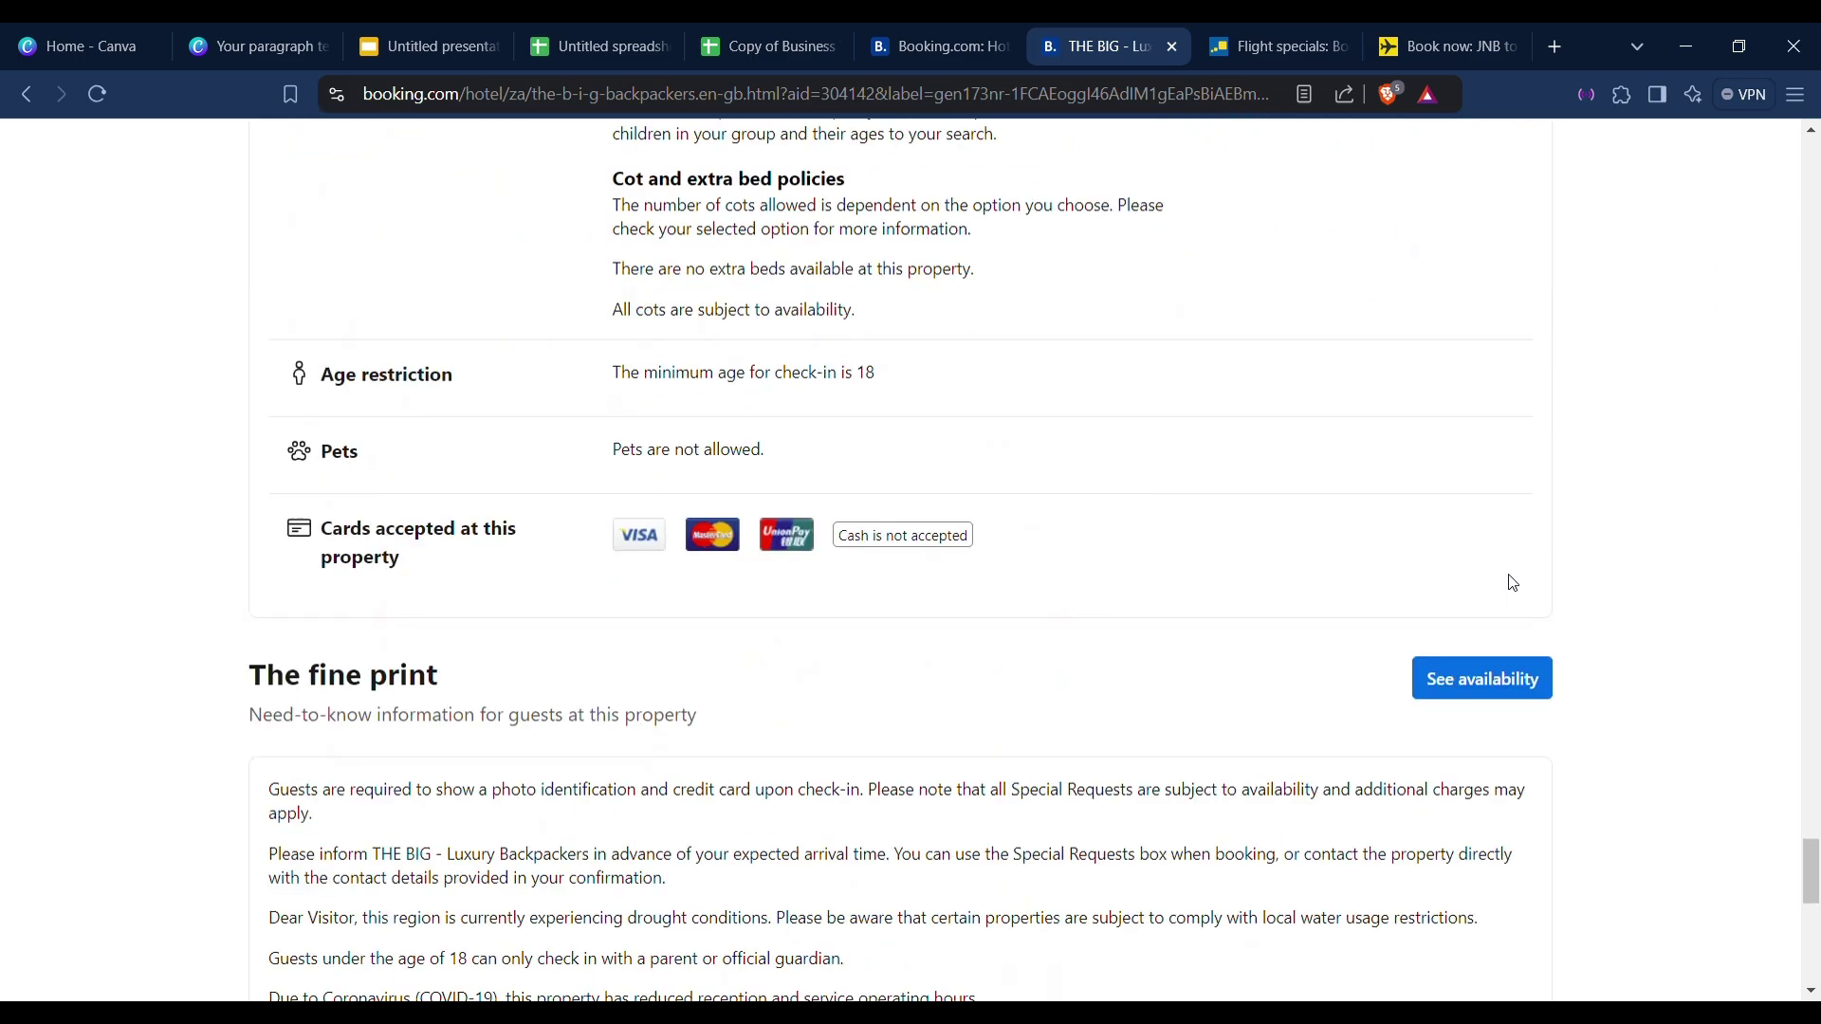
scroll(1498, 587, down, 5)
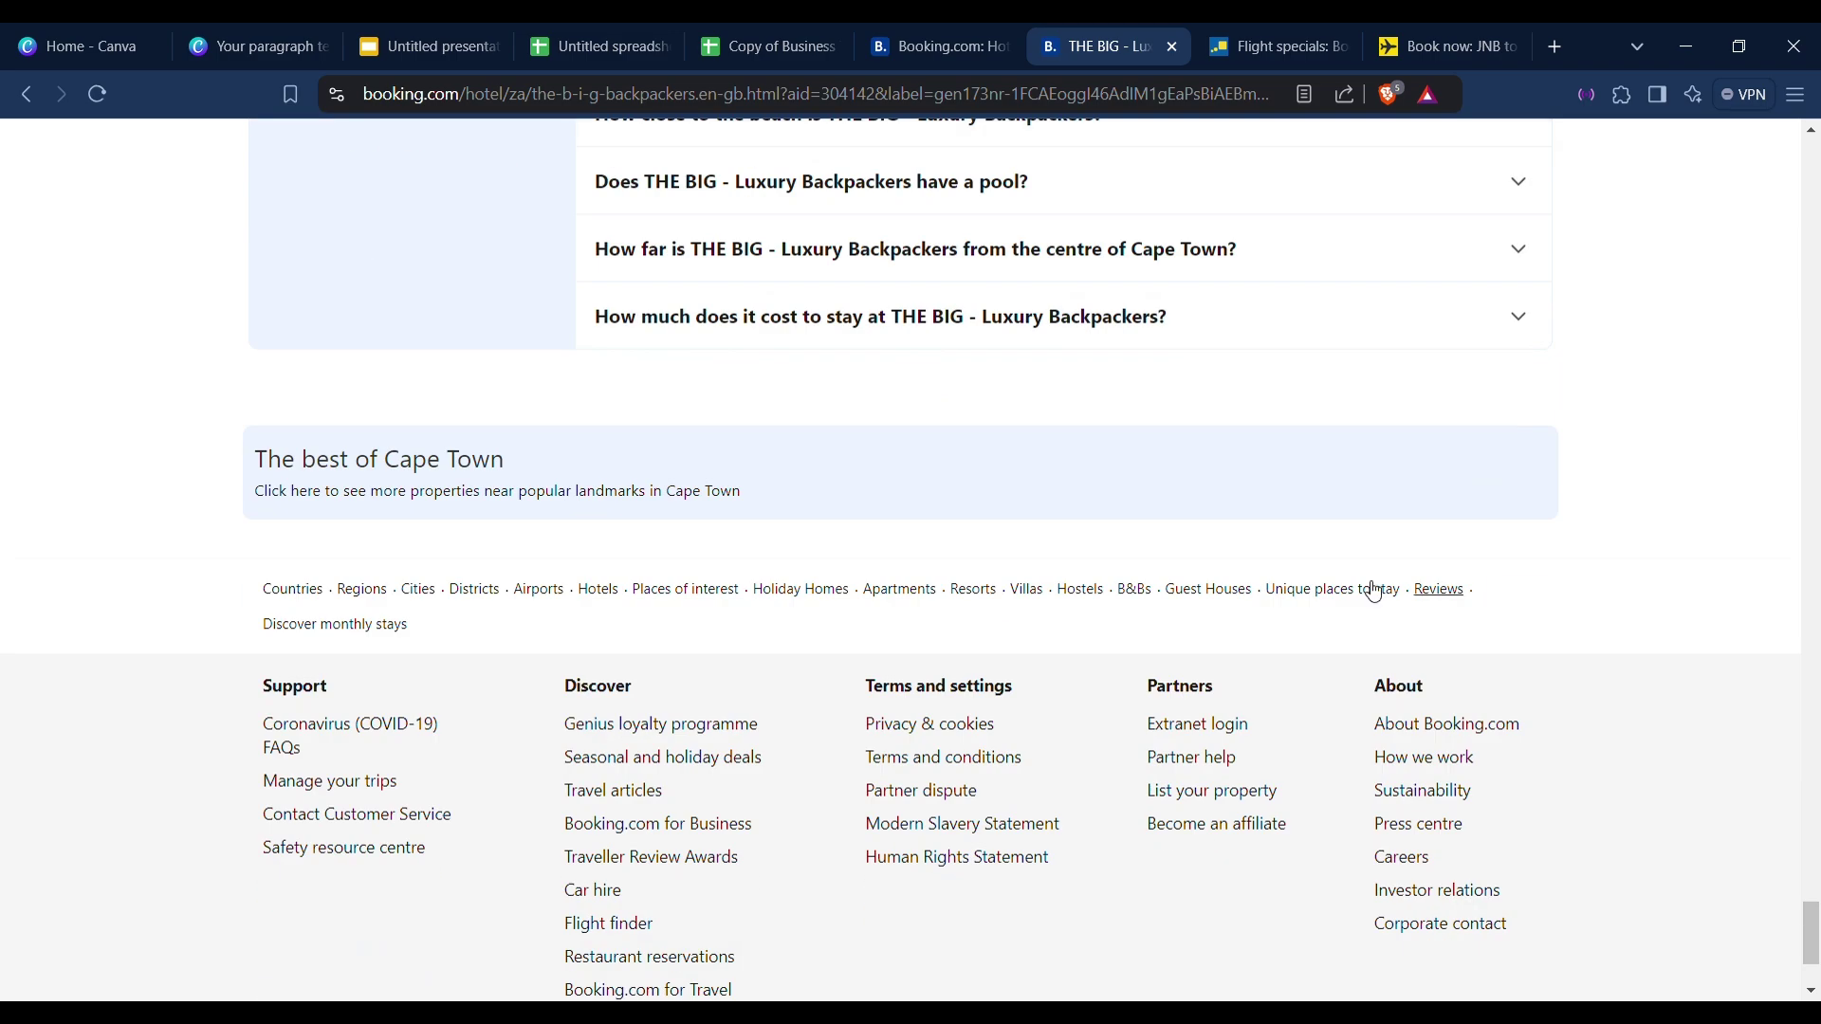
scroll(581, 548, up, 15)
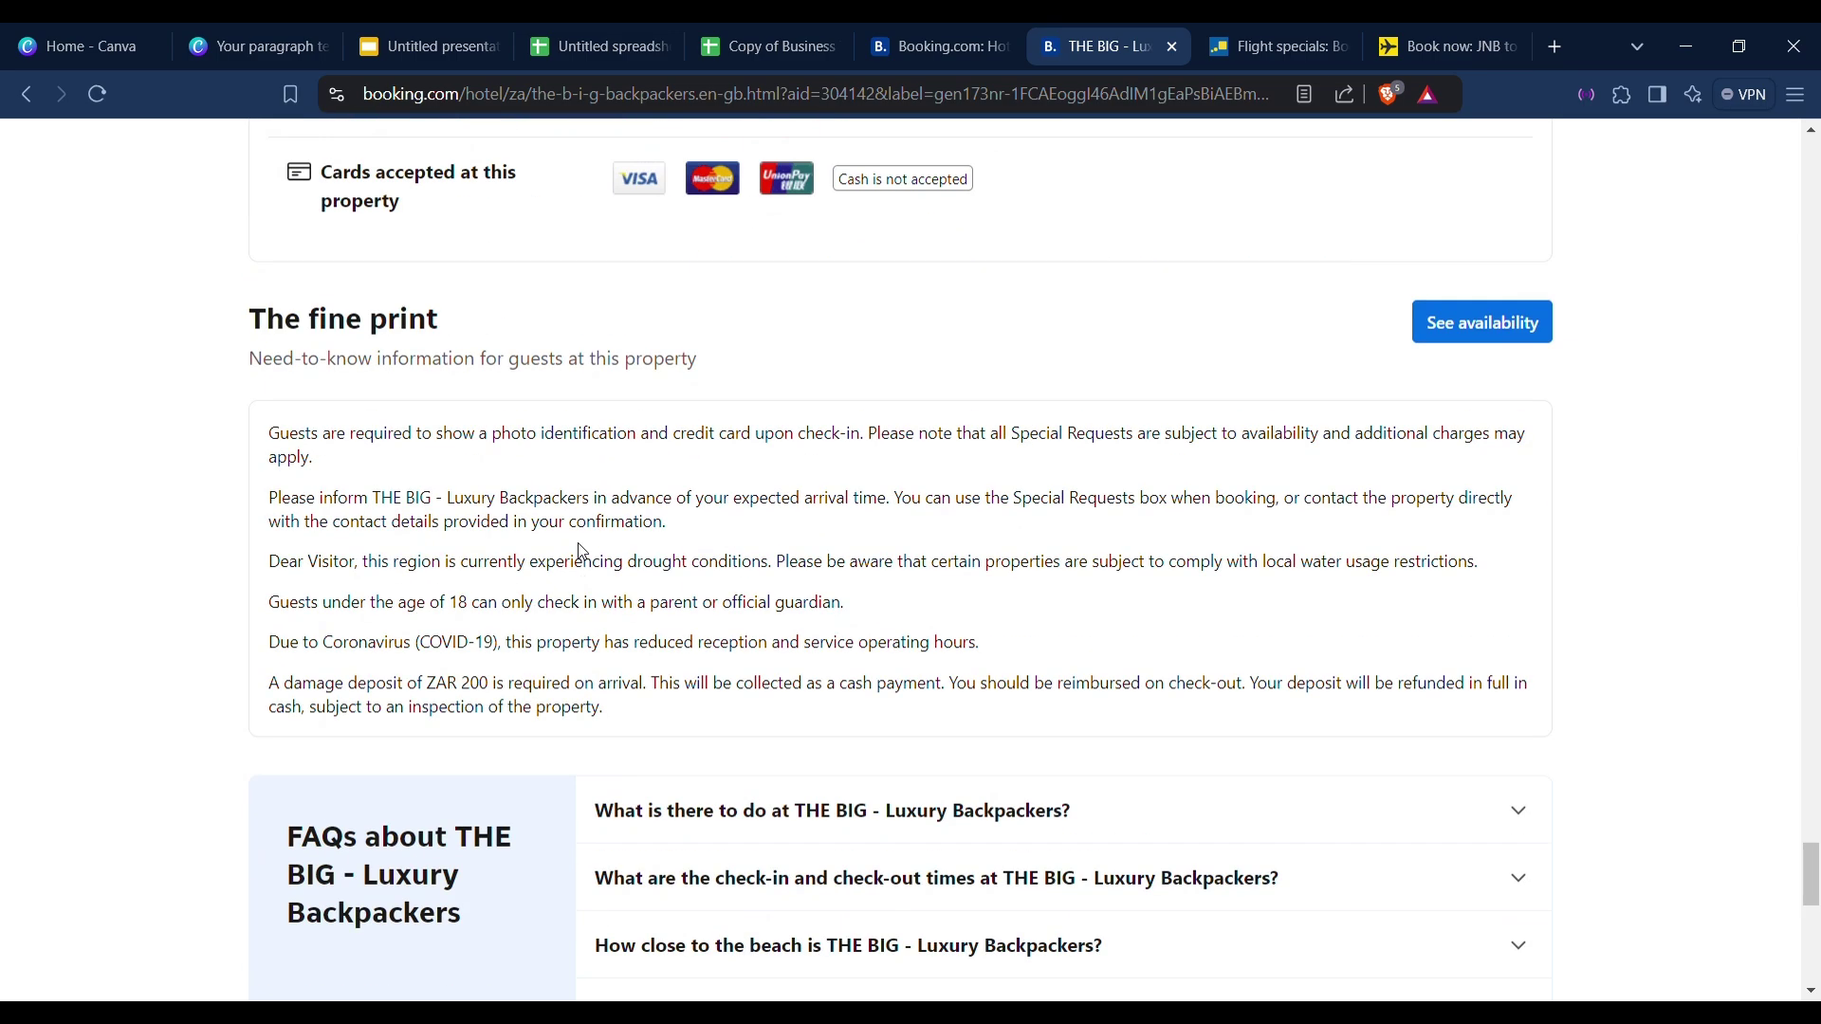
scroll(583, 543, up, 10)
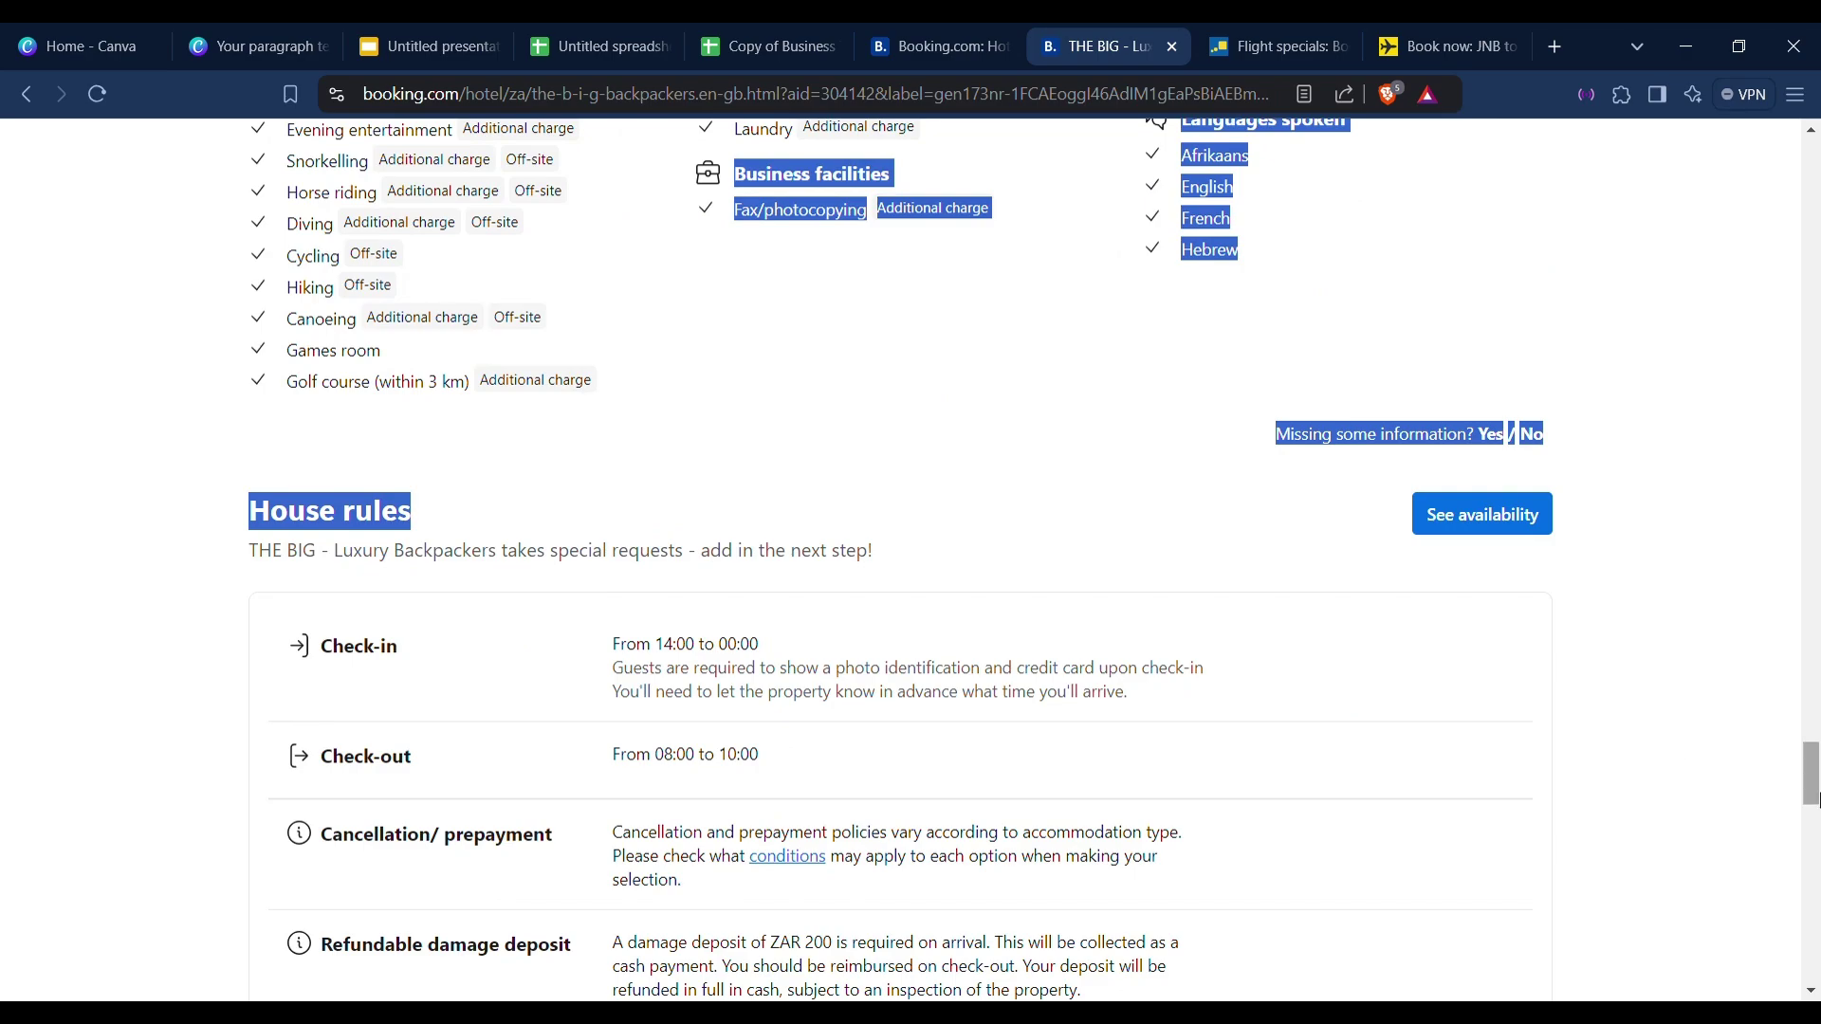
scroll(1425, 669, up, 20)
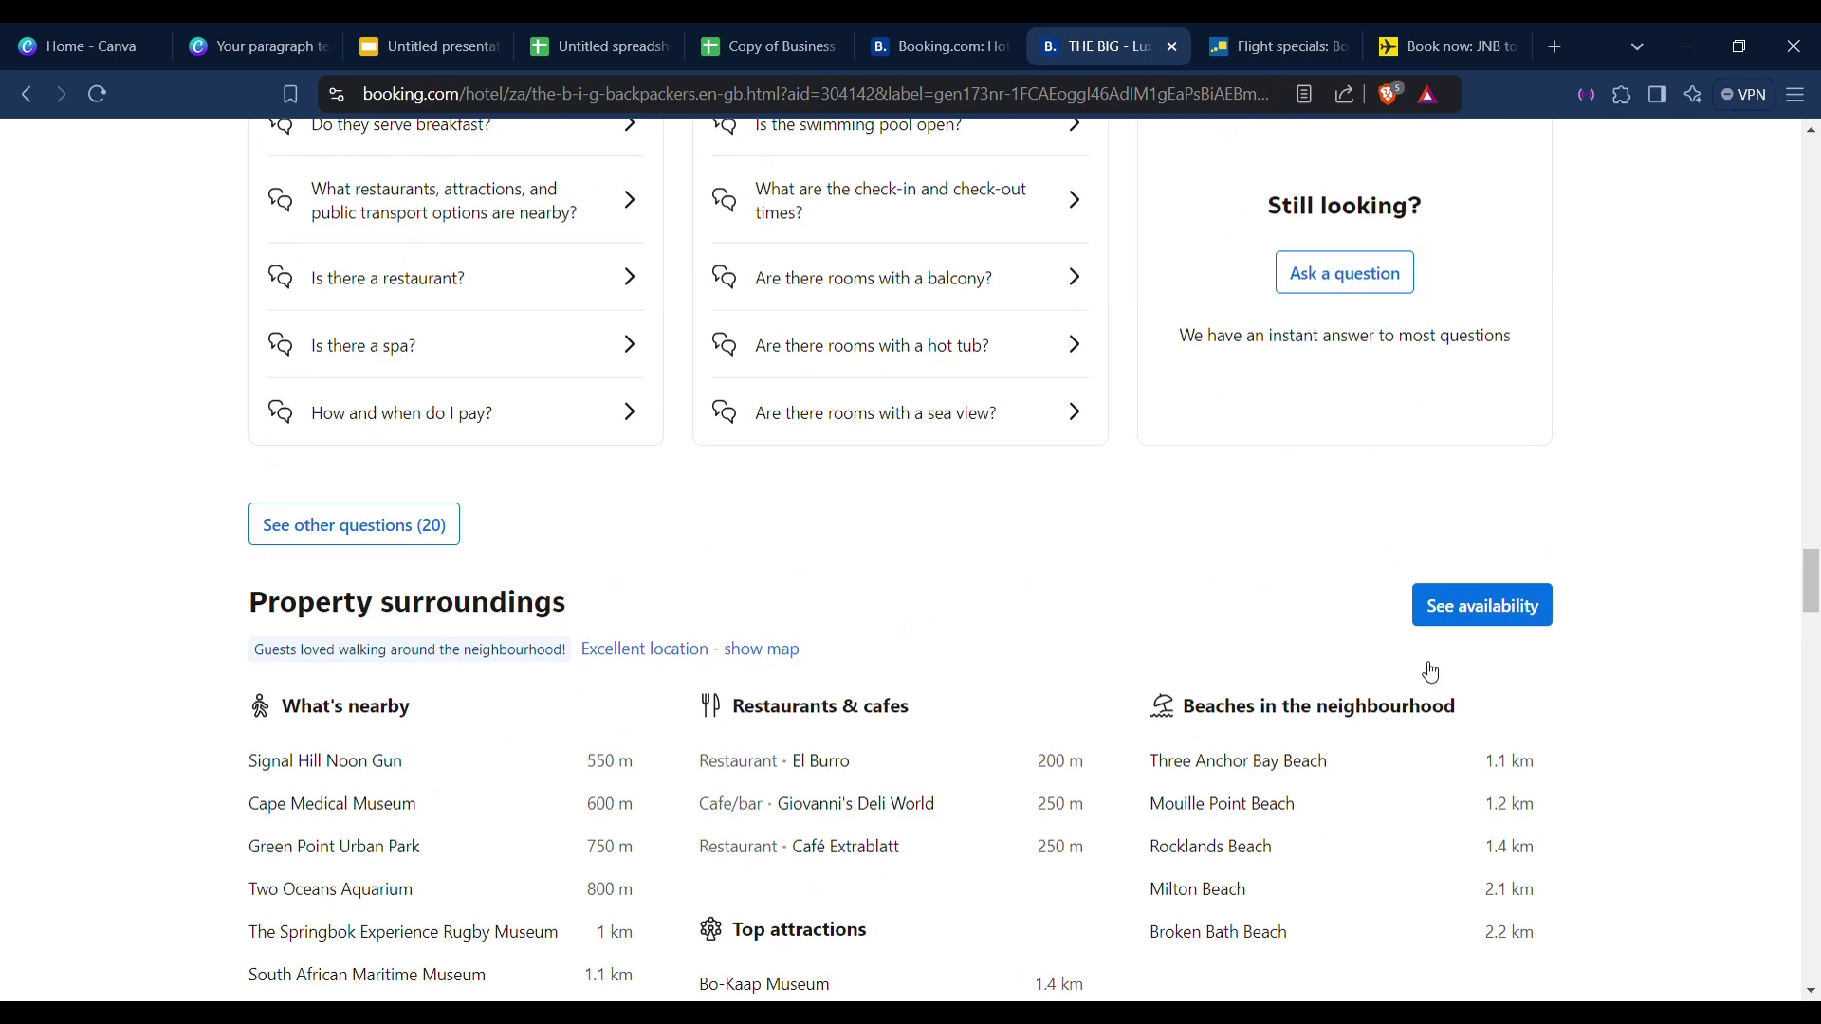
scroll(1426, 670, up, 13)
scroll(1421, 662, down, 6)
scroll(1420, 662, up, 7)
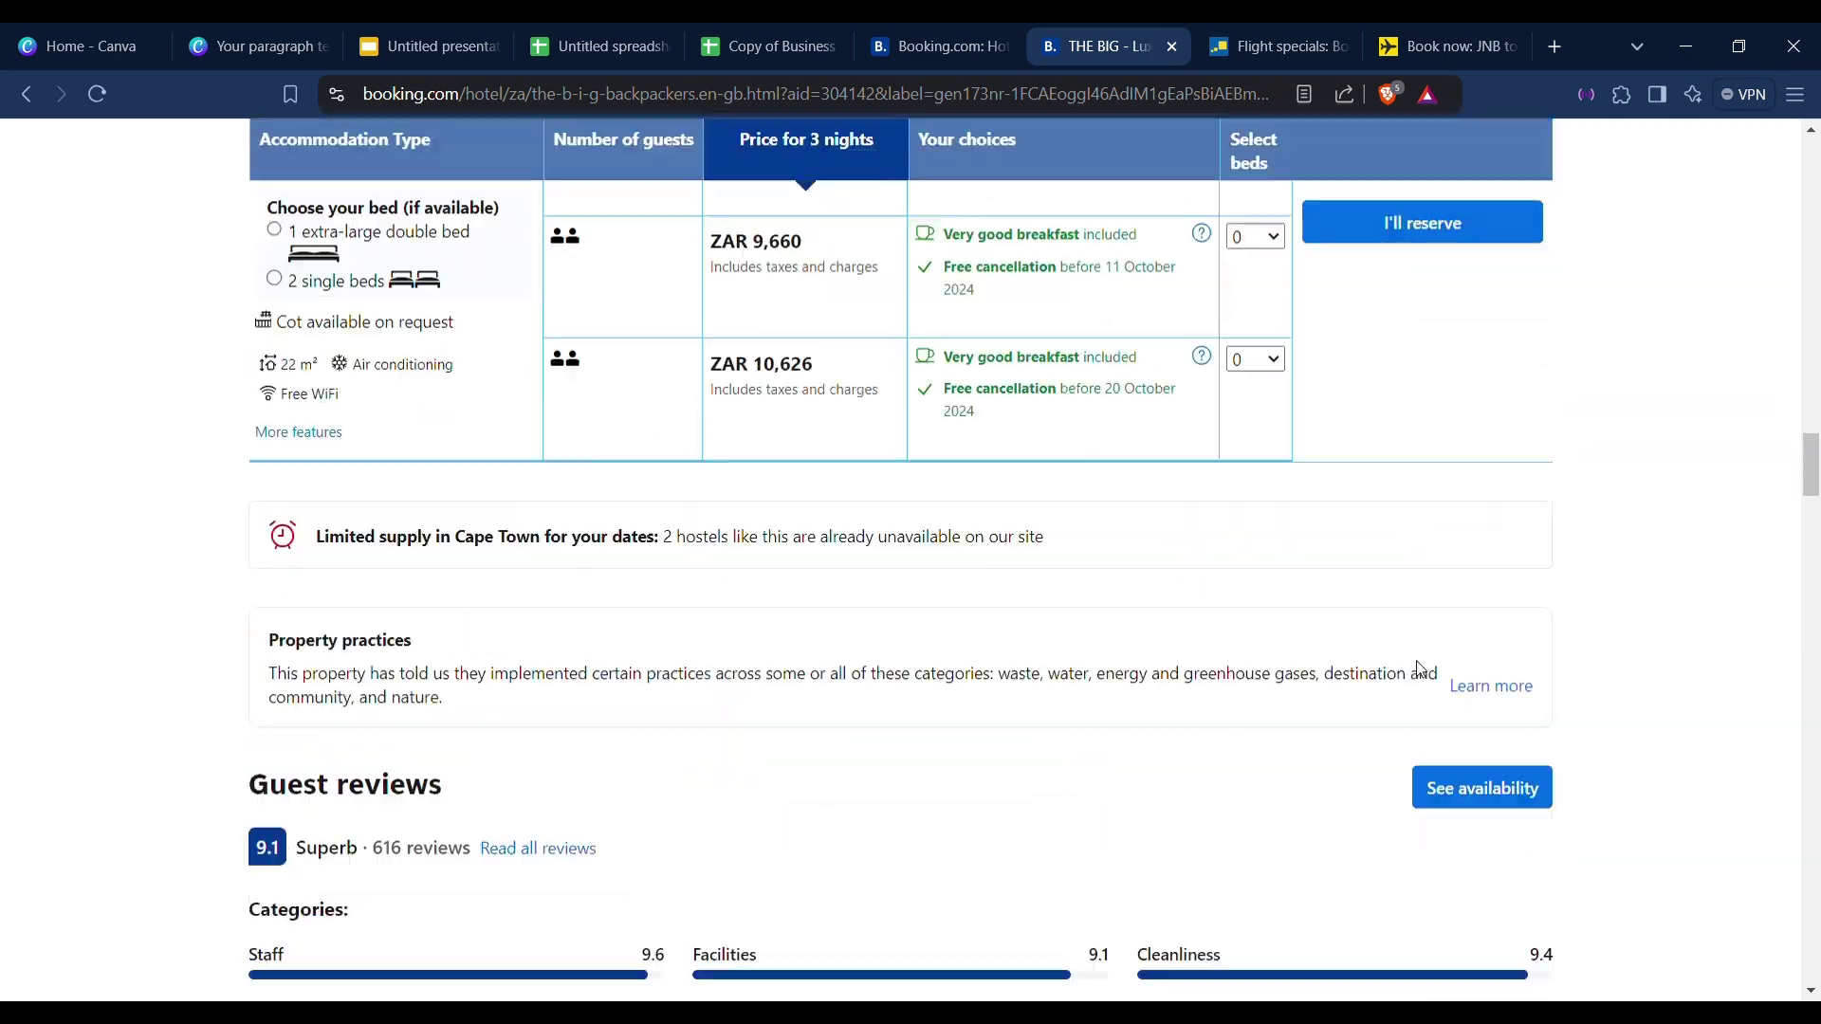
scroll(1417, 666, up, 15)
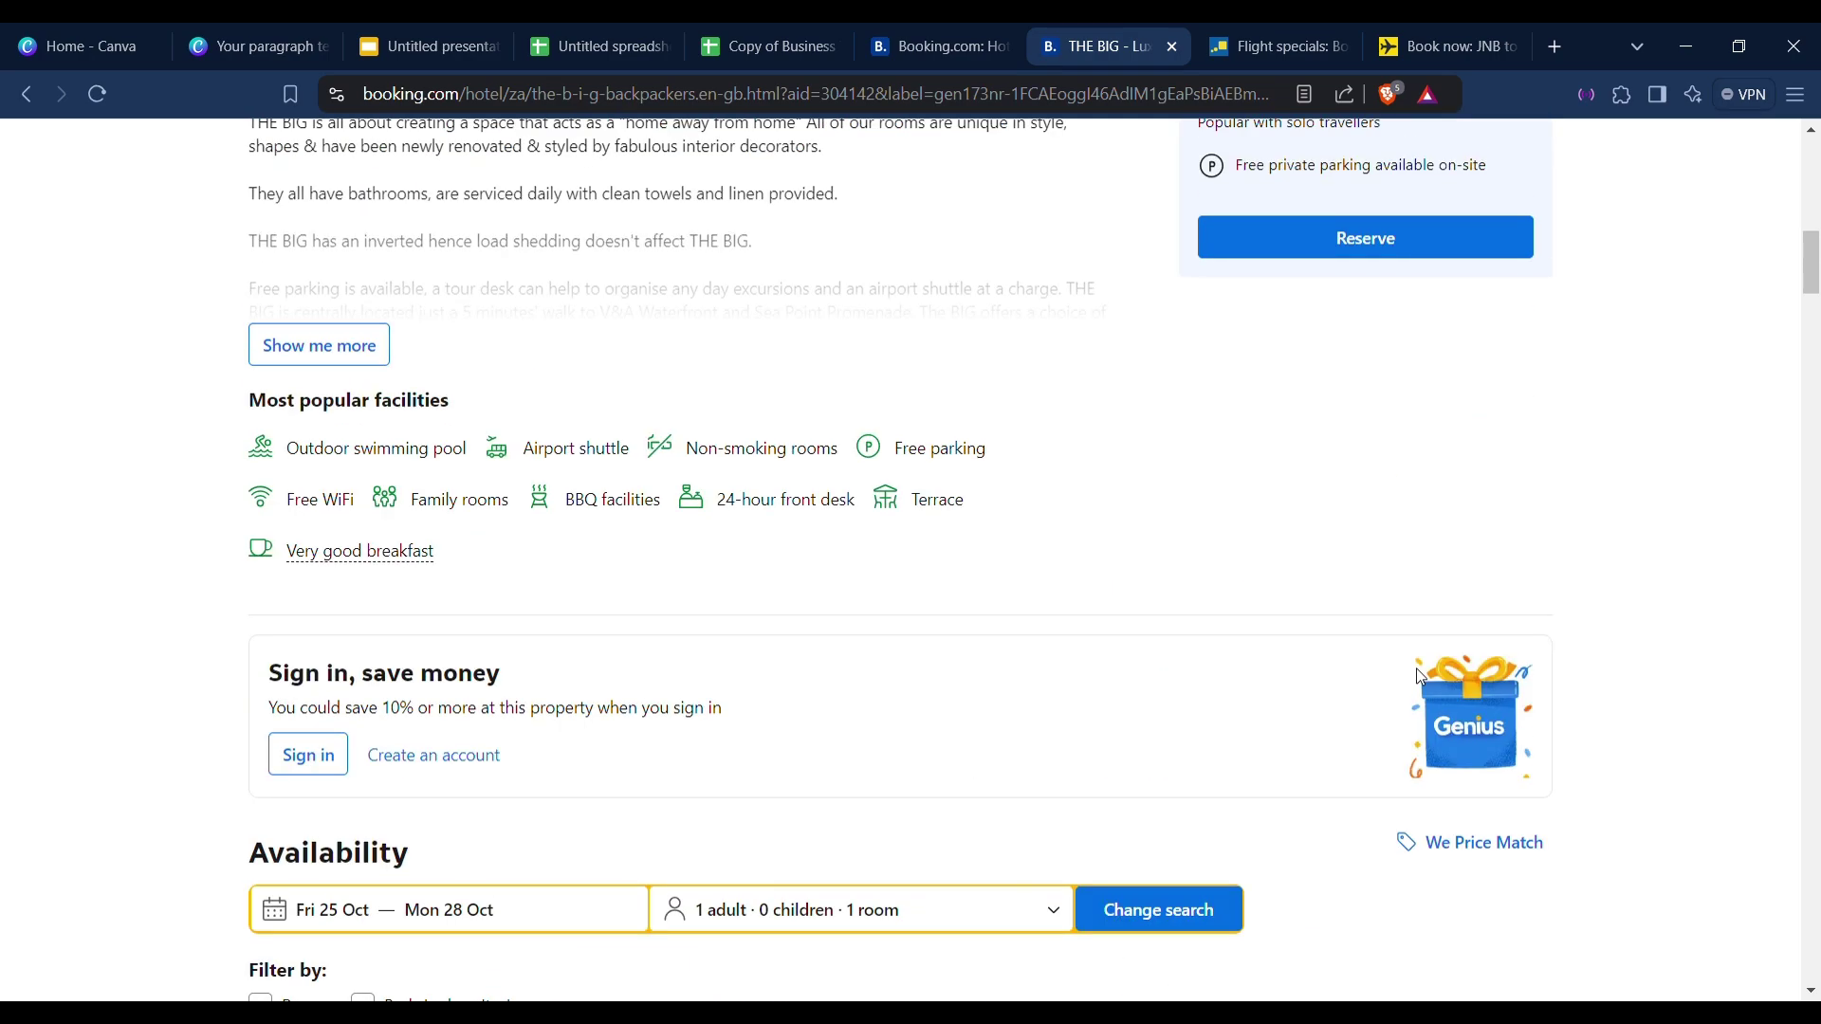
scroll(1421, 675, up, 4)
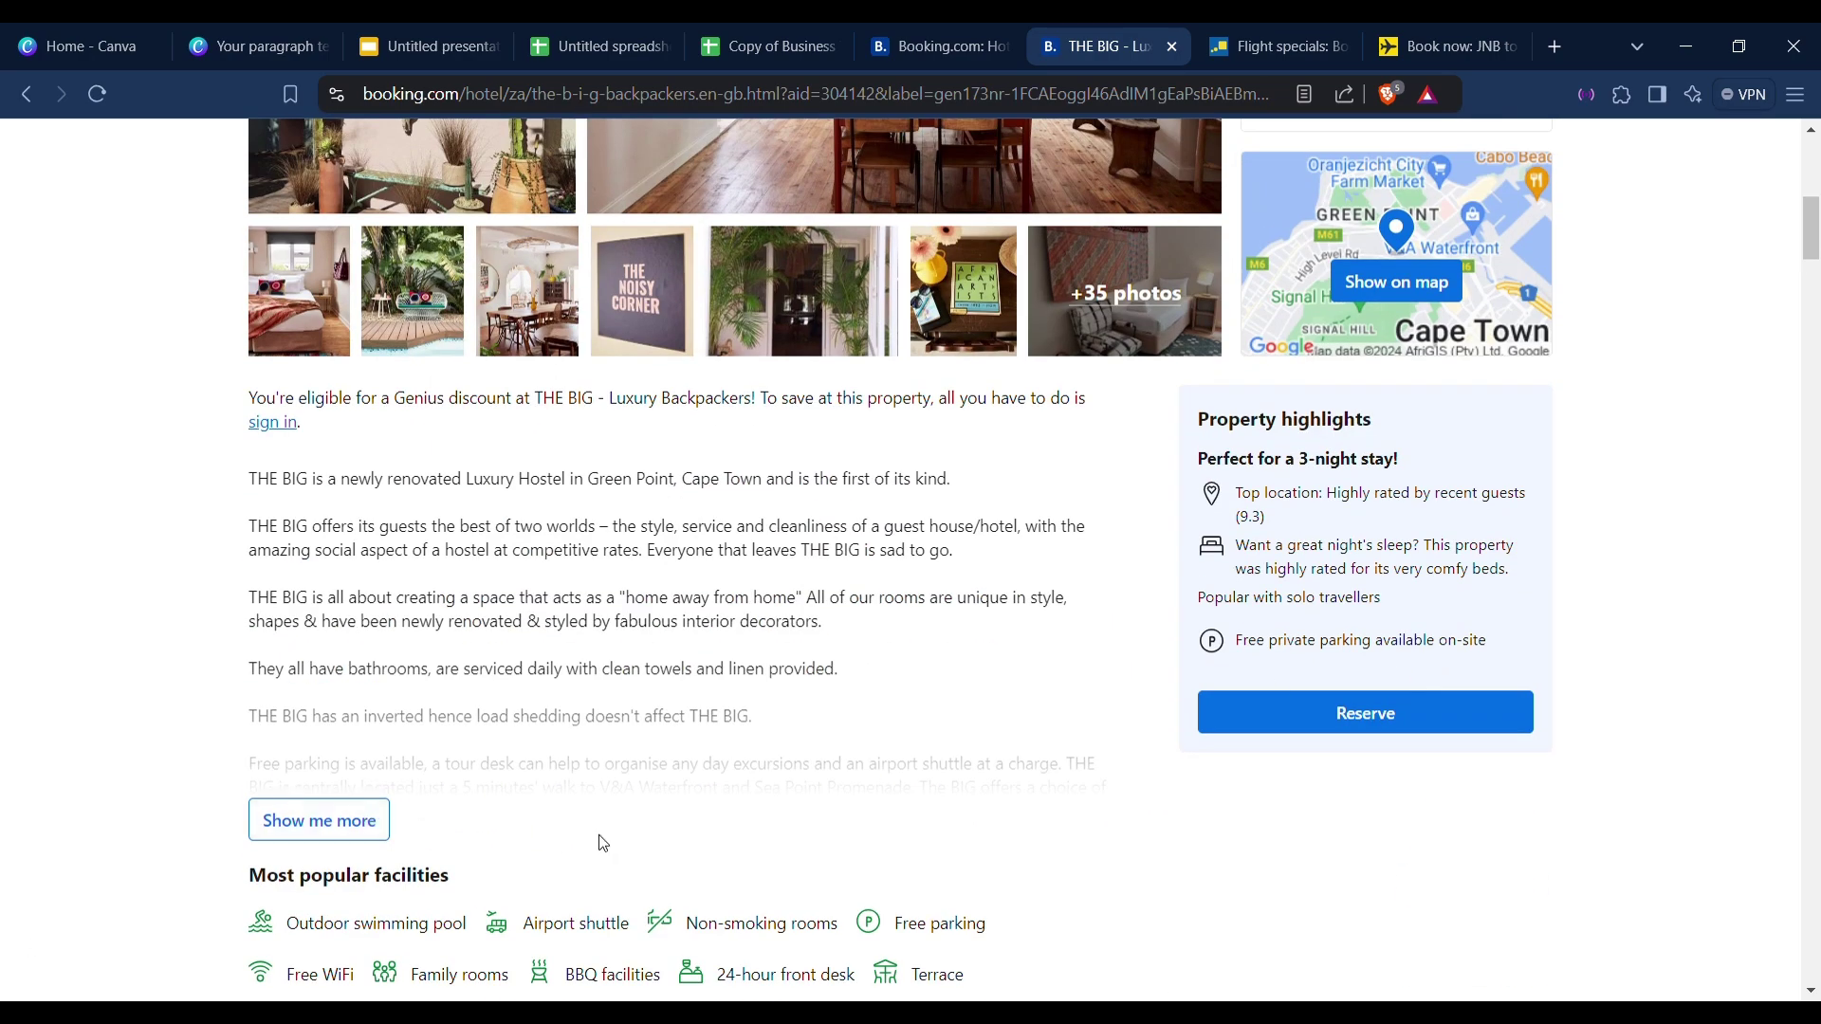
click(368, 842)
Select the hostel's Green Point street address, then switch back to the itinerary spreadsheet.
scroll(375, 842, down, 5)
scroll(379, 842, up, 11)
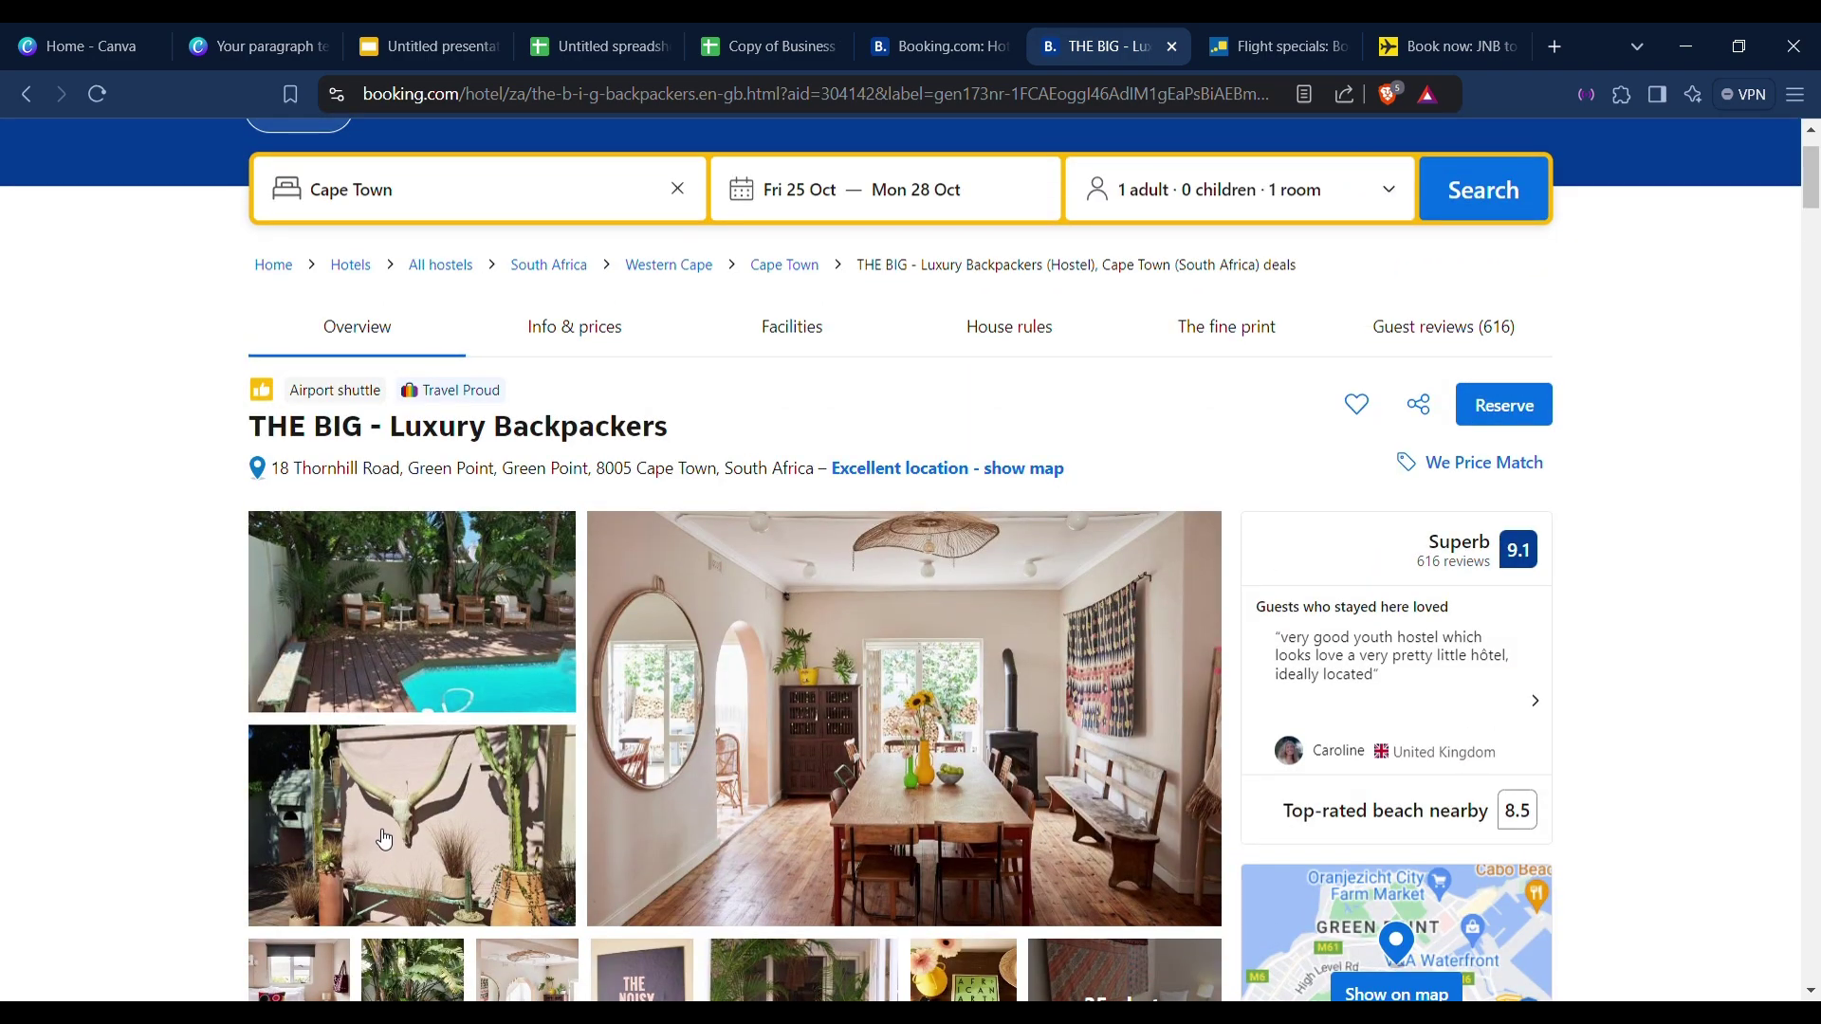
scroll(384, 839, down, 5)
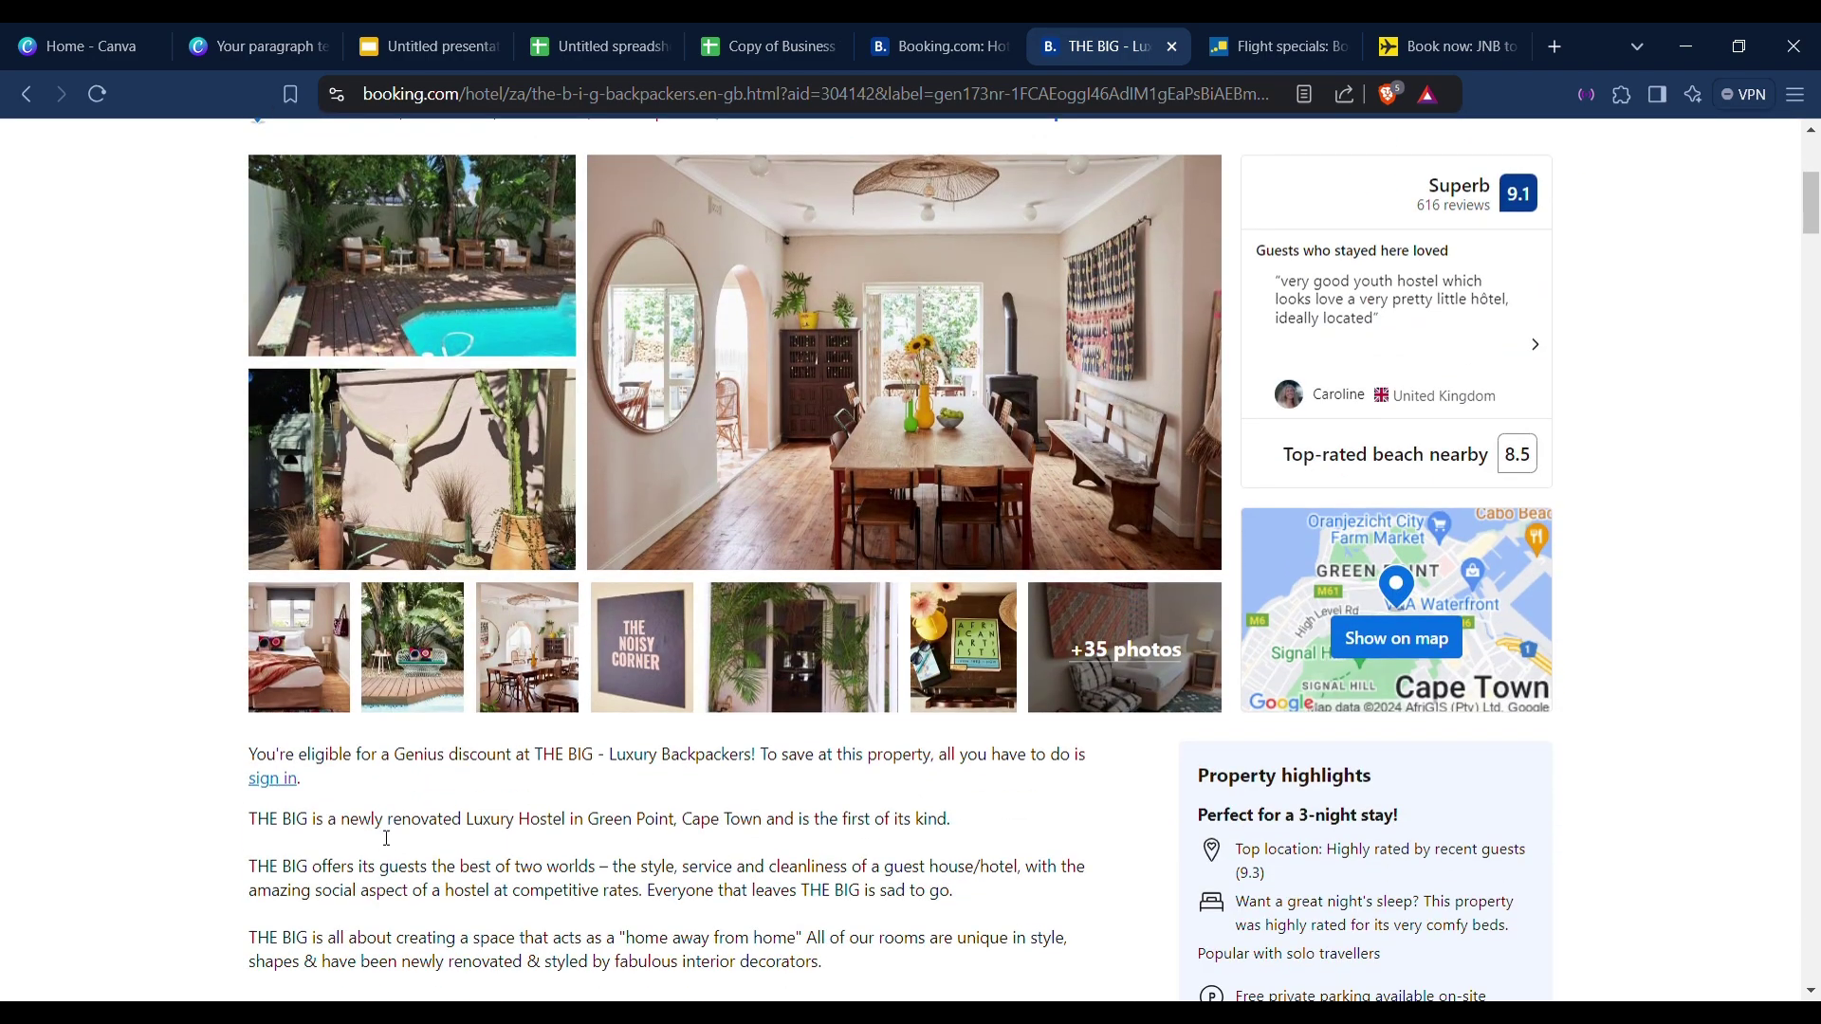
scroll(385, 838, down, 1)
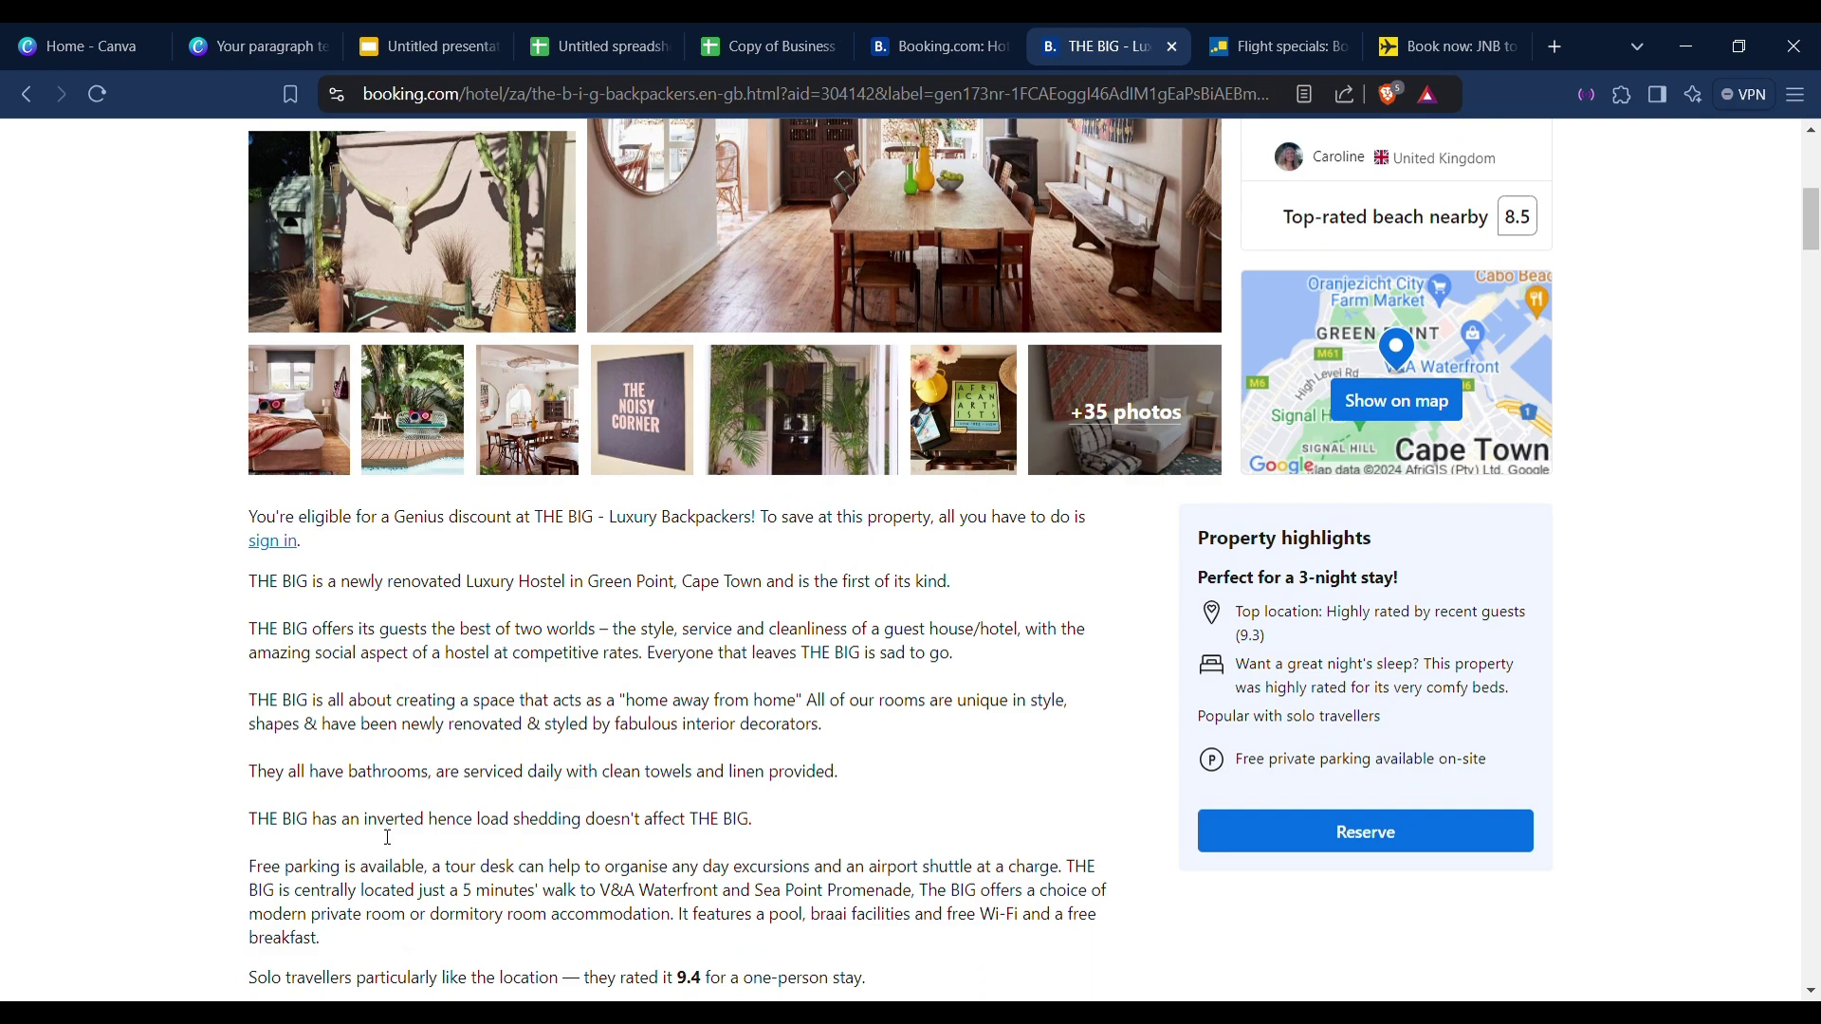
scroll(388, 838, up, 6)
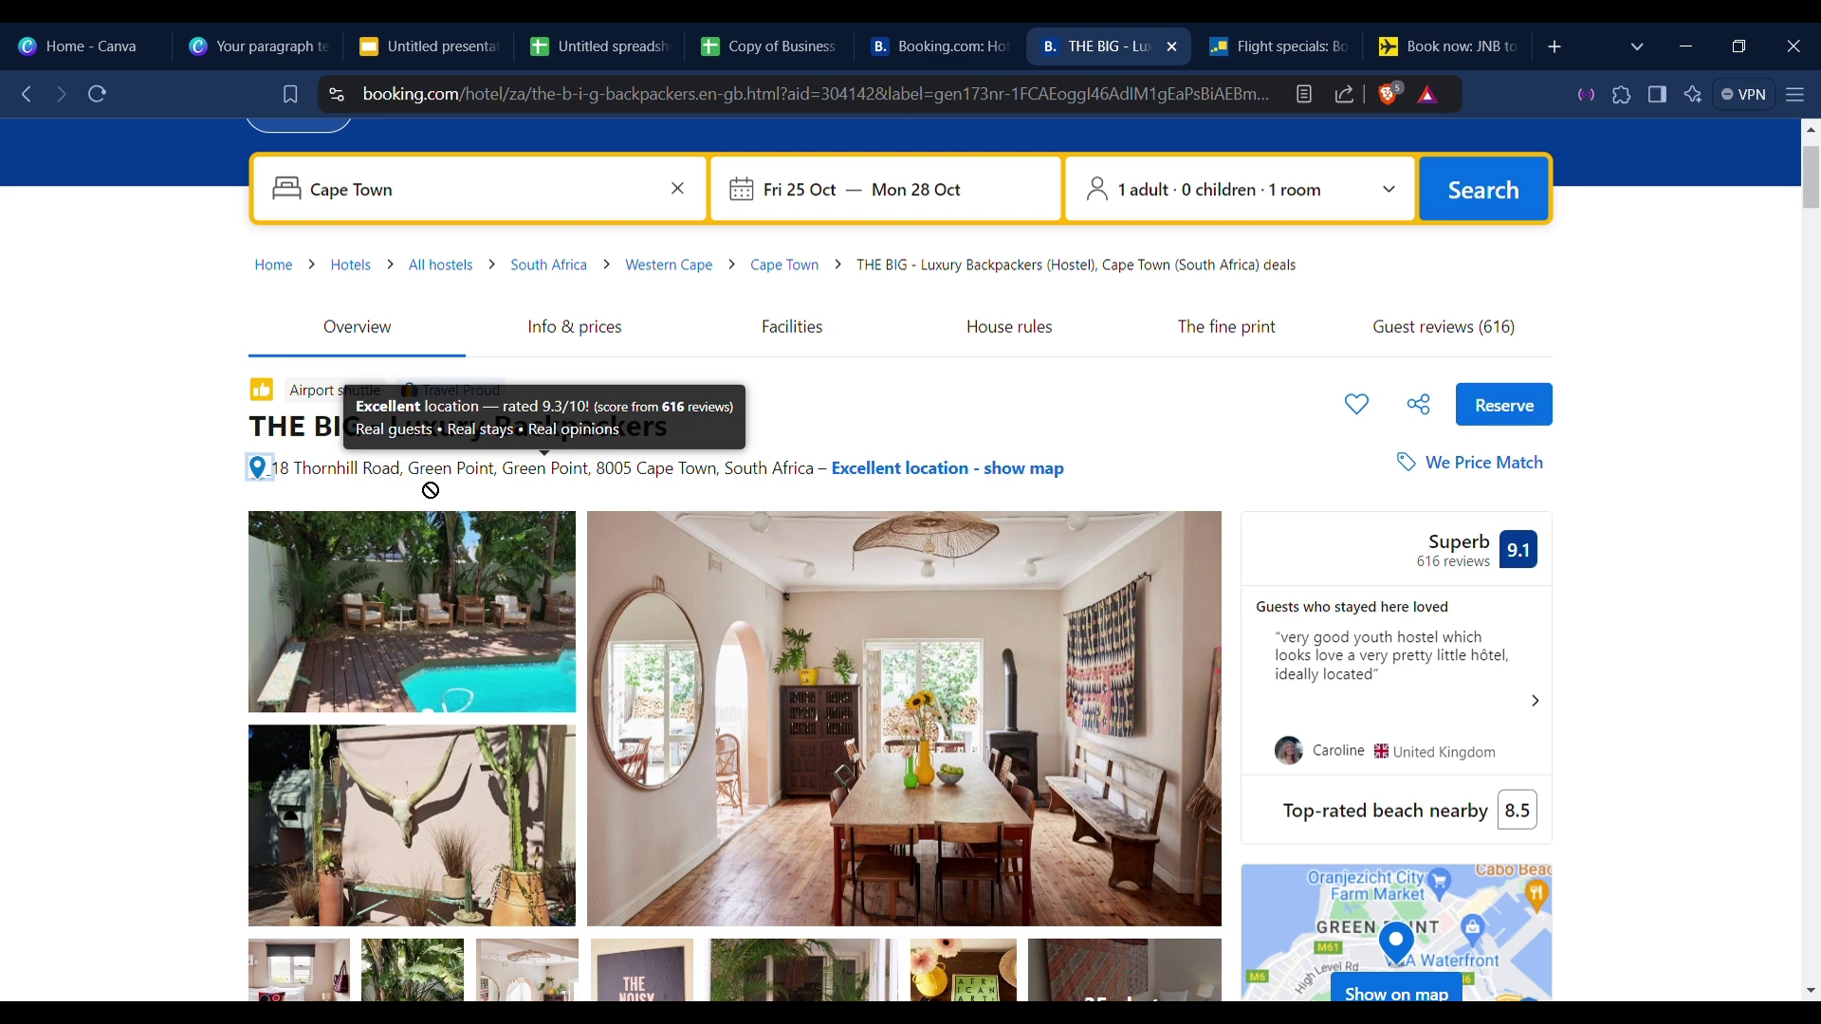
drag(609, 486, 271, 470)
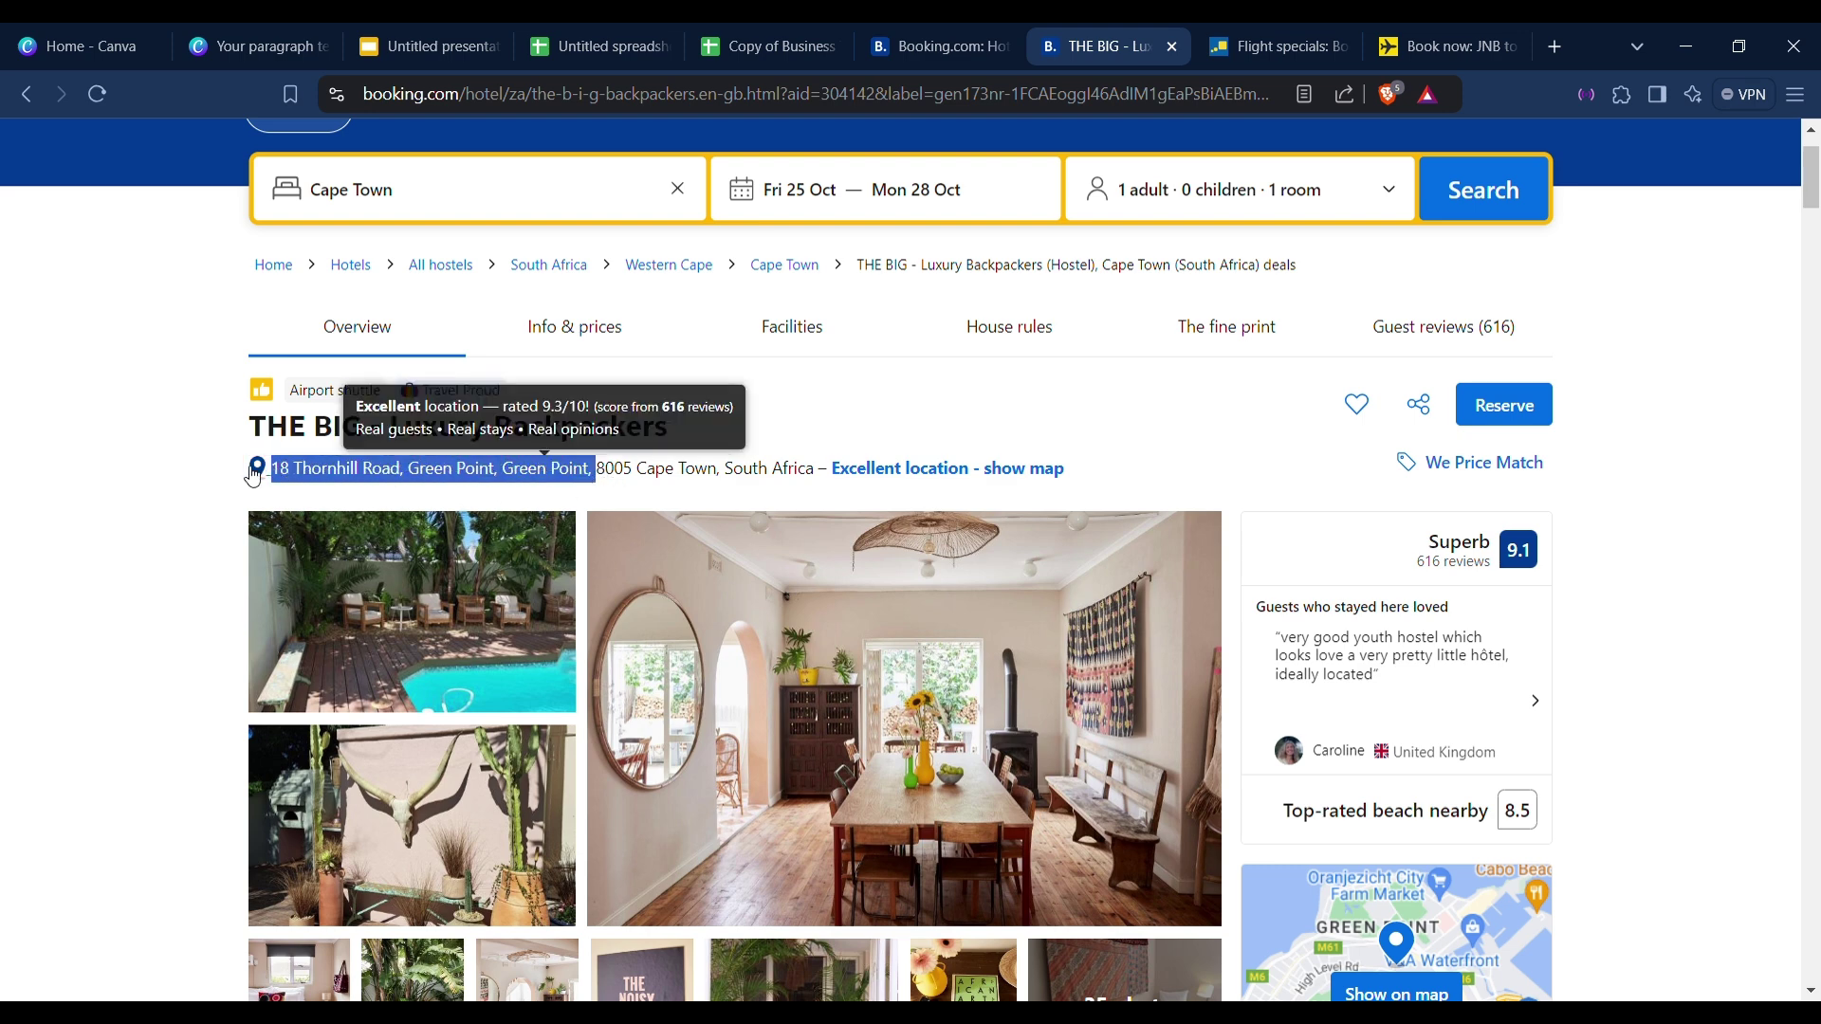
click(168, 460)
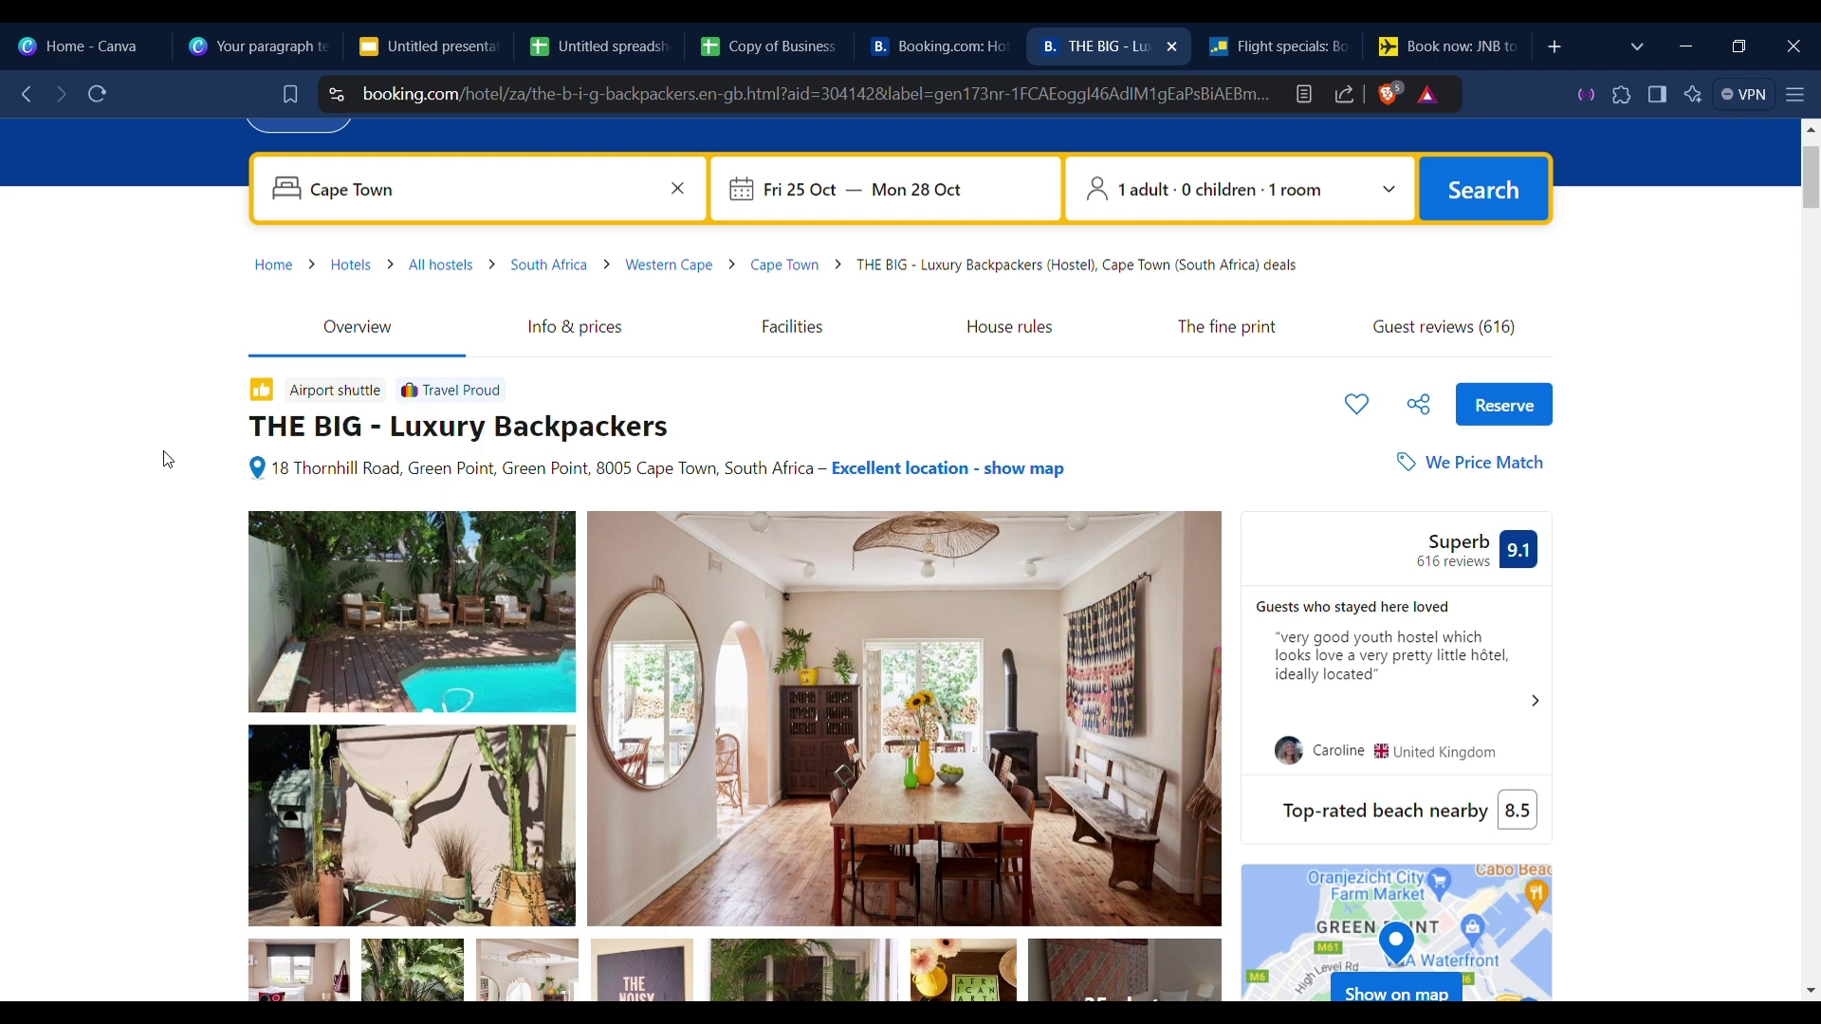
click(759, 46)
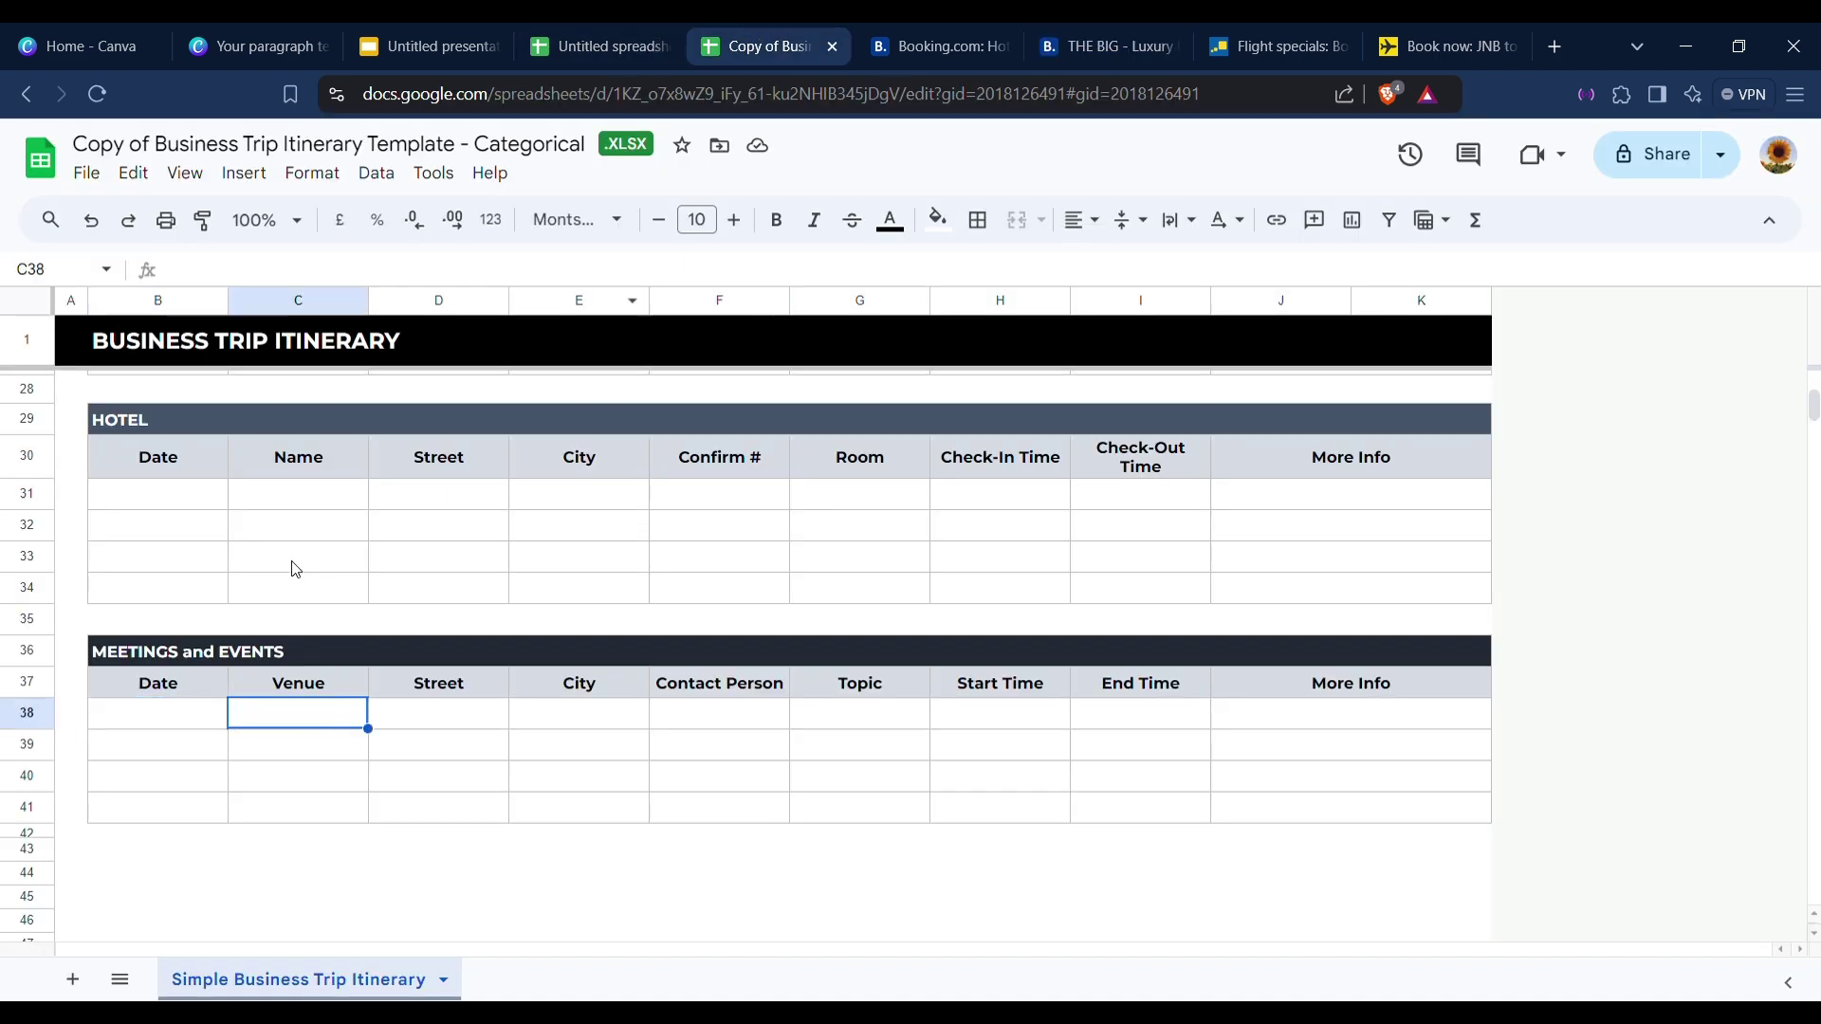
Highlight the first hotel row and departing flight date, location and time cells, then return to Canva.
click(296, 497)
drag(169, 506, 788, 508)
click(841, 528)
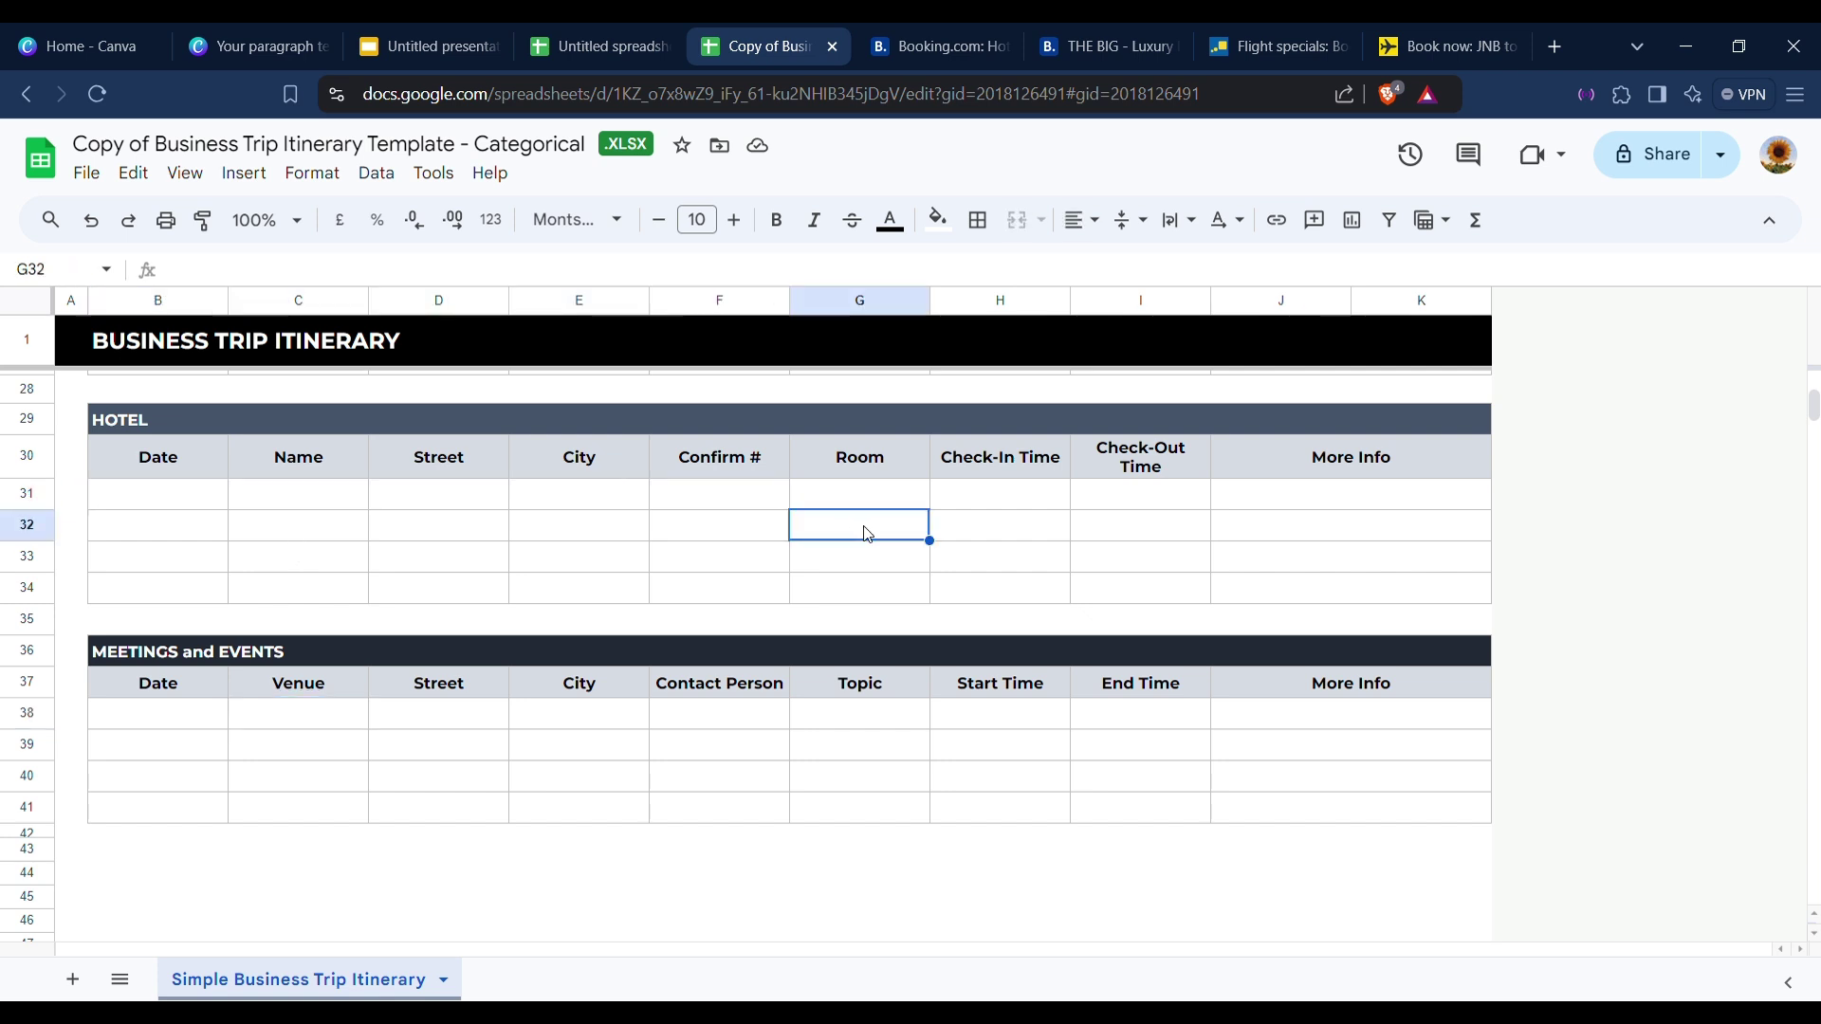
scroll(730, 596, up, 8)
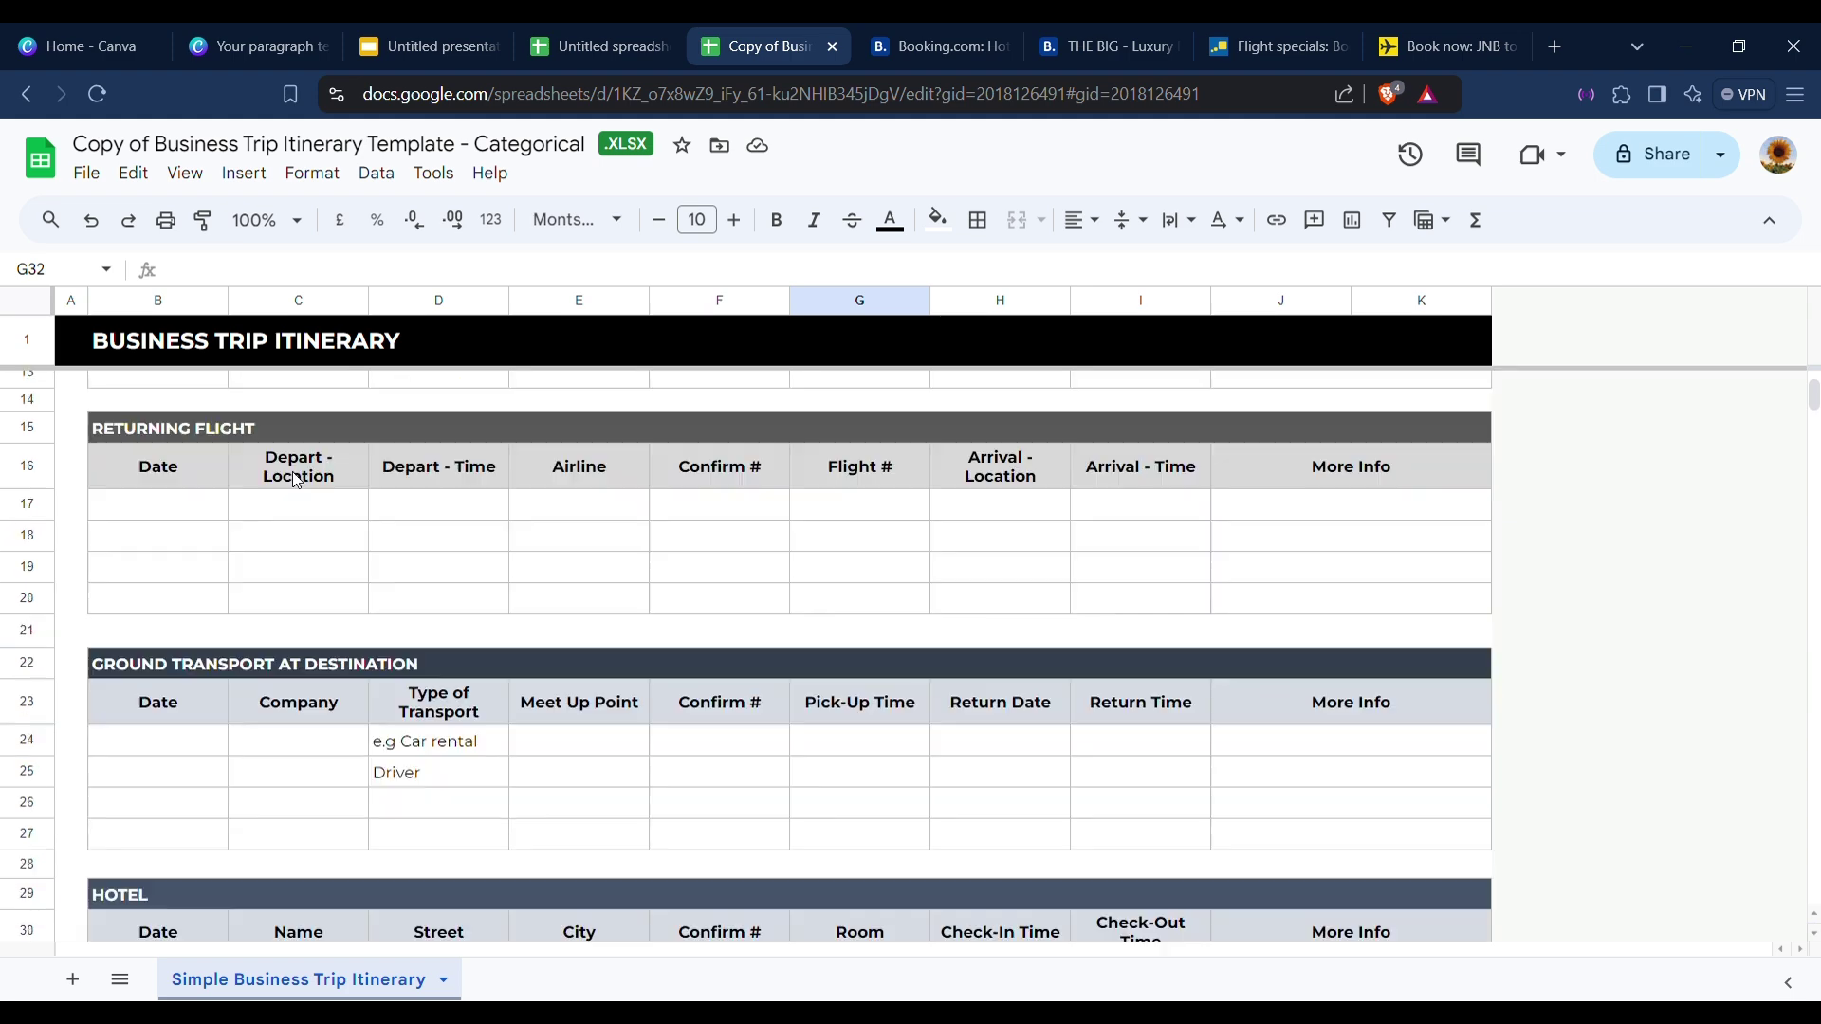
click(149, 512)
drag(150, 516, 447, 575)
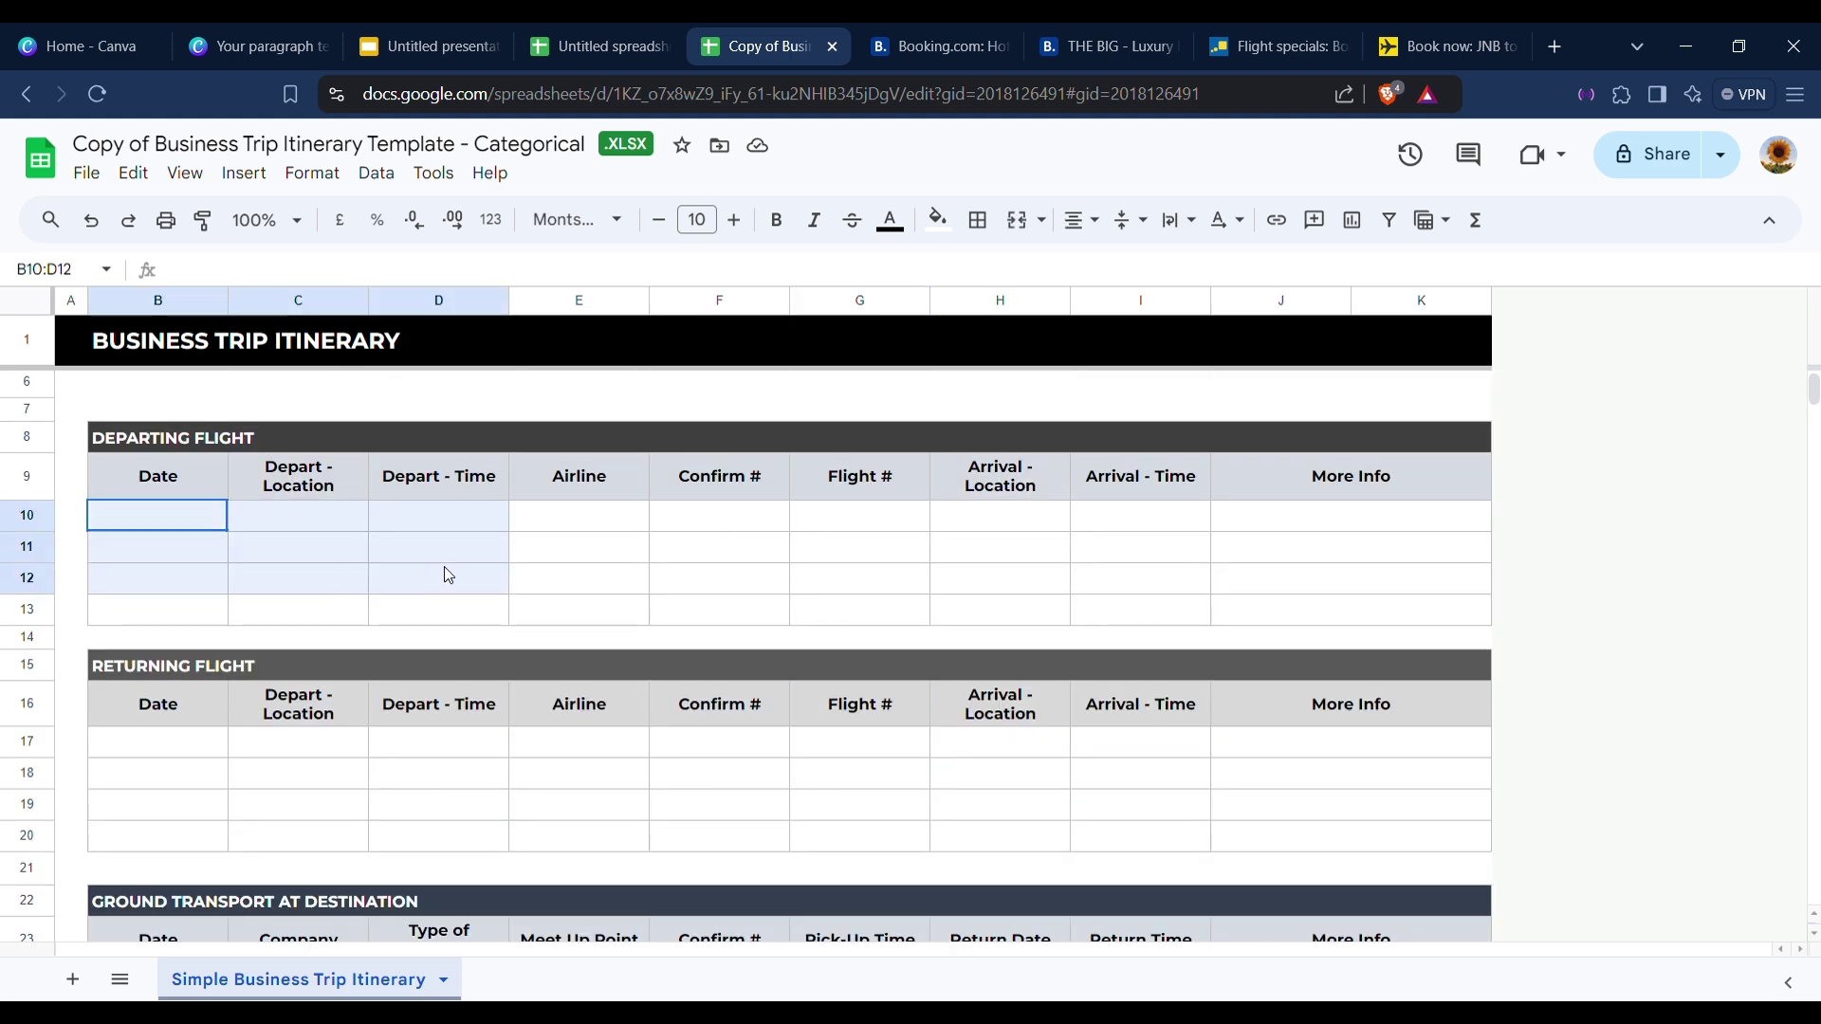
scroll(446, 583, up, 2)
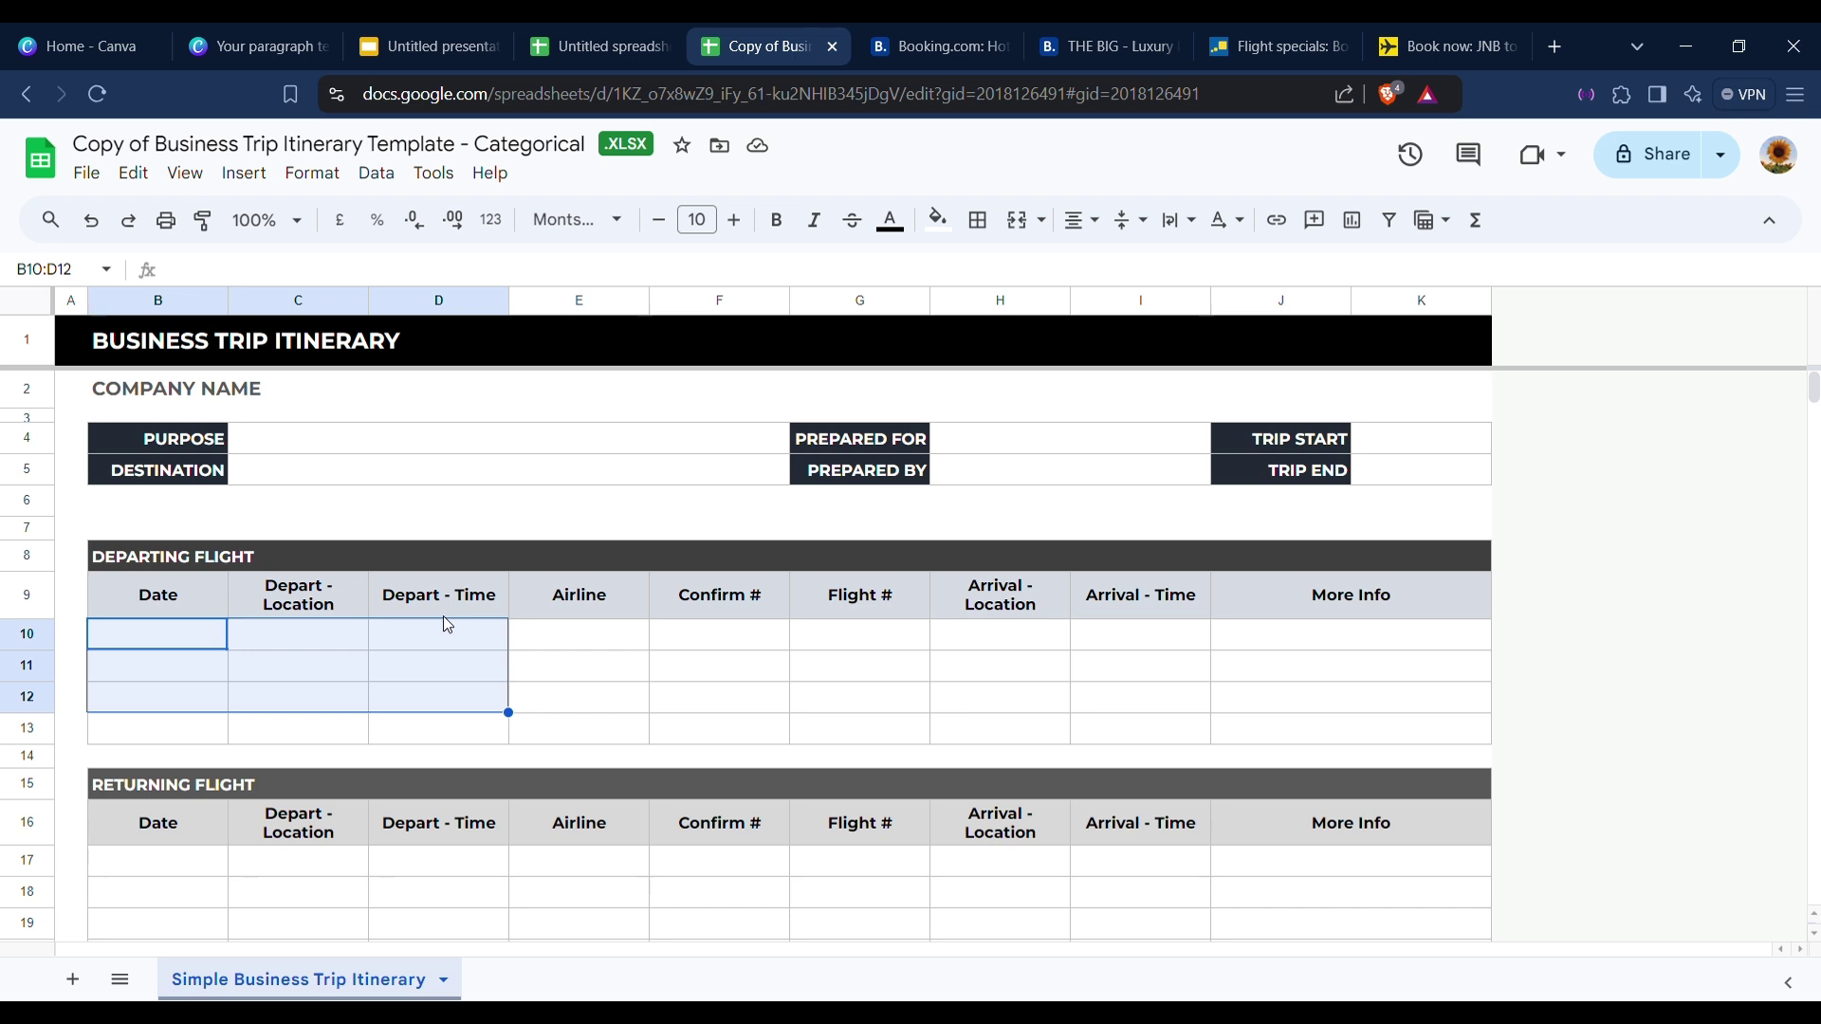
click(558, 418)
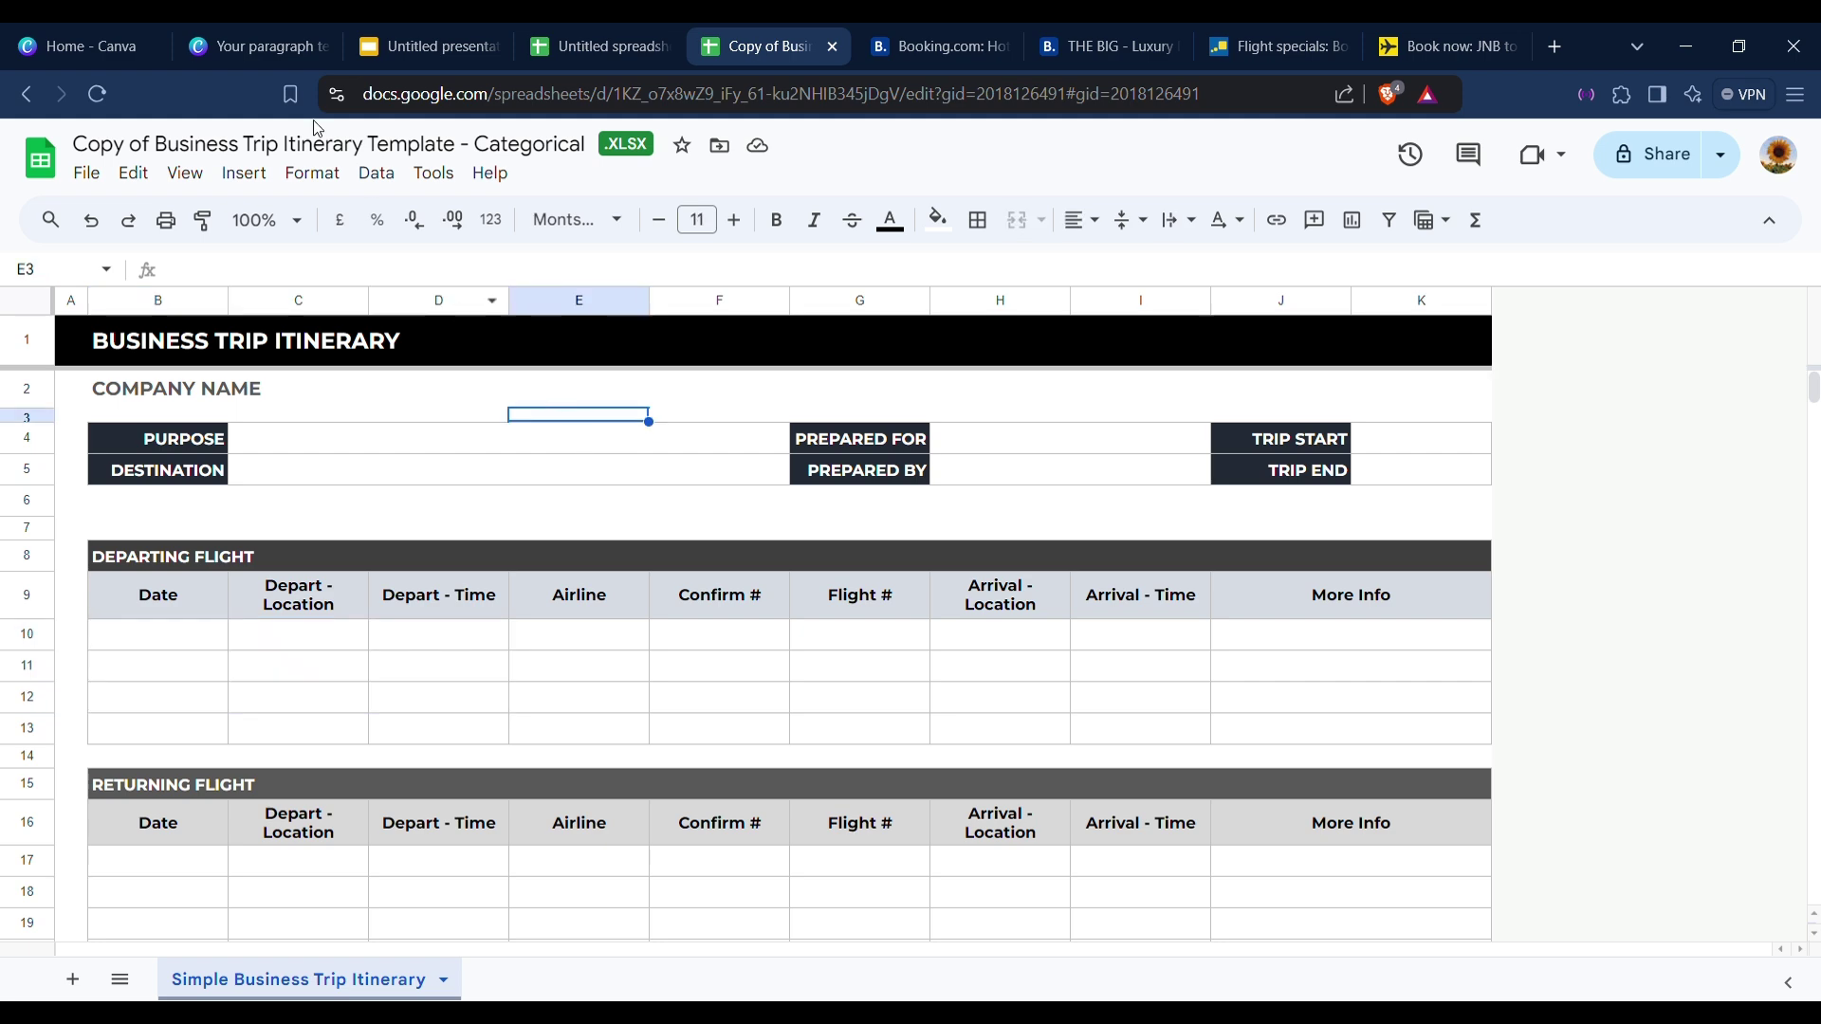
click(287, 28)
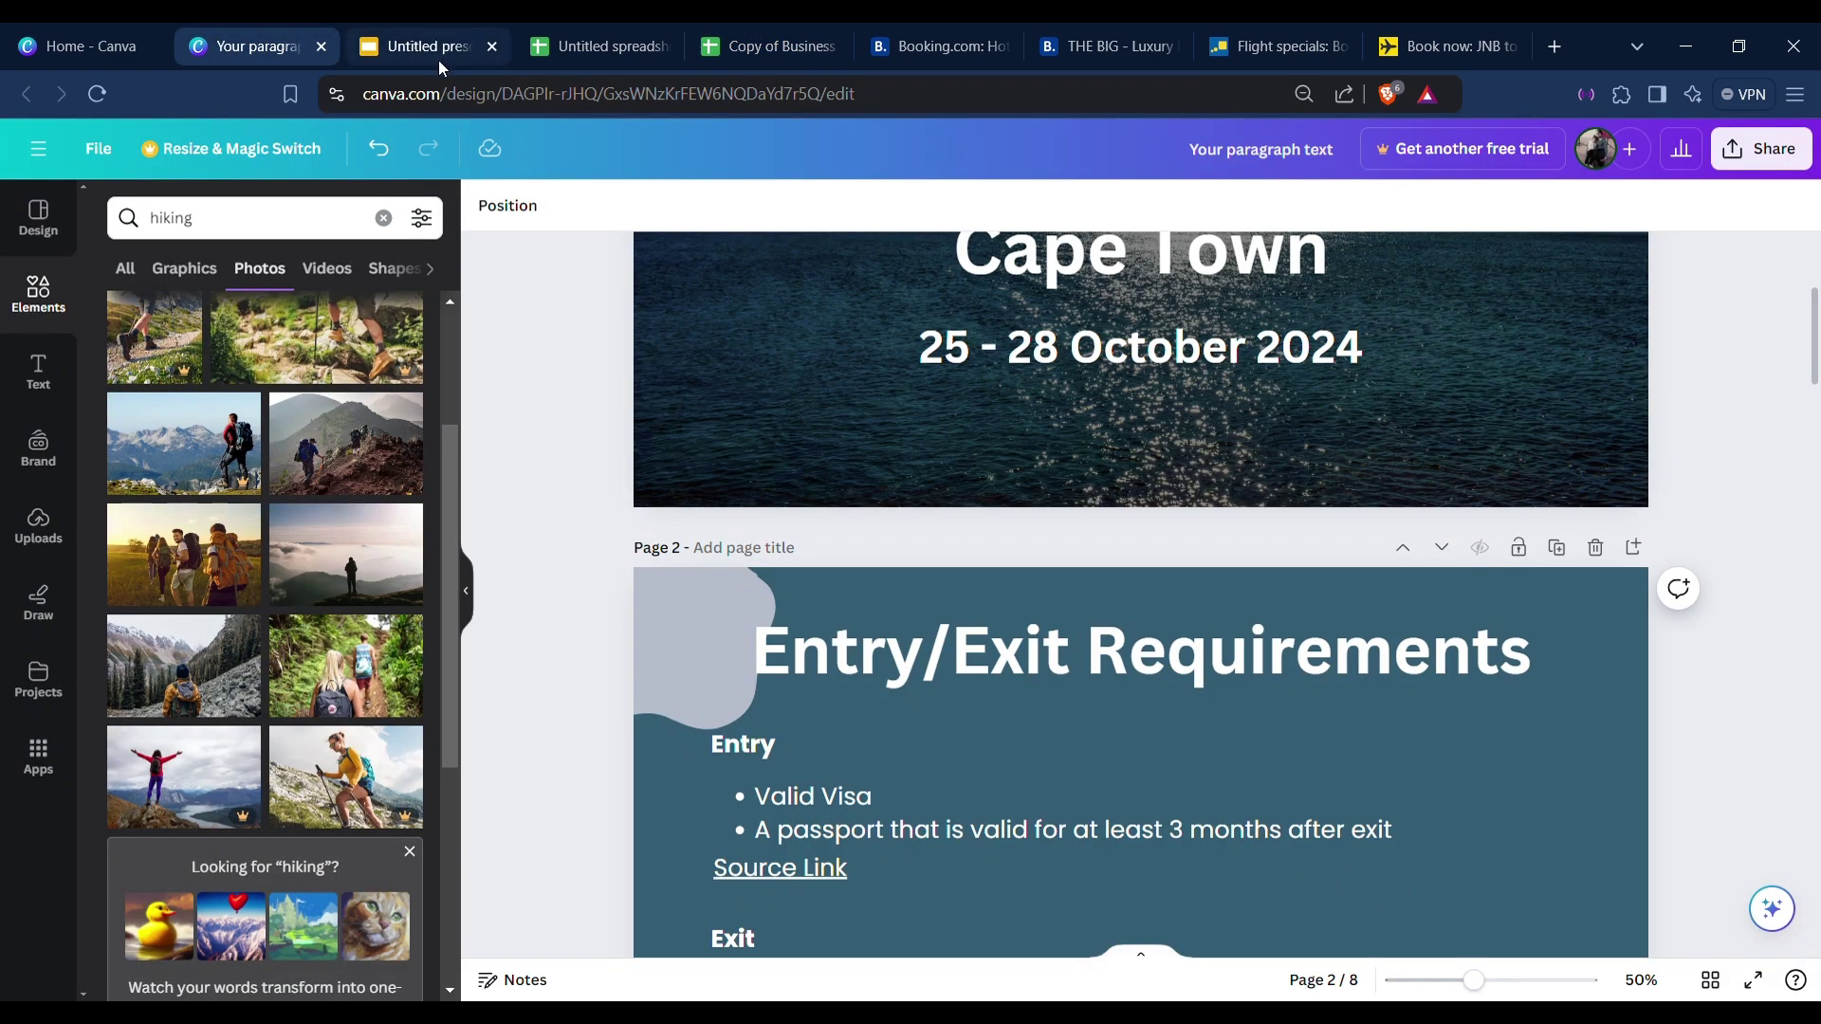
Scroll back to page 1 and duplicate the Cape Town title slide as page 2.
scroll(980, 567, down, 20)
scroll(980, 567, down, 10)
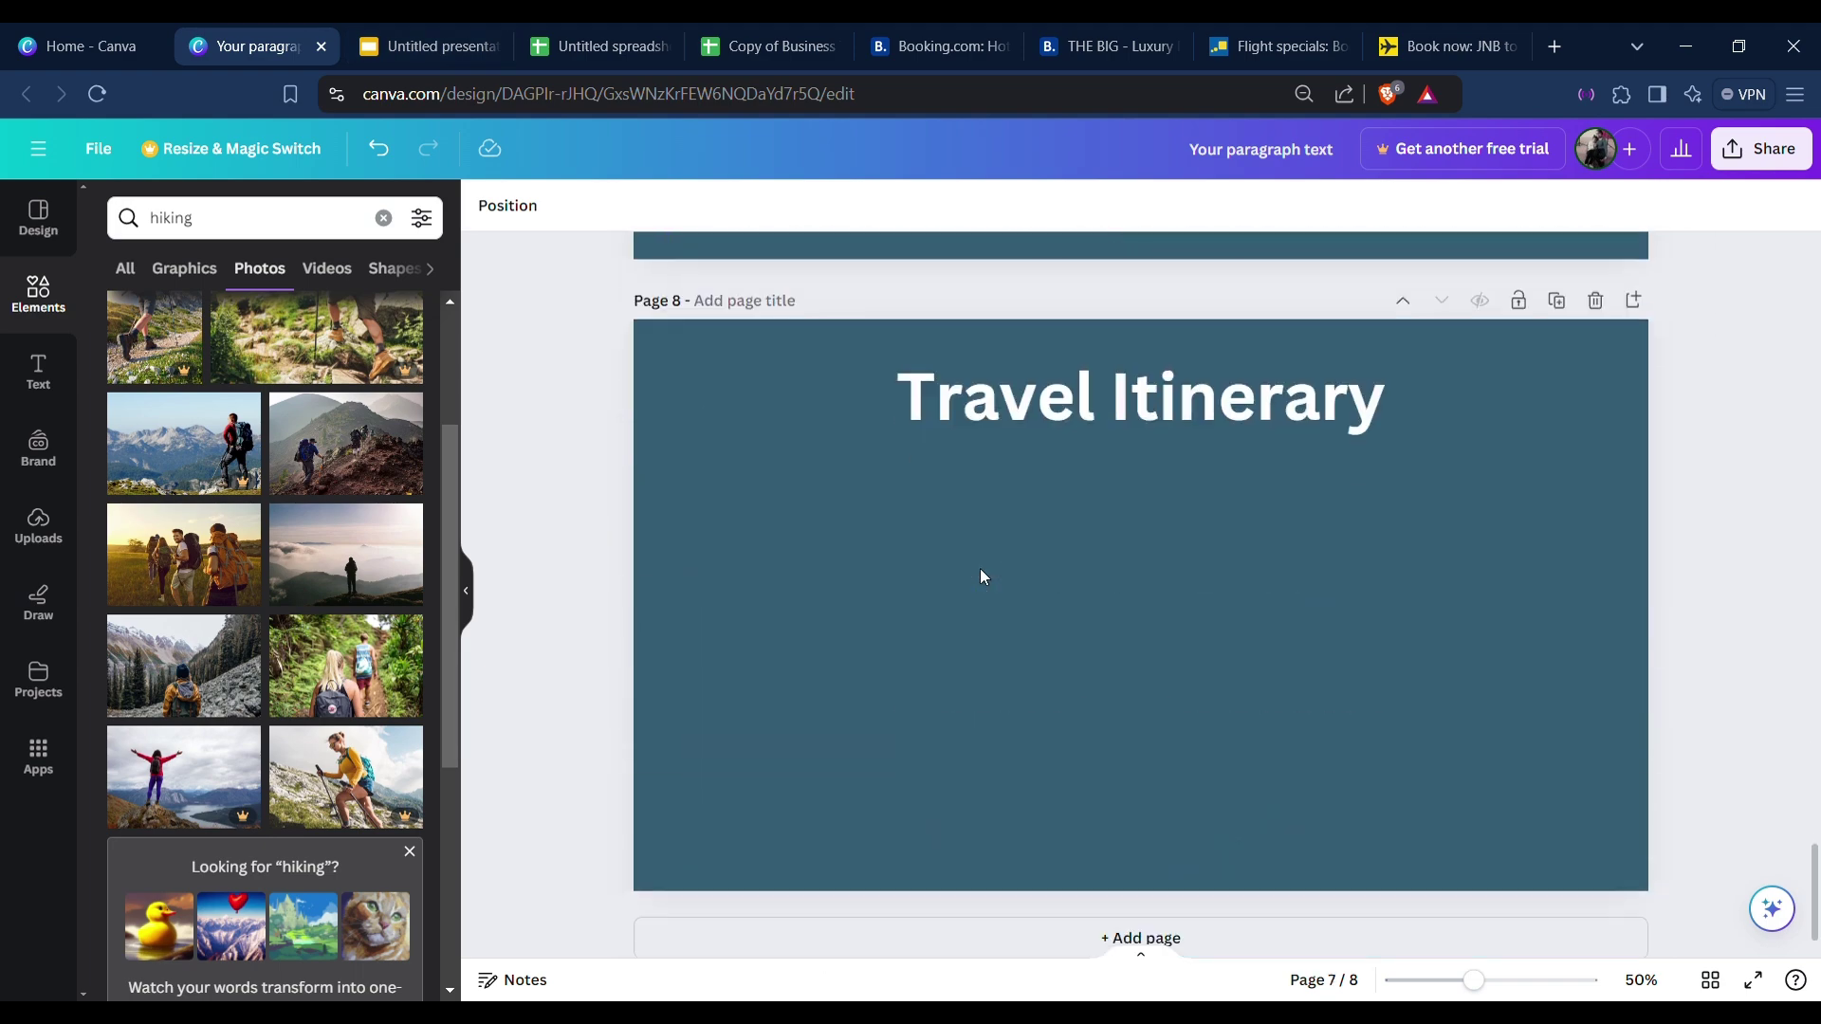
scroll(948, 557, up, 4)
scroll(953, 581, down, 4)
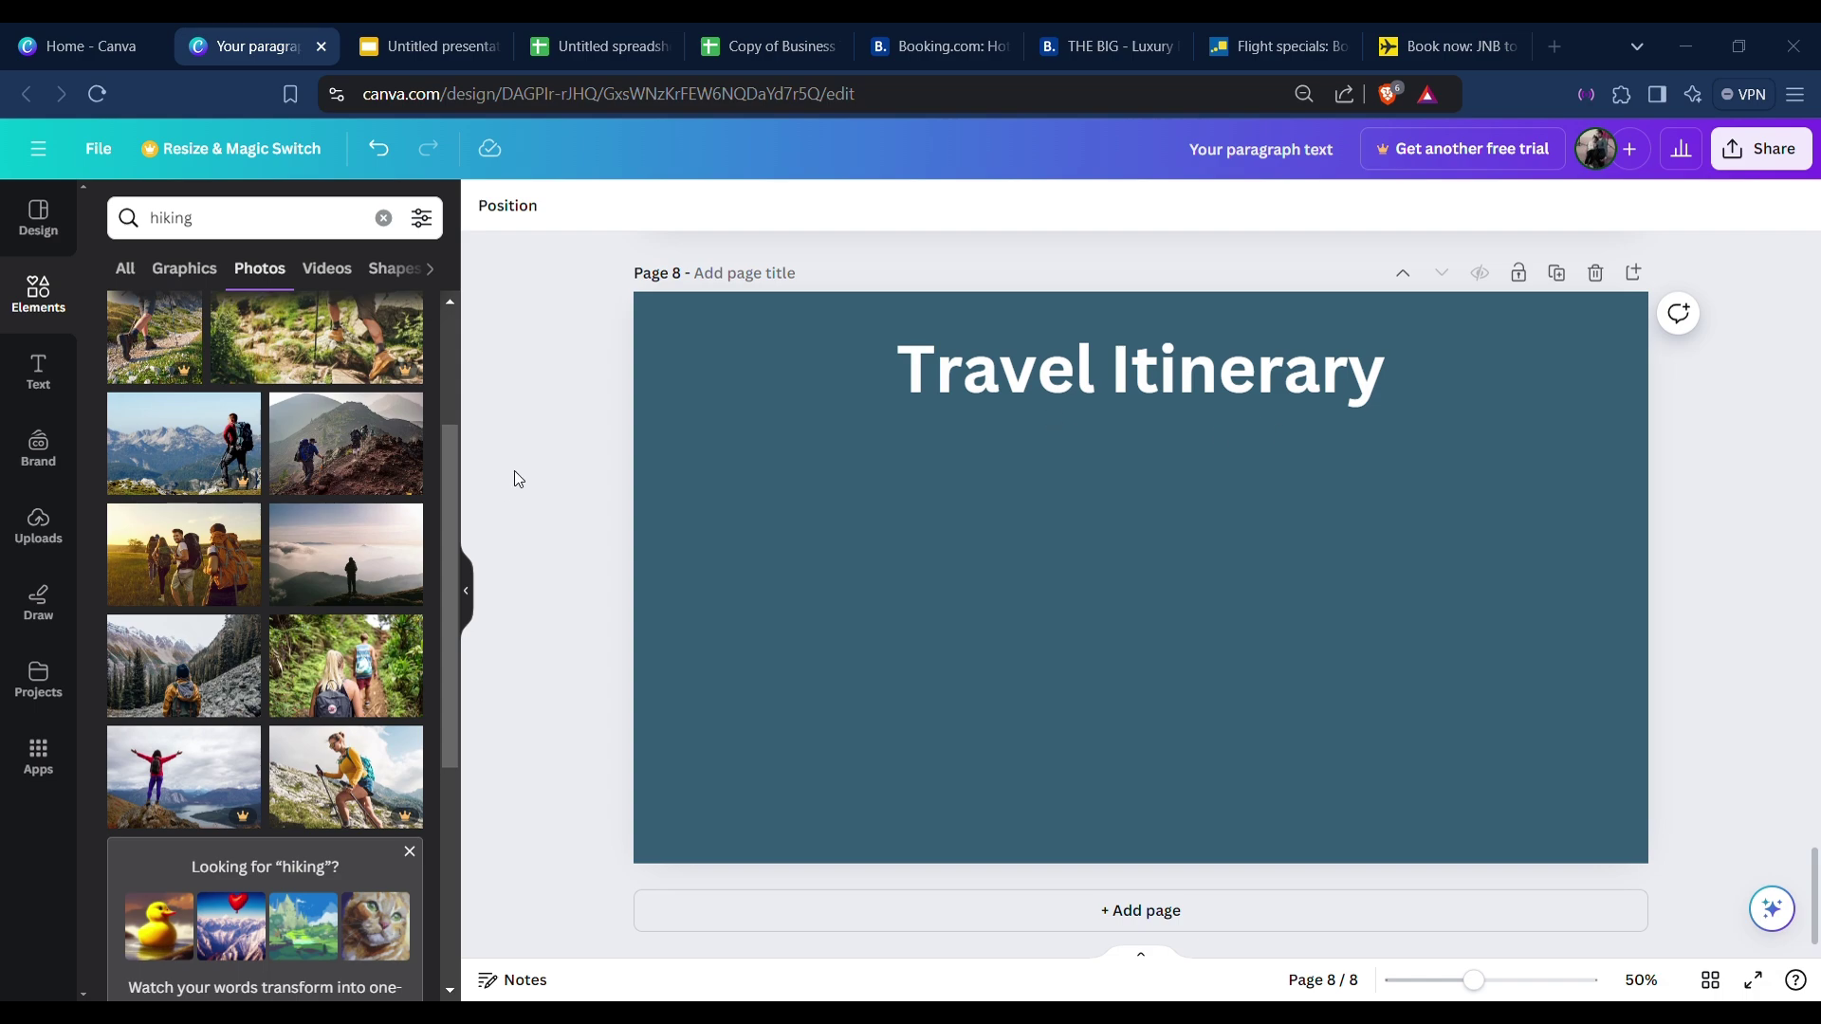
scroll(1039, 453, up, 20)
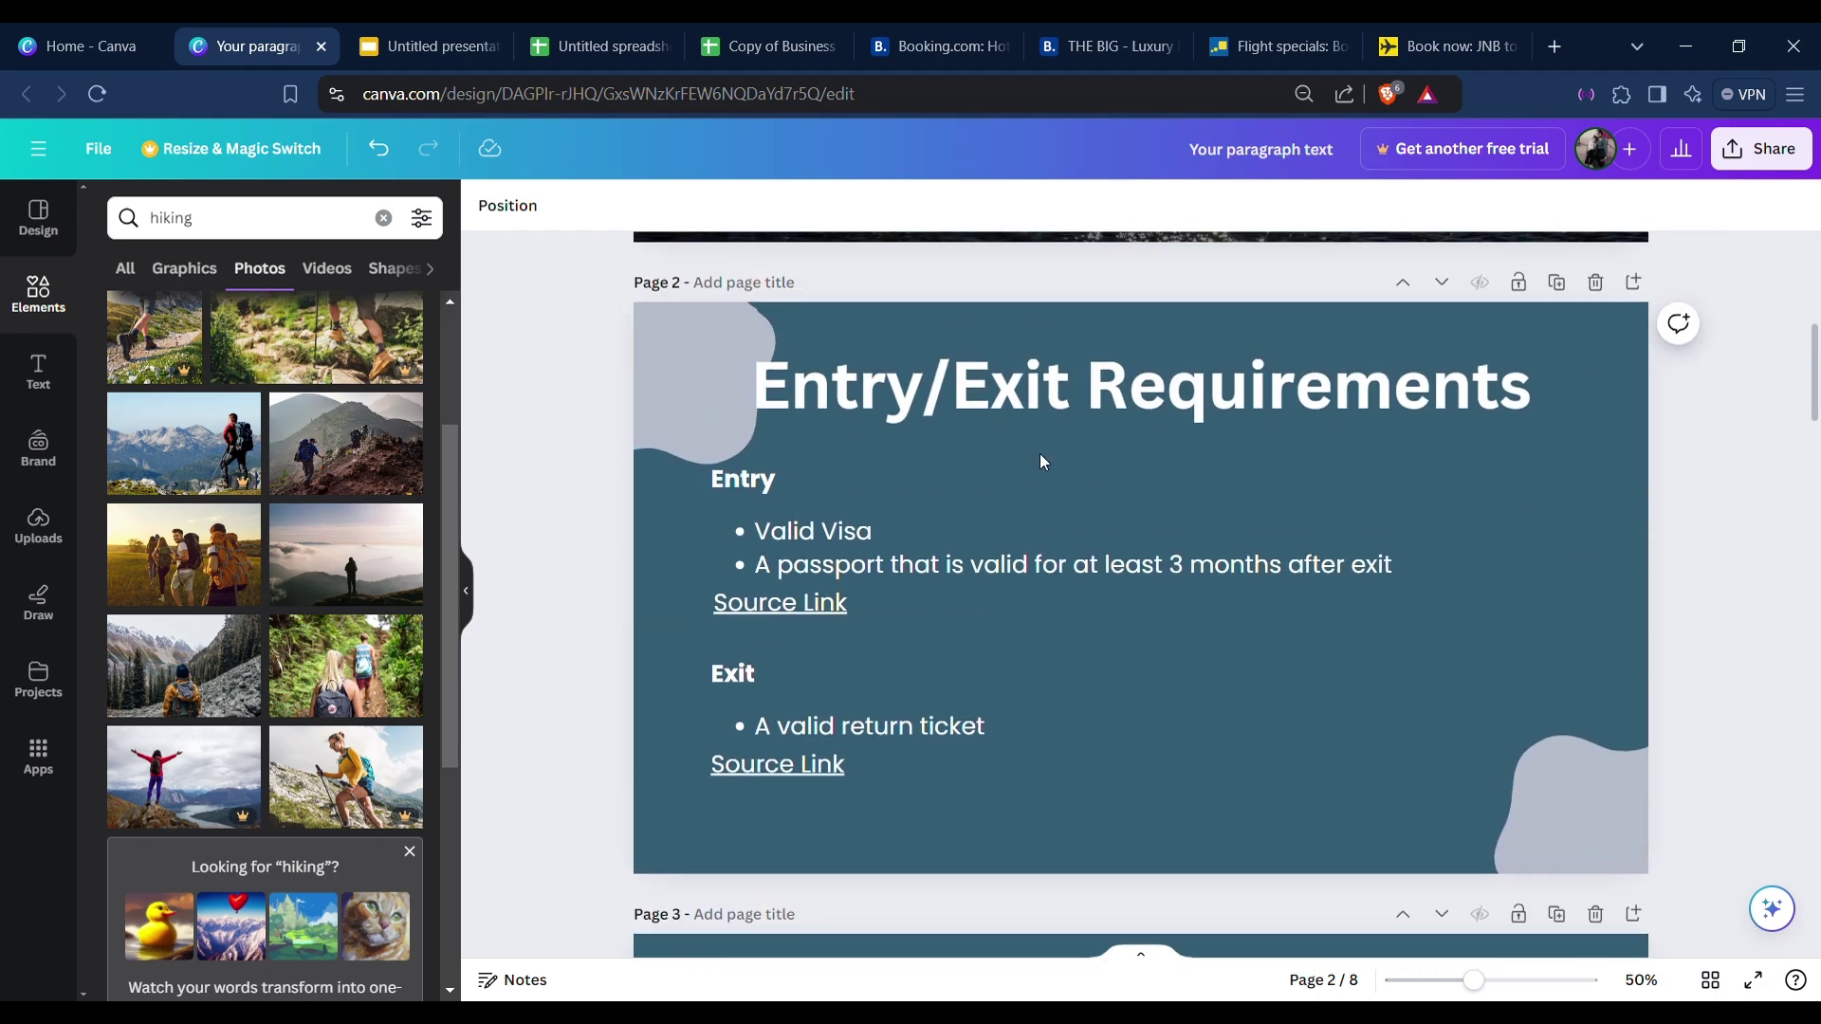
scroll(1039, 454, down, 20)
scroll(1039, 453, up, 20)
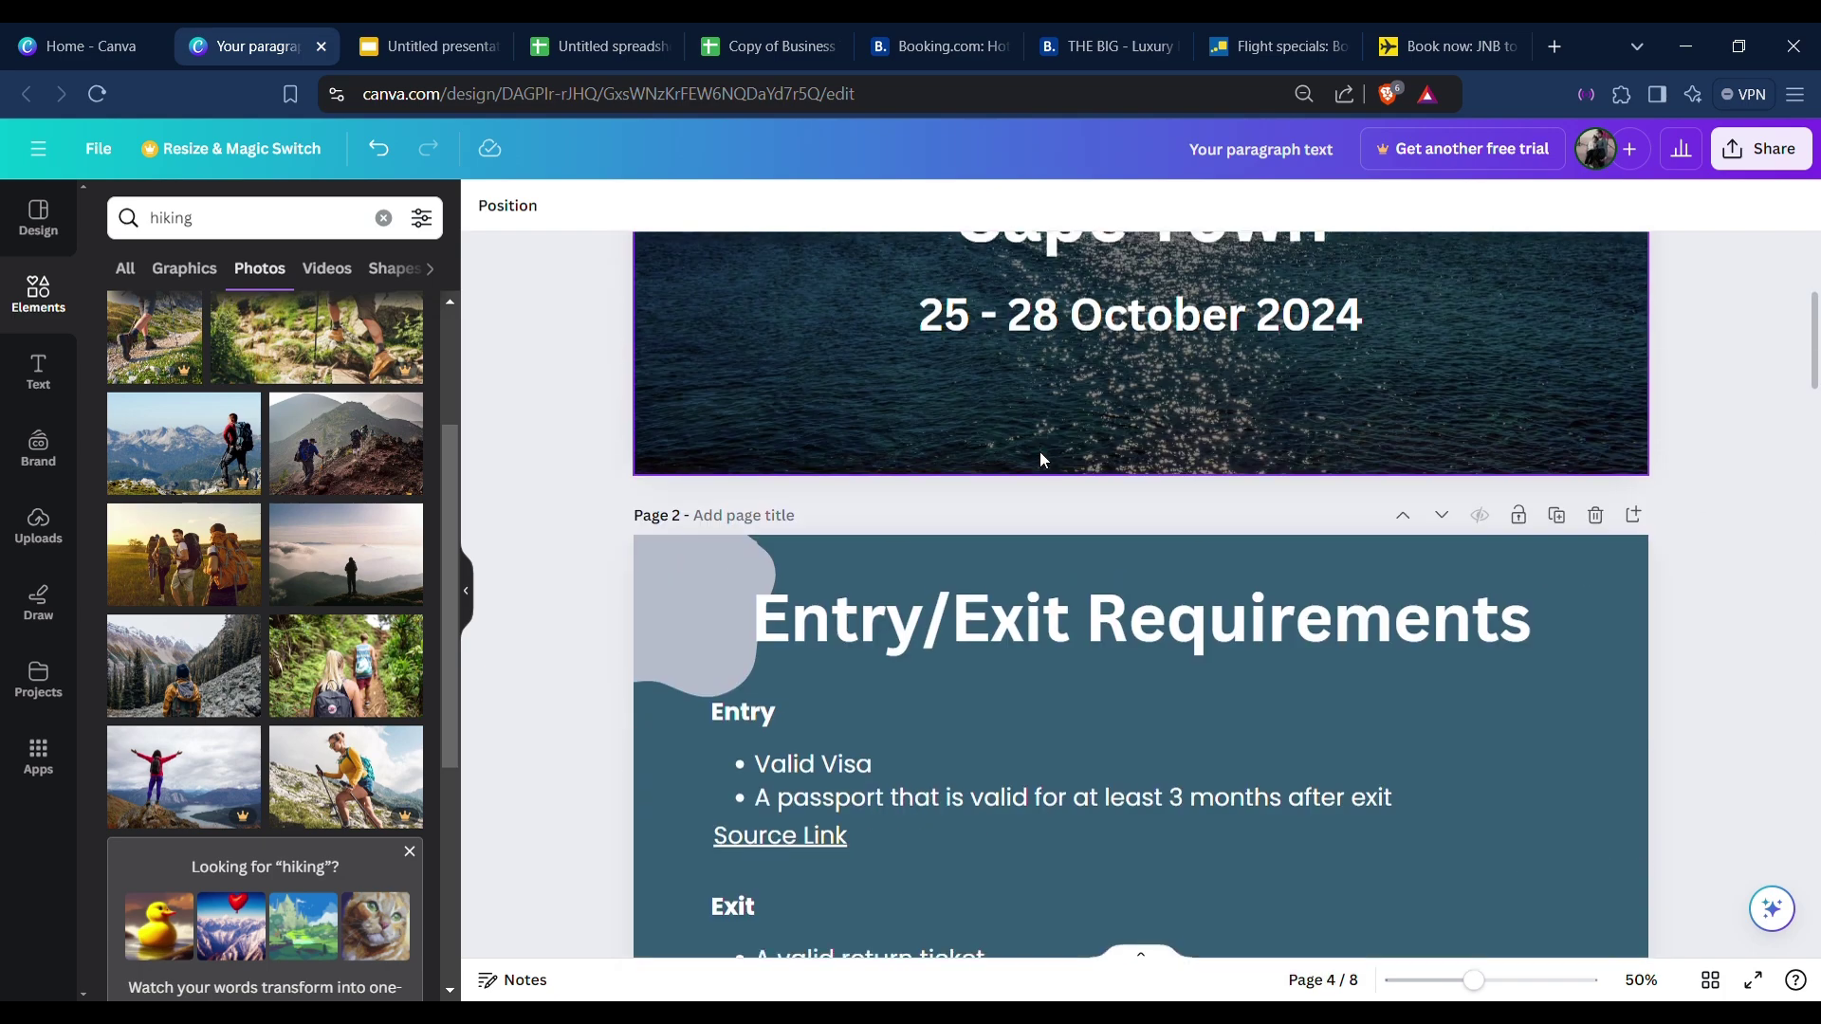
scroll(1039, 460, up, 4)
scroll(1040, 460, down, 3)
scroll(1039, 446, up, 3)
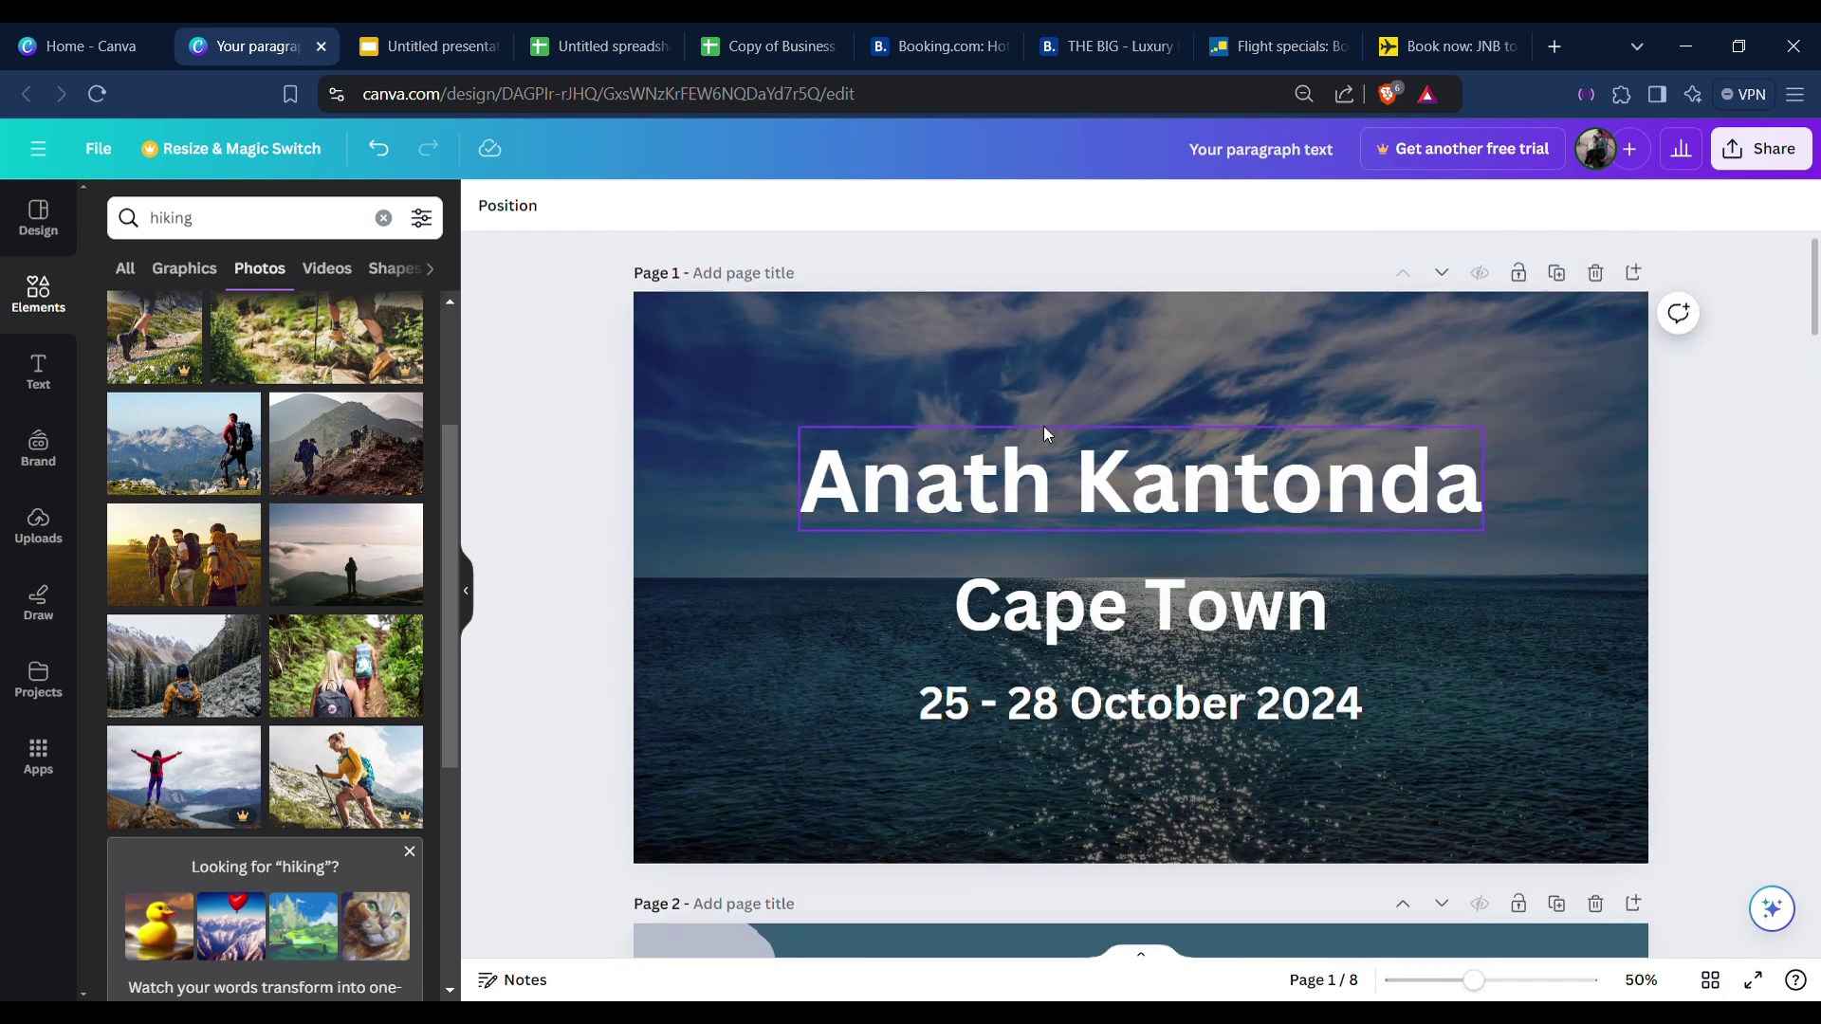
click(1023, 379)
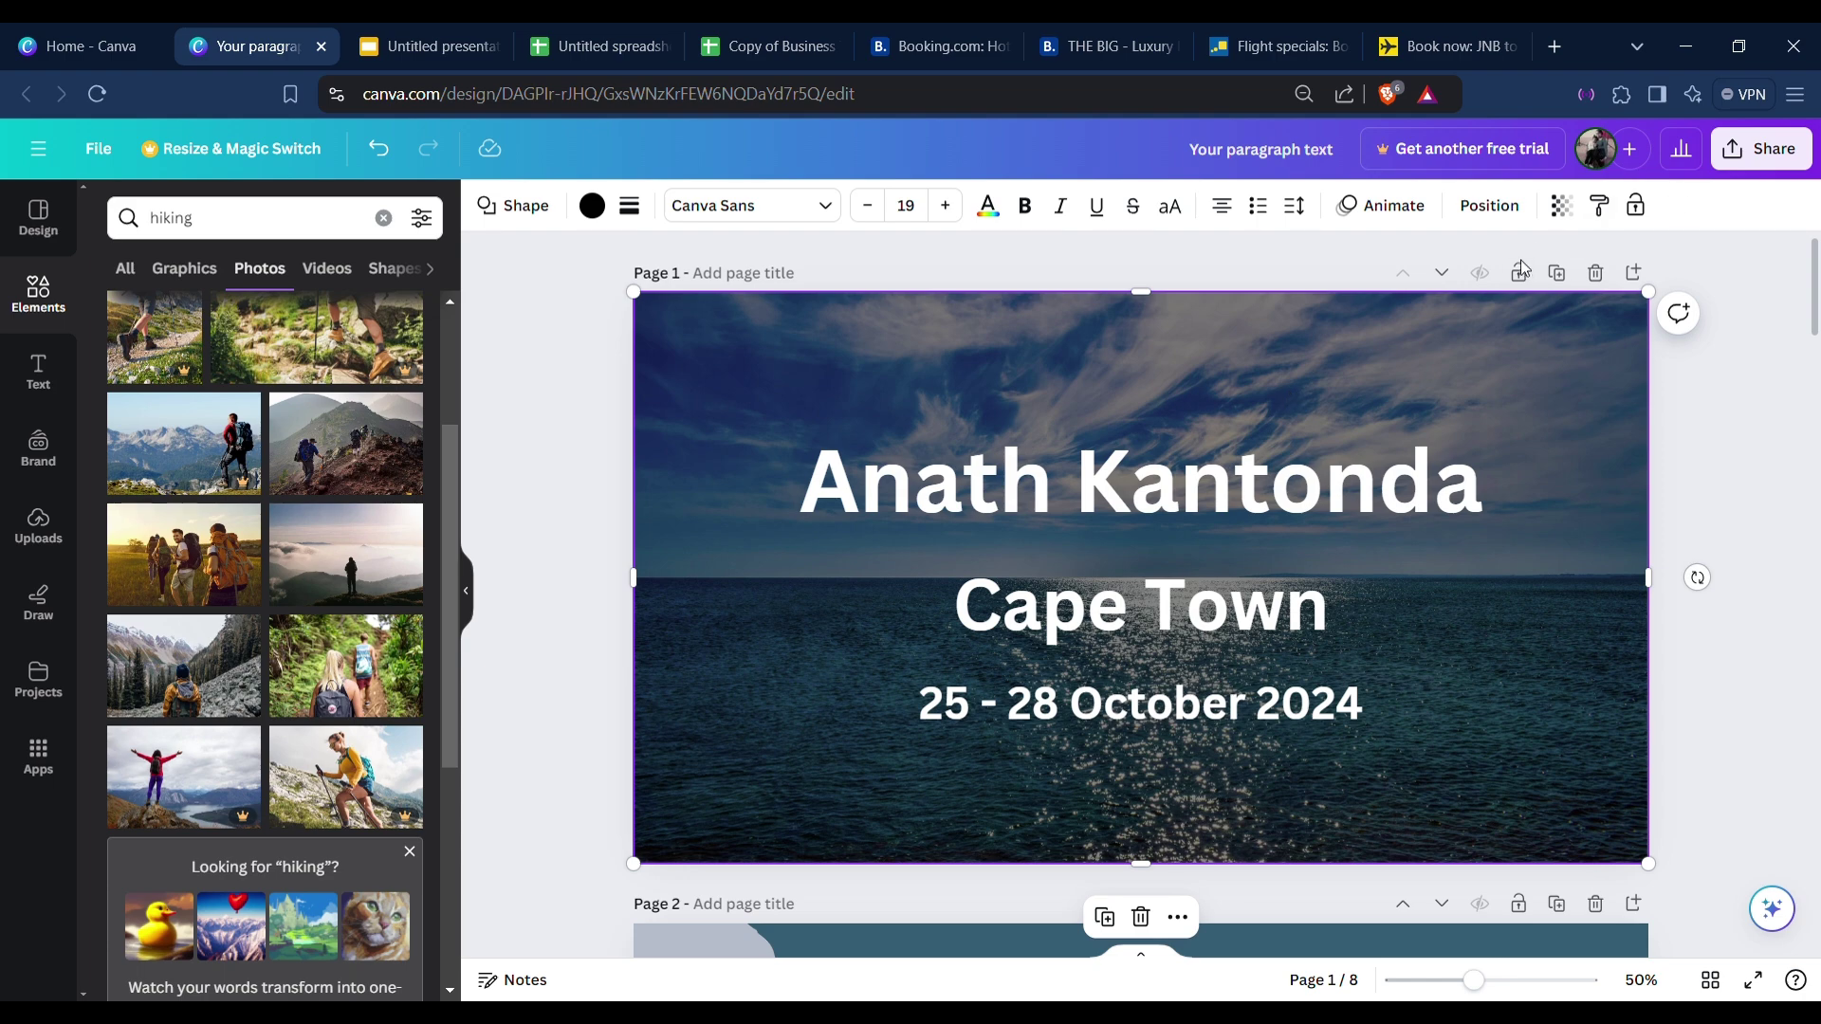
click(1558, 274)
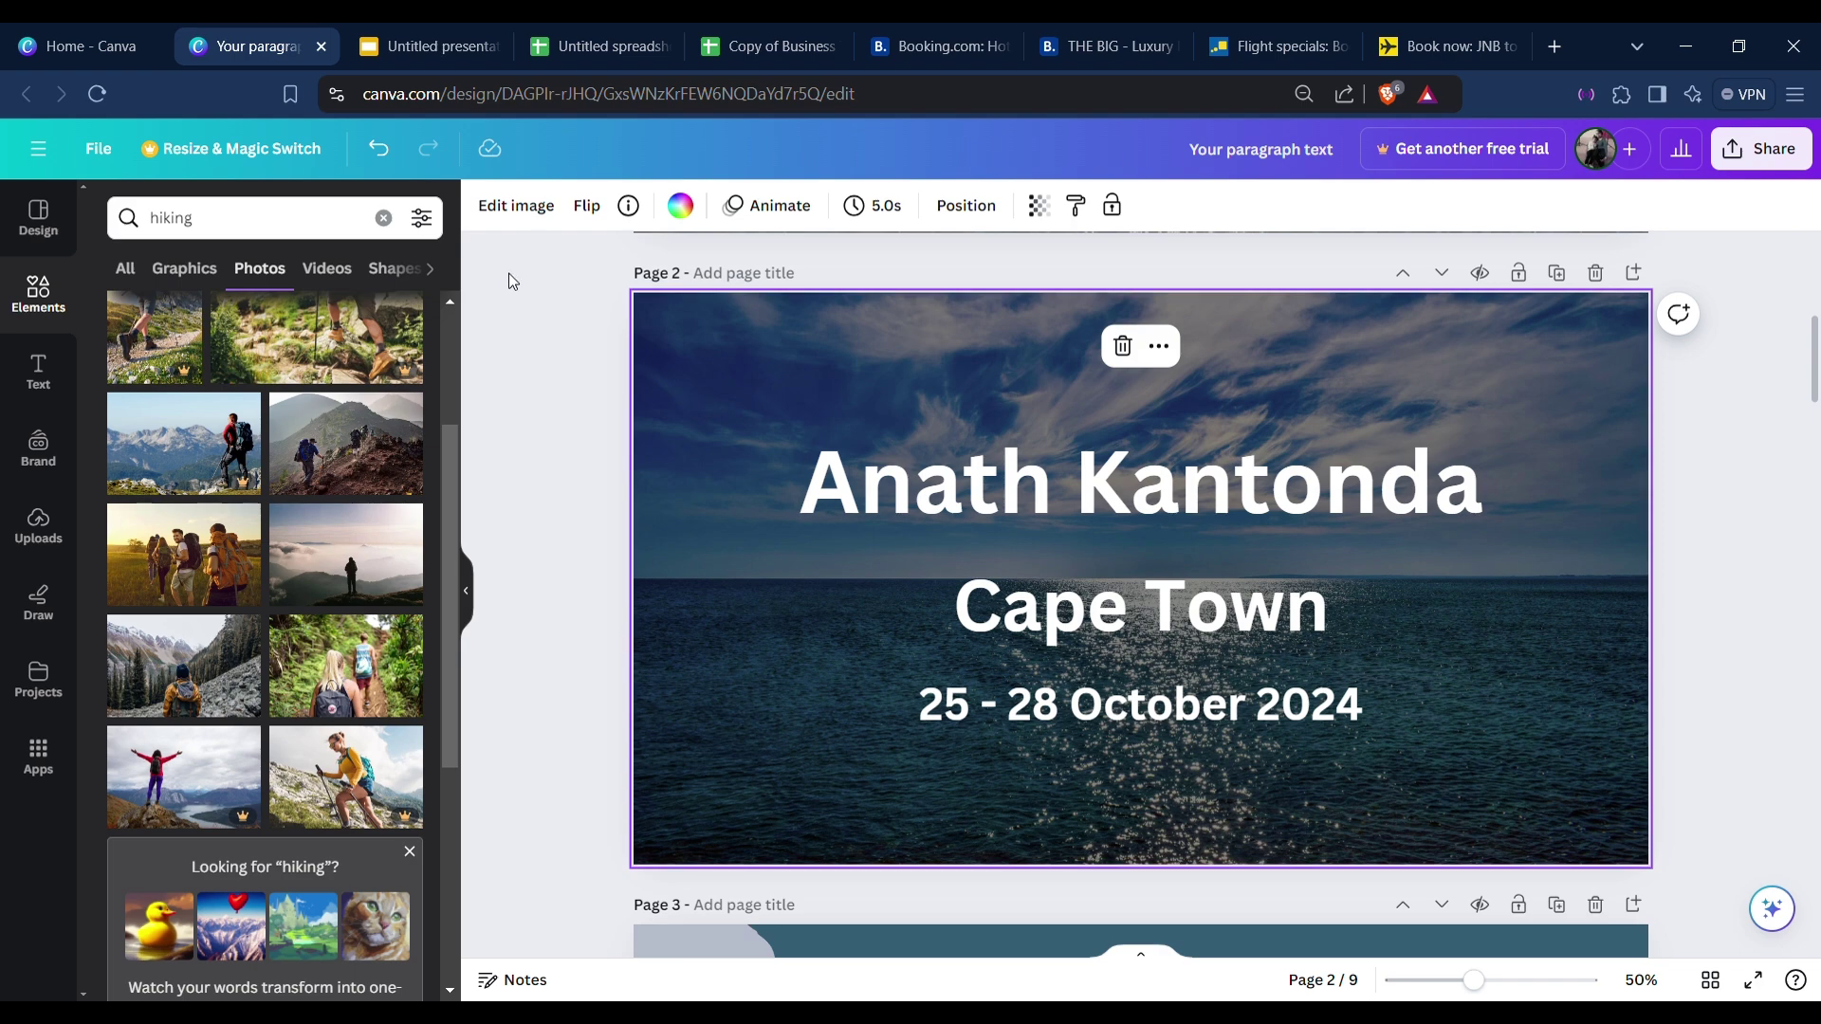
Delete page 2's three text boxes and its sea photo.
drag(536, 288, 1779, 882)
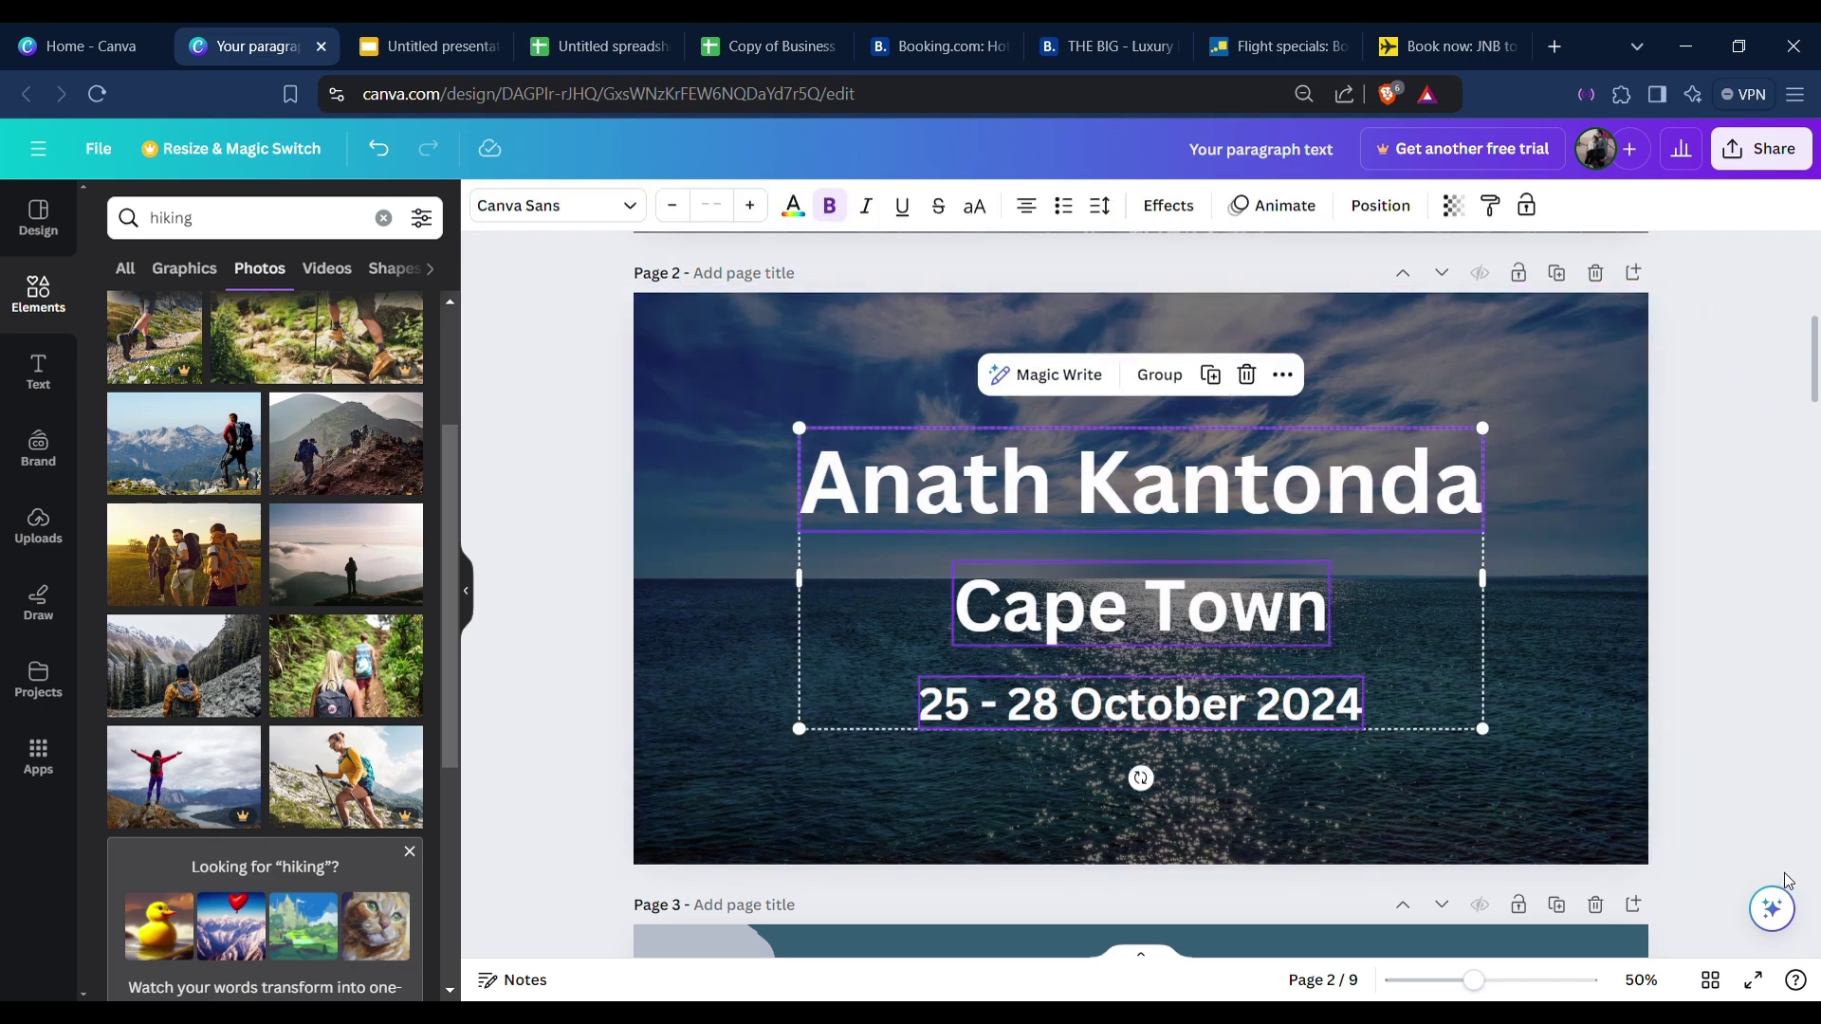
key(Delete)
click(1350, 599)
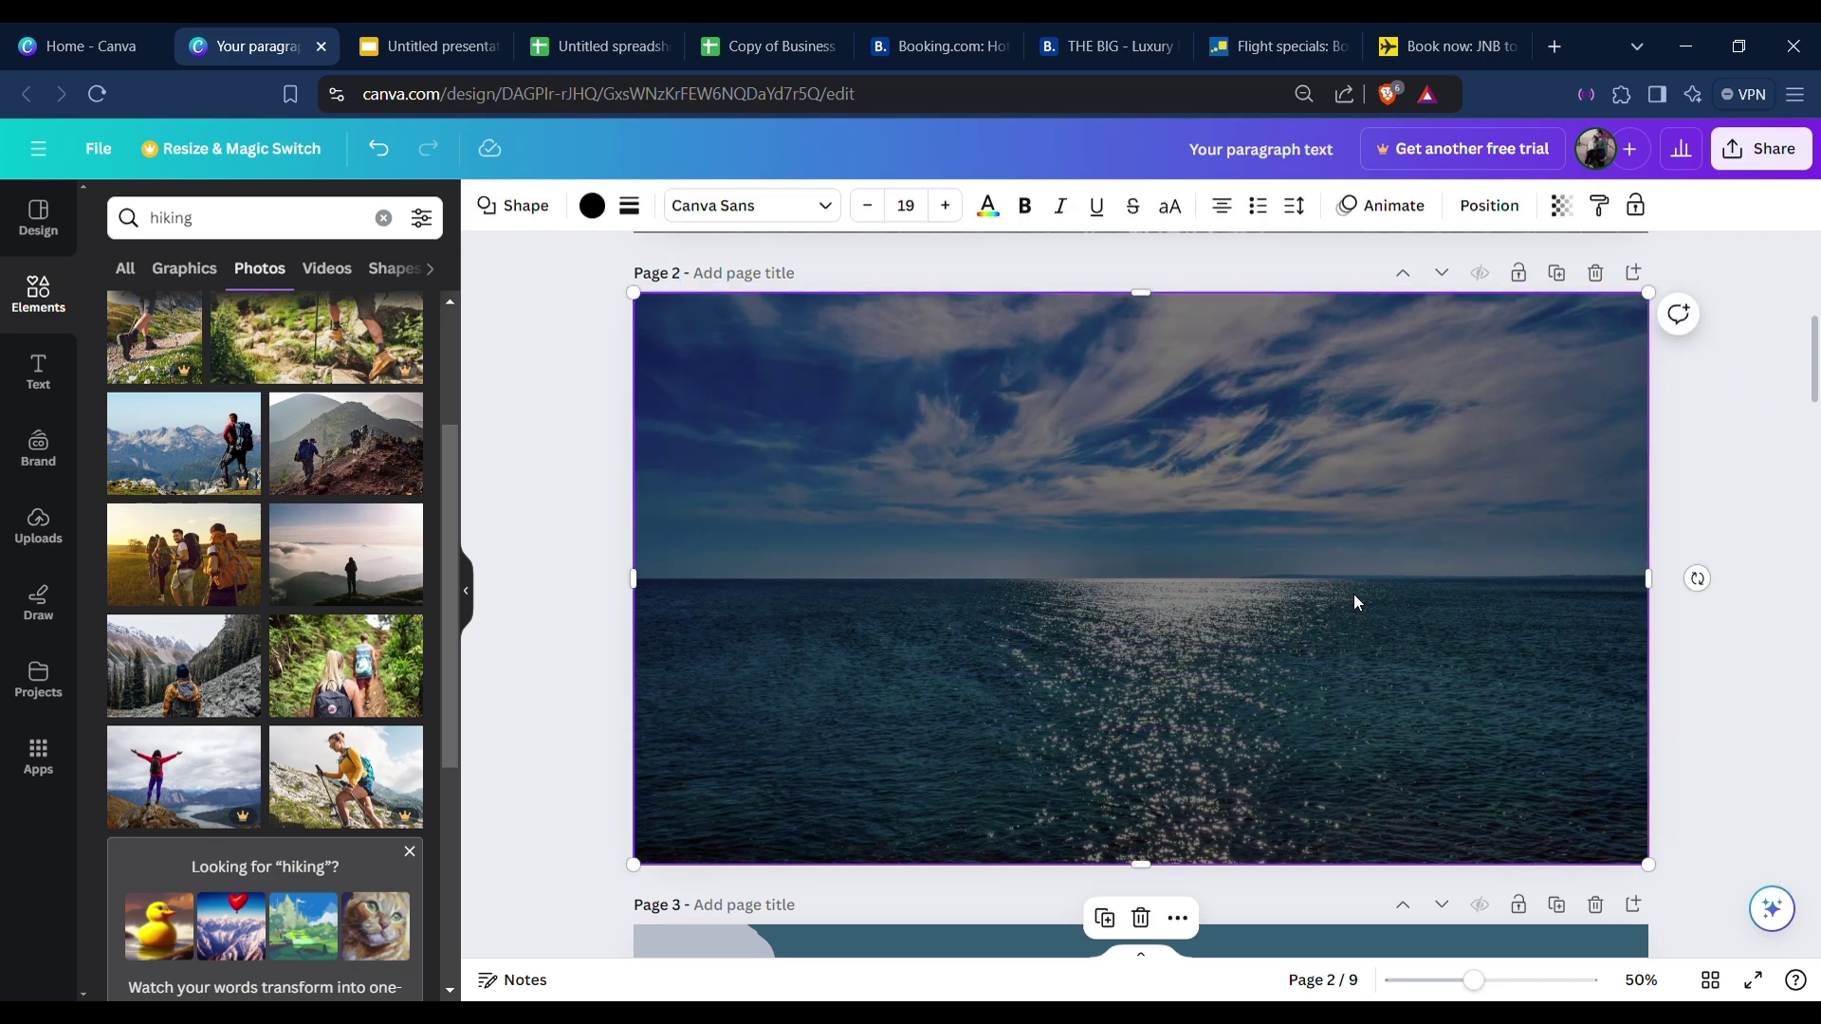
key(Delete)
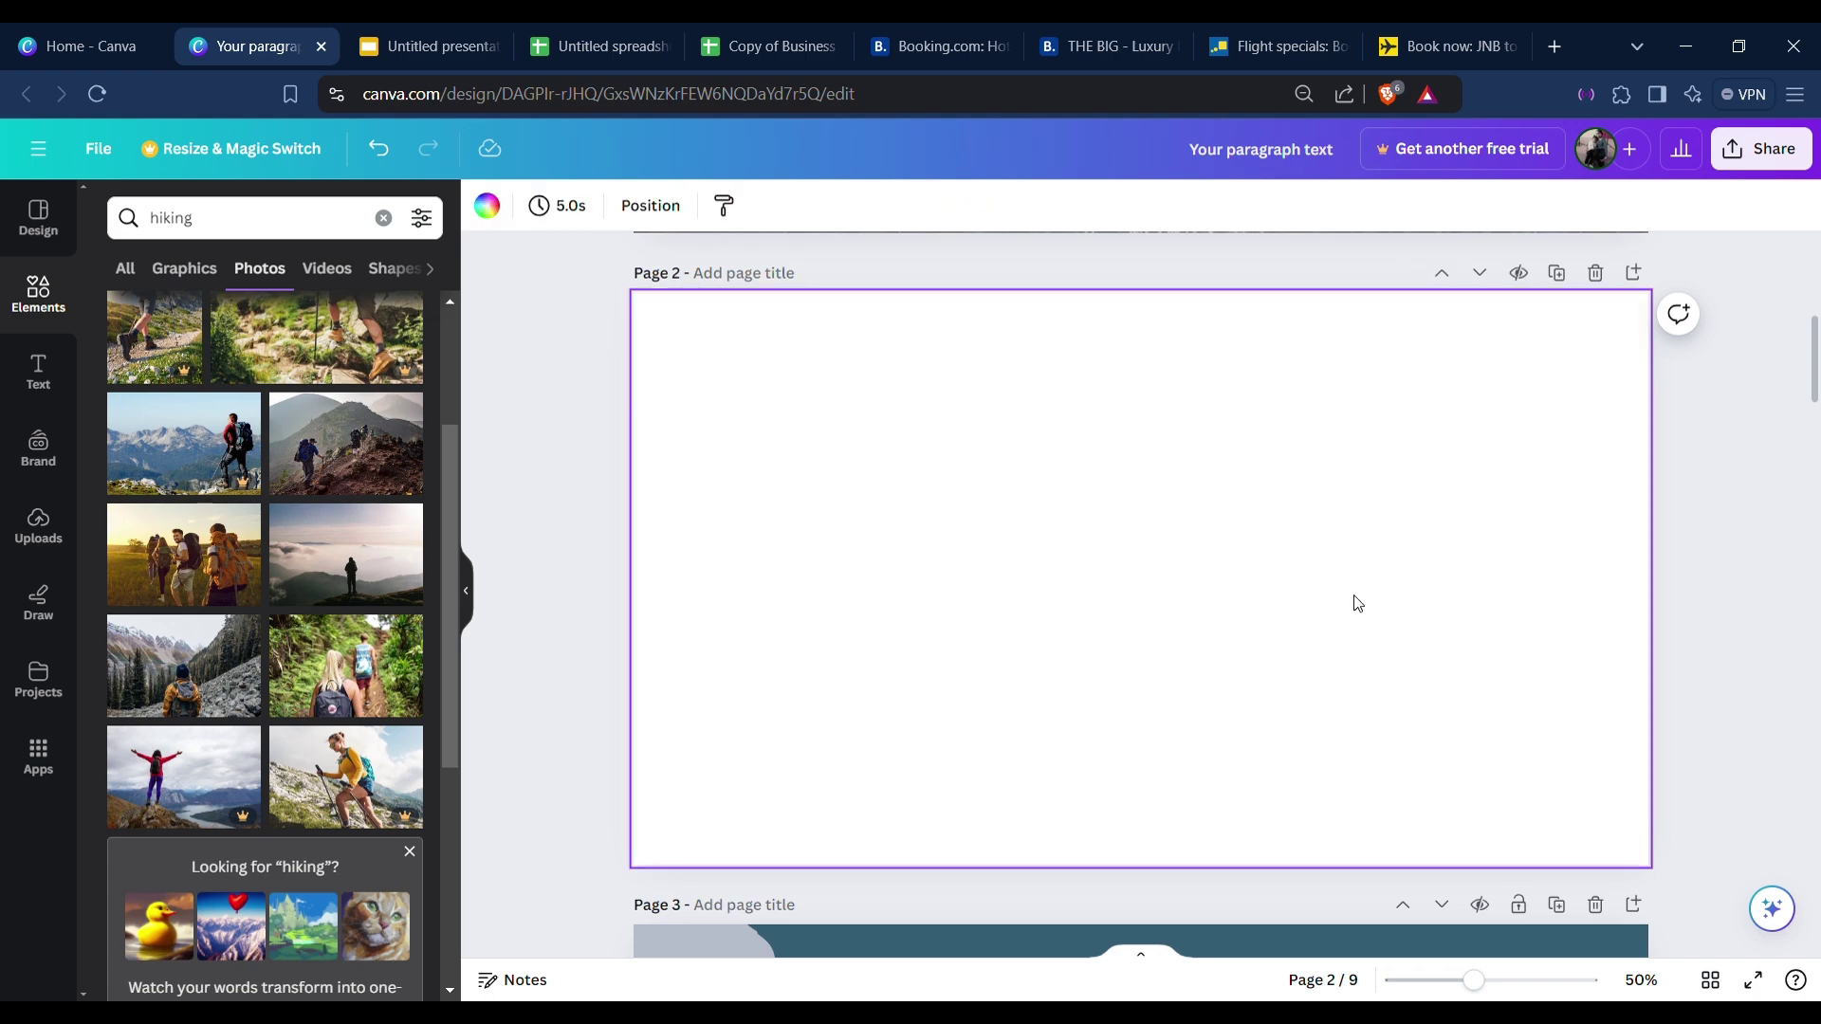
scroll(885, 656, up, 3)
scroll(887, 659, down, 5)
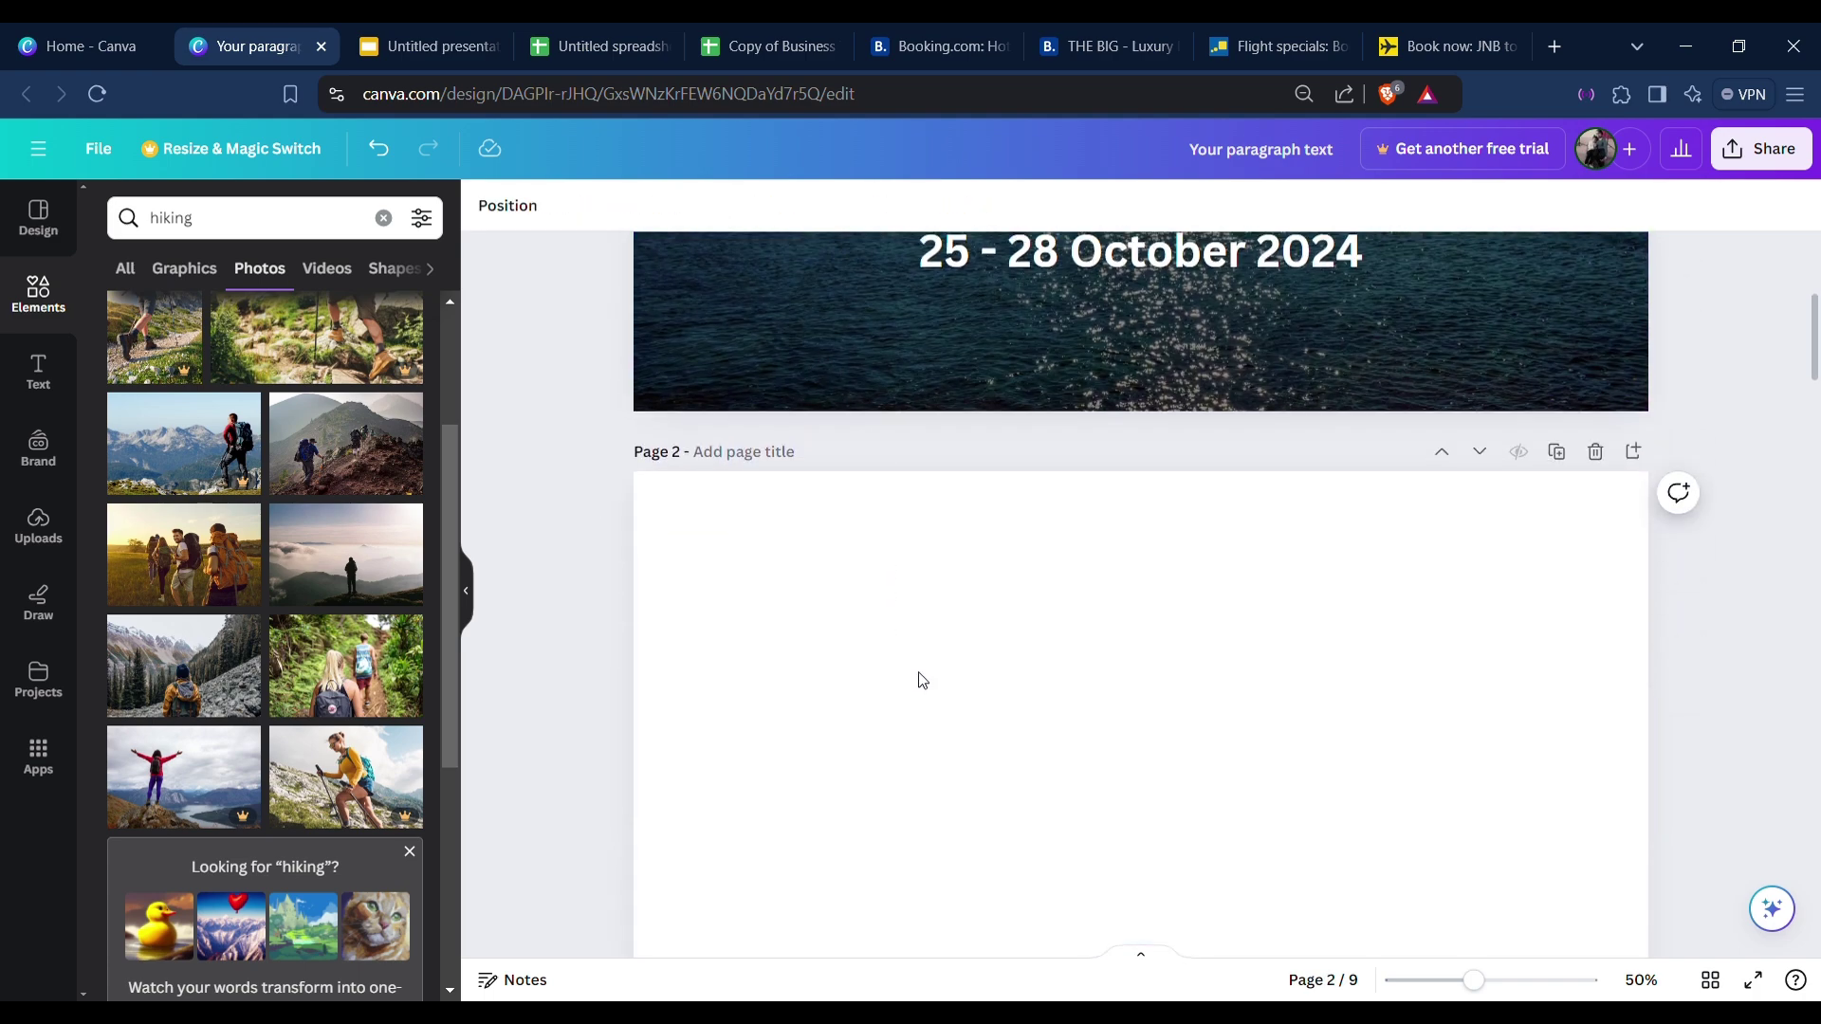
Paste page 3's Entry/Exit Requirements title onto blank page 2 and select its text for recolouring.
click(1060, 876)
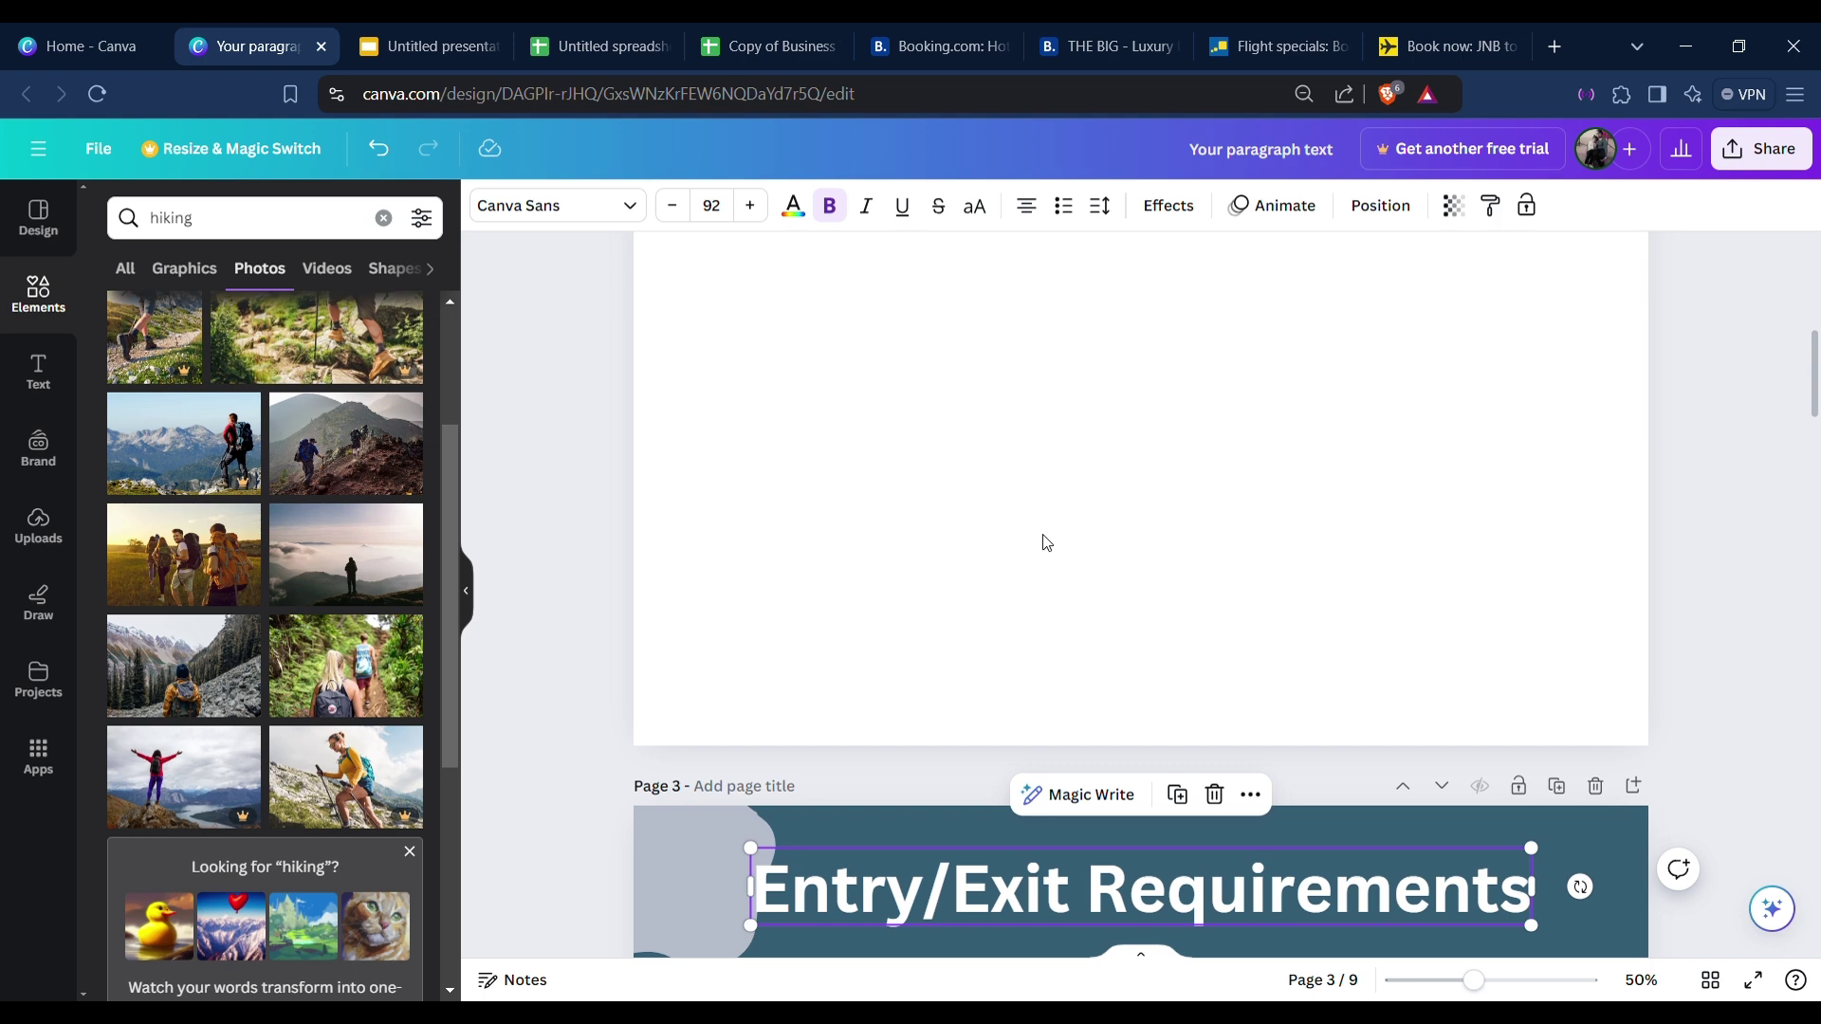
scroll(1057, 509, up, 3)
click(1062, 503)
key(ctrl+v)
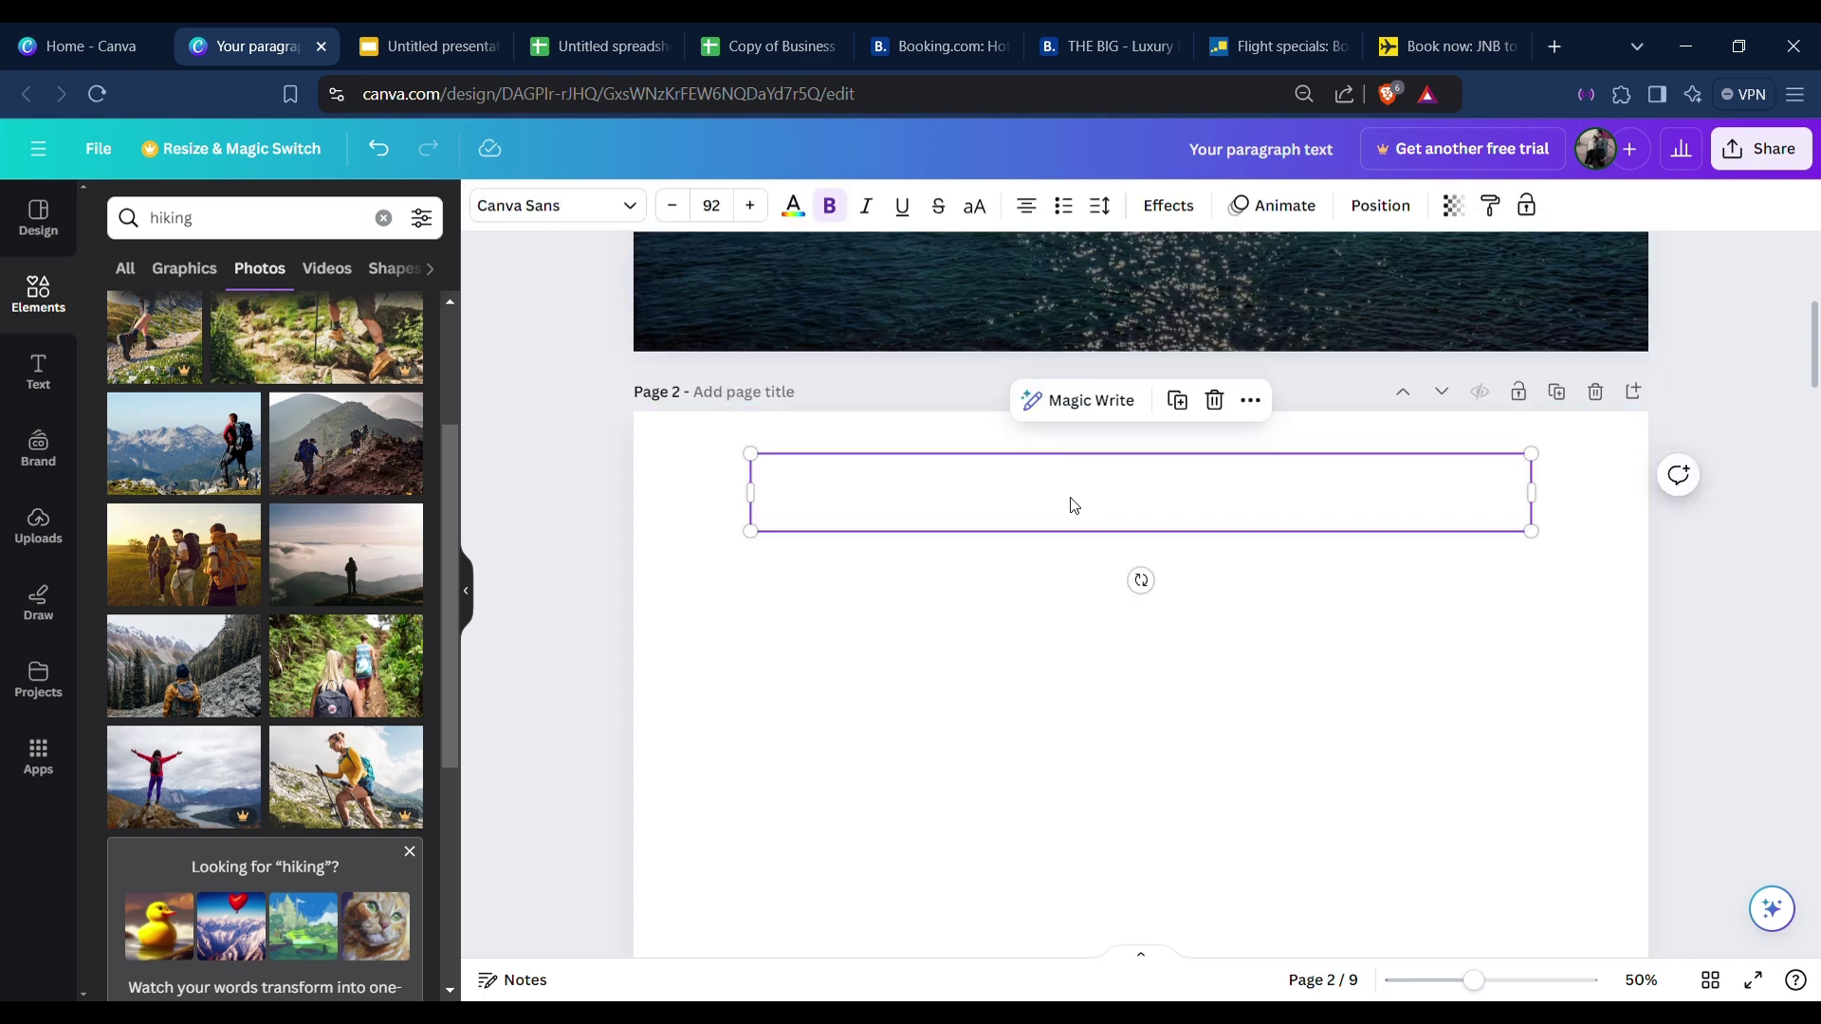
double_click(1074, 503)
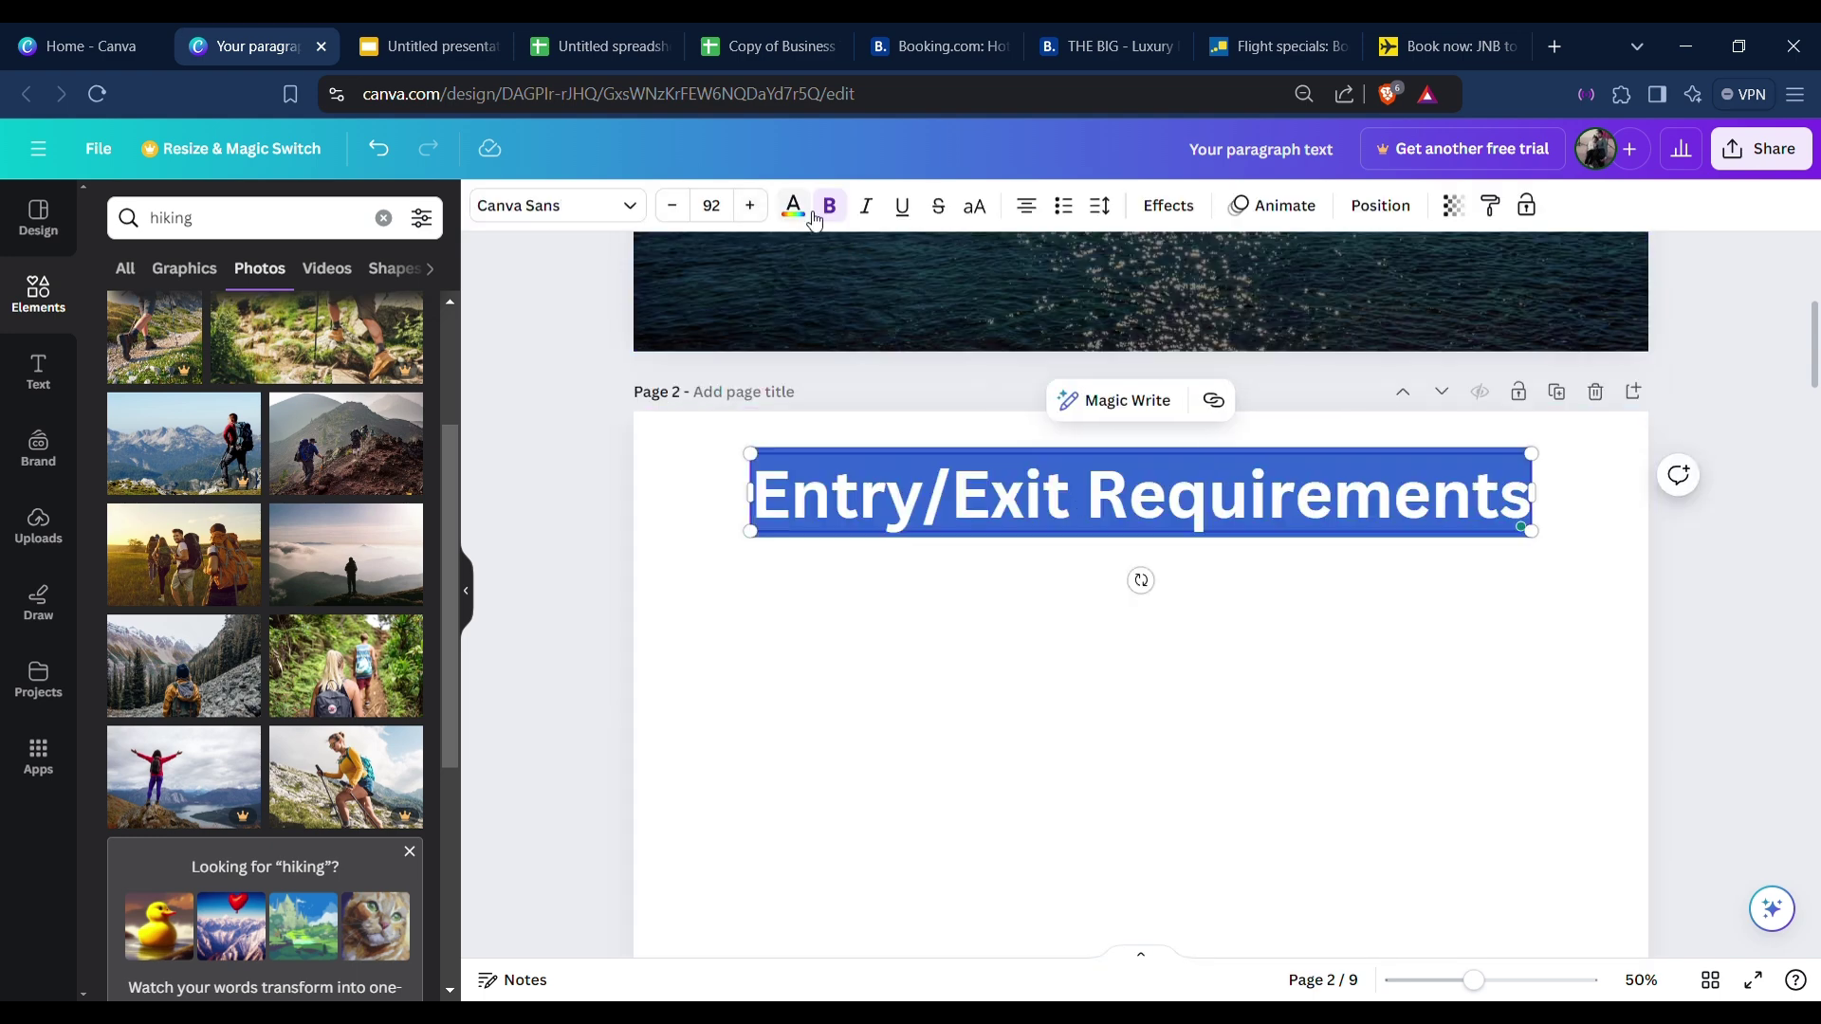
click(810, 215)
scroll(664, 712, down, 5)
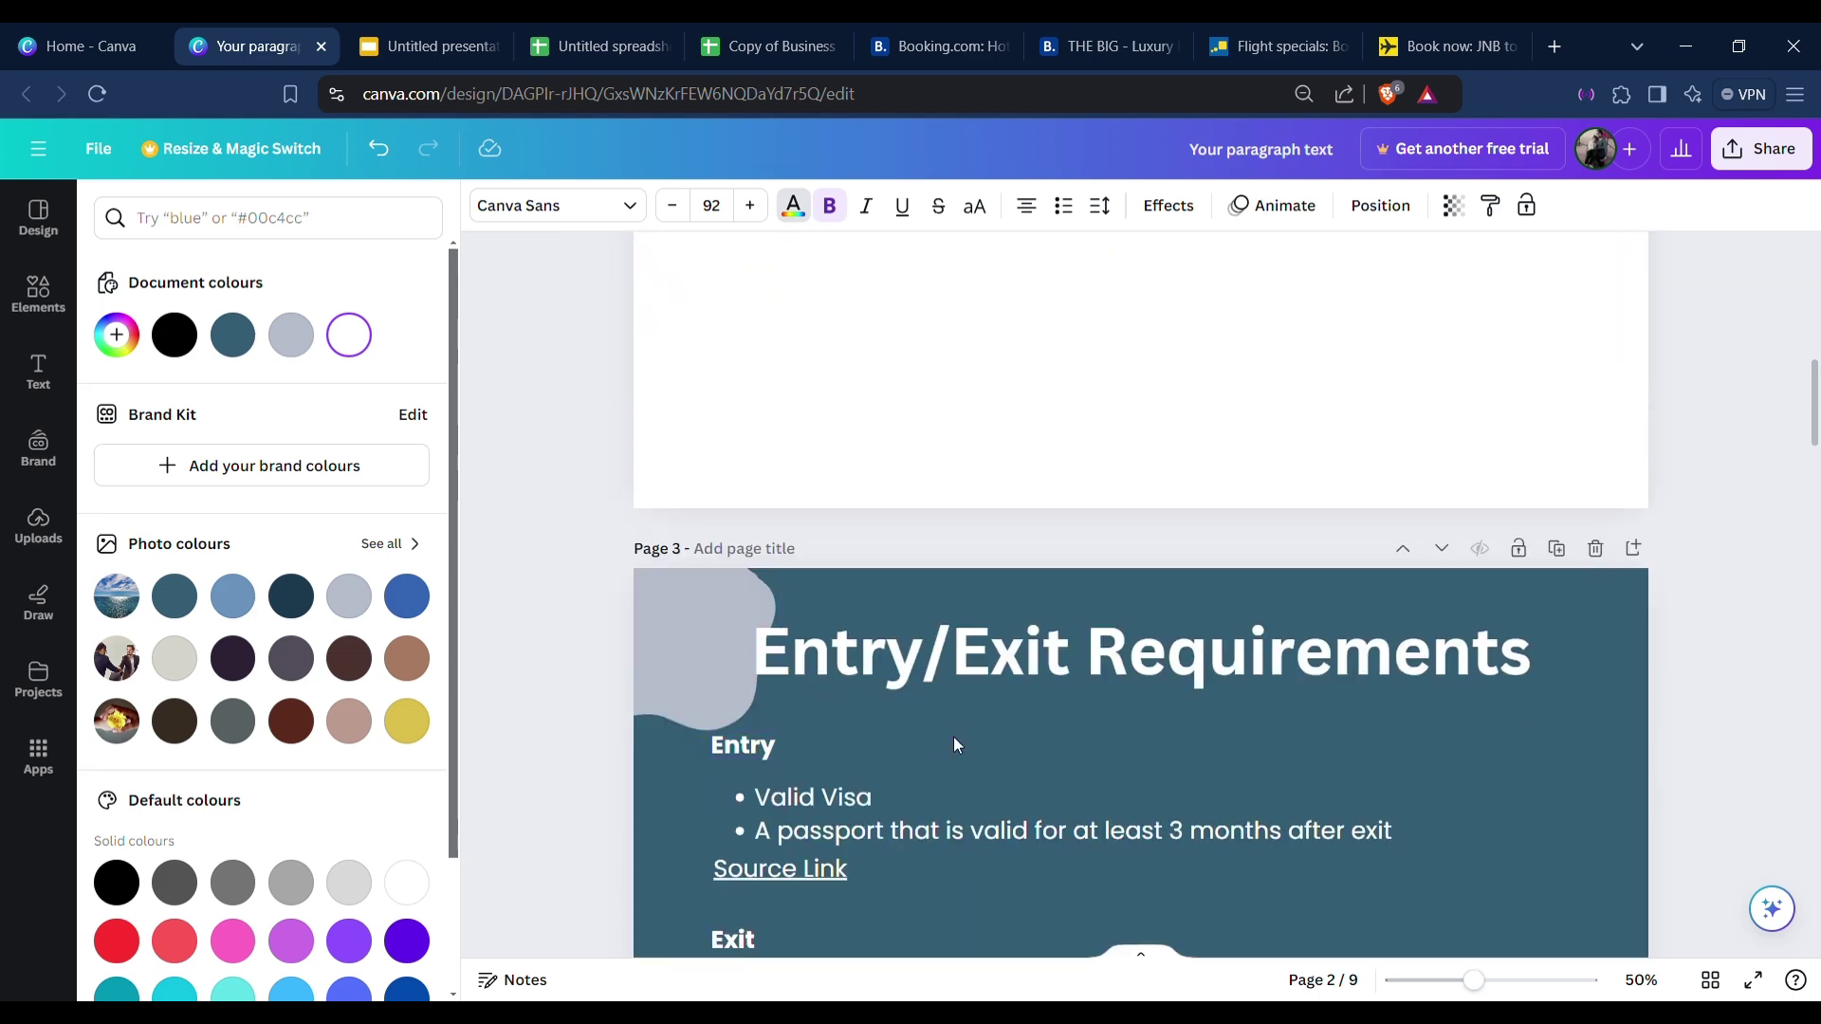
Give page 2 a dark teal background.
click(954, 736)
click(731, 394)
scroll(731, 394, up, 3)
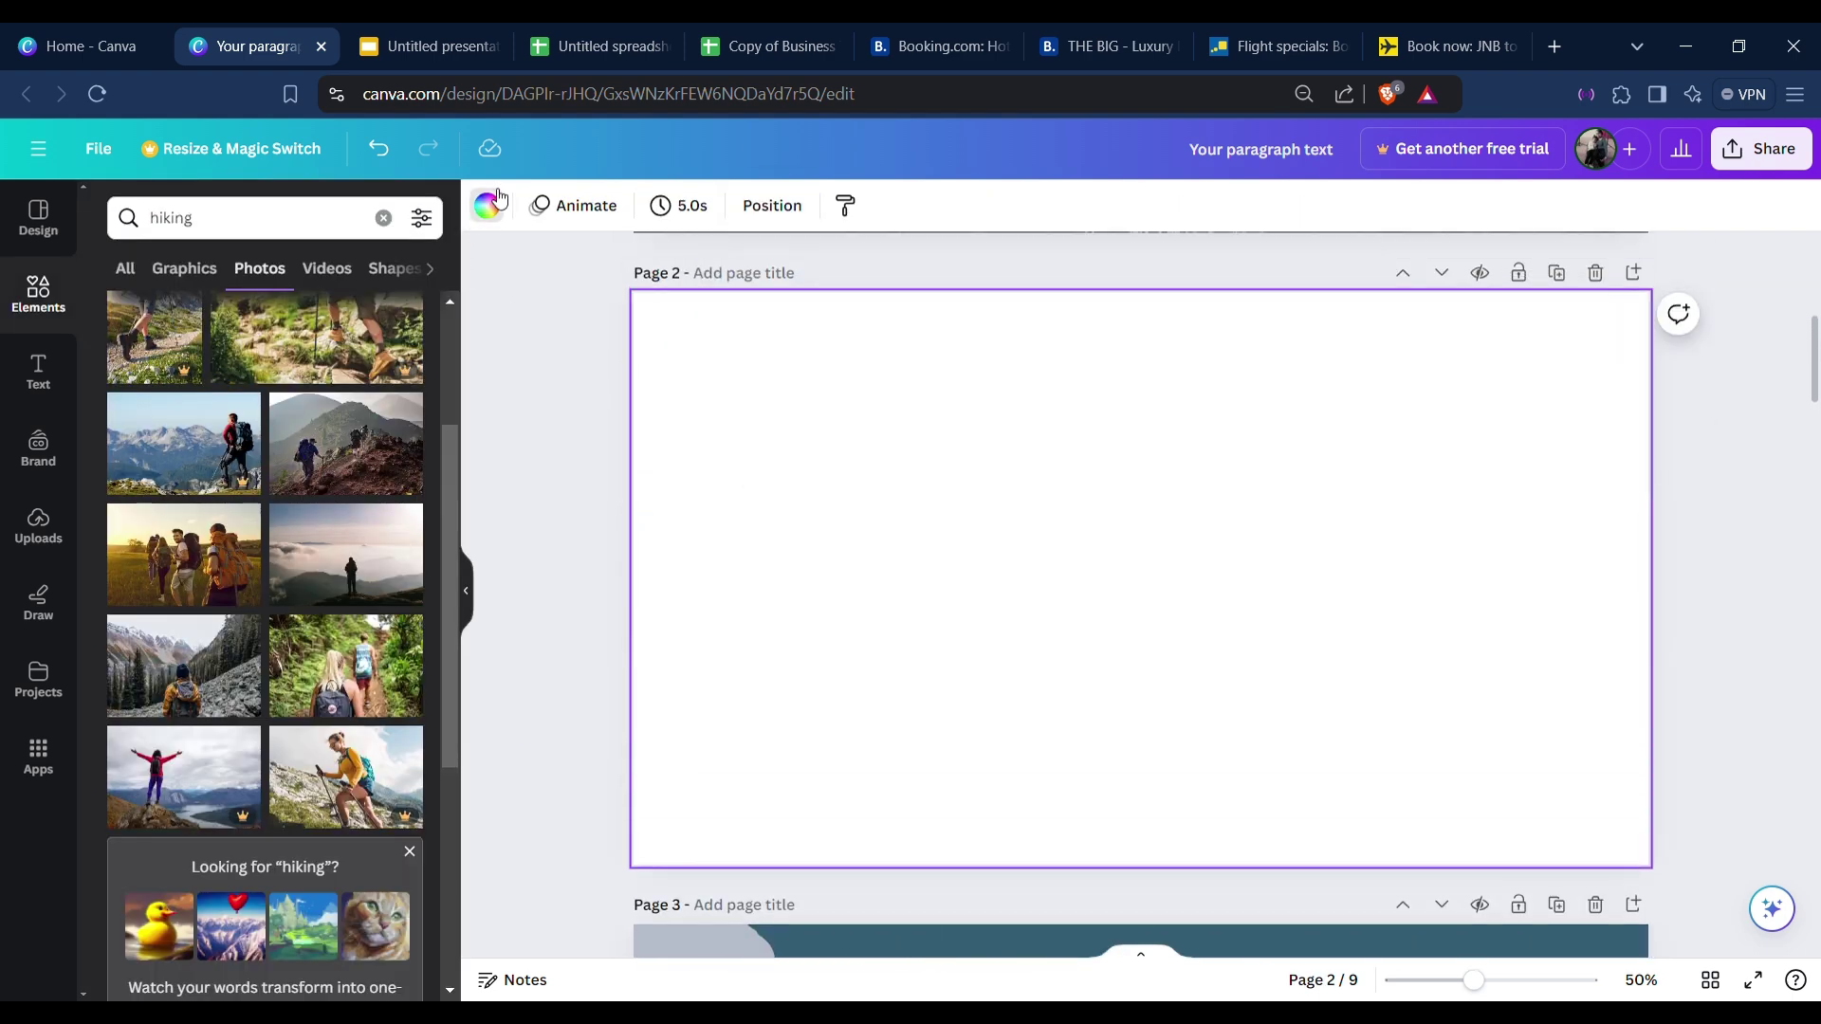
click(486, 206)
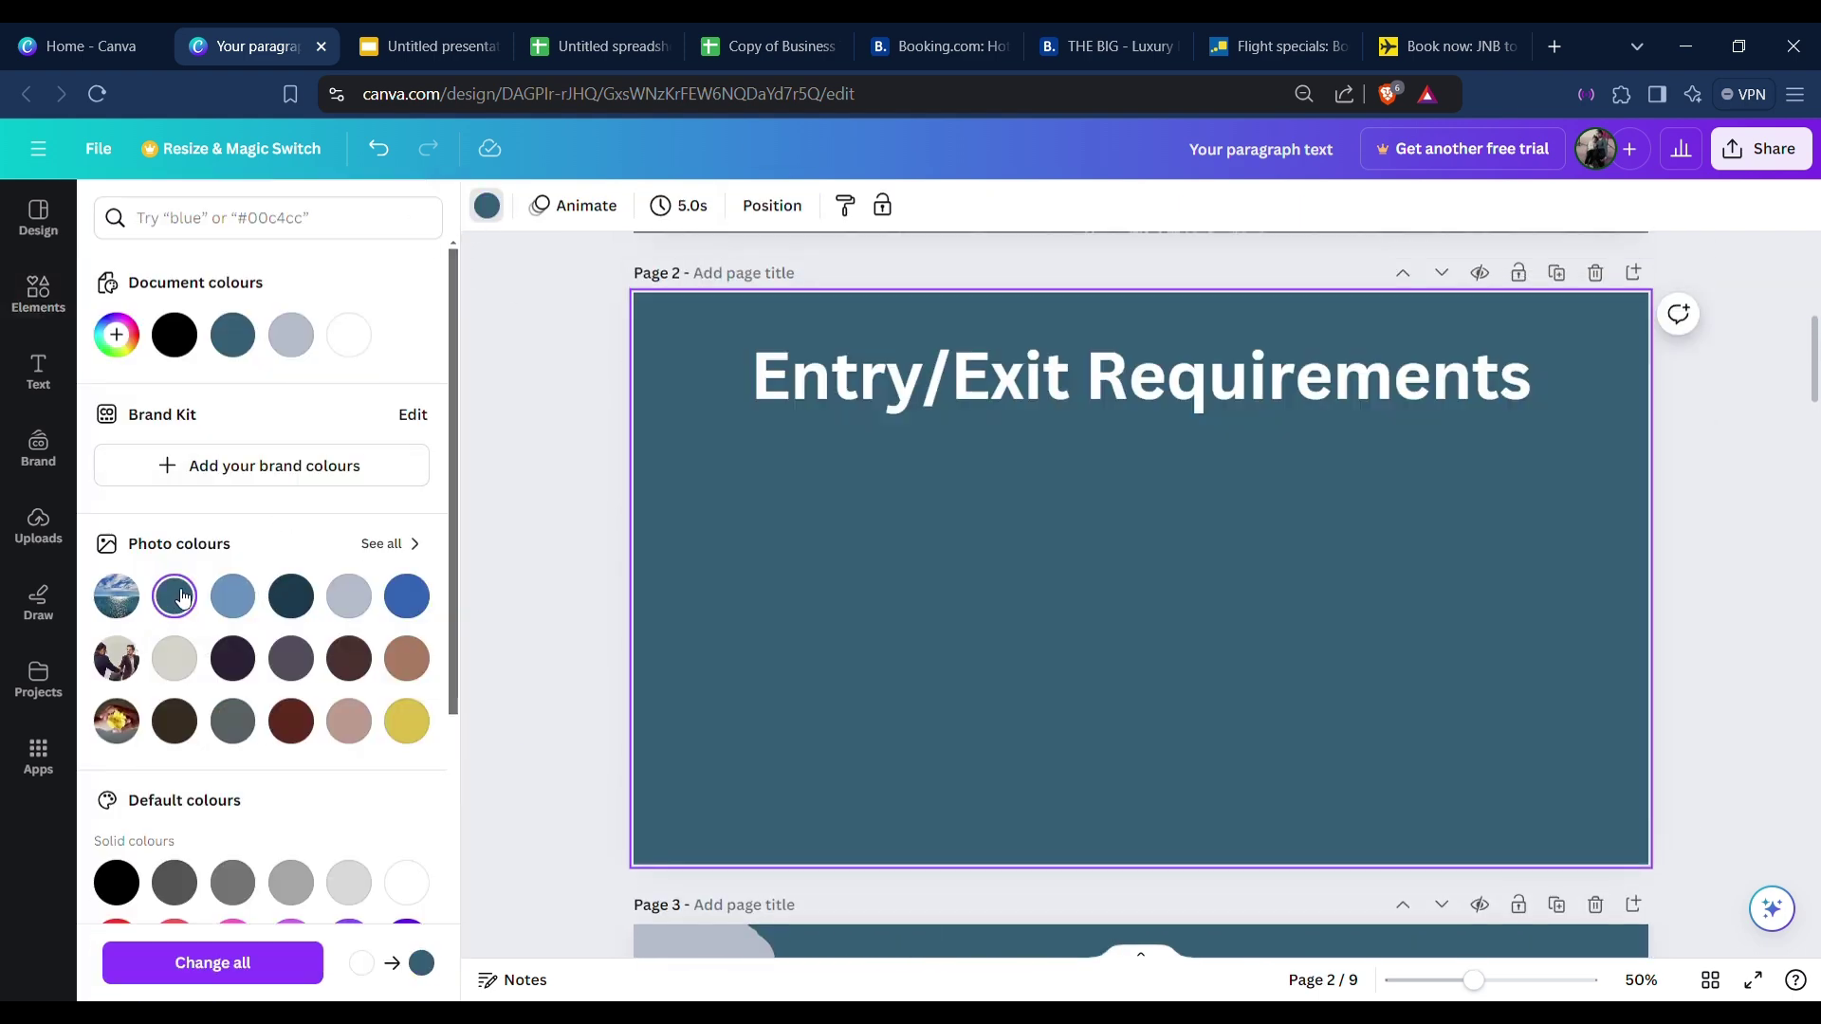
click(174, 596)
scroll(662, 787, down, 4)
Copy the grey blob from page 3's corner onto page 2.
click(691, 675)
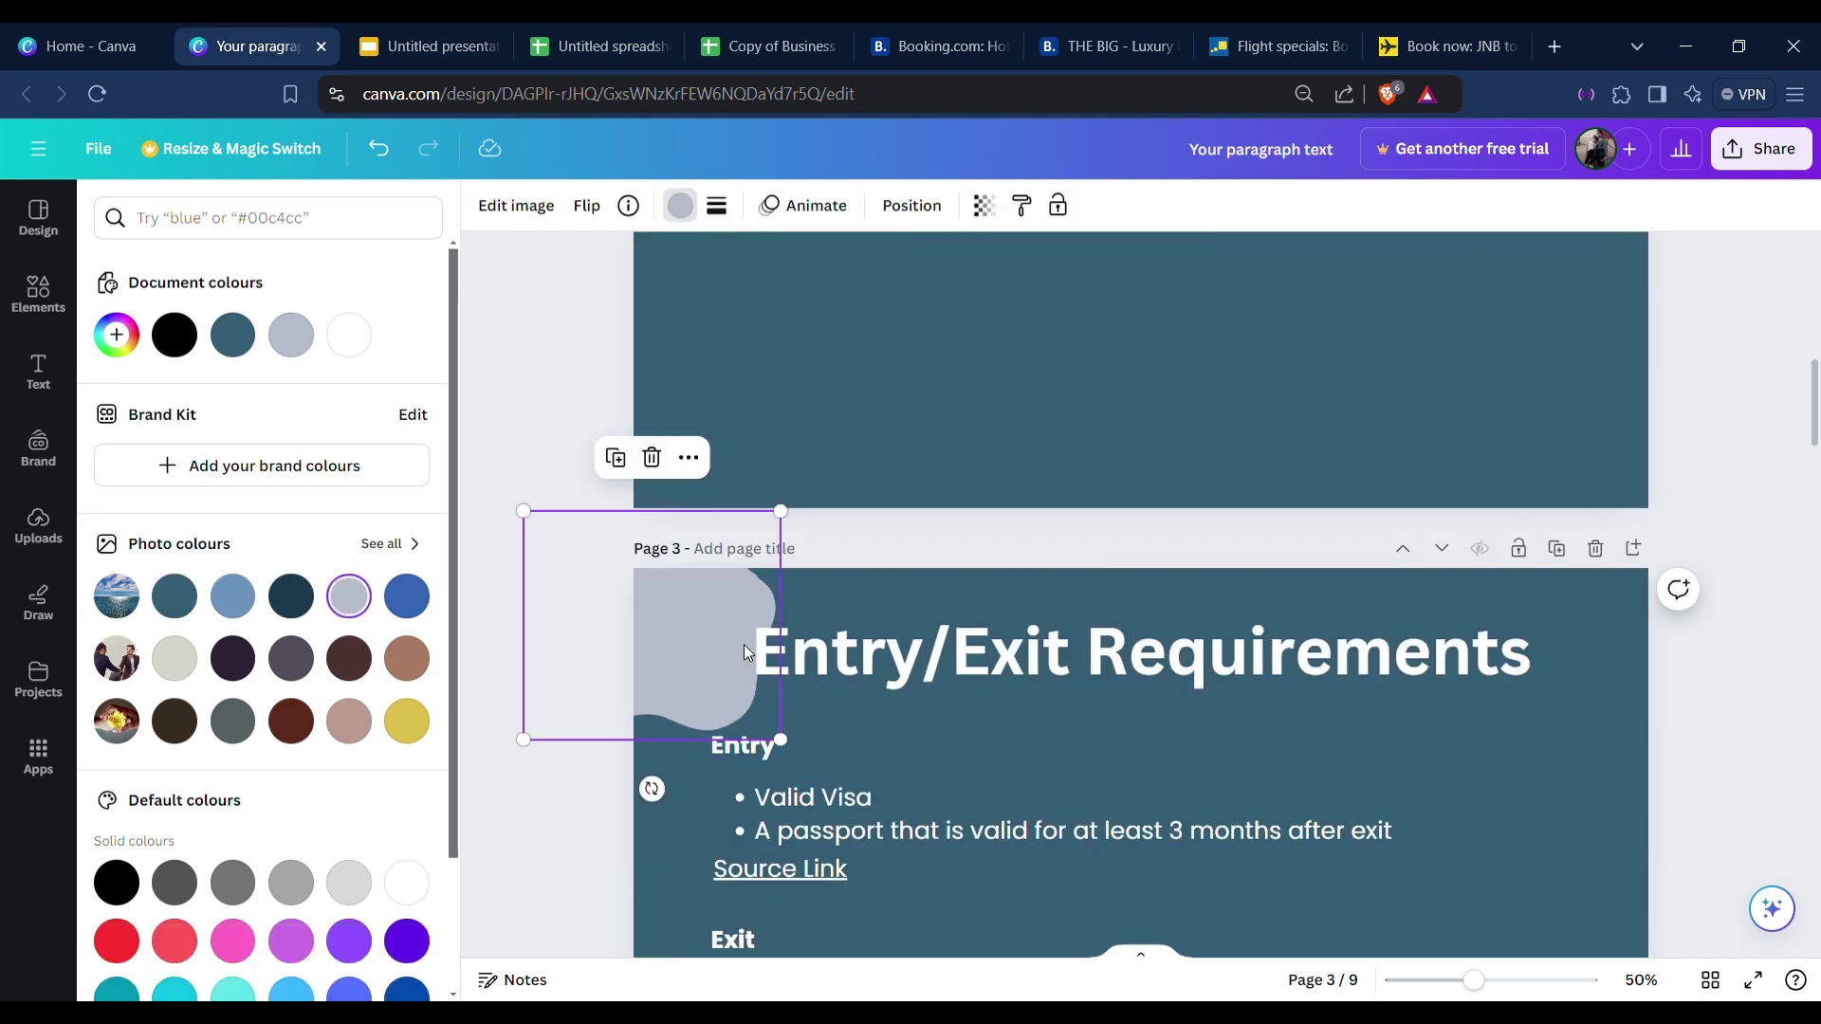
scroll(743, 644, up, 4)
click(757, 590)
scroll(1268, 691, down, 5)
click(1555, 804)
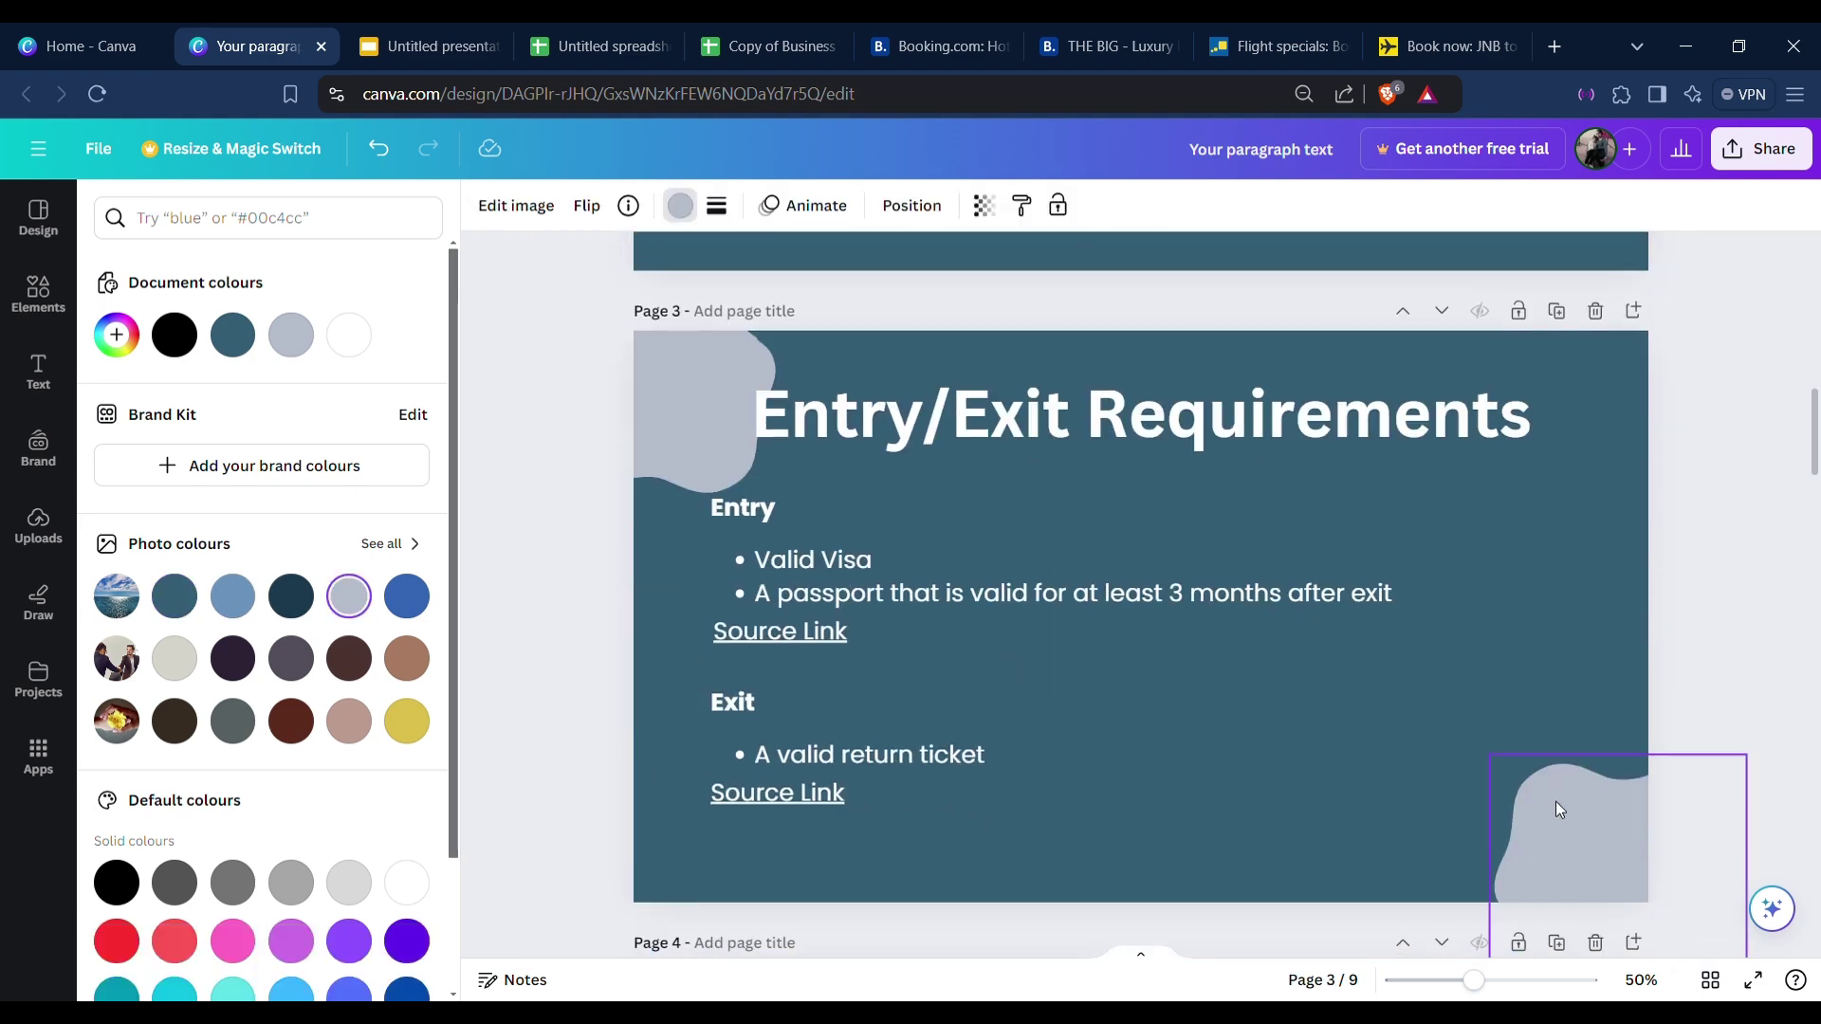
key(ctrl+c)
scroll(1360, 662, up, 3)
click(1566, 546)
key(ctrl+v)
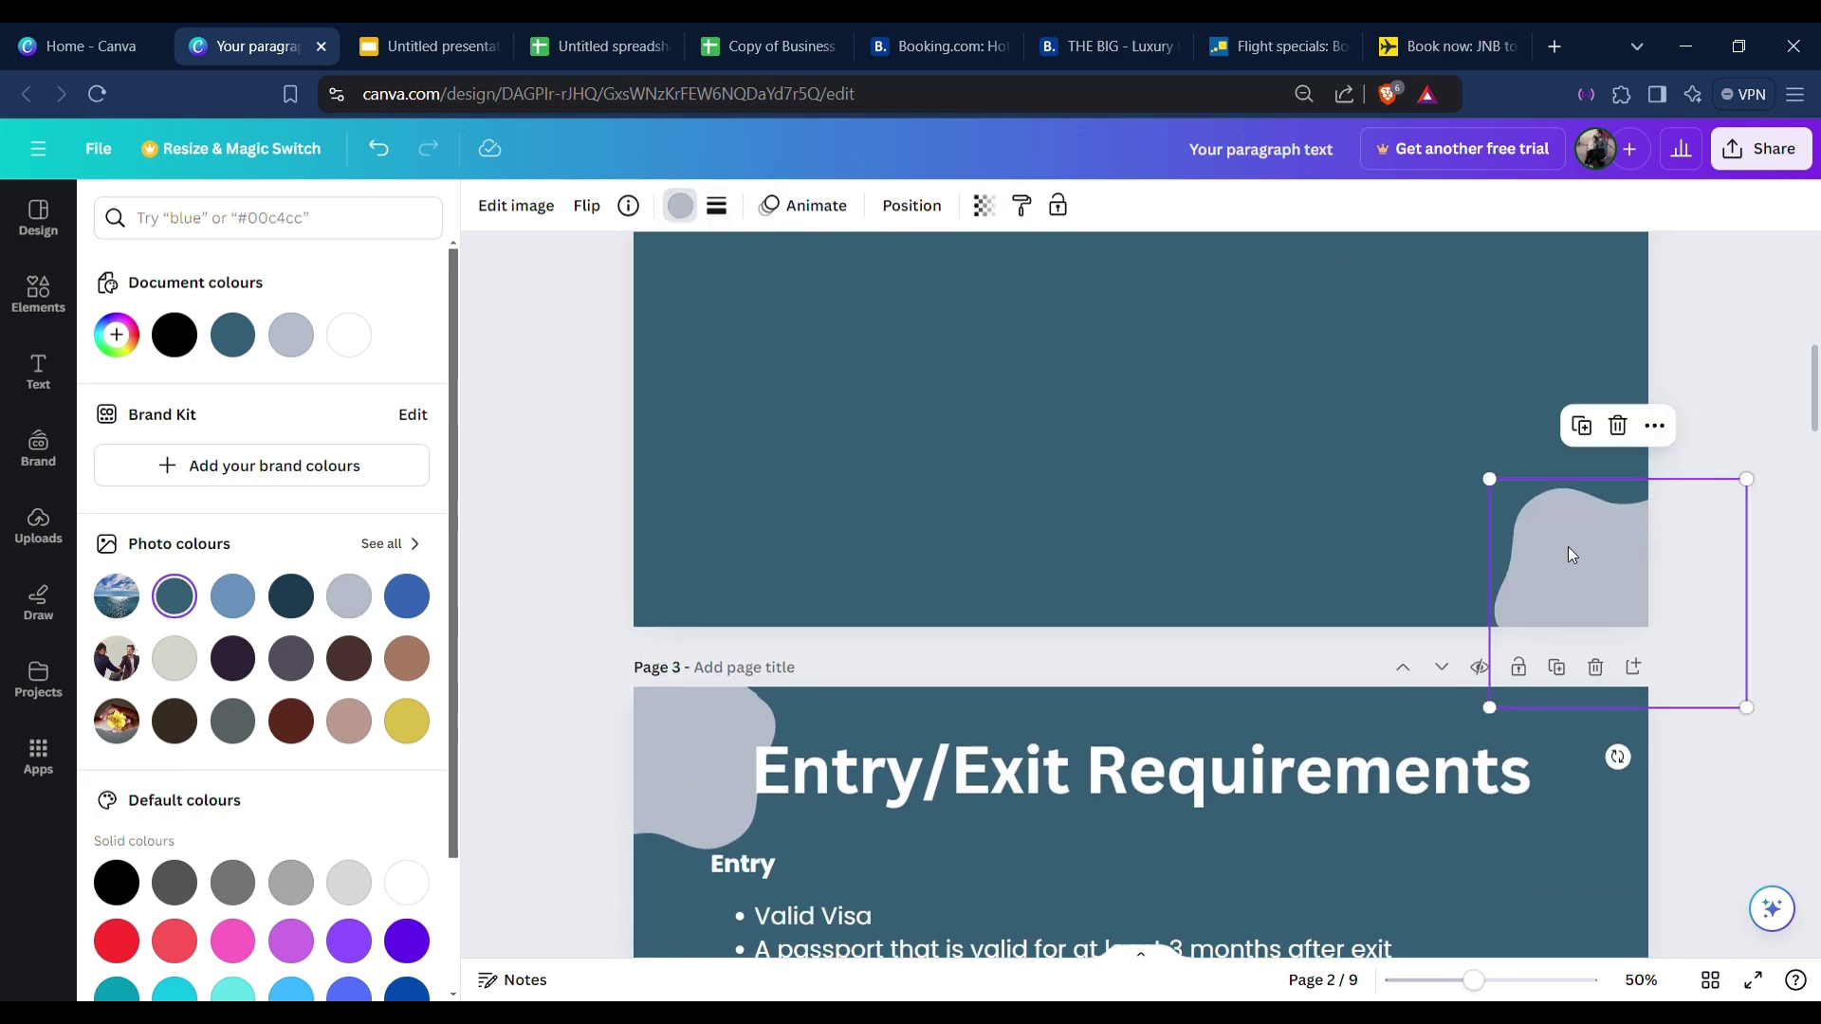
scroll(1327, 656, up, 4)
scroll(1138, 740, down, 5)
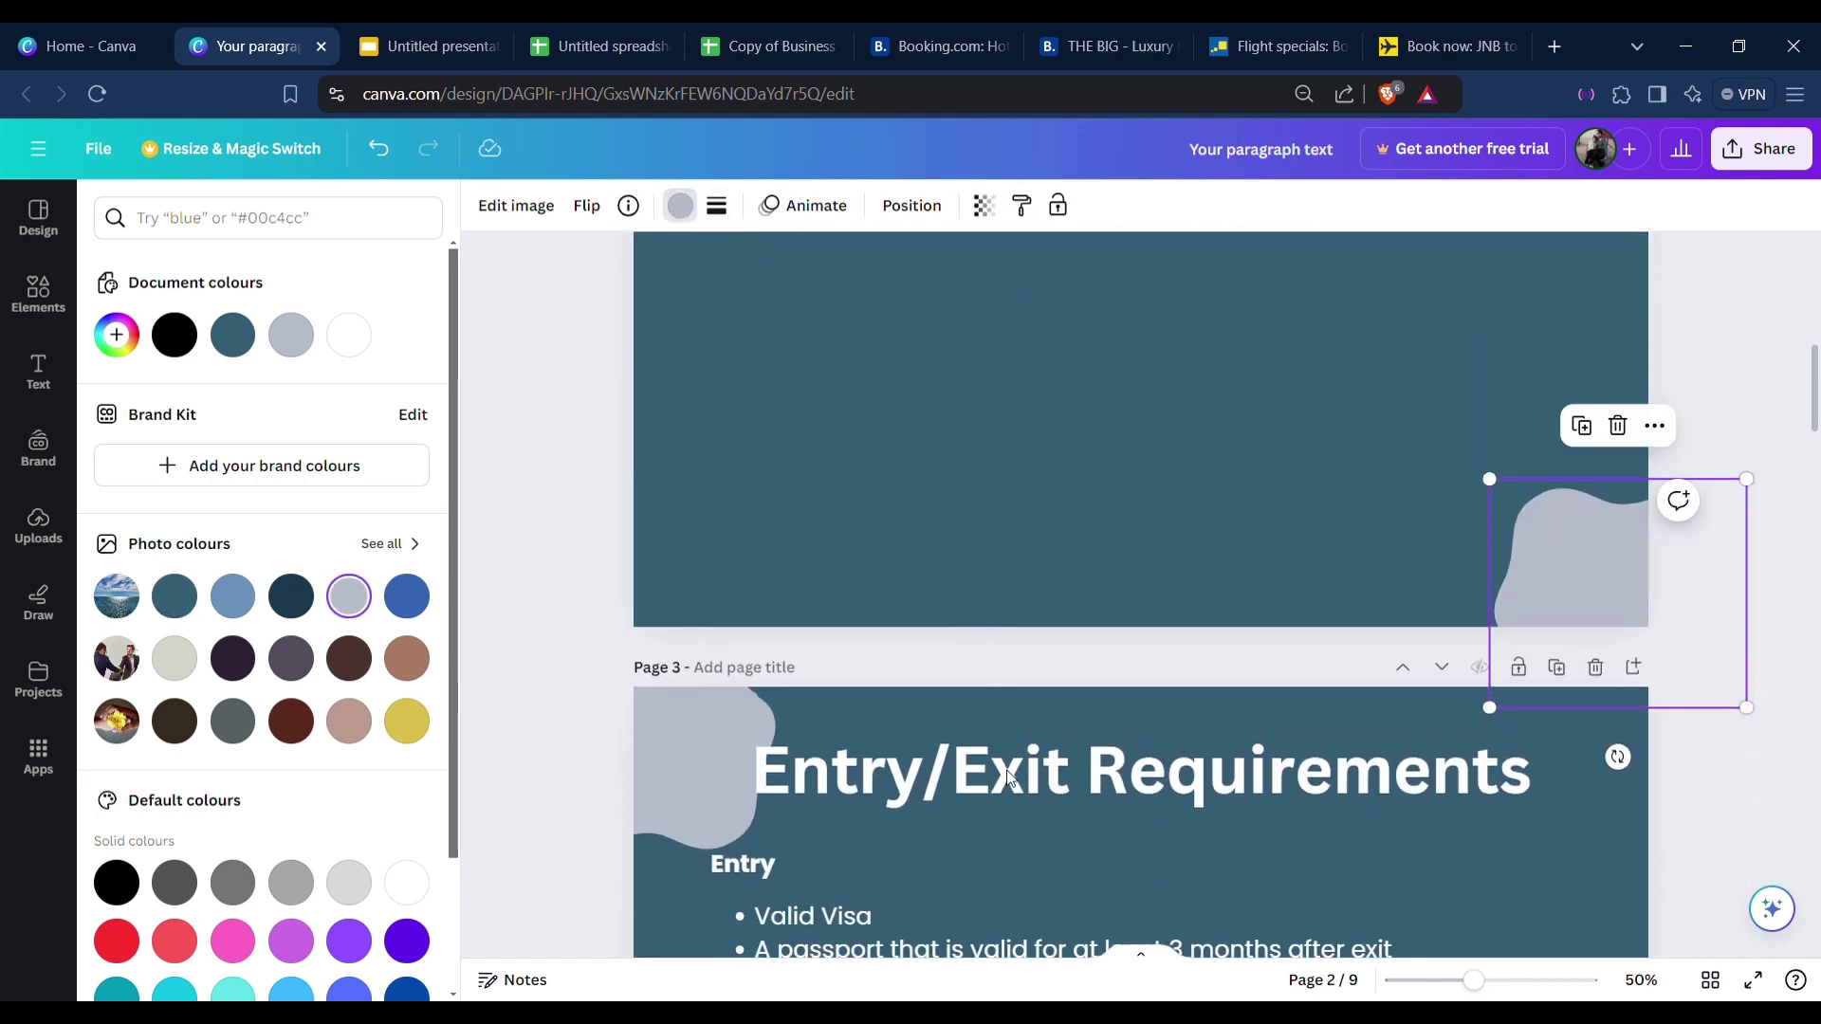
Copy page 3's visa/passport bullet text box onto page 2.
click(901, 925)
key(ctrl+c)
click(965, 493)
key(ctrl+v)
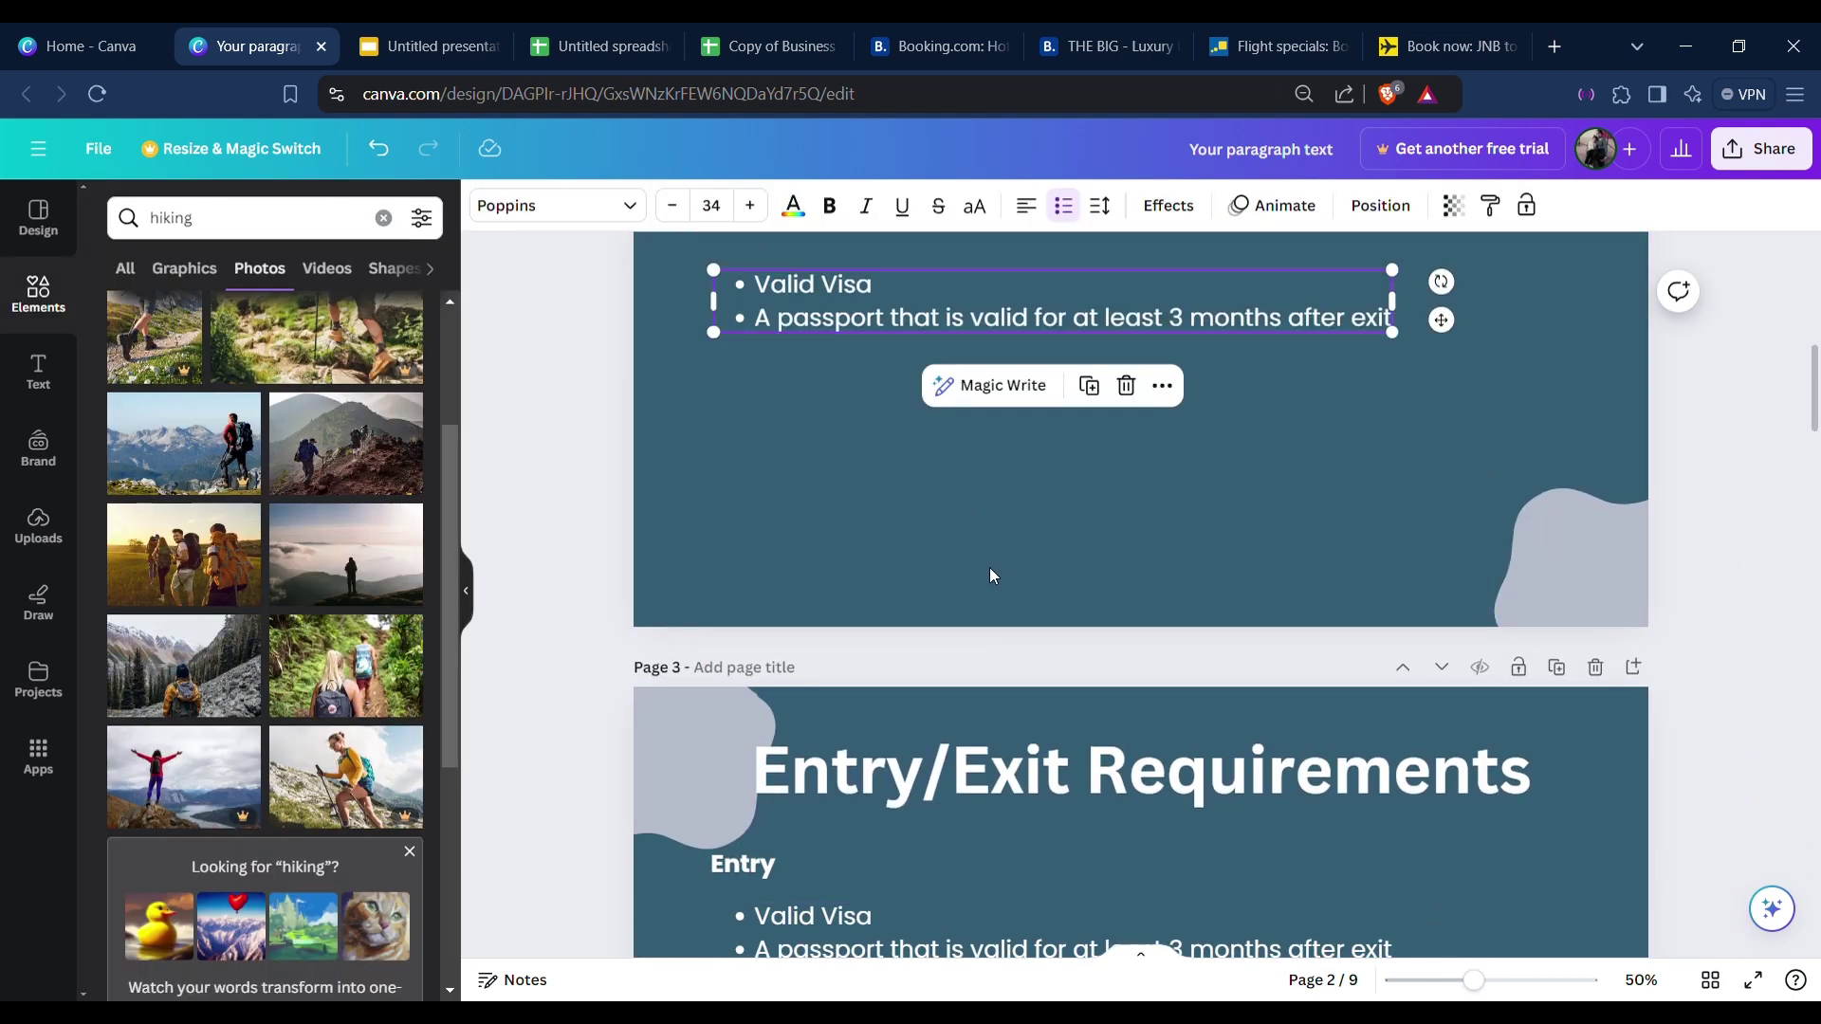
Replace the pasted bullets with an 'Entry/Exit Requirements' line aligned under the title.
scroll(948, 574, up, 3)
drag(920, 581, 920, 538)
triple_click(940, 525)
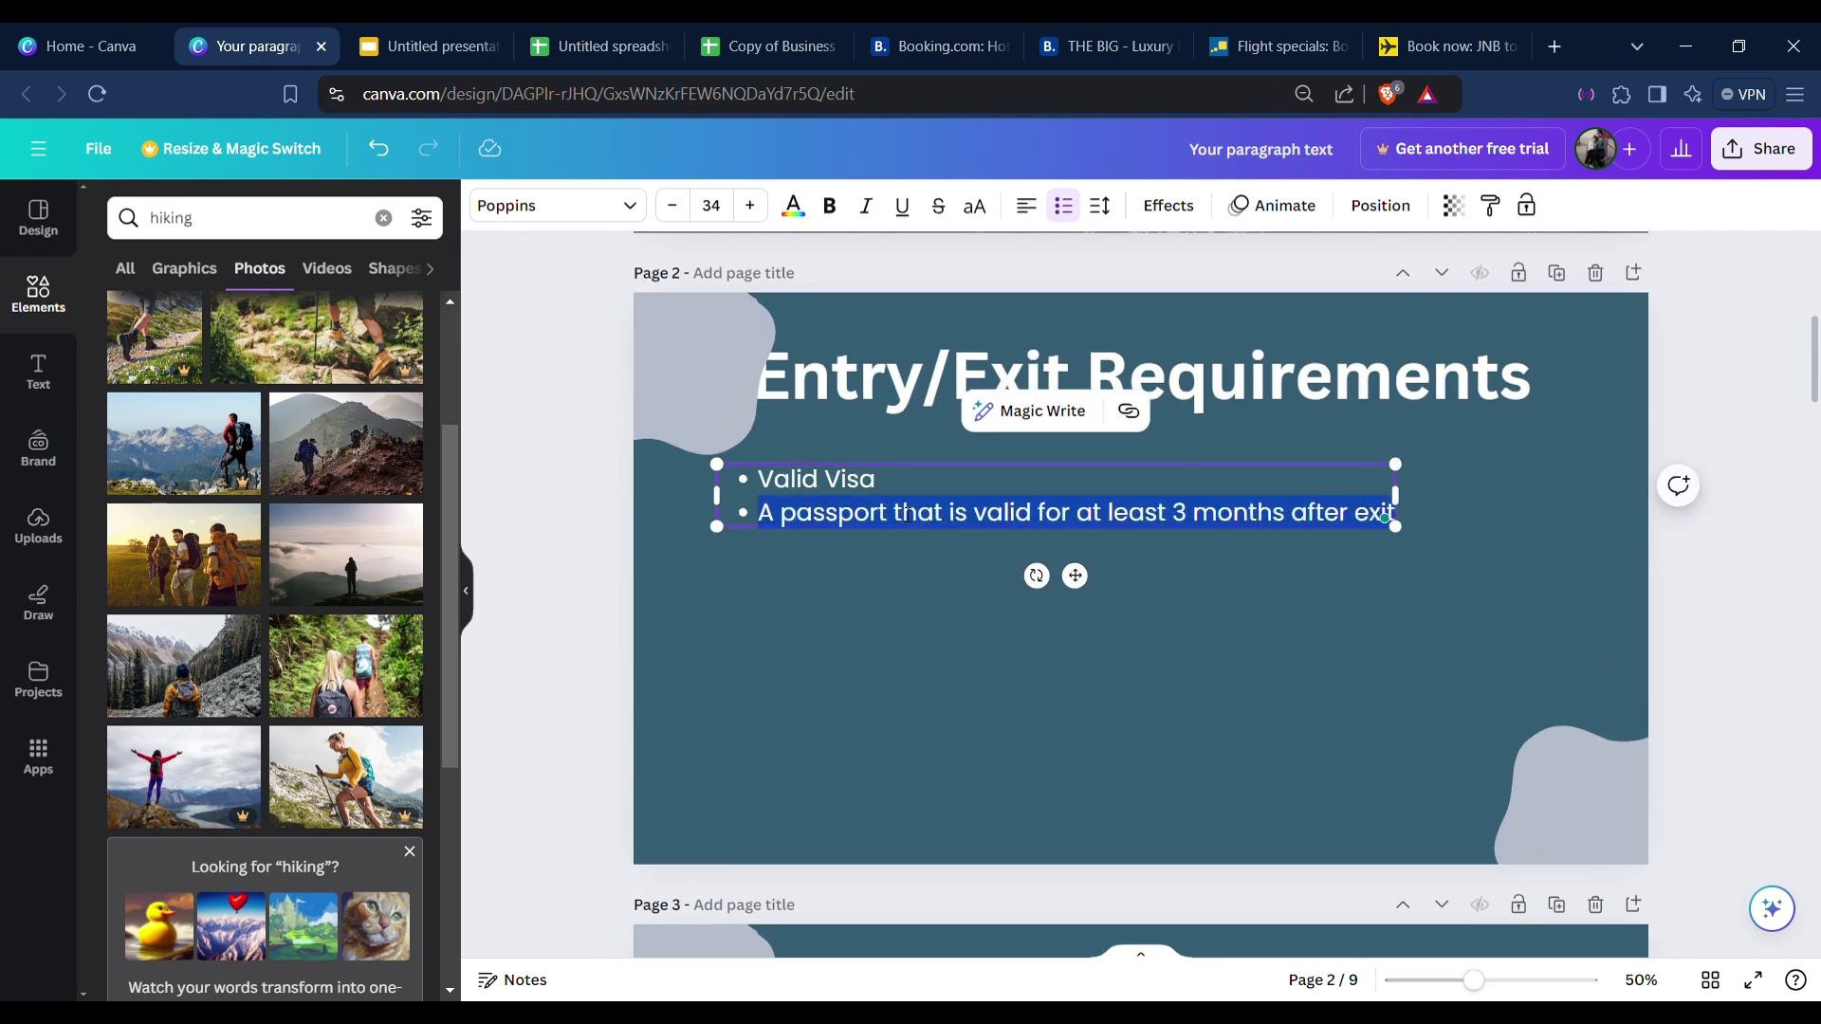
key(BackSpace)
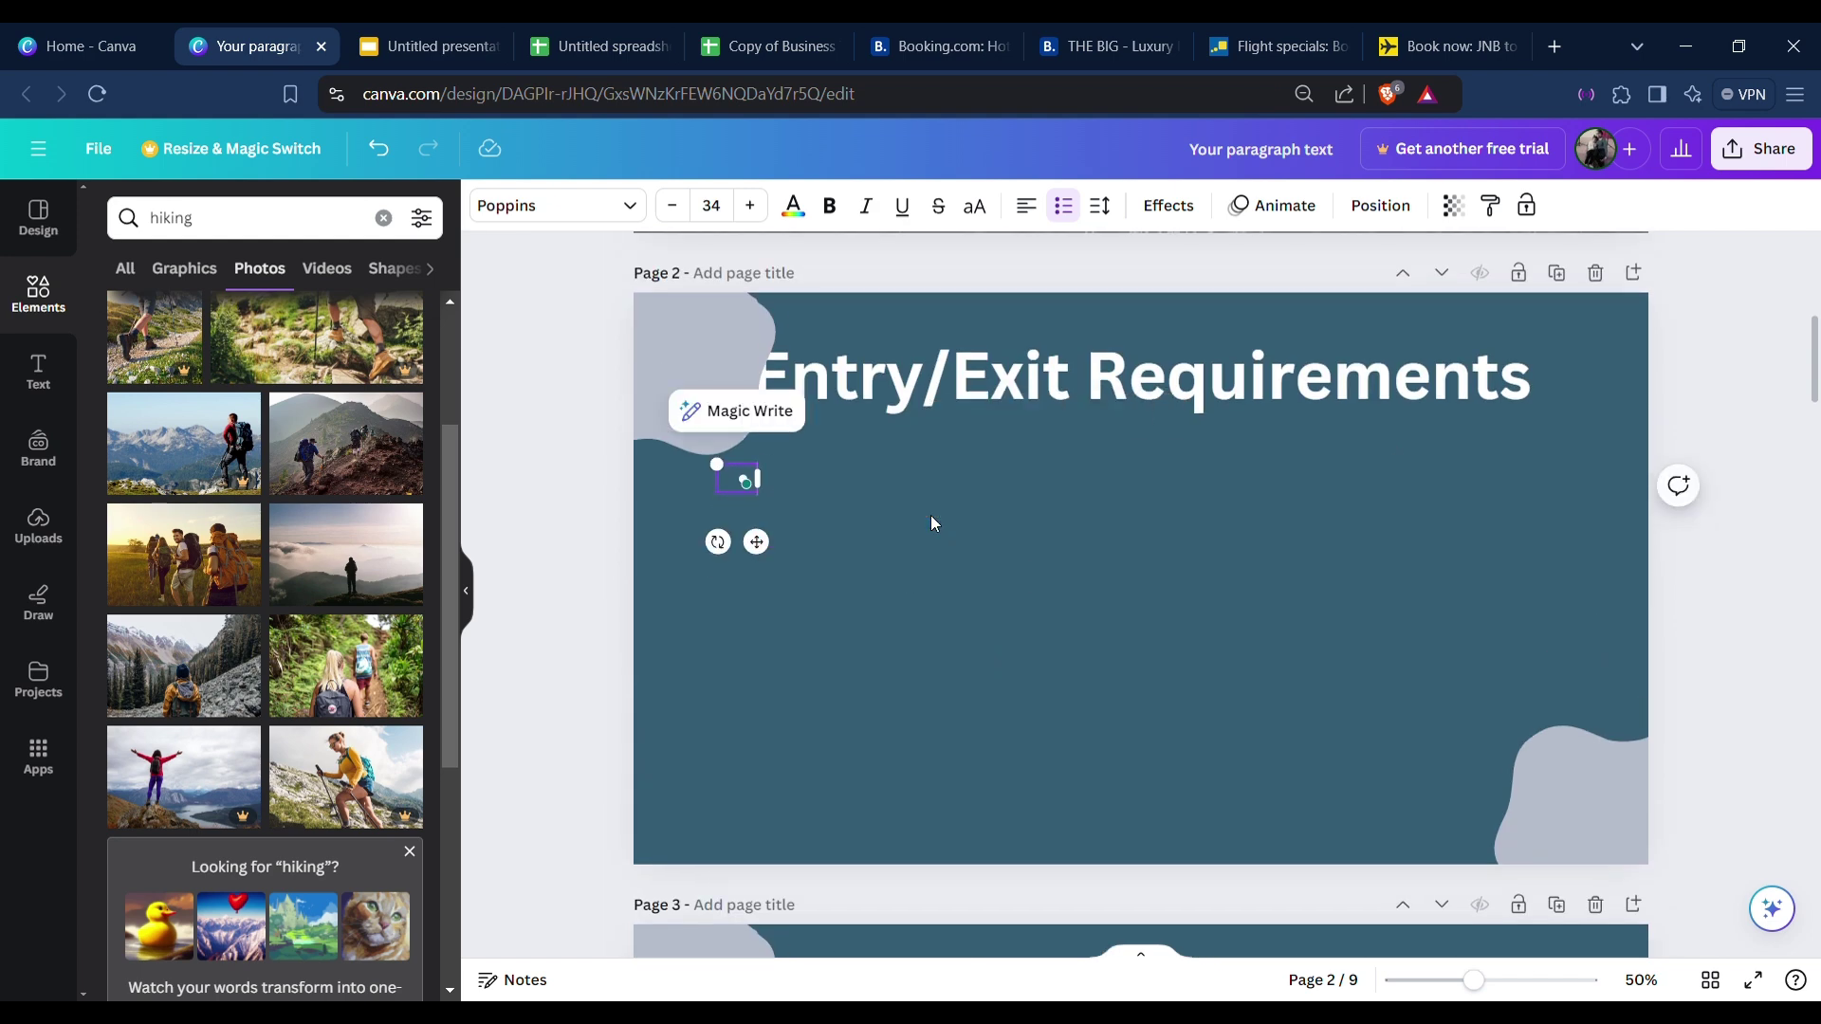
text(Entry/)
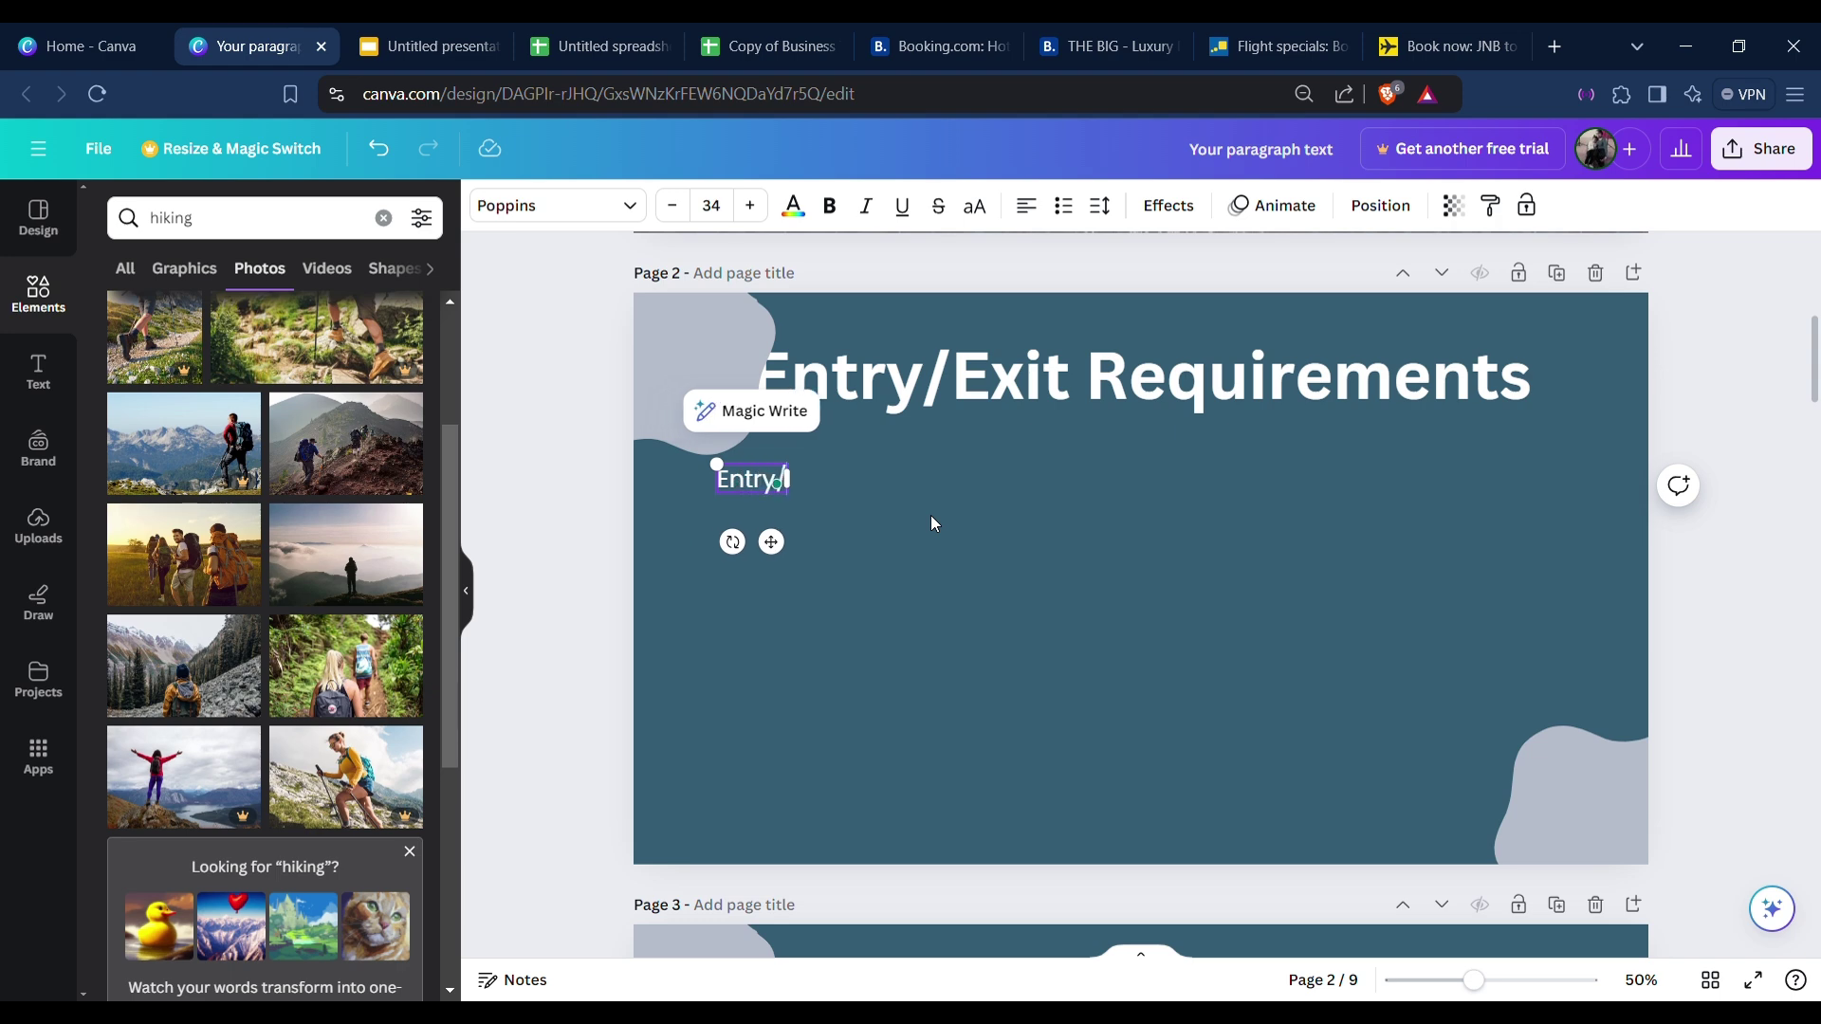
text(Exit Req)
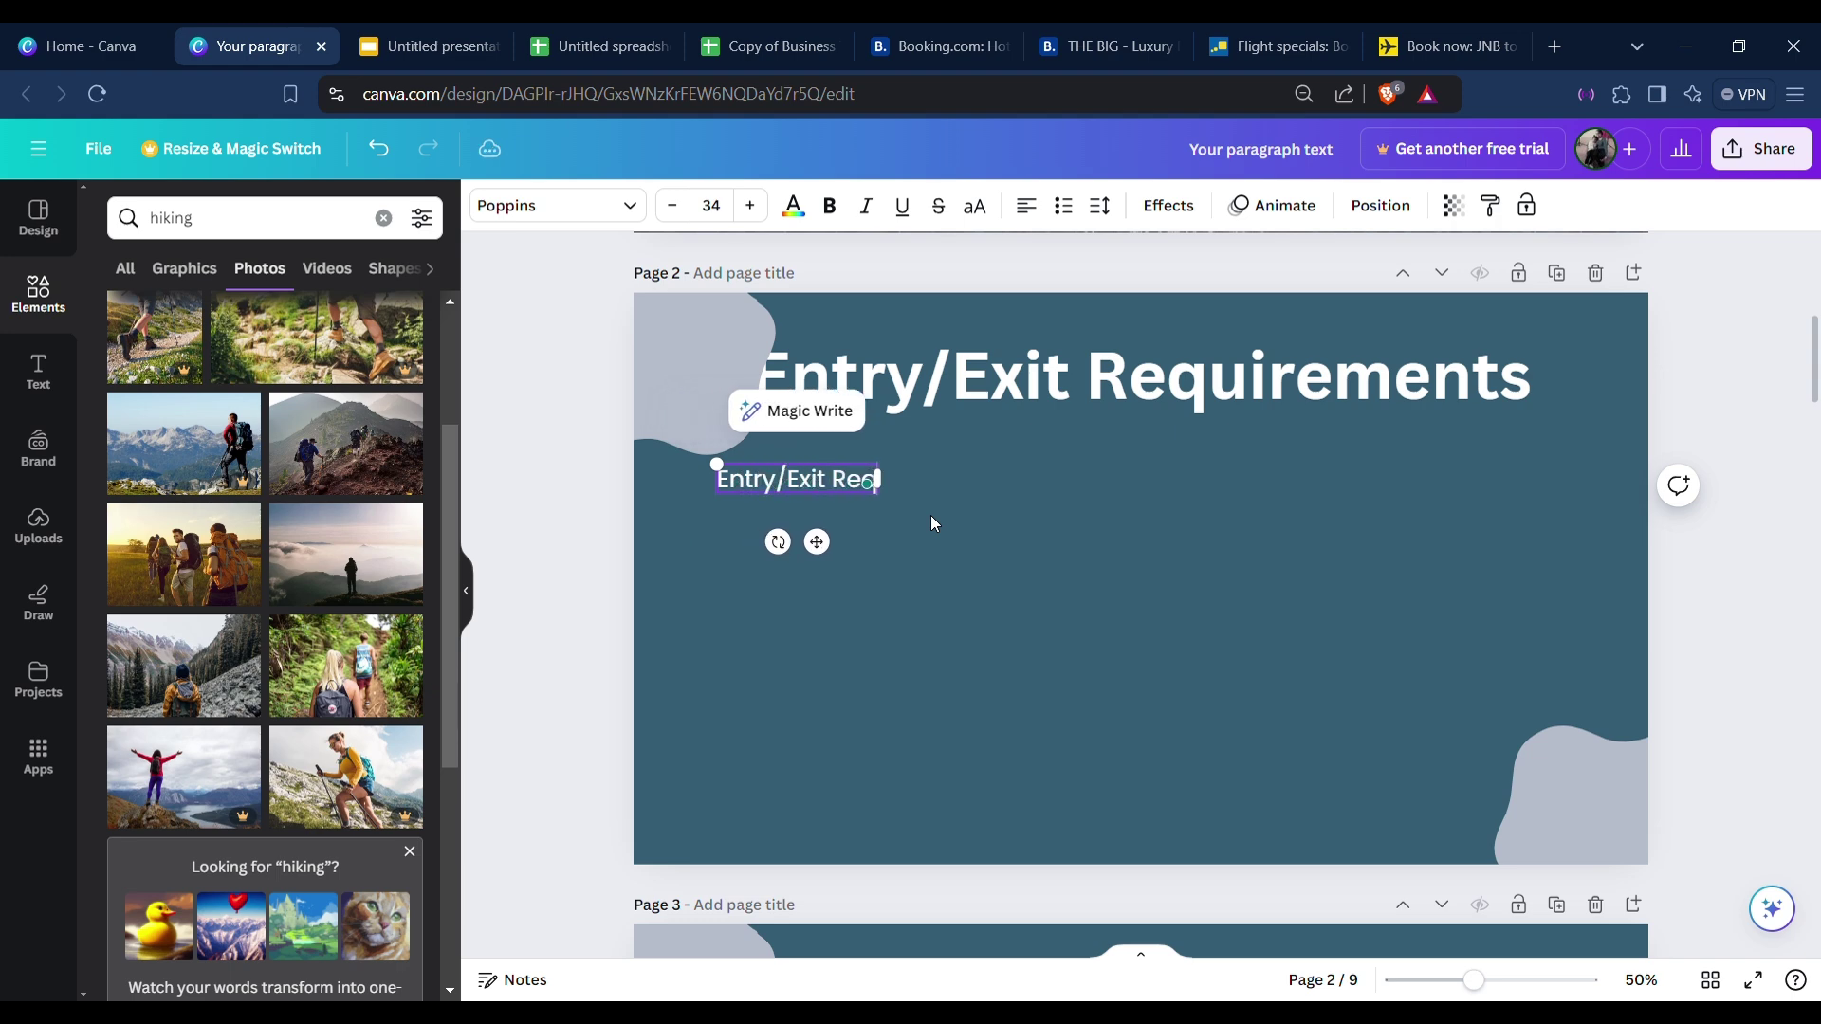
text(uirements)
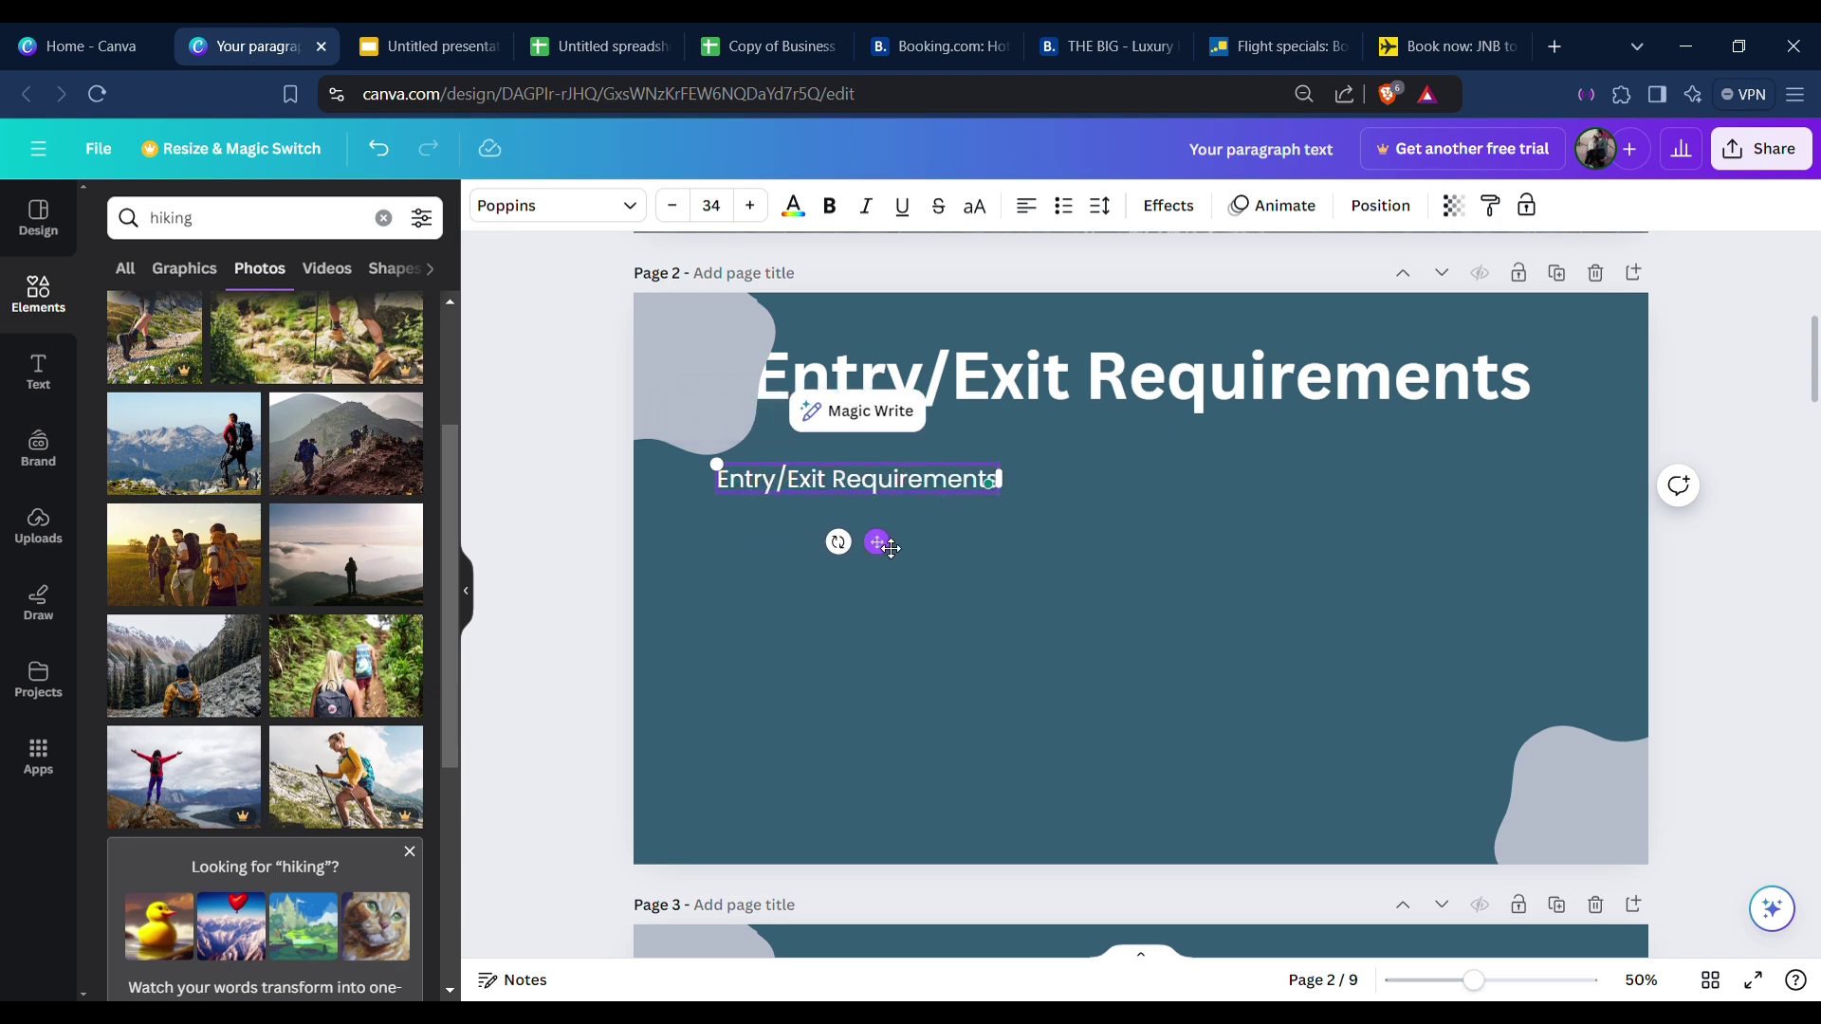
drag(870, 541, 925, 557)
click(977, 555)
Duplicate the Entry/Exit Requirements line and place the copy just below it.
click(943, 484)
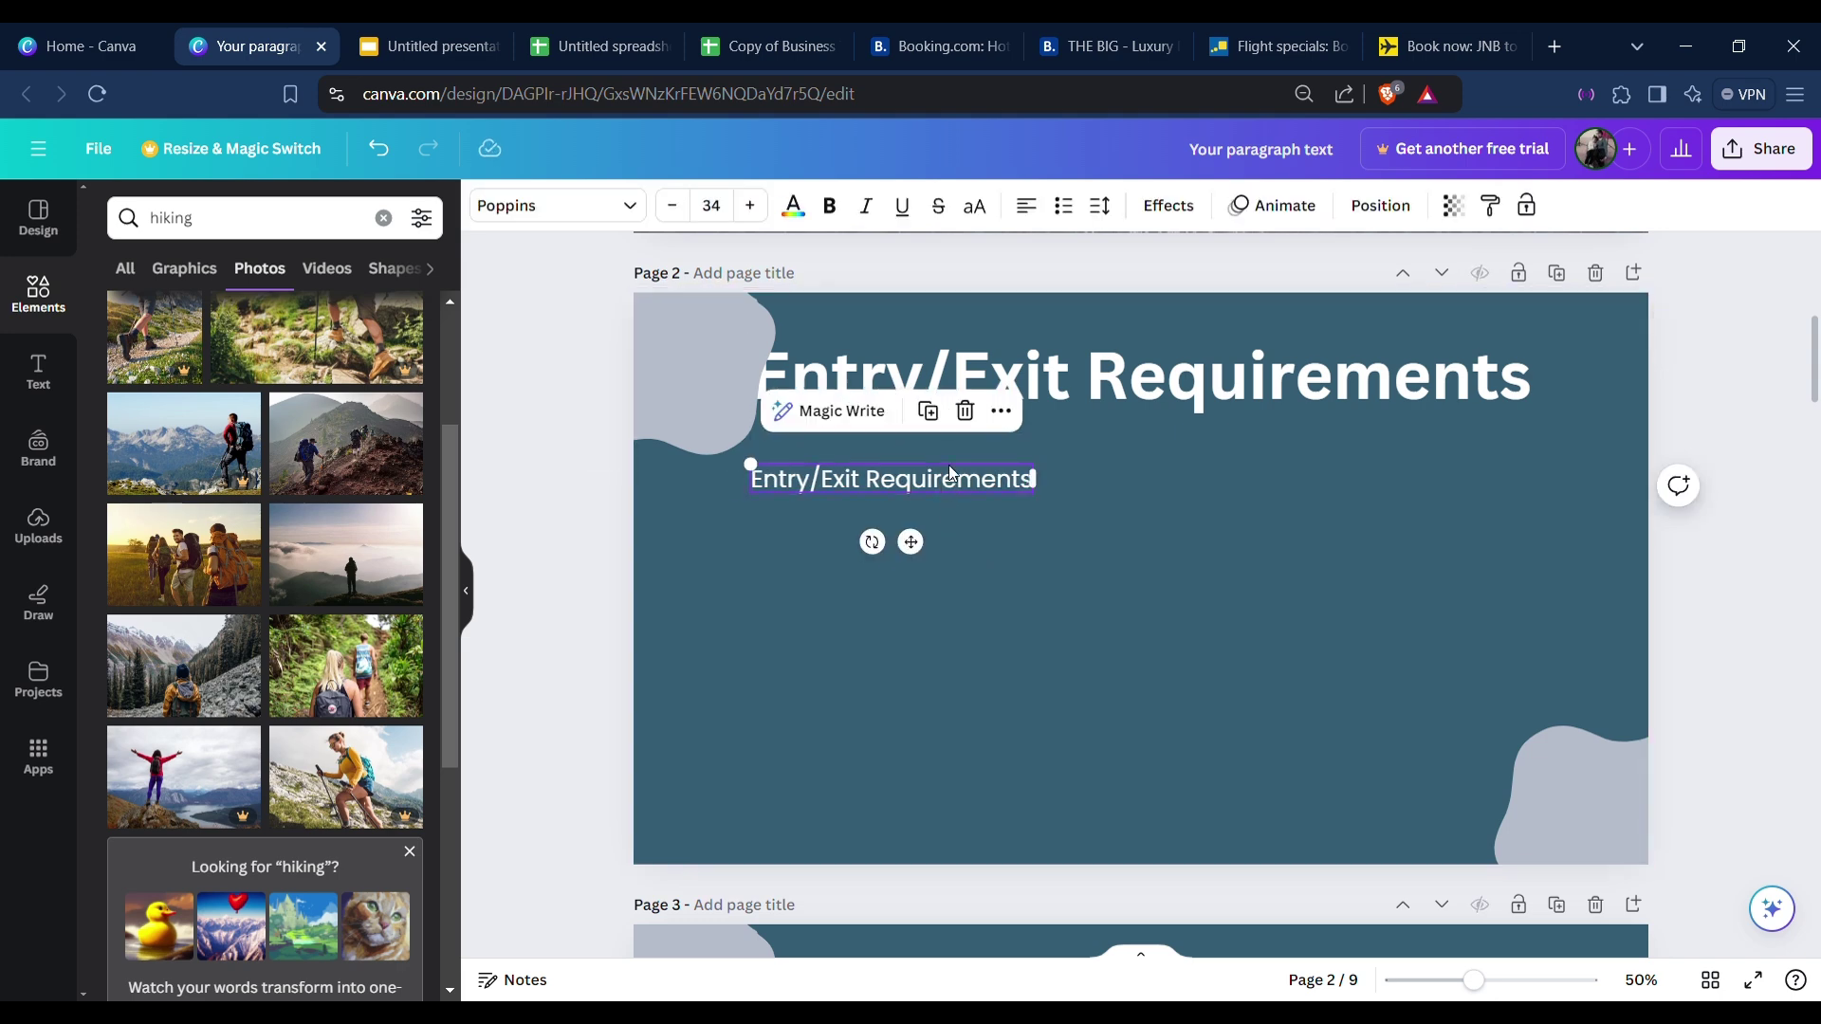
click(936, 415)
drag(918, 548, 920, 599)
scroll(1024, 614, down, 13)
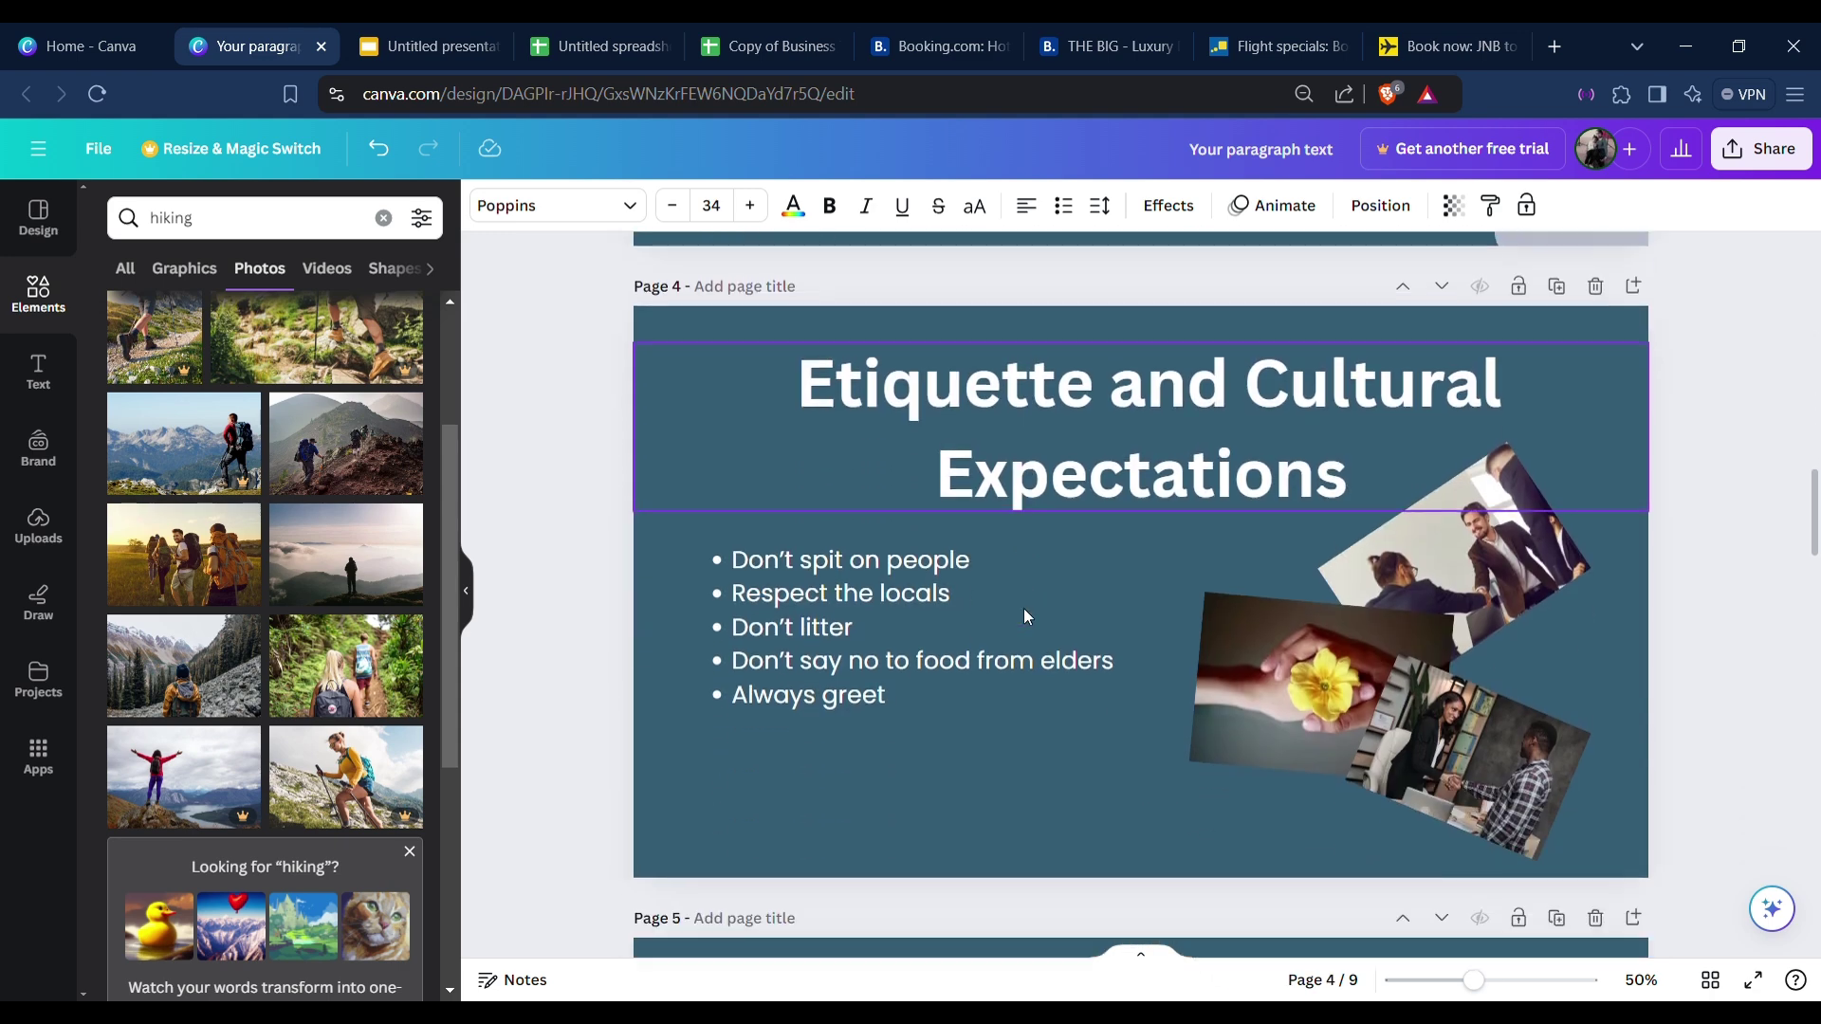
Turn the duplicate line into 'Etiquette and Cultural Expectations' using page 4's title text, widening it to fit.
click(1080, 433)
double_click(1088, 434)
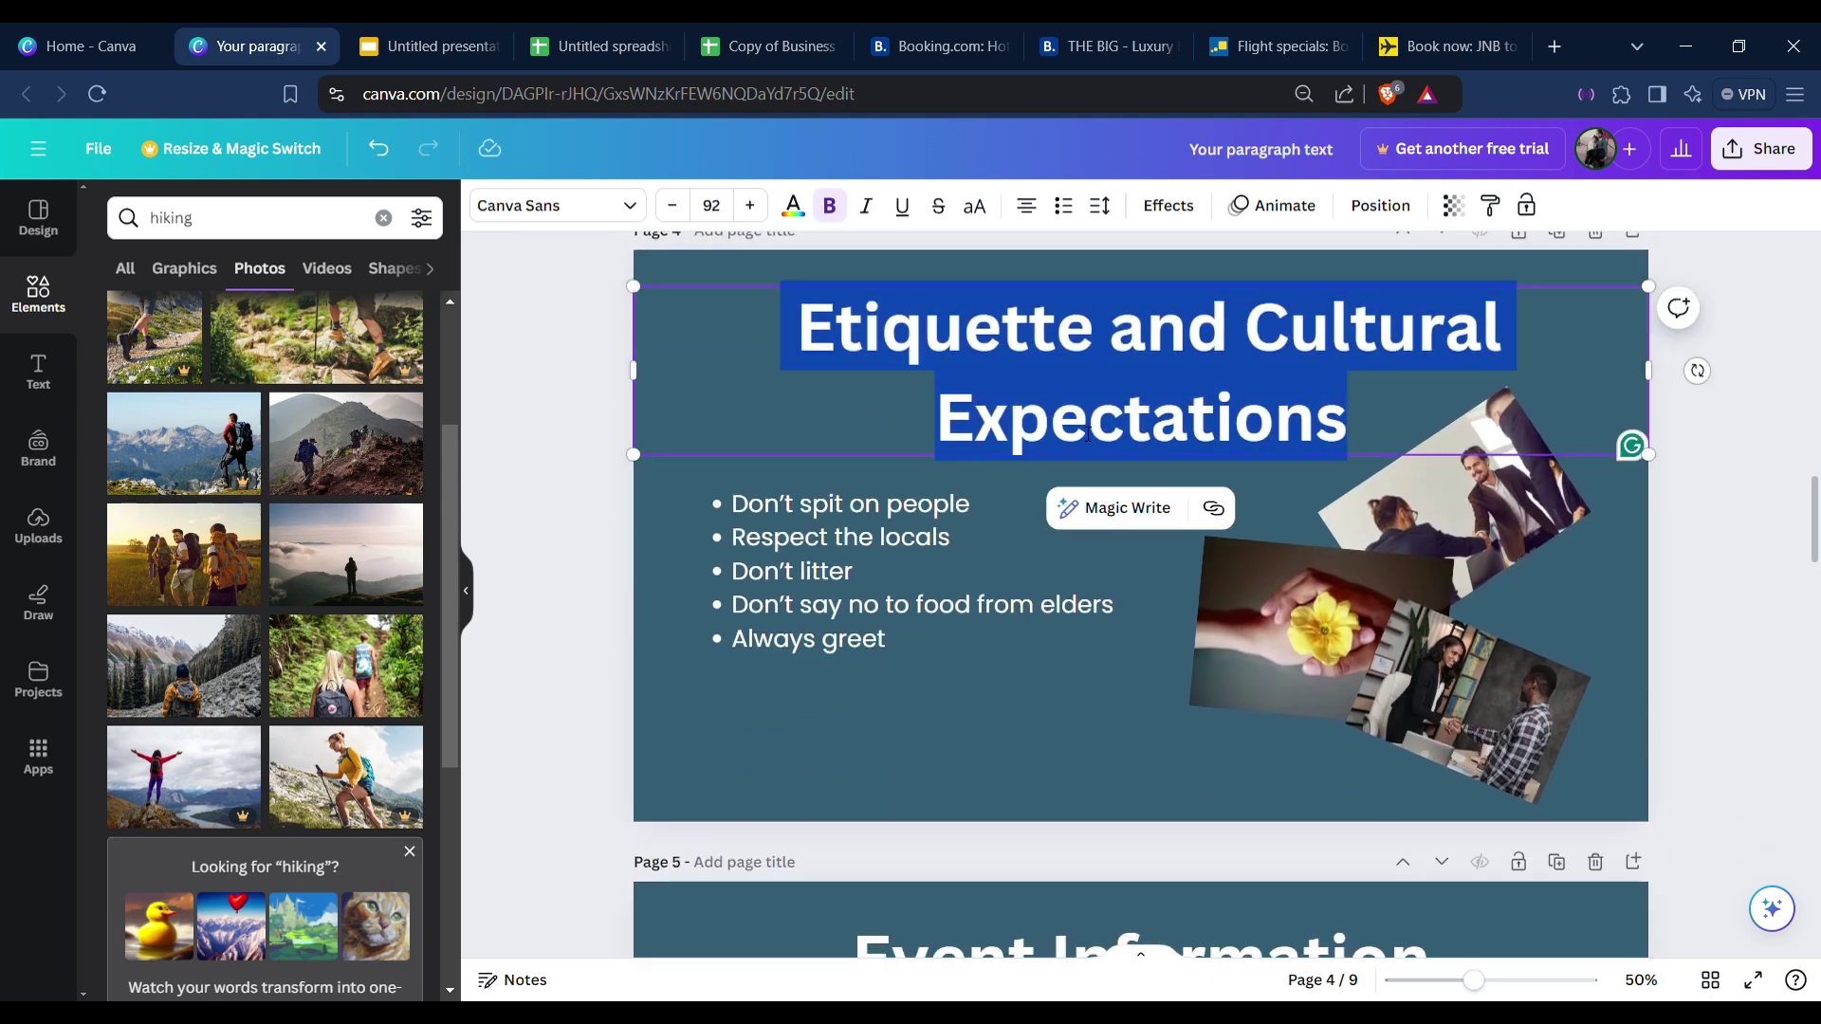
scroll(1100, 438, up, 12)
click(880, 641)
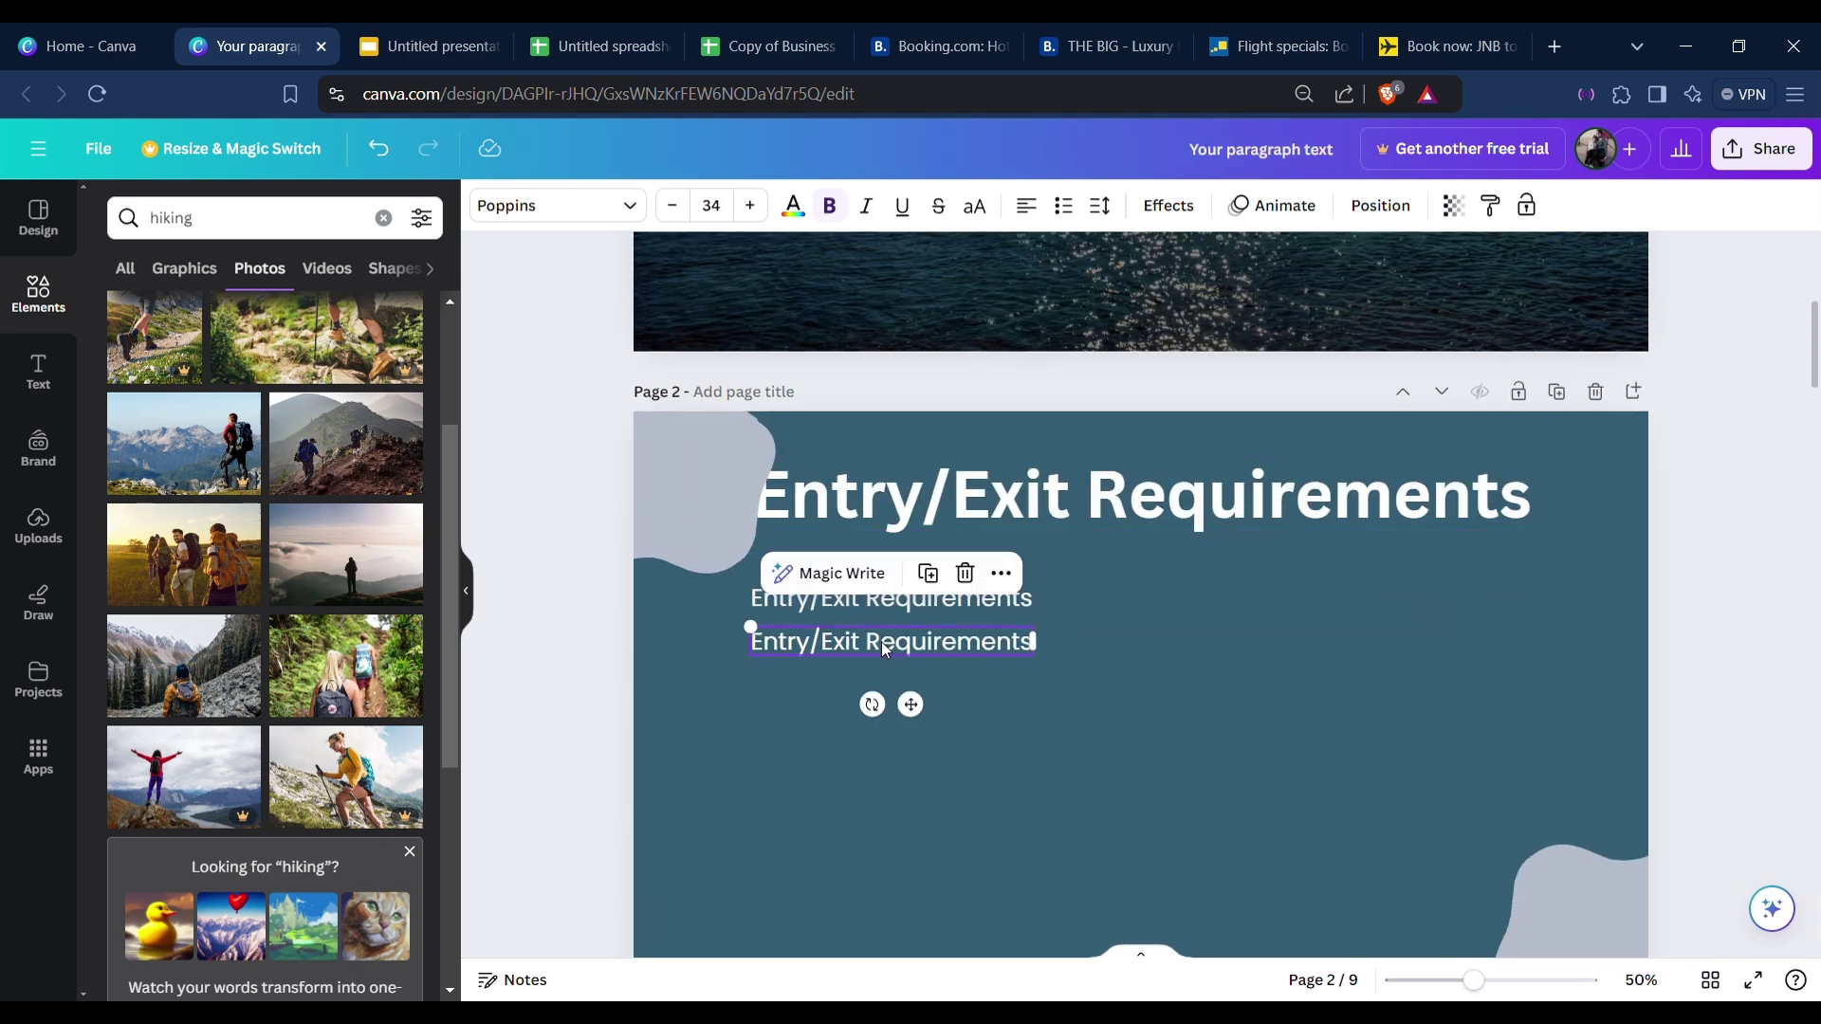
double_click(880, 642)
double_click(890, 645)
triple_click(894, 652)
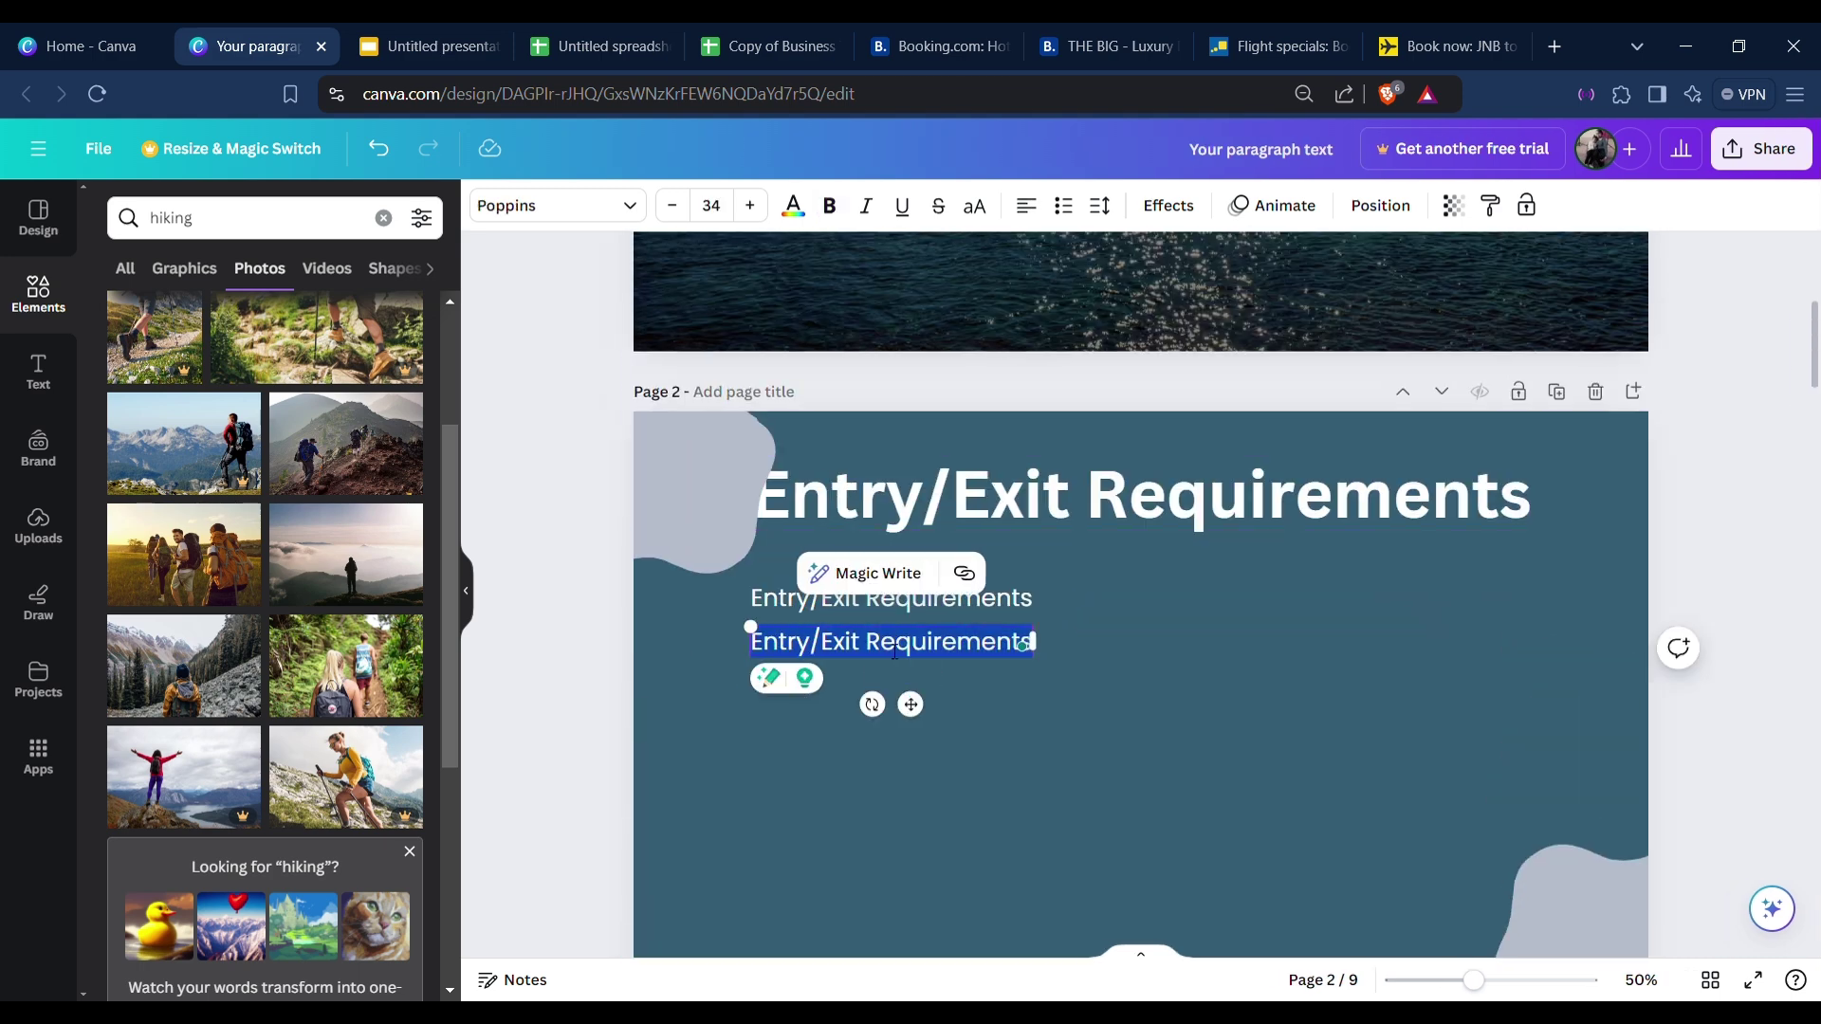
key(ctrl+v)
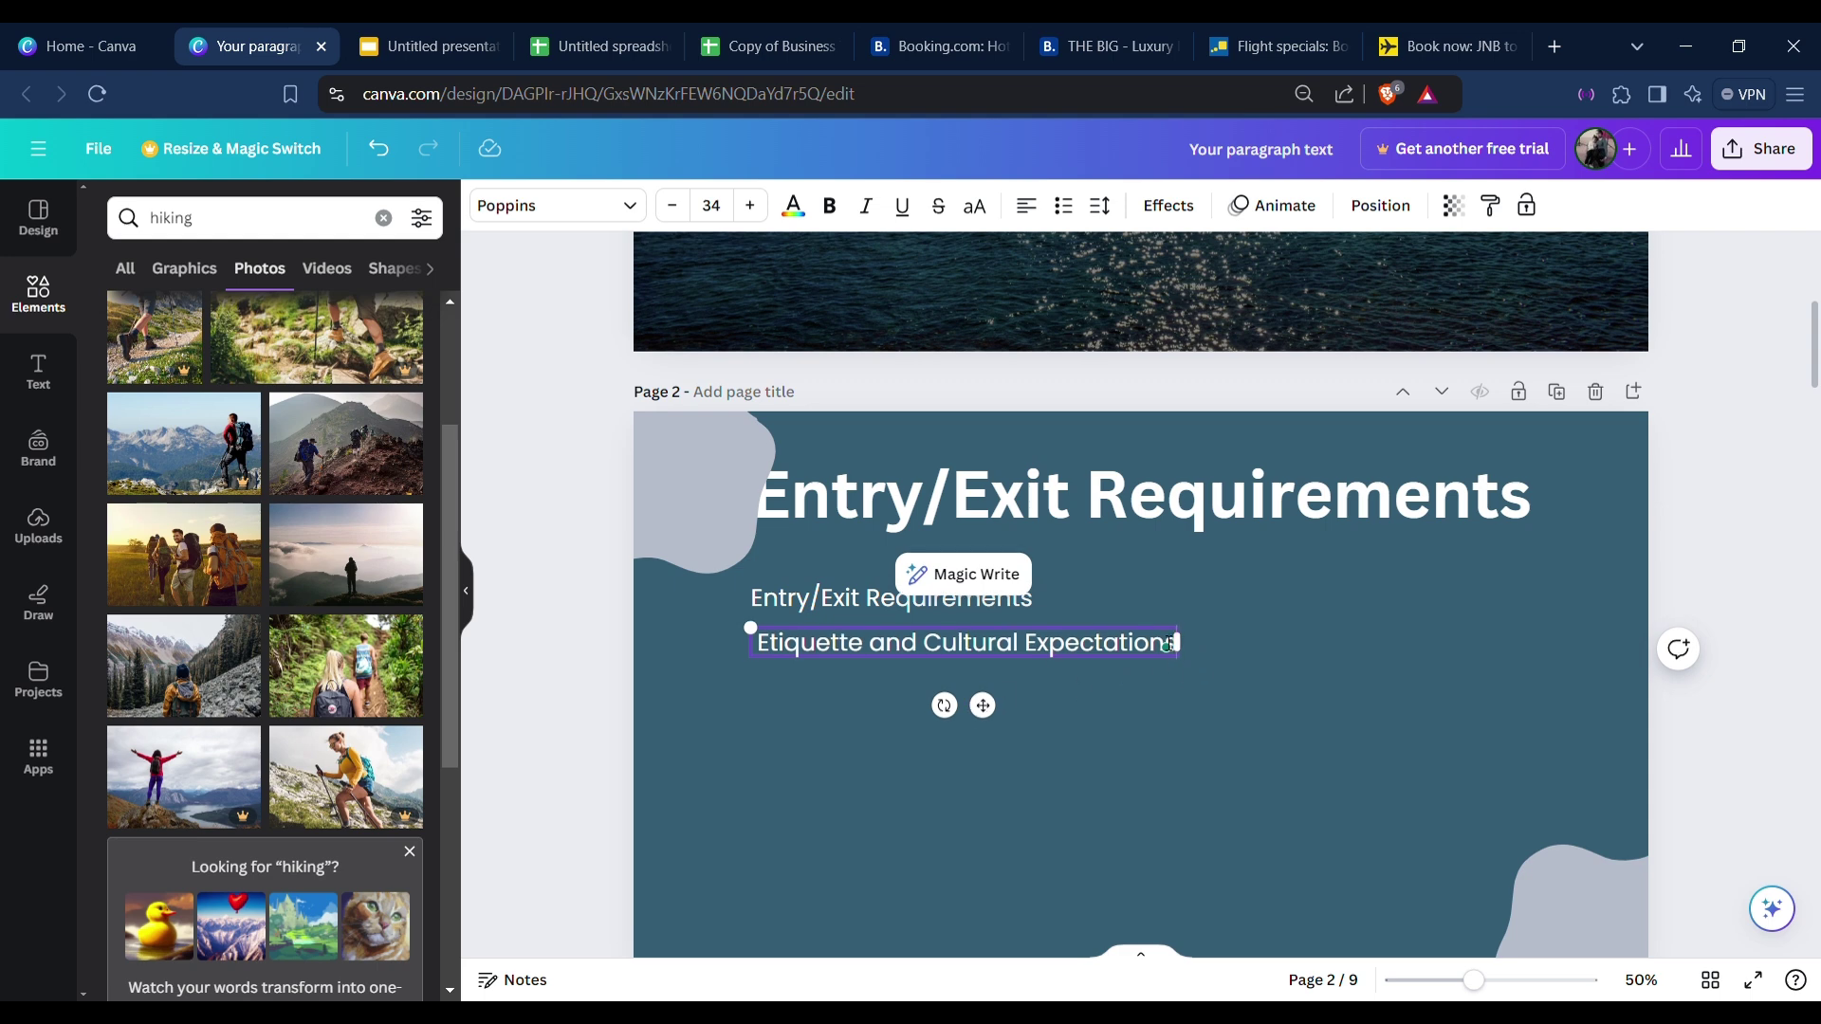
drag(1193, 654, 1200, 654)
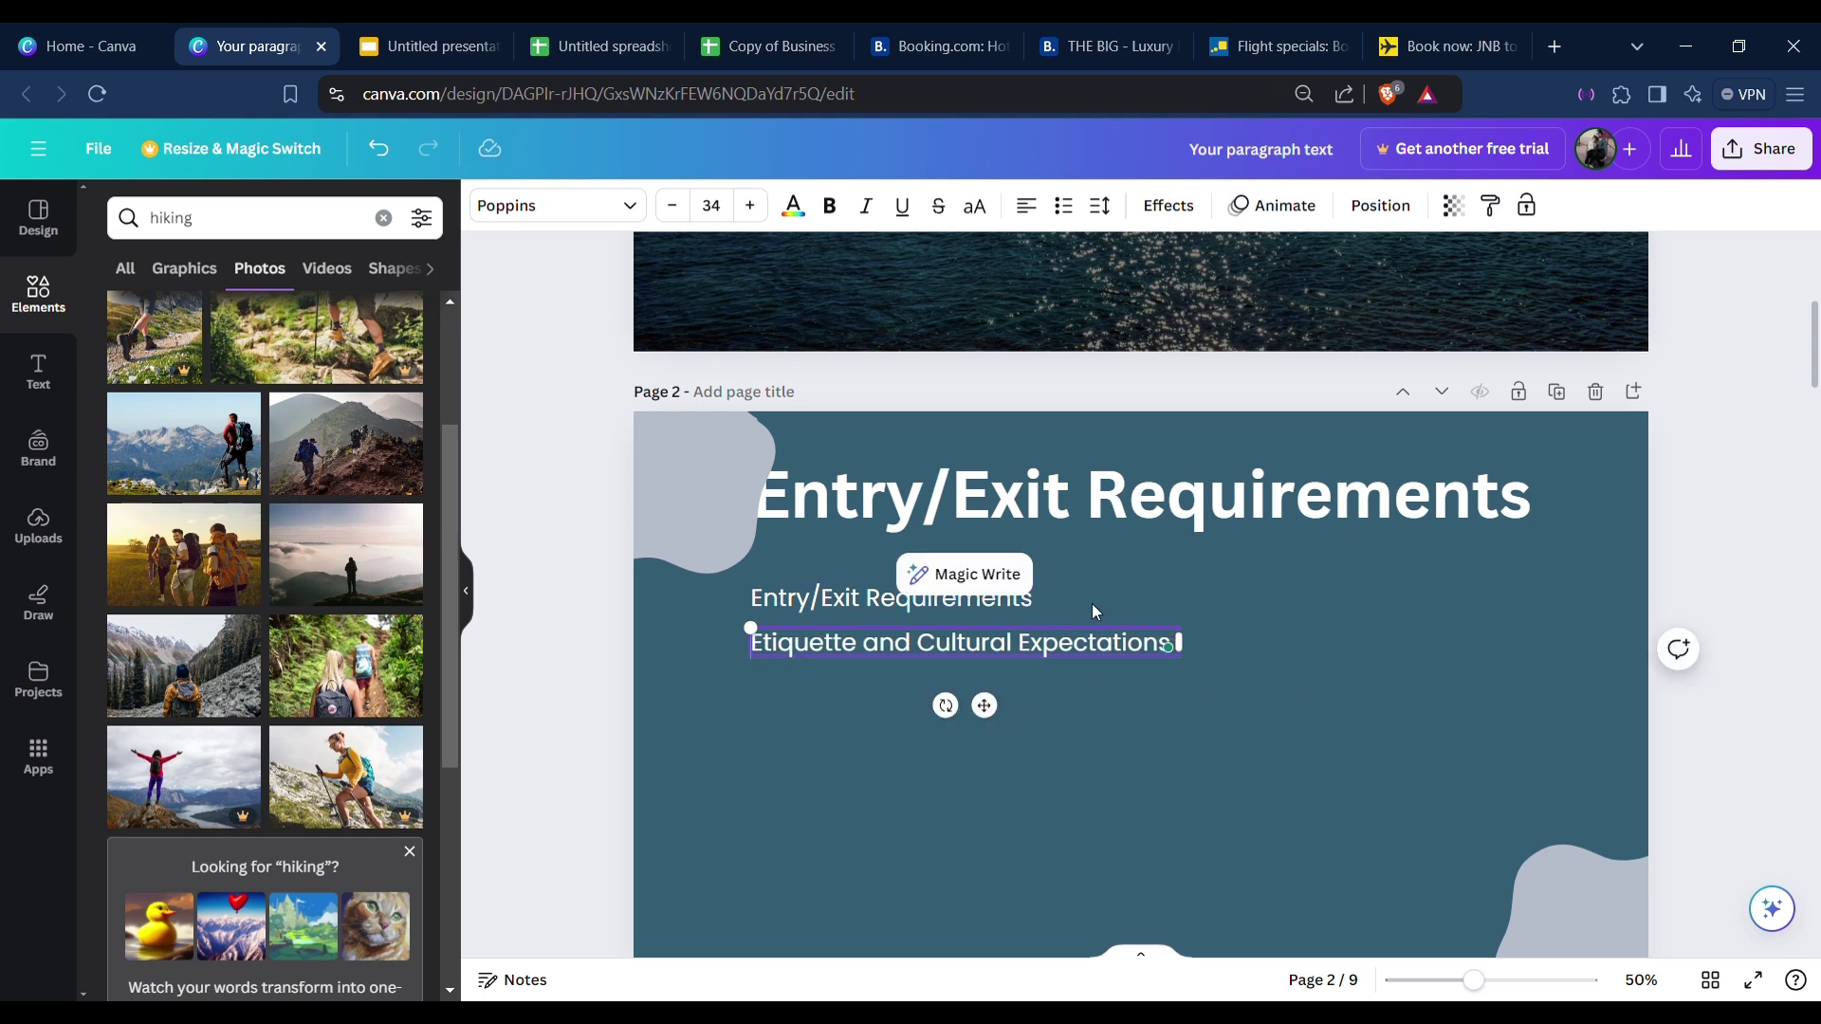
Add an 'Event Information' line below the etiquette line.
click(1000, 574)
drag(984, 712, 986, 752)
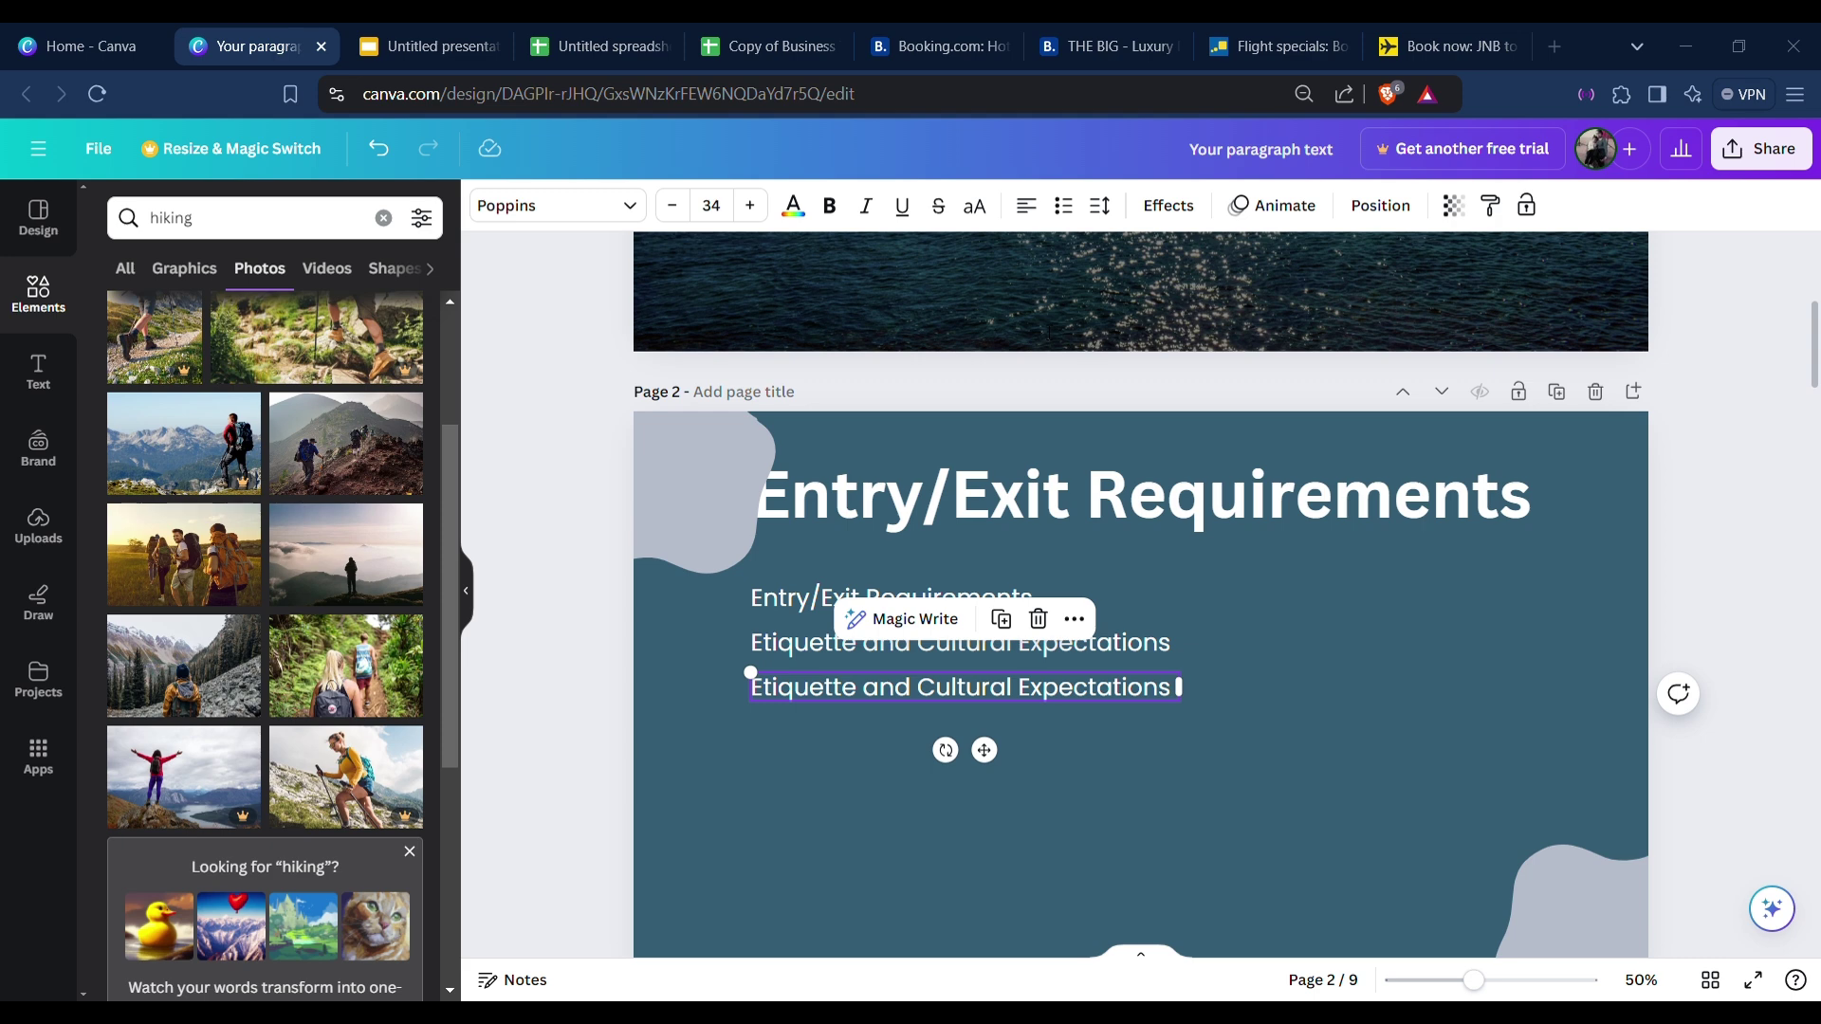
double_click(821, 691)
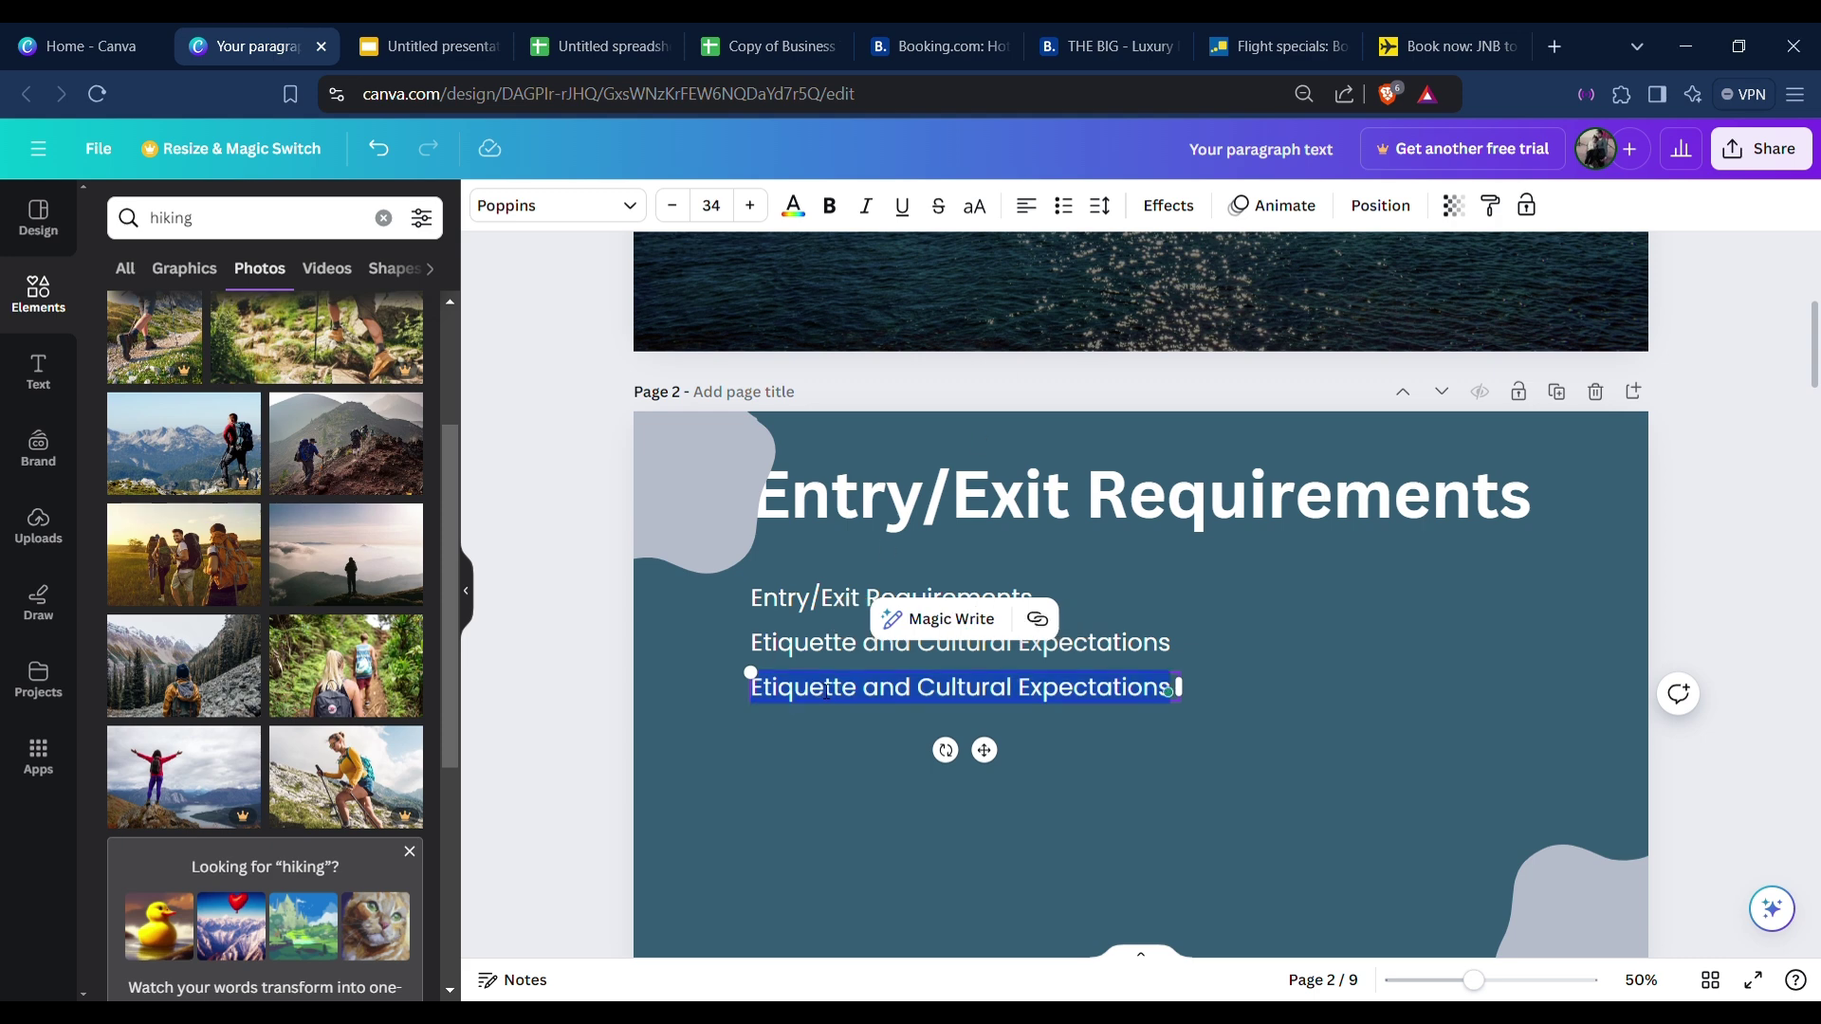
key(Escape)
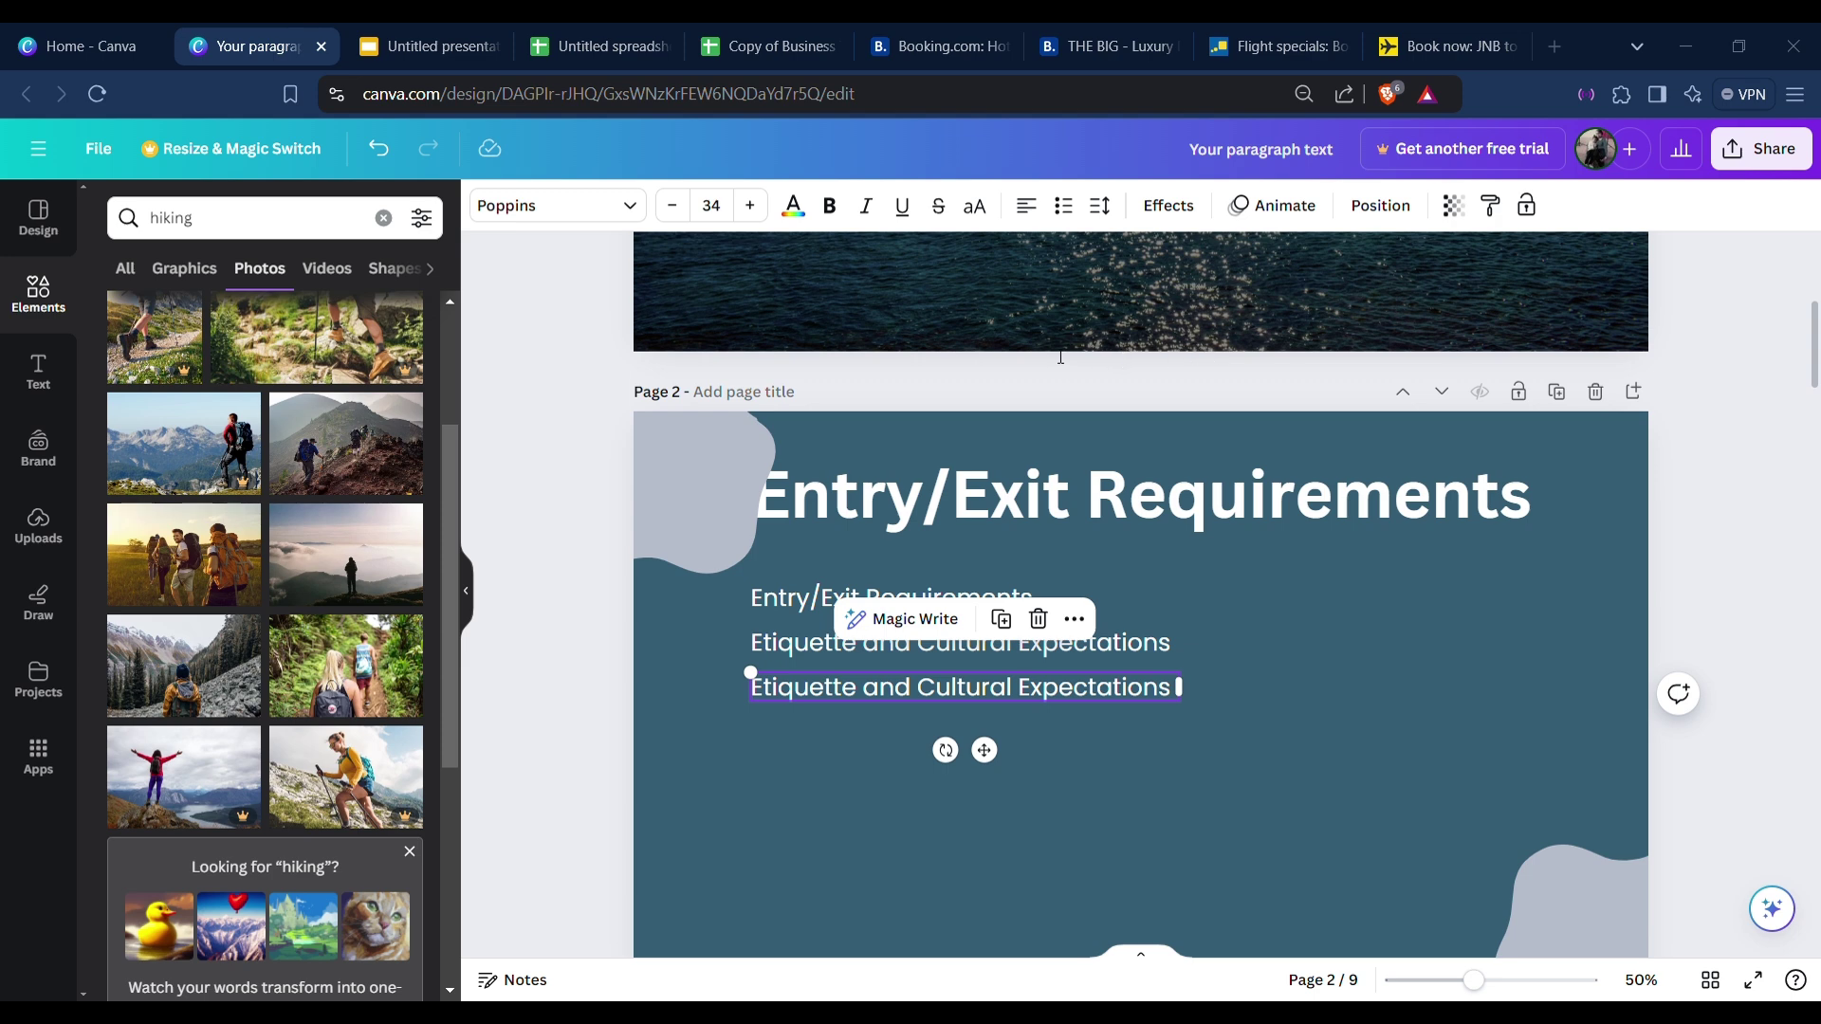
double_click(852, 687)
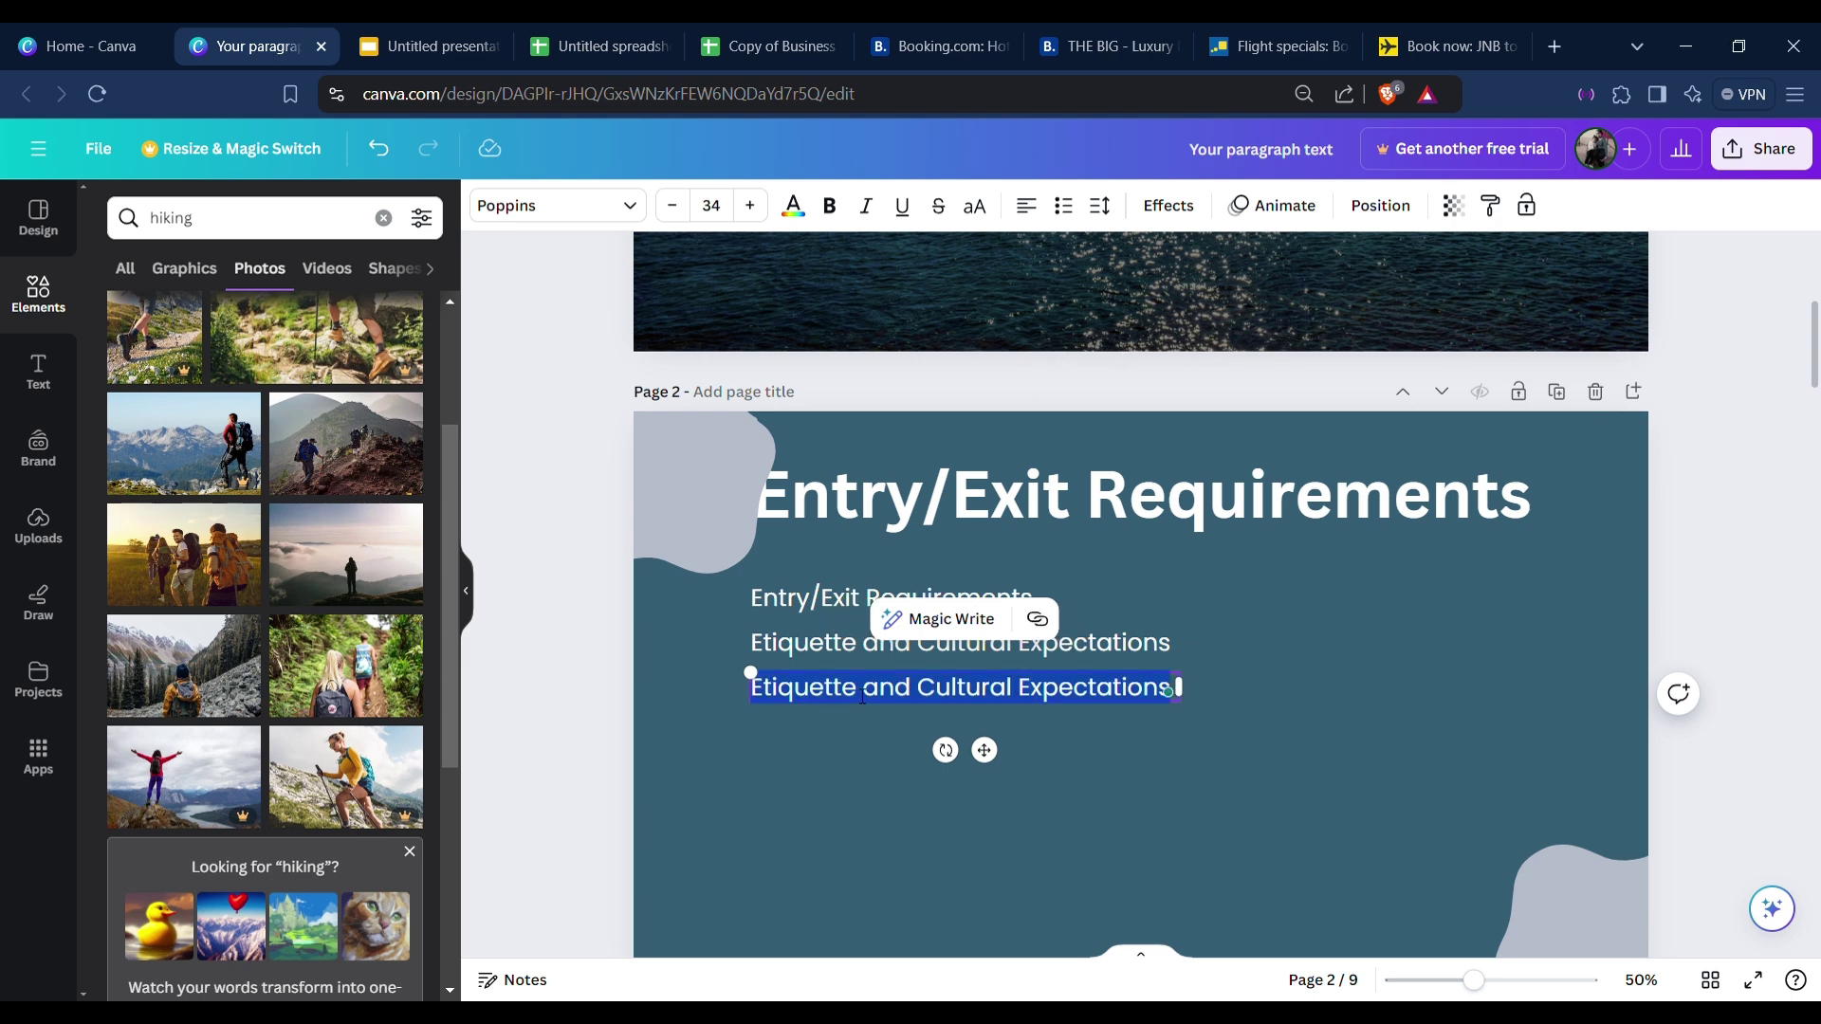
text(Event Information)
key(Escape)
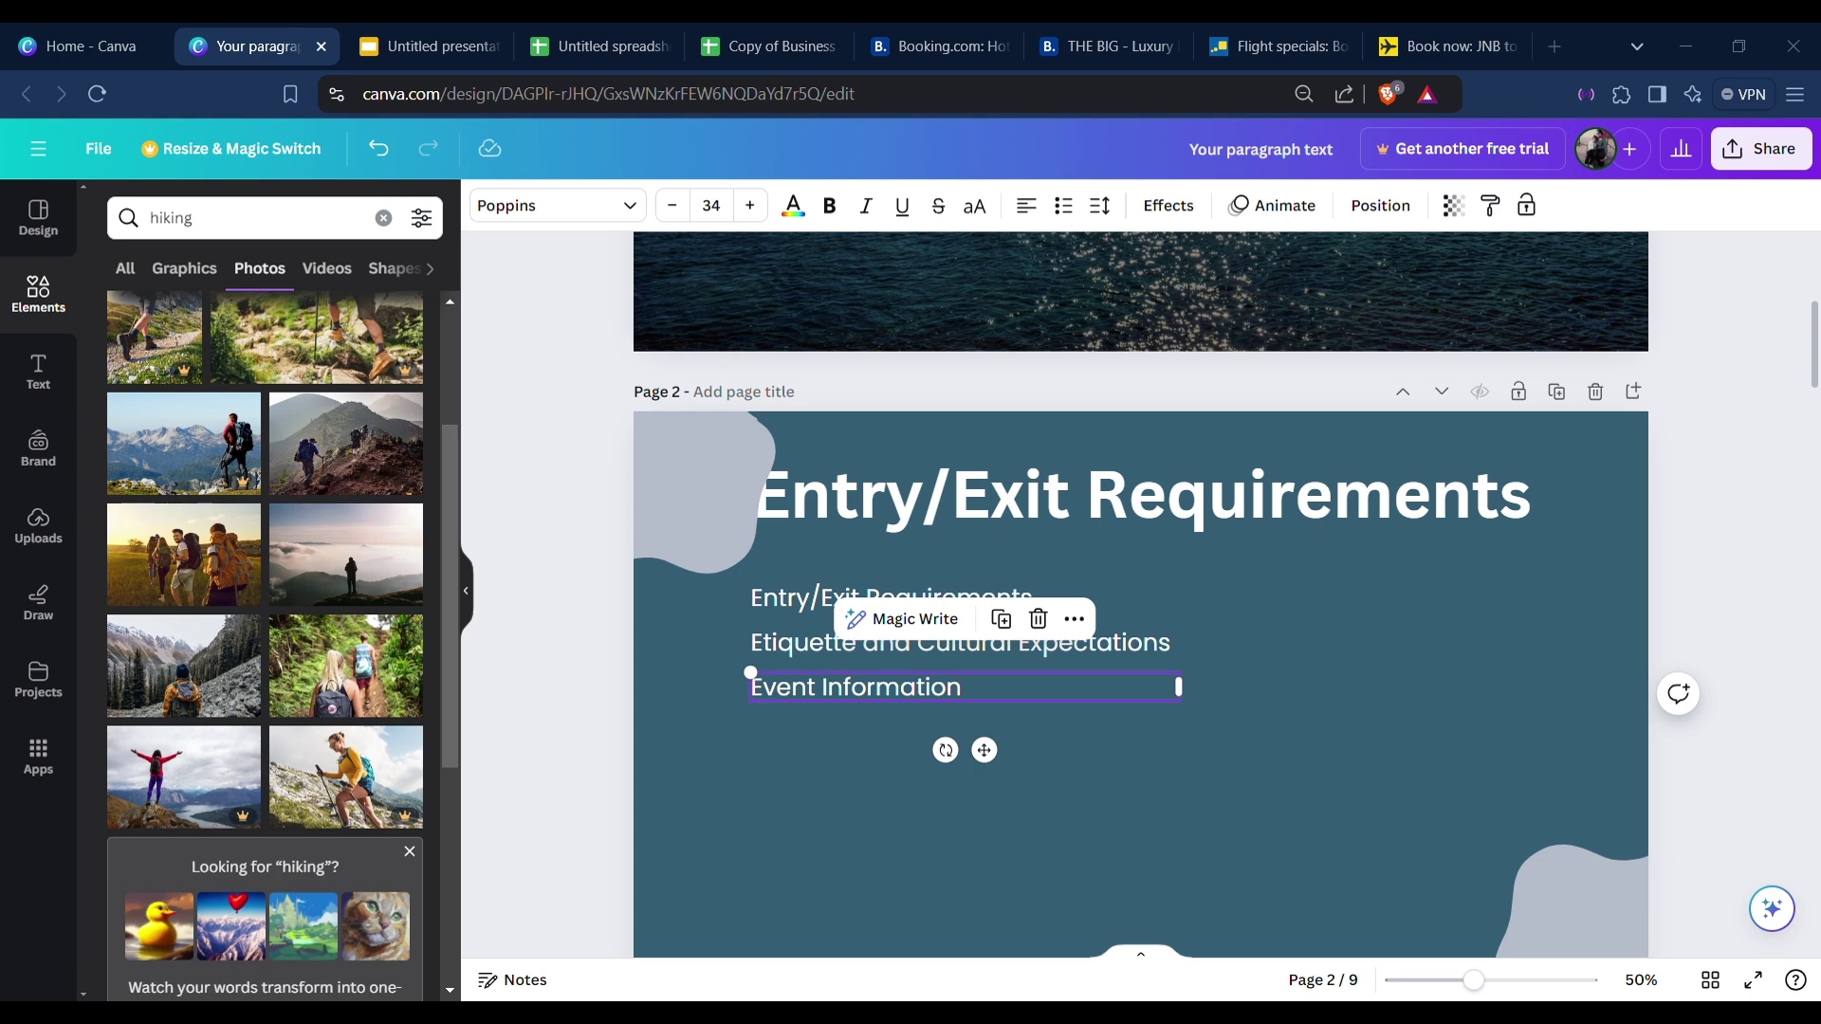
Add a 'Budget' line below Event Information.
click(1000, 619)
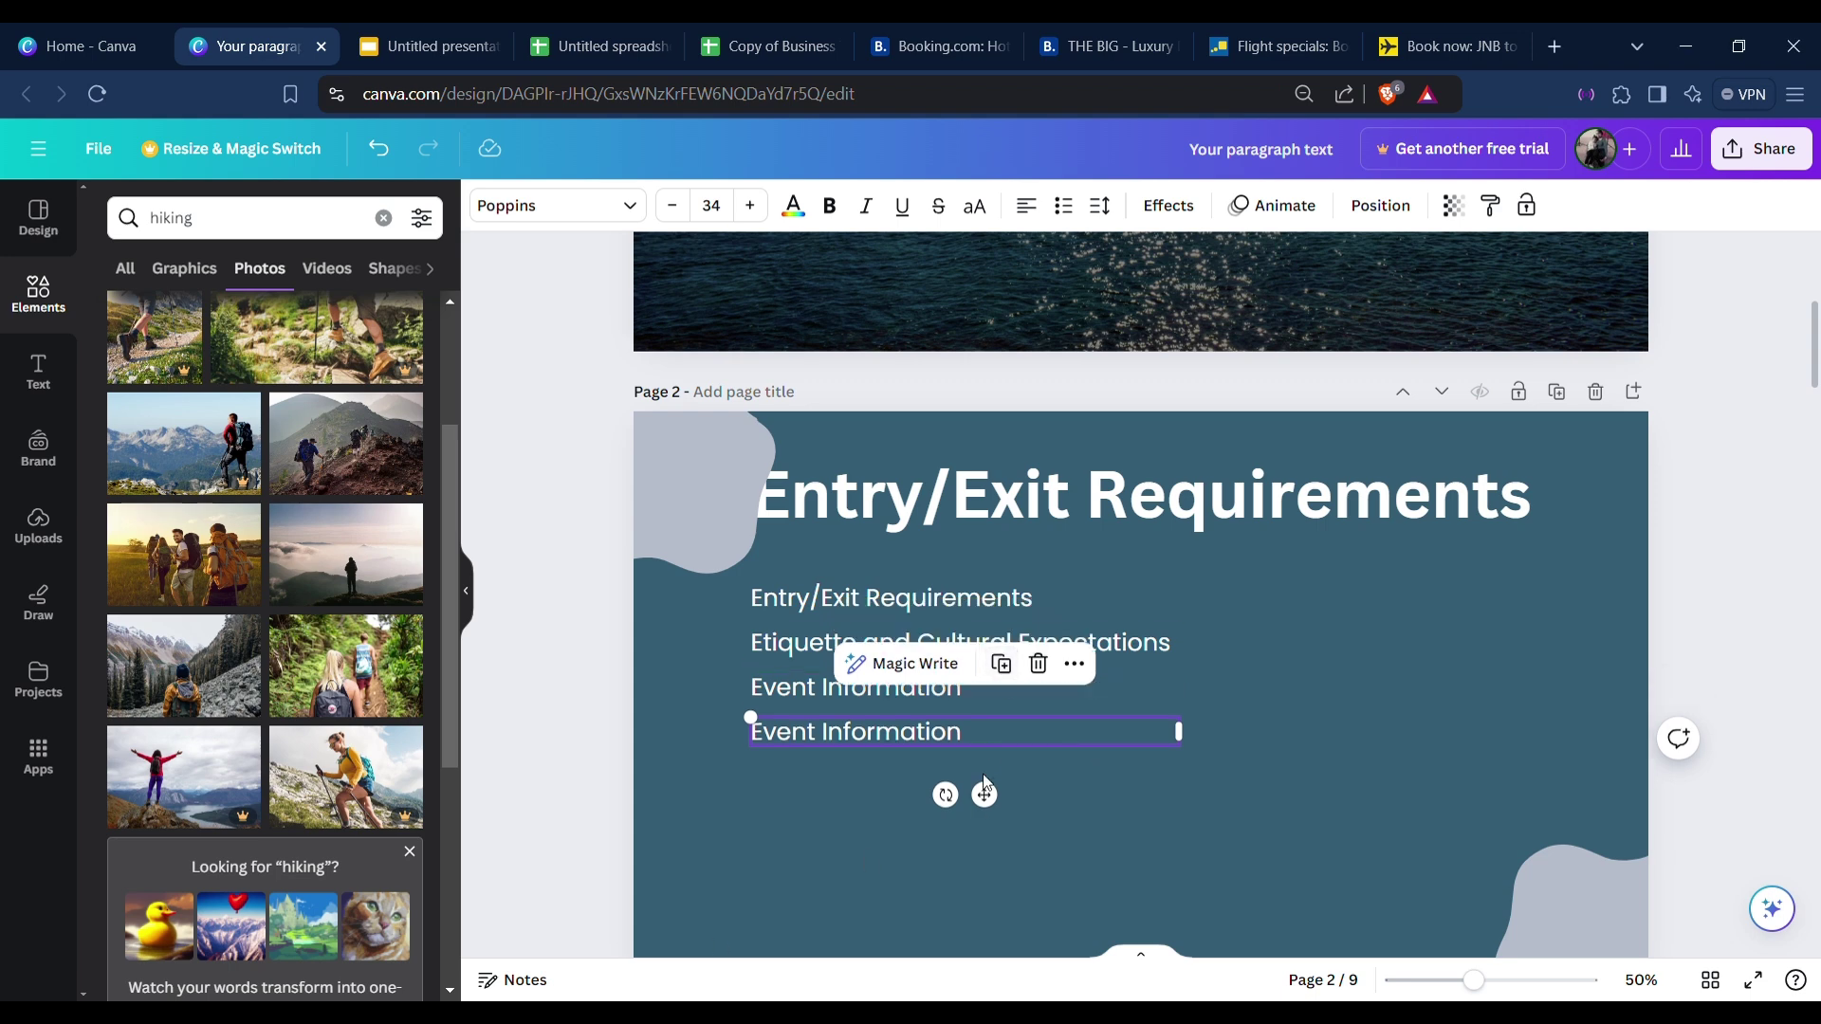
double_click(970, 737)
text(Budget)
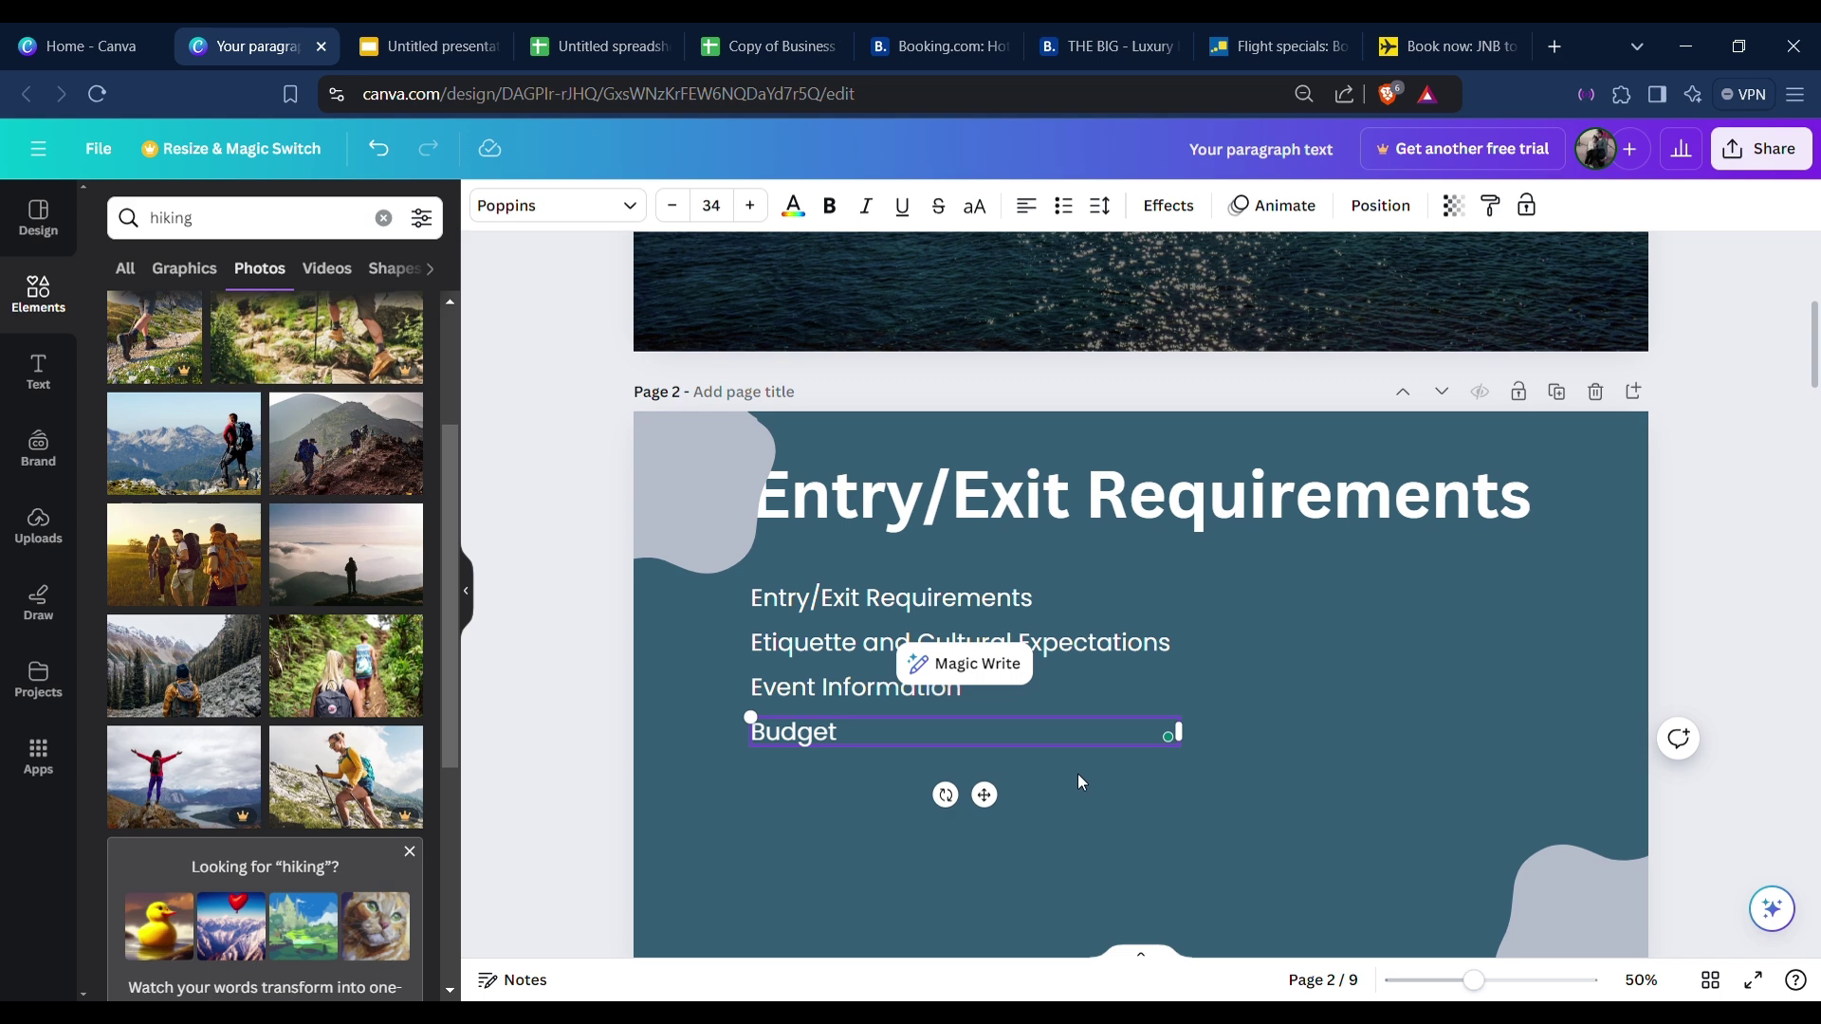
click(1011, 755)
Add a final 'Travel Itinerary' line below Budget.
click(1009, 744)
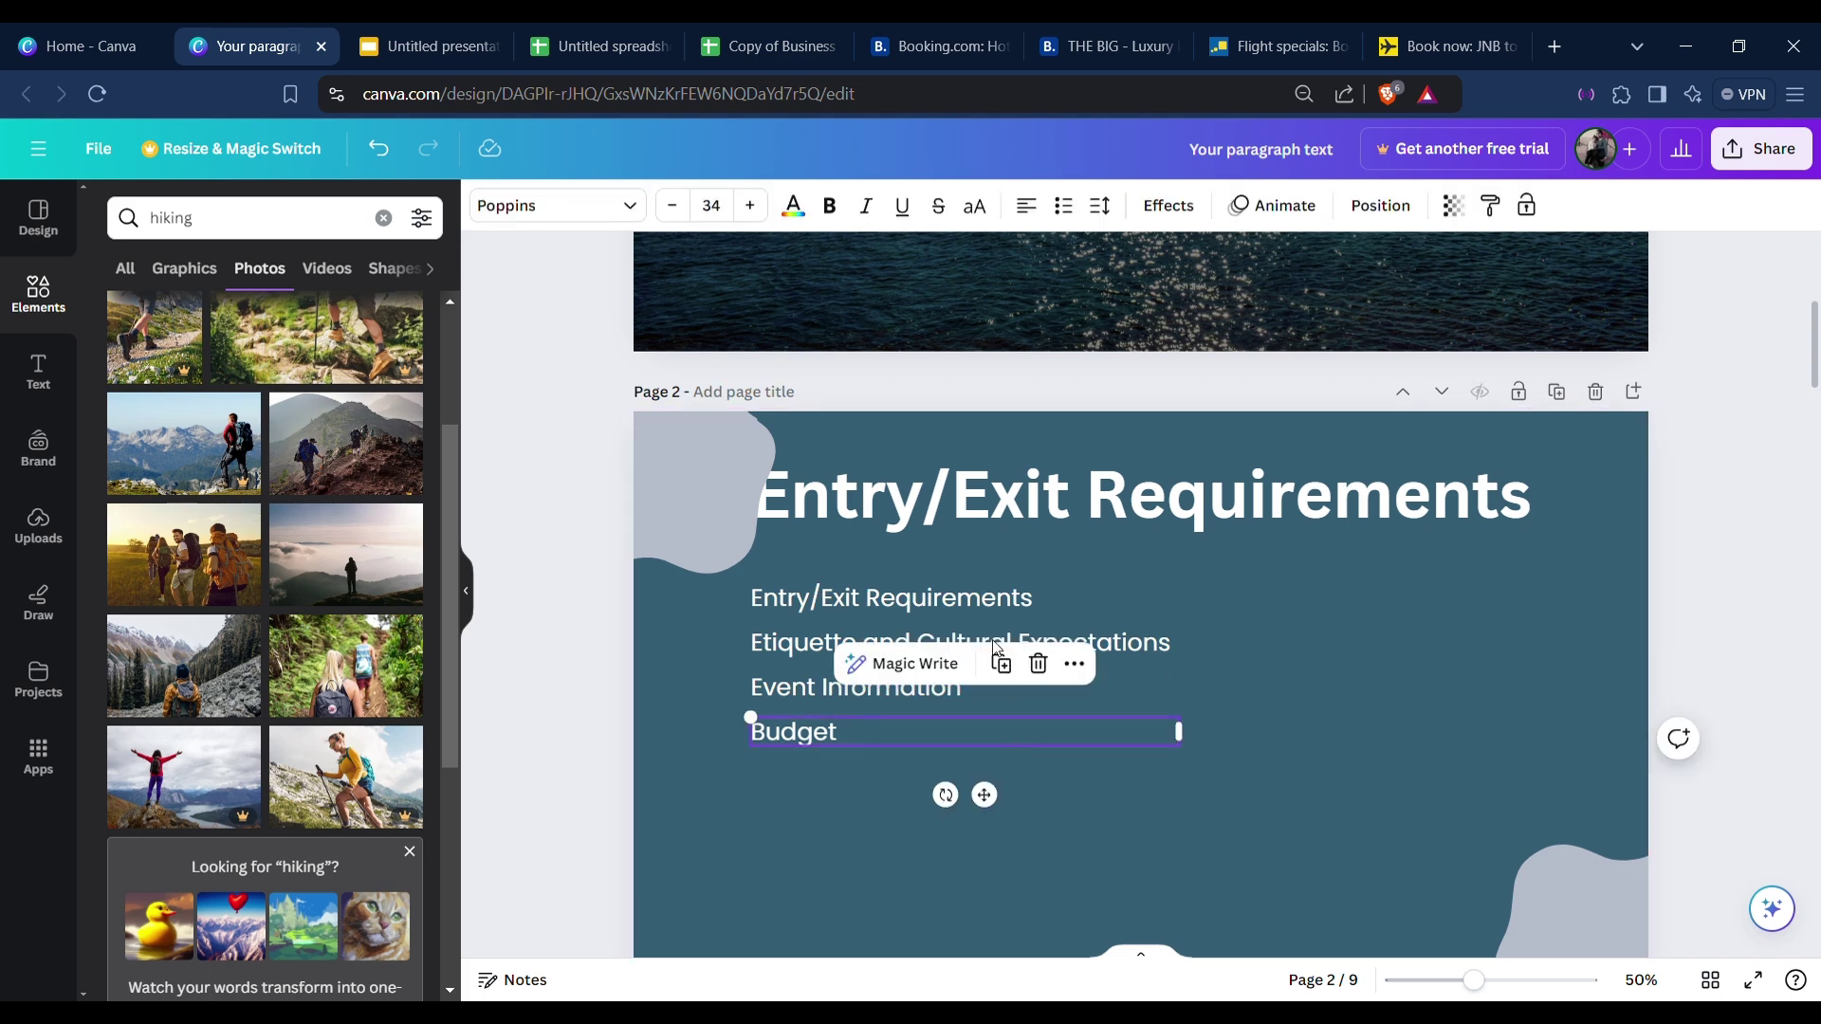
drag(984, 795, 987, 833)
double_click(895, 776)
text(GTr)
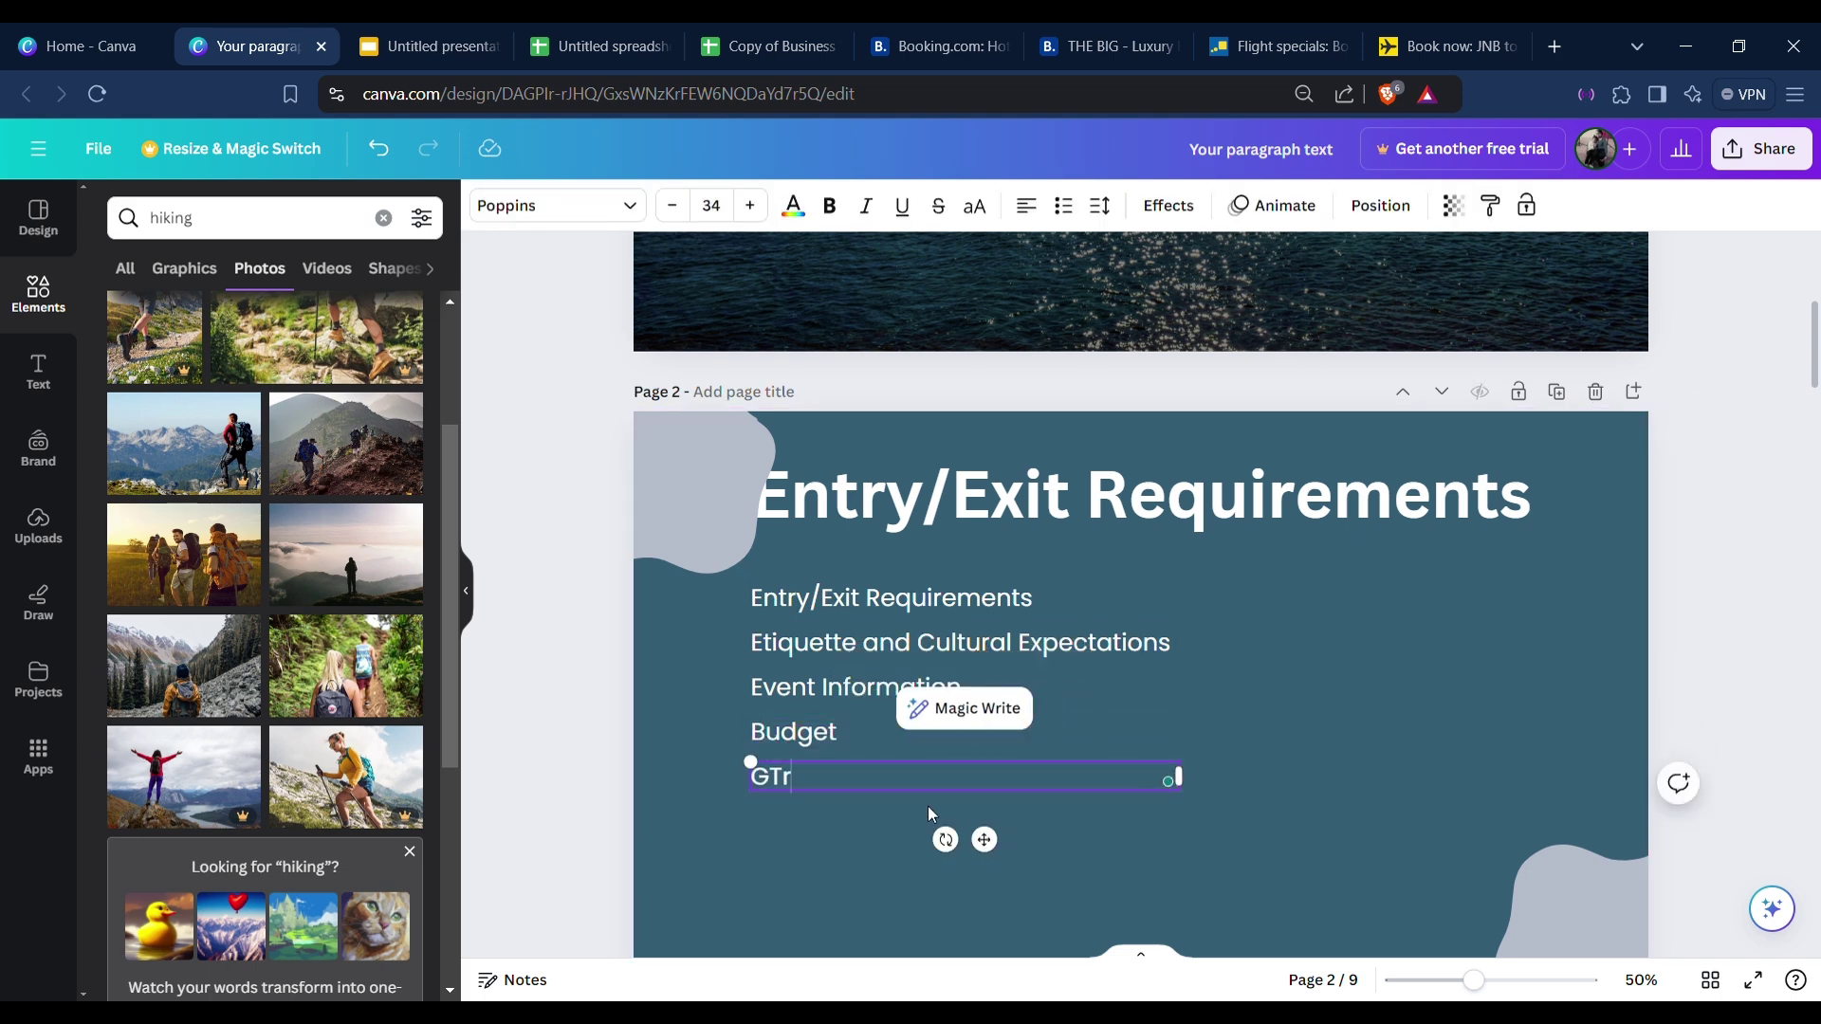
key(BackSpace)
key(BackSpace)
key(BackSpace)
text(Travel Itinerary)
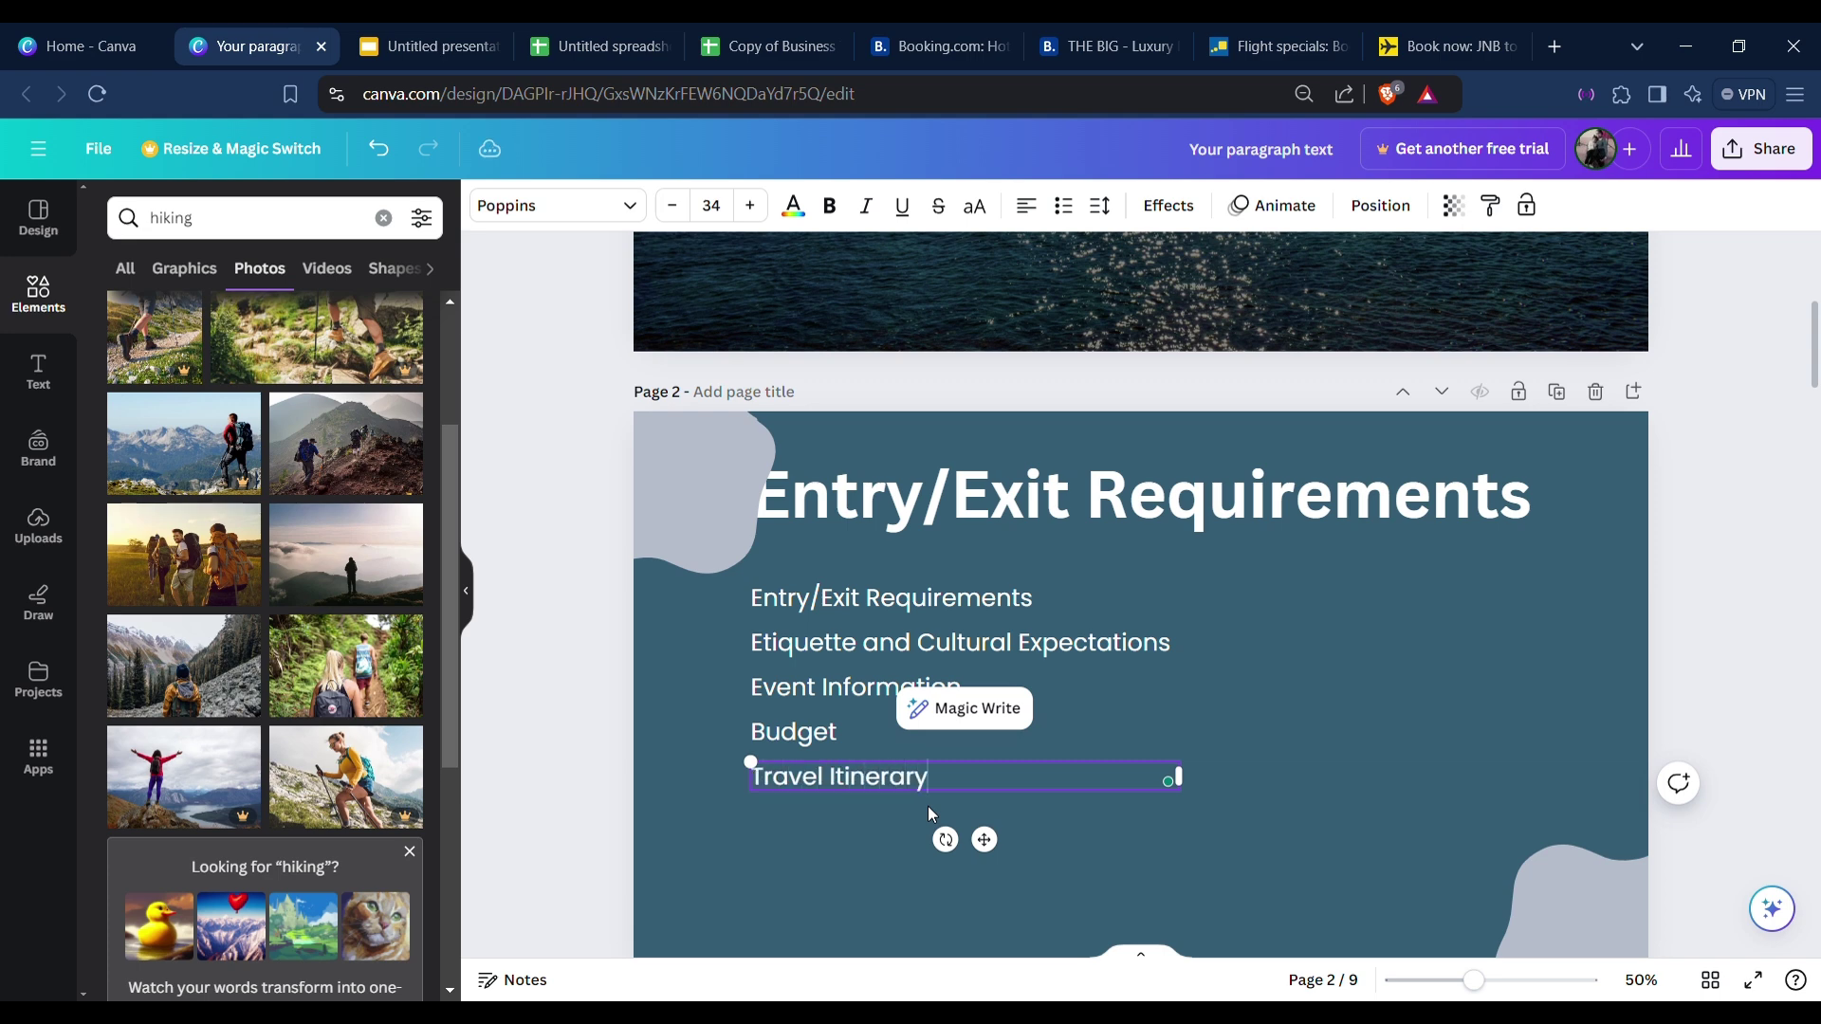
click(1396, 681)
scroll(863, 787, down, 2)
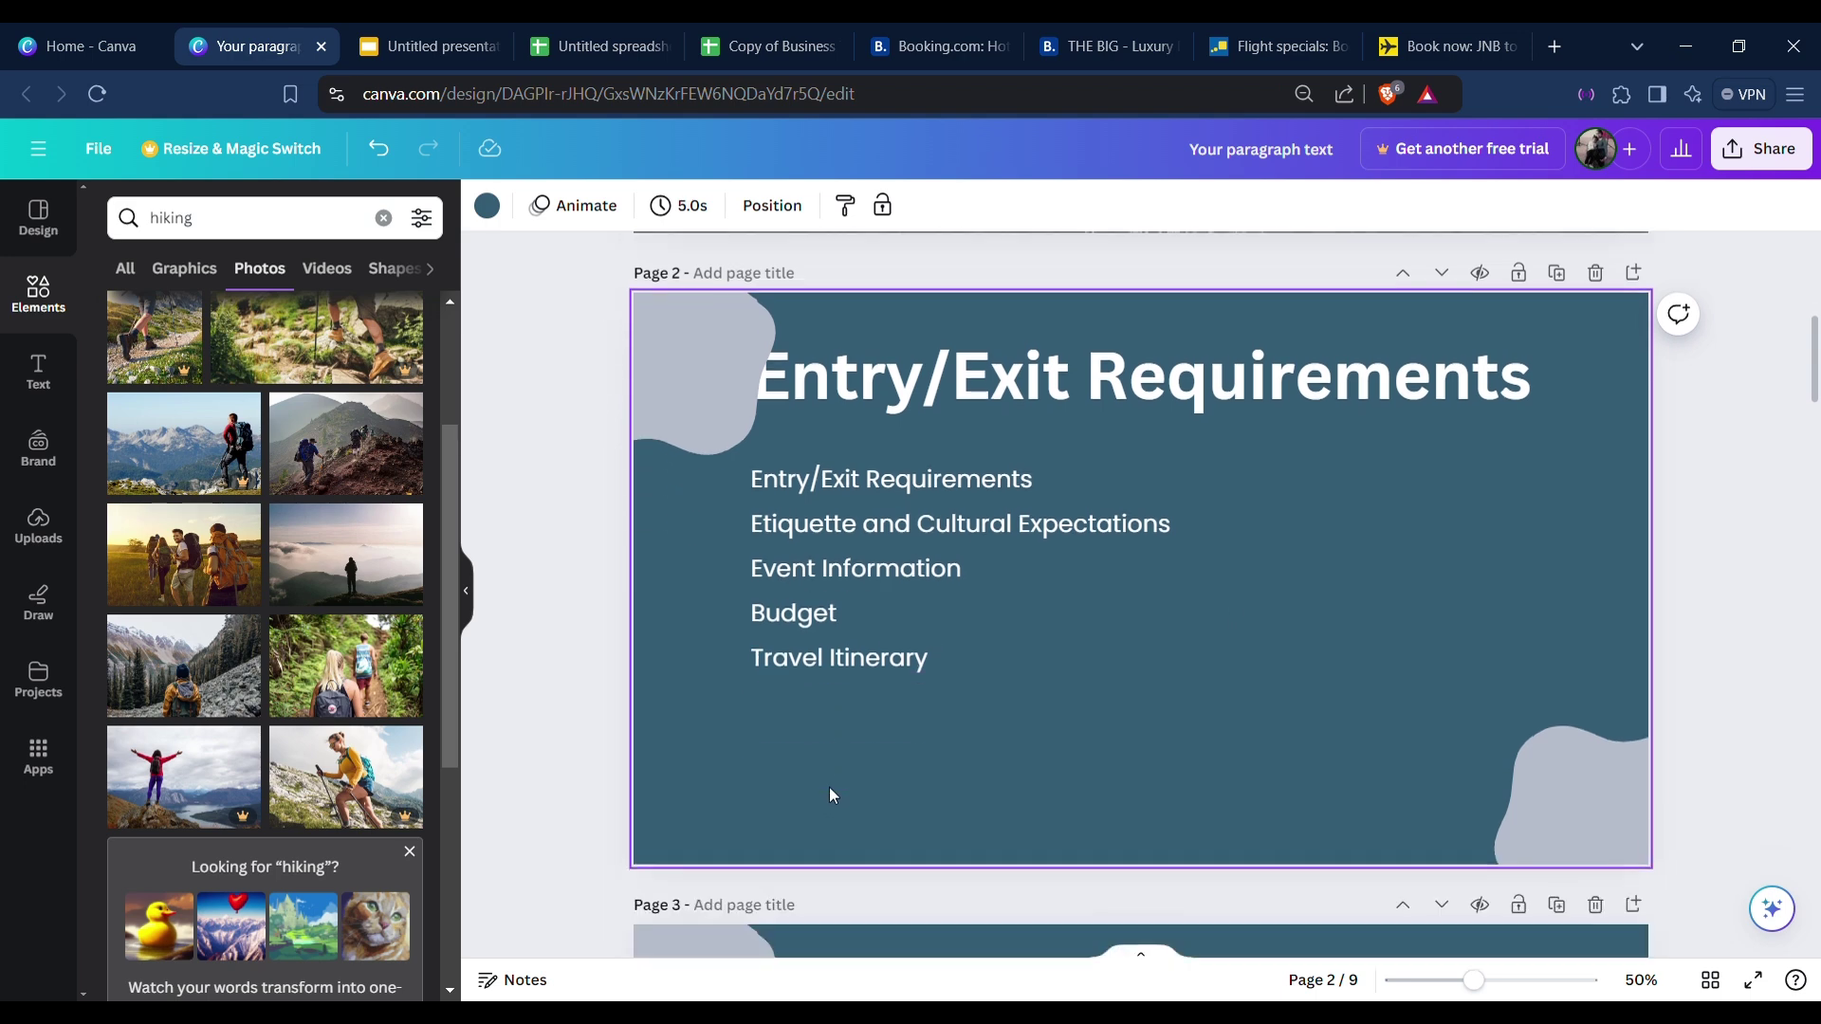
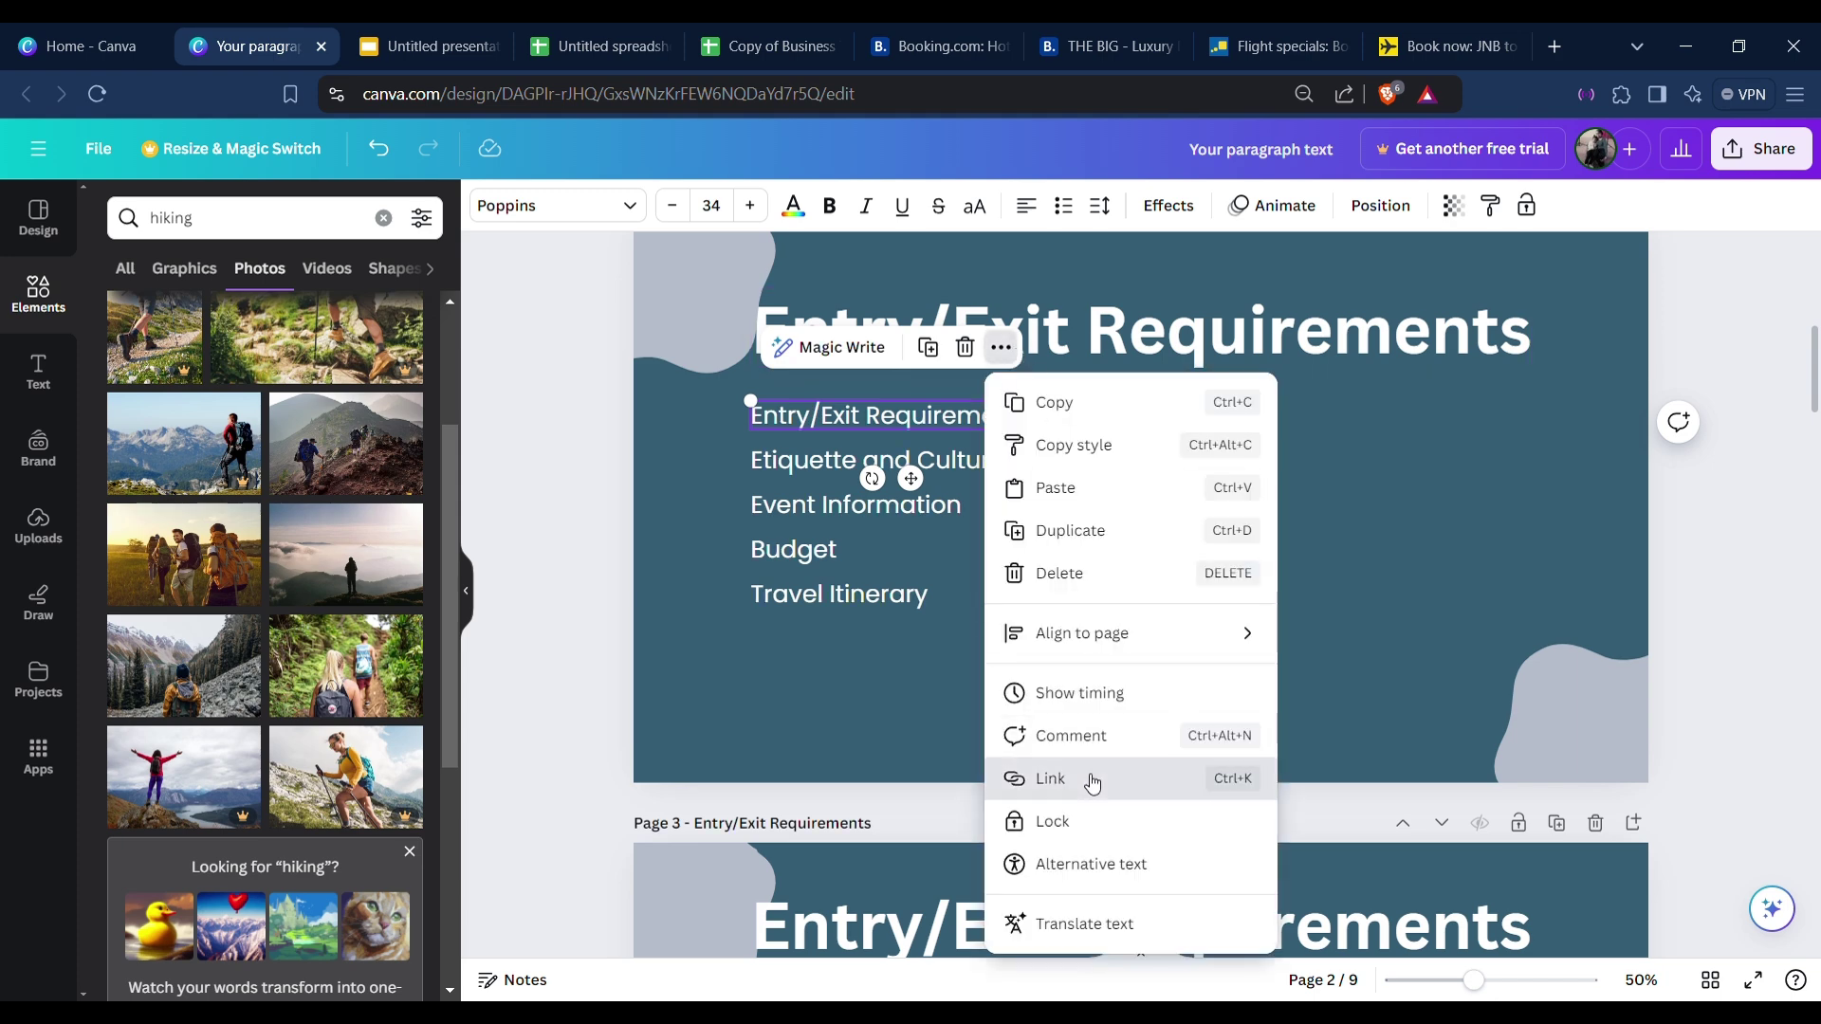
Link the Entry/Exit Requirements line to page 3 and the Etiquette line to page 4.
click(1089, 778)
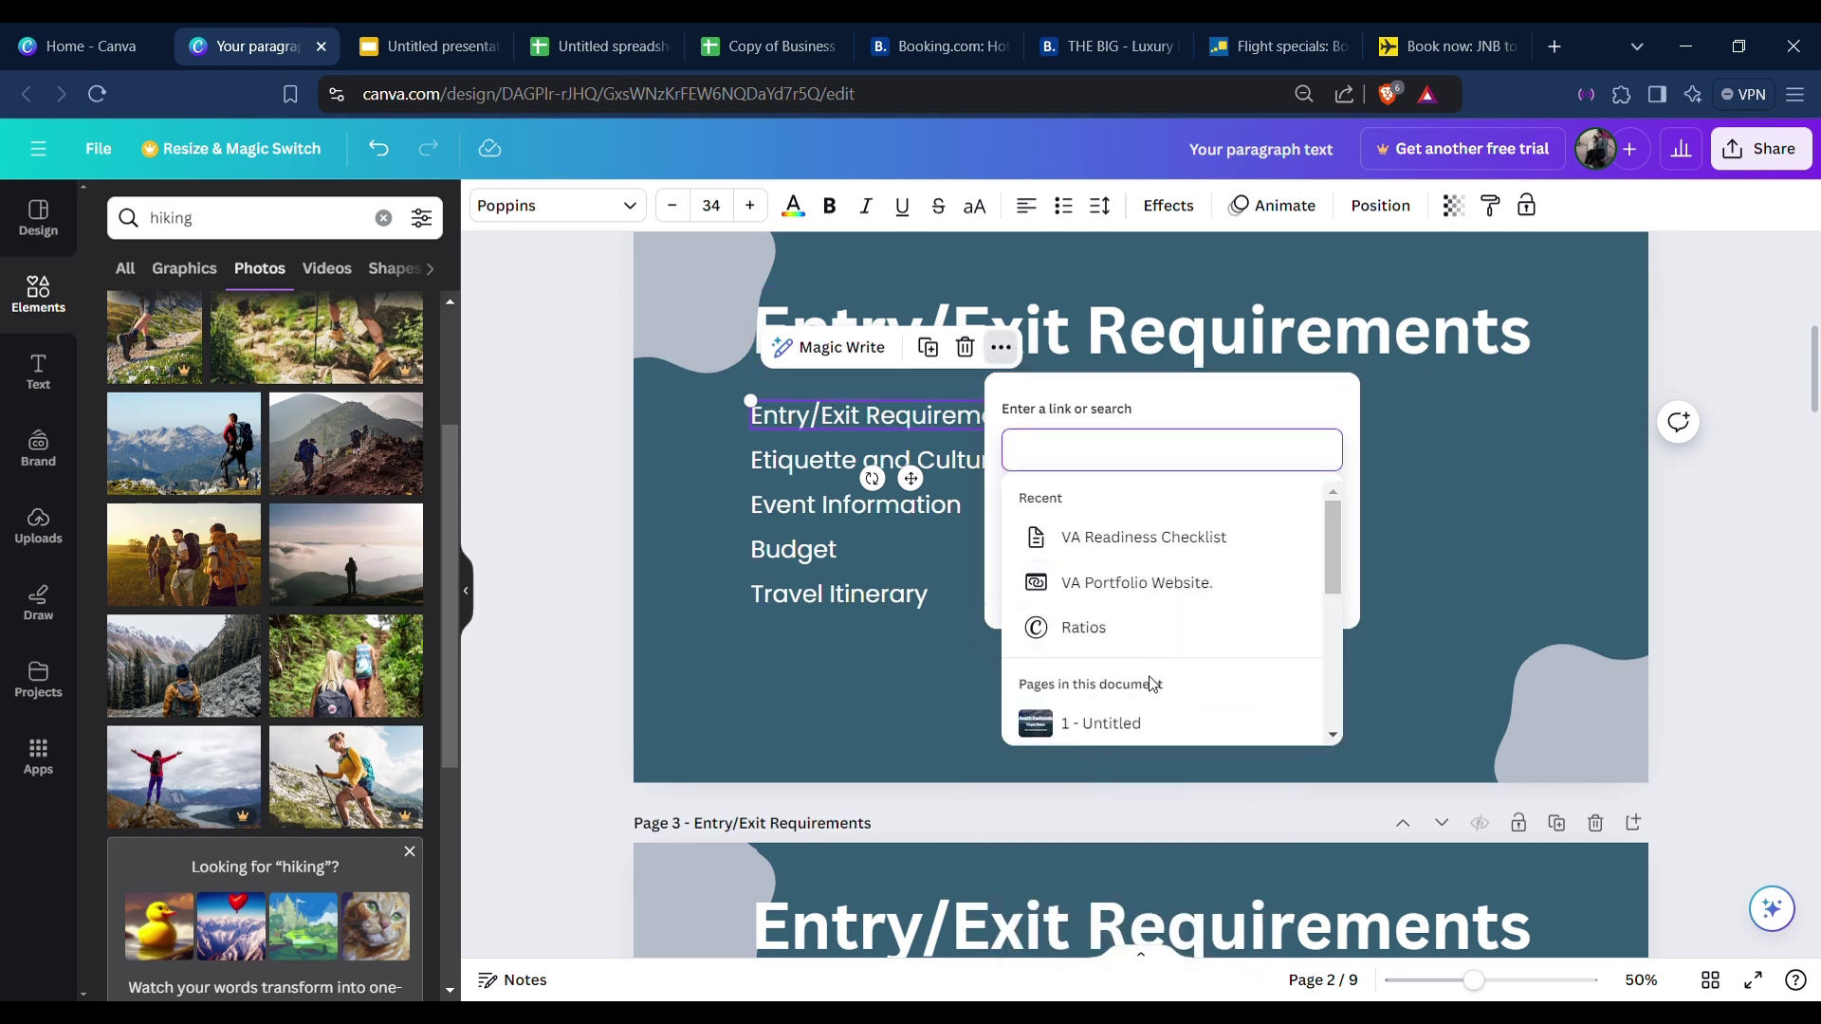
scroll(1152, 692, down, 2)
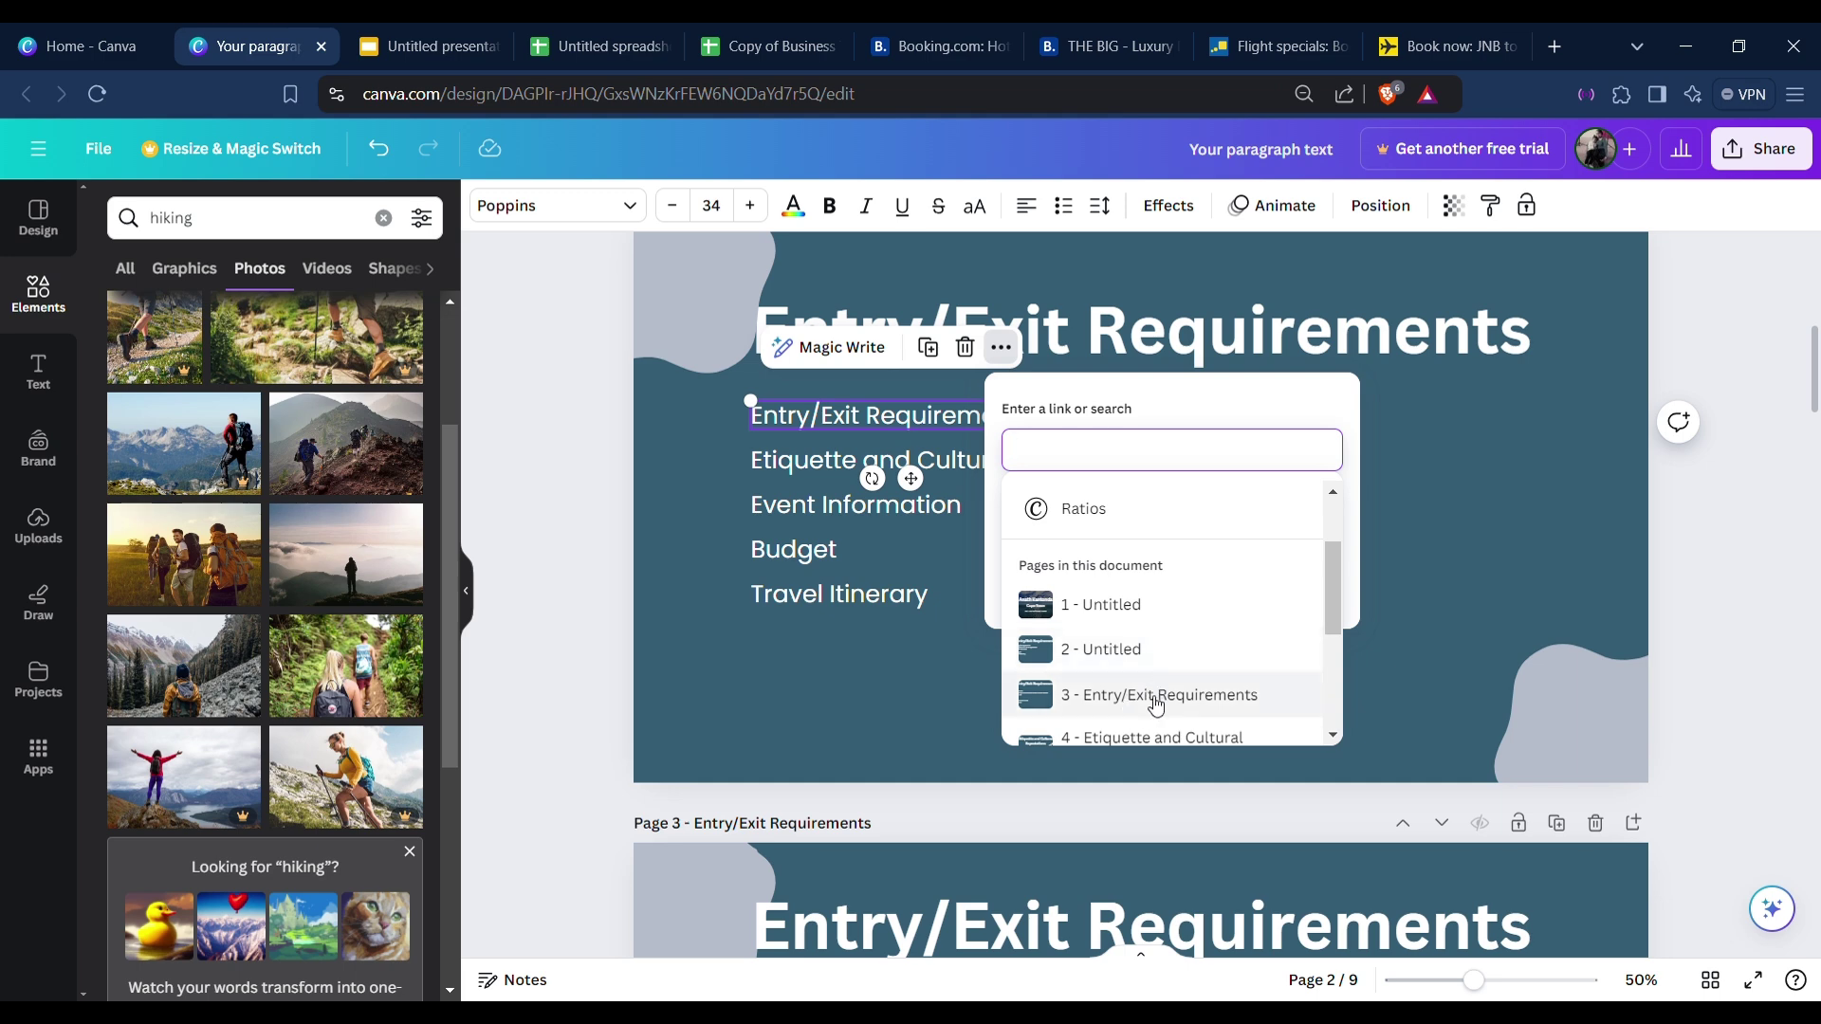
click(1242, 701)
click(1235, 584)
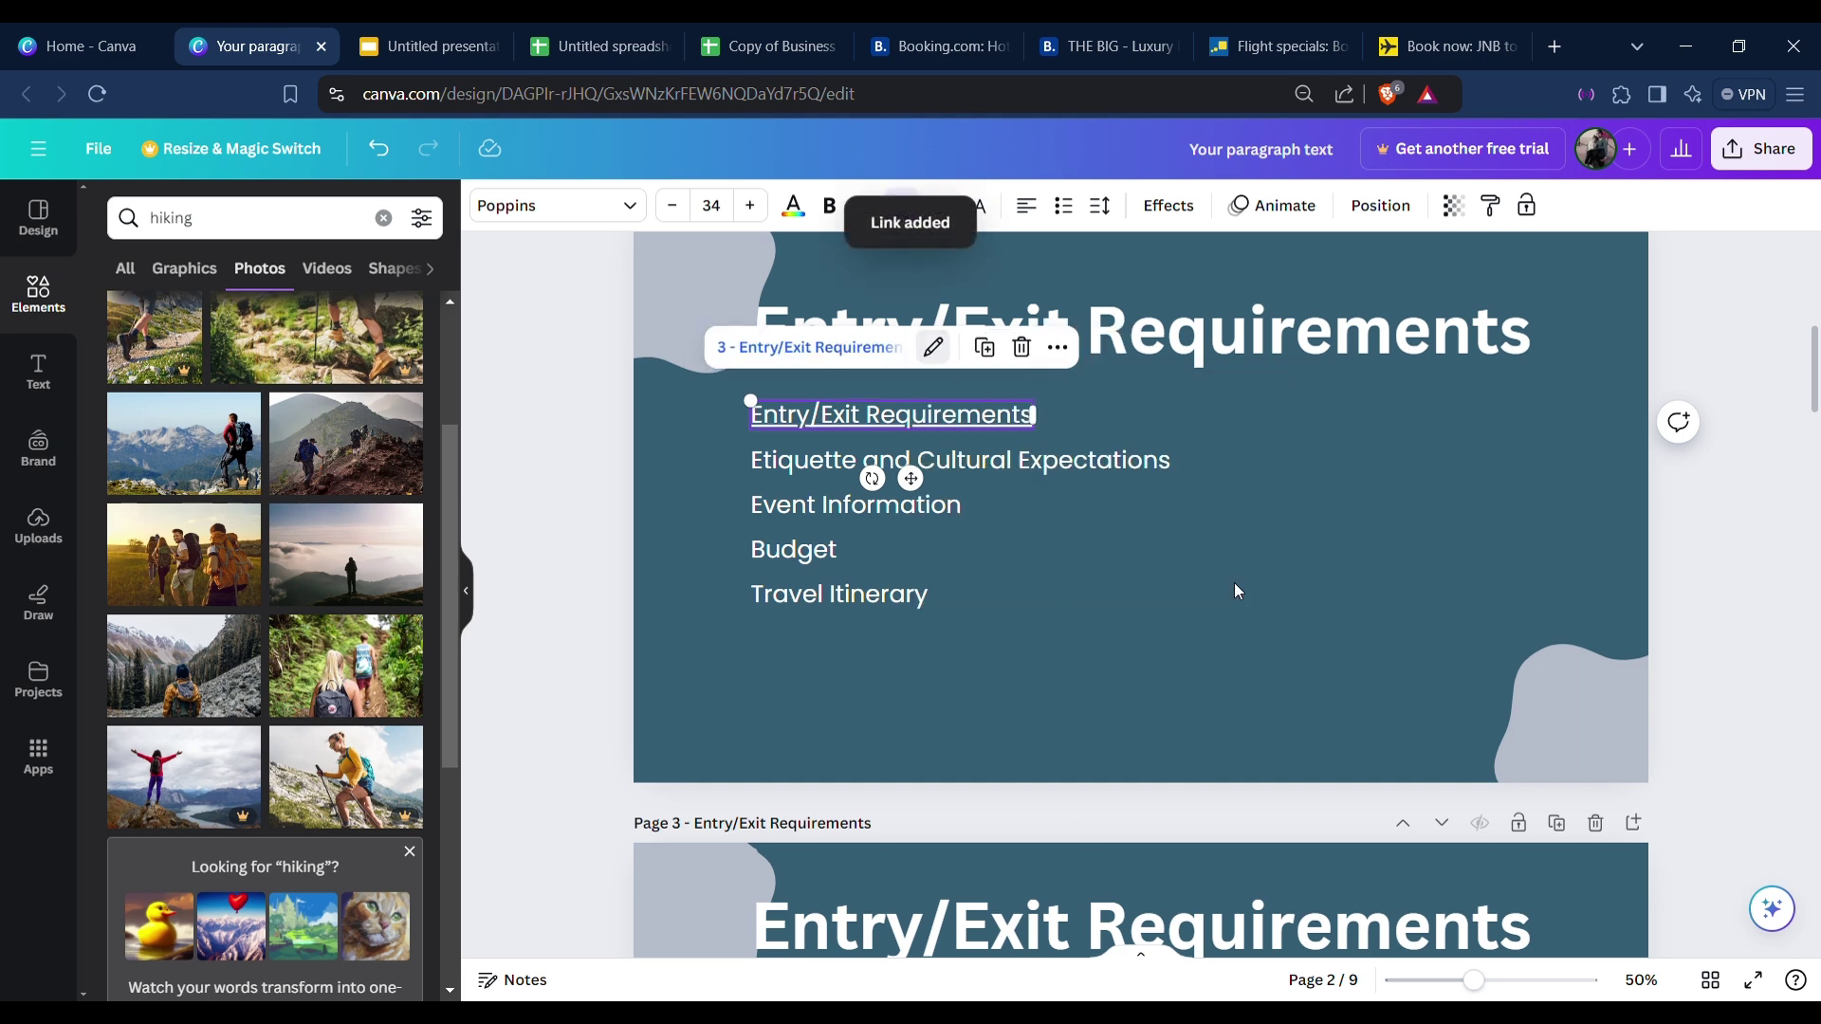
triple_click(997, 459)
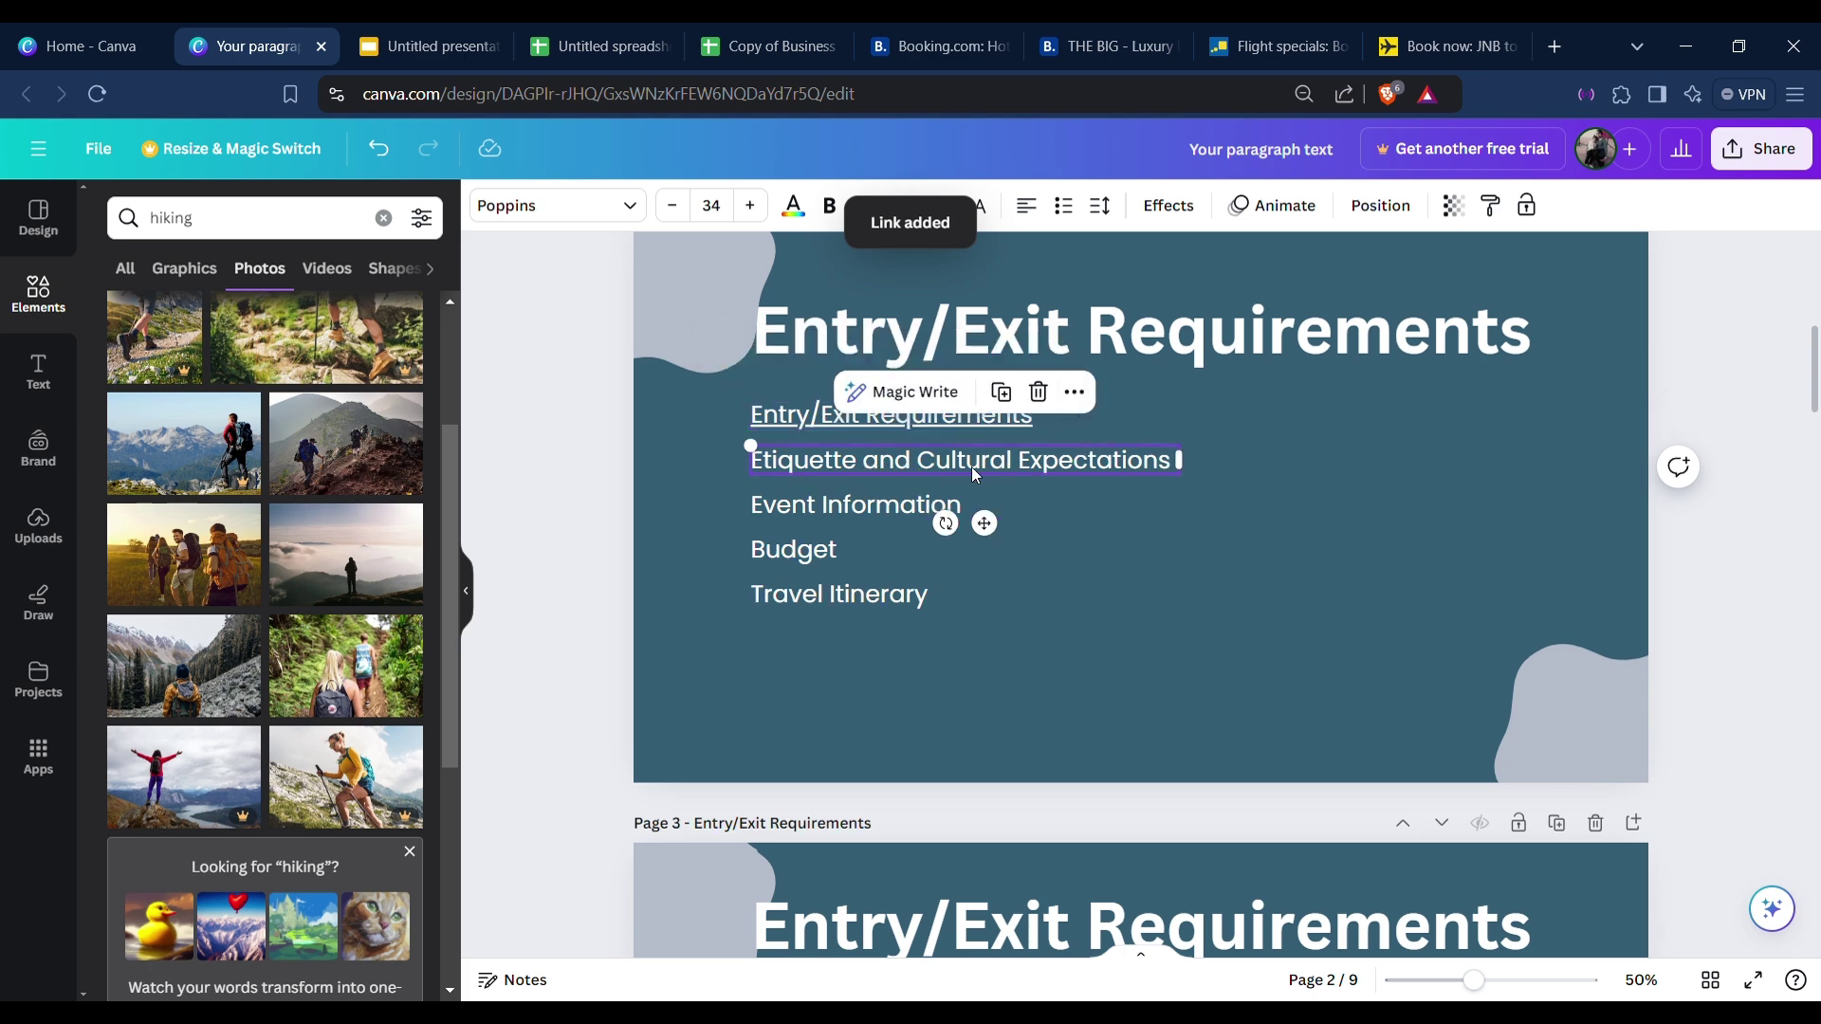
click(1077, 393)
click(1144, 818)
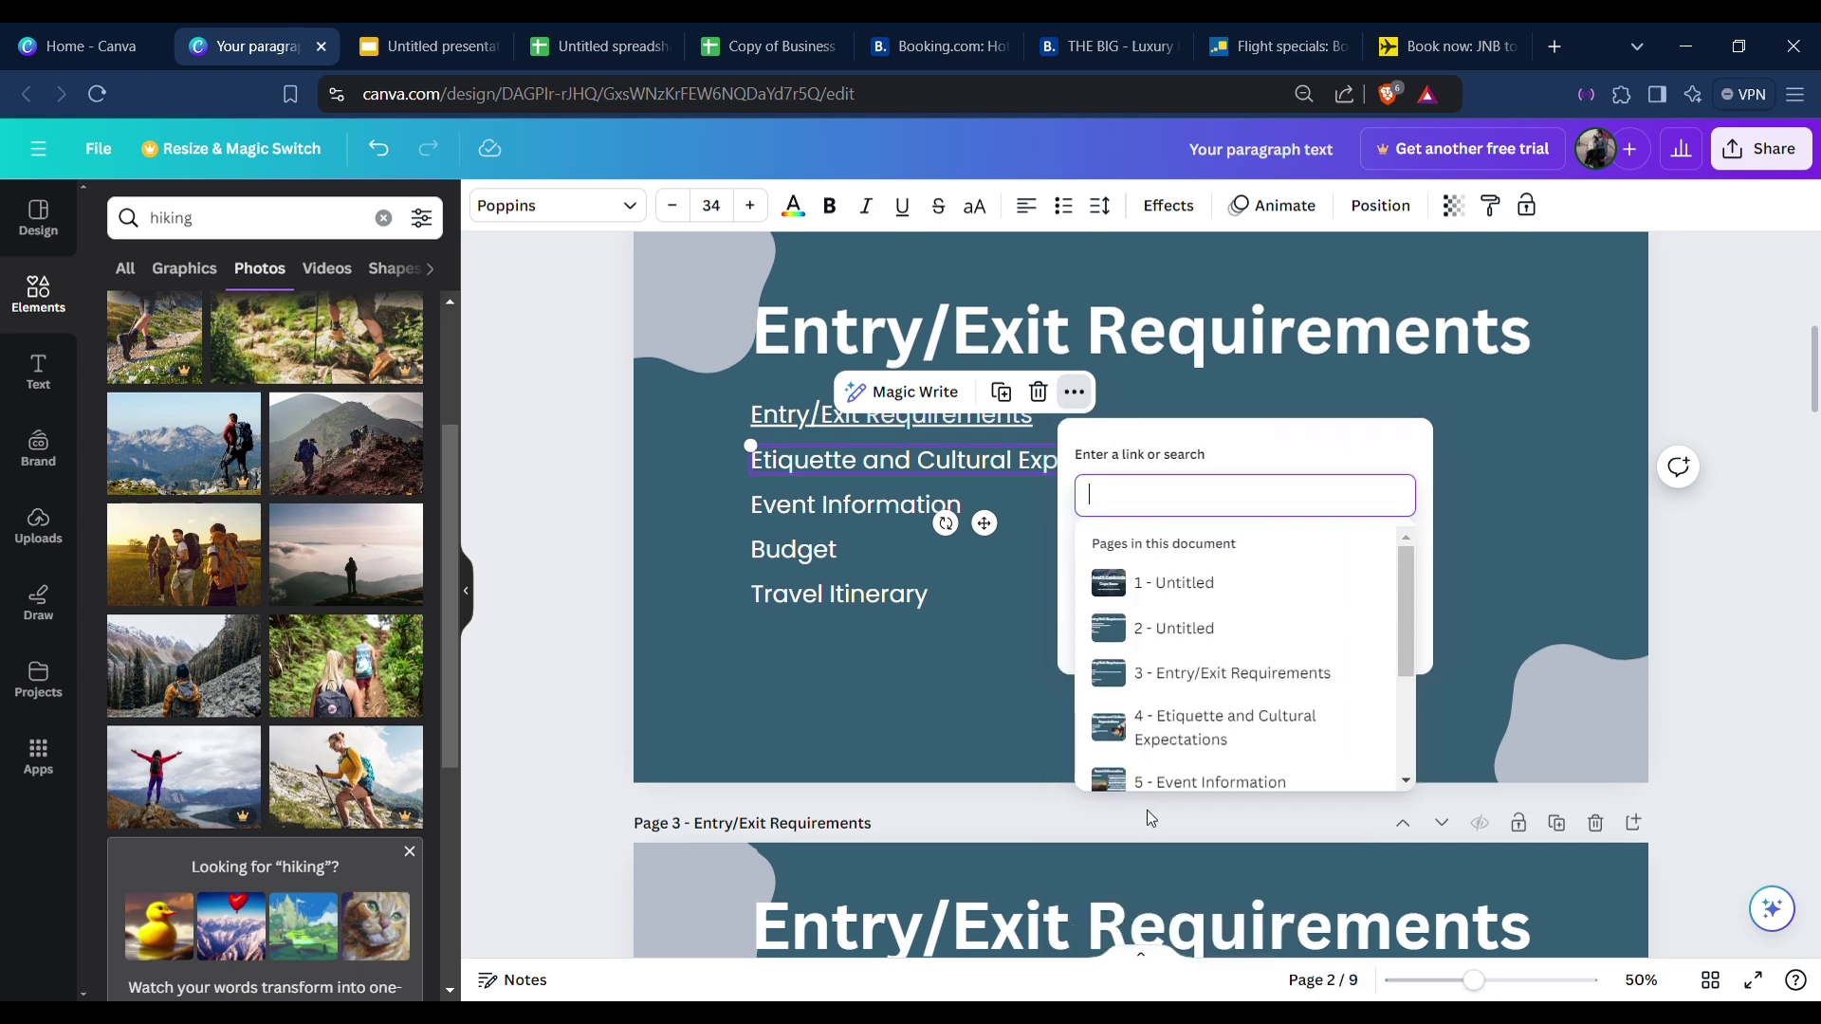
scroll(1318, 695, down, 3)
click(1316, 697)
click(1319, 621)
Link the Event Information line to page 5 and the Budget line to page 8.
click(851, 505)
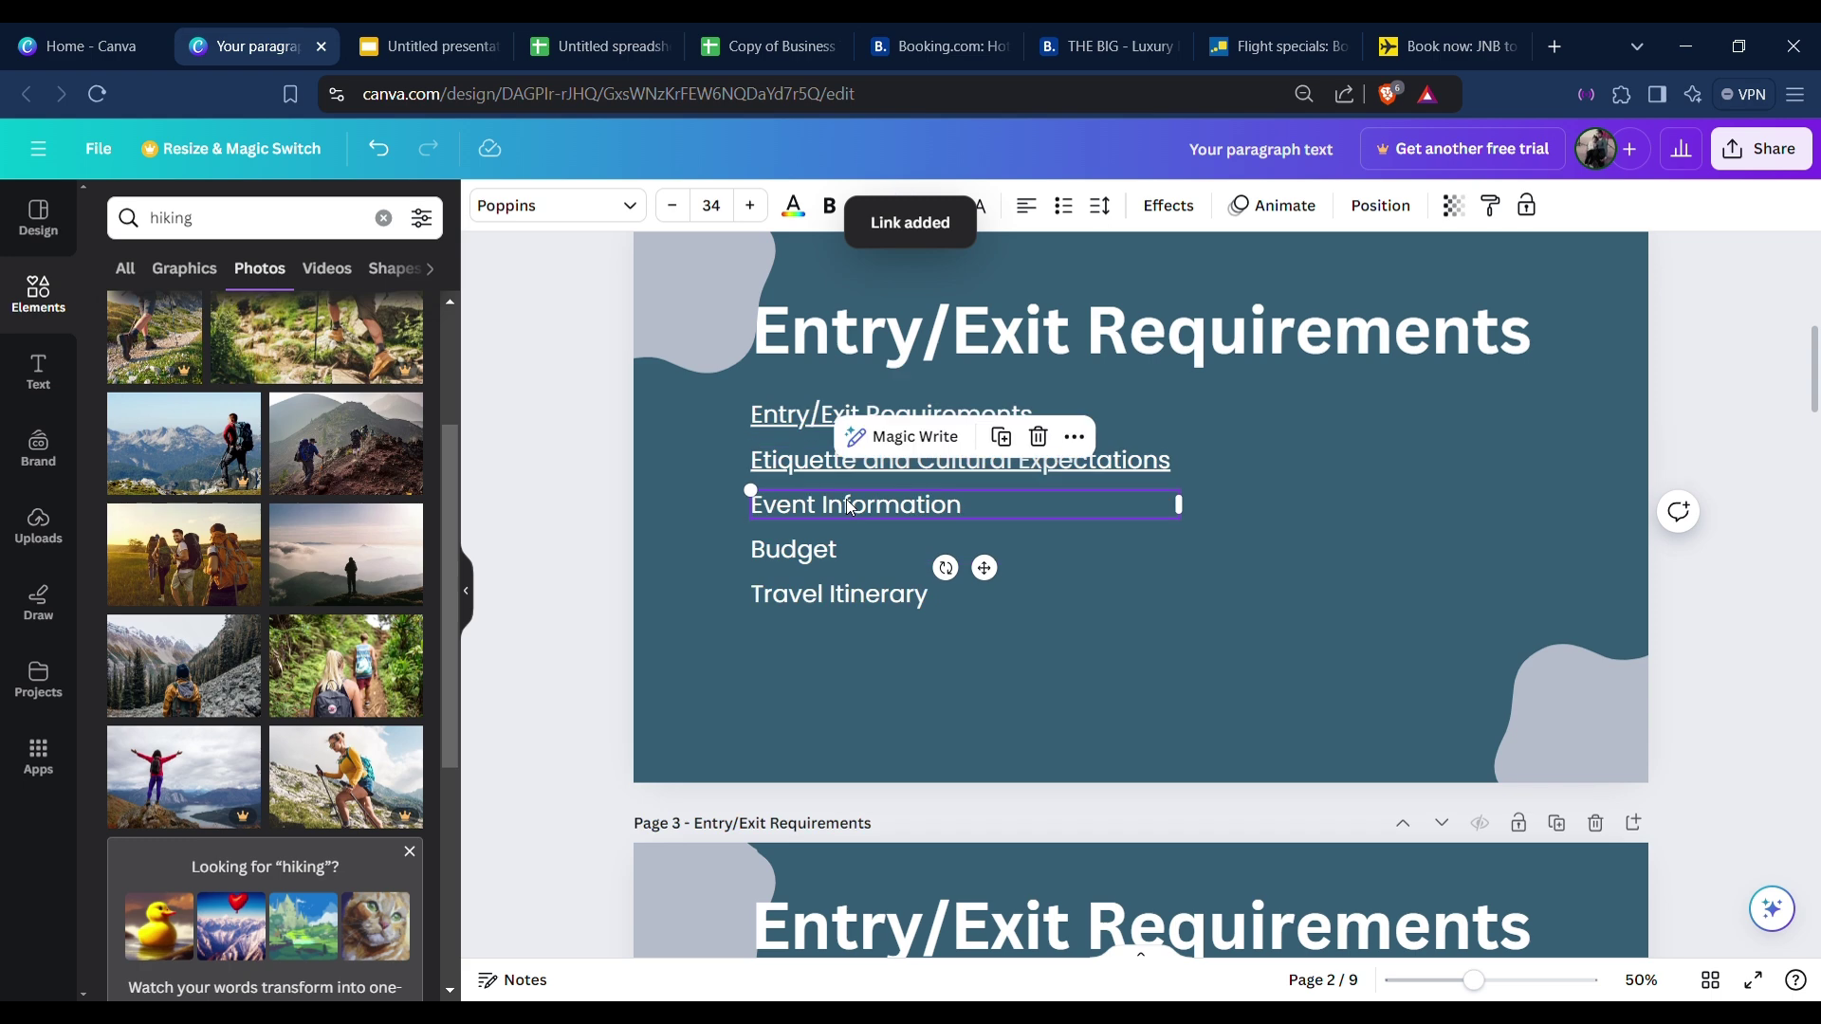
right_click(1060, 422)
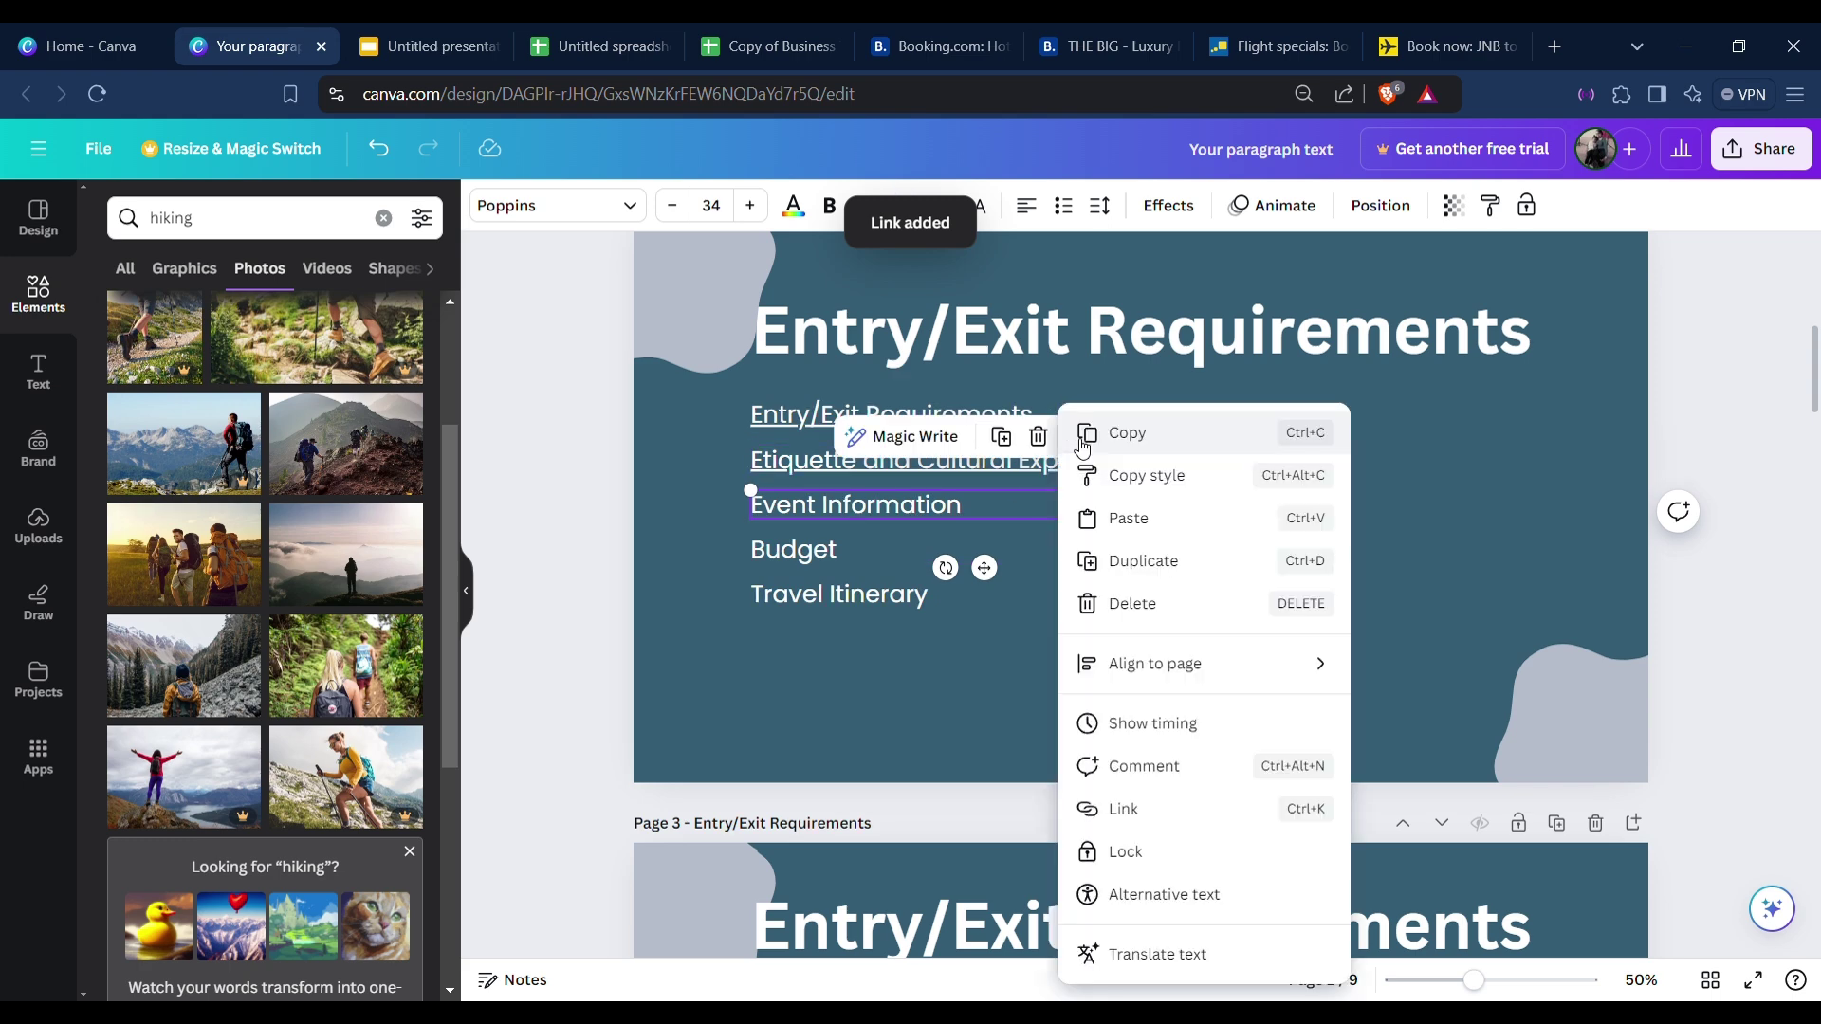
click(1176, 808)
scroll(1270, 730, down, 3)
click(1212, 633)
click(1286, 665)
click(817, 562)
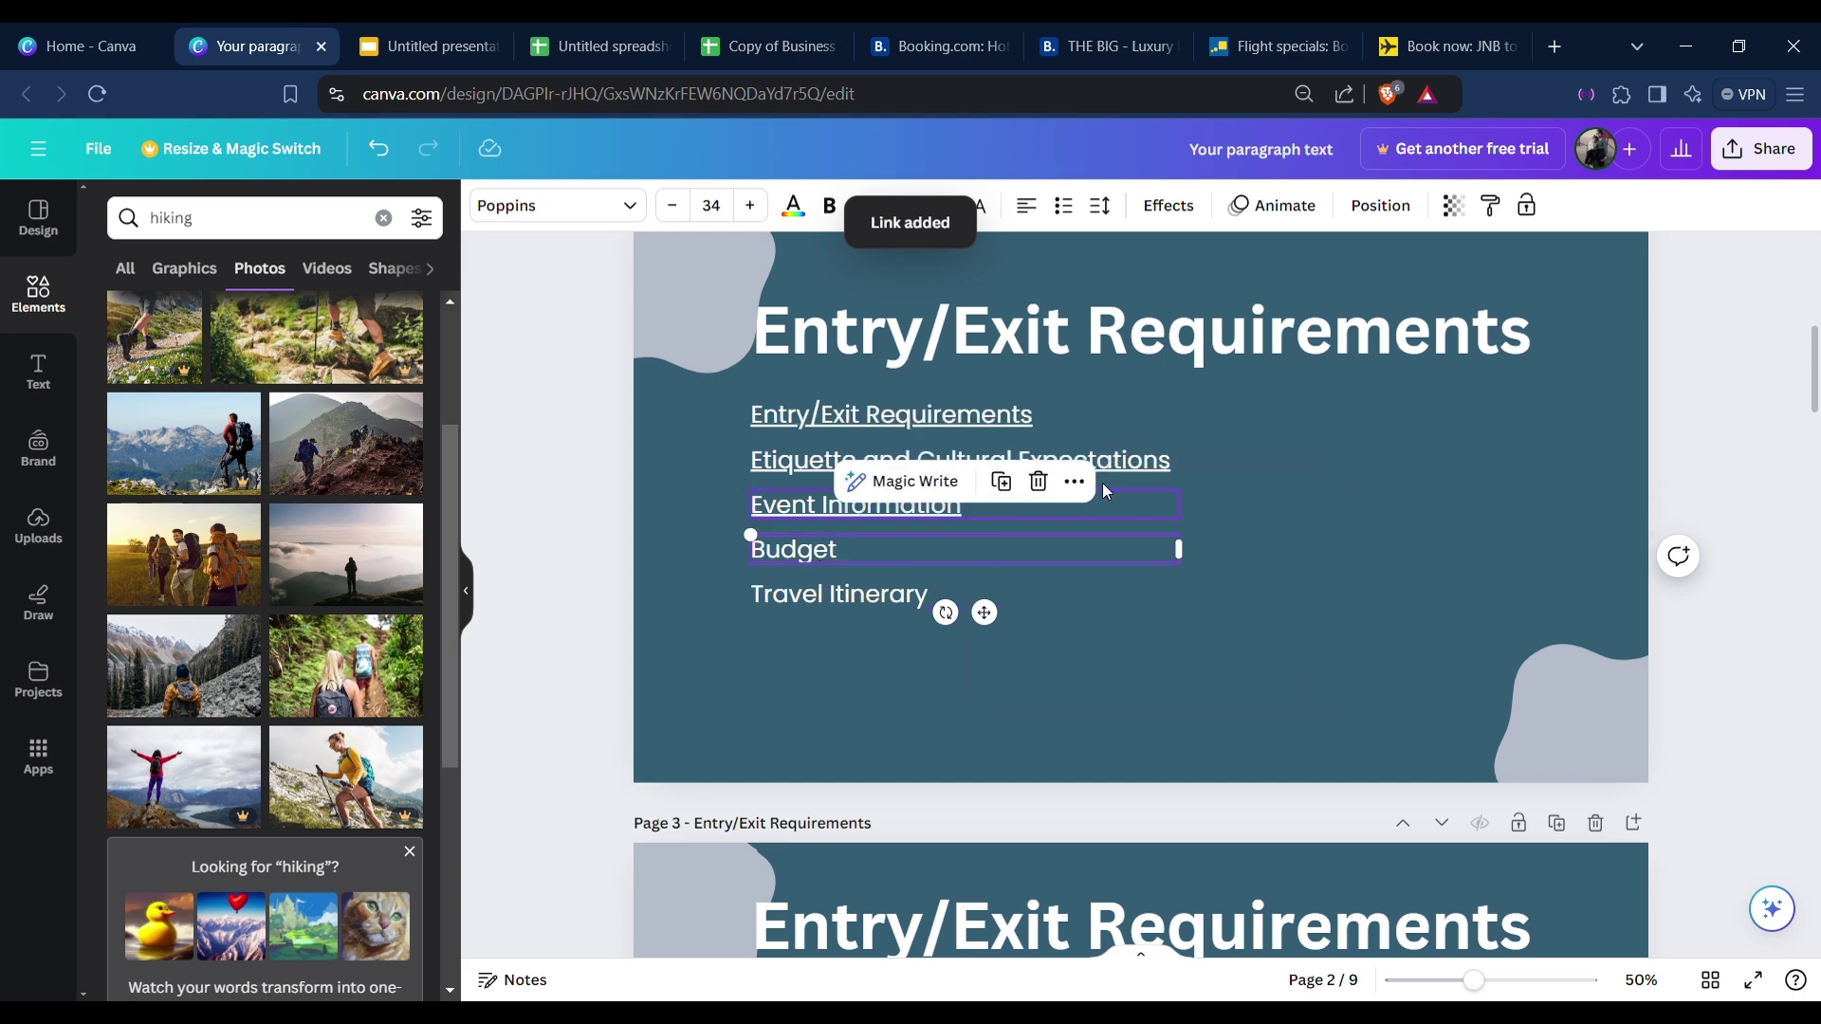
right_click(1054, 486)
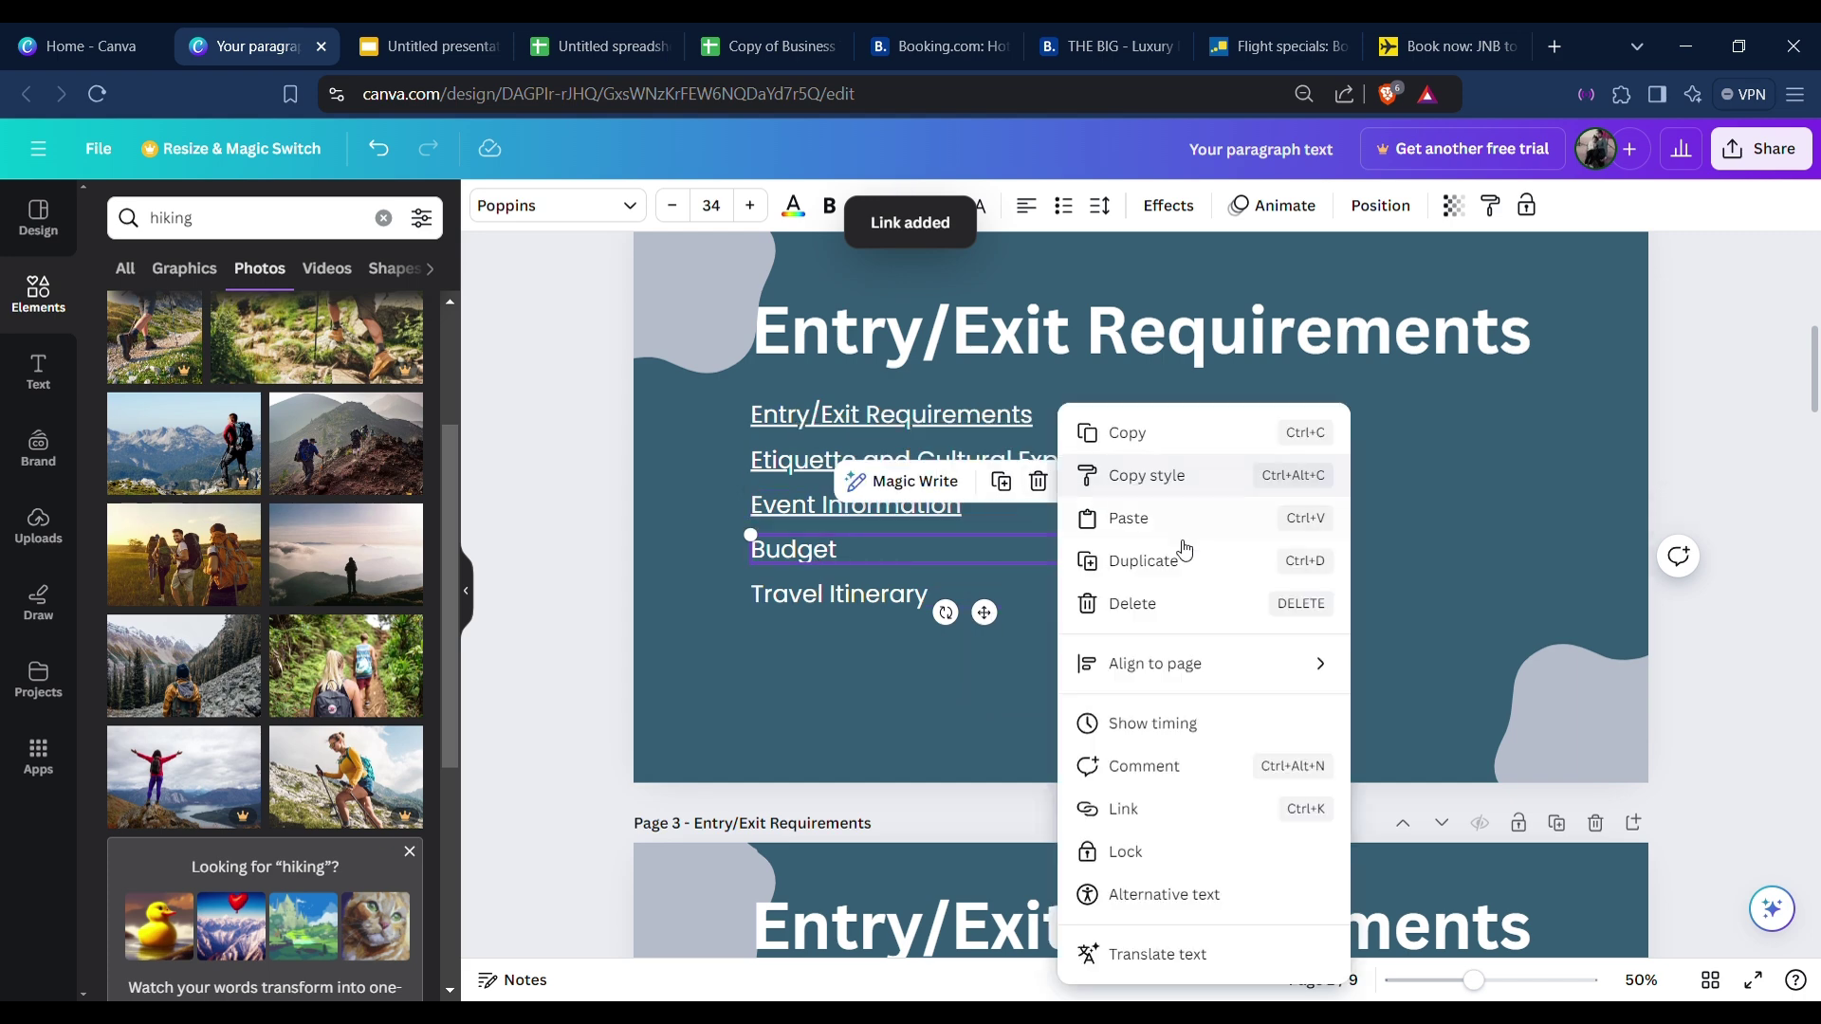
click(1124, 808)
scroll(1252, 760, down, 2)
click(1185, 818)
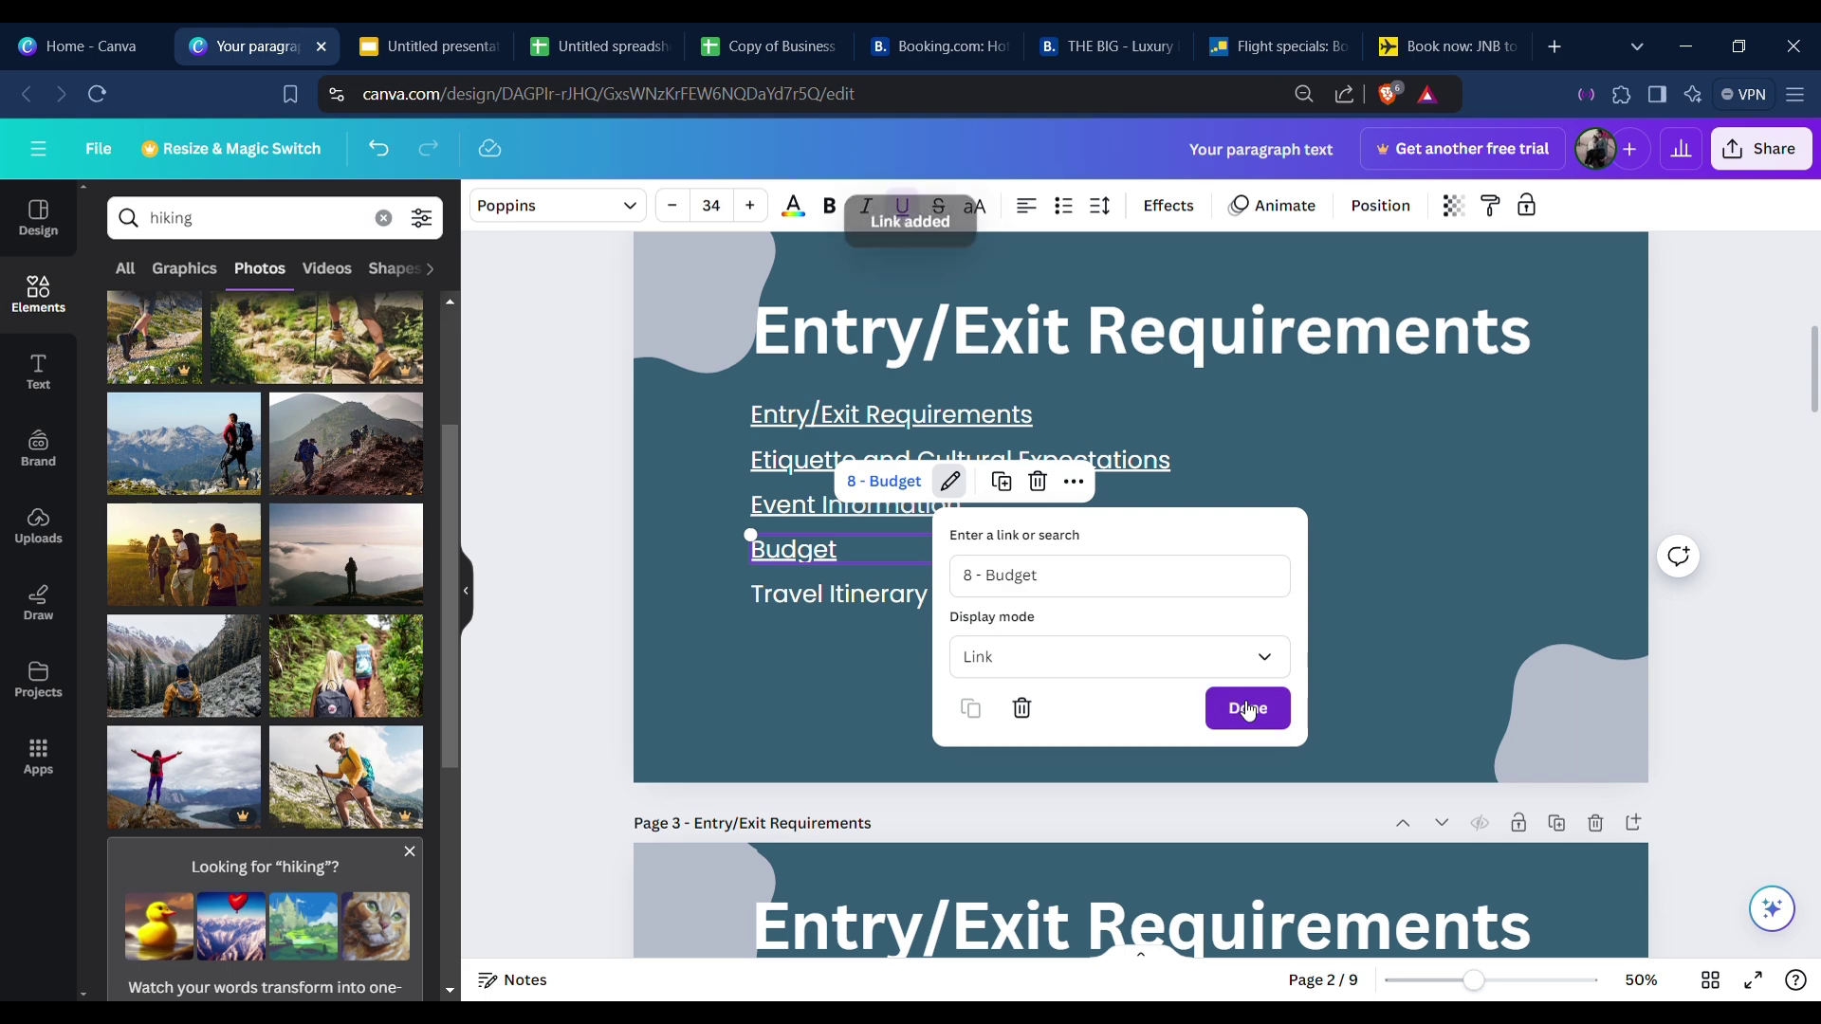
click(1245, 709)
Link the Travel Itinerary line to page 9.
click(806, 595)
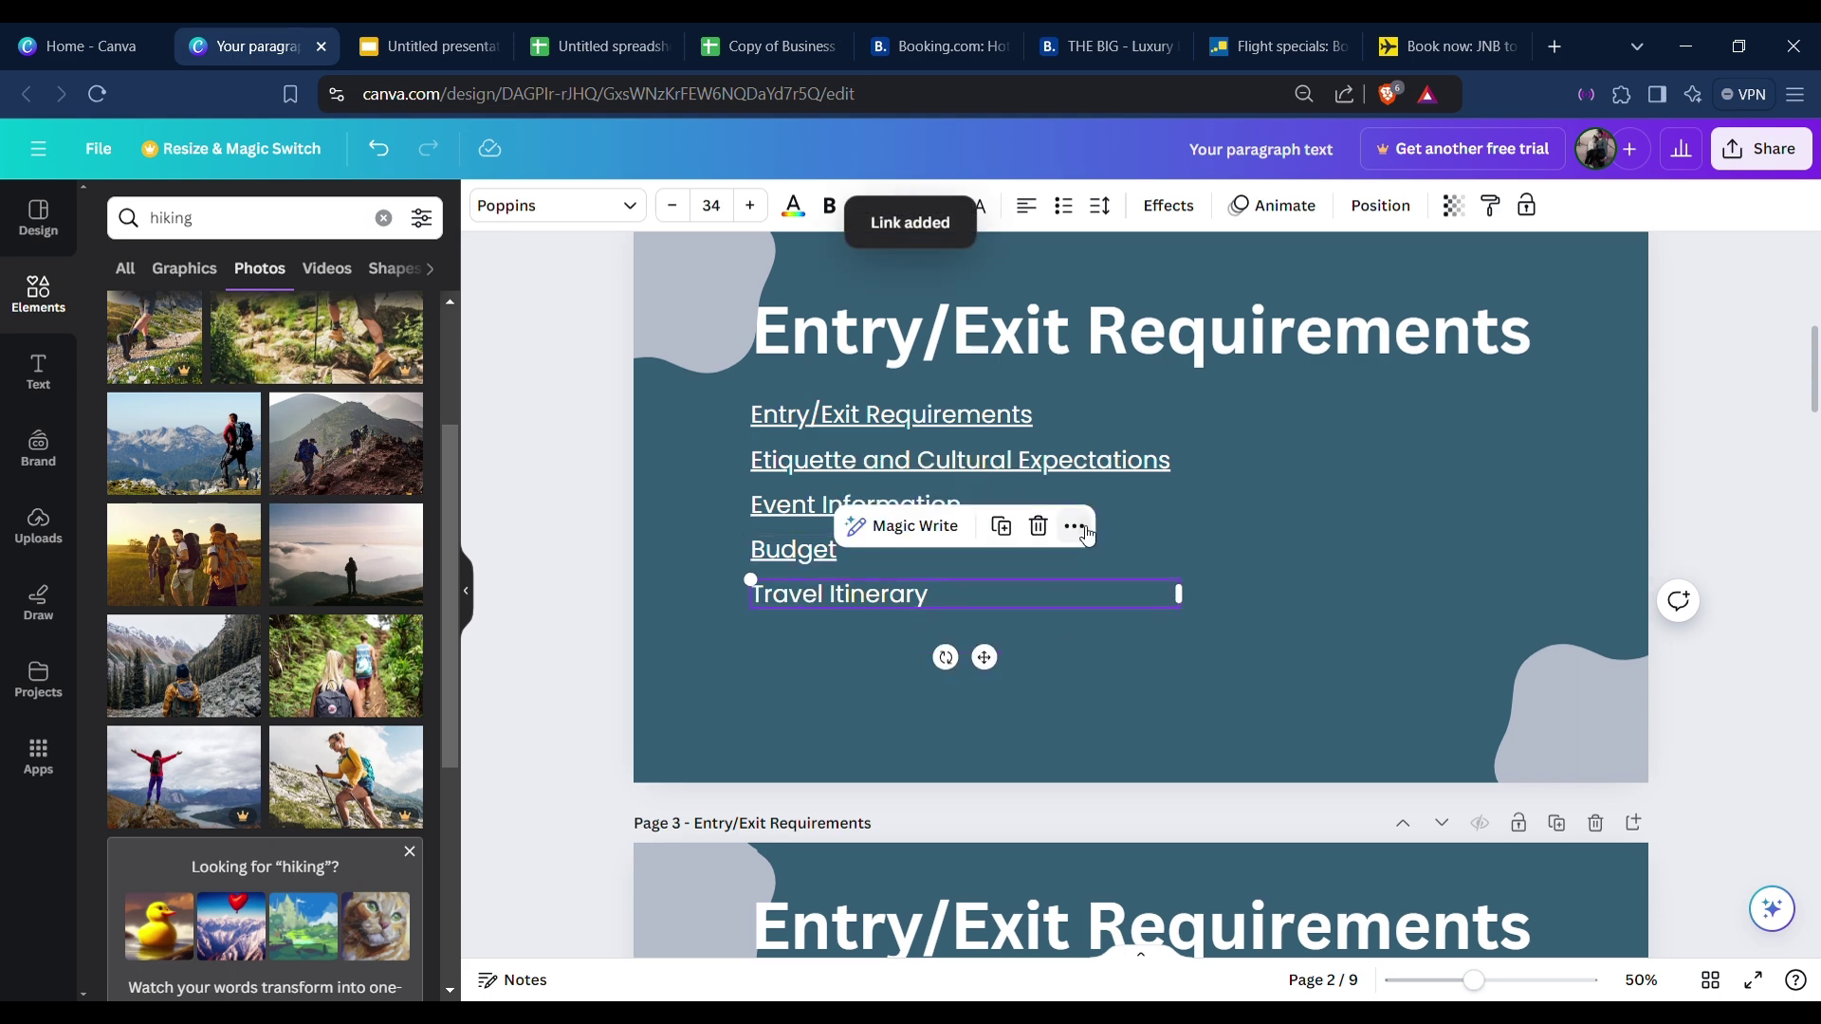
click(1074, 526)
click(1138, 818)
scroll(1262, 787, down, 3)
click(1237, 898)
click(1278, 753)
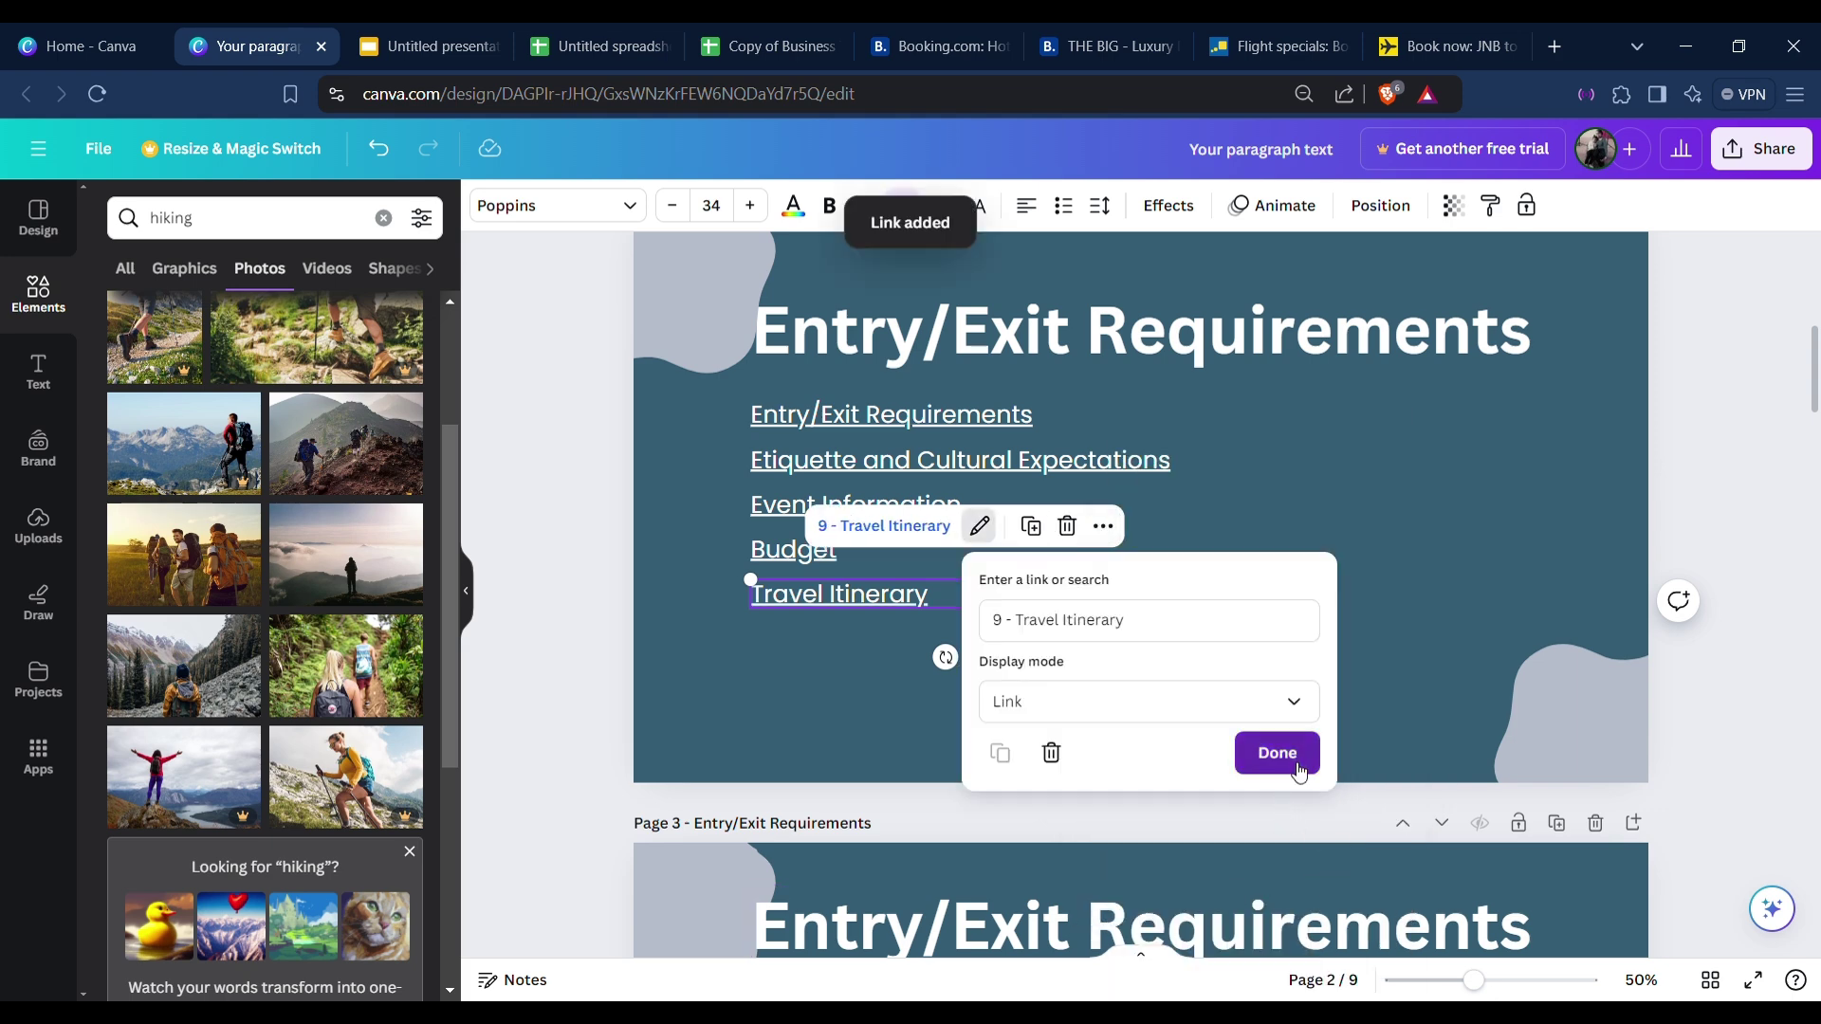
click(1572, 527)
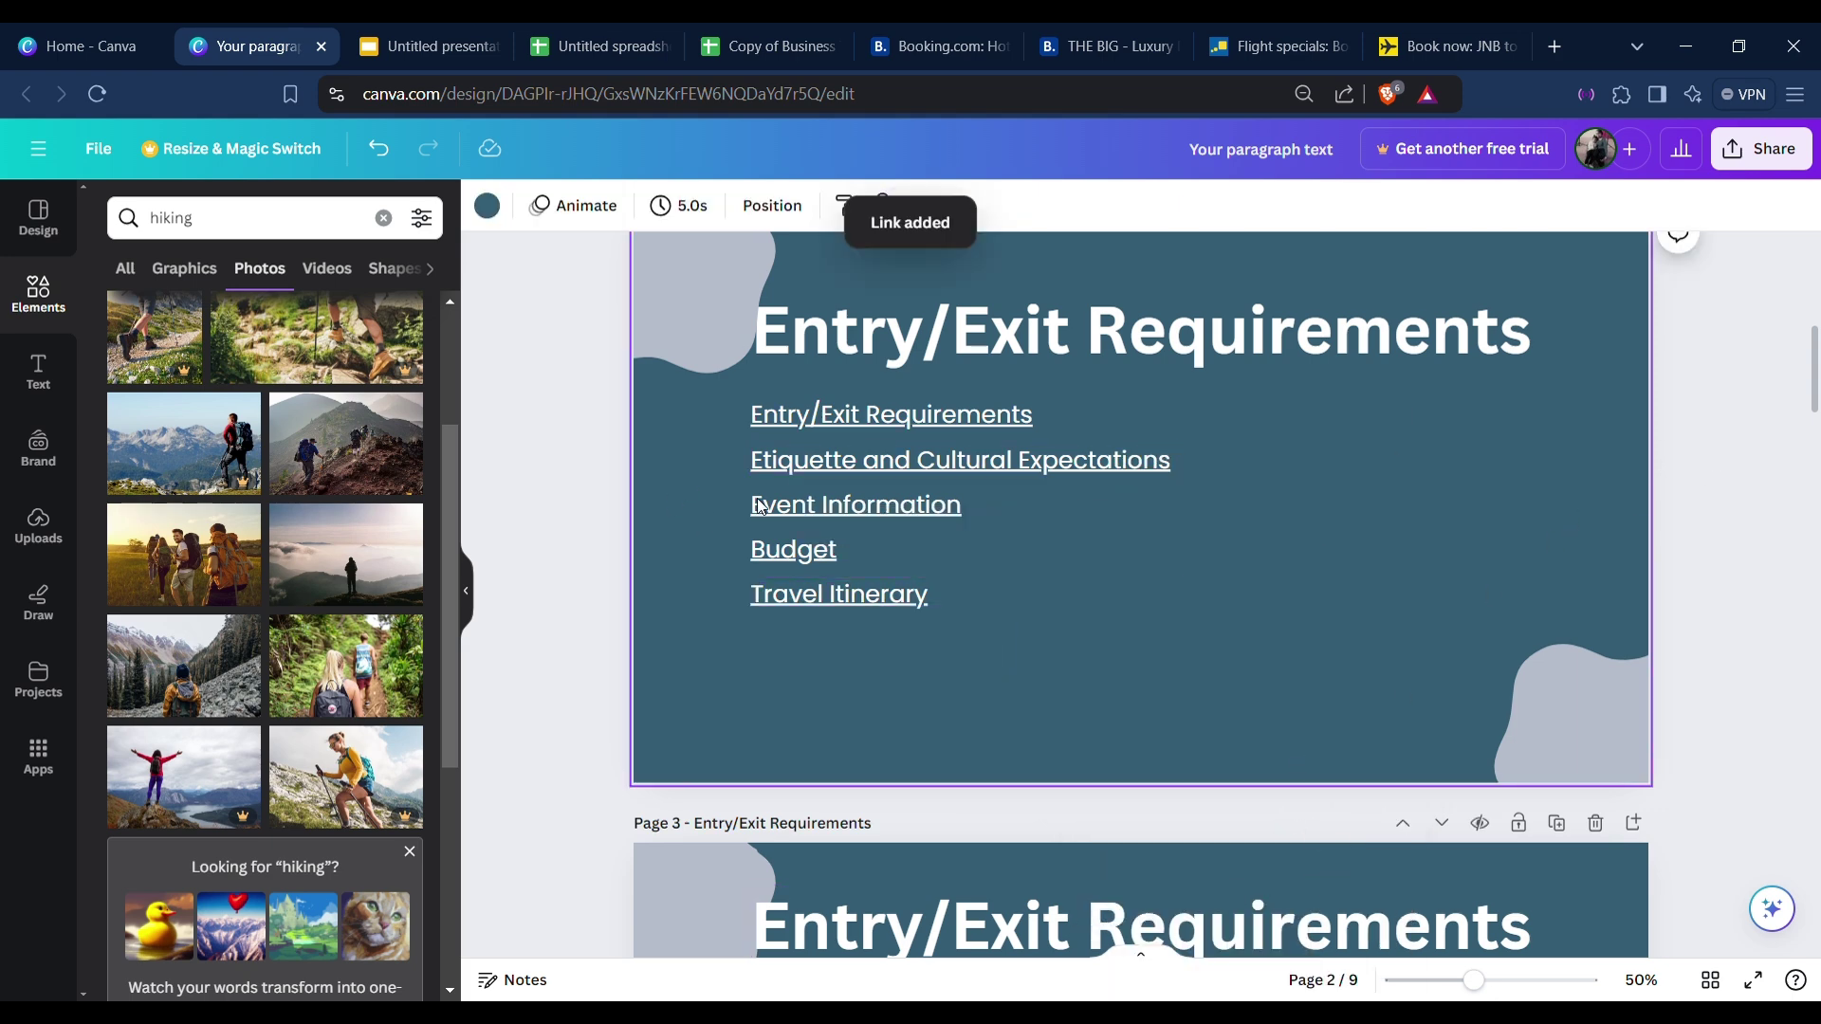
Replace the 'Your paragraph text' design title with 'Travel Pack'.
click(1783, 325)
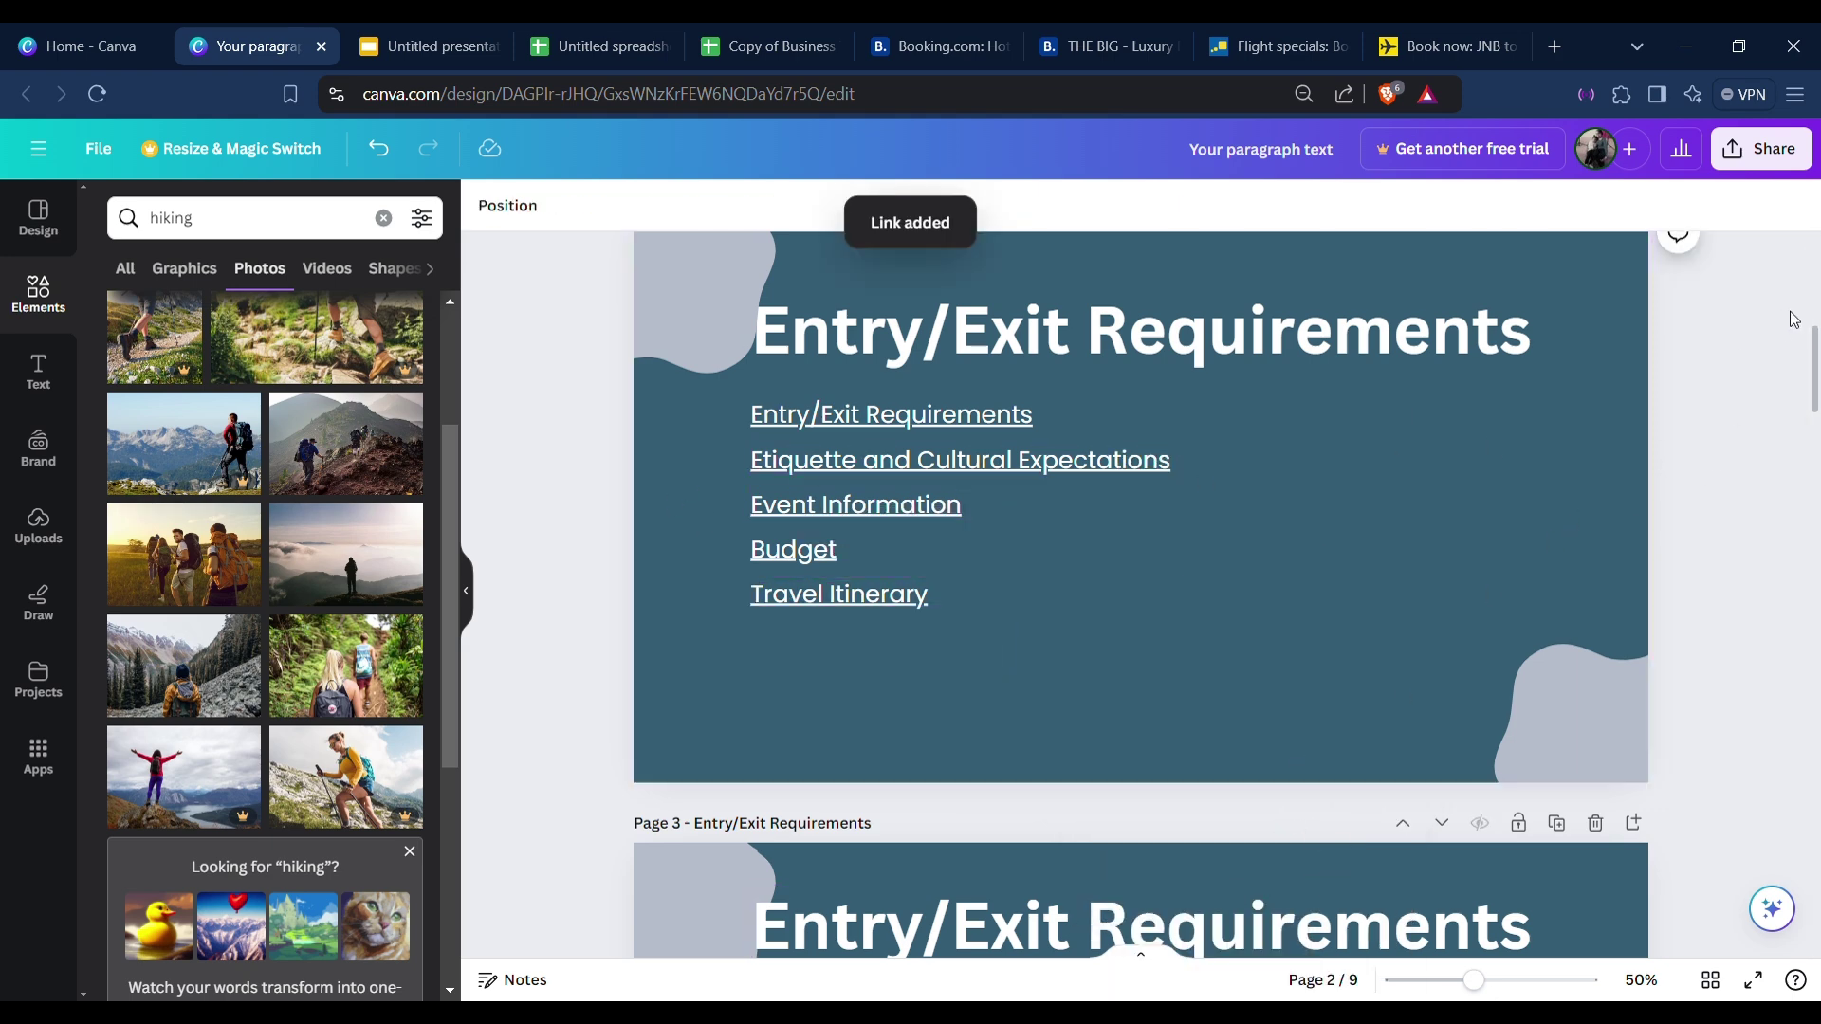
click(1323, 156)
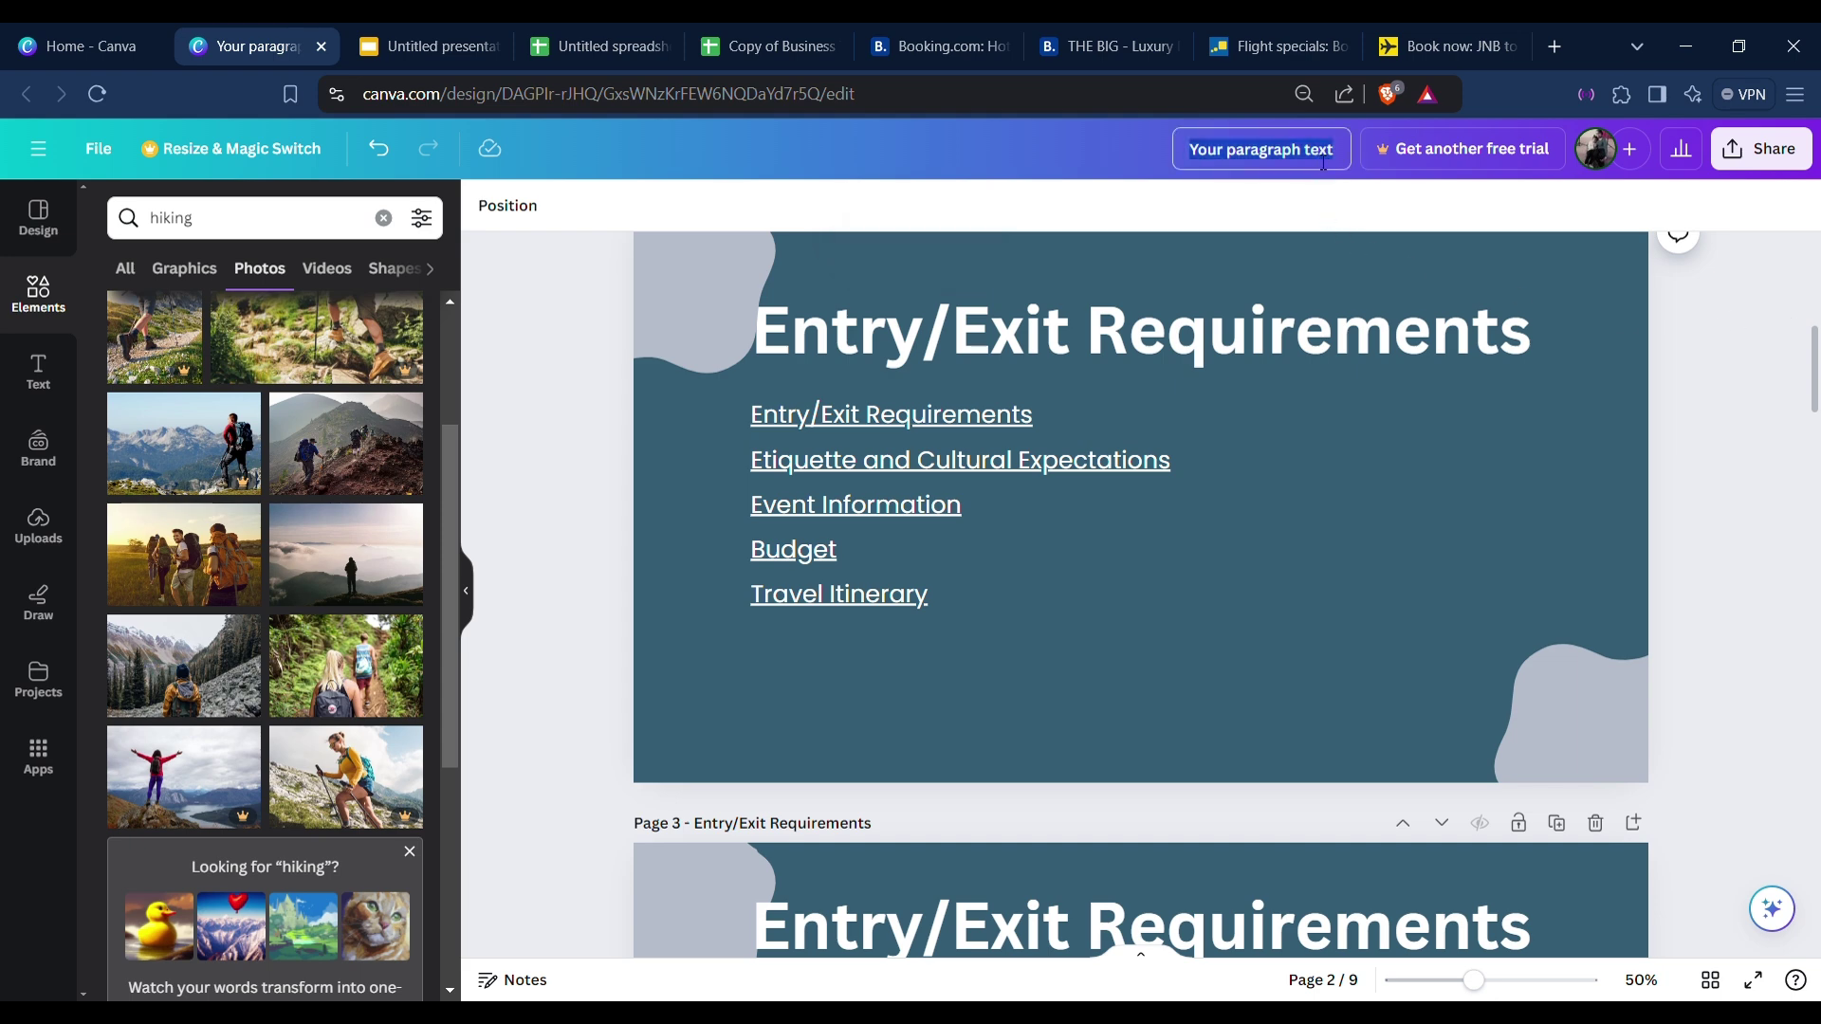
click(1143, 153)
click(1292, 151)
click(1295, 154)
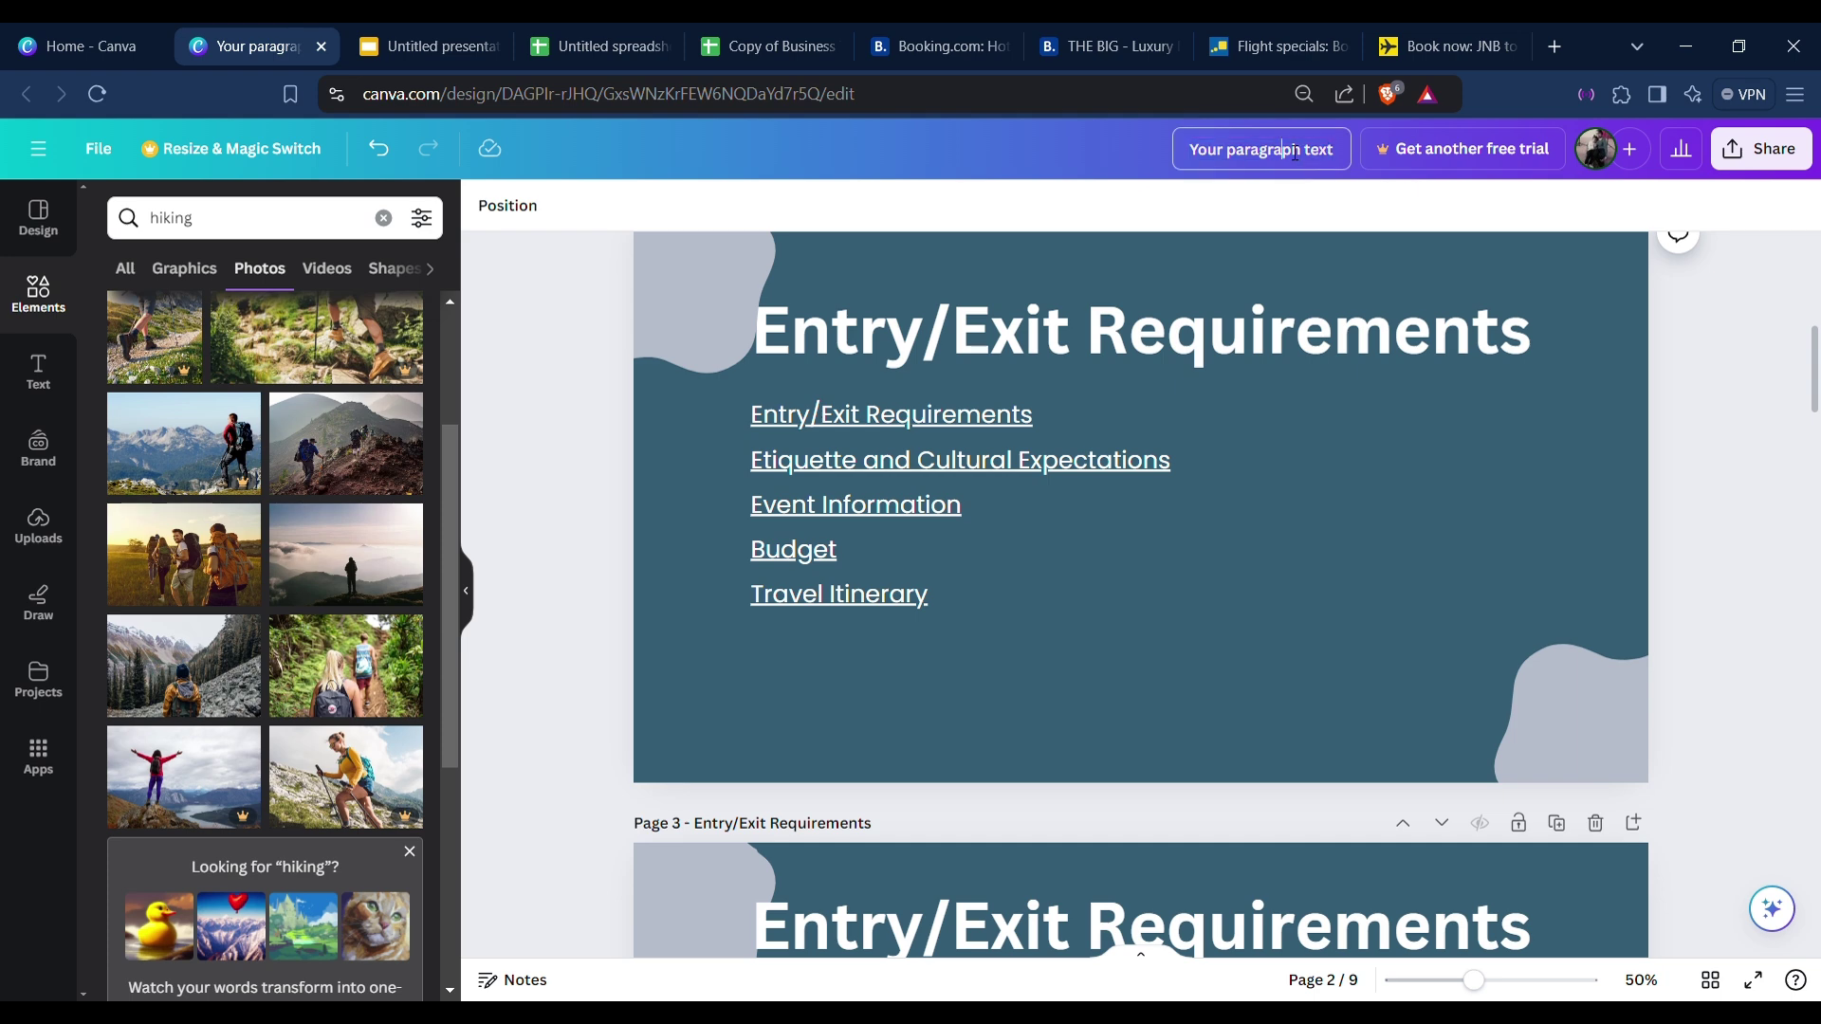
triple_click(1281, 153)
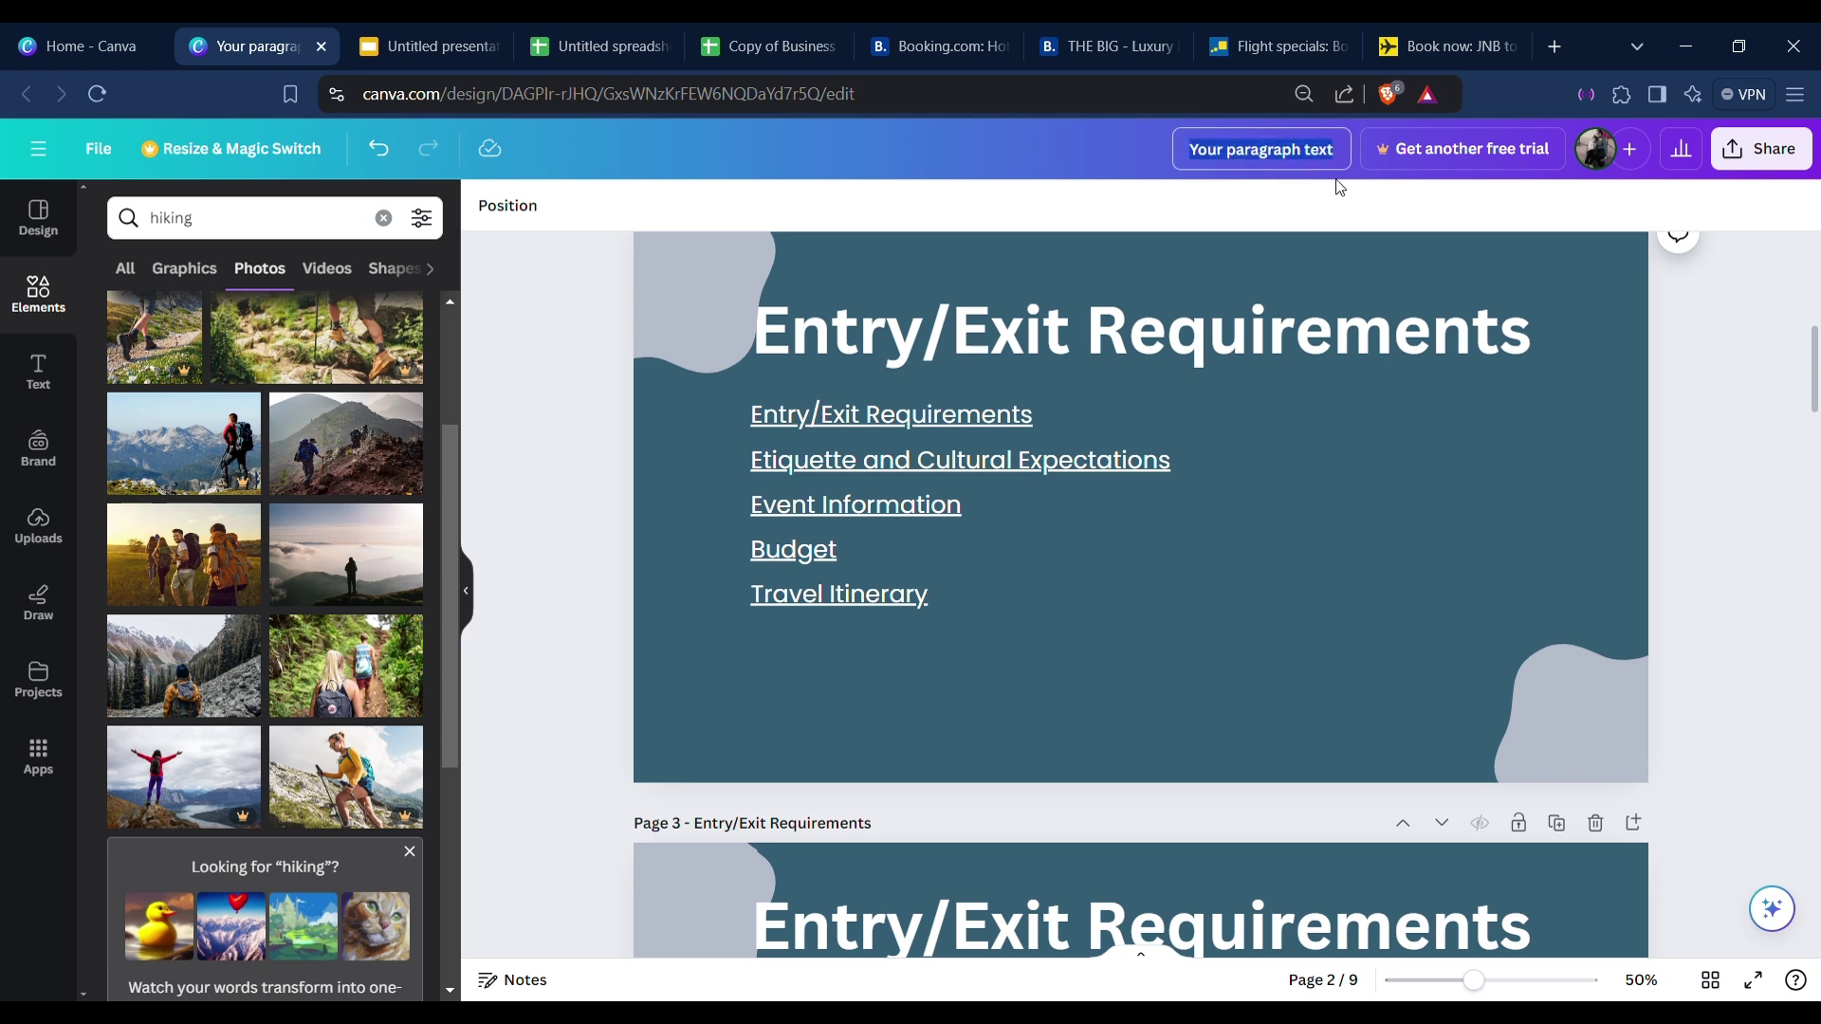
text(Travel Pack)
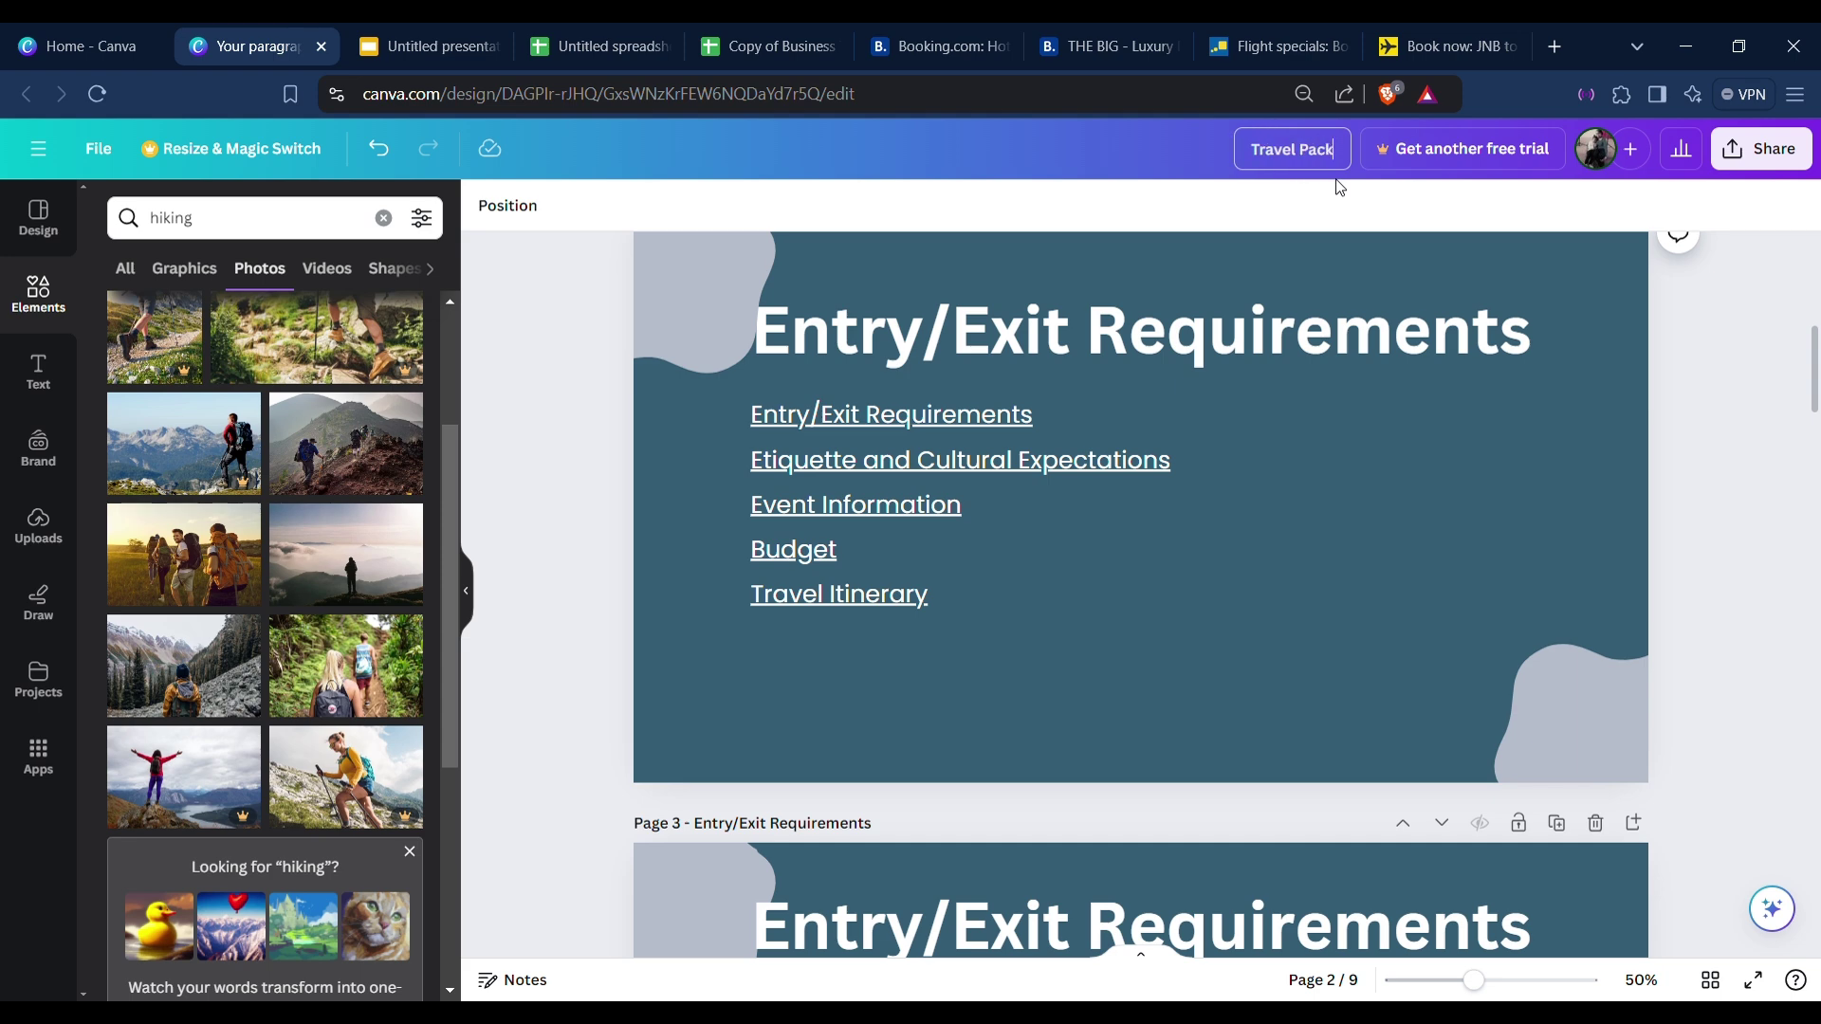
click(1009, 153)
Download all 9 Travel Pack pages as a Microsoft PowerPoint file, then return to Google Slides.
click(1799, 157)
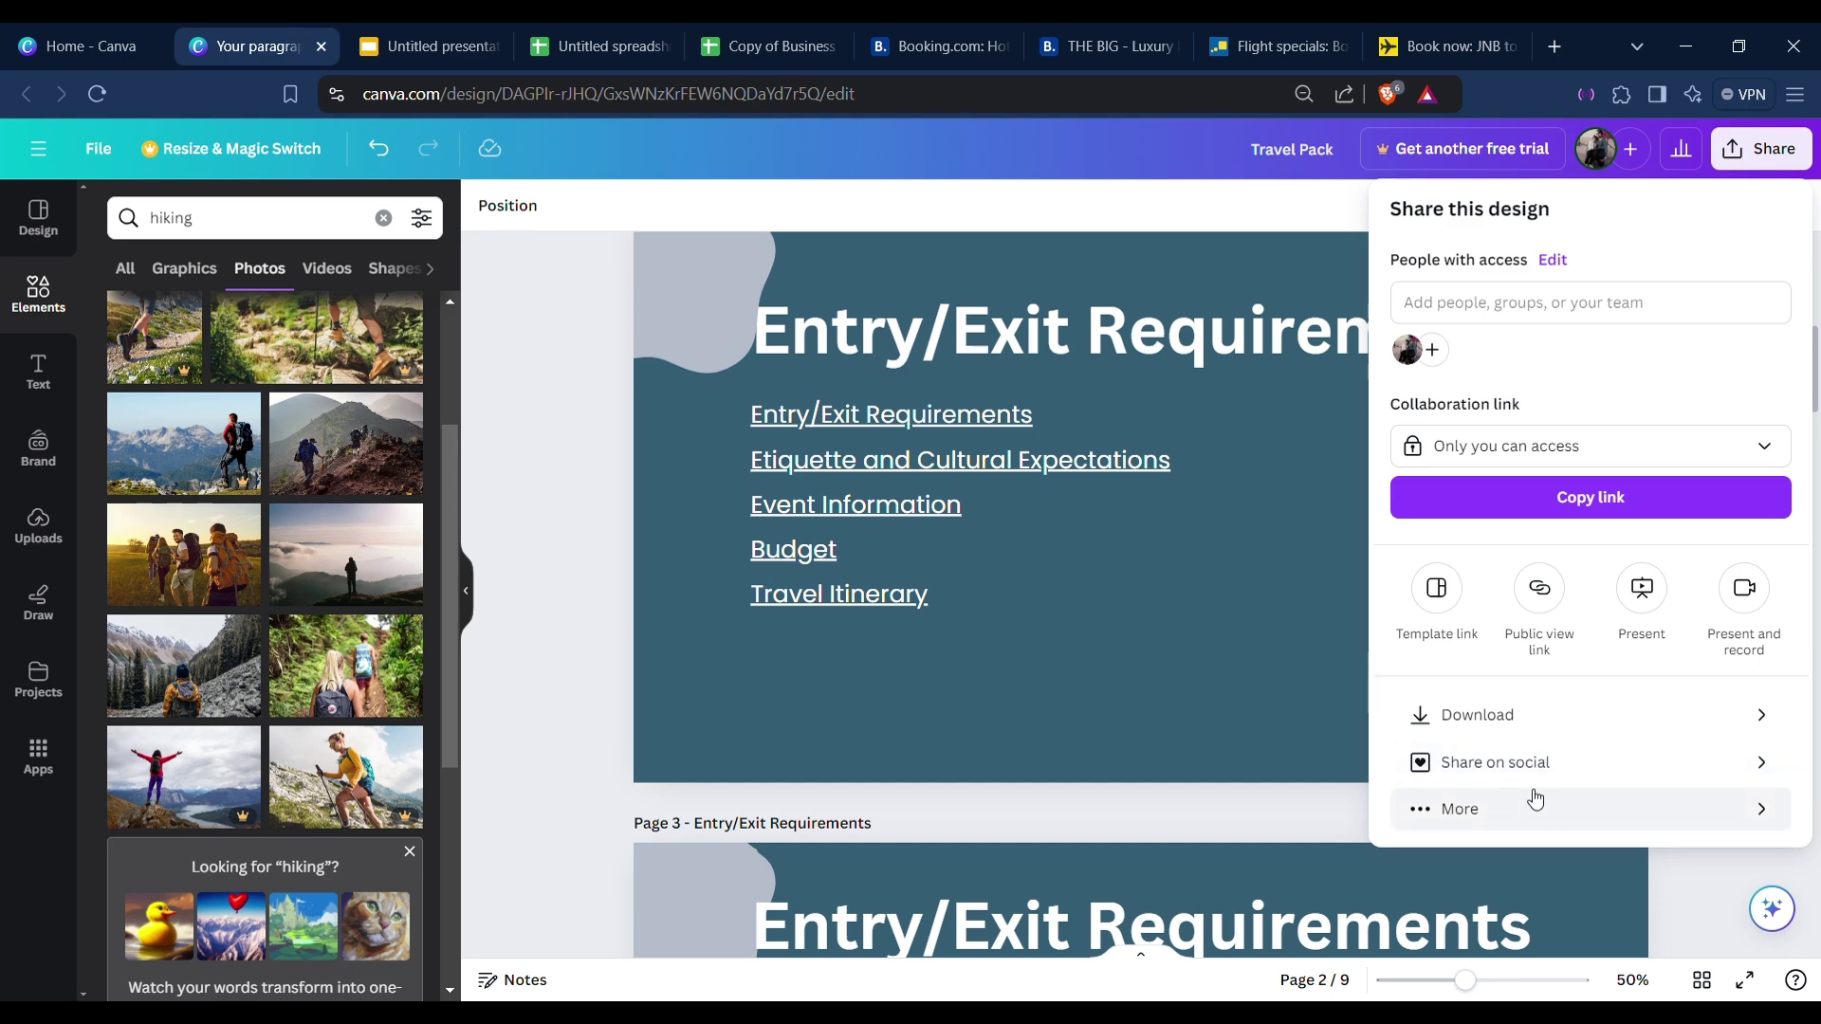
click(1514, 802)
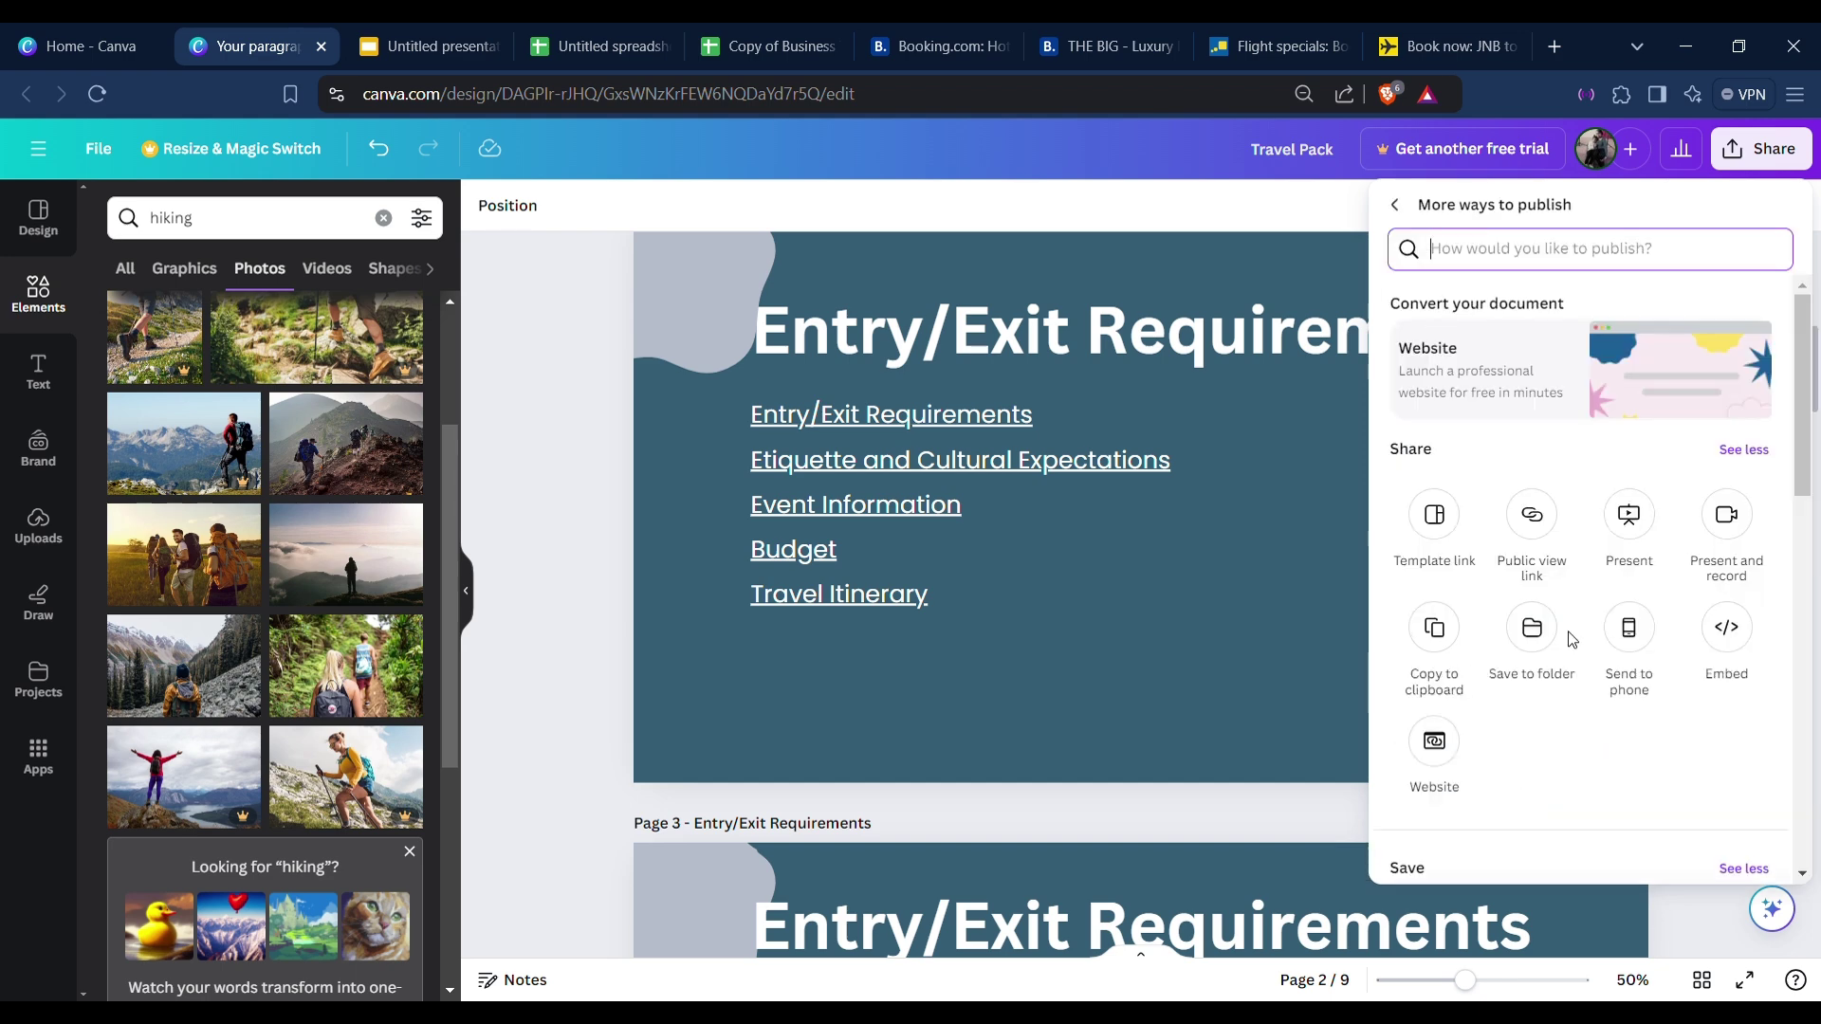
scroll(1572, 643, down, 5)
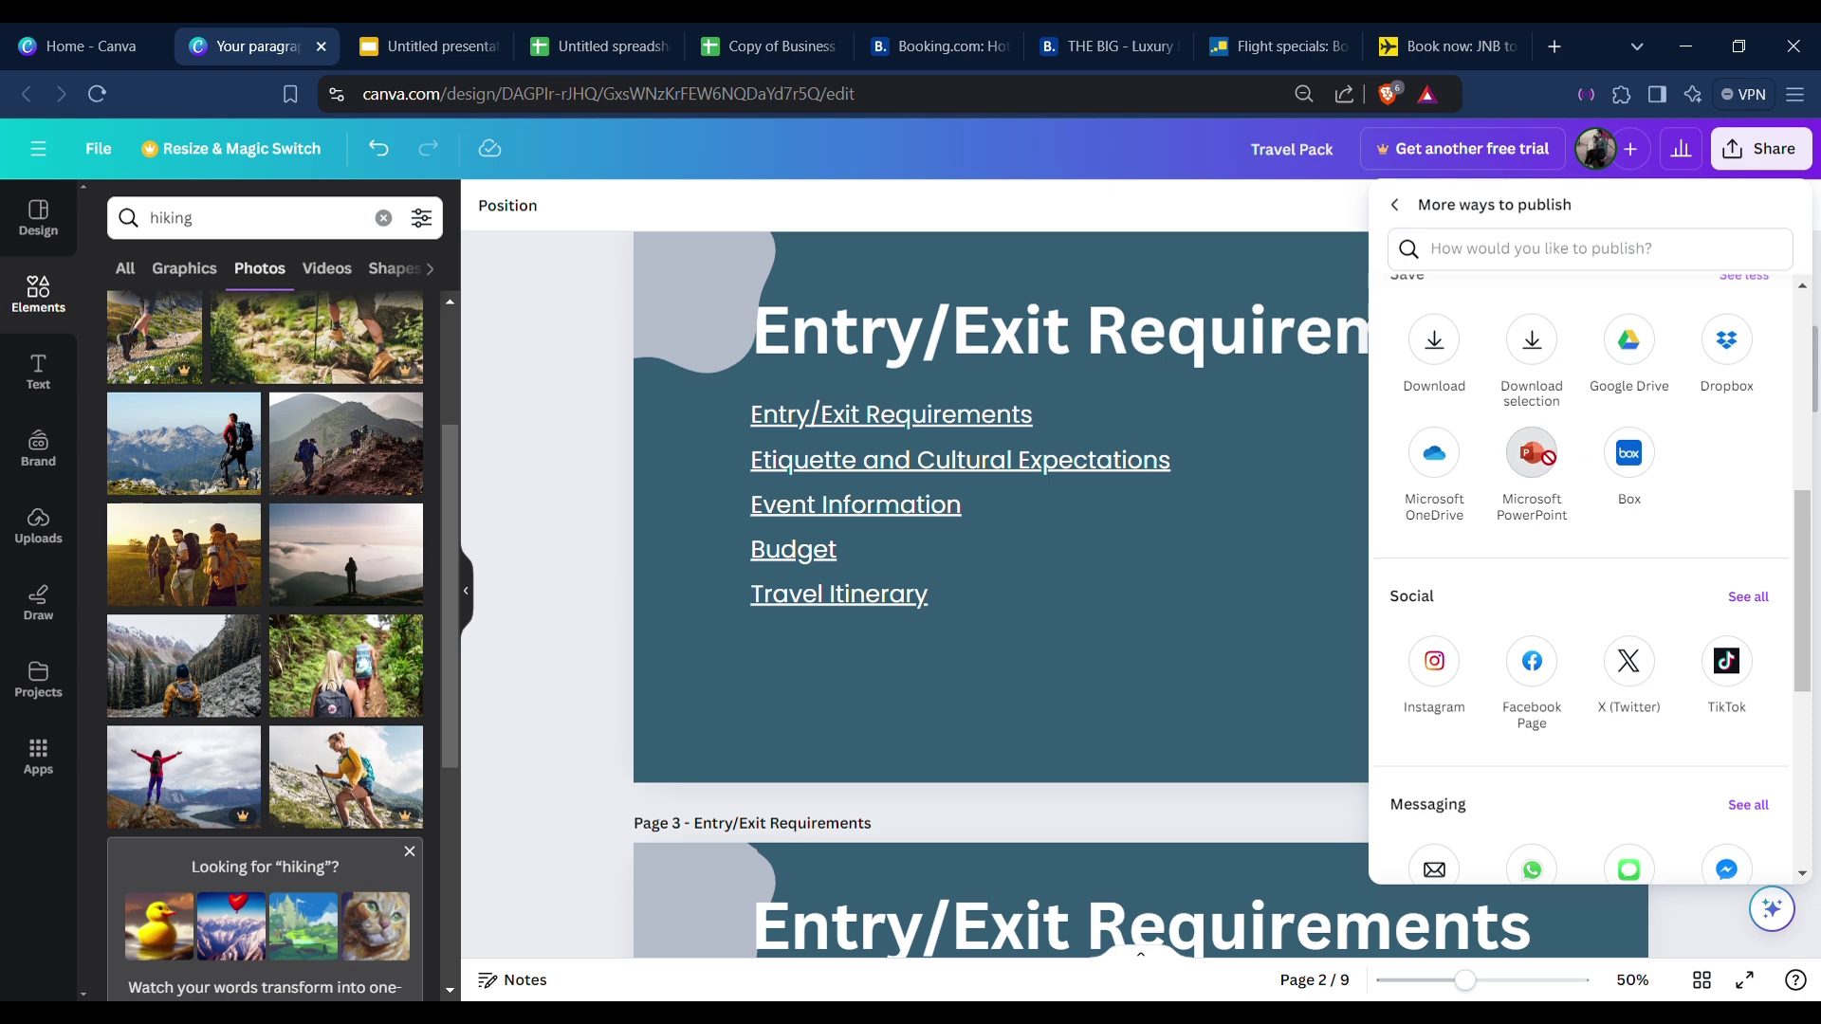
click(1548, 459)
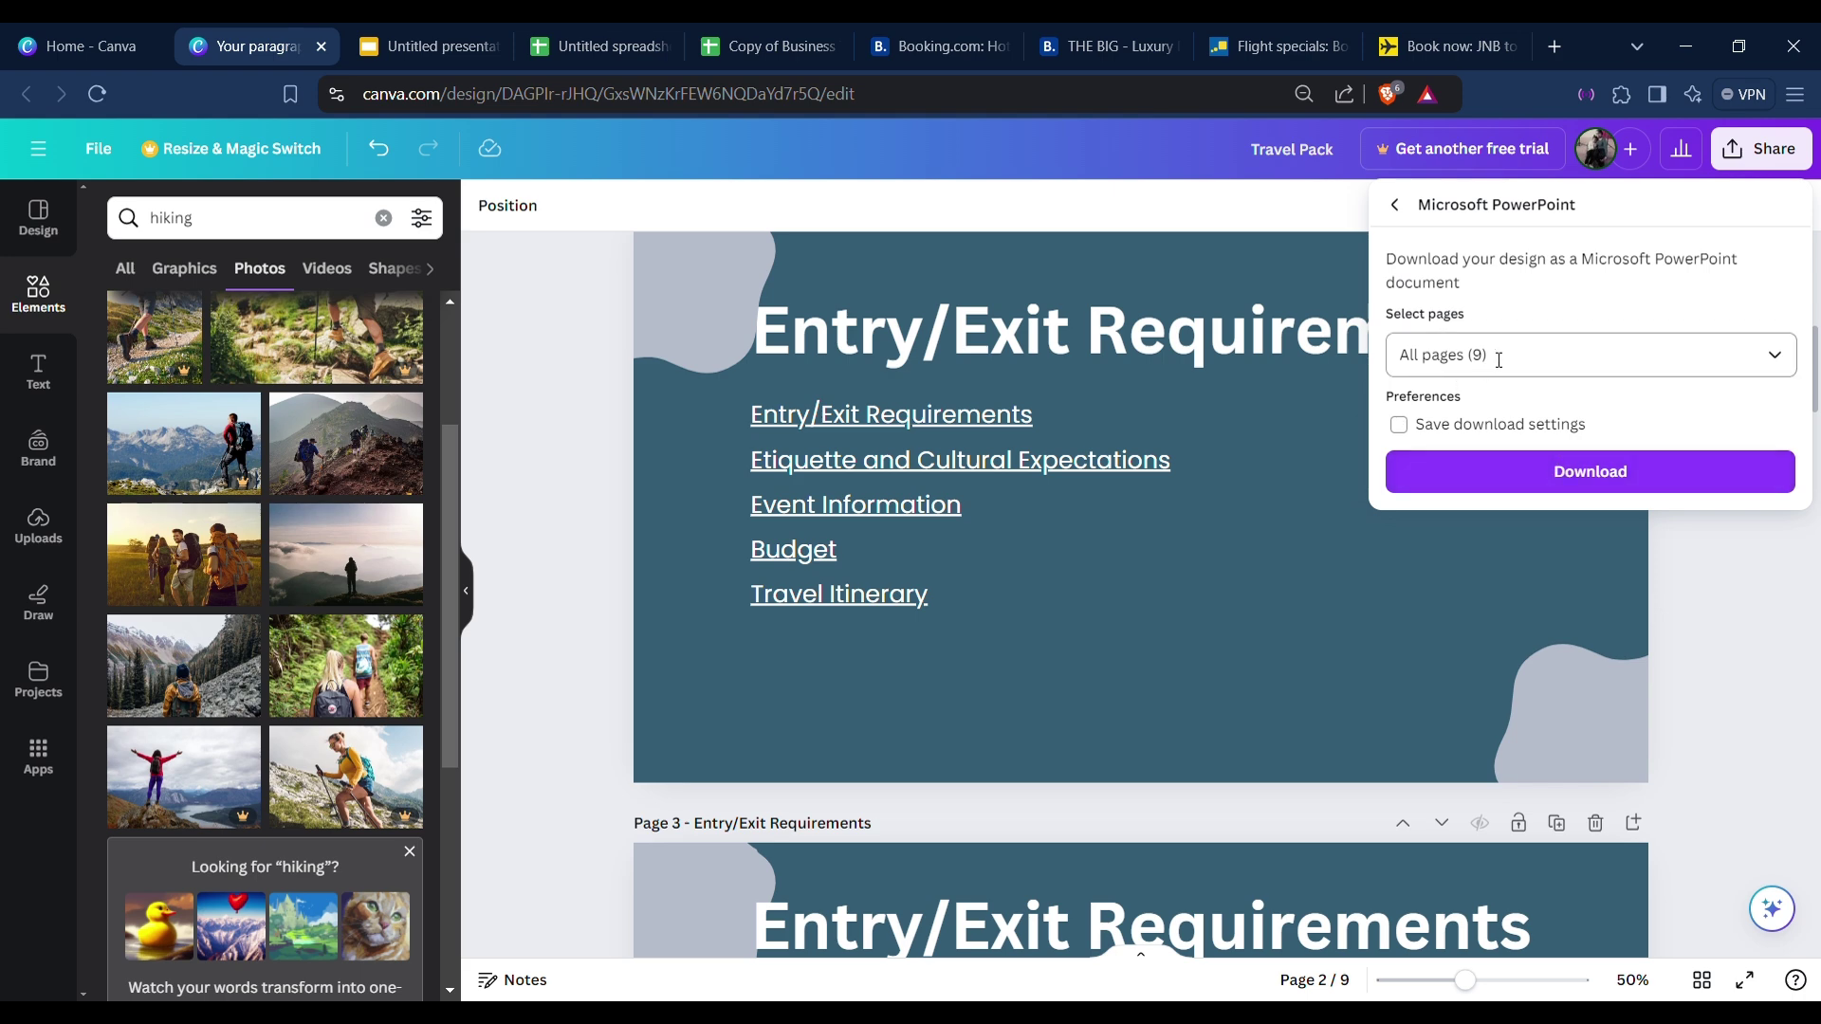
click(1552, 475)
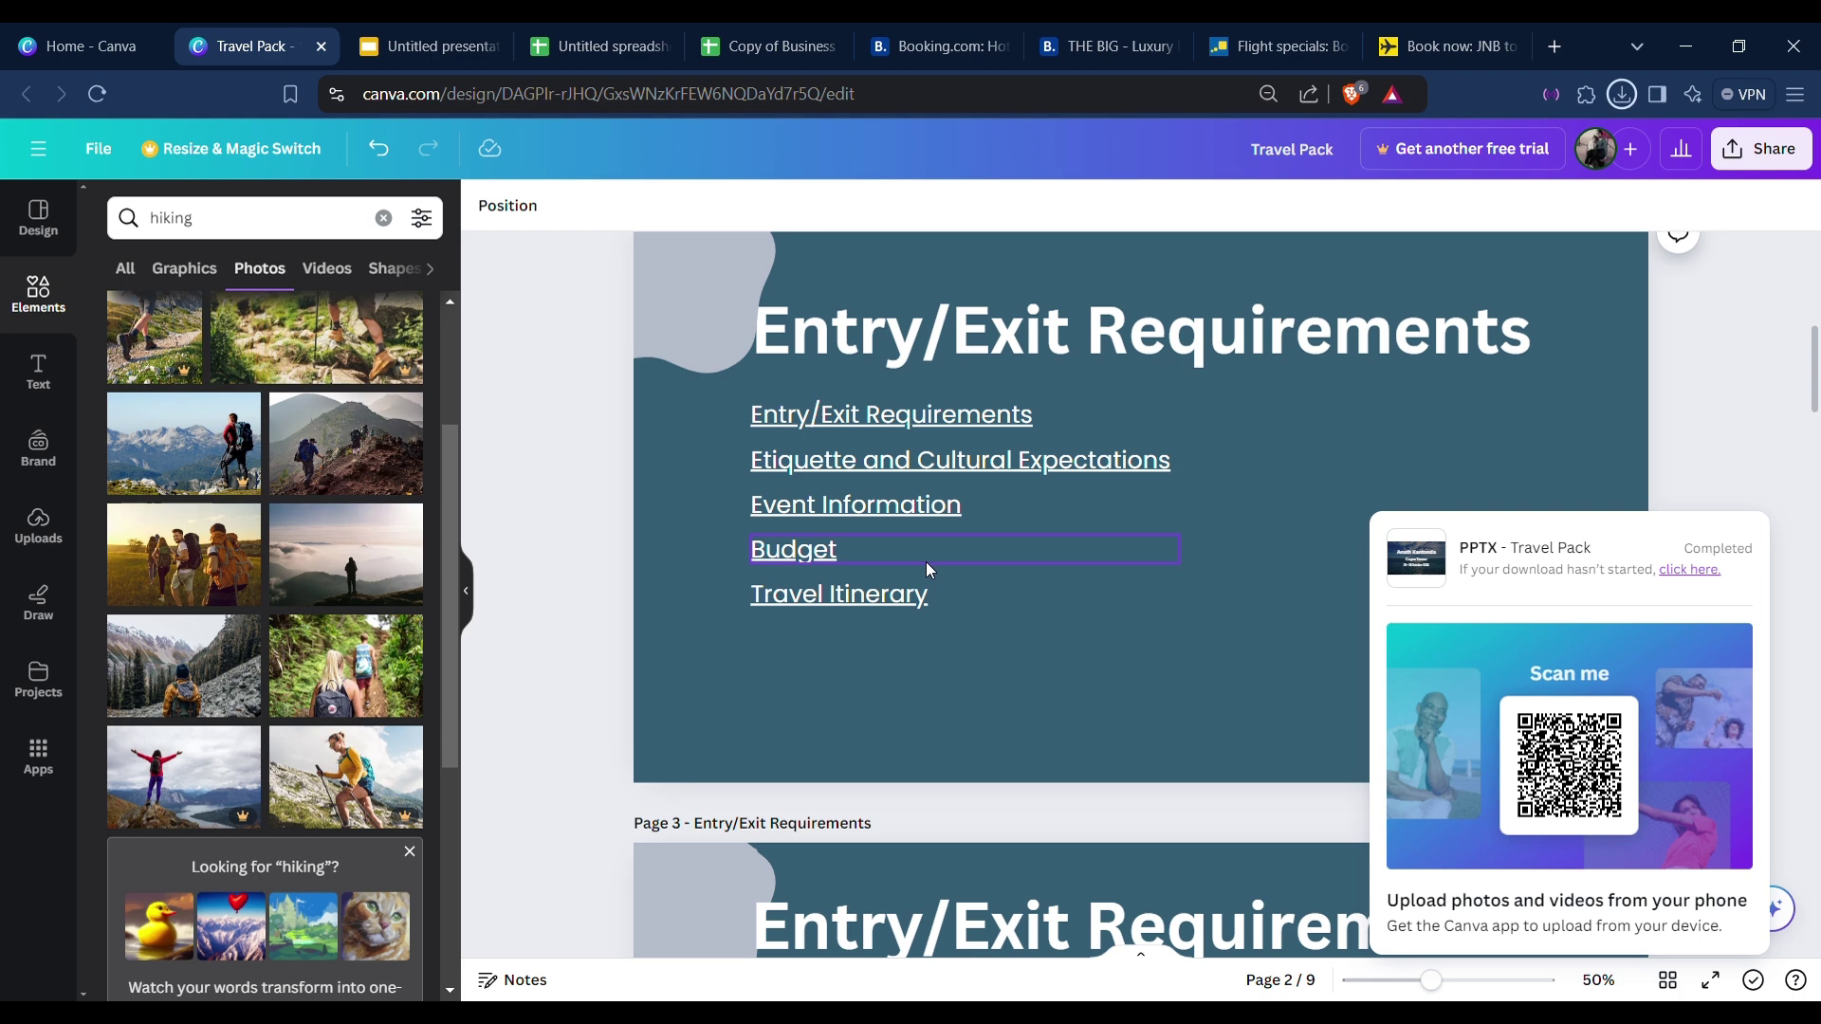
key(ctrl+Tab)
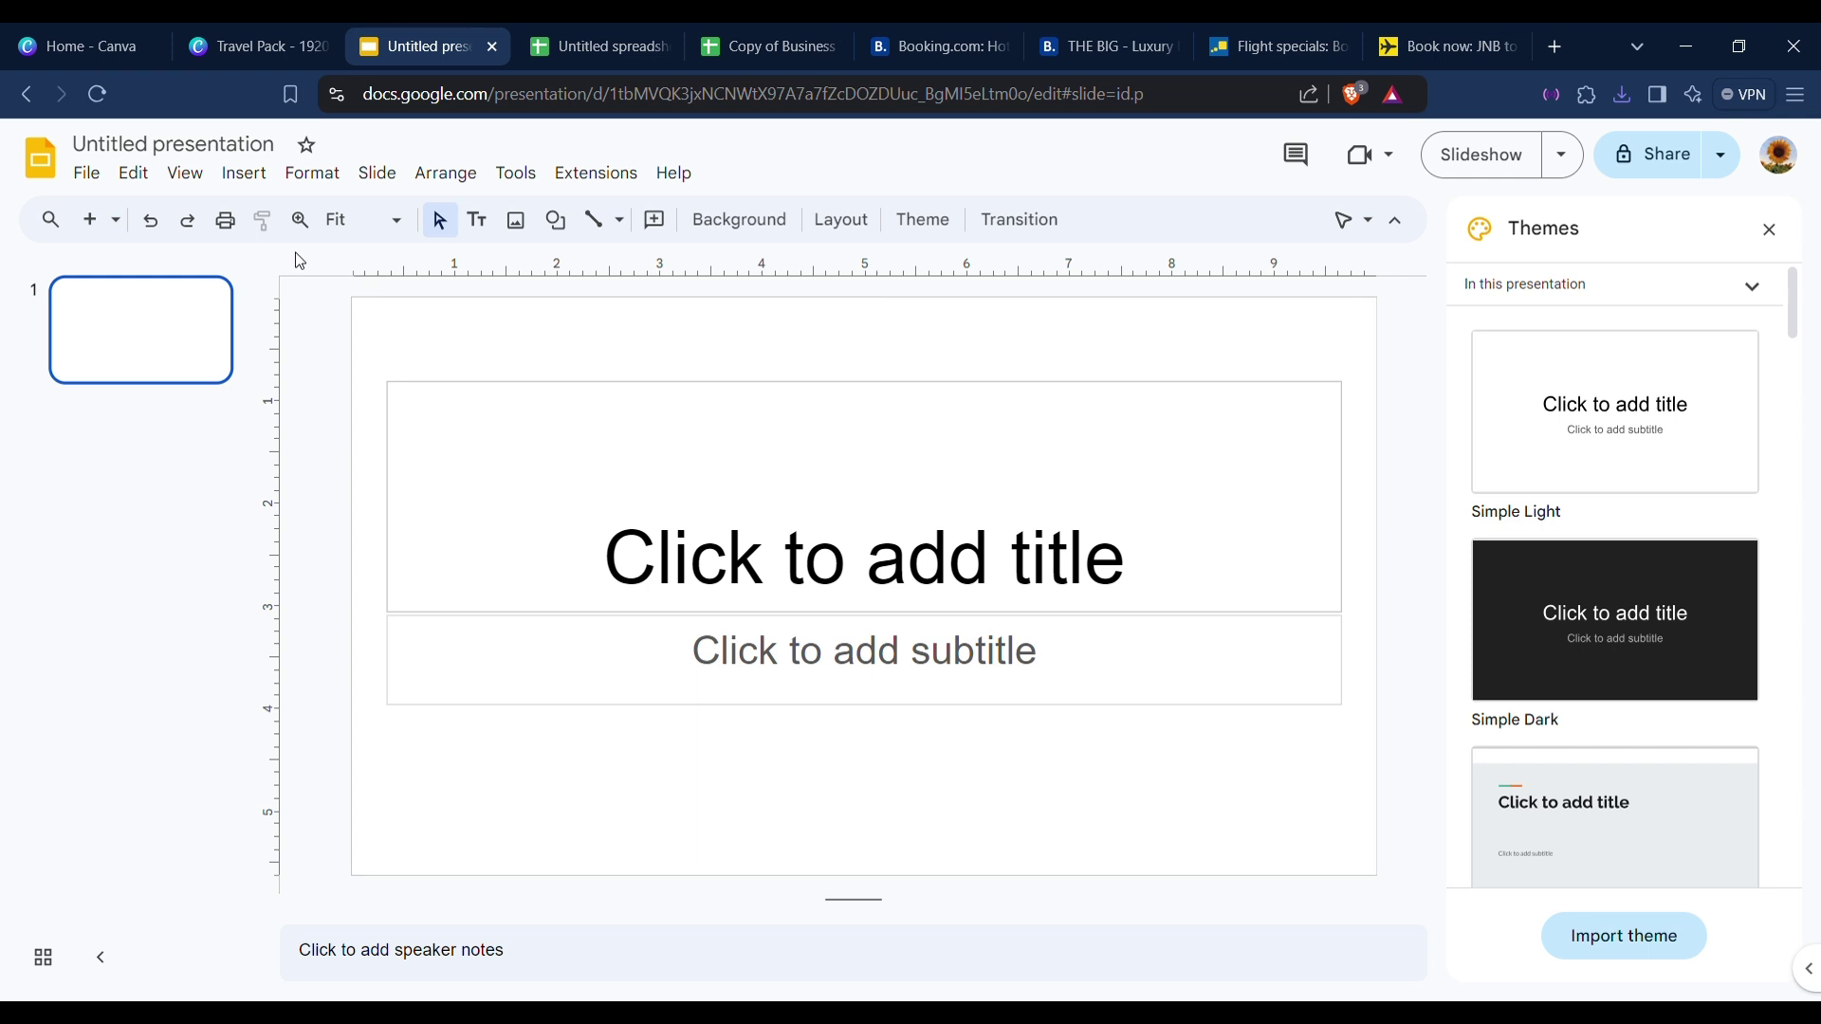
Title the Google Slides presentation 'Your Name - Destination - Date'.
click(225, 147)
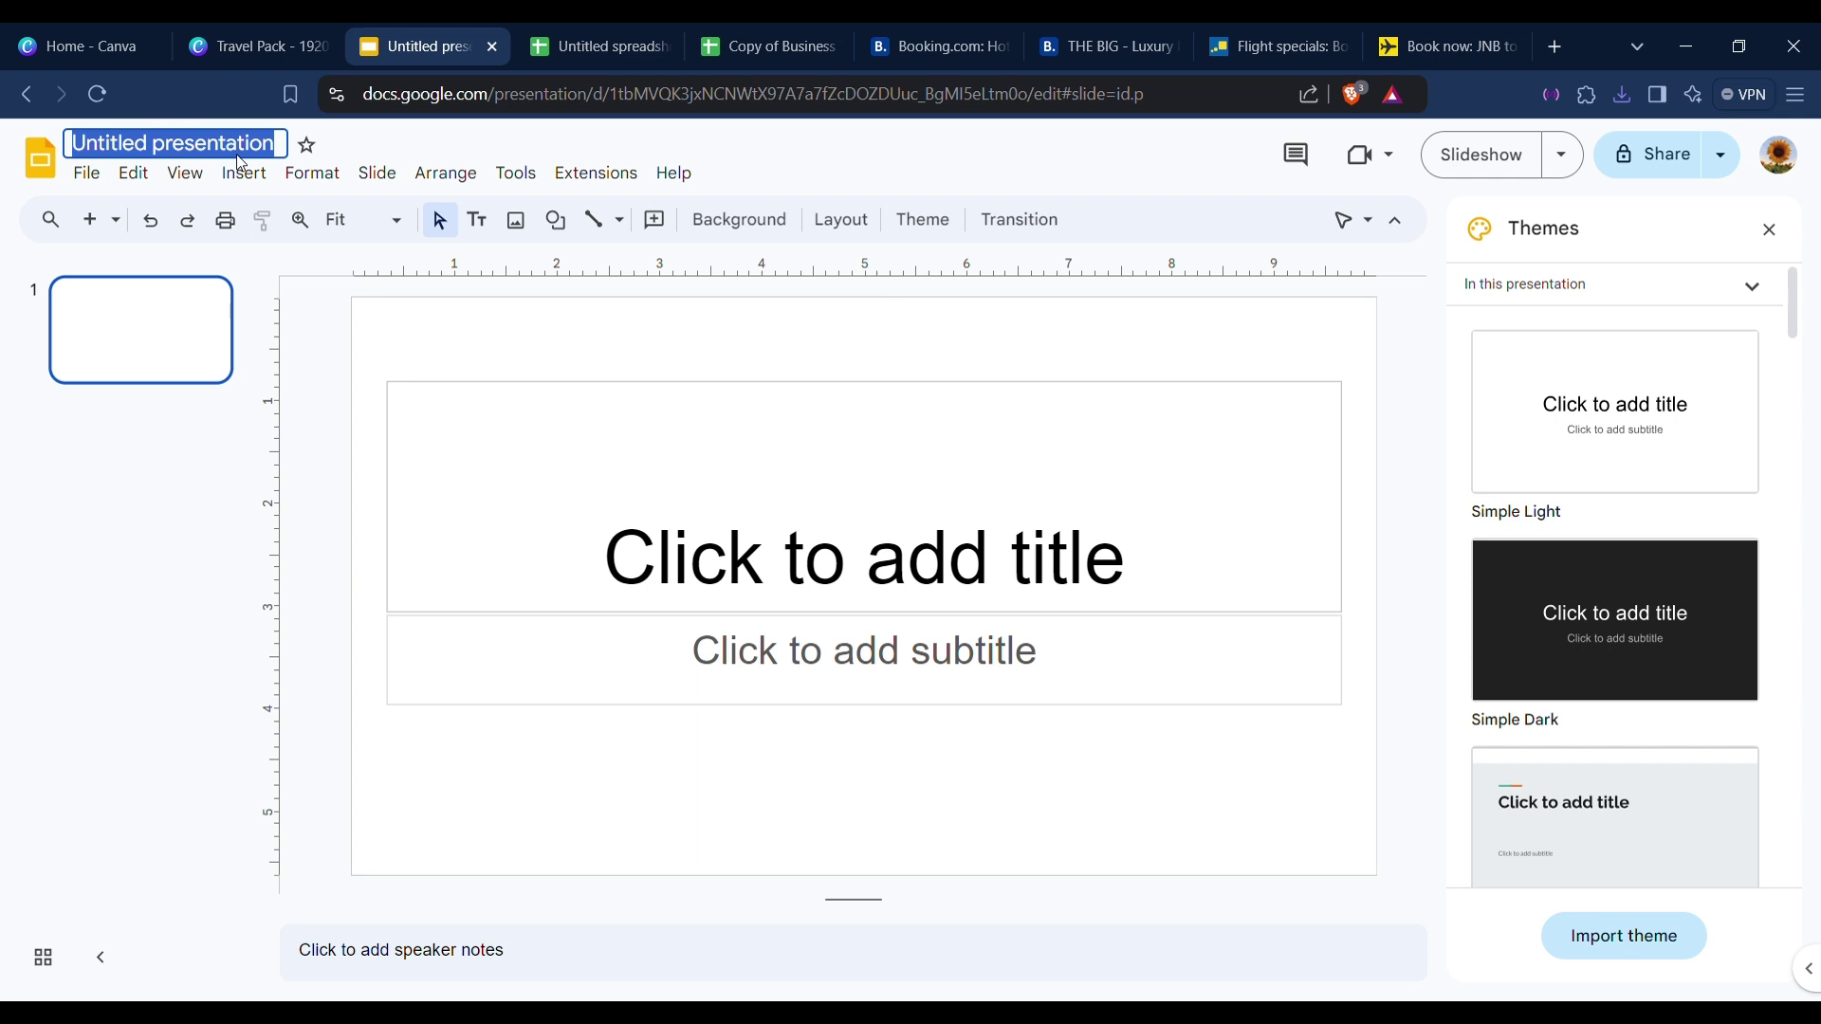
text(Your Name - Destination - Date)
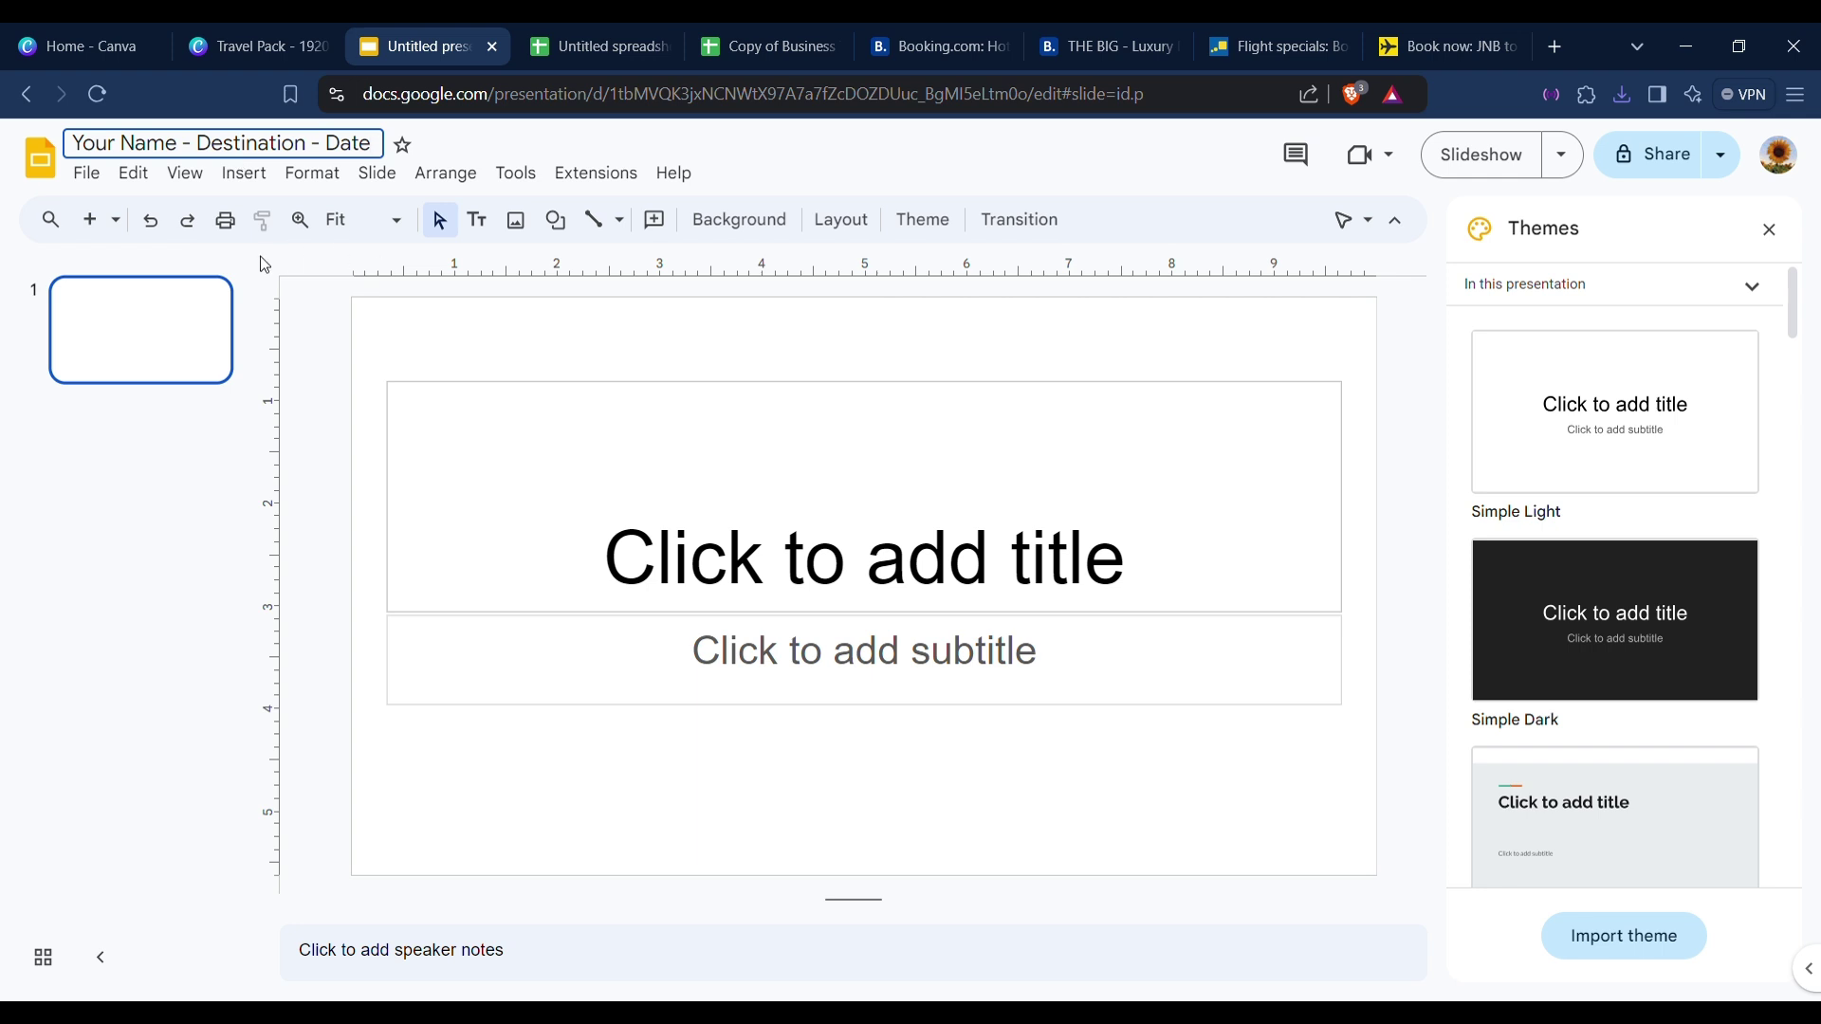
click(264, 263)
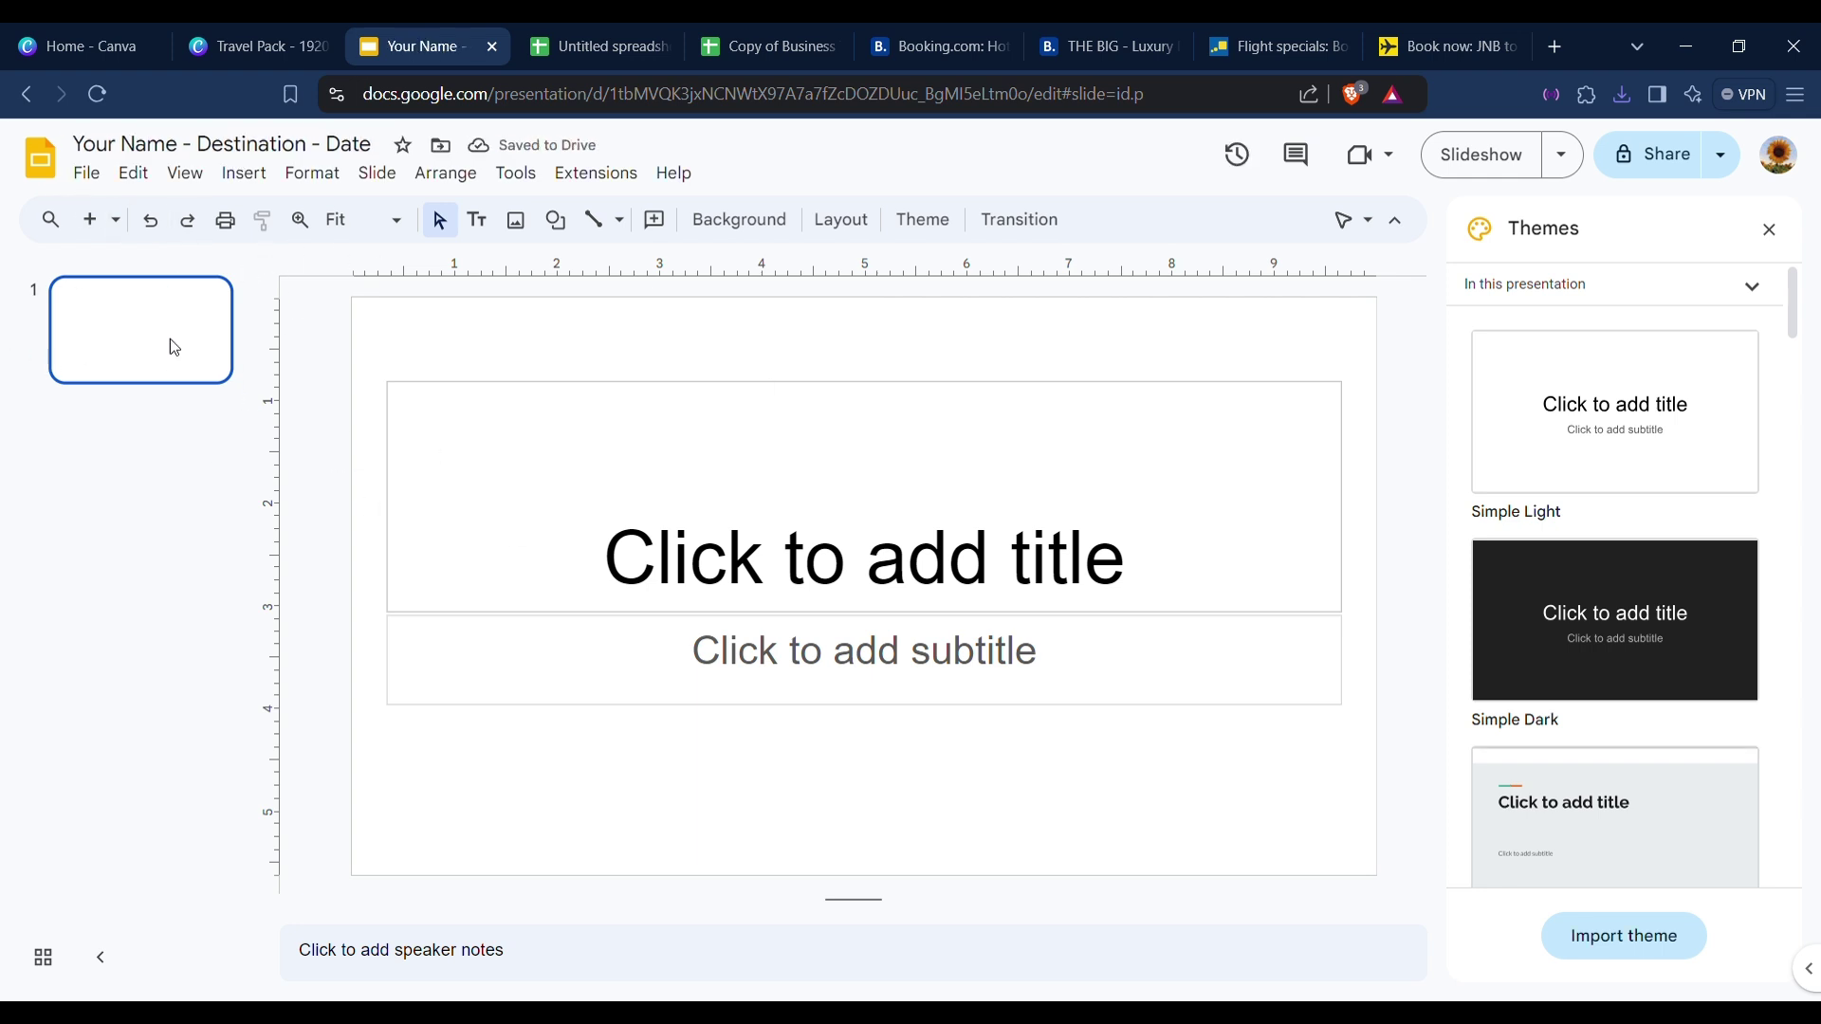
Delete the only blank slide and close the Themes panel.
key(Delete)
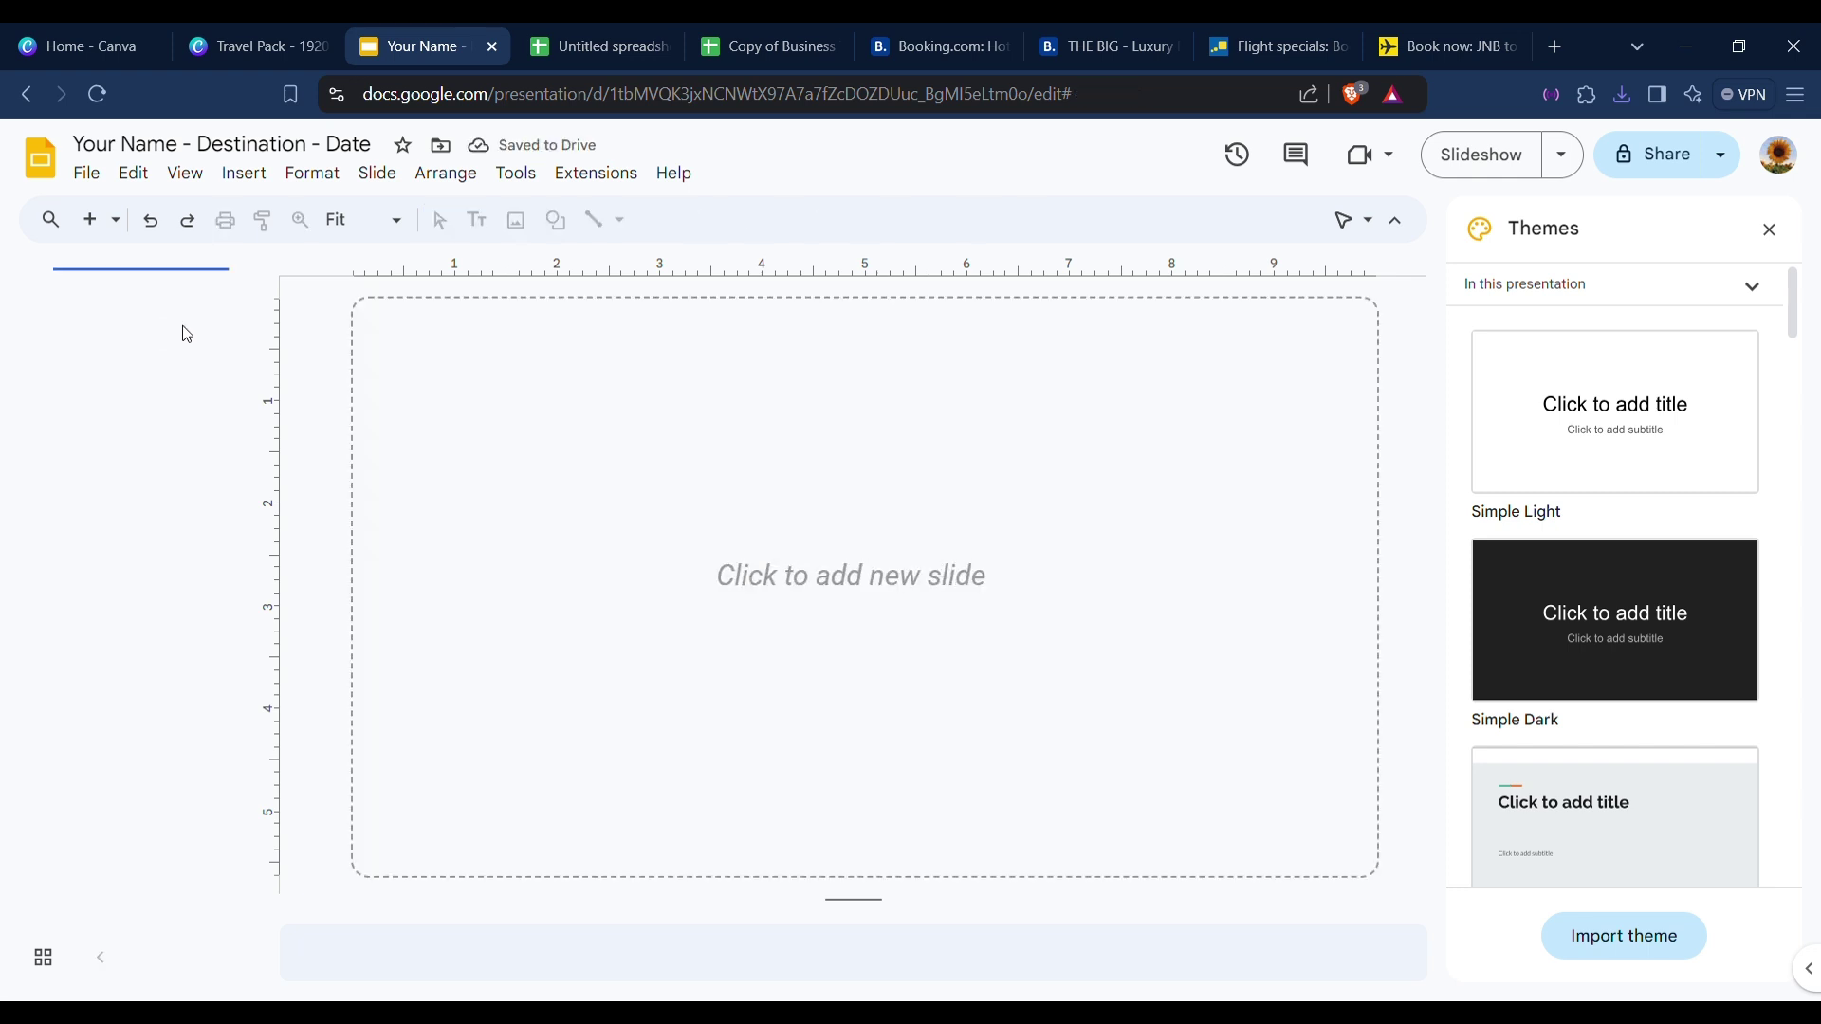
click(1769, 229)
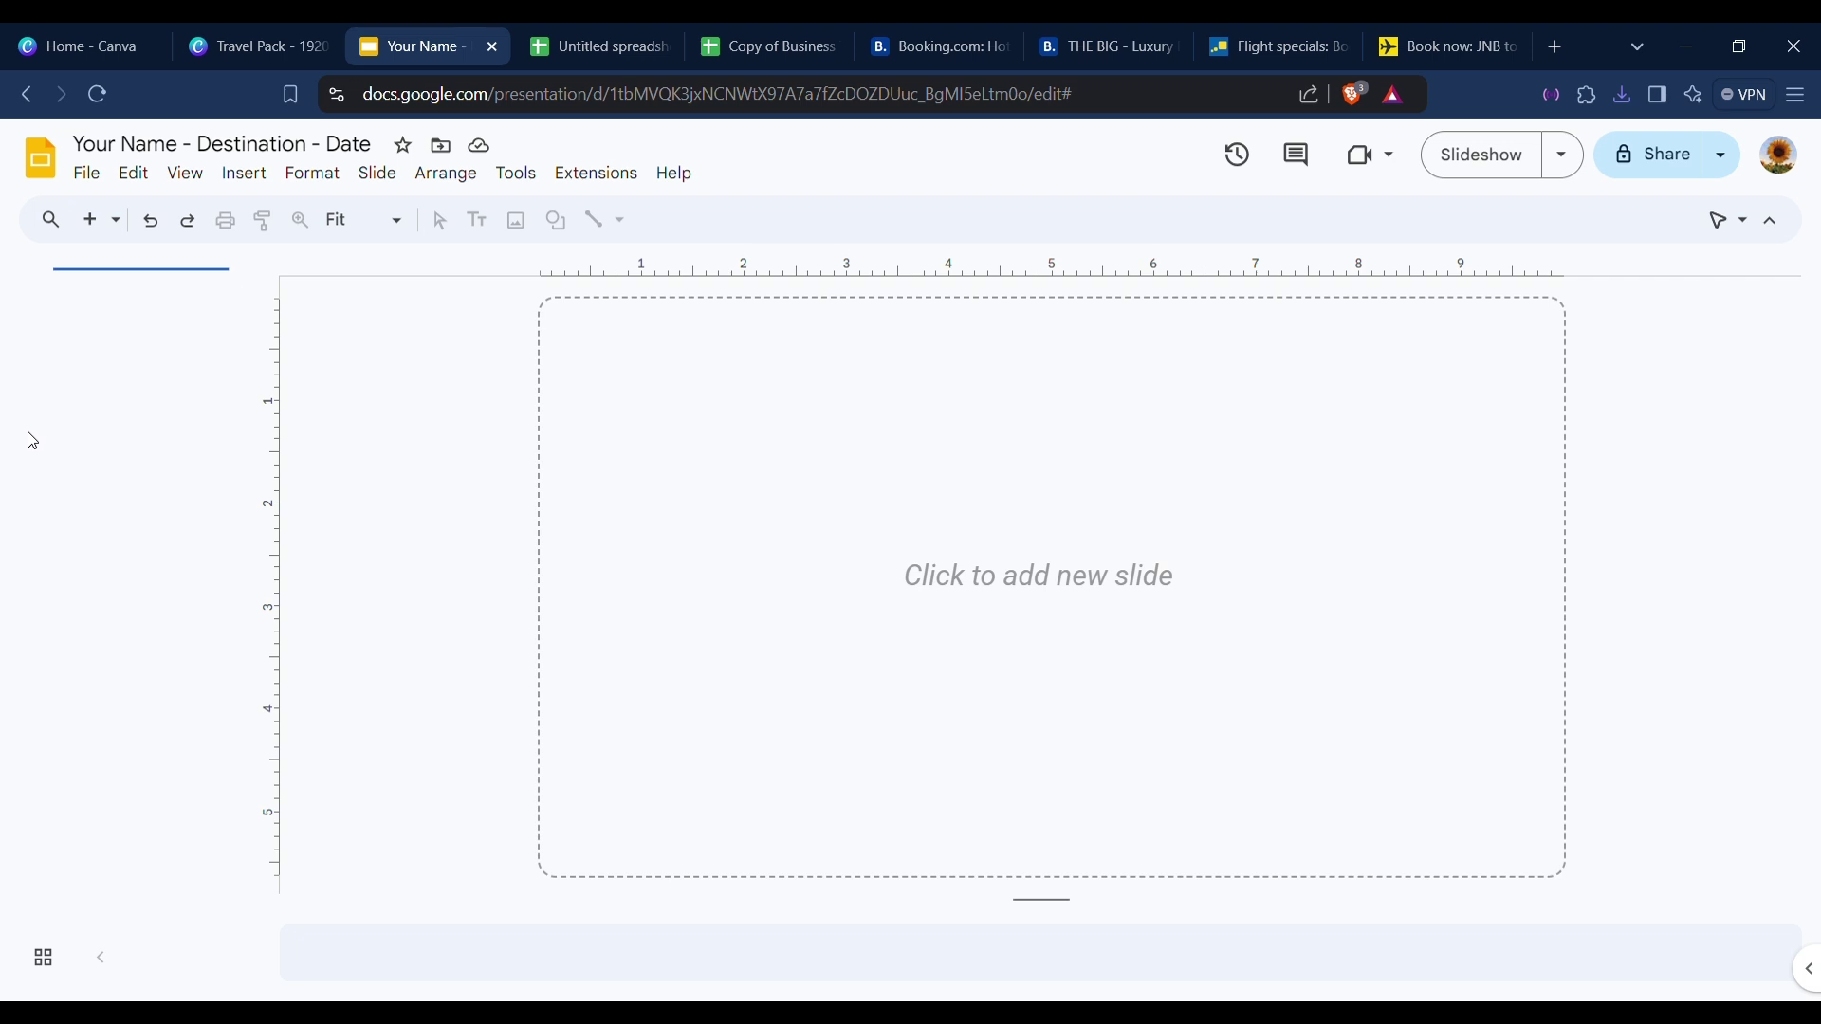
click(94, 178)
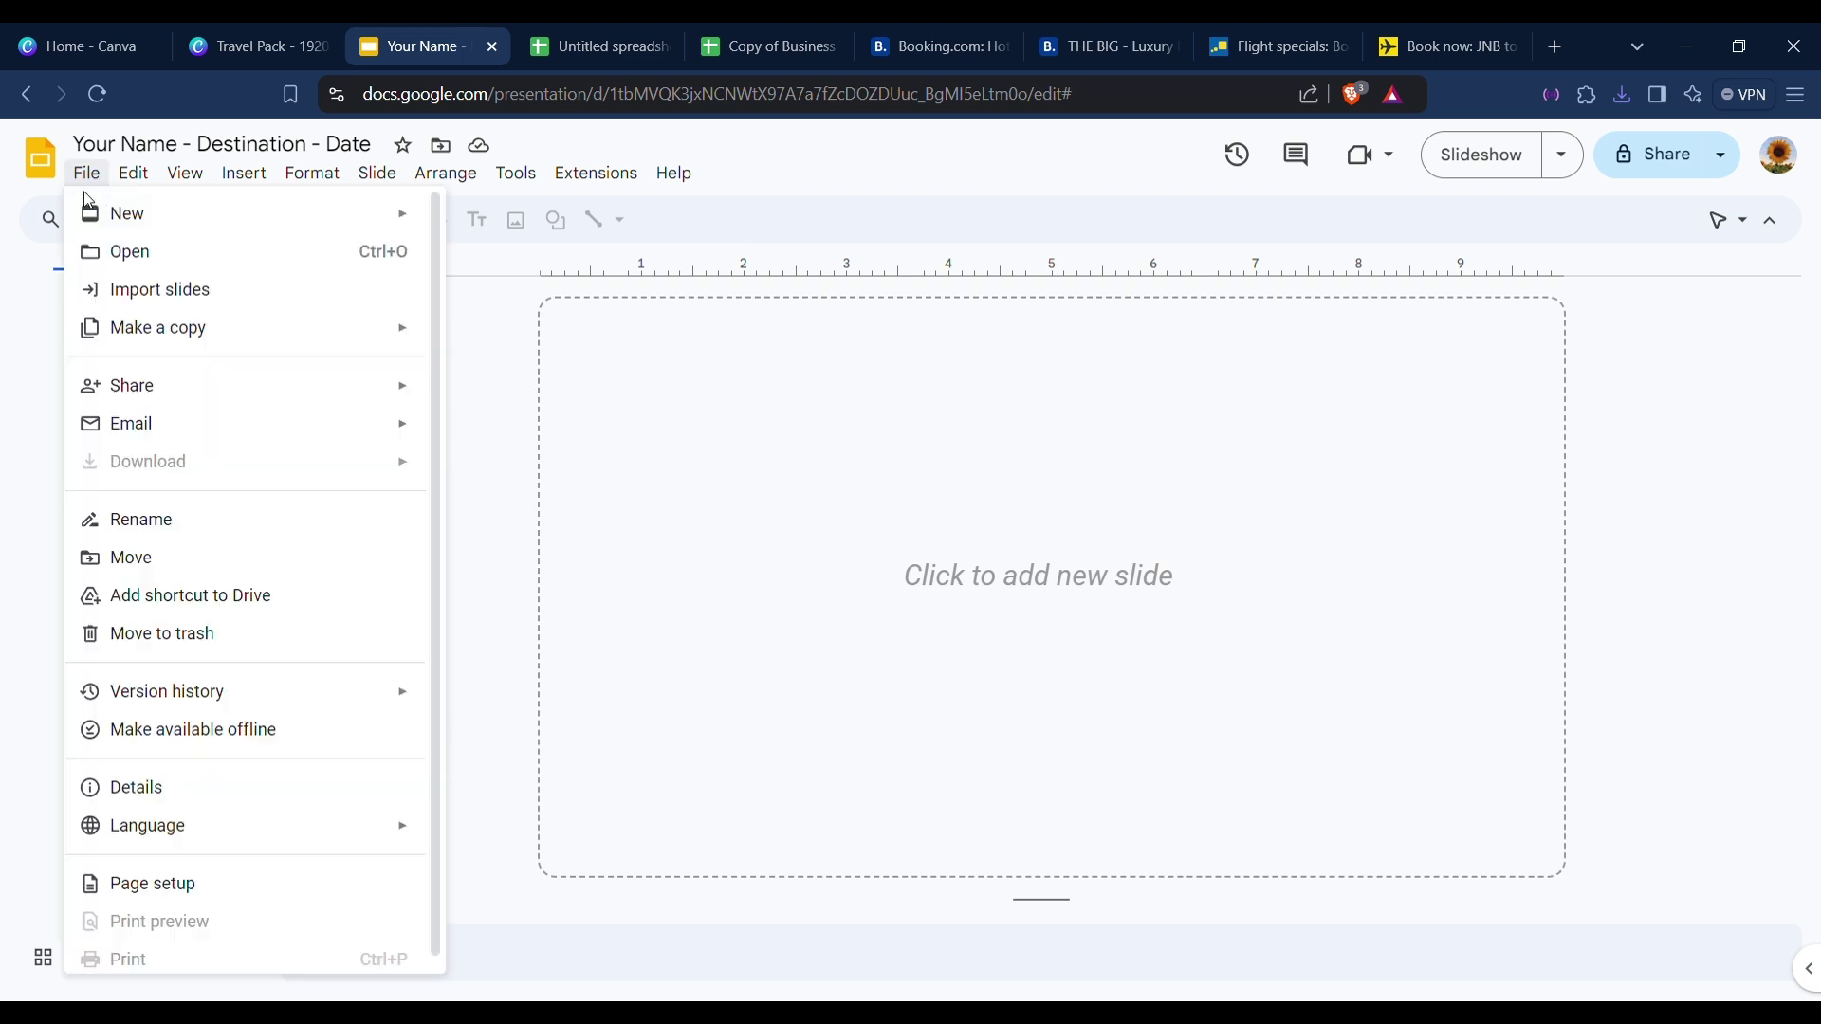
Import all nine slides from the uploaded Travel Pack file.
click(232, 291)
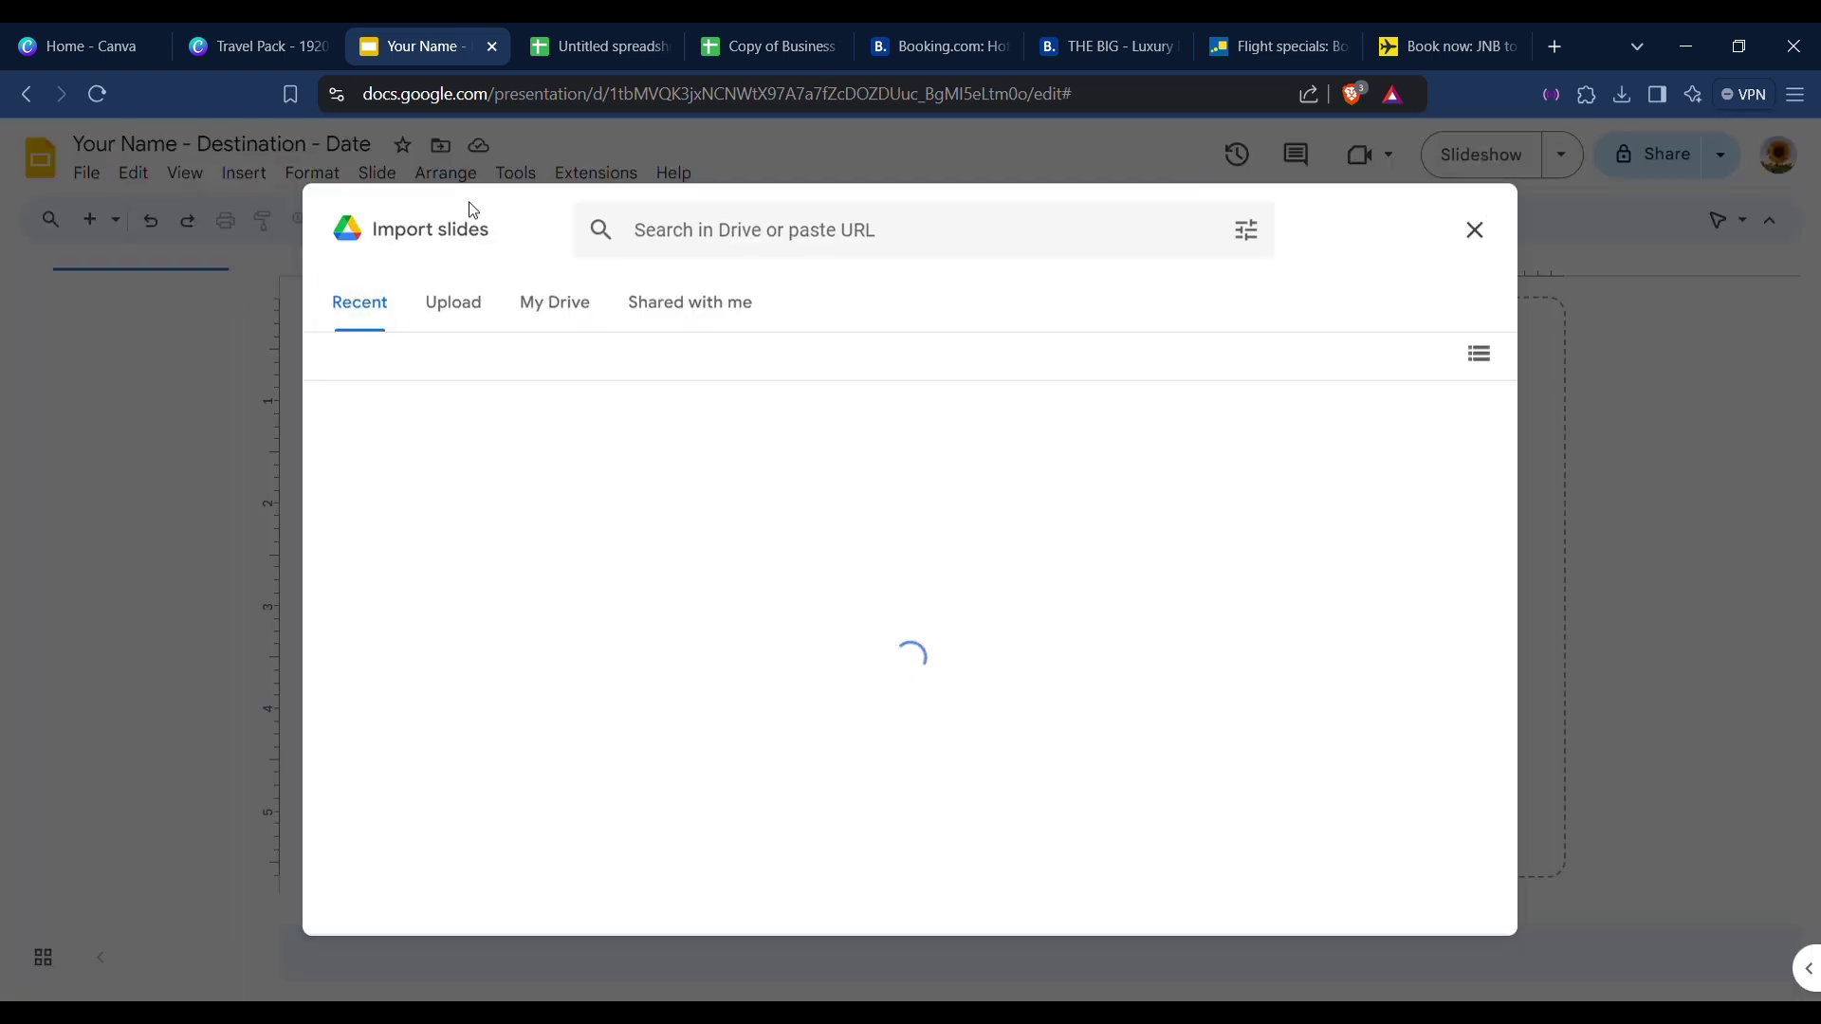
click(454, 318)
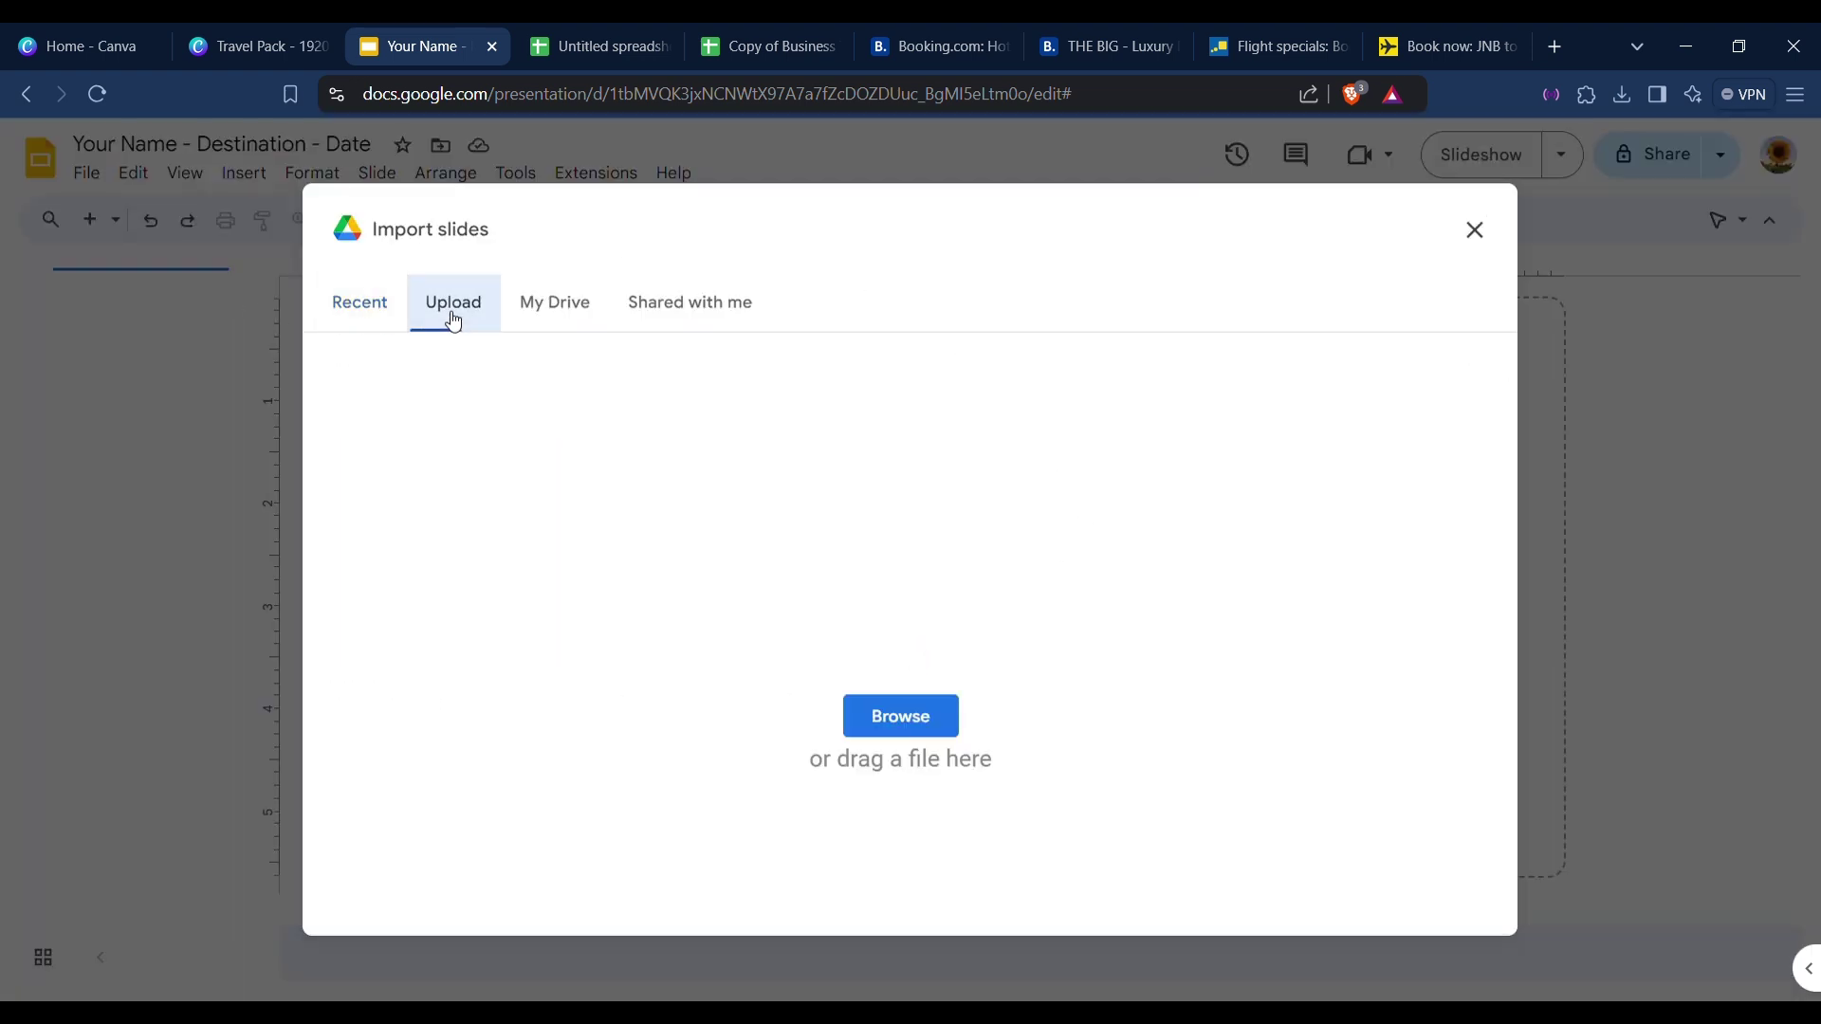
click(918, 721)
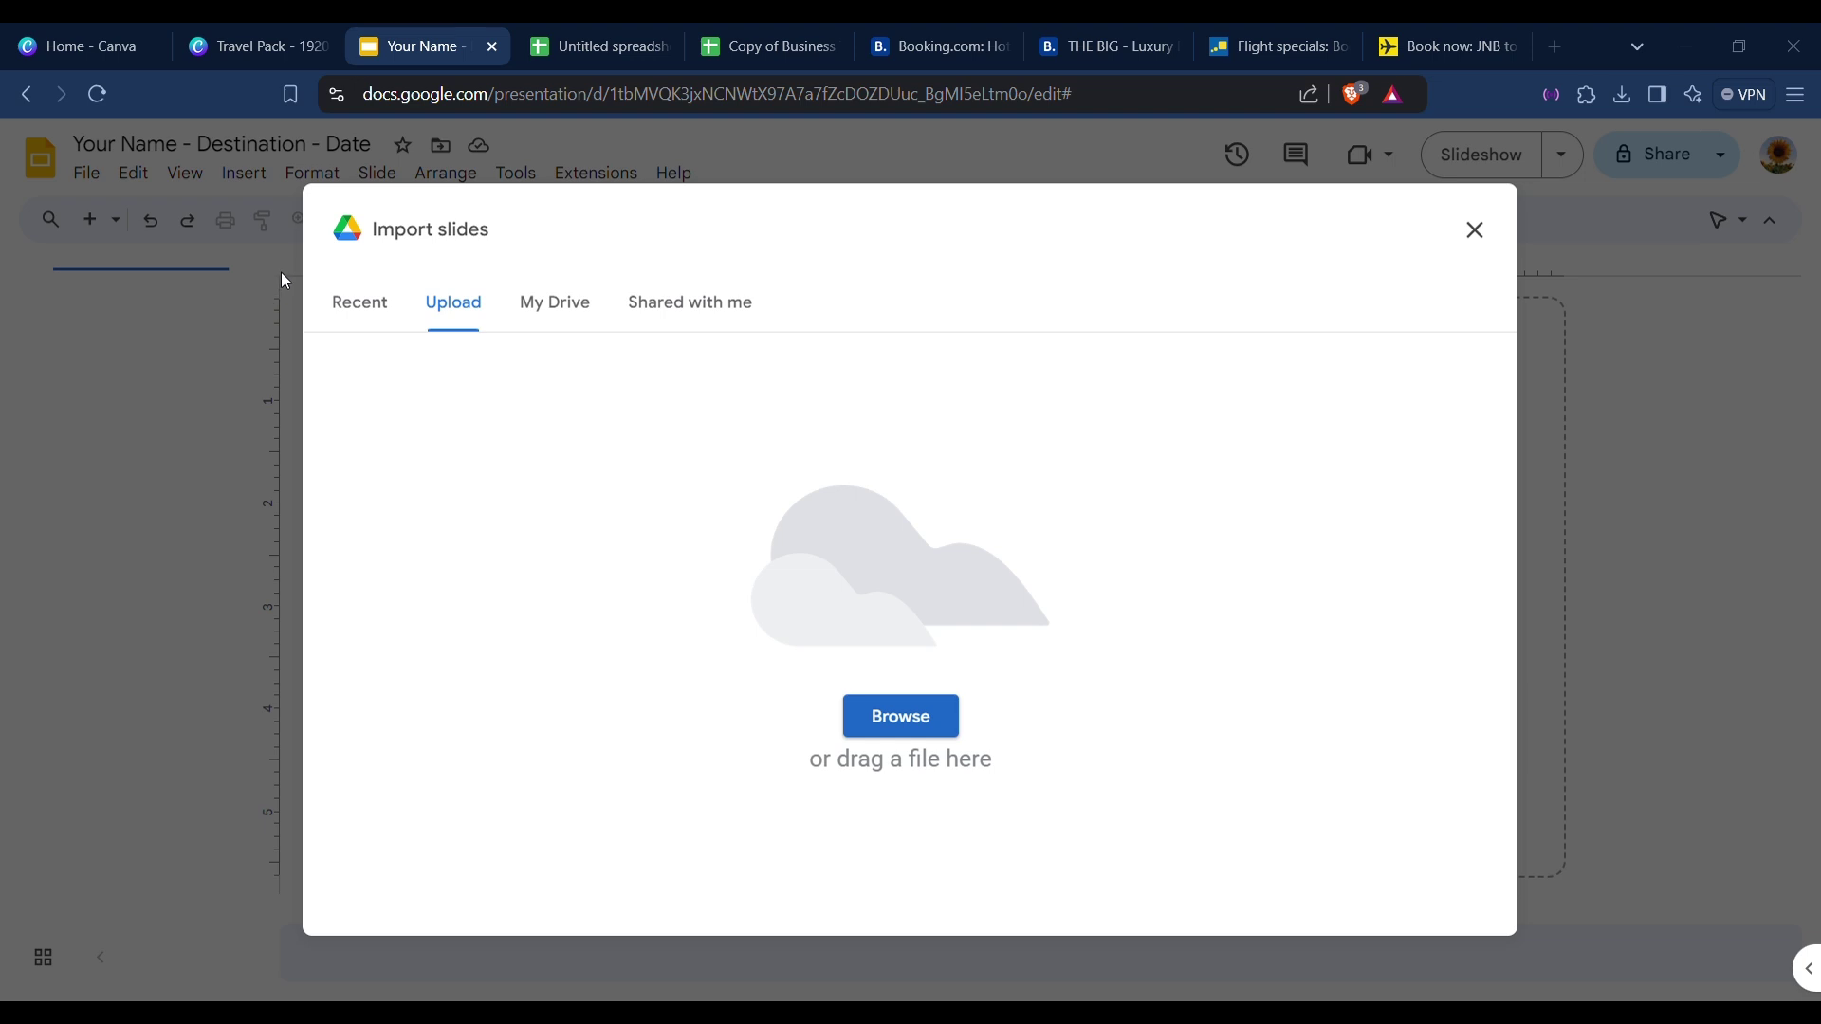
key(Return)
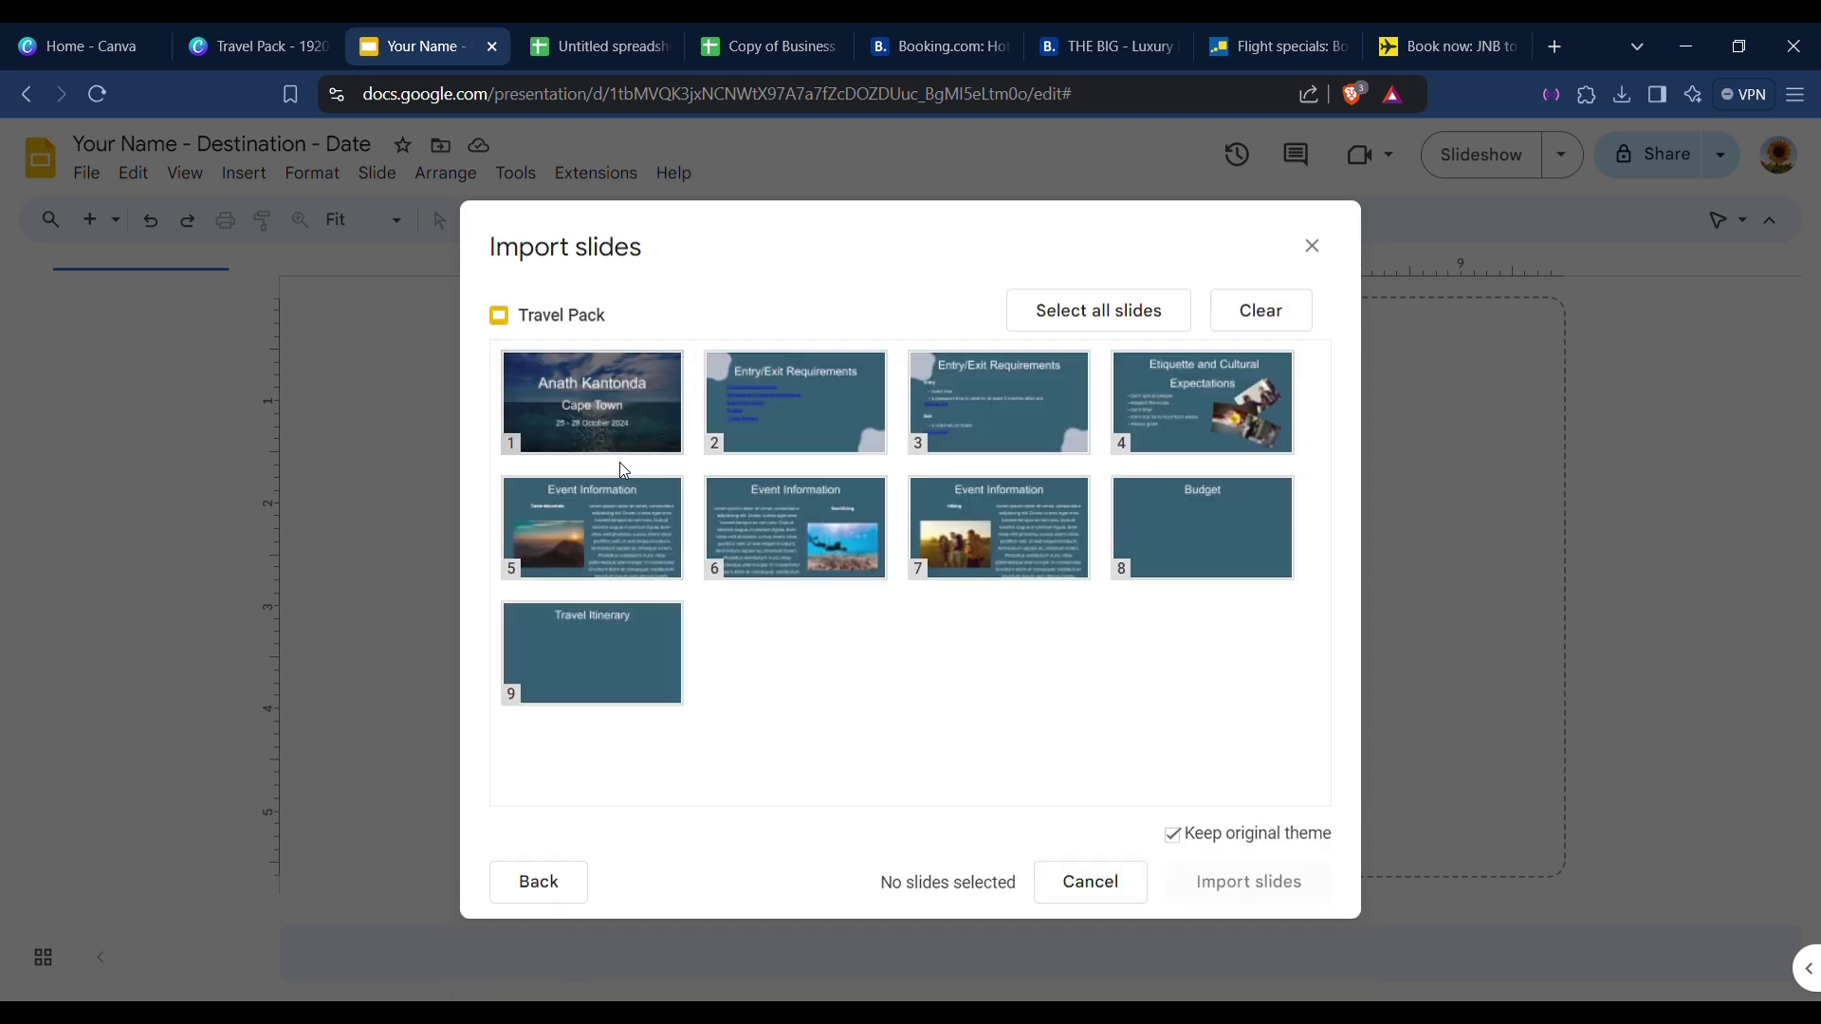
click(1127, 313)
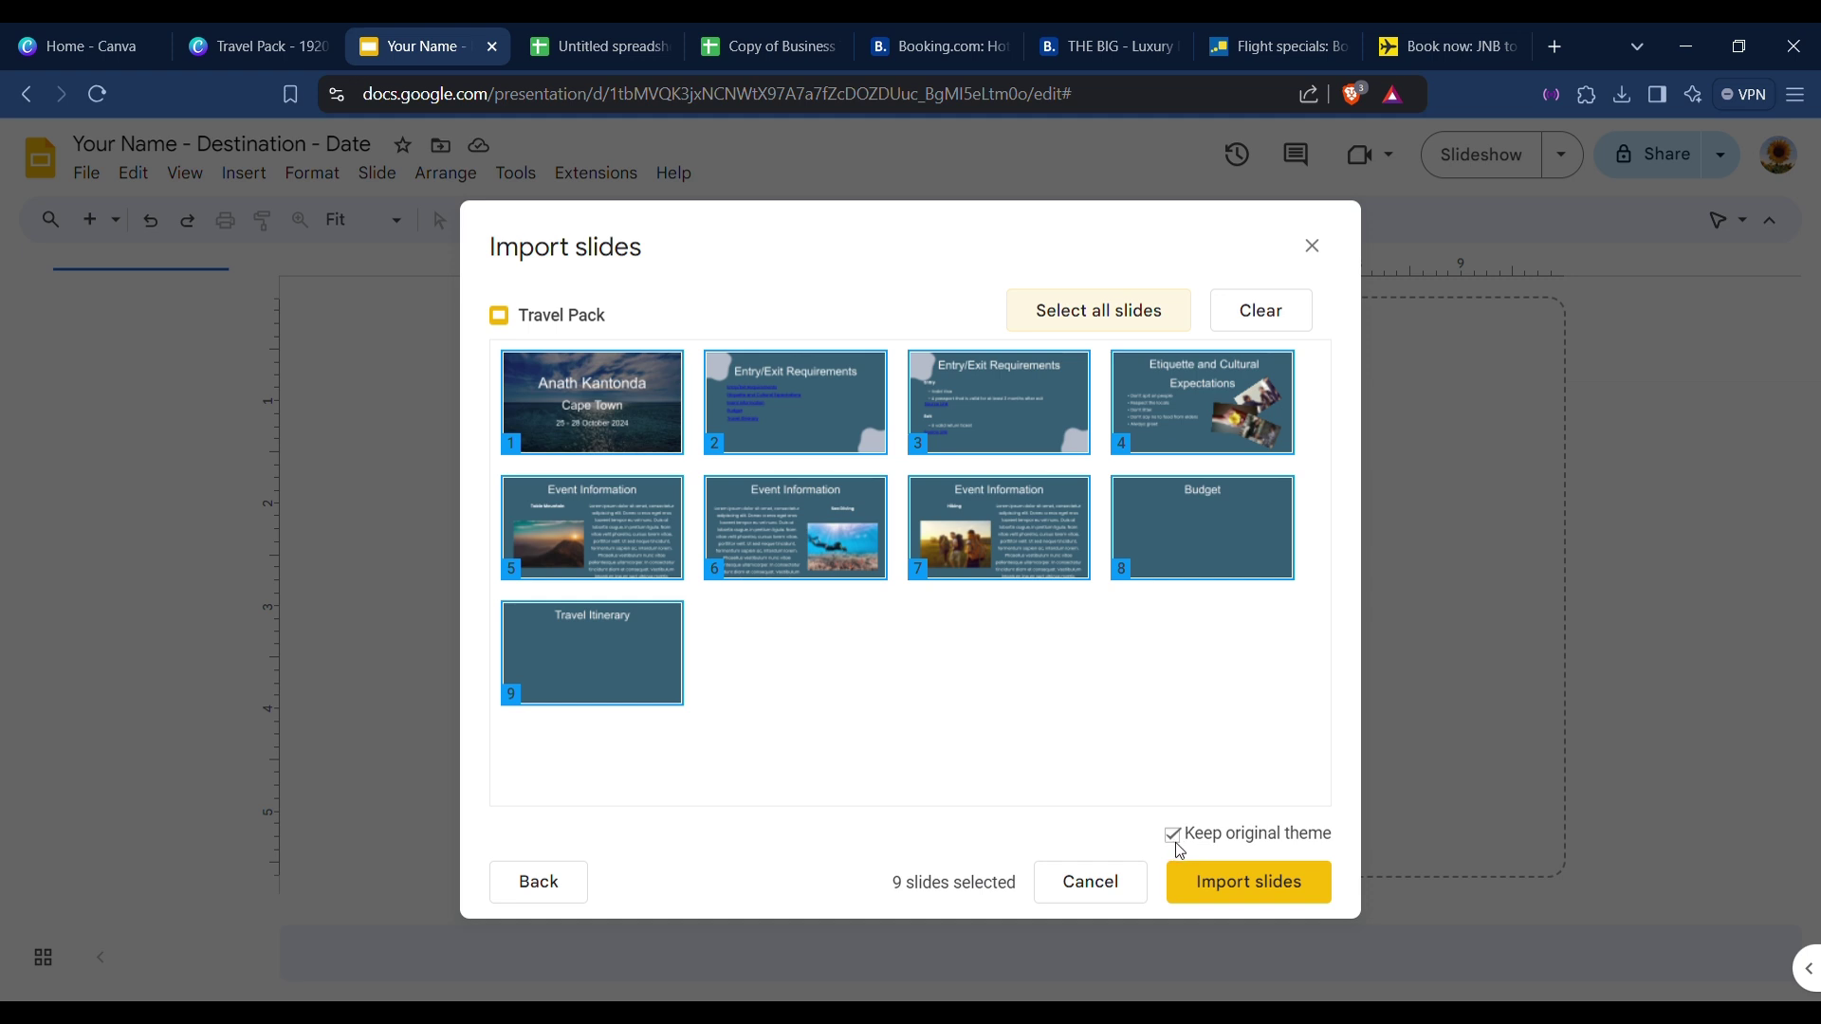
click(1287, 901)
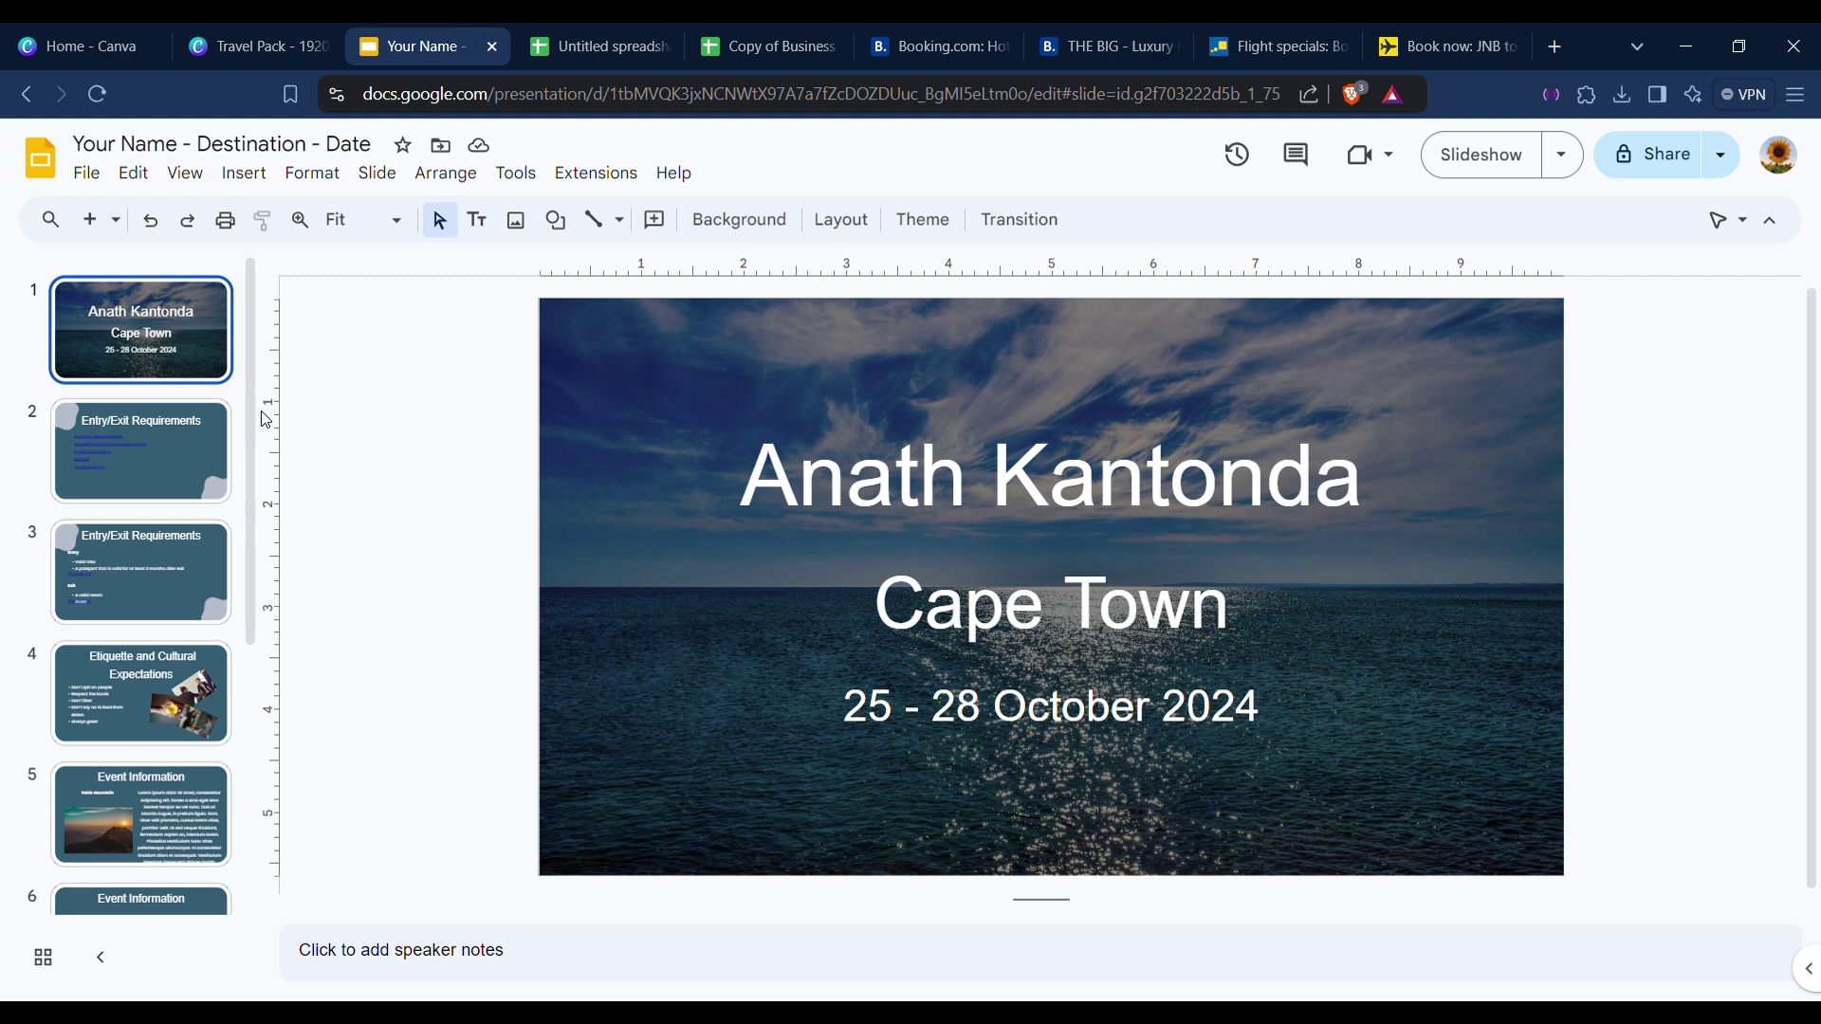
Test the Entry/Exit Requirements link on slide 2 to confirm it jumps to slide 3.
click(167, 482)
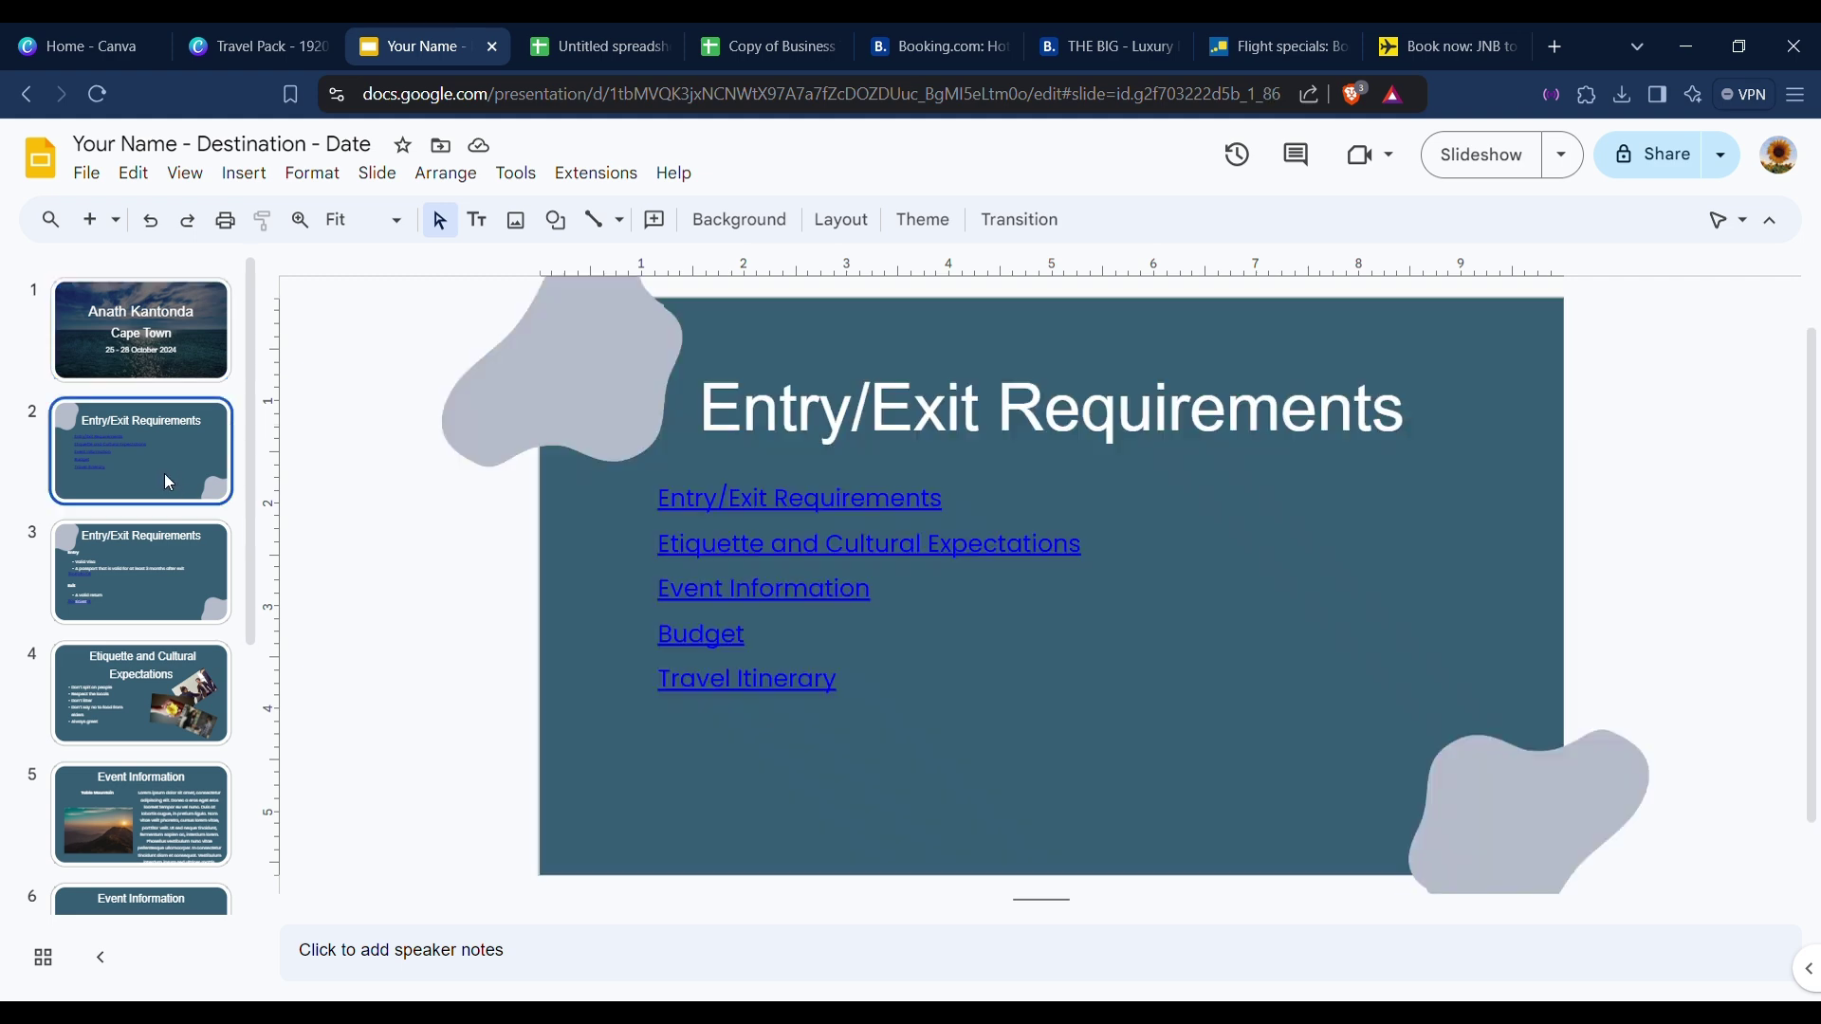
click(699, 510)
click(730, 558)
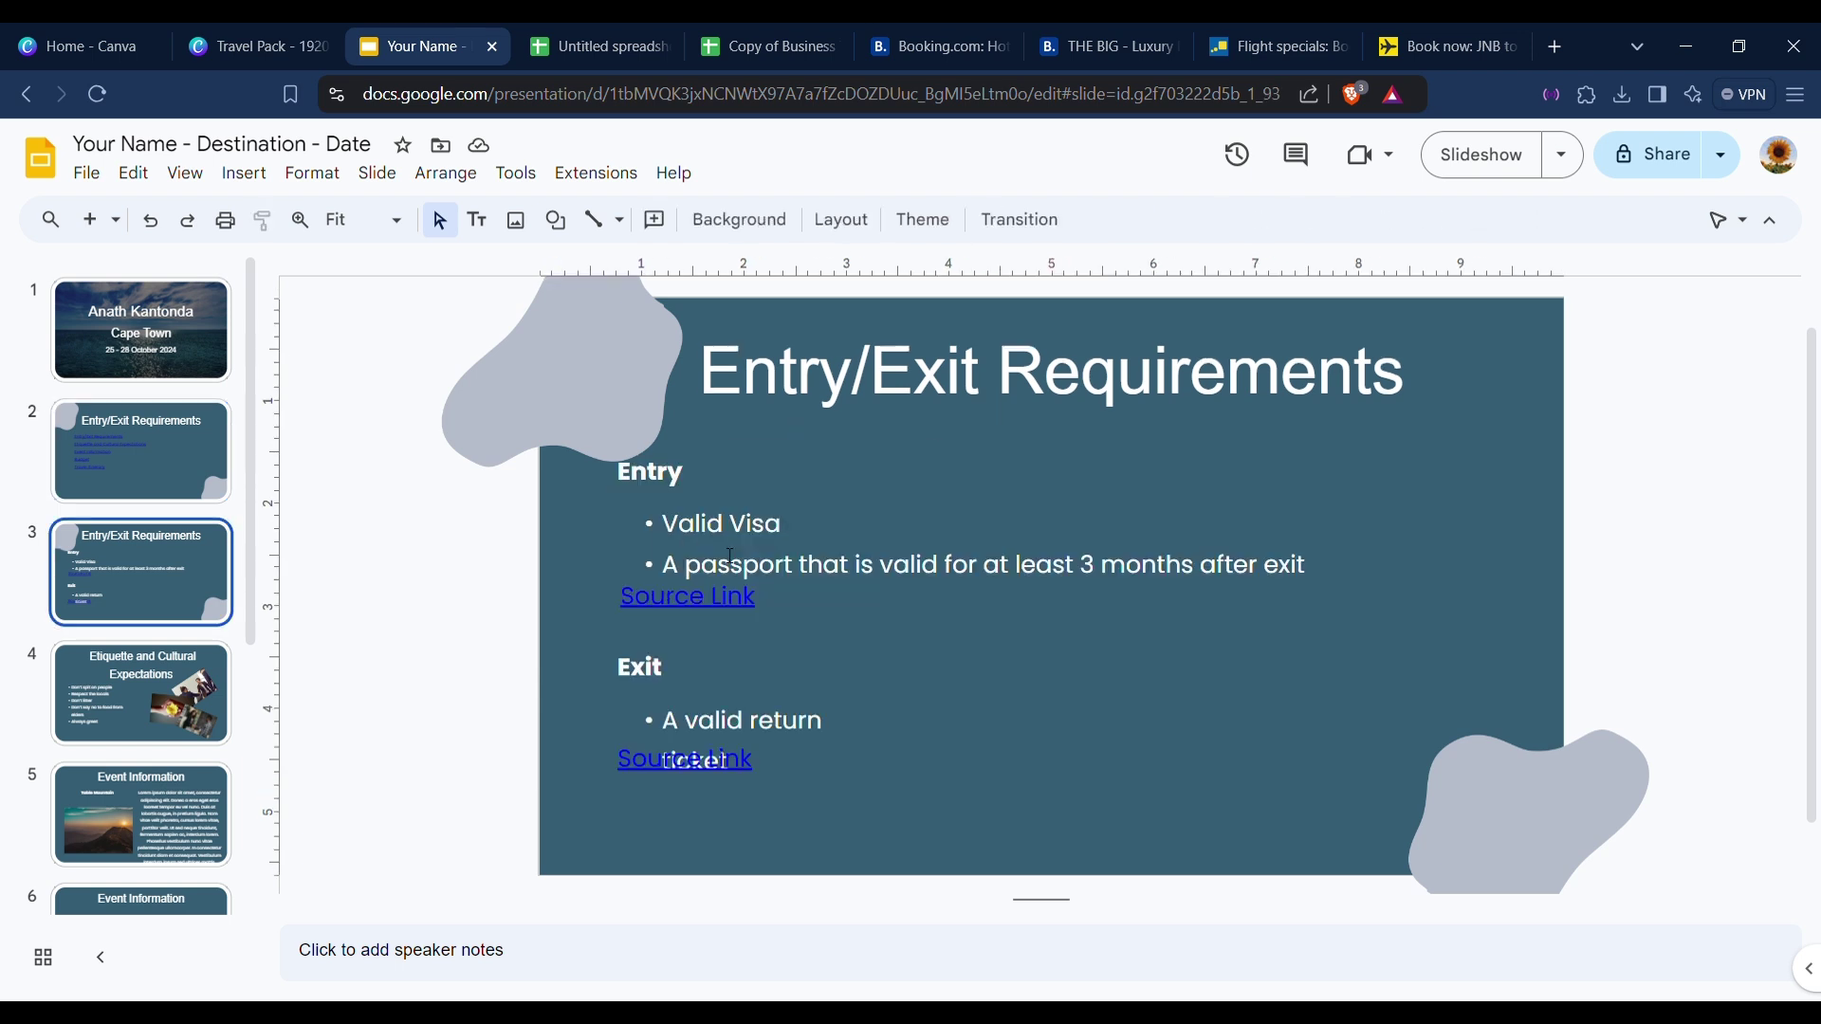
Make slide 2's five contents links white, then go to slide 3.
click(115, 442)
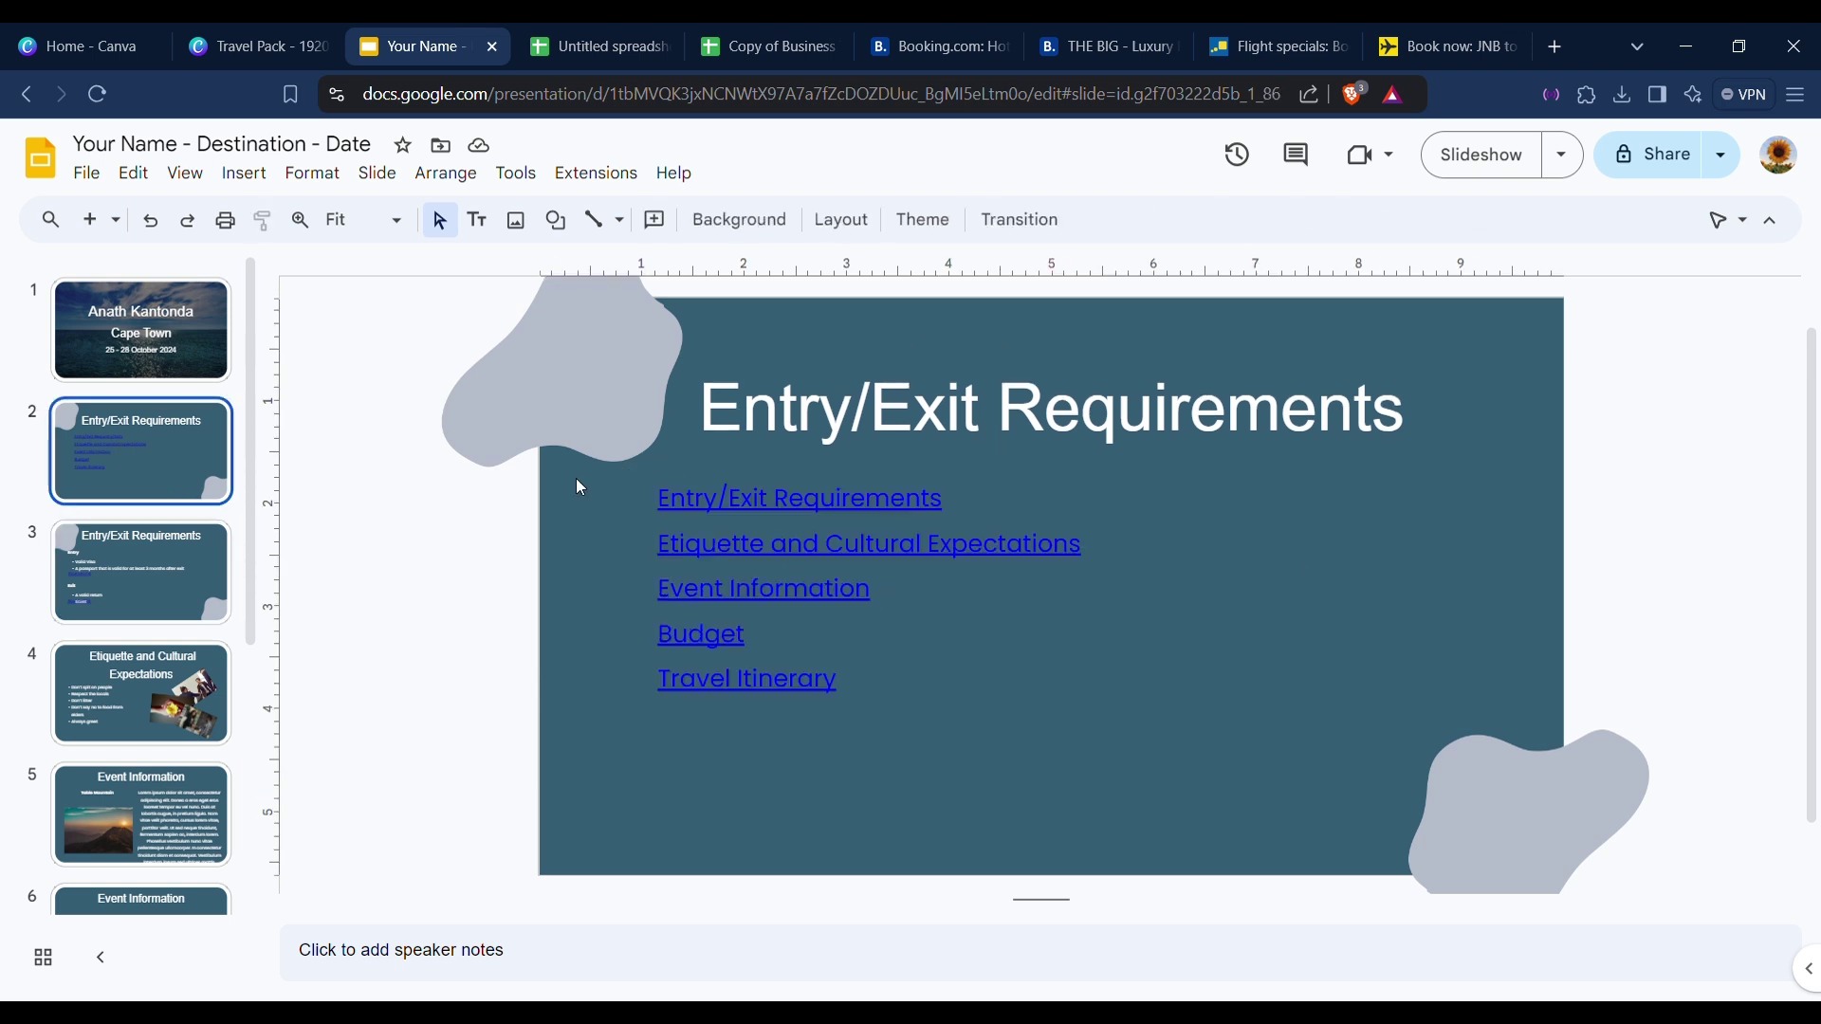
drag(586, 495, 928, 727)
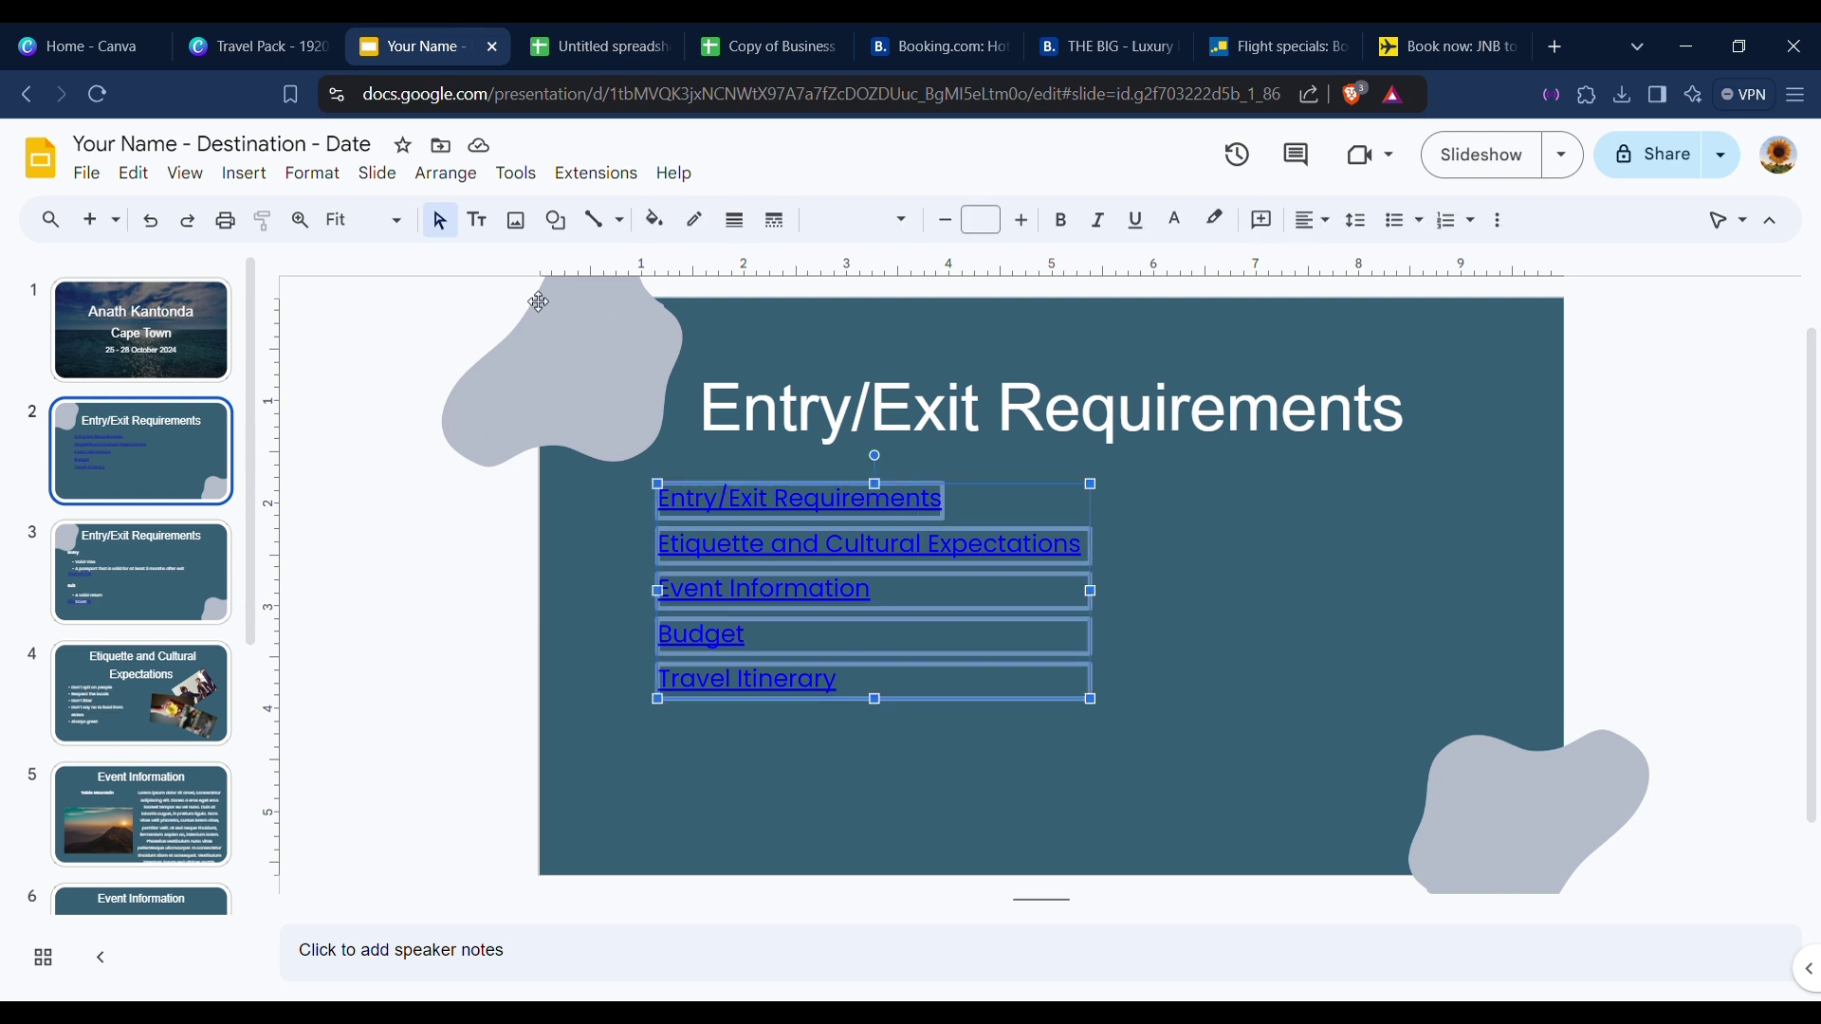
click(1499, 223)
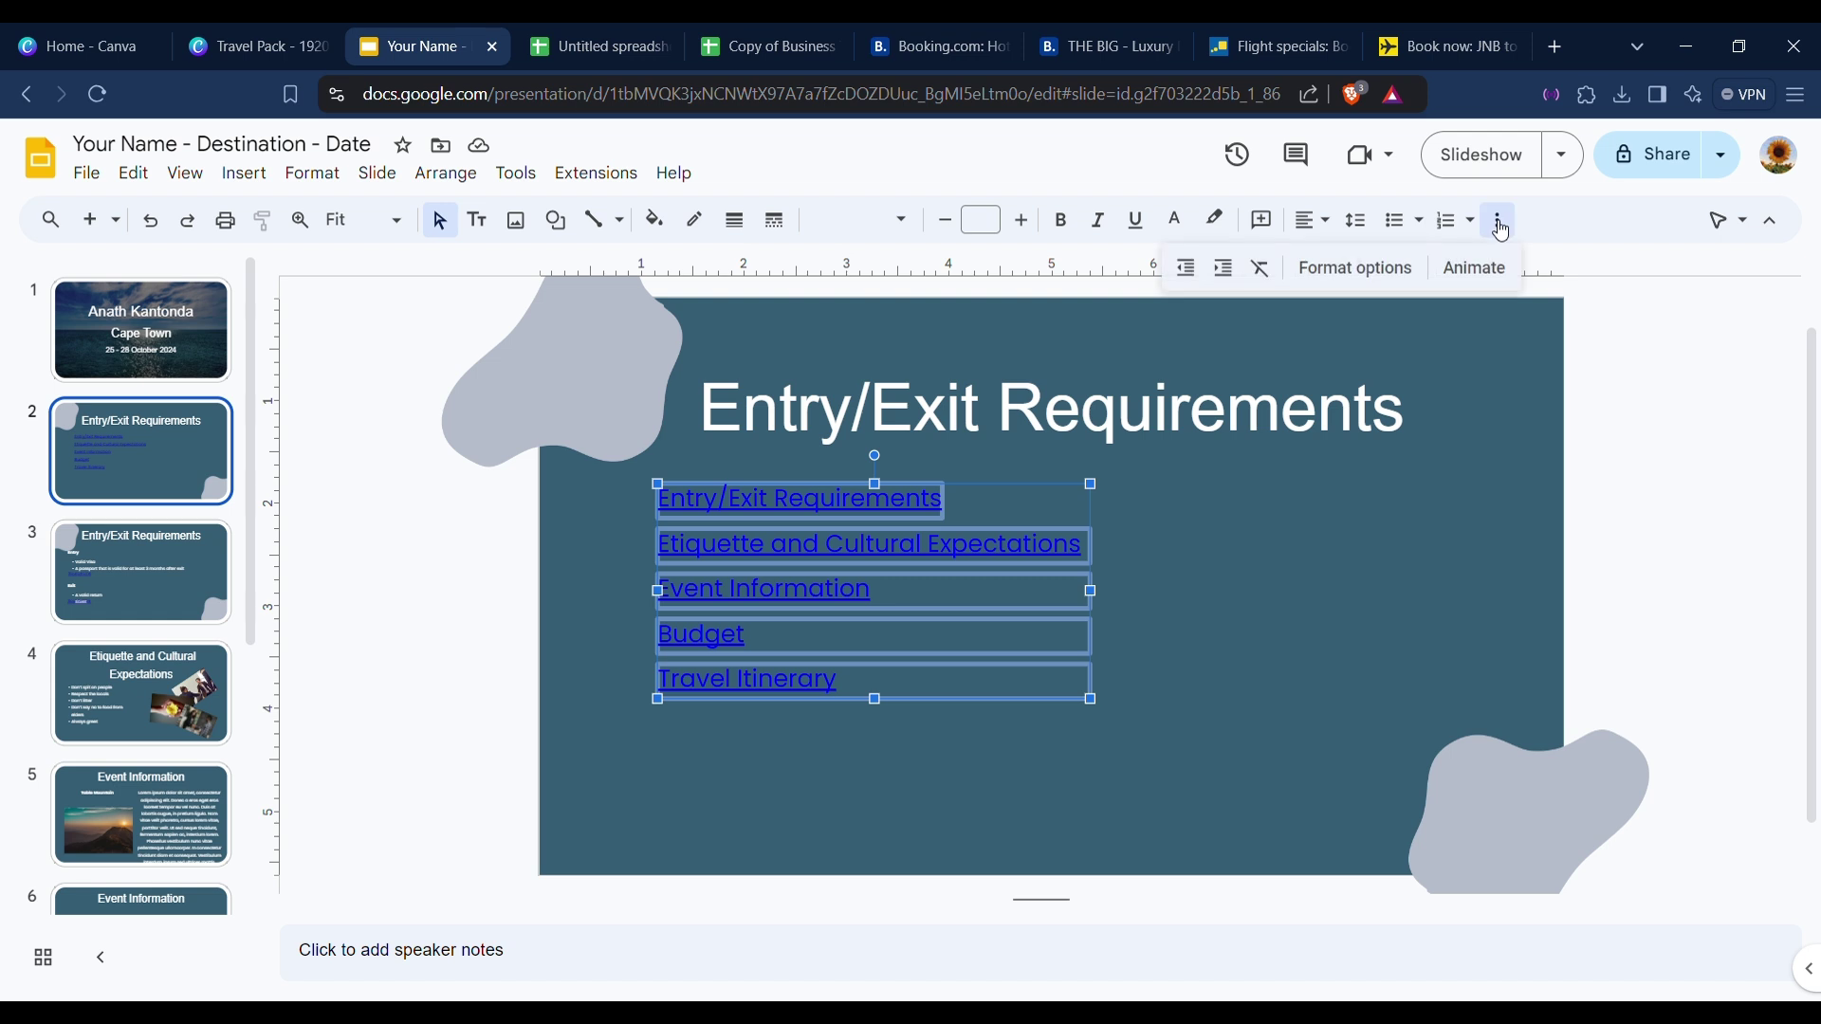
click(1499, 224)
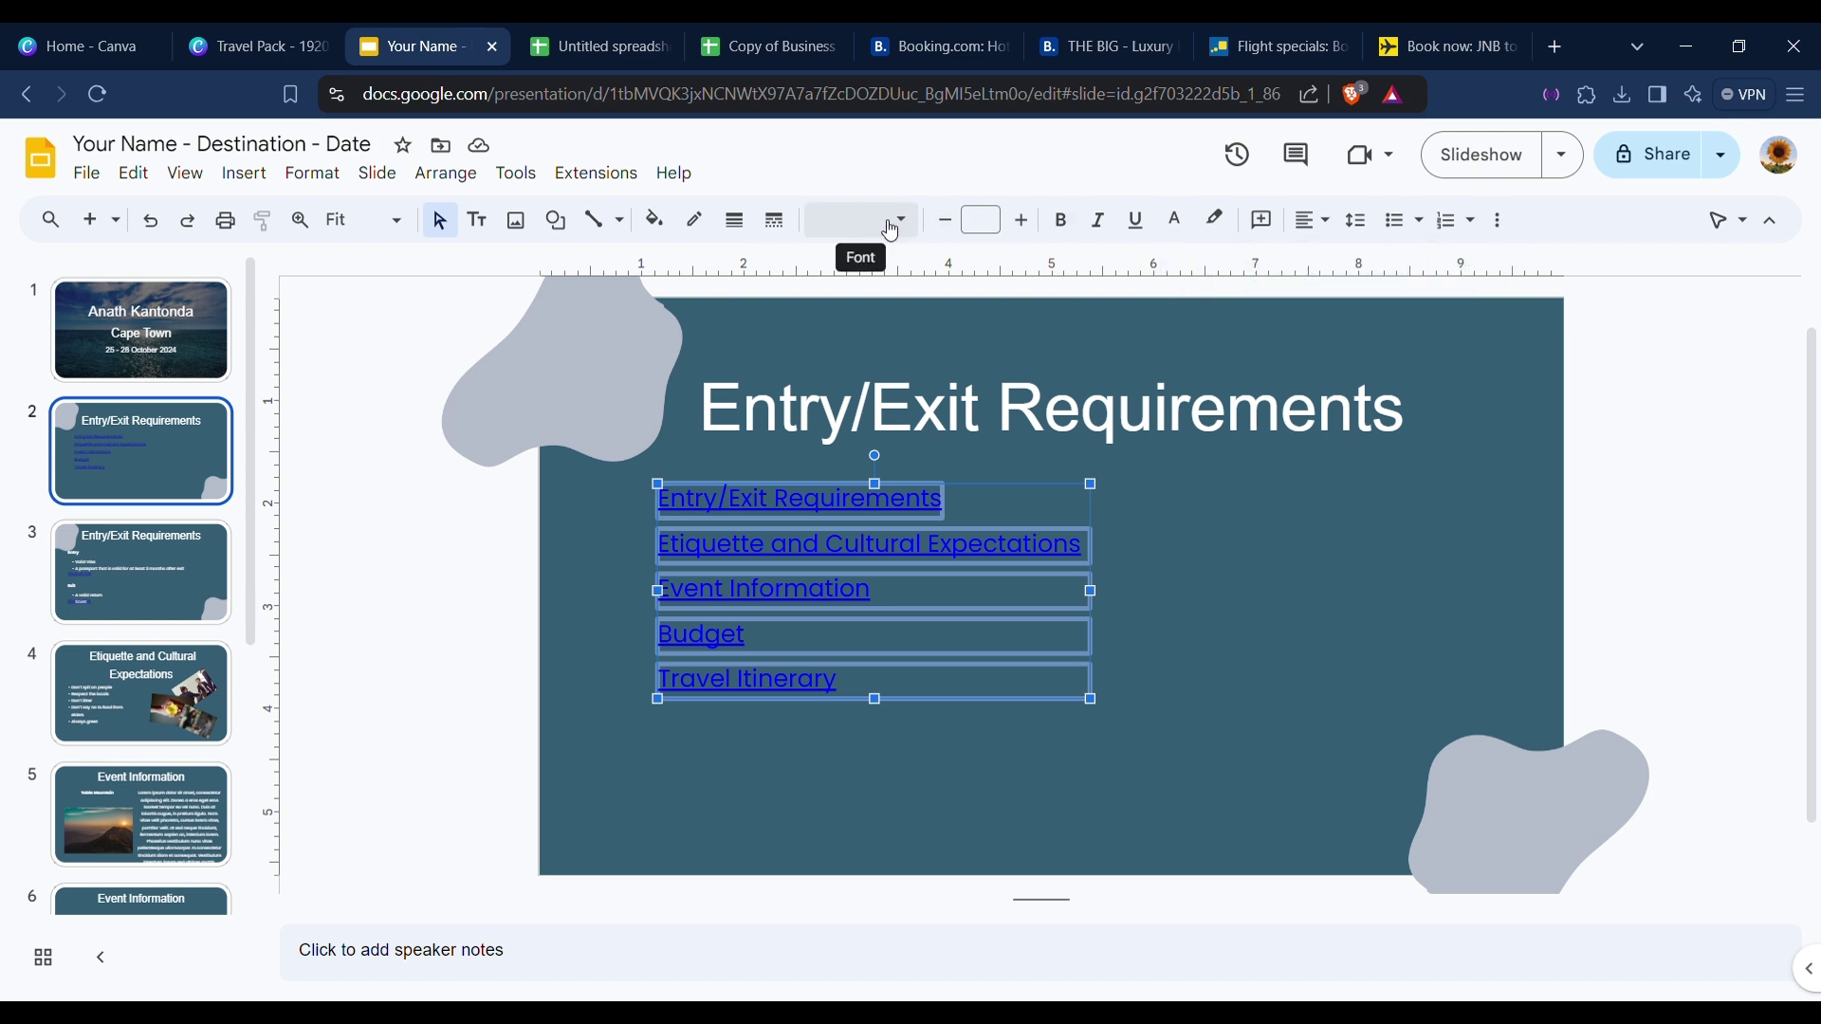
click(1182, 231)
click(1207, 296)
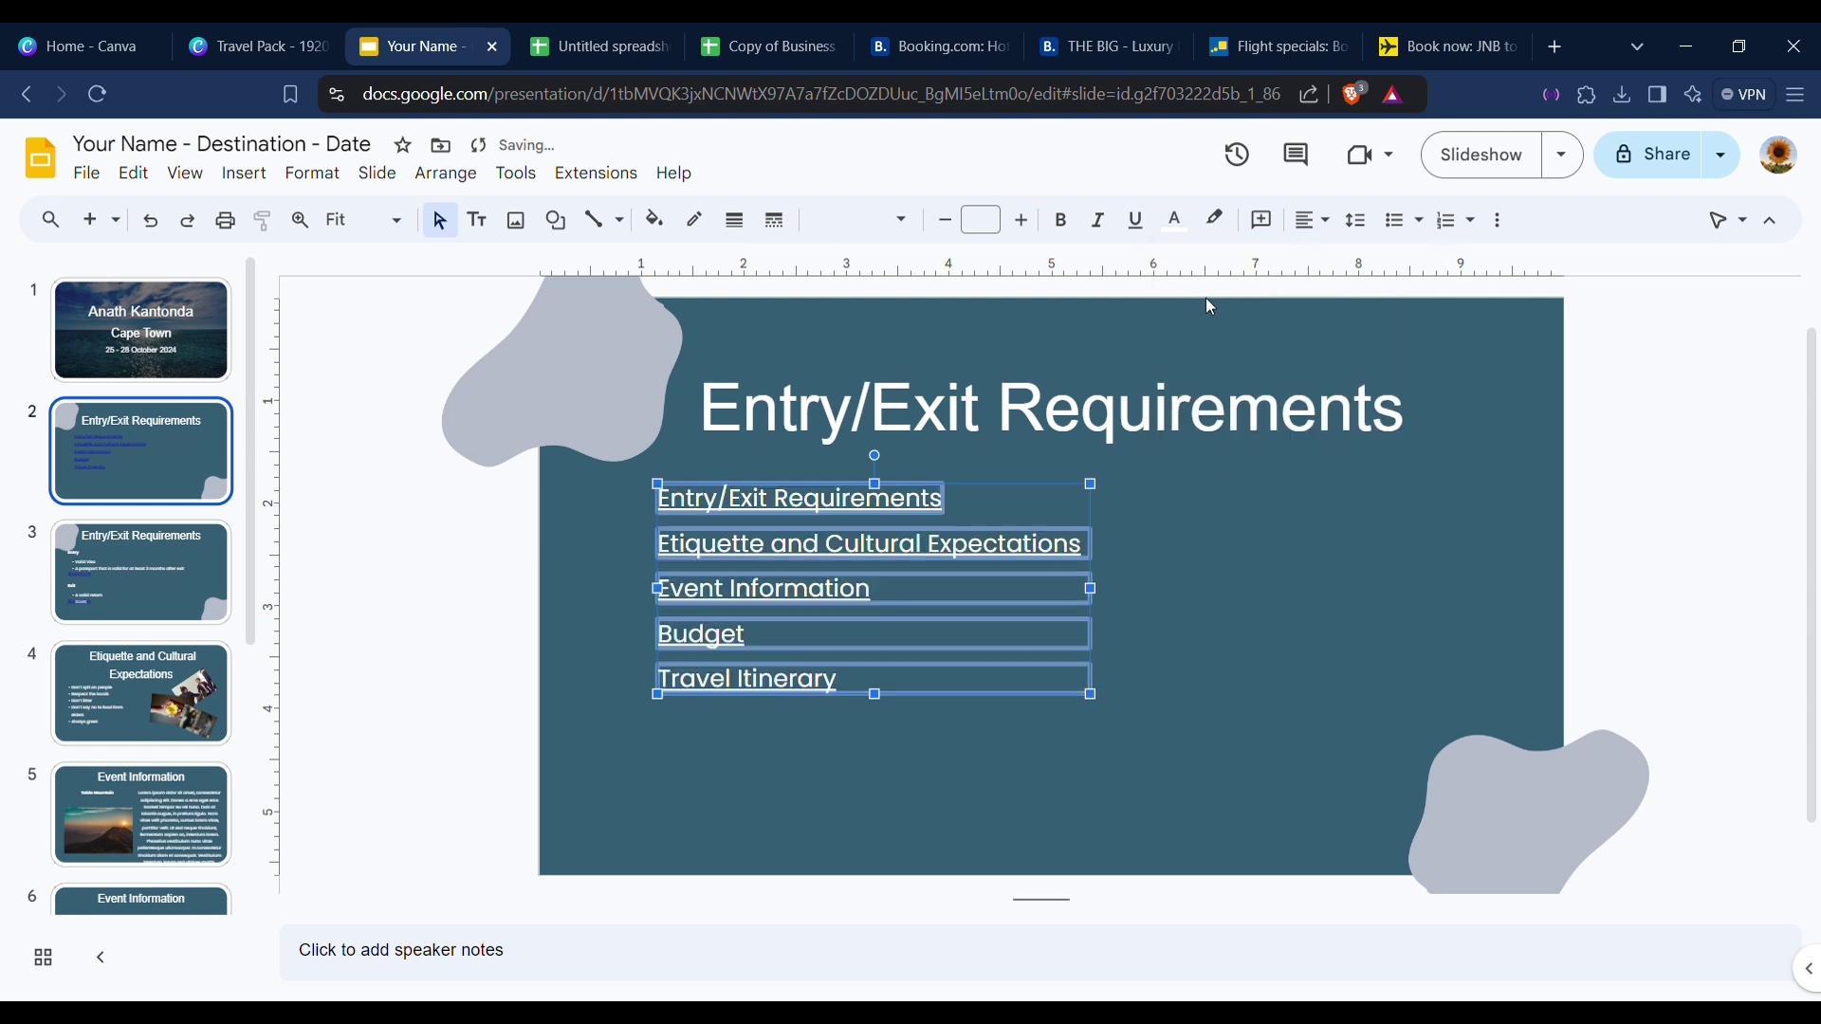
click(598, 630)
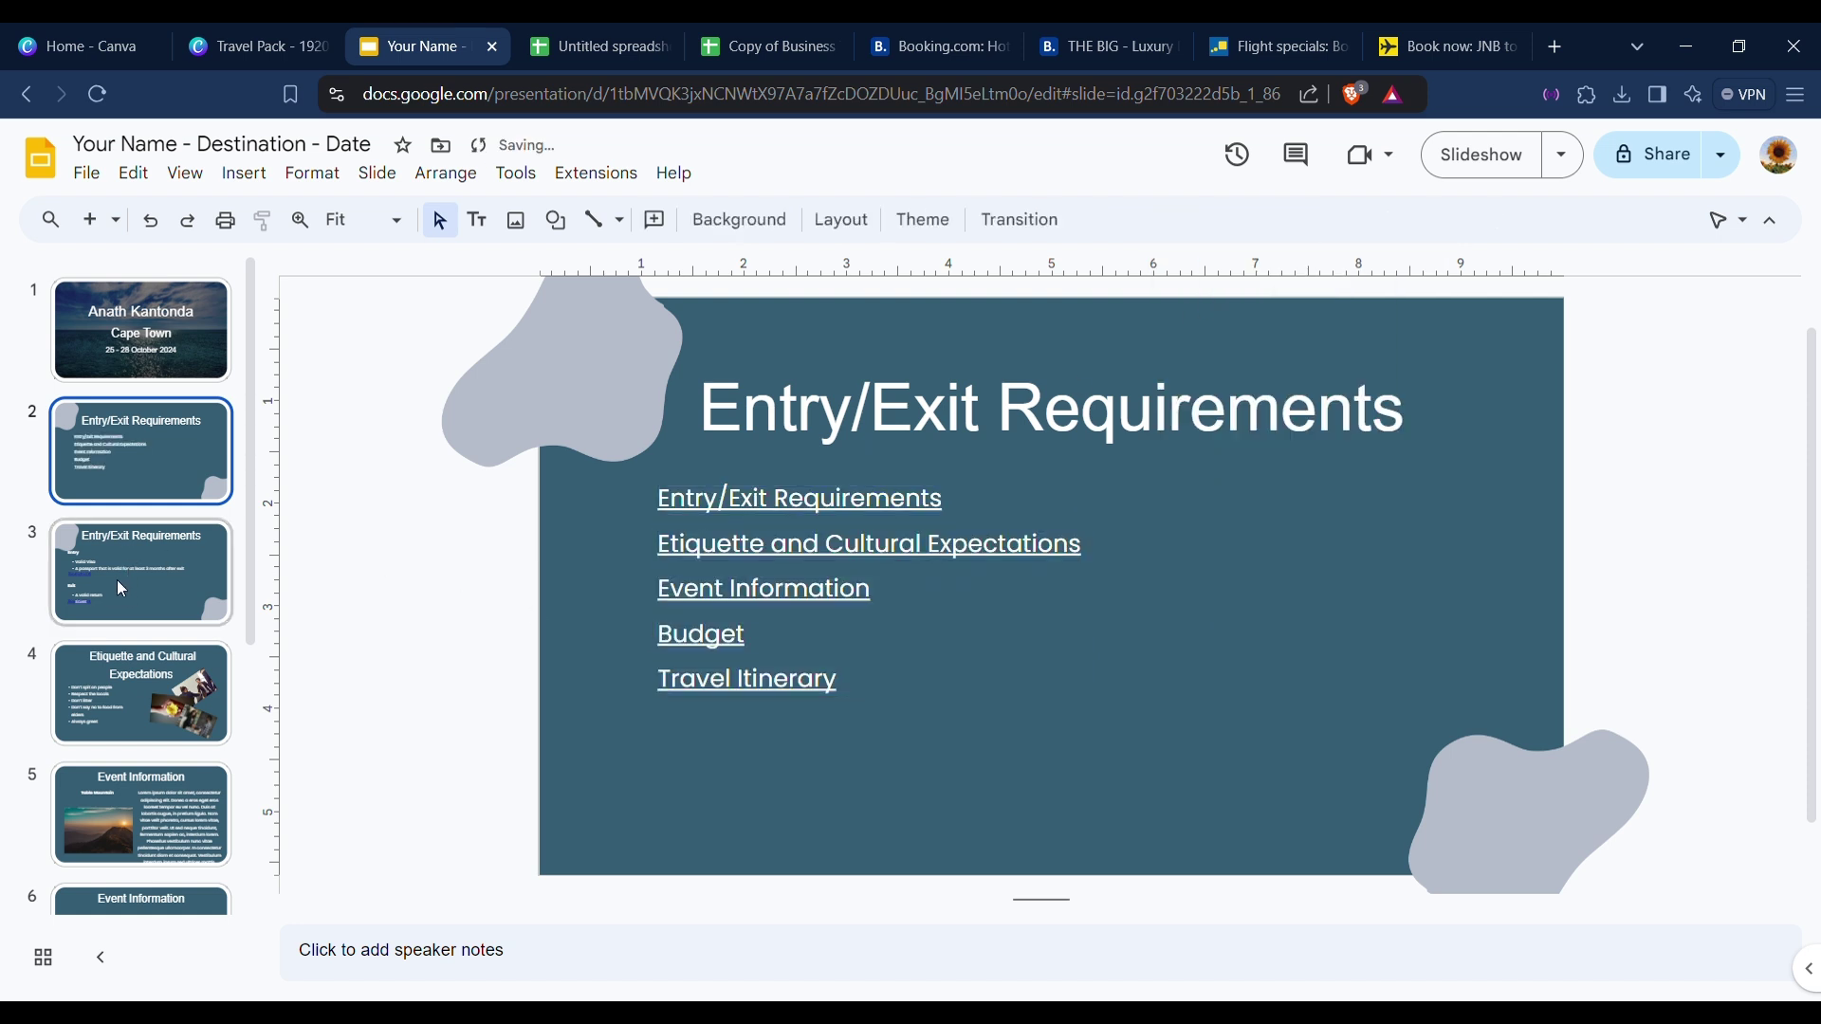
click(117, 582)
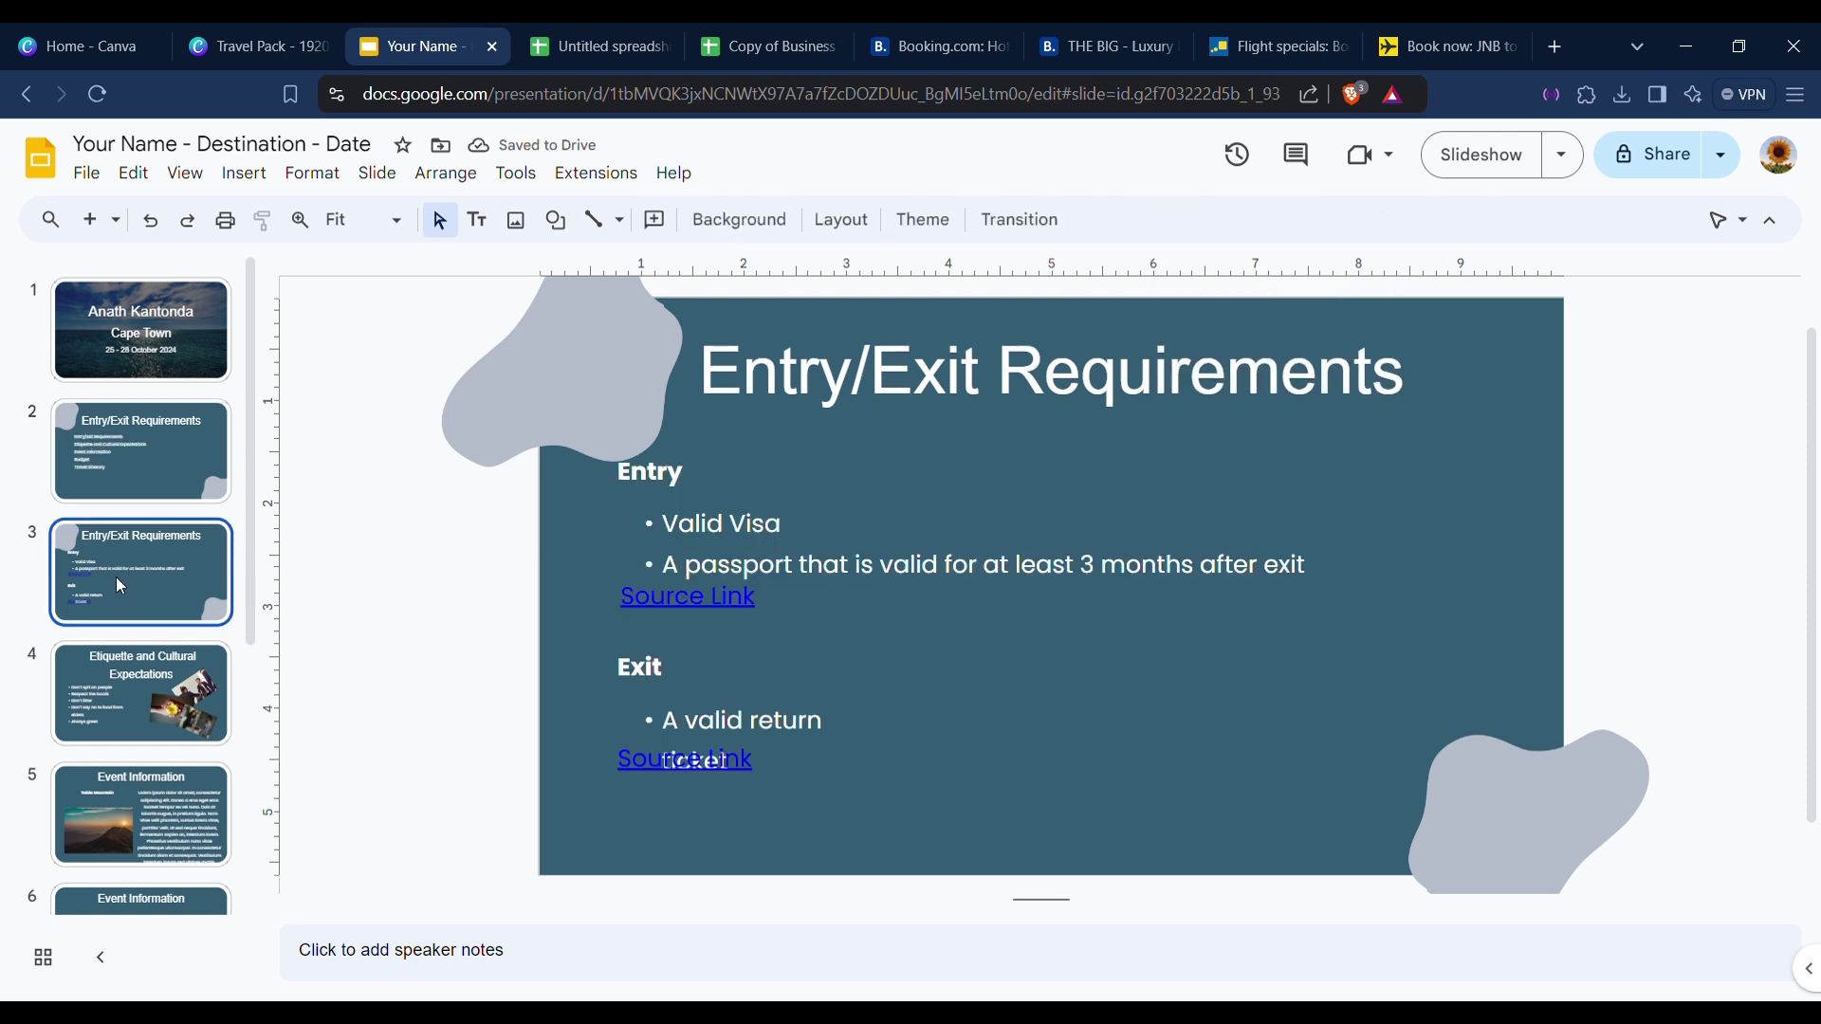
click(740, 776)
Move the lower Source Link below the ticket line and make both Source Link texts white.
drag(738, 779, 735, 837)
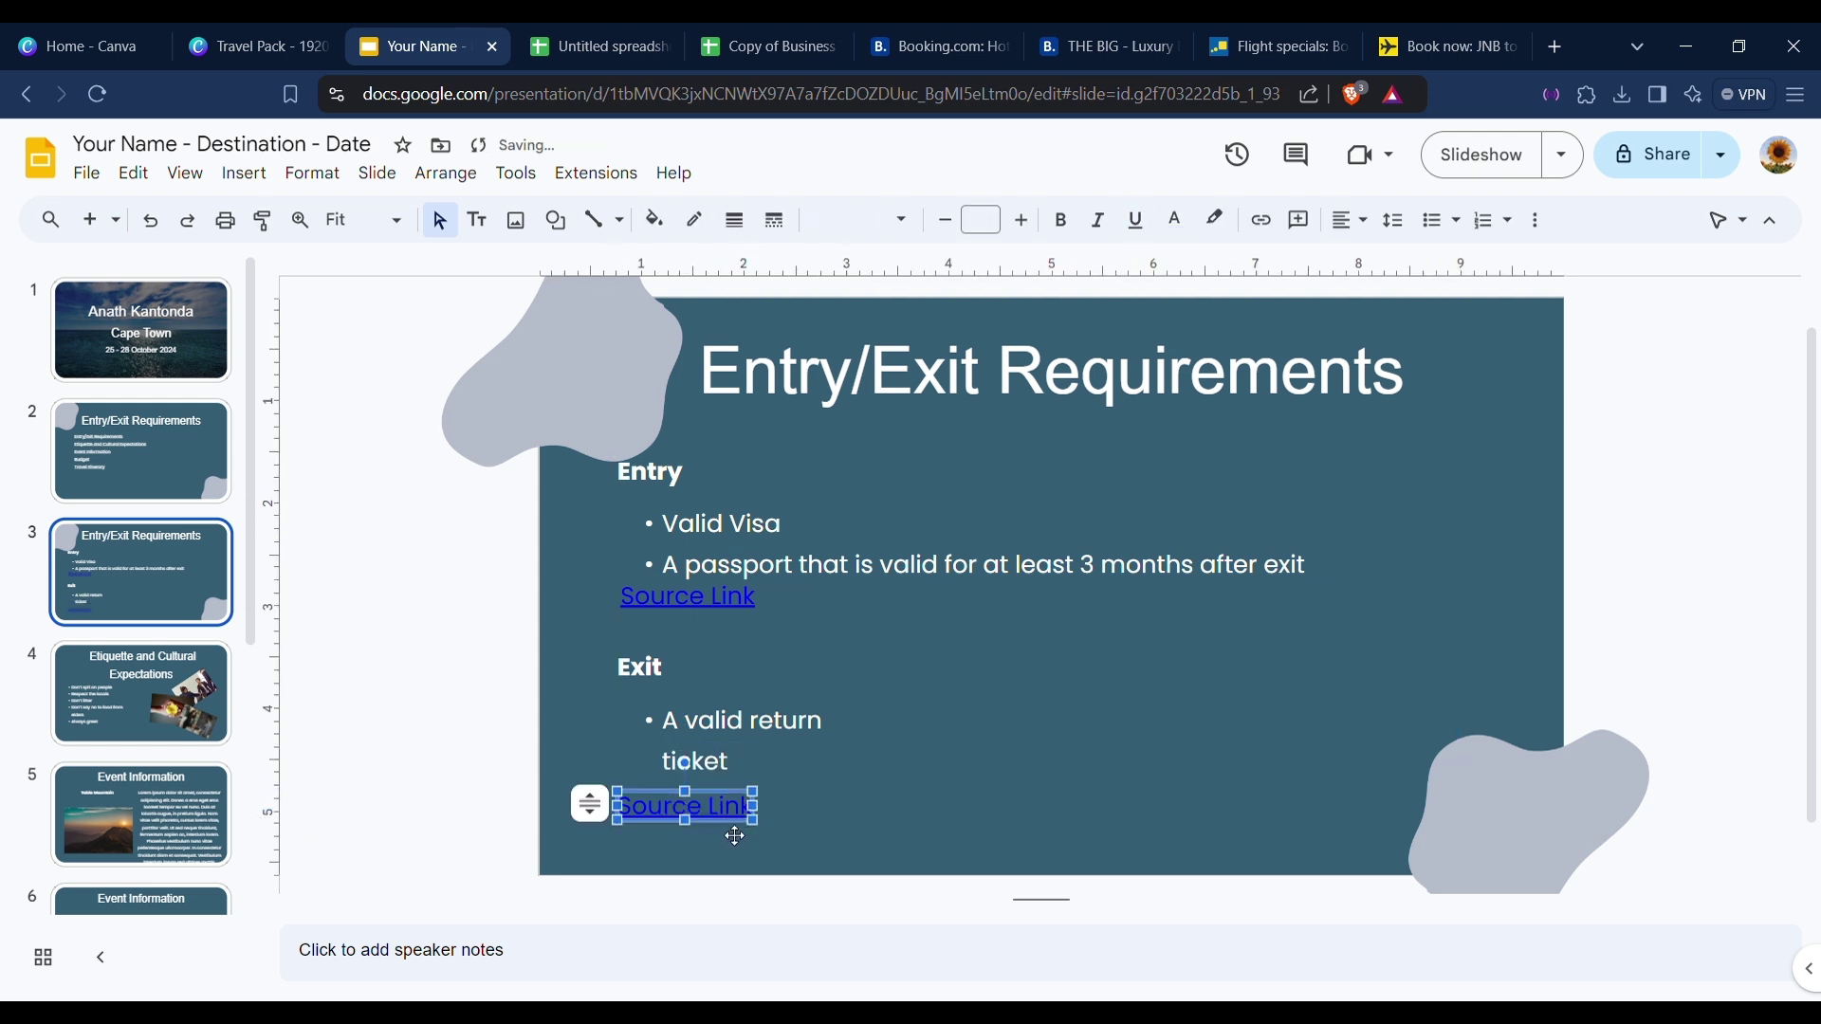
click(731, 613)
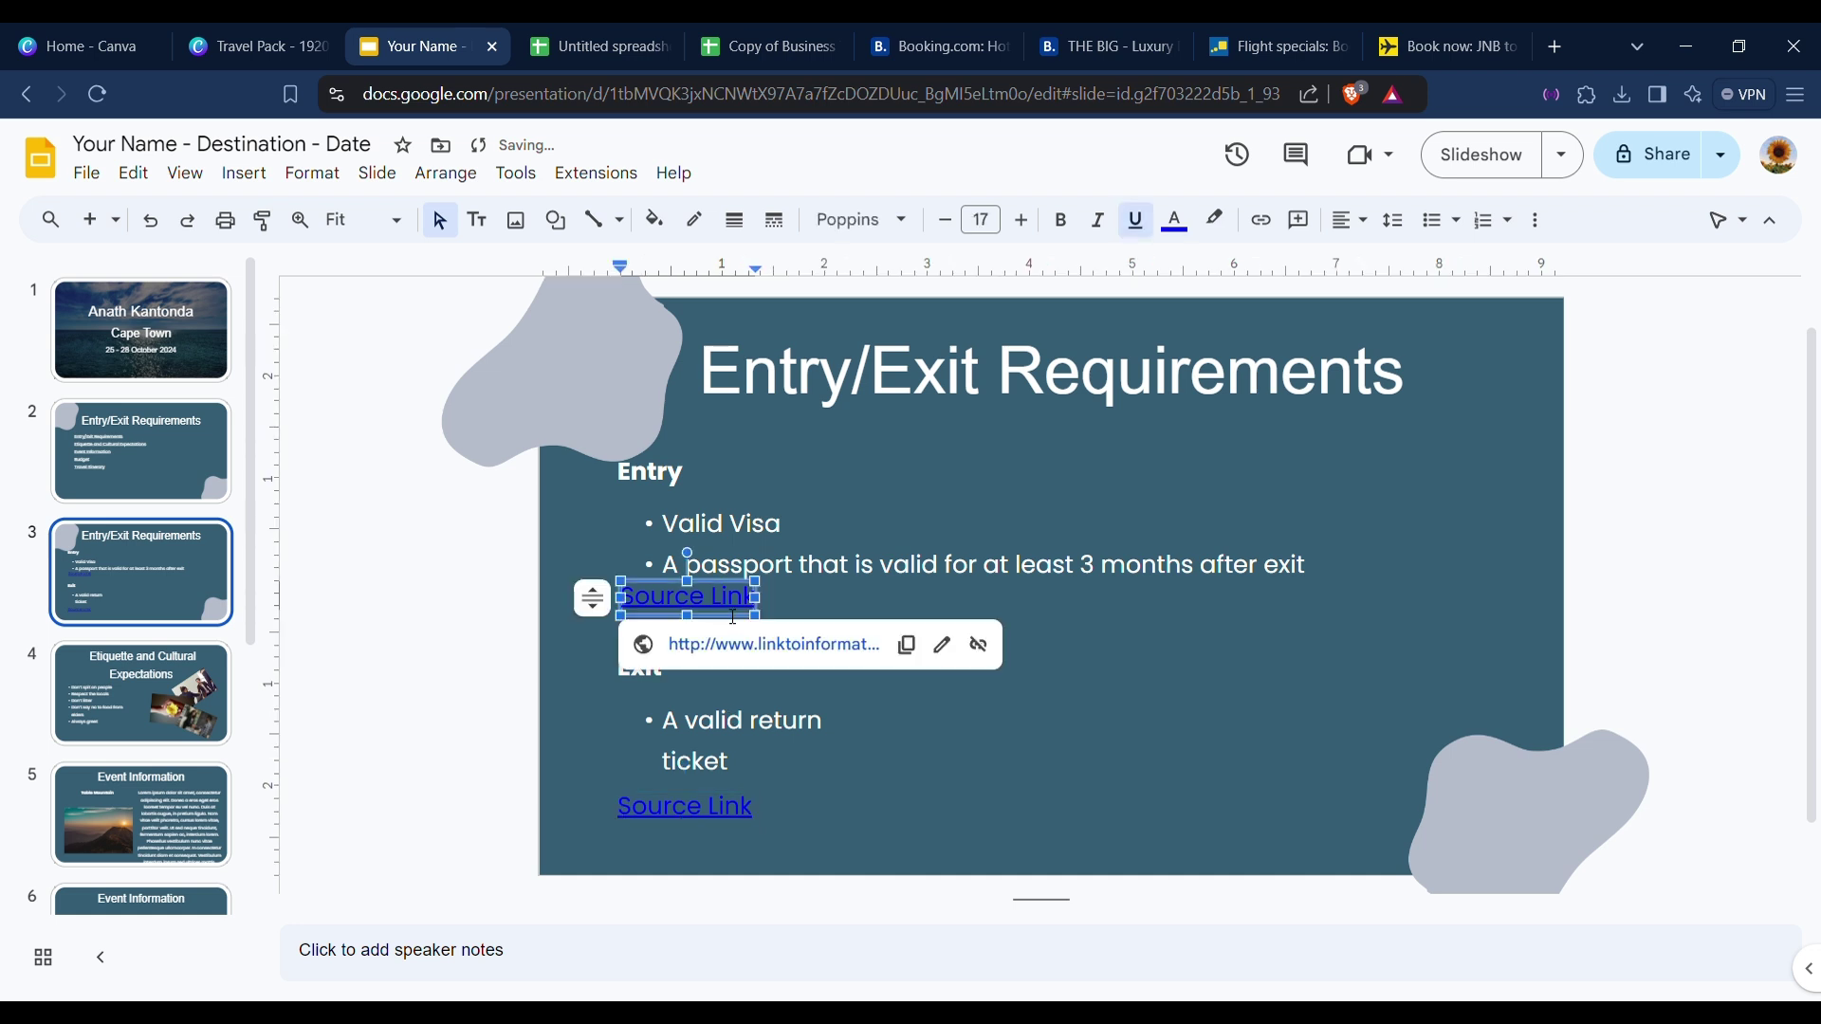
key(ctrl+a)
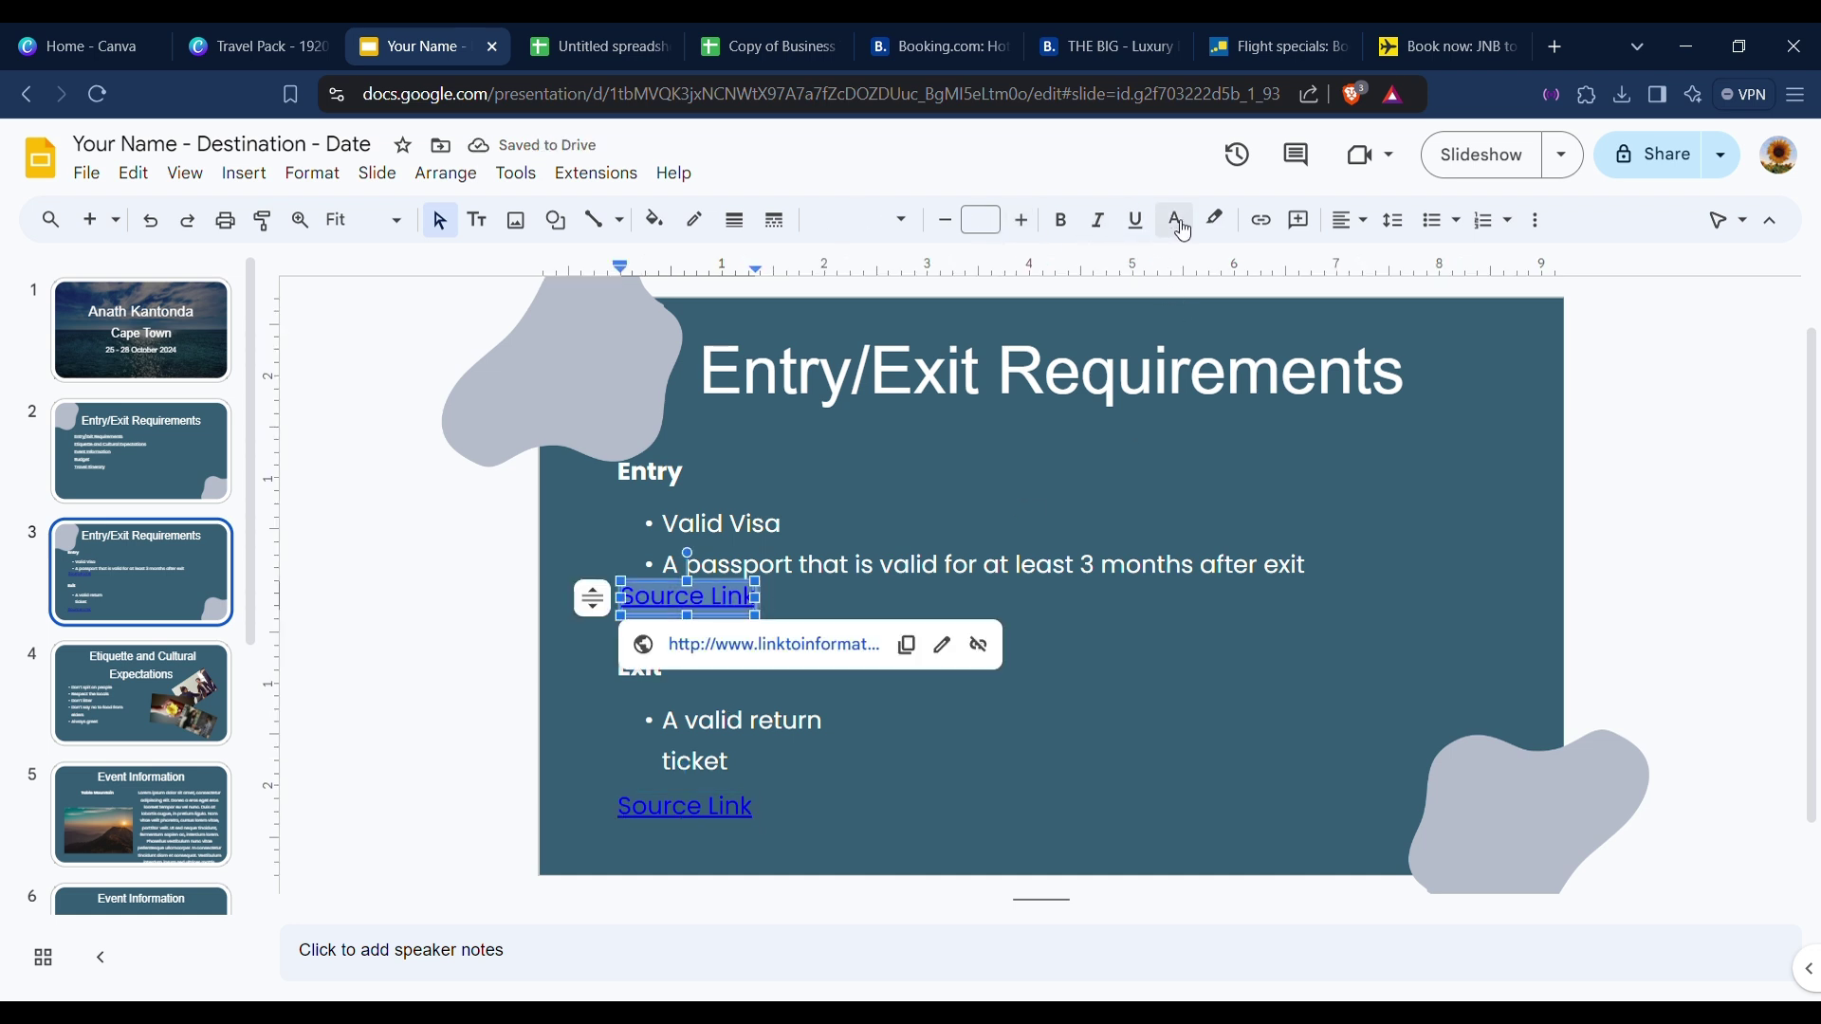
click(1176, 221)
click(1213, 297)
click(722, 823)
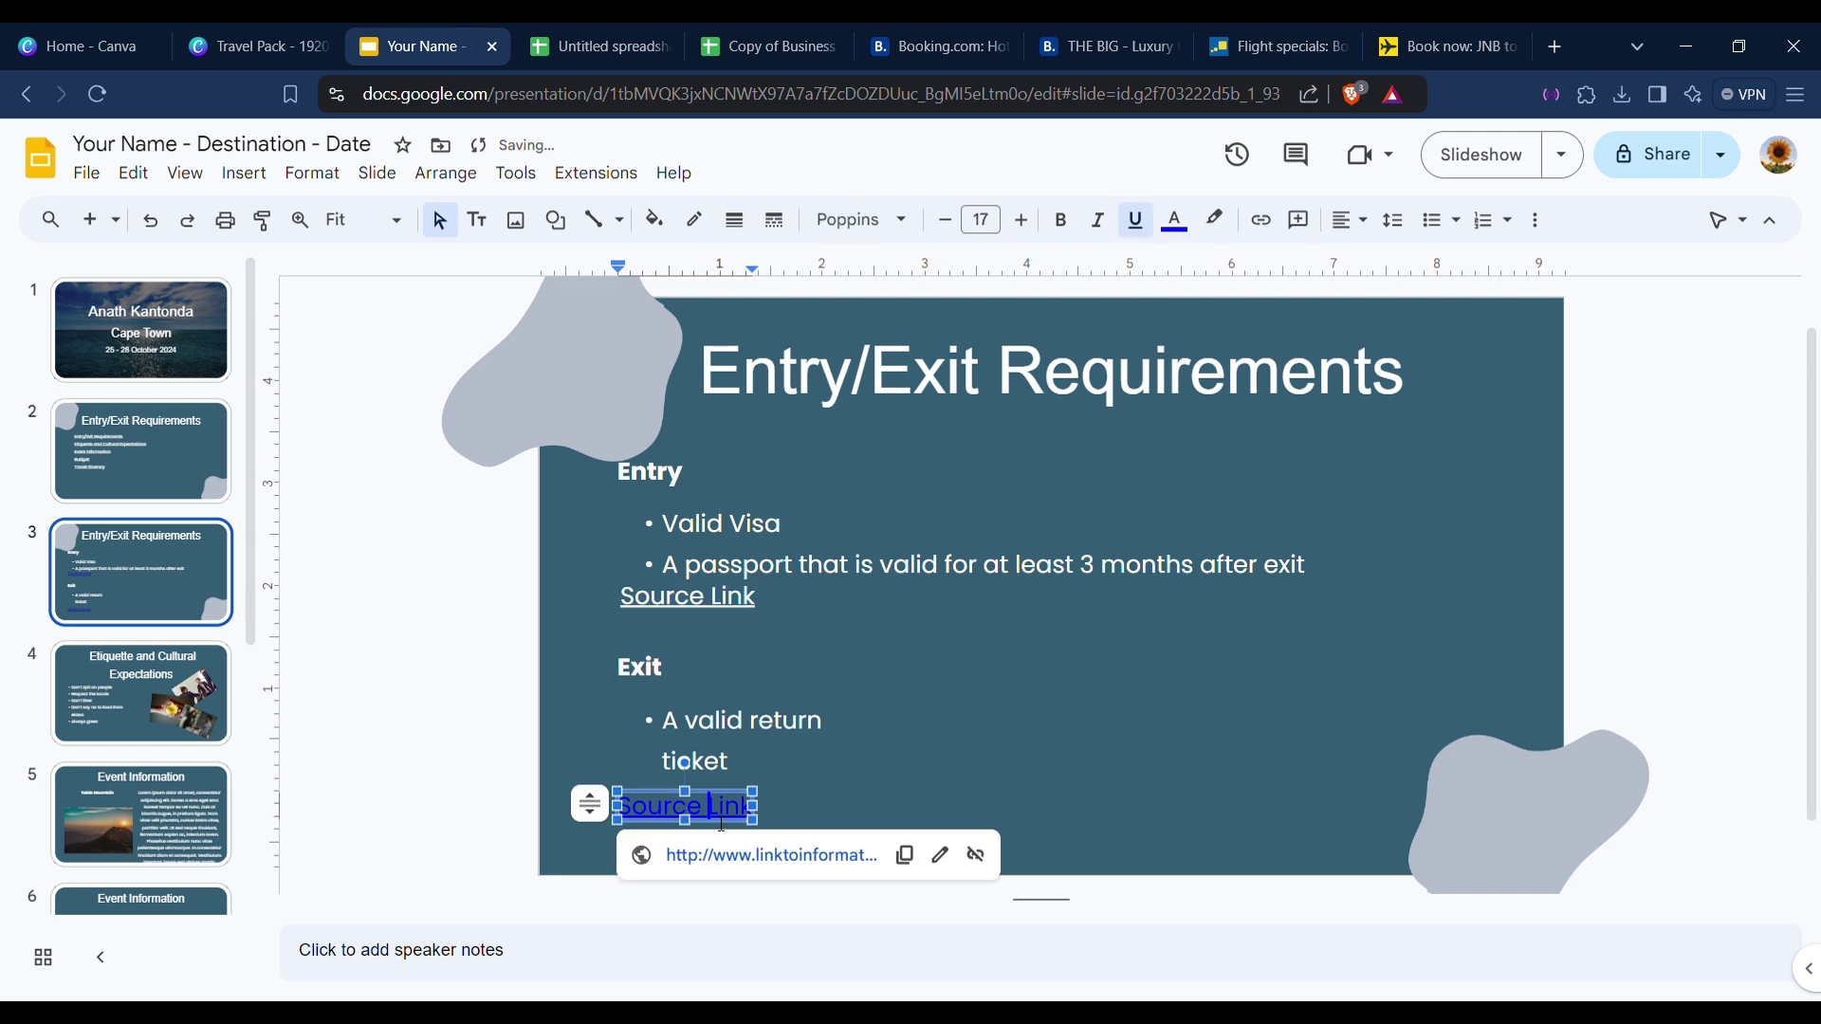
key(ctrl+a)
click(1176, 220)
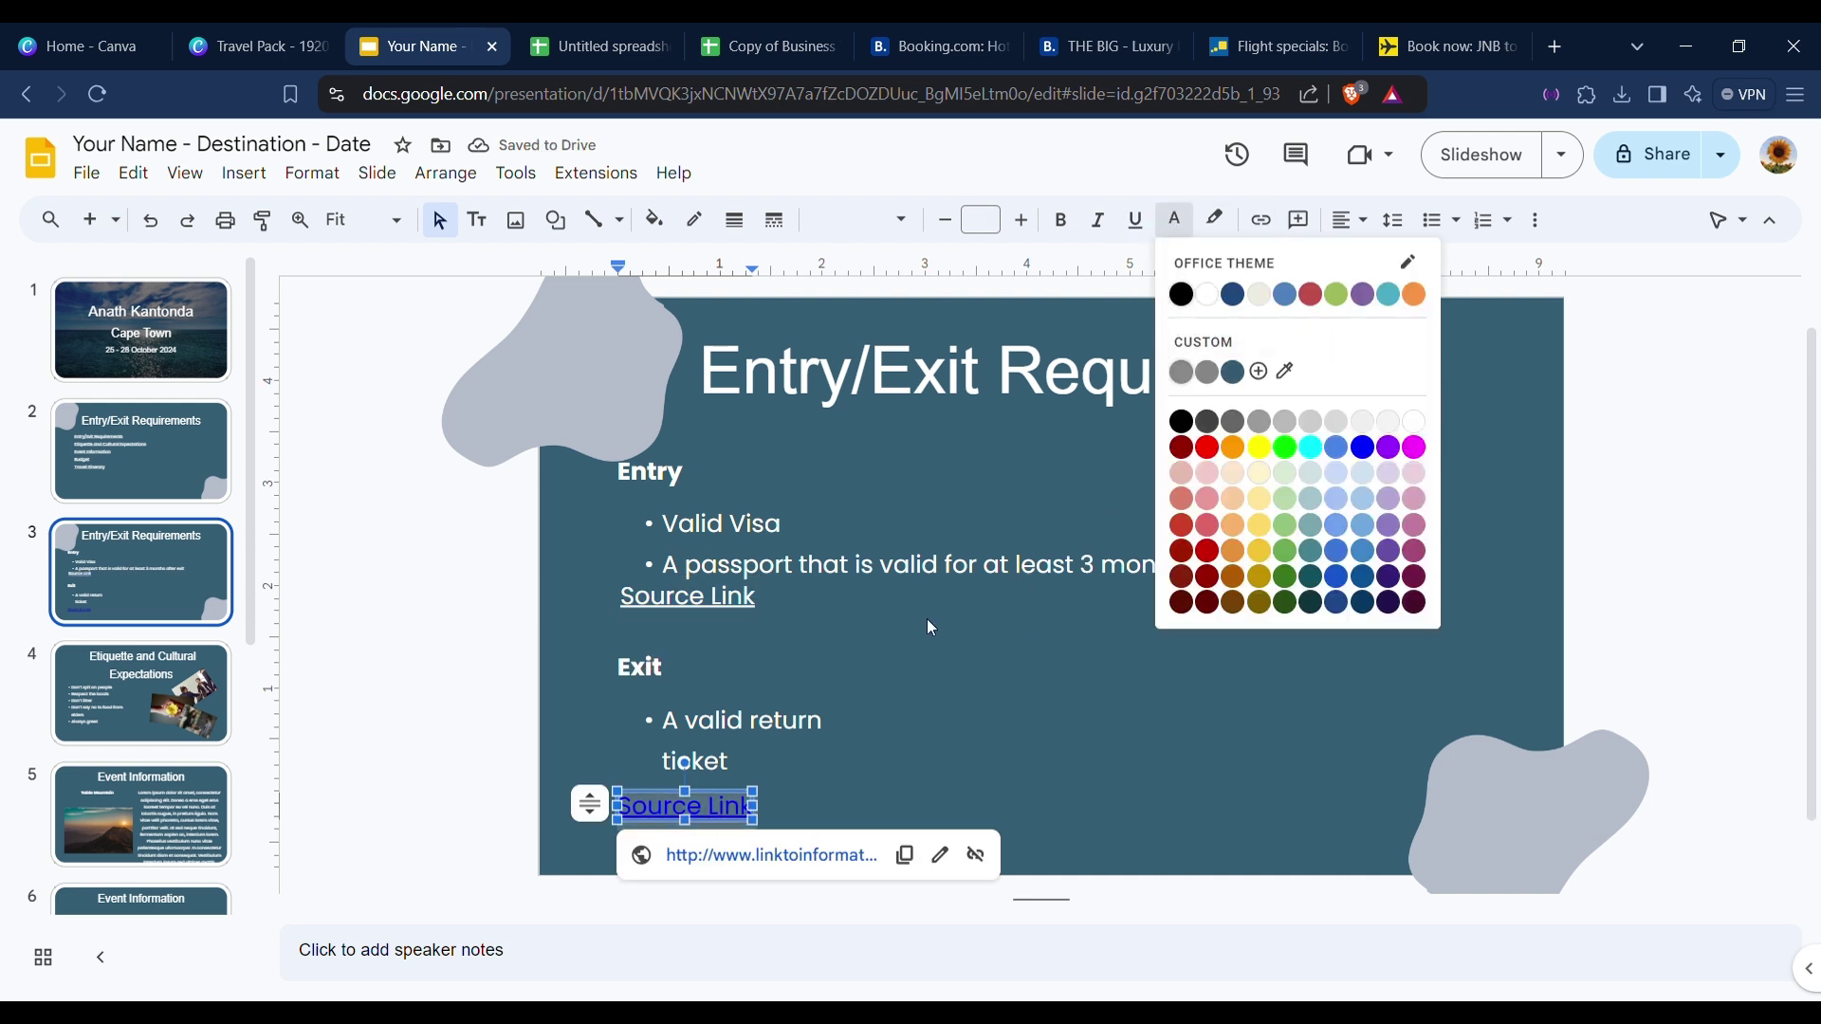
click(1210, 295)
Nudge both Source Links into alignment beneath the lists, then open slide 5.
click(950, 721)
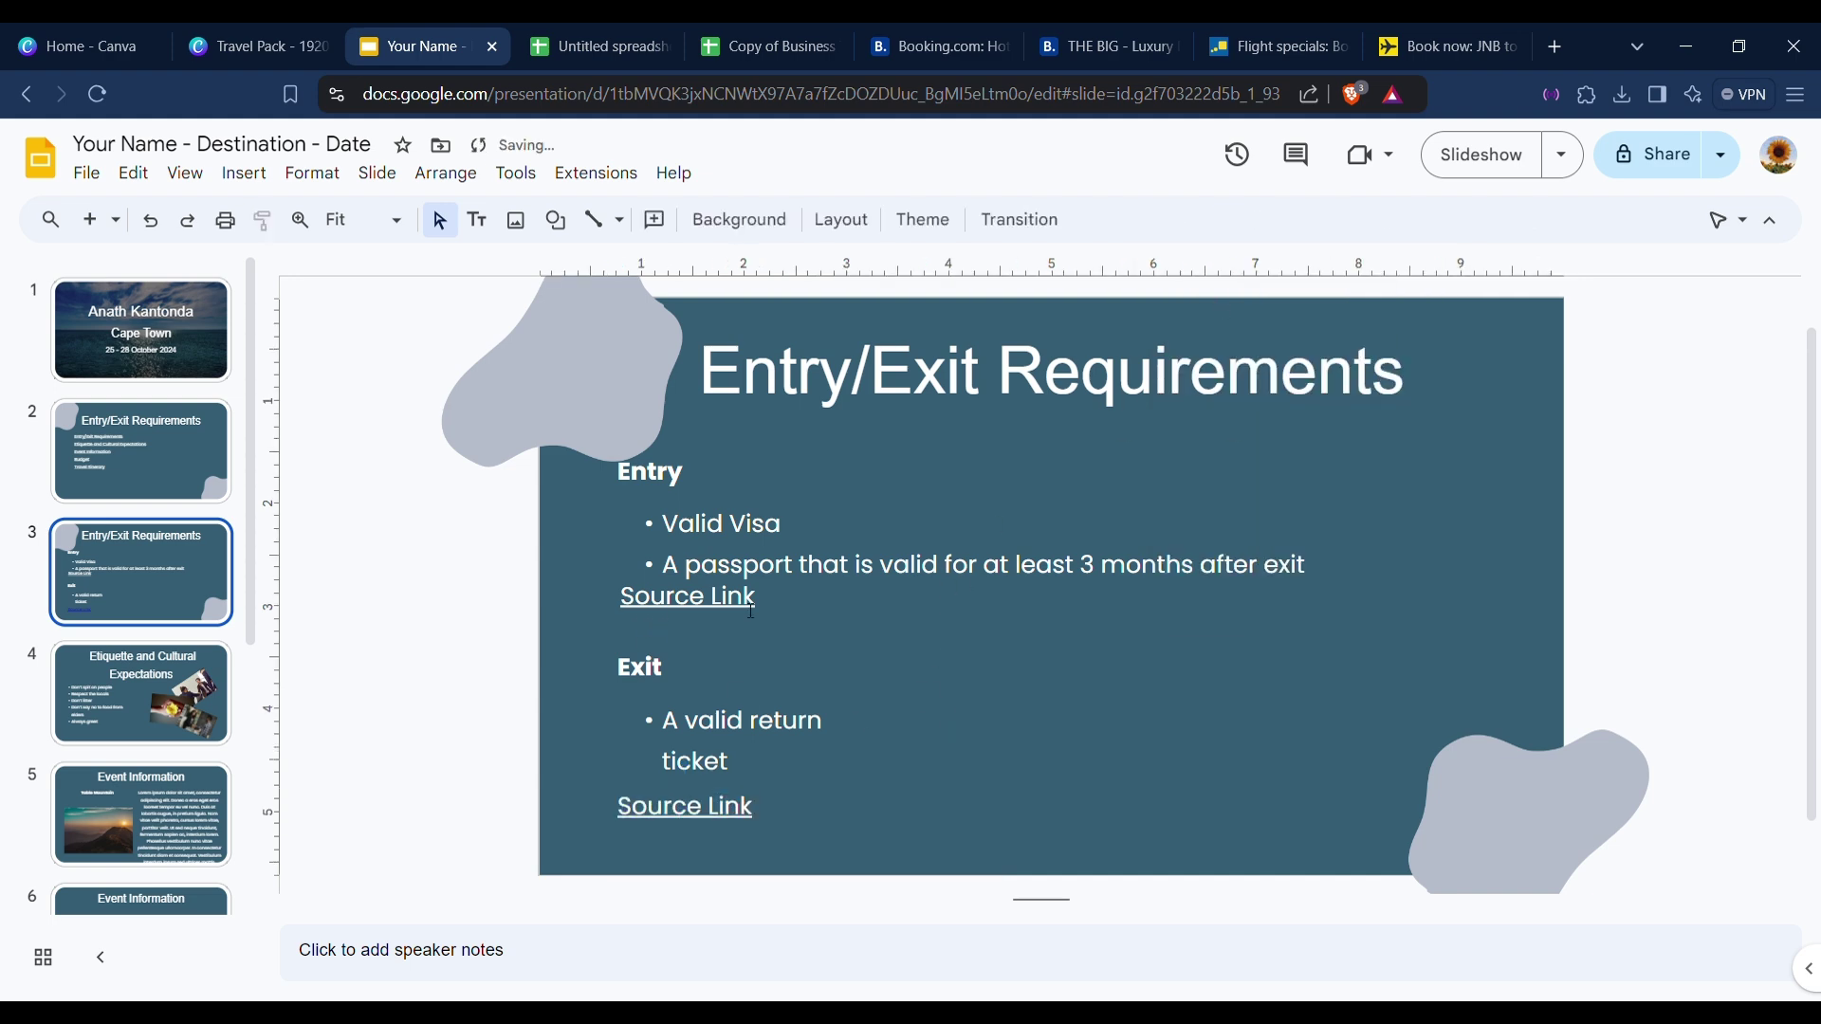
click(692, 607)
drag(744, 618, 752, 630)
click(806, 632)
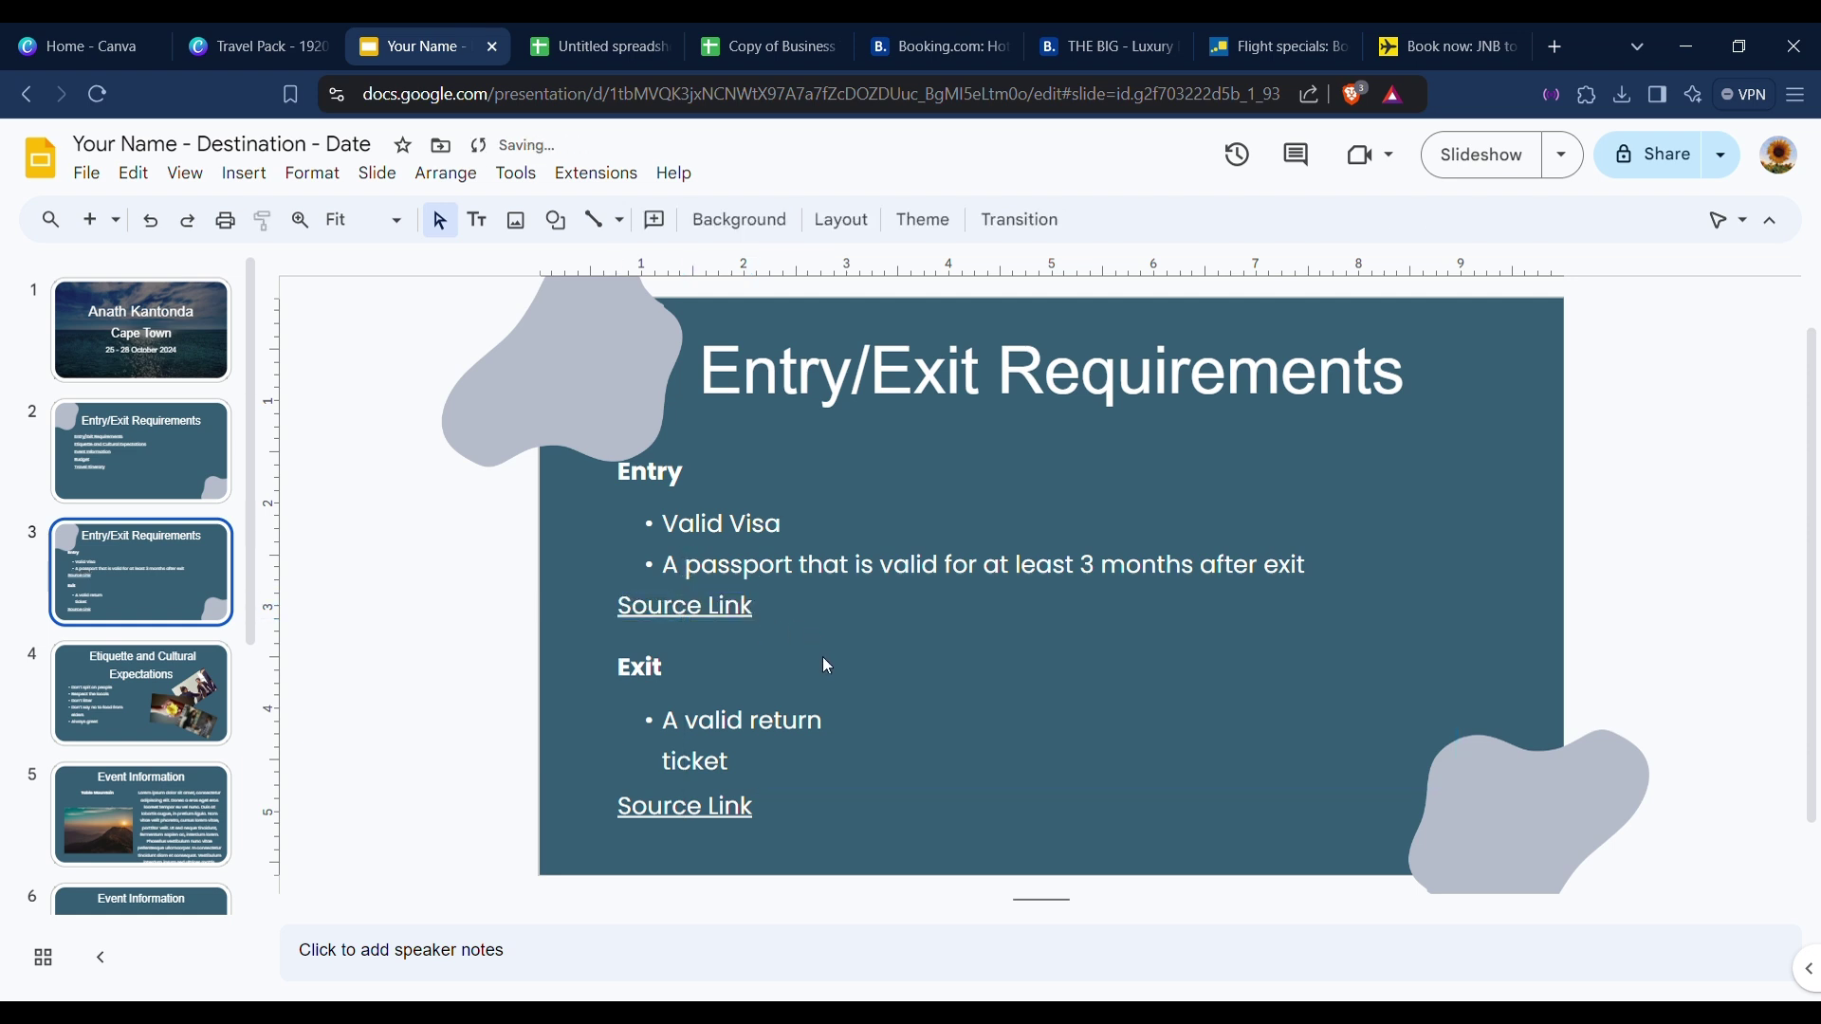
click(723, 805)
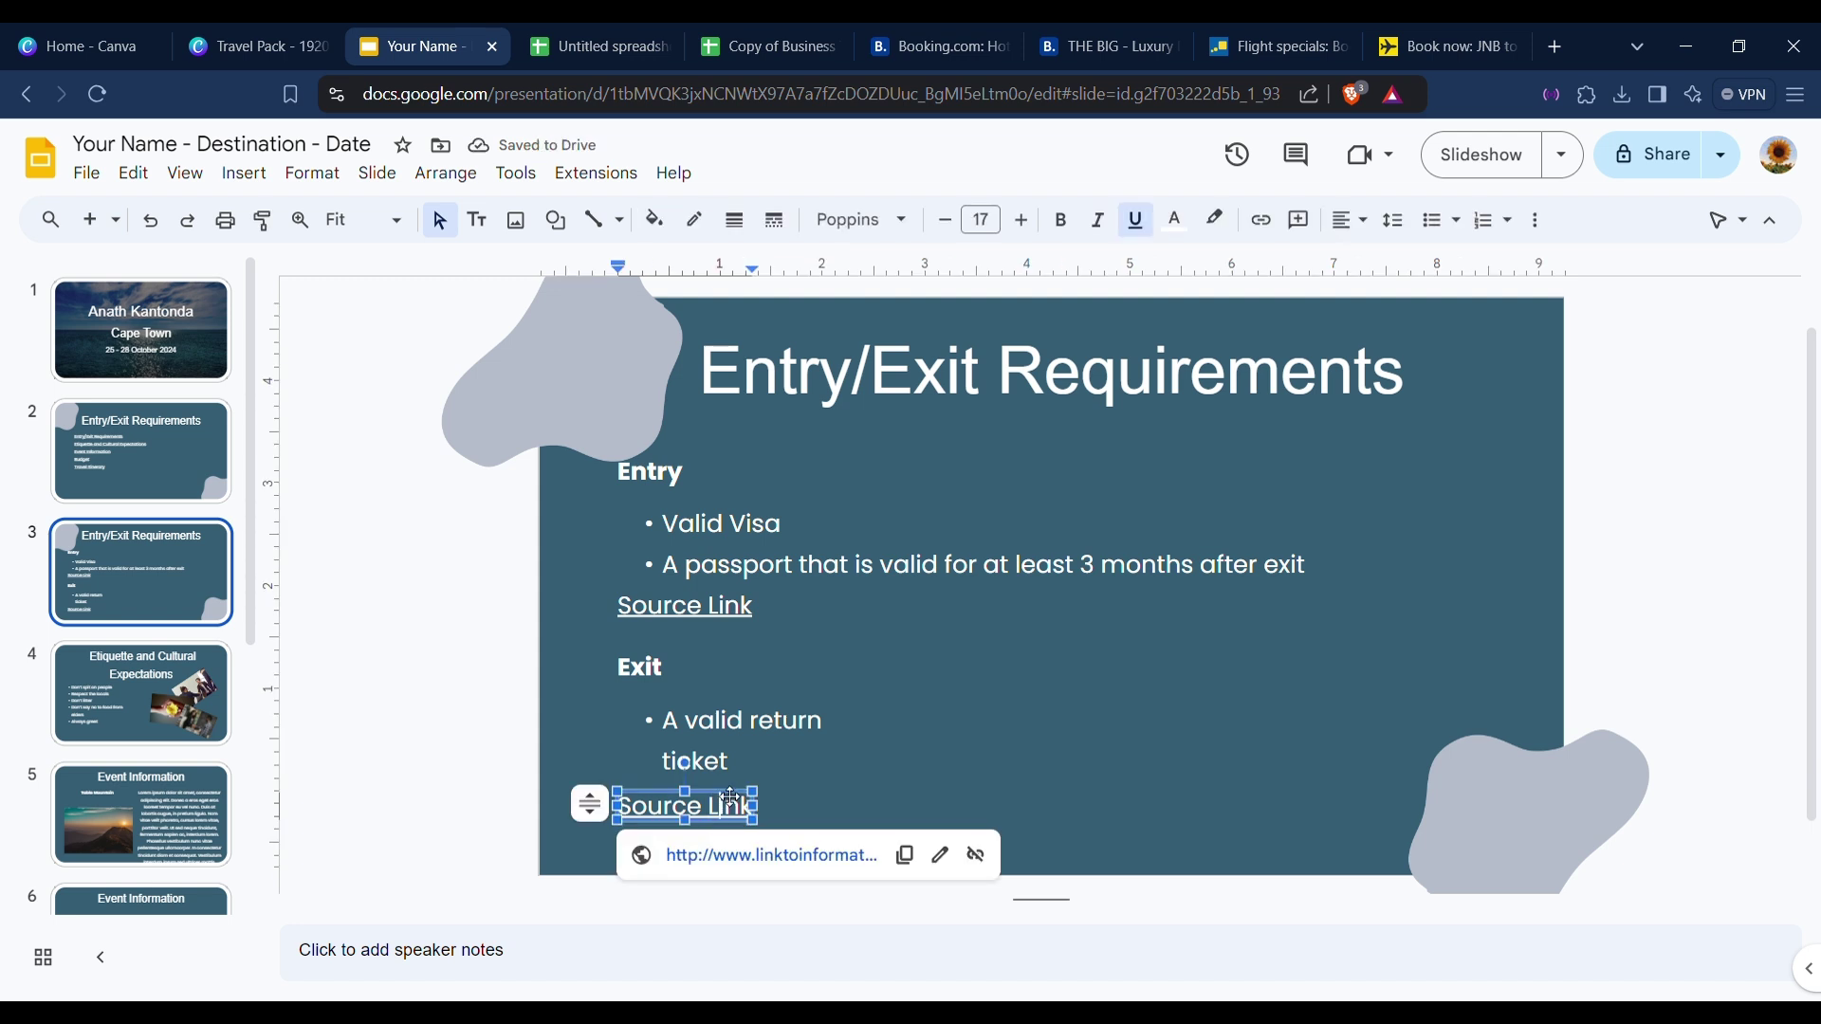
drag(731, 799, 731, 796)
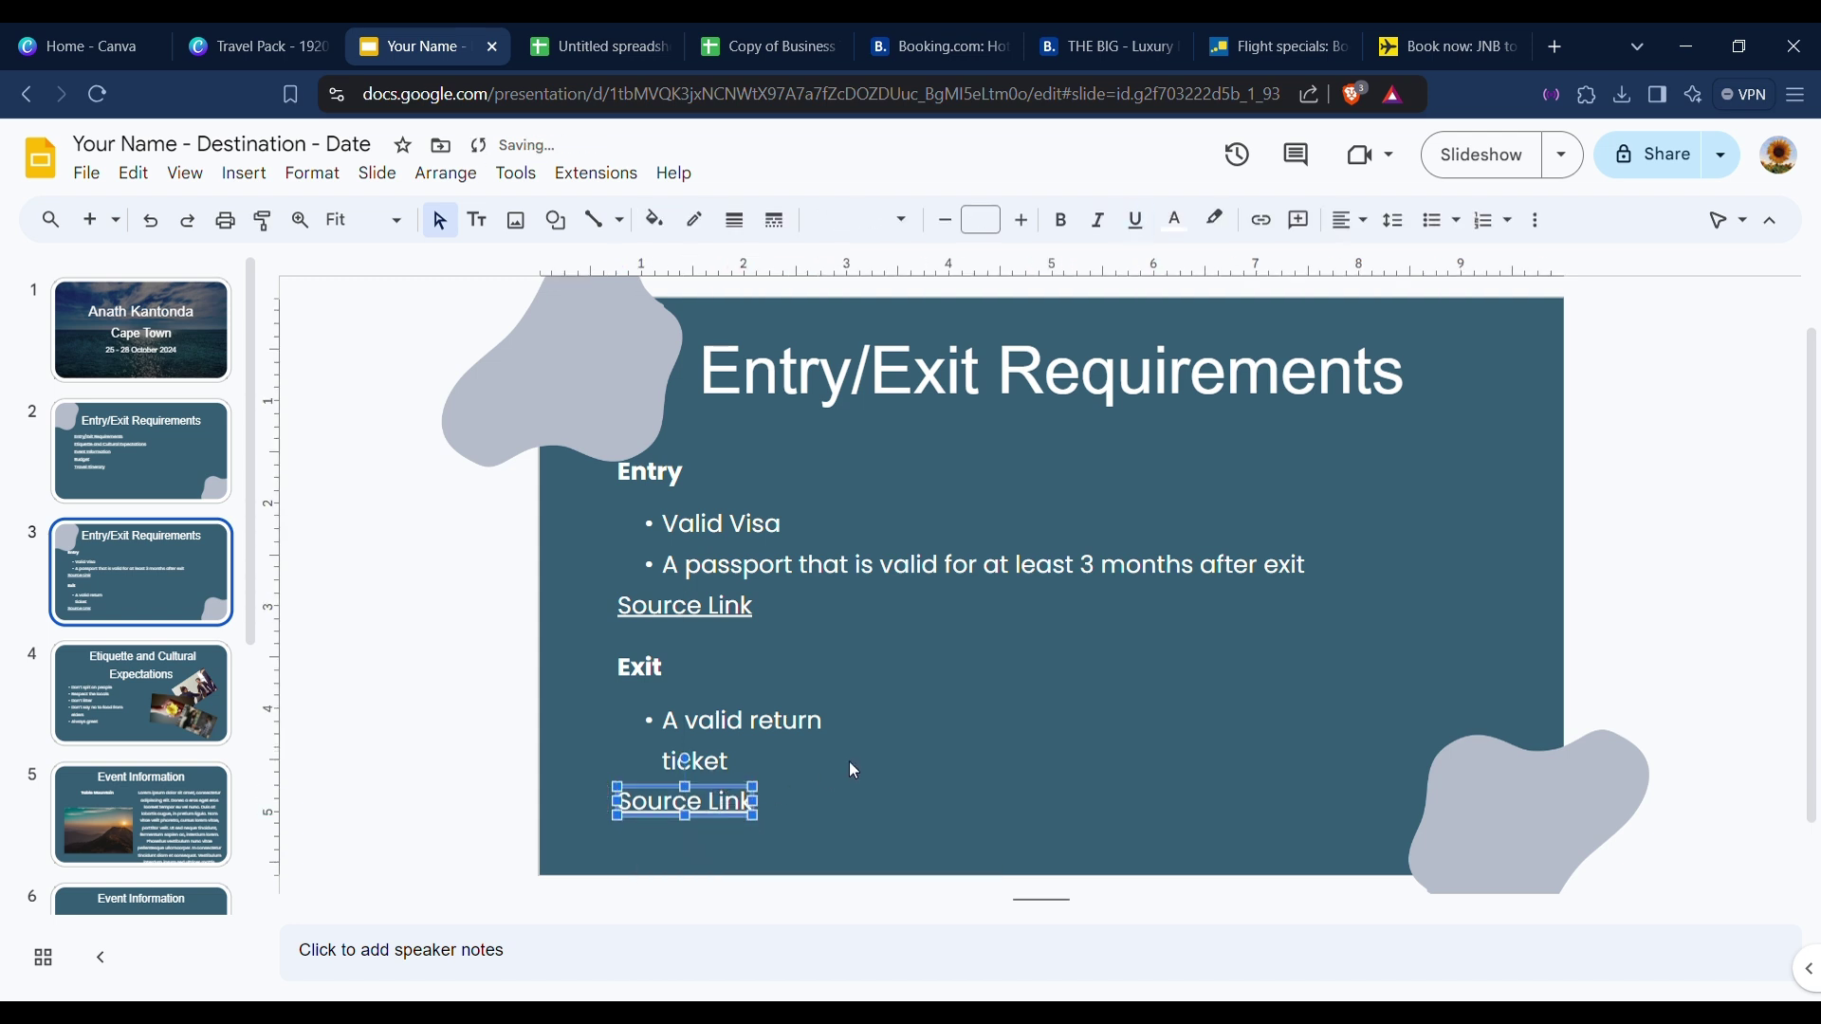
click(861, 756)
scroll(143, 664, down, 3)
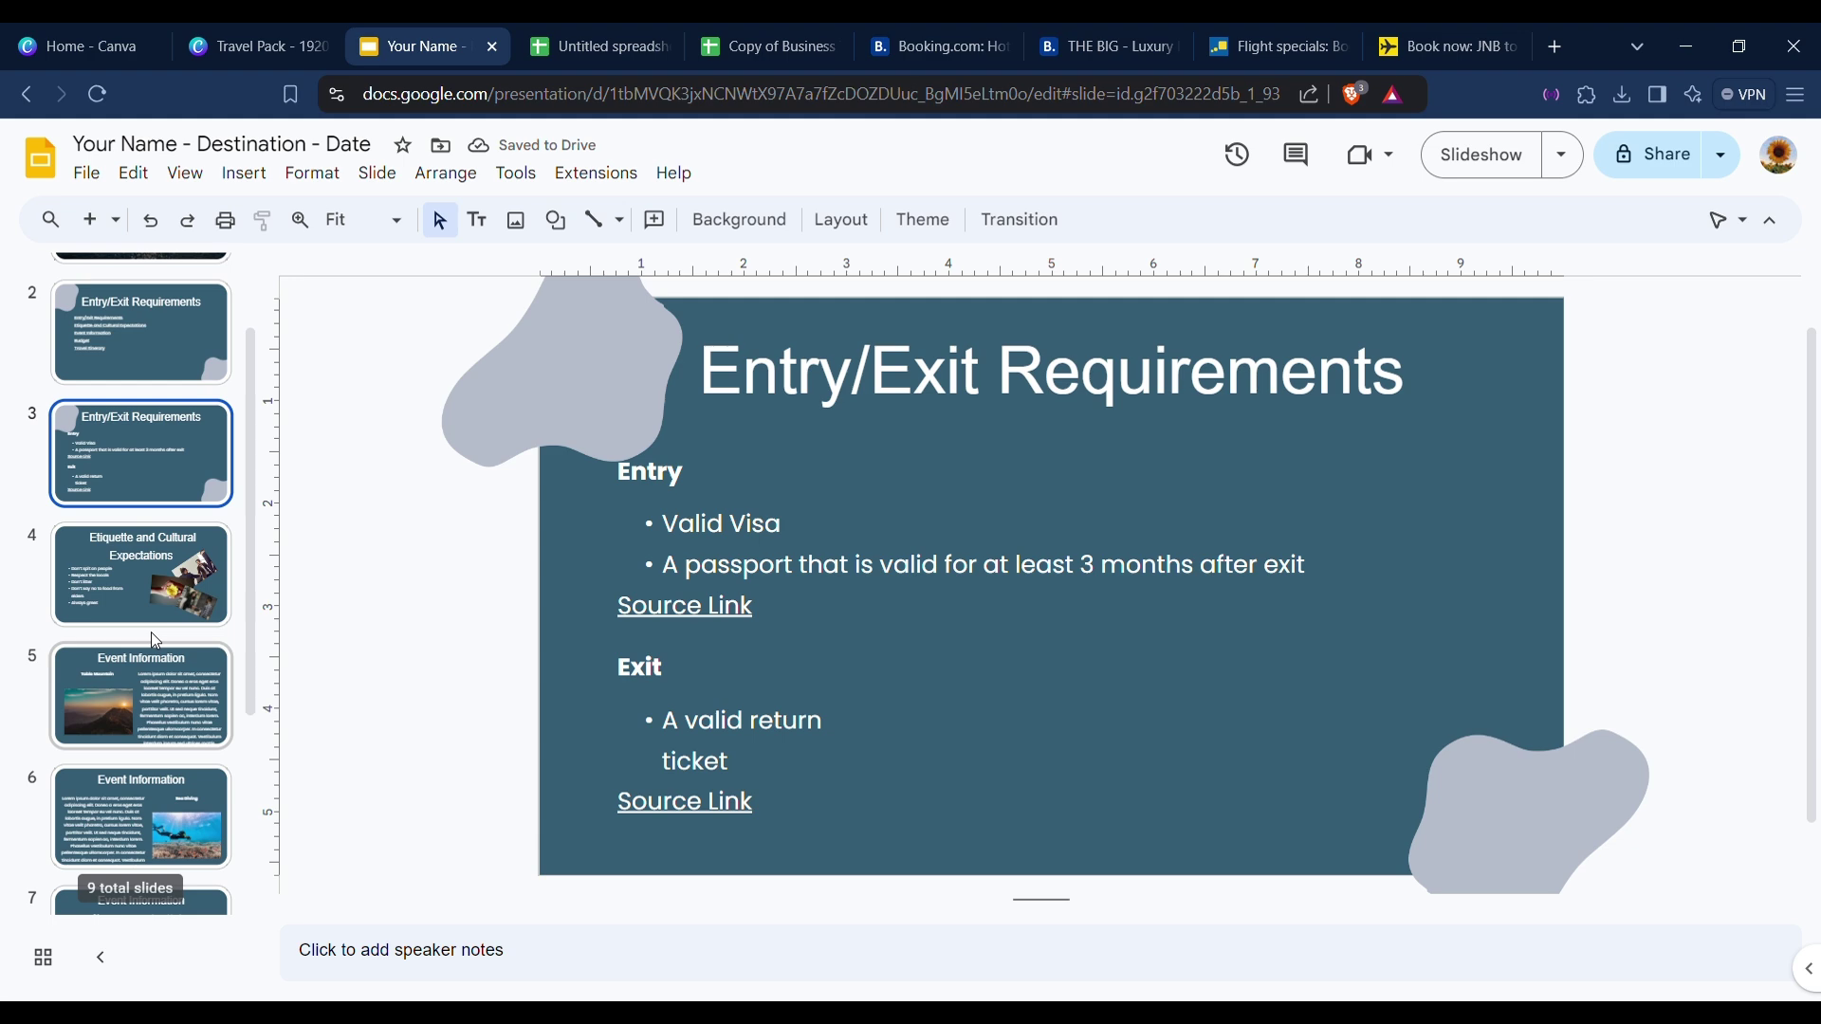
click(150, 598)
click(179, 679)
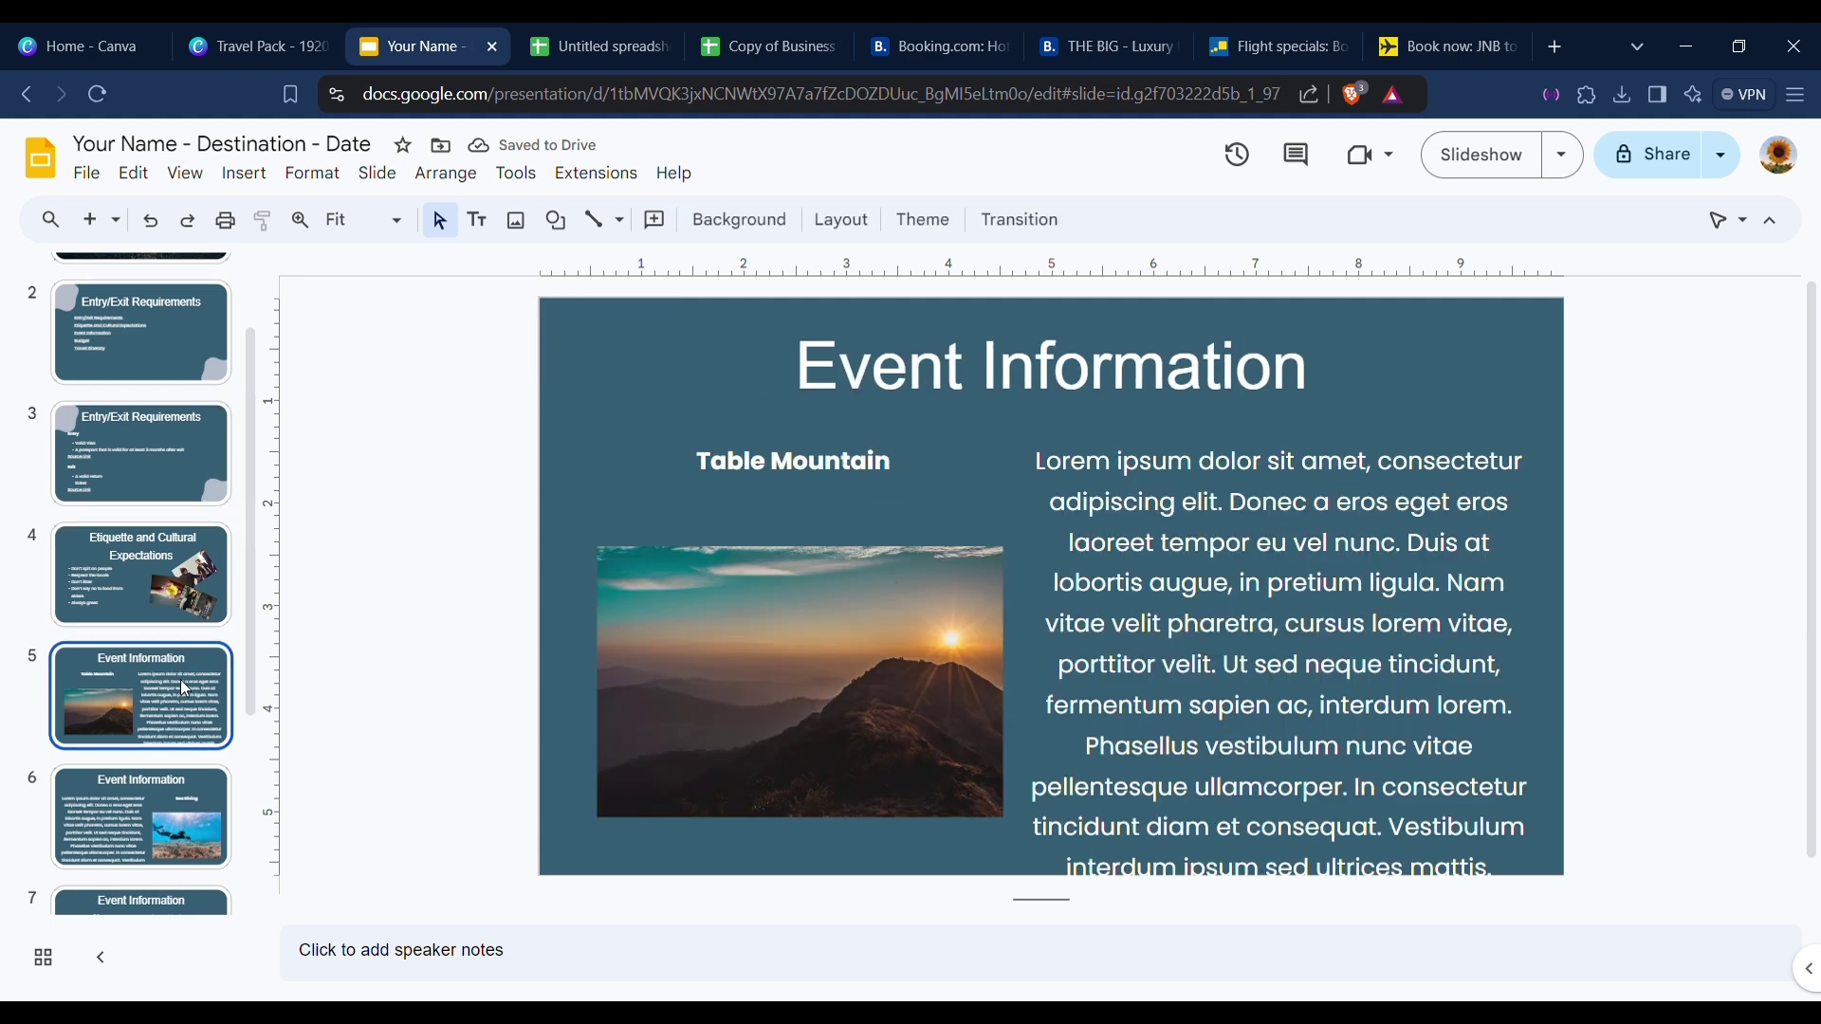
Reshape the Table Mountain text box and set its paragraph to font size 14.
click(1441, 585)
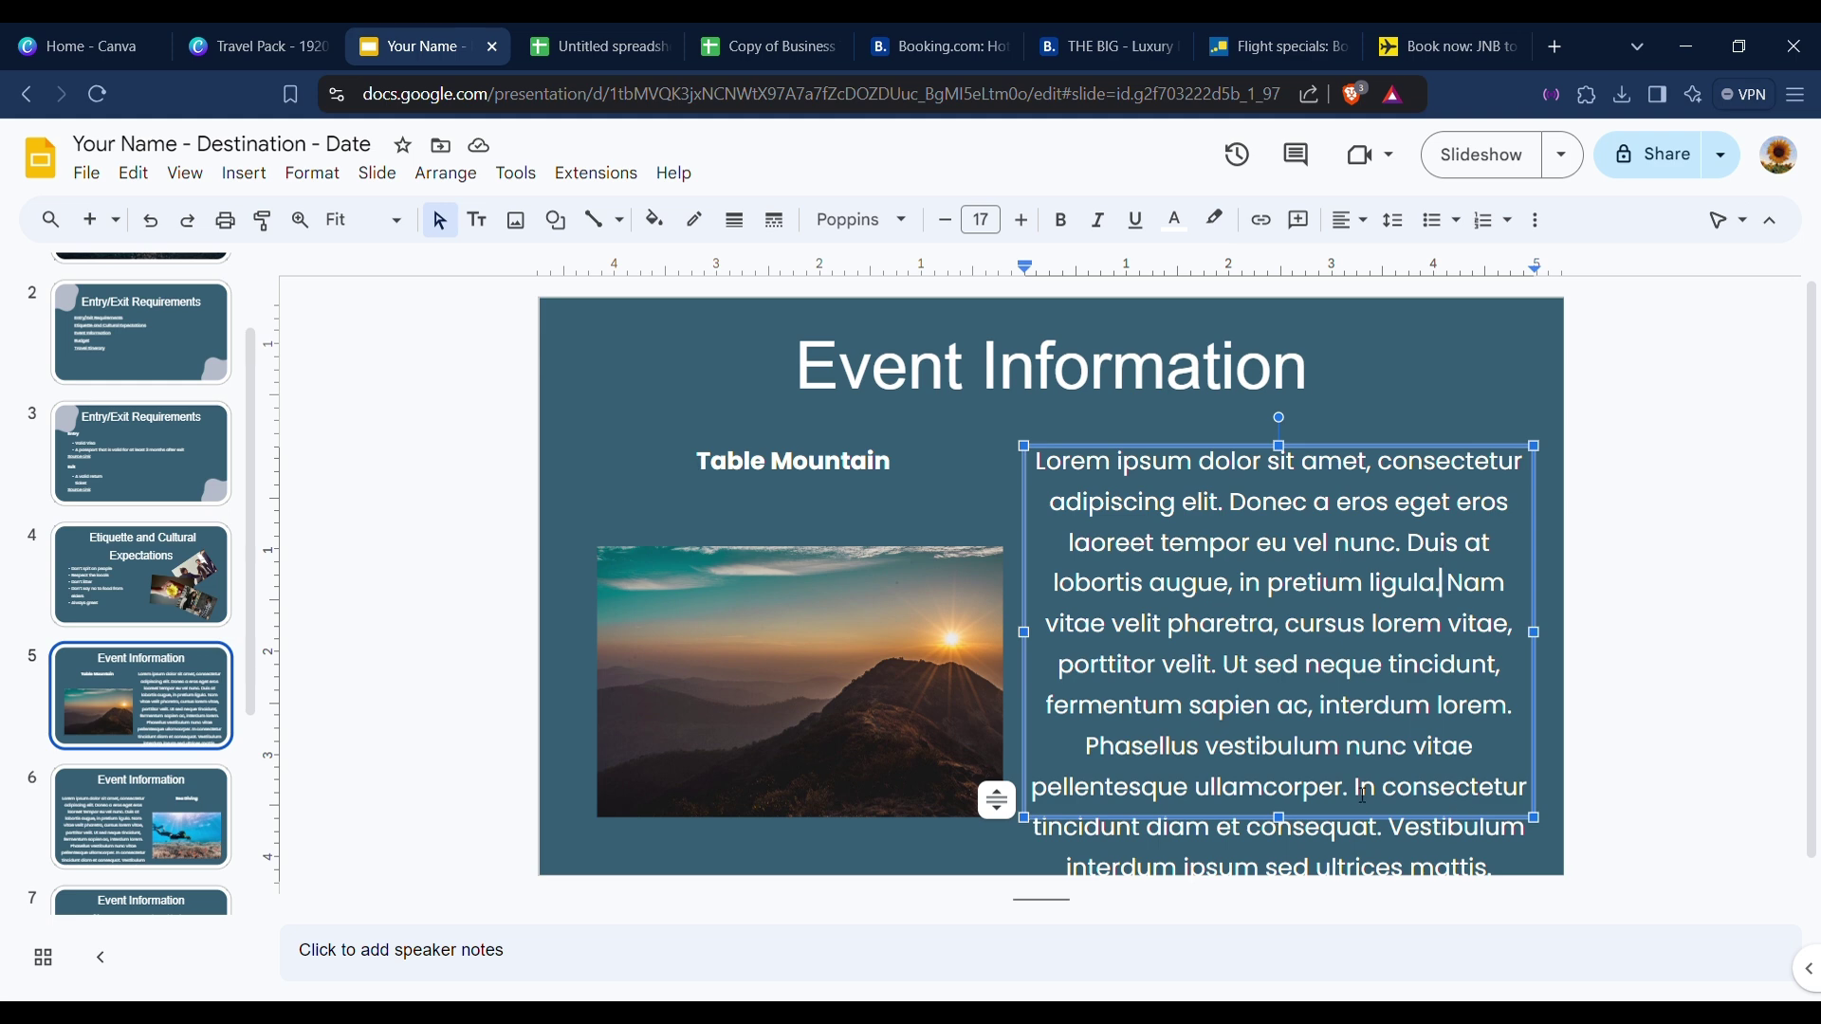
drag(1537, 817, 1459, 894)
drag(1459, 729, 1529, 745)
click(1254, 669)
key(ctrl+a)
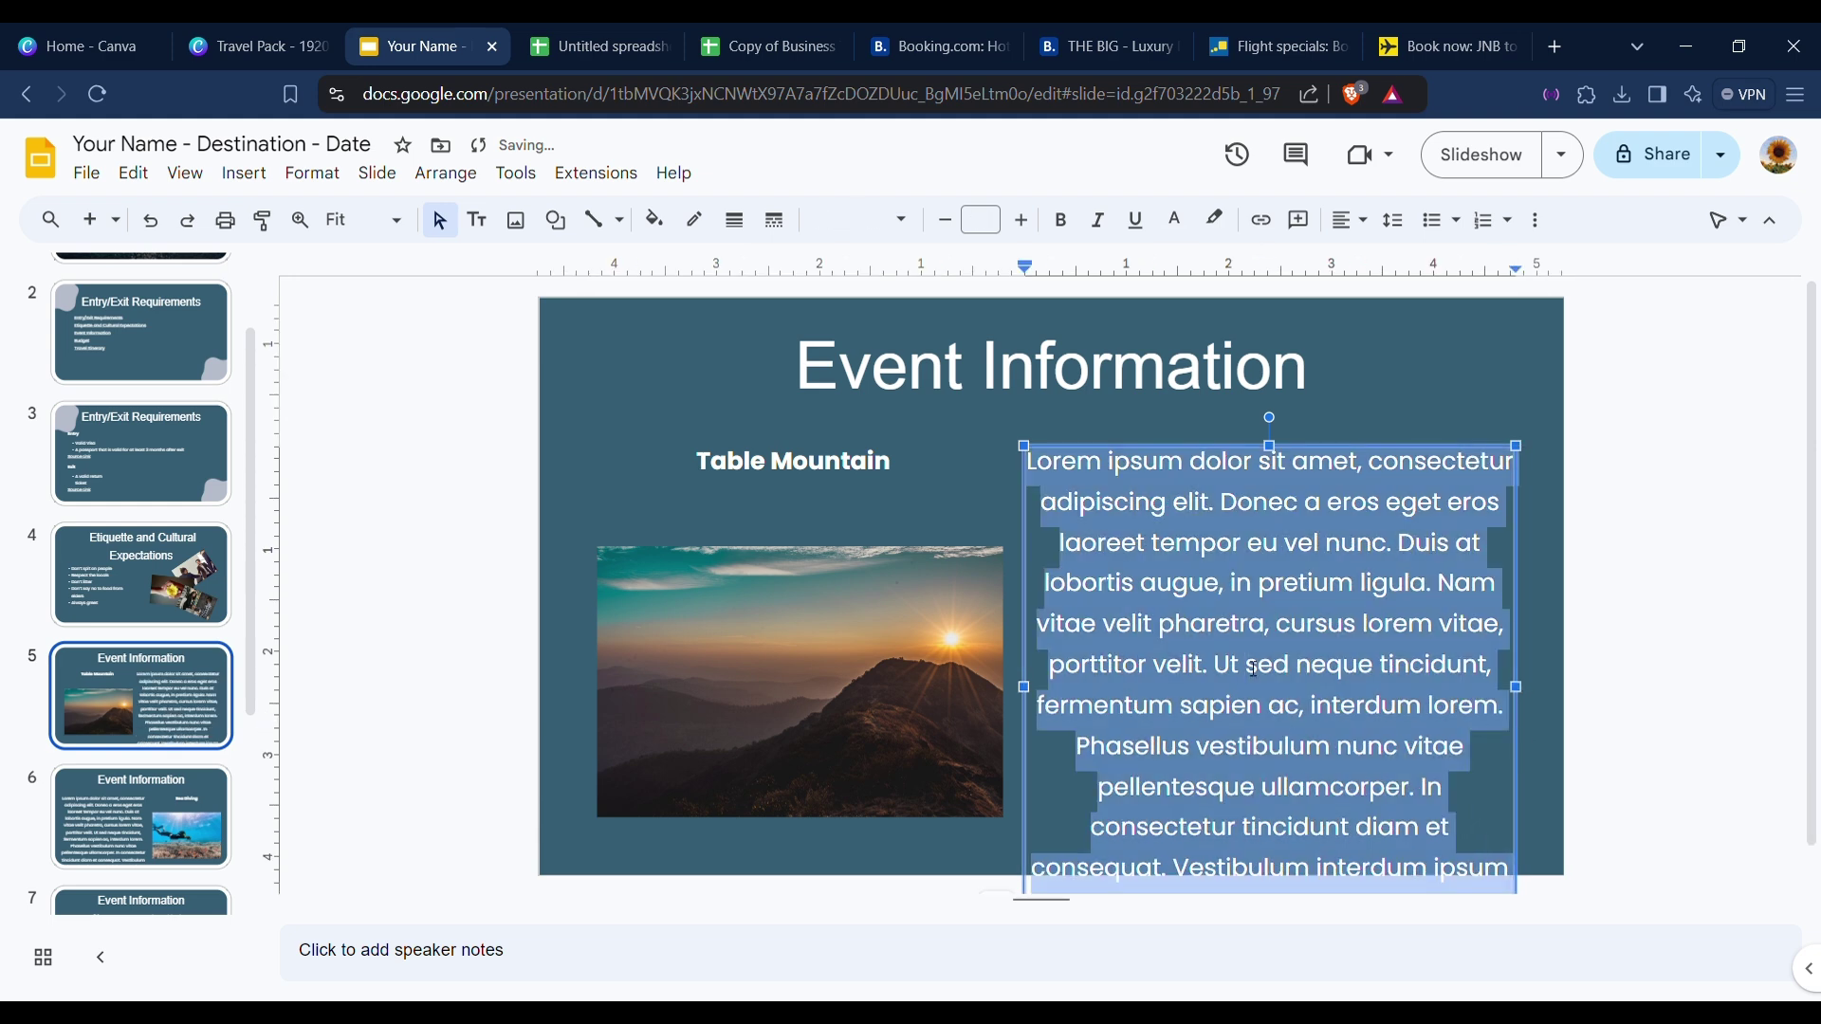
click(999, 227)
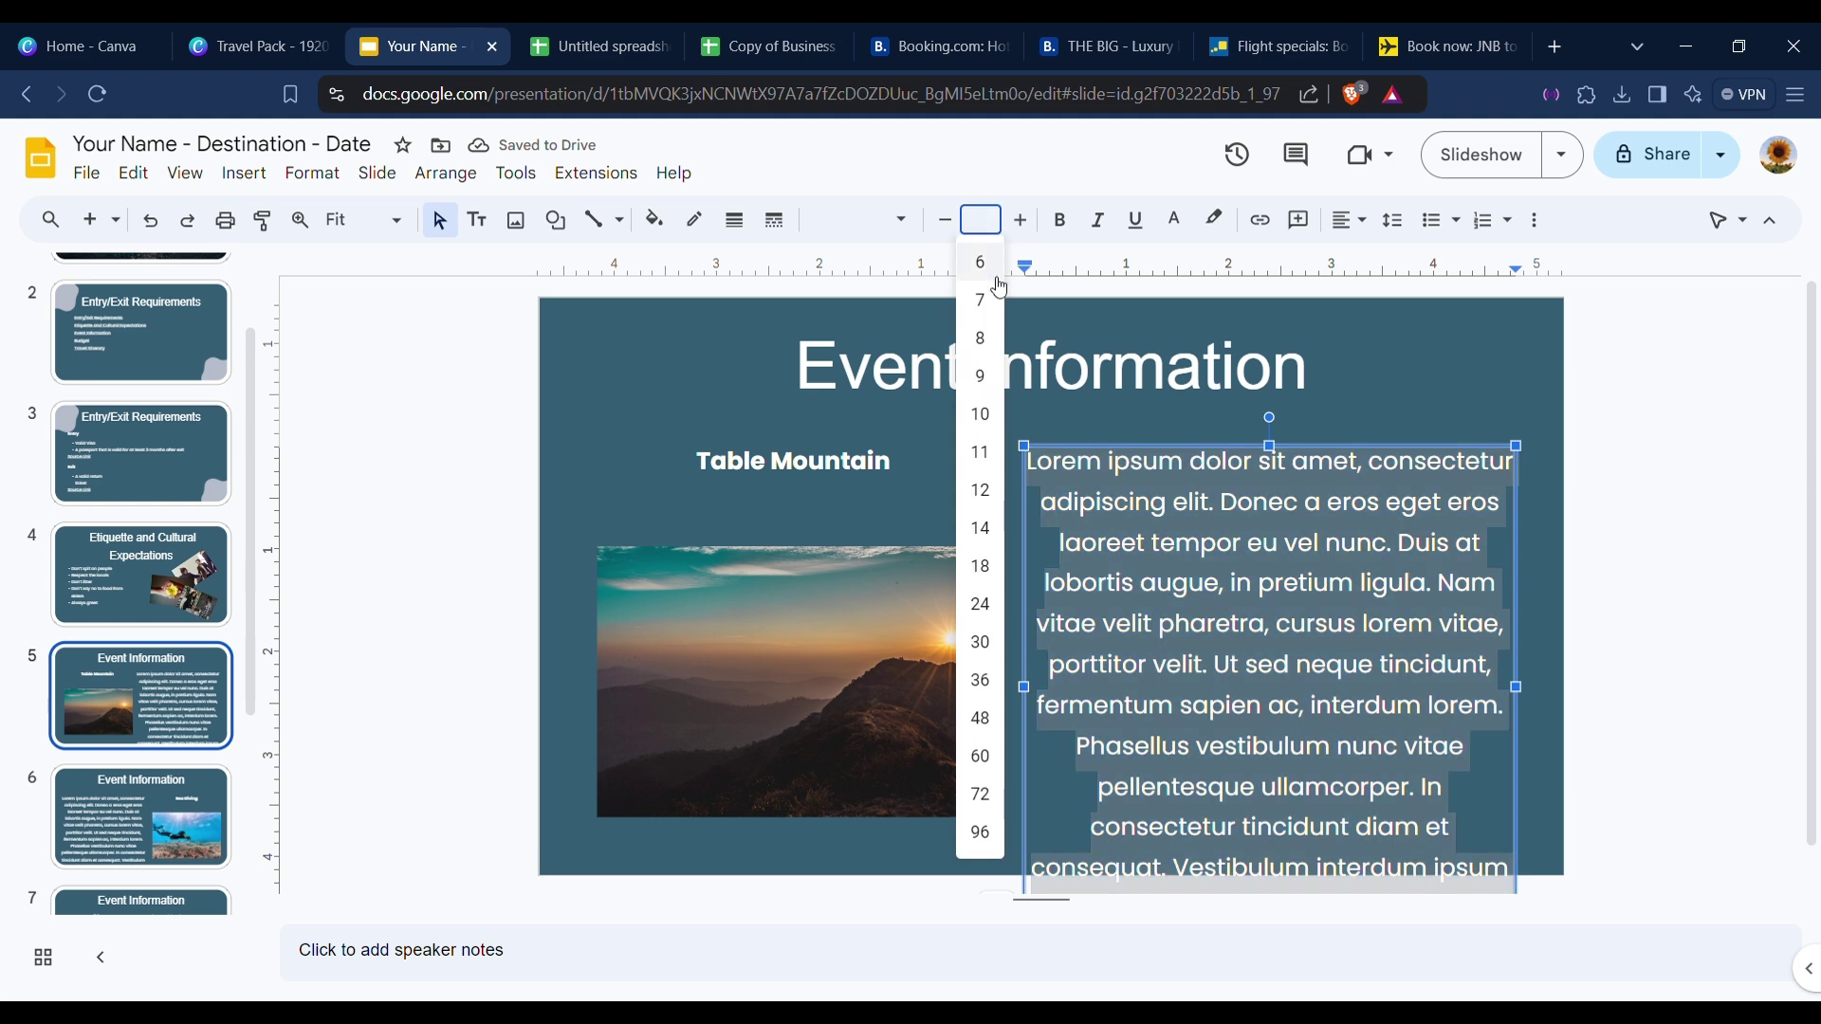
click(982, 528)
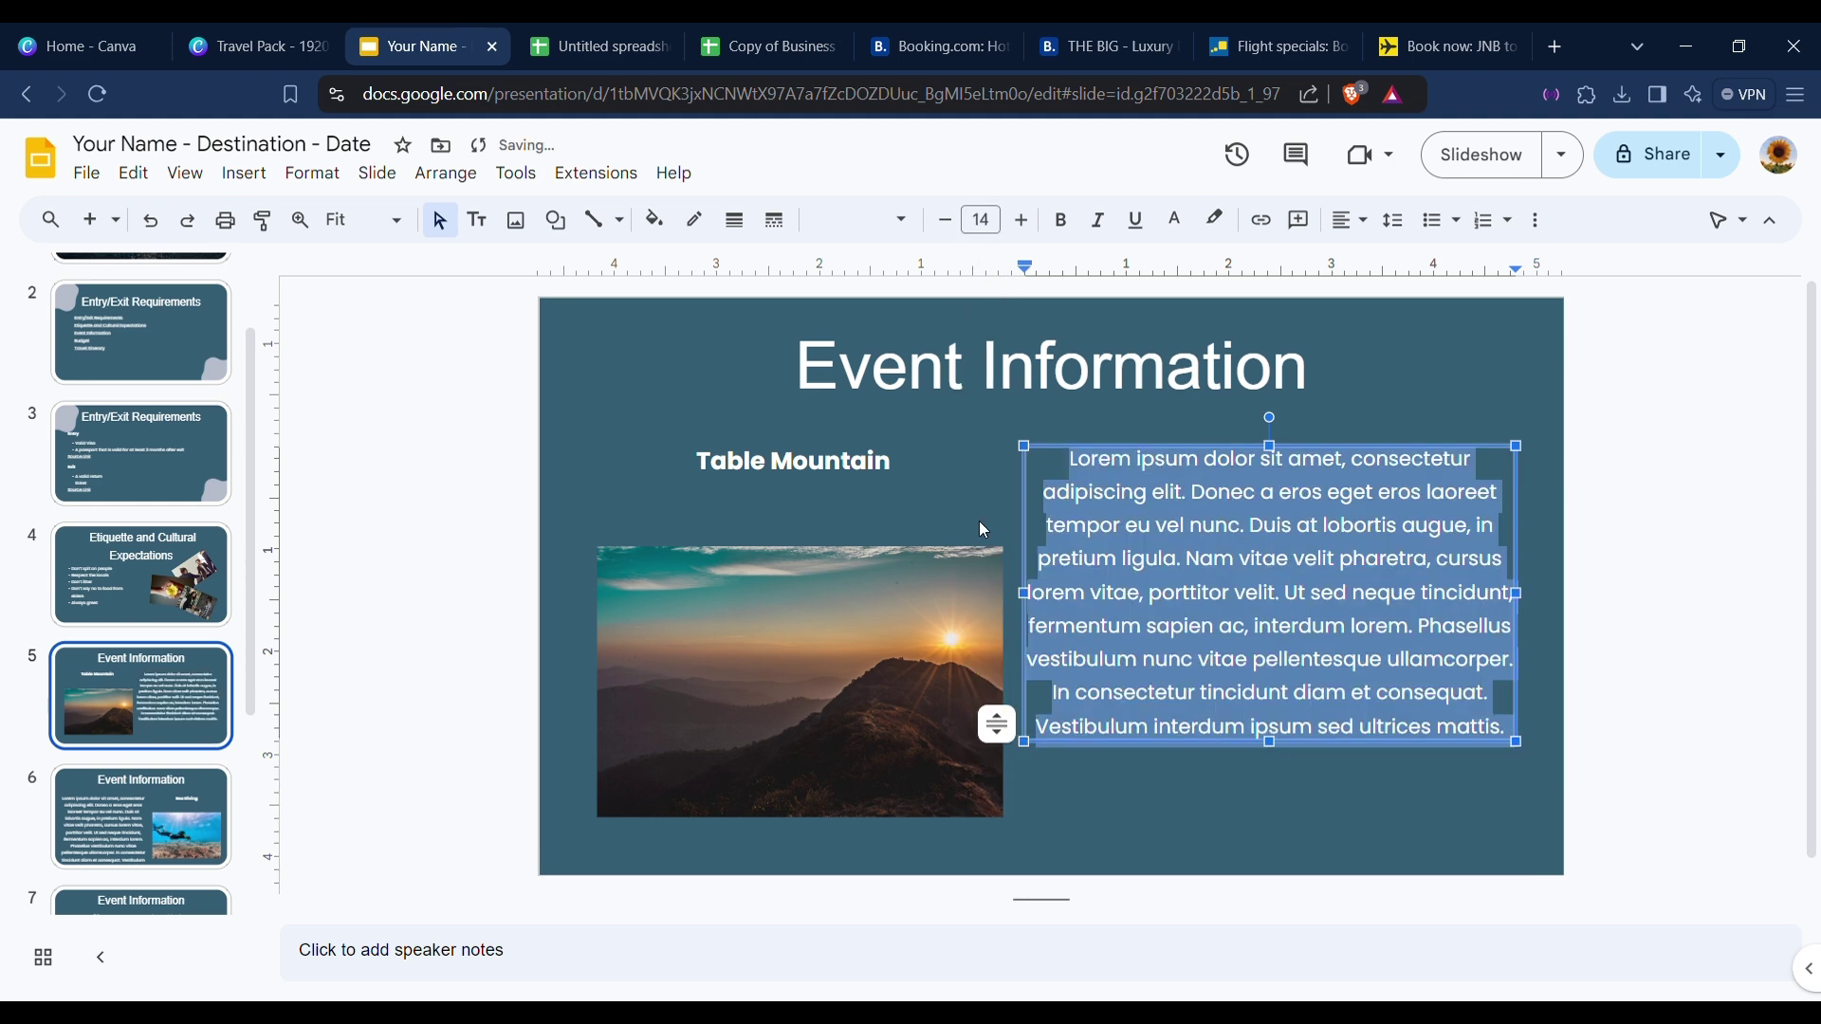
Lower the Table Mountain text box beside the photo, then open slide 6.
click(1333, 436)
drag(1251, 526, 1370, 560)
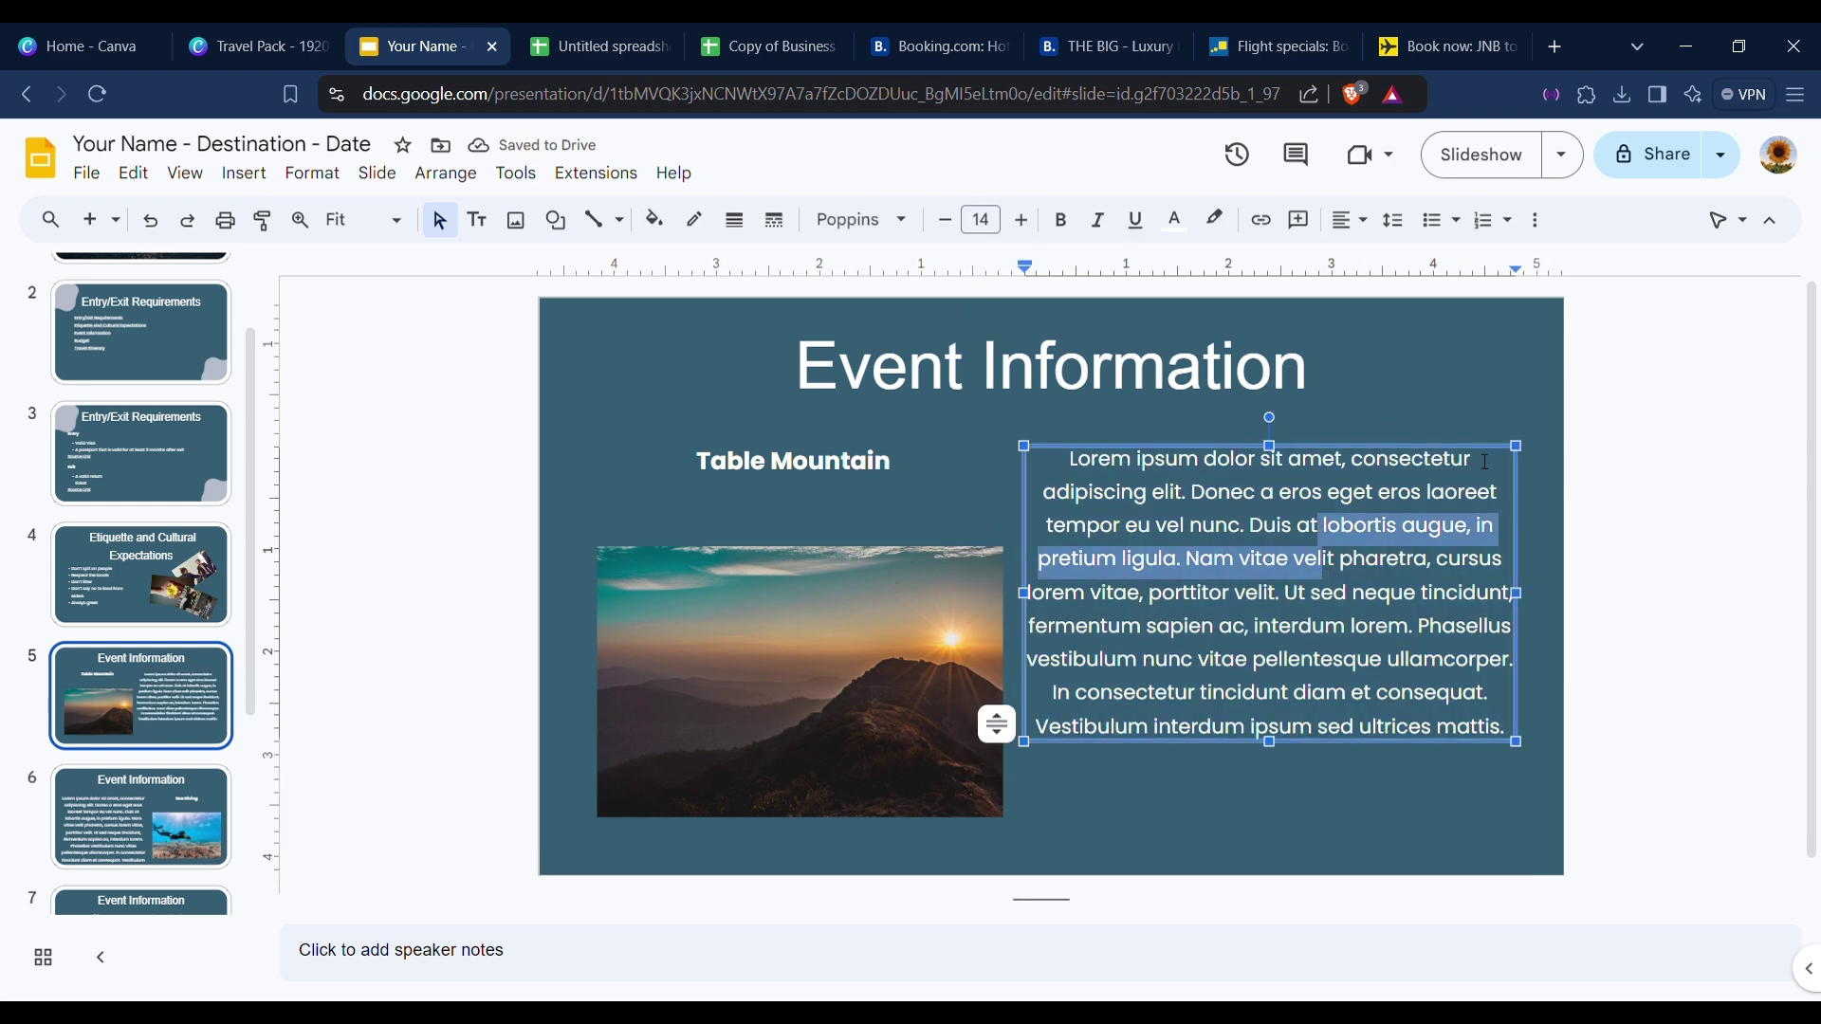
click(1480, 399)
click(992, 723)
drag(1393, 455, 1398, 493)
click(1398, 495)
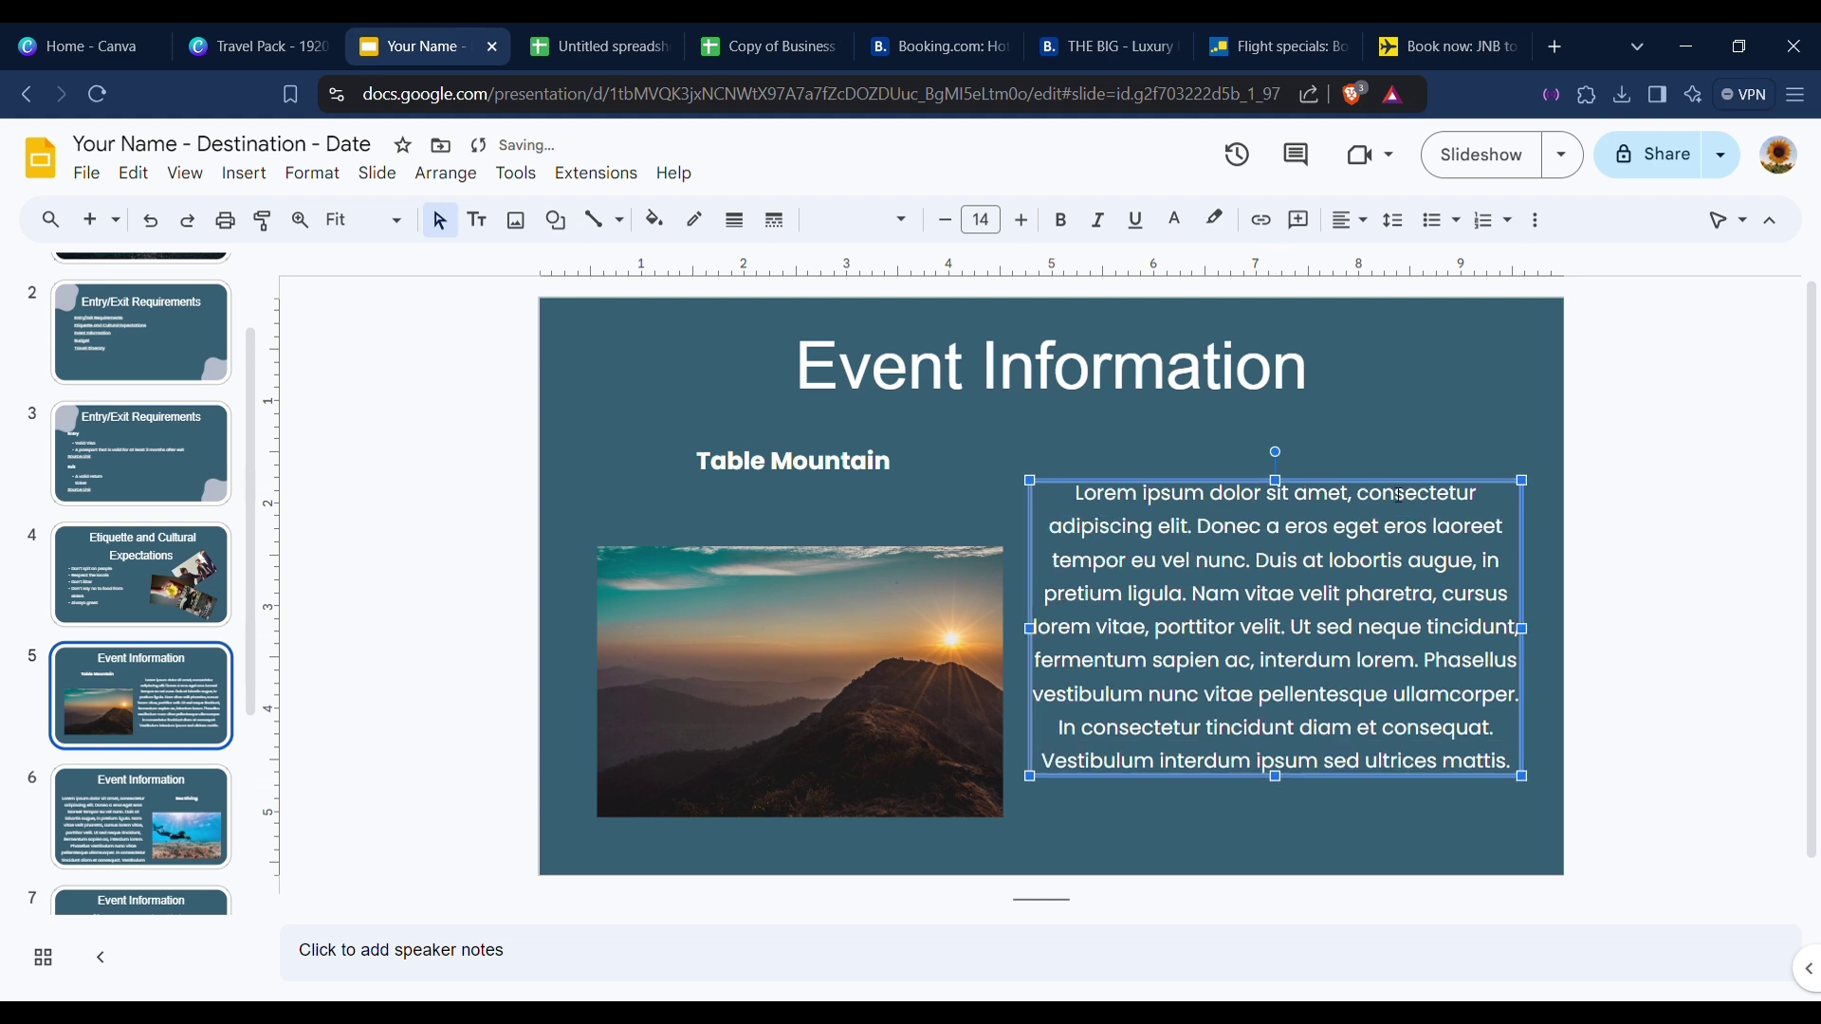
click(1699, 515)
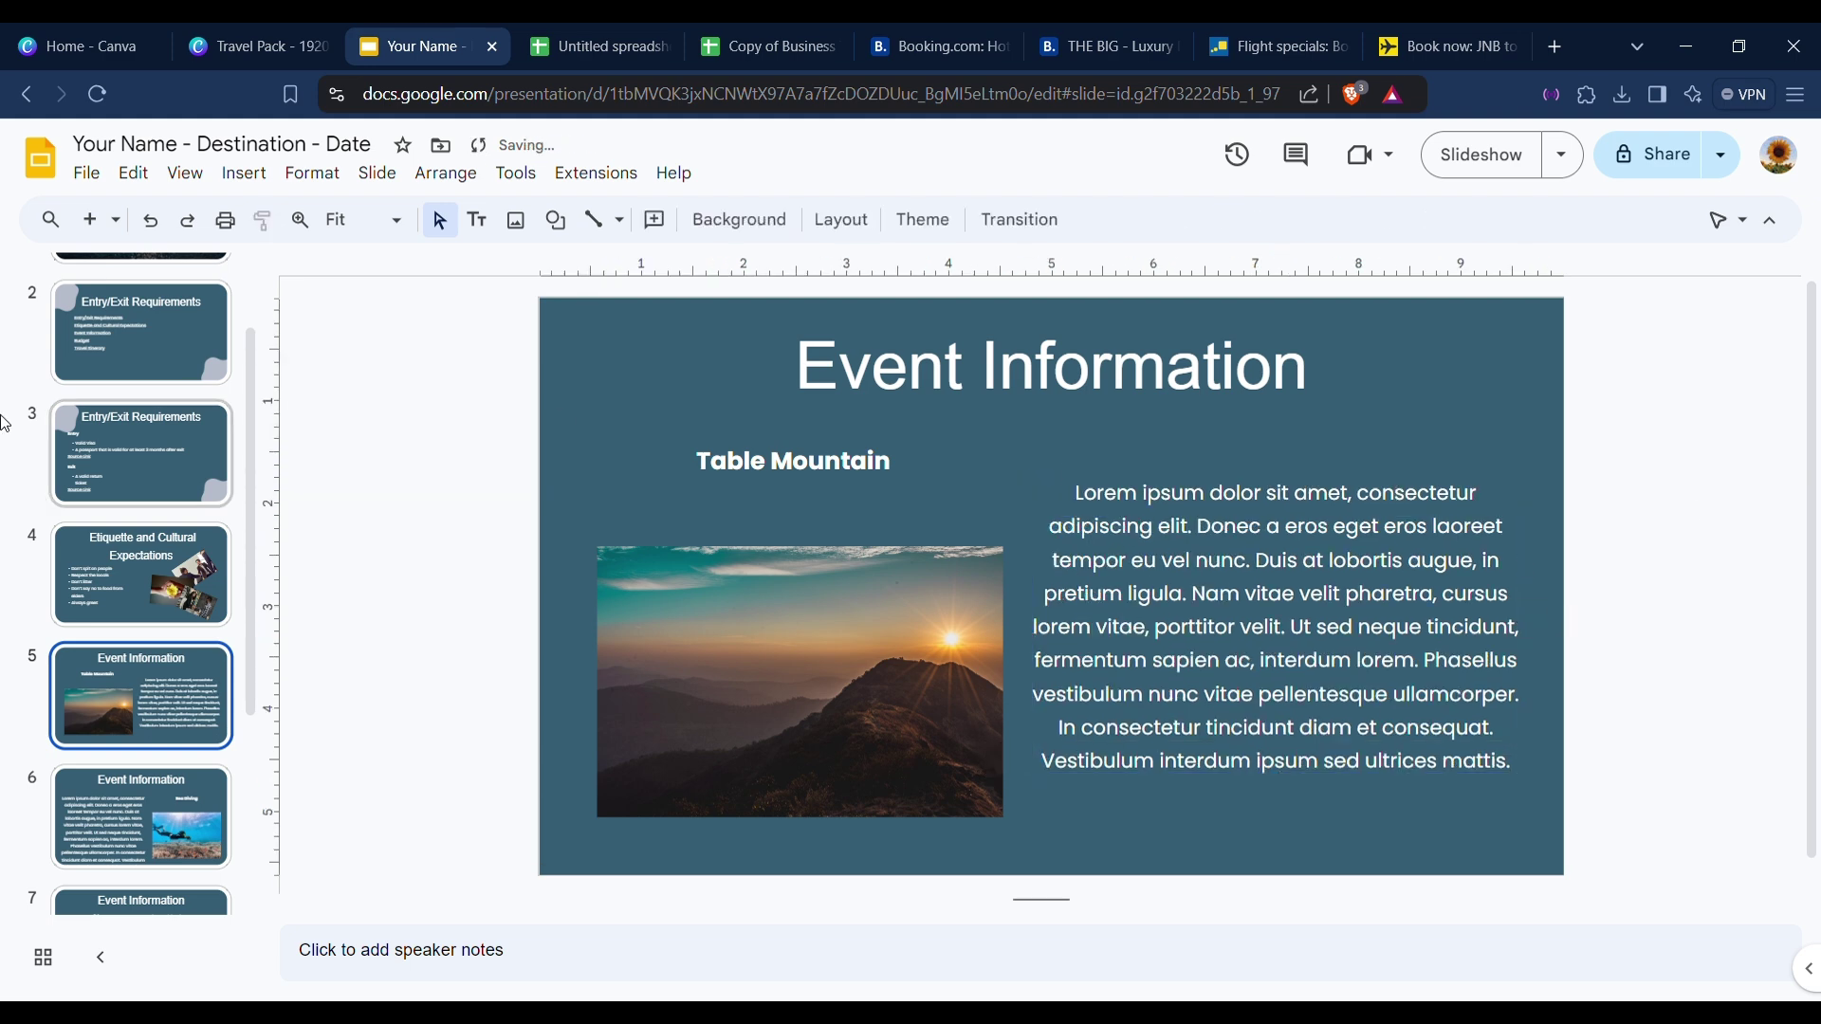
click(121, 791)
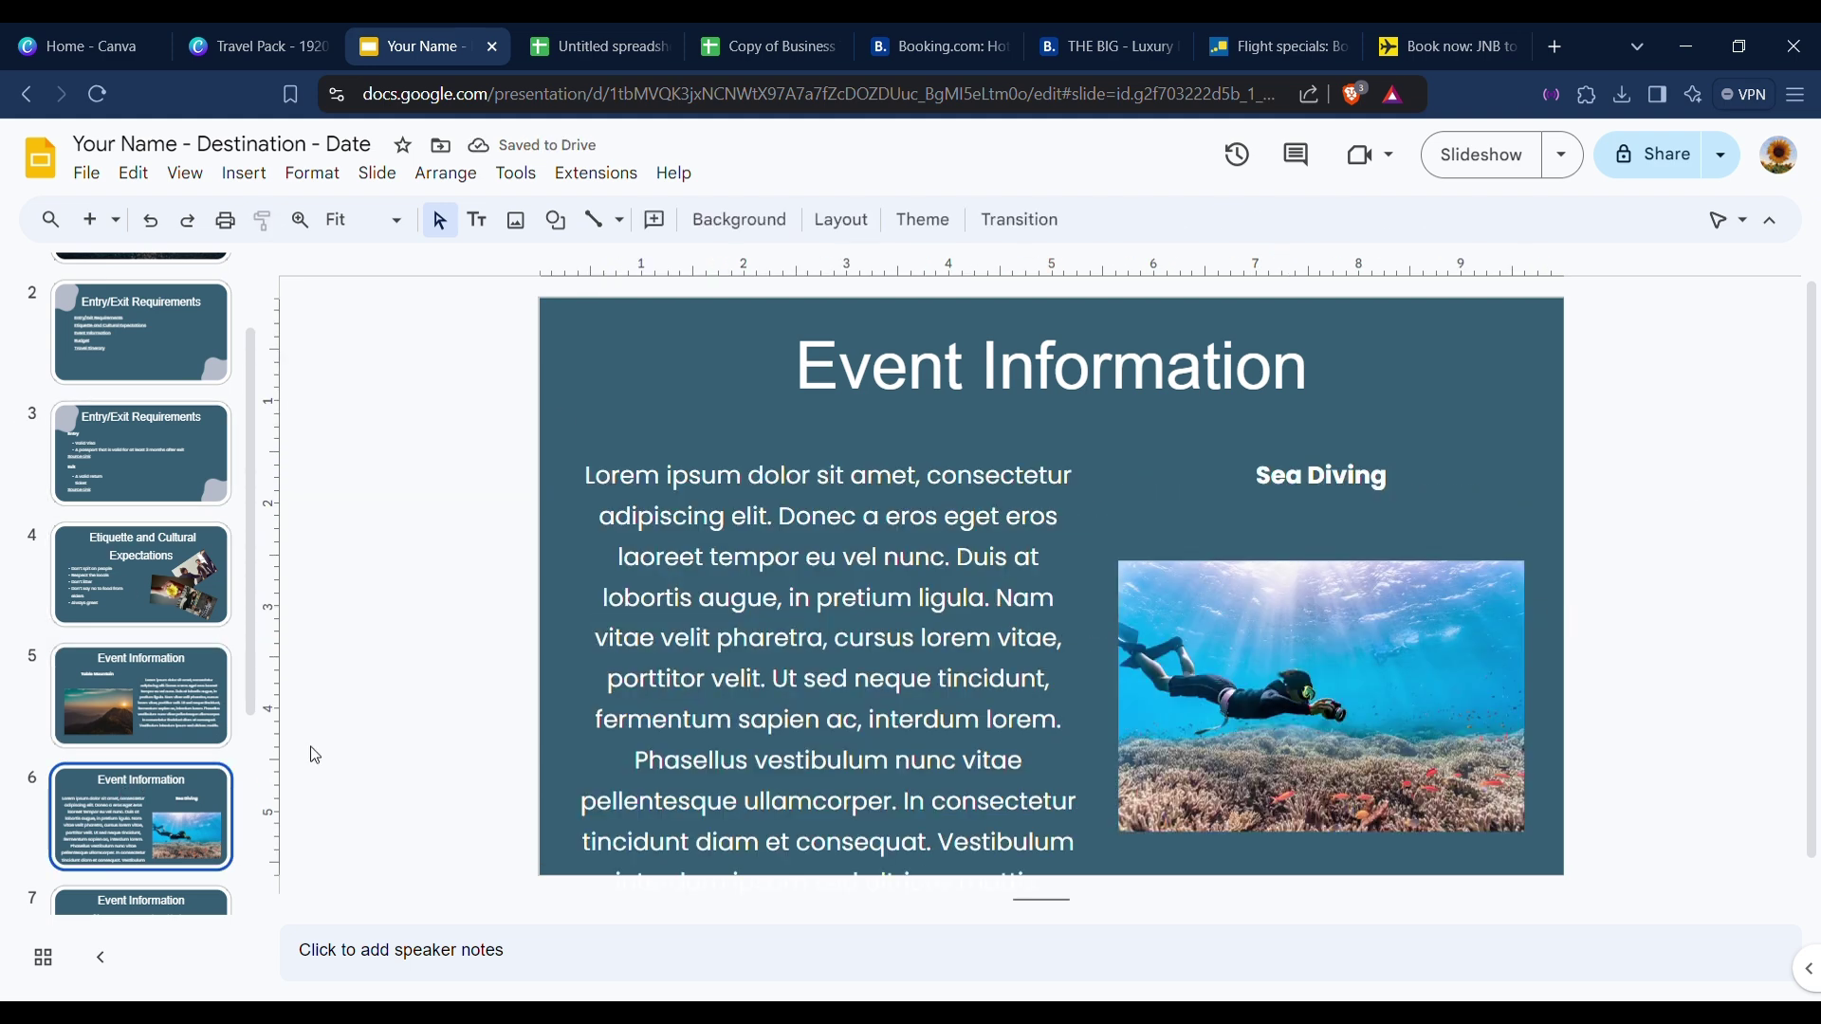
Set the Sea Diving paragraph to size 14 and move its box lower.
click(710, 612)
key(ctrl+a)
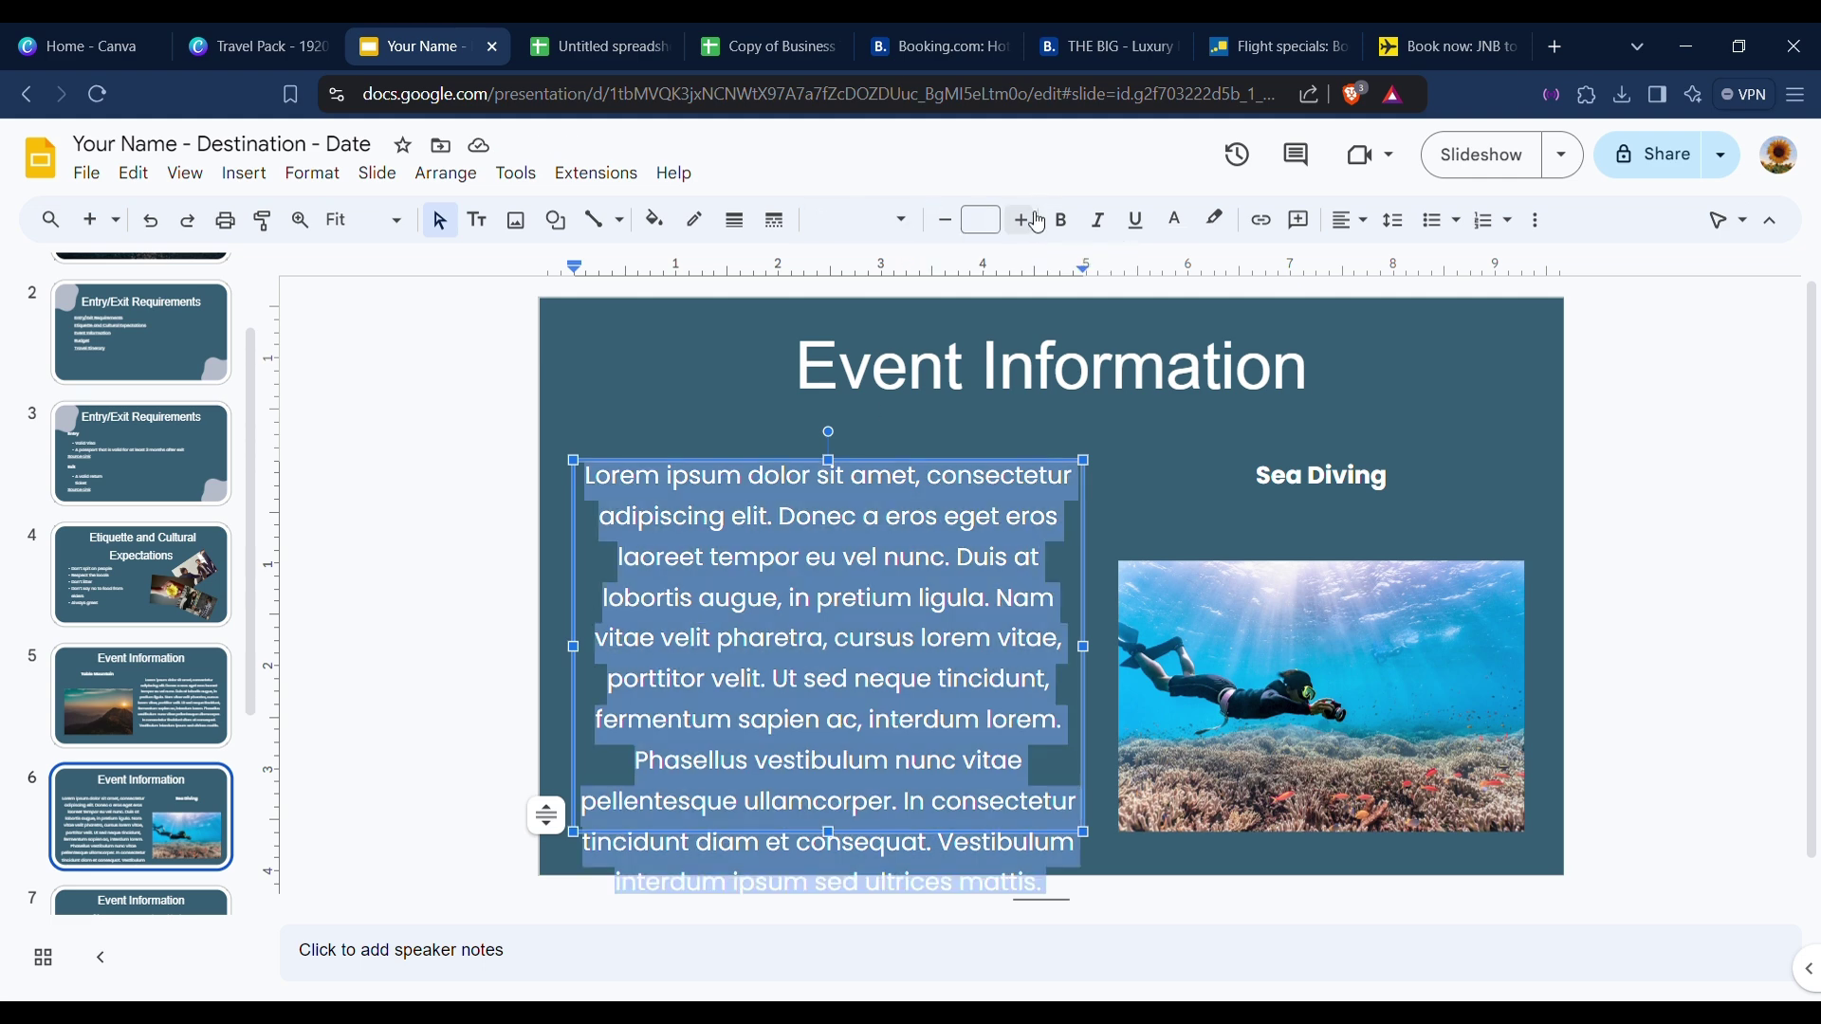
click(982, 220)
click(981, 529)
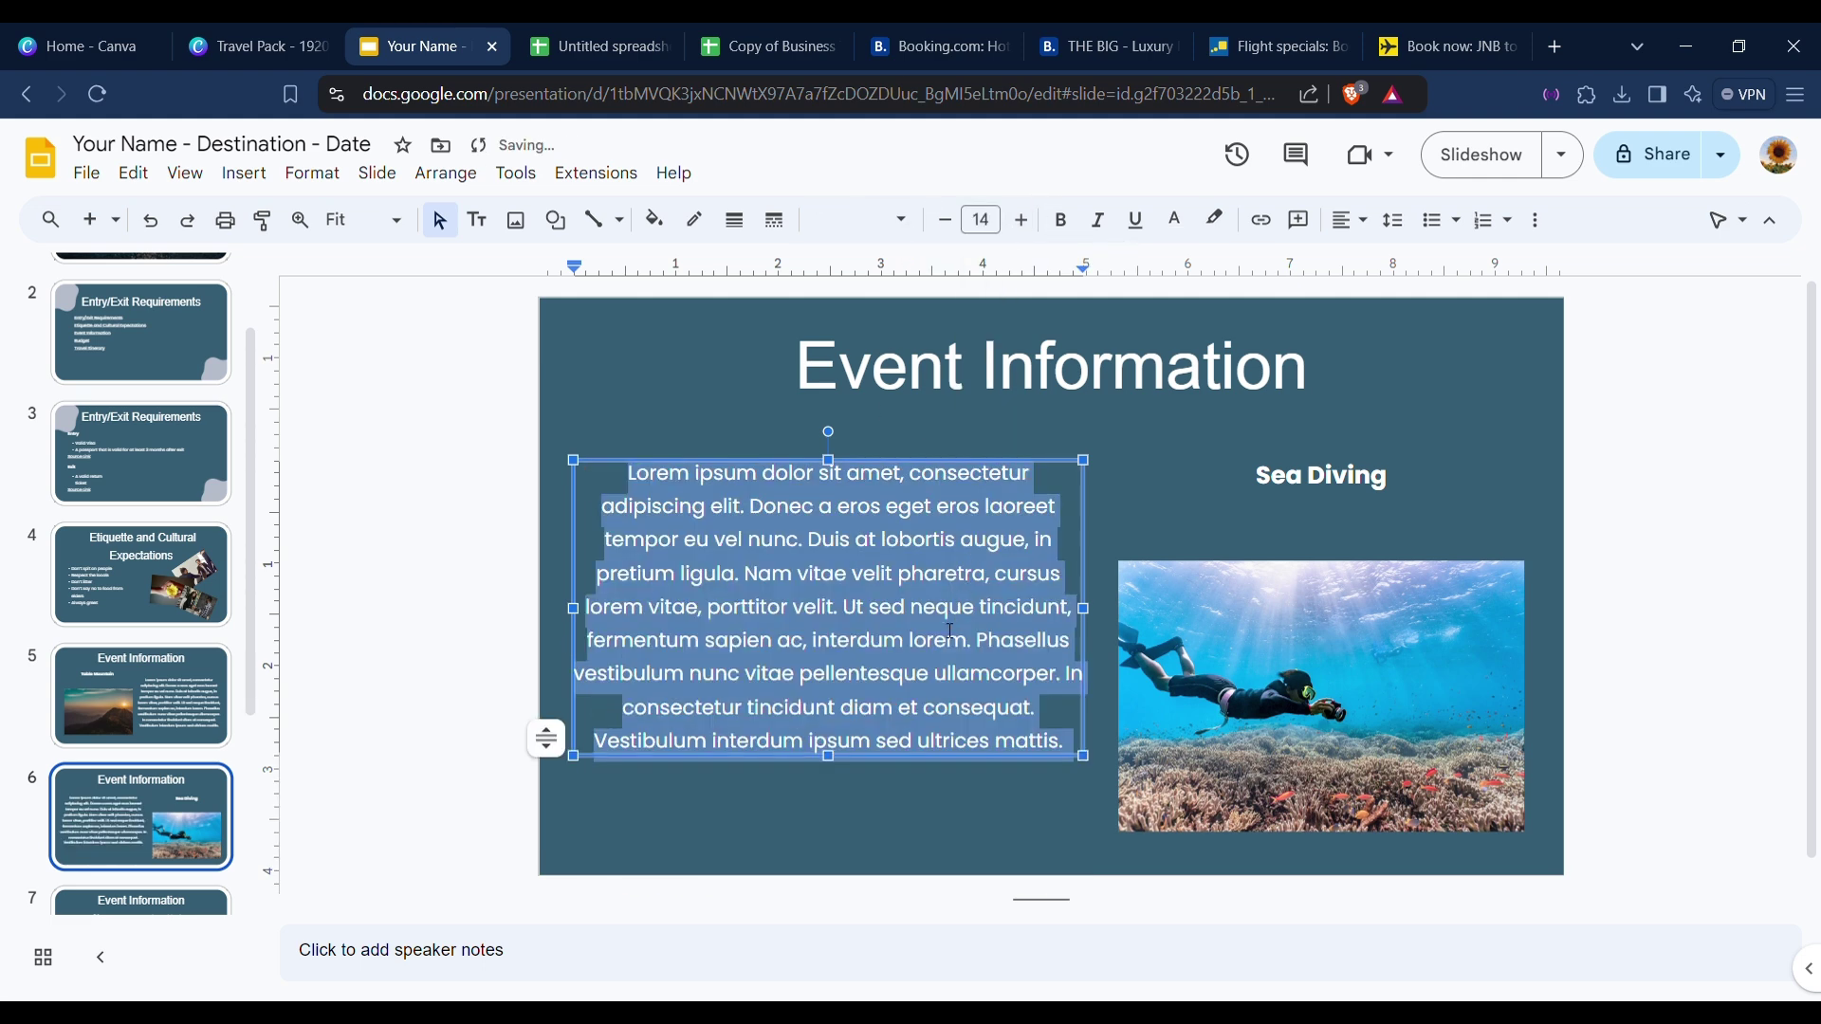
click(930, 749)
click(1032, 506)
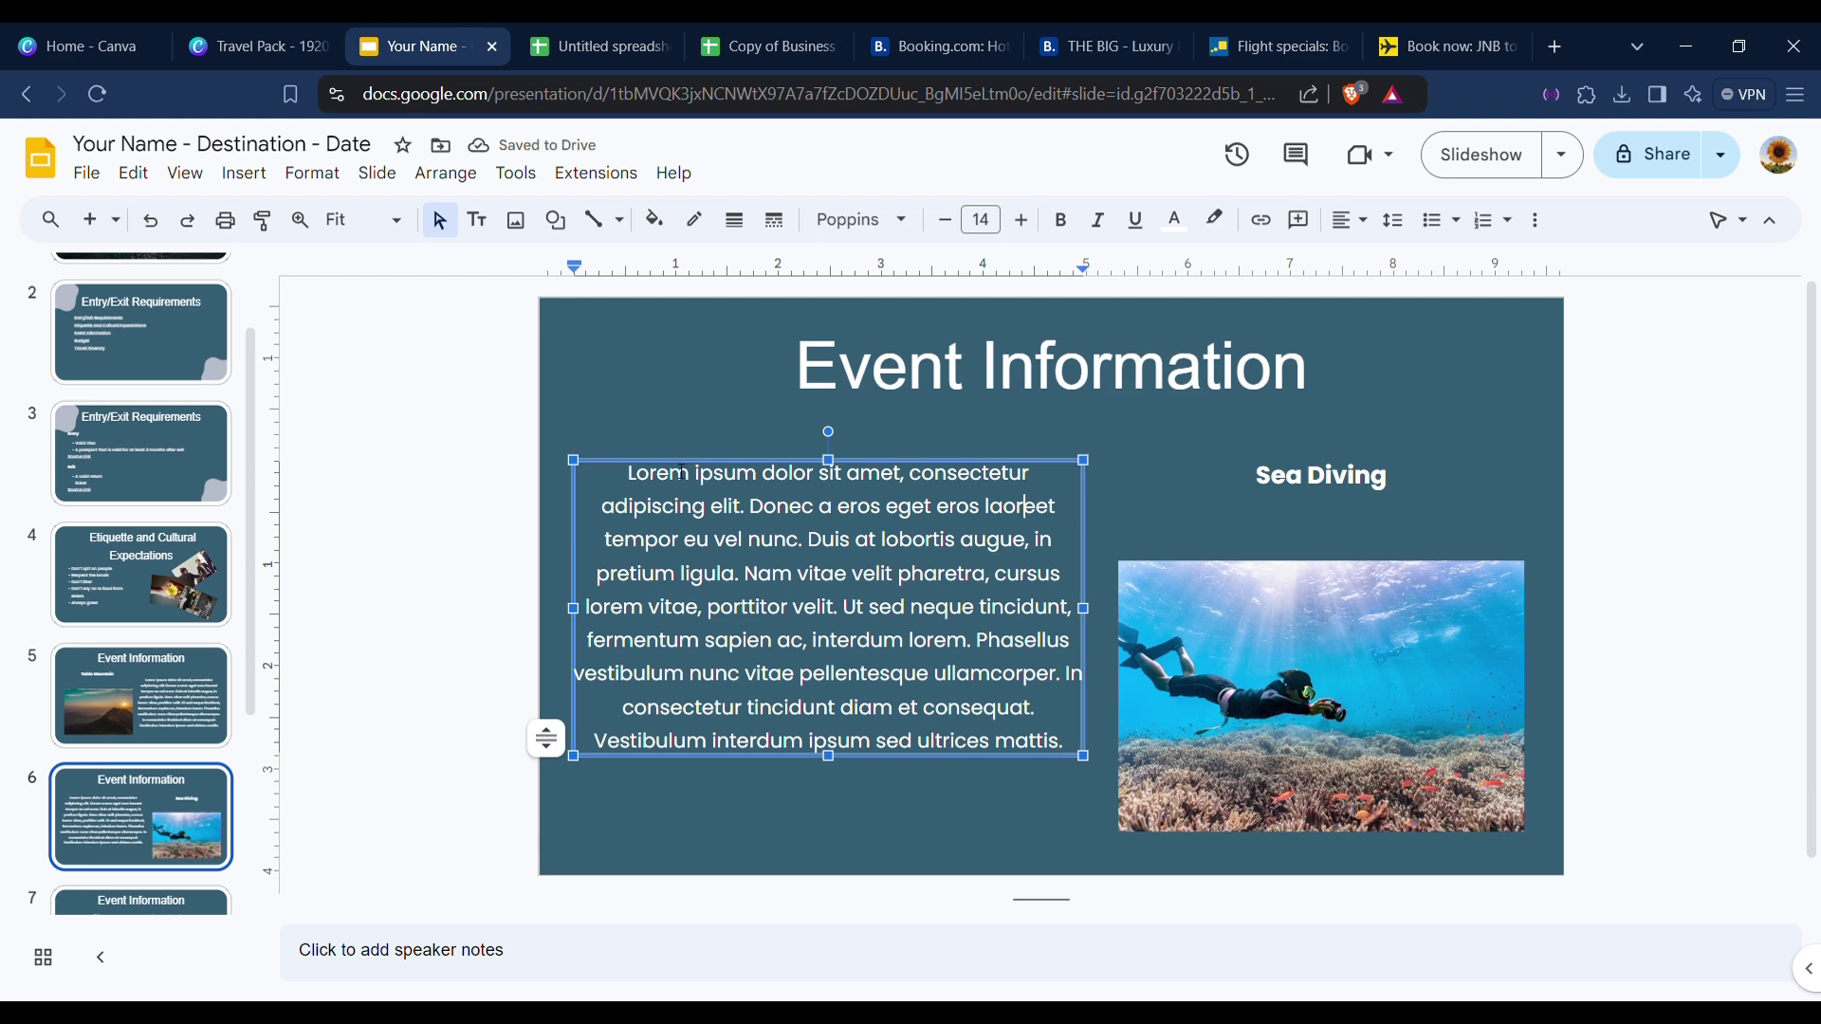
click(631, 452)
drag(702, 474, 701, 509)
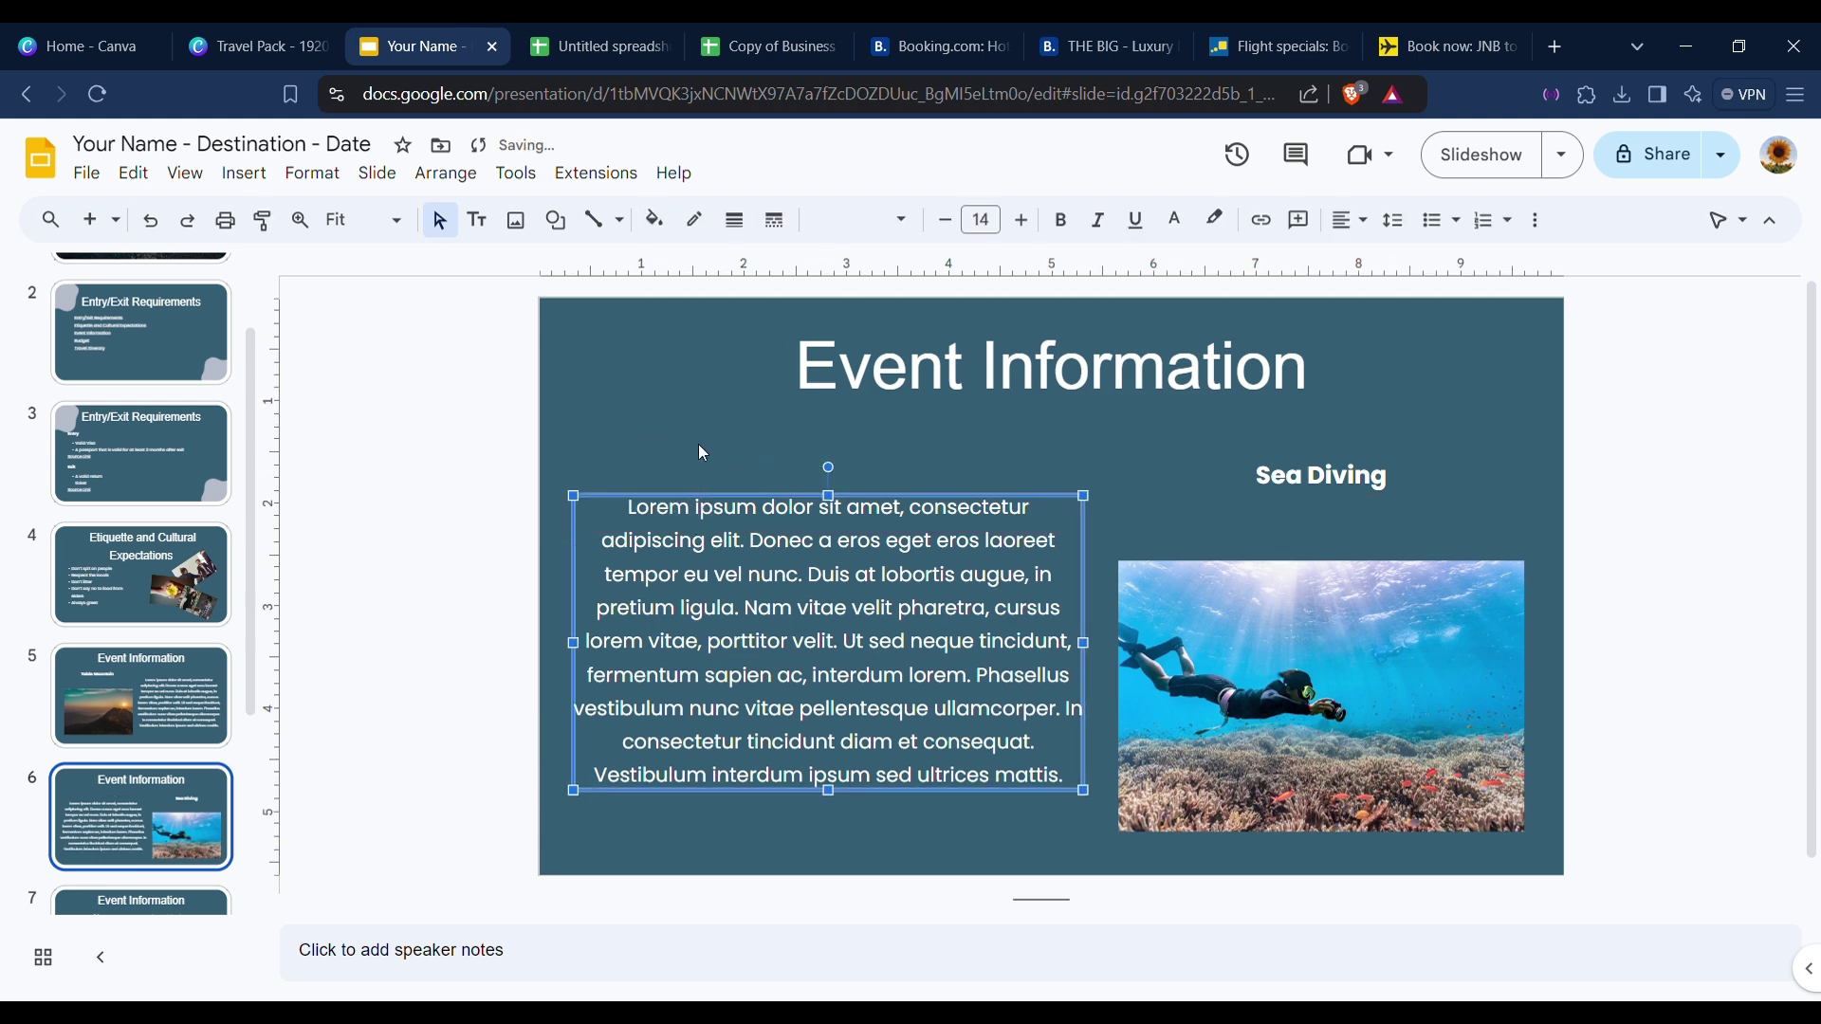
click(695, 426)
Lower the Table Mountain text further, then align the Sea Diving photo and text.
click(145, 689)
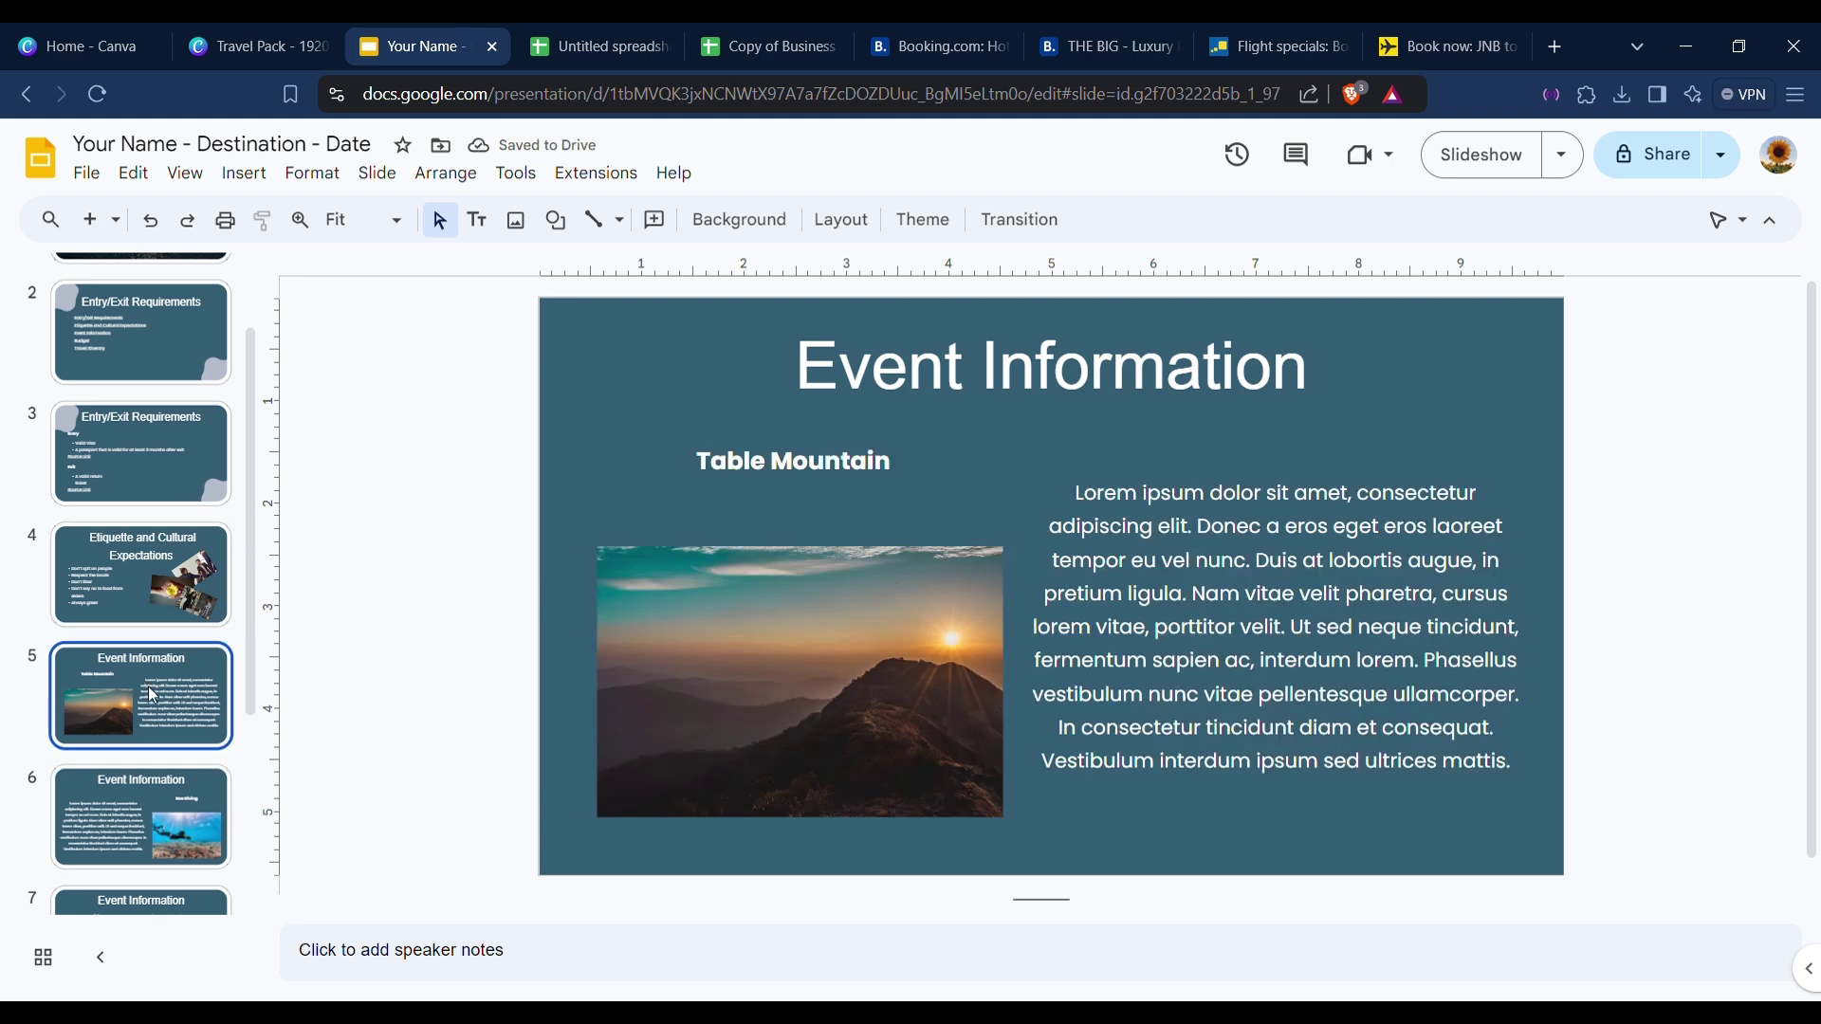
click(1315, 547)
drag(1306, 479, 1323, 527)
click(1618, 545)
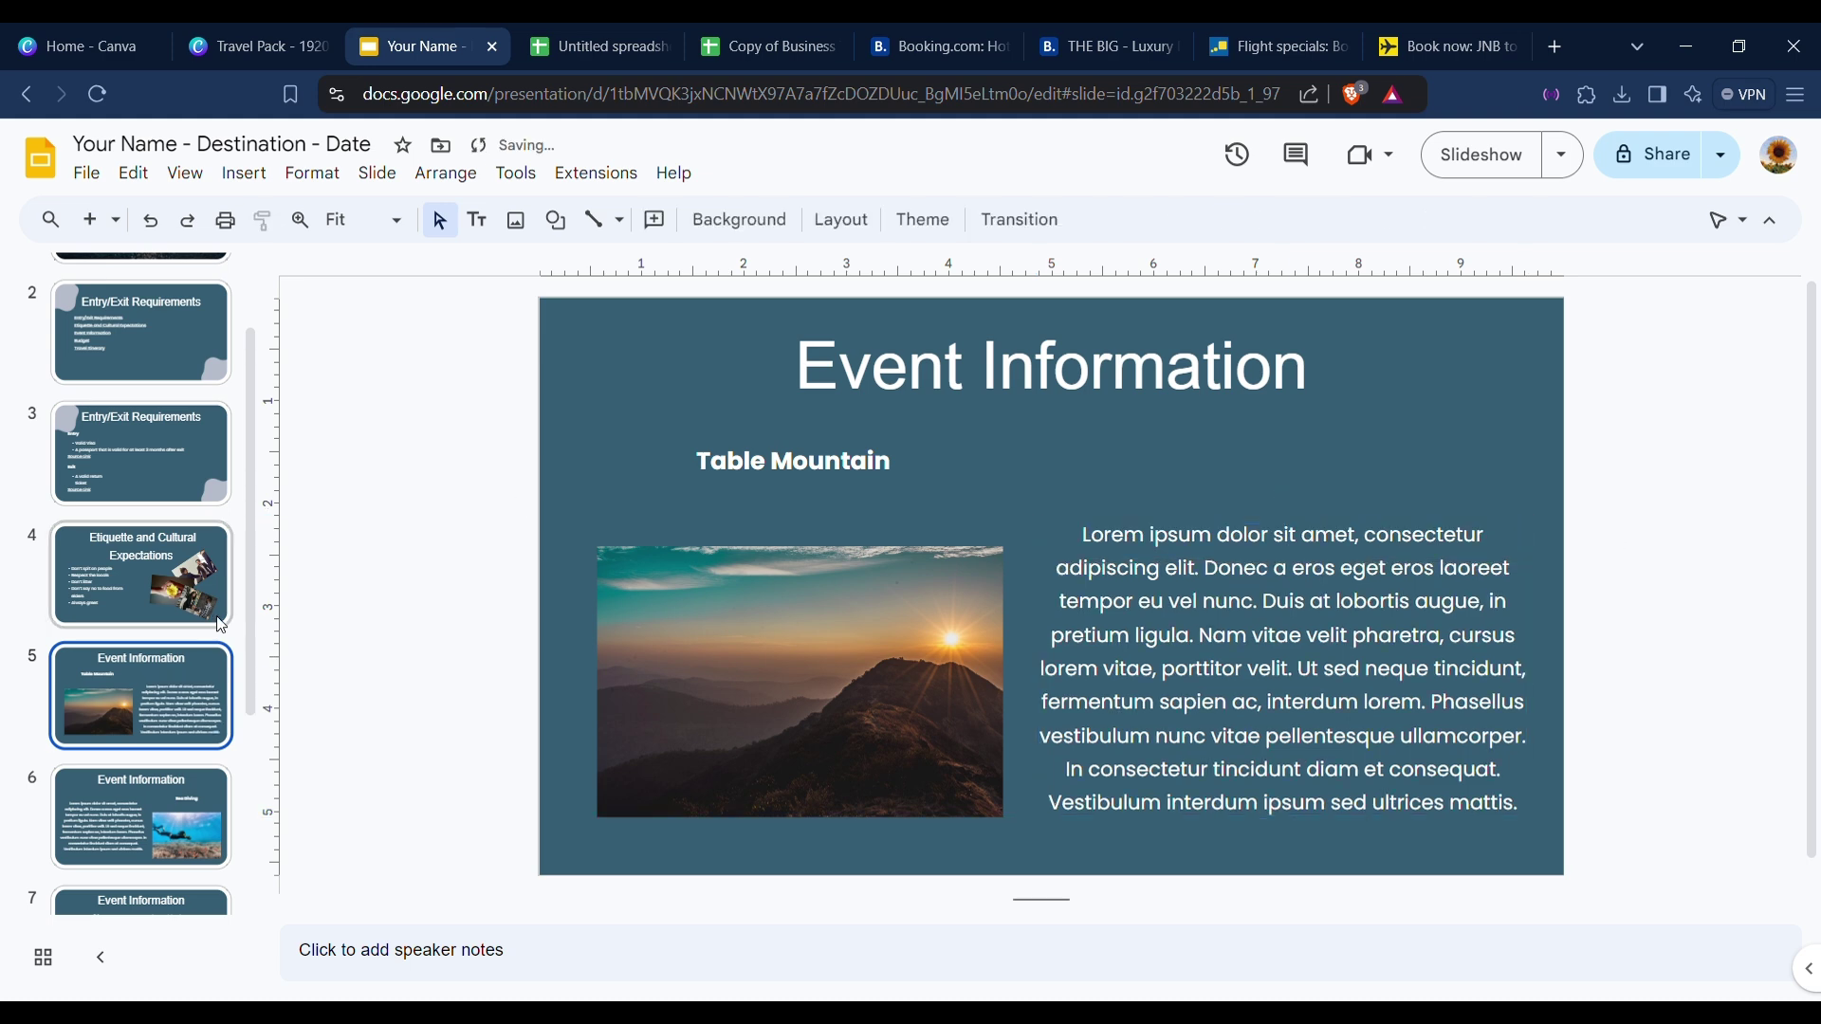
click(141, 801)
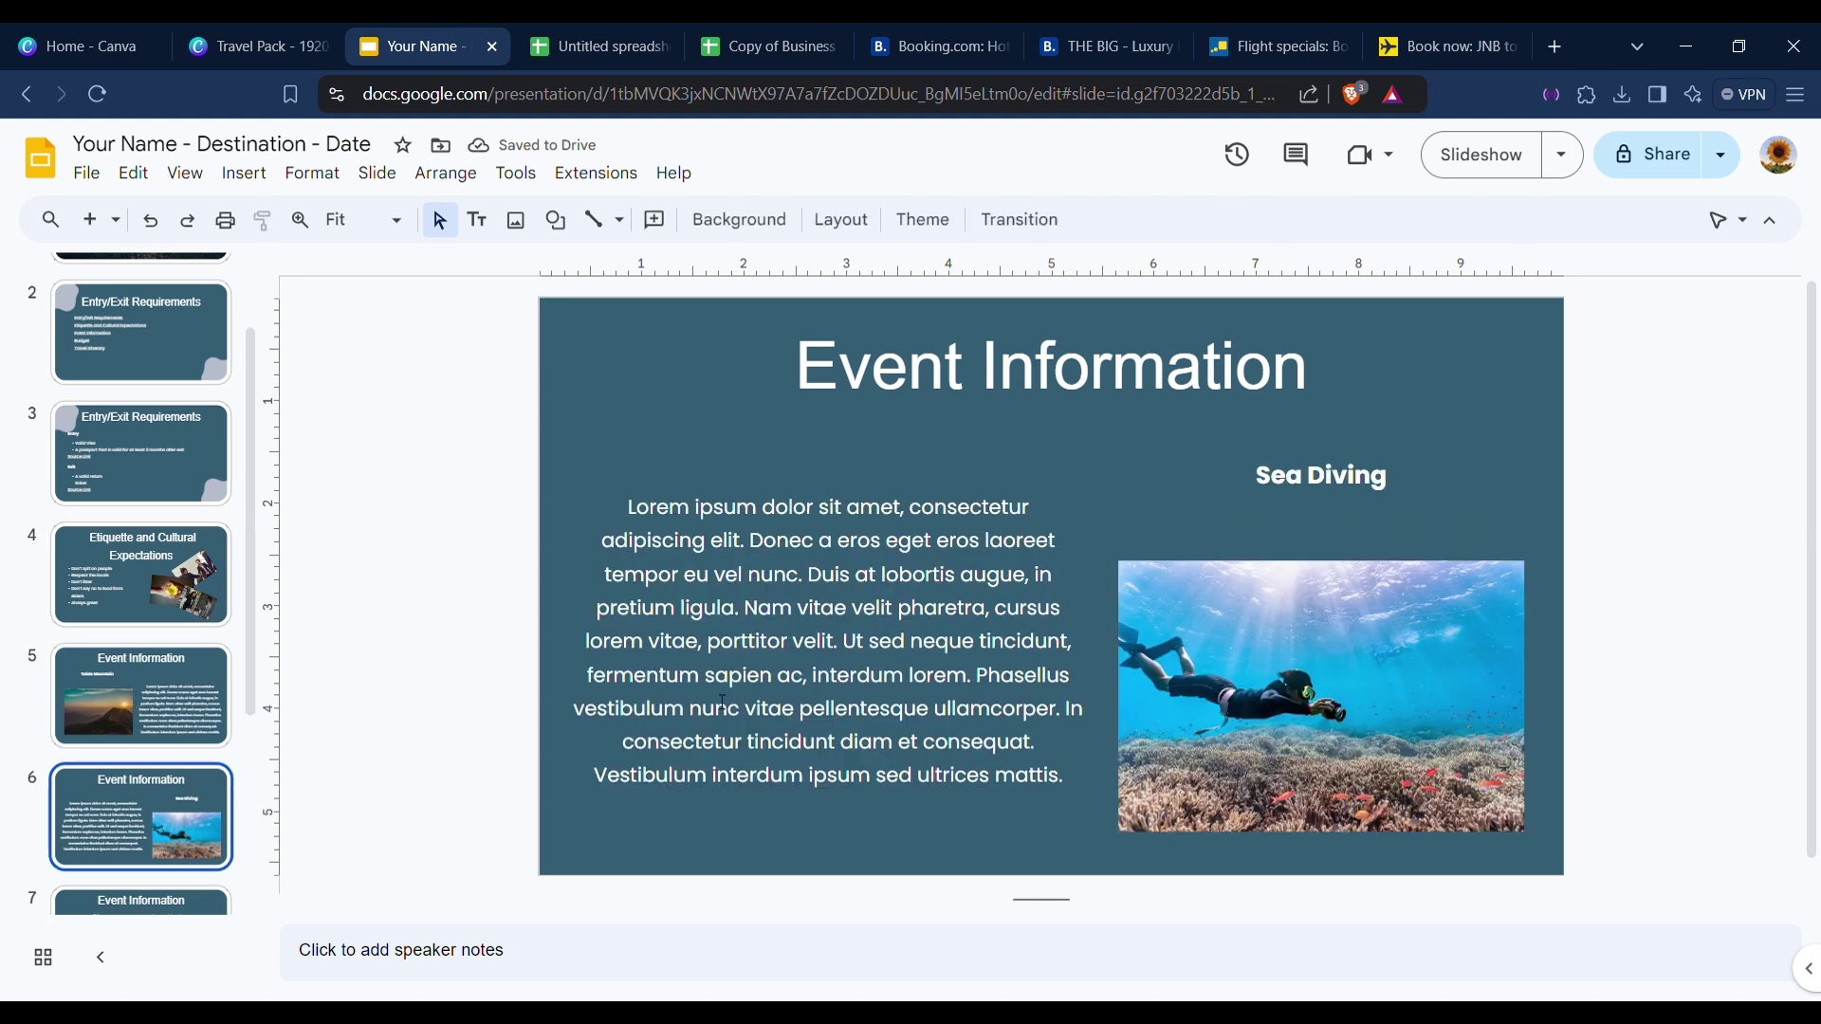
drag(1193, 620, 1281, 613)
drag(986, 504, 986, 531)
Set the Hiking paragraph on slide 7 to size 14 and lower its box, then open slide 8.
scroll(157, 774, down, 4)
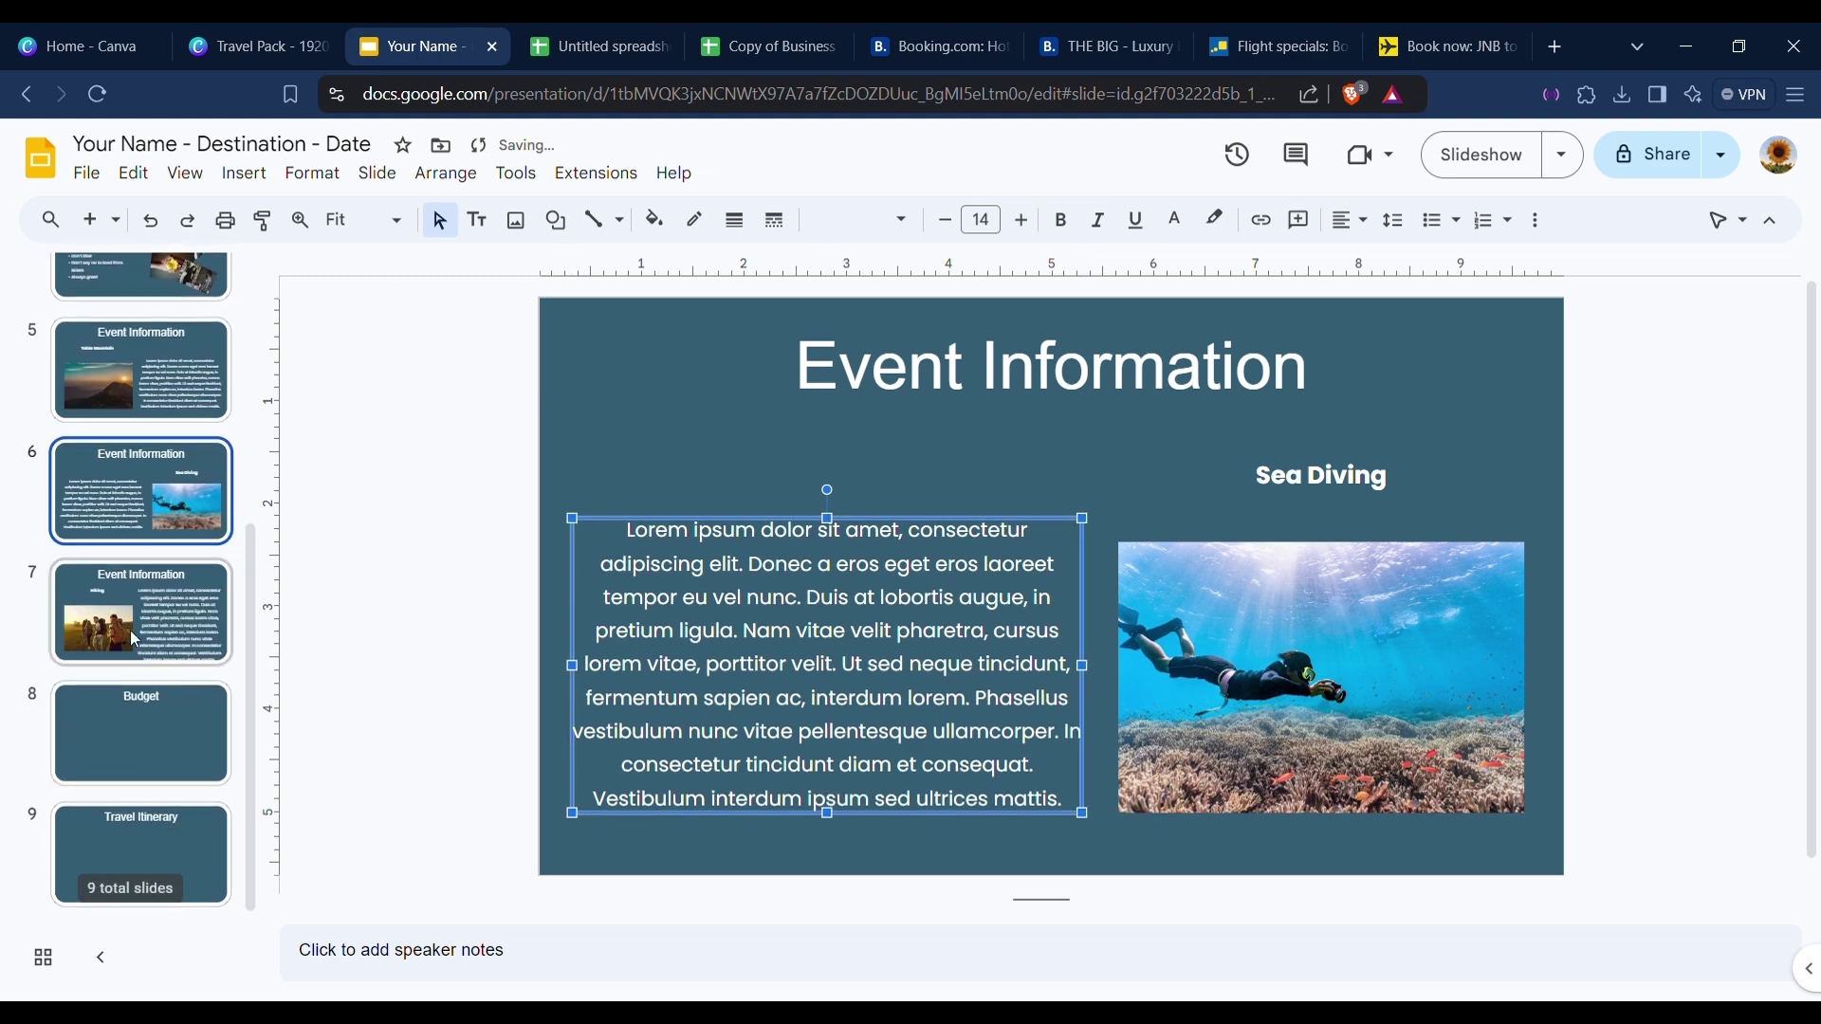
click(135, 645)
click(1138, 636)
key(ctrl+a)
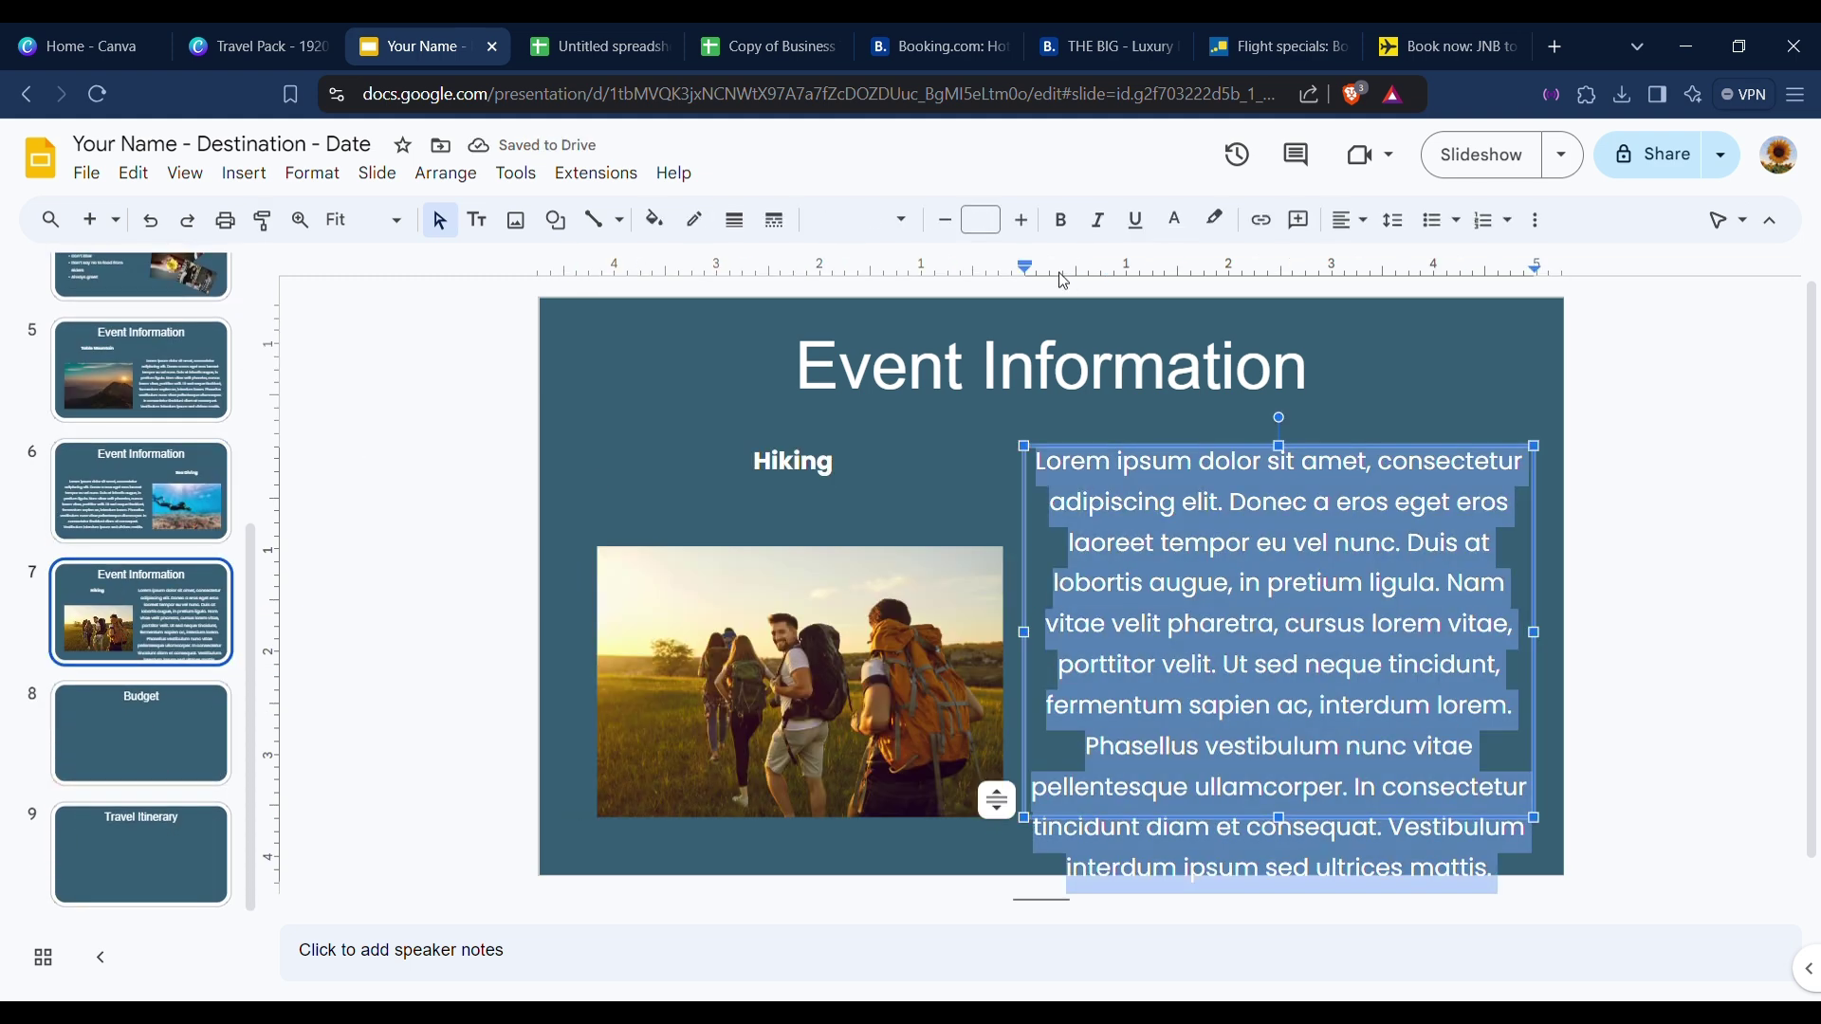
click(1002, 220)
click(984, 529)
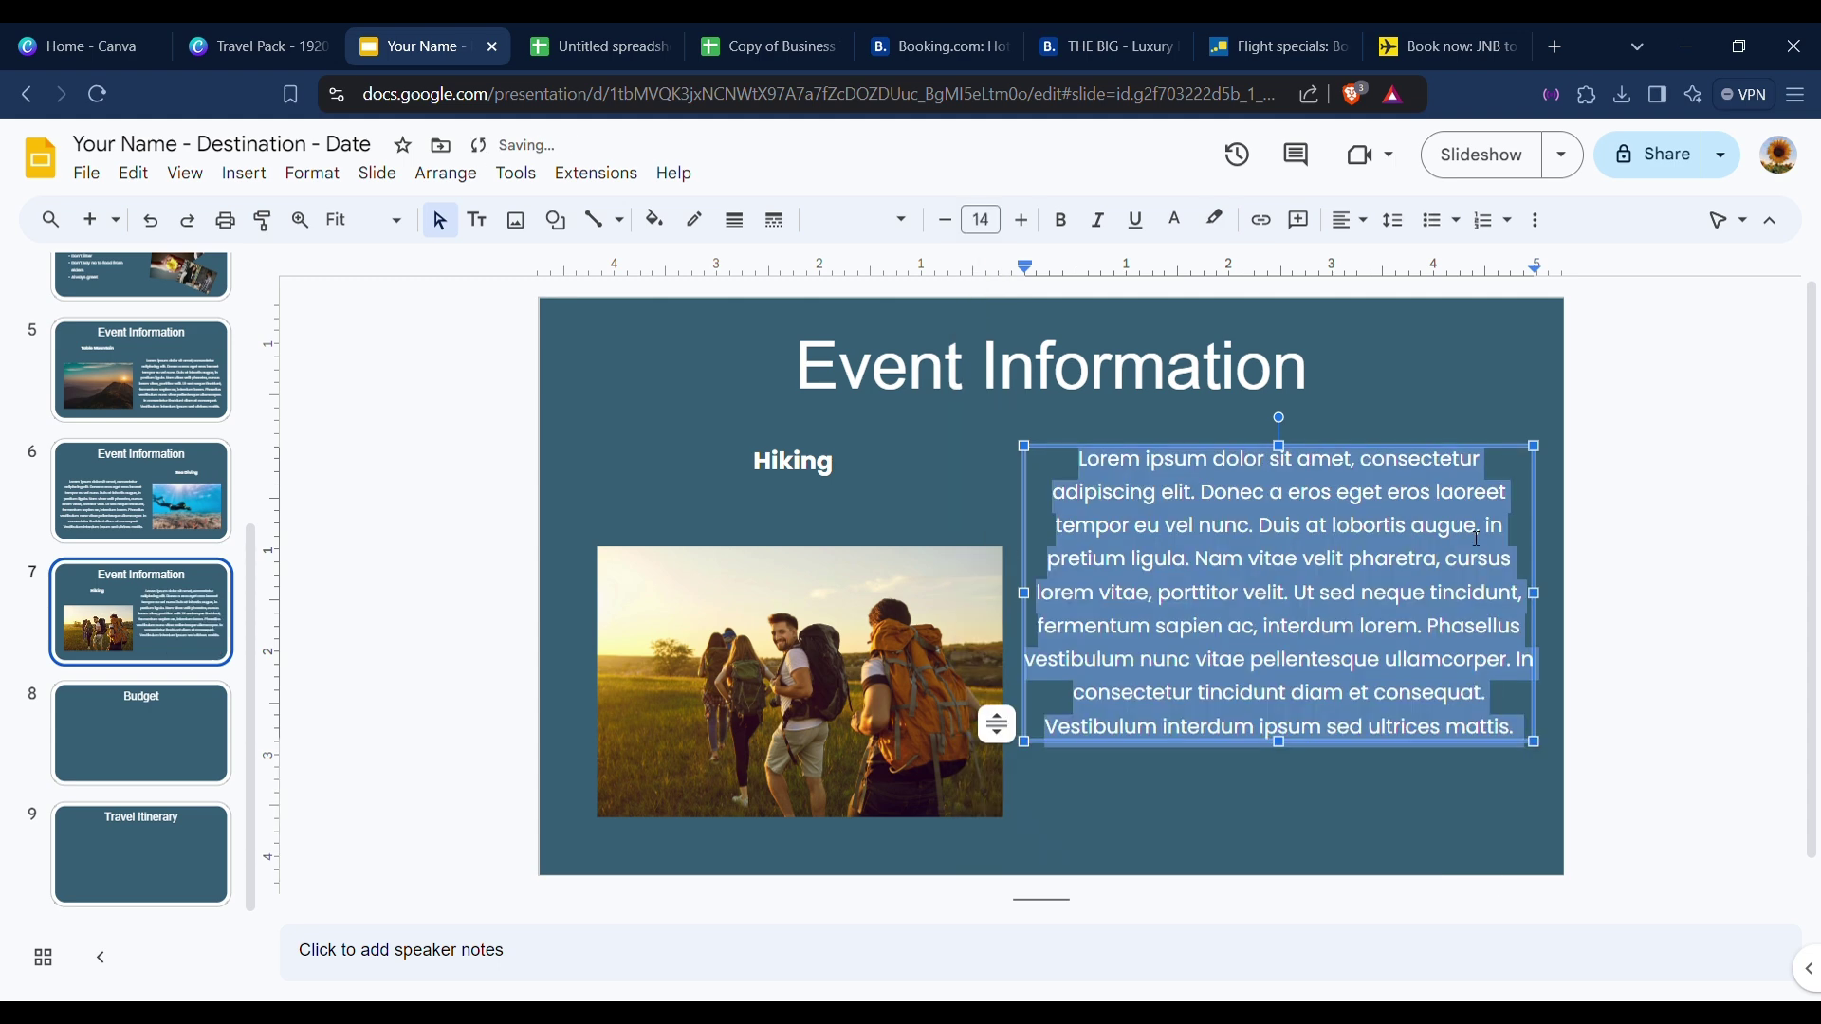
drag(1461, 456, 1465, 533)
click(1782, 488)
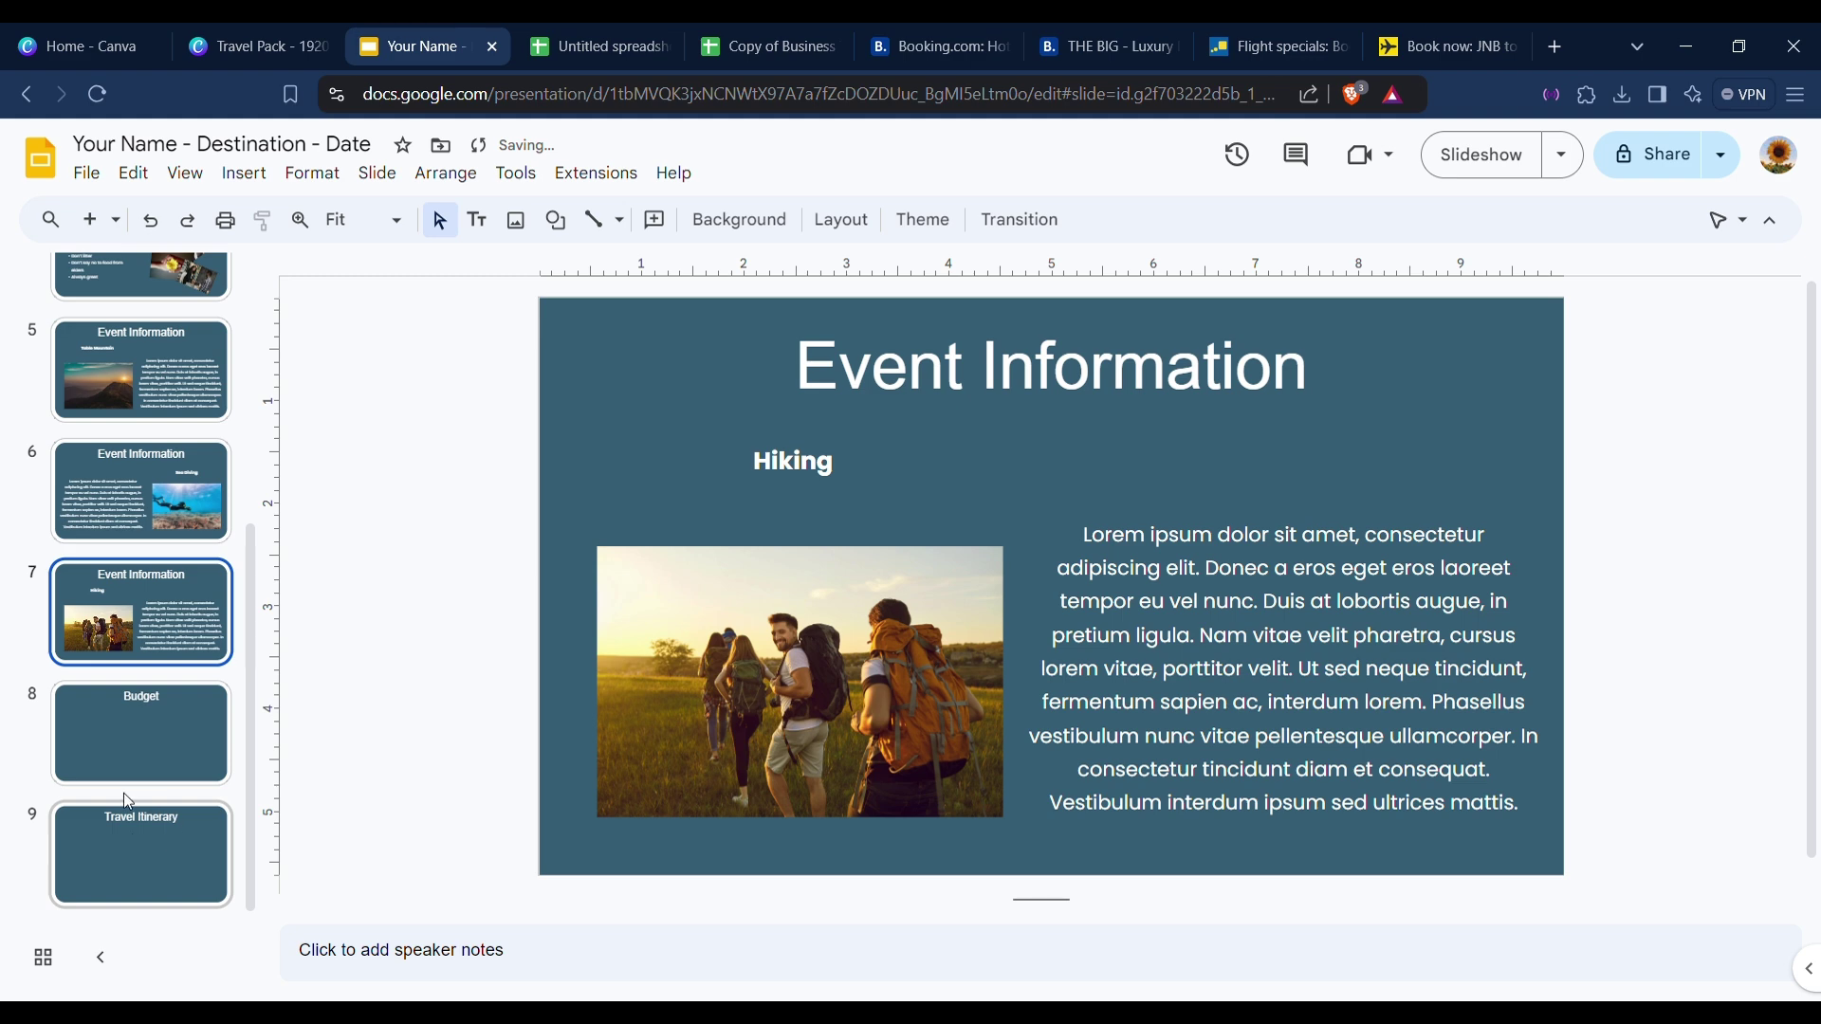
click(137, 746)
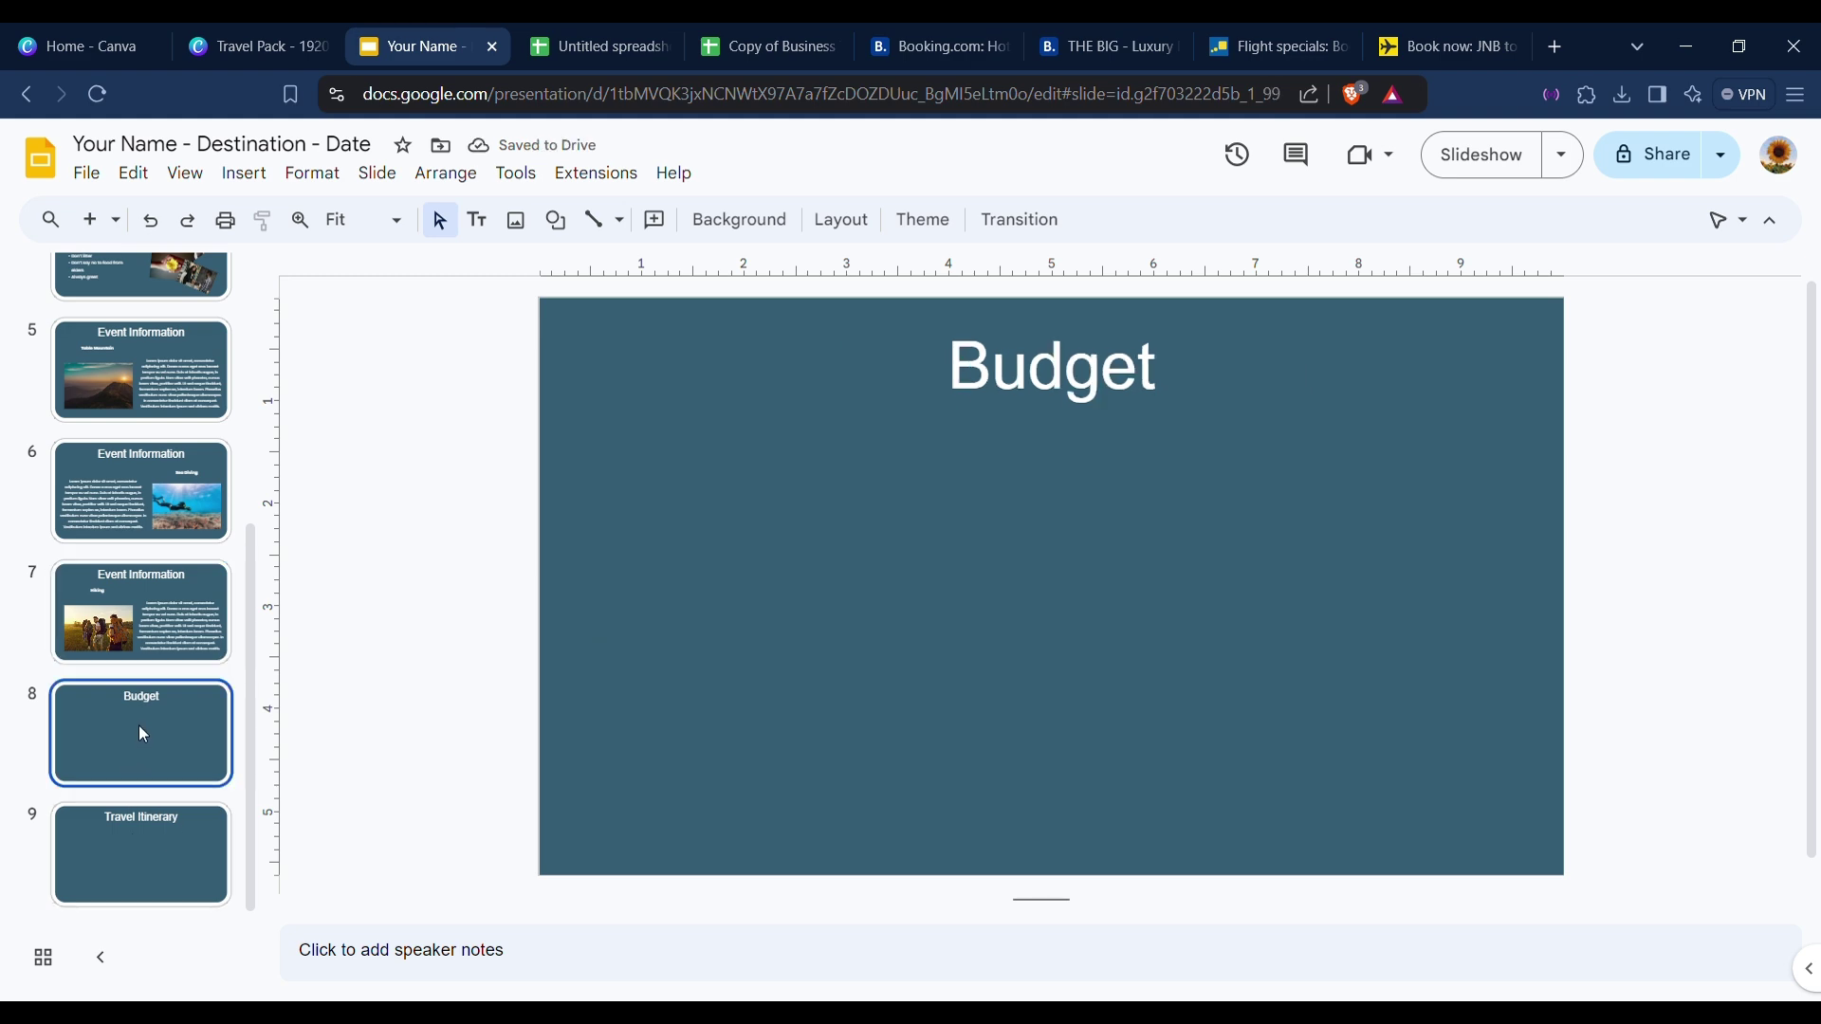